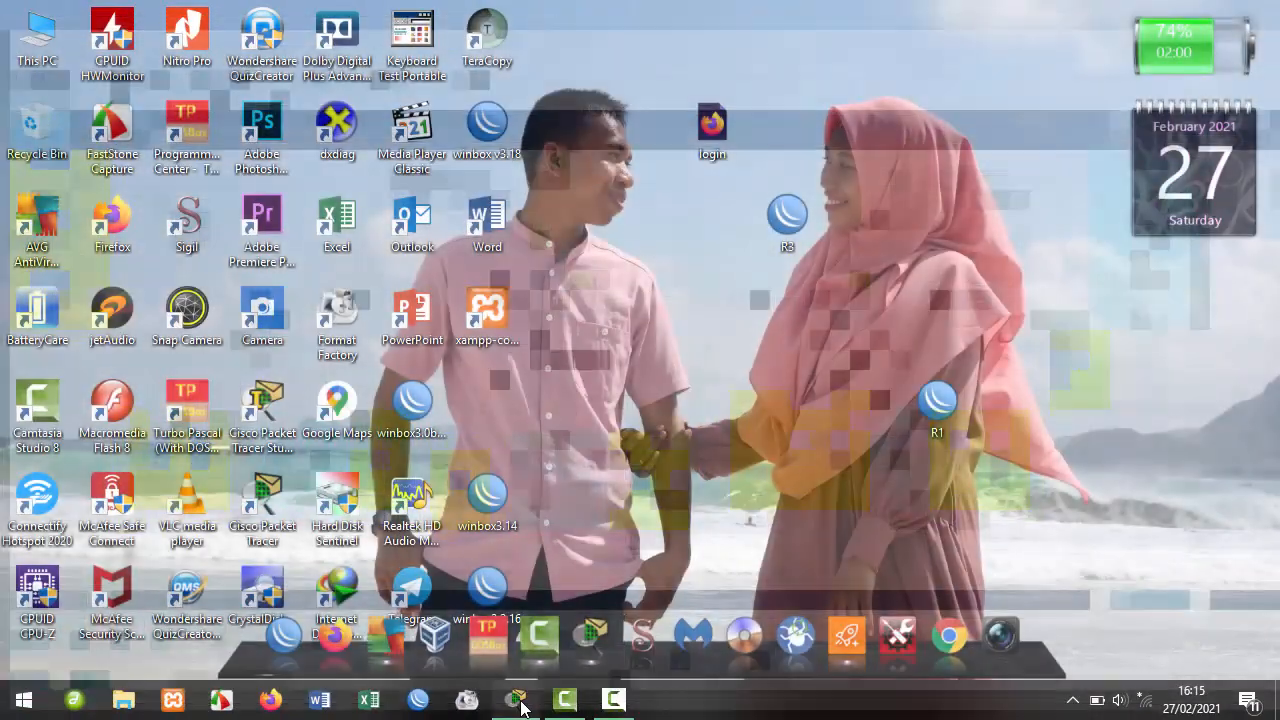
Place a 1941 router, Router0, near the top of the workspace.
click(517, 697)
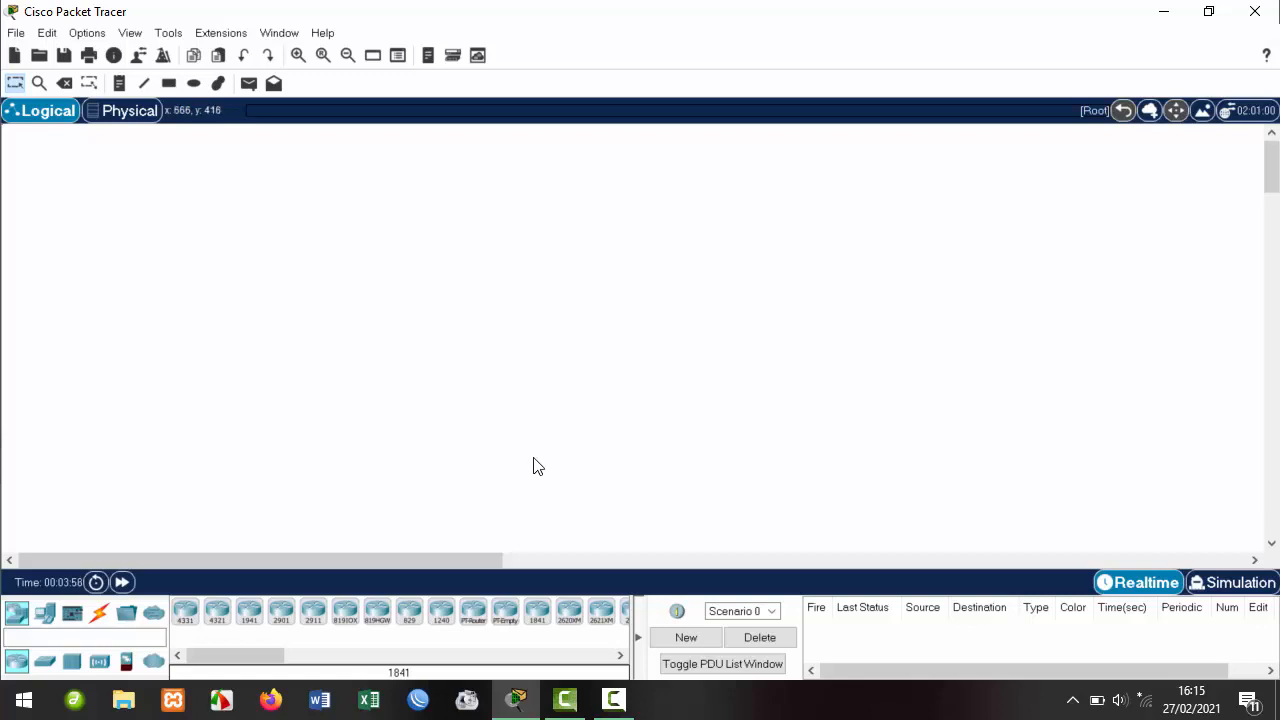
click(249, 612)
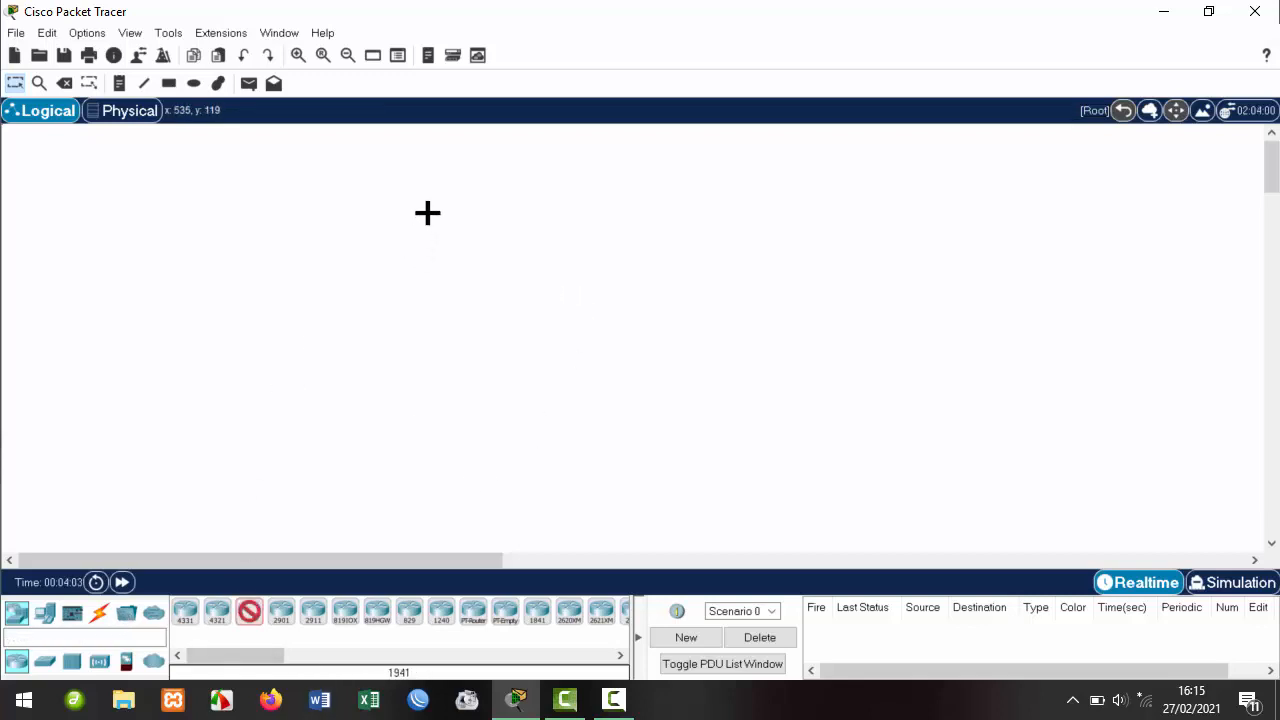
click(549, 196)
drag(553, 199, 549, 162)
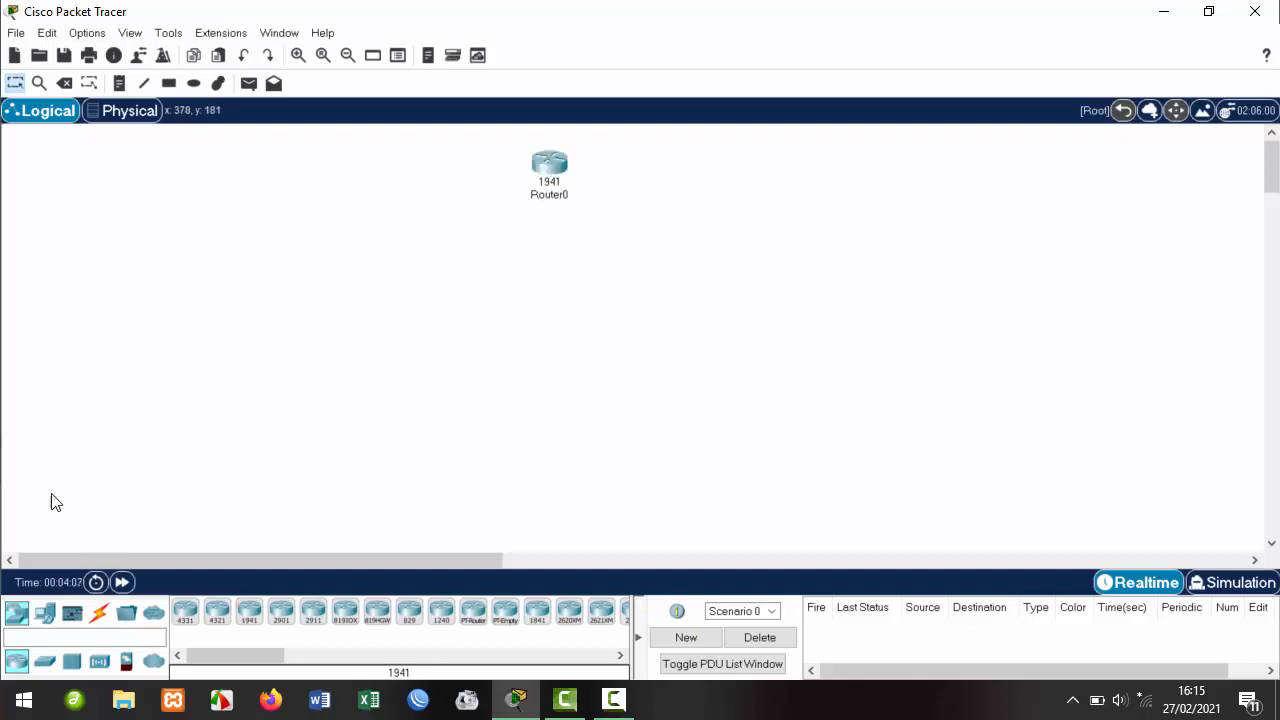
Add three 2960 switches, Switch0, Switch1 and Switch2, in a row below the router.
click(45, 662)
click(190, 617)
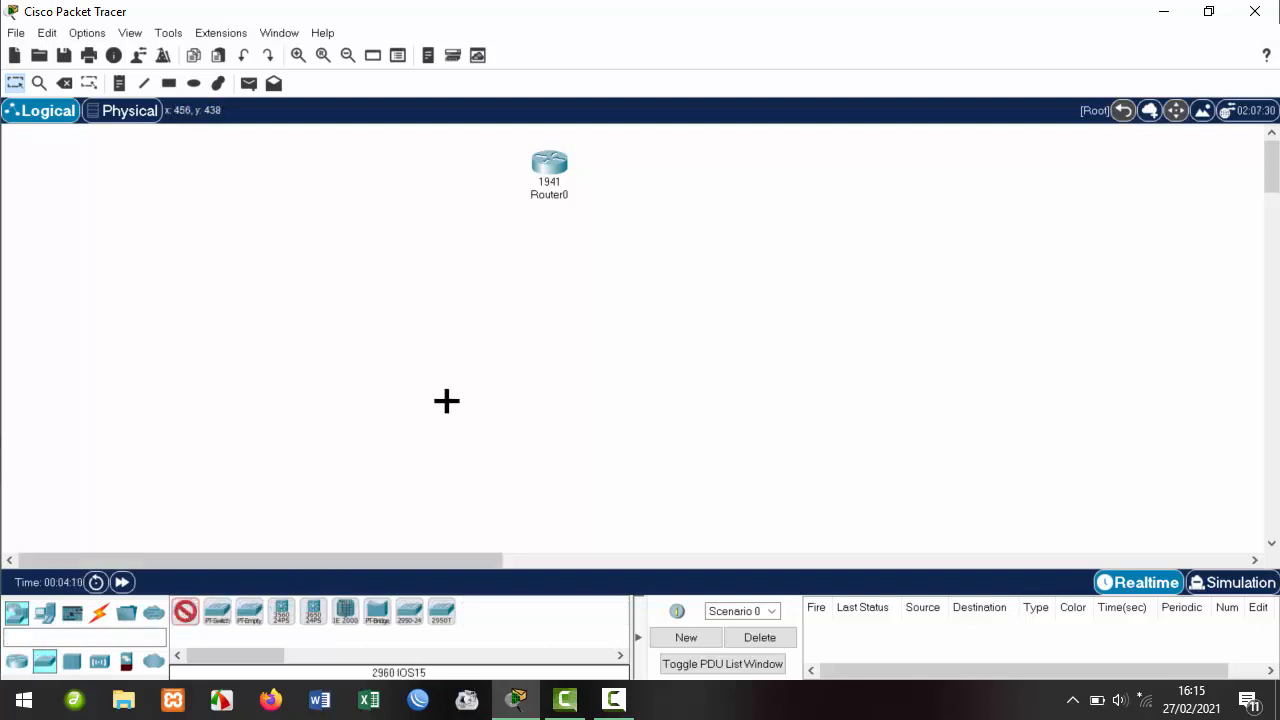
click(397, 311)
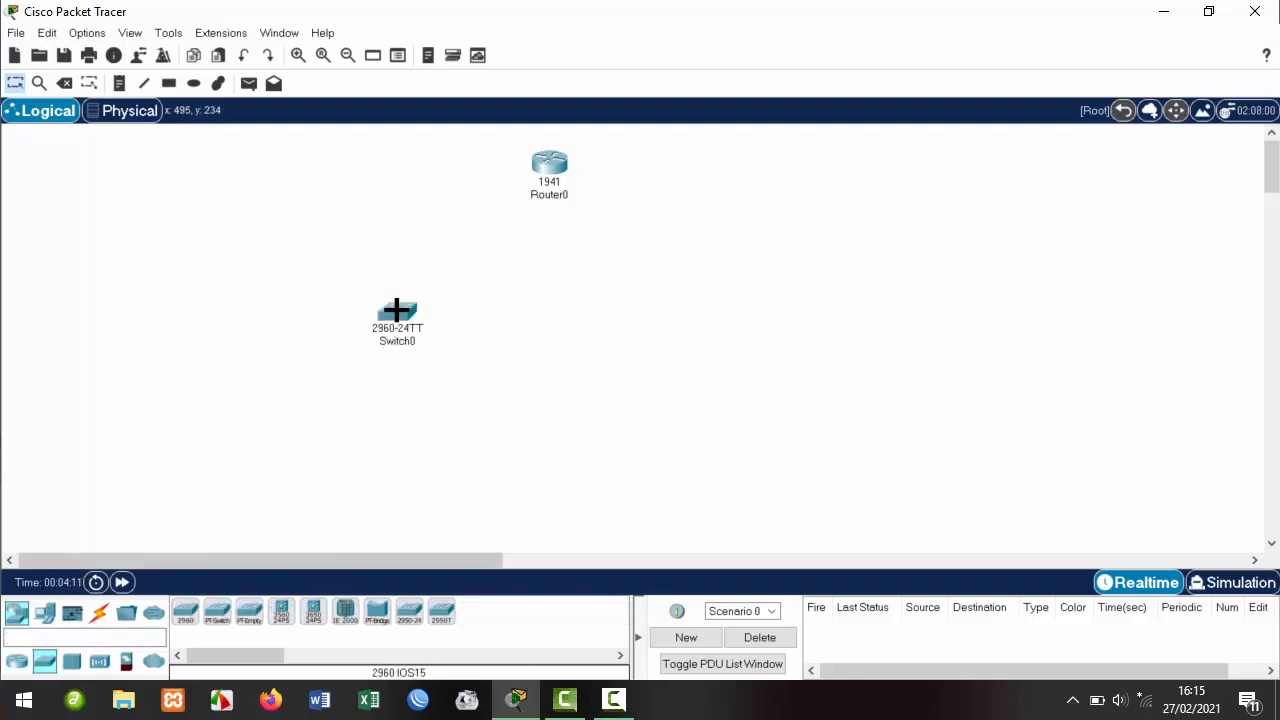
ctrl+click(186, 612)
click(589, 323)
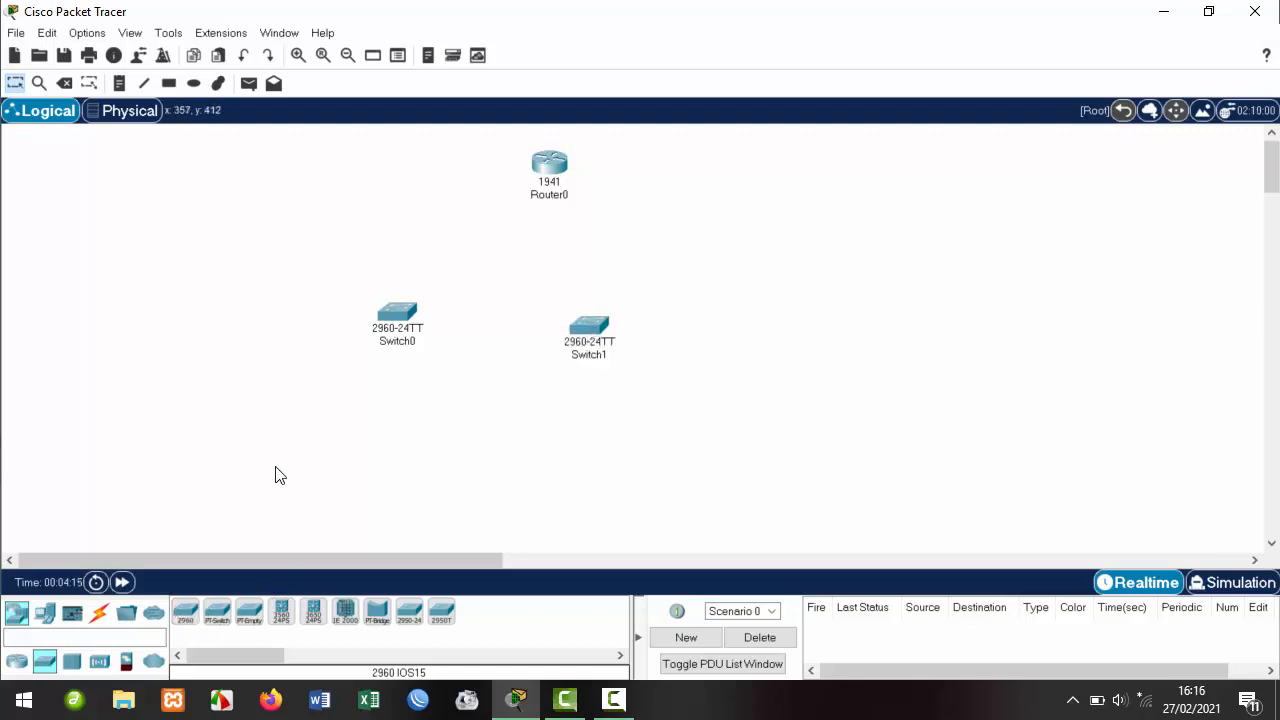
click(829, 323)
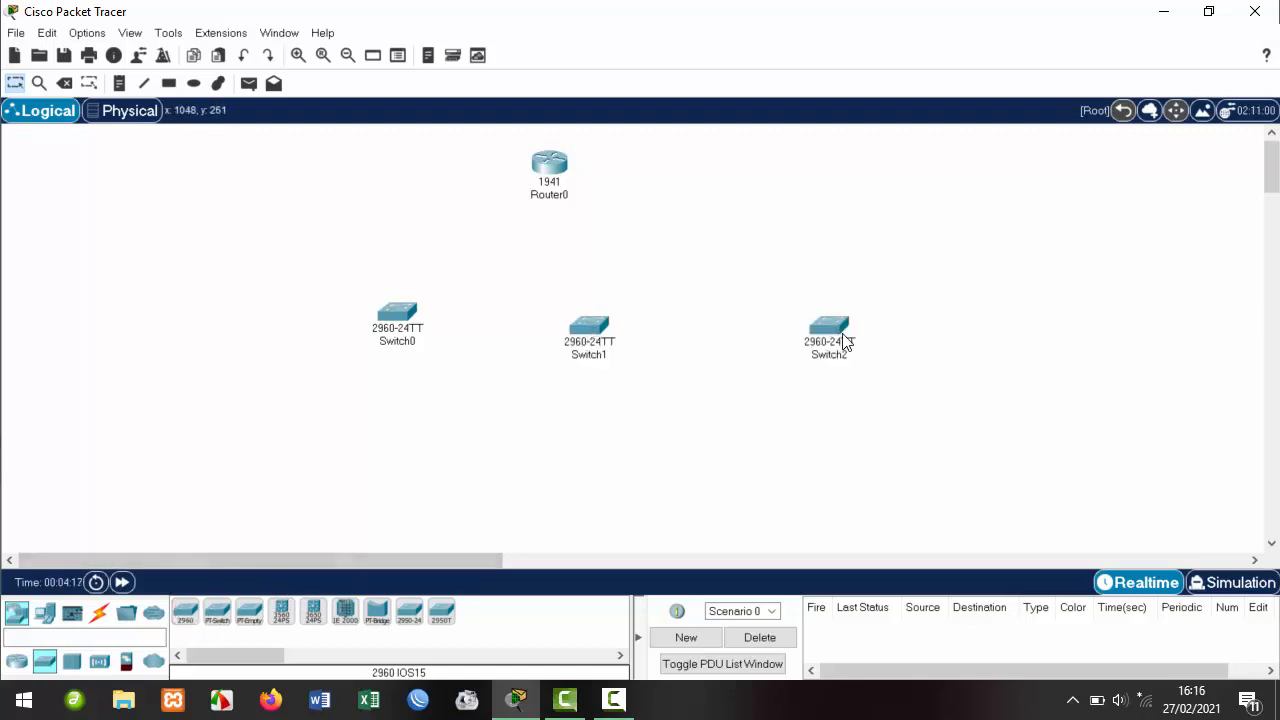
Line the three switches up level beneath the router and select the whole group.
drag(838, 318, 775, 245)
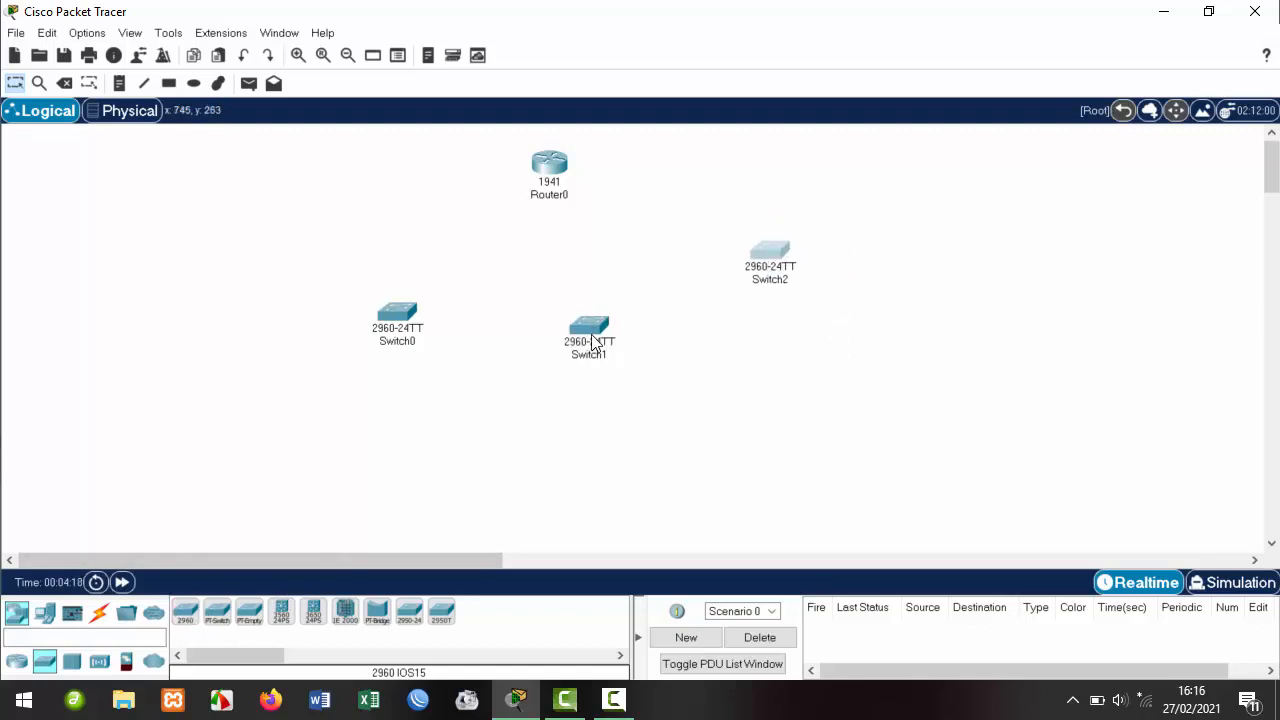
drag(580, 334, 531, 285)
drag(397, 313, 357, 270)
drag(784, 252, 765, 266)
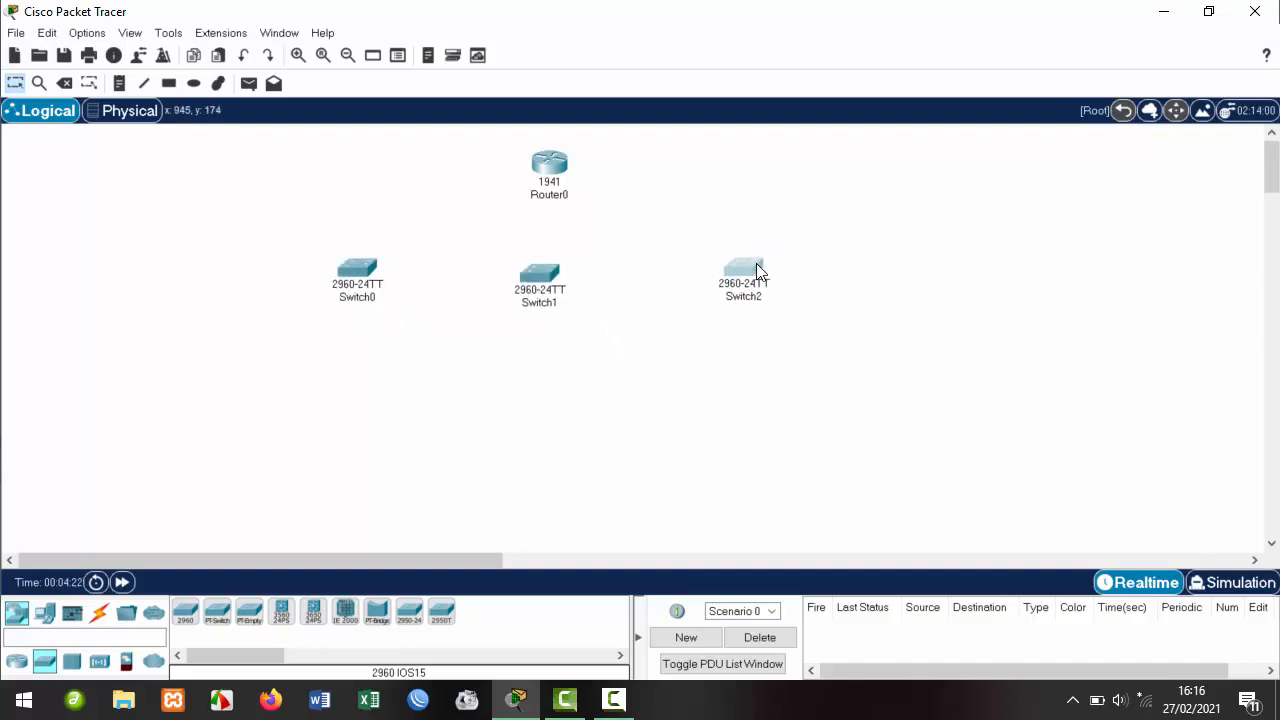
drag(543, 289, 543, 280)
click(644, 201)
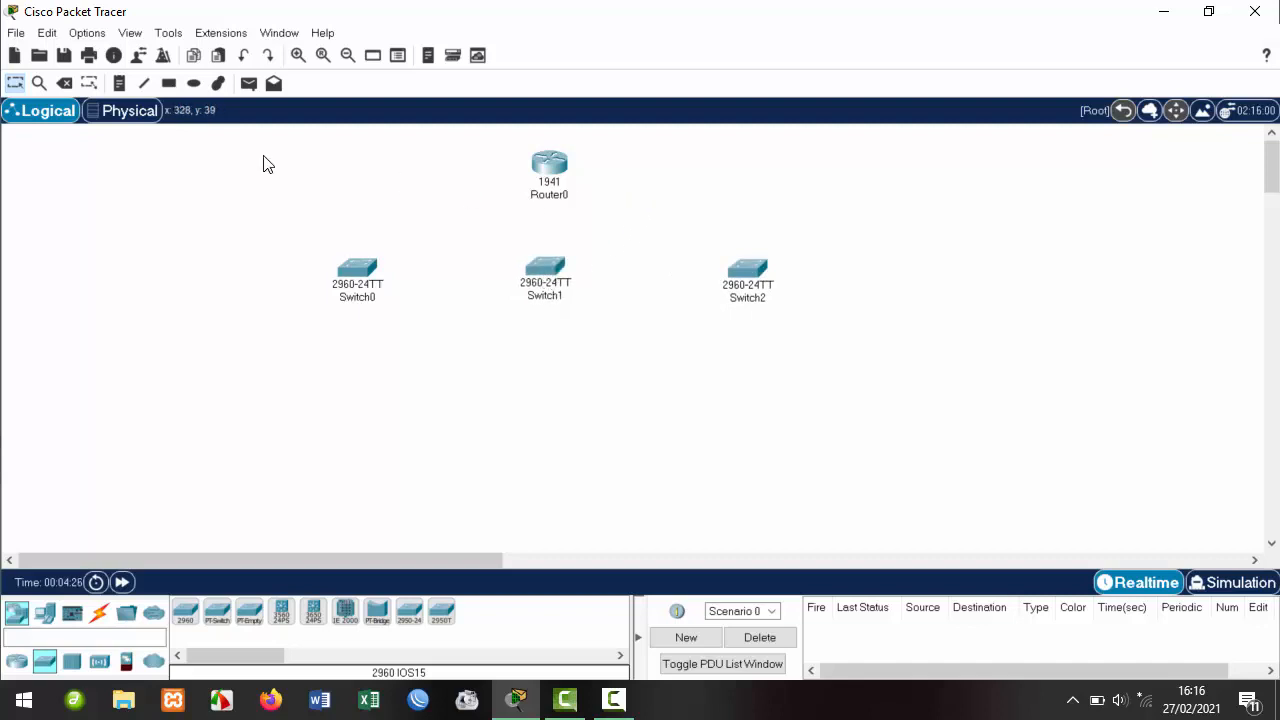
drag(263, 163, 815, 334)
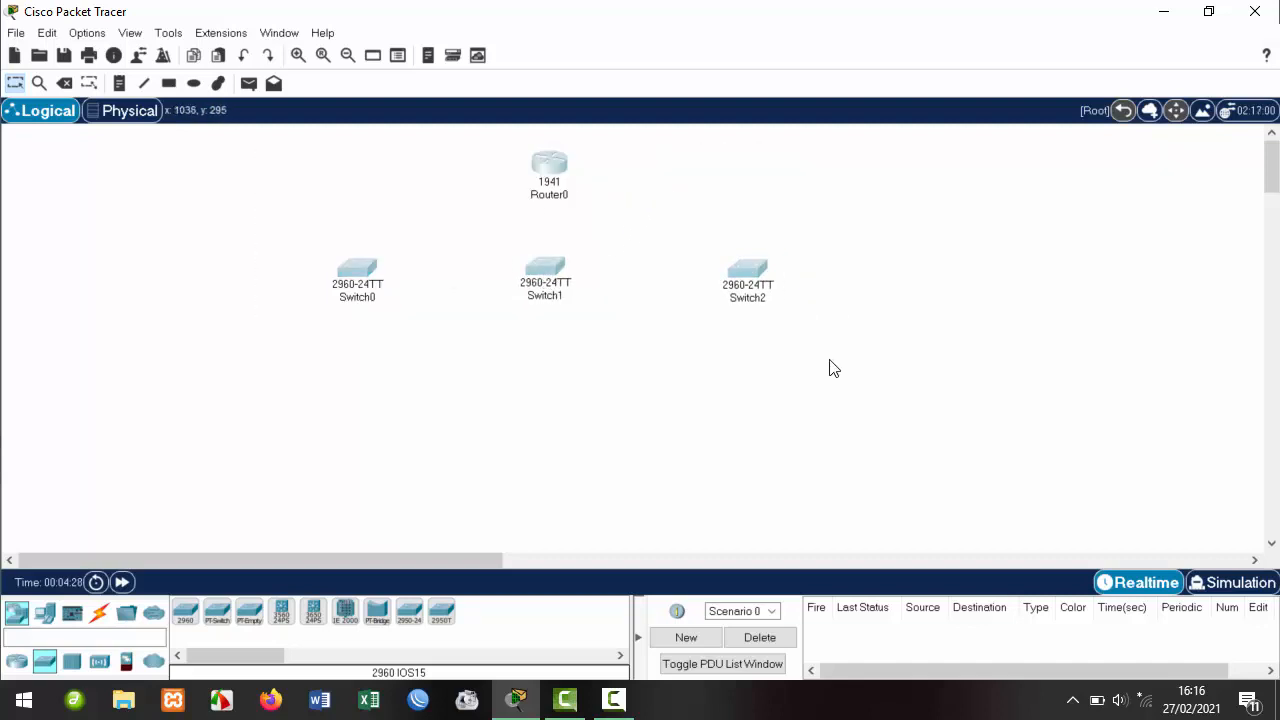
click(714, 362)
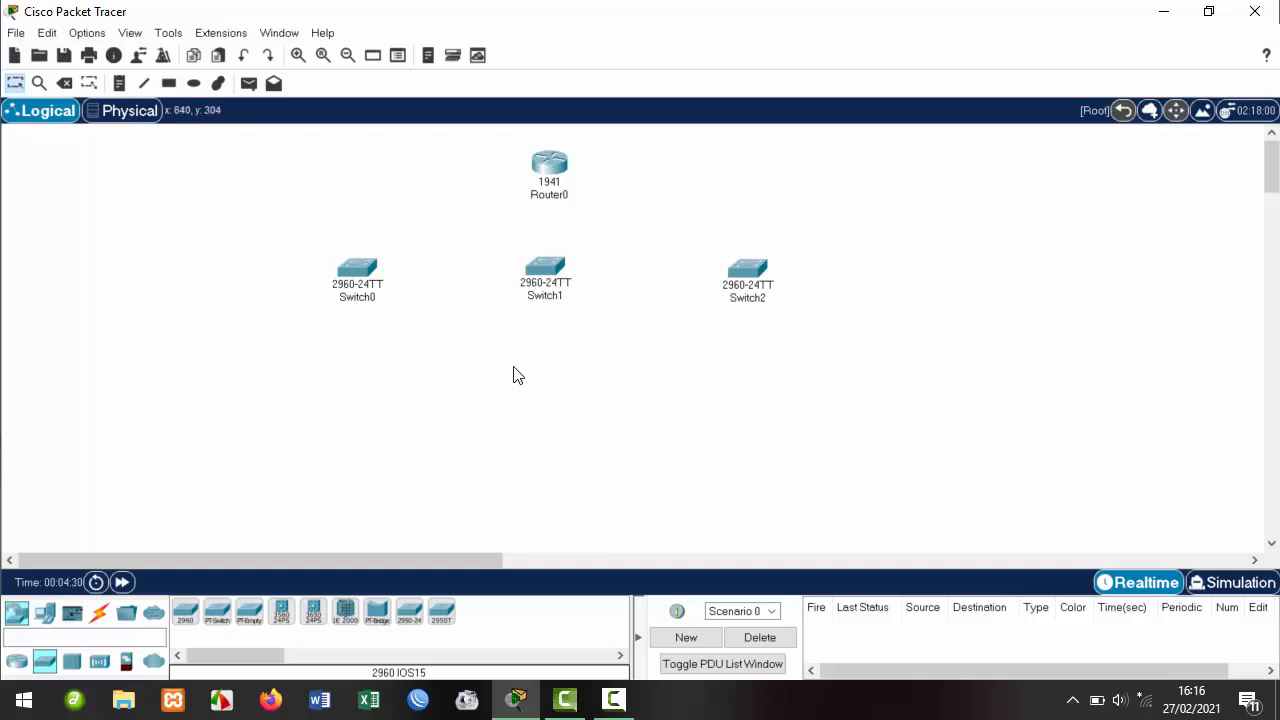
drag(292, 151, 784, 299)
Cable Switch0 and Switch2 to Switch1 on Fa0/1 and Fa0/2 using automatic cabling.
click(886, 284)
click(99, 612)
click(184, 612)
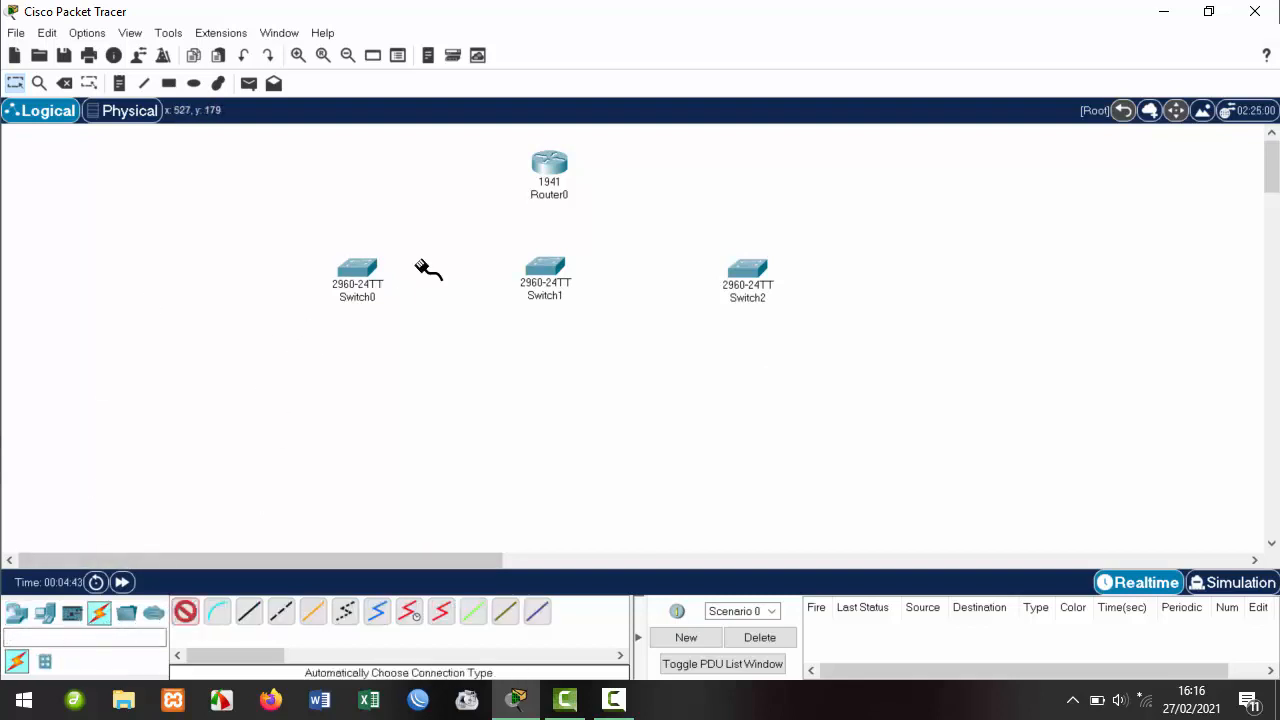
click(371, 265)
click(543, 268)
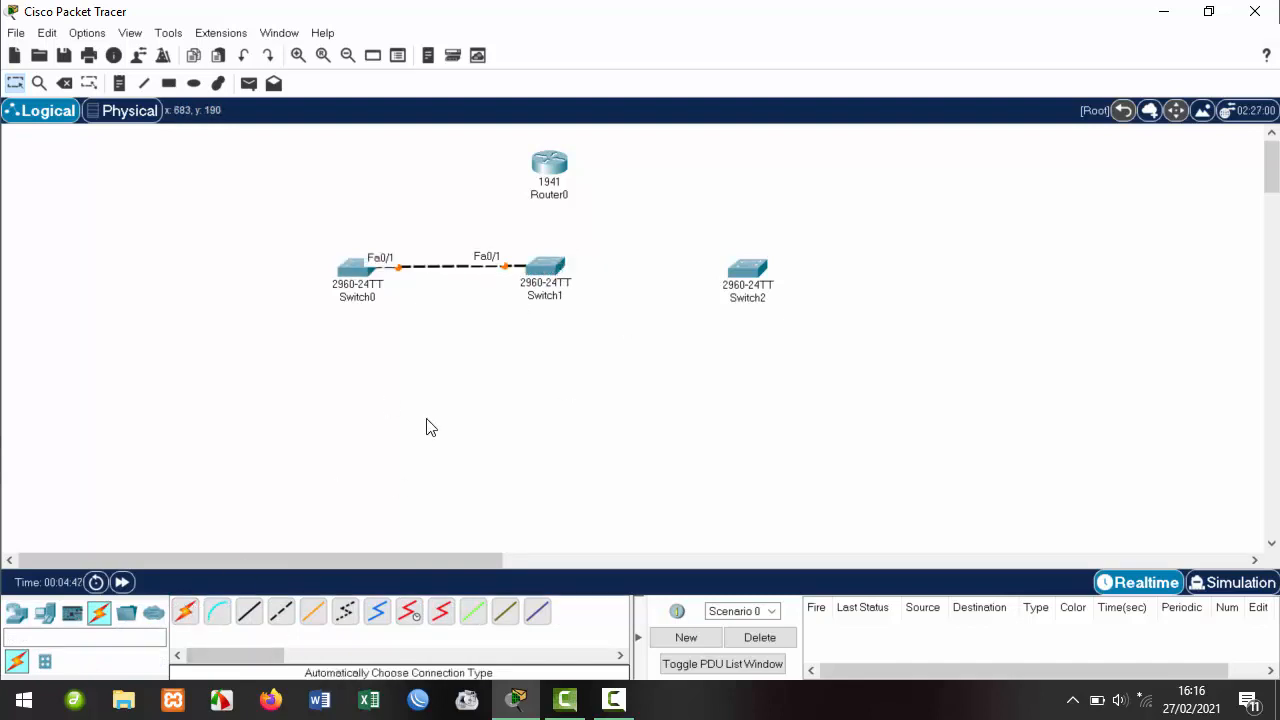
click(184, 612)
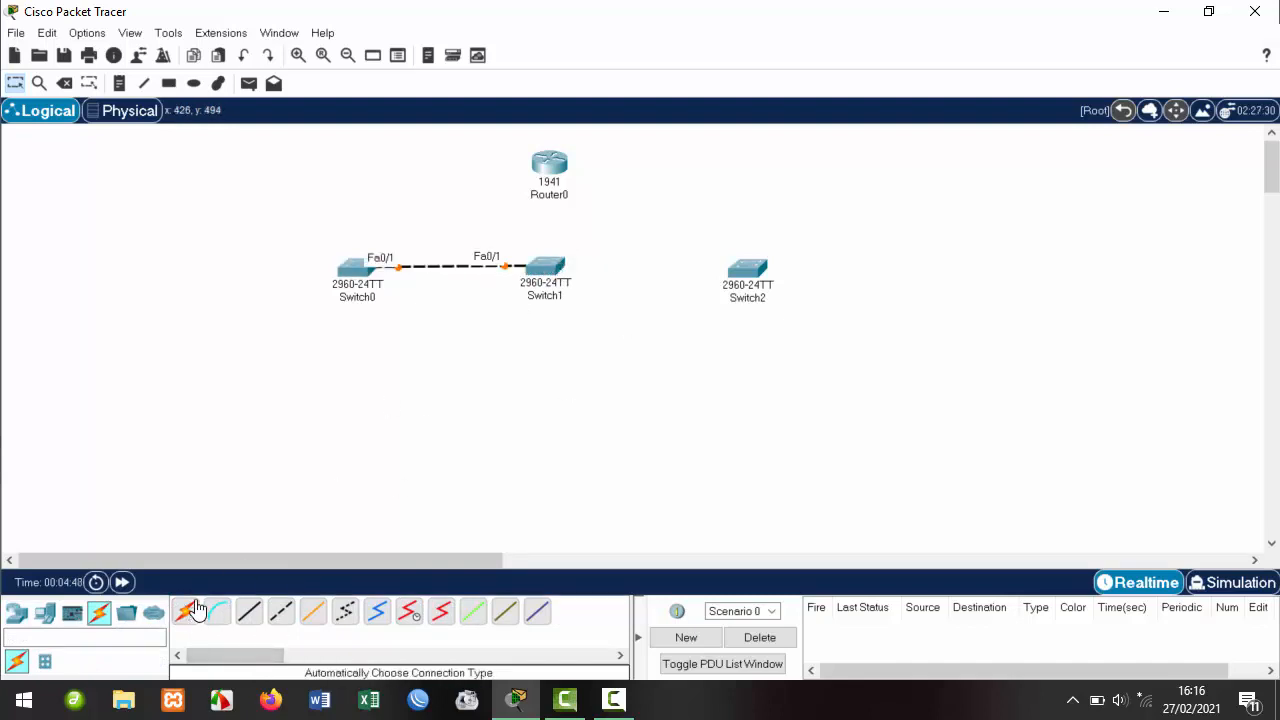
click(557, 268)
click(756, 276)
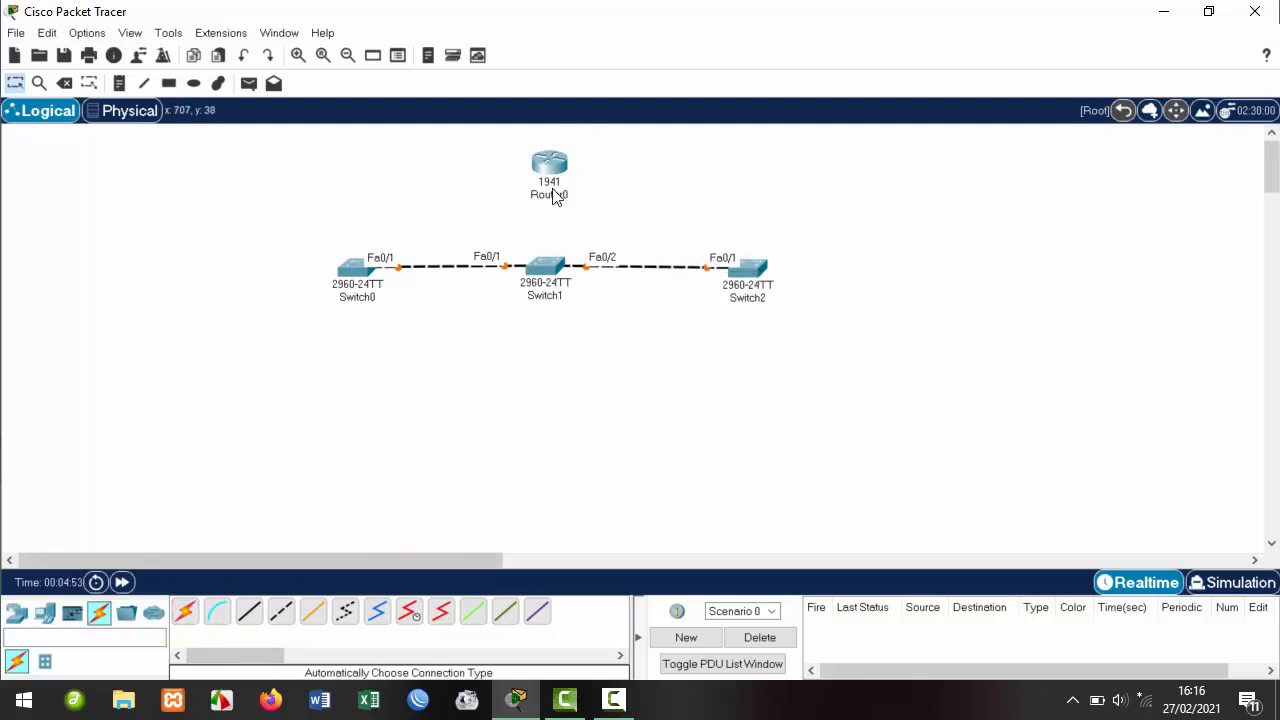
Connect Router0 Gig0/0 to Switch1 Fa0/3 and nudge the router slightly.
click(184, 612)
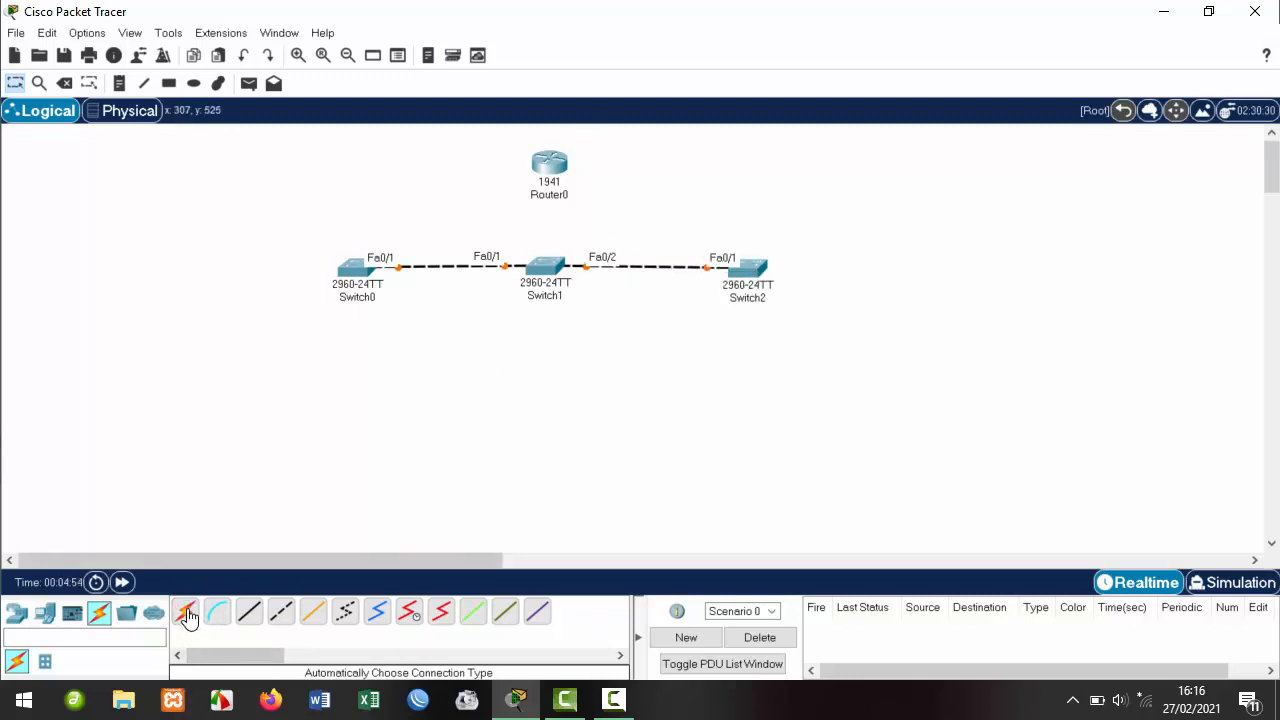
click(548, 160)
click(552, 267)
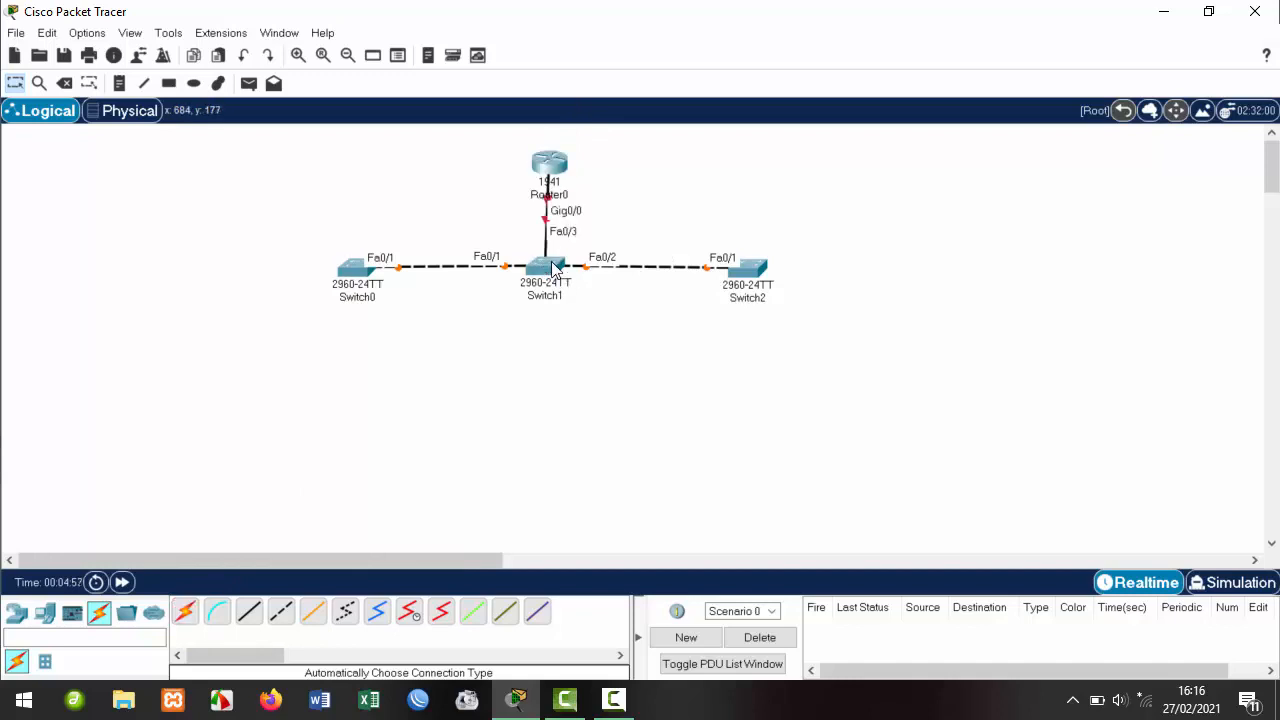
drag(547, 155, 540, 153)
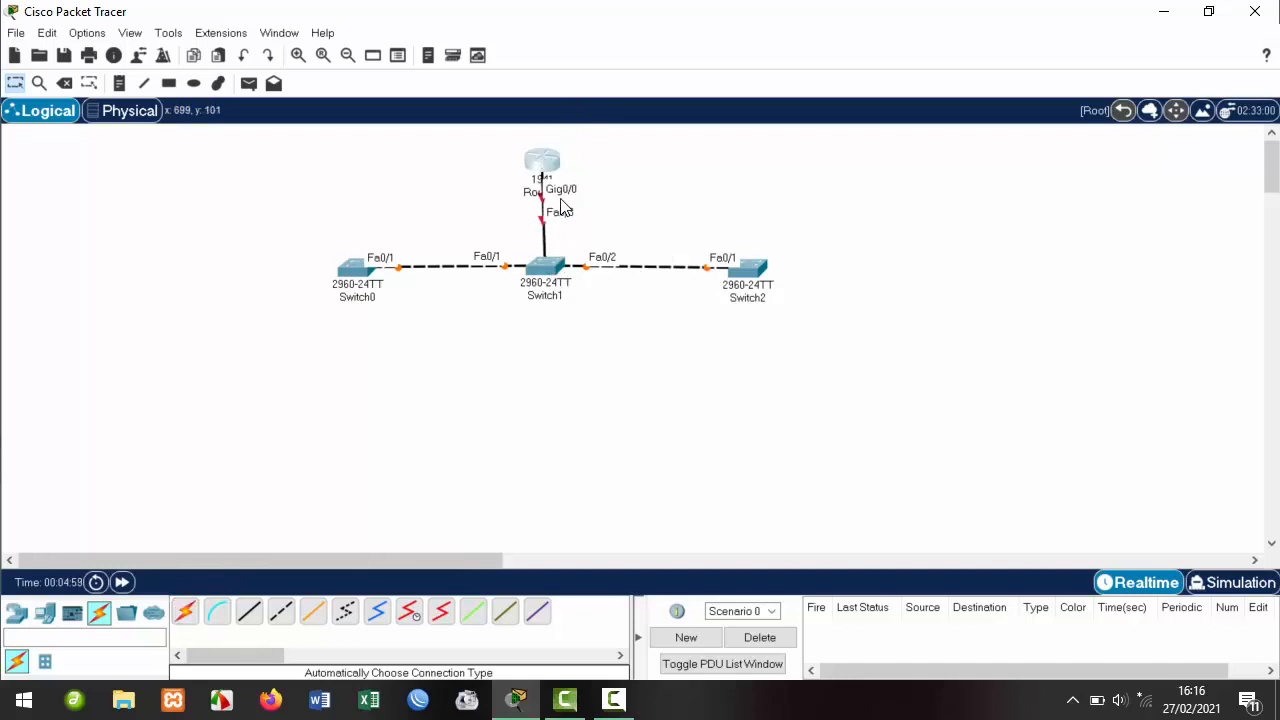
click(528, 380)
Place three PC-PT hosts, PC0 to PC2, at the lower left below Switch0.
click(45, 612)
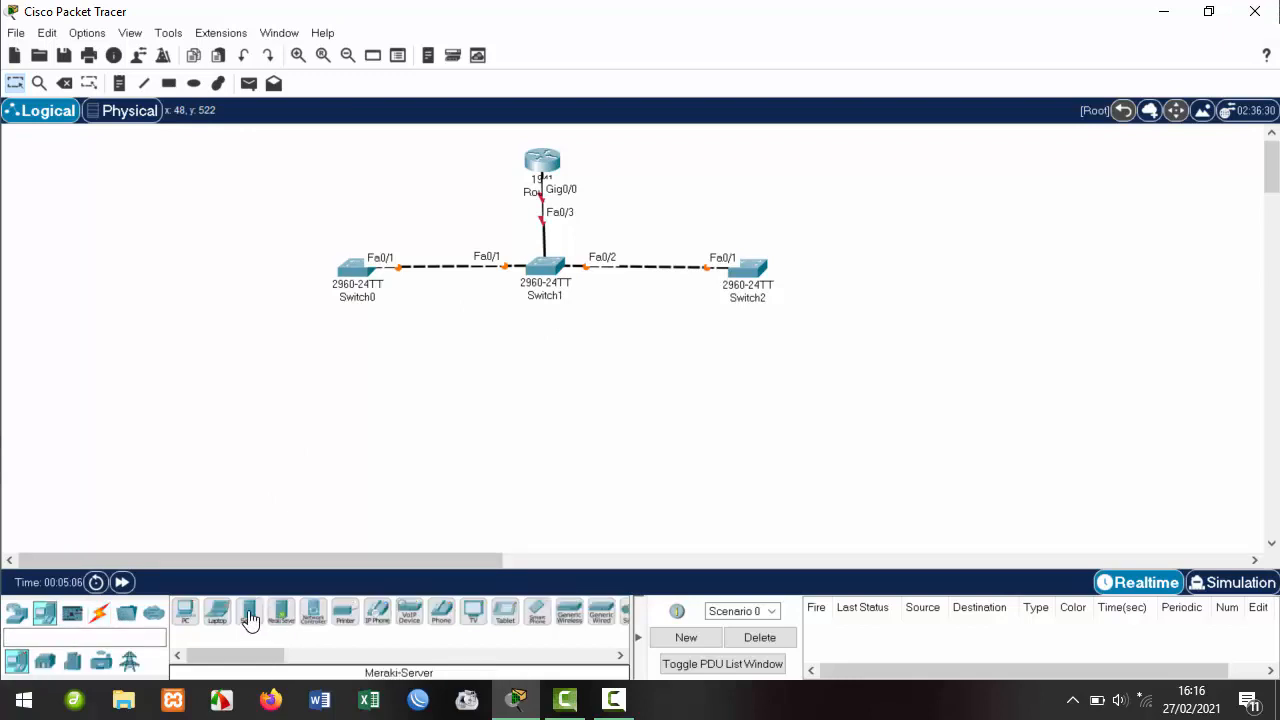
click(185, 612)
click(160, 436)
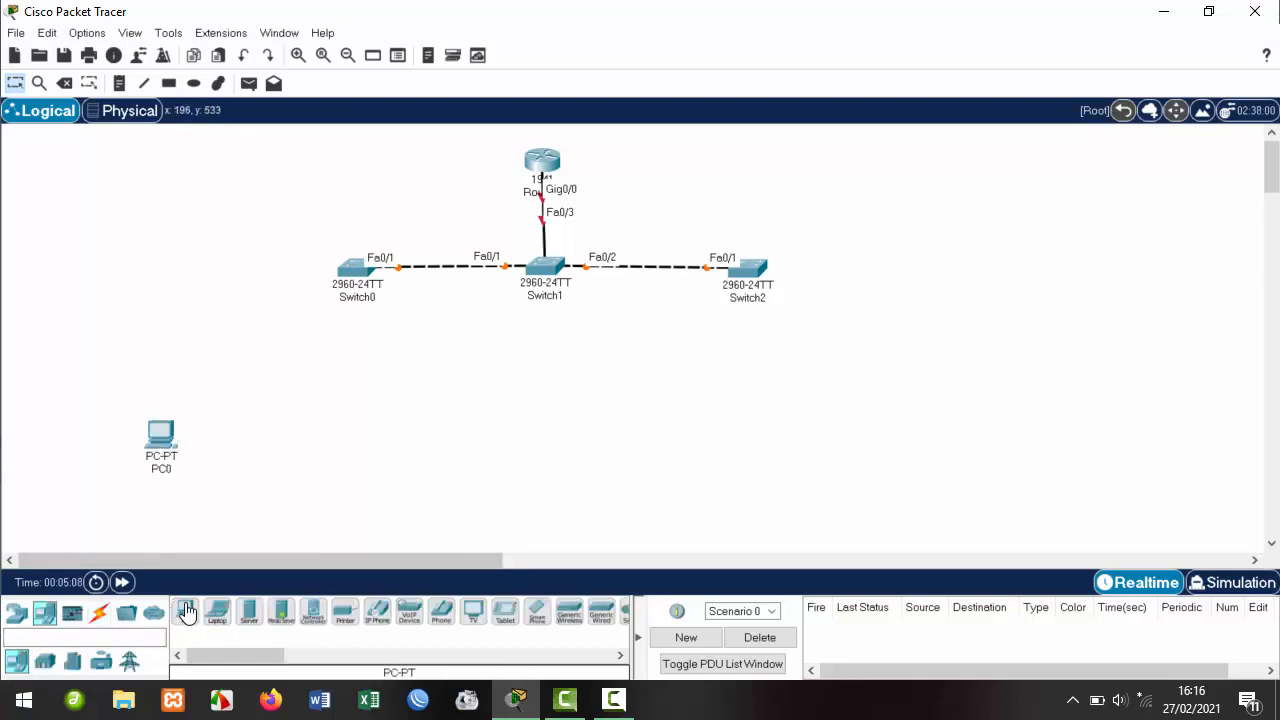
click(185, 612)
click(283, 474)
click(185, 612)
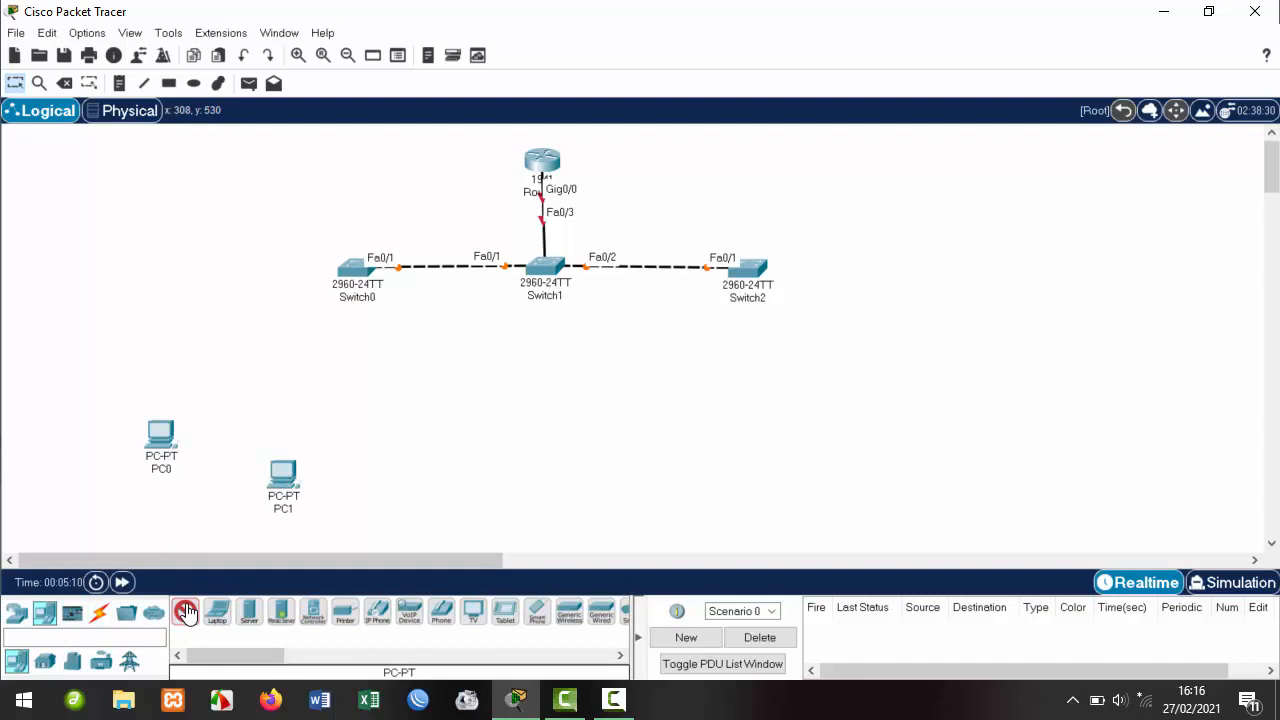
click(406, 470)
drag(283, 483, 246, 440)
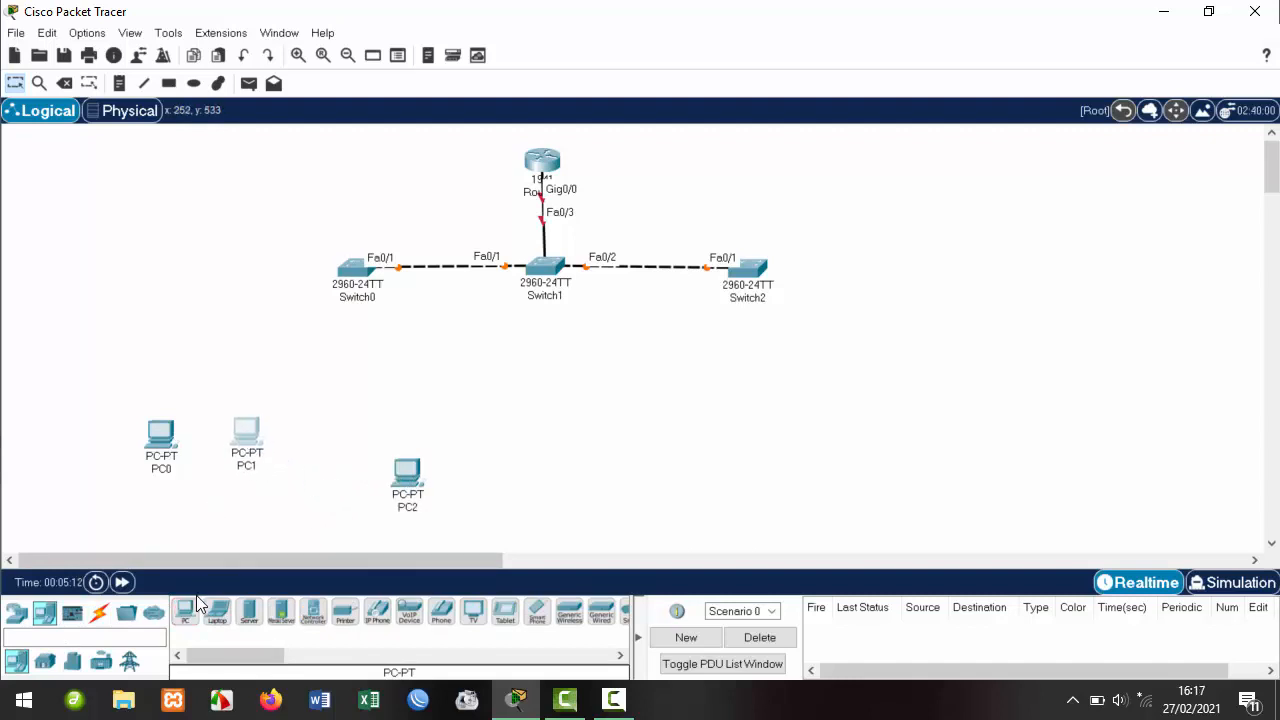
drag(408, 478, 317, 447)
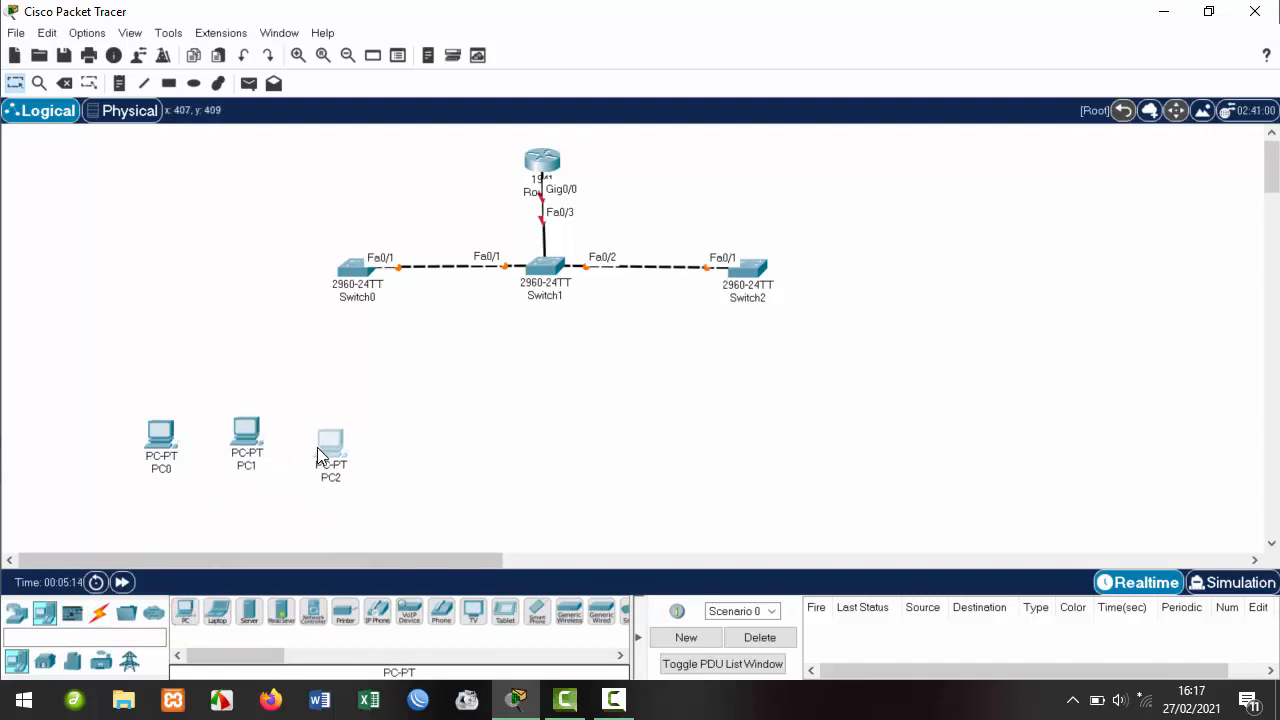
Add PC3 and PC4, then pack all five PCs into a tight row.
click(185, 612)
click(400, 433)
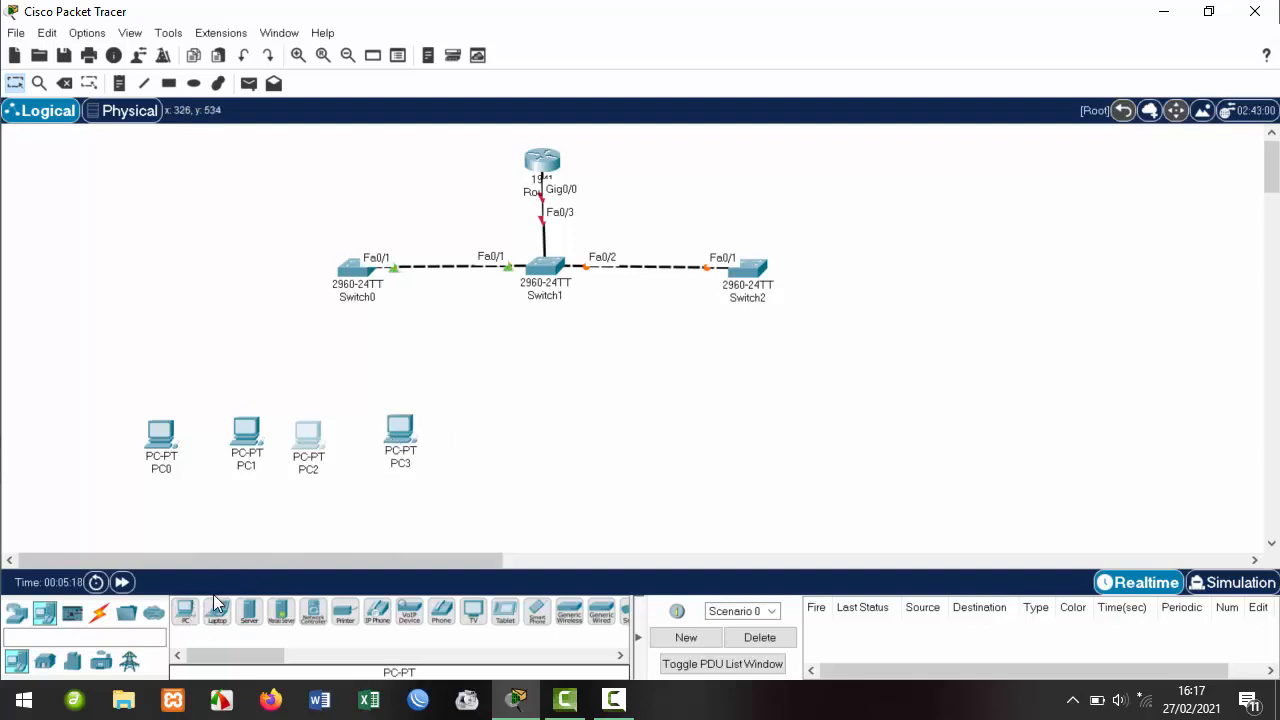
click(185, 612)
click(451, 428)
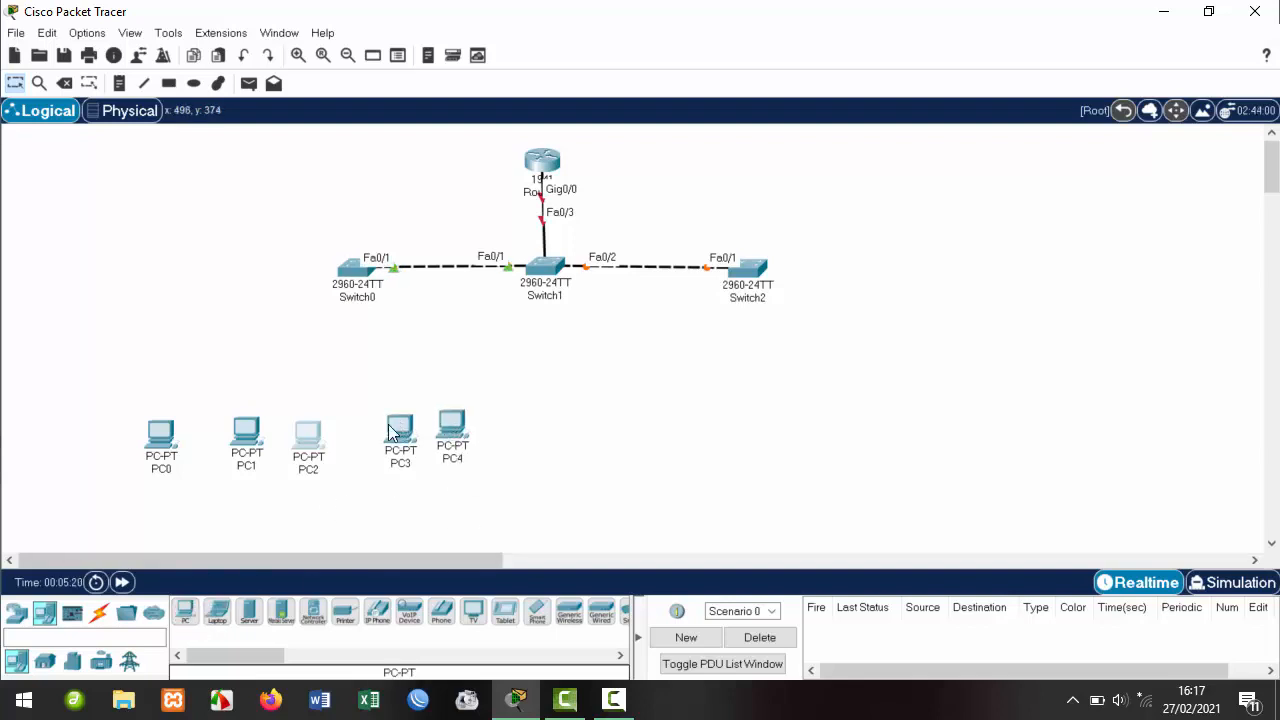
drag(390, 432, 357, 440)
drag(452, 428, 418, 436)
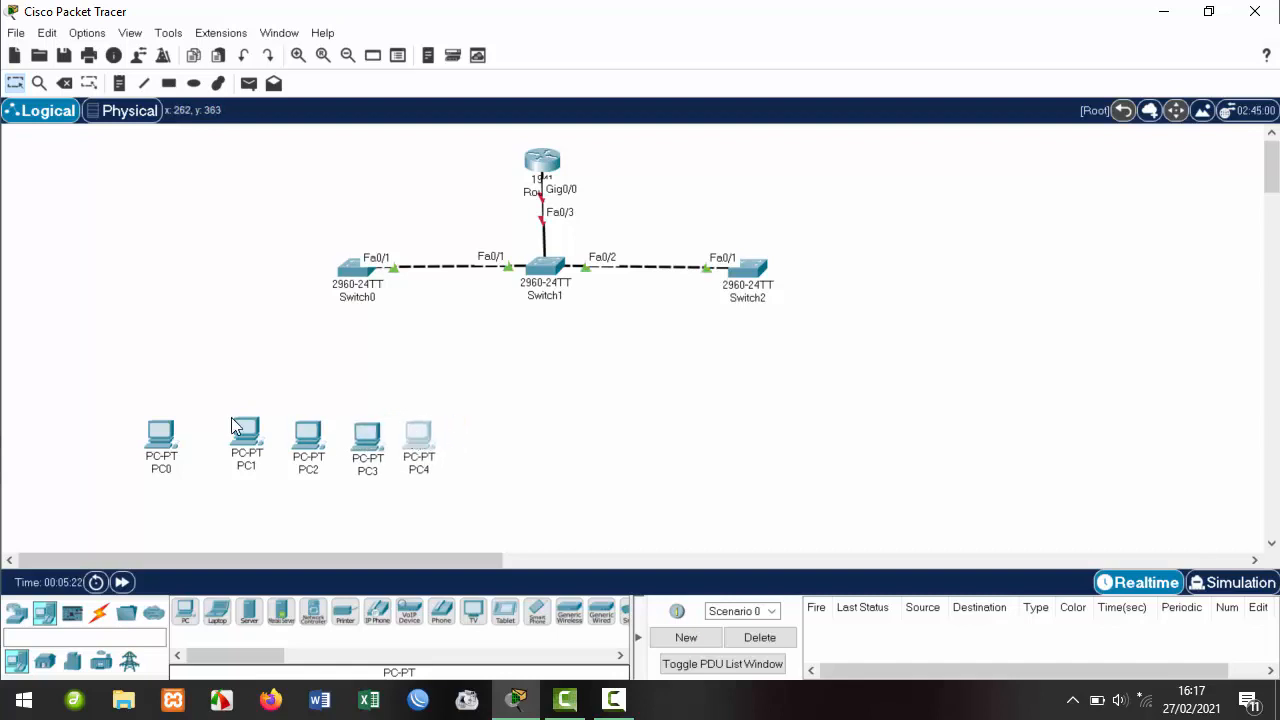
drag(232, 426, 199, 433)
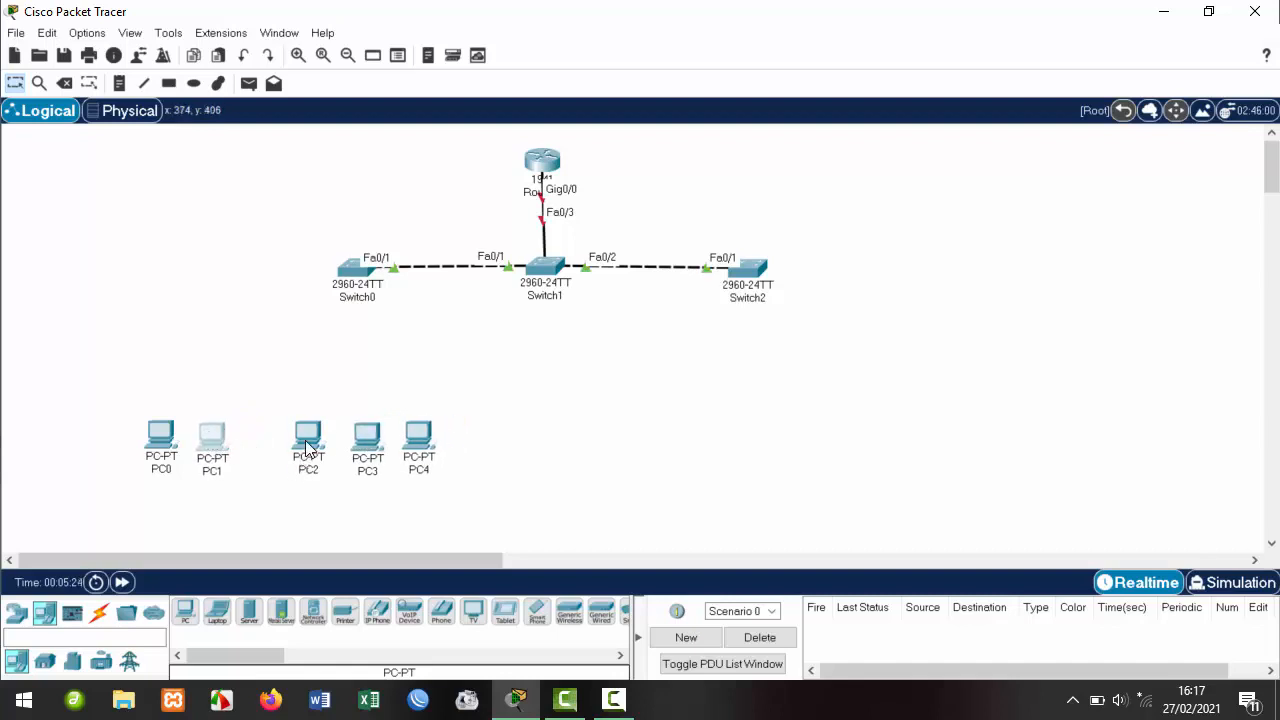
drag(306, 441, 266, 441)
drag(366, 441, 306, 438)
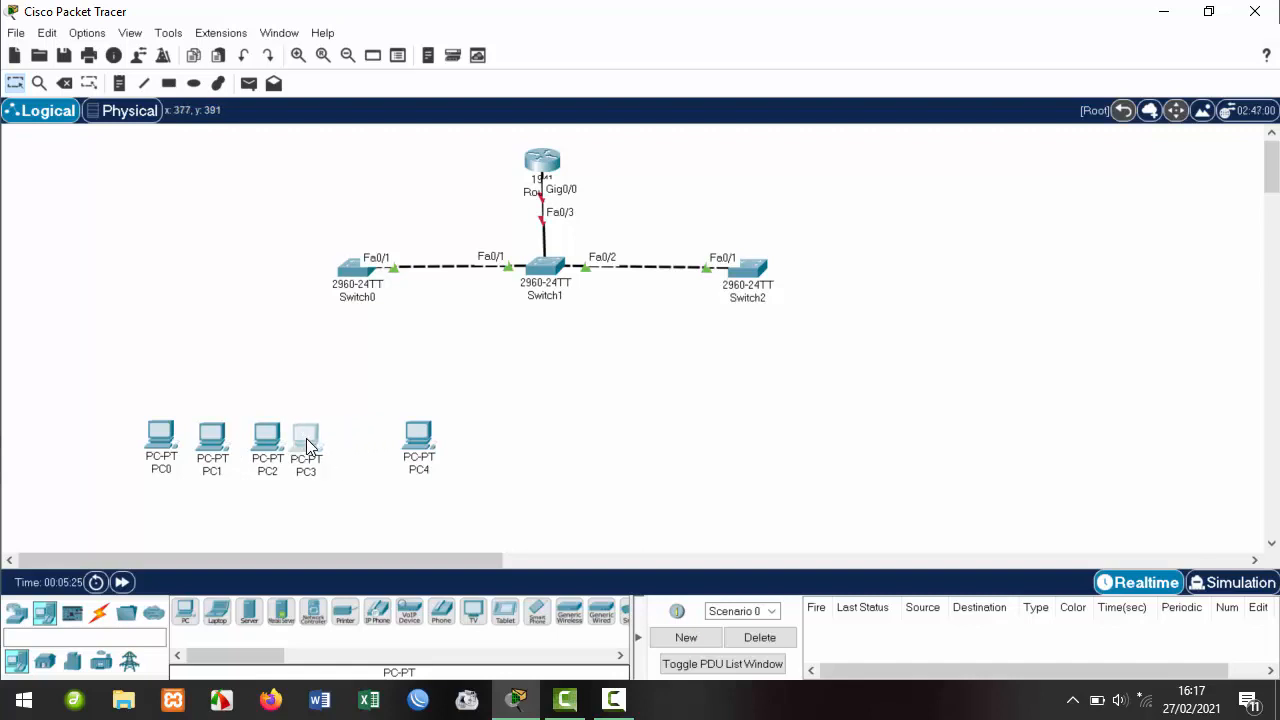
drag(420, 447, 315, 434)
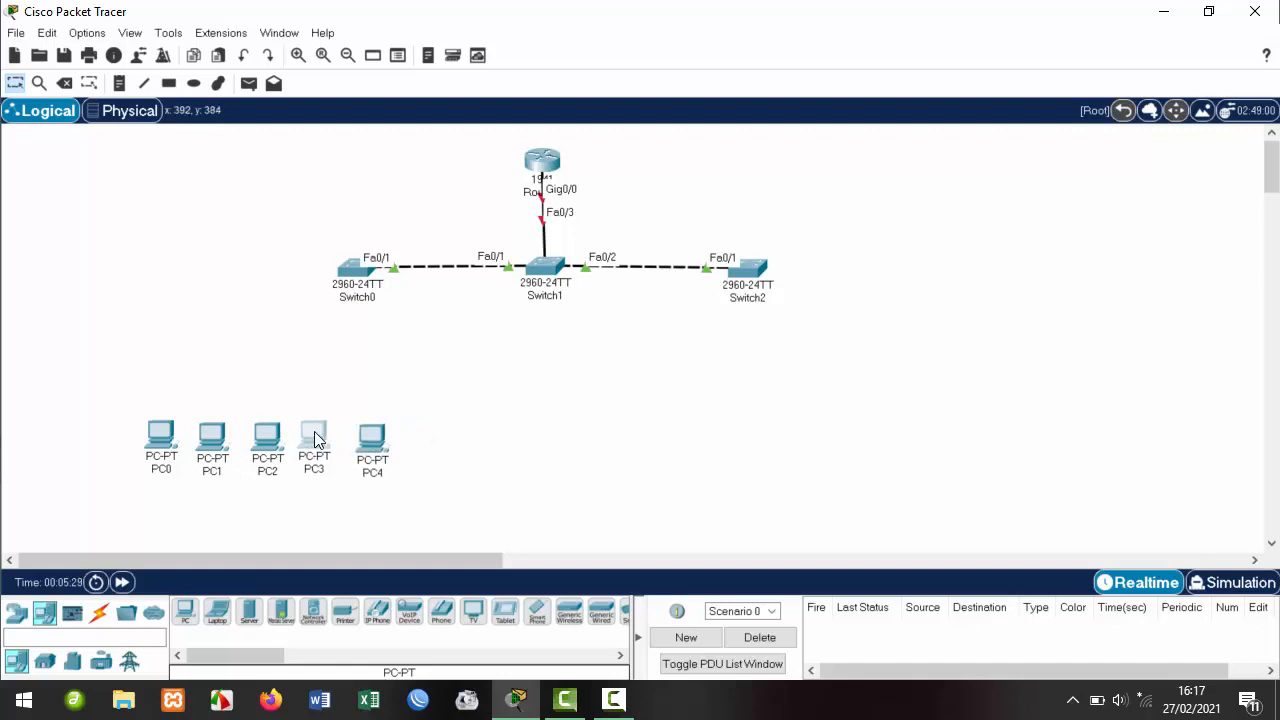
Spread Switch0 left and Switch2 right, nudging the router and Switch1 upward.
click(351, 377)
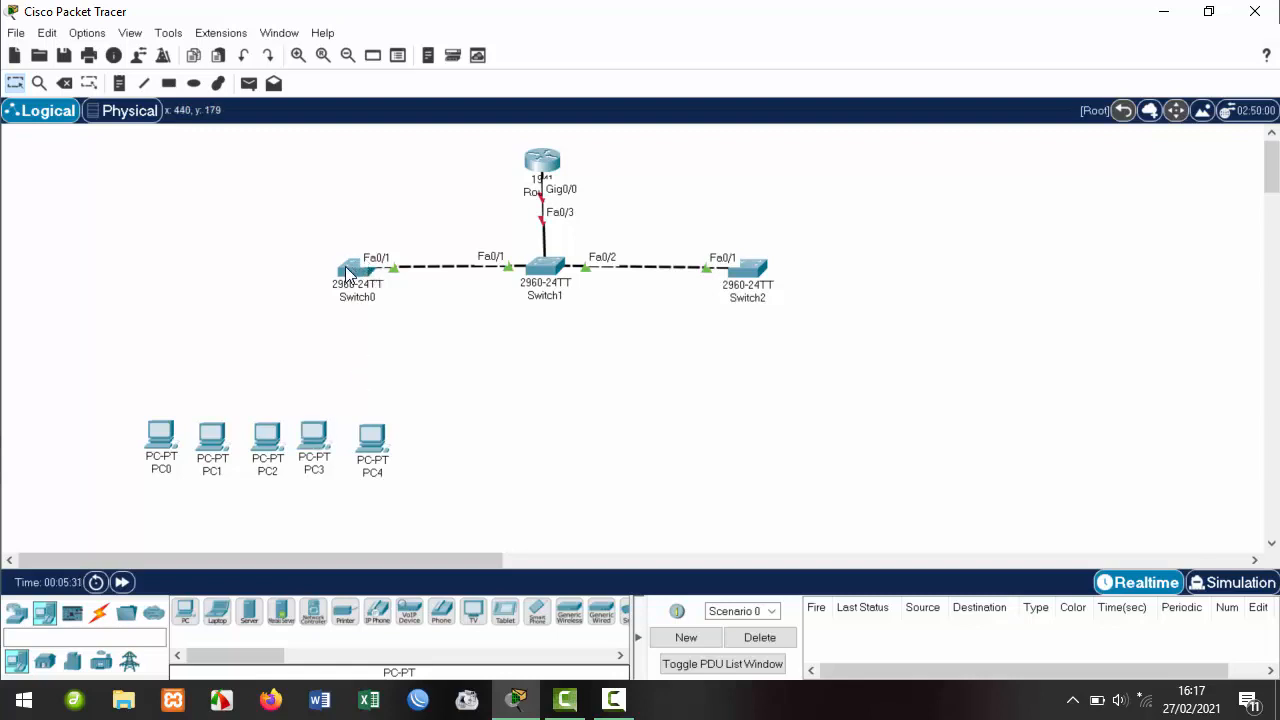
drag(347, 272, 273, 300)
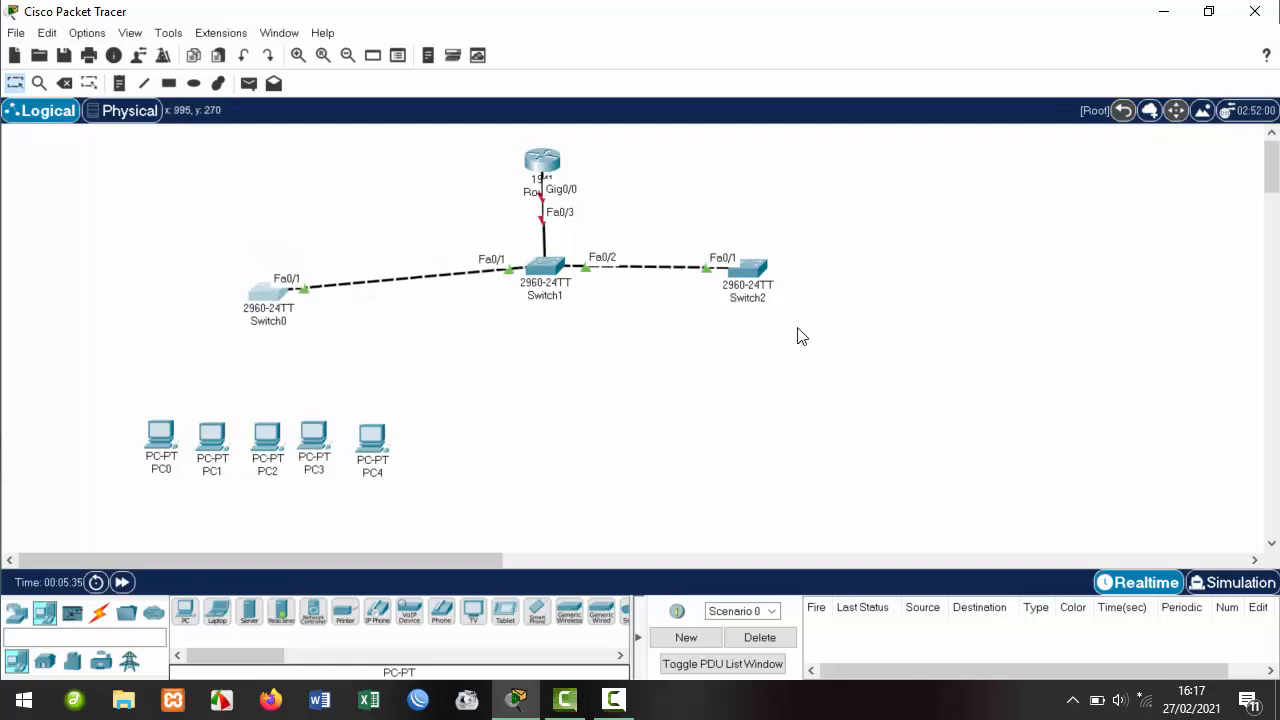
drag(762, 272, 782, 316)
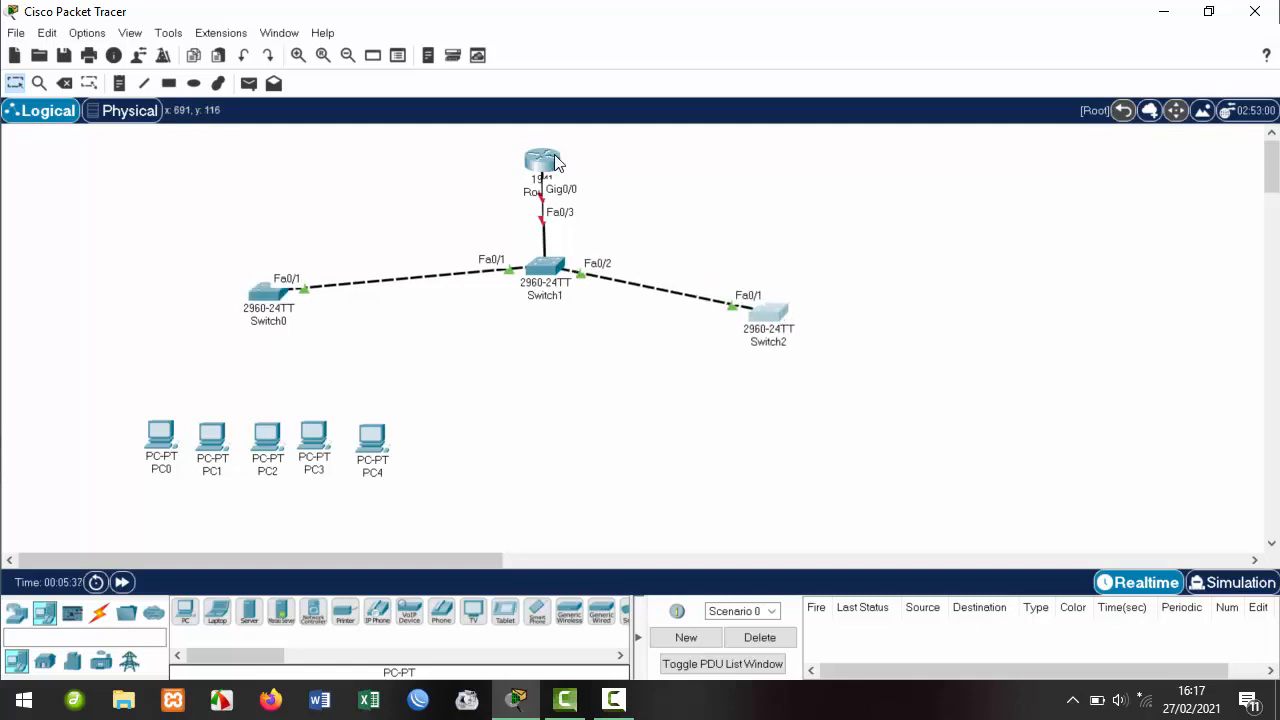
drag(542, 158, 543, 139)
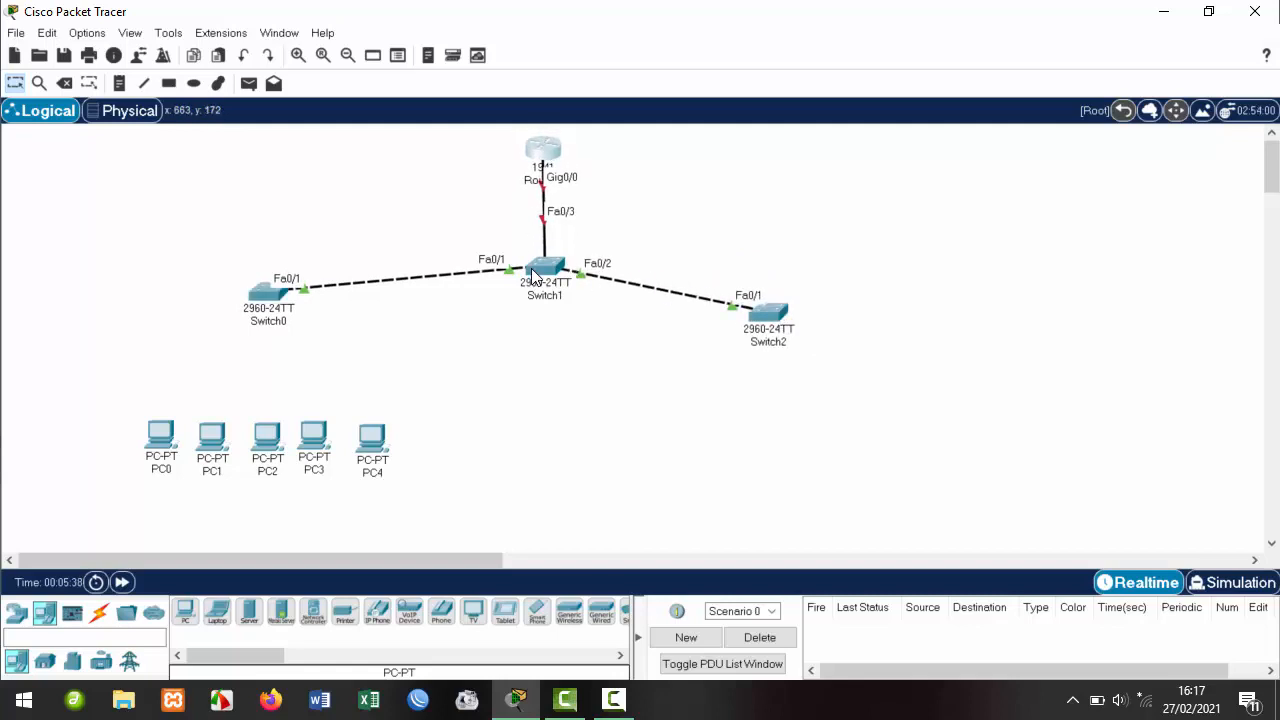
drag(545, 270, 544, 256)
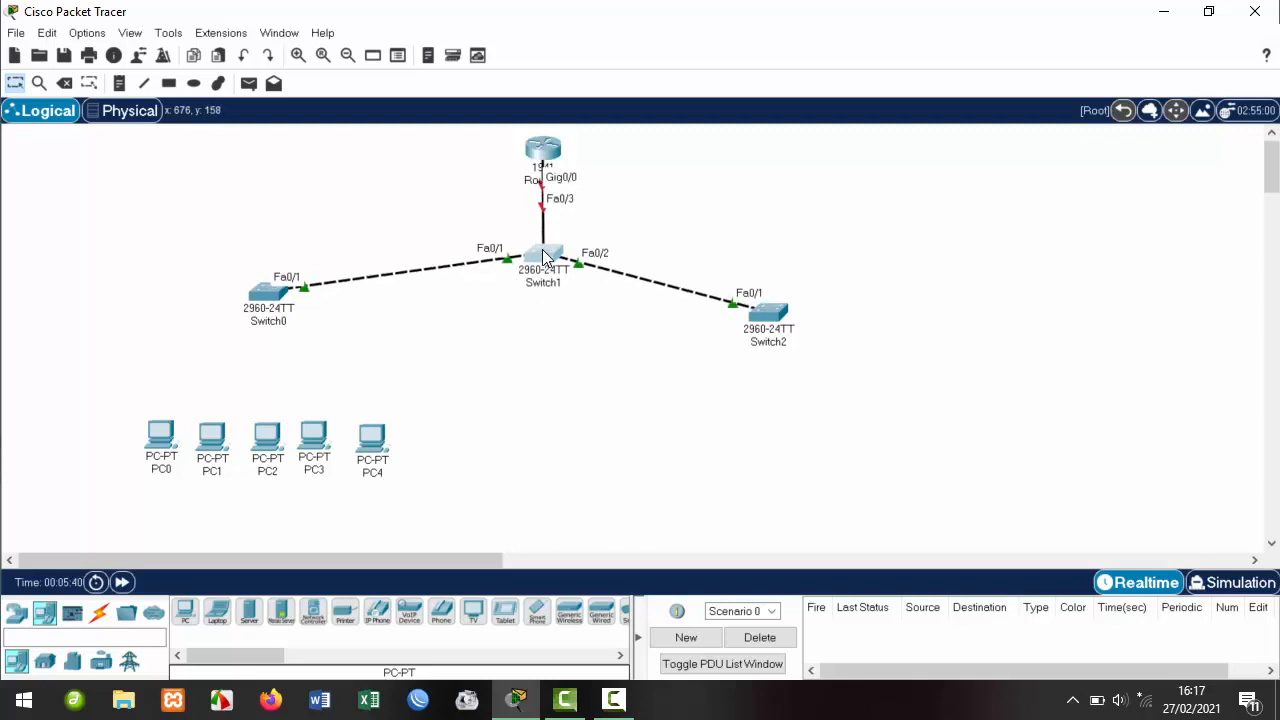
drag(765, 316, 781, 299)
Place PC5 to PC8 in a row beneath Switch1.
click(188, 610)
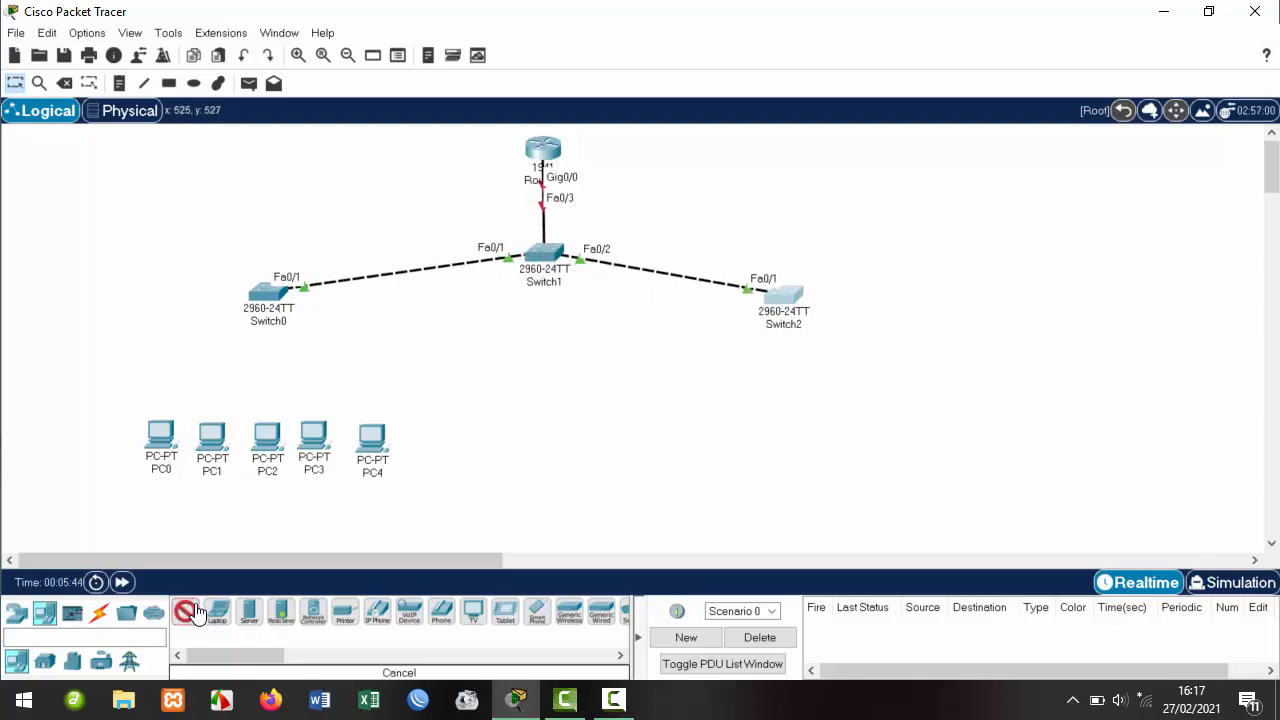
click(488, 425)
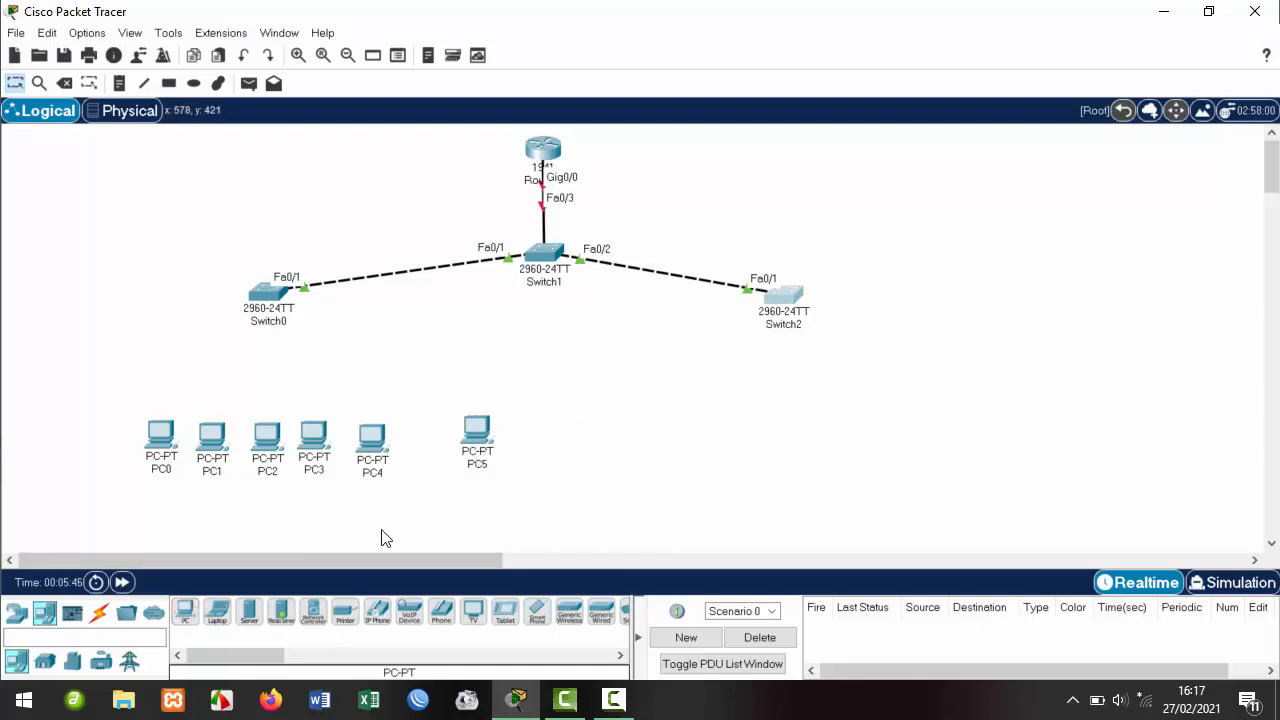
click(186, 612)
click(535, 429)
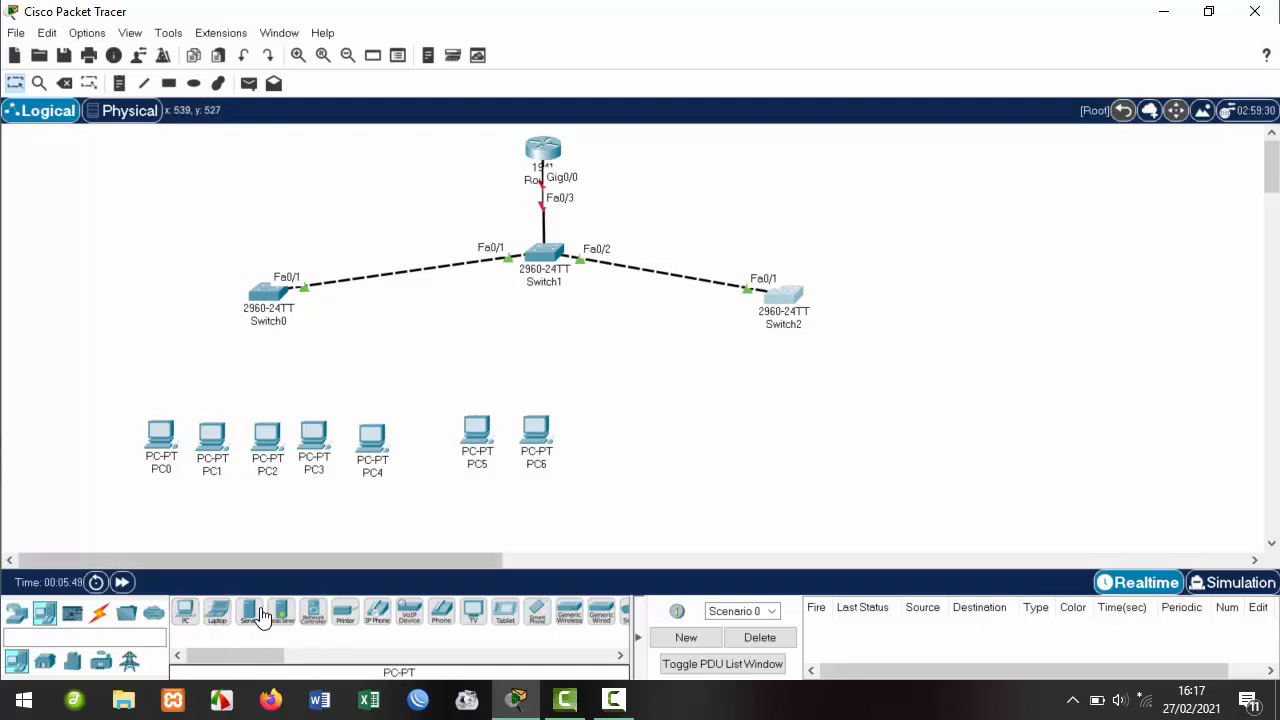
click(186, 611)
click(587, 424)
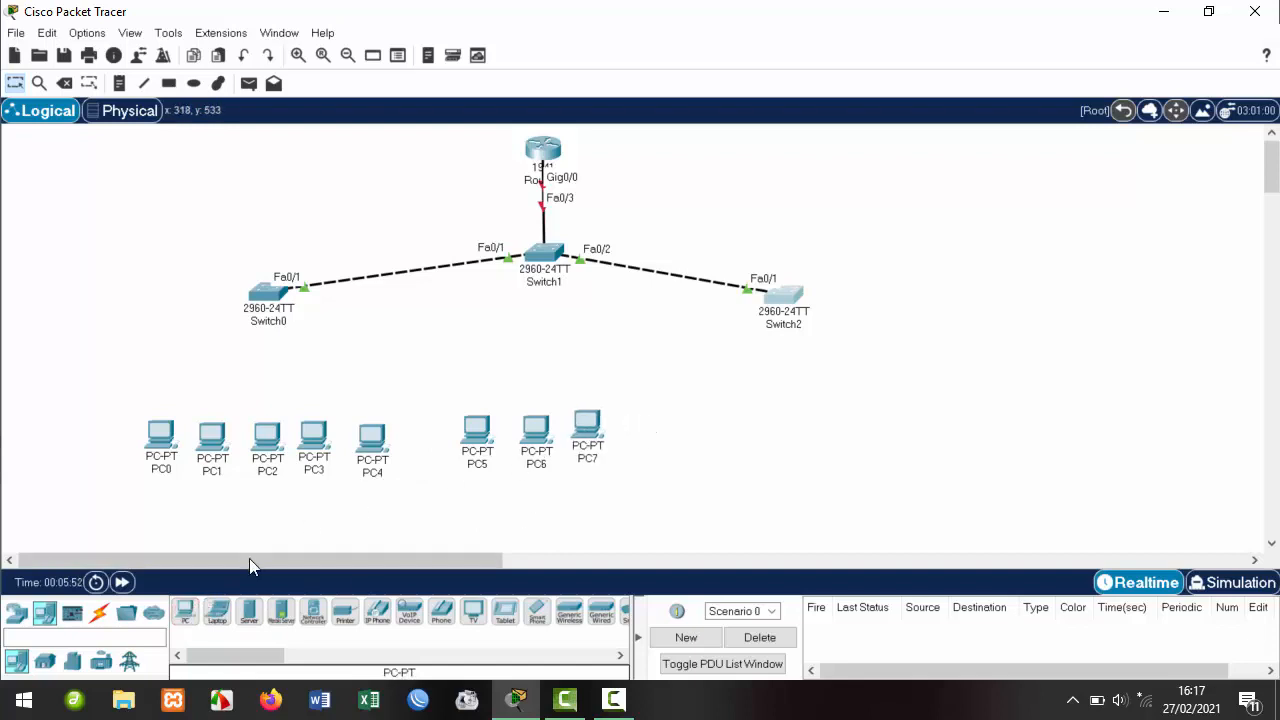
click(186, 612)
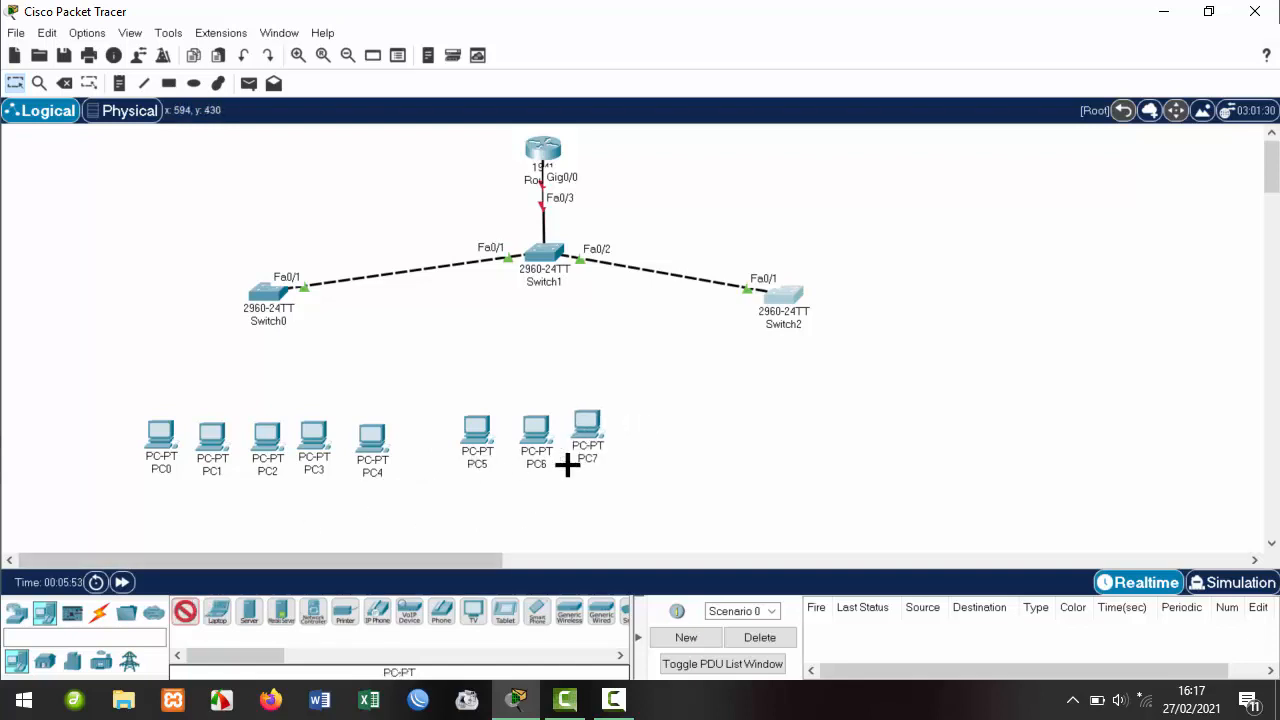
click(654, 419)
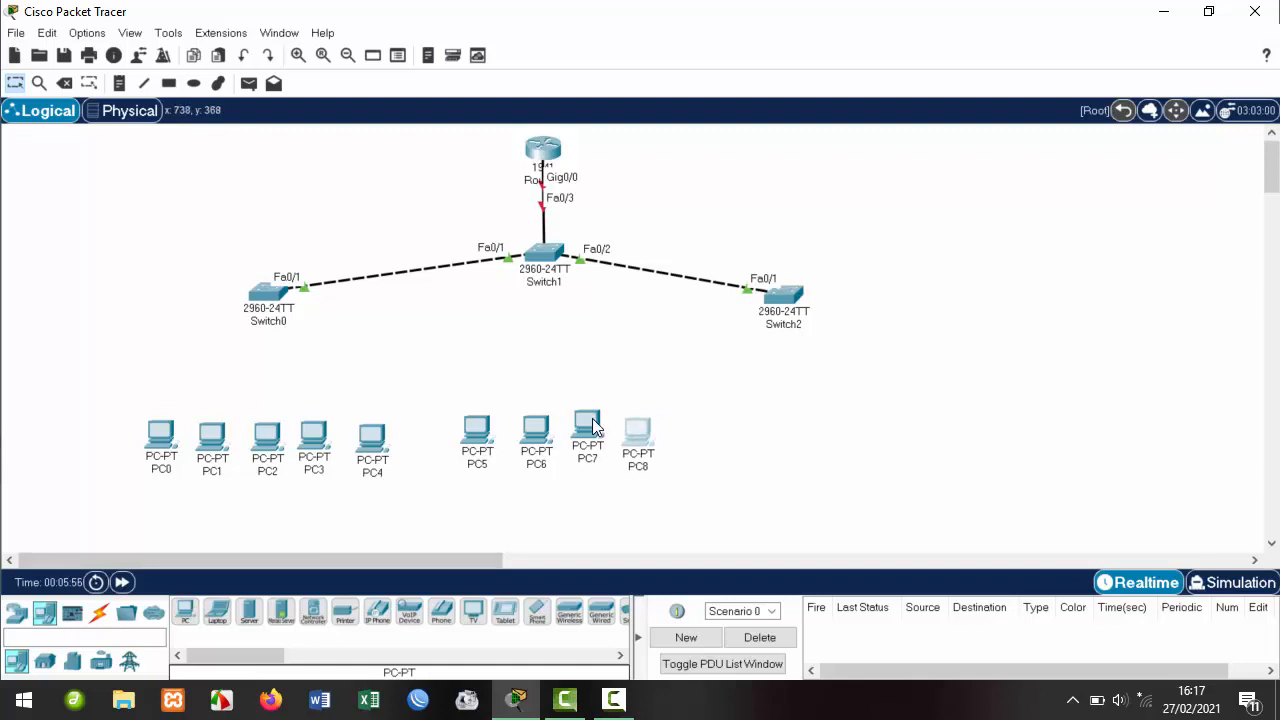
drag(592, 424, 592, 432)
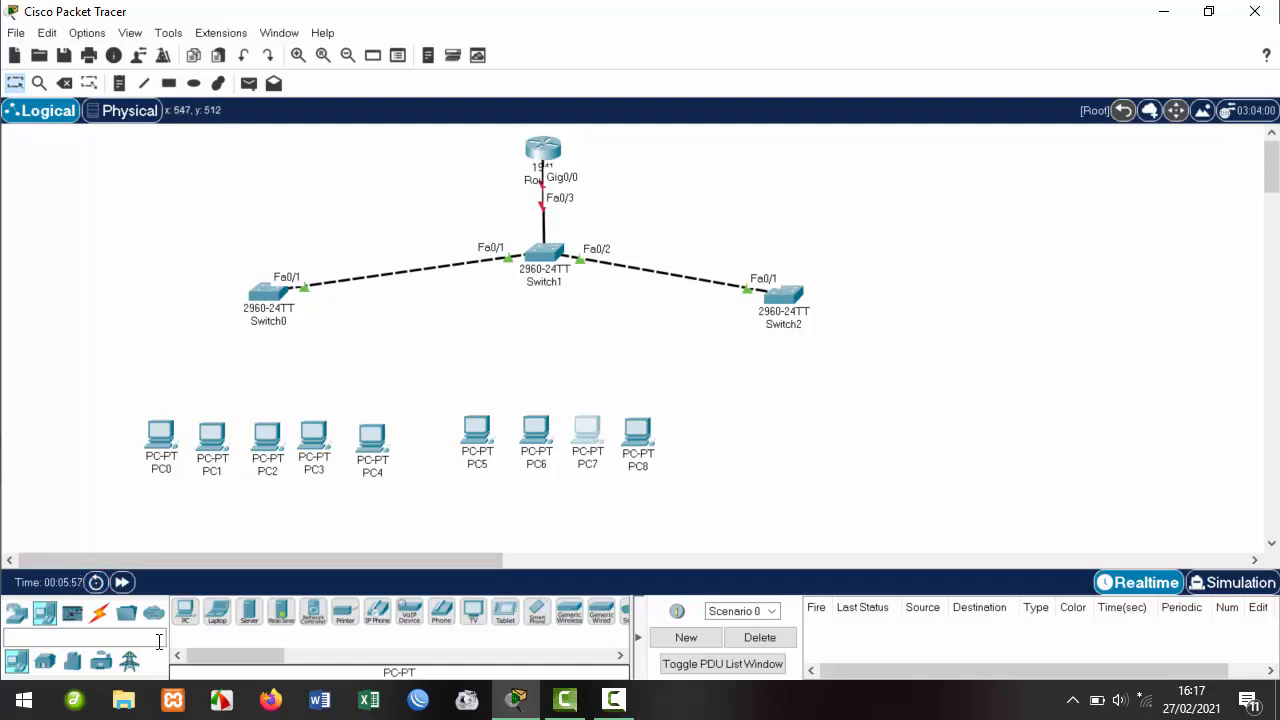
Place PC9 to PC13 beneath Switch2, tighten their spacing, and shift Switch2 slightly right.
click(188, 610)
click(752, 418)
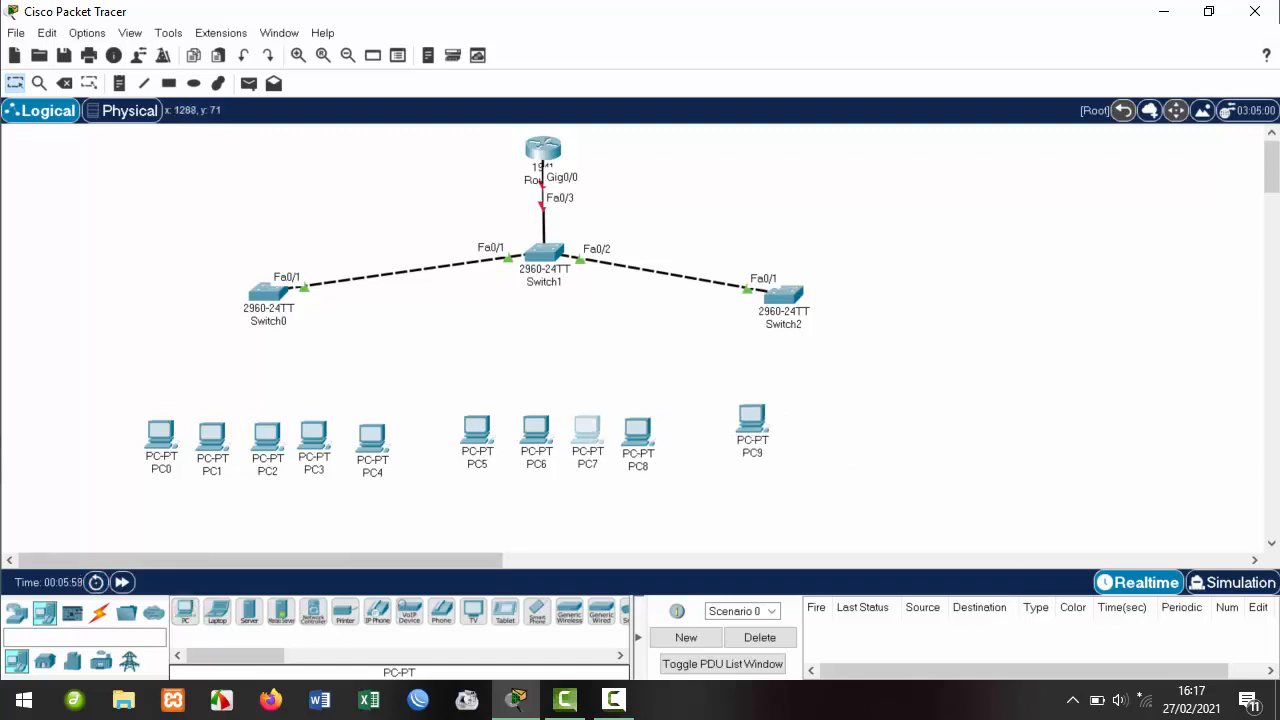
click(188, 610)
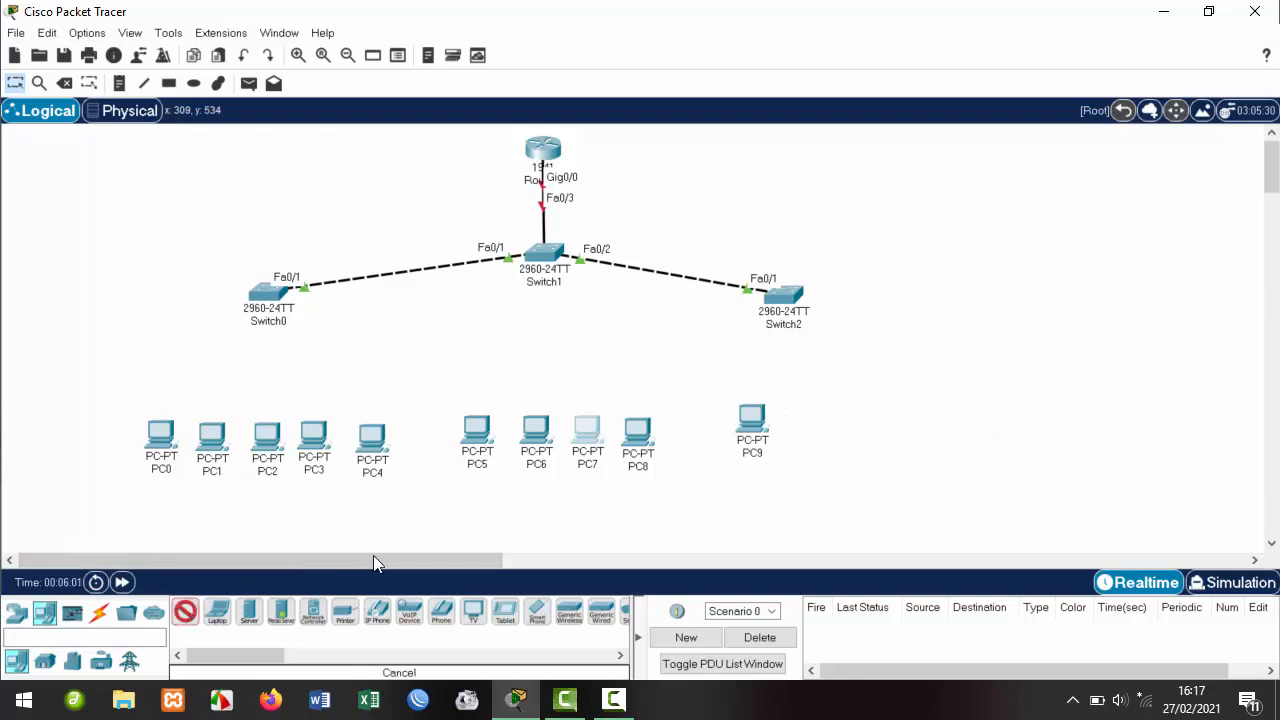
click(790, 424)
click(180, 612)
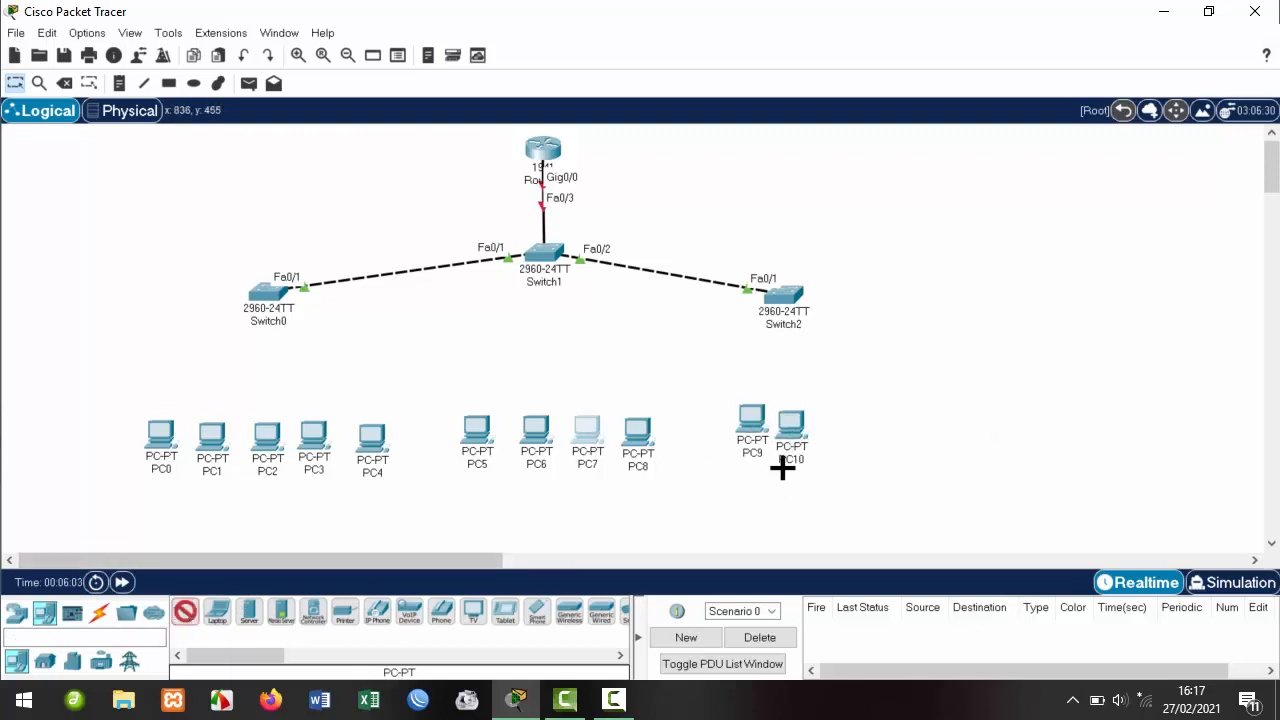
click(857, 425)
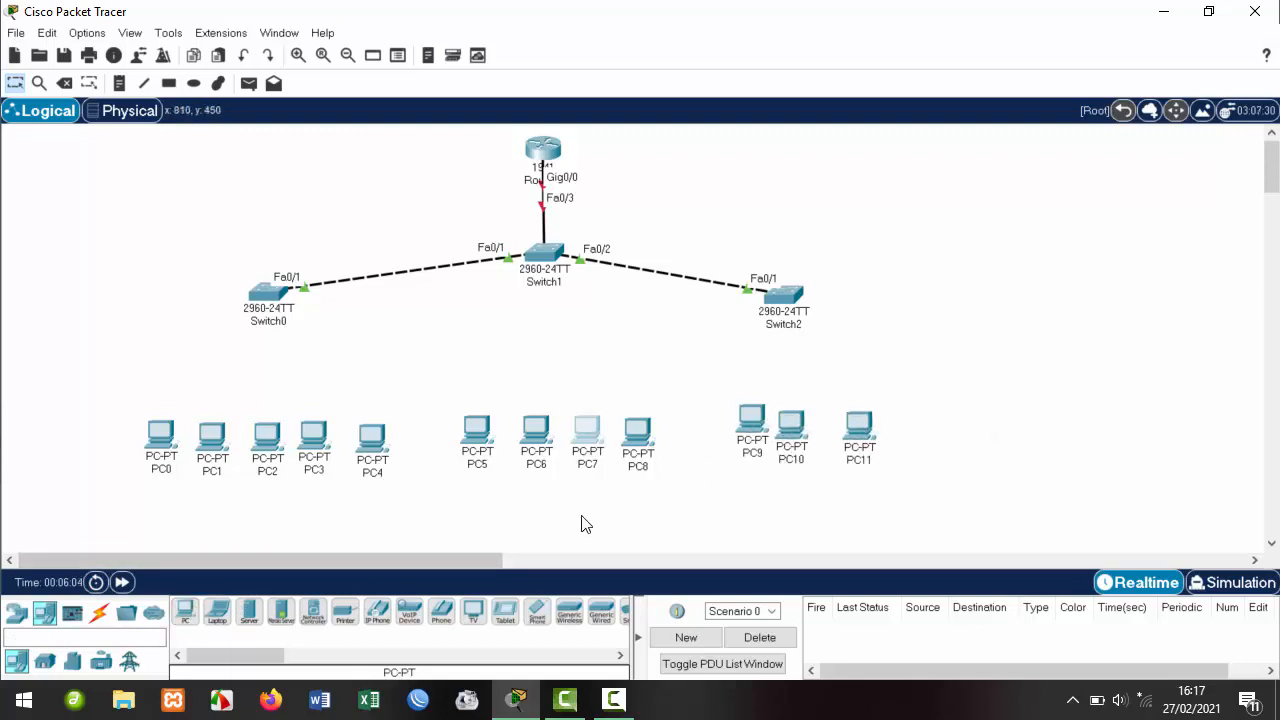
click(186, 612)
click(921, 423)
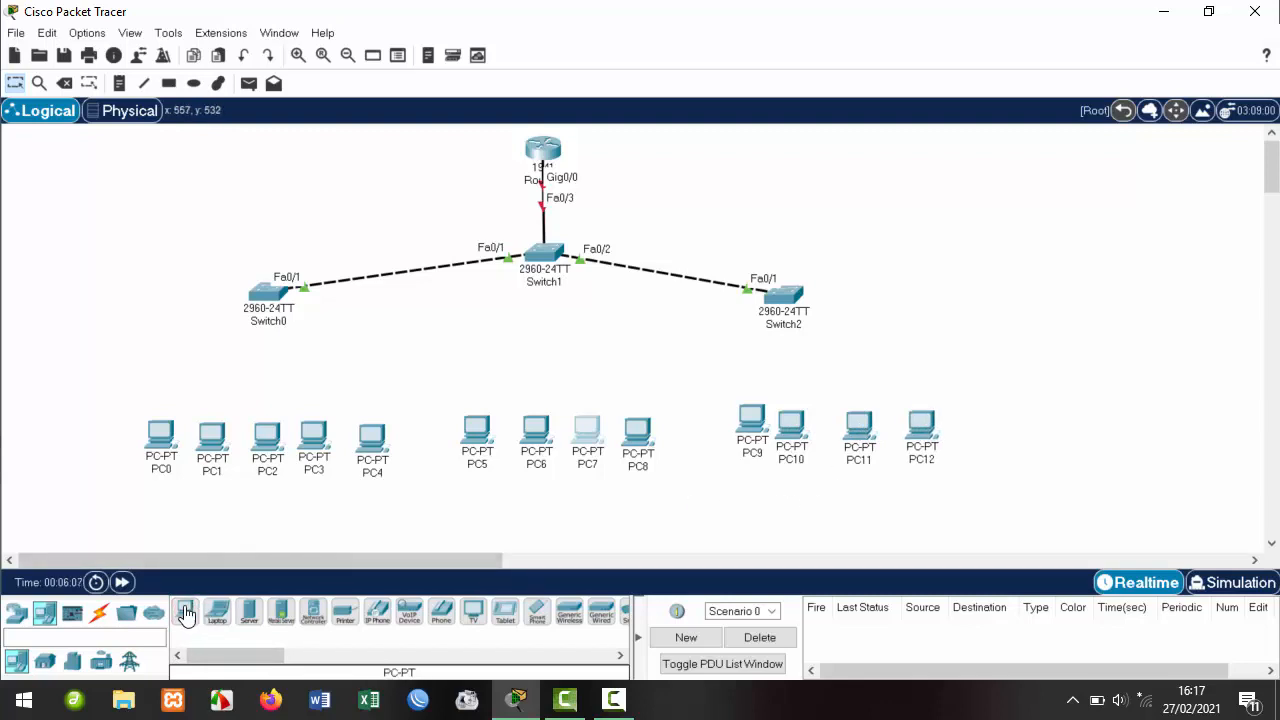
click(981, 424)
drag(751, 420, 897, 424)
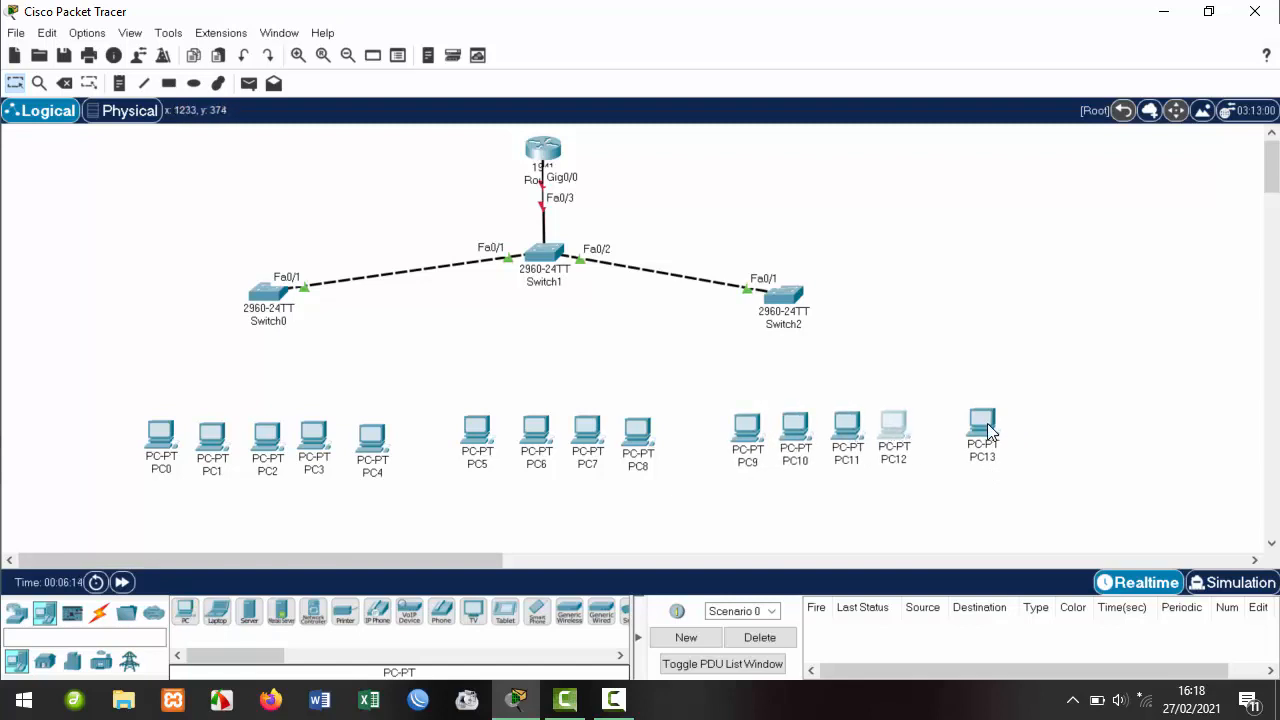
drag(985, 428, 954, 429)
drag(800, 305, 850, 286)
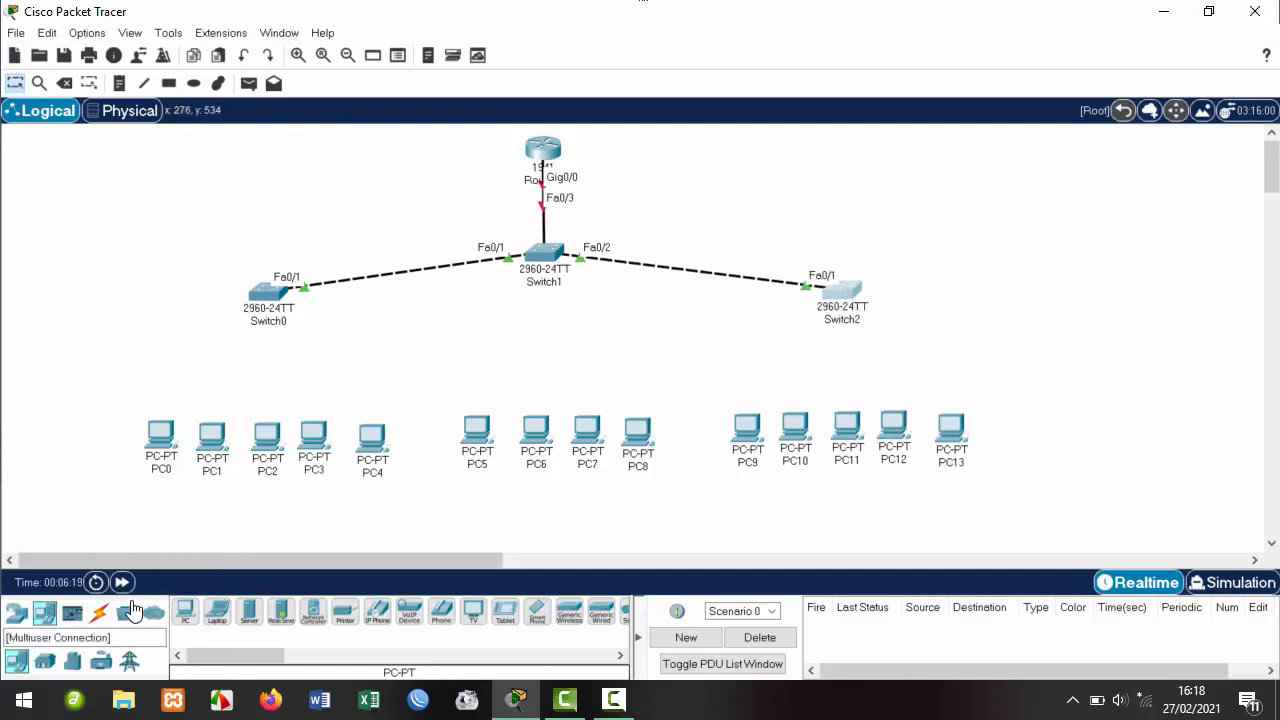
Cable PC0, PC1 and PC2 to Switch0 on ports Fa0/2 to Fa0/4.
click(99, 613)
click(186, 614)
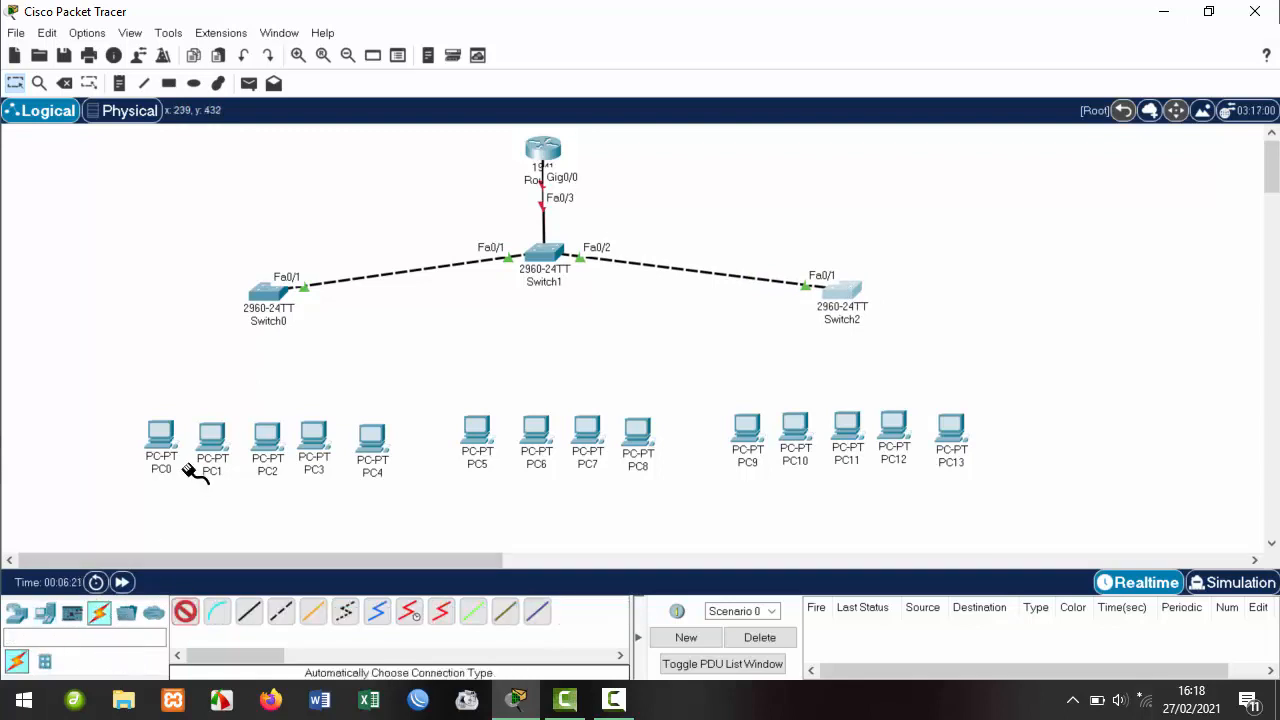
click(162, 434)
click(268, 292)
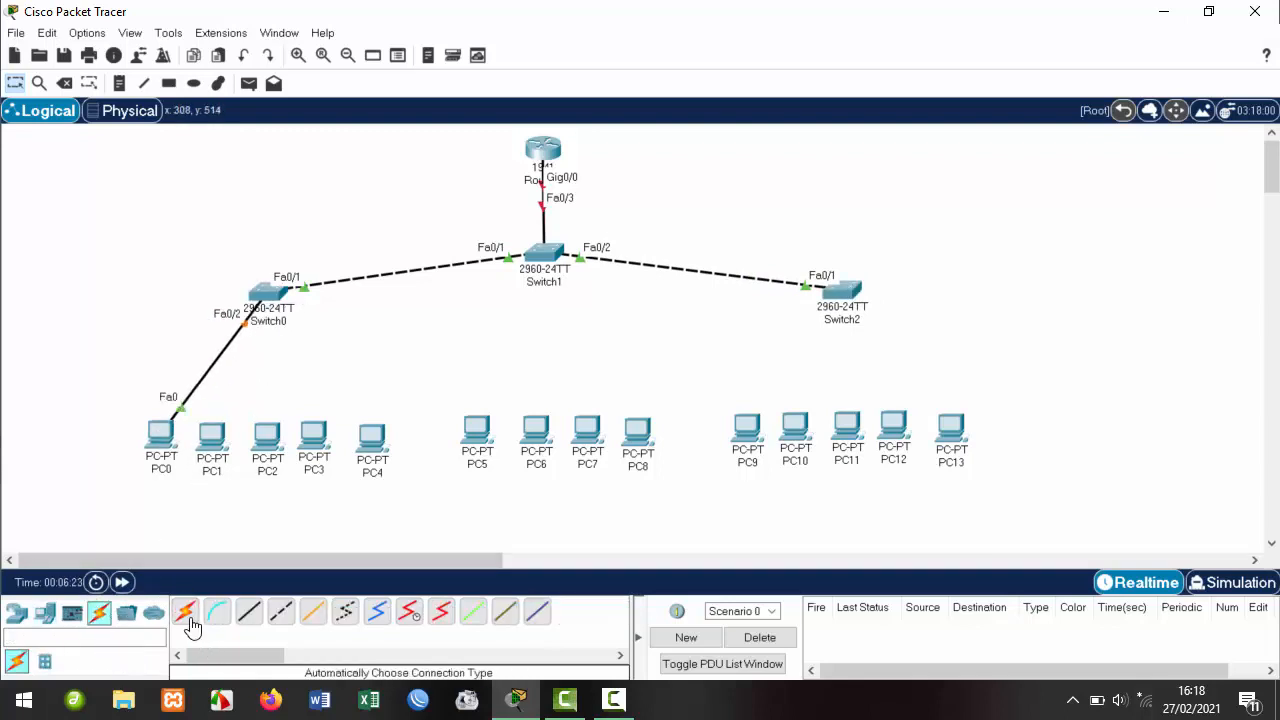
click(185, 612)
click(212, 436)
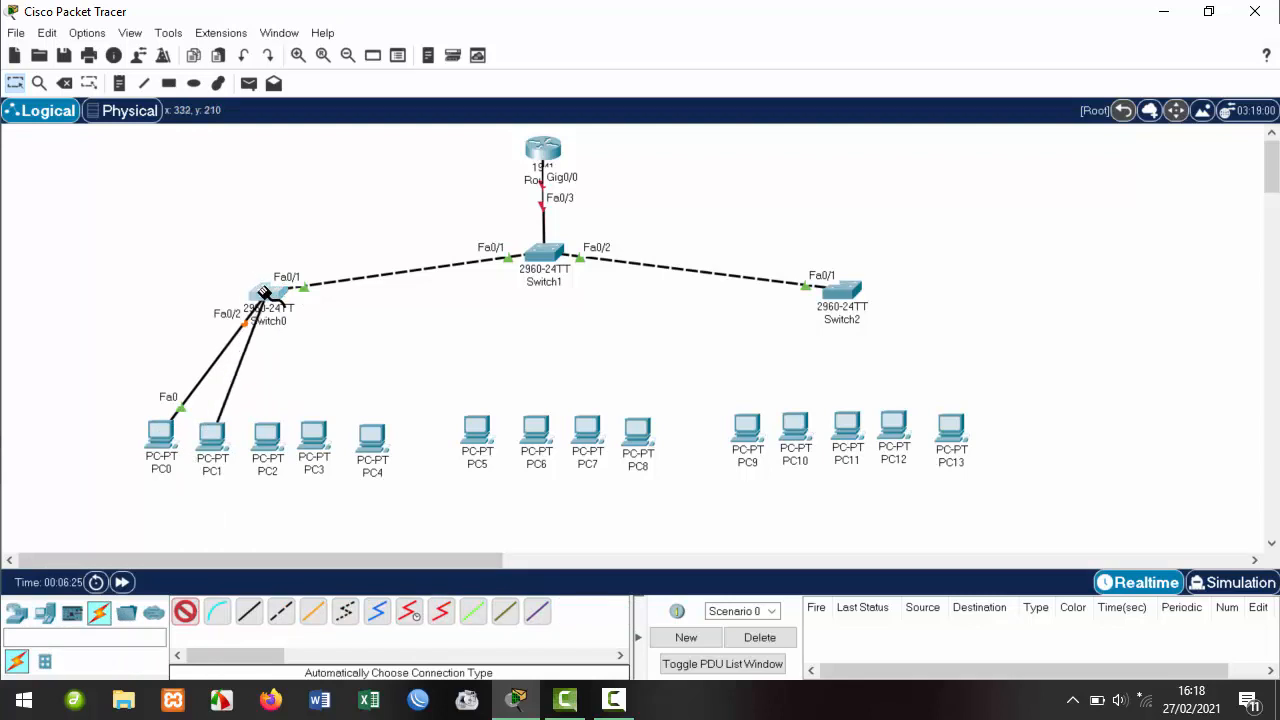
click(266, 293)
click(185, 612)
click(268, 436)
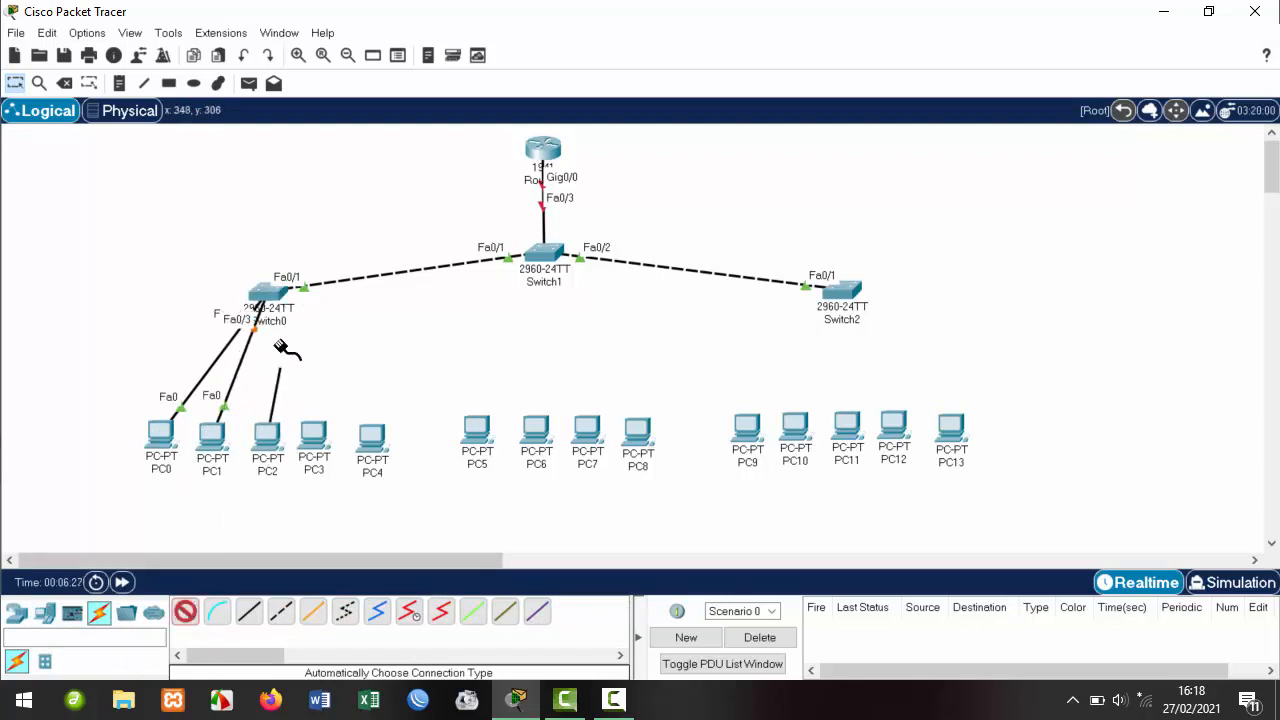
click(266, 293)
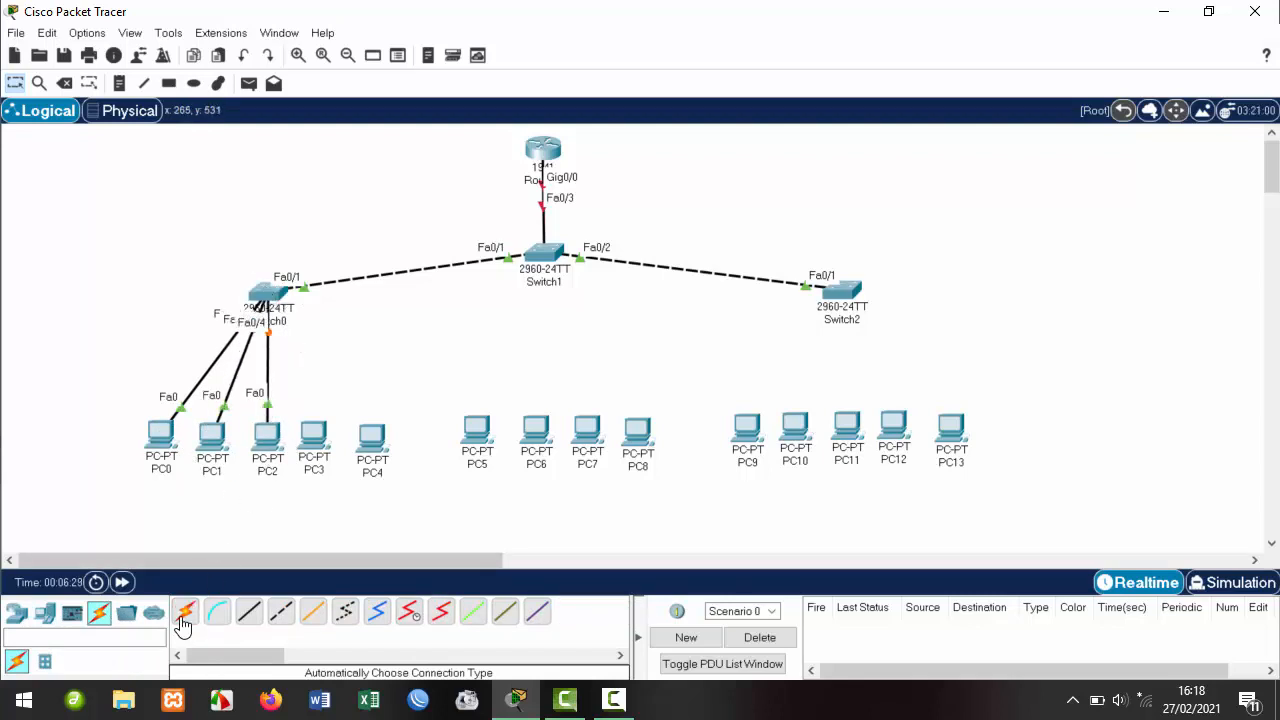
Cable PC3 and PC4 to Switch0 on Fa0/5 and Fa0/6, and begin a cable from PC5.
click(185, 612)
click(314, 434)
click(266, 292)
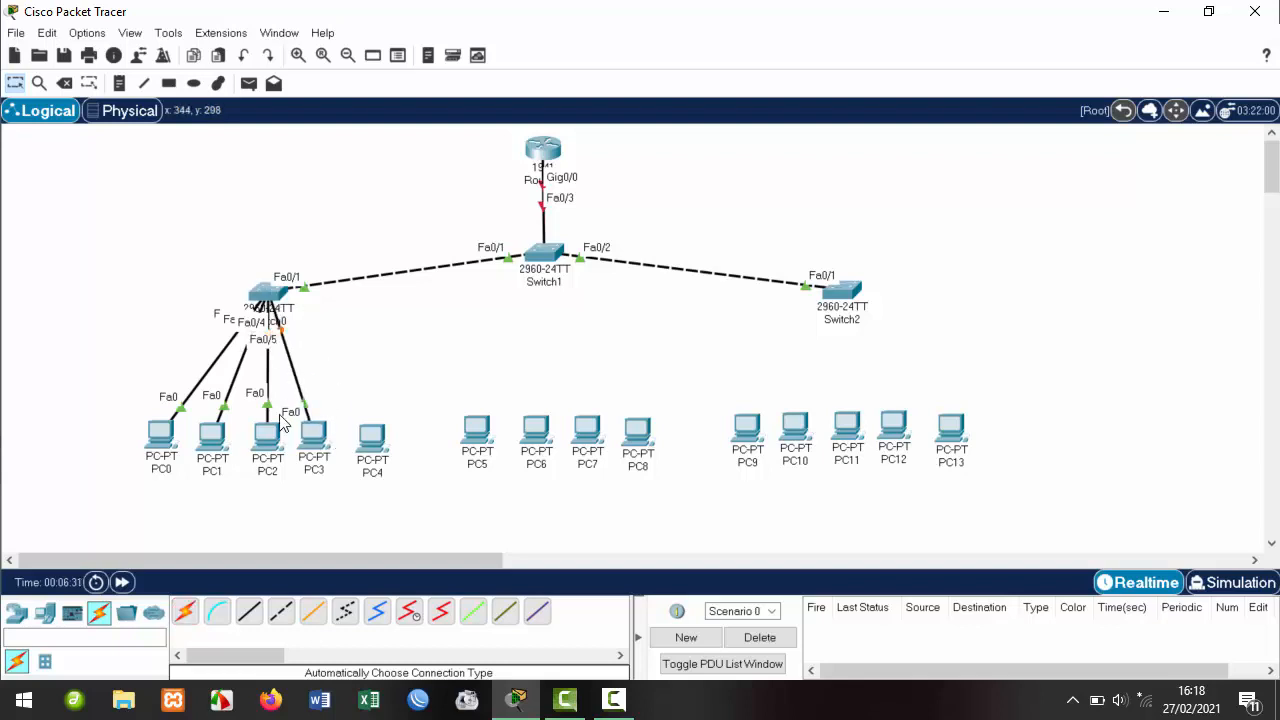
click(185, 612)
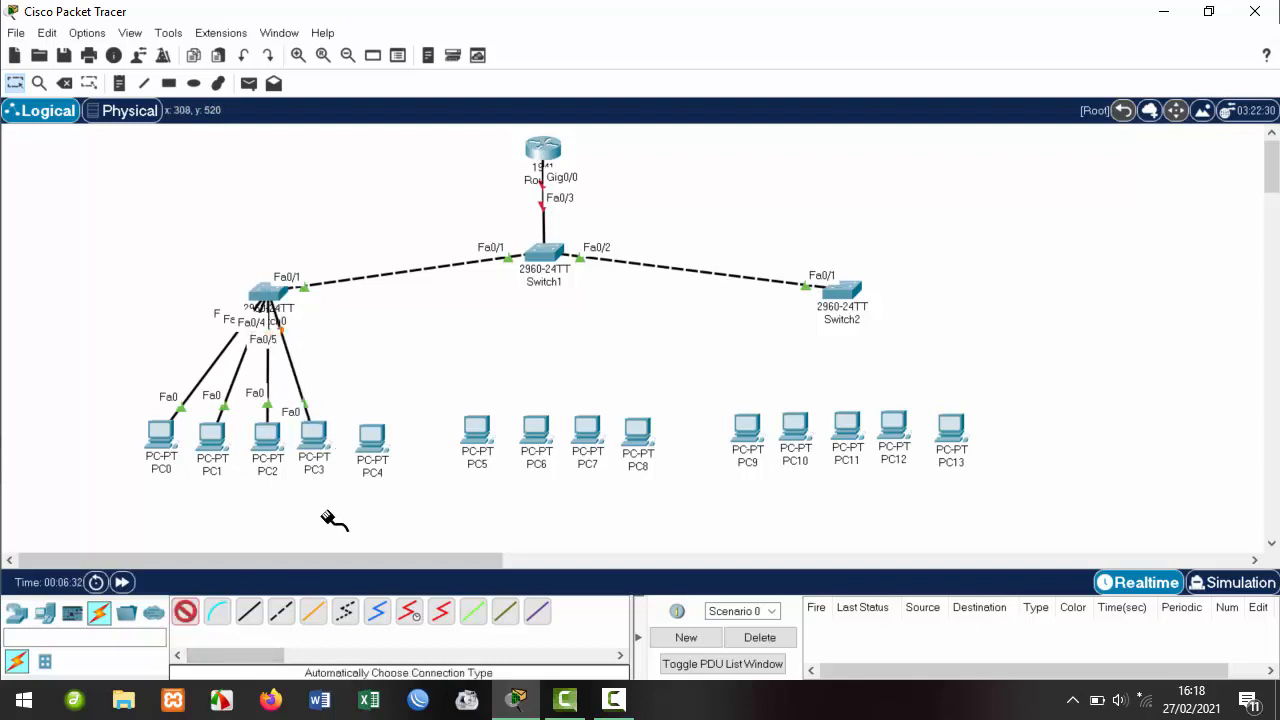
click(368, 425)
click(266, 292)
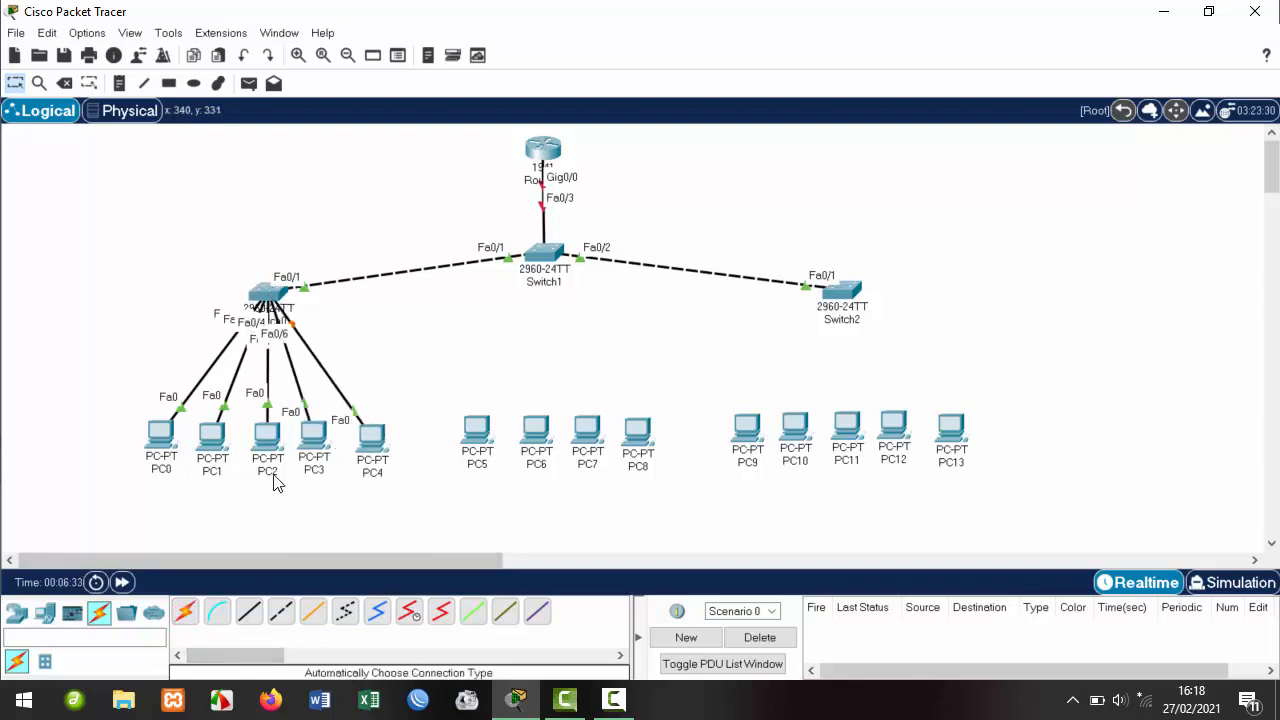
click(182, 614)
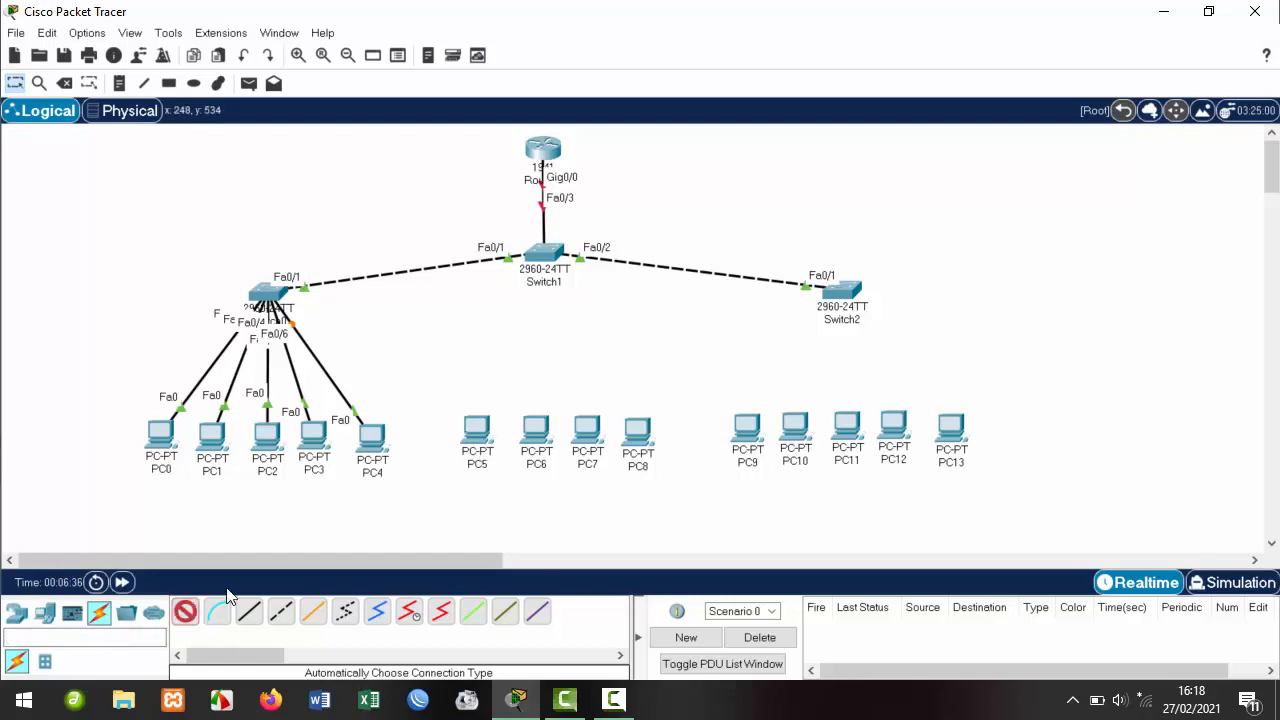
click(477, 430)
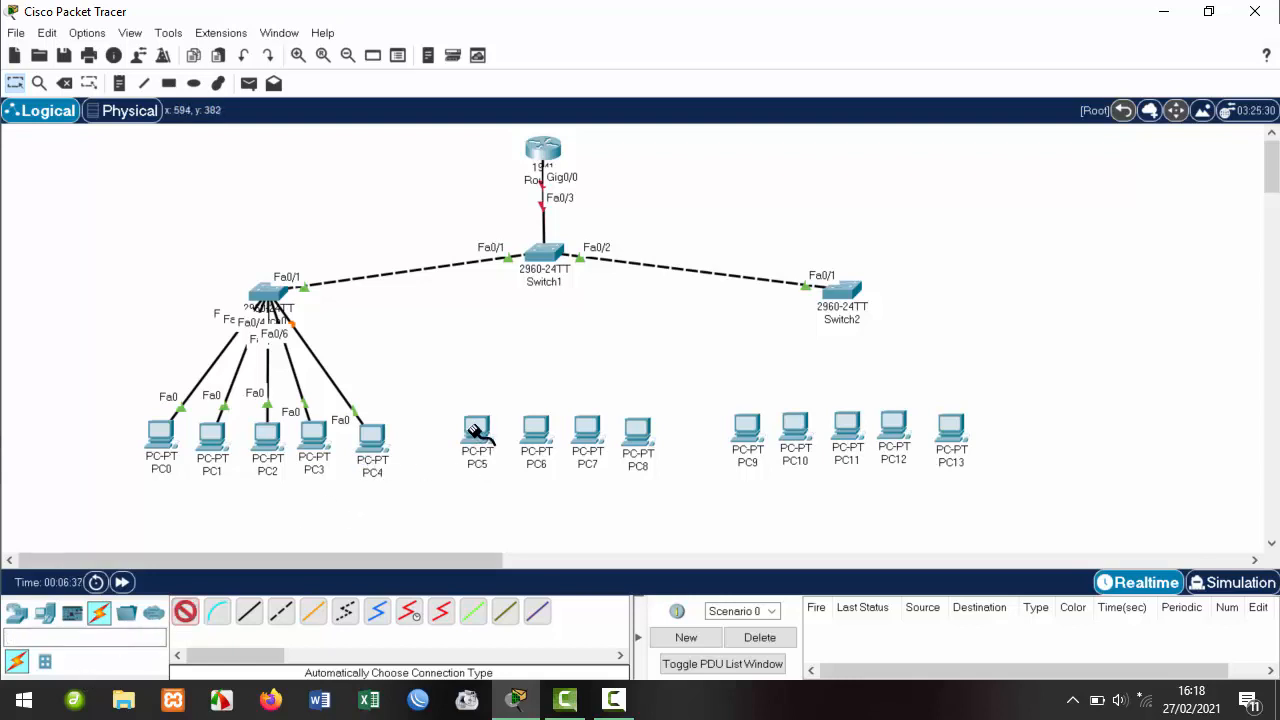
Finish PC5's cable on Switch1 Fa0/4, then cable PC6, PC7, PC8 to Fa0/5–Fa0/7.
click(540, 260)
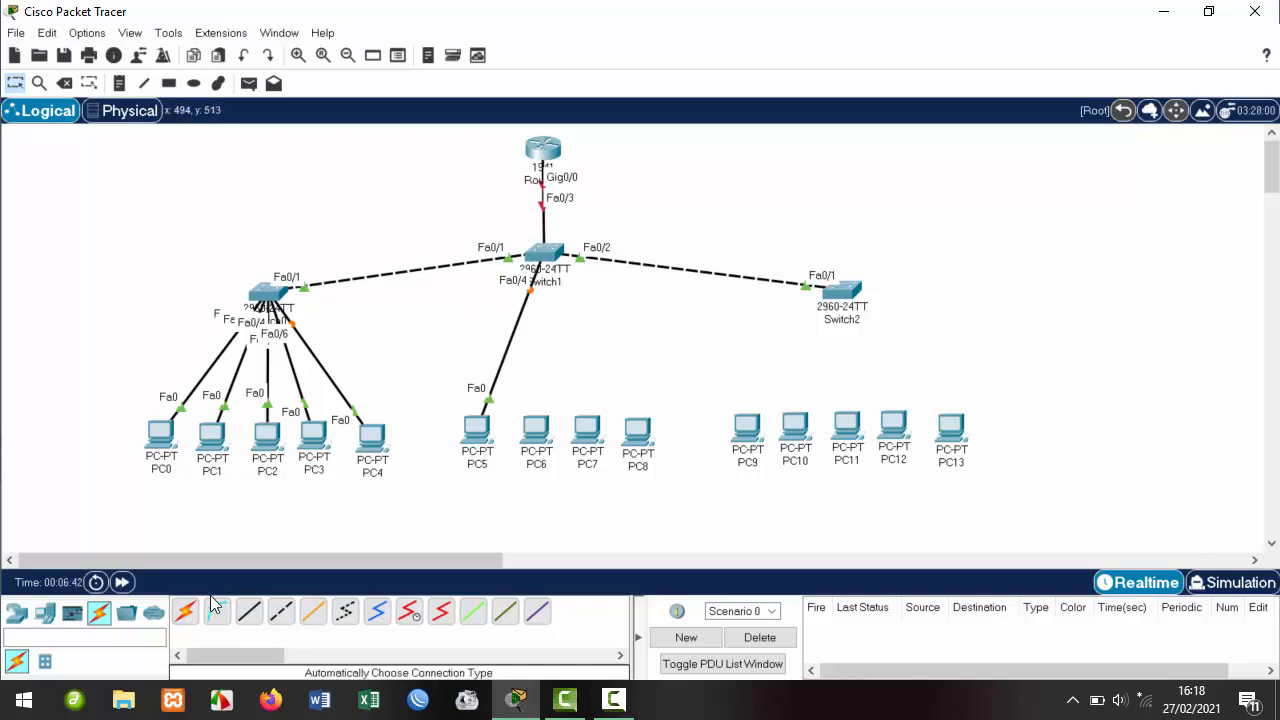
click(536, 430)
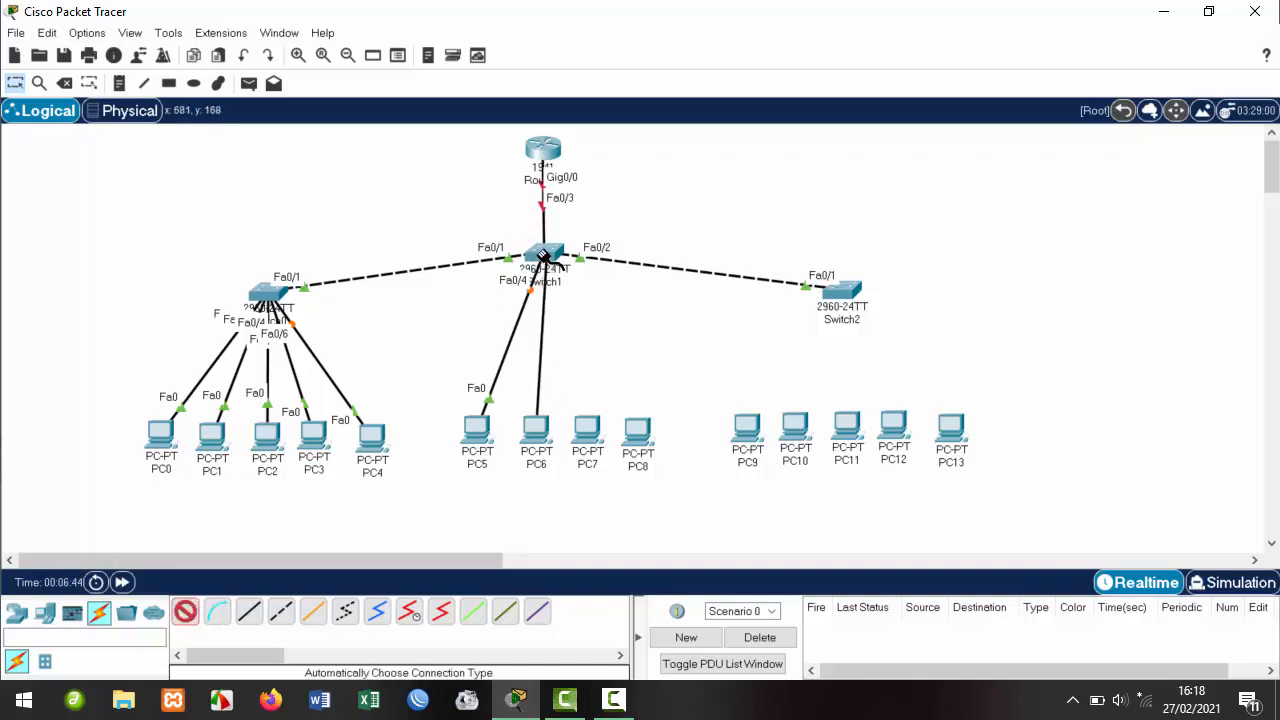
click(543, 258)
click(185, 611)
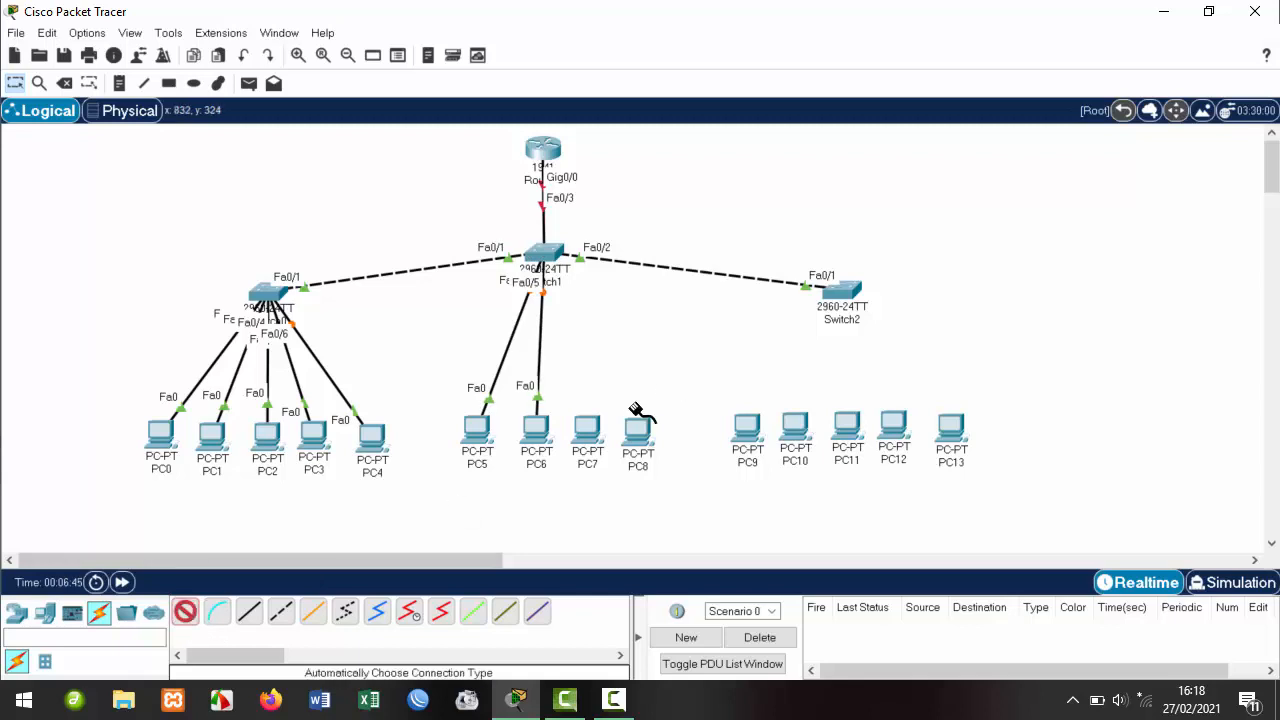
click(588, 430)
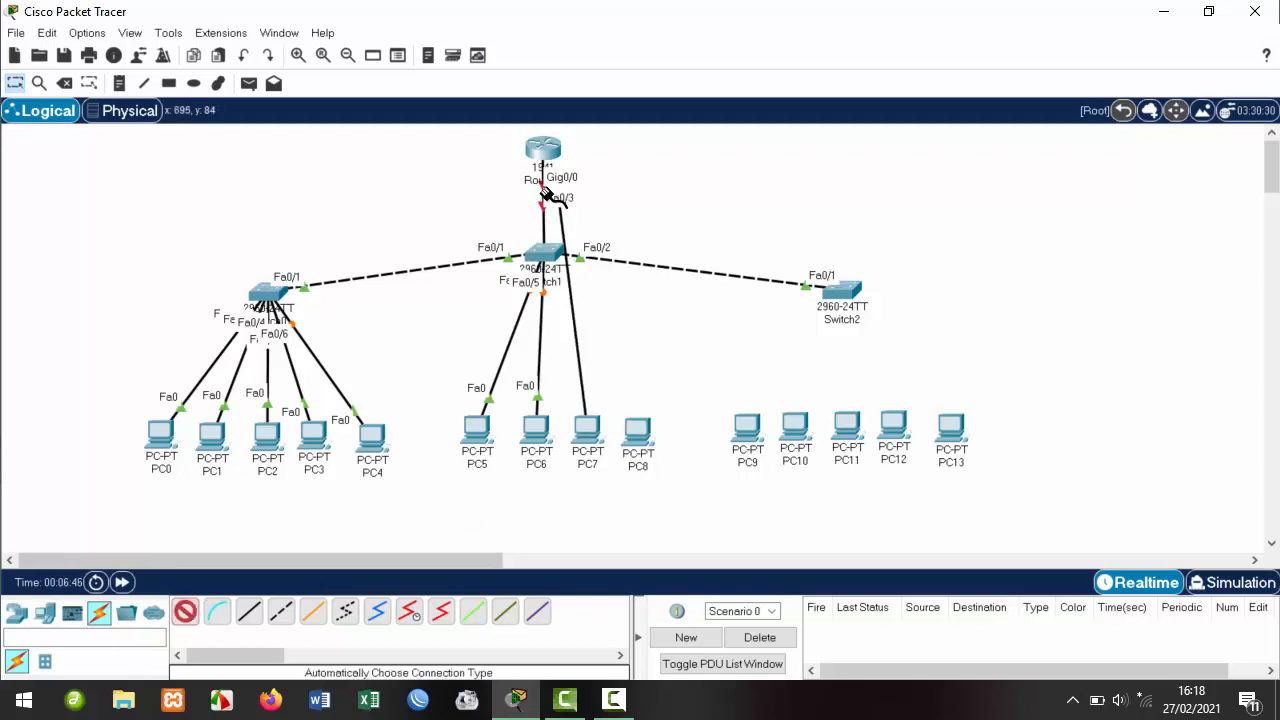
click(543, 257)
click(185, 611)
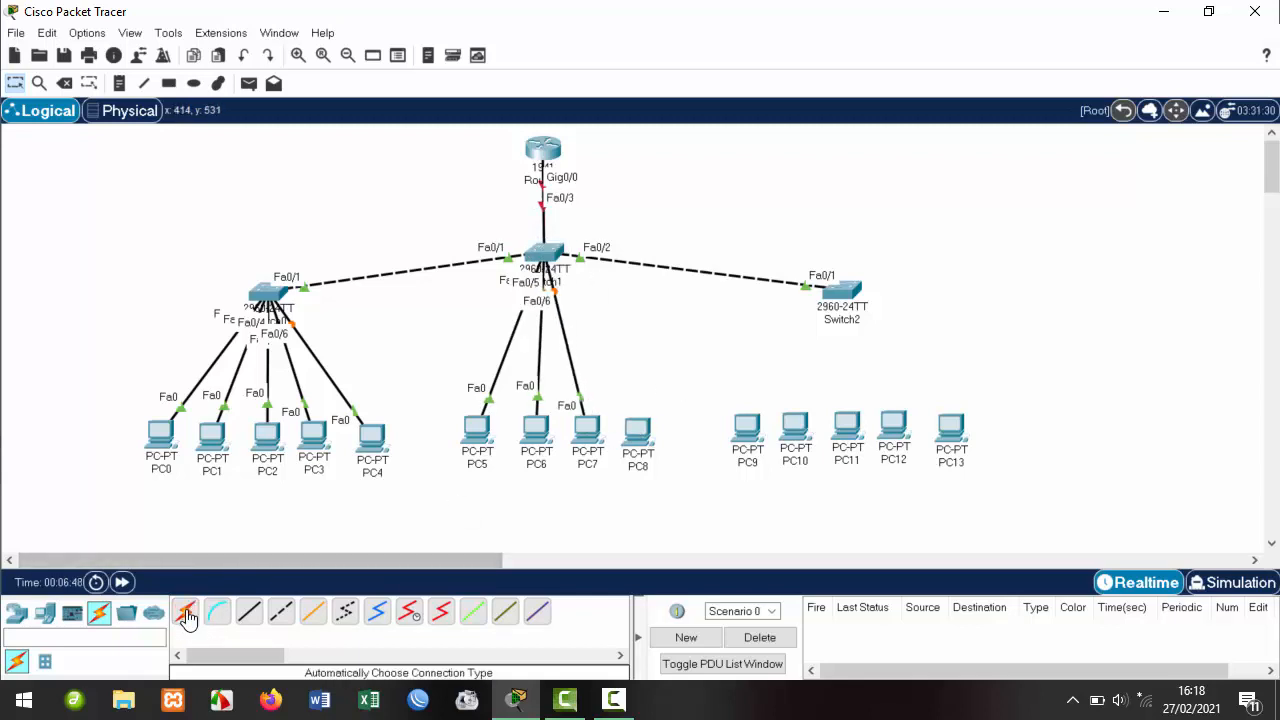
click(637, 430)
click(543, 257)
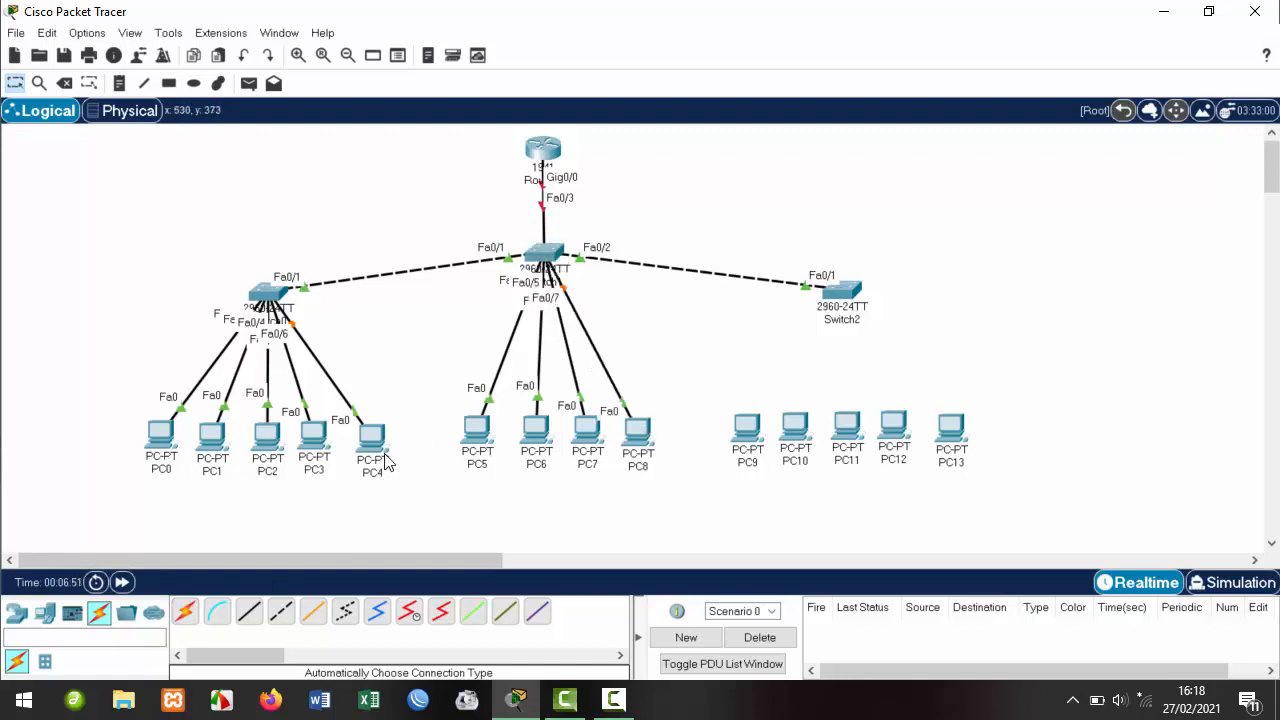
Cable PC9, PC10 and PC11 to Switch2 on ports Fa0/2 to Fa0/4.
click(183, 612)
click(747, 430)
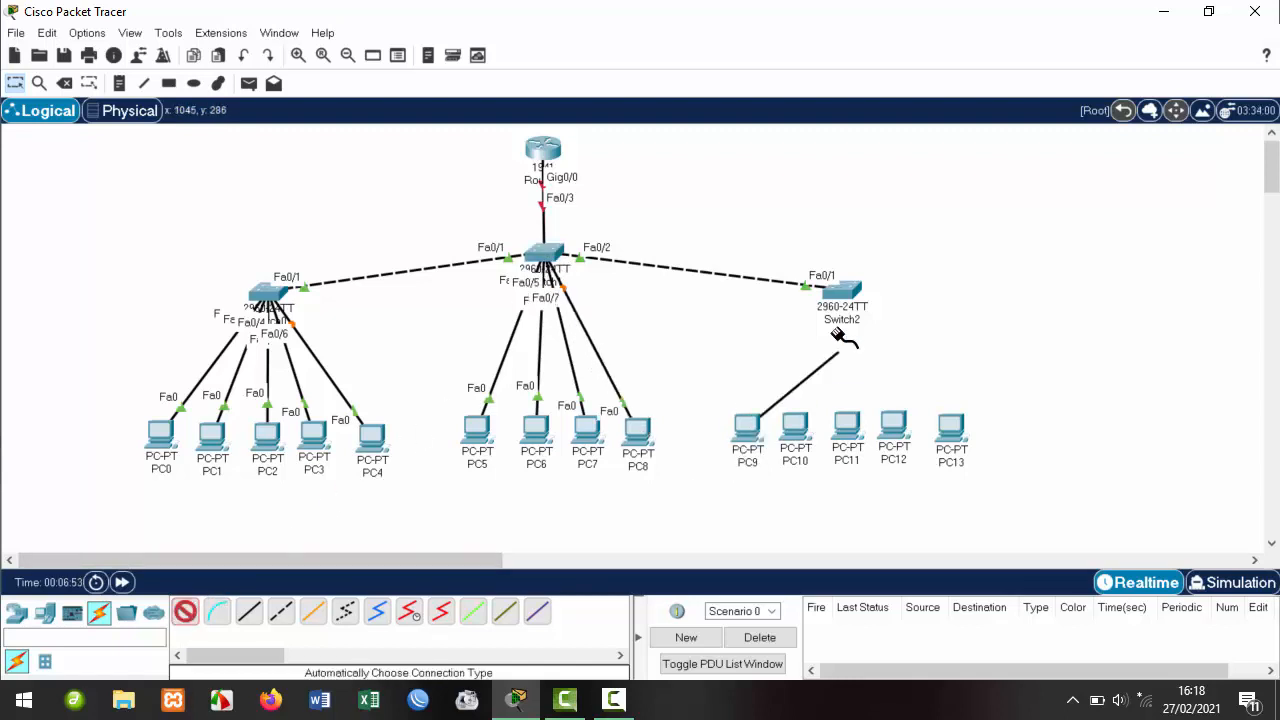
click(842, 289)
click(185, 611)
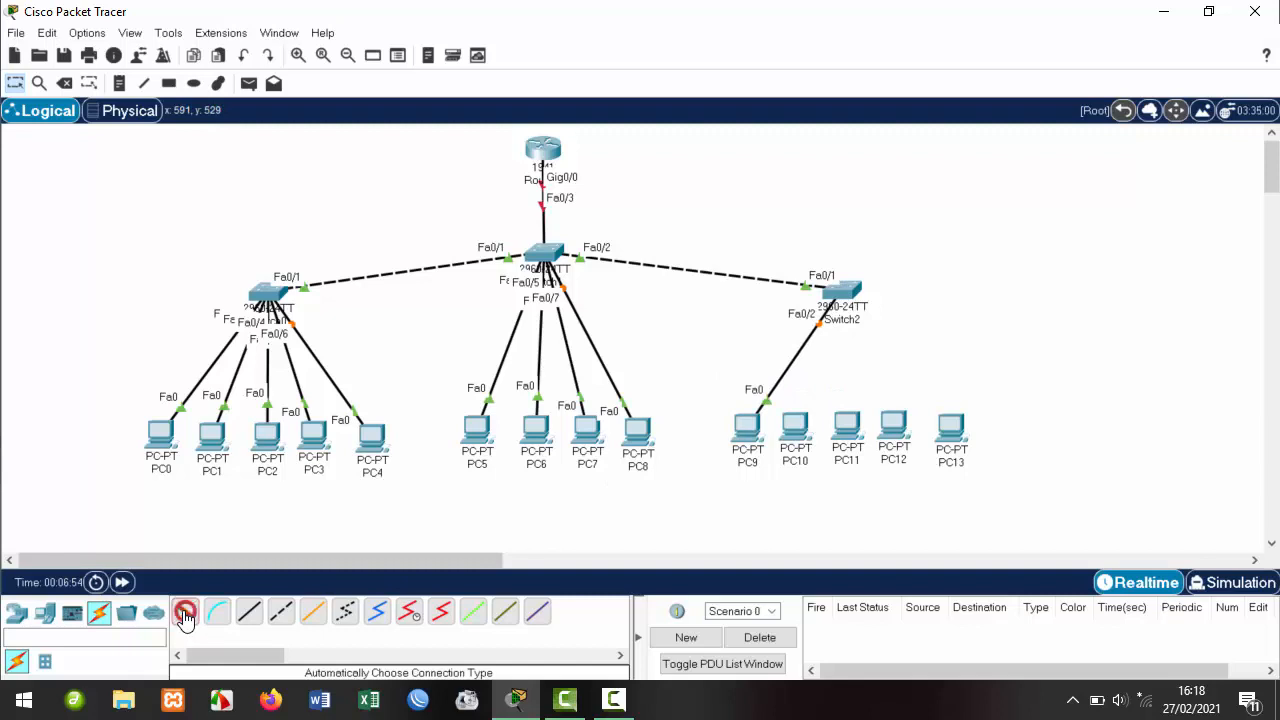
click(797, 425)
click(842, 289)
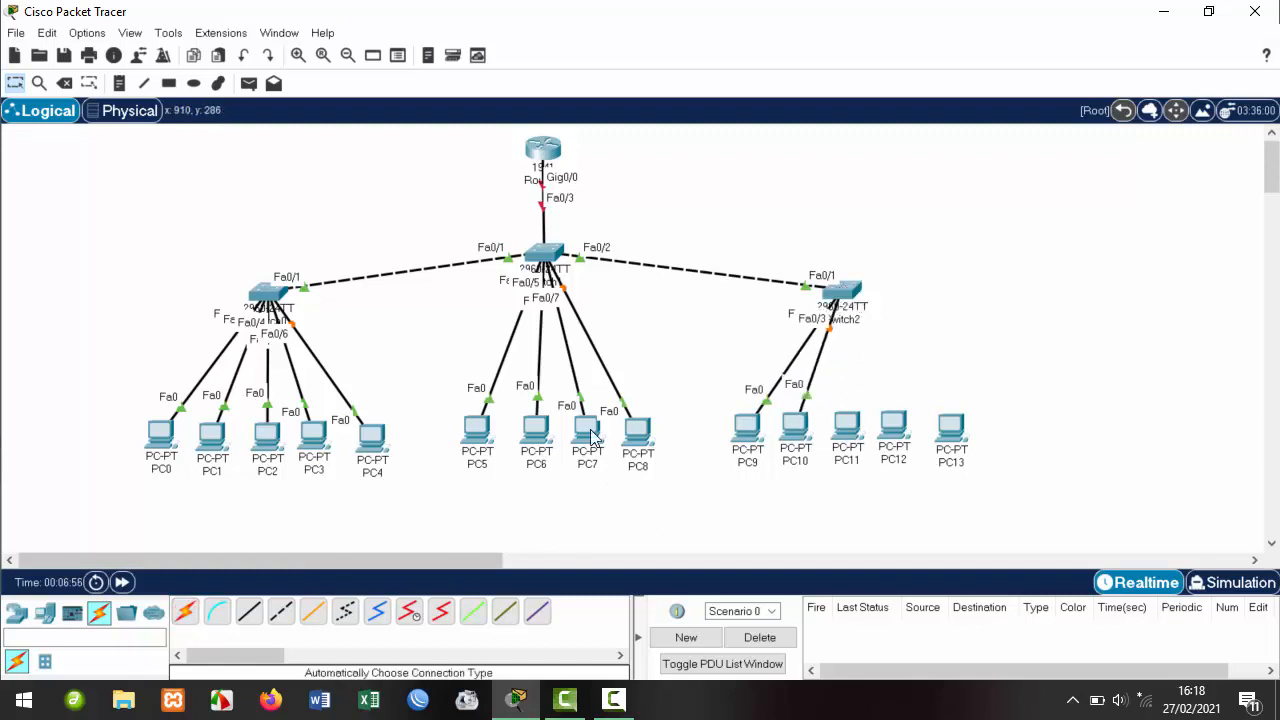
click(183, 611)
click(847, 428)
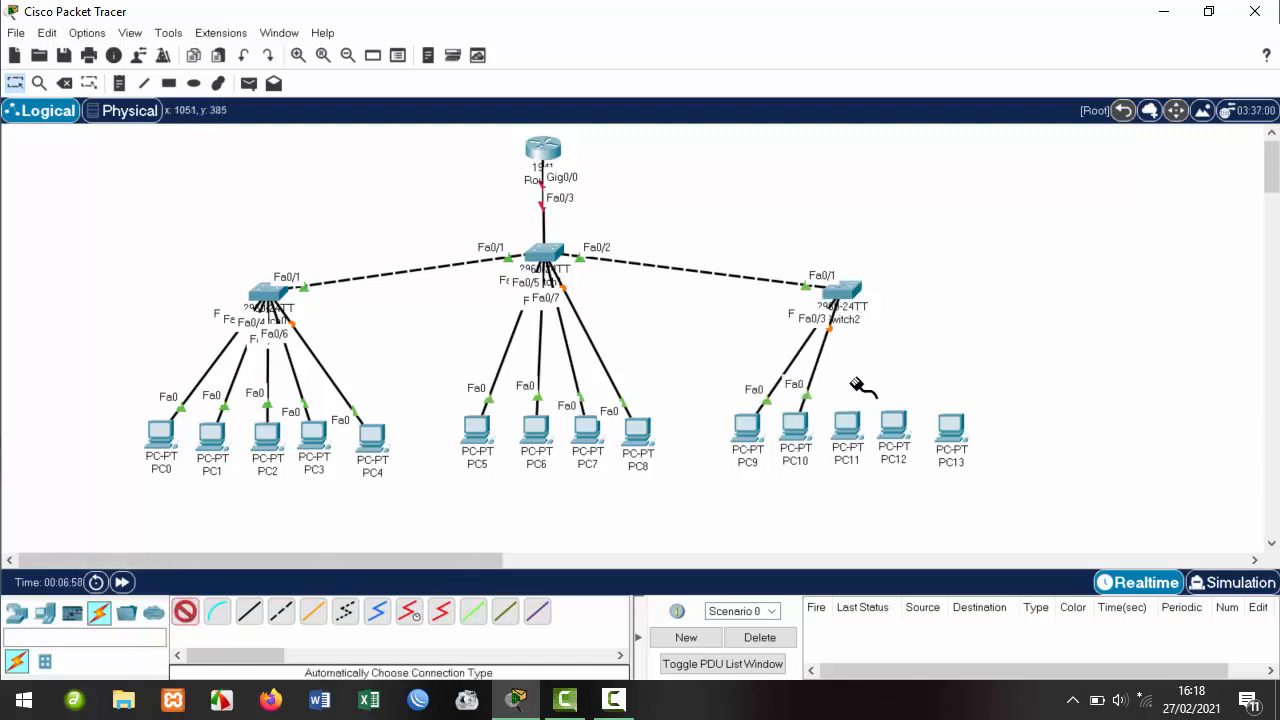
click(843, 300)
Cable PC12 and PC13 to Switch2 on ports Fa0/5 and Fa0/6.
click(185, 611)
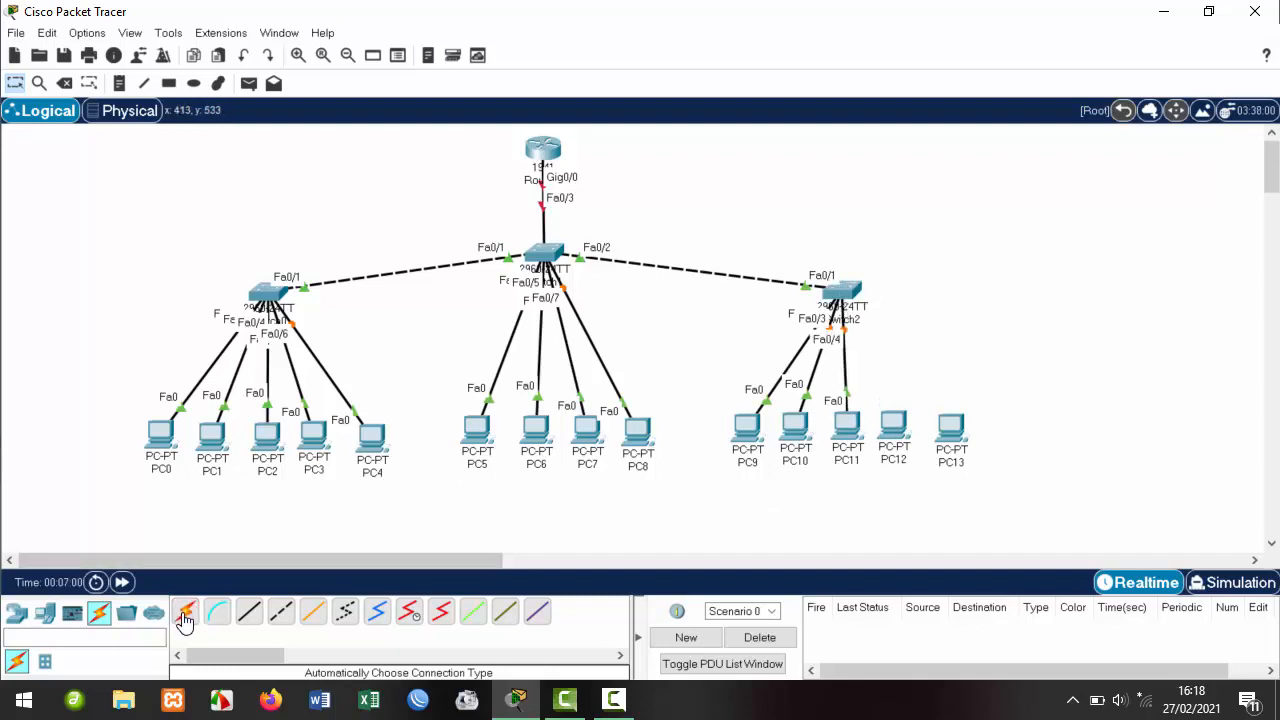
click(895, 430)
click(850, 297)
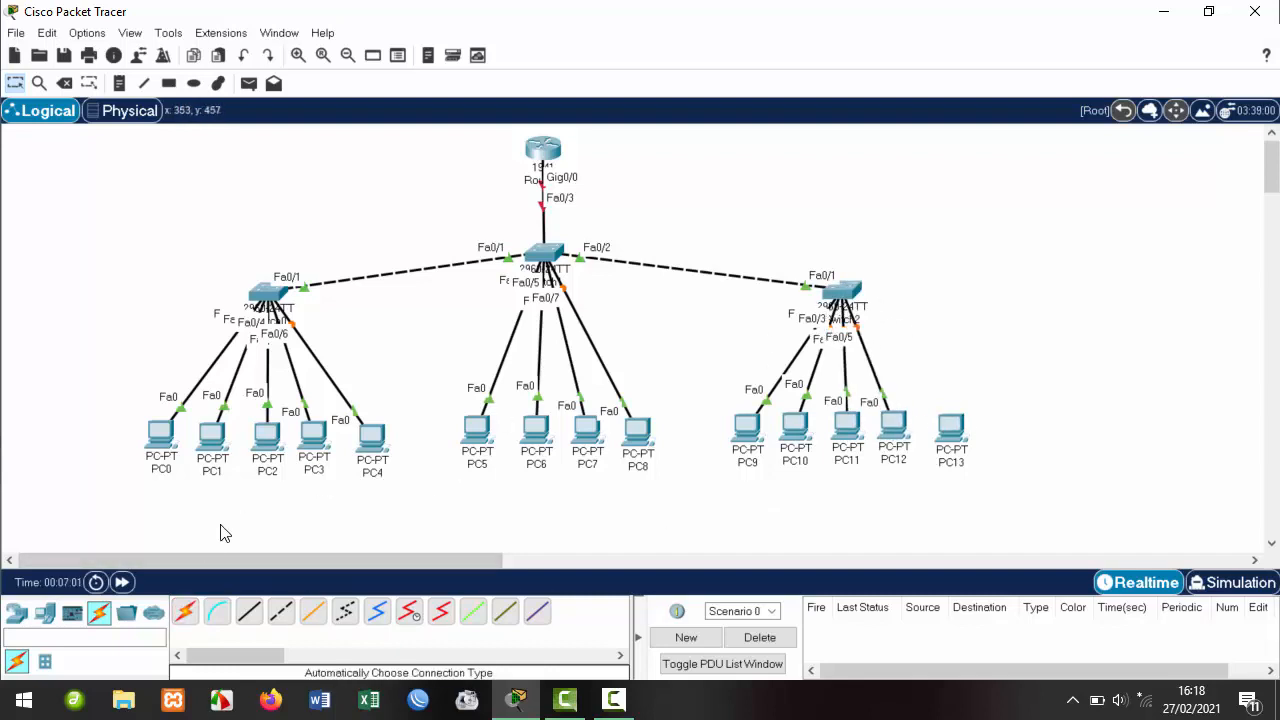
click(951, 432)
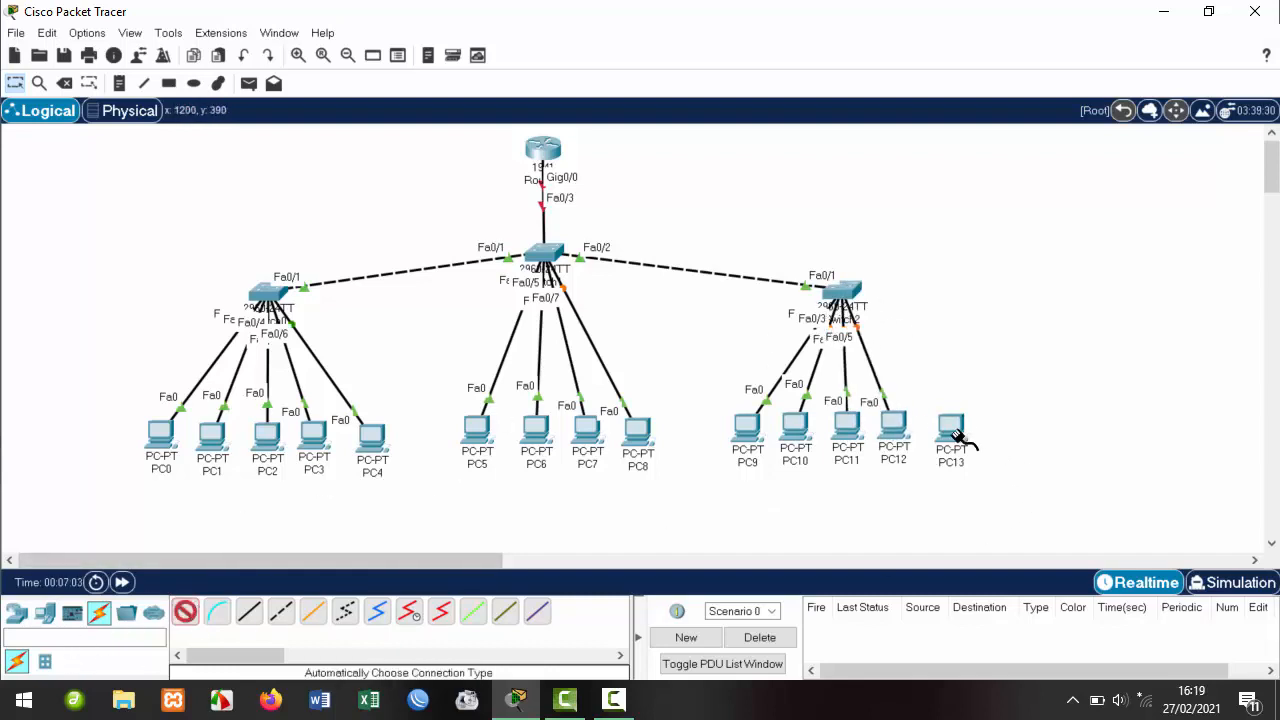
click(840, 290)
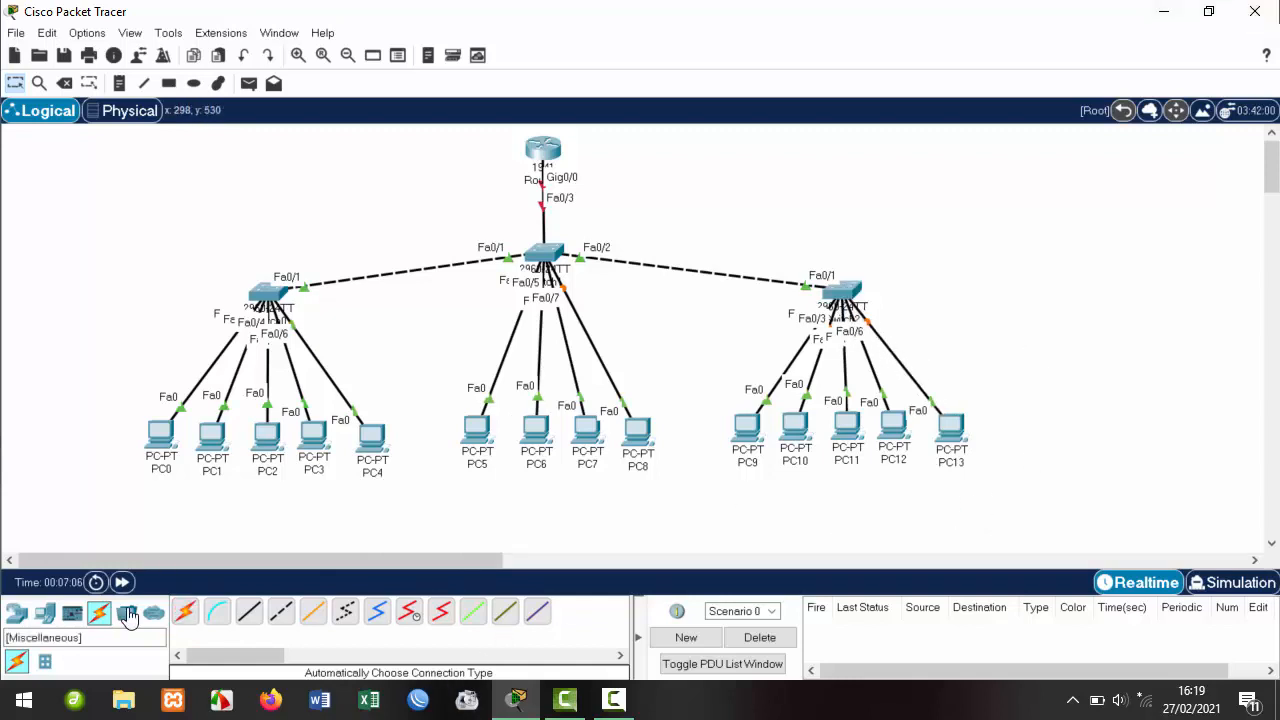
Place two AccessPoint-PT devices: Access Point0 at the upper right, Access Point1 at the upper left.
click(44, 613)
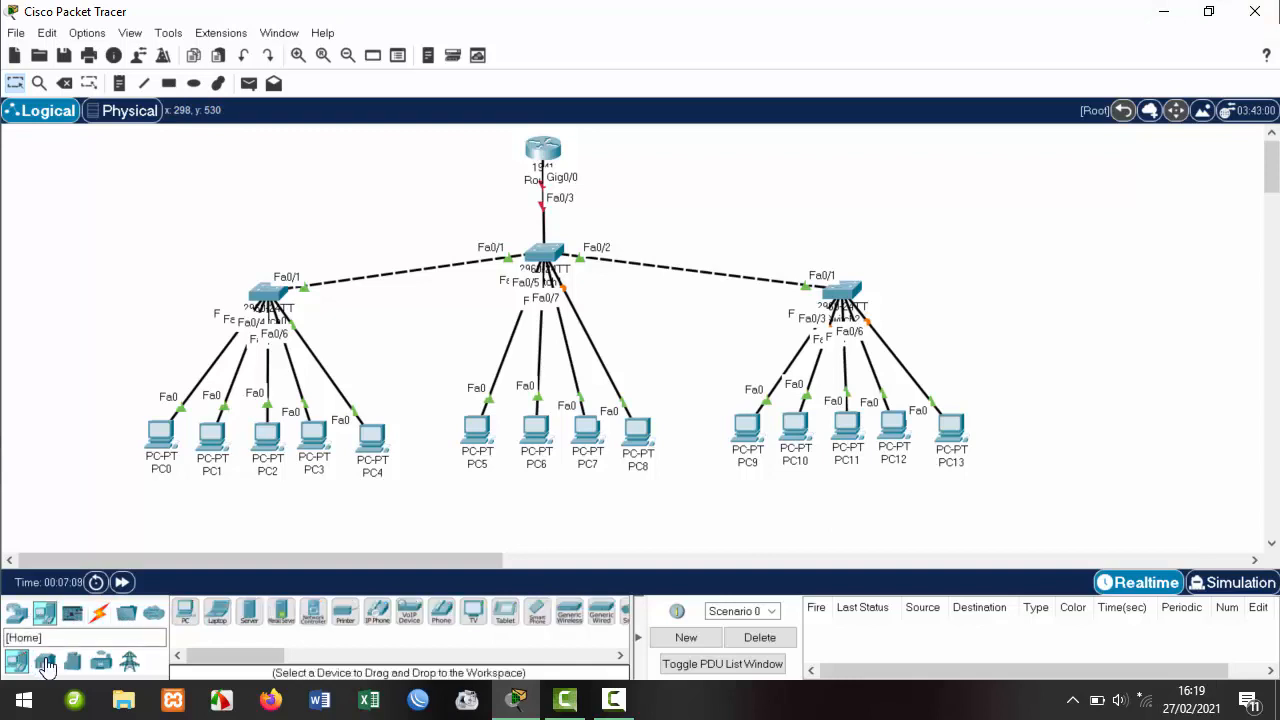
click(17, 614)
click(99, 661)
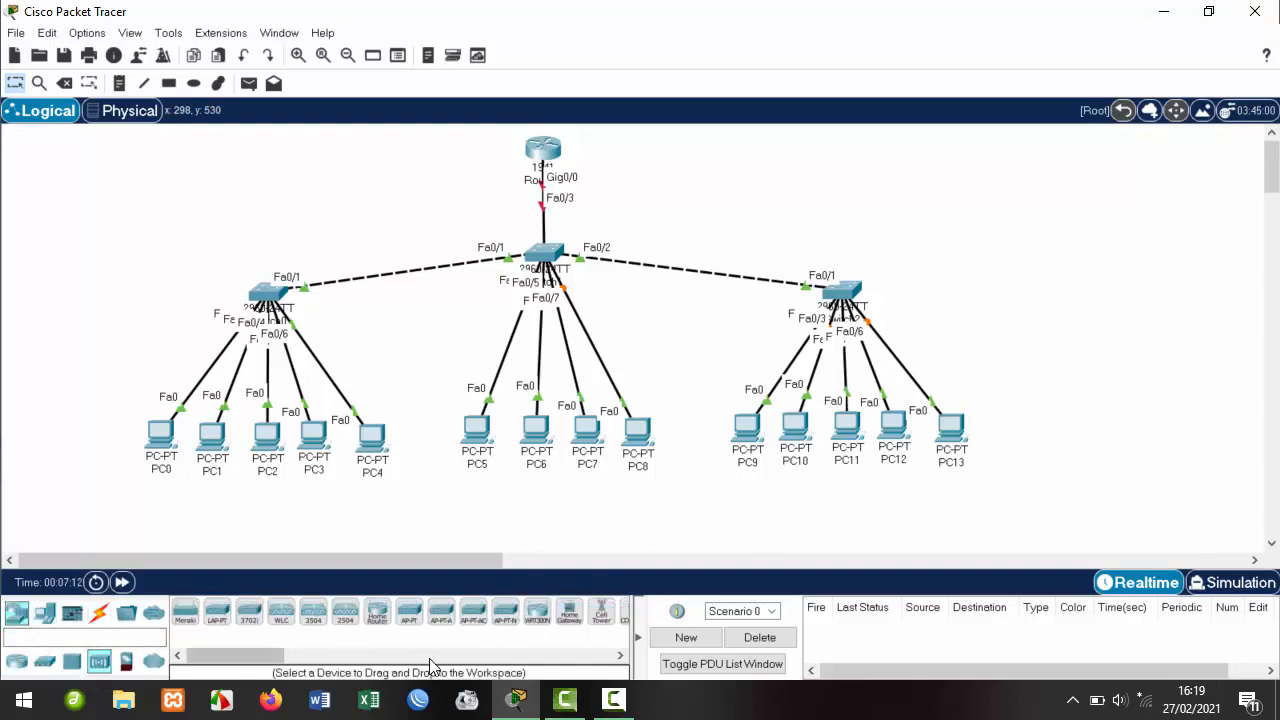
click(409, 612)
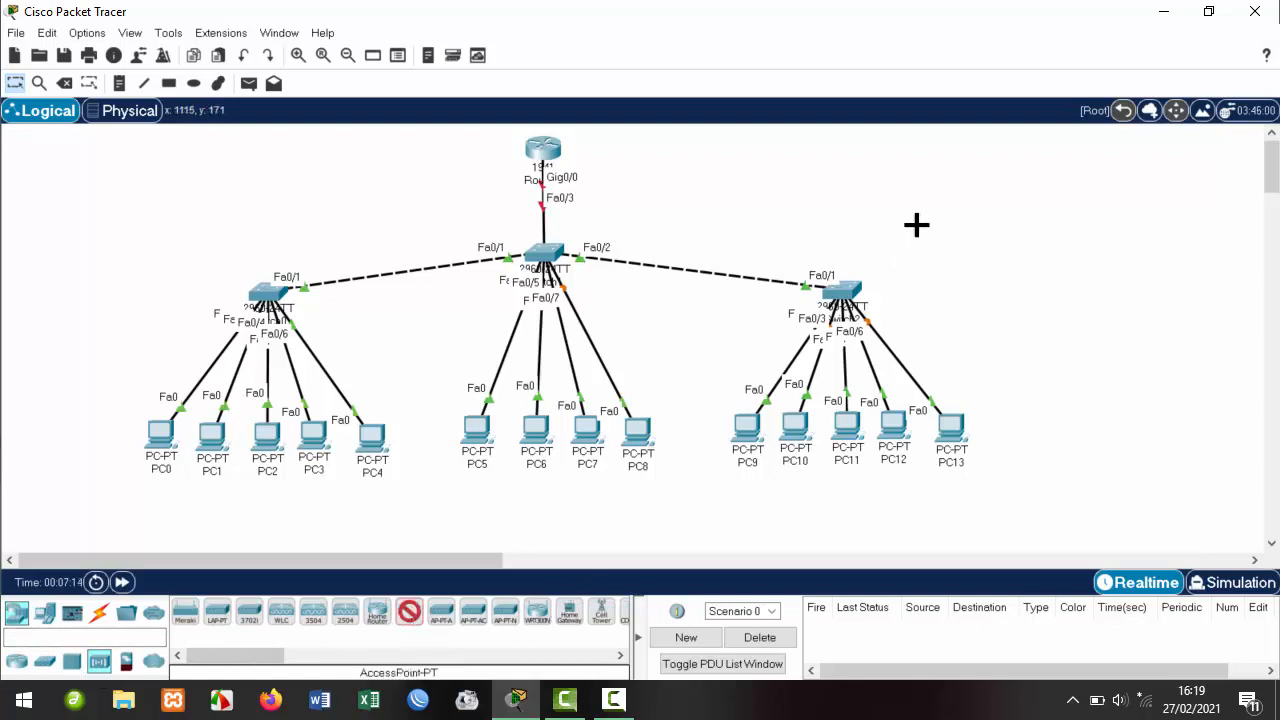
click(982, 195)
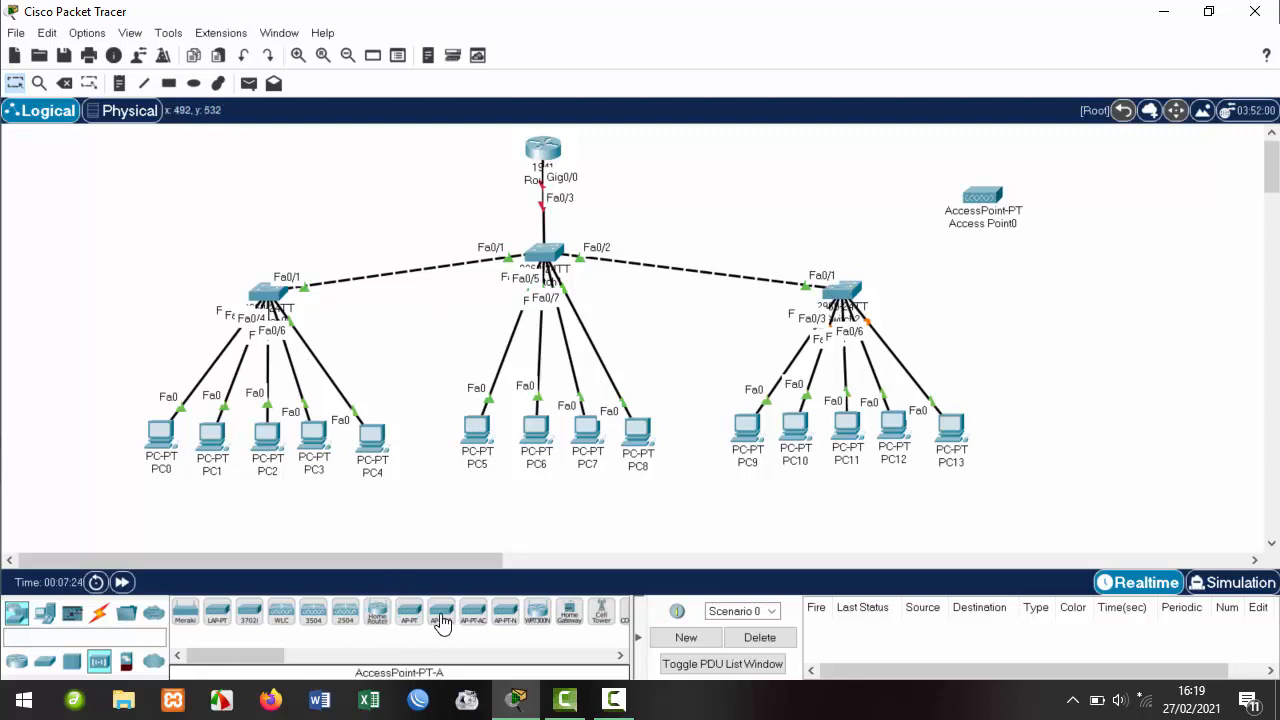
click(409, 611)
click(143, 217)
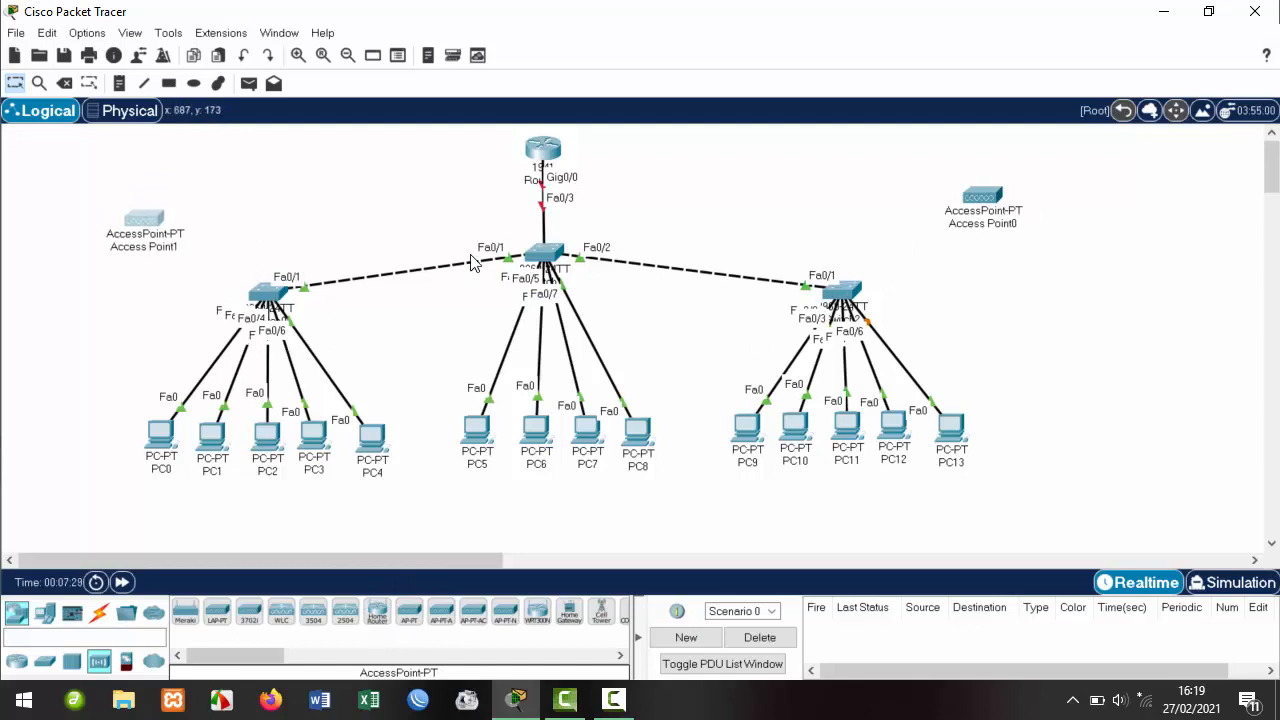
Cable Switch0 to Access Point1 and Switch2 to Access Point0, each on Fa0/7.
click(99, 613)
click(184, 611)
click(266, 292)
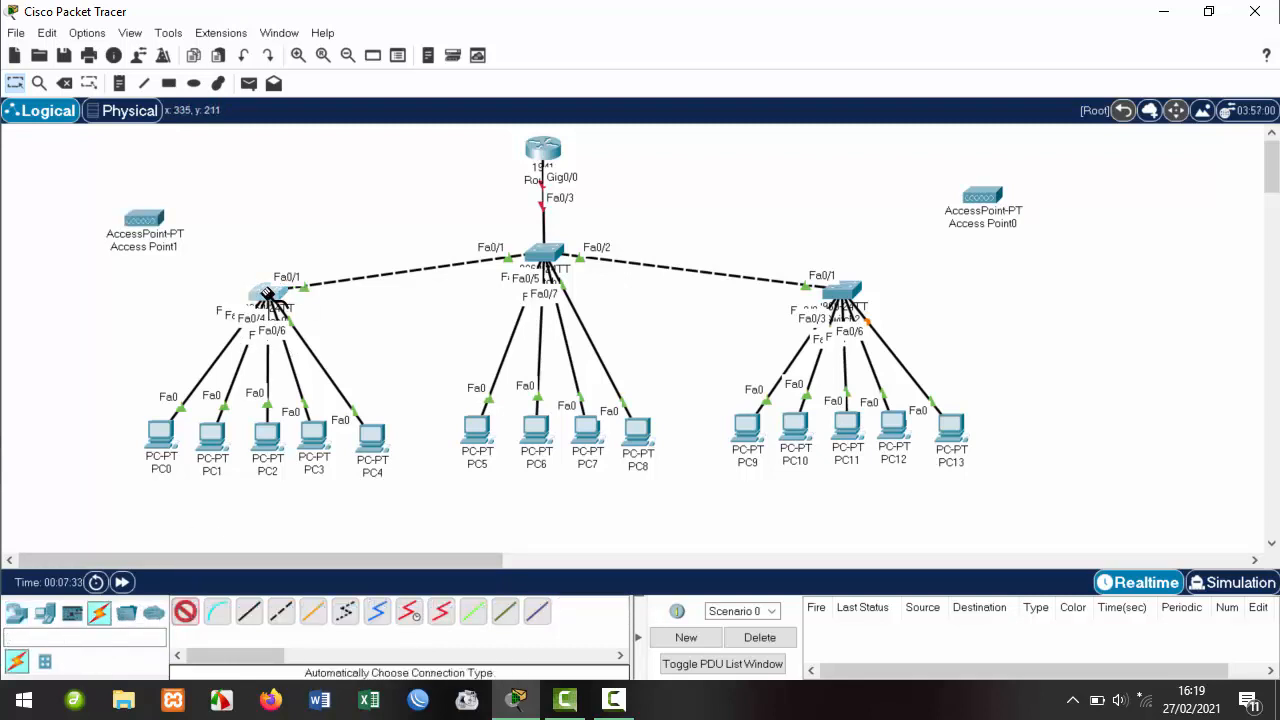
click(158, 218)
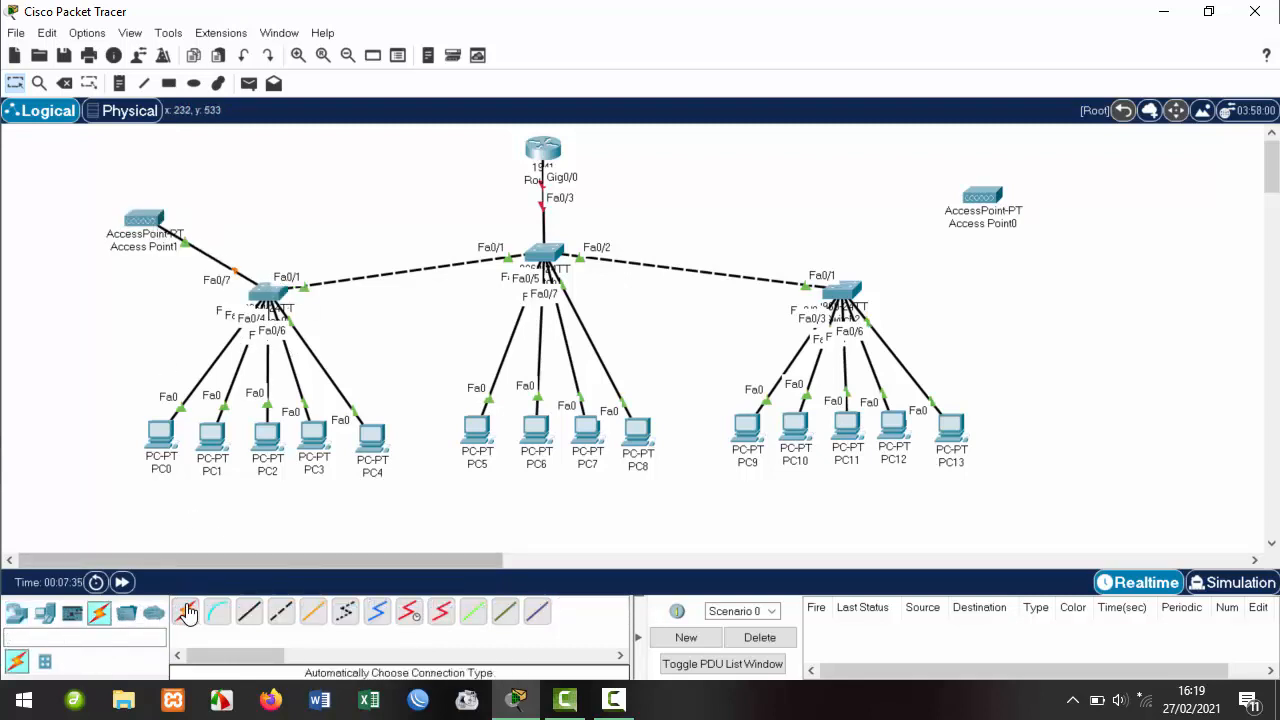
click(840, 290)
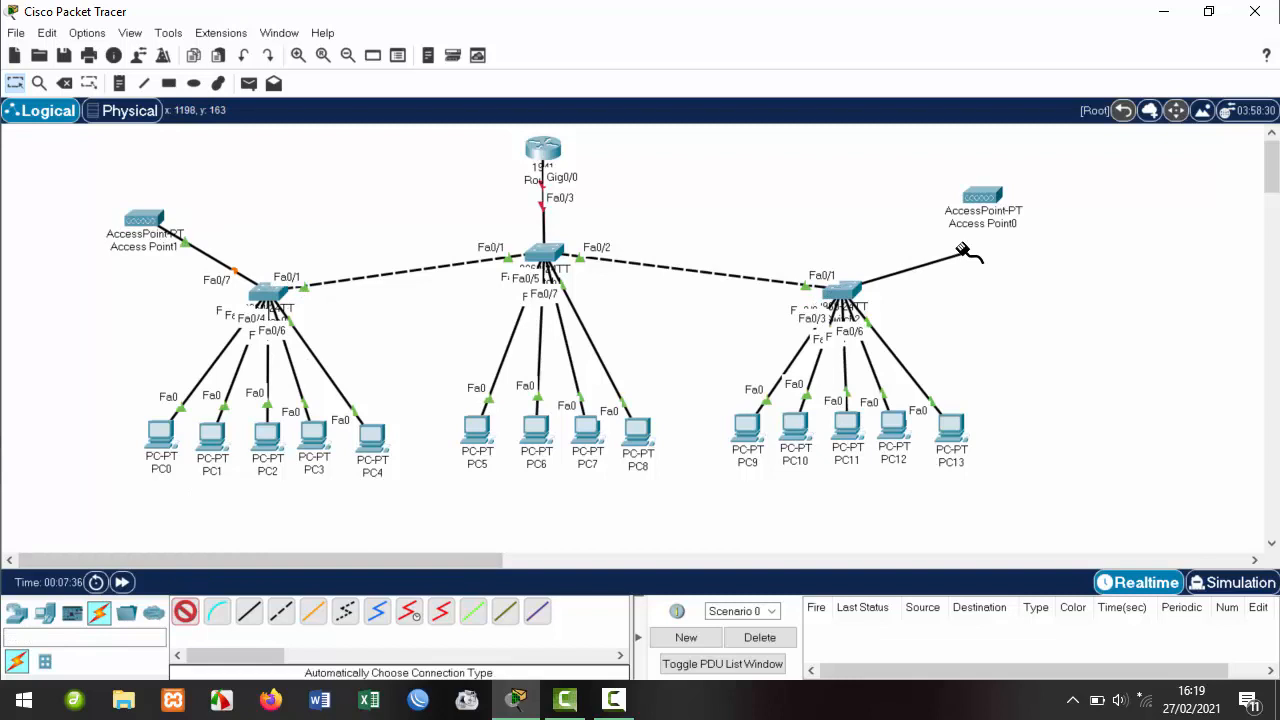
click(993, 198)
Reposition both access points directly above their switches.
drag(995, 199, 943, 192)
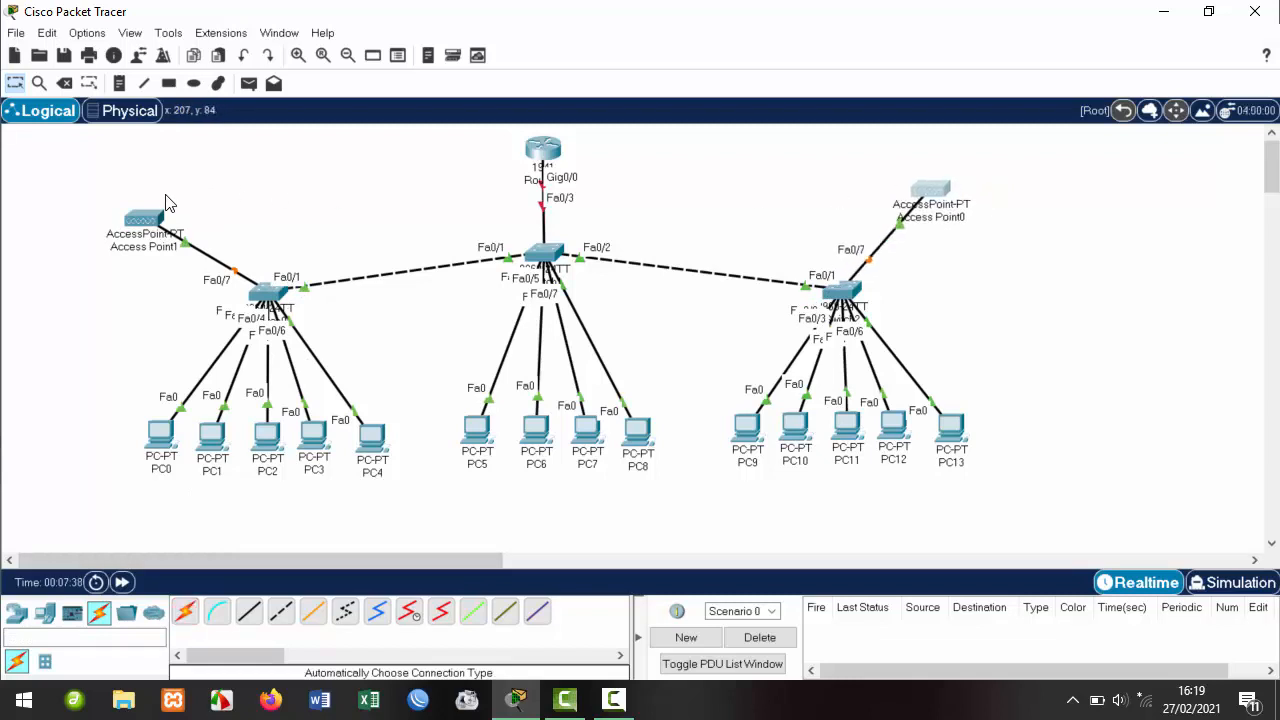
drag(145, 222, 207, 196)
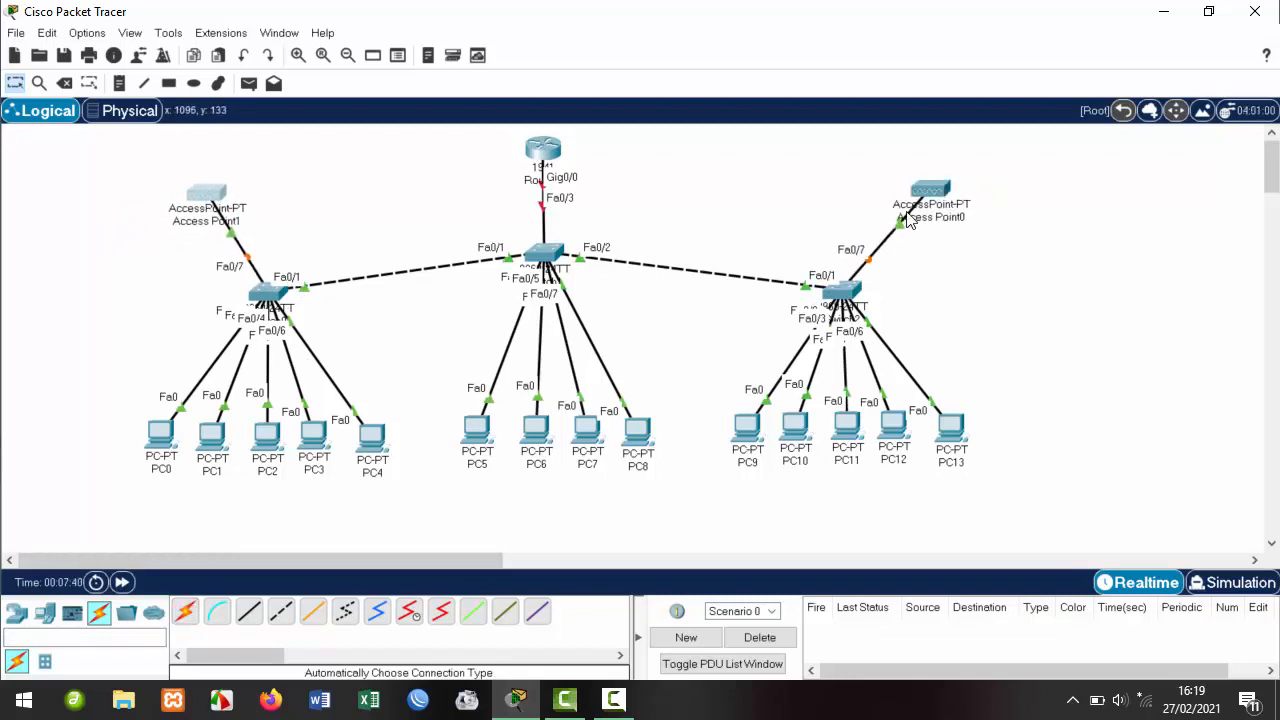
drag(935, 186, 909, 180)
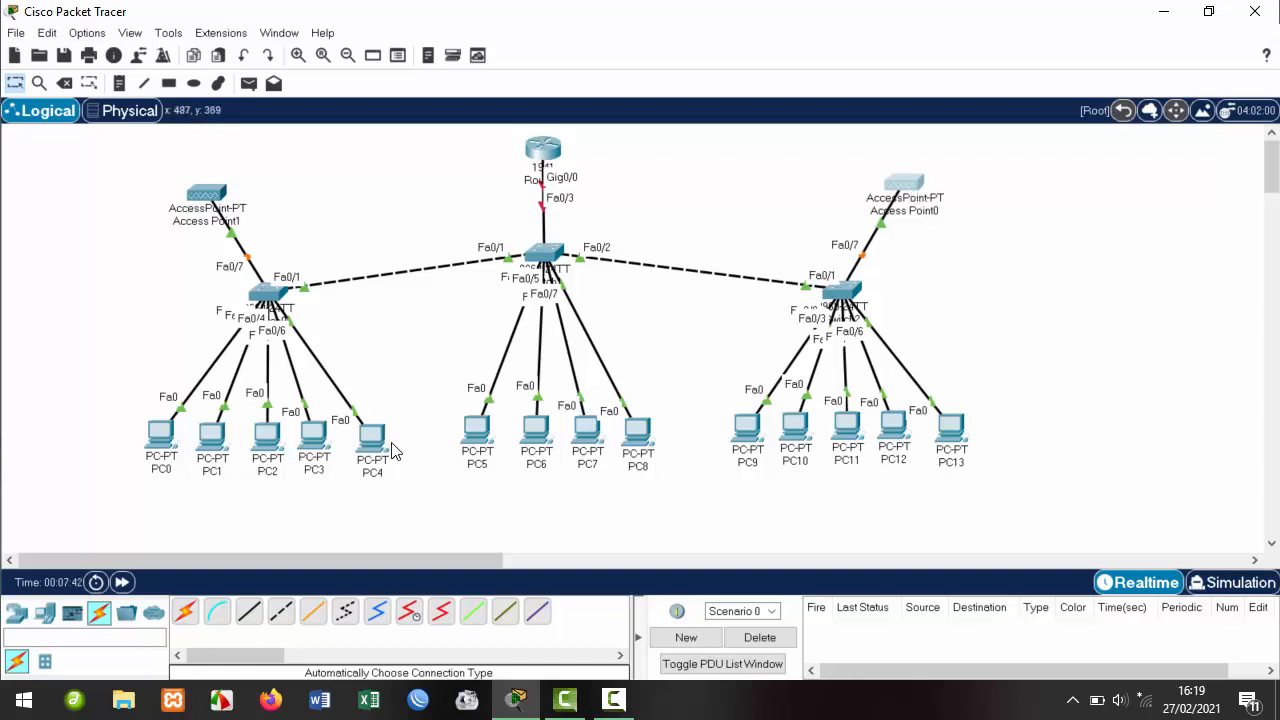
Place Laptop0, PC14 and Laptop1 at the upper right, then delete PC14.
click(44, 612)
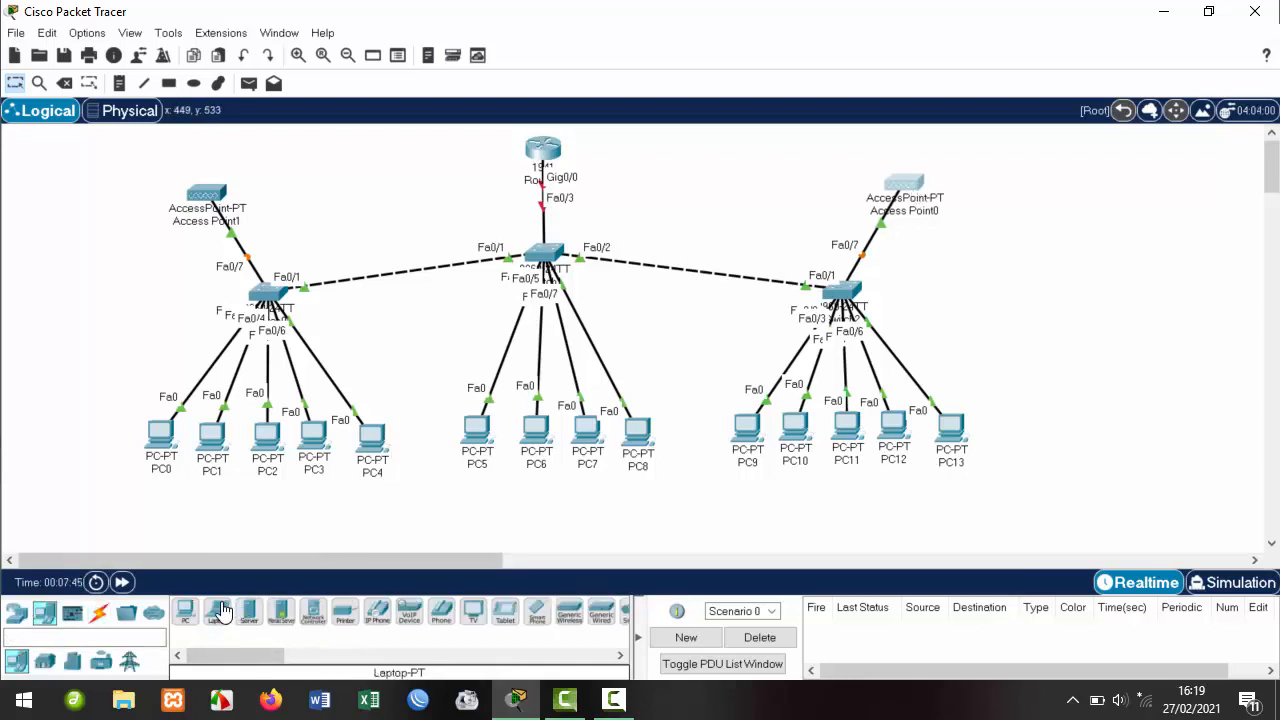
click(220, 612)
click(1071, 175)
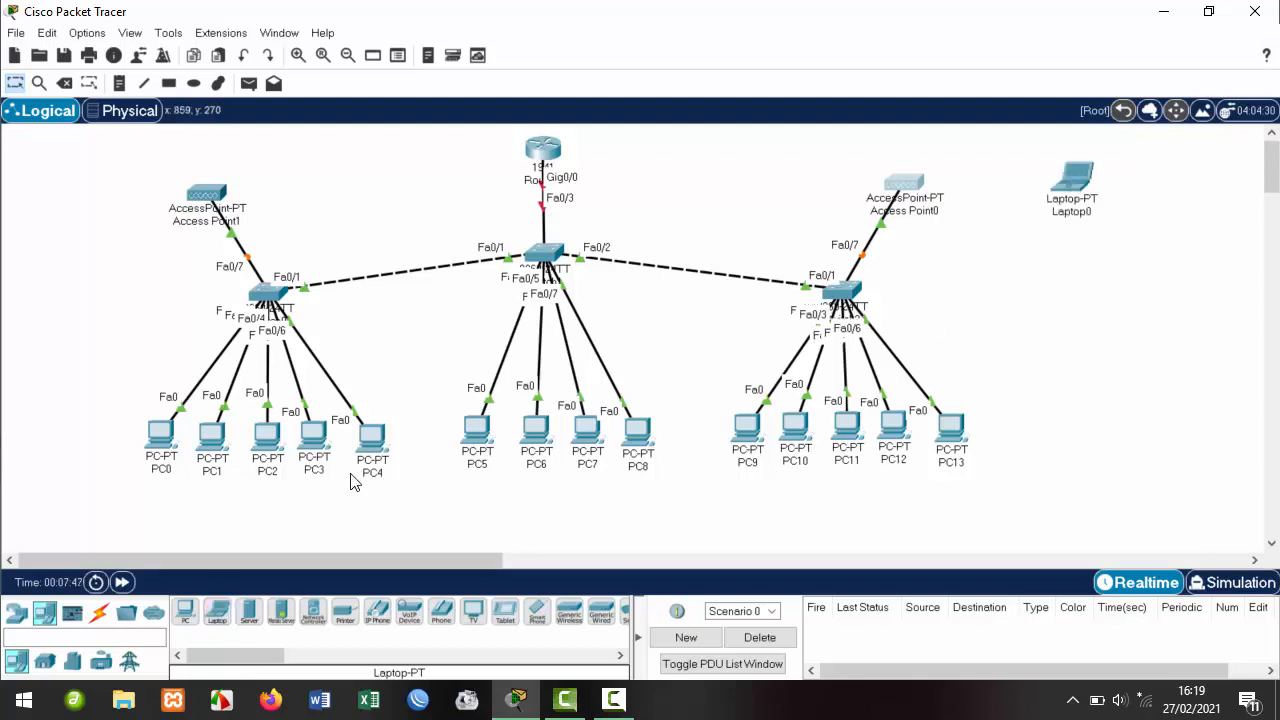
click(192, 612)
click(1096, 262)
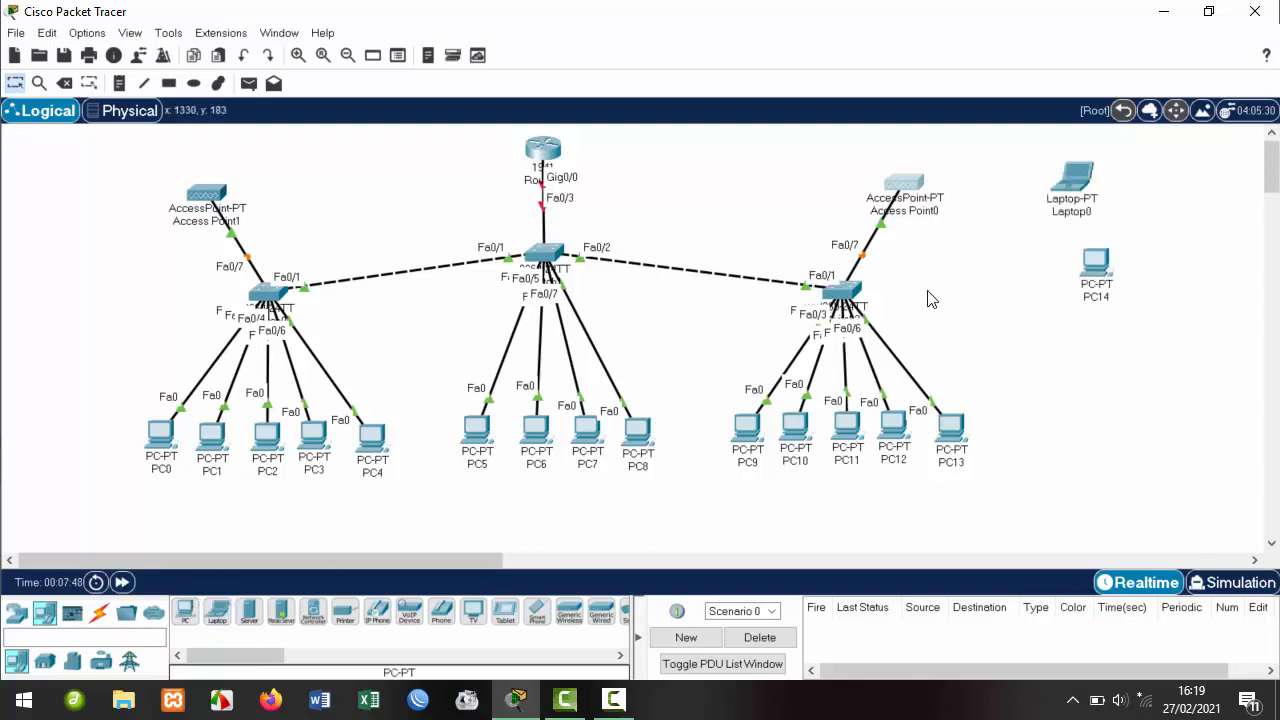
click(220, 612)
click(1060, 252)
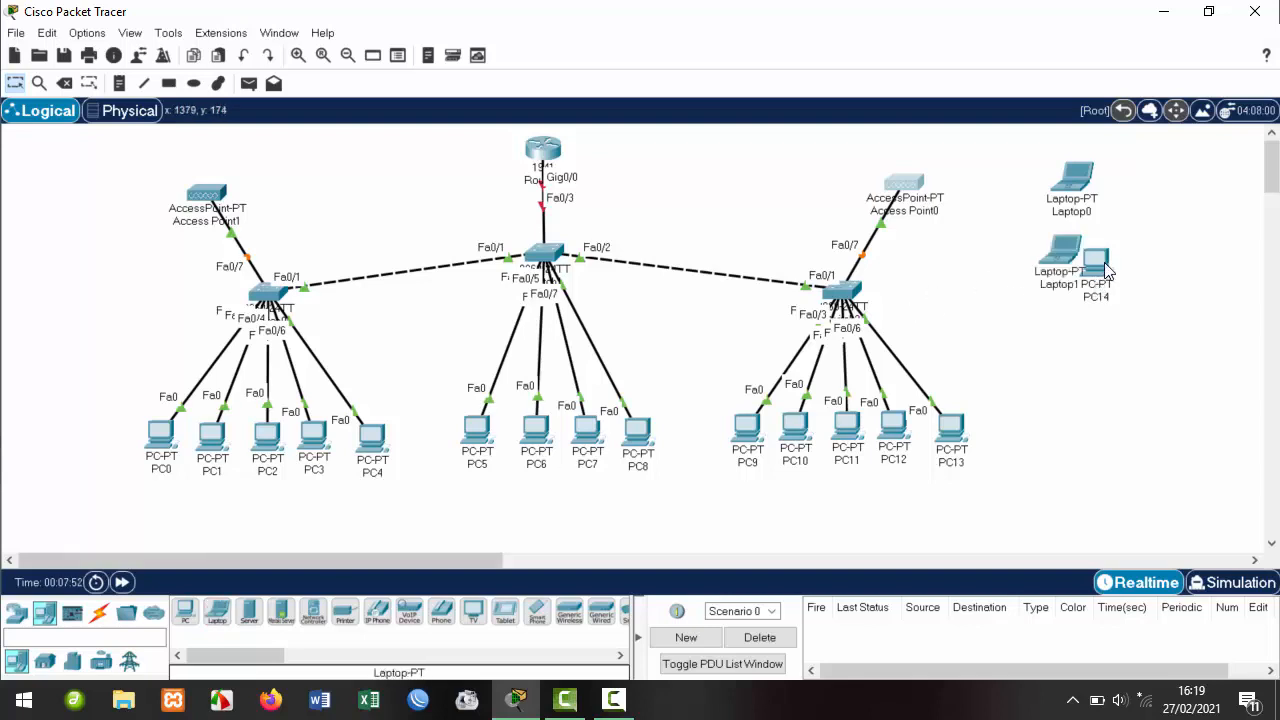
drag(1102, 268, 1107, 334)
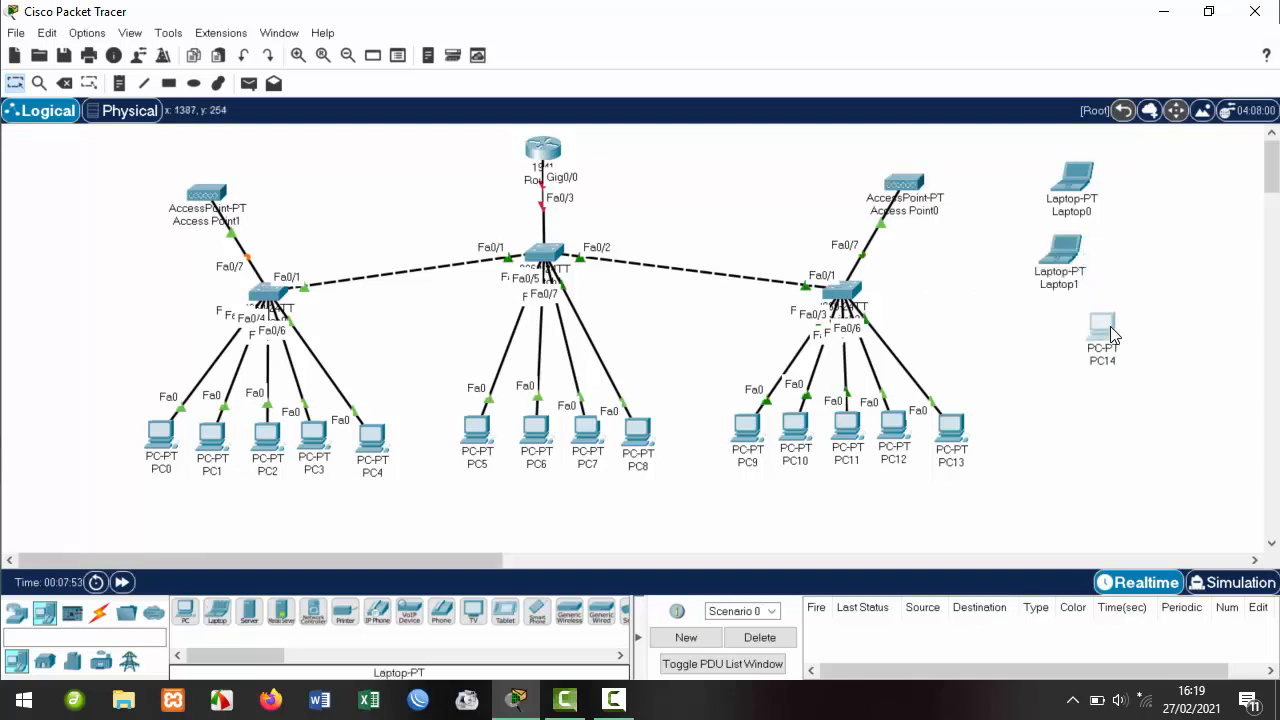
click(66, 84)
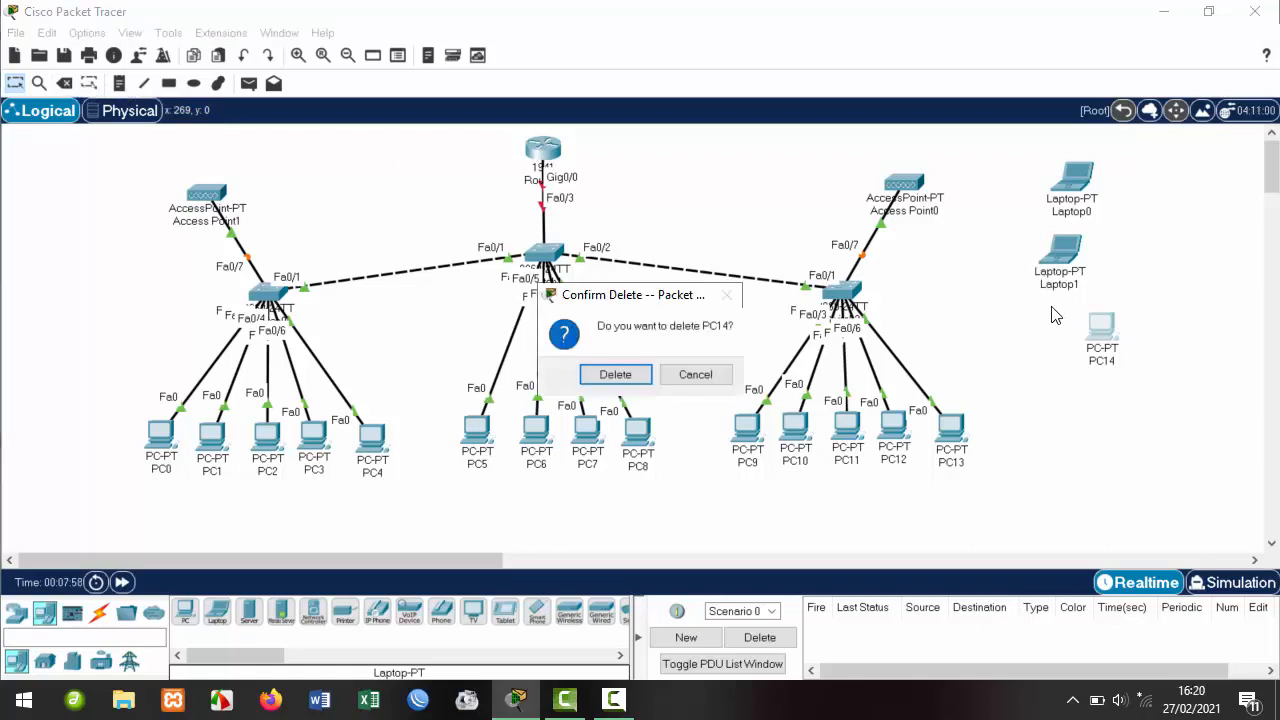
click(615, 374)
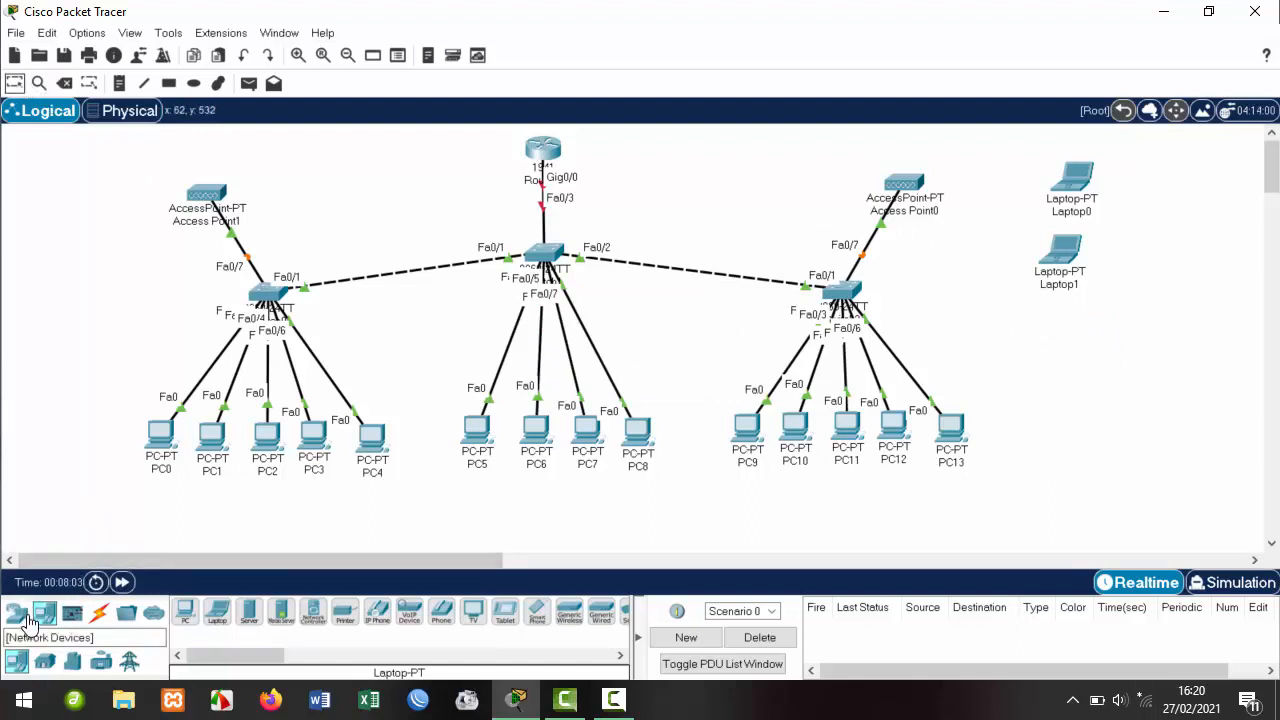
Add Laptop2 and Laptop3, stacking Laptop0–Laptop3 in an aligned column on the right.
click(217, 611)
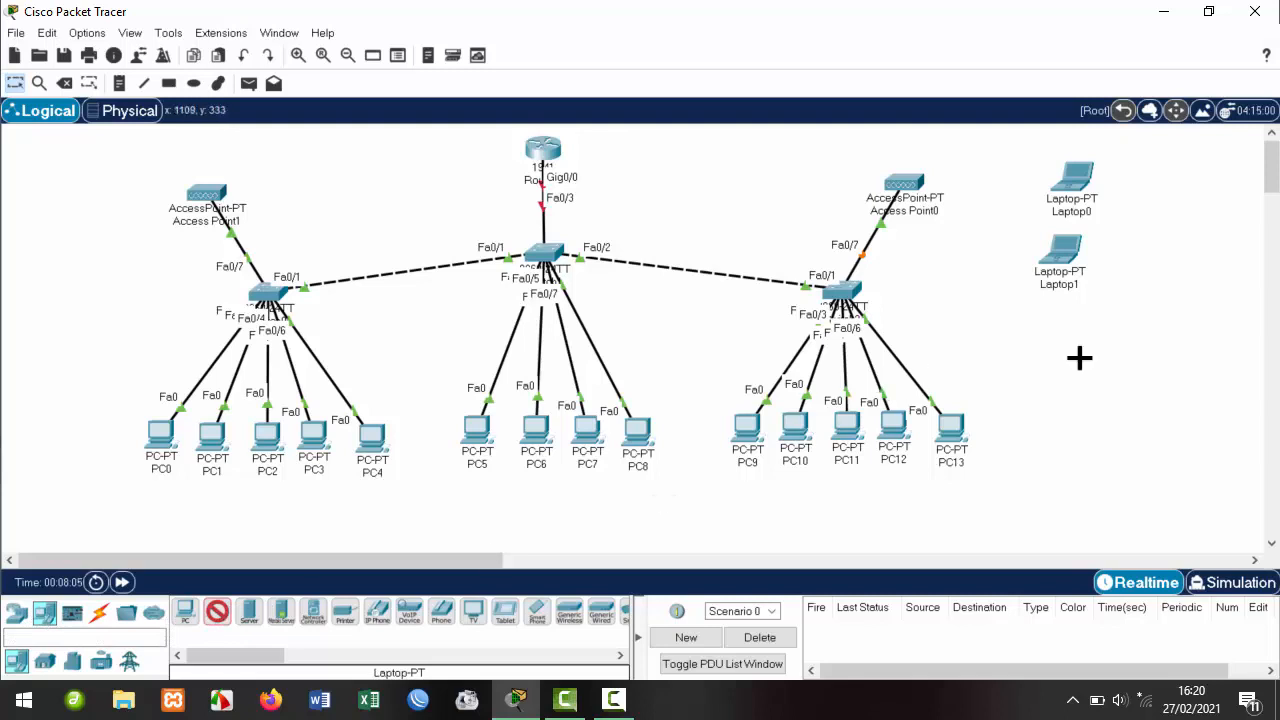
click(1092, 318)
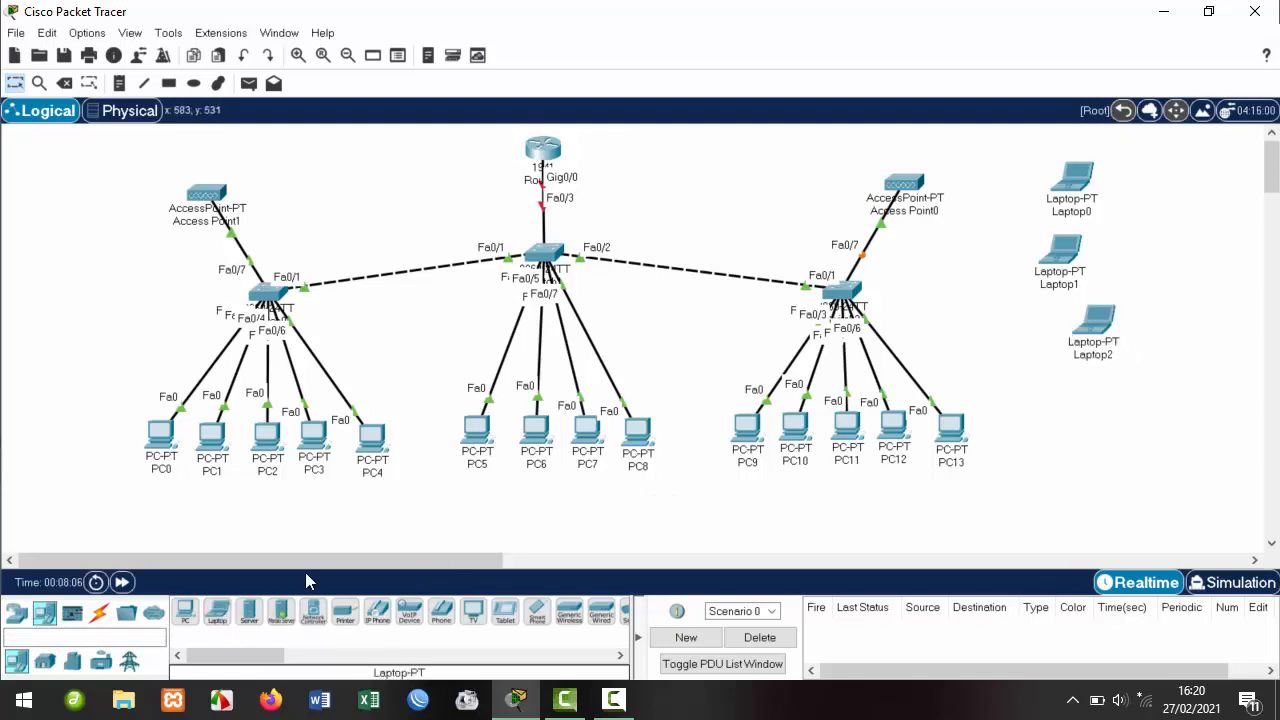
click(1088, 371)
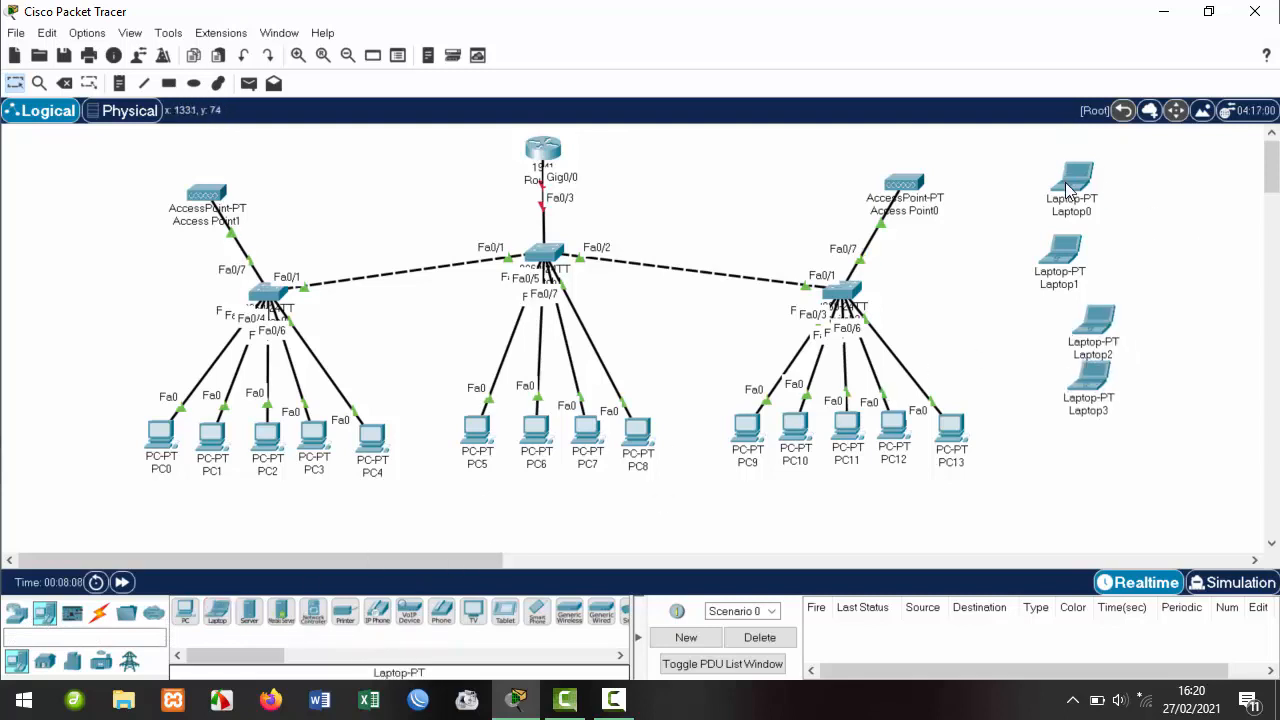
drag(1068, 190, 1065, 143)
drag(1074, 248, 1080, 209)
drag(1095, 333, 1097, 278)
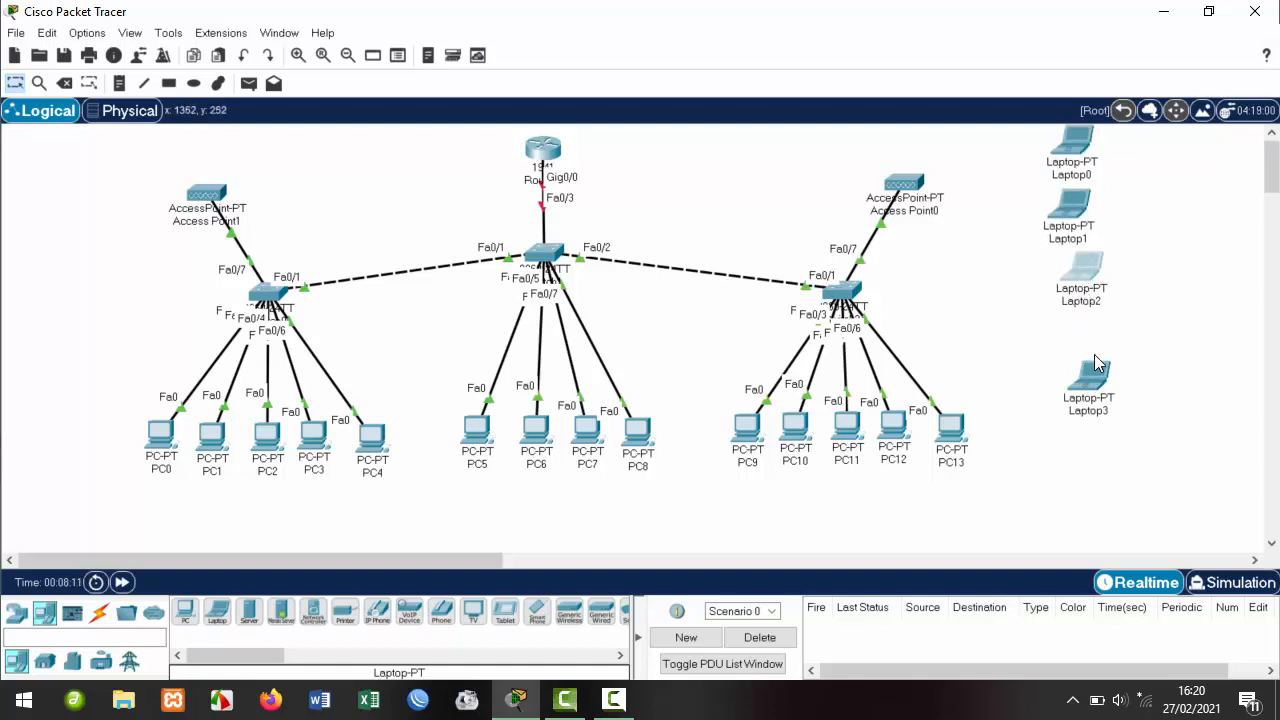
drag(1096, 380, 1092, 335)
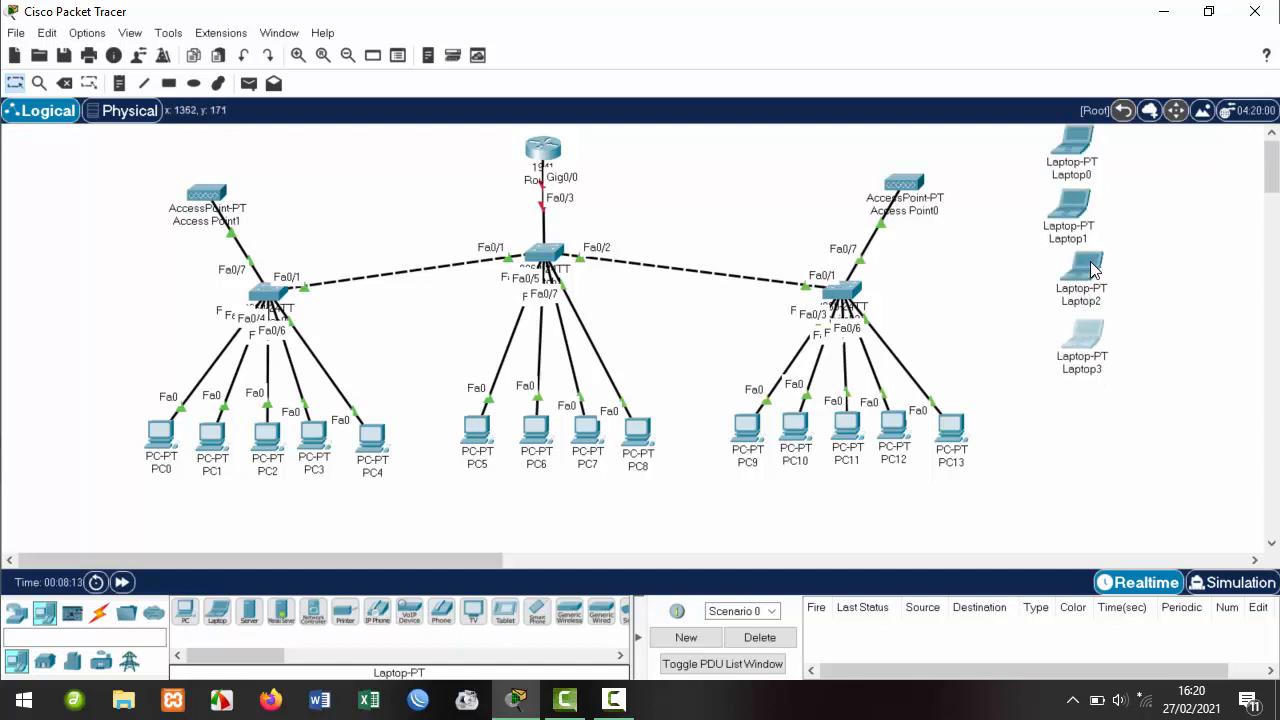
Place Laptop4–Laptop6 in an aligned top-left column, and drag PC5–PC8 further down.
click(217, 611)
click(42, 142)
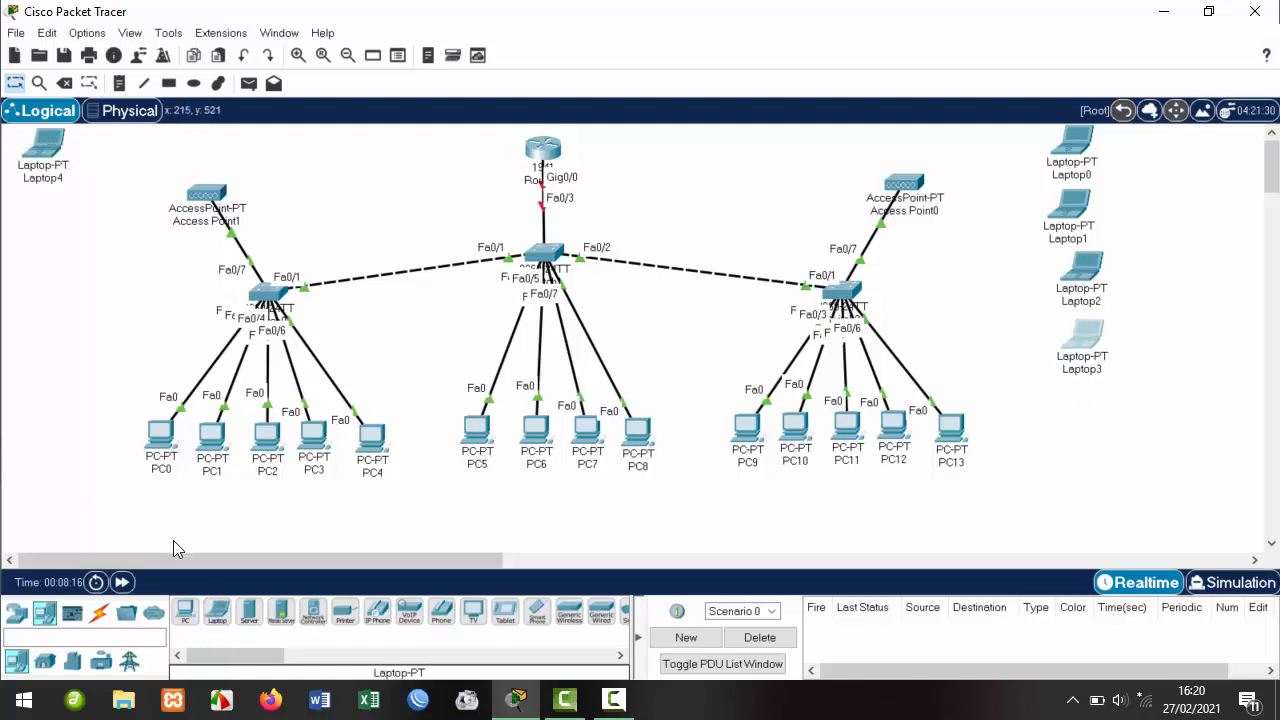
click(217, 611)
click(31, 212)
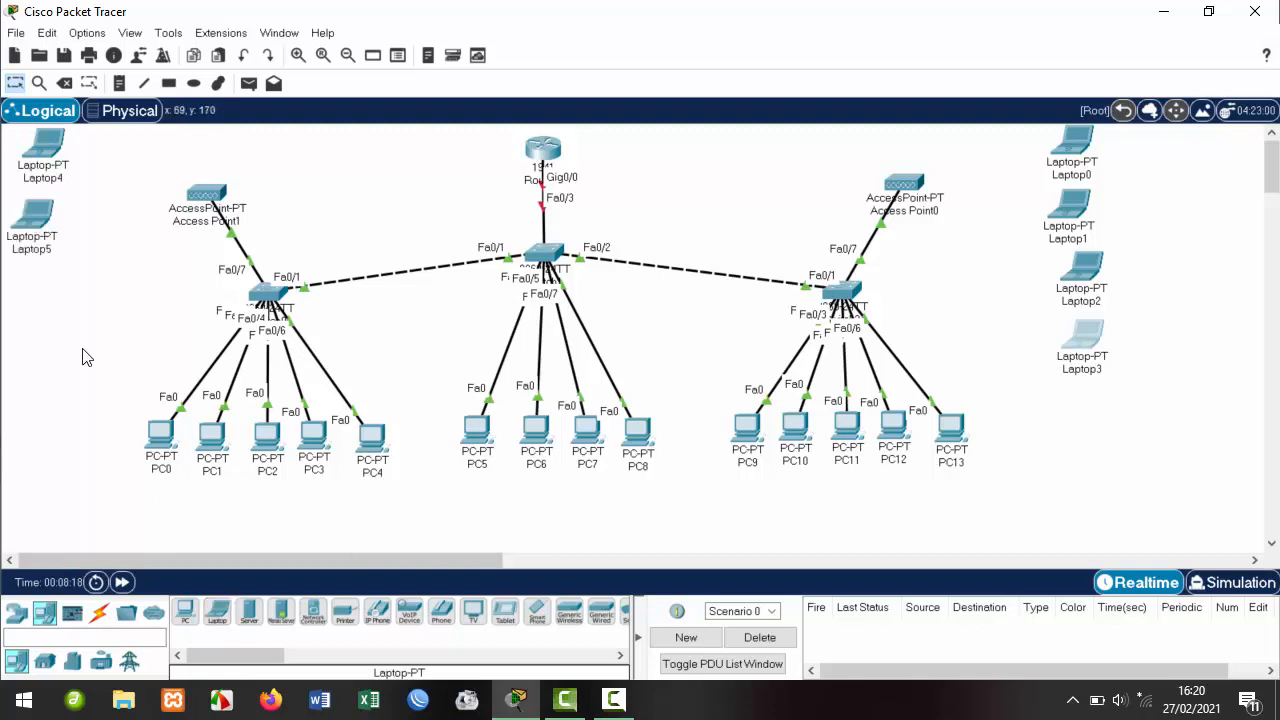
click(217, 611)
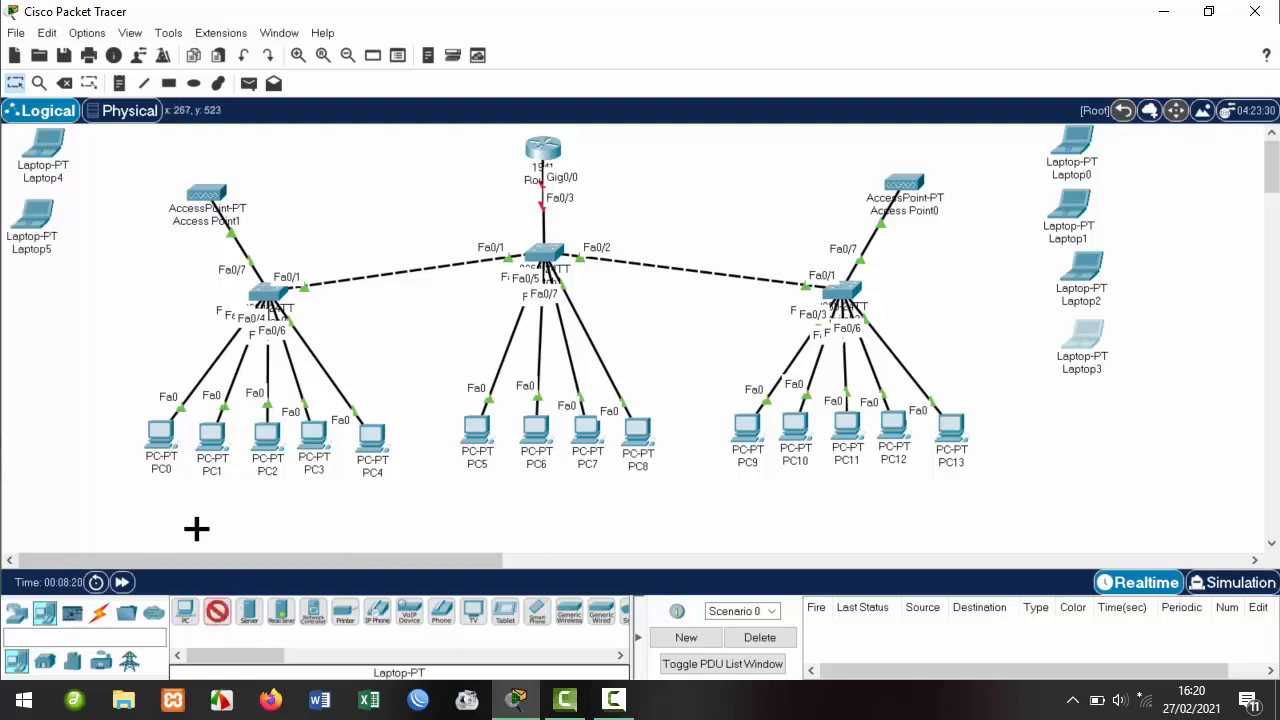
click(37, 290)
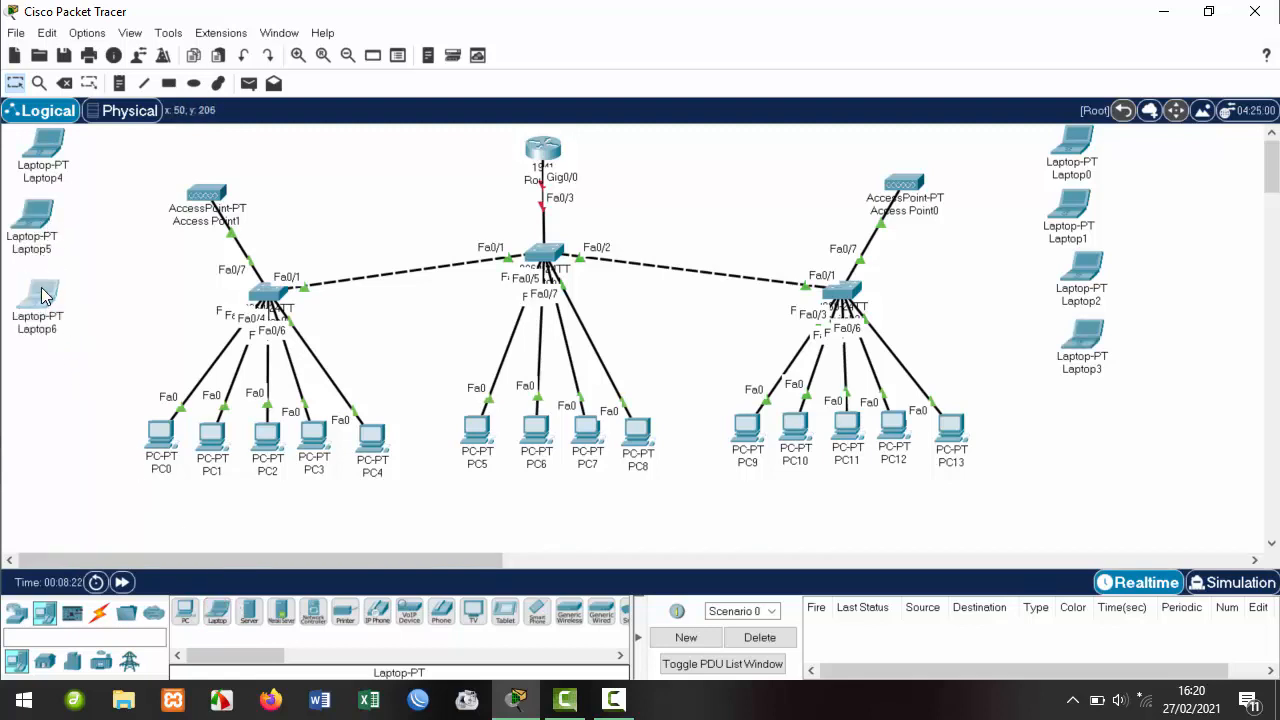
drag(46, 294, 44, 284)
drag(38, 228, 55, 218)
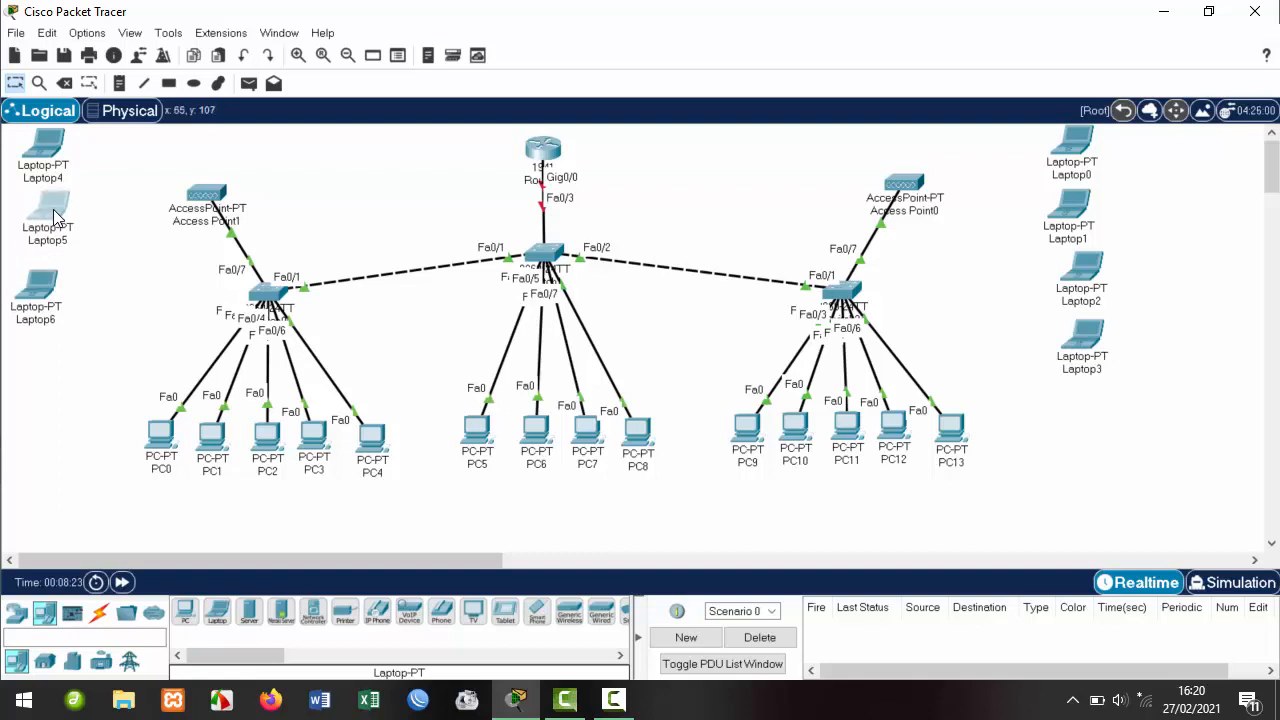
drag(52, 138, 65, 138)
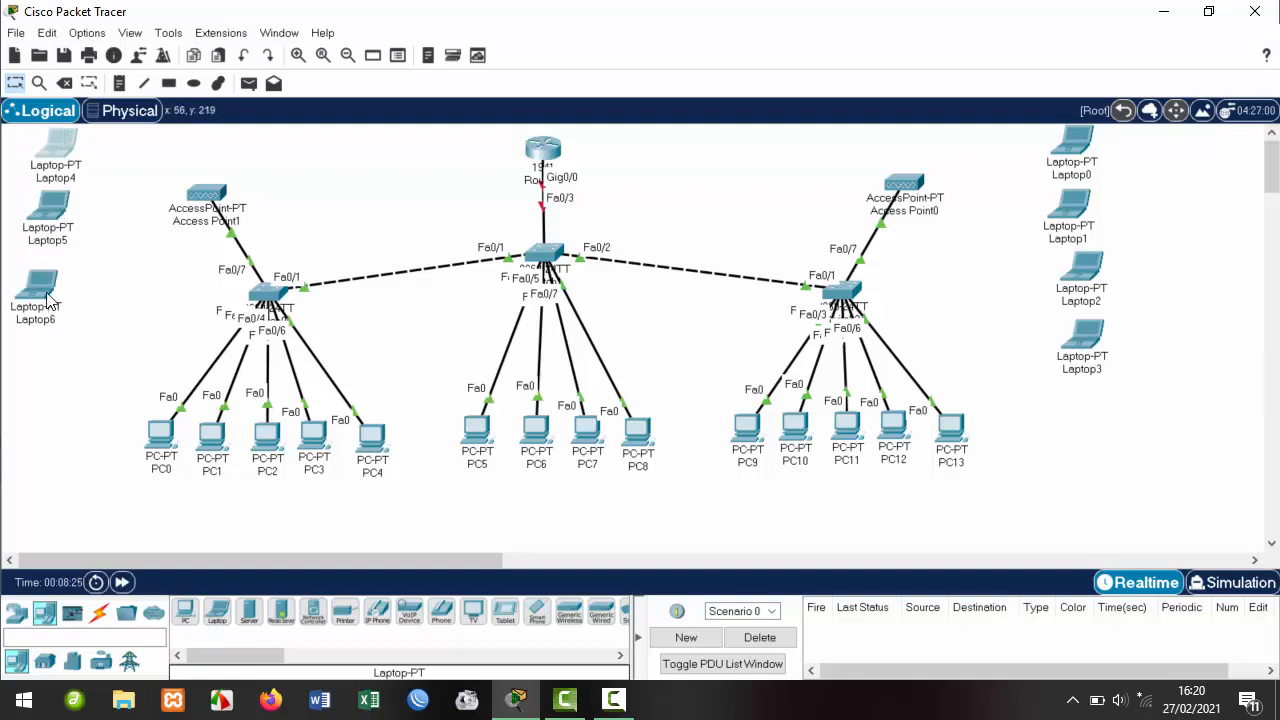
drag(46, 298, 60, 282)
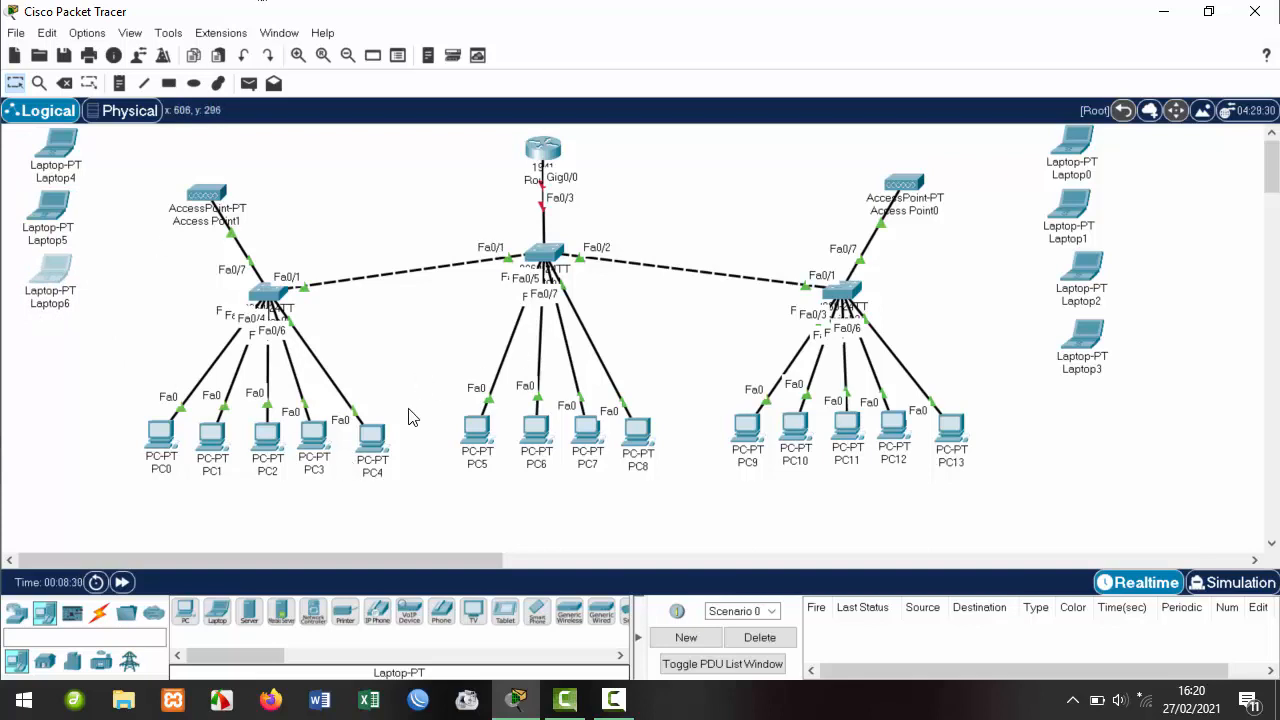
mouse_move(428, 388)
mouse_down()
mouse_move(662, 478)
mouse_move(643, 466)
mouse_move(632, 527)
mouse_move(637, 510)
mouse_up()
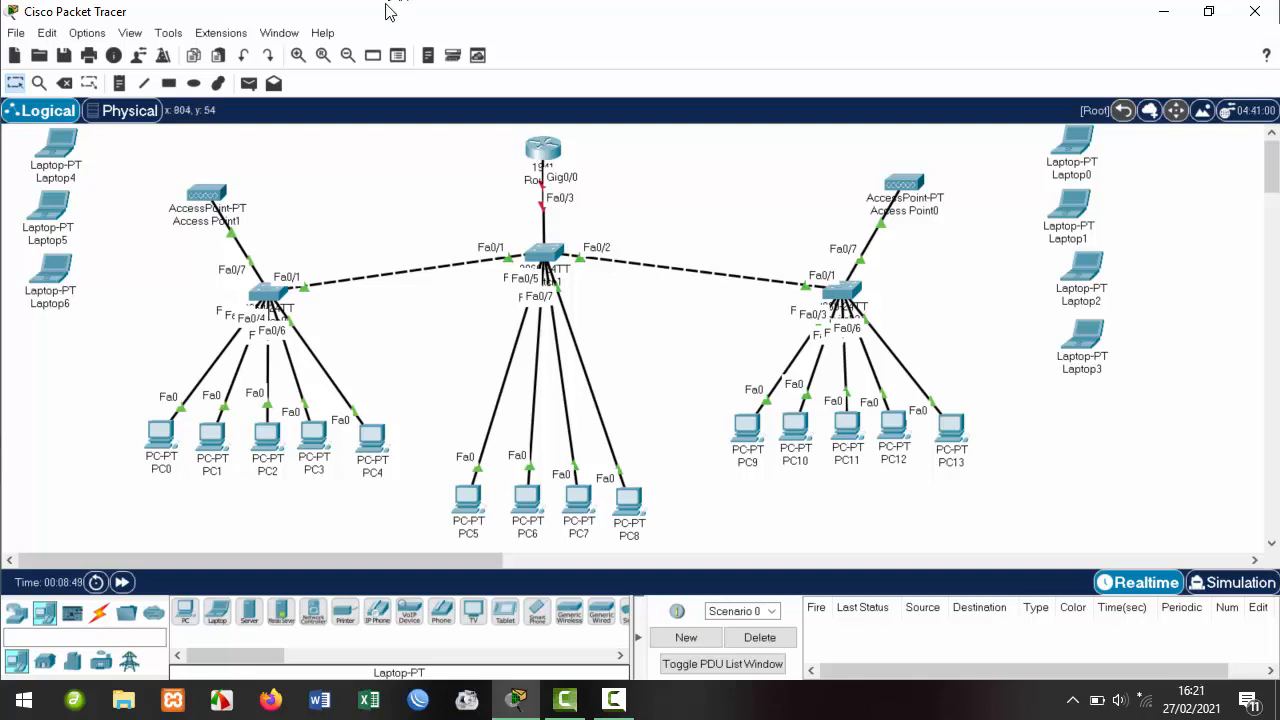
Marquee-select Laptop4 through Laptop6, then PC0 and PC1.
drag(4, 128, 139, 342)
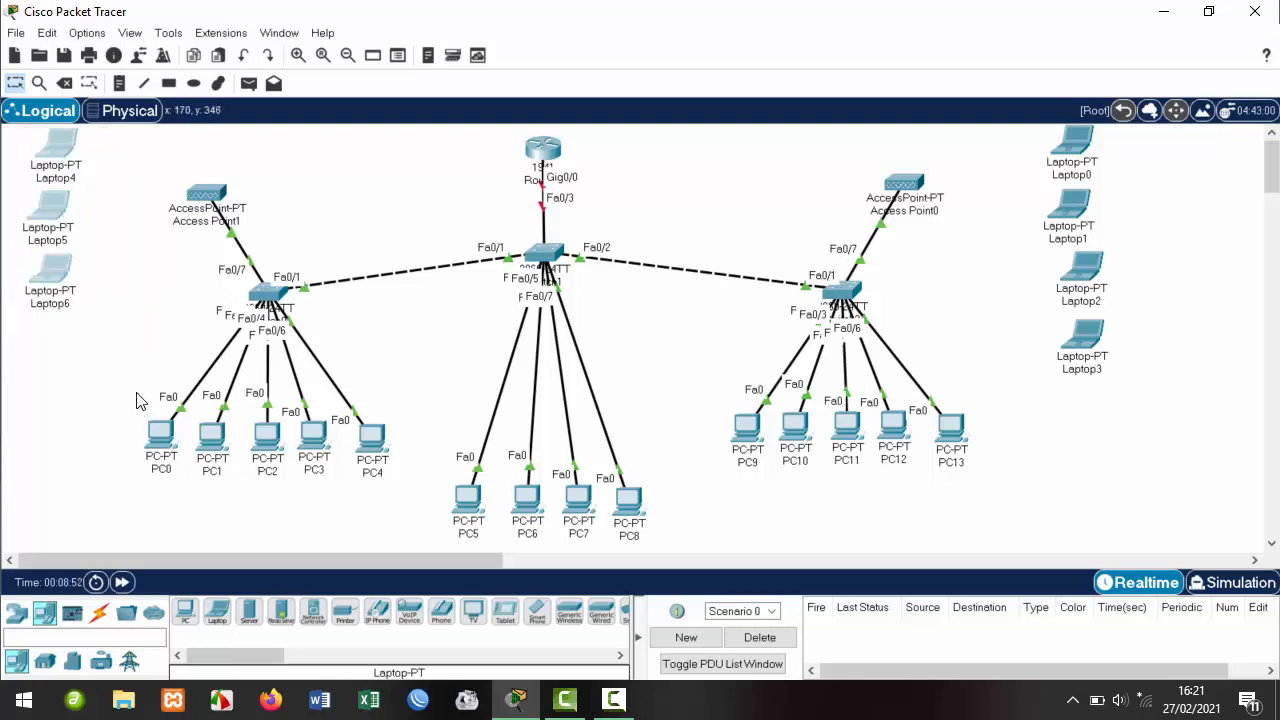
drag(113, 397, 239, 500)
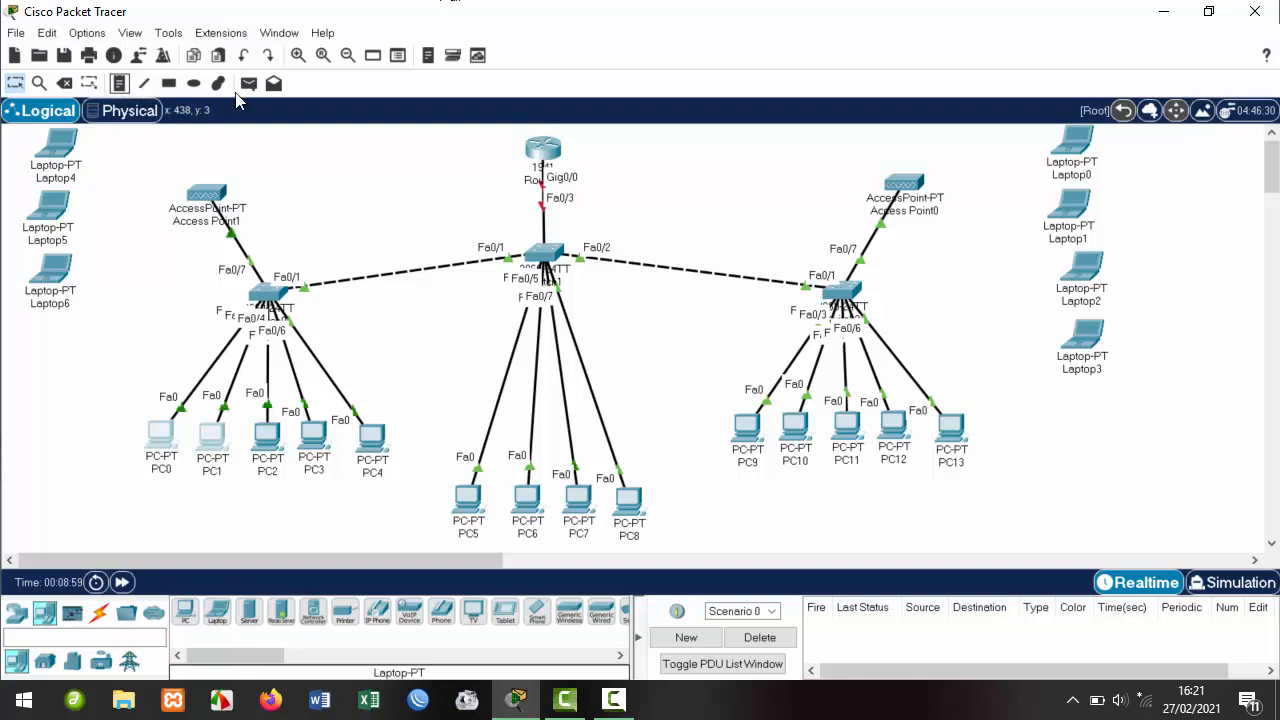
Set the rectangle fill to yellow and draw a box around PC0 and PC1.
click(193, 86)
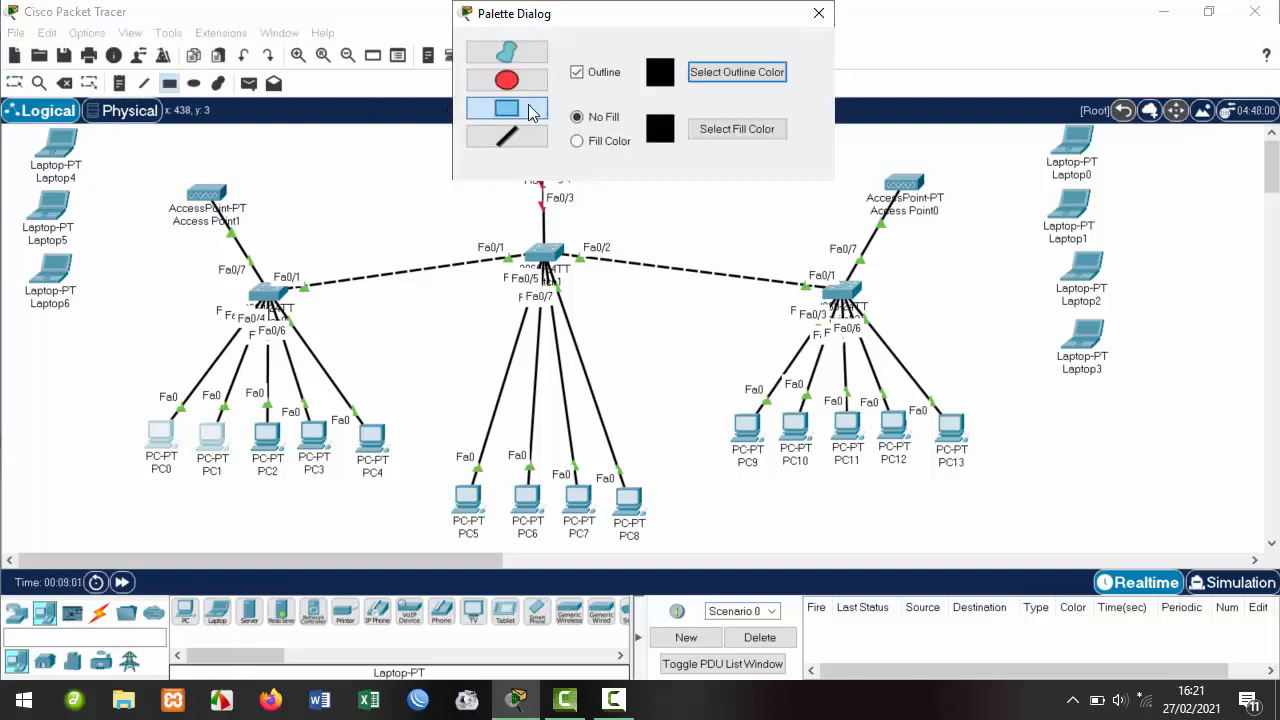
click(699, 129)
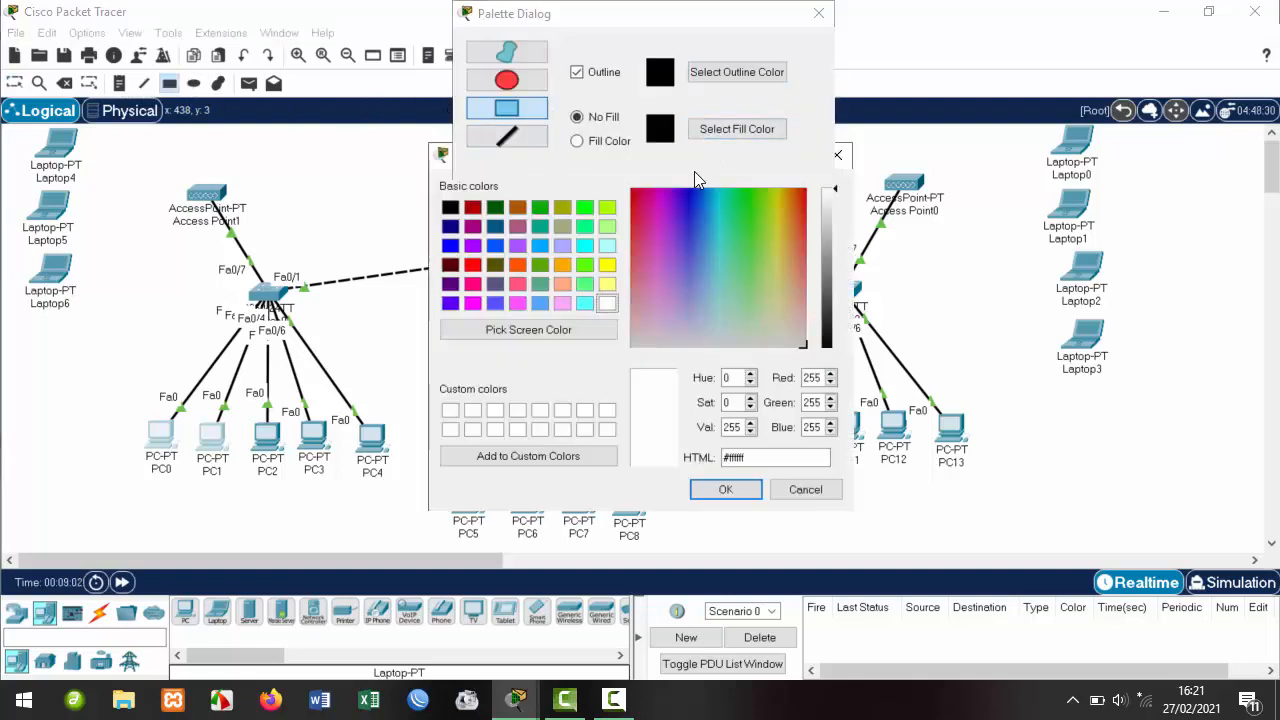
click(782, 228)
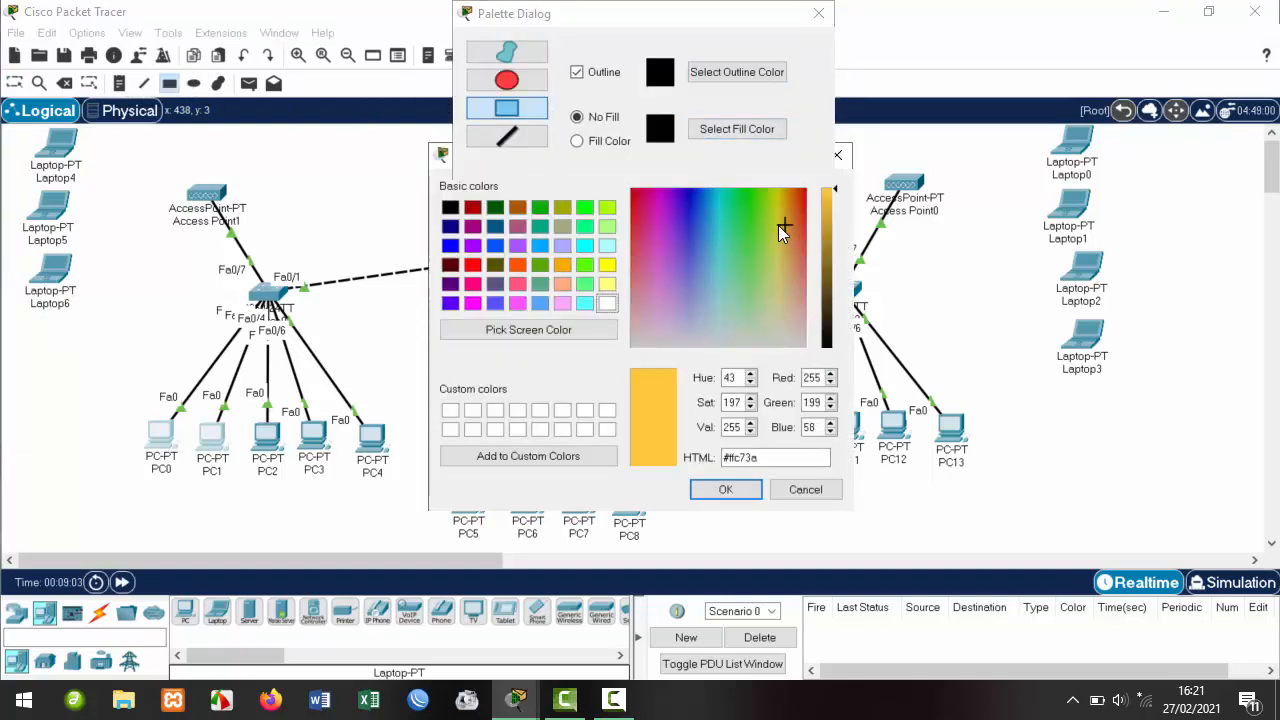
click(607, 265)
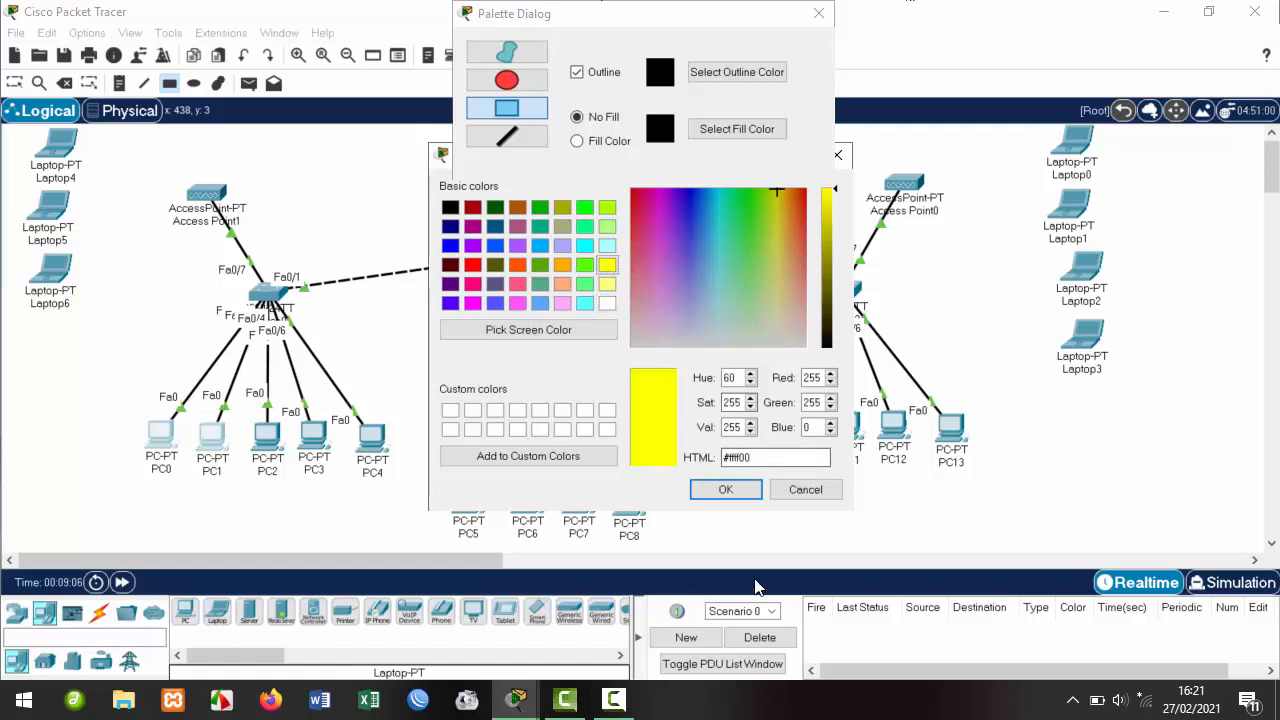
click(730, 487)
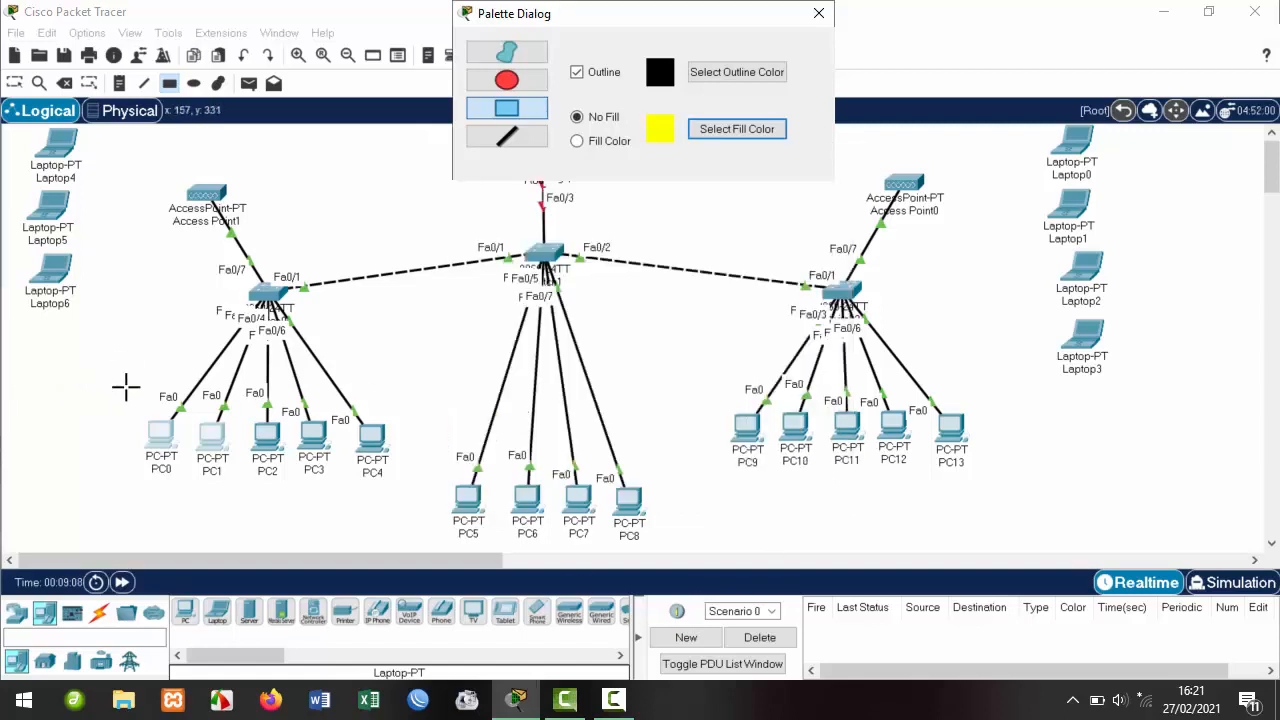
mouse_move(126, 387)
mouse_down()
mouse_move(246, 457)
mouse_move(236, 490)
mouse_up()
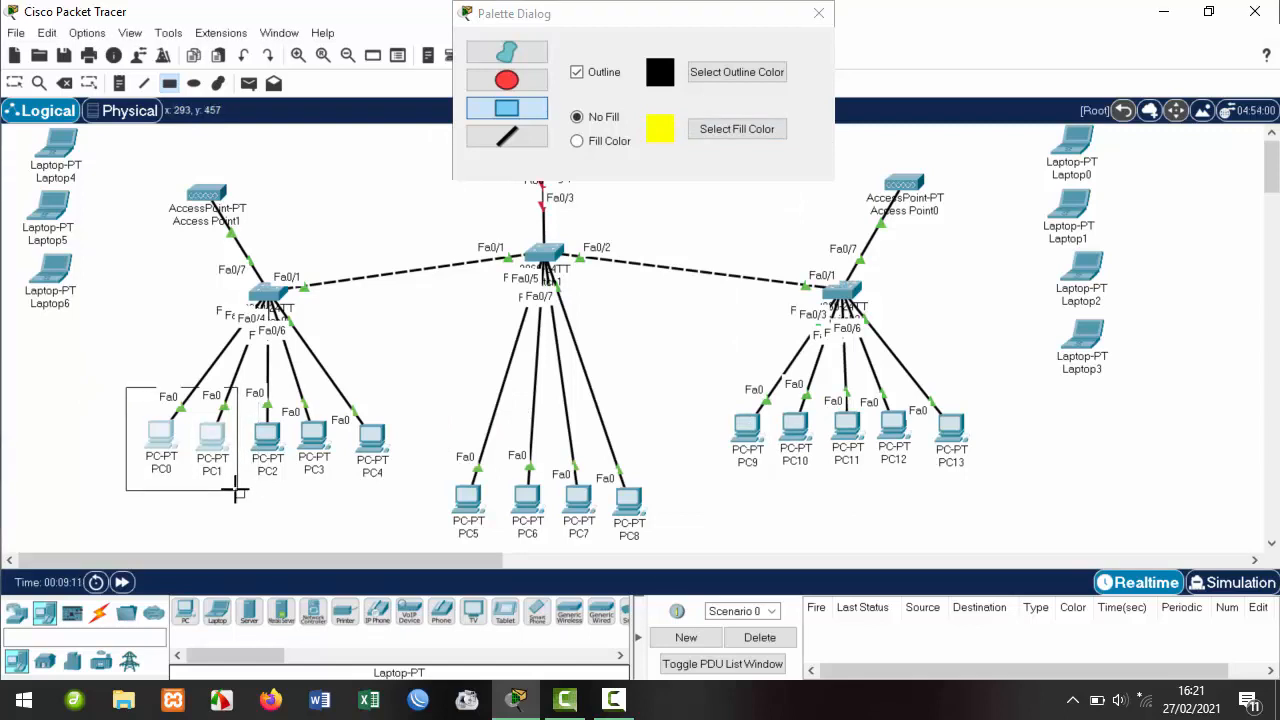
Draw filled yellow boxes around PC5 and PC9–PC11, then reset fill to white and close the palette.
click(607, 141)
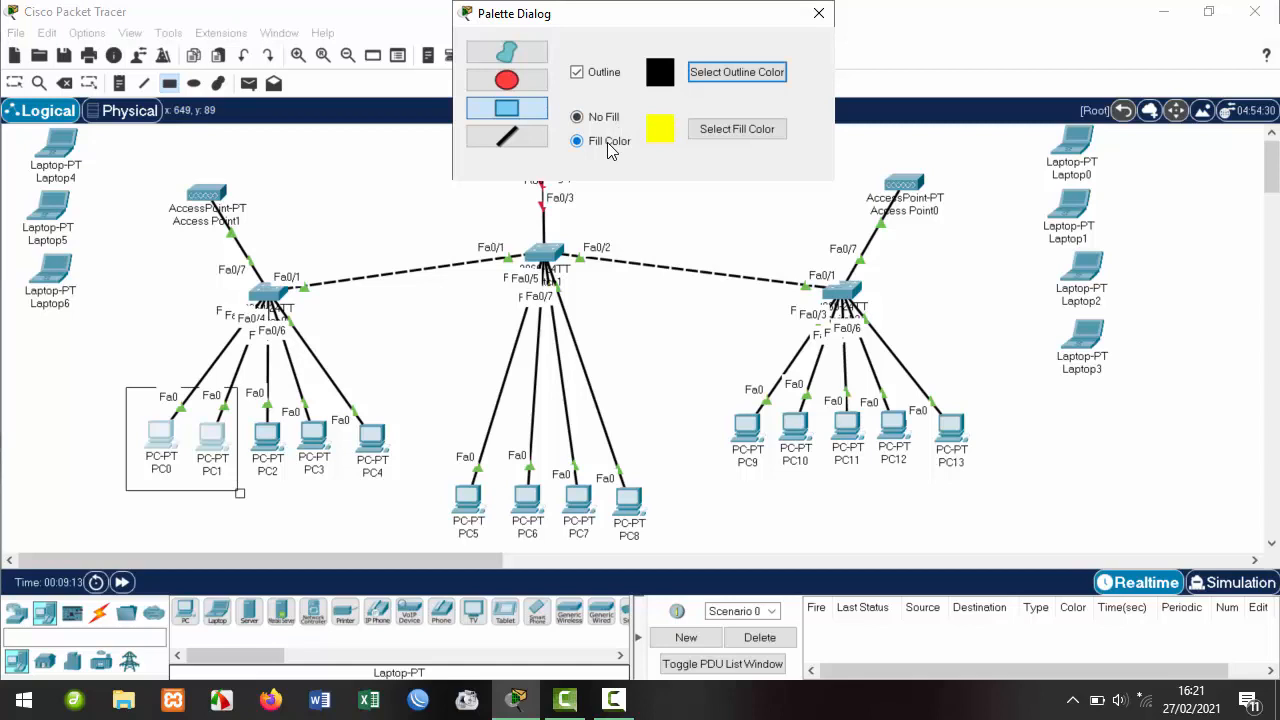
click(713, 130)
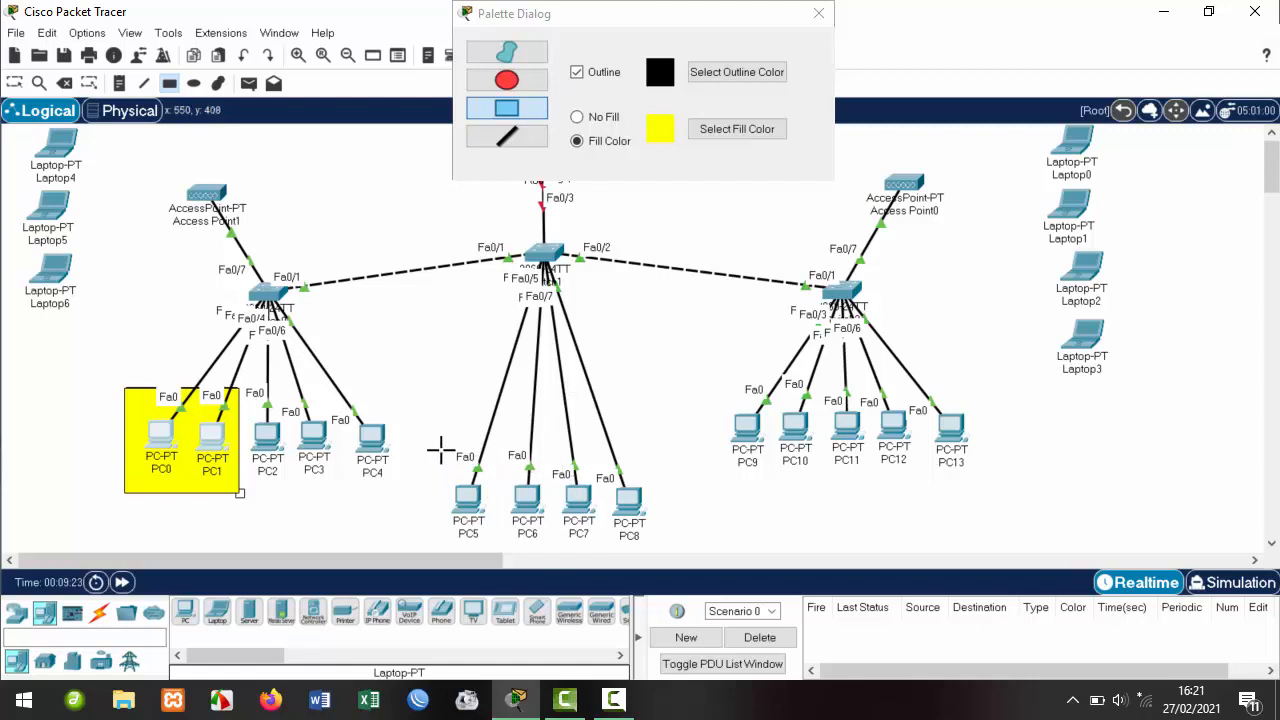
drag(442, 451, 504, 546)
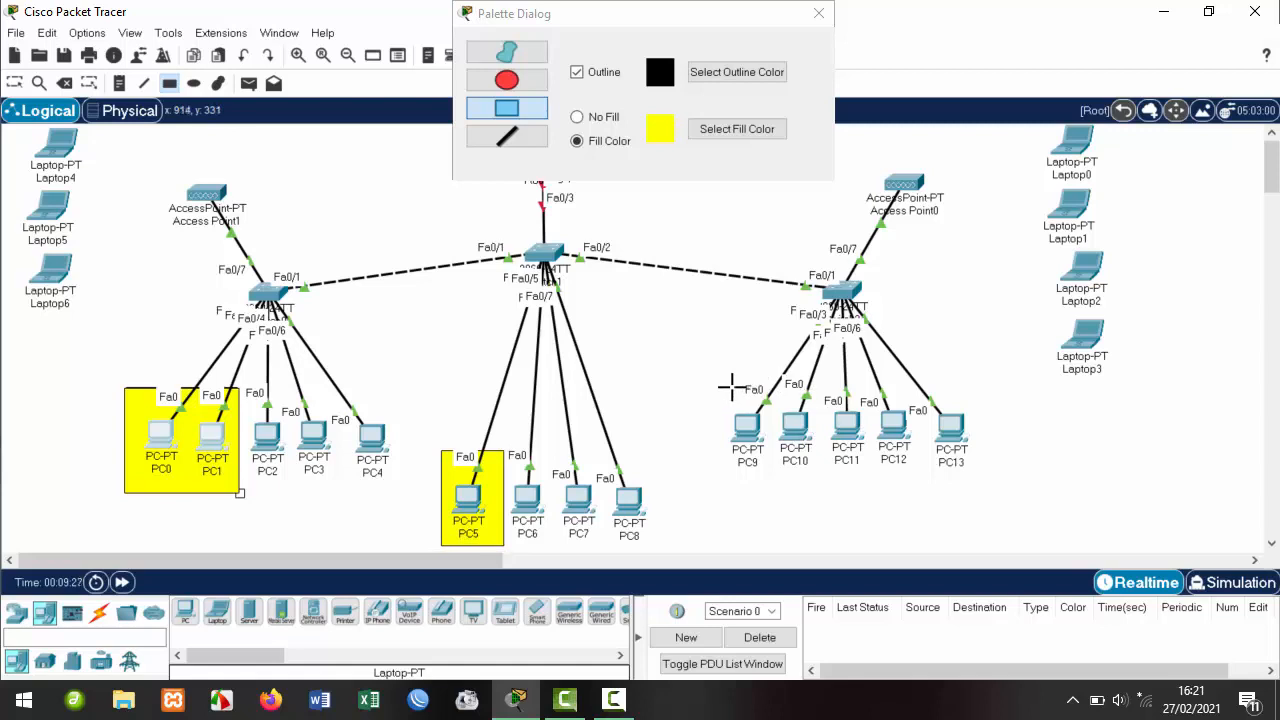
drag(730, 374, 866, 489)
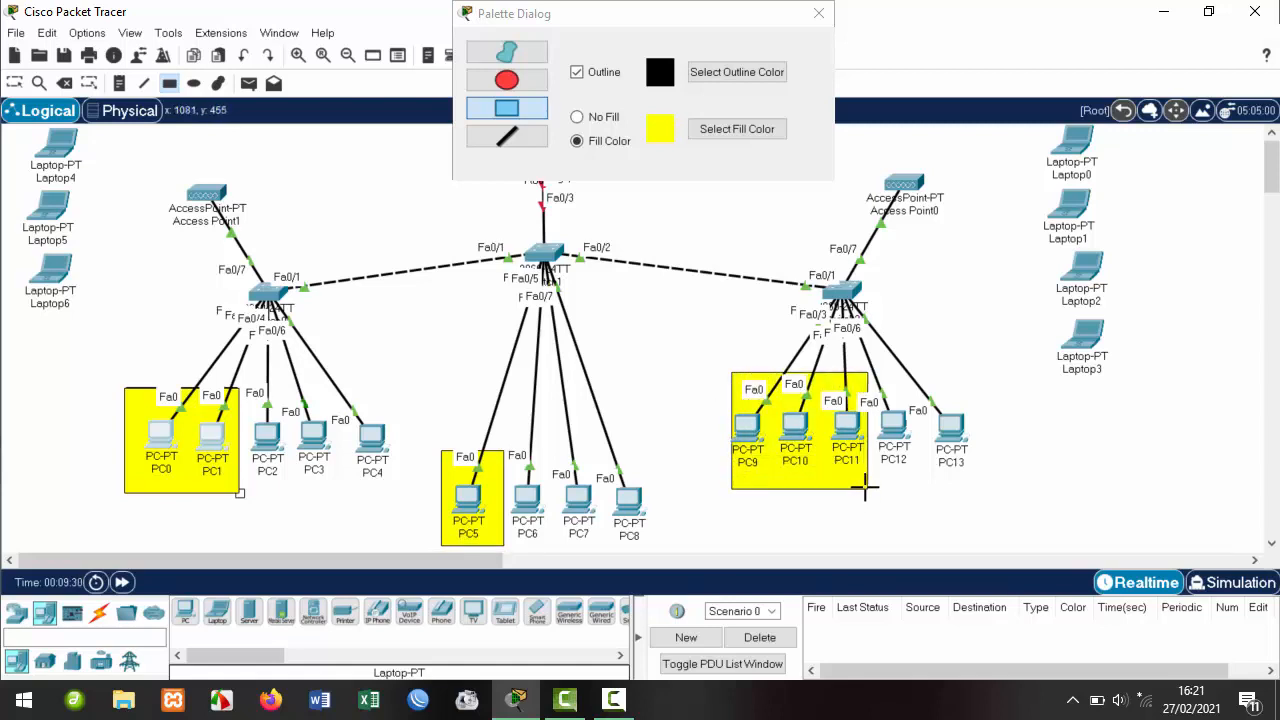
click(700, 138)
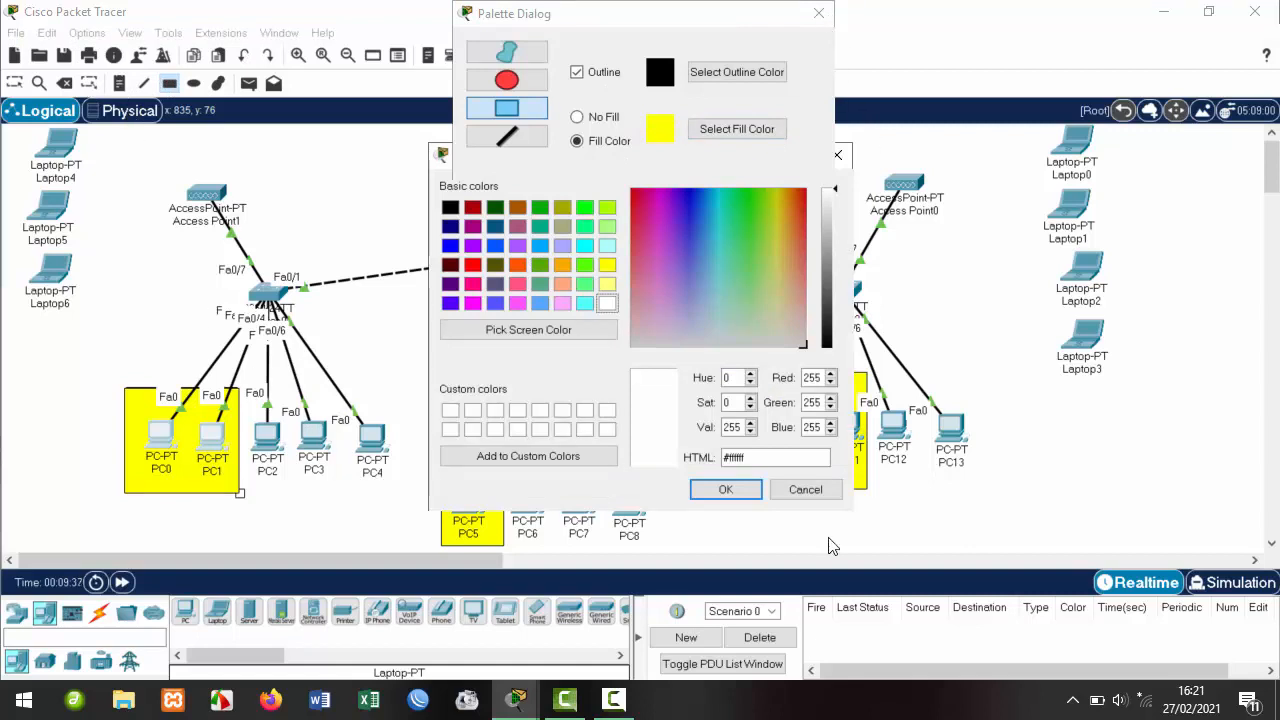
click(726, 489)
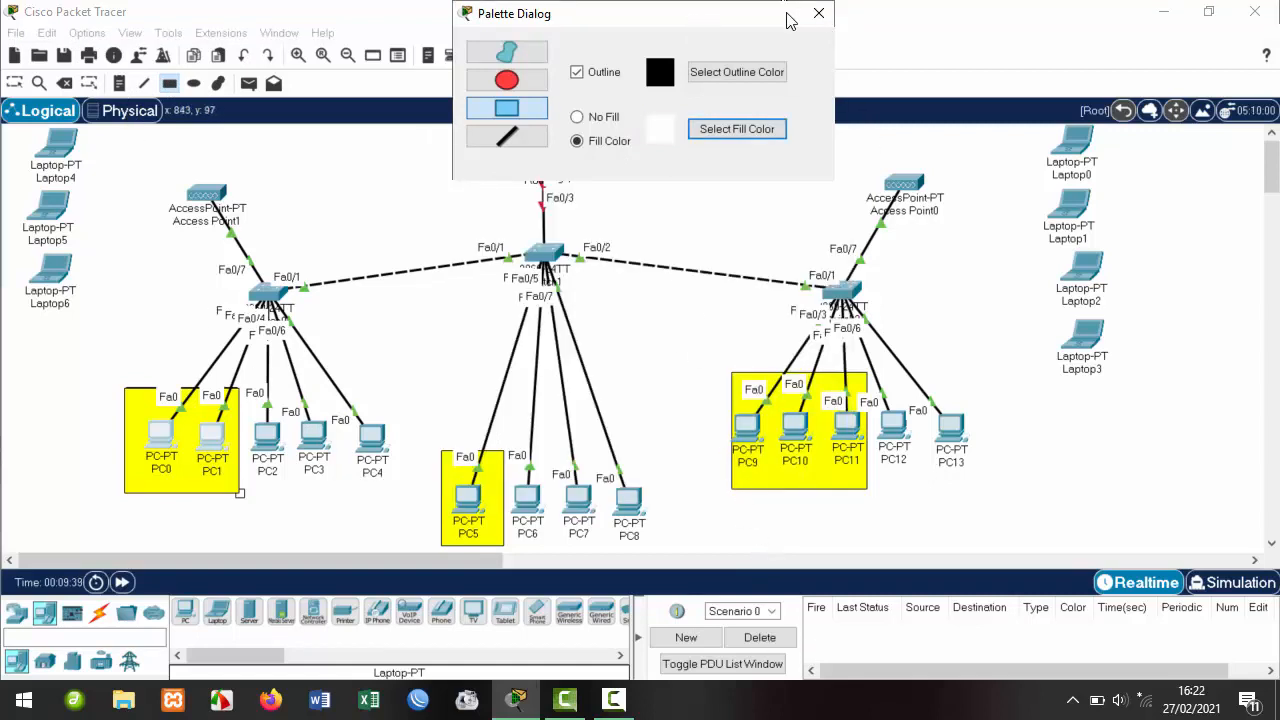
click(819, 13)
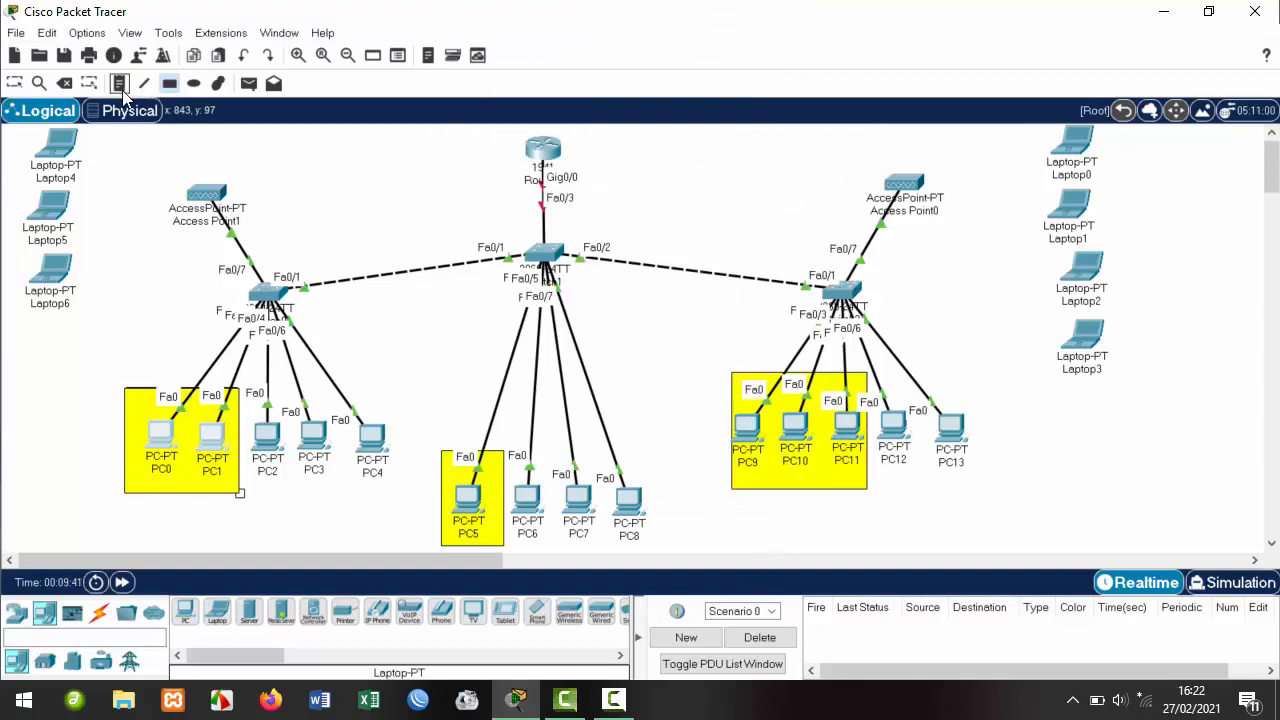
Add a 'Vlan10' note by the PC0/PC1 group and position it.
click(120, 85)
click(126, 399)
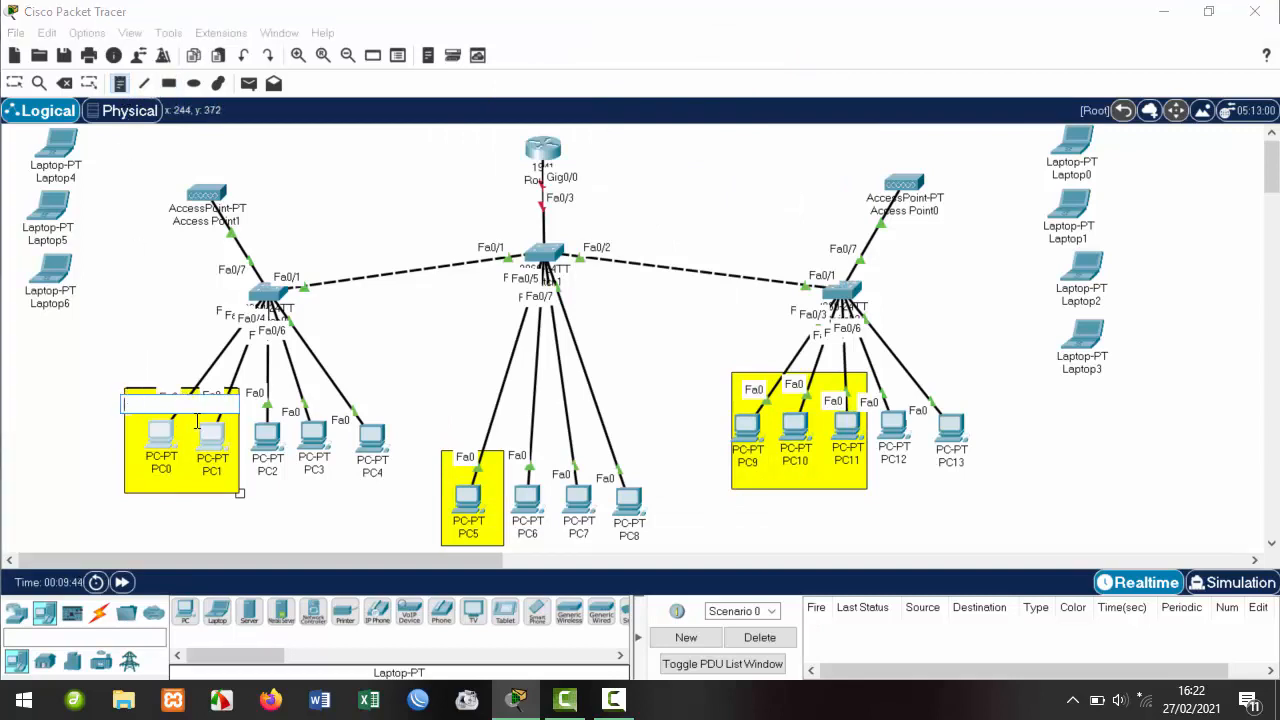
text(V)
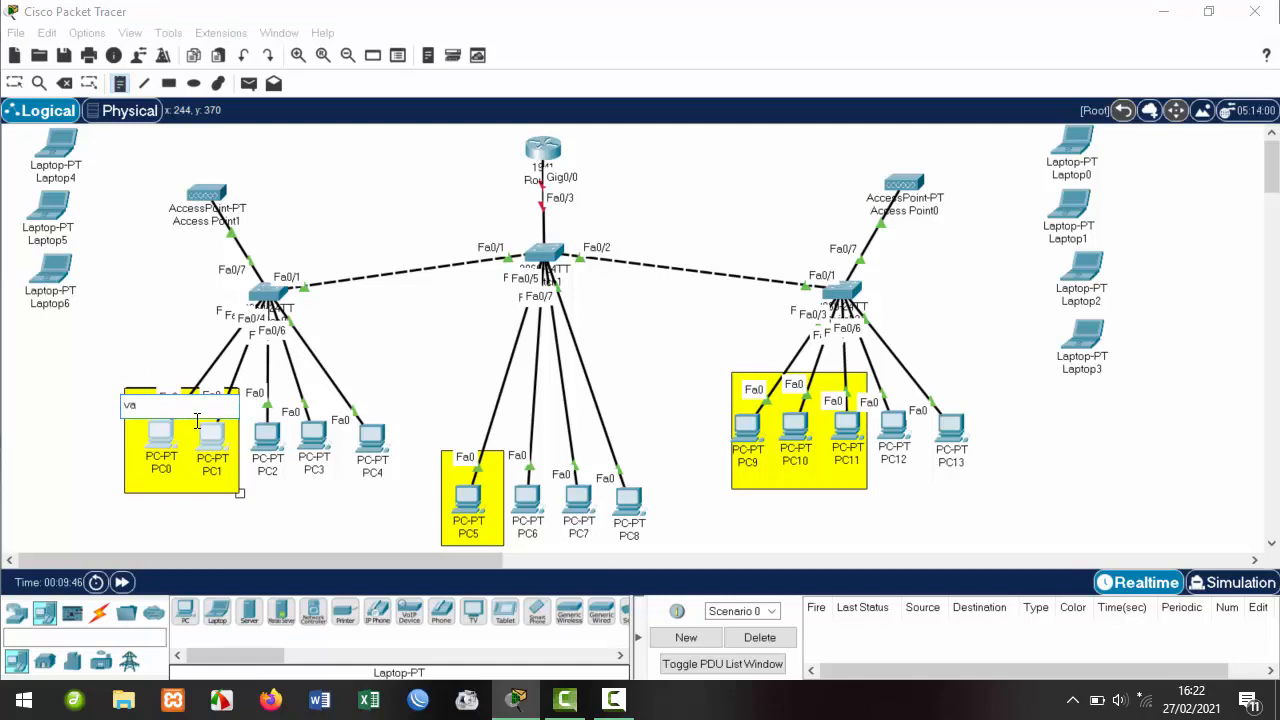
text(lan10)
click(660, 22)
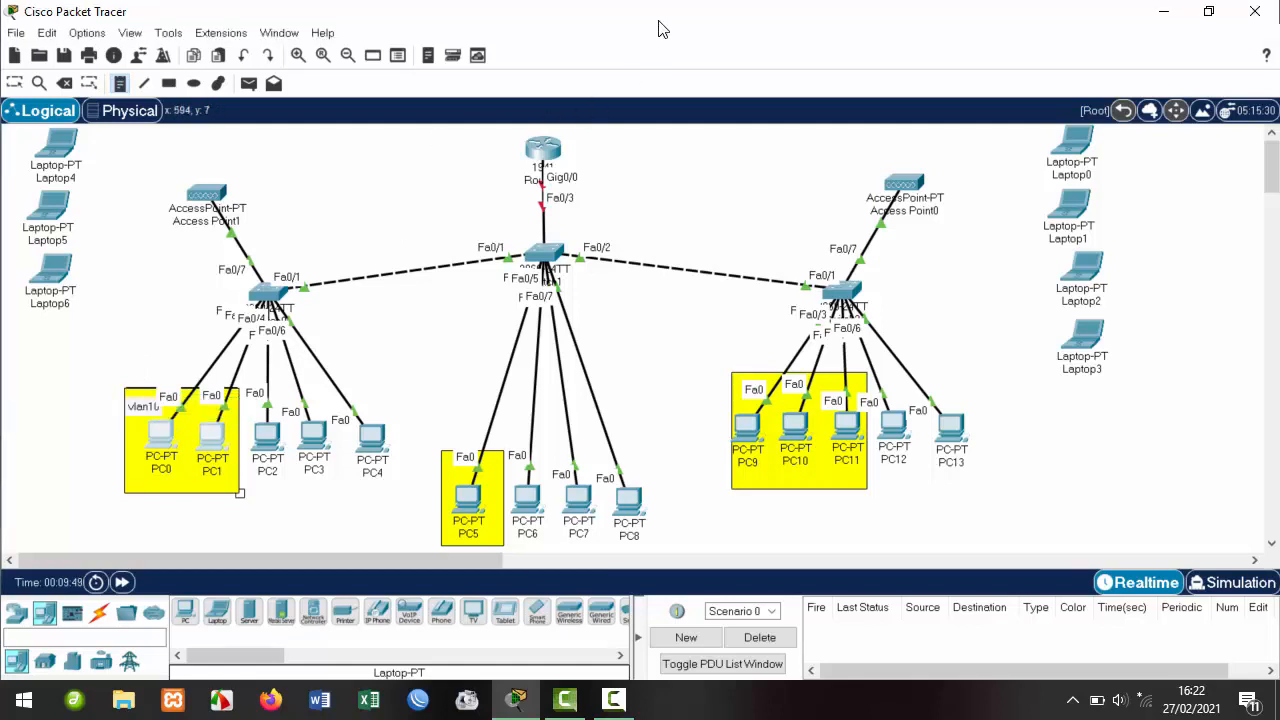
click(16, 84)
drag(141, 416, 135, 395)
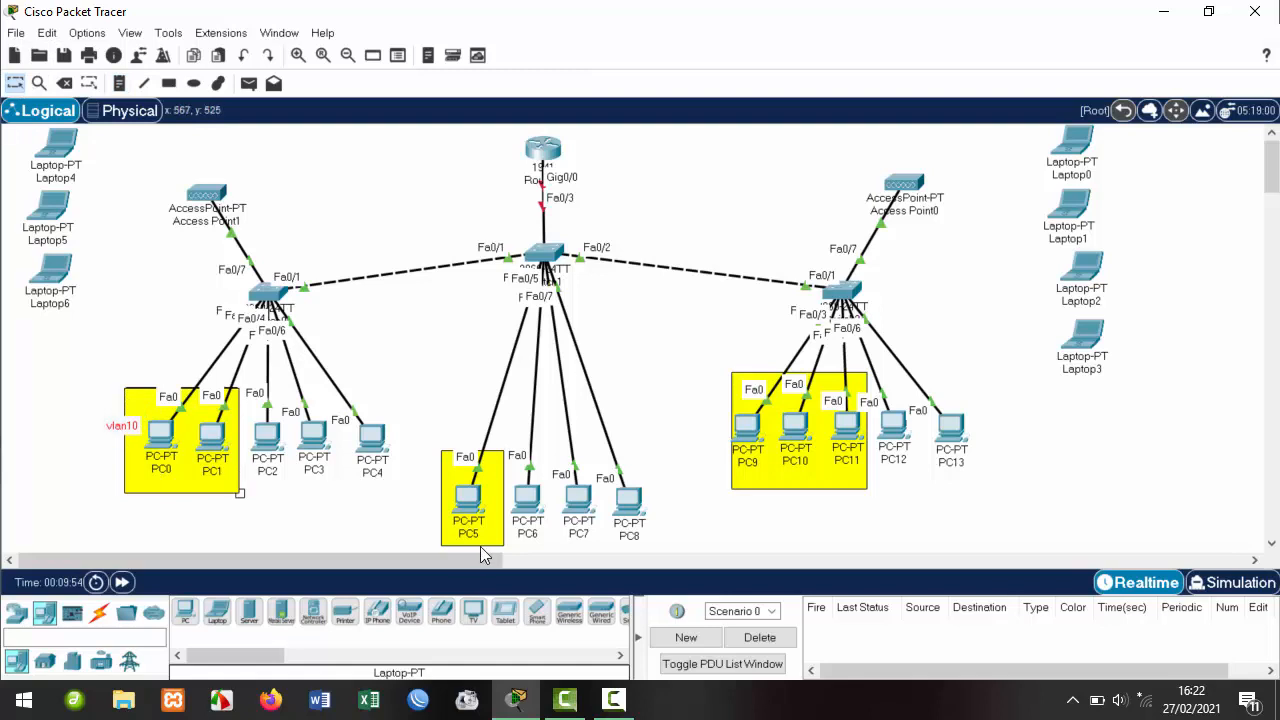
Add vlan10 notes beside PC5 and PC9, then align the PC5 and PC0 labels.
click(117, 86)
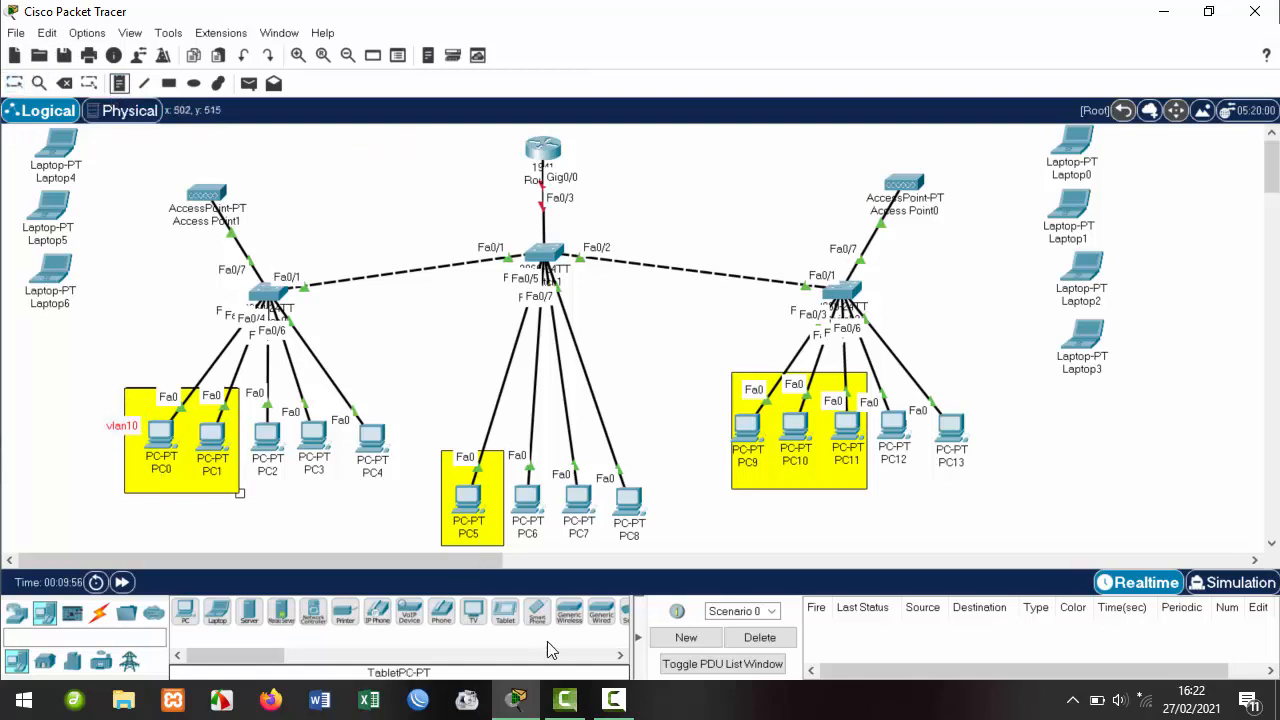
click(409, 497)
text(vlan10)
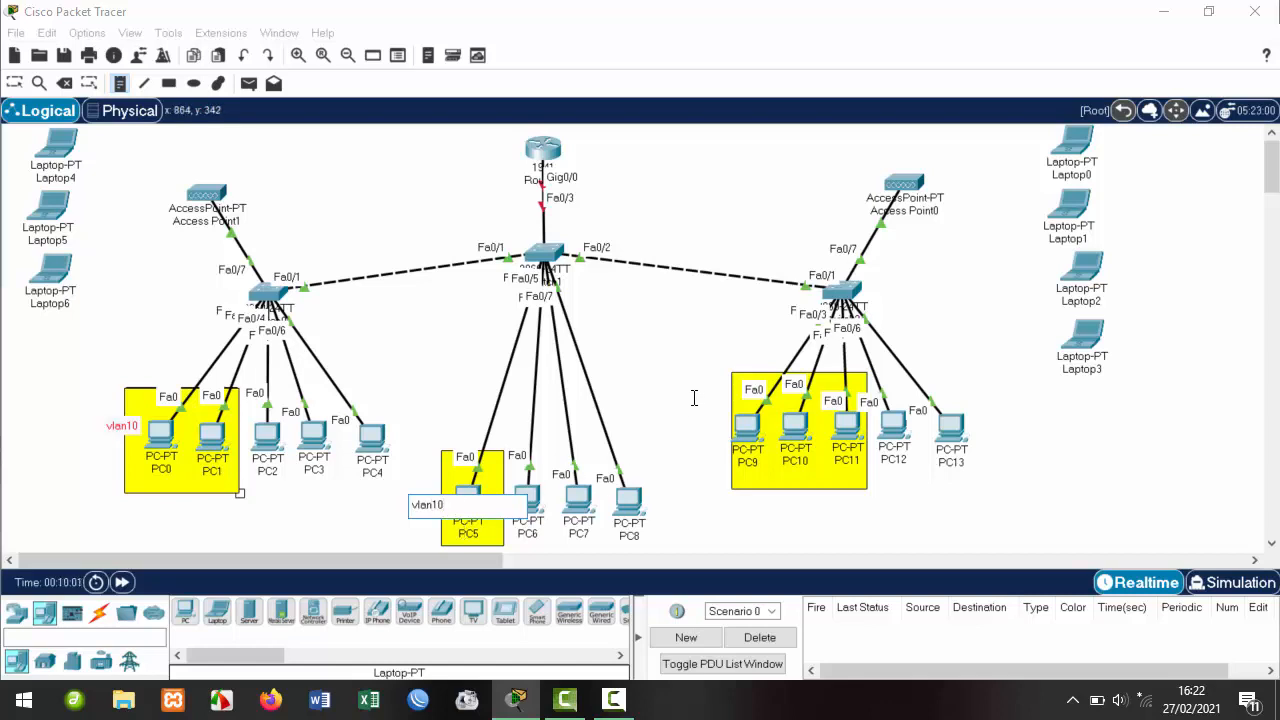
click(691, 398)
text(vl)
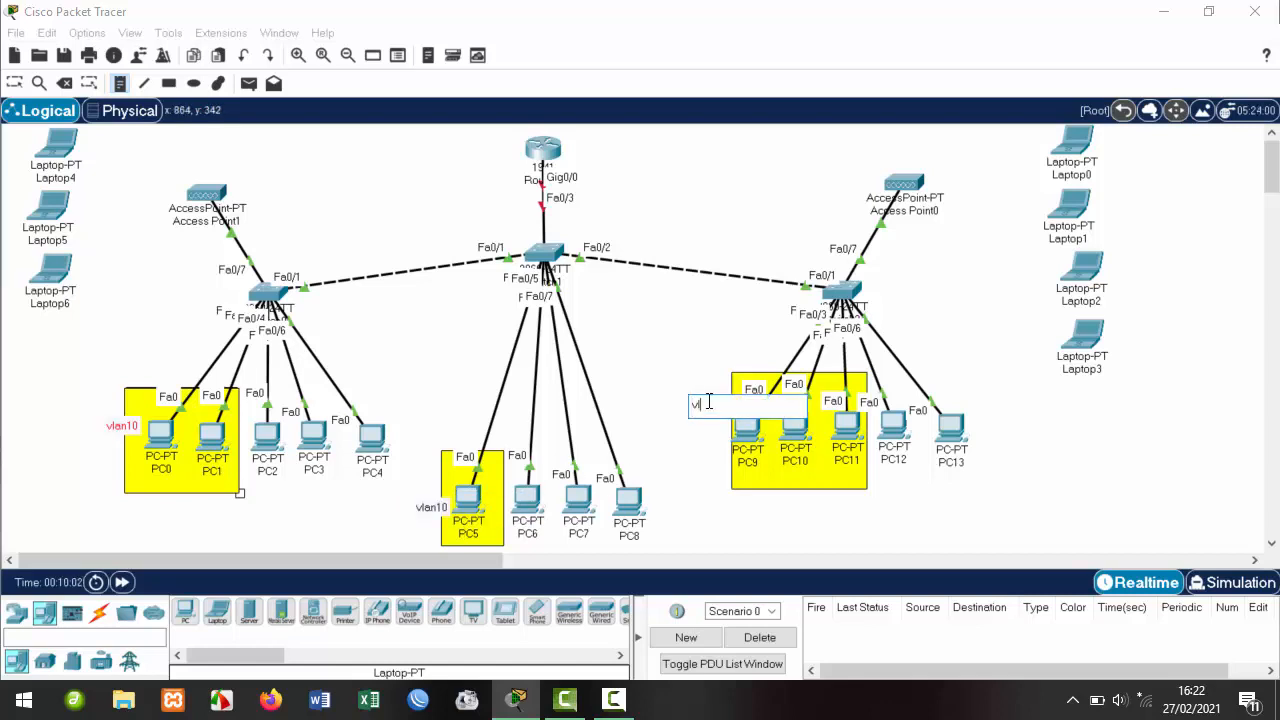
text(an10)
click(15, 83)
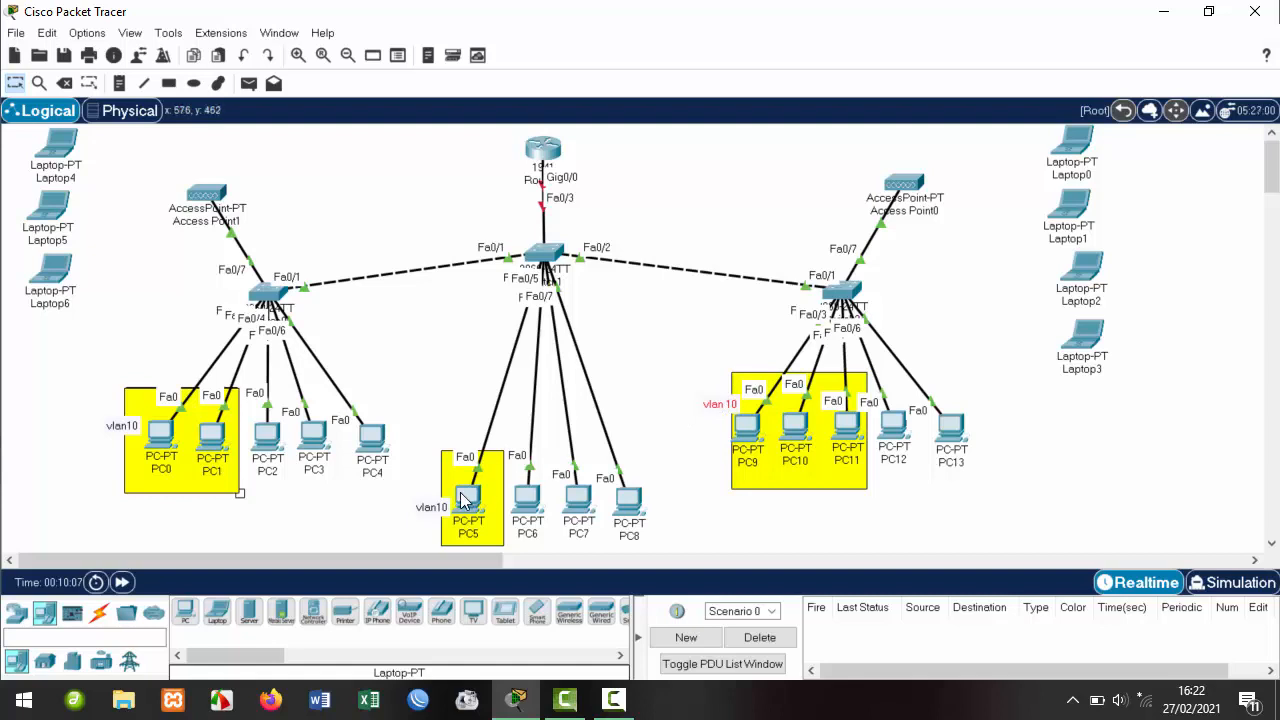
drag(437, 510, 441, 476)
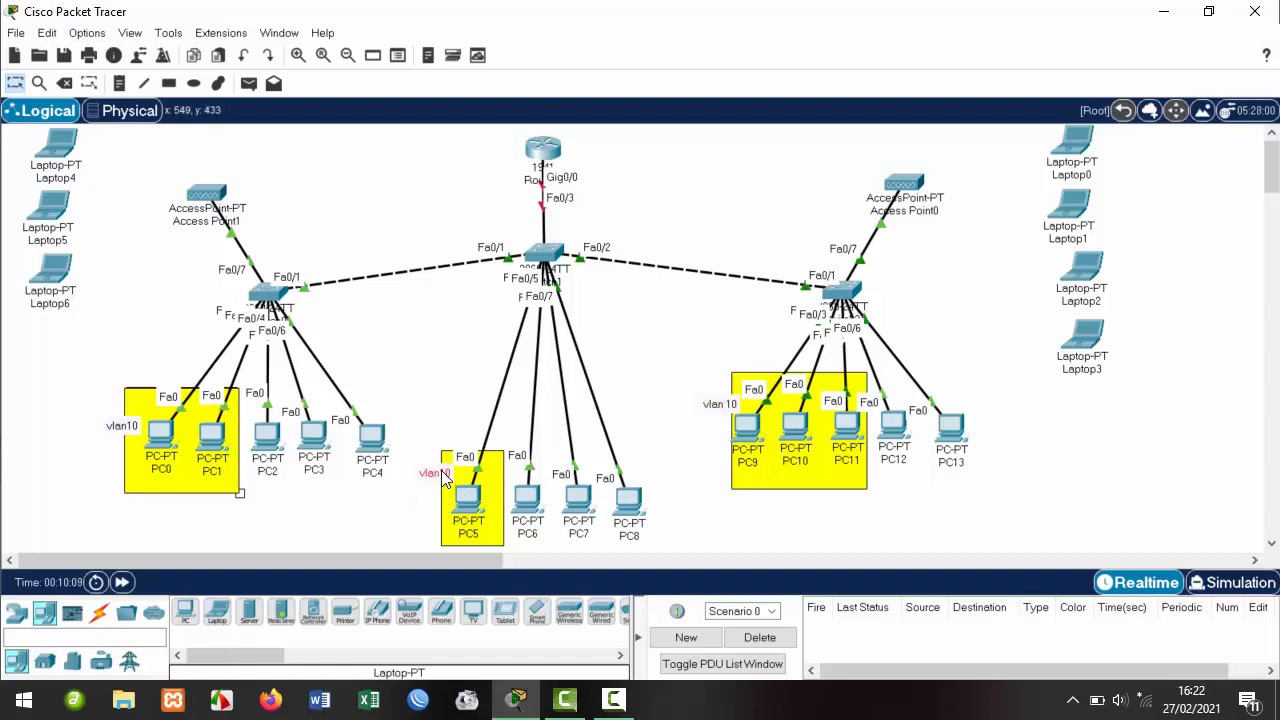
drag(130, 427, 131, 404)
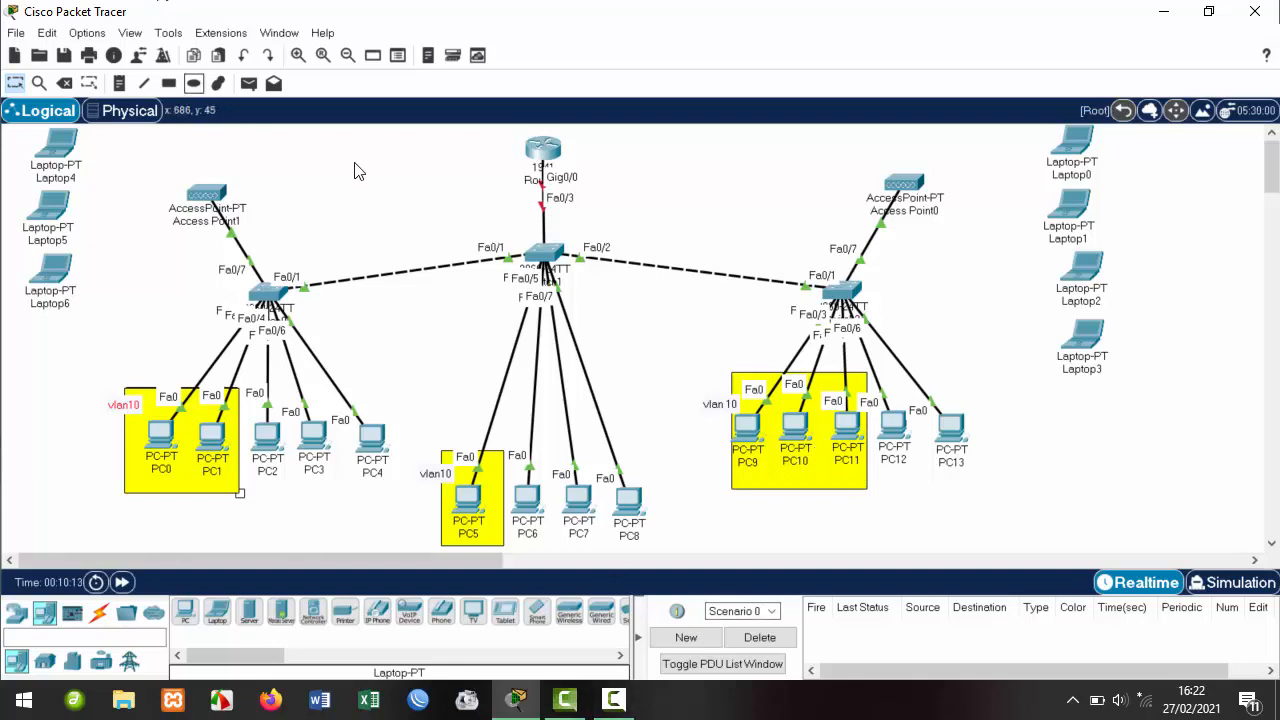
Using a light cyan (#aaffff) fill, draw boxes around PC2/PC3, PC6/PC7 and PC12.
click(168, 84)
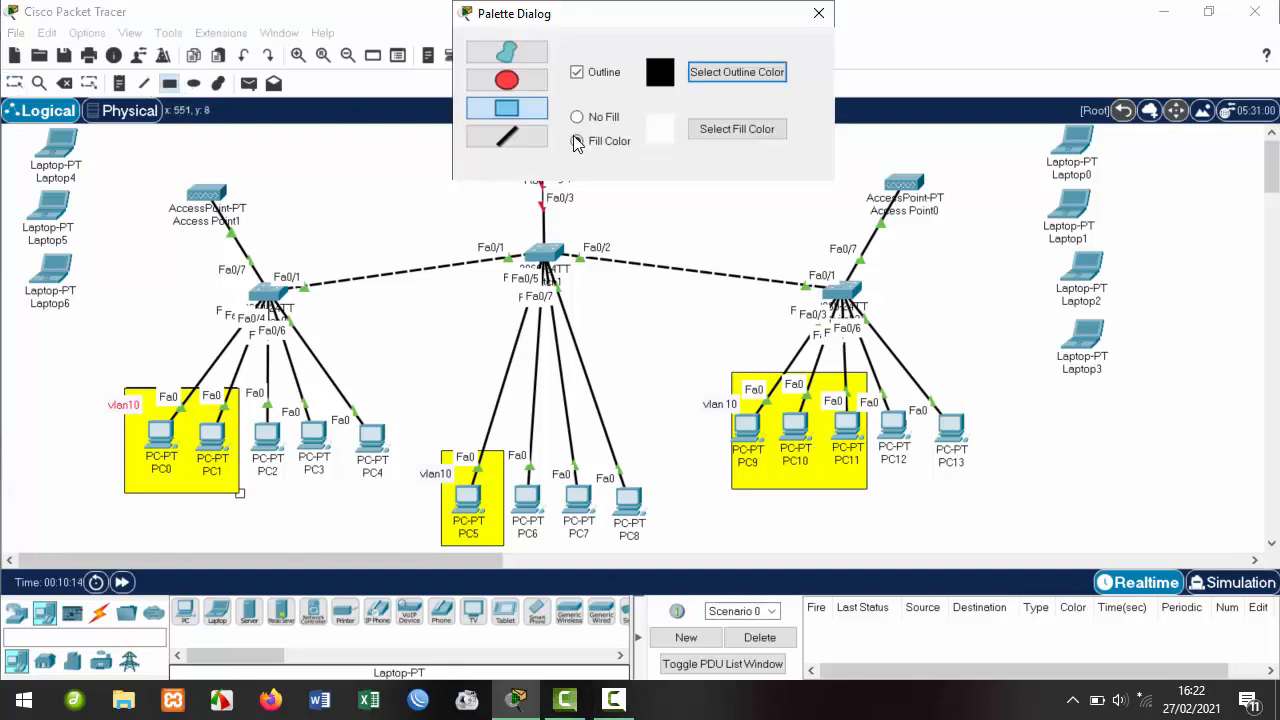
click(722, 134)
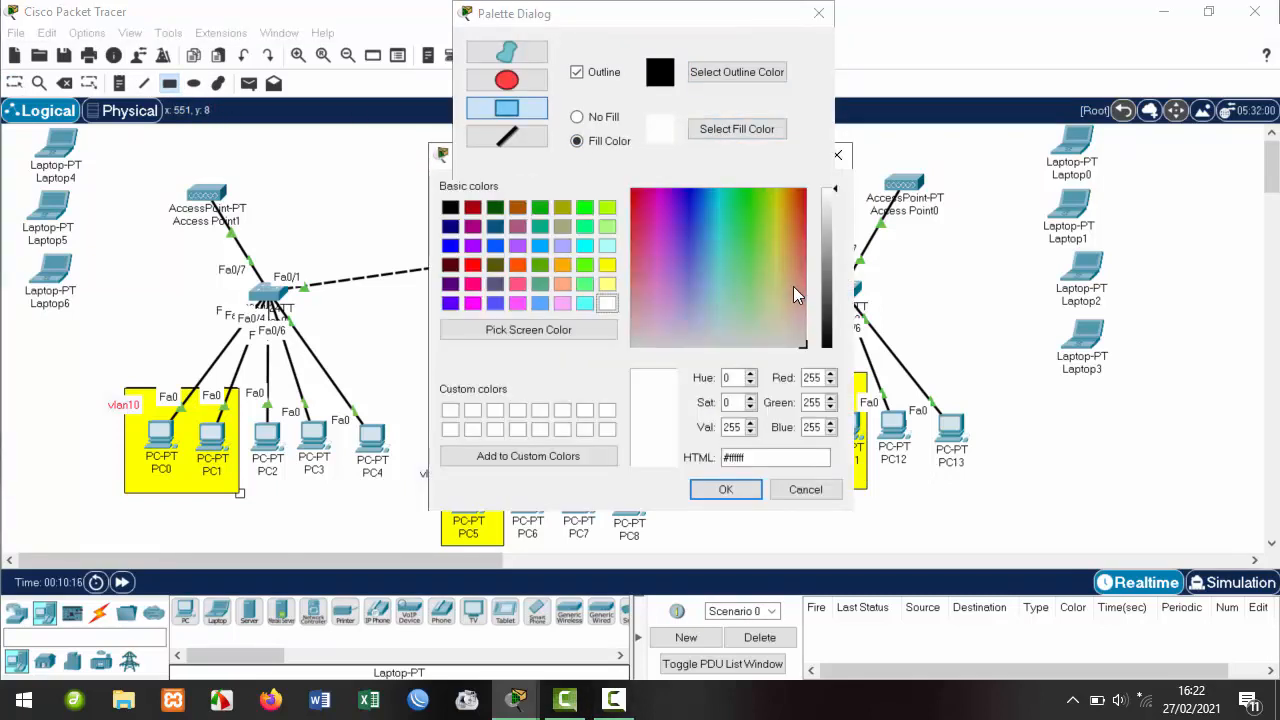
click(607, 245)
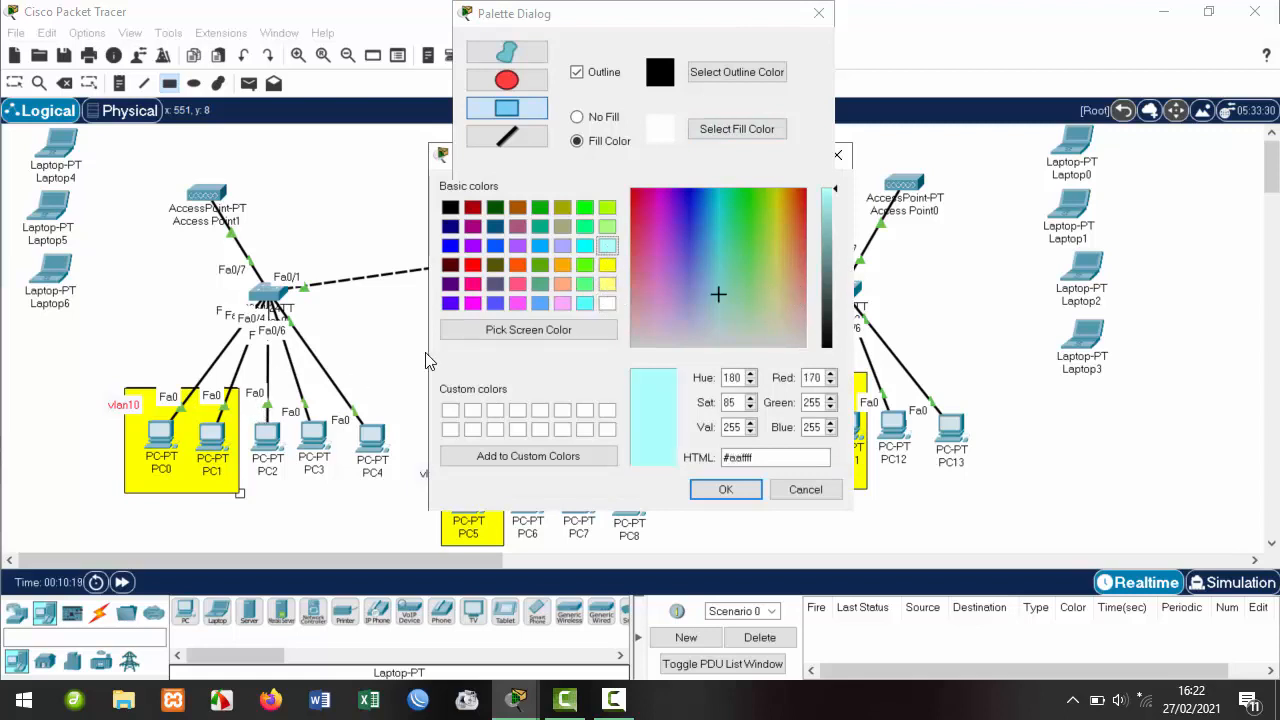
click(726, 489)
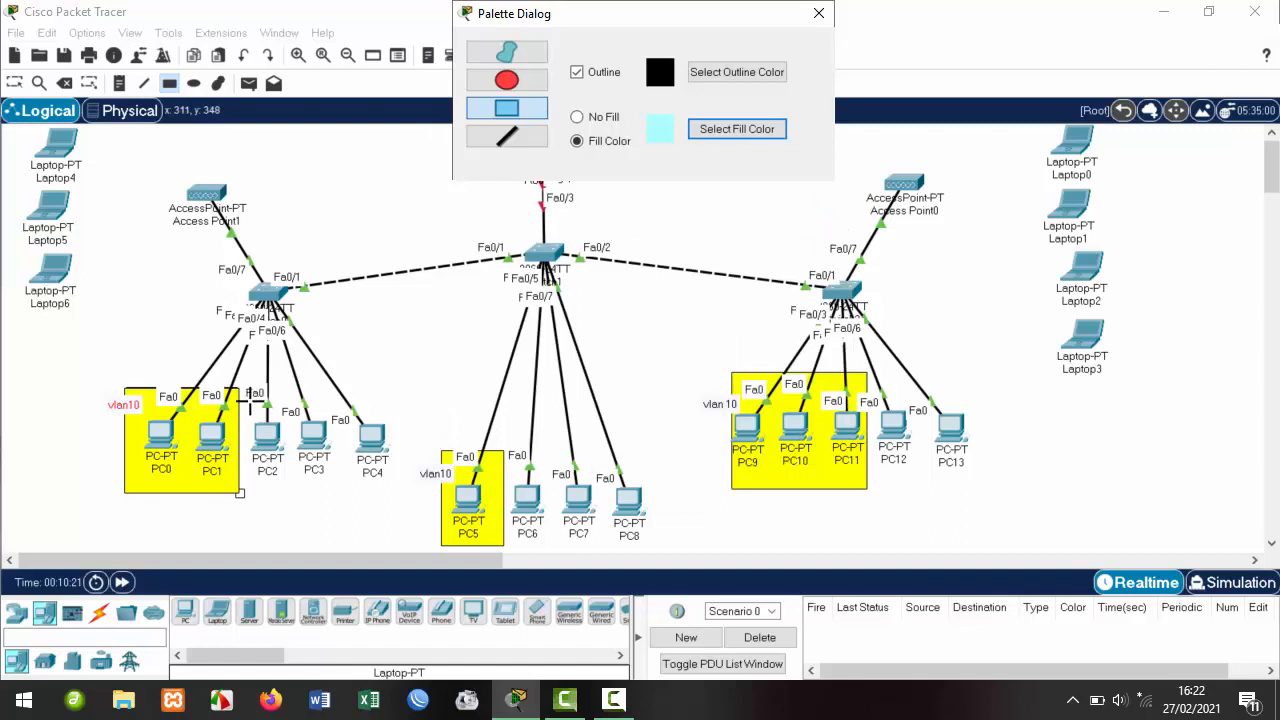
mouse_move(250, 399)
mouse_down()
mouse_move(302, 470)
mouse_move(345, 490)
mouse_up()
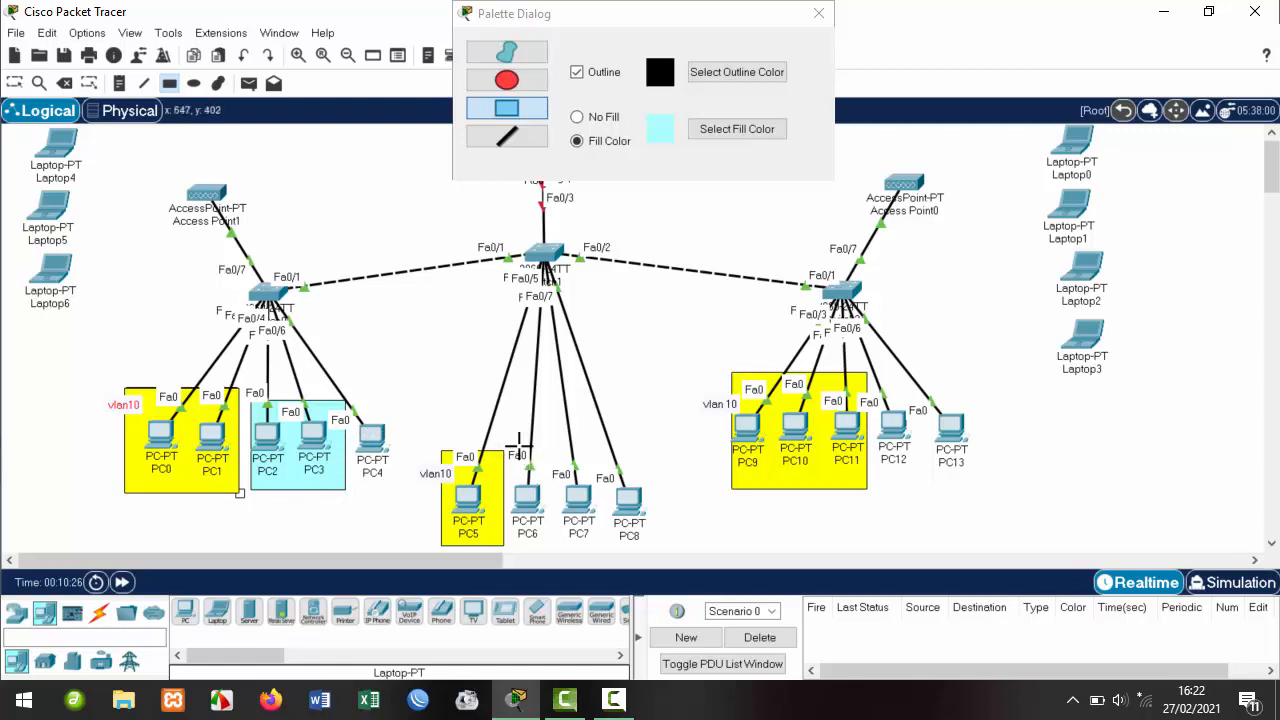
mouse_move(511, 440)
mouse_down()
mouse_move(568, 548)
mouse_move(602, 548)
mouse_up()
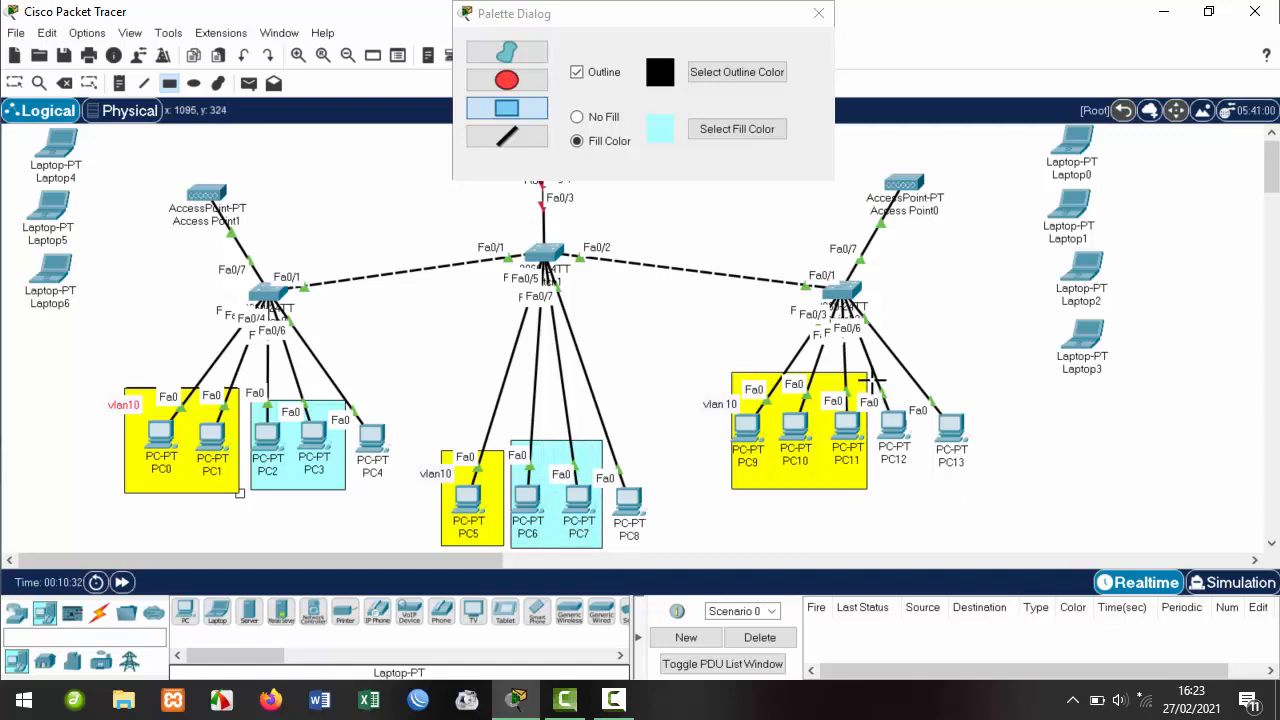
drag(873, 381, 912, 486)
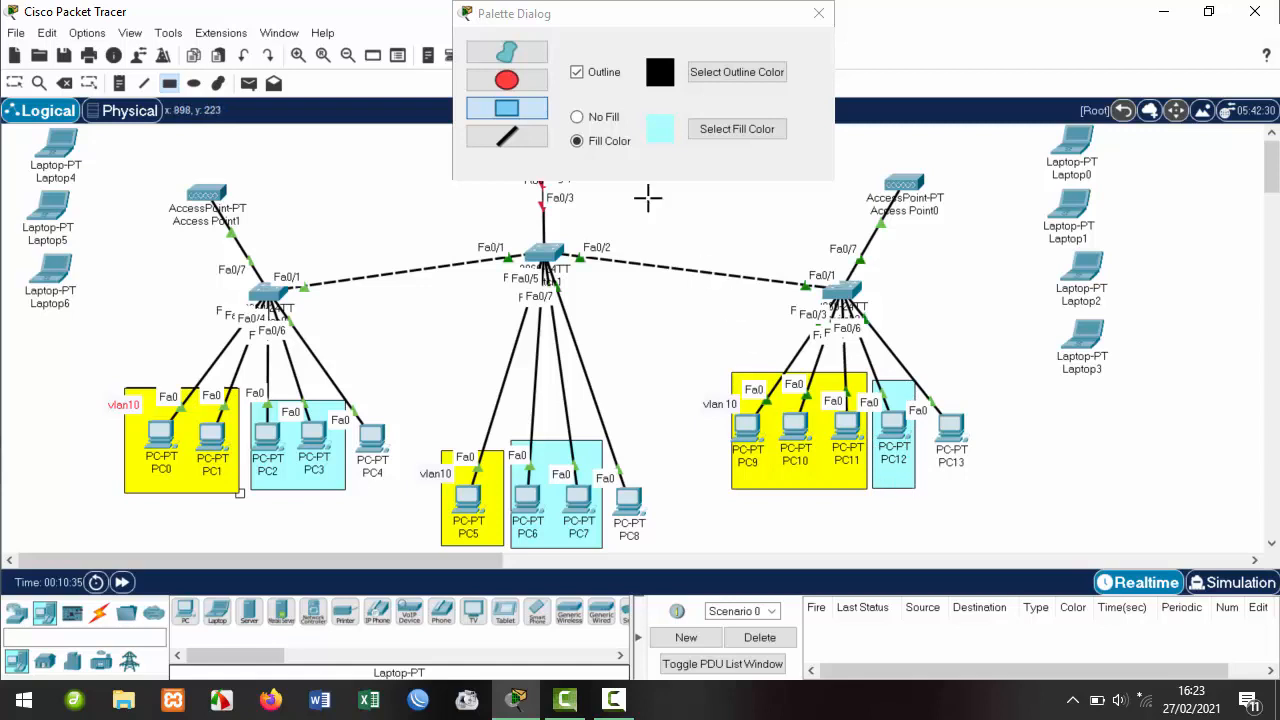
click(817, 22)
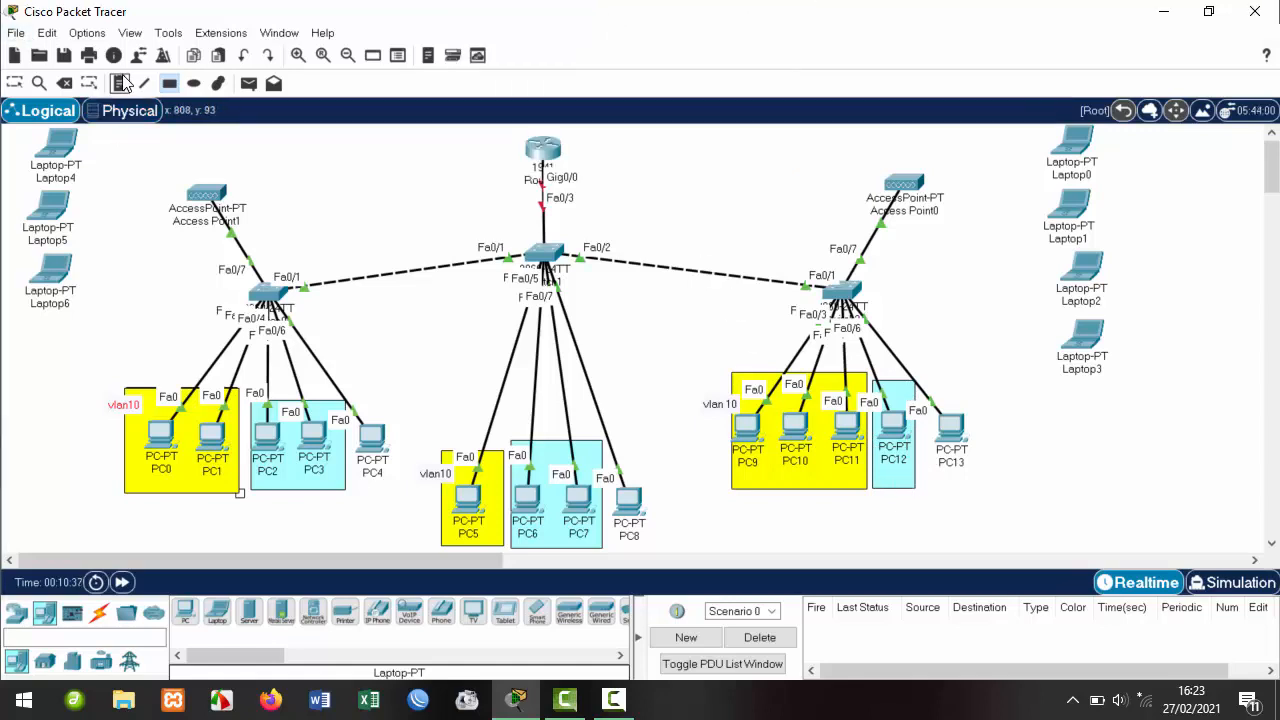
Add 'vlan20' notes under the PC2/PC3, PC6/PC7 and PC12 boxes.
click(281, 487)
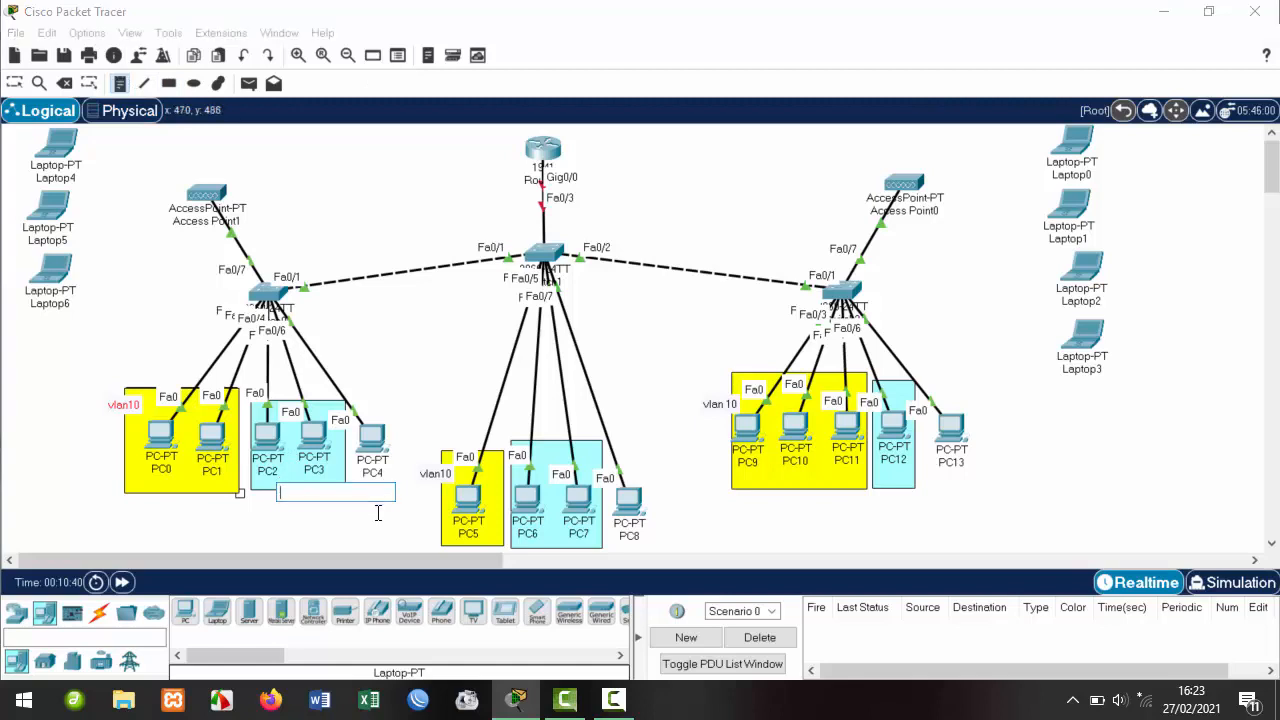
text(vlan20)
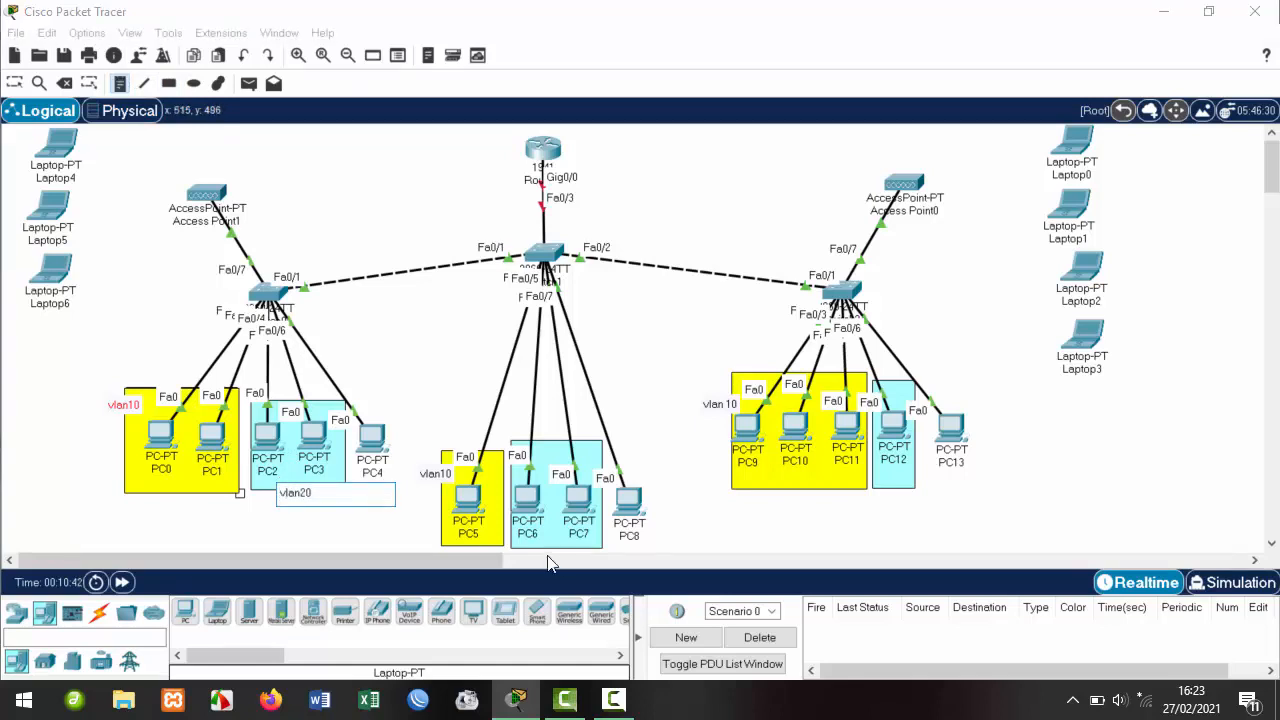
click(552, 547)
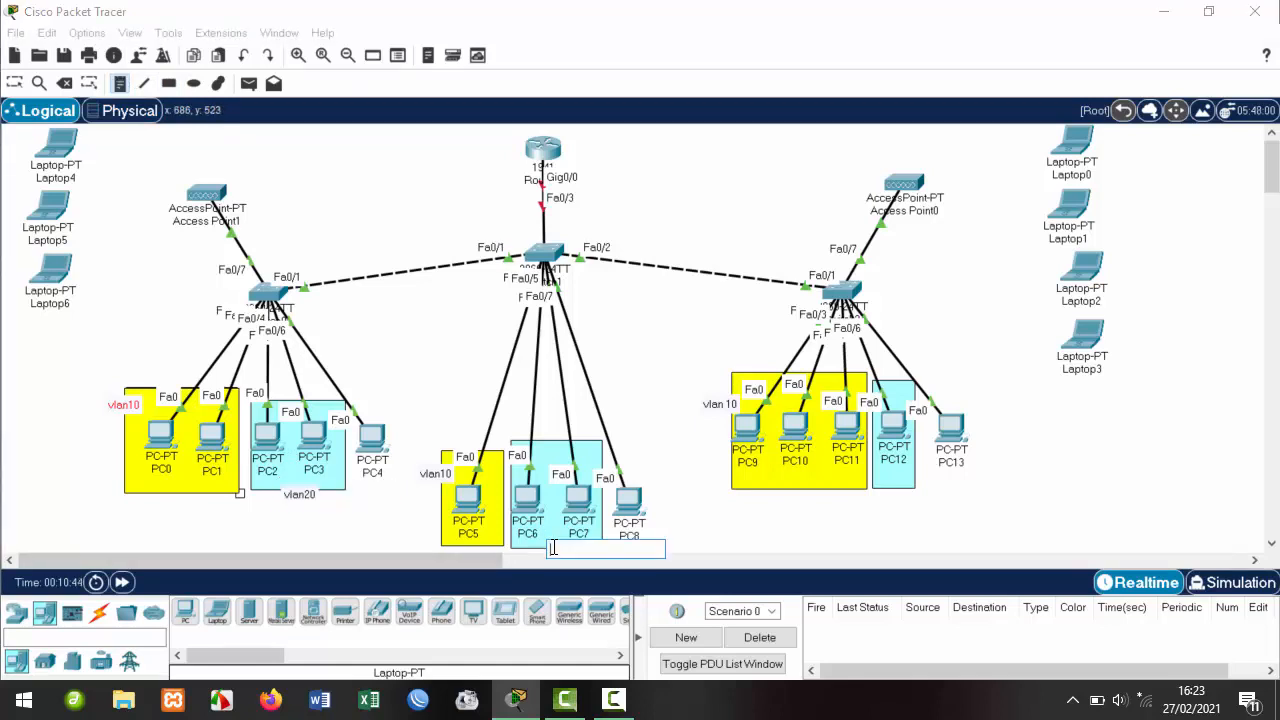
text(vlan 20)
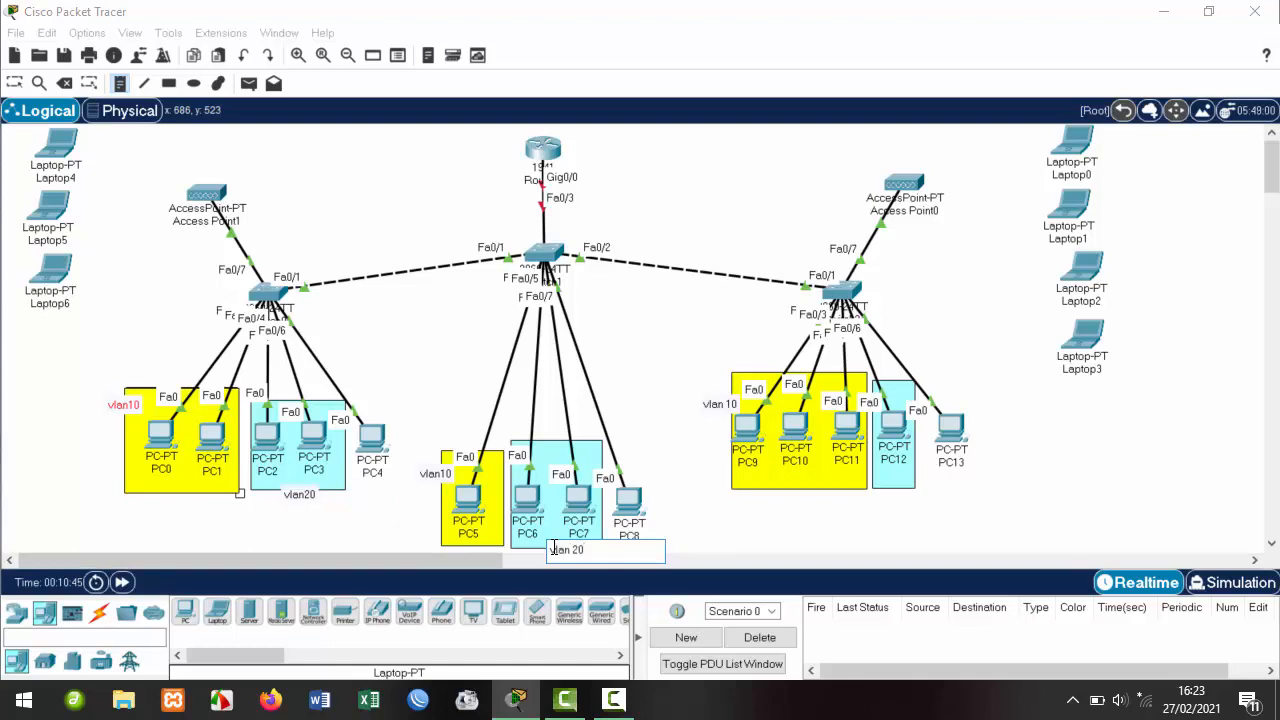
click(887, 488)
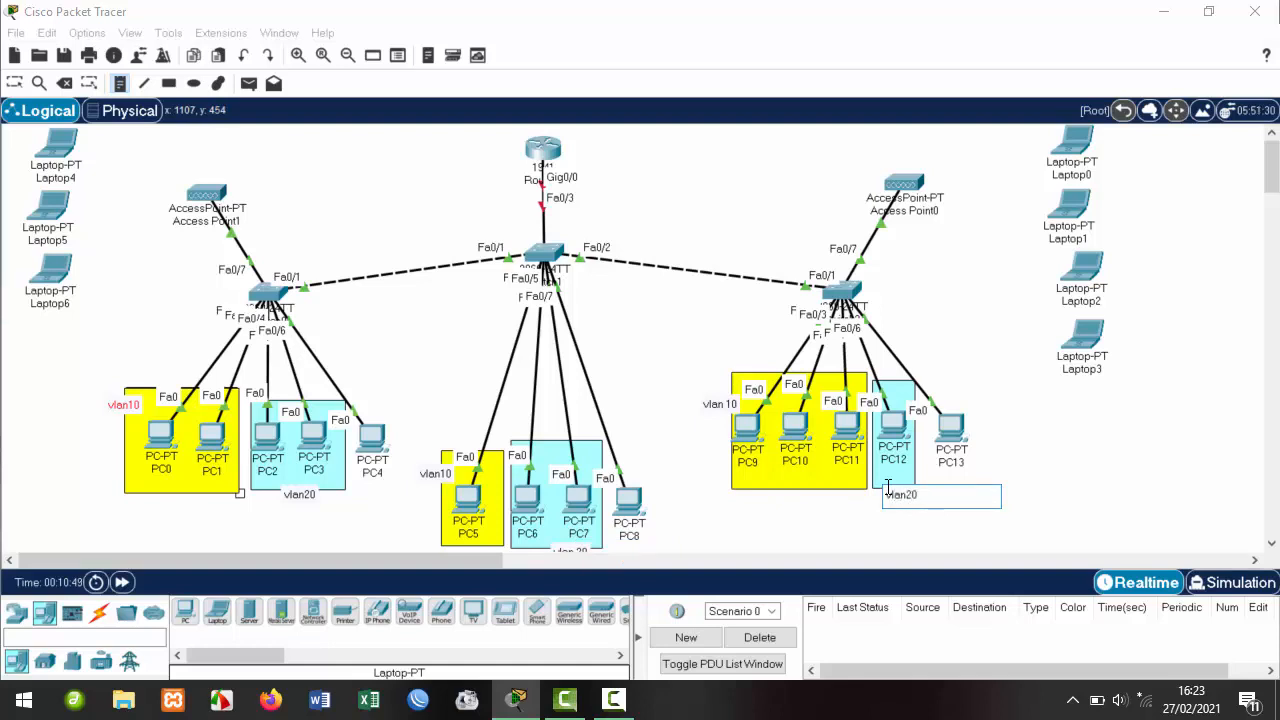
click(14, 83)
drag(904, 497, 894, 488)
Move every vlan10 label below its yellow box and shift the PC5–PC8 group slightly up.
drag(725, 410, 794, 497)
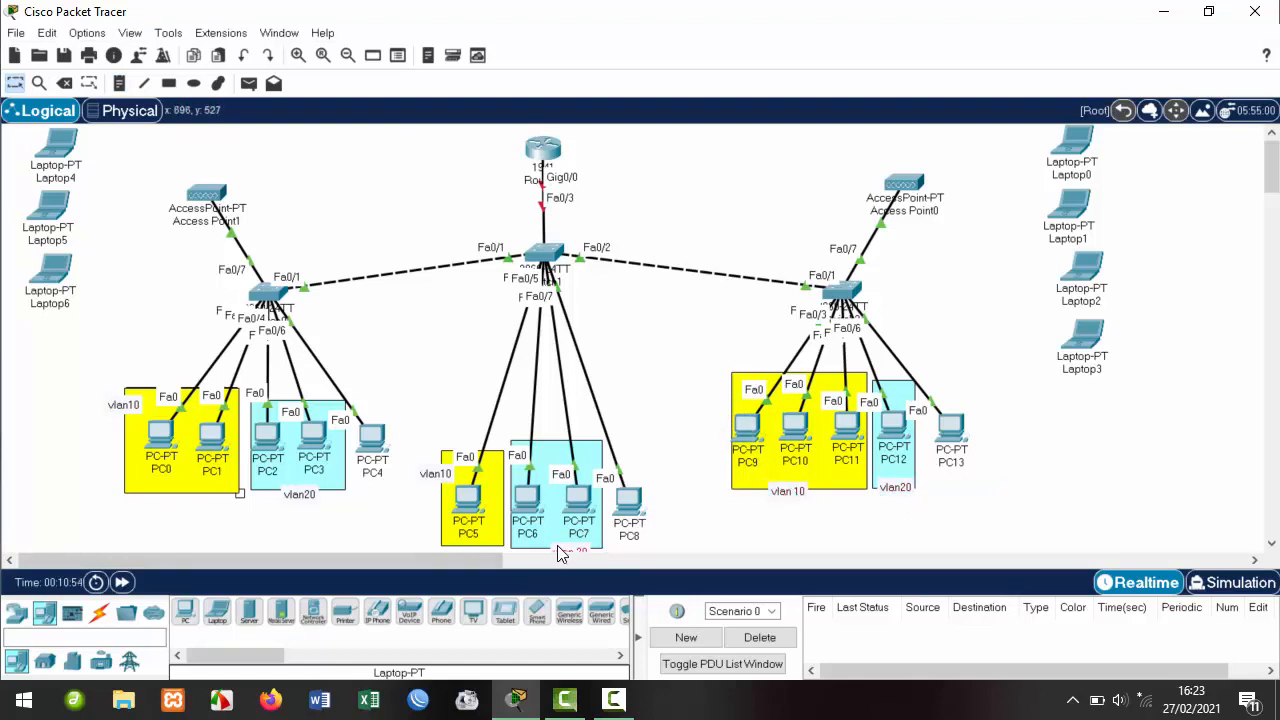
drag(418, 412, 672, 584)
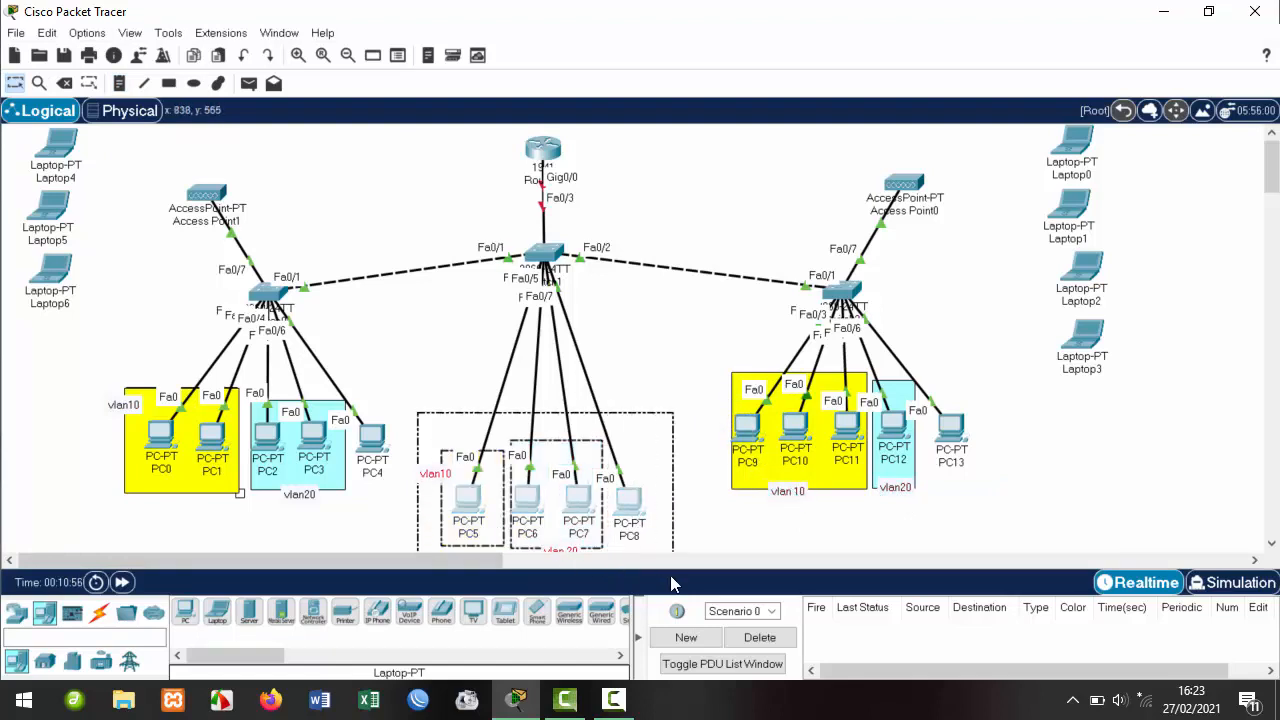
drag(634, 476, 634, 439)
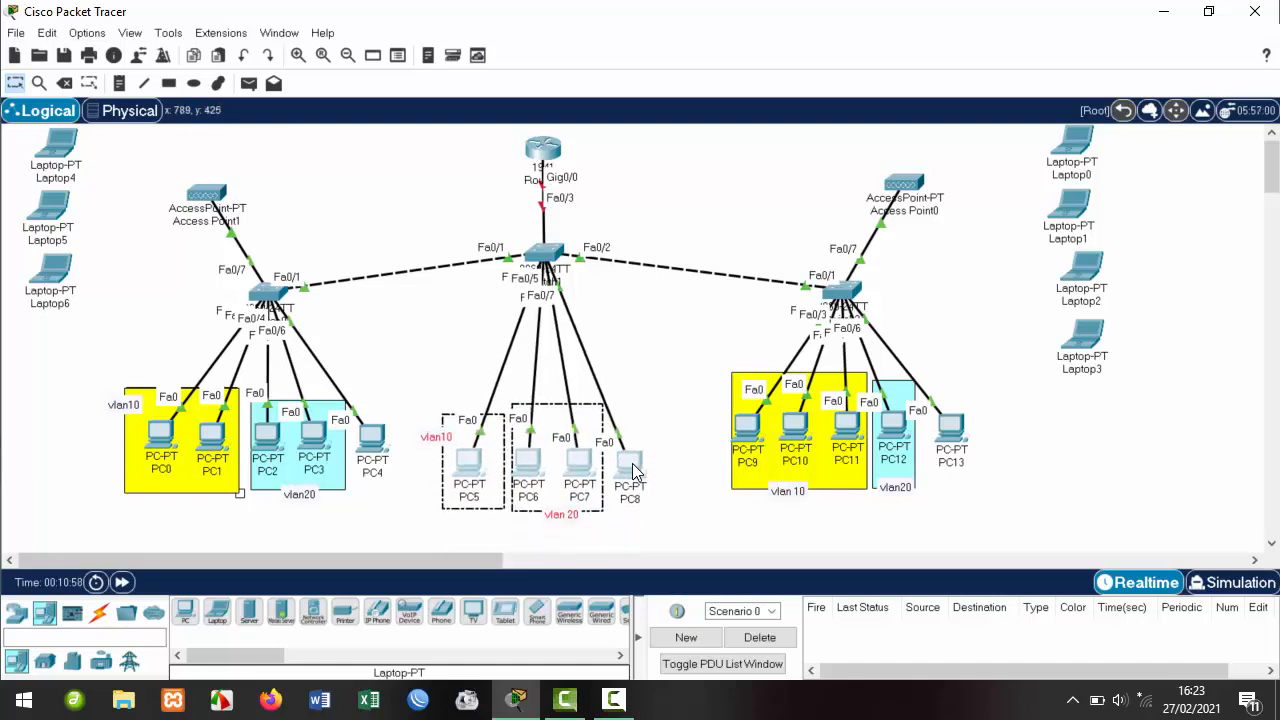
click(670, 543)
drag(440, 439, 474, 521)
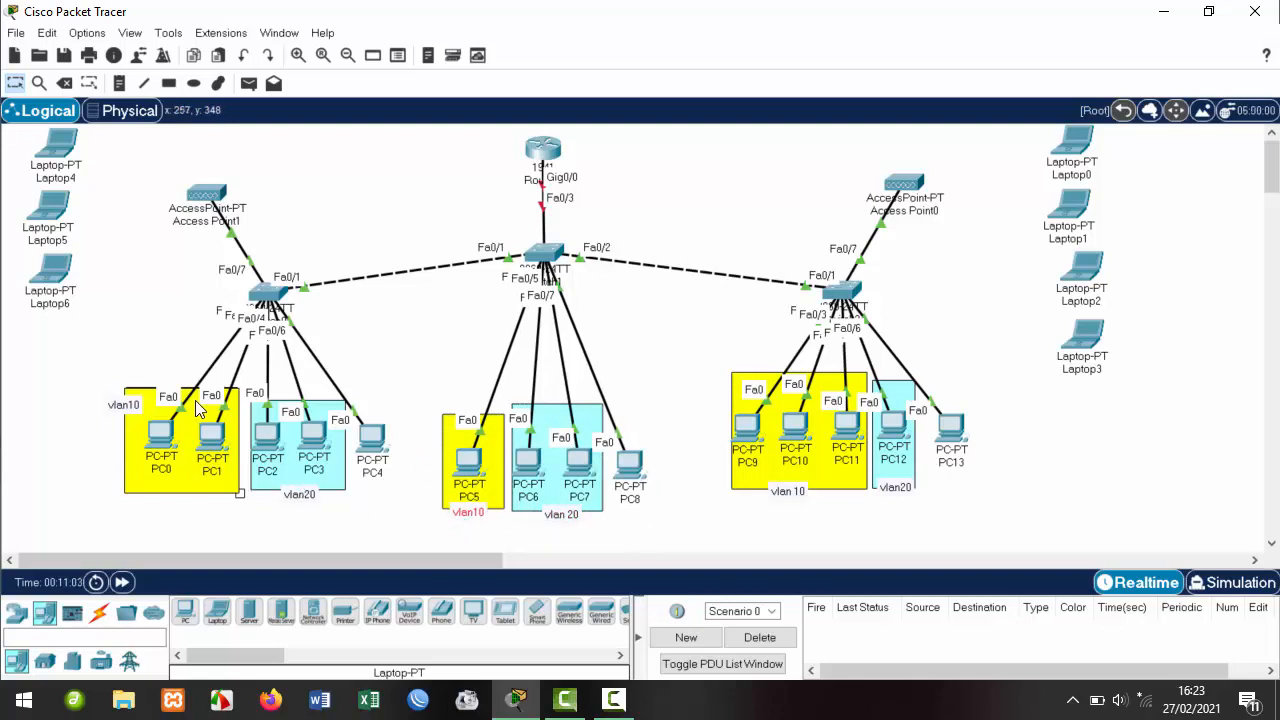
drag(115, 405, 165, 493)
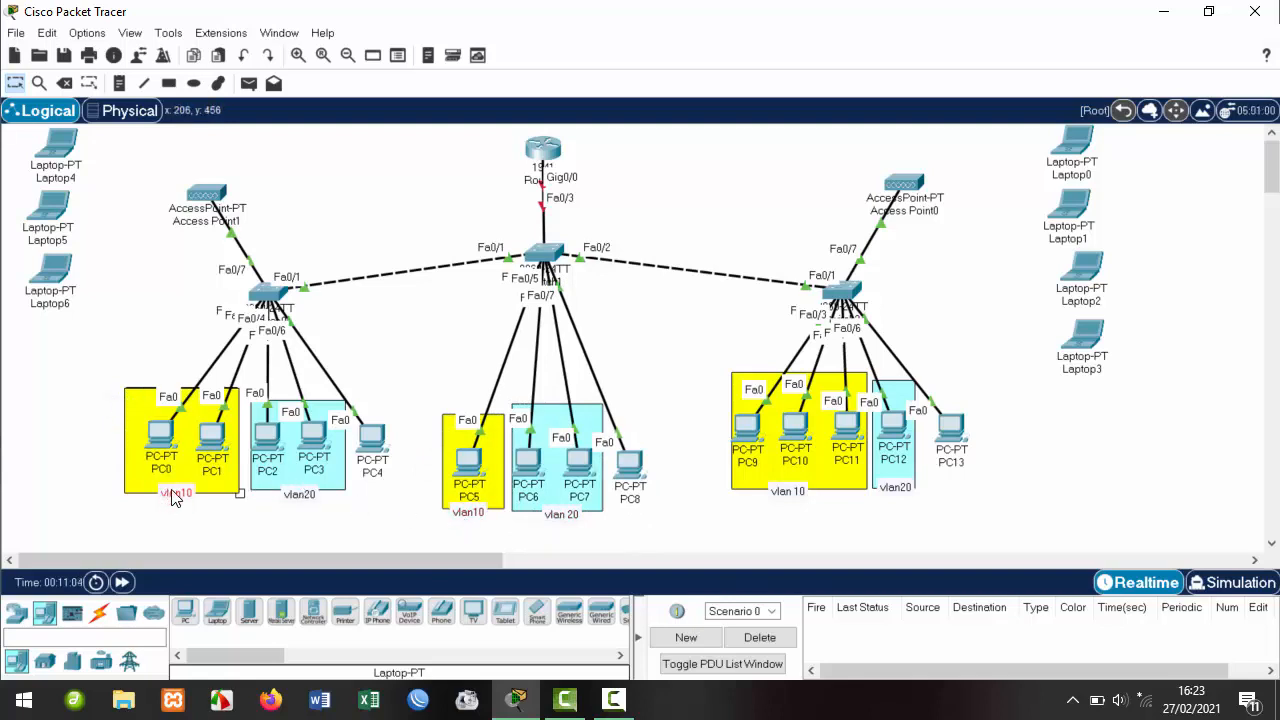
click(369, 538)
Using a yellow-green fill, draw filled boxes around PC4, PC8 and PC13.
click(218, 85)
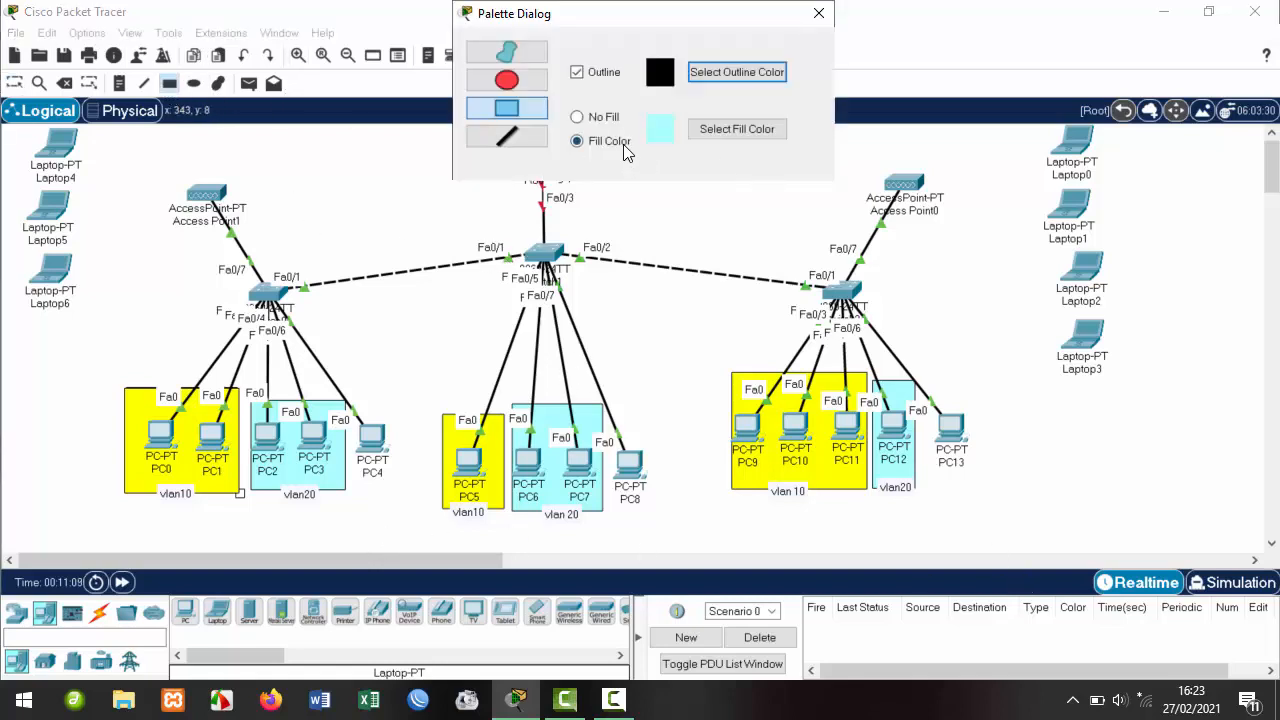
click(743, 128)
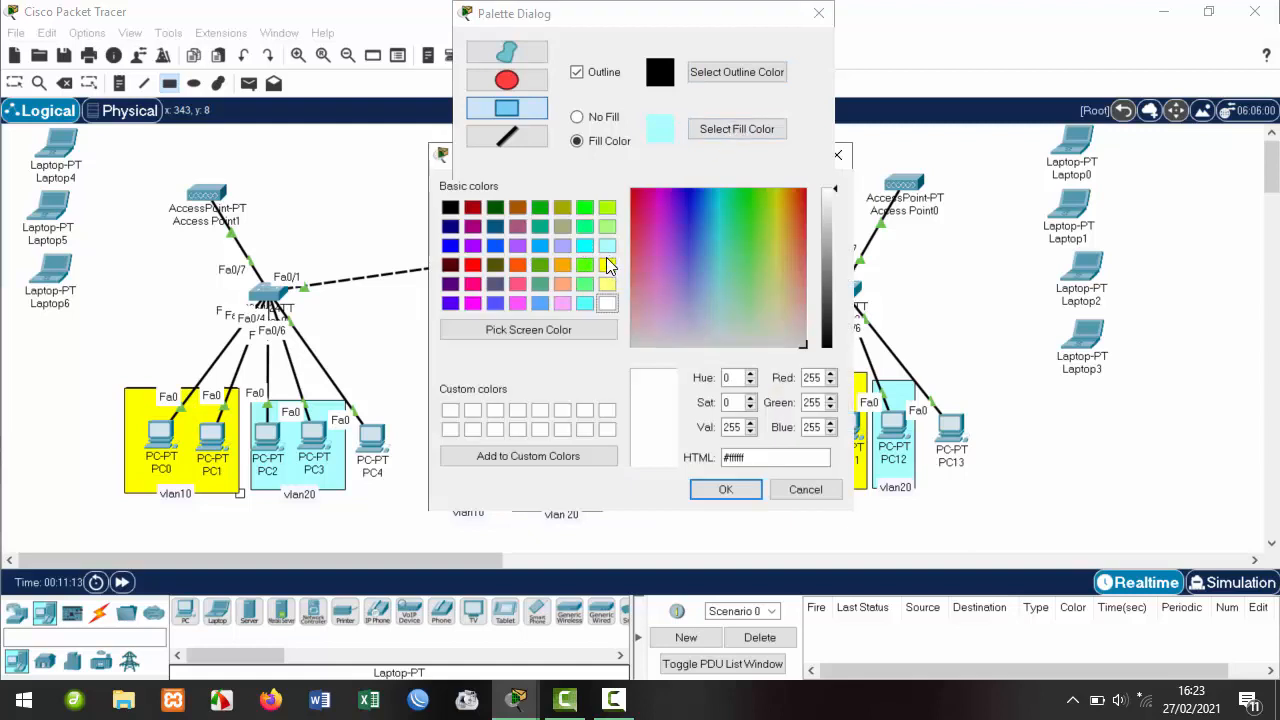
click(562, 264)
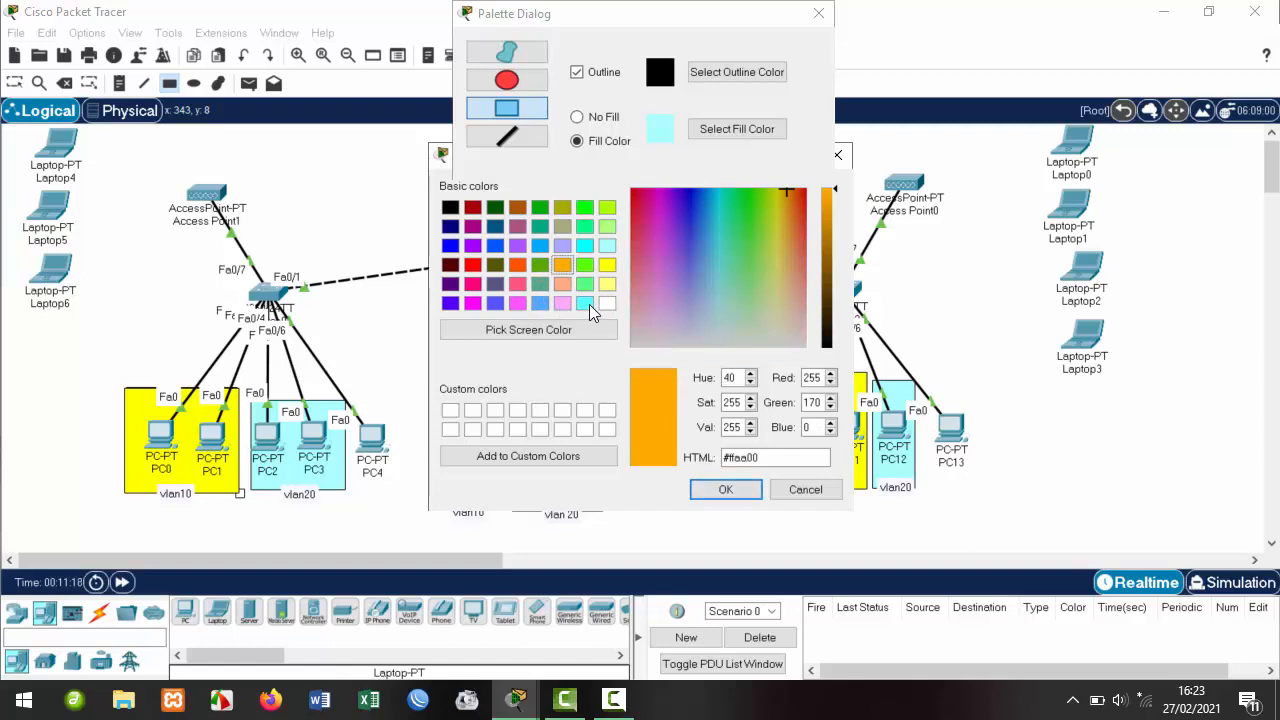
click(607, 207)
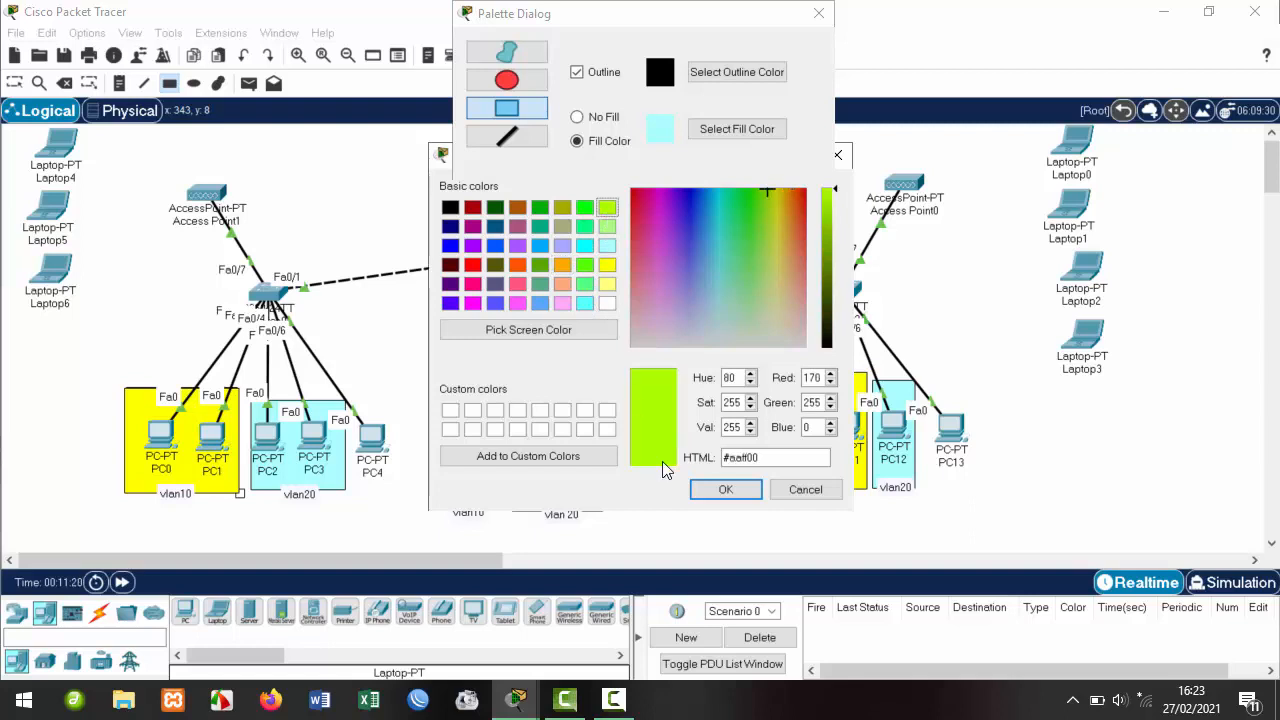
click(725, 489)
drag(351, 397, 411, 493)
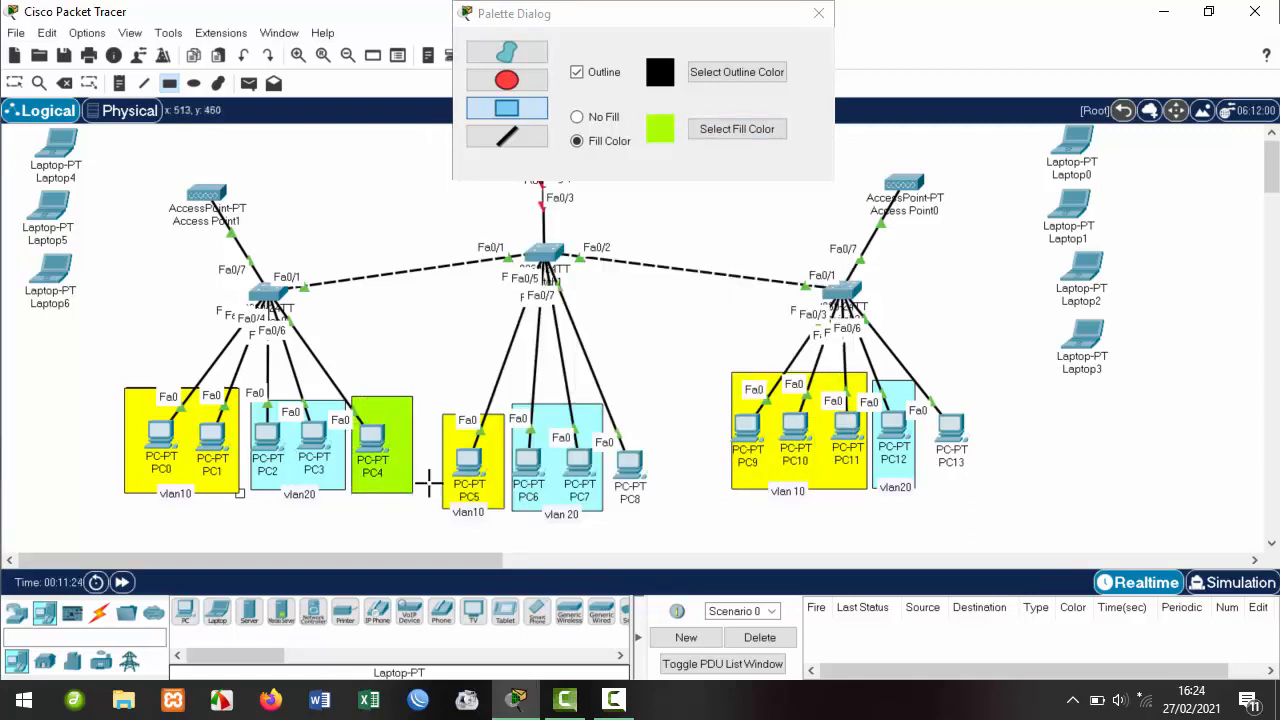
drag(611, 411, 691, 512)
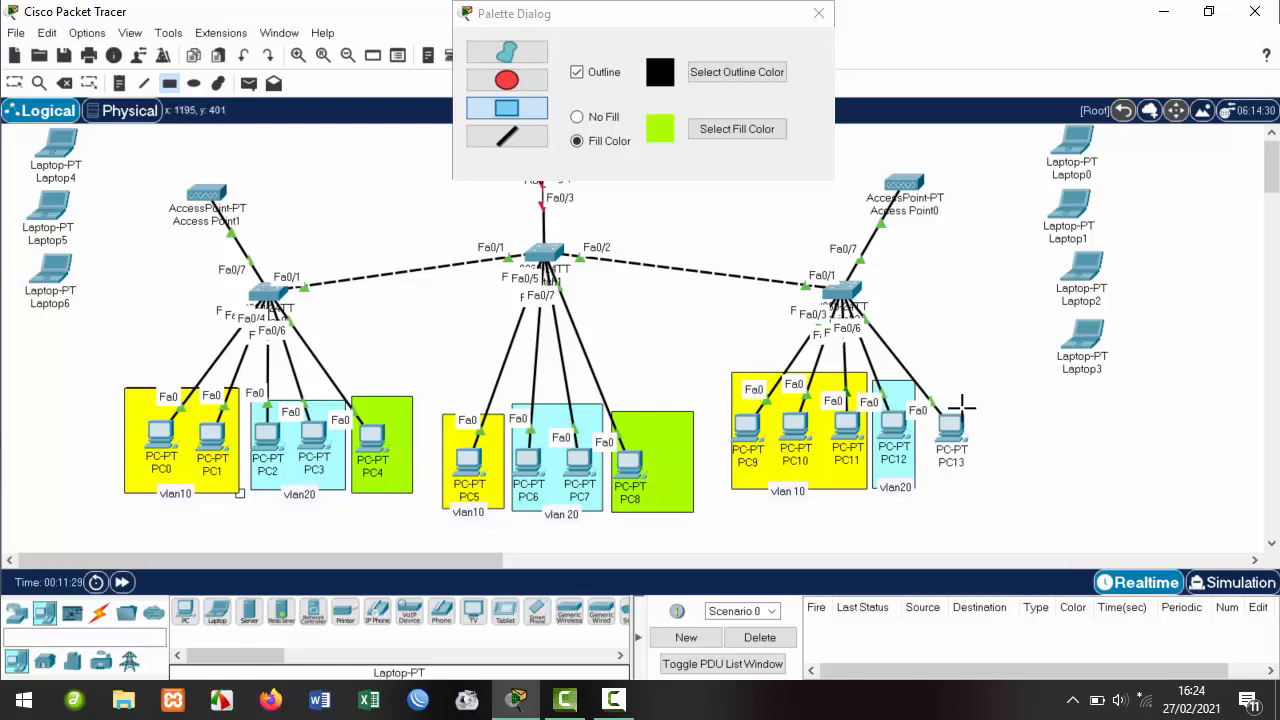
drag(926, 385, 1035, 490)
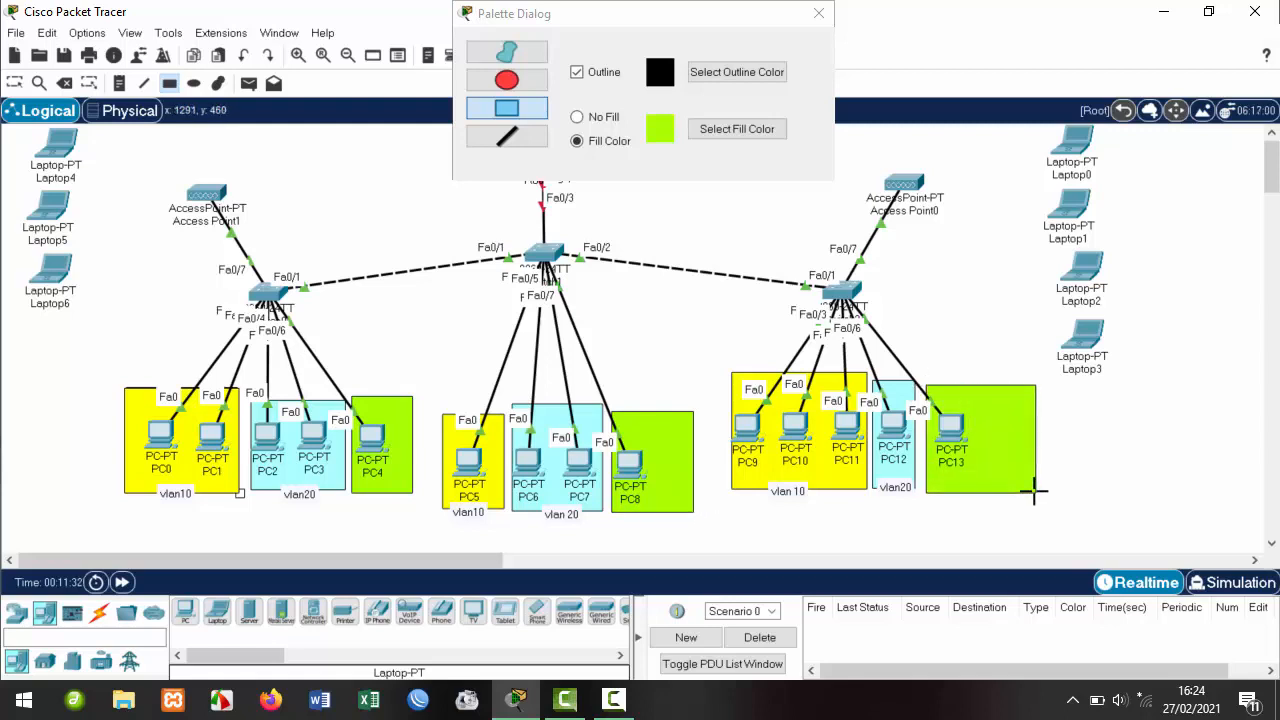
click(819, 14)
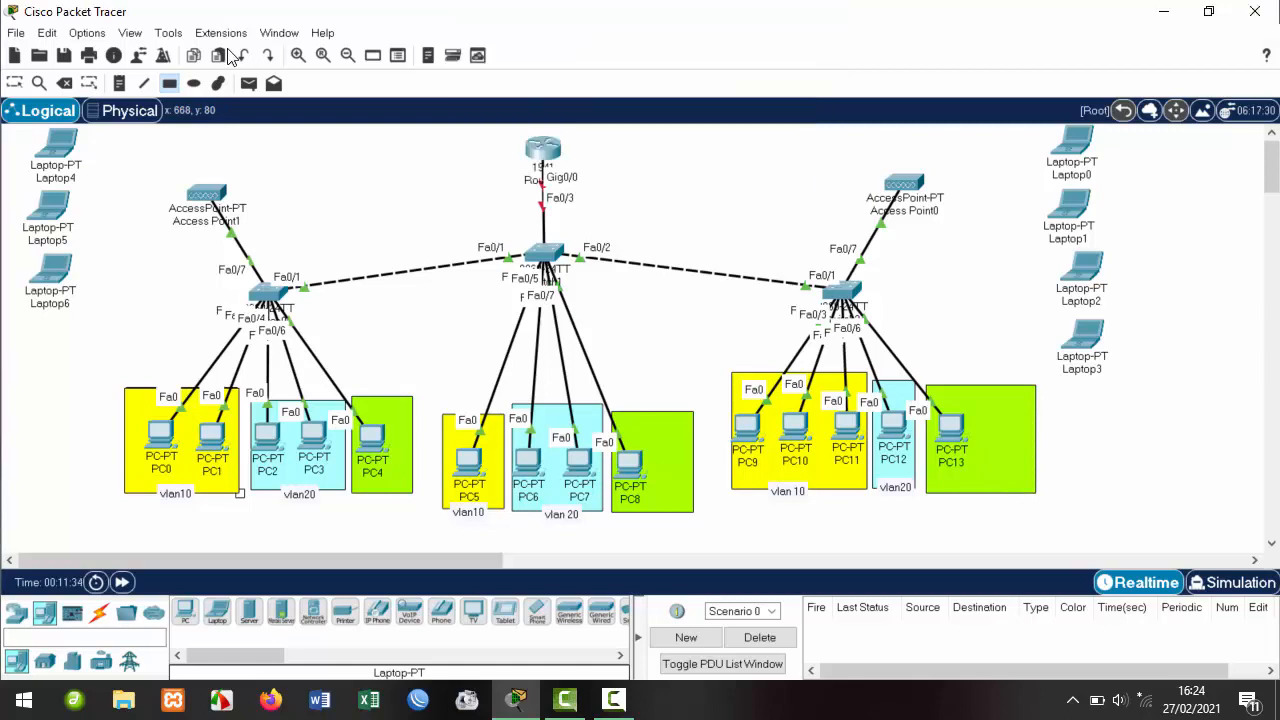
Add 'vlan30' notes below the PC4, PC8 and PC13 boxes.
click(124, 84)
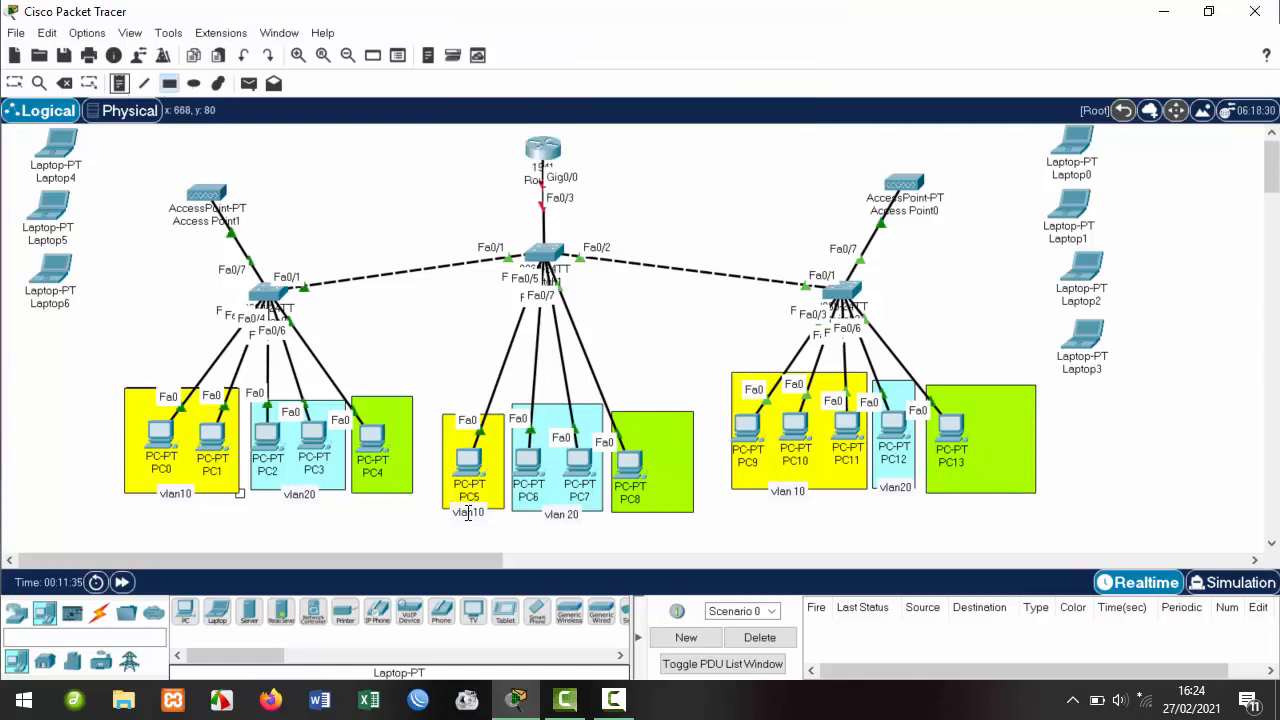
click(358, 496)
text(vlan30)
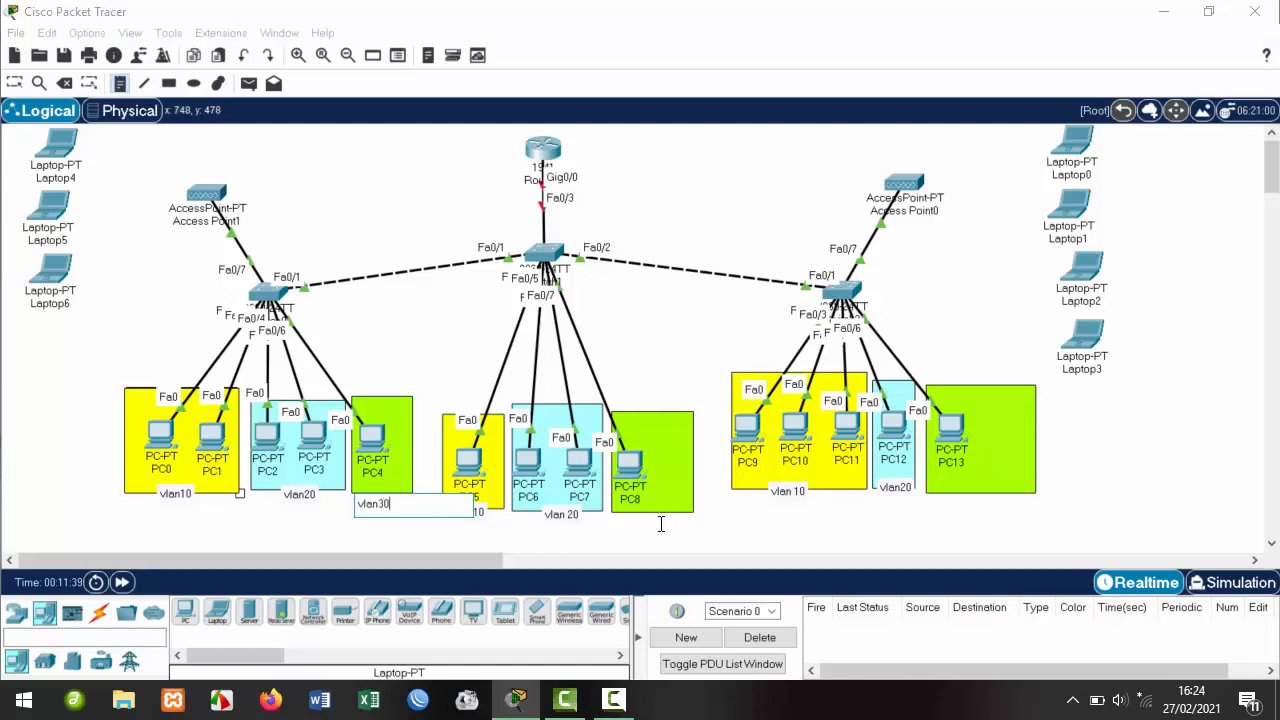
click(627, 507)
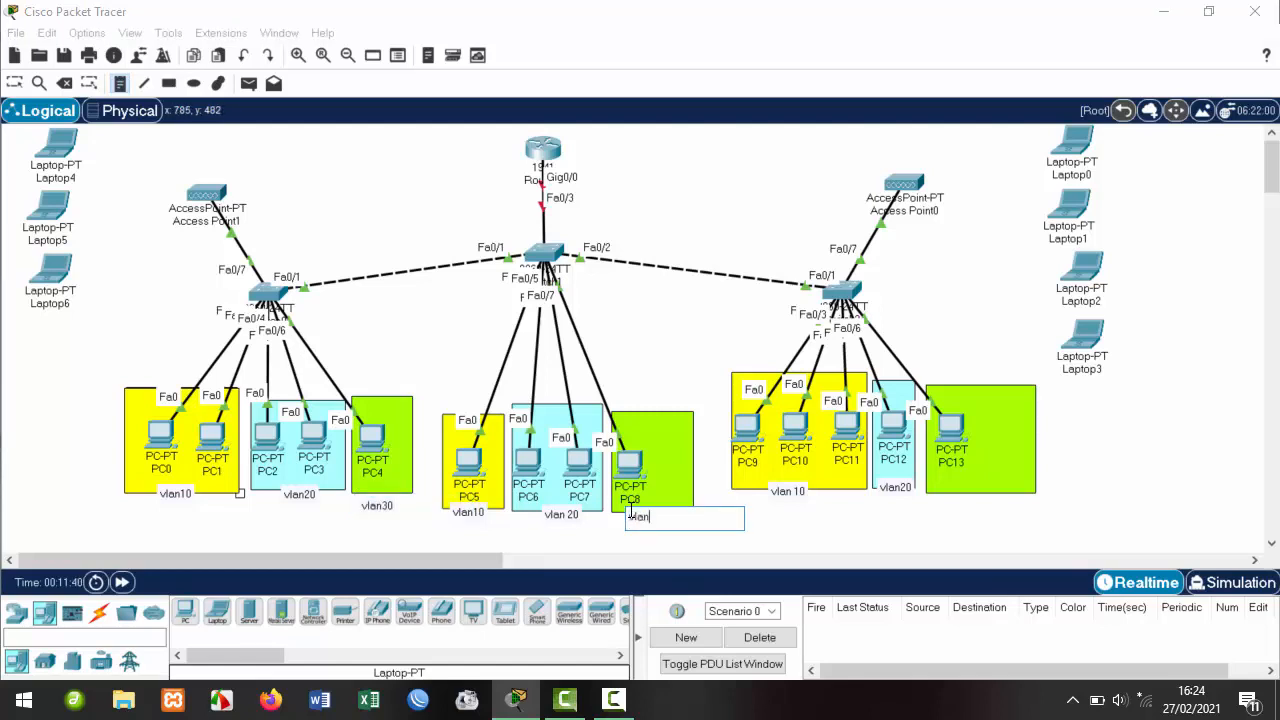
text(vlan30)
click(948, 490)
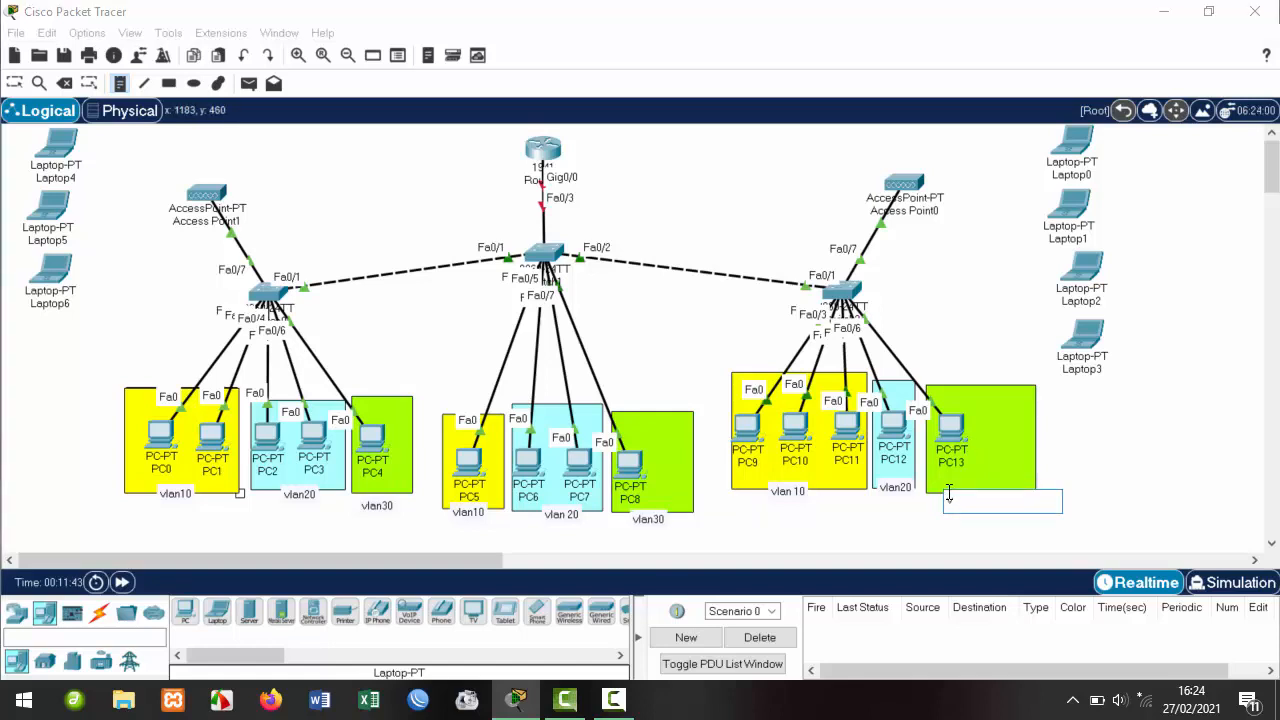
text(vlan30)
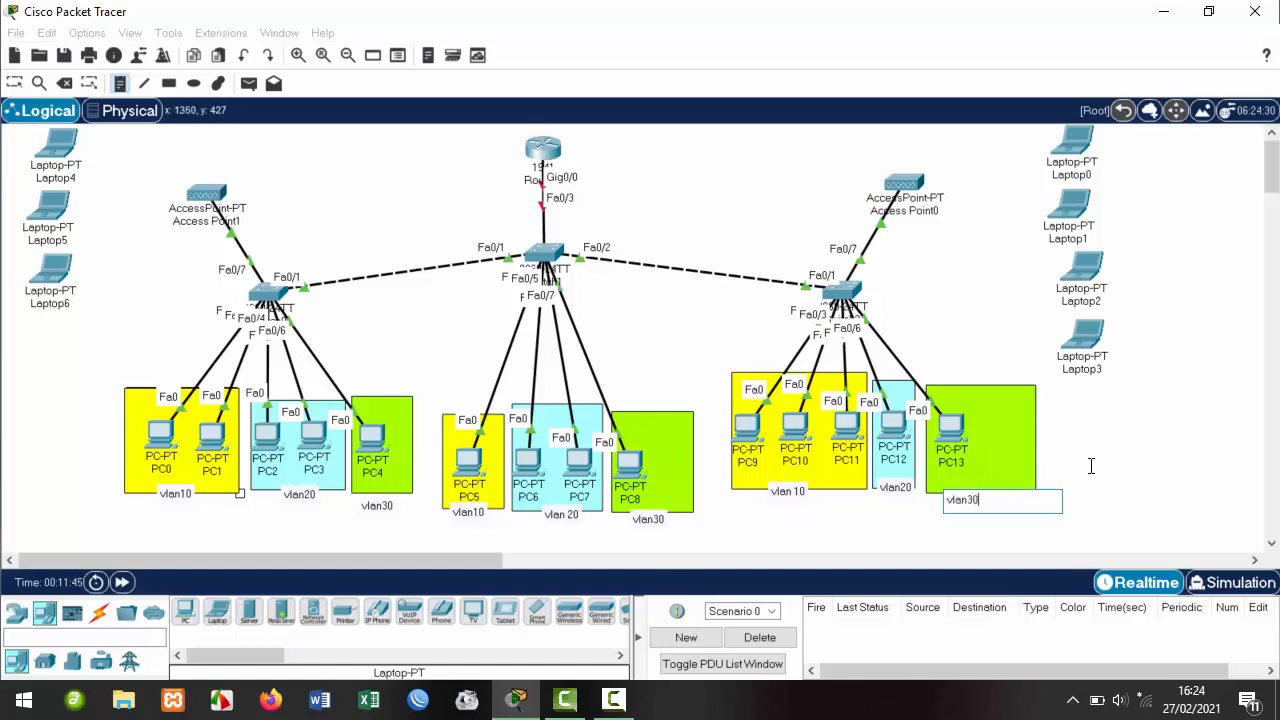
click(1087, 467)
click(14, 83)
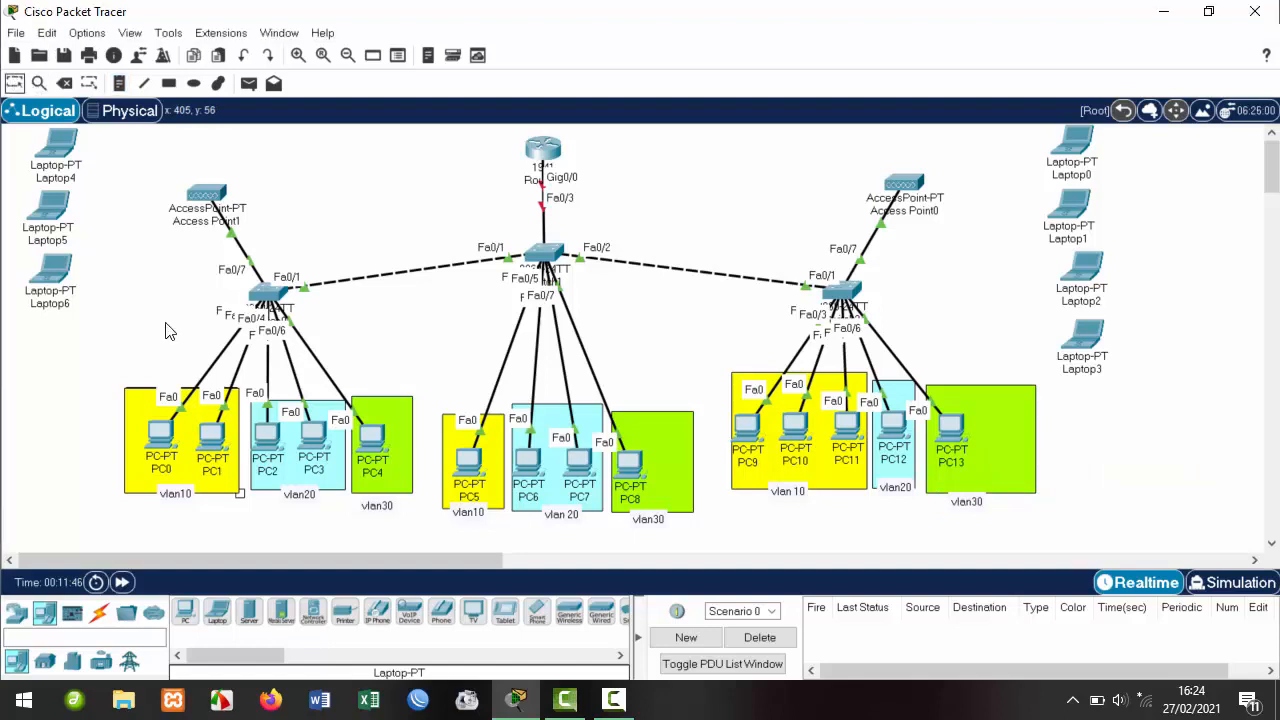
Nudge the PC13 vlan30 label, then place PC15 by PC8 and PC16 beside PC13.
click(653, 519)
drag(967, 503, 967, 497)
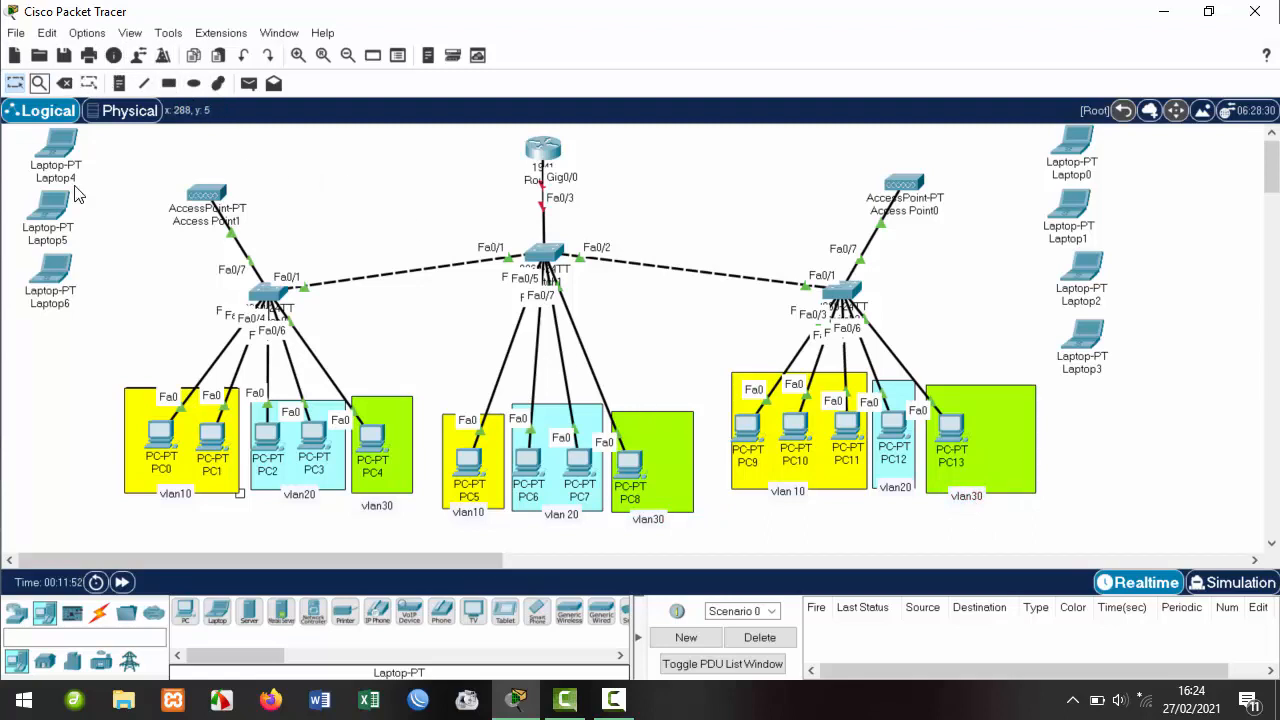
click(189, 611)
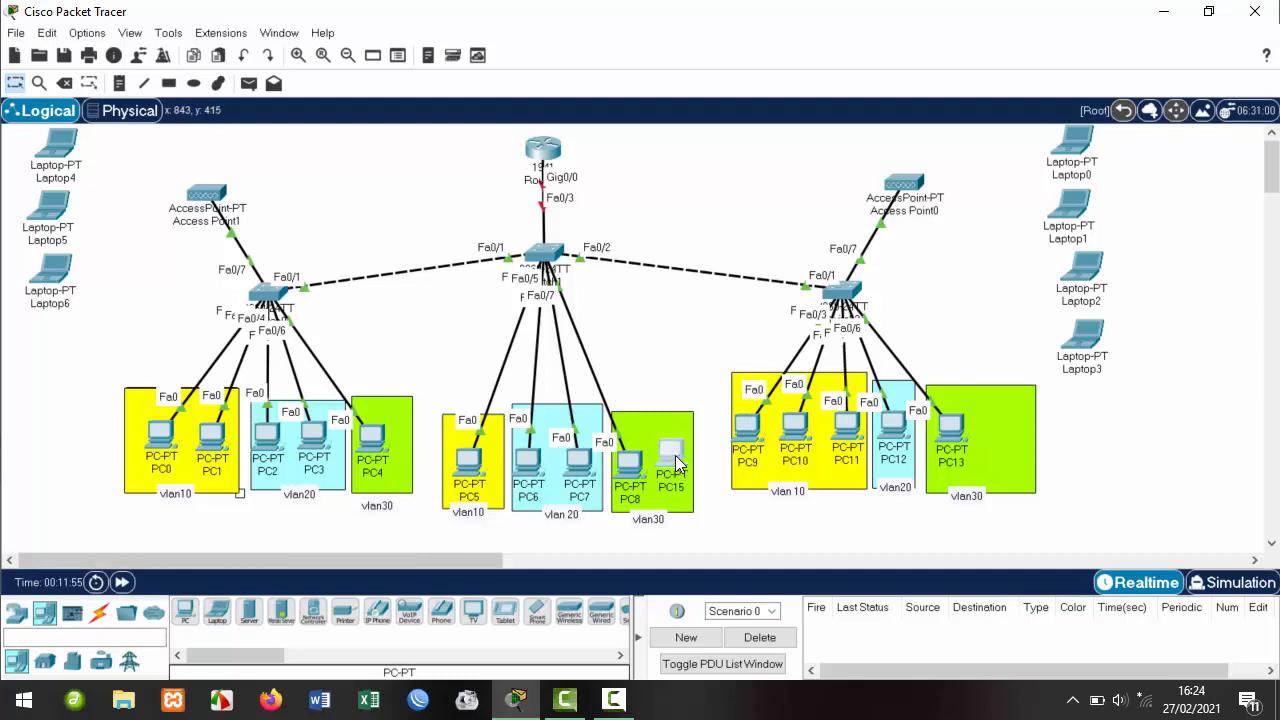
click(678, 459)
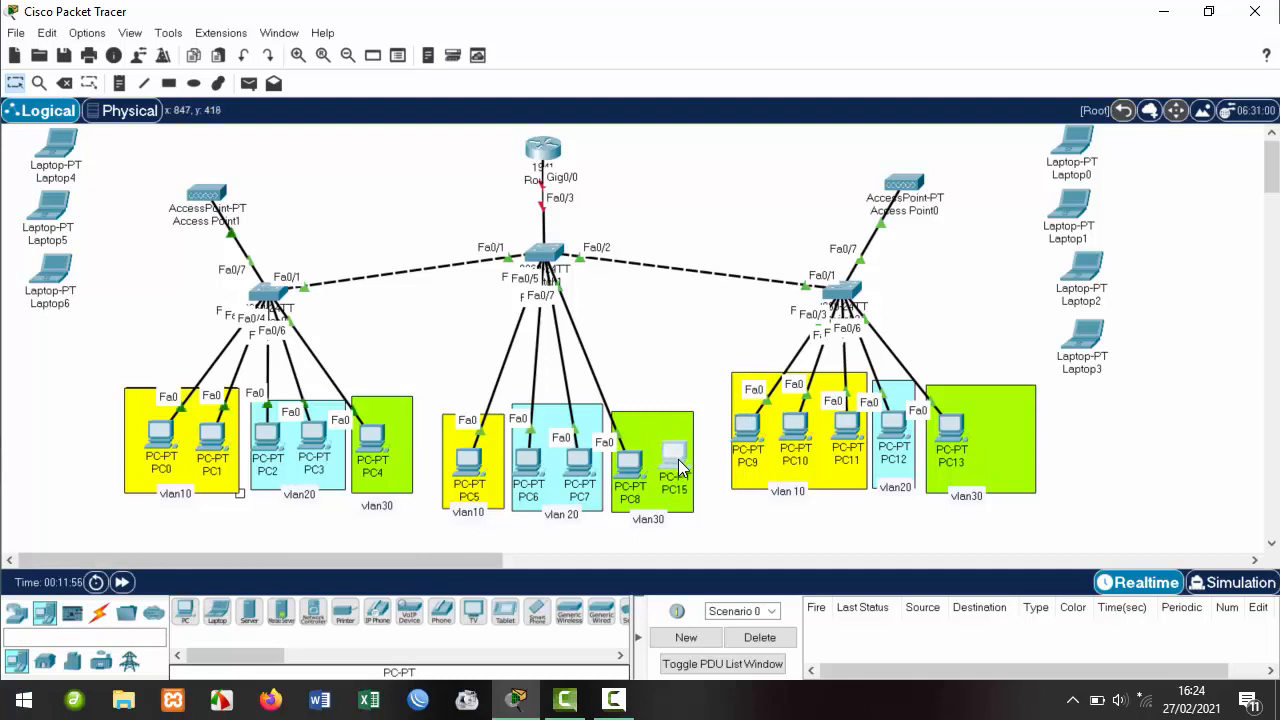
click(186, 611)
click(997, 426)
Cable PC15 to the centre switch and PC16 to the right switch with automatic connections.
click(99, 612)
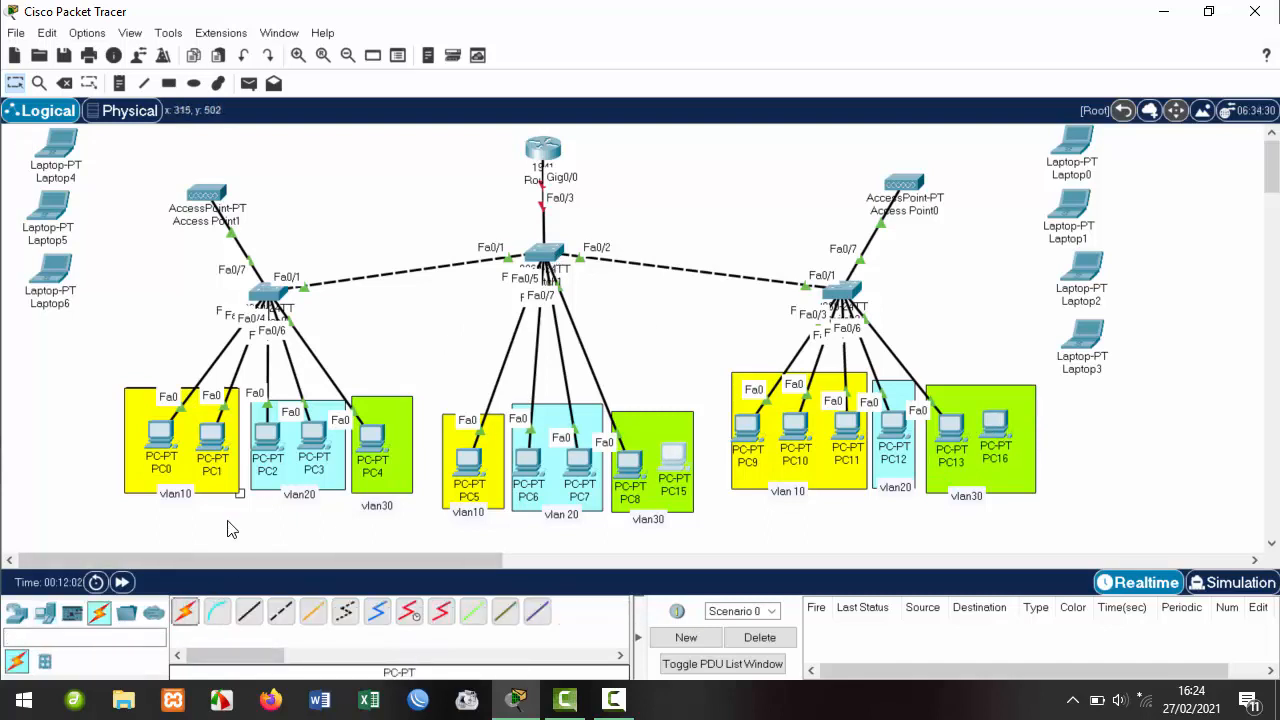
click(185, 611)
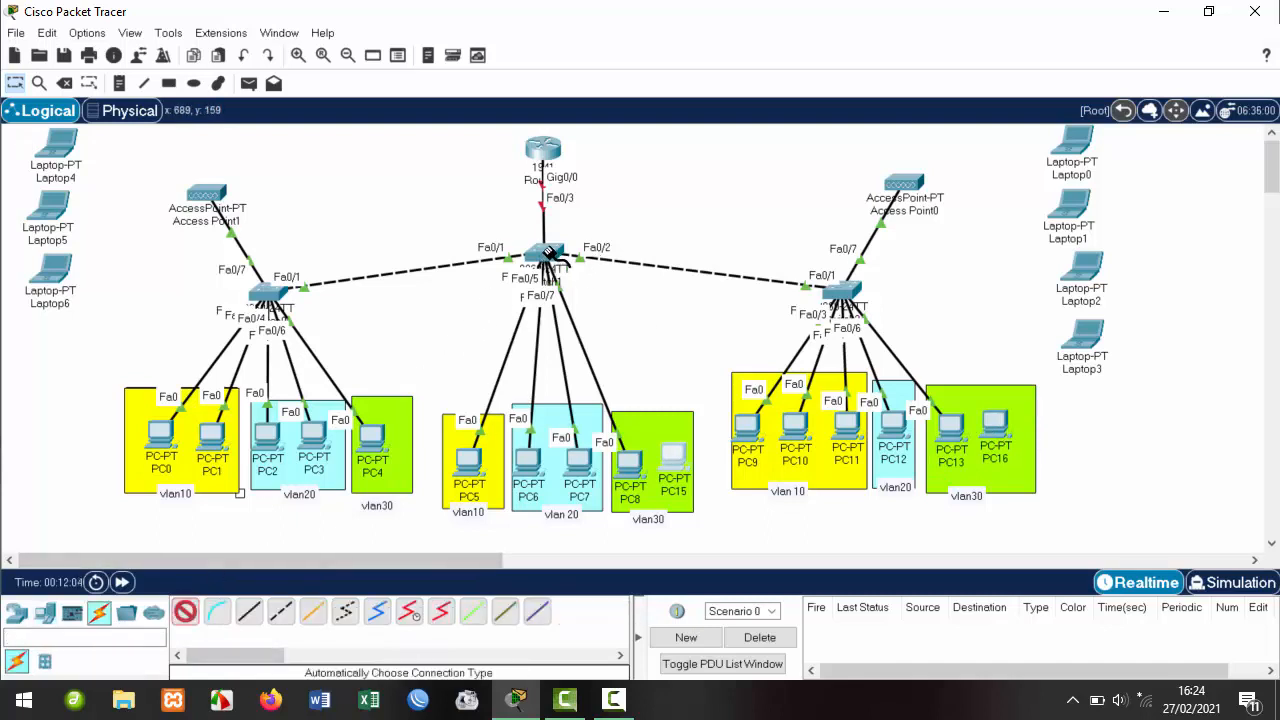
click(548, 256)
click(676, 460)
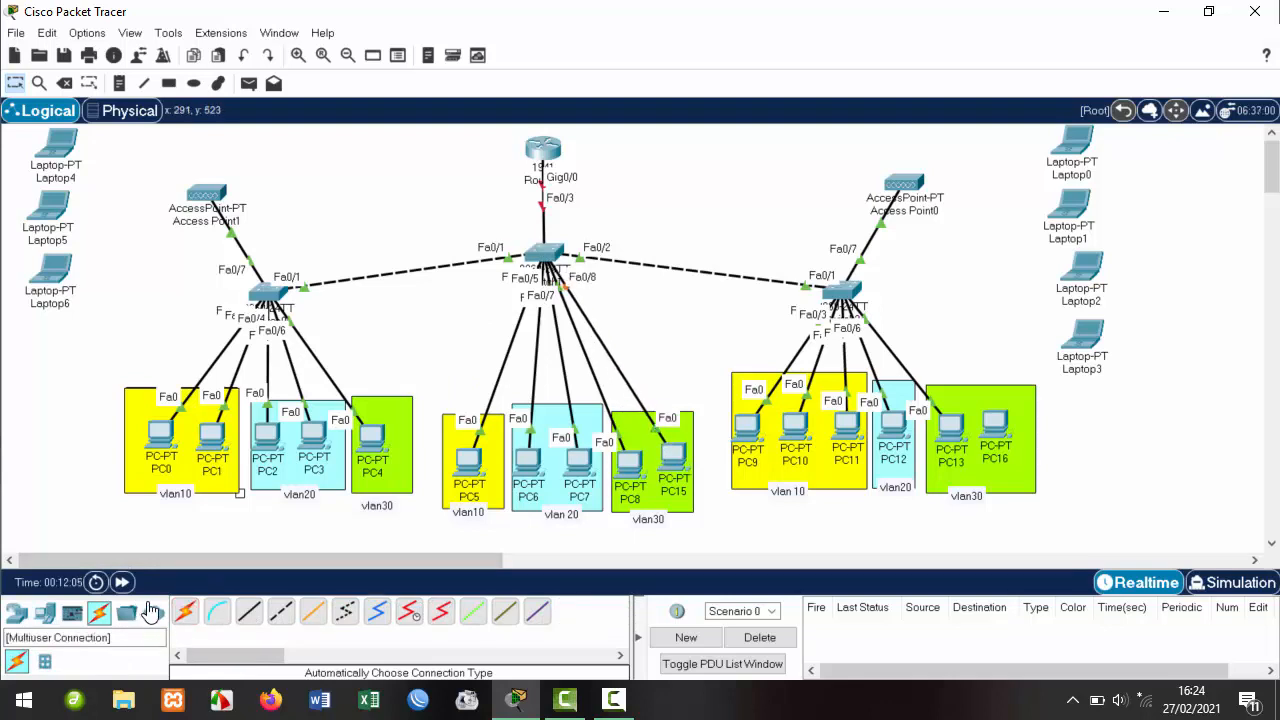
click(185, 611)
click(845, 292)
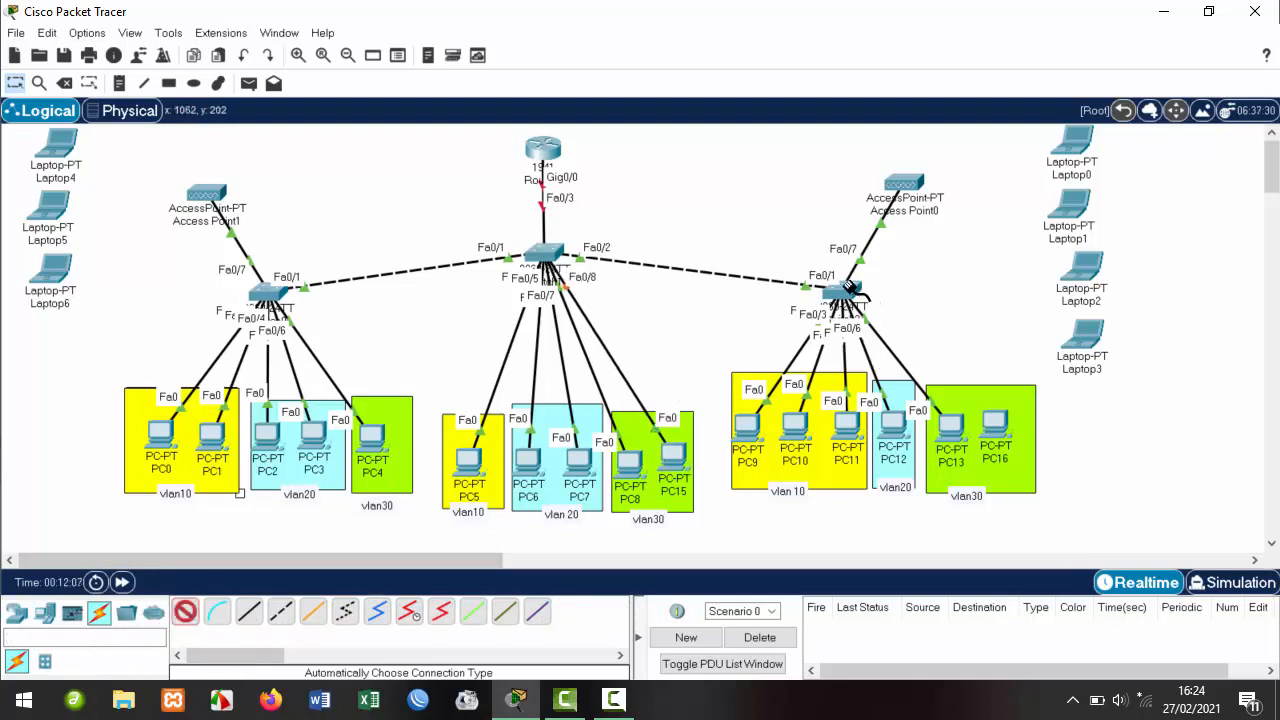
click(998, 424)
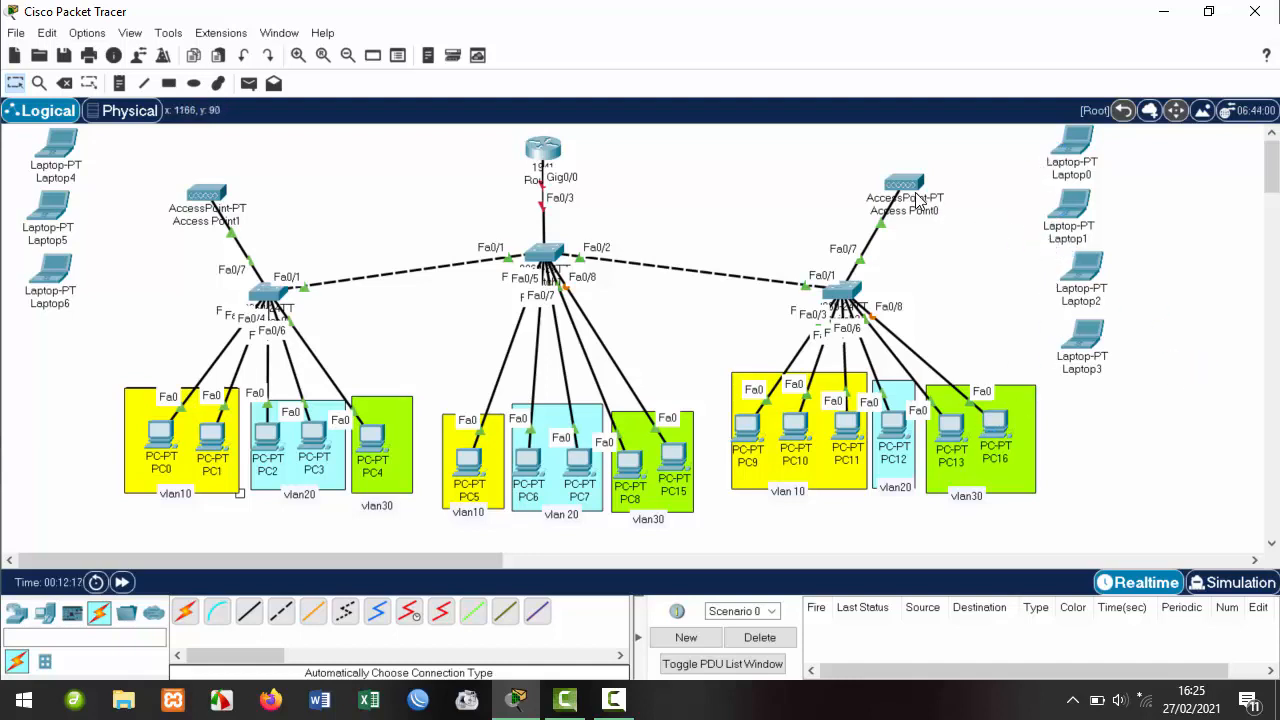
Raise Access Point0 slightly, move Laptop2 beside Laptop0 and Laptop6 beside Laptop4.
drag(889, 179, 881, 162)
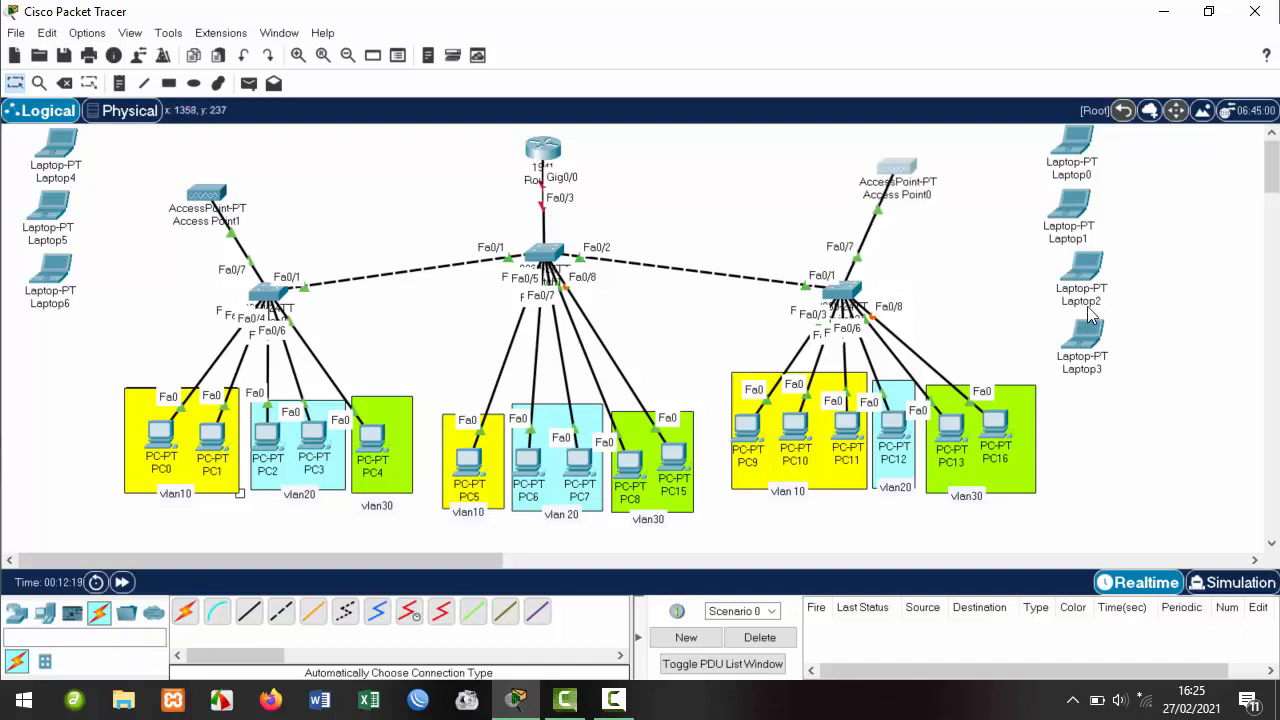
drag(1087, 278, 1151, 128)
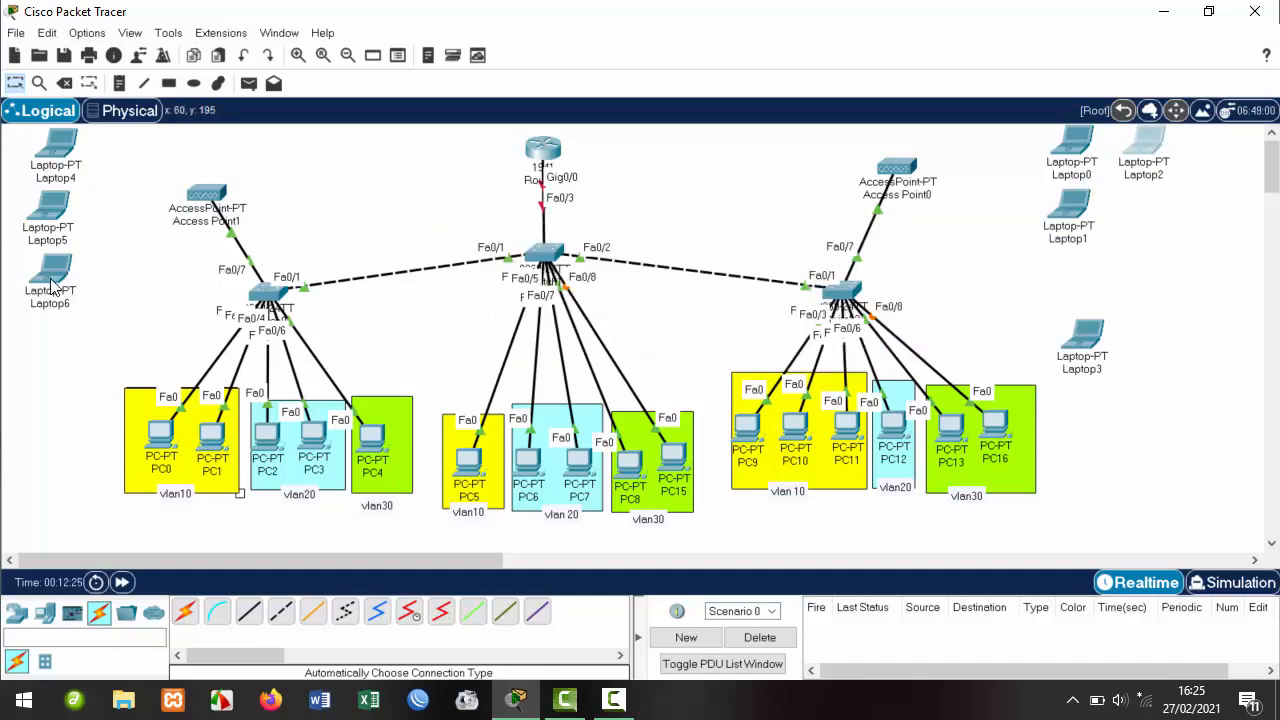
drag(52, 285, 127, 141)
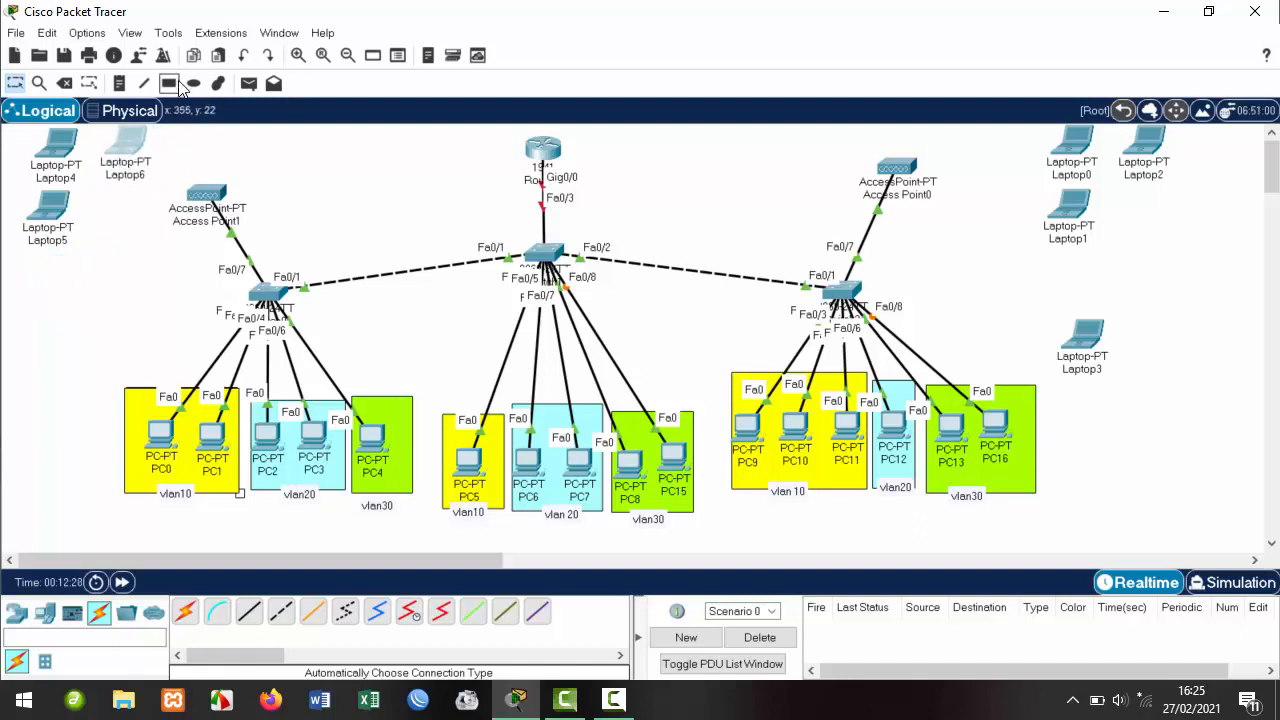
click(185, 611)
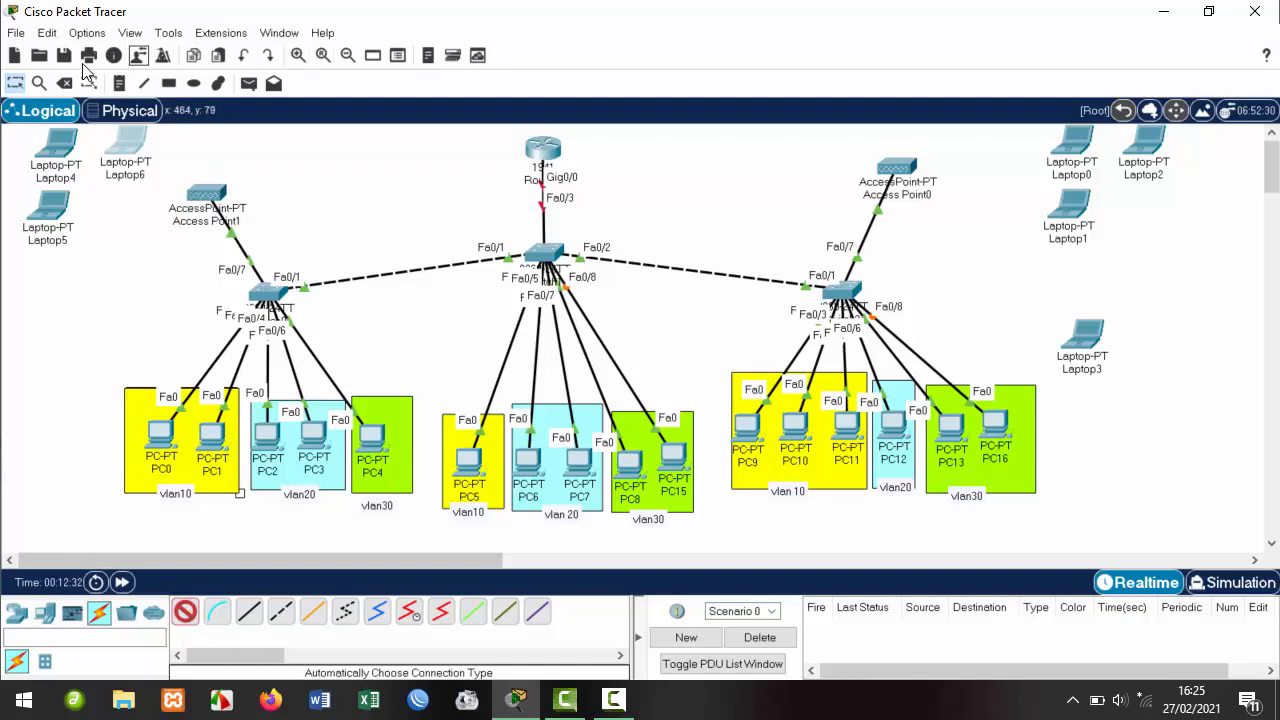
click(15, 83)
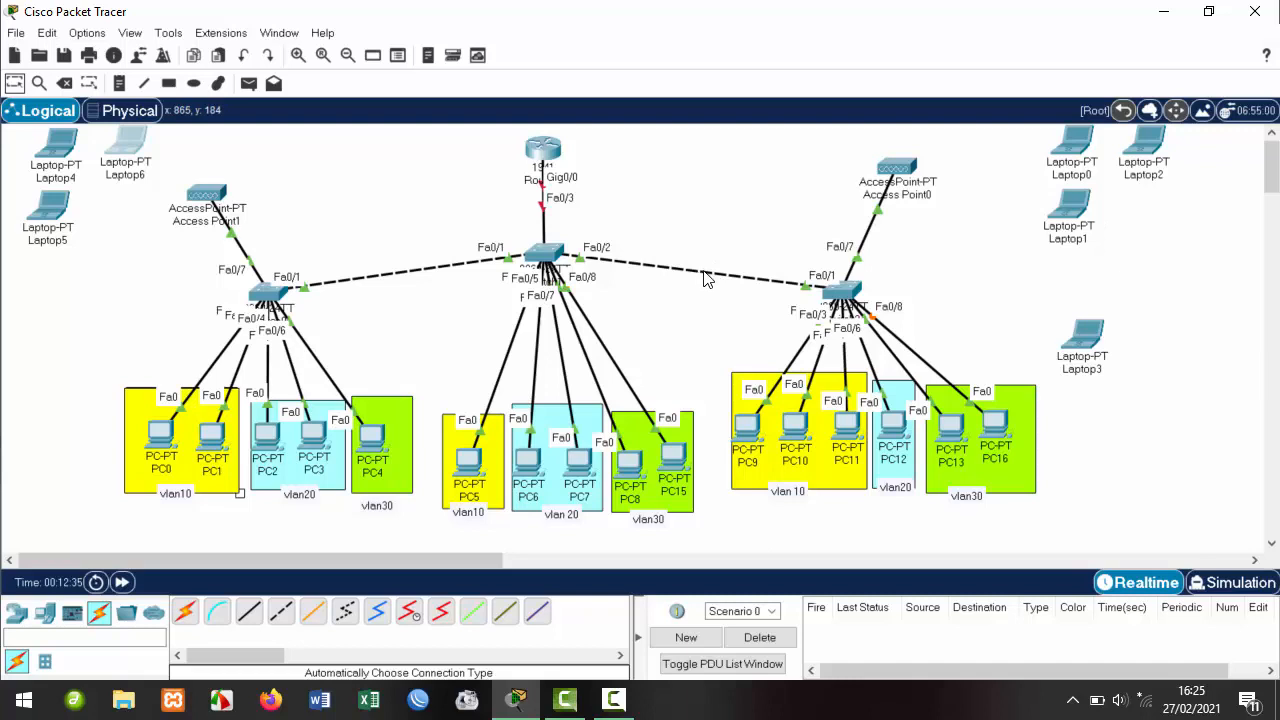
Secure Access Point1's vlan10@hotspot network with WPA2-PSK and a pass phrase, then switch to Access Point0.
click(207, 195)
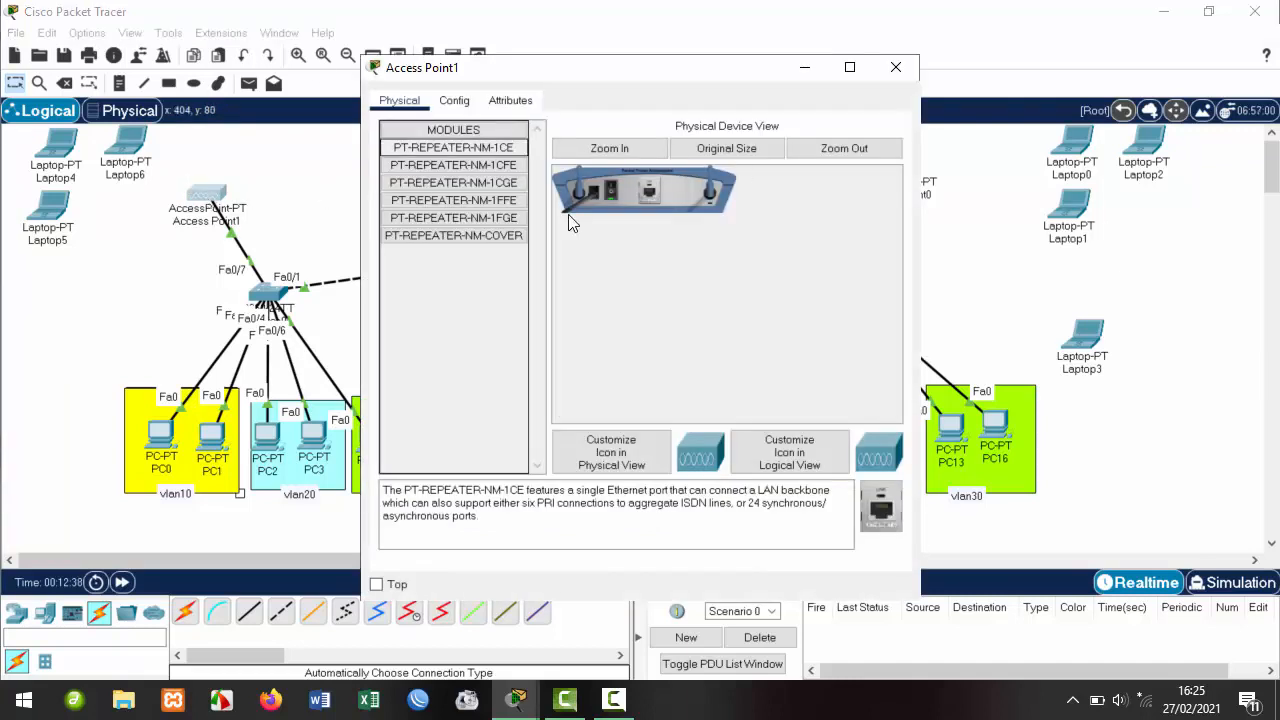
click(453, 102)
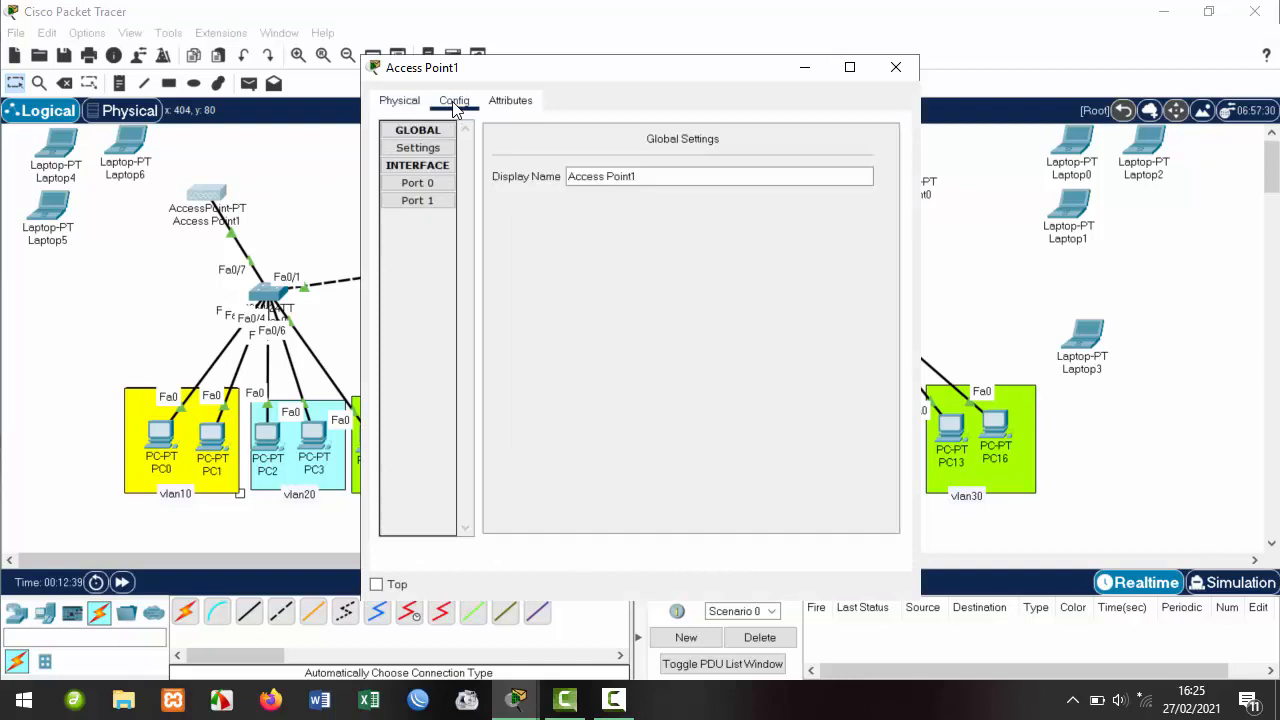
click(428, 198)
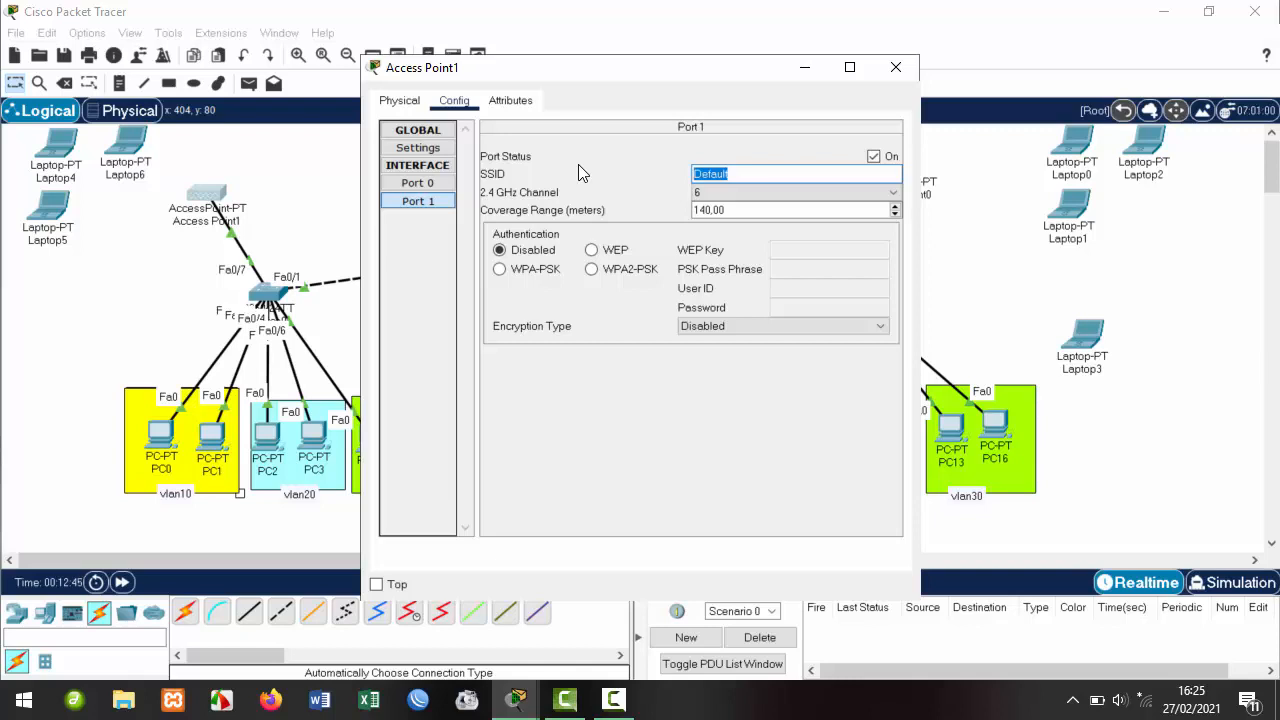
text(b)
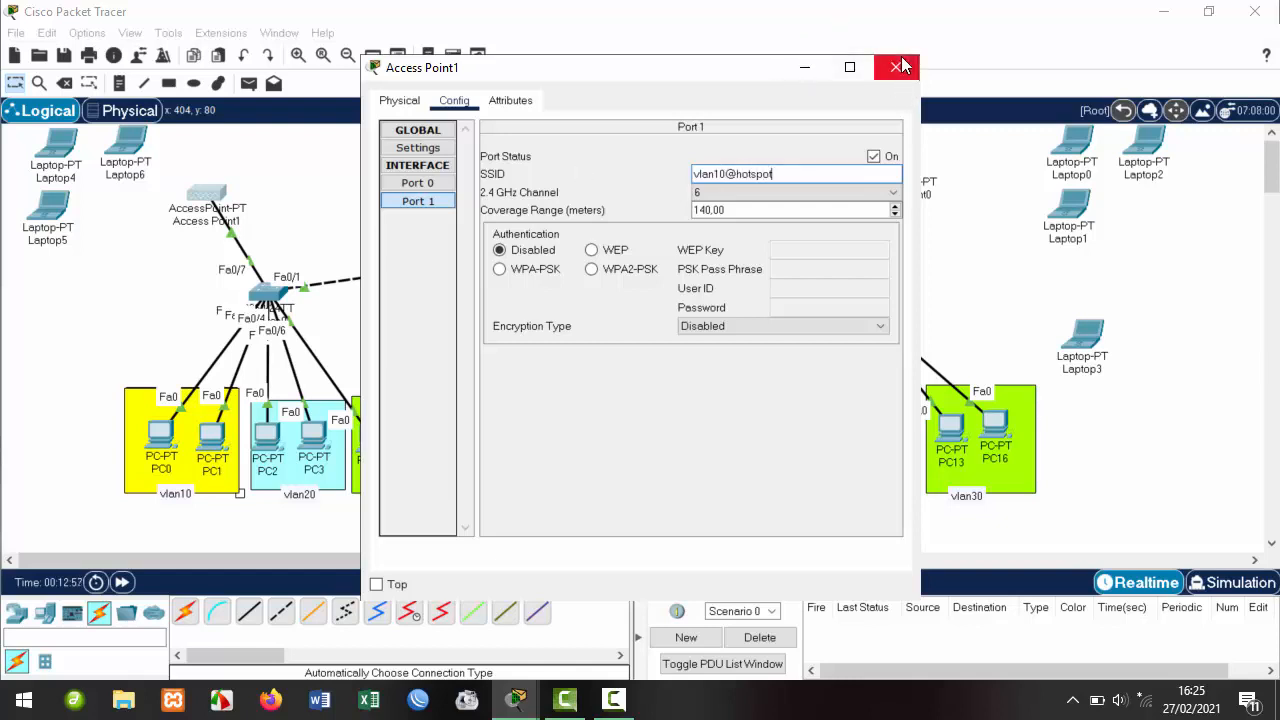
click(605, 270)
click(802, 270)
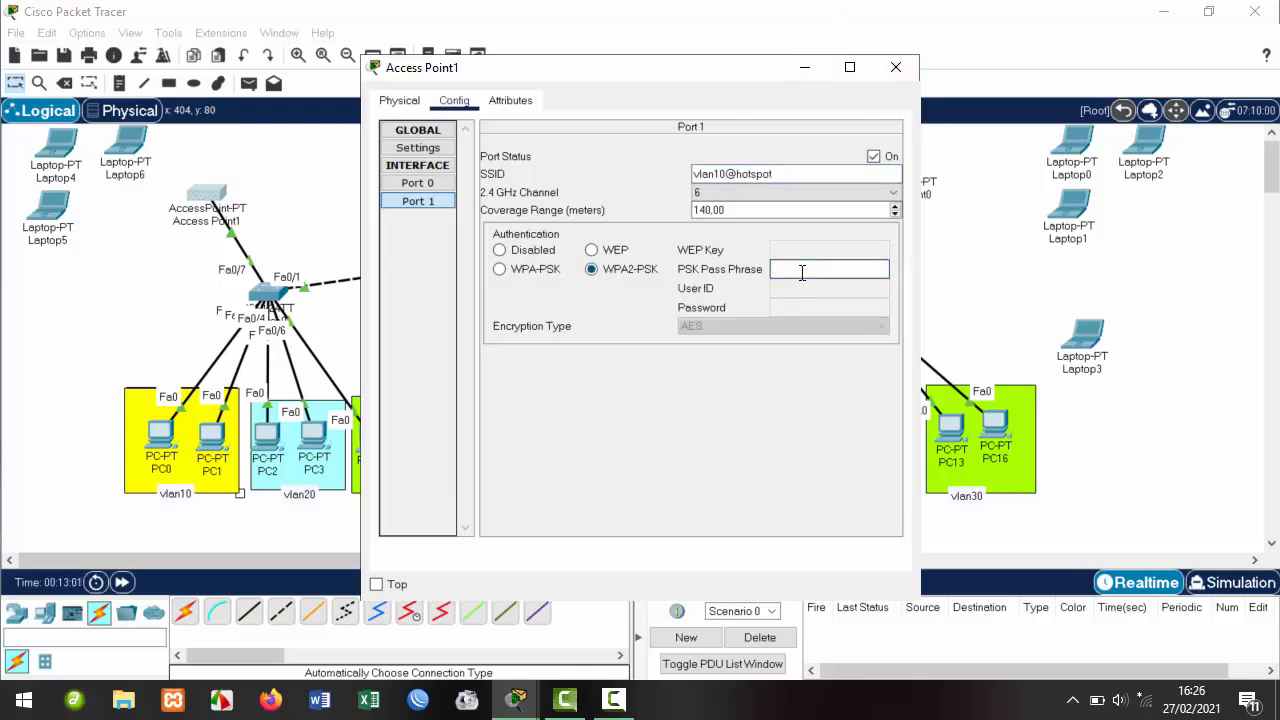
text(12345678)
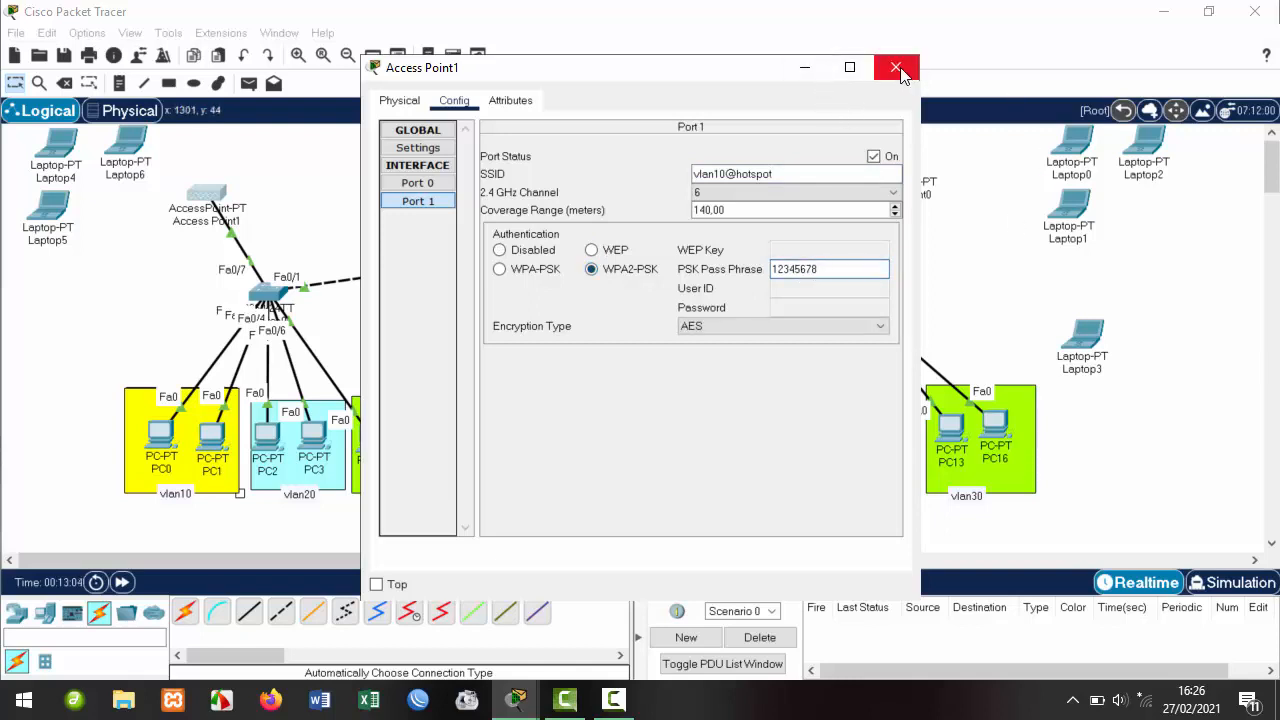
click(896, 68)
click(903, 170)
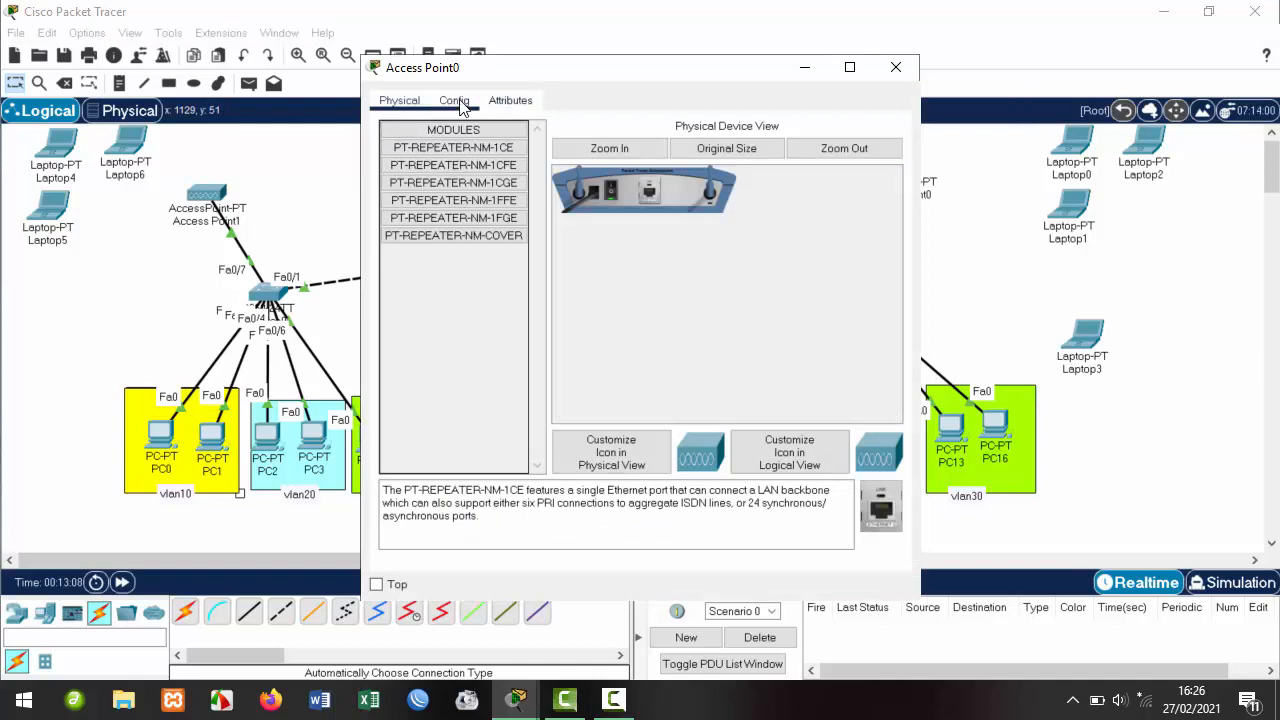
Change Access Point0's Port 1 SSID to vlan20@hotspot and set WPA2-PSK with a pass phrase.
click(455, 102)
click(424, 188)
click(424, 197)
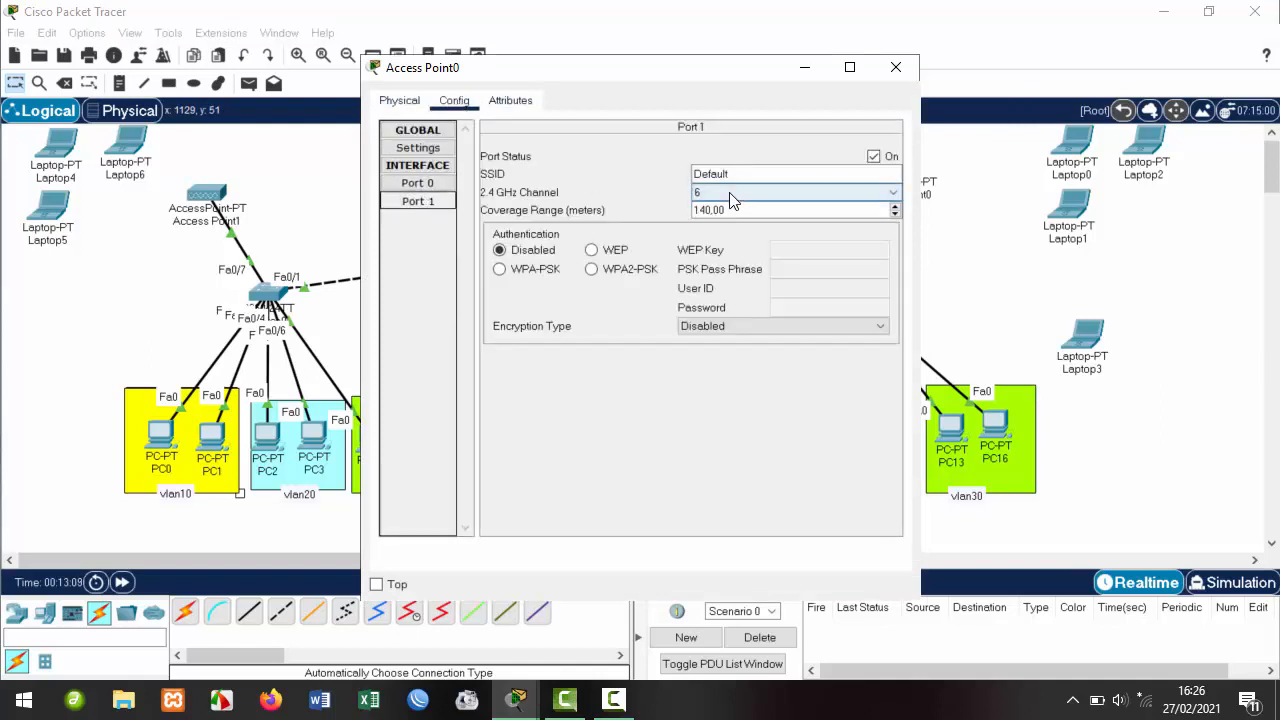
drag(738, 175, 633, 167)
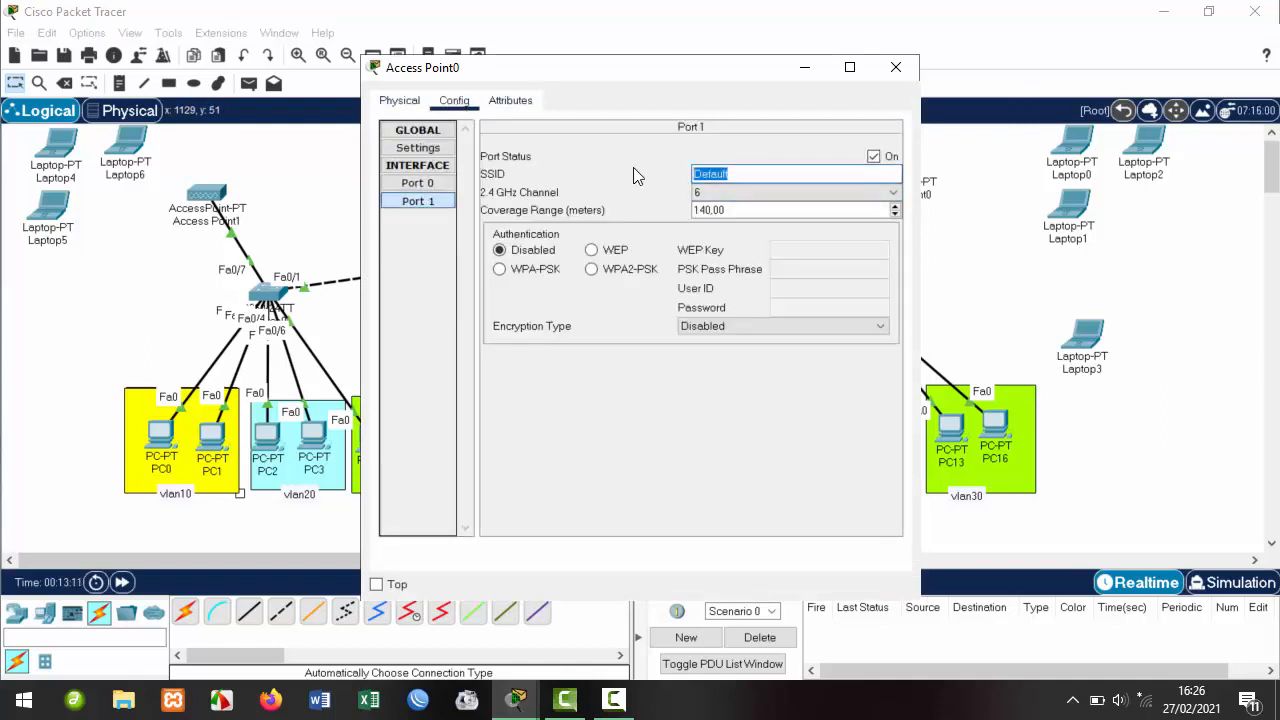
text(vlan20@hotspot)
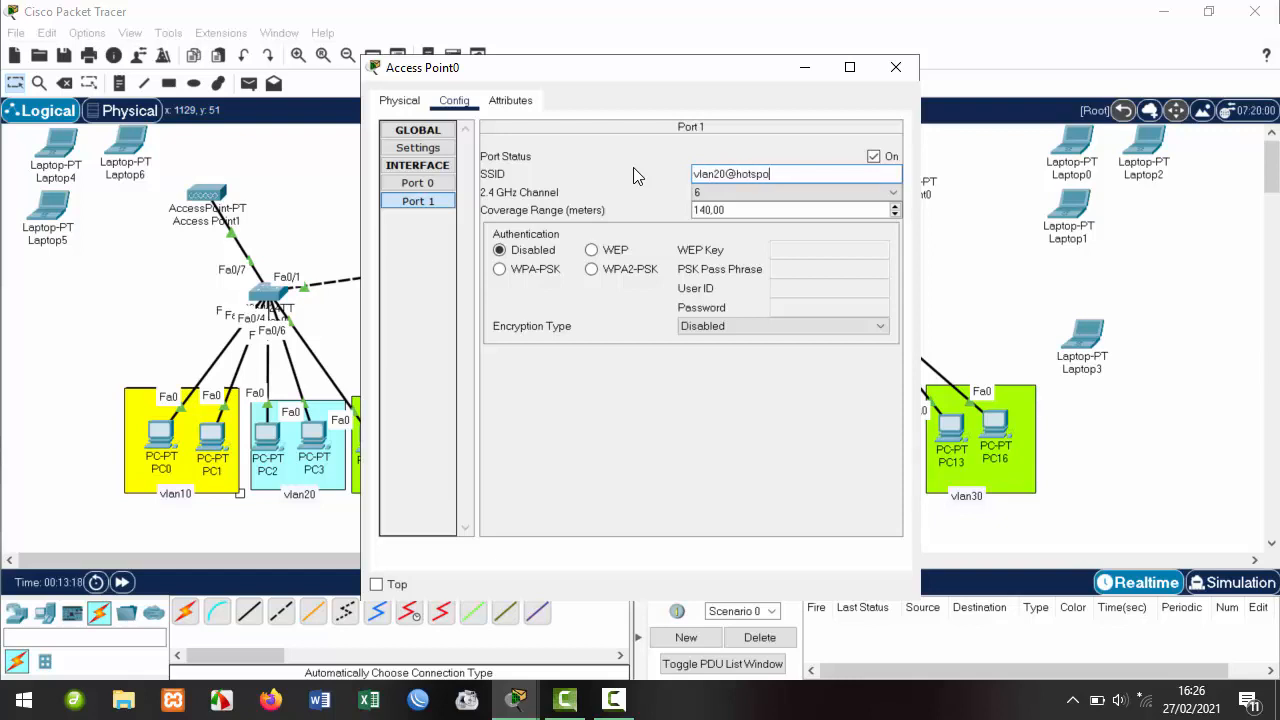
click(637, 270)
click(778, 268)
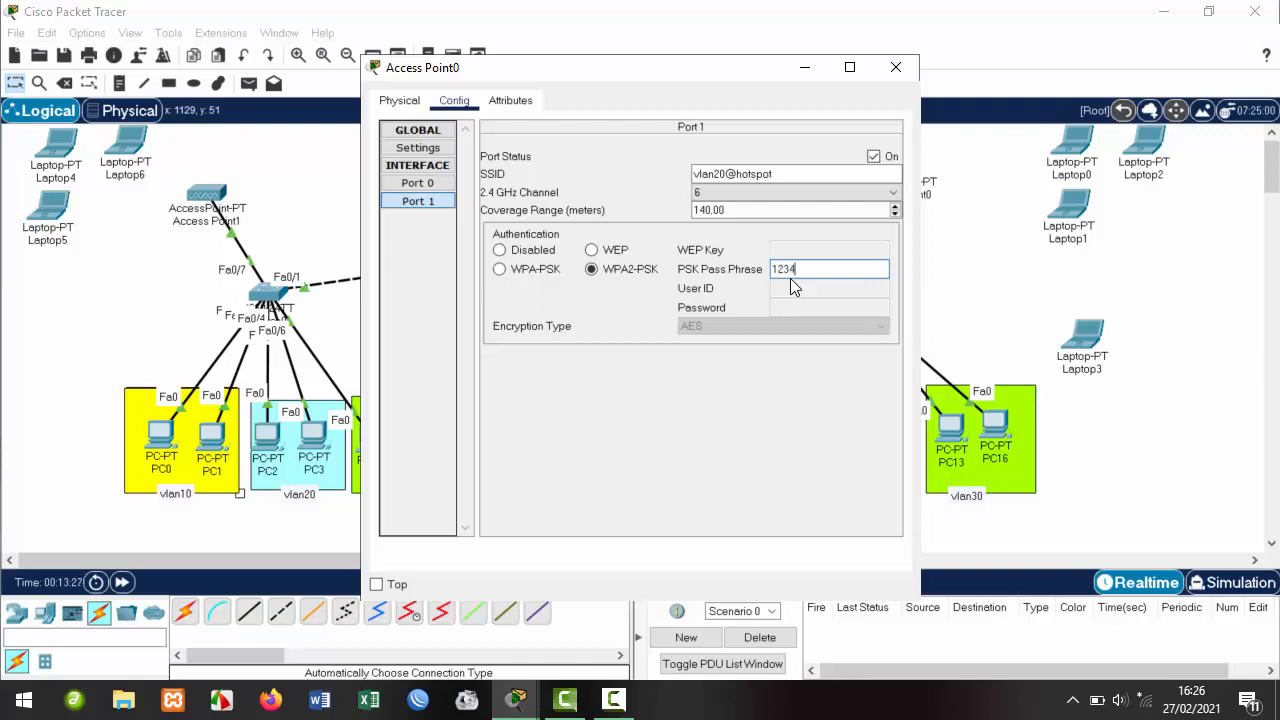
text(12345678)
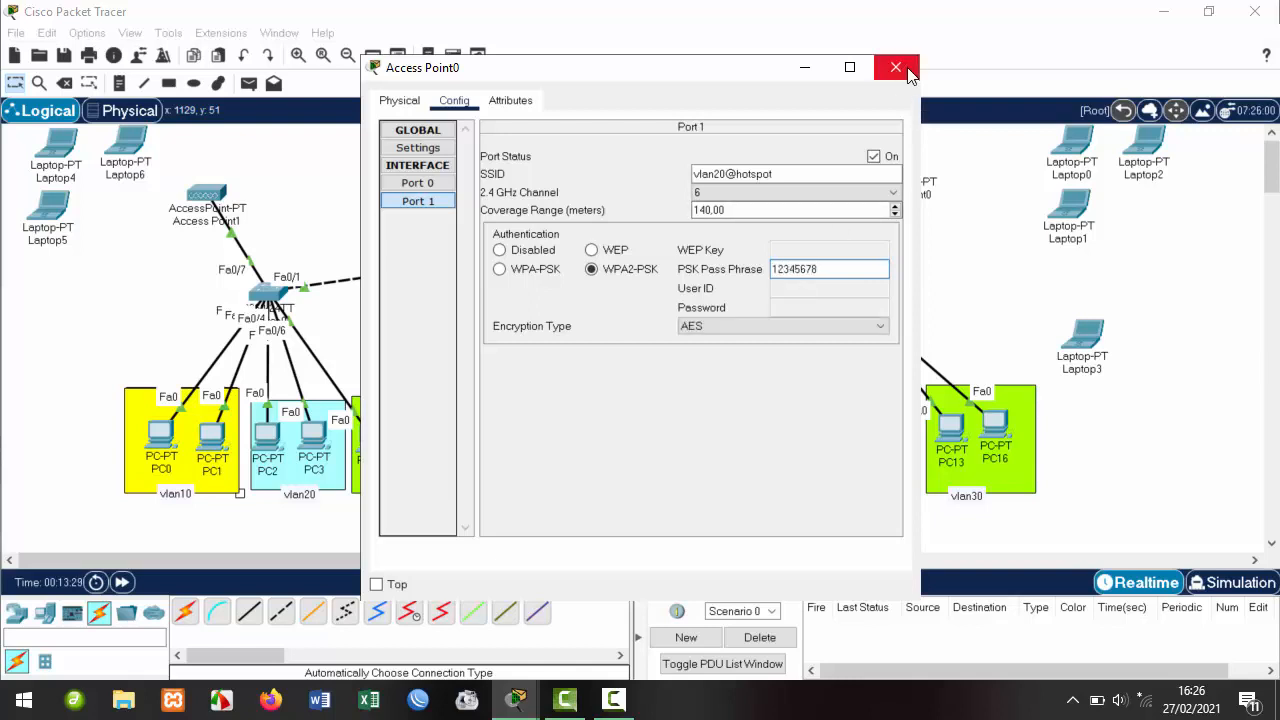
click(896, 67)
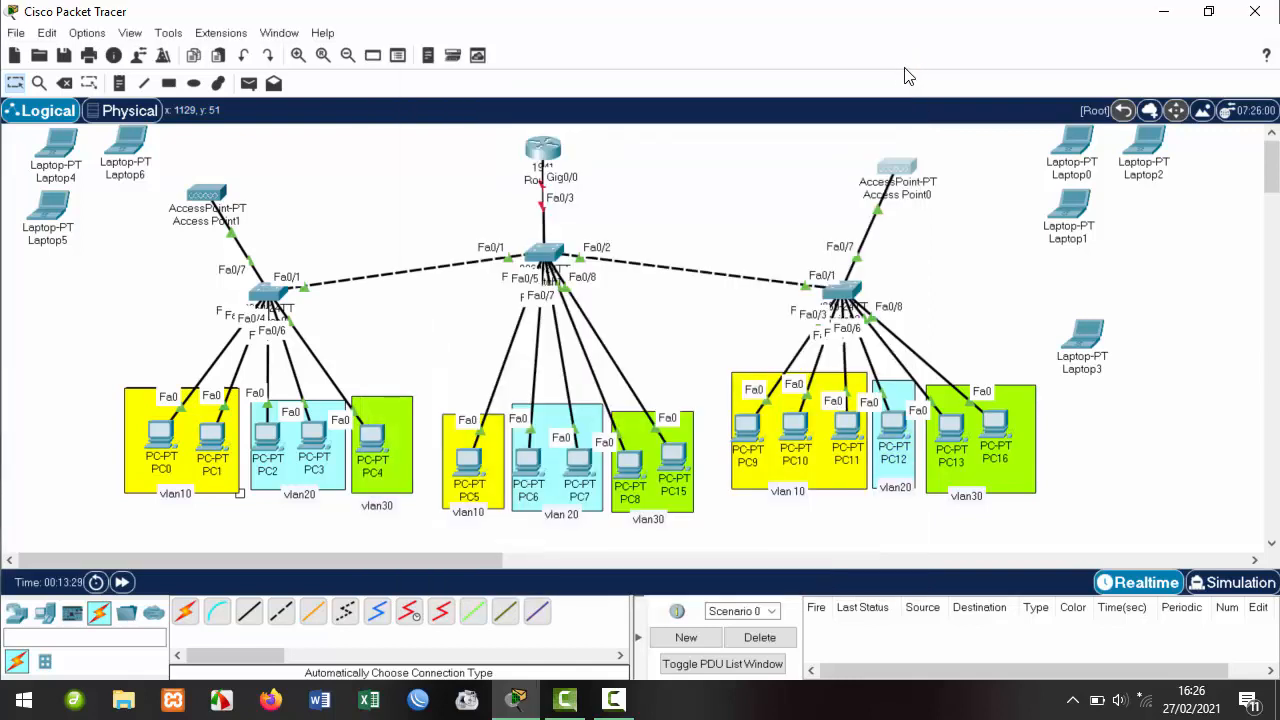
click(123, 146)
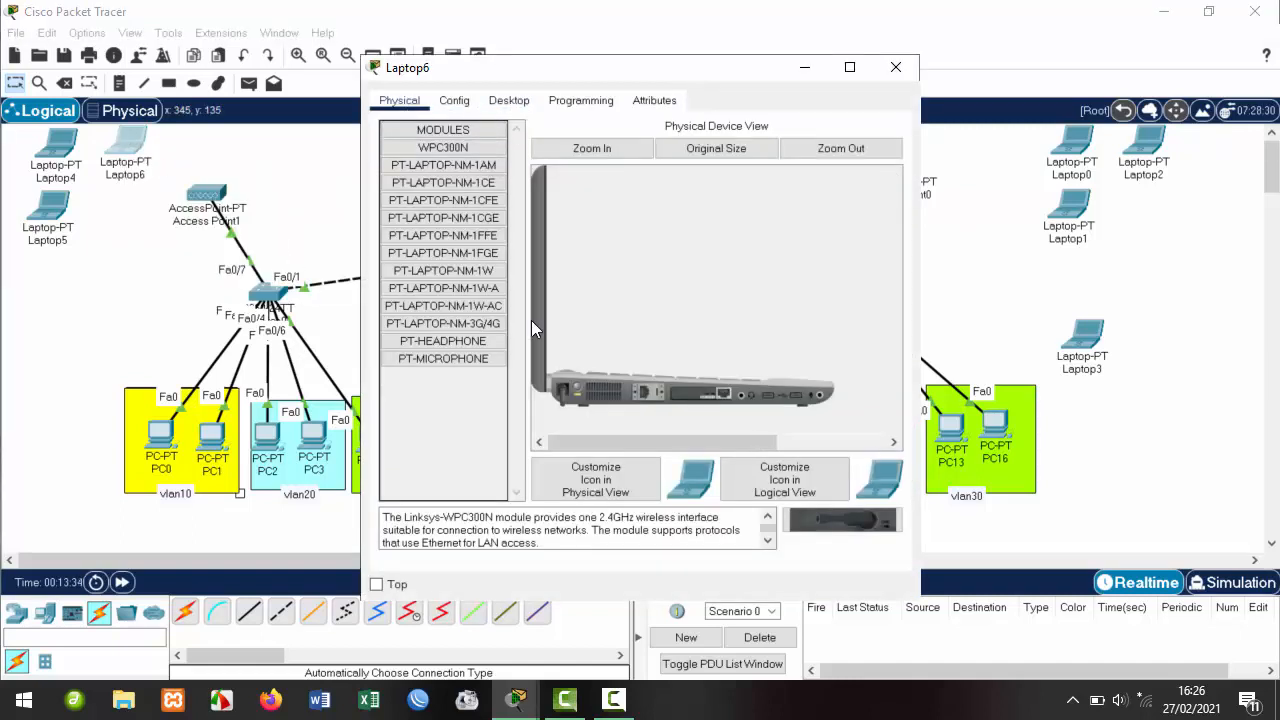
Replace Laptop6's original network card with a WPC300N wireless module.
drag(688, 395, 450, 445)
drag(842, 513, 659, 393)
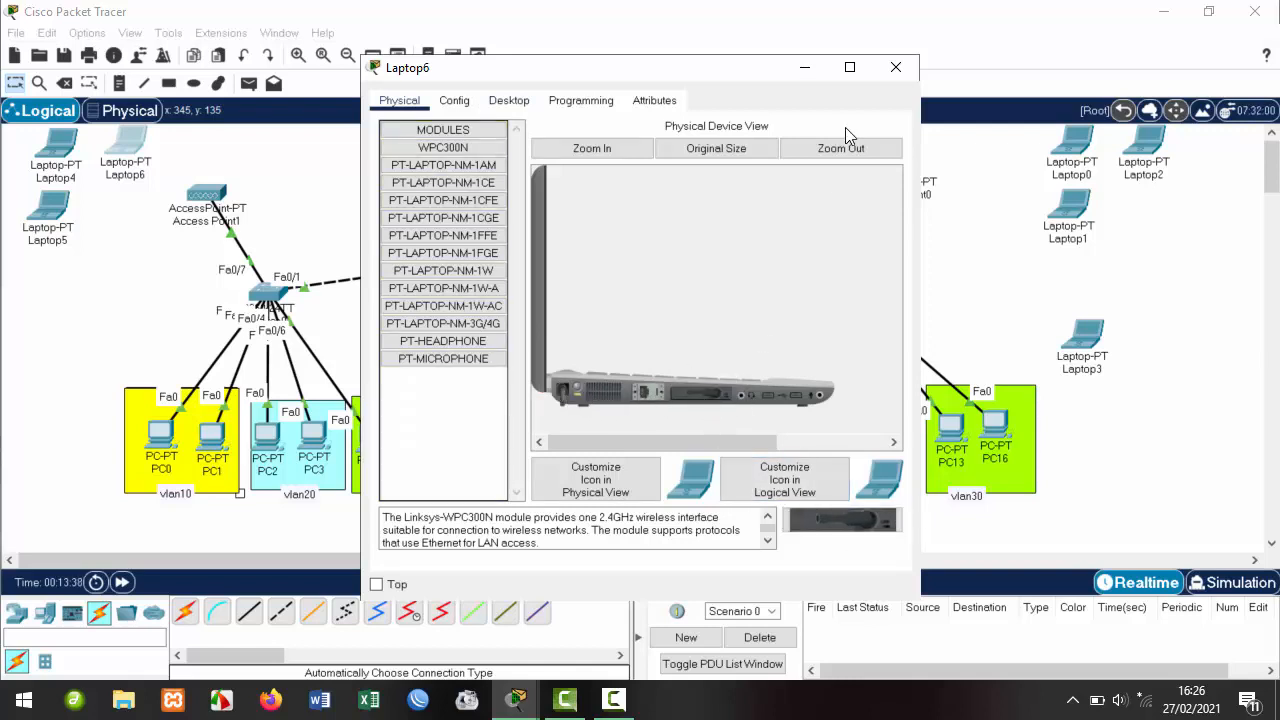
click(896, 67)
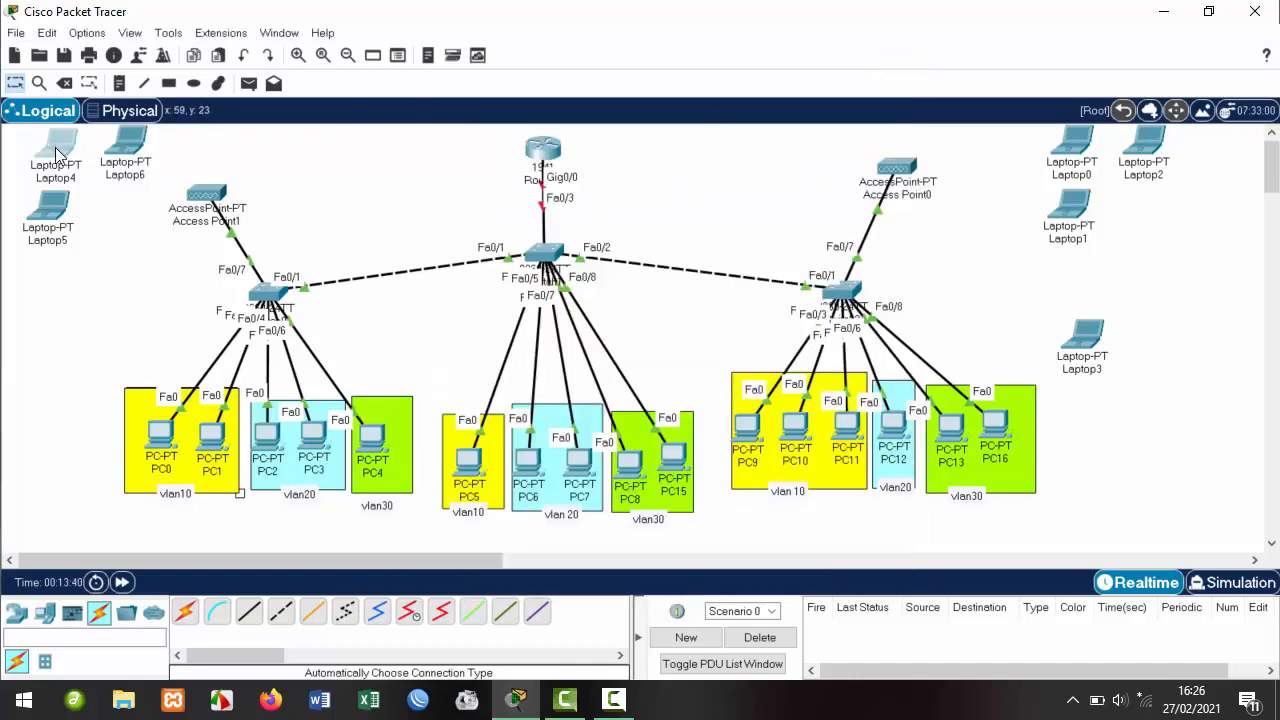
Swap Laptop4's original network card for a WPC300N wireless module.
click(56, 145)
click(508, 101)
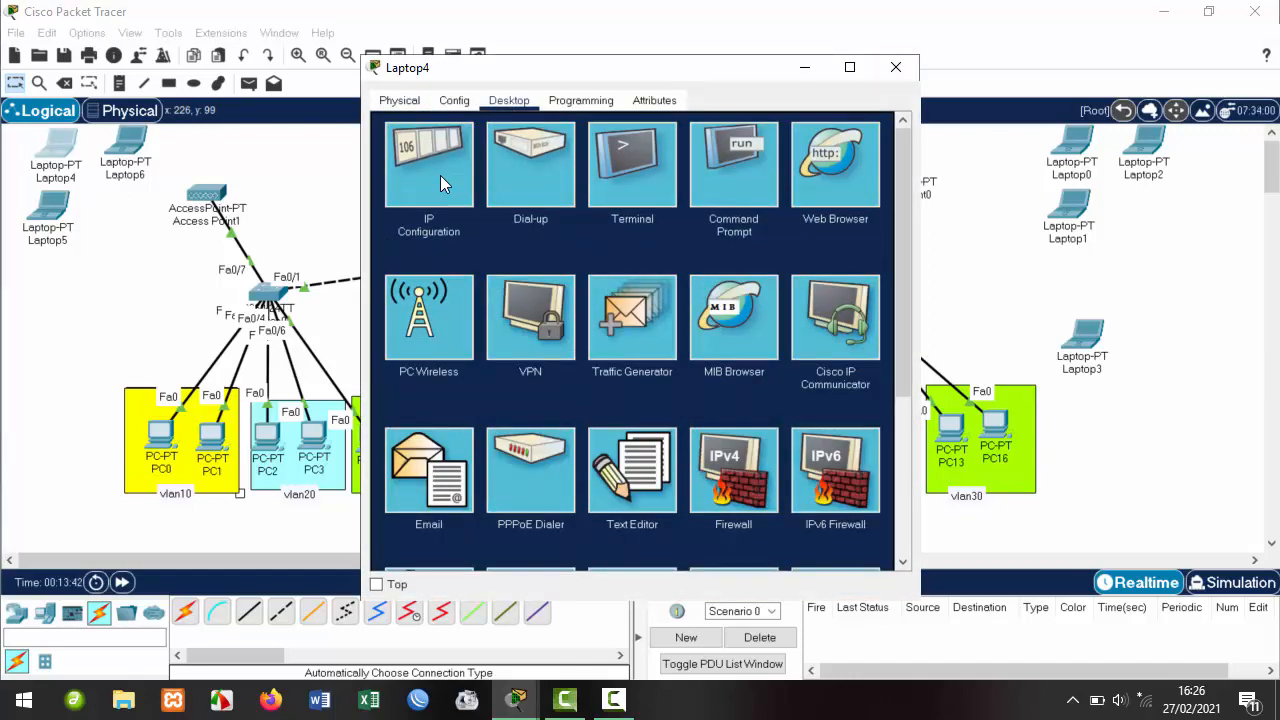
click(440, 175)
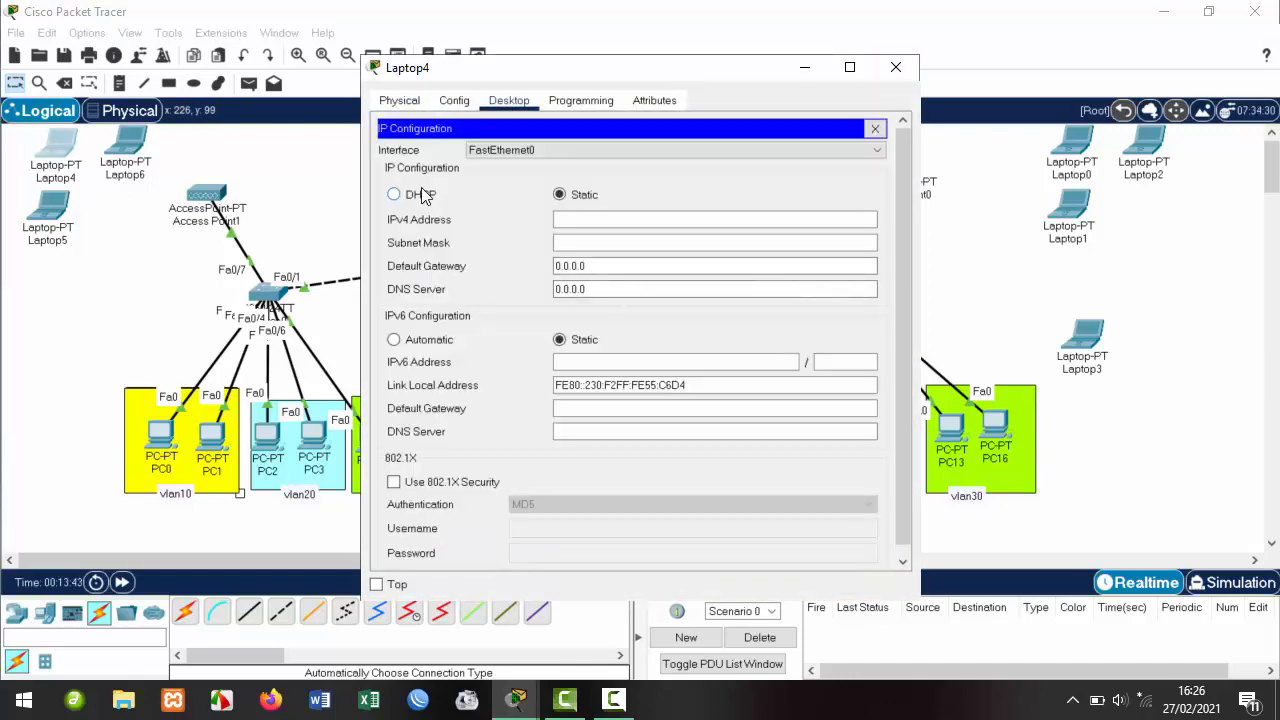
click(875, 128)
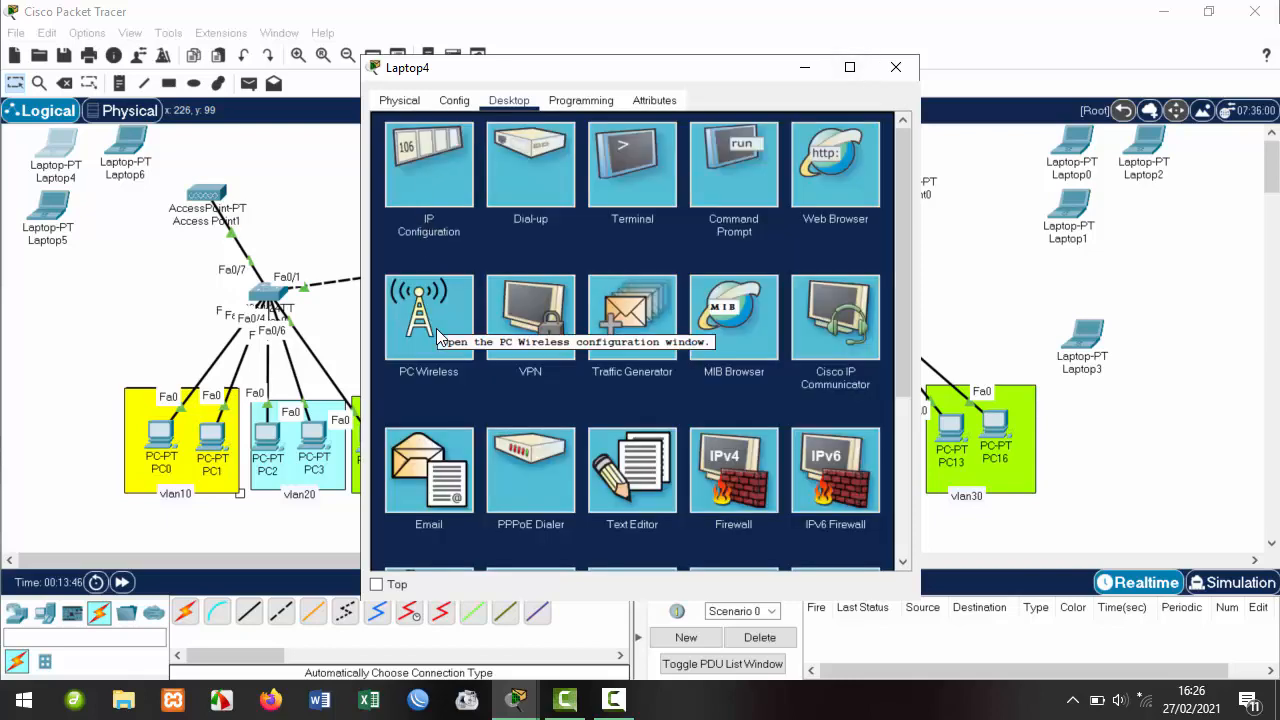
click(472, 104)
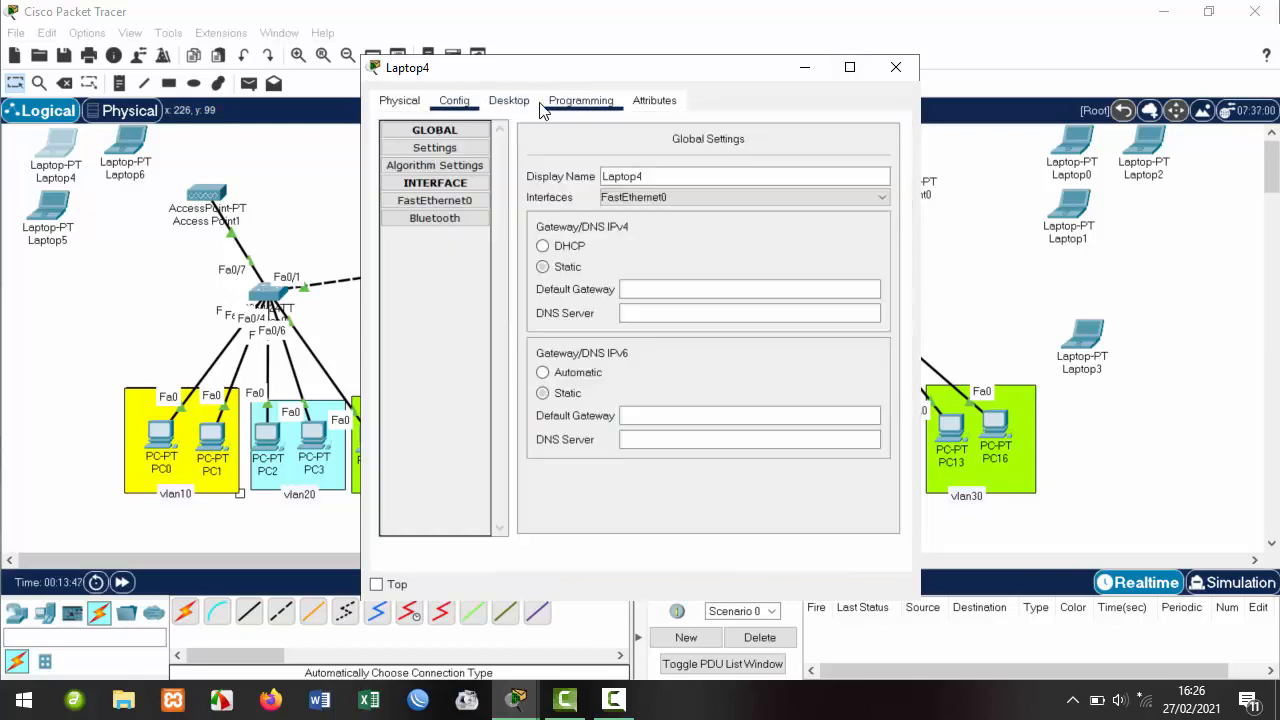
click(518, 103)
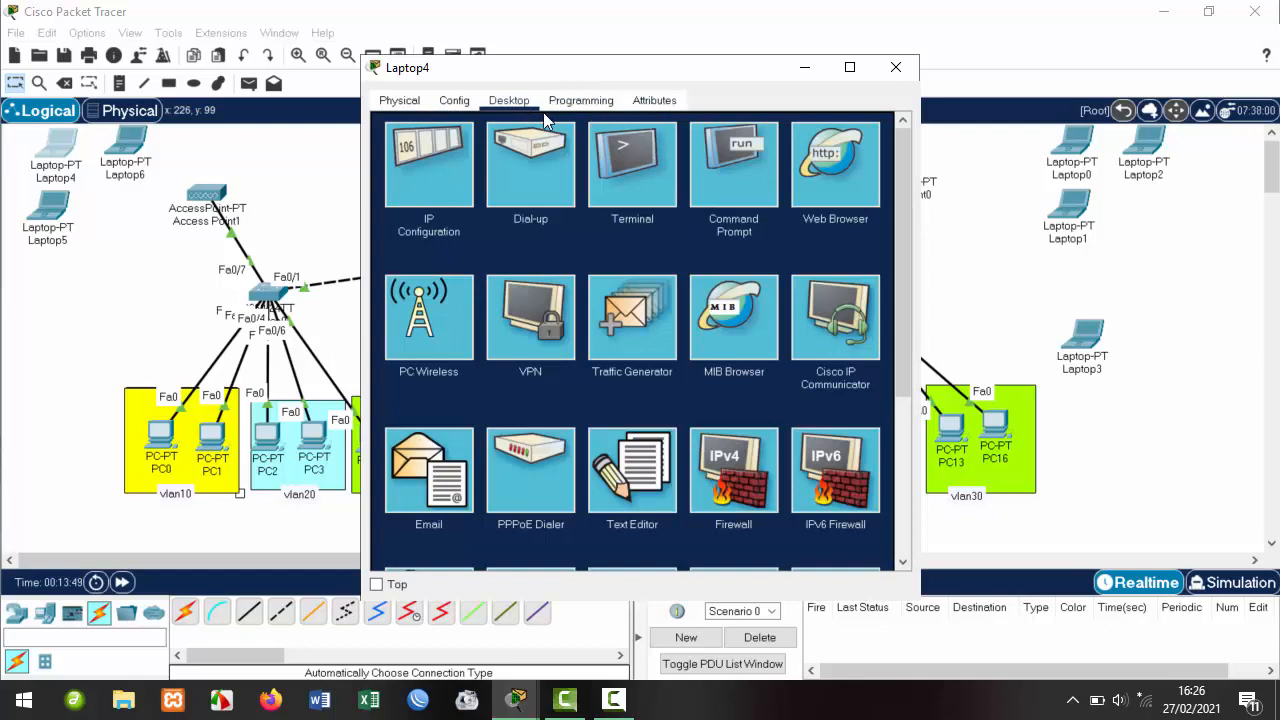
click(399, 100)
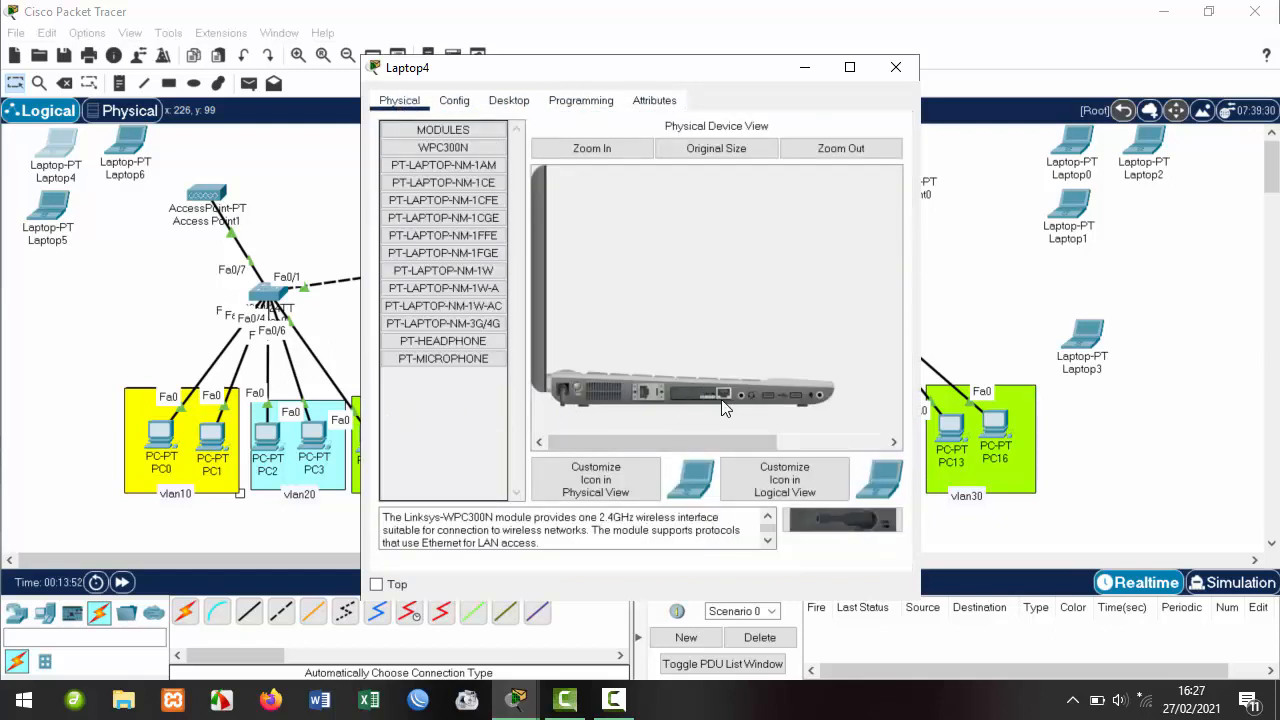
drag(723, 405, 470, 465)
drag(843, 519, 690, 400)
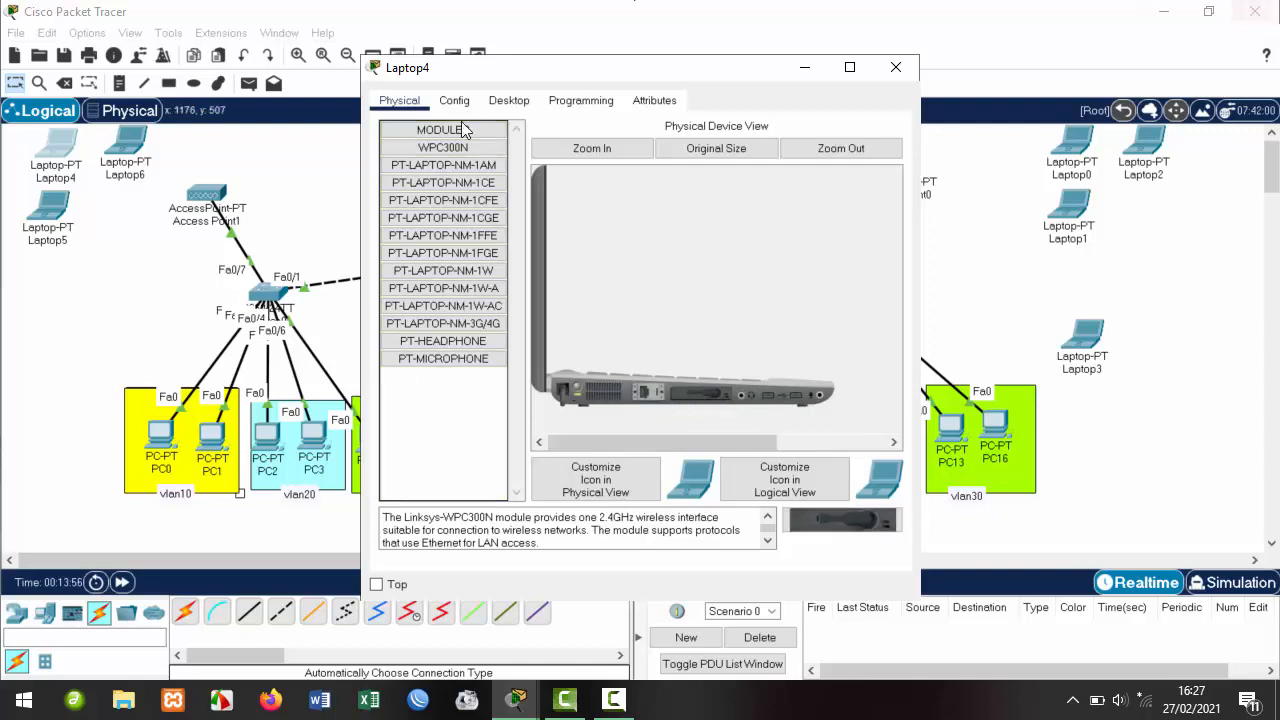
click(893, 66)
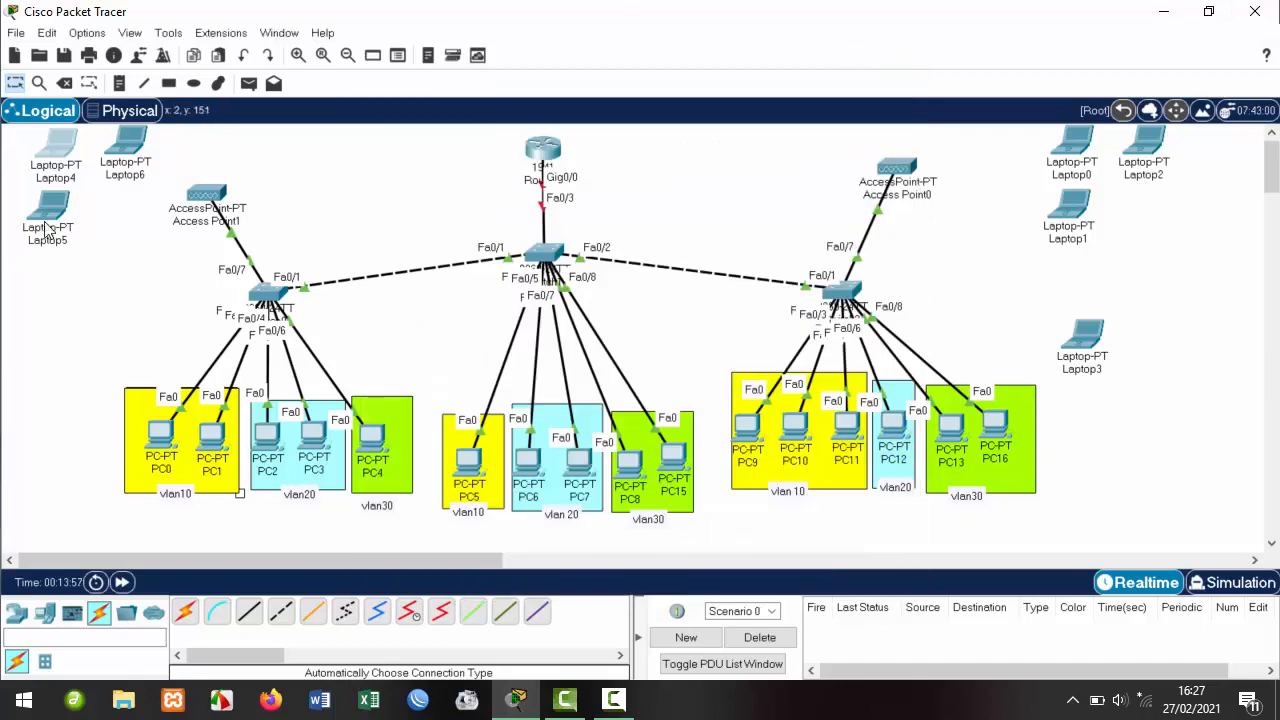
Replace the network cards in Laptop5 and Laptop0 with WPC300N modules.
click(48, 205)
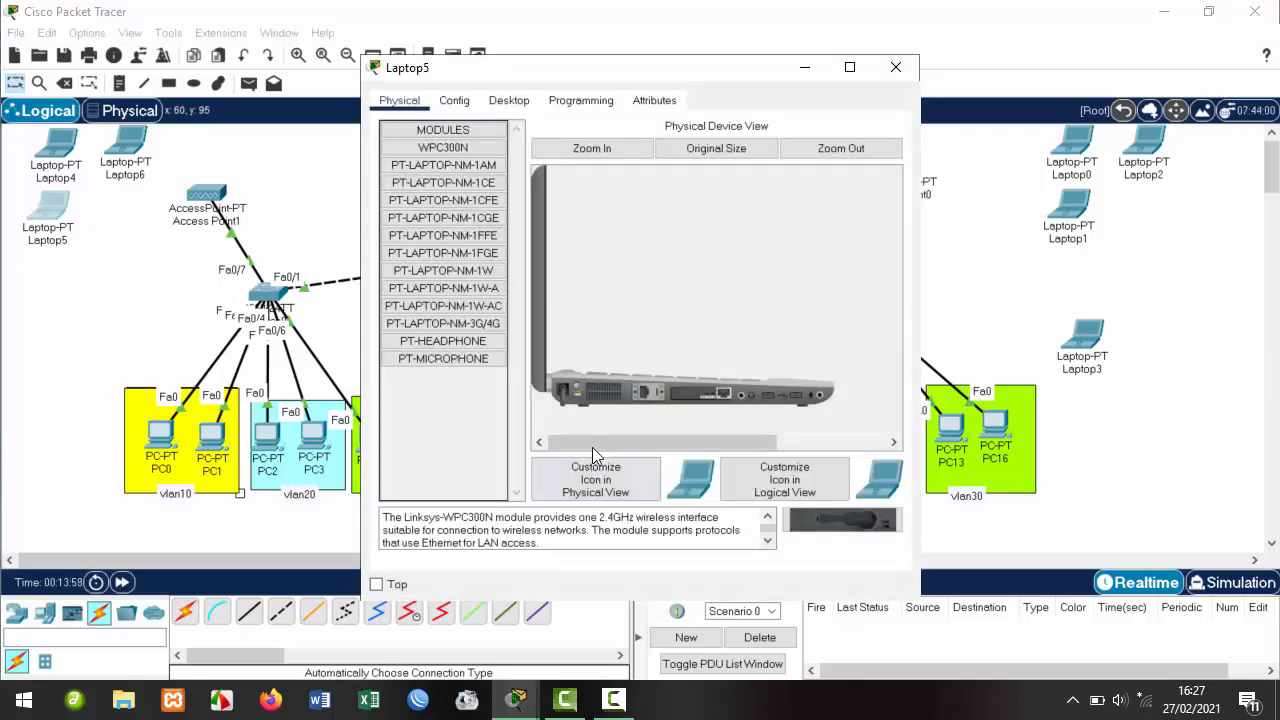
drag(688, 400, 449, 431)
drag(851, 524, 697, 400)
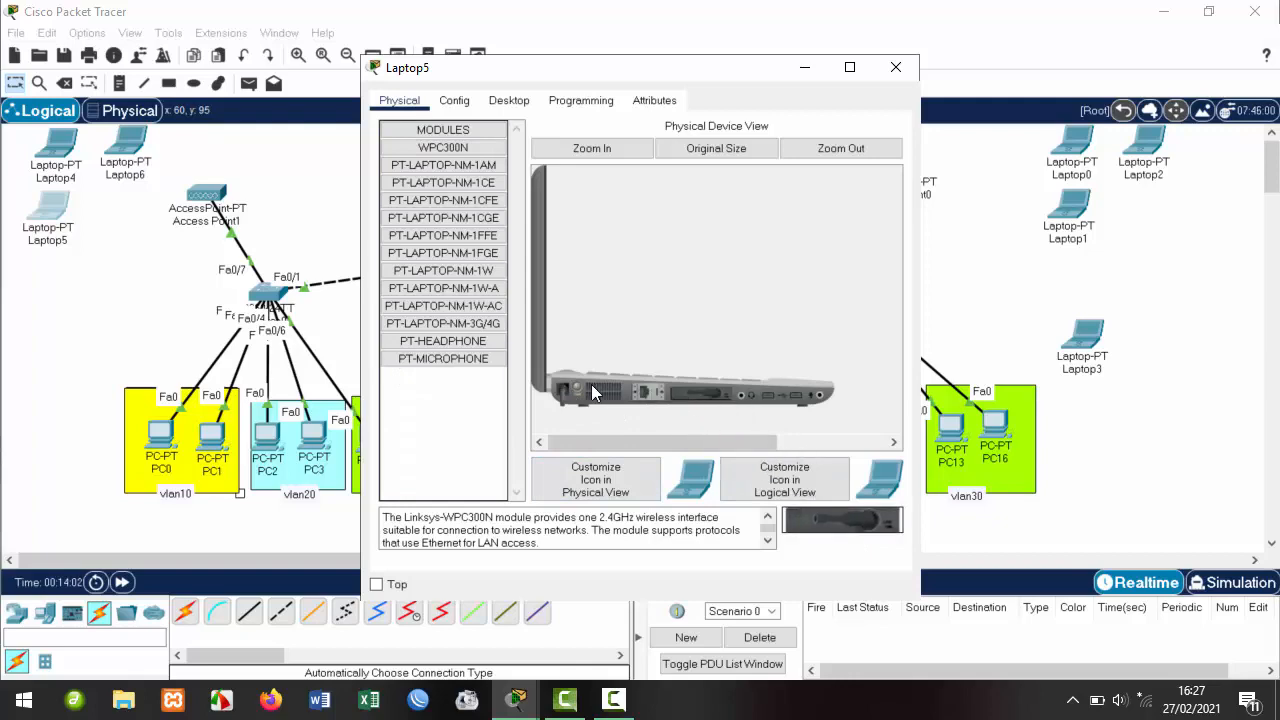
click(899, 69)
click(1085, 160)
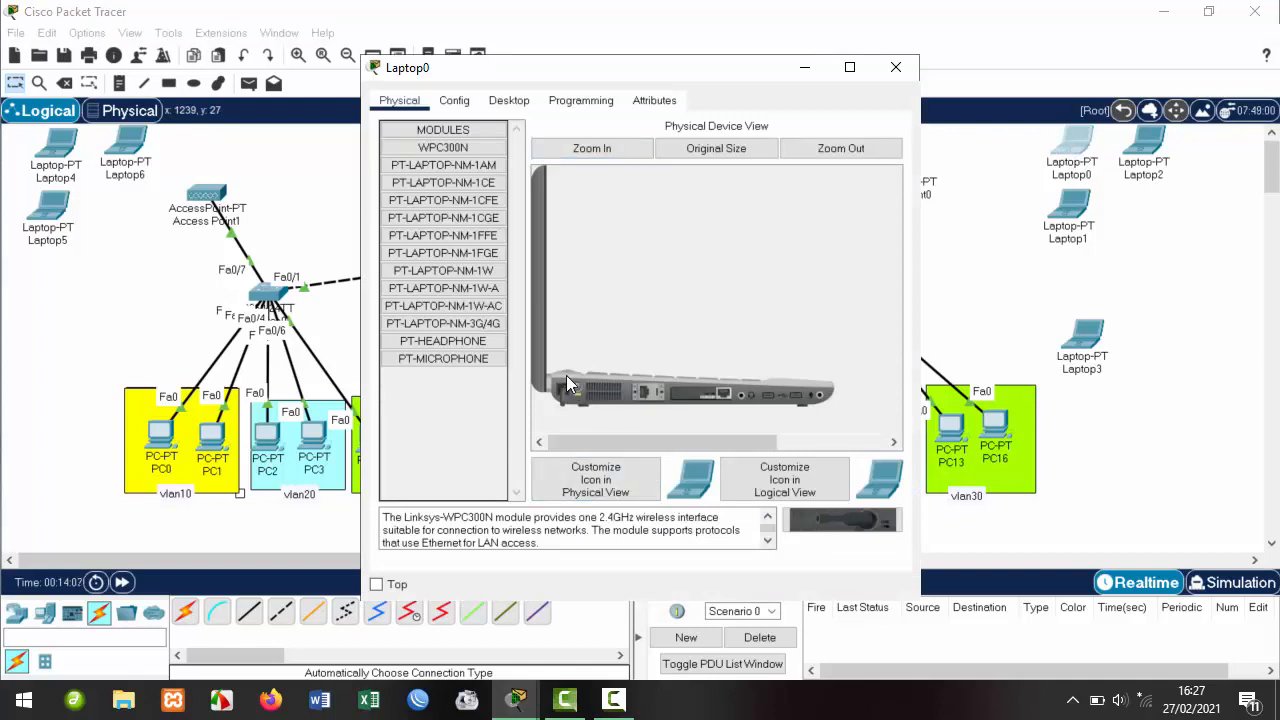
drag(686, 388, 445, 415)
drag(743, 410, 706, 402)
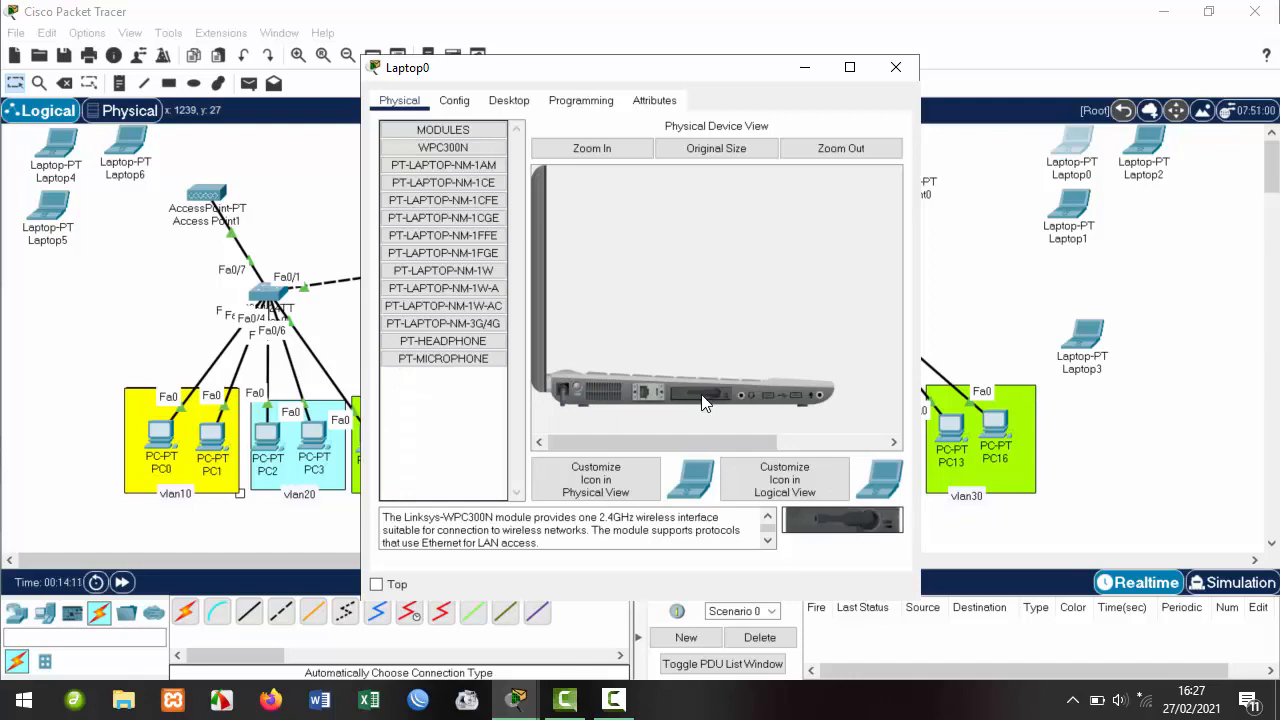
click(896, 67)
Remove Laptop2's card and fit Laptop1 with a WPC300N module.
click(1143, 145)
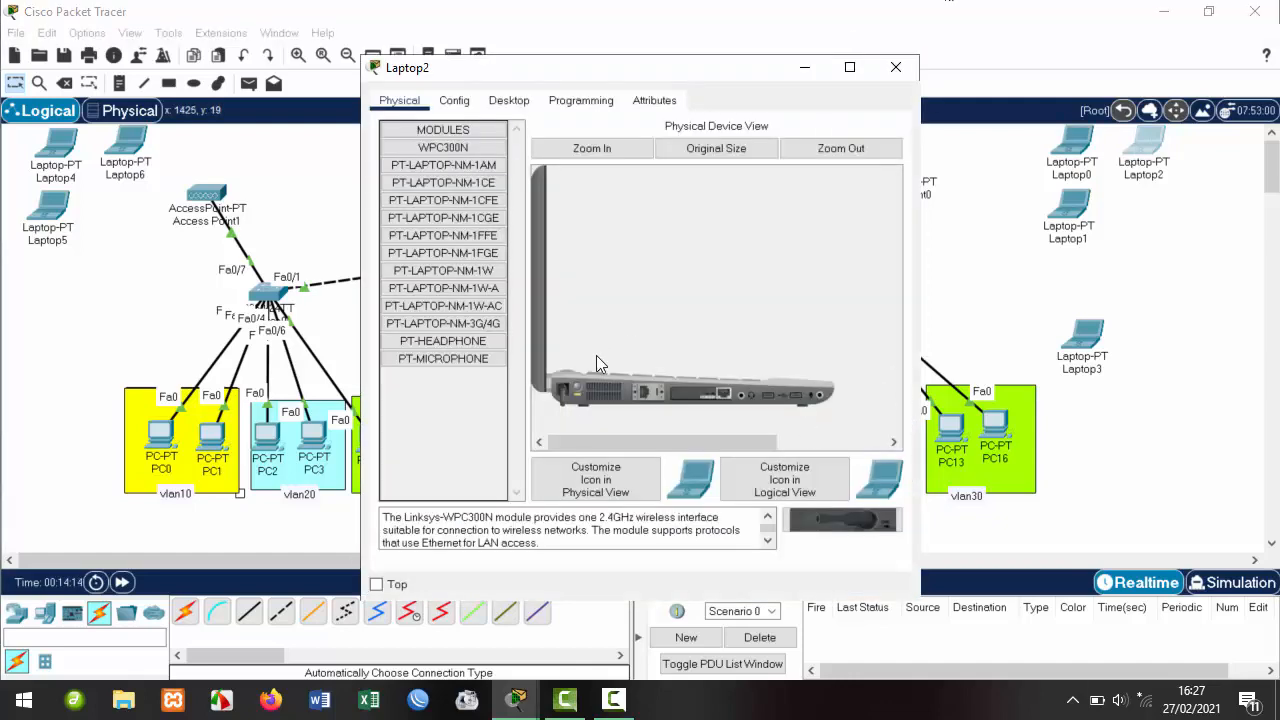
drag(571, 388, 700, 393)
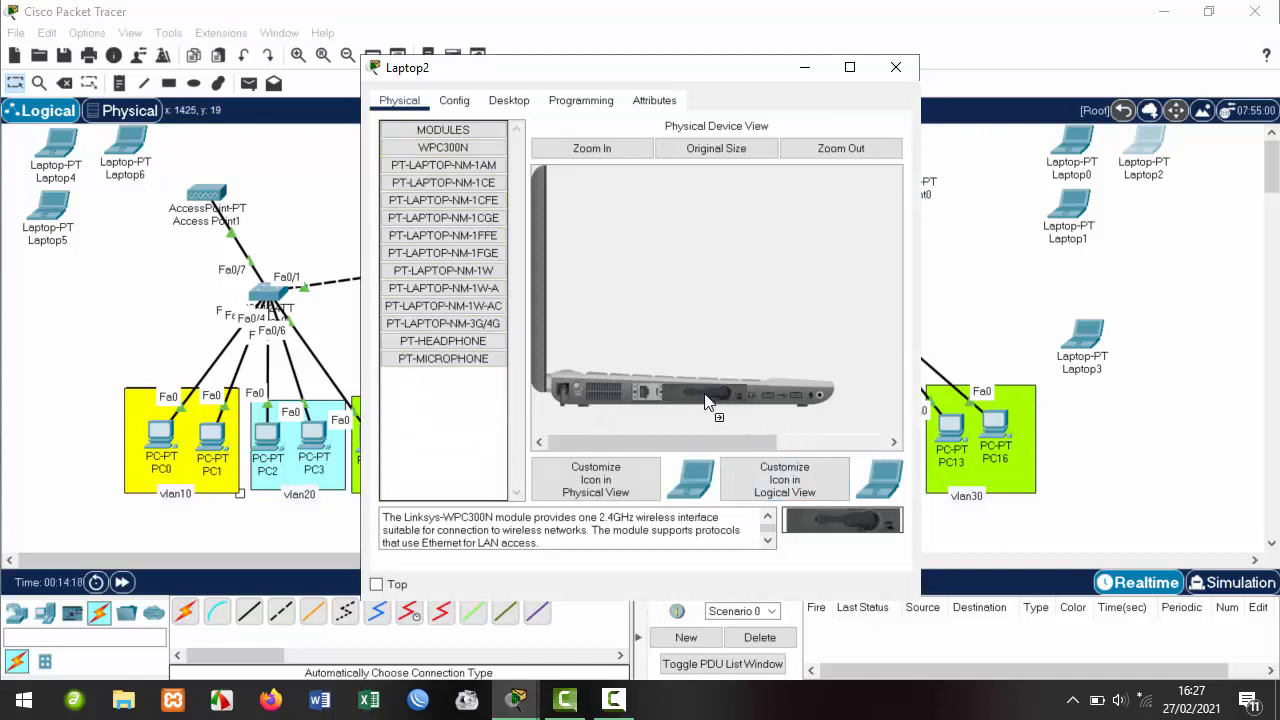
click(895, 67)
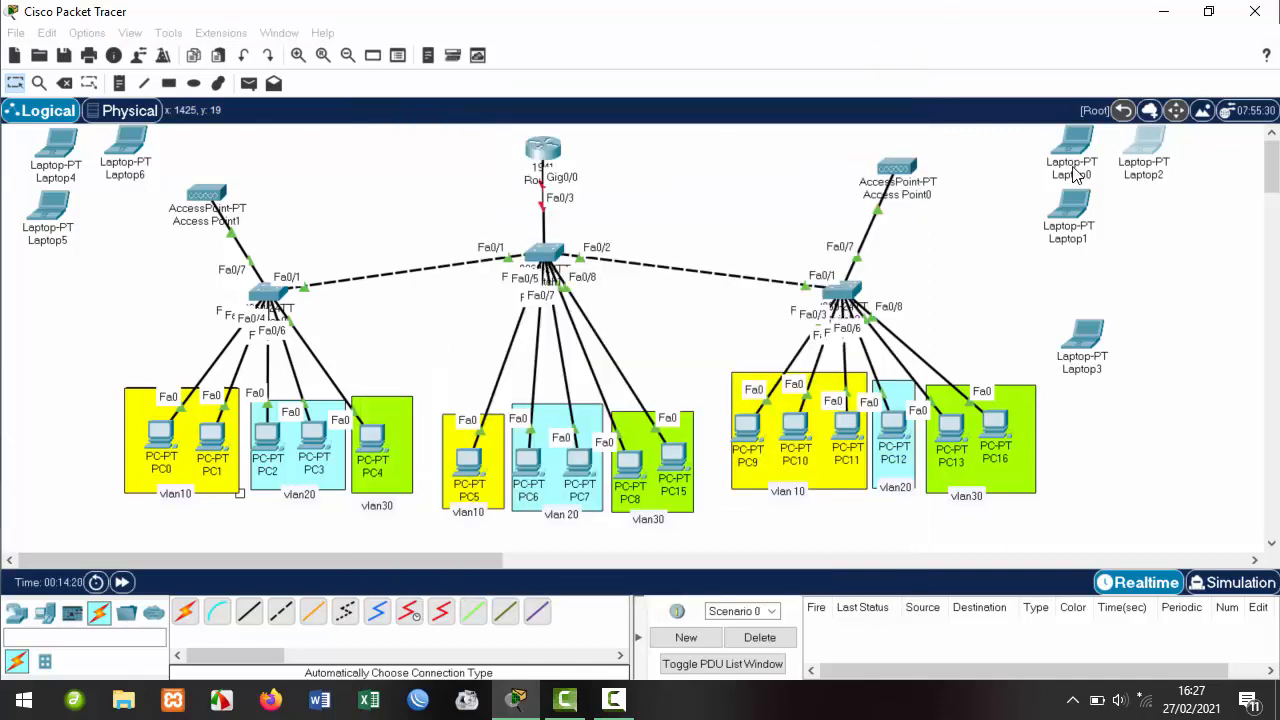
click(1068, 205)
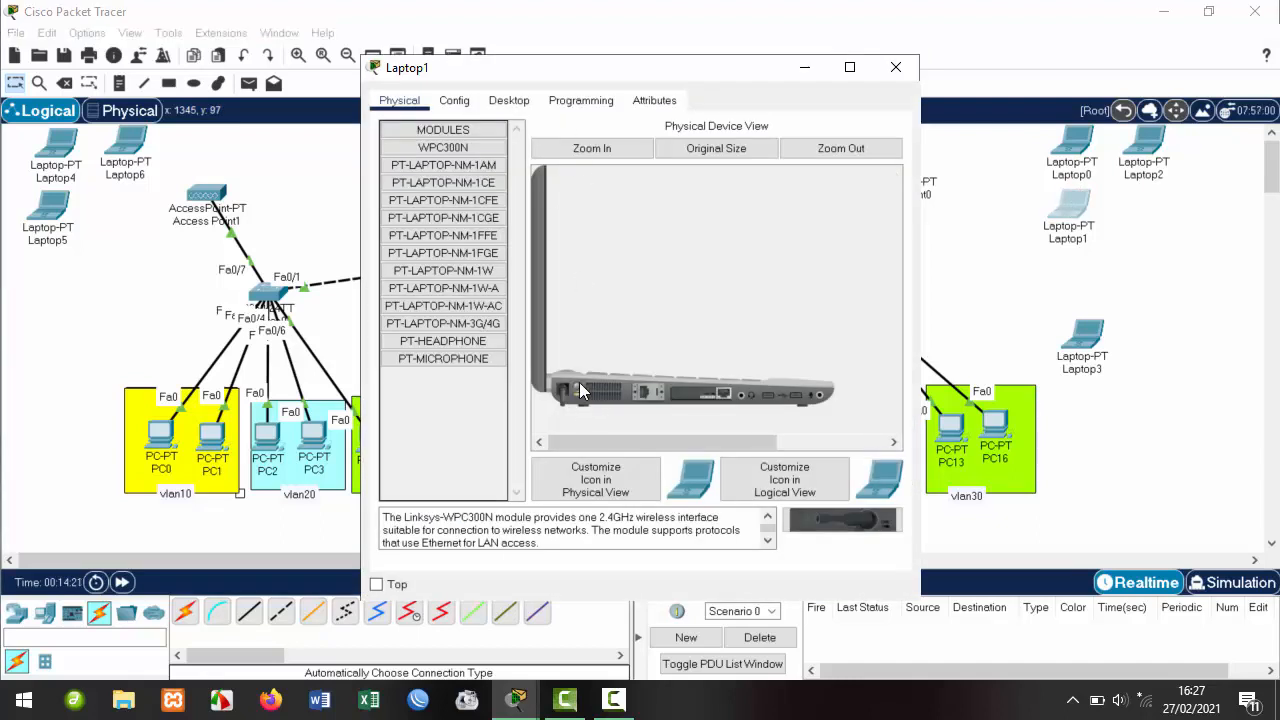
drag(682, 397, 465, 441)
drag(843, 528, 712, 408)
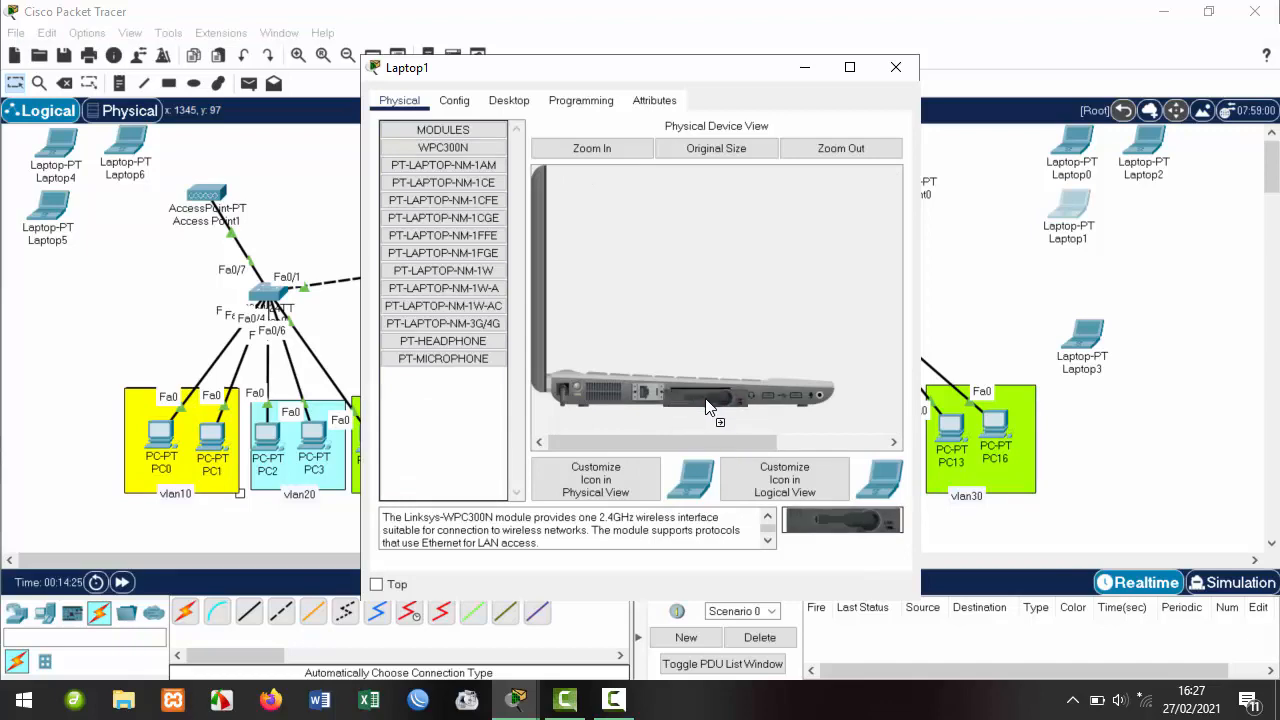
click(895, 67)
Swap Laptop3's original module for a WPC300N and adjust the canvas layout.
click(1082, 338)
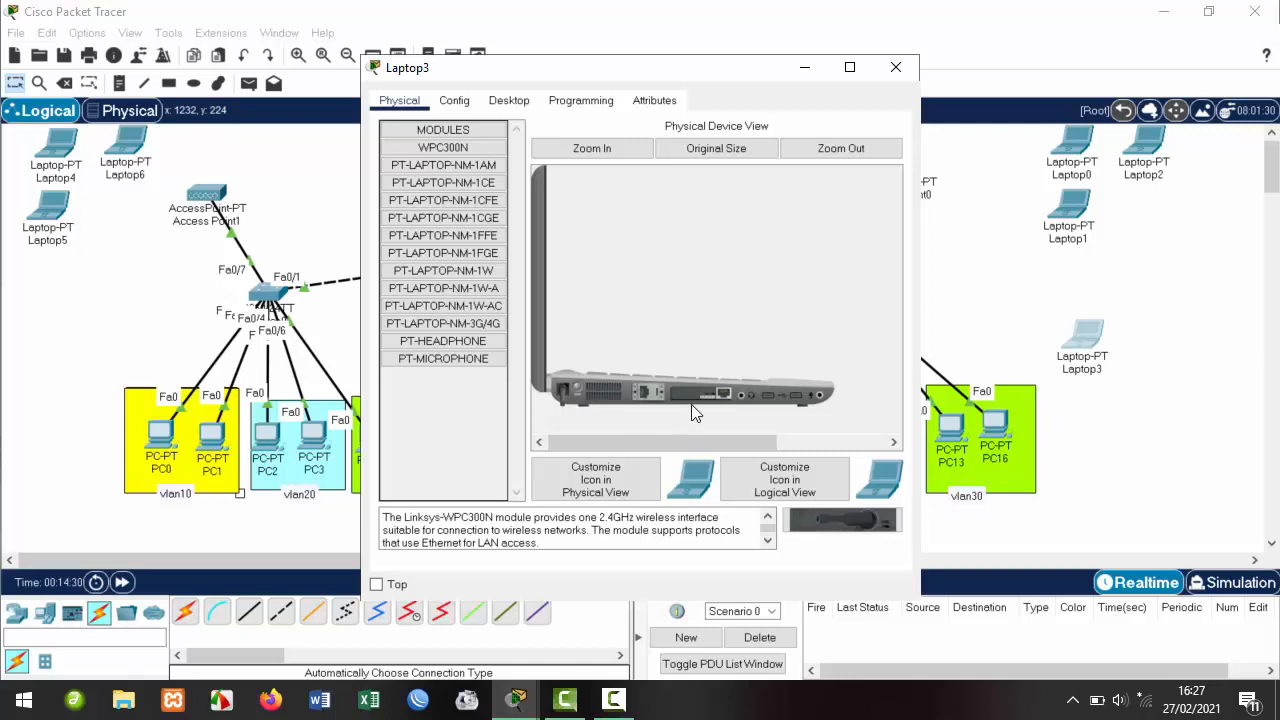
drag(696, 400, 465, 420)
drag(815, 512, 700, 393)
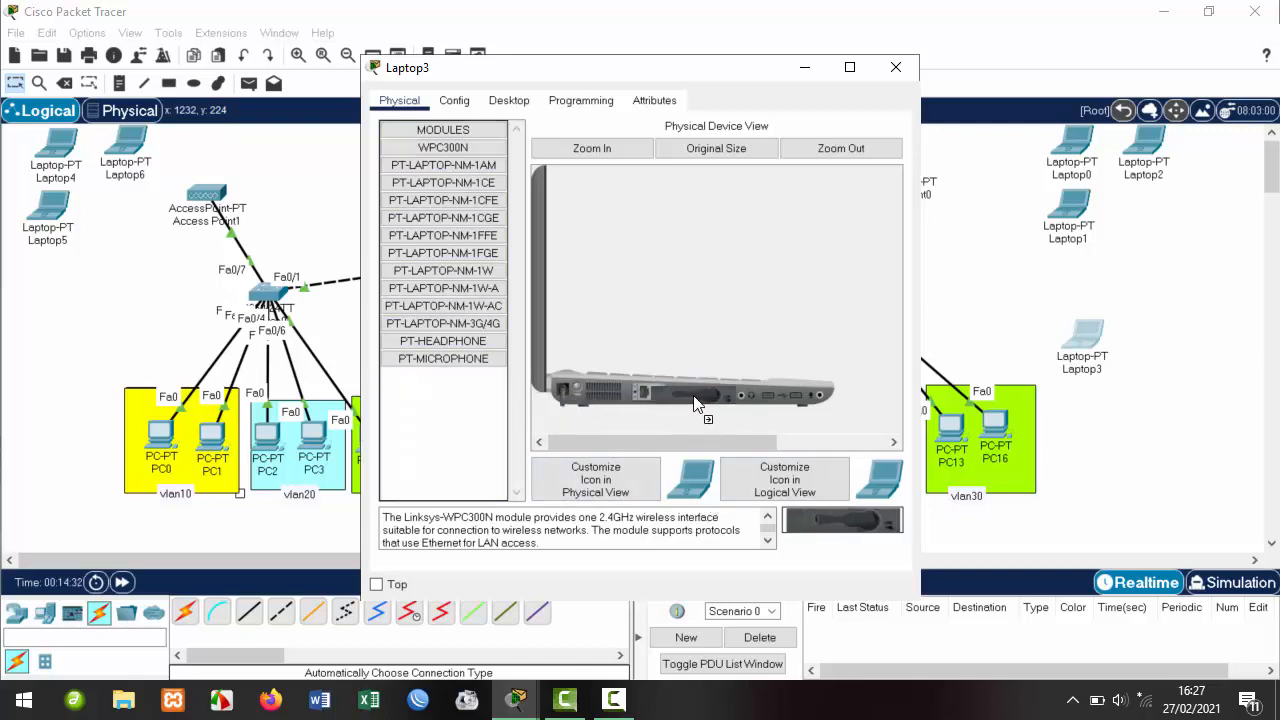
click(906, 70)
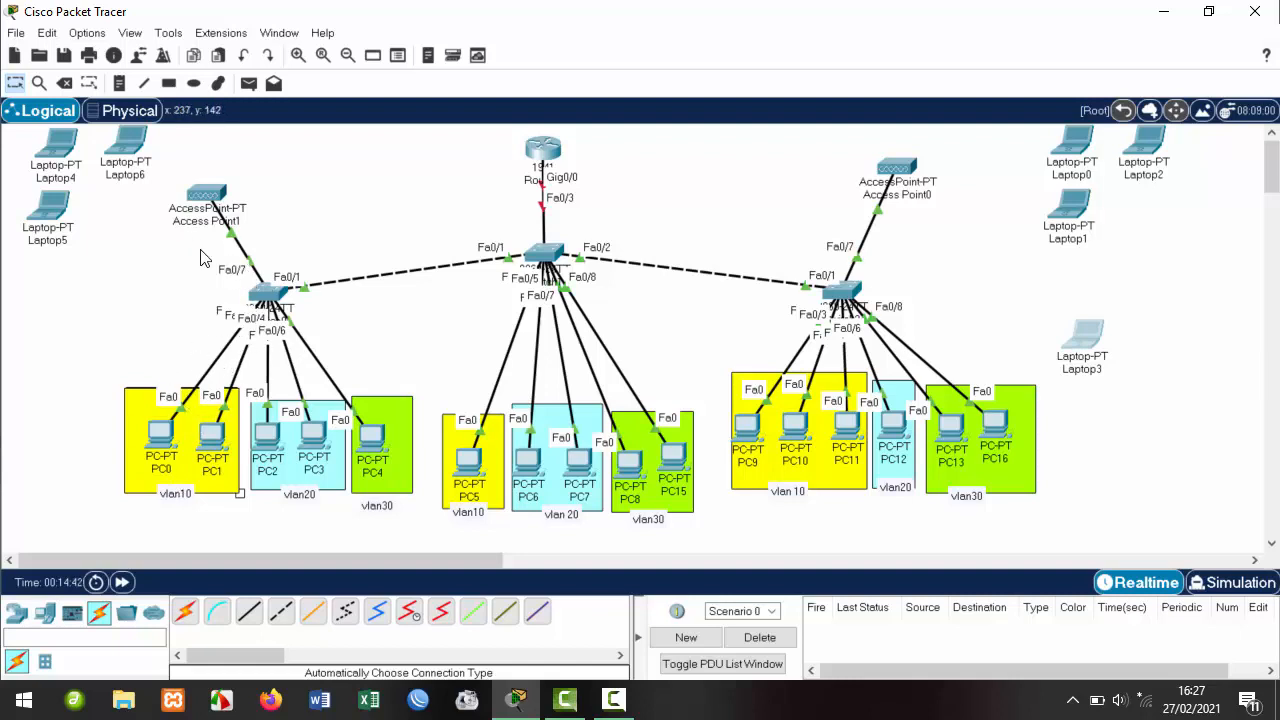
drag(195, 240, 355, 342)
Enter enable and conf t in Switch0's CLI to reach global configuration mode.
click(268, 290)
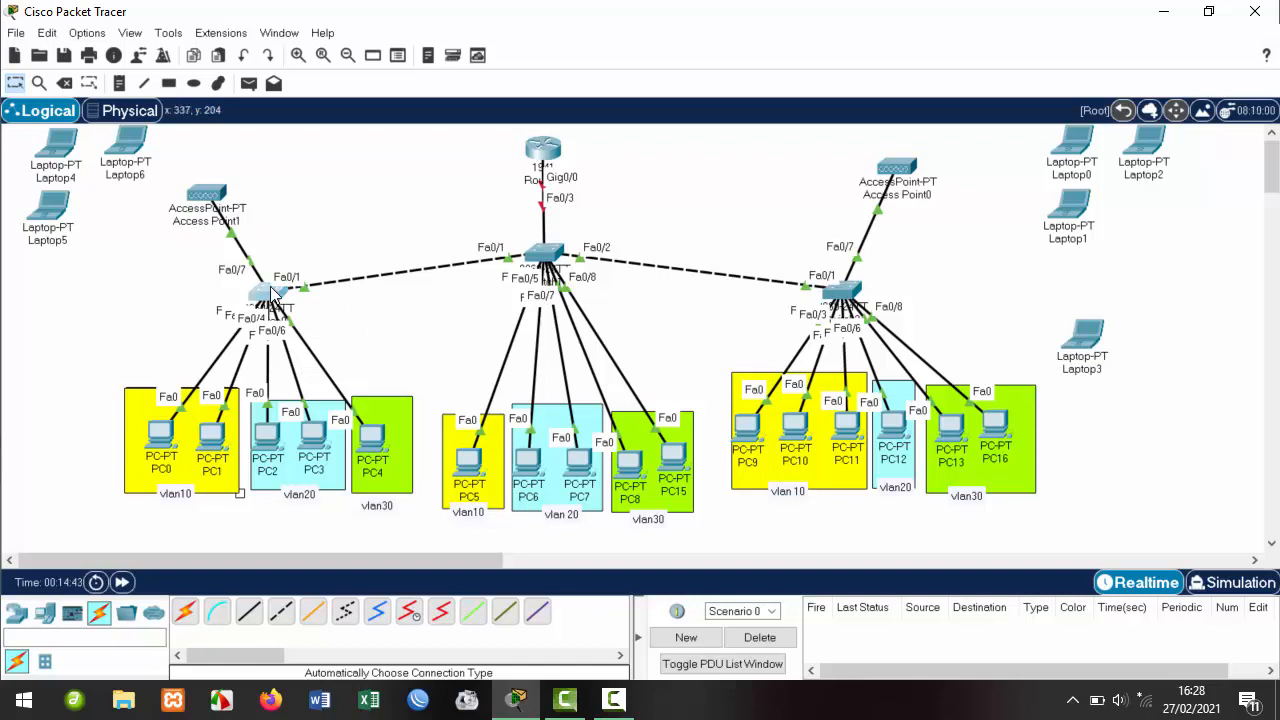
drag(530, 75, 691, 63)
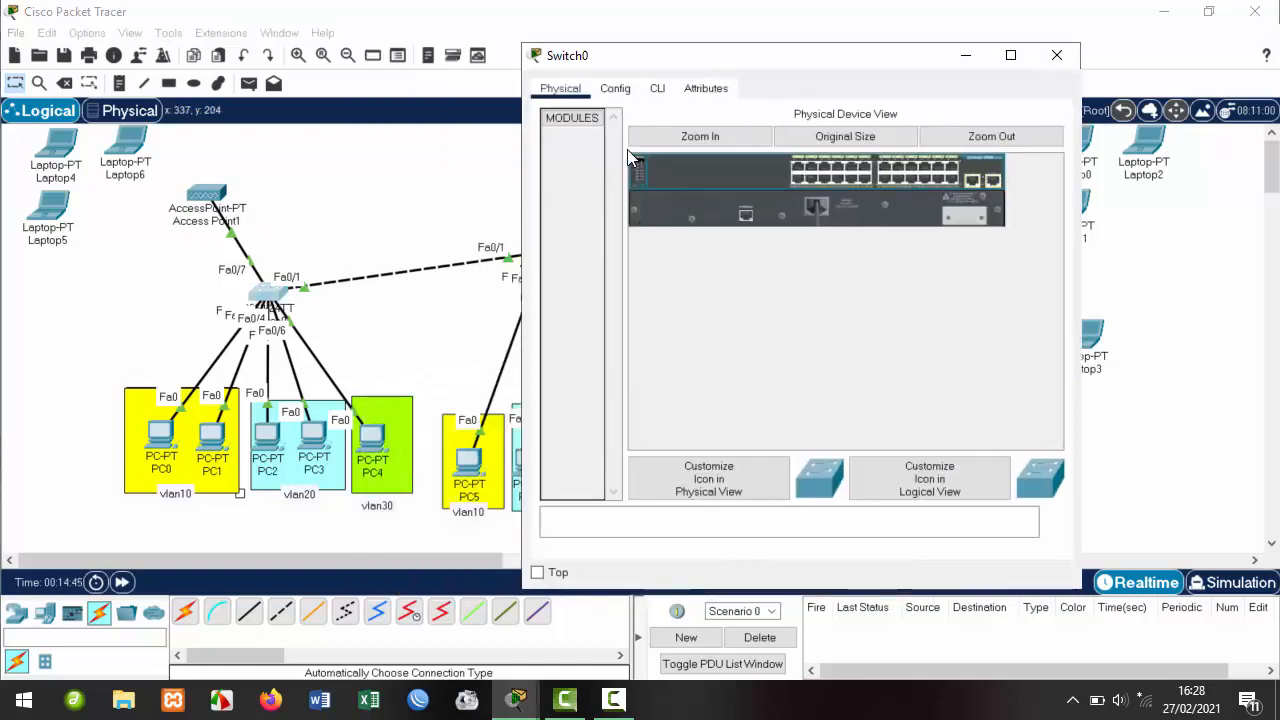
click(657, 88)
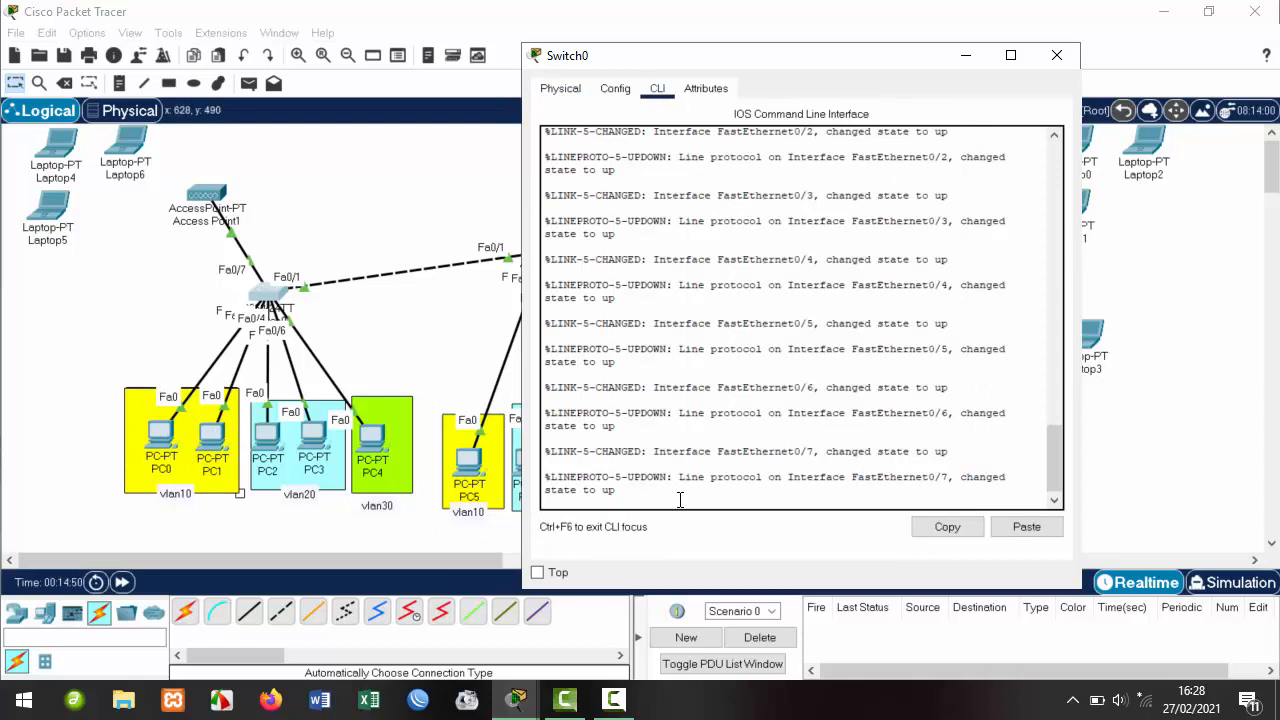
key(Return)
text(ena)
key(Return)
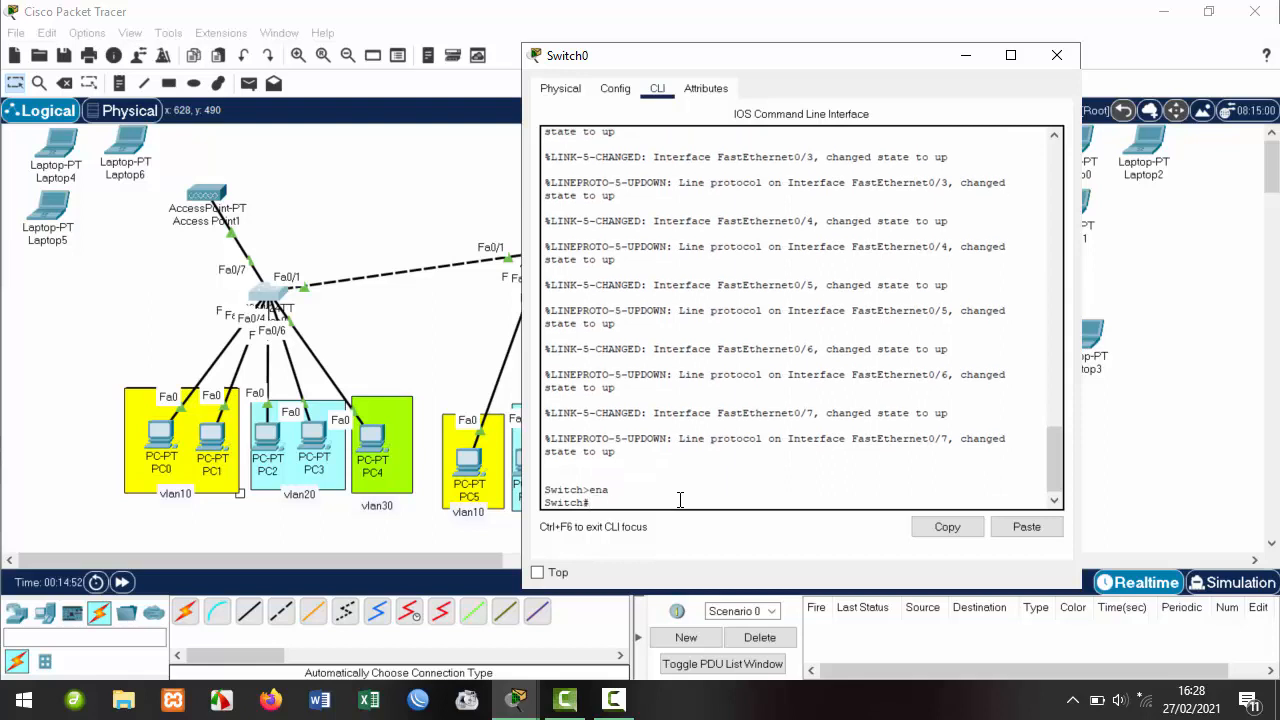
text(ternf t)
key(Return)
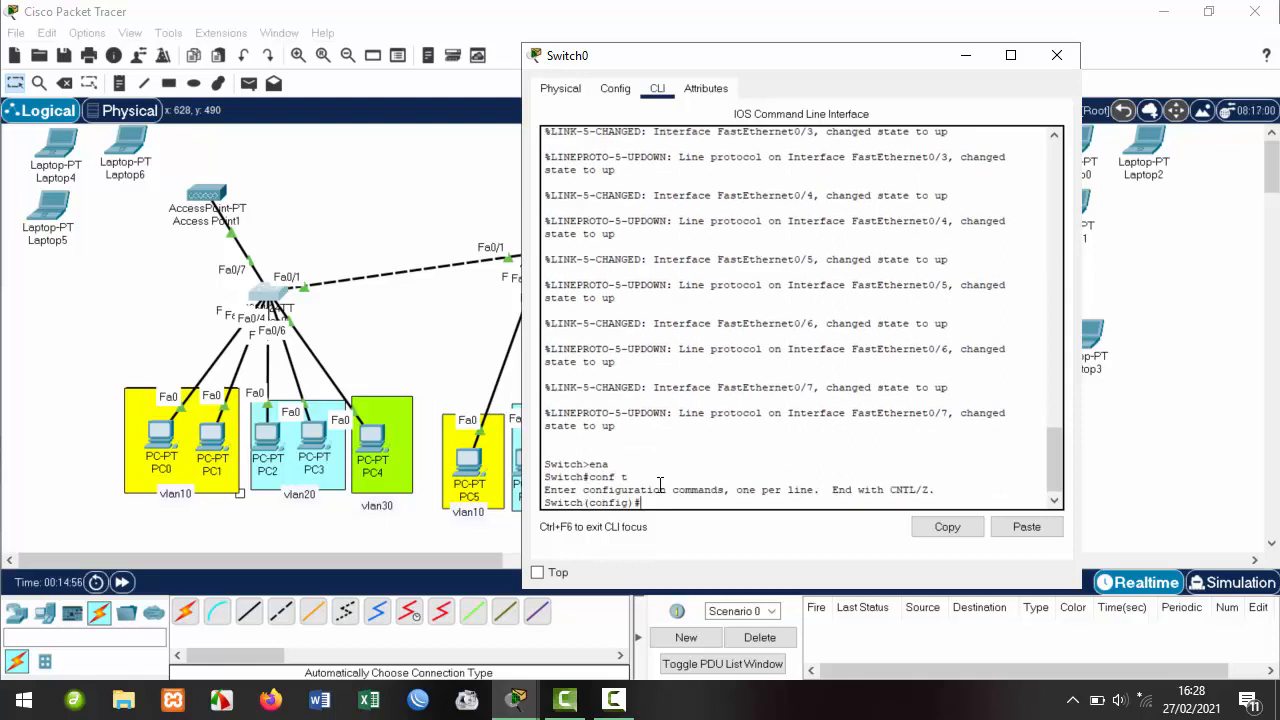
Reposition PC0 and PC1 side by side inside the vlan10 box.
click(165, 445)
drag(165, 445, 102, 362)
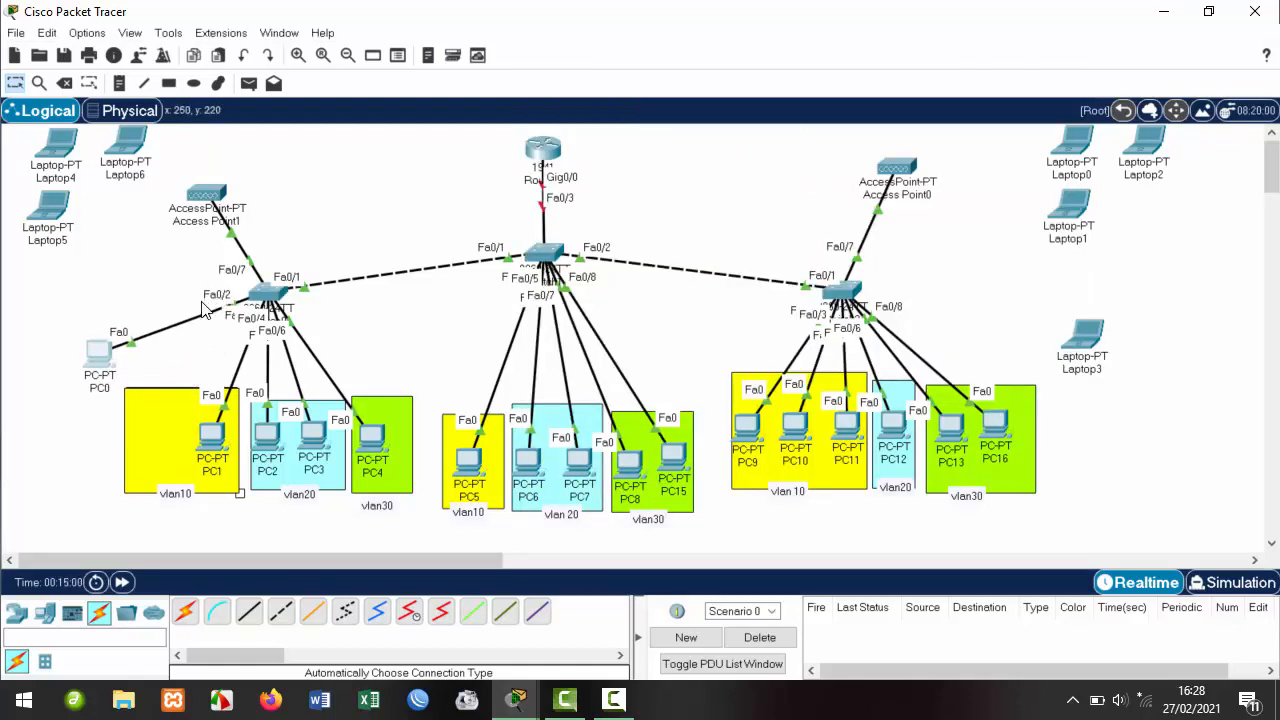
mouse_move(214, 437)
mouse_down()
mouse_move(160, 370)
mouse_move(213, 449)
mouse_up()
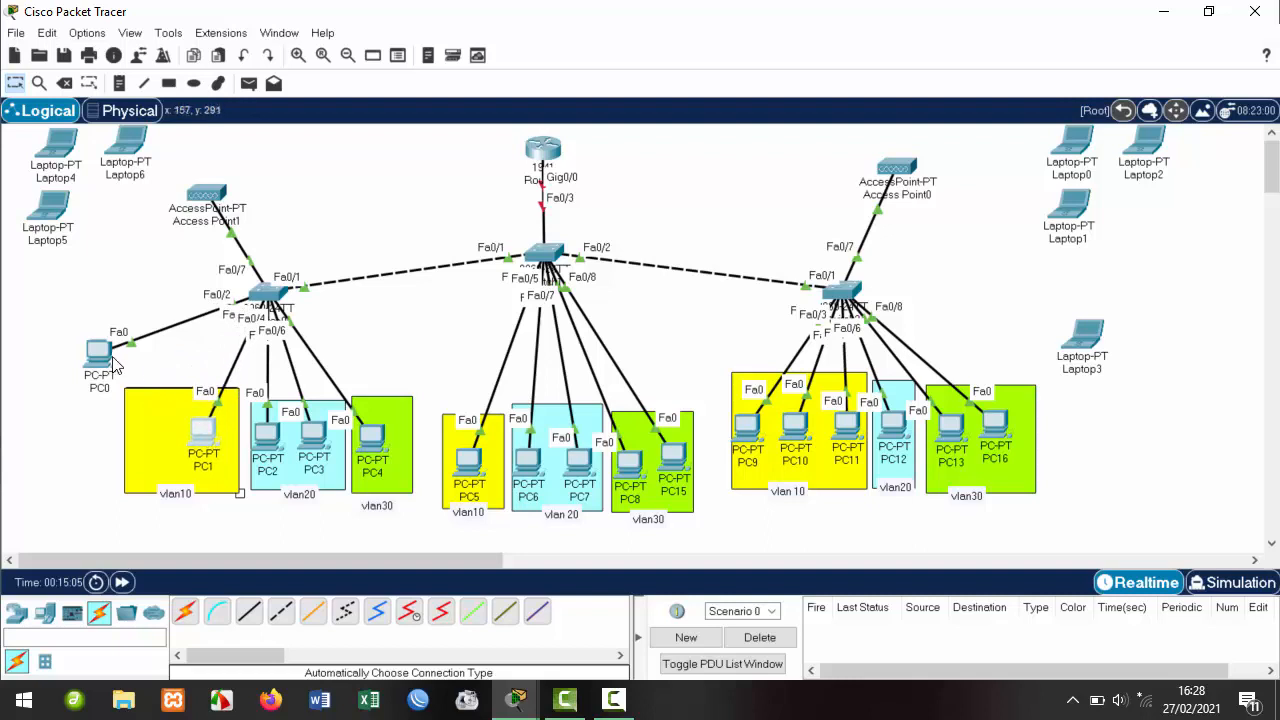
drag(113, 365, 155, 436)
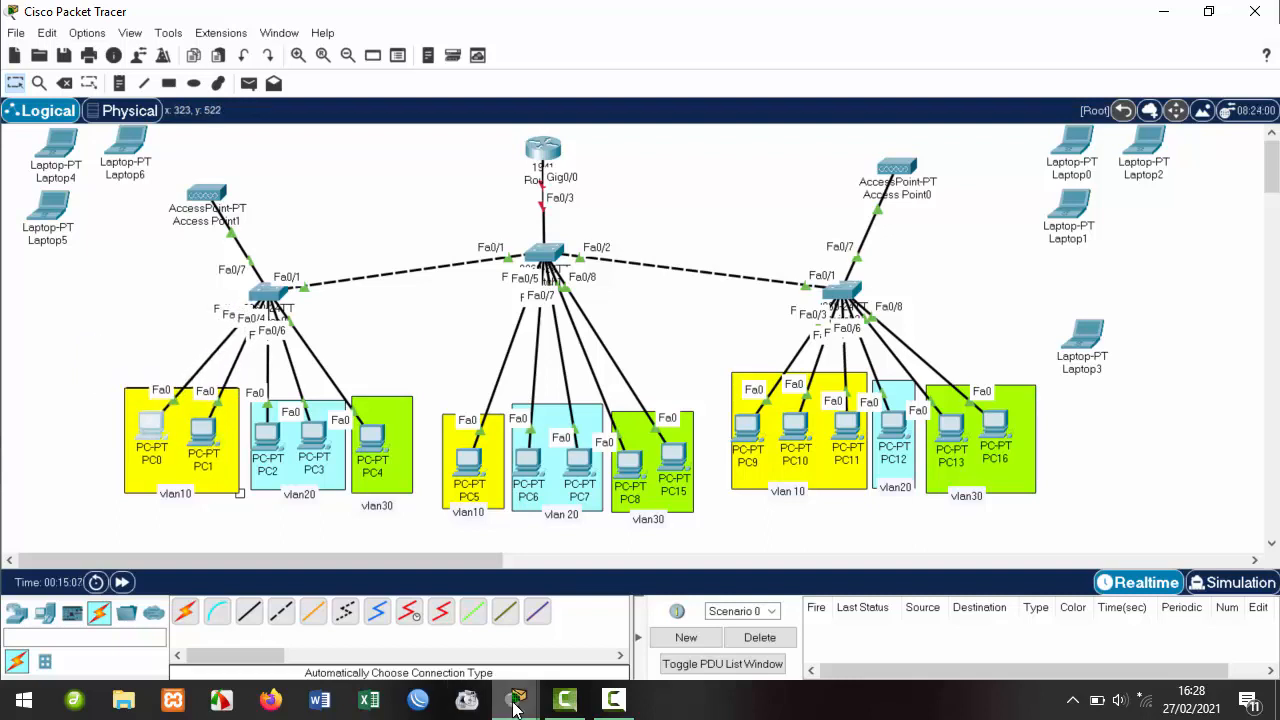
Create VLAN 10 on Switch0 and name it siswa.
click(540, 697)
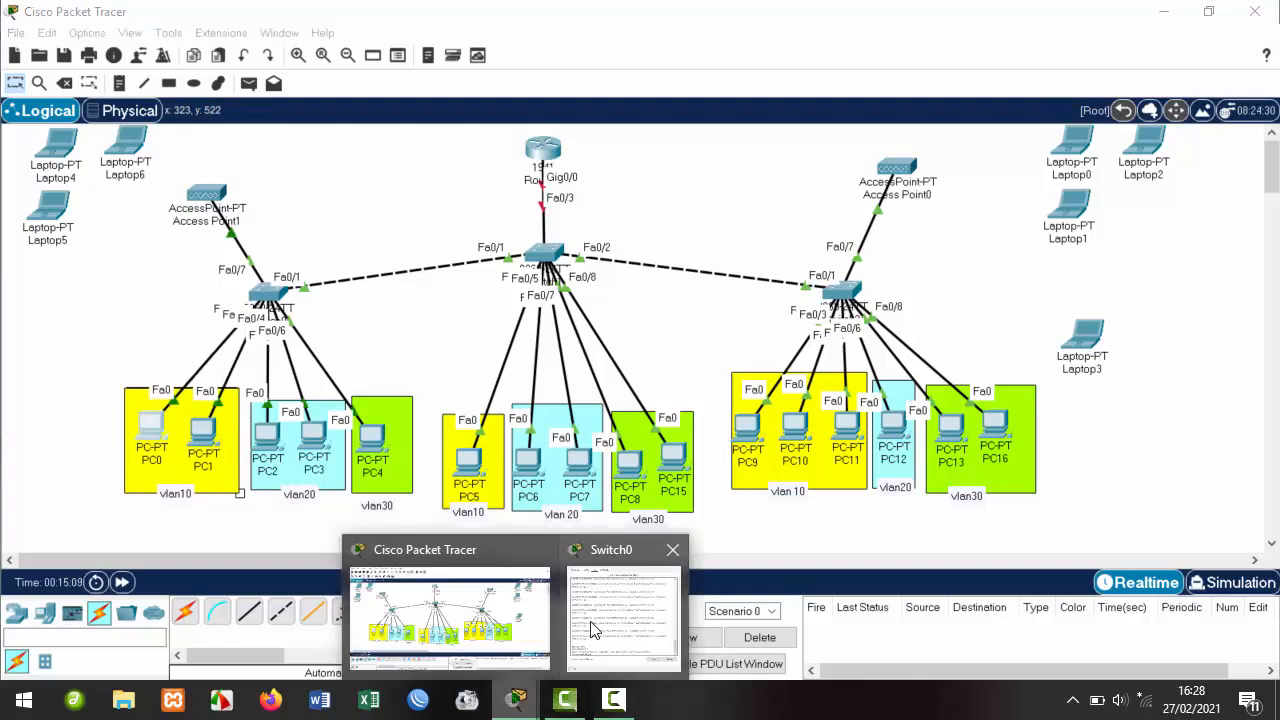
click(622, 605)
text(v)
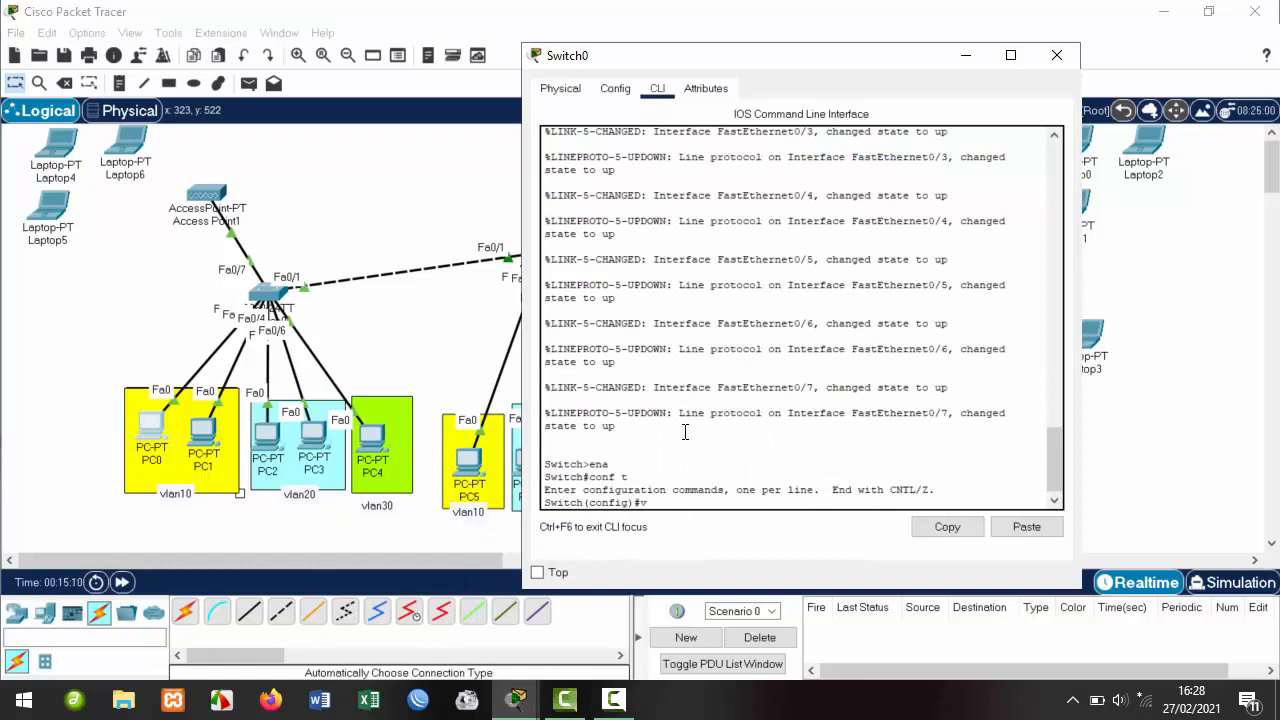
text(lan 10)
click(376, 511)
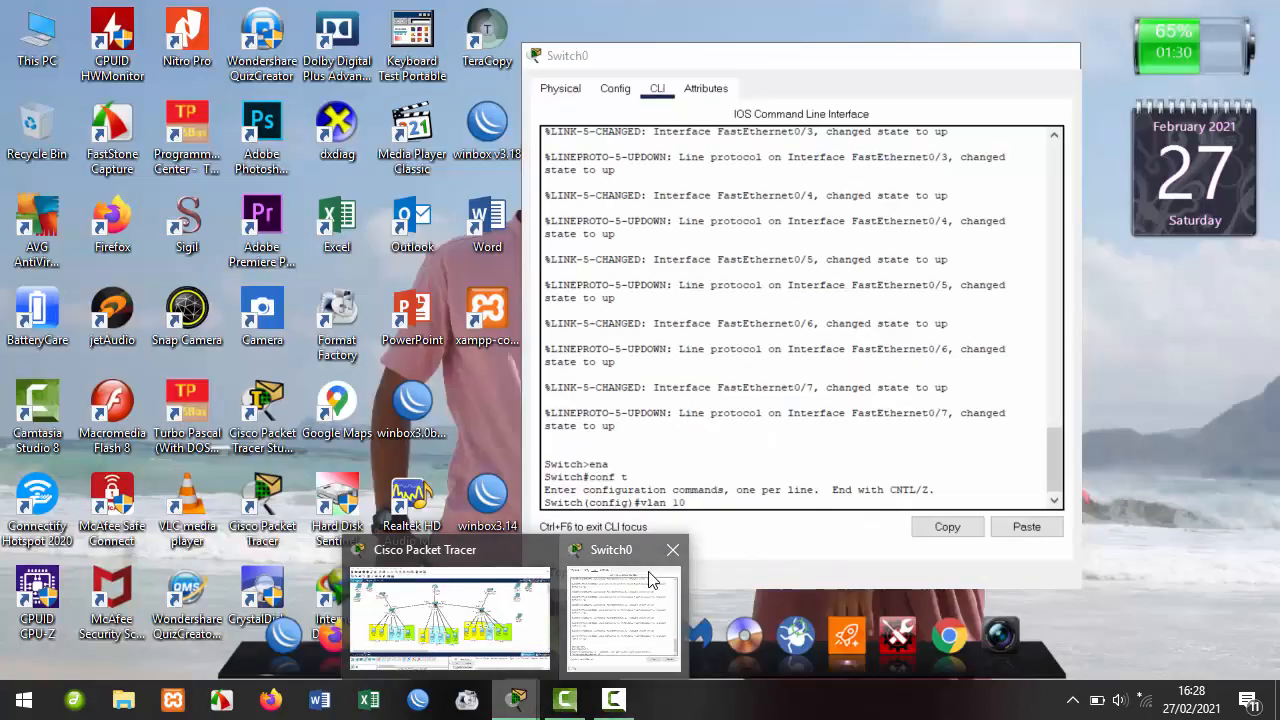
click(650, 578)
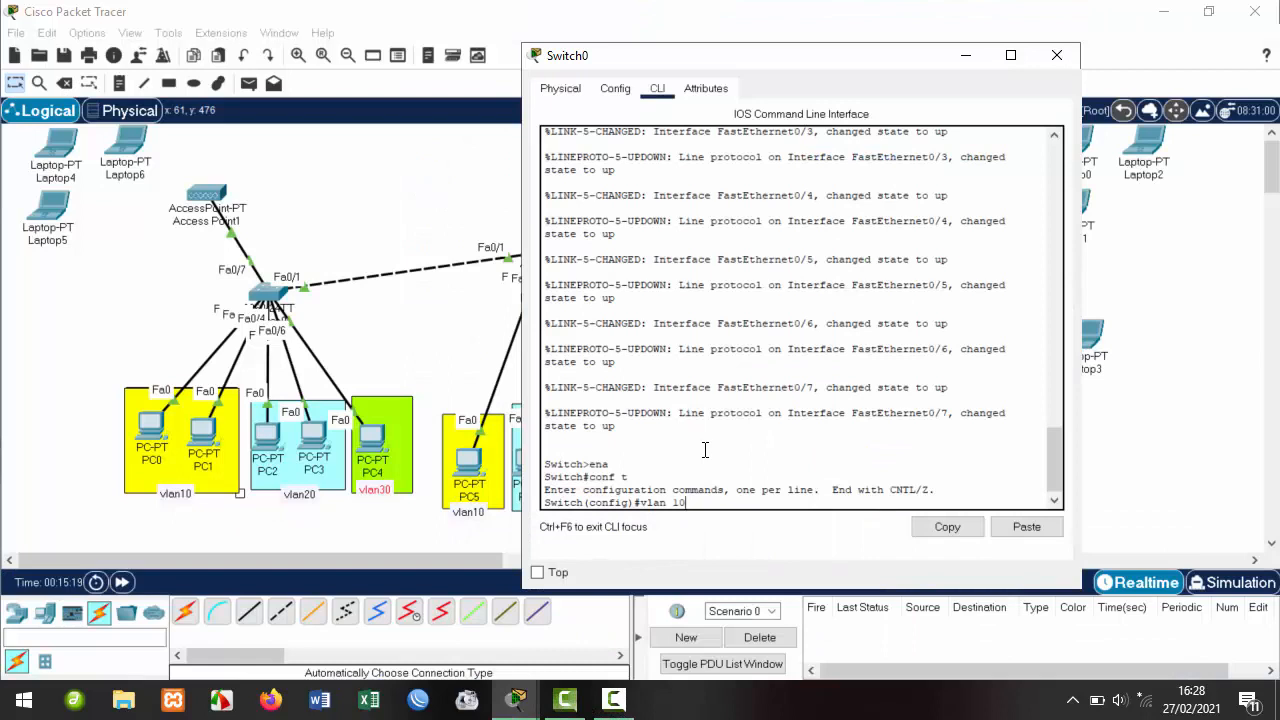
key(Return)
text(nfig-vlan)#name siswa)
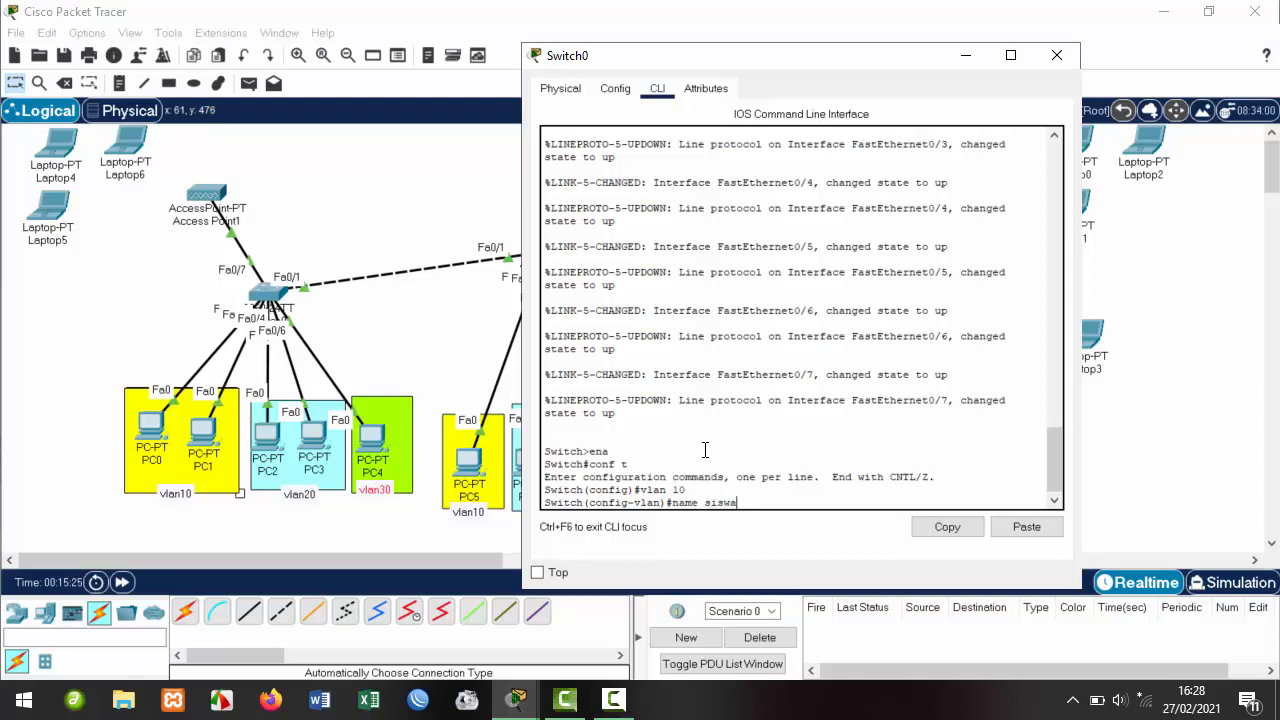
key(Return)
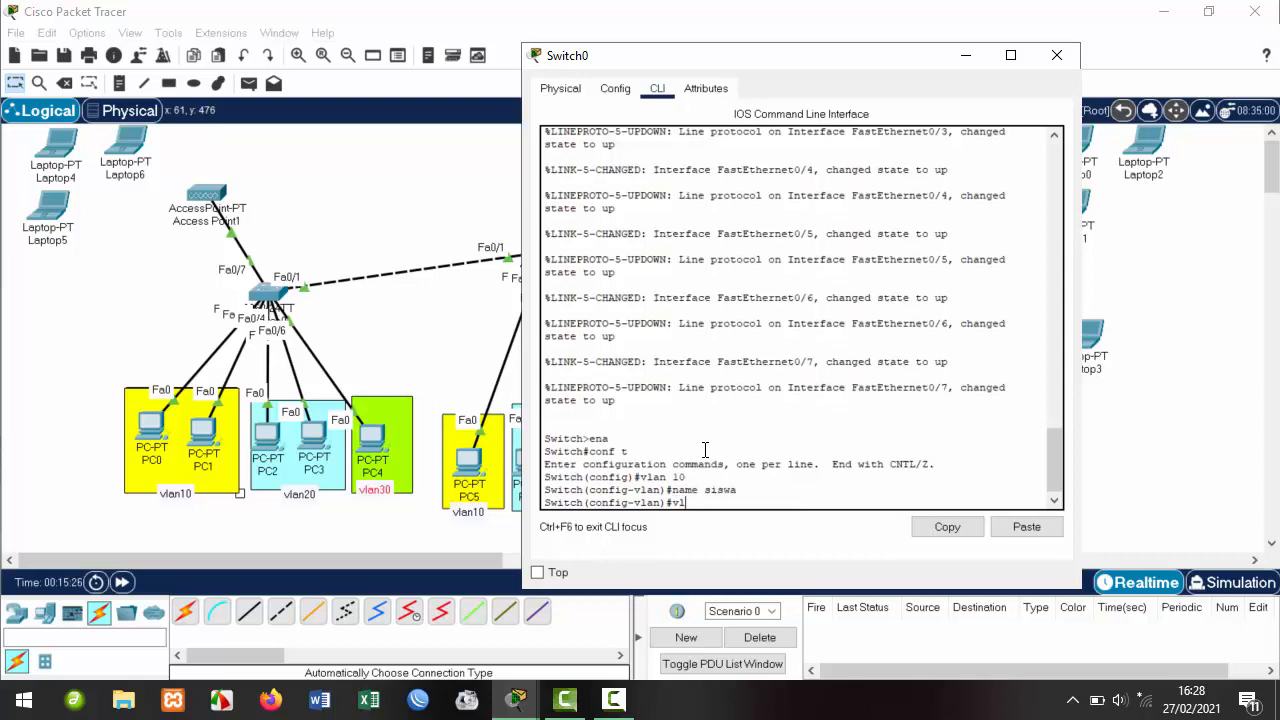
Create VLAN 20 on Switch0 and name it guru.
text(vlan 20)
key(Return)
text(nfig-vlan)#n)
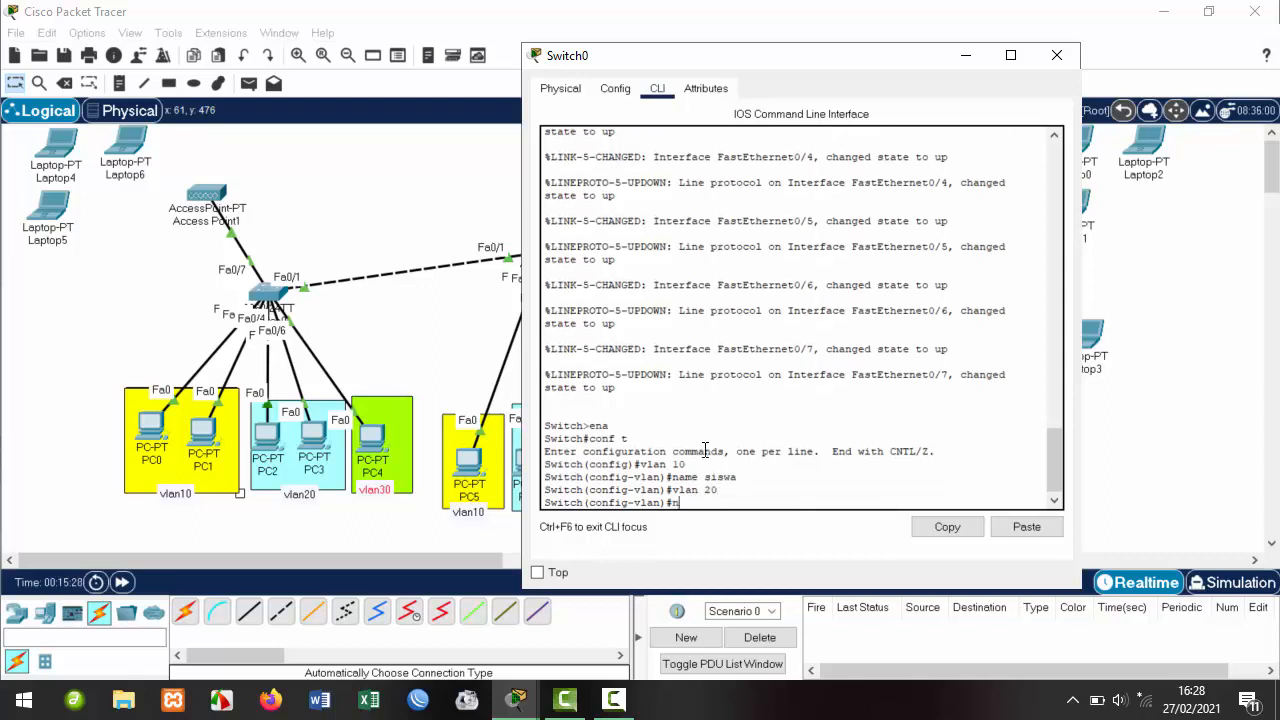
text(ame guru)
key(Return)
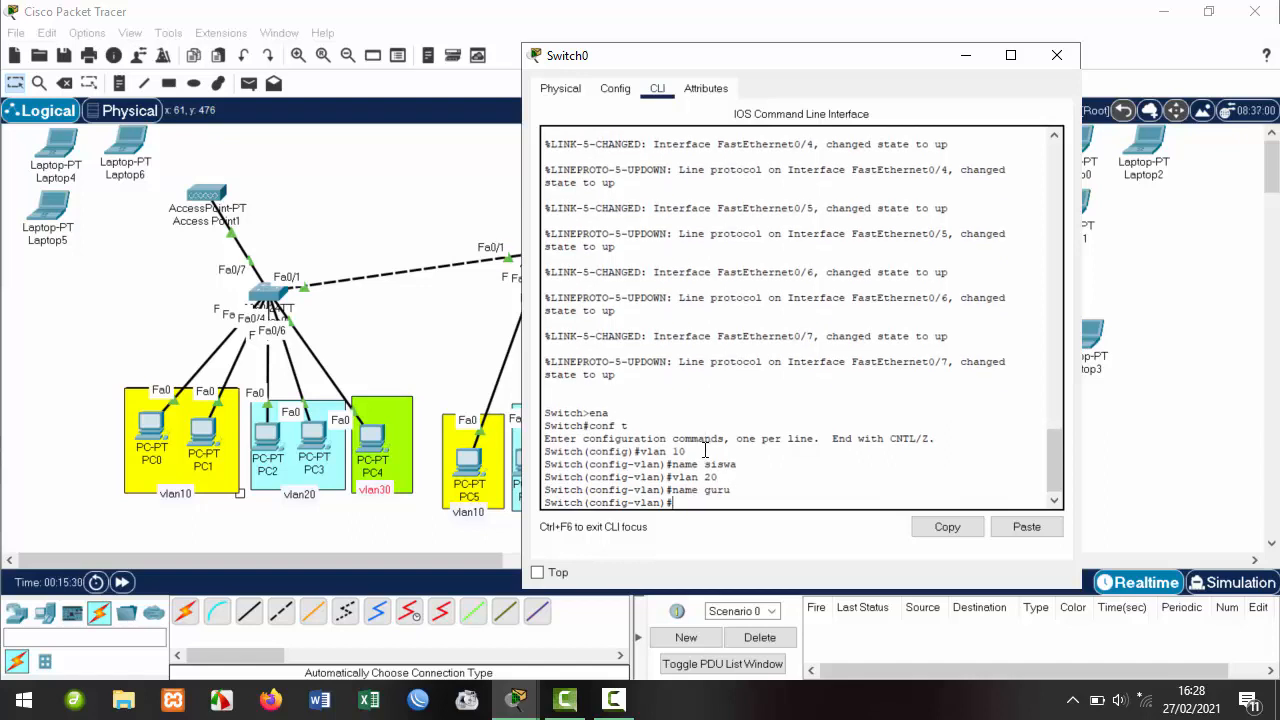
Create VLAN 30 named tu, correcting the mistyped name command, then exit.
text(vlan 30)
key(Return)
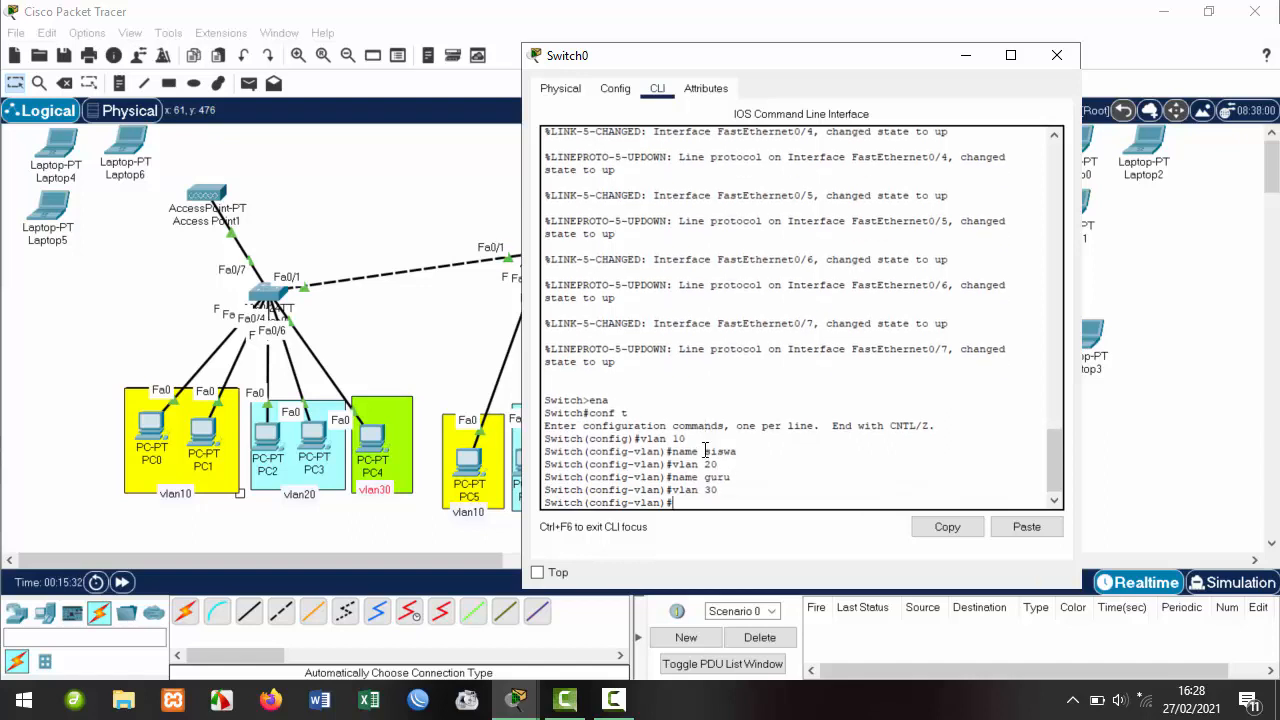
key(Return)
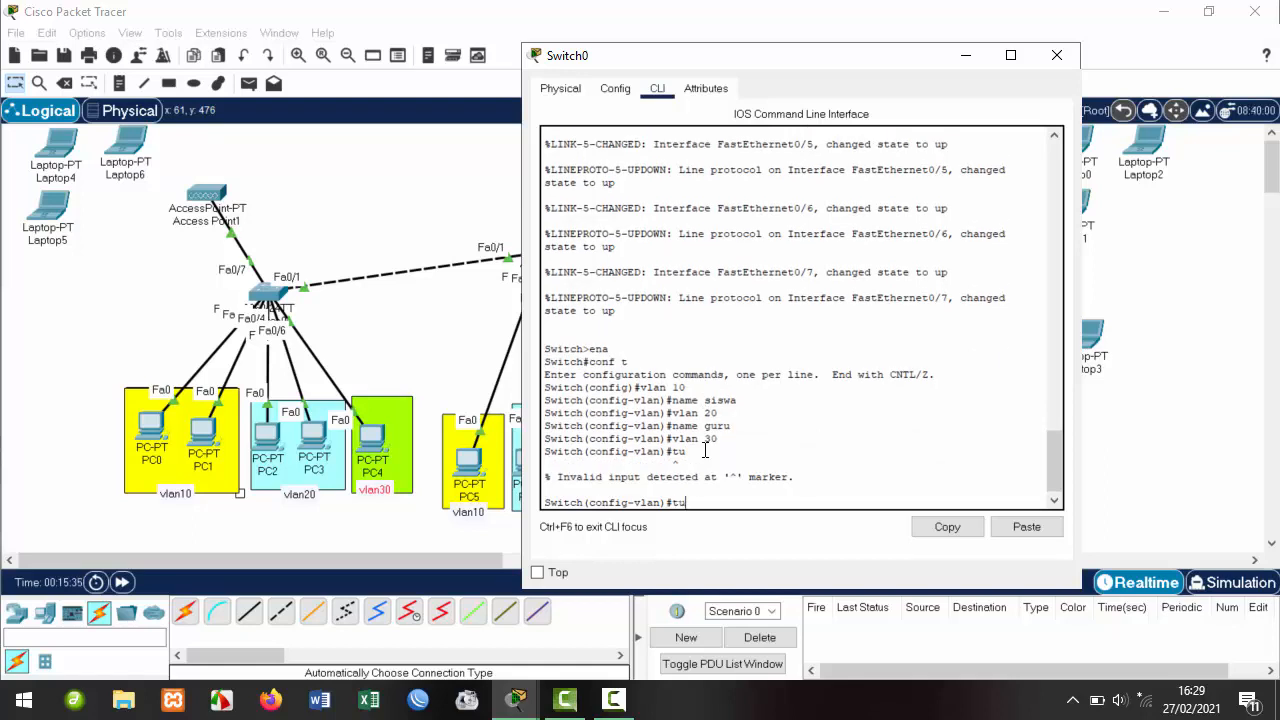
text(vlan tu)
key(Return)
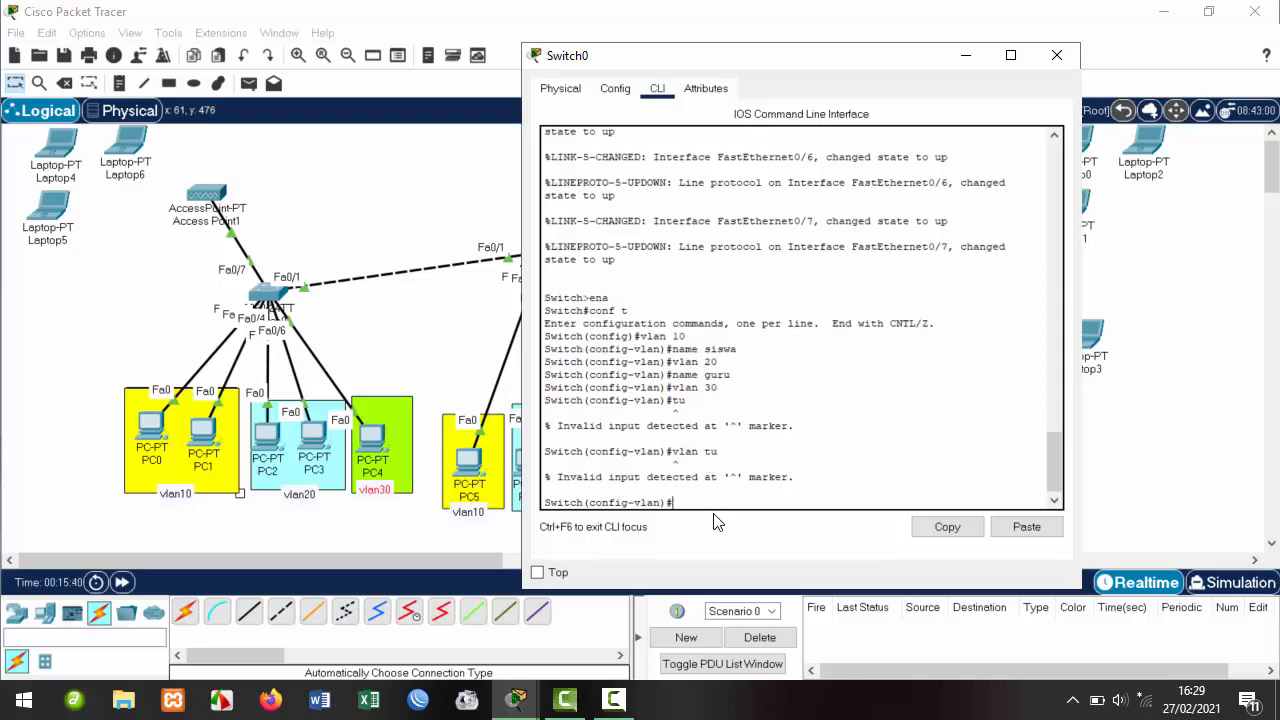
key(Up)
key(Left)
key(Left)
key(BackSpace)
key(BackSpace)
text(name)
key(Return)
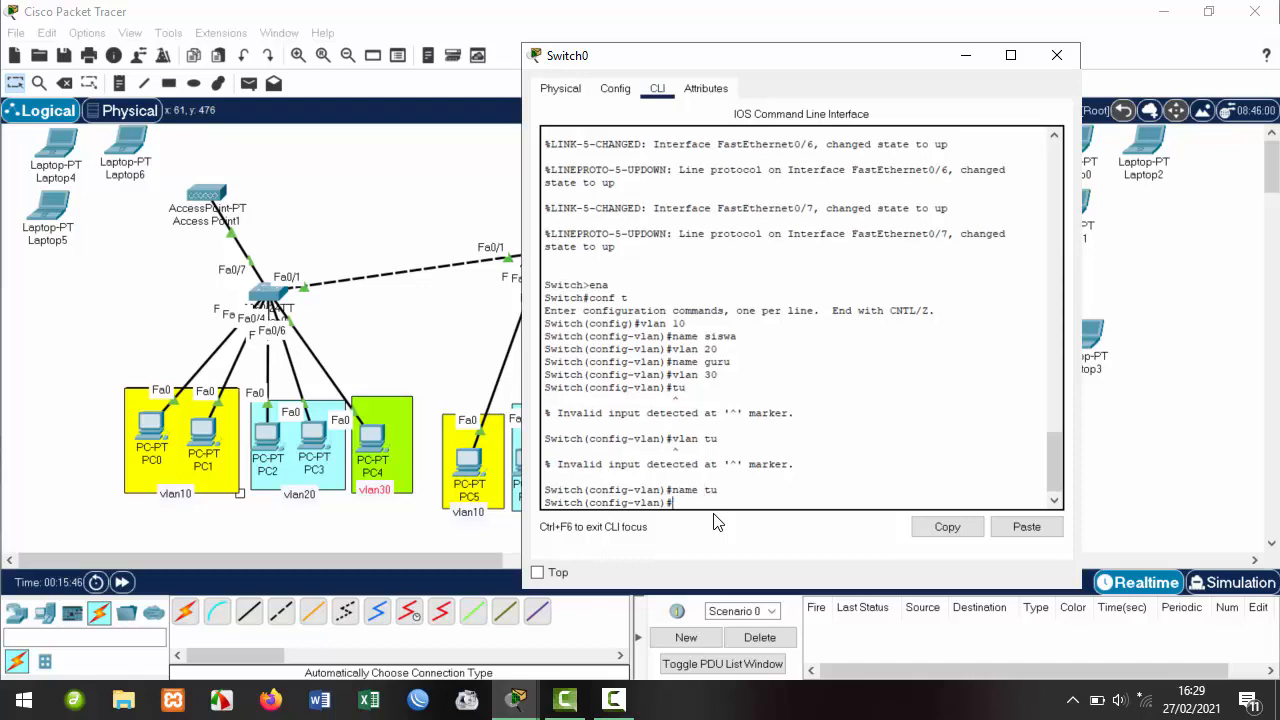
text(ex)
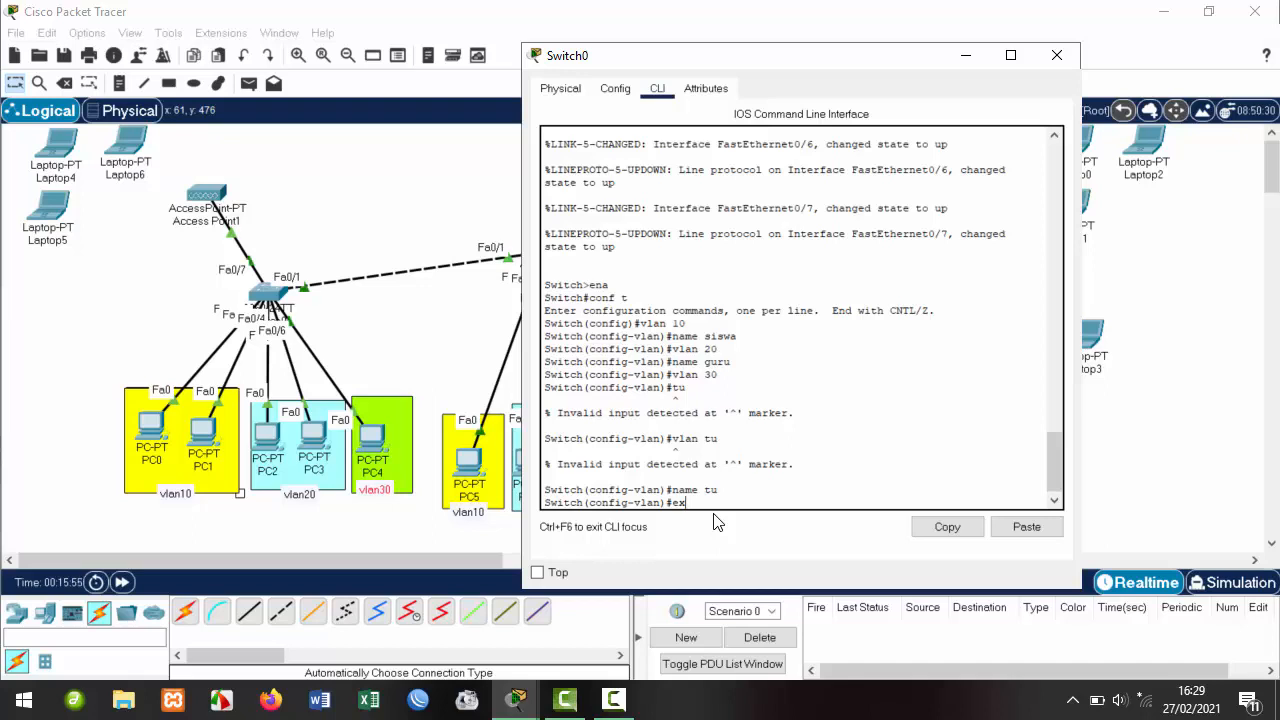
Back out of config-vlan and global configuration with two exit commands, leaving a fresh Switch# prompt.
key(BackSpace)
key(BackSpace)
text(ex)
key(Return)
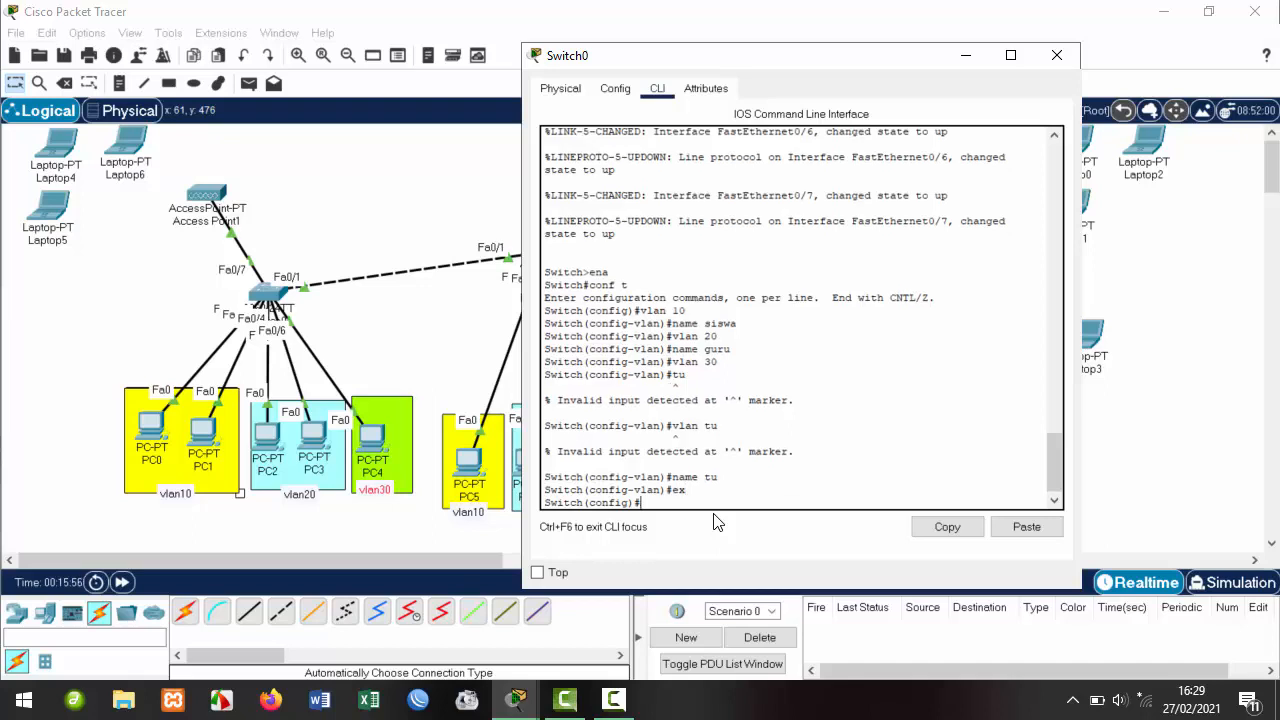
text(ex)
key(Return)
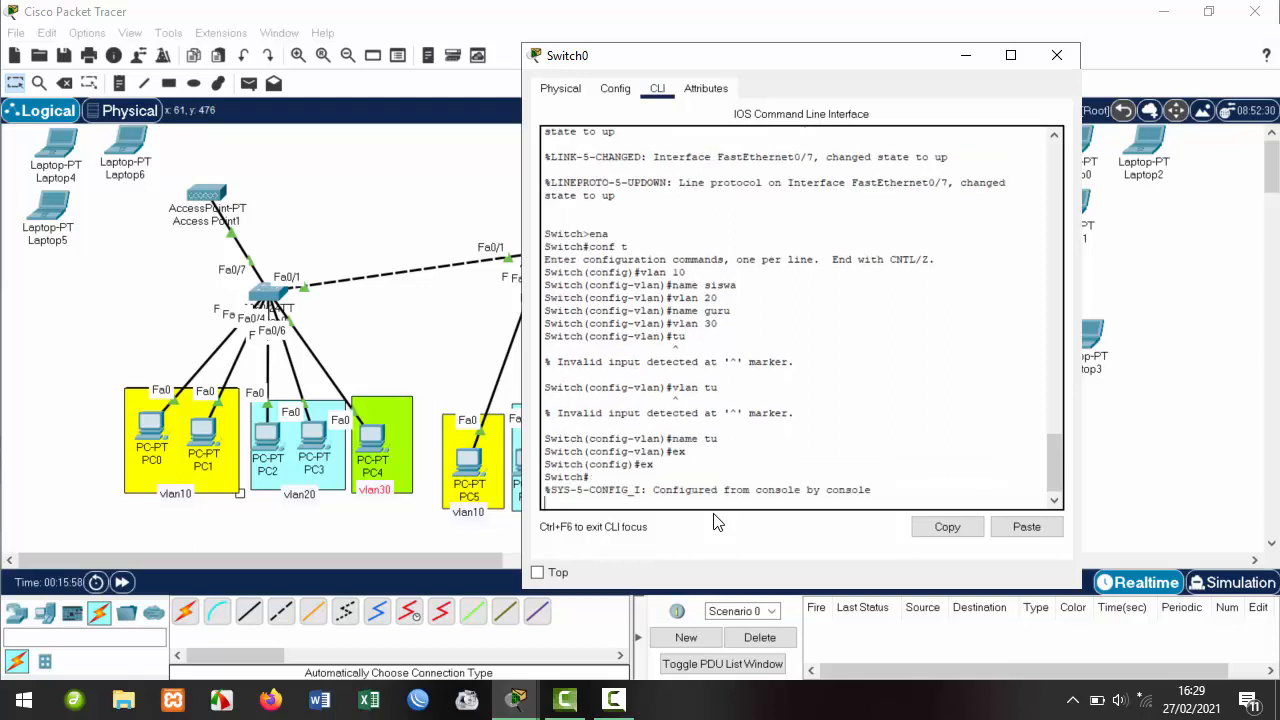
key(Return)
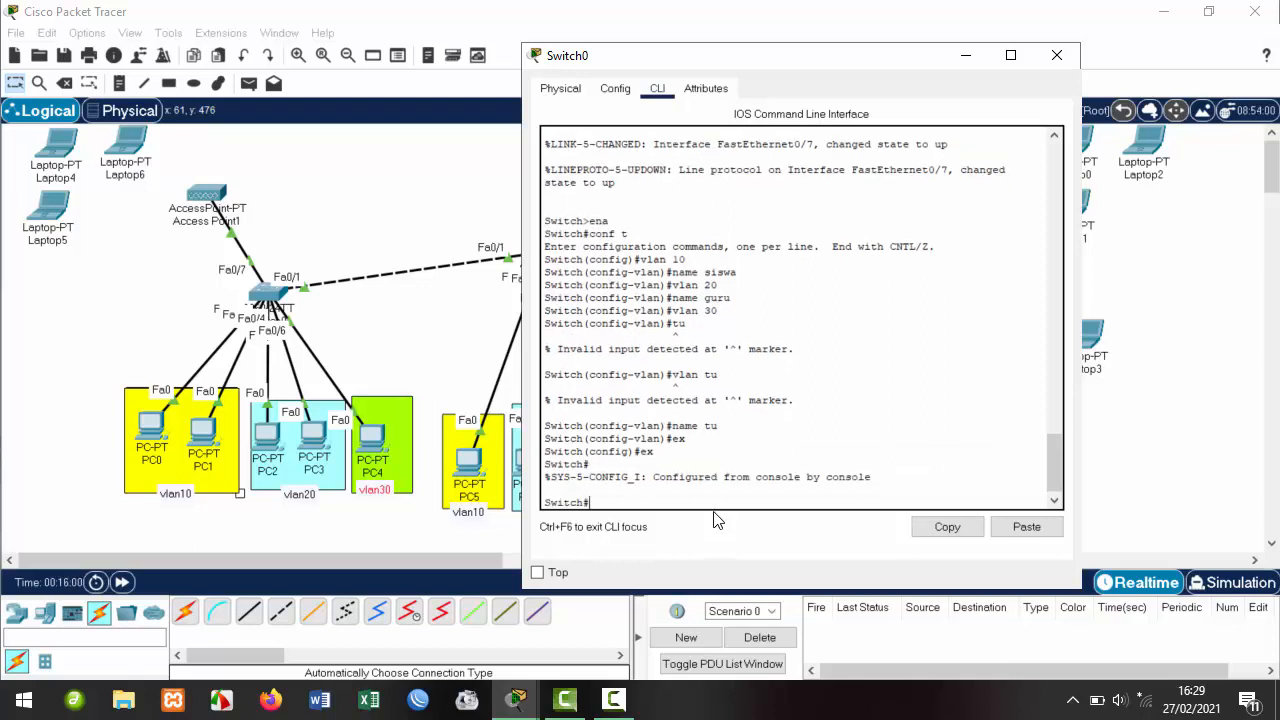
drag(603, 505, 545, 503)
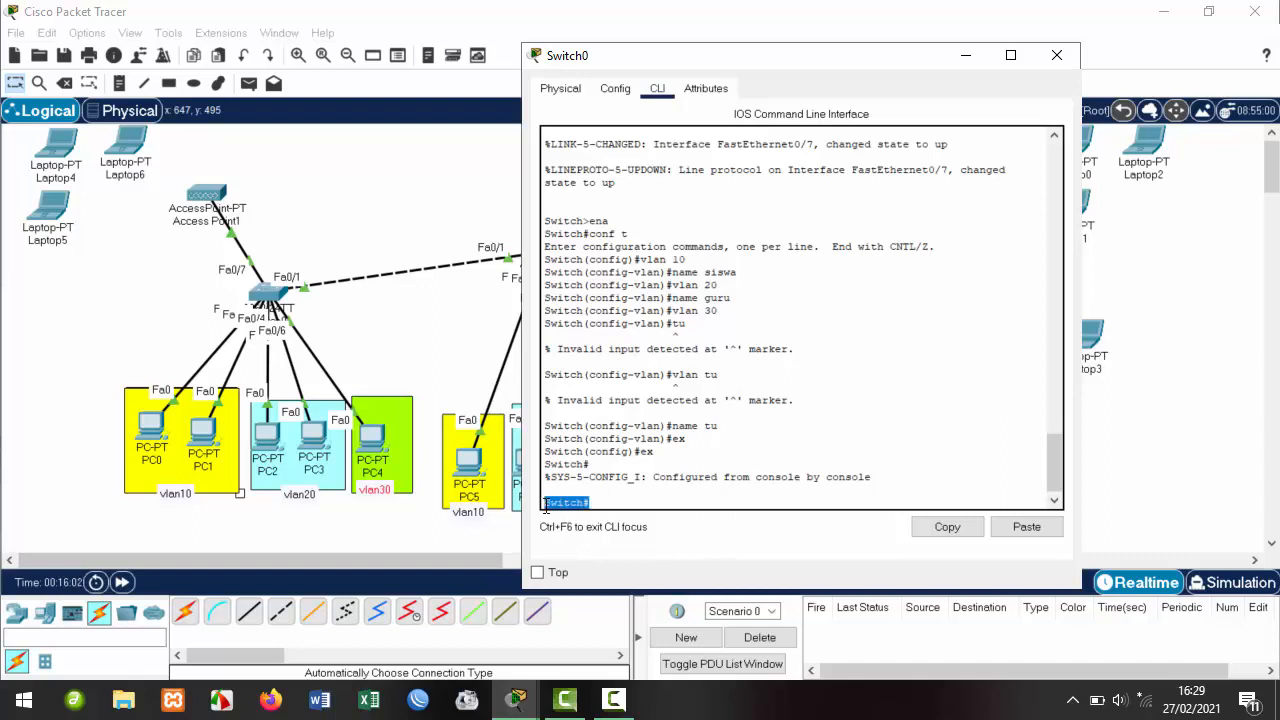
click(616, 503)
Run show vlan and check the rows for VLANs 10 siswa, 20 guru and 30 tu.
text(sh)
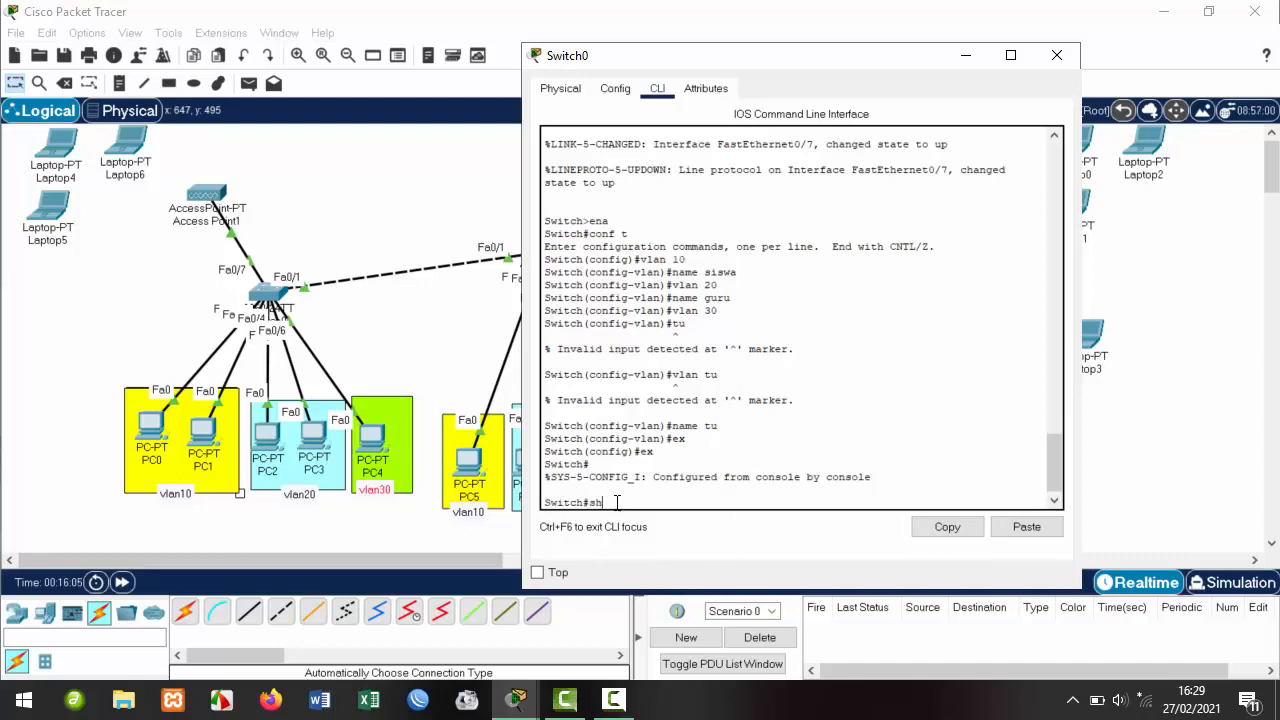
text(ow vlan)
key(Return)
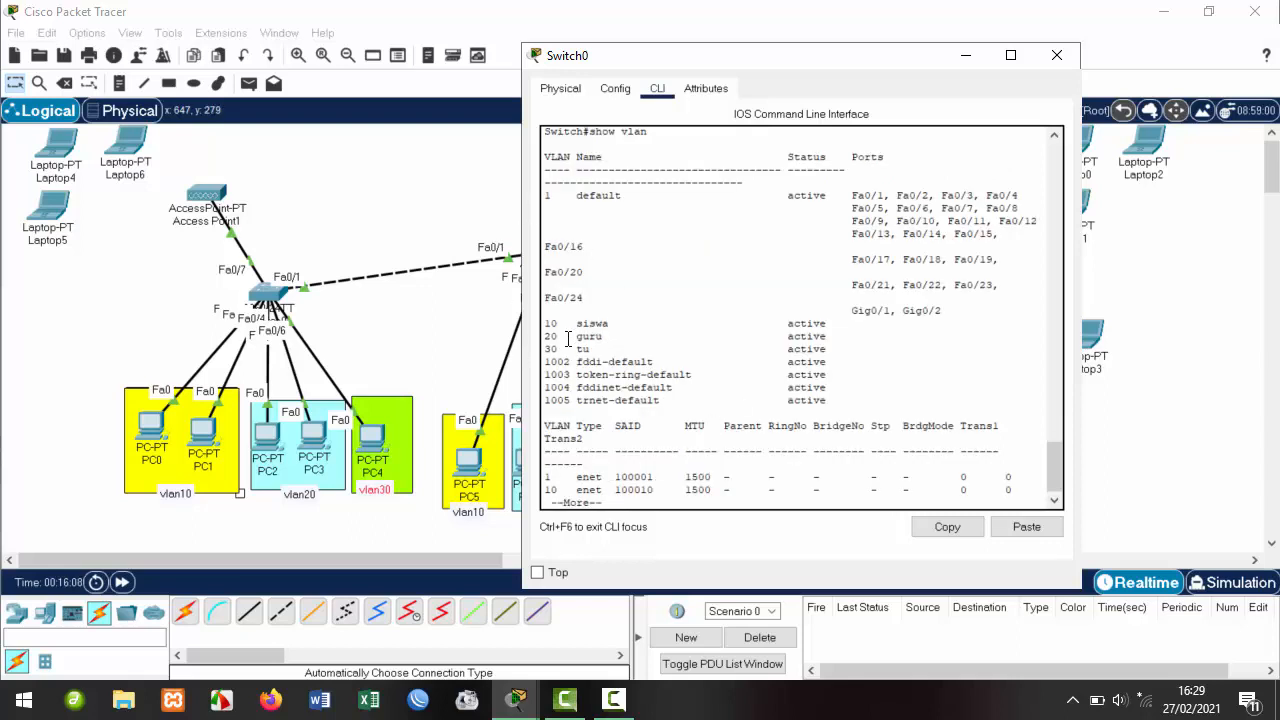
drag(571, 322, 820, 350)
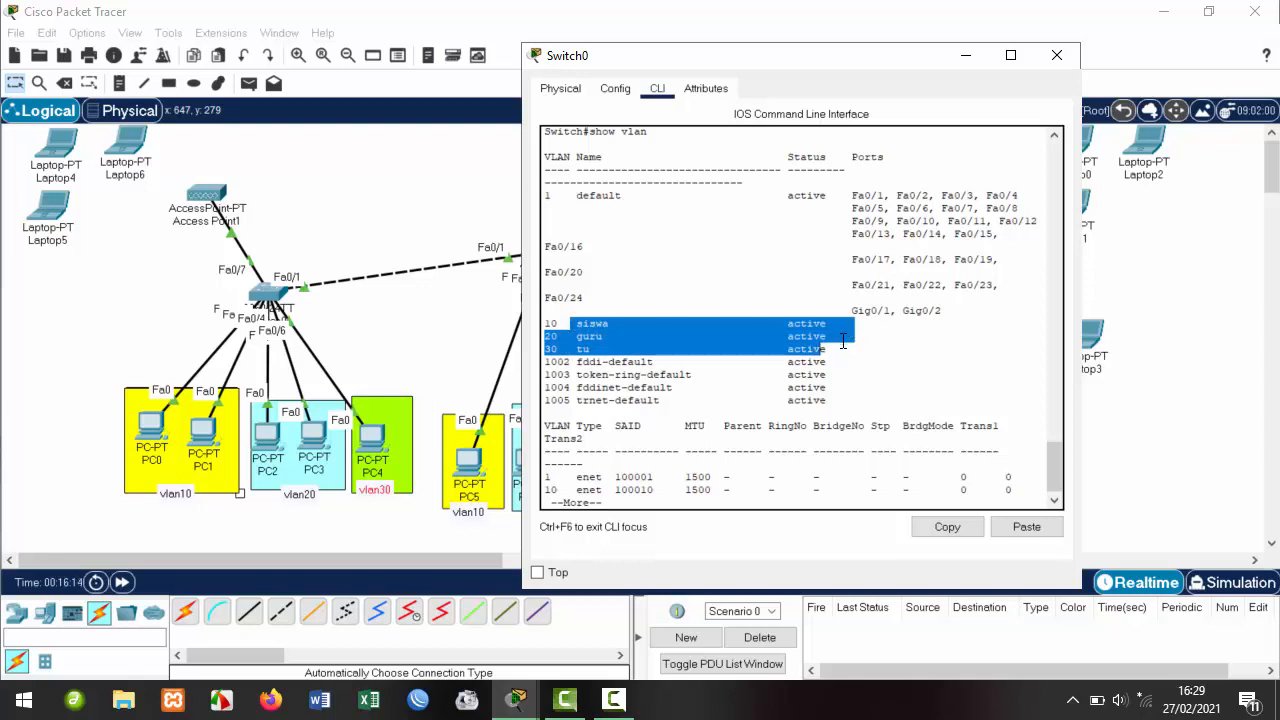
drag(840, 350, 546, 322)
click(862, 331)
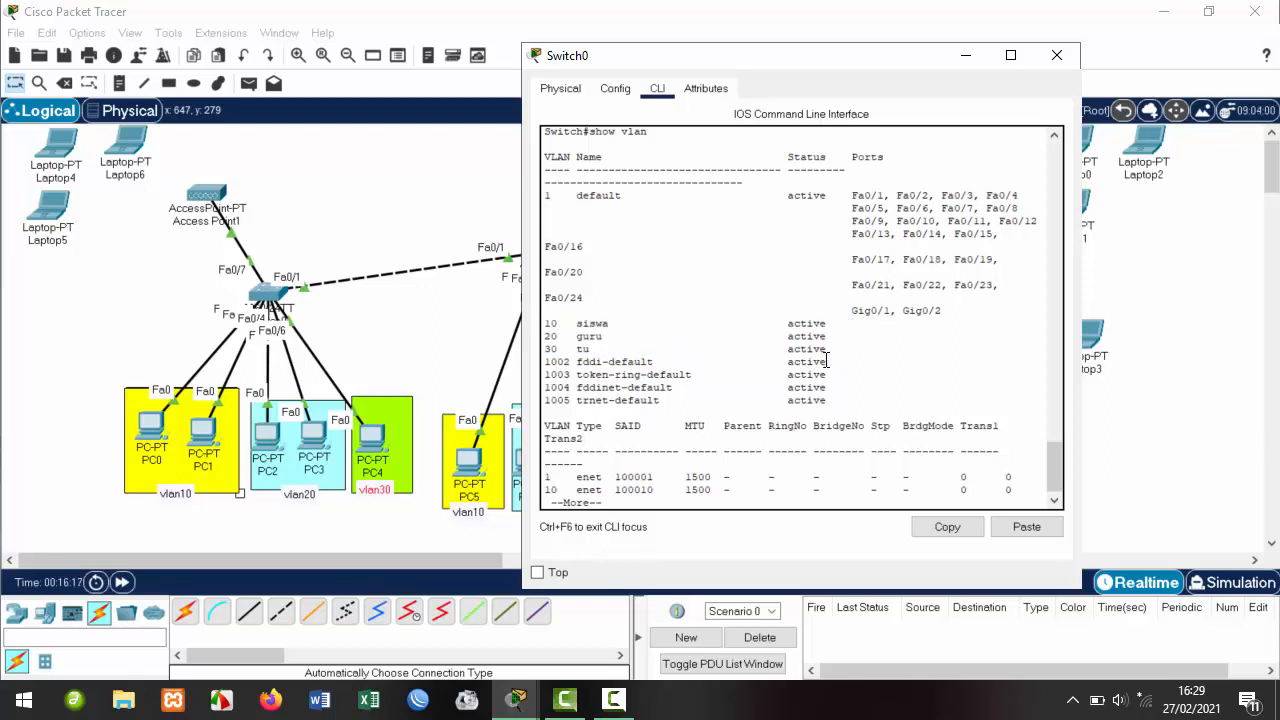
drag(840, 350, 546, 322)
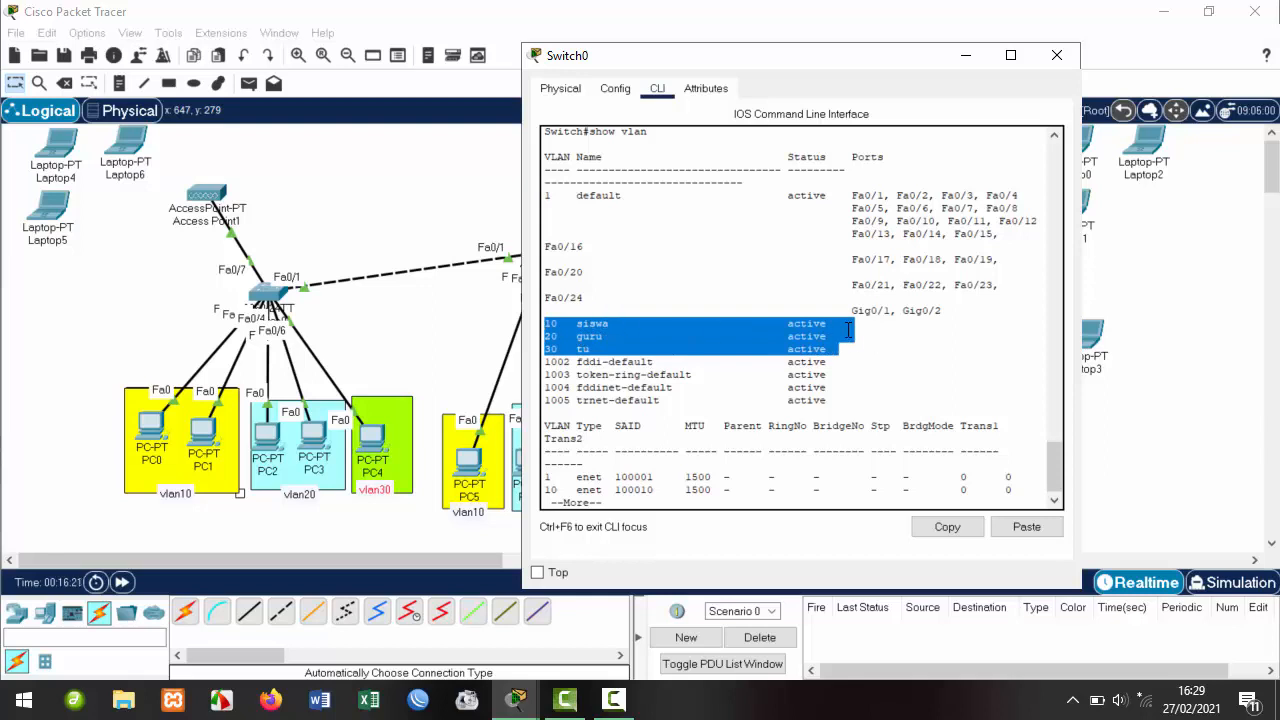
click(829, 349)
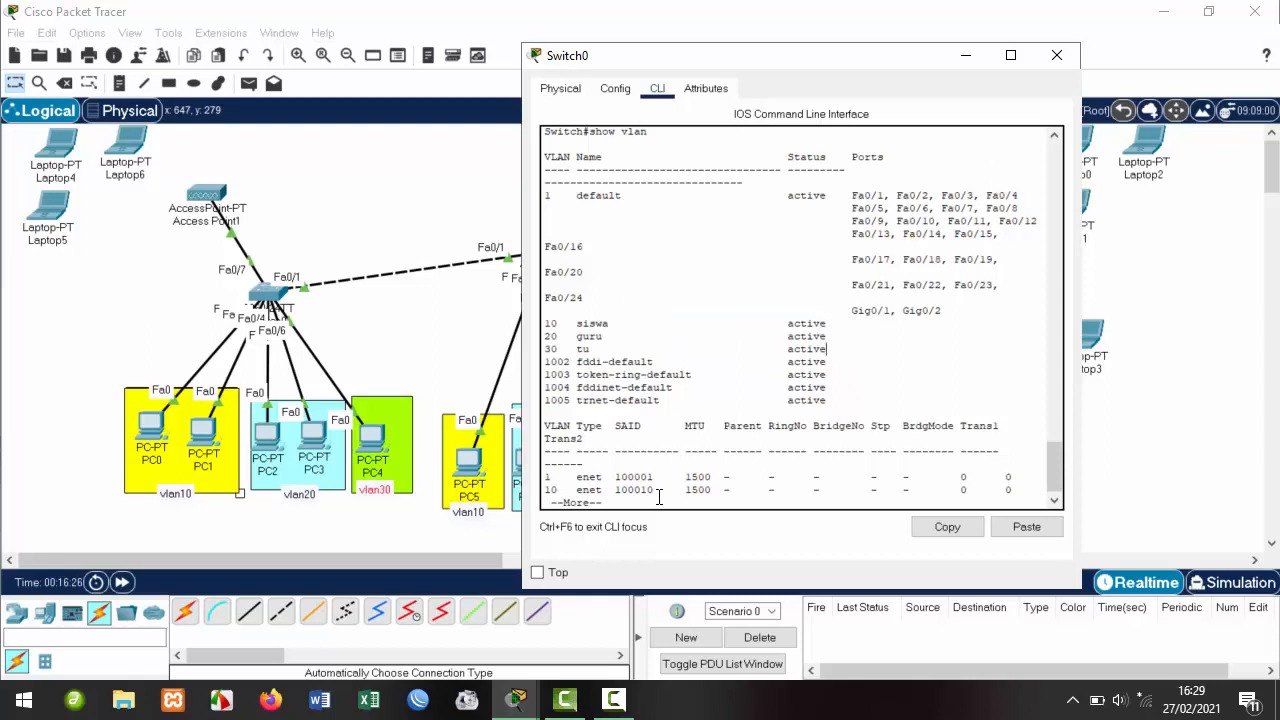
Finish the paged VLAN listing and re-enter global configuration with conf t.
key(Return)
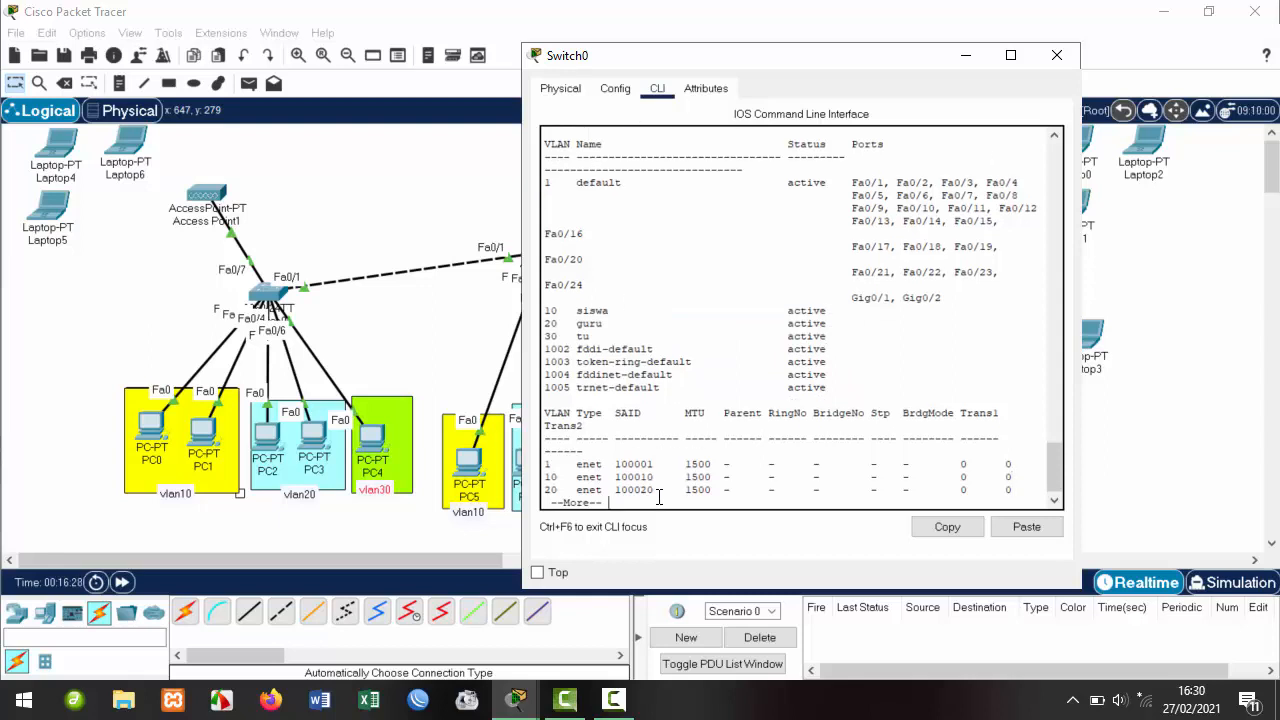
key(q)
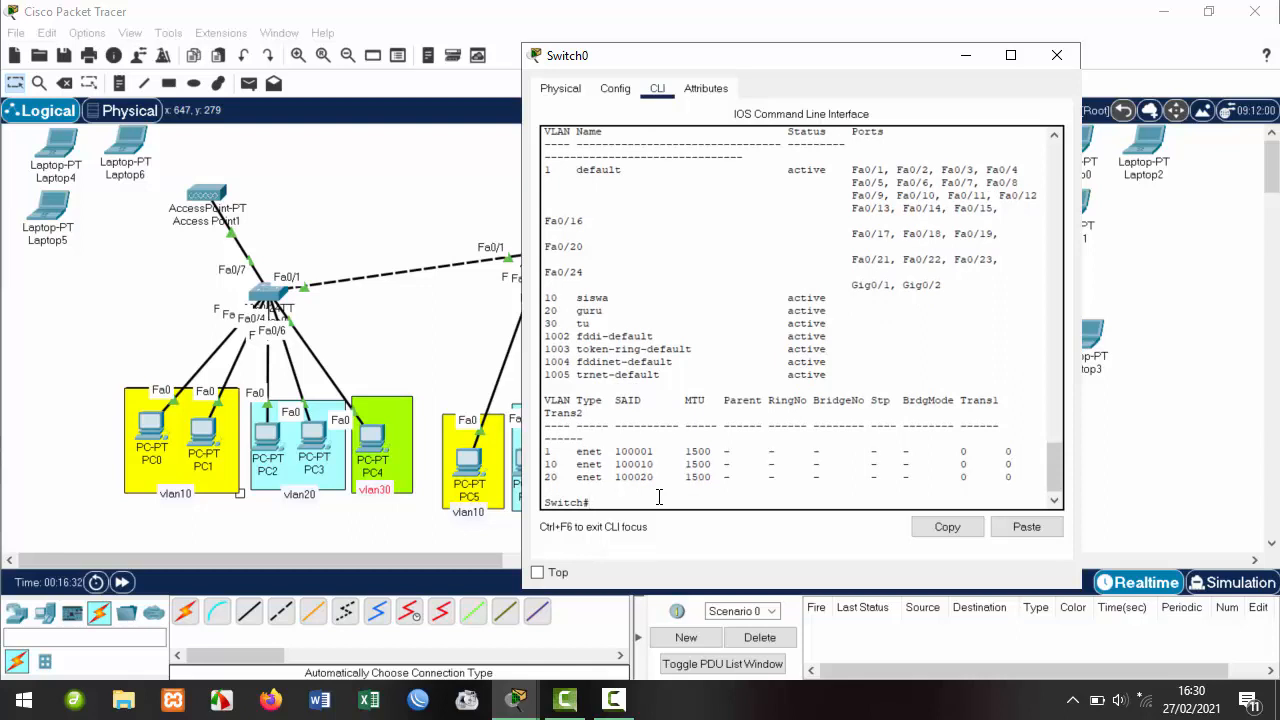
text(conf t)
key(Return)
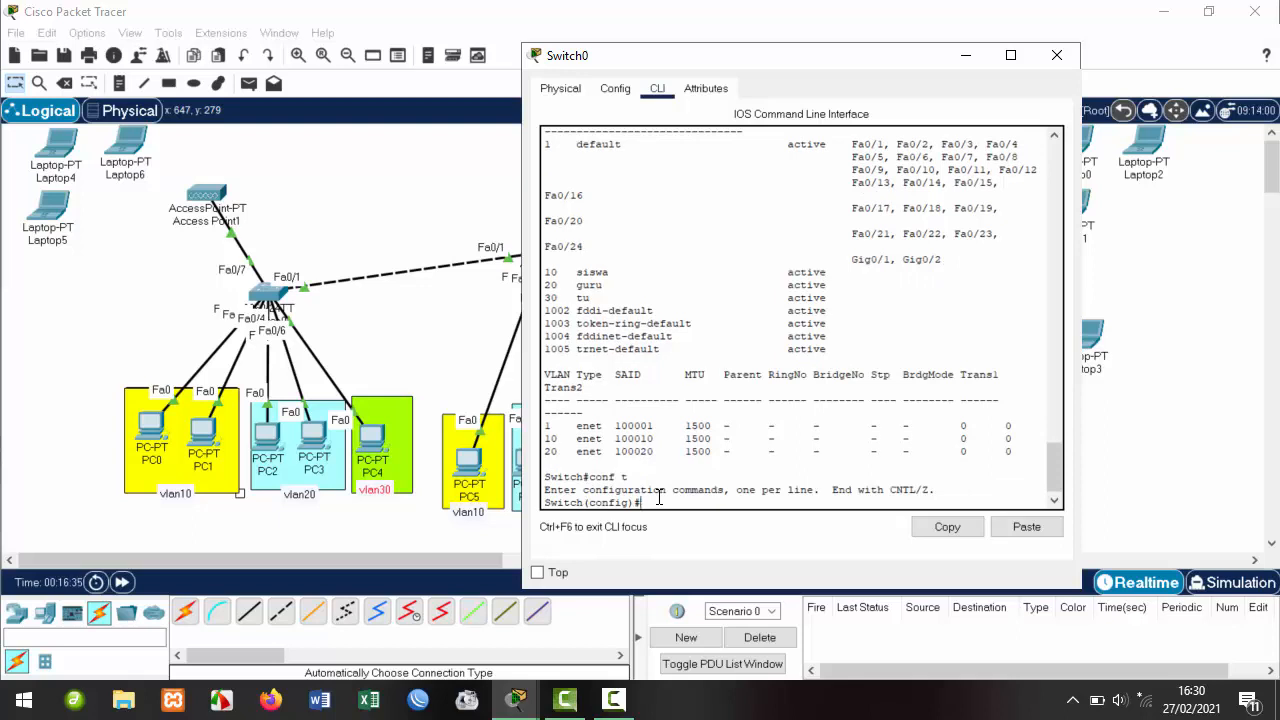
Bring the topology forward and move PC0 out of the vlan10 box, then back beside PC1.
click(128, 400)
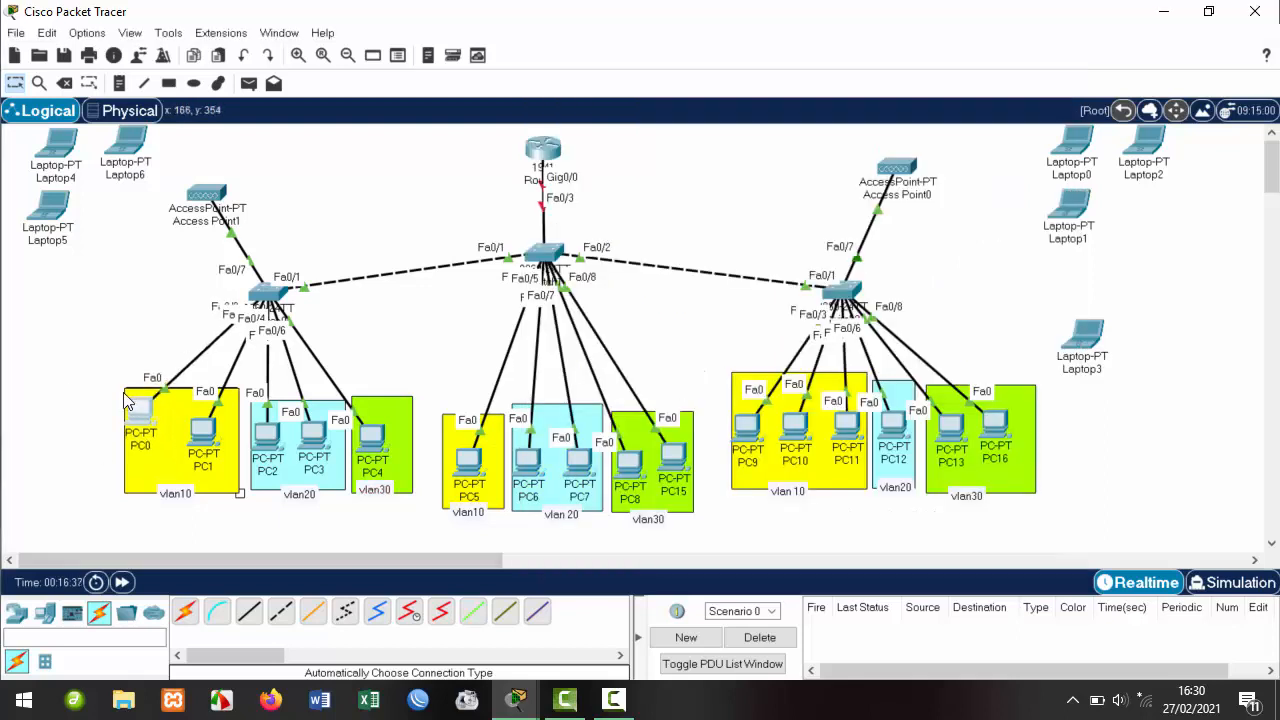
drag(128, 400, 84, 345)
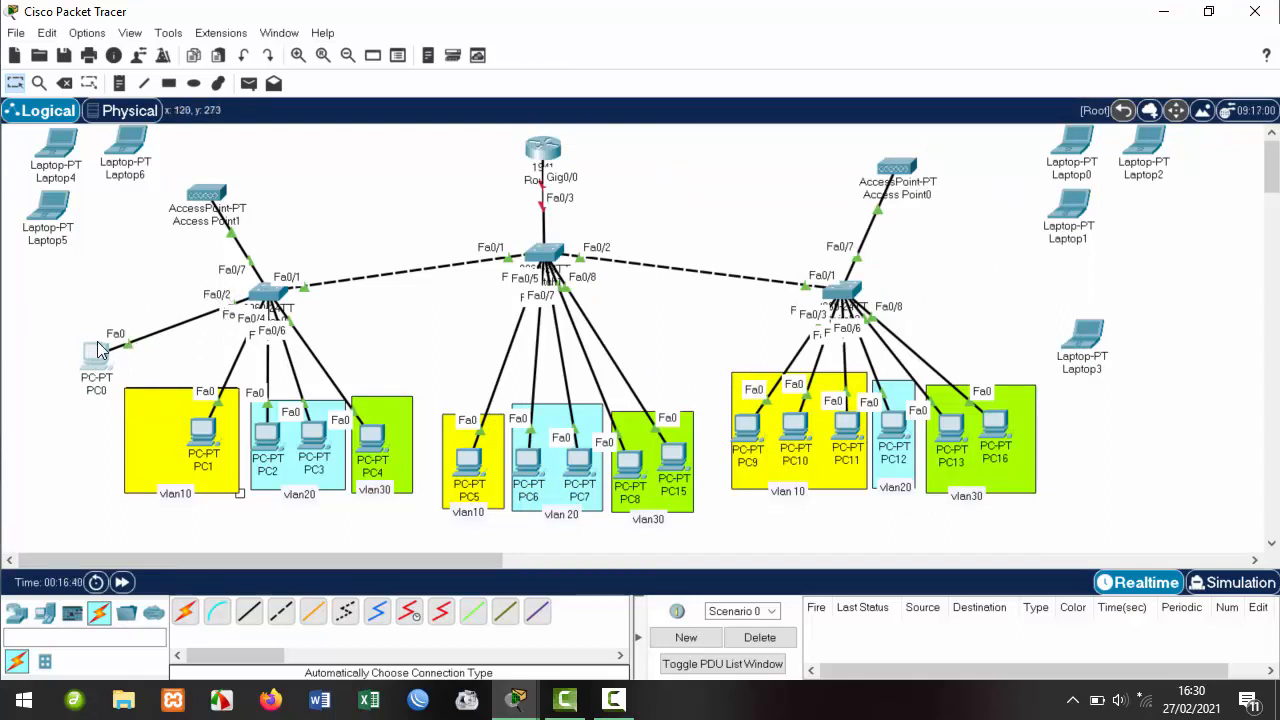
drag(98, 350, 160, 434)
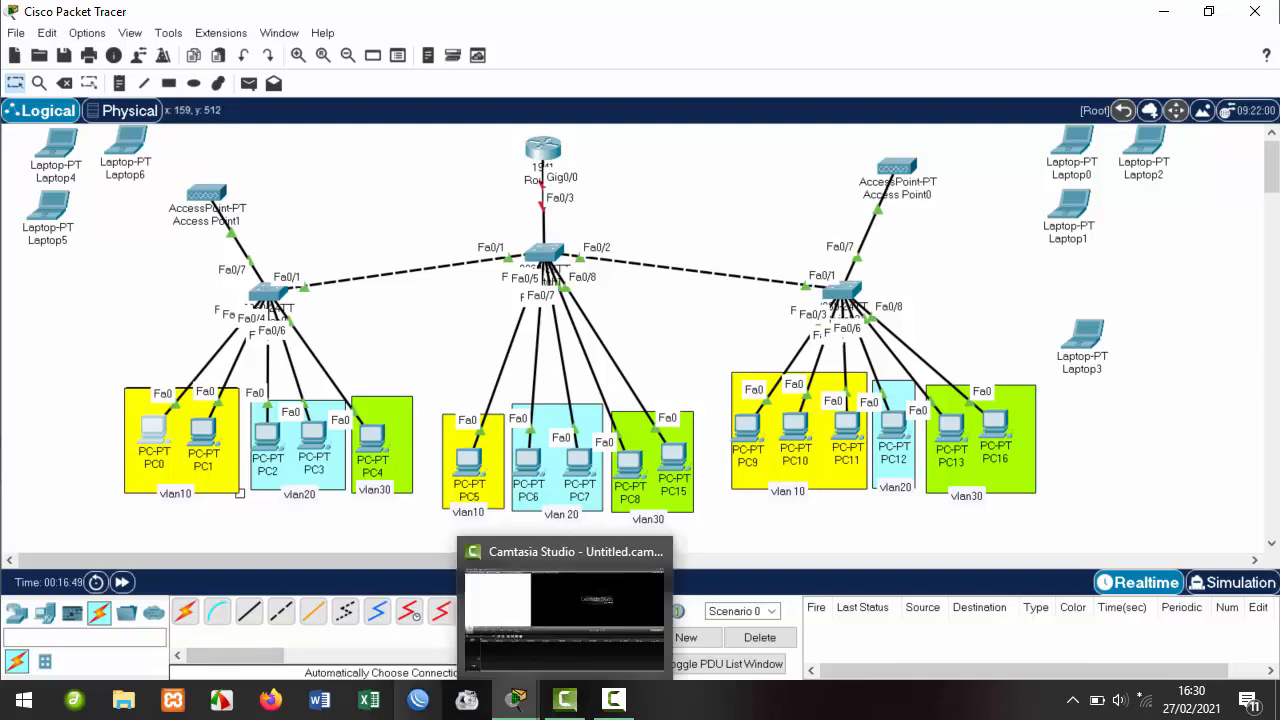
Select interface Fa0/2 on Switch0, after briefly entering Fa0/1.
mouse_move(517, 700)
click(628, 610)
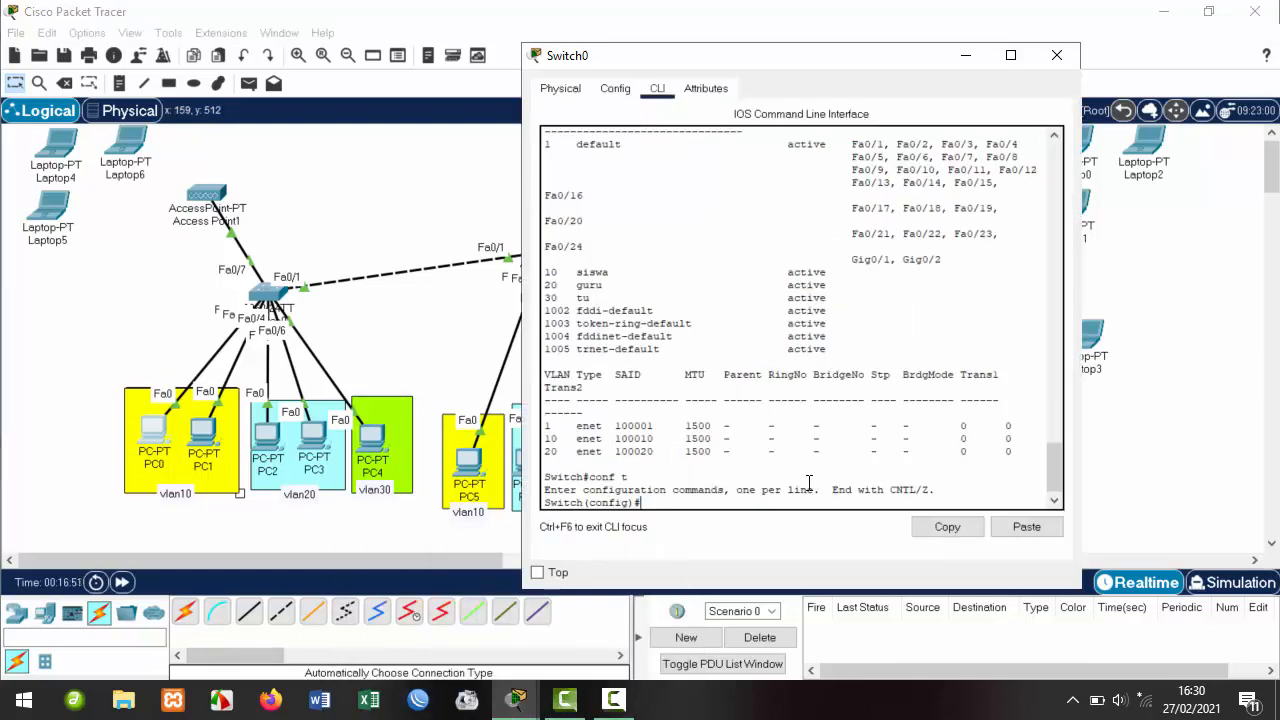
text(int fa0/1)
key(Return)
key(Up)
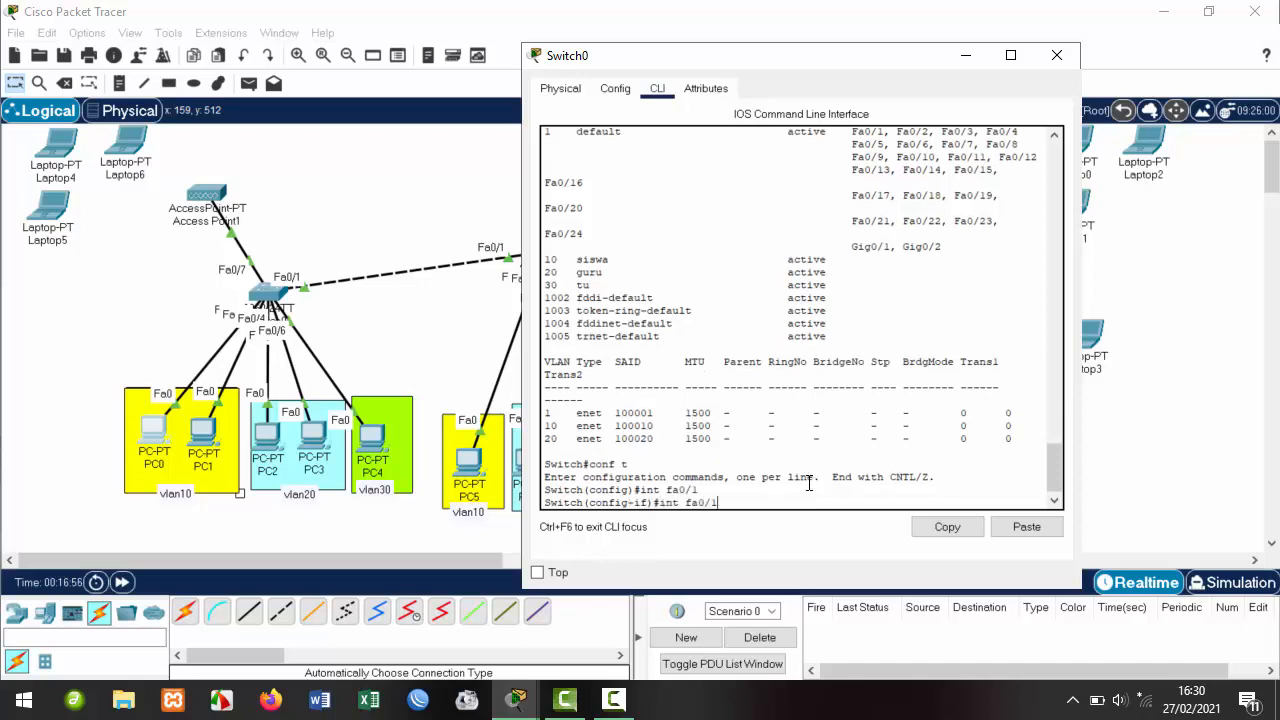
key(BackSpace)
text(2)
key(Return)
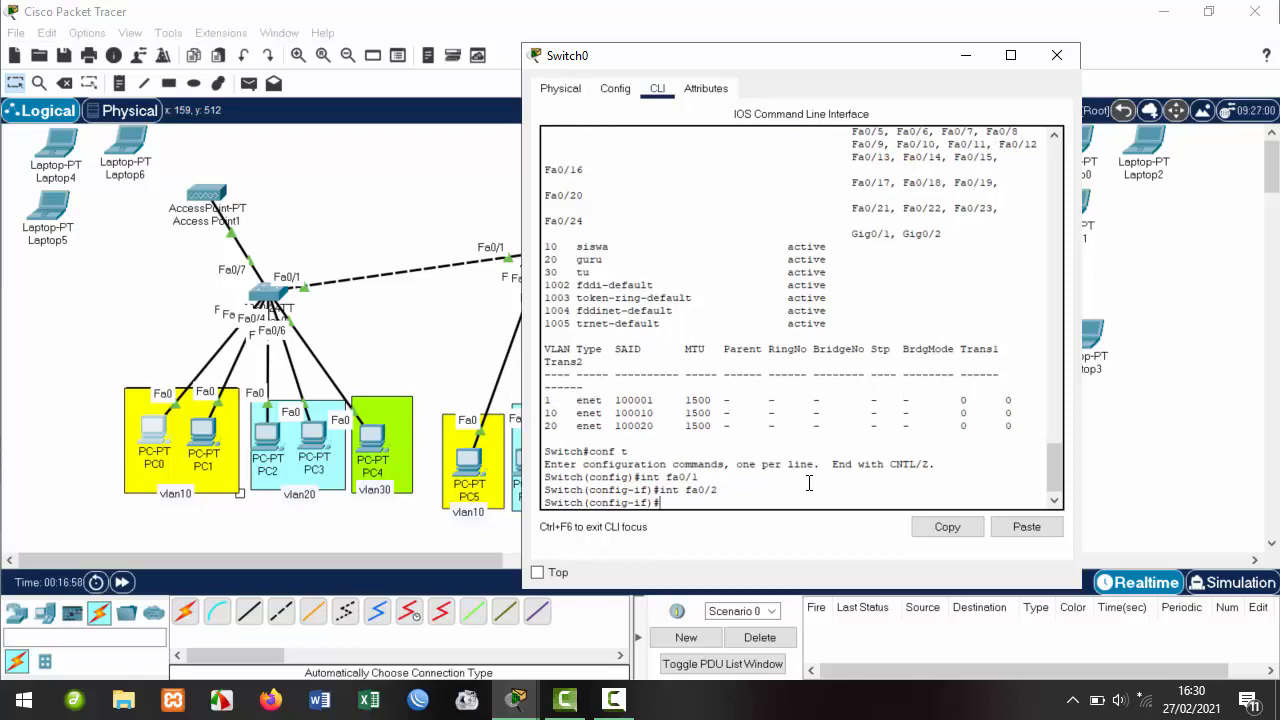
text(ex)
key(Return)
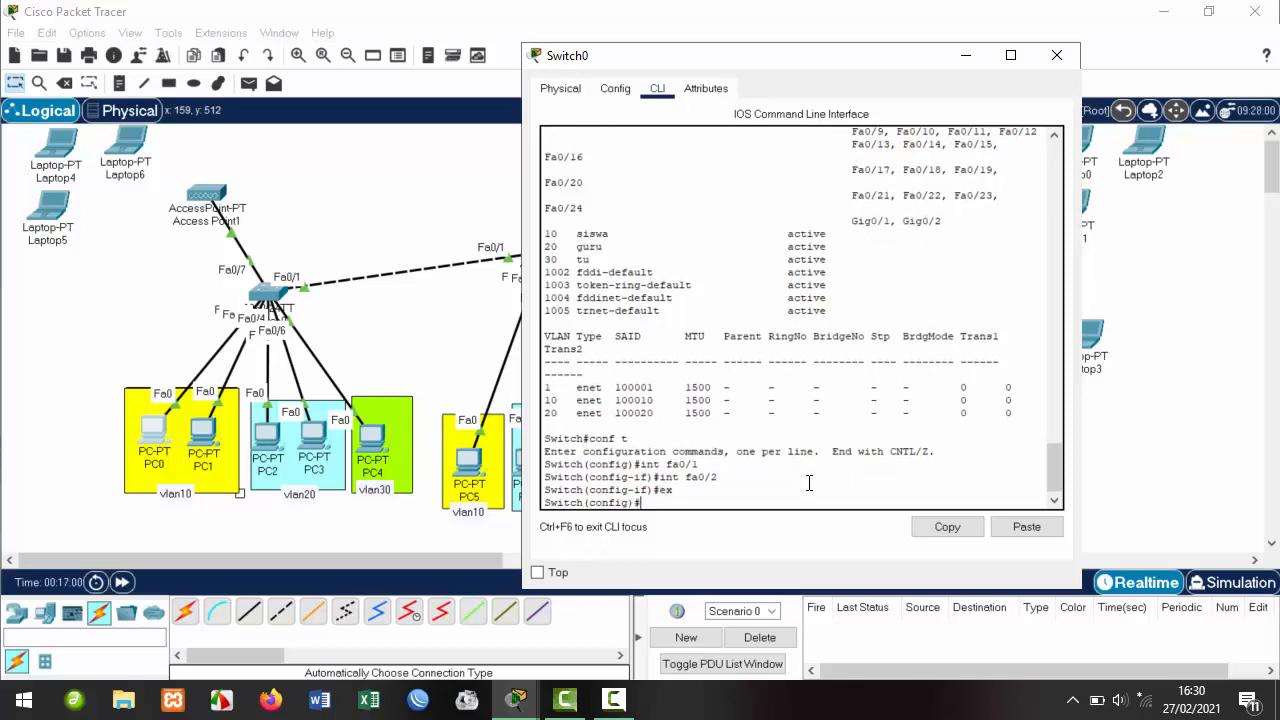
key(Up)
key(Up)
key(Return)
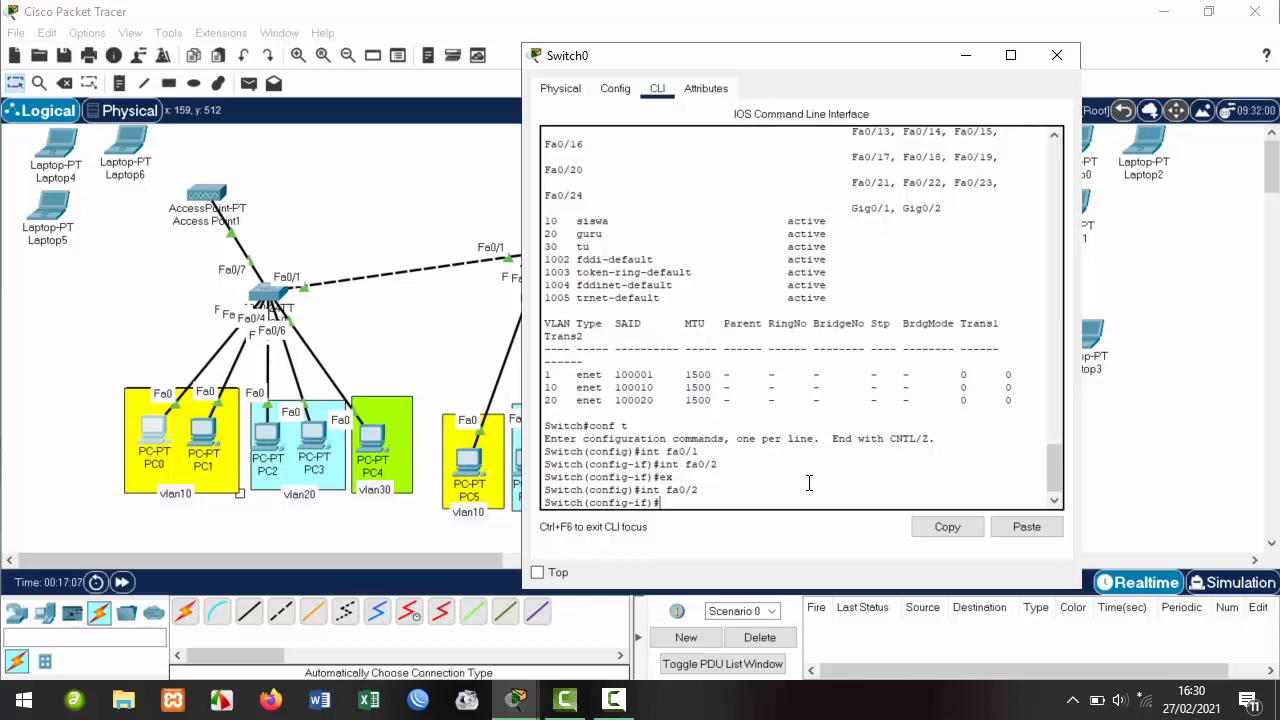
Make Fa0/2 an access port in VLAN 10.
text(swi)
key(Tab)
text(mo)
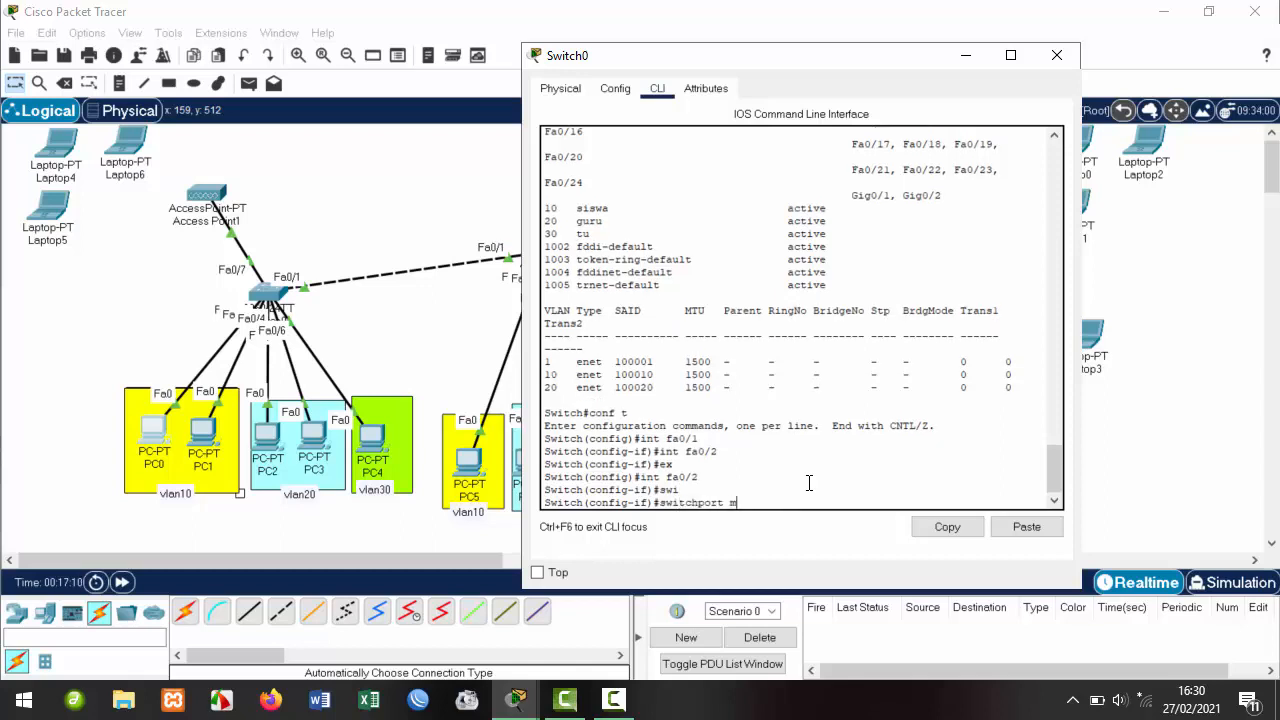
key(Tab)
text(acc)
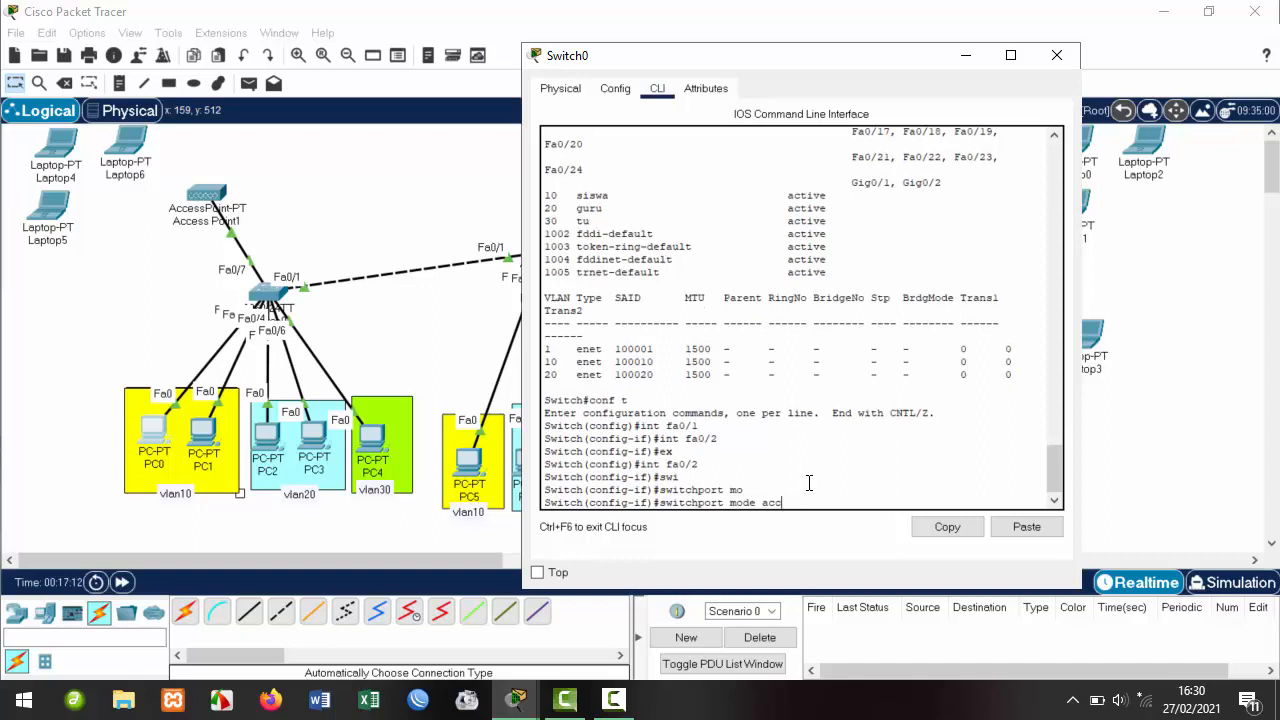
key(Tab)
key(Tab)
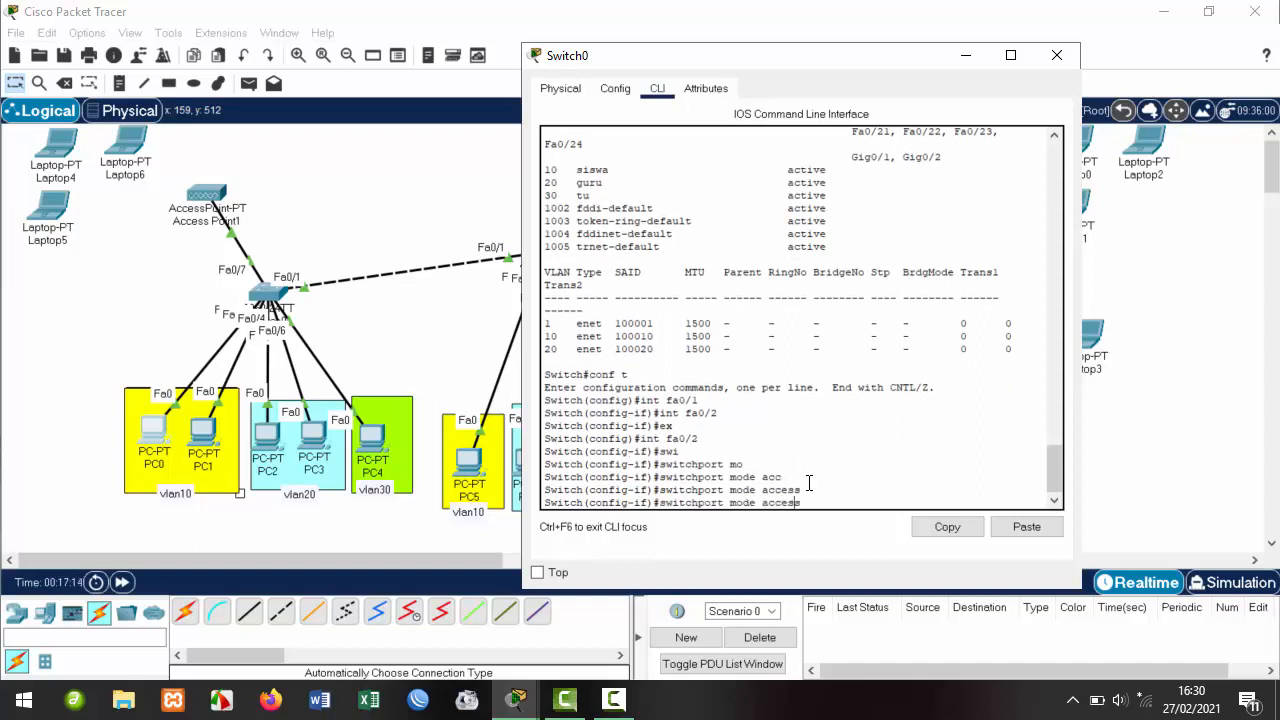
key(Left)
key(Left)
key(Left)
key(Left)
key(Left)
key(Left)
key(BackSpace)
key(BackSpace)
key(BackSpace)
key(BackSpace)
key(BackSpace)
text(vlan 10)
key(Return)
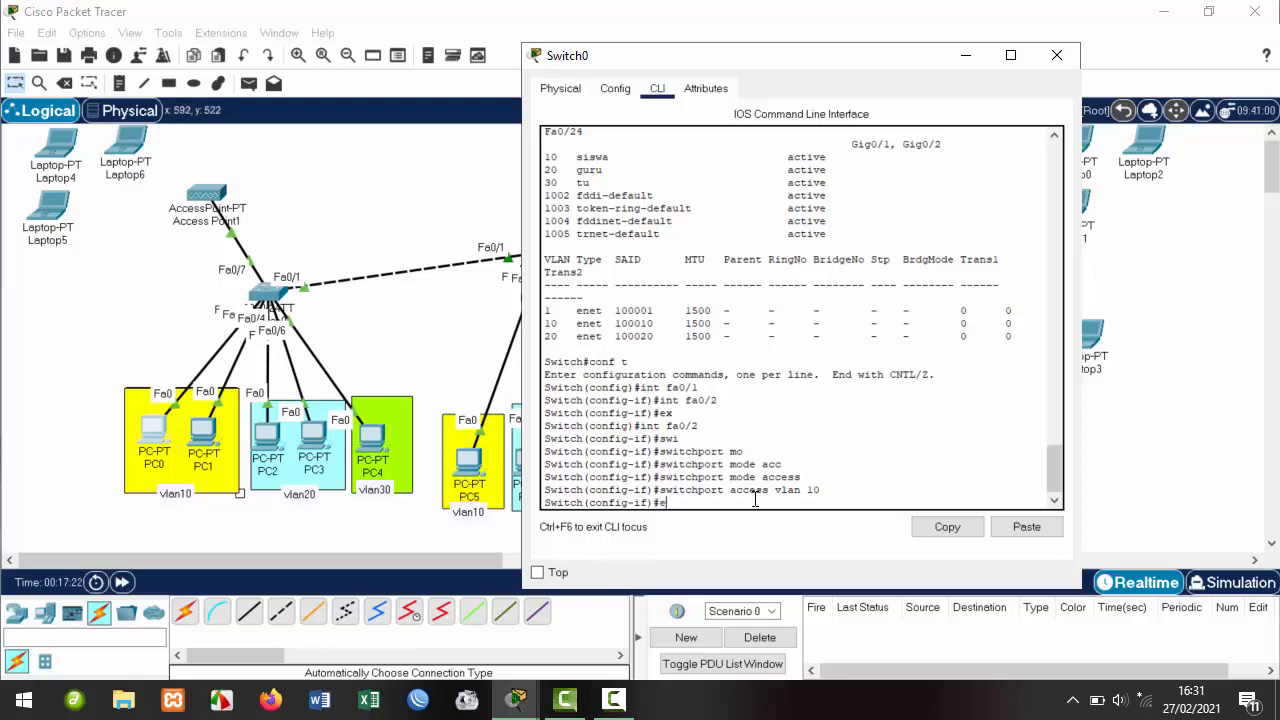
text(ex)
key(Return)
Make Fa0/3 an access port in VLAN 10.
key(Up)
key(Up)
key(Up)
key(Up)
key(Up)
key(Up)
key(Up)
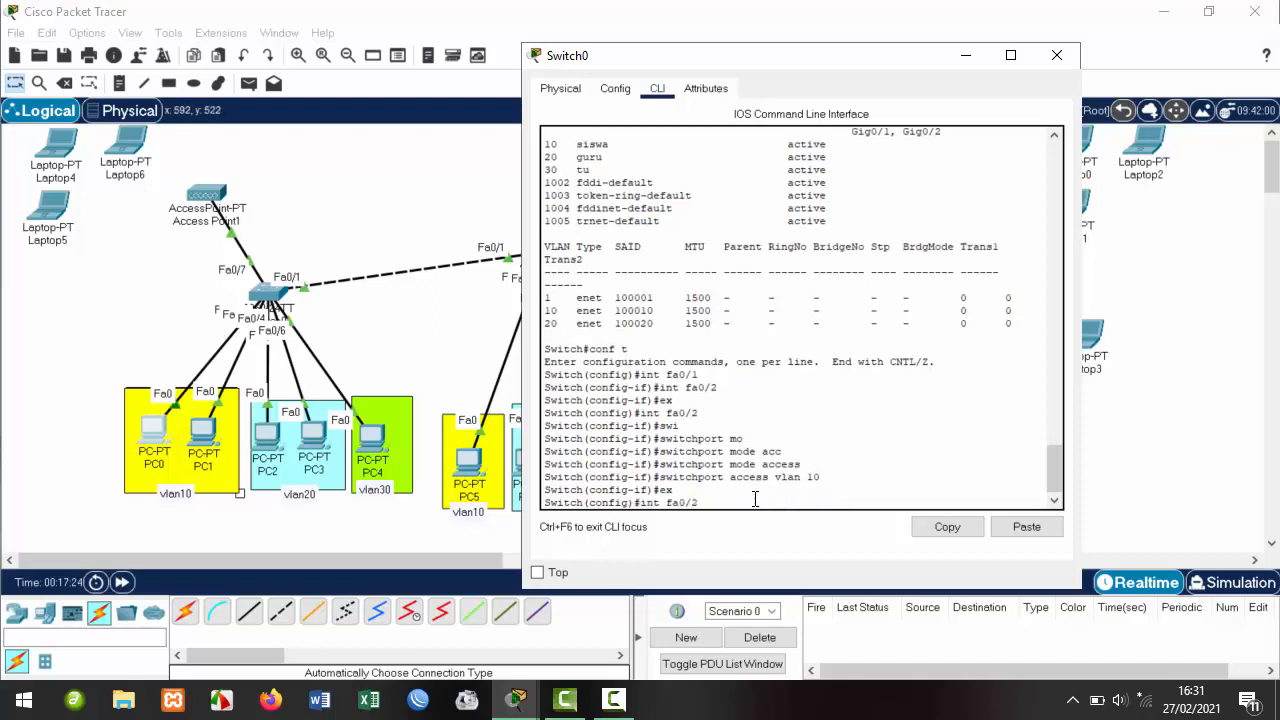
text(3)
key(Return)
key(Up)
key(Up)
key(Up)
key(Up)
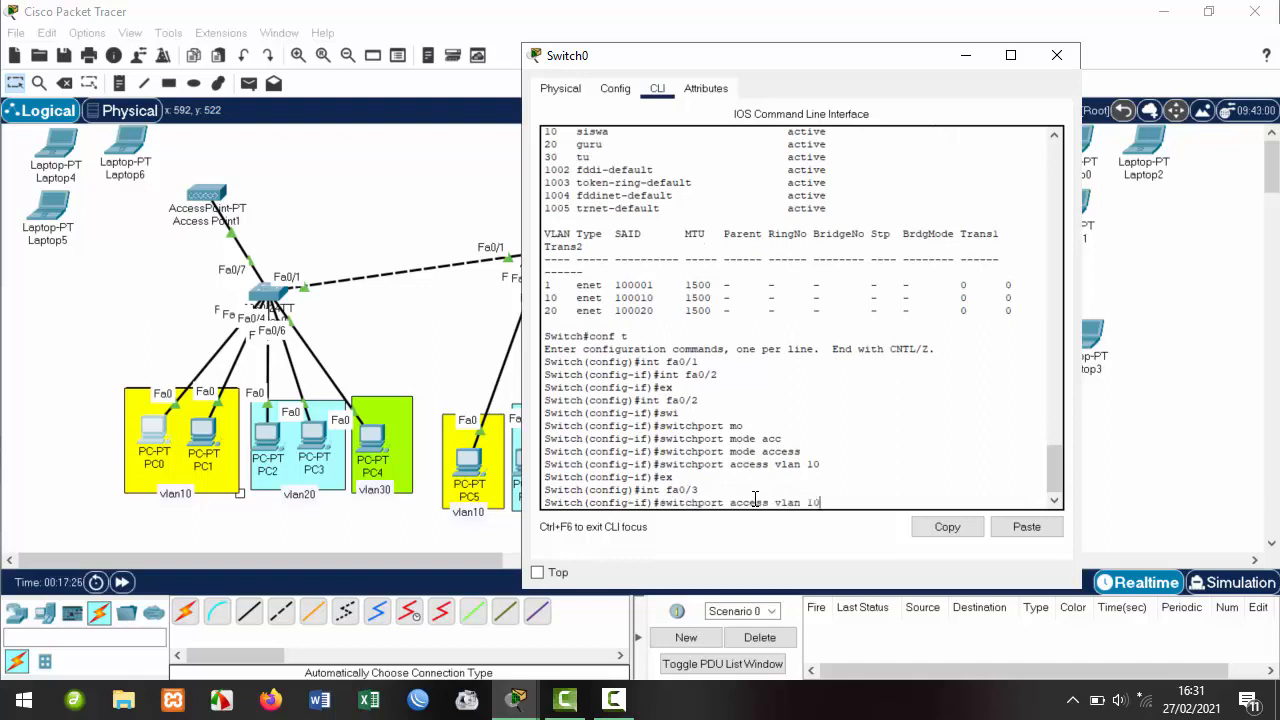
key(Return)
key(Up)
key(Up)
key(Up)
key(Up)
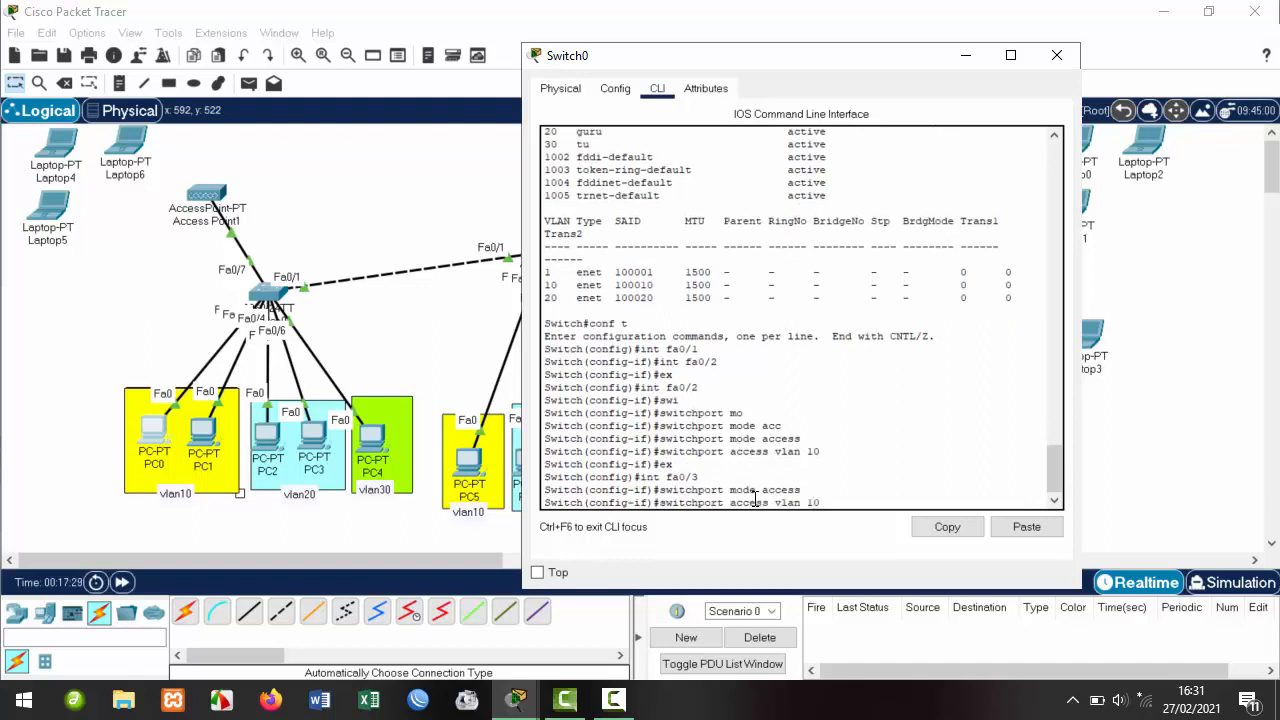
key(Return)
text(ex)
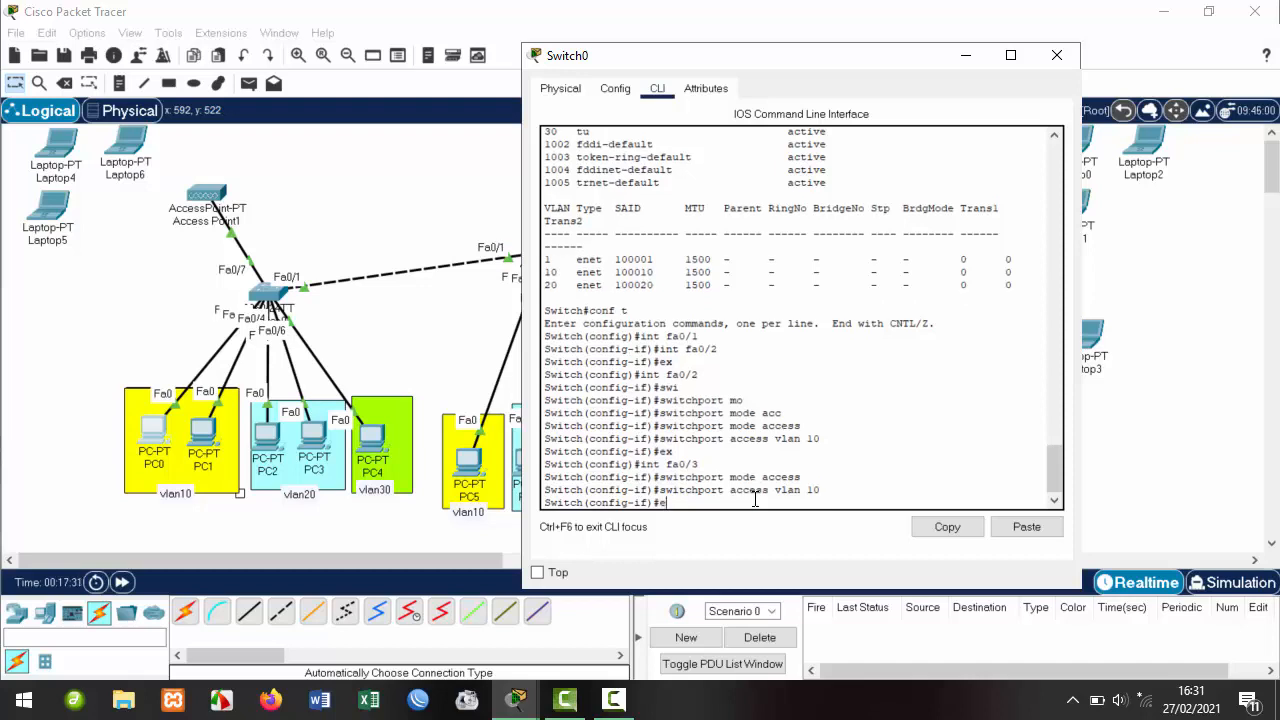
key(Return)
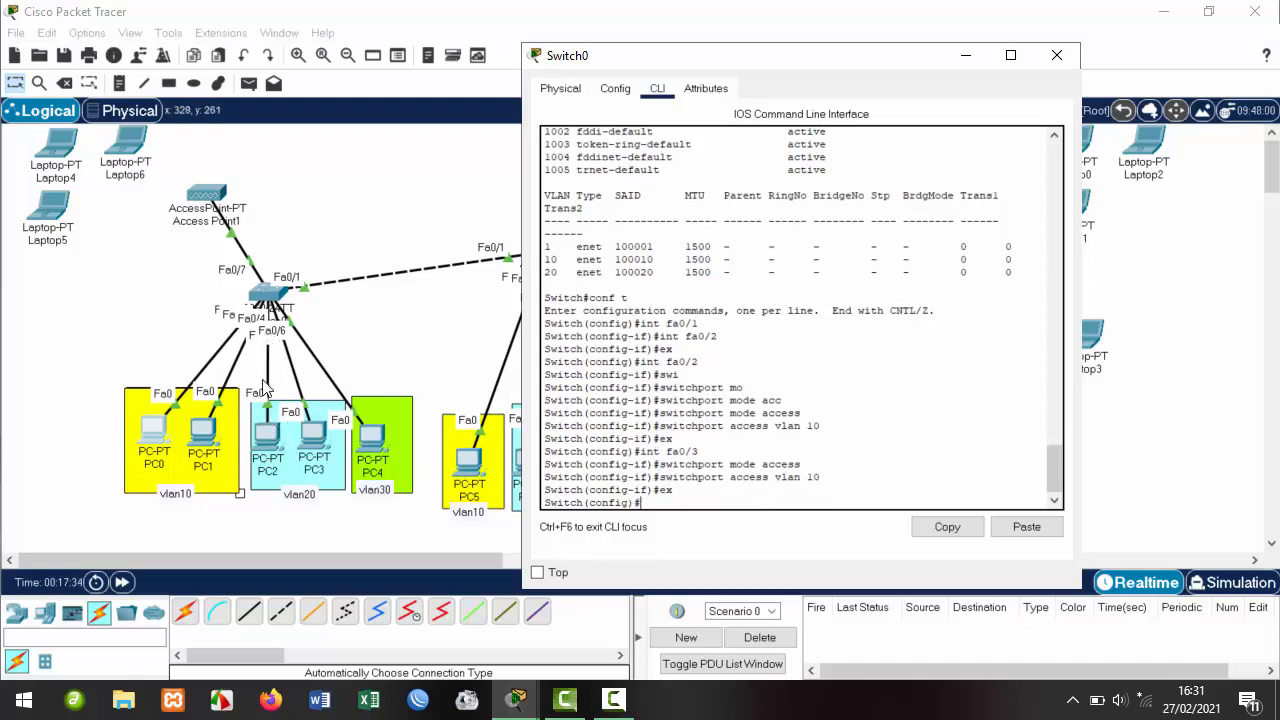
Make Fa0/4 an access port in VLAN 20.
key(Up)
key(Up)
key(Up)
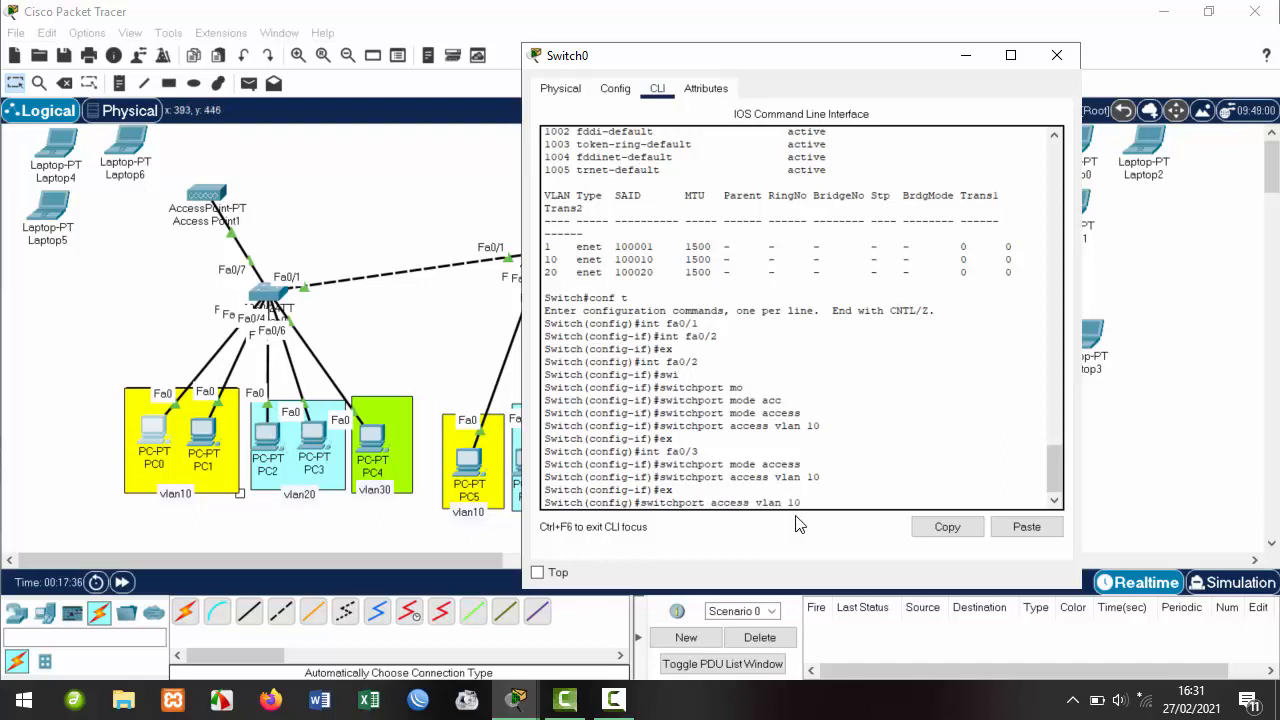
key(BackSpace)
key(BackSpace)
text(4)
key(Return)
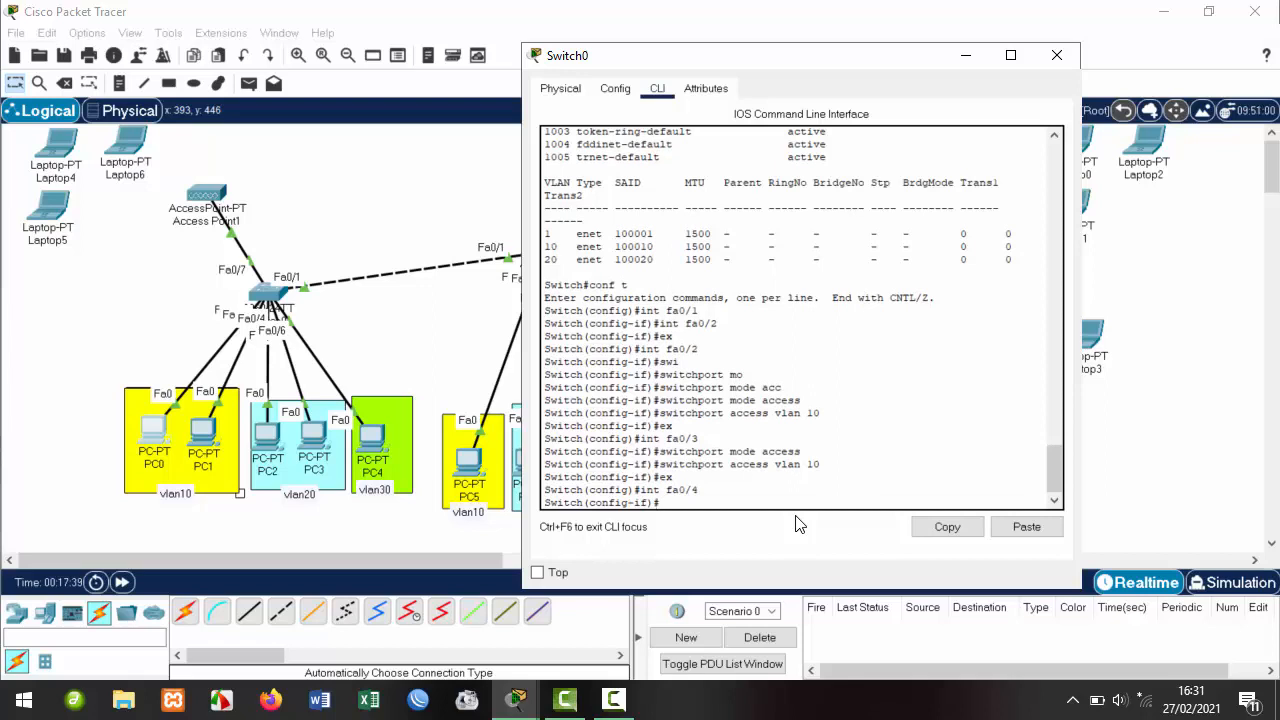
key(Up)
key(Up)
key(Up)
key(Up)
key(Return)
key(Up)
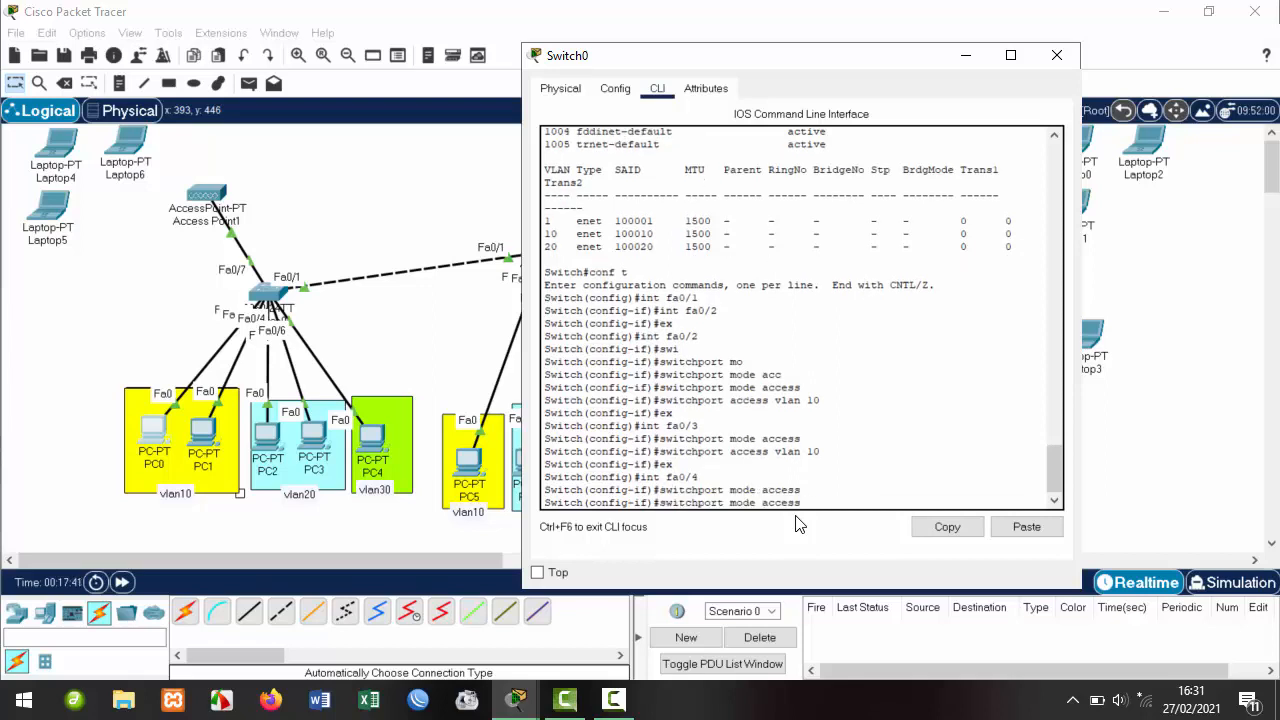
key(Up)
key(Up)
key(Up)
key(BackSpace)
key(BackSpace)
text(20)
key(Return)
text(ex)
key(Return)
Make Fa0/5 an access port in VLAN 20.
text(ex)
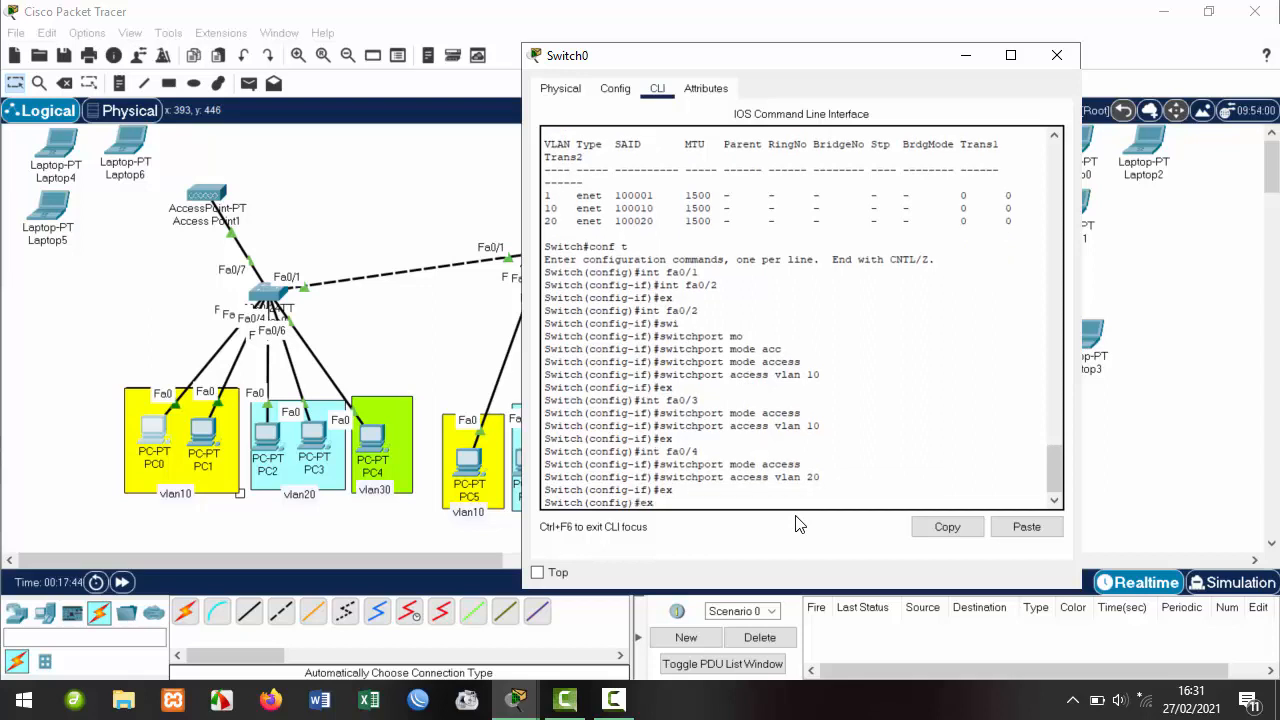
key(BackSpace)
key(BackSpace)
text(int fa0/5)
key(Return)
text(switchport mode access)
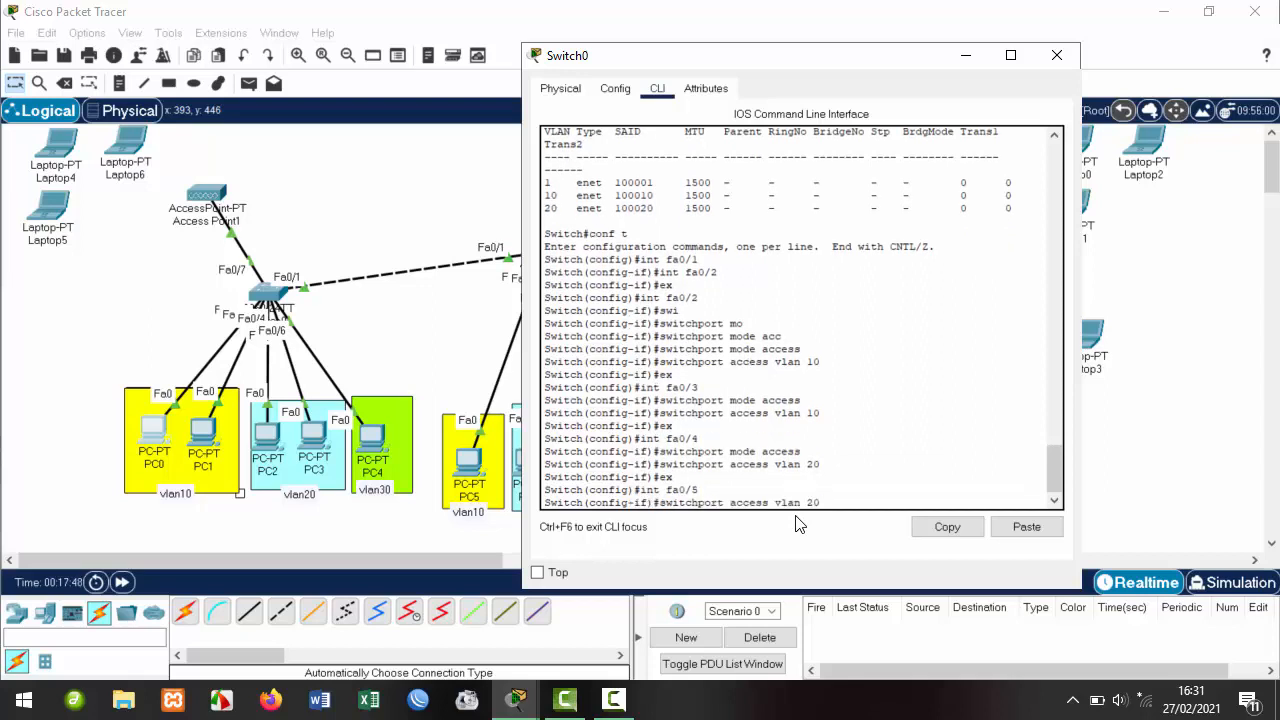
key(Return)
key(Up)
key(Up)
key(Up)
key(Up)
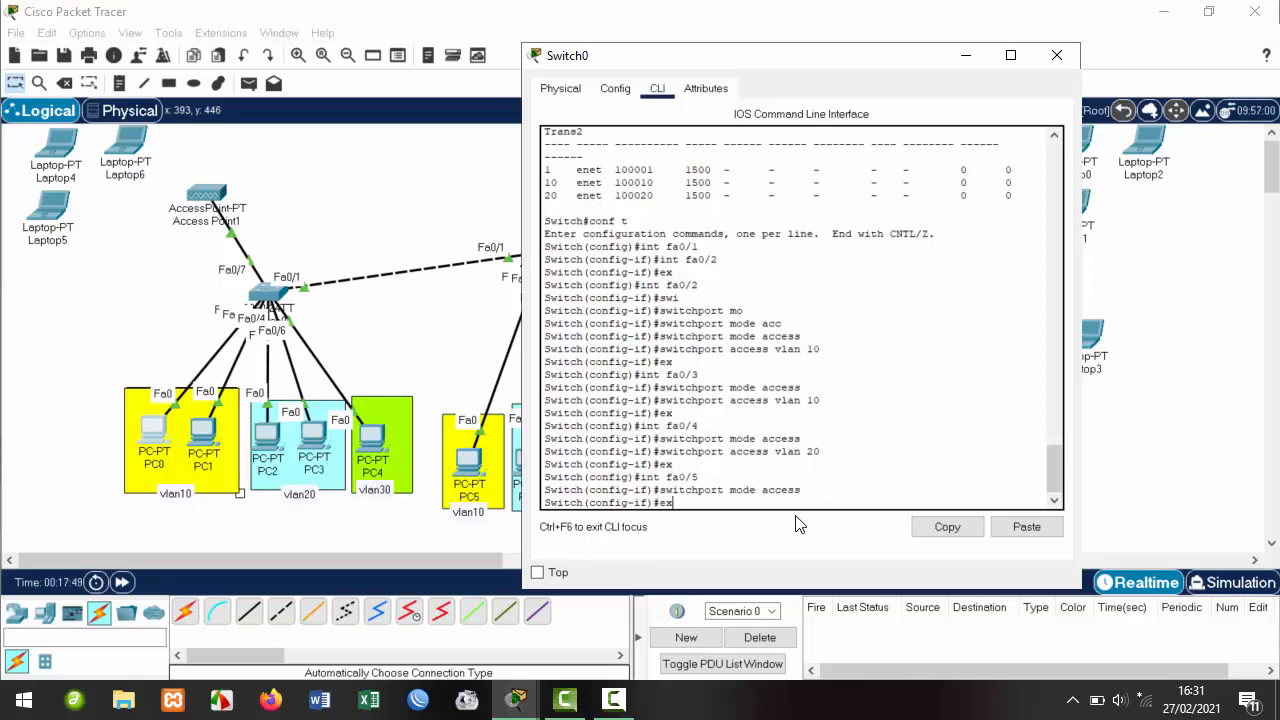
key(Return)
text(ex)
key(Return)
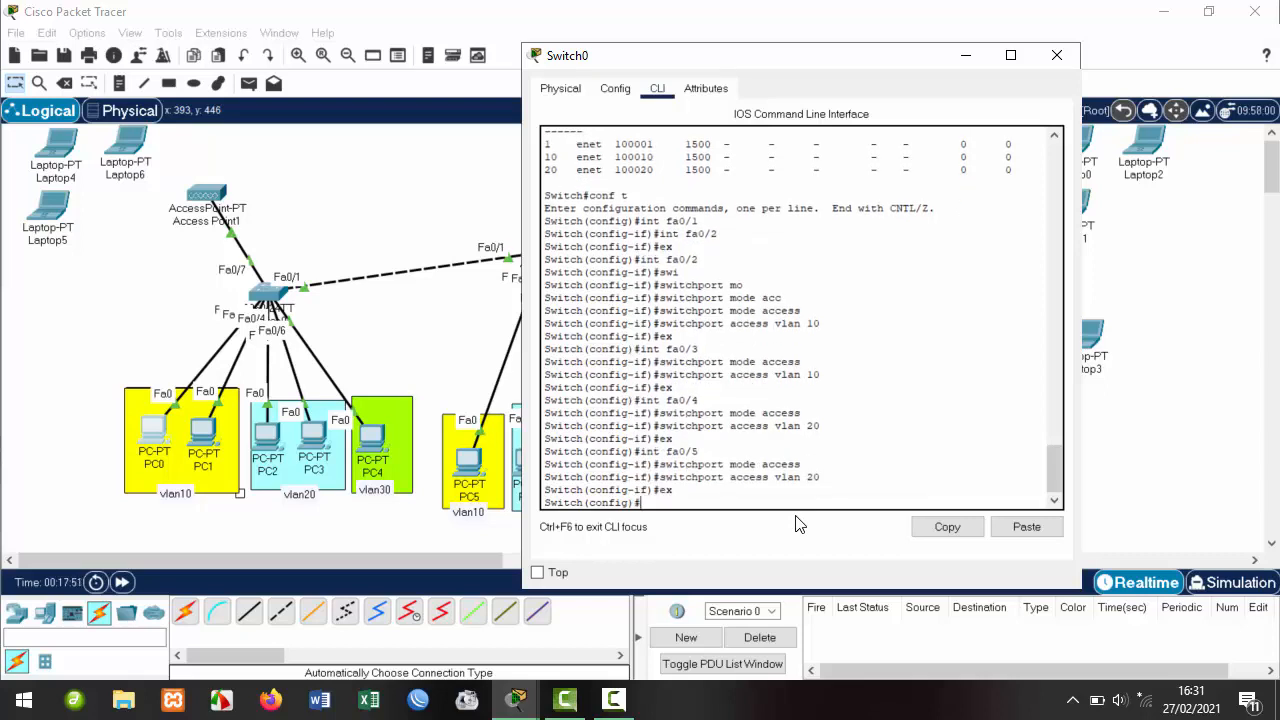
Prepare the interface command for port Fa0/6.
key(Up)
key(Up)
key(Up)
key(Up)
key(BackSpace)
text(6)
Make Fa0/6 an access port in VLAN 30.
drag(370, 445, 396, 439)
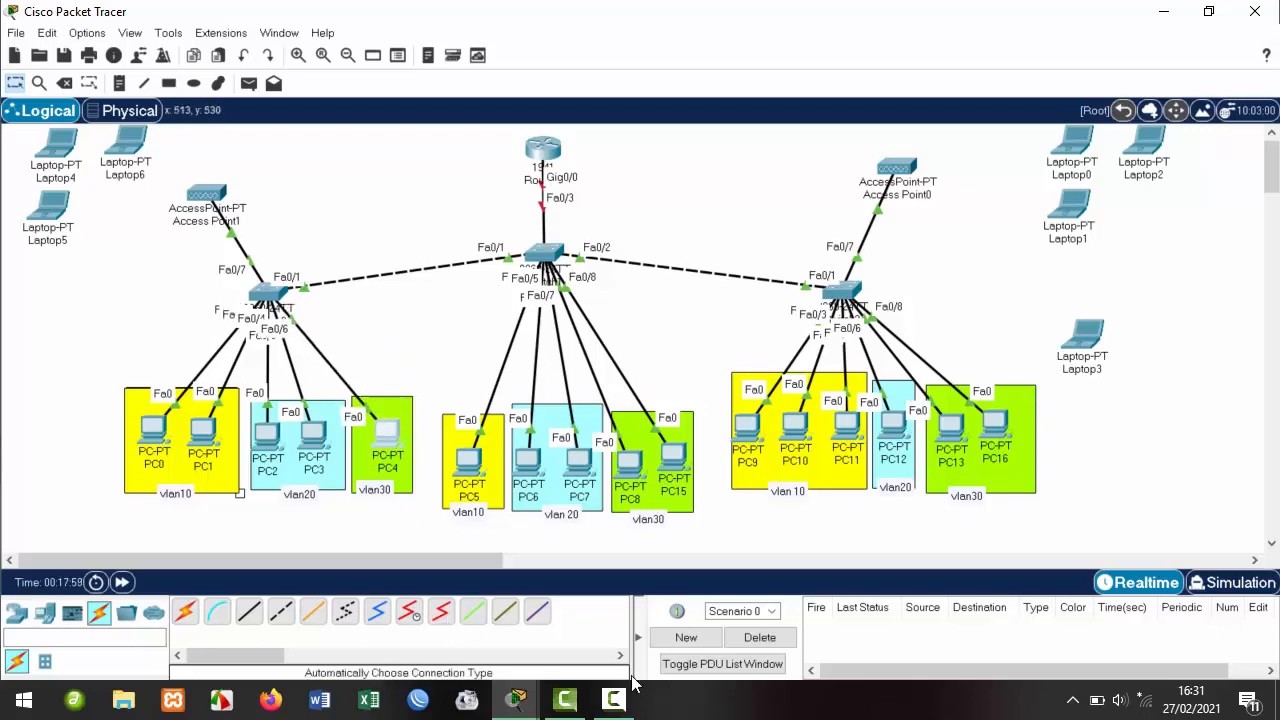
mouse_move(510, 705)
click(624, 607)
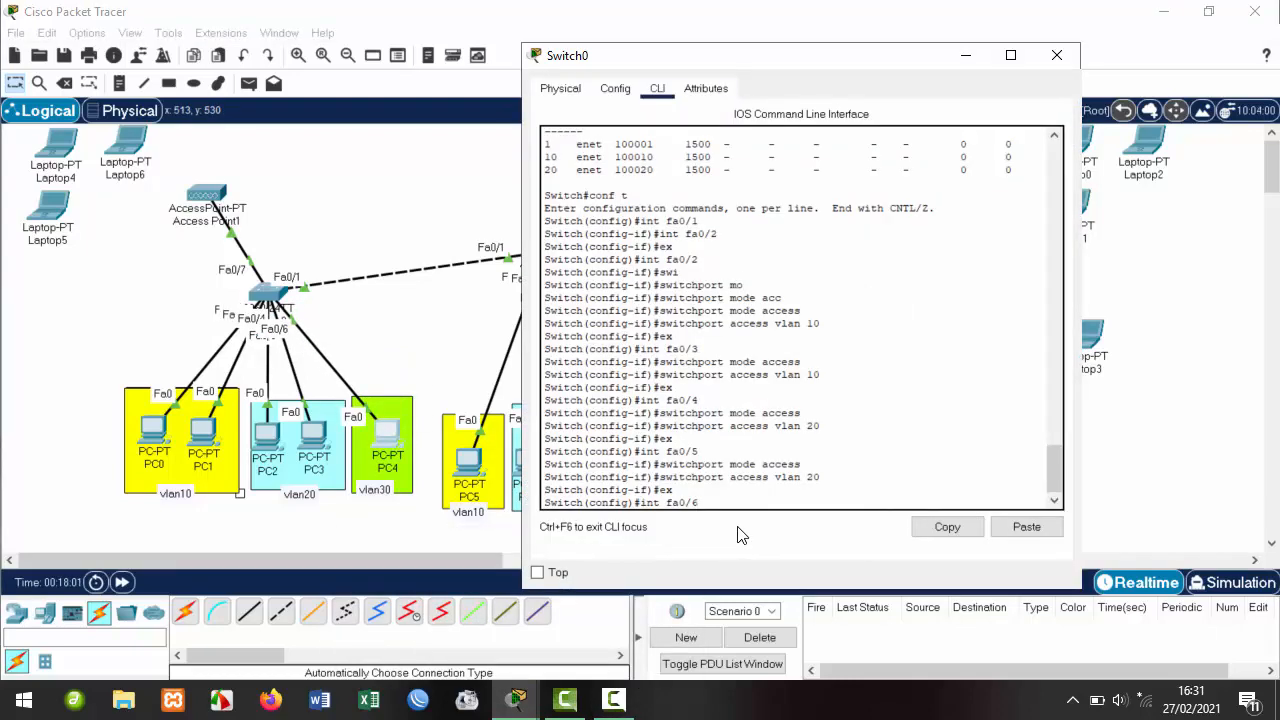
key(Return)
key(Up)
key(Up)
key(Up)
key(Up)
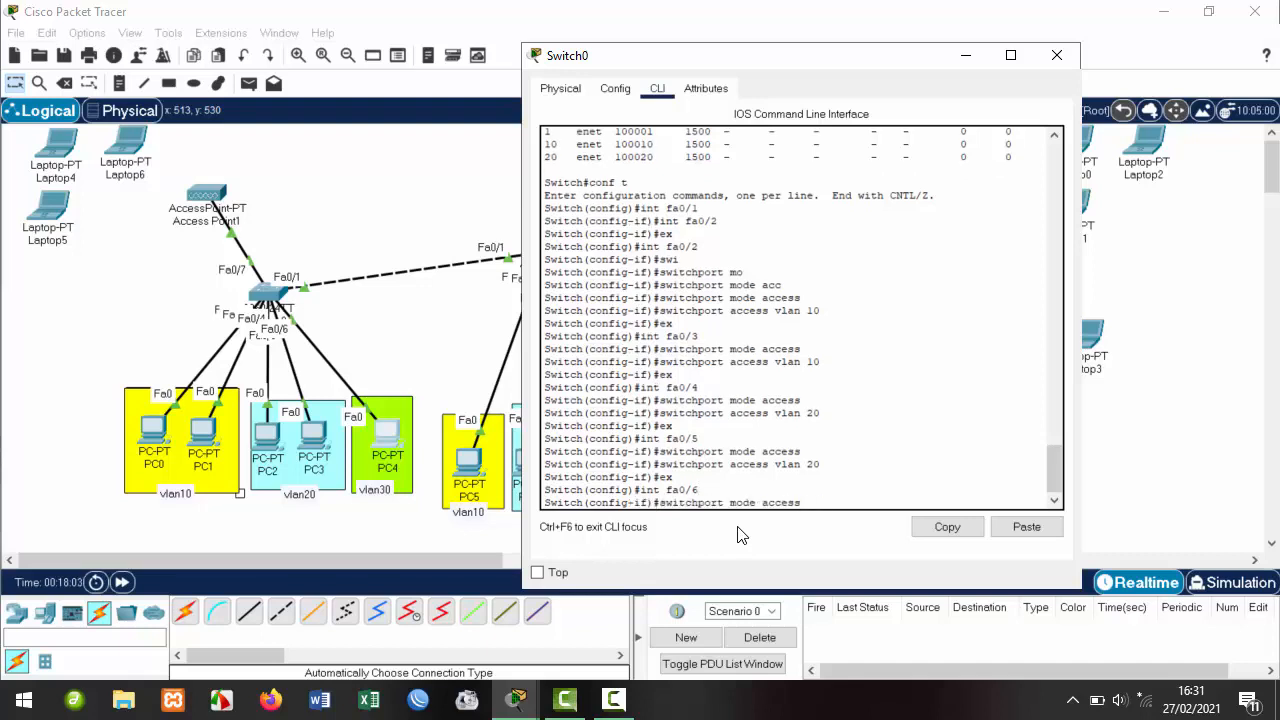
key(Return)
key(Up)
key(Up)
key(Up)
key(Up)
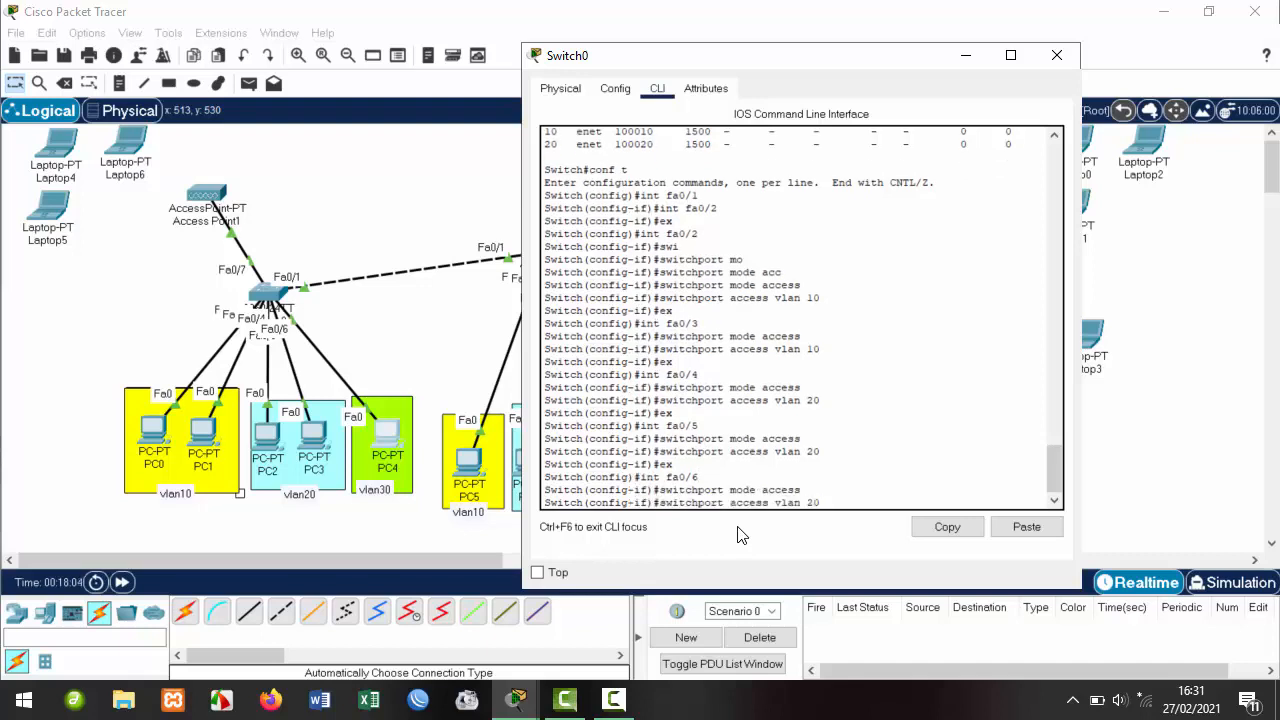
key(BackSpace)
key(BackSpace)
text(30)
key(Return)
text(ex)
key(Return)
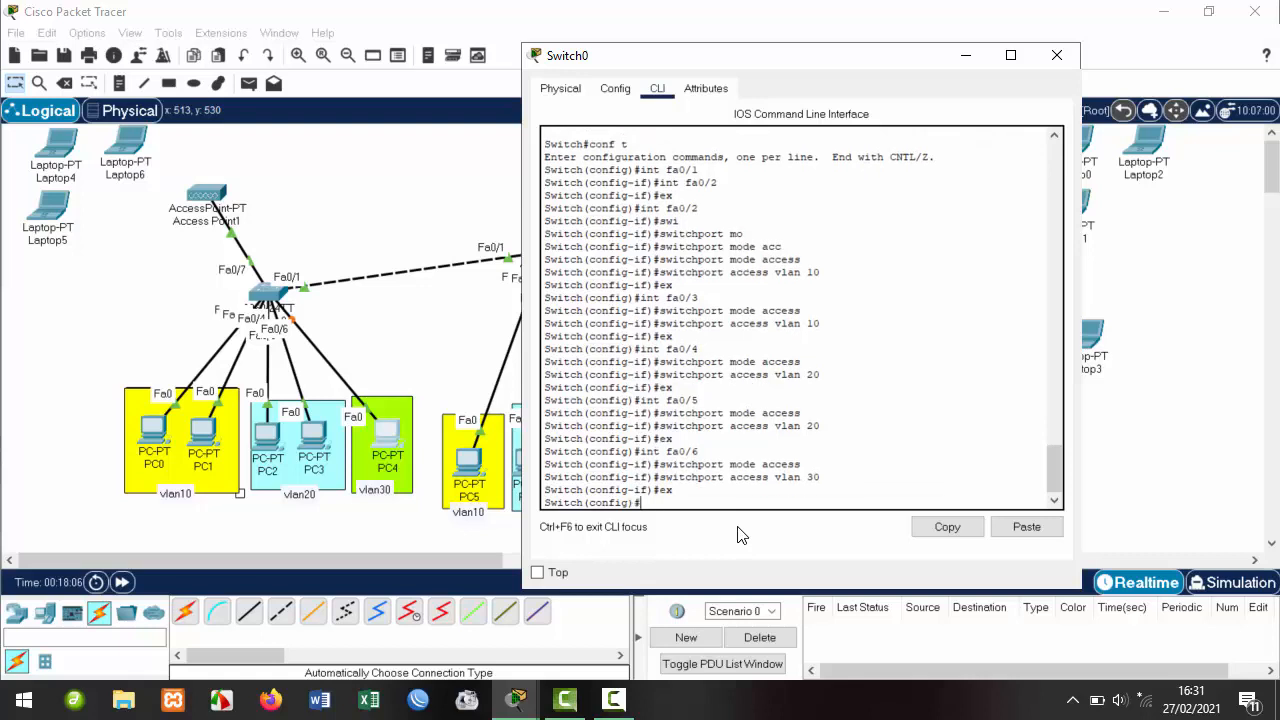
Leave configuration mode and run show vlan.
scroll(590, 355, up, 12)
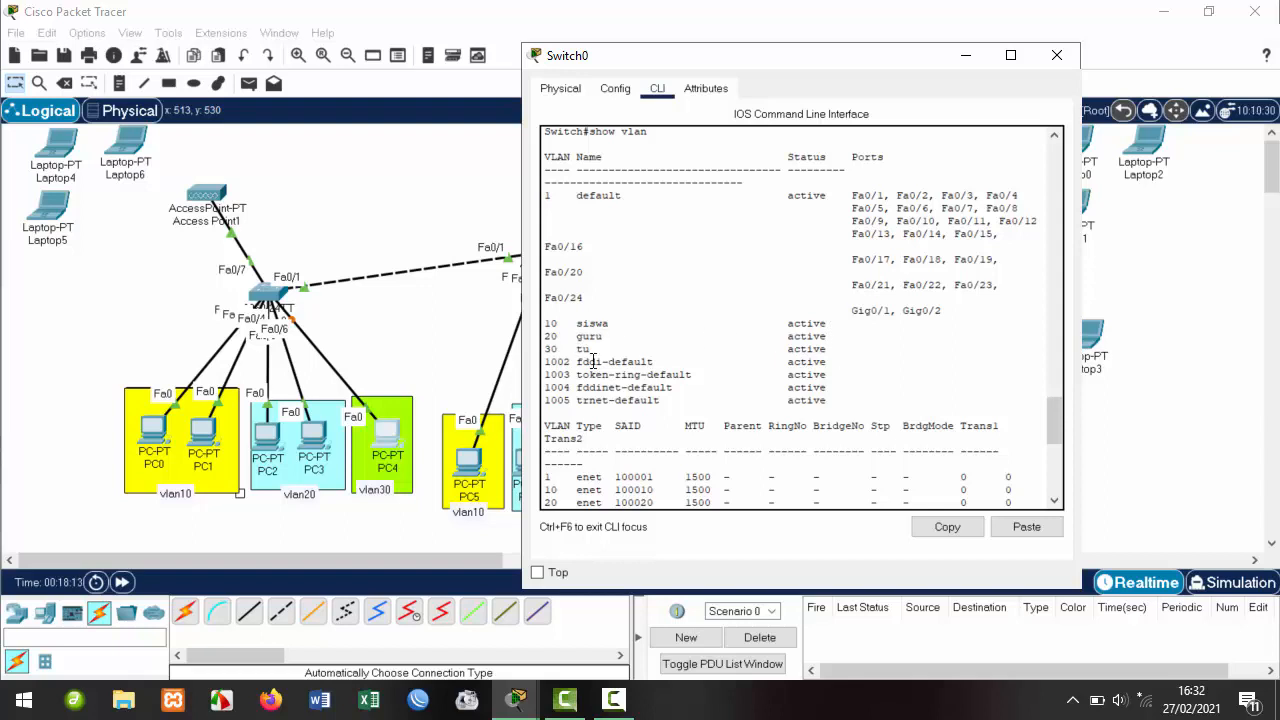
scroll(622, 378, down, 2)
scroll(622, 378, down, 9)
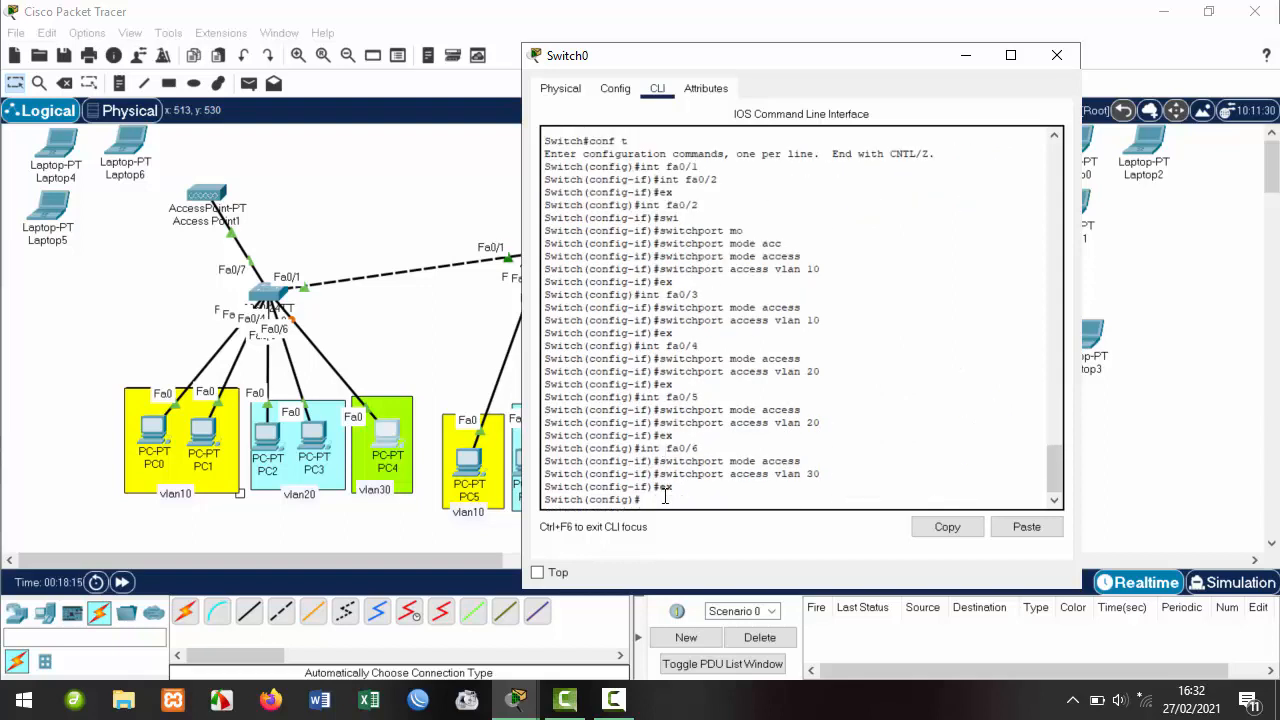
key(Return)
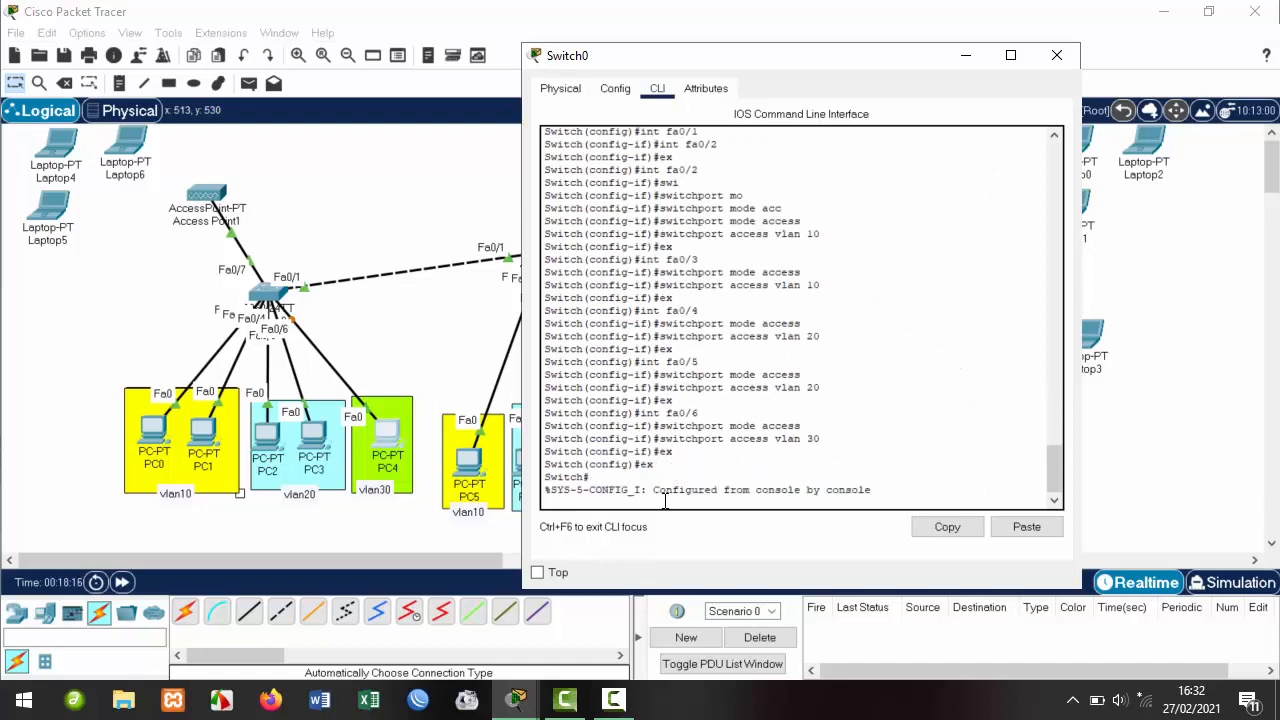
drag(600, 502, 530, 502)
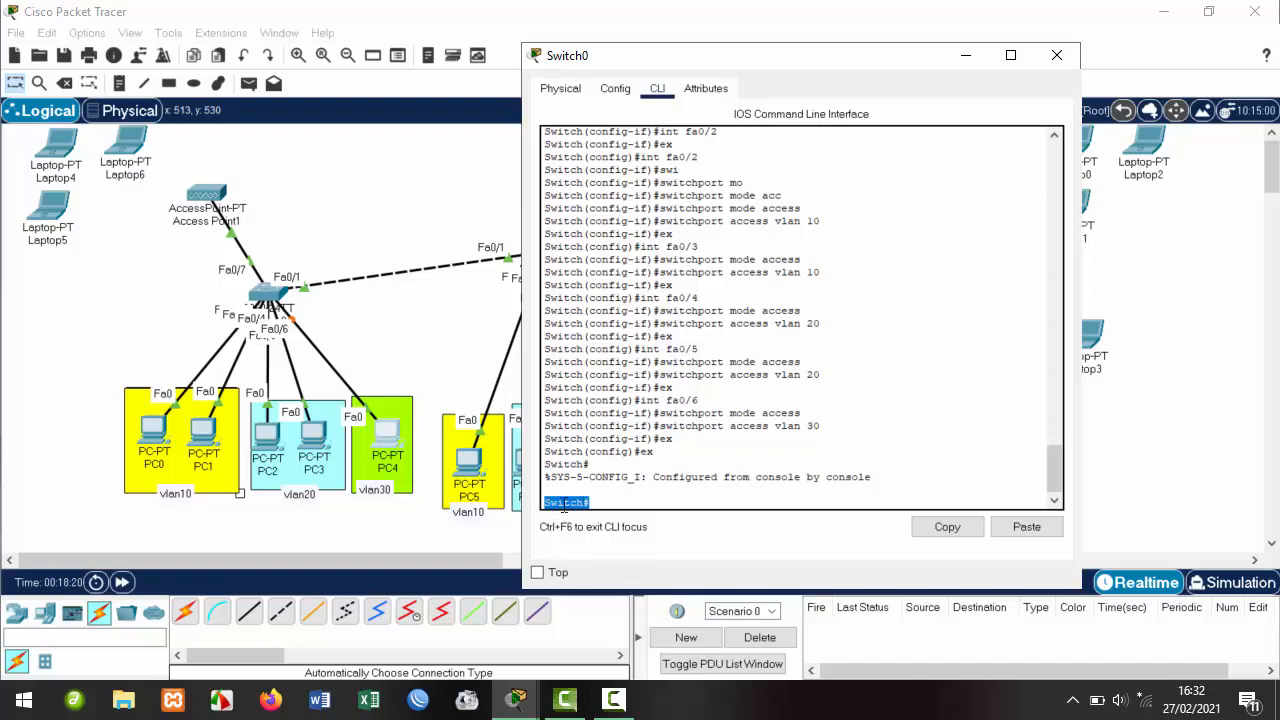
click(600, 504)
text(show vlan)
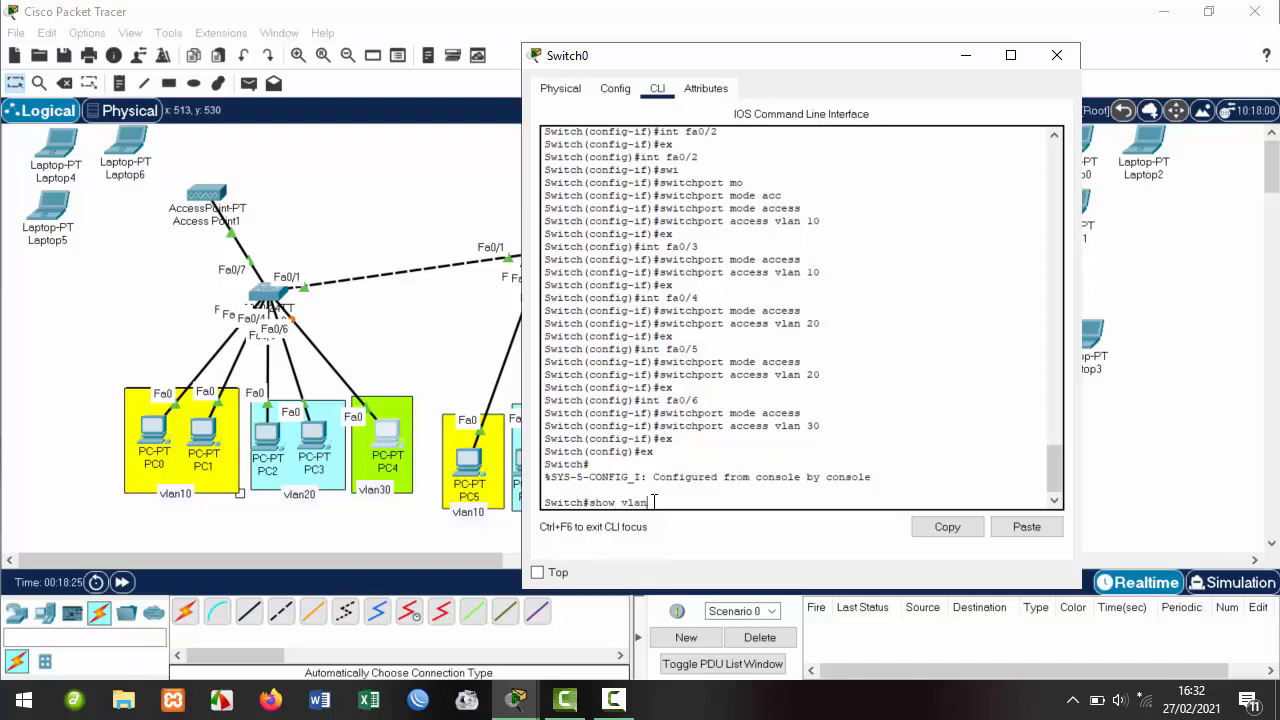
key(Return)
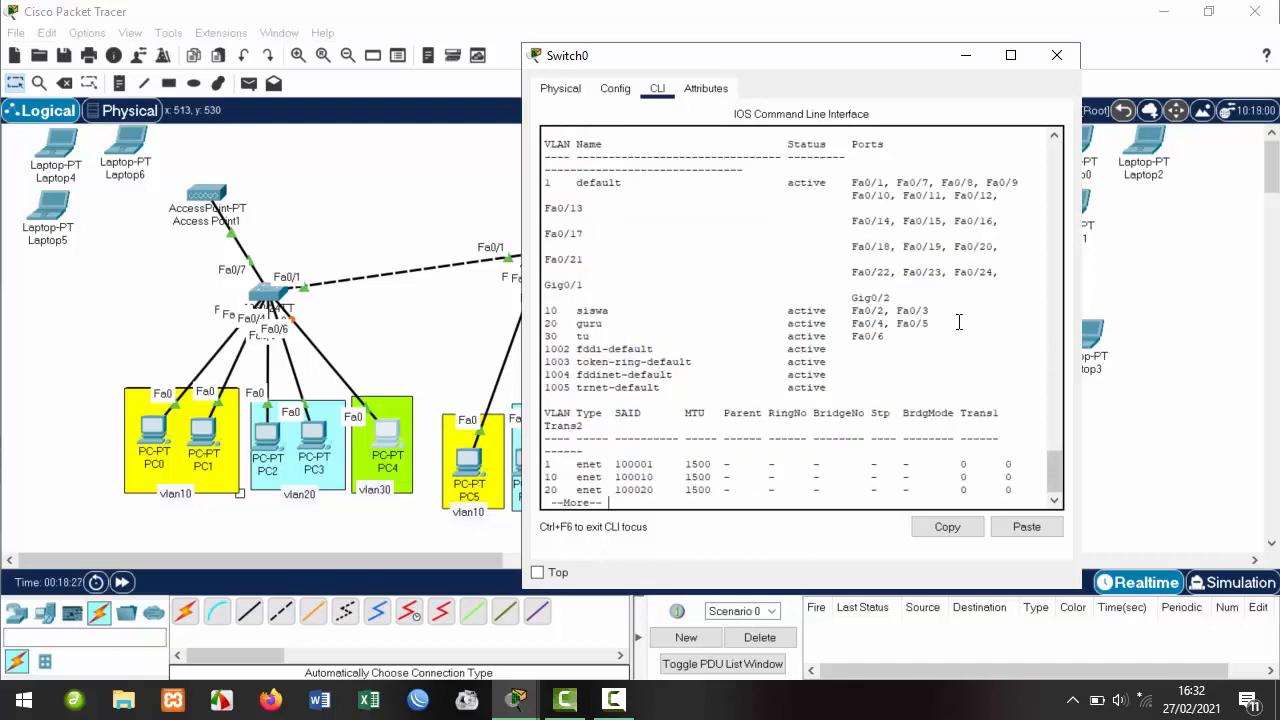
Confirm Fa0/2-3 in VLAN 10 siswa, Fa0/4-5 in 20 guru, Fa0/6 in 30 tu.
drag(888, 340, 544, 336)
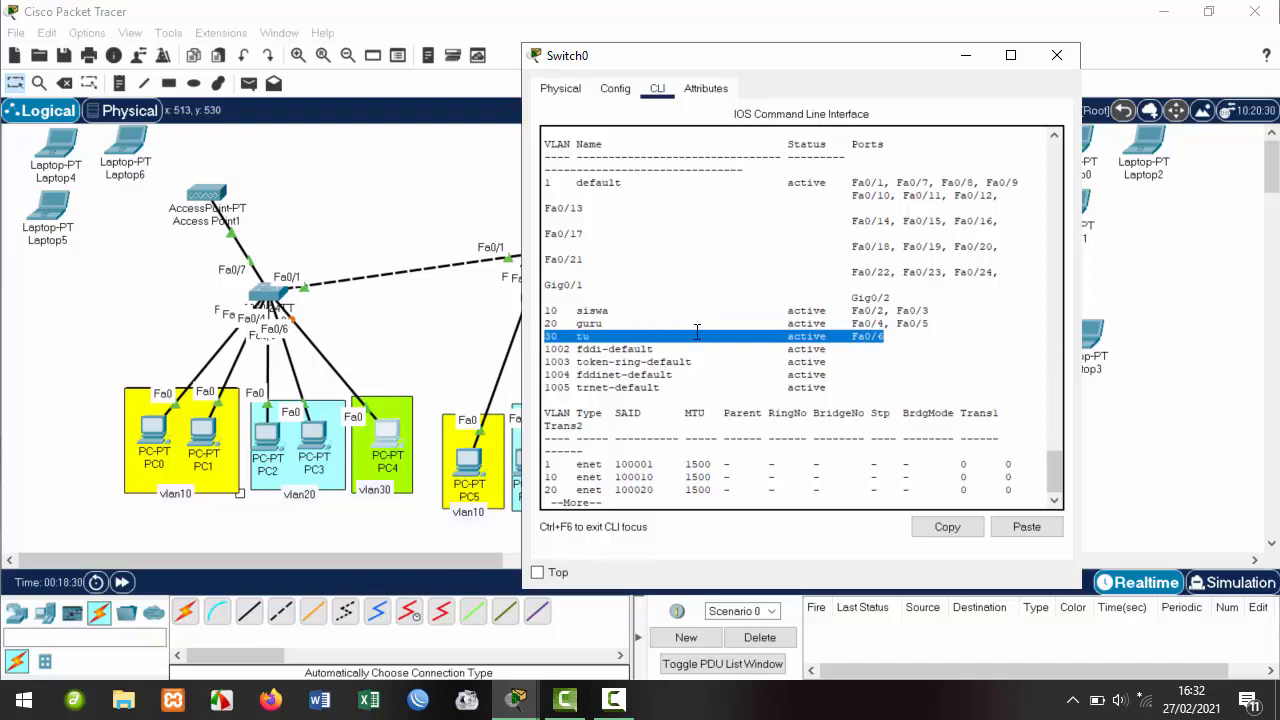
click(904, 339)
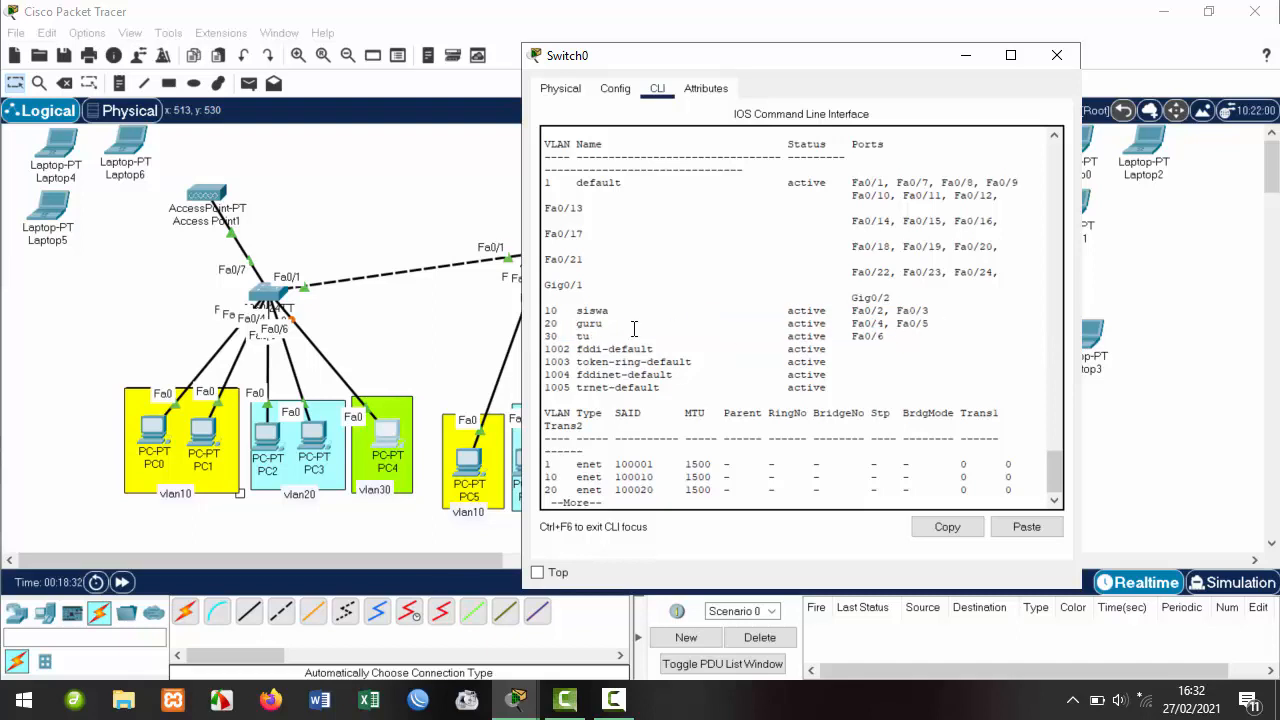
drag(598, 336, 545, 334)
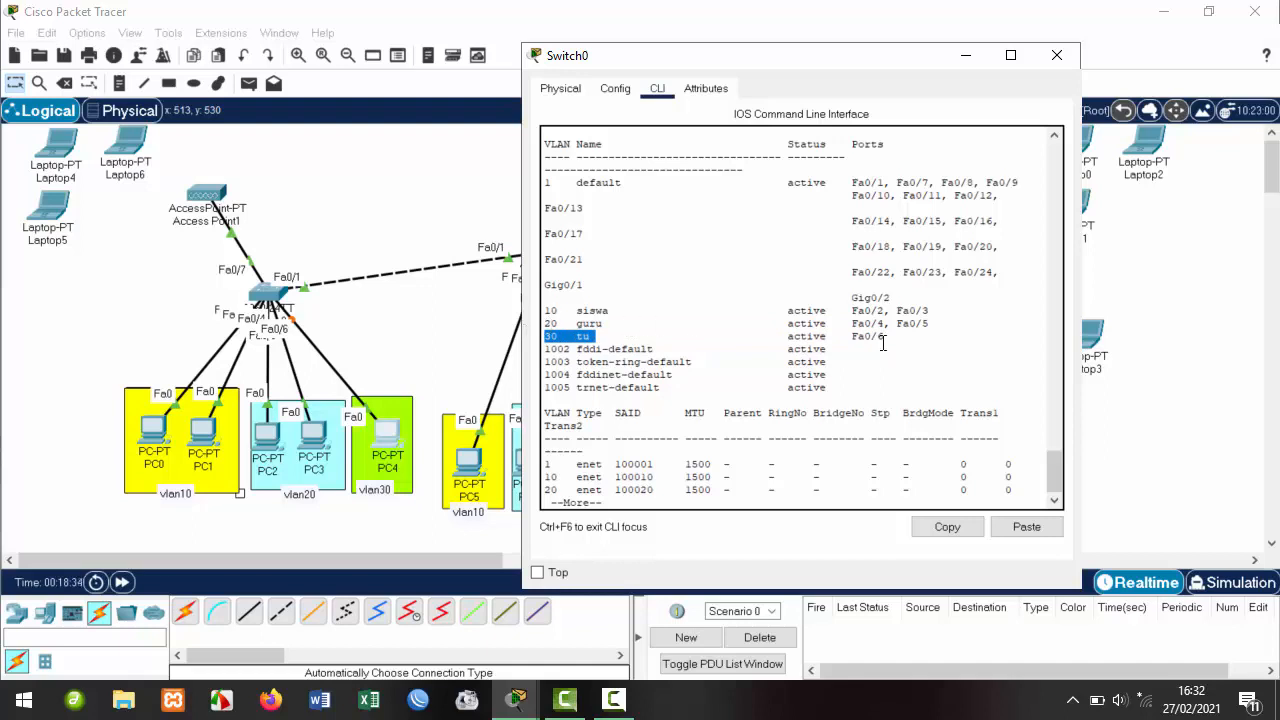
drag(932, 323, 847, 323)
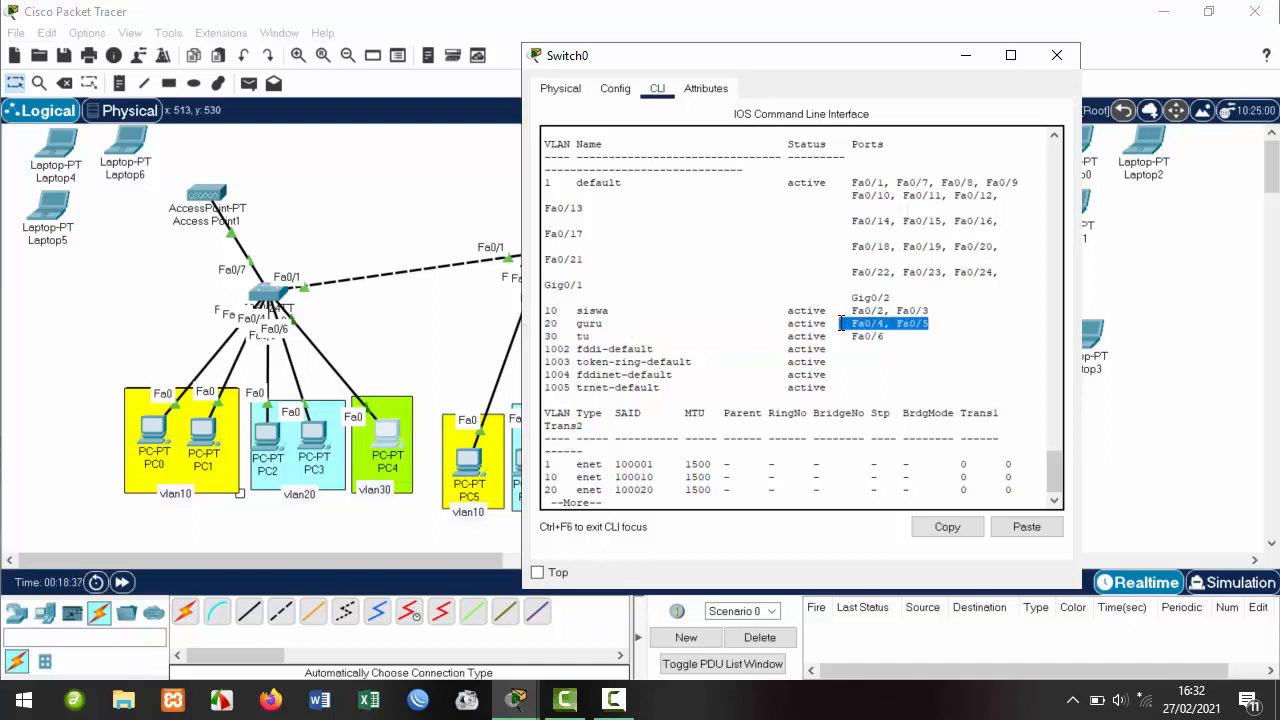
drag(604, 326, 544, 322)
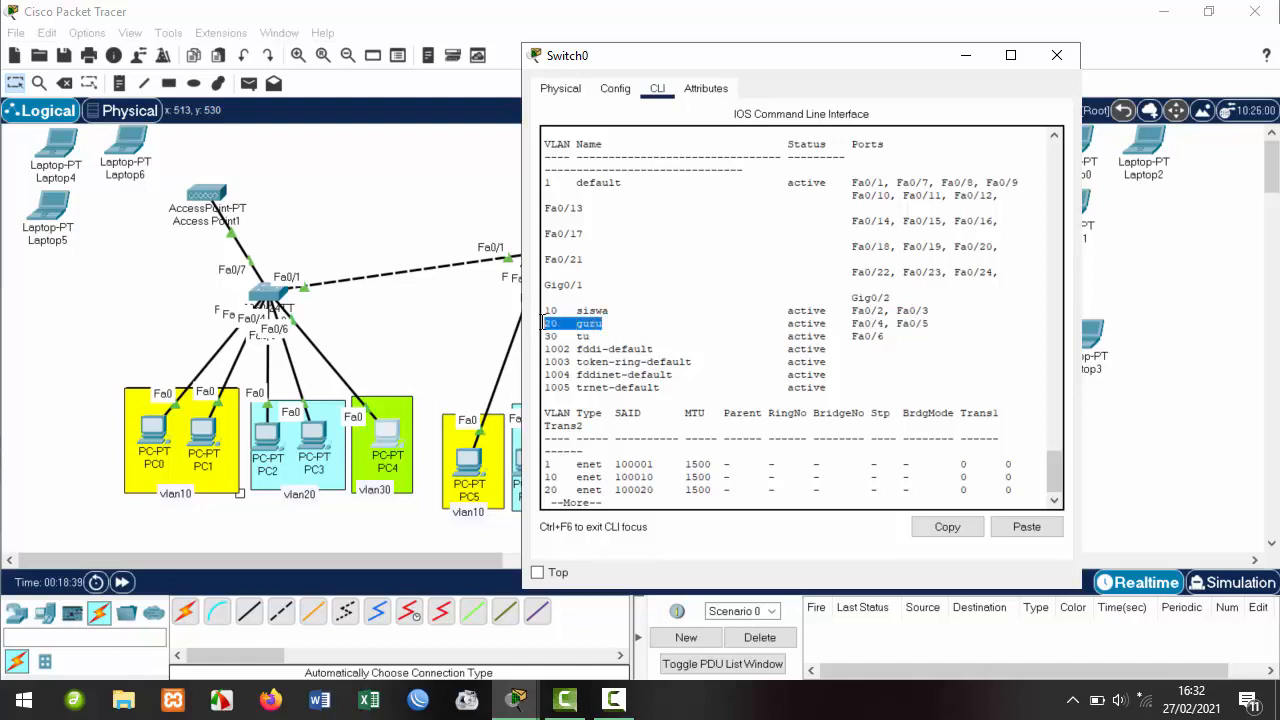
drag(929, 311, 853, 310)
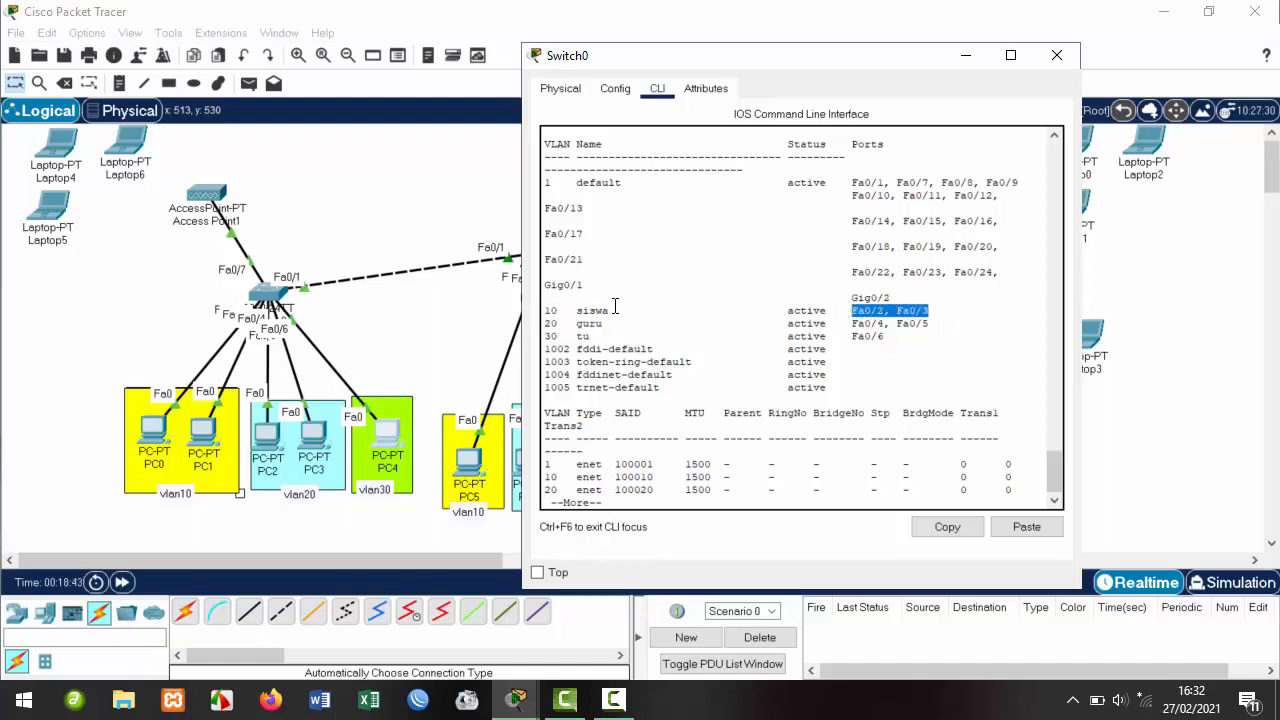
drag(599, 306, 500, 312)
drag(585, 313, 520, 312)
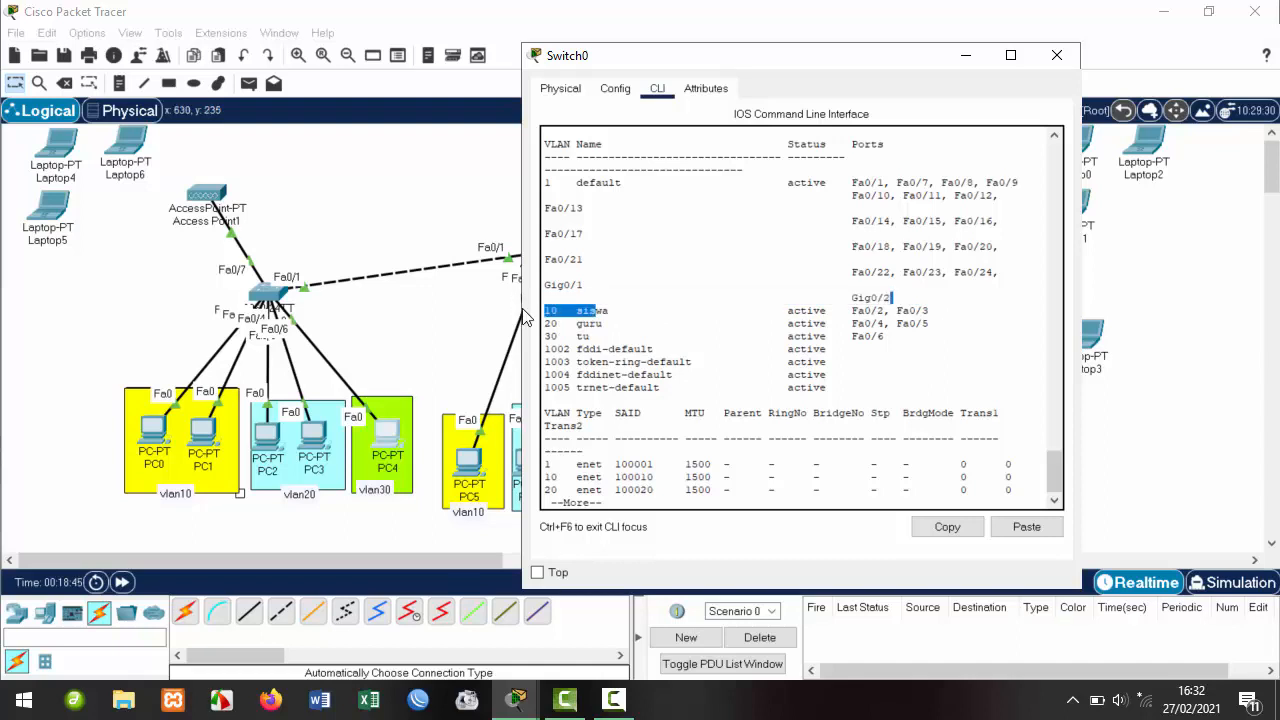
click(748, 355)
scroll(713, 420, down, 1)
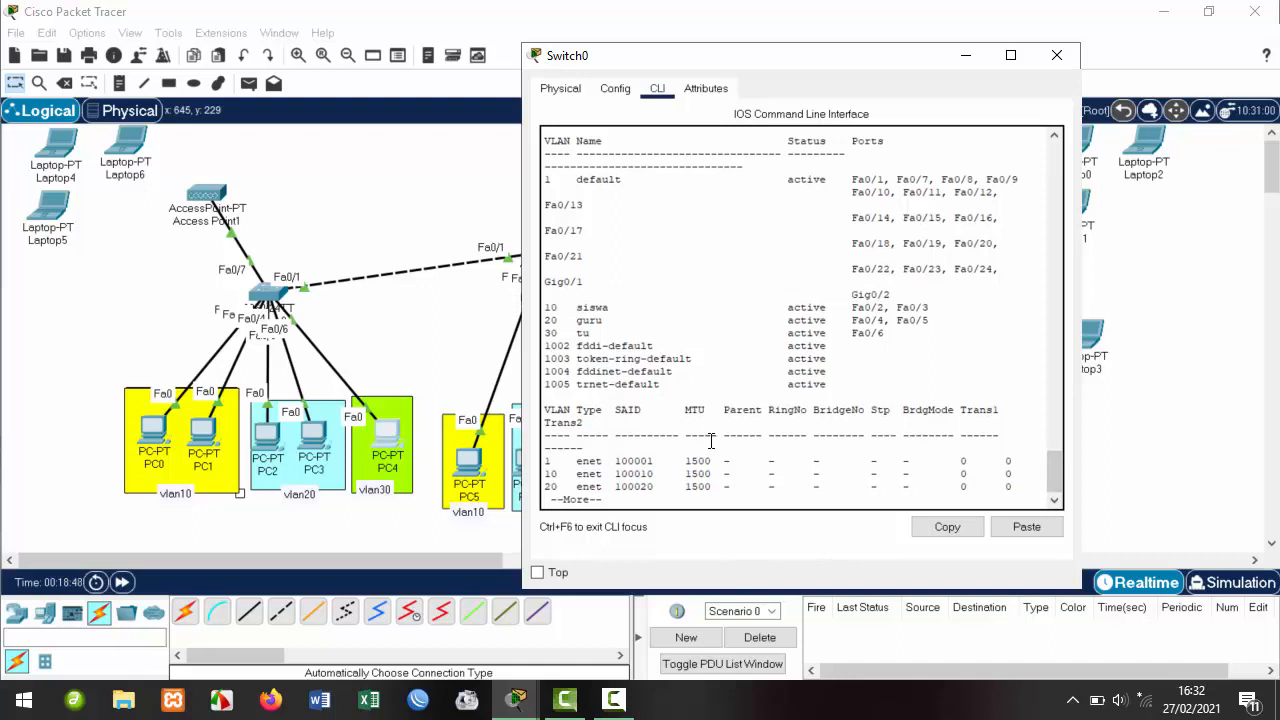
key(space)
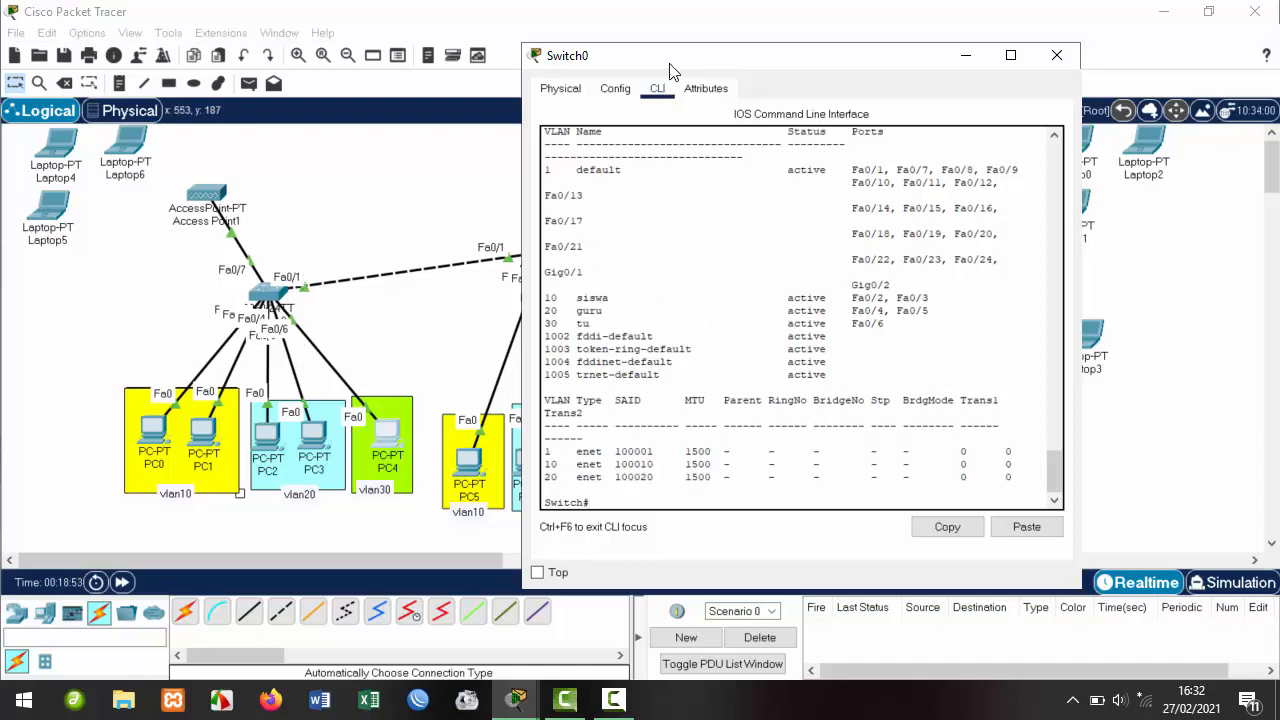
Move the switch window aside and enter global configuration with conf t.
drag(671, 72, 863, 86)
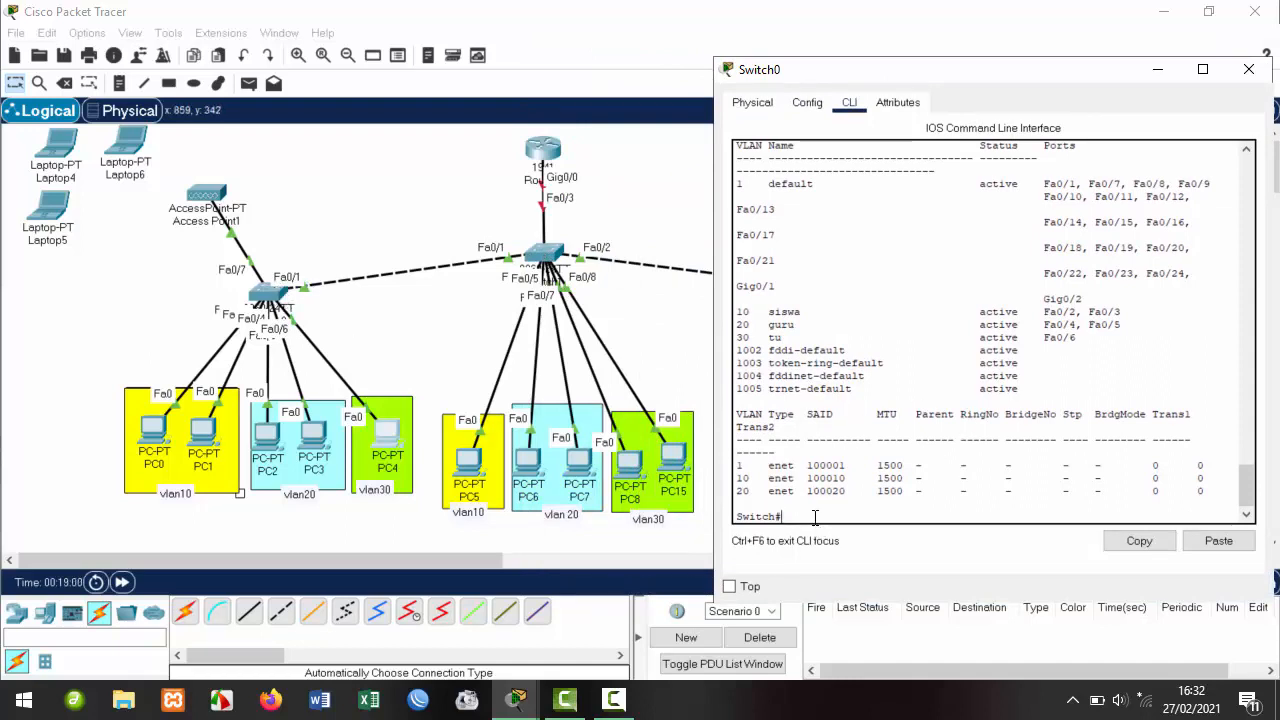
text(conf t)
key(Return)
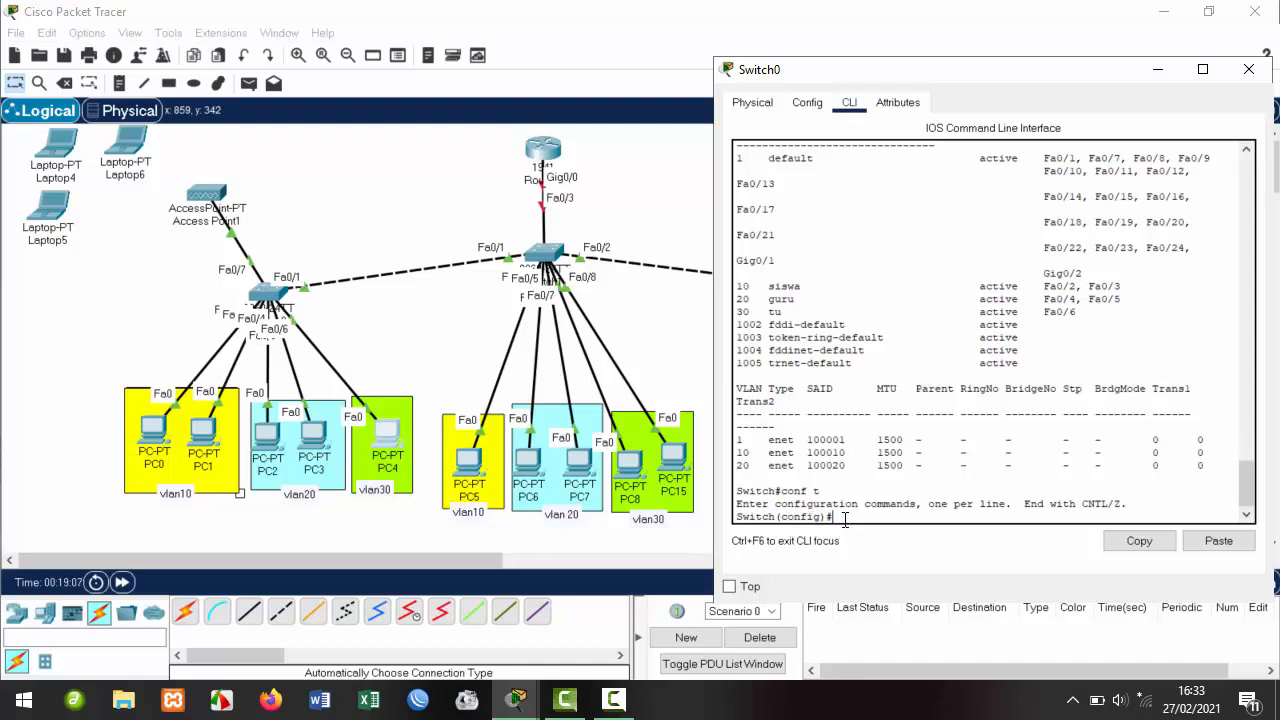
Point out the Switch(config)# prompt and type int fa0/6 without running it.
drag(845, 519, 730, 517)
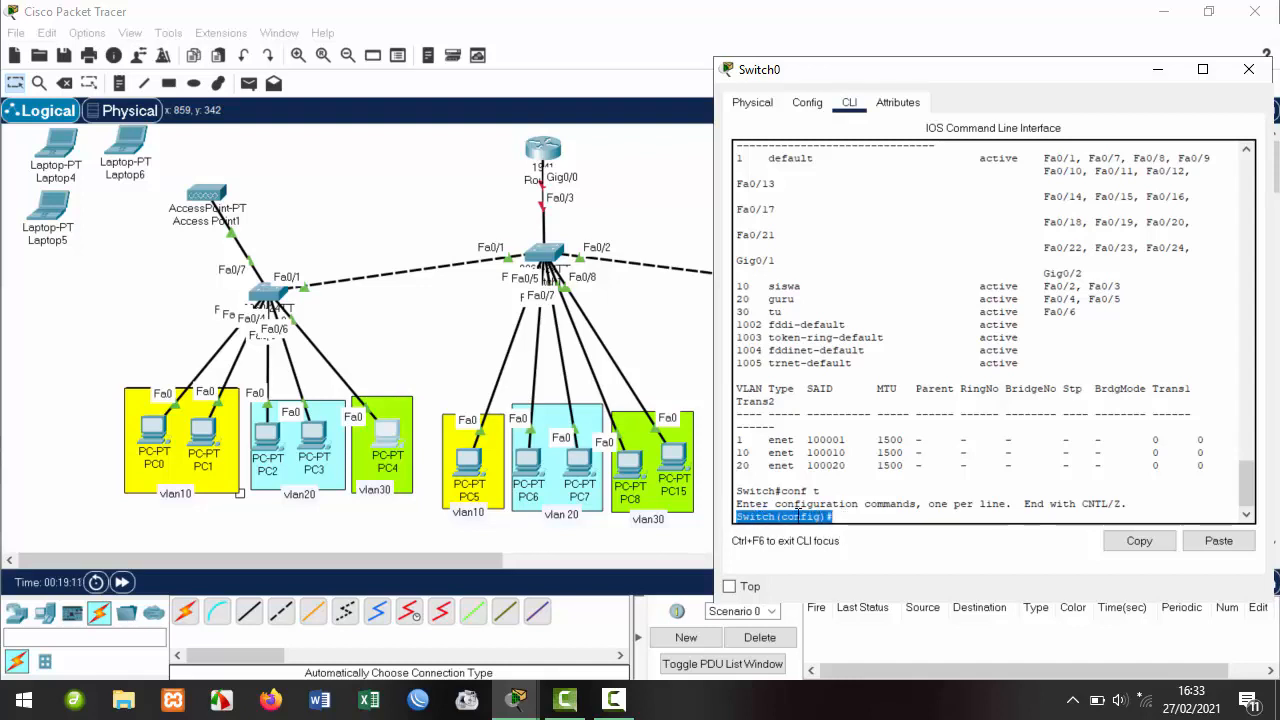
click(843, 515)
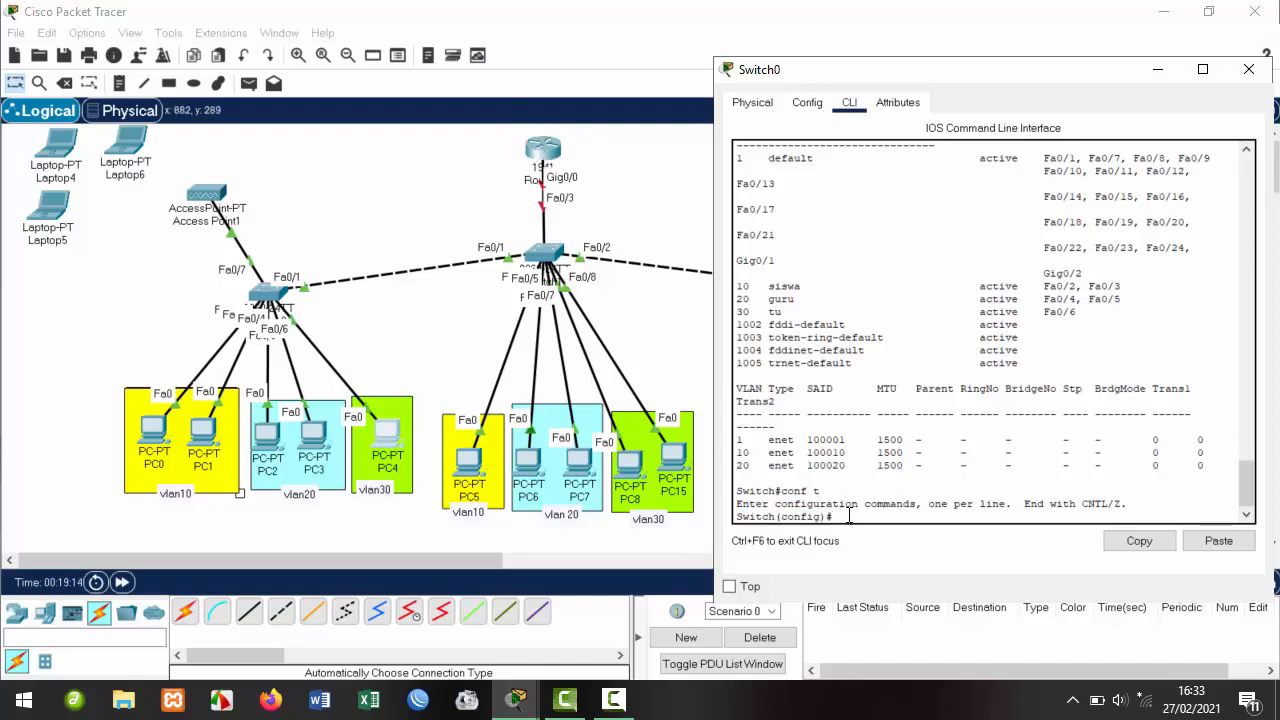
drag(849, 516, 726, 513)
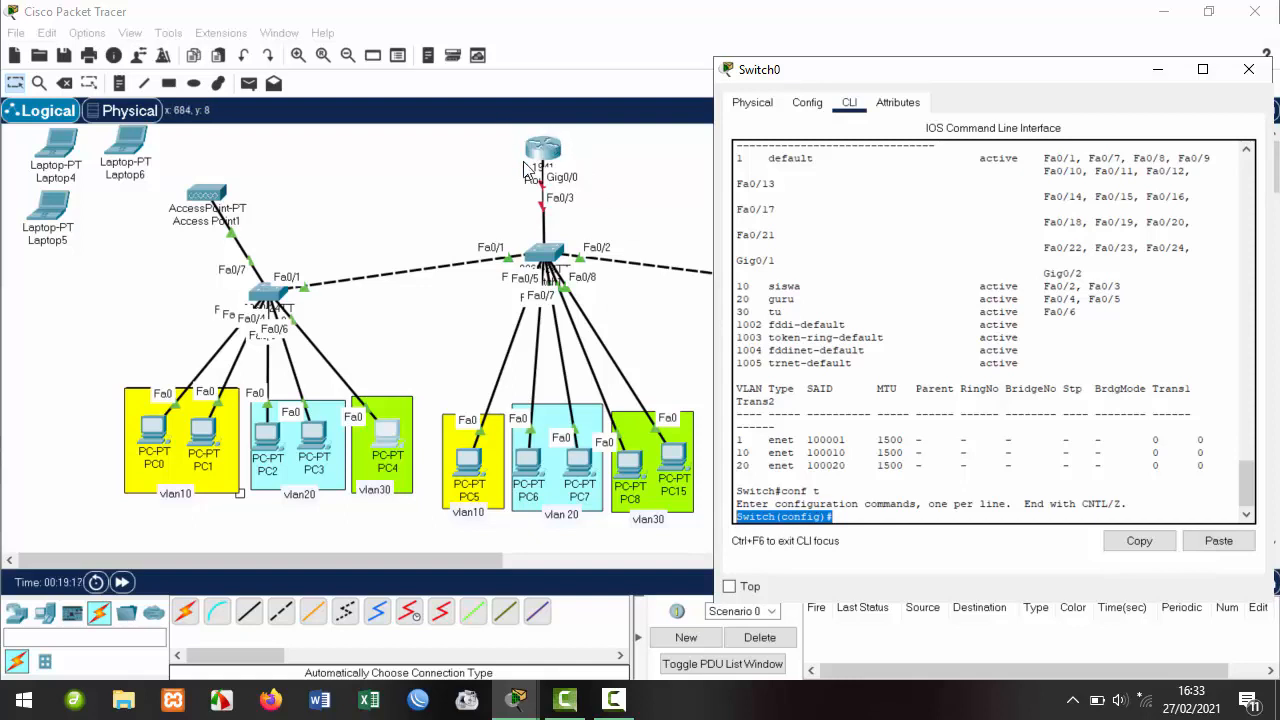
drag(843, 519, 733, 520)
drag(831, 520, 728, 517)
click(867, 512)
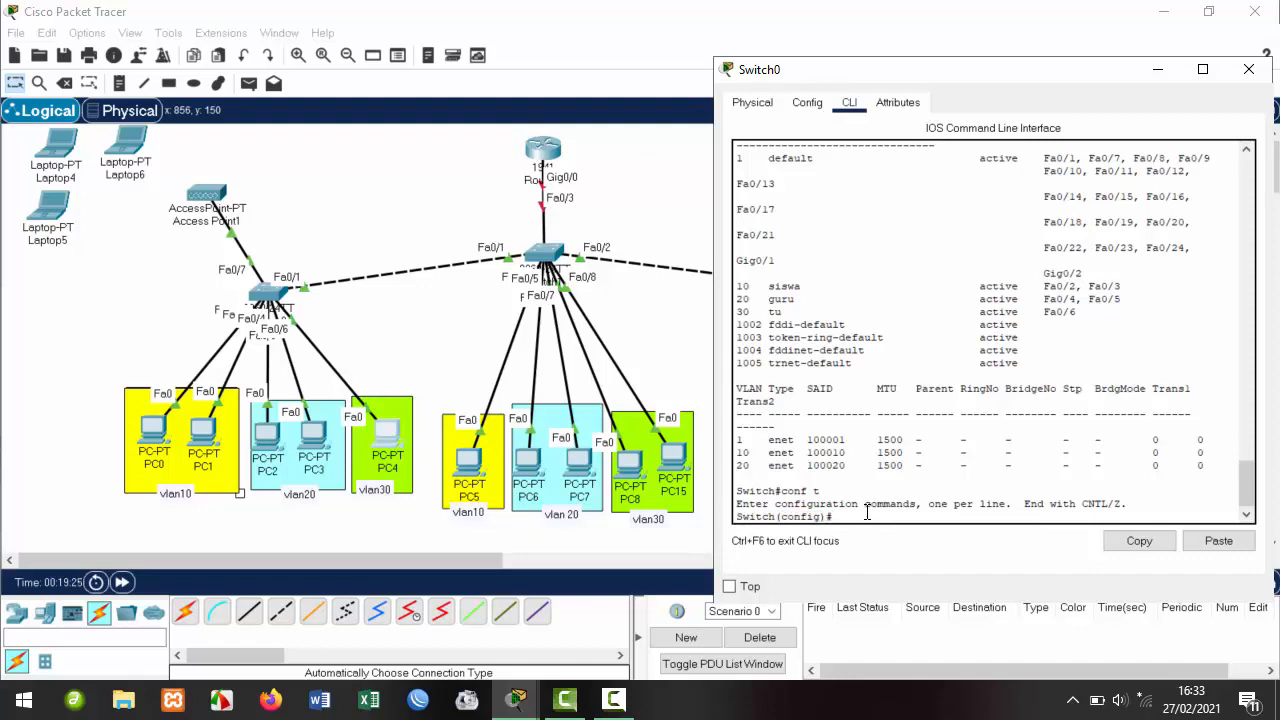
text(int fa0/6)
Change the pending command to int fa0/1 and set Fa0/1 to trunk mode.
text(1)
key(Return)
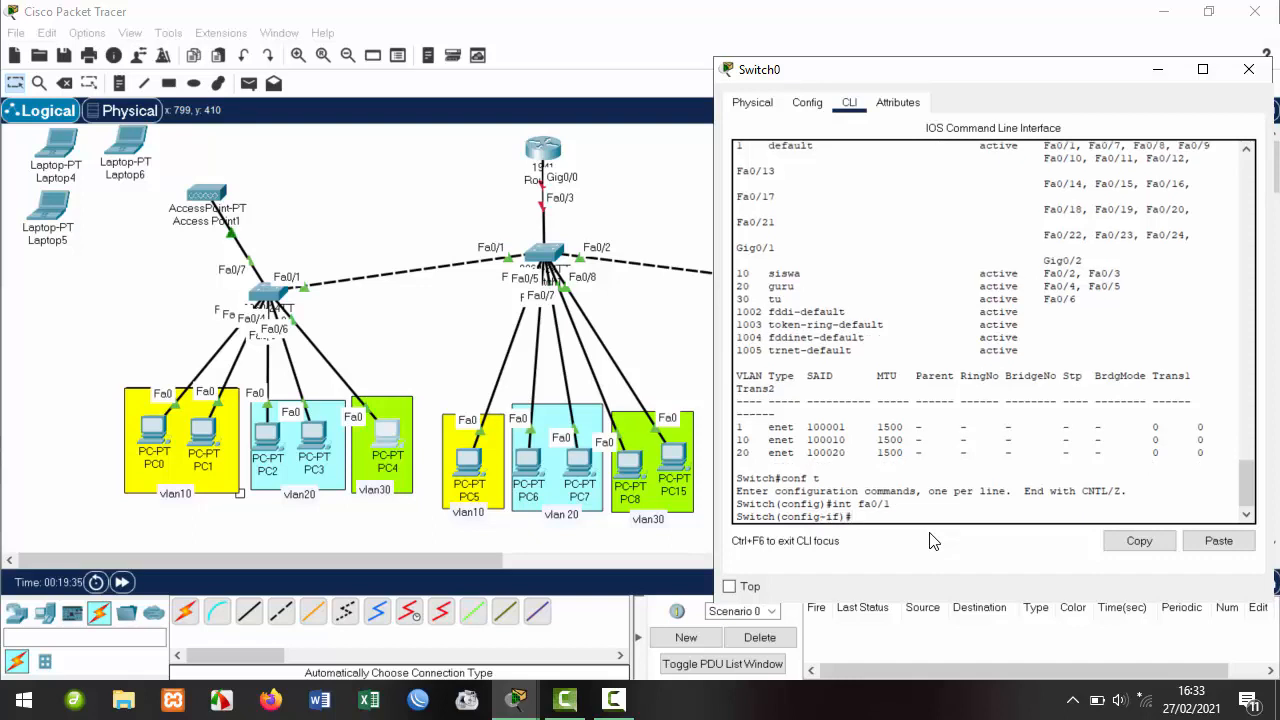
text(switchport mode access)
key(BackSpace)
text(trunk)
key(Return)
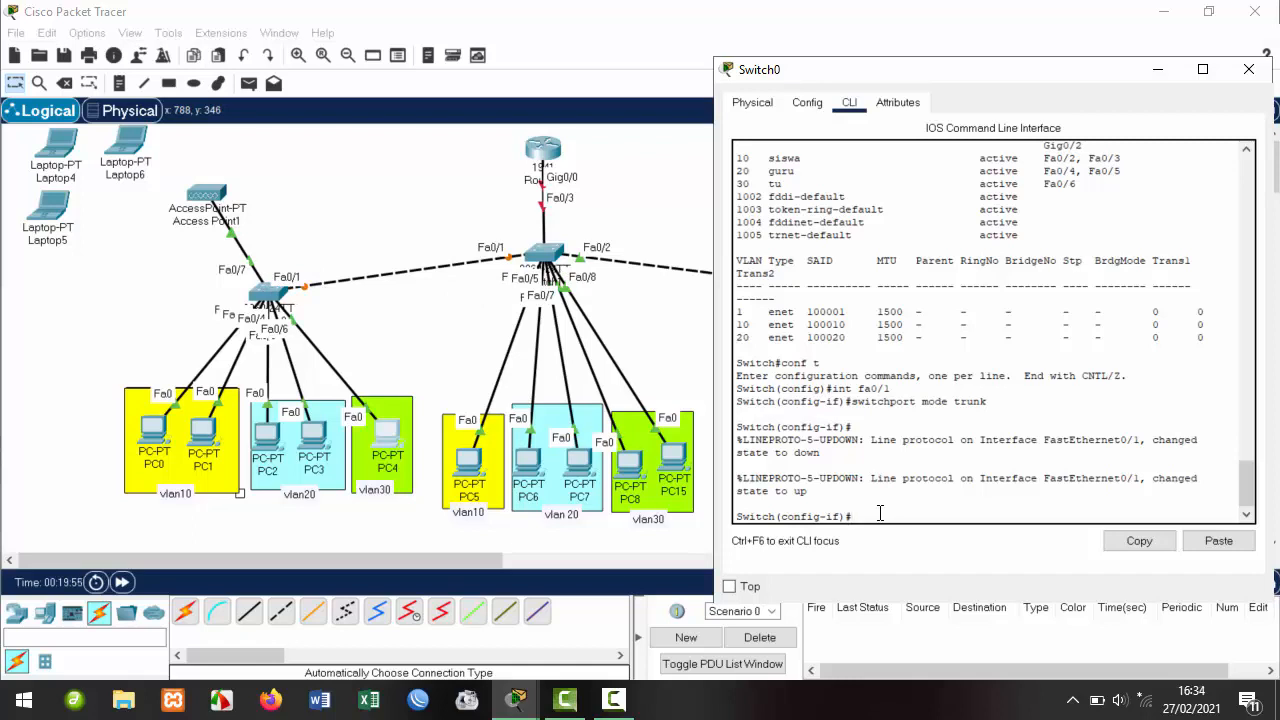
Allow VLANs 10-30 on the Fa0/1 trunk and exit interface configuration.
key(Up)
key(BackSpace)
key(BackSpace)
key(BackSpace)
key(BackSpace)
text(allowed vlan 10-30)
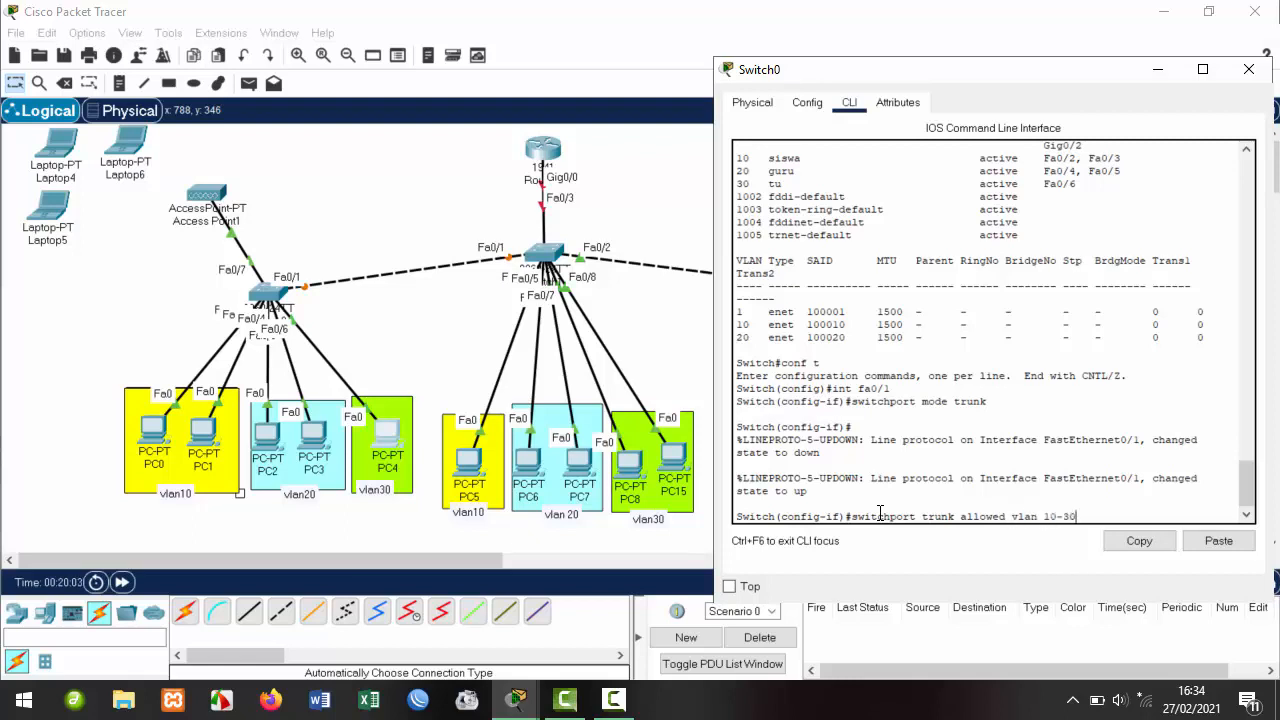
key(Return)
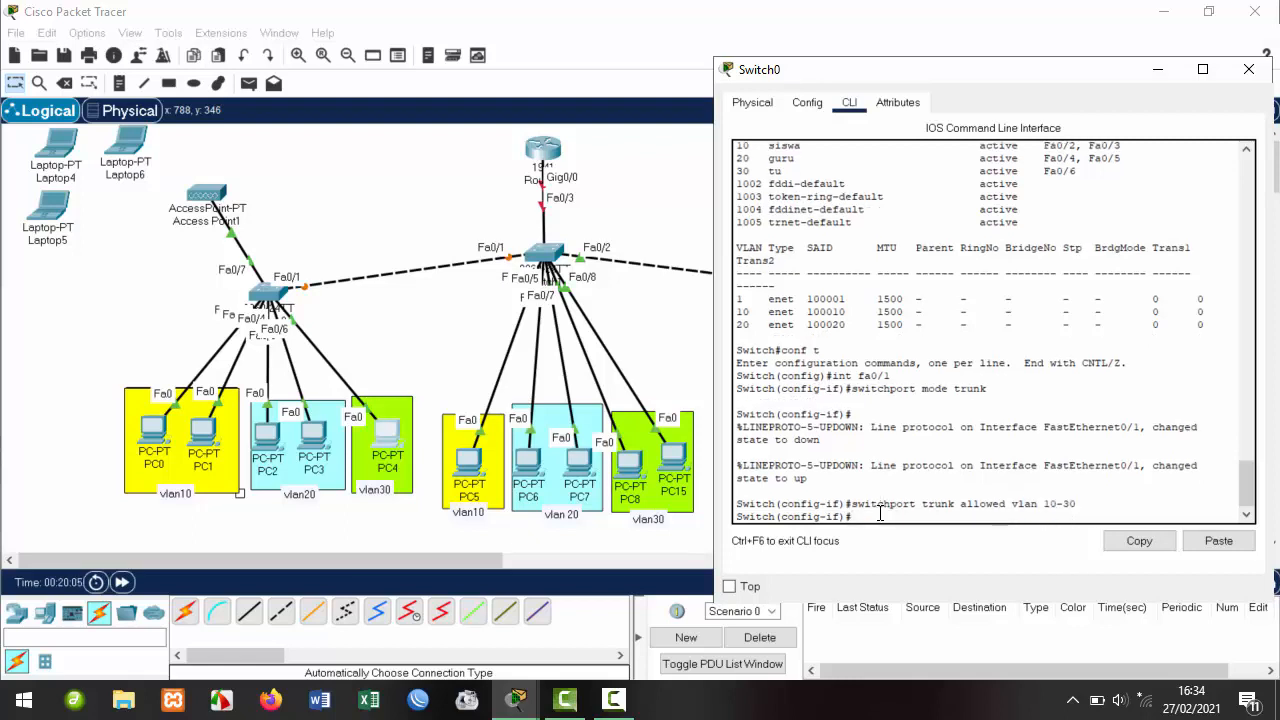
text(ex)
key(Return)
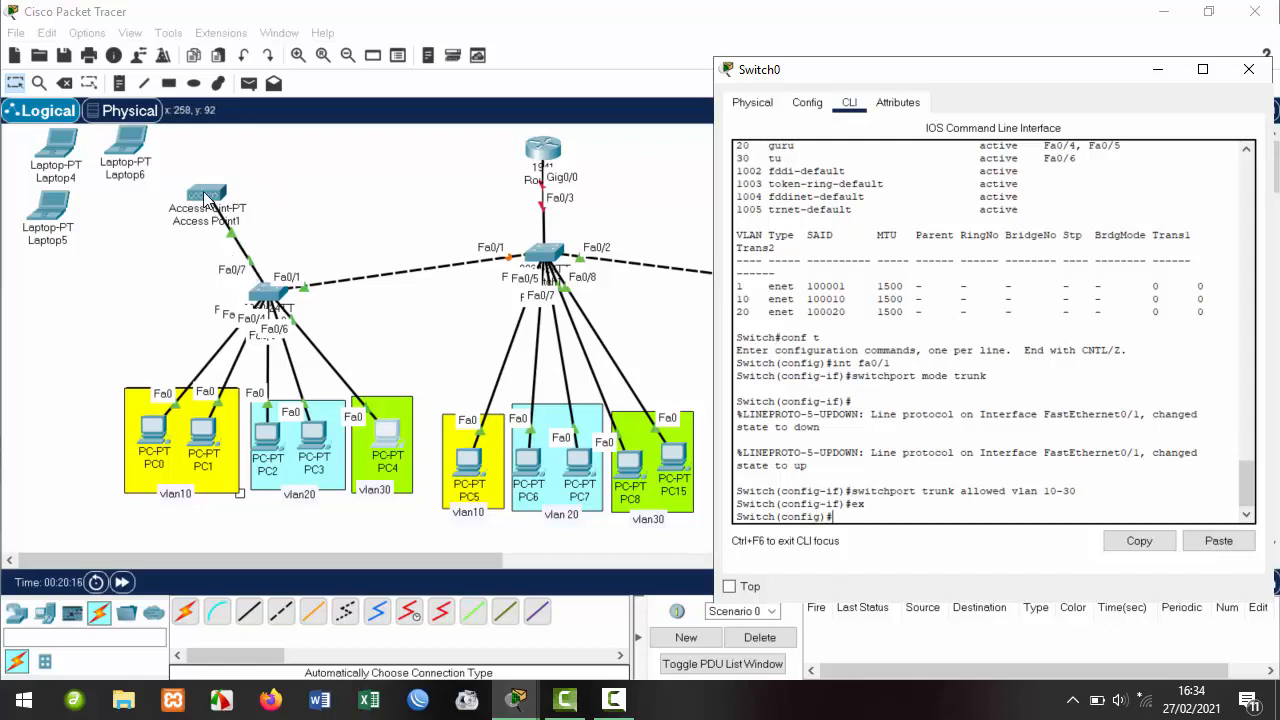
drag(206, 198, 190, 197)
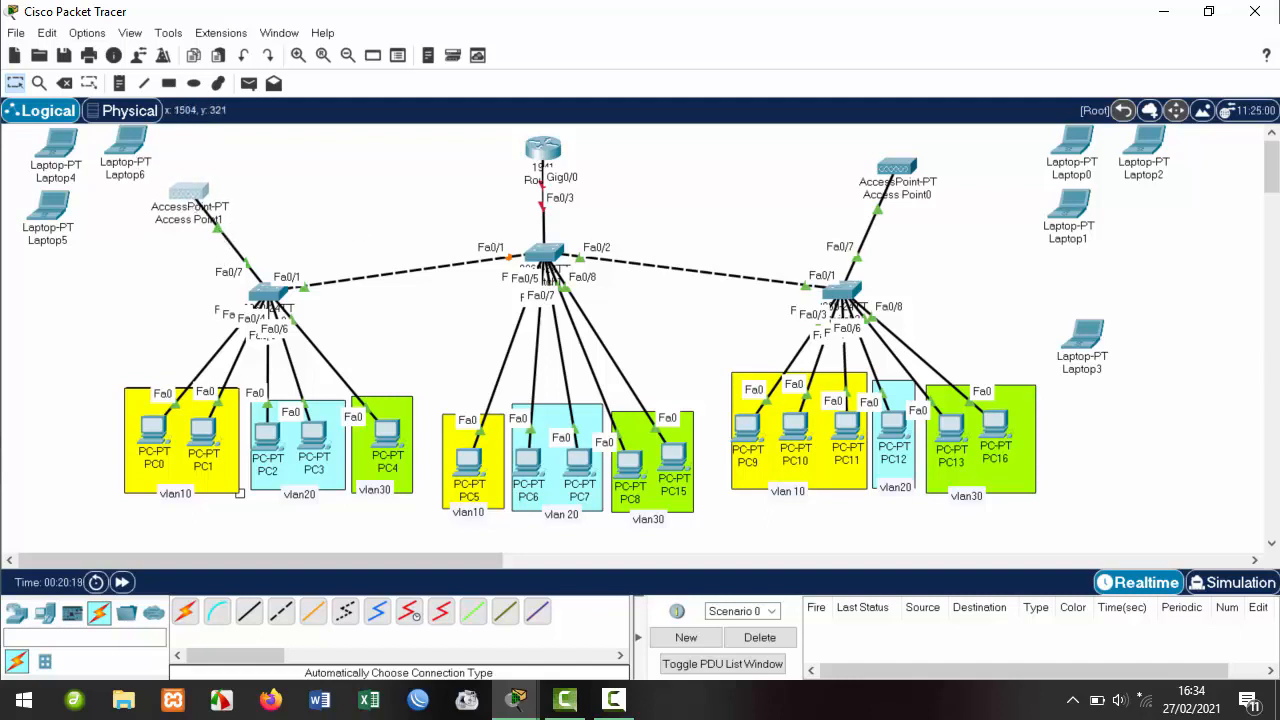
drag(10, 134, 132, 238)
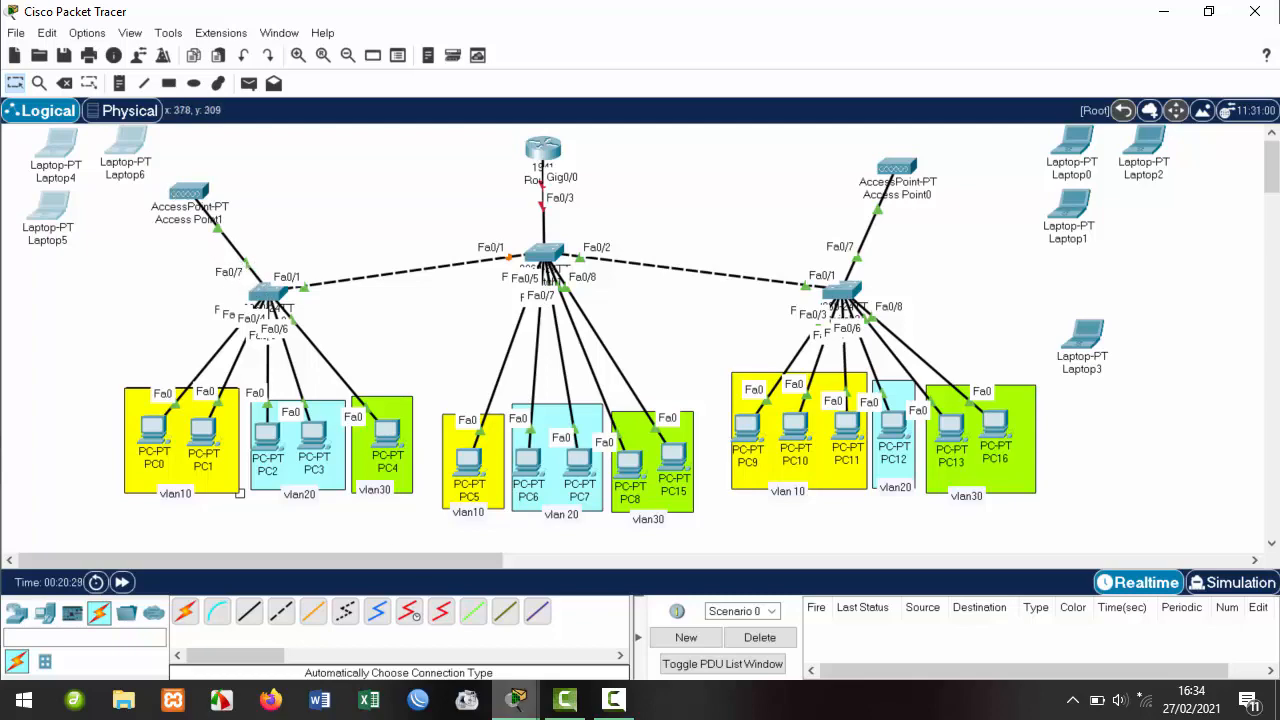
mouse_move(539, 683)
click(622, 610)
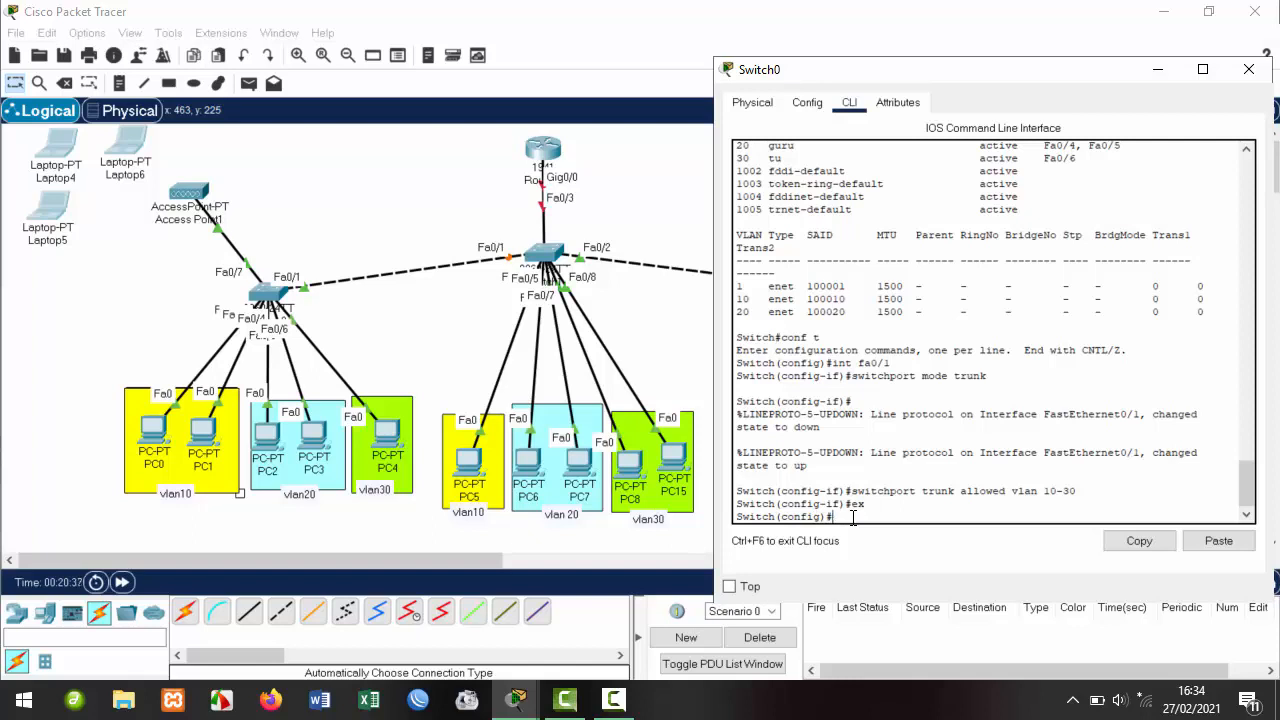
Make Switch0's Fa0/7 an access port in VLAN 10, reusing earlier switchport commands.
text(int fa0/1)
key(Return)
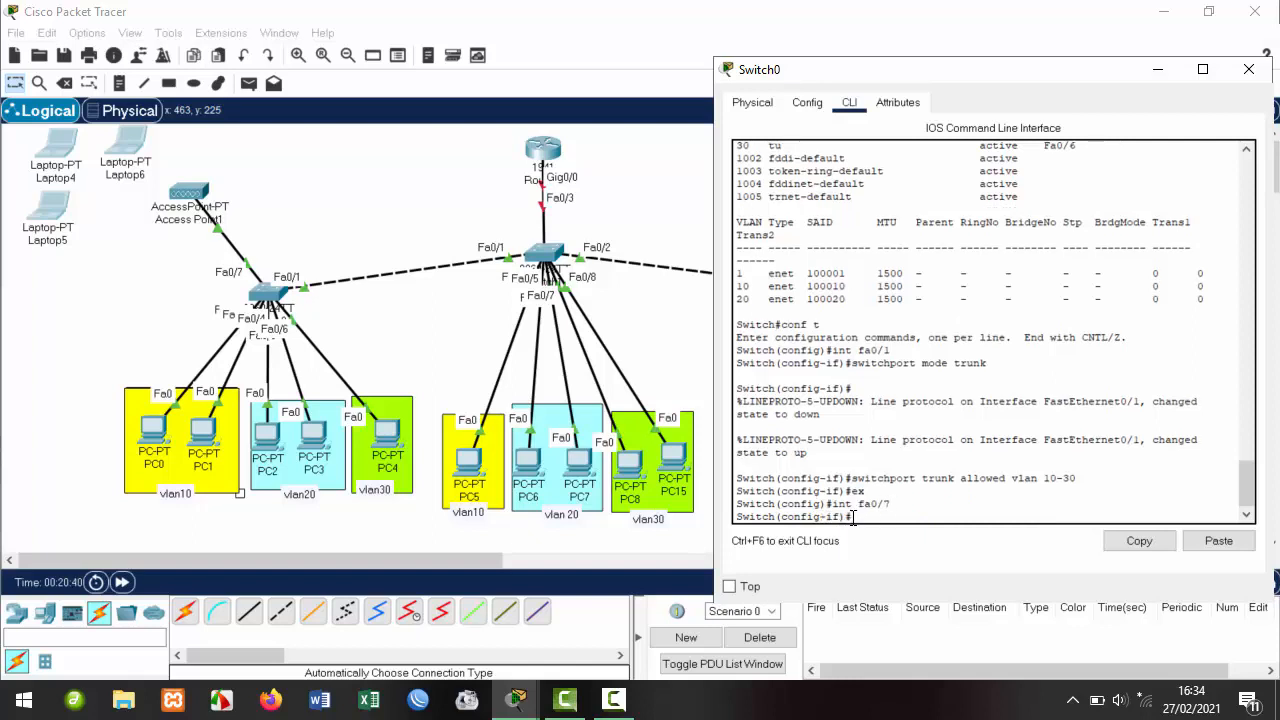
key(Up)
key(Up)
key(Up)
key(Up)
key(Up)
key(Return)
key(Up)
key(Up)
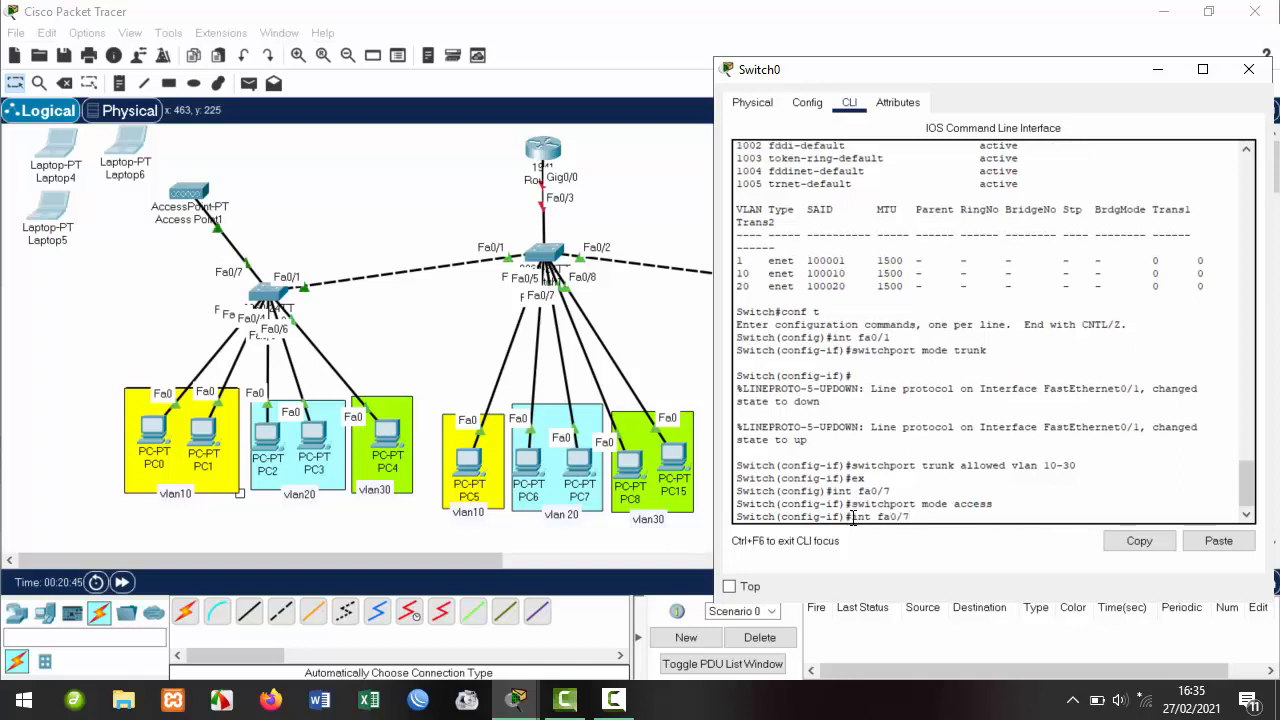
key(Up)
key(Up)
key(Up)
key(Up)
key(Up)
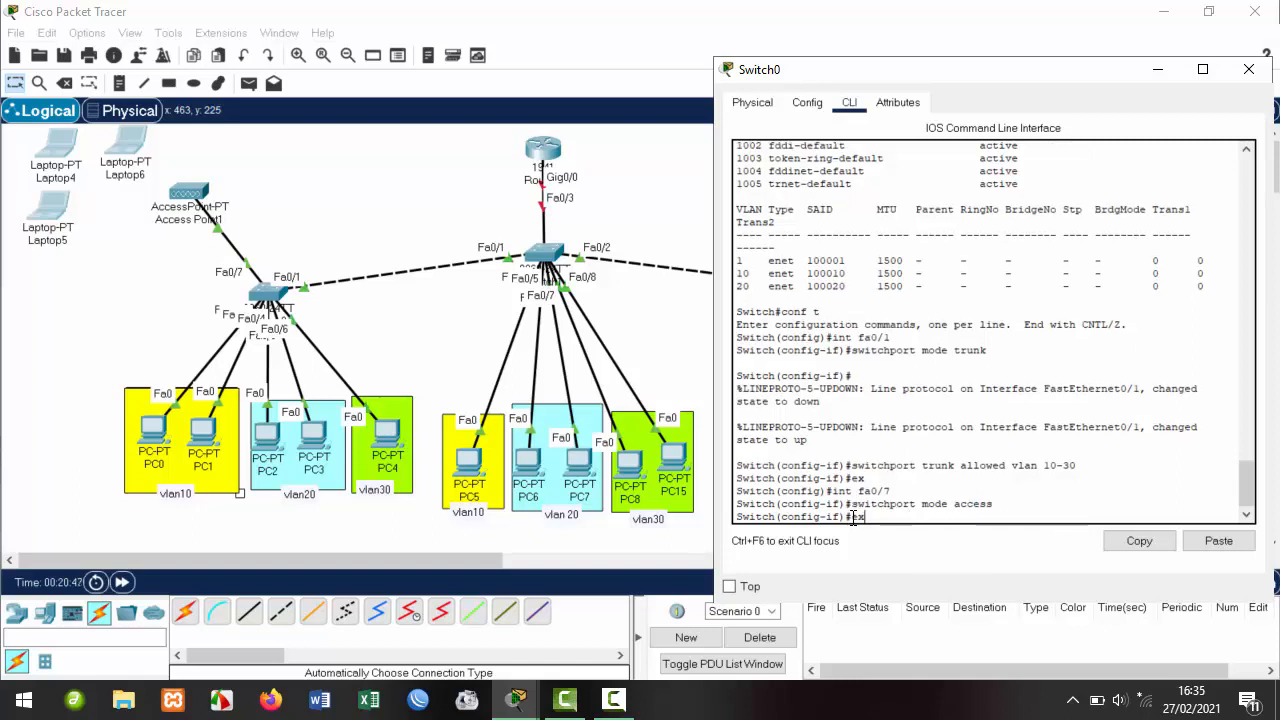
key(Up)
key(BackSpace)
key(BackSpace)
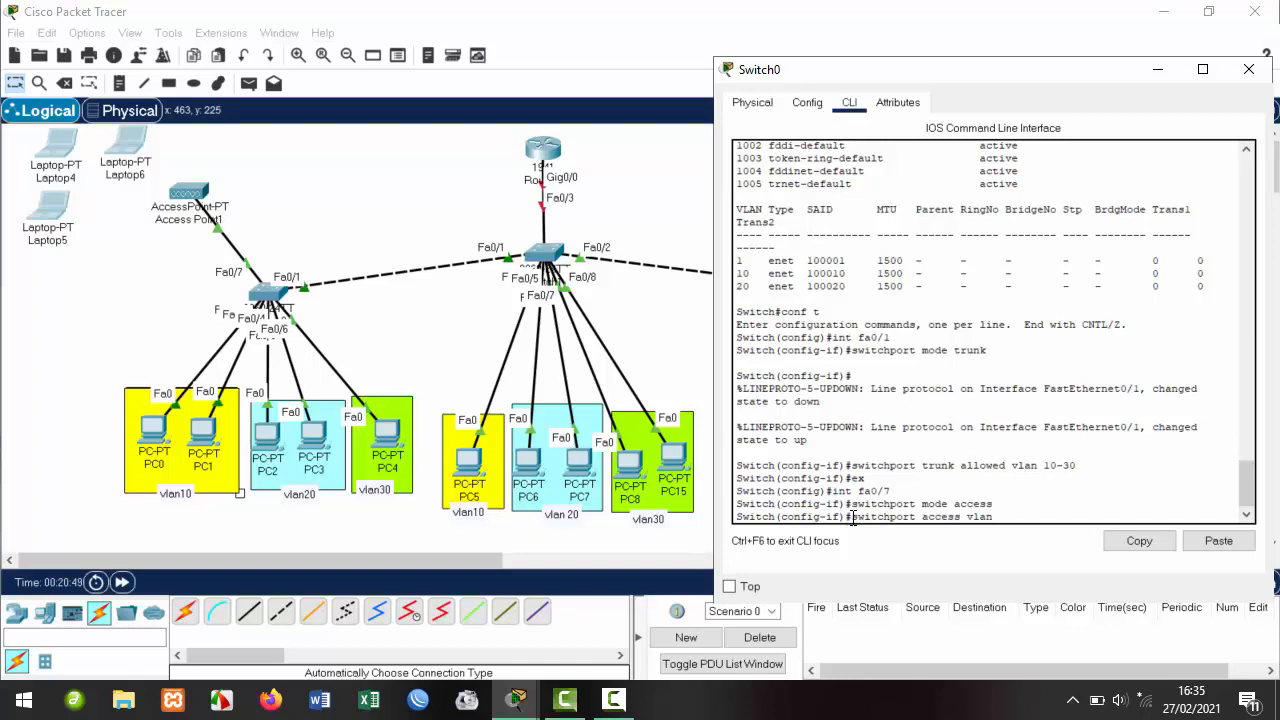
text(10)
key(Return)
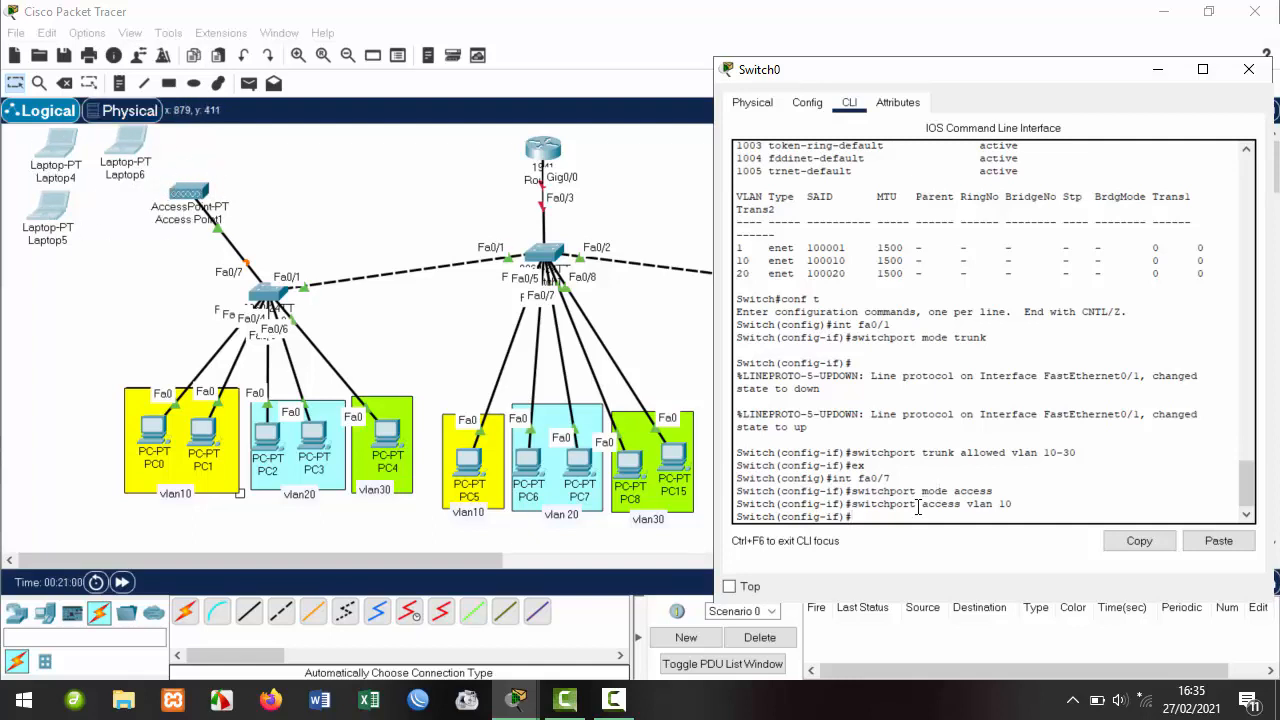
Exit to the privileged prompt and save the running configuration with wr.
text(ex)
key(Return)
text(e)
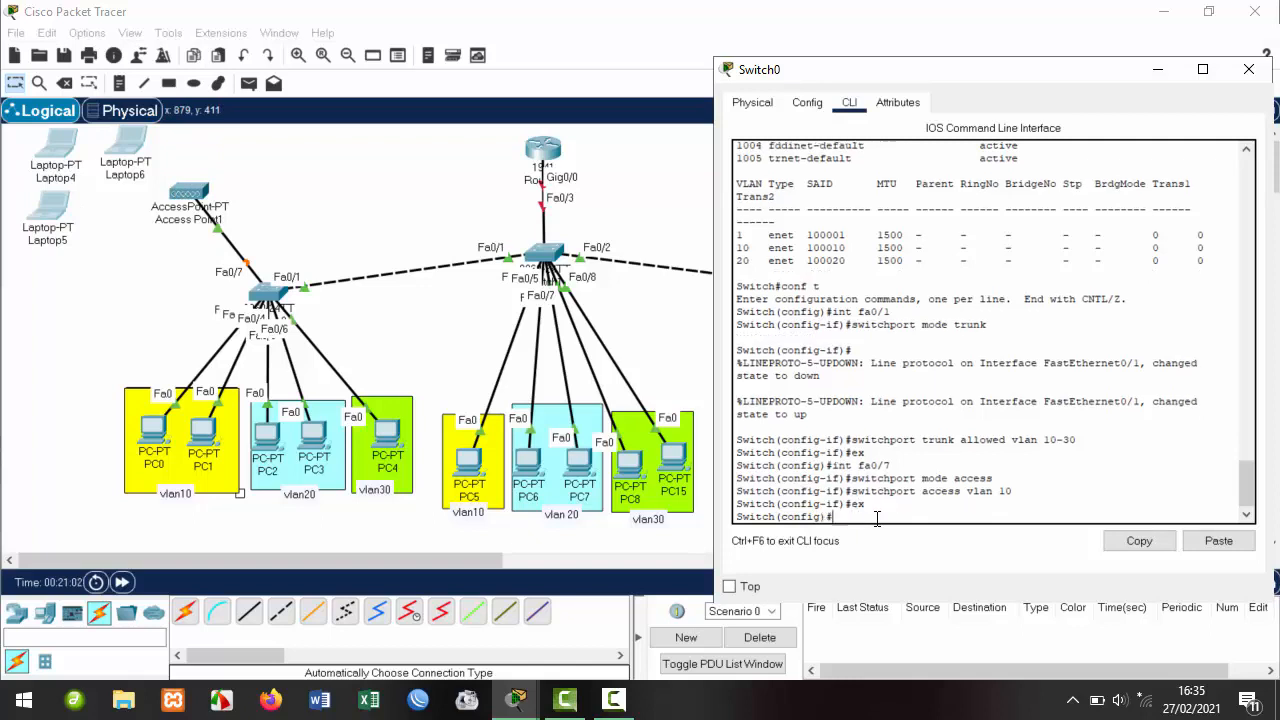
text(x)
key(Return)
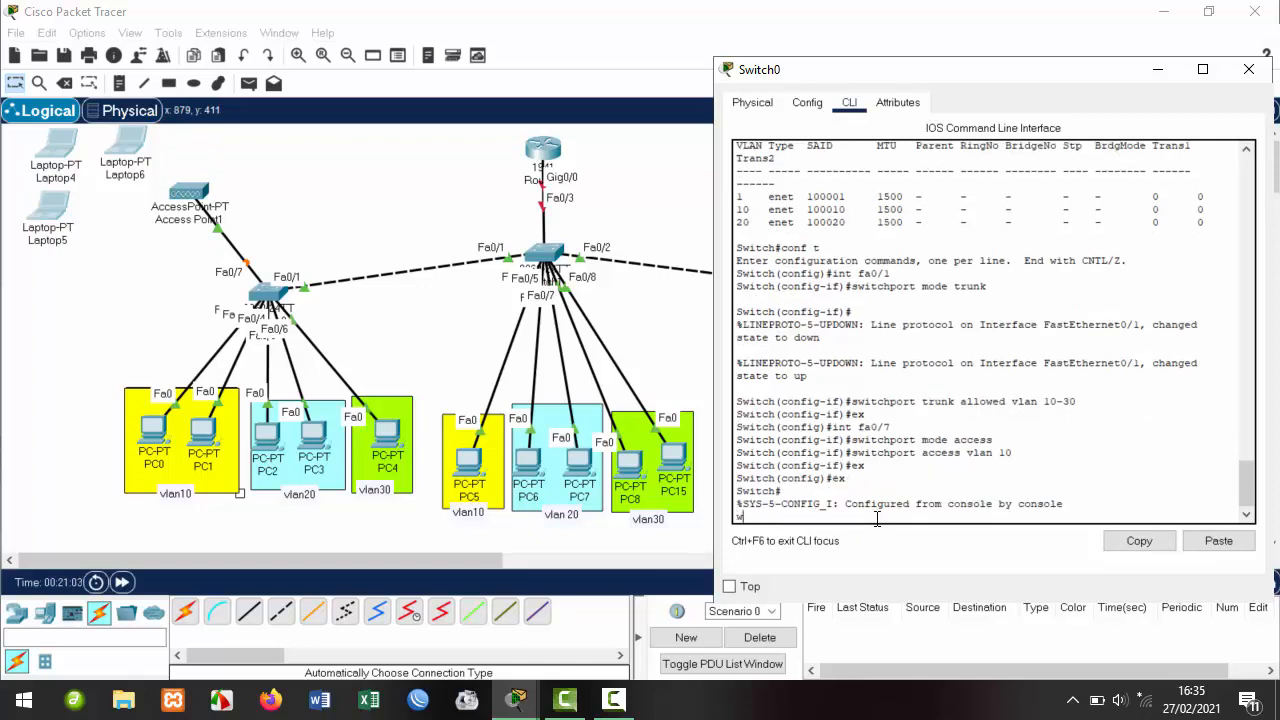
text(wr)
key(Return)
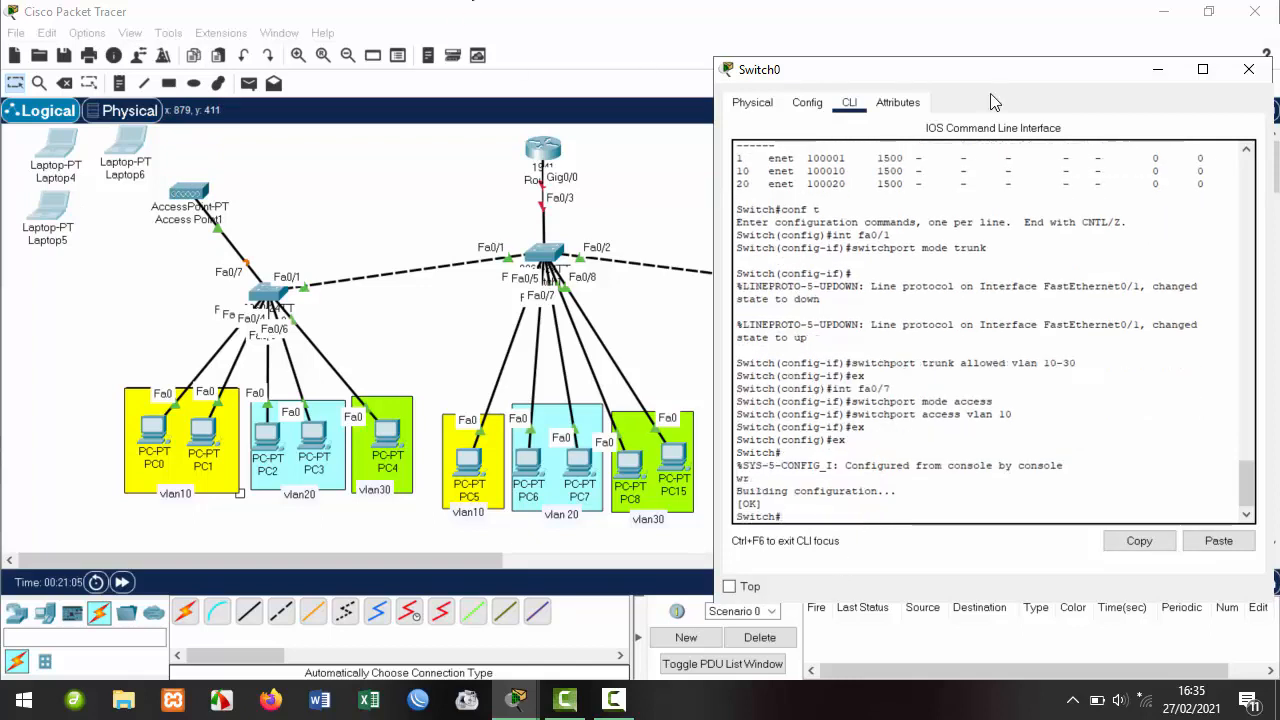
Close Switch0 and open the PC Wireless client on Laptop6's desktop.
click(1249, 69)
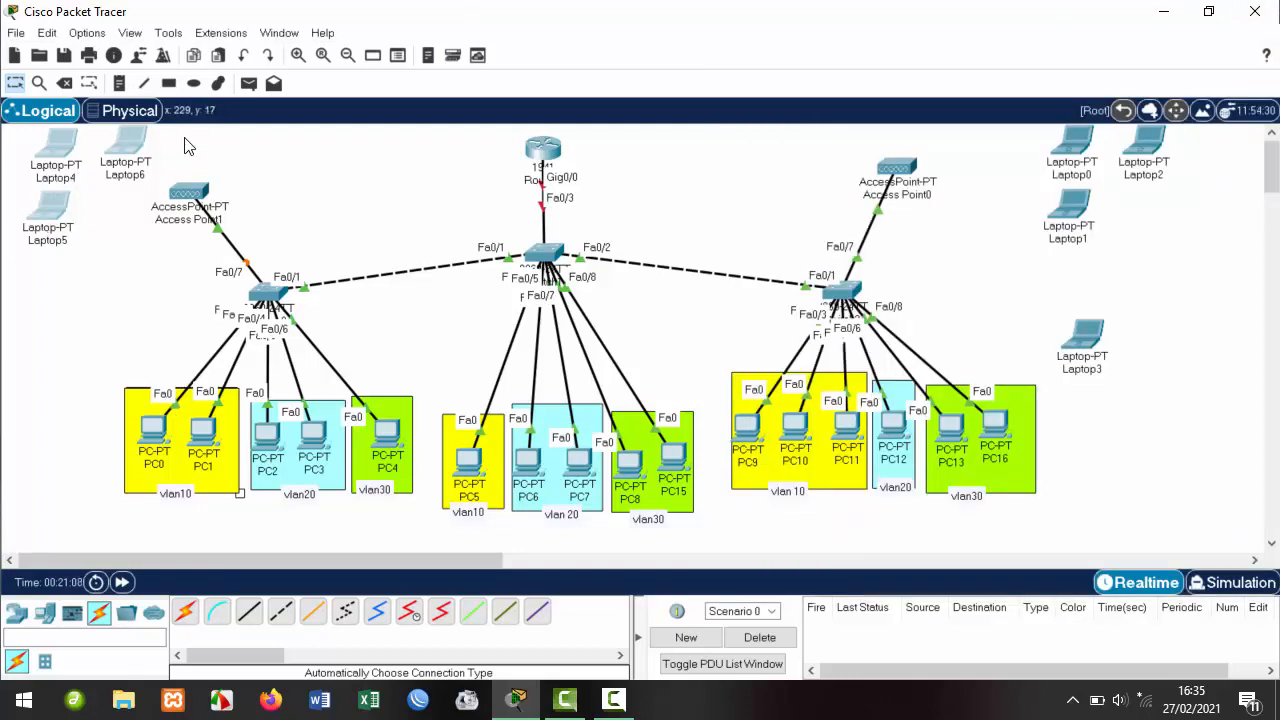
click(127, 148)
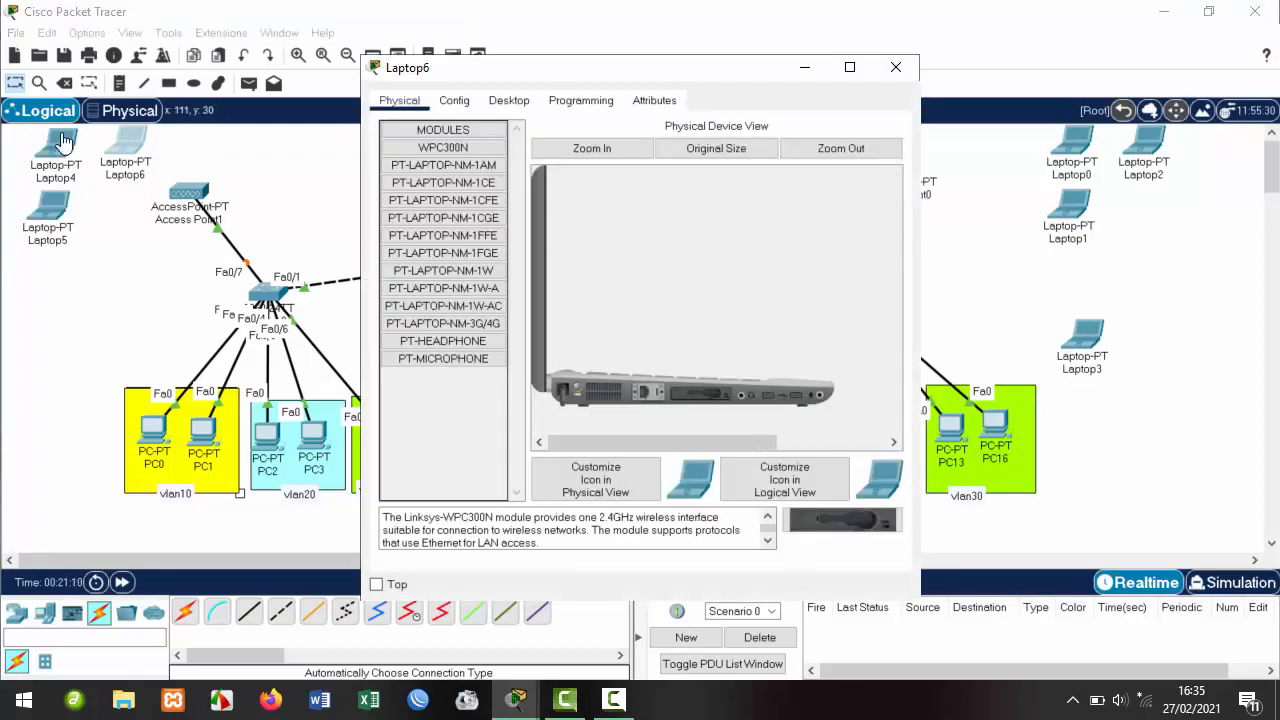
click(509, 100)
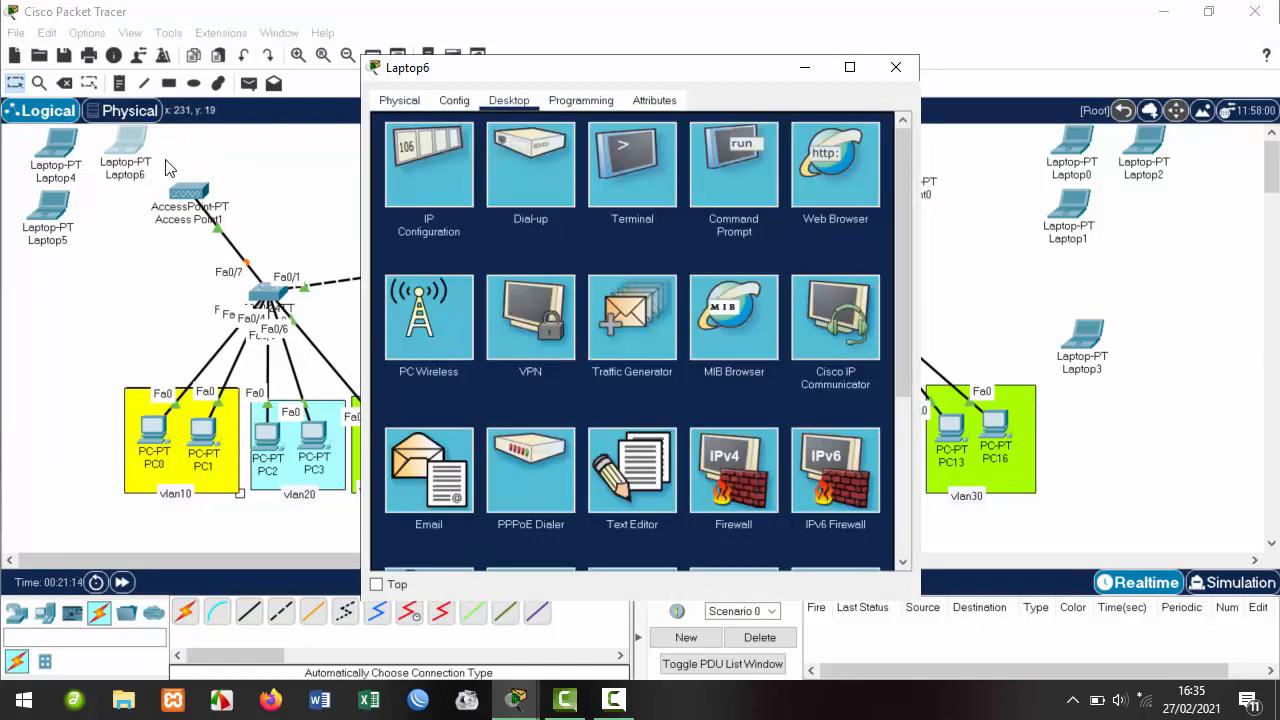
click(443, 314)
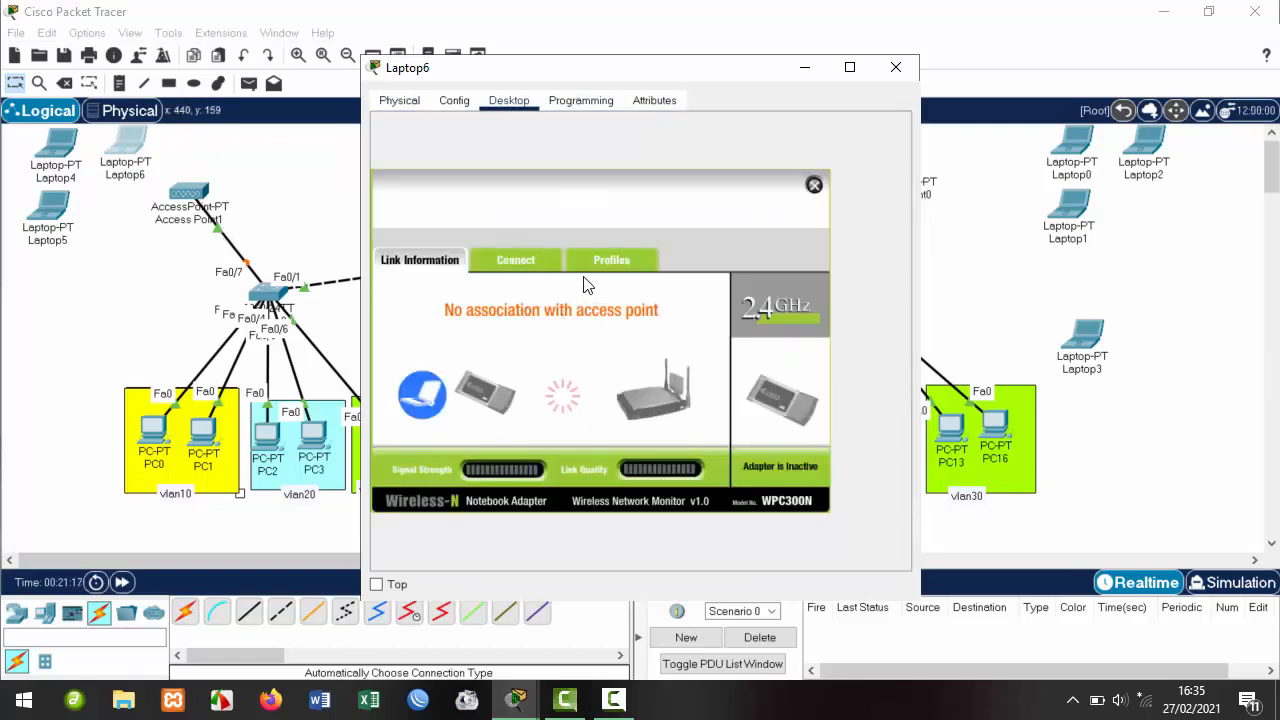
click(399, 100)
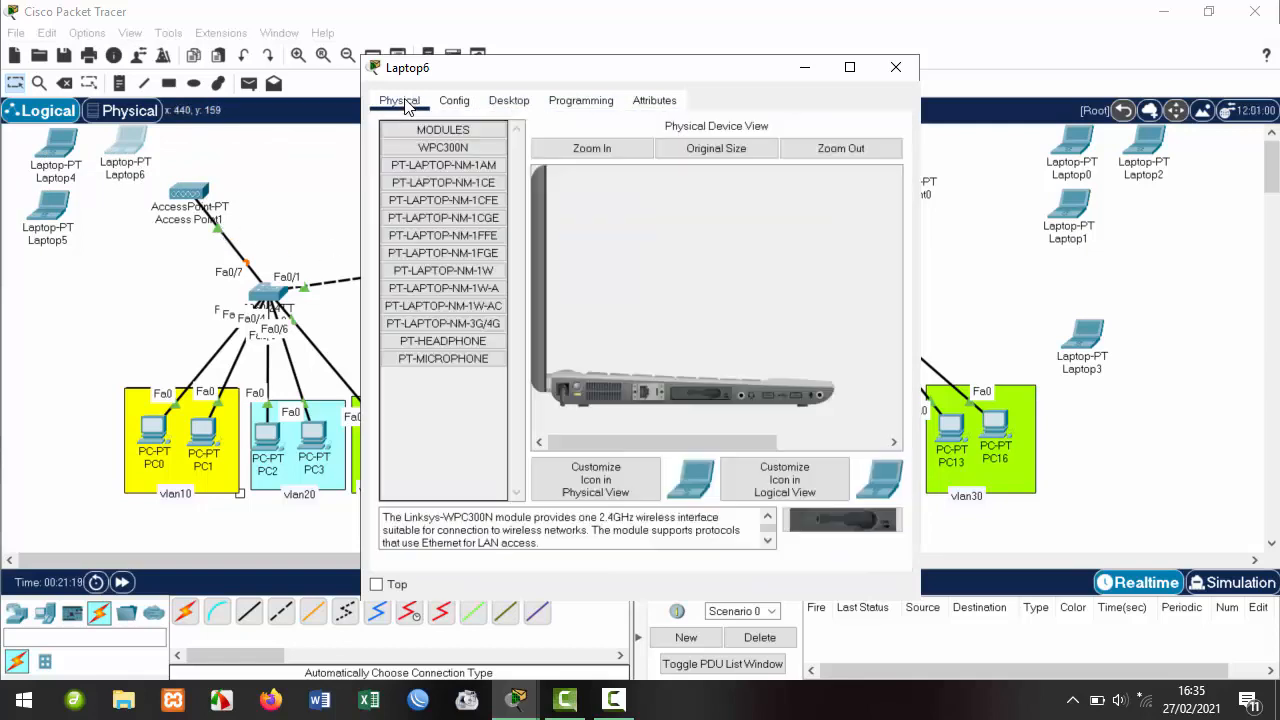
click(508, 100)
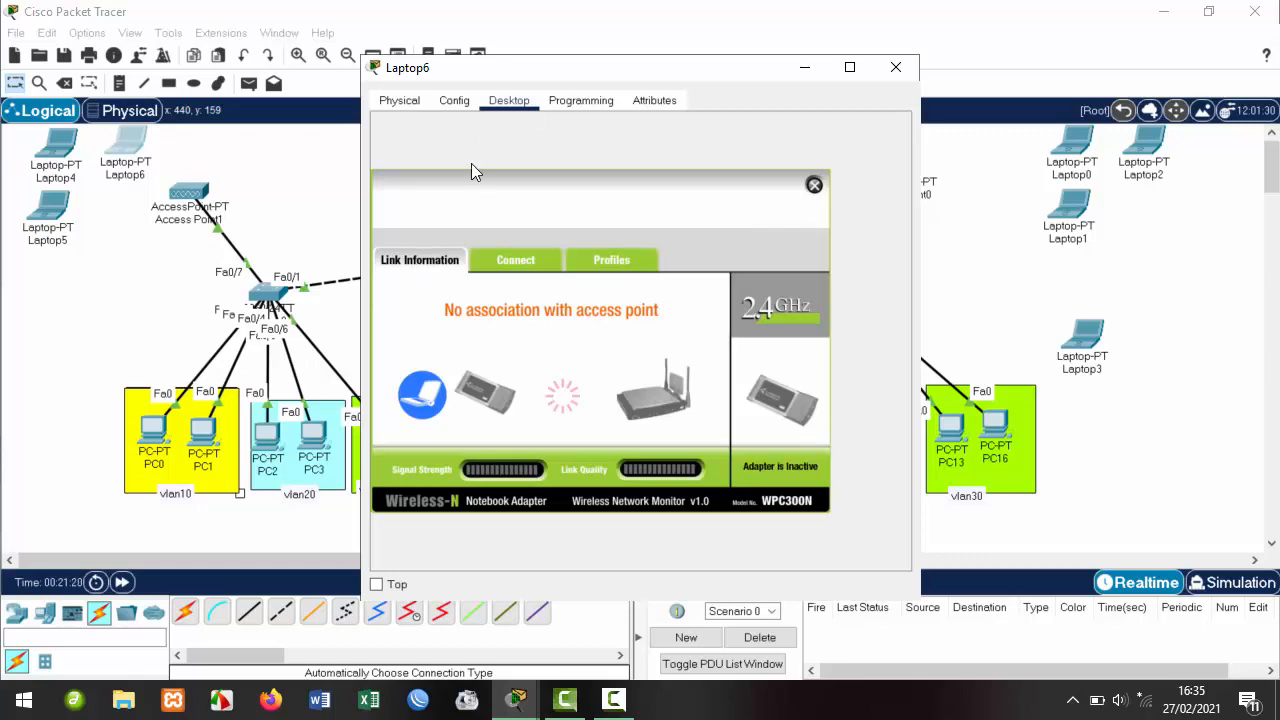
click(399, 100)
click(440, 103)
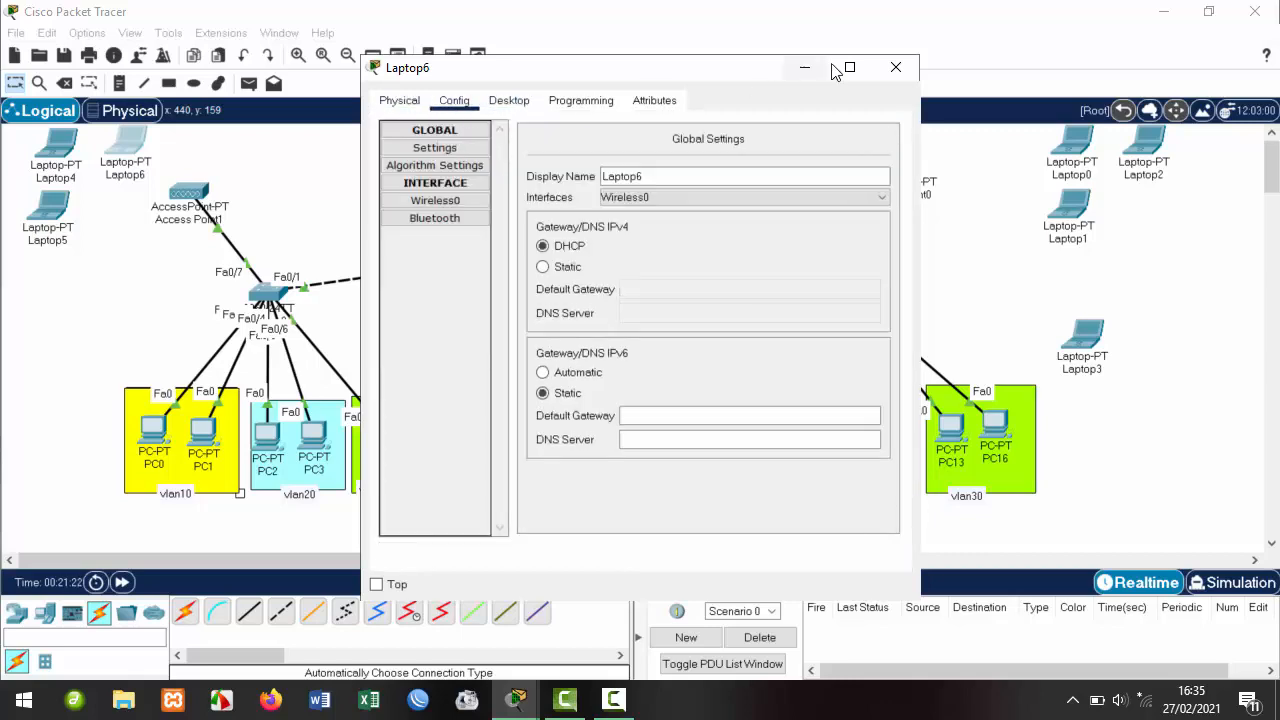
click(118, 146)
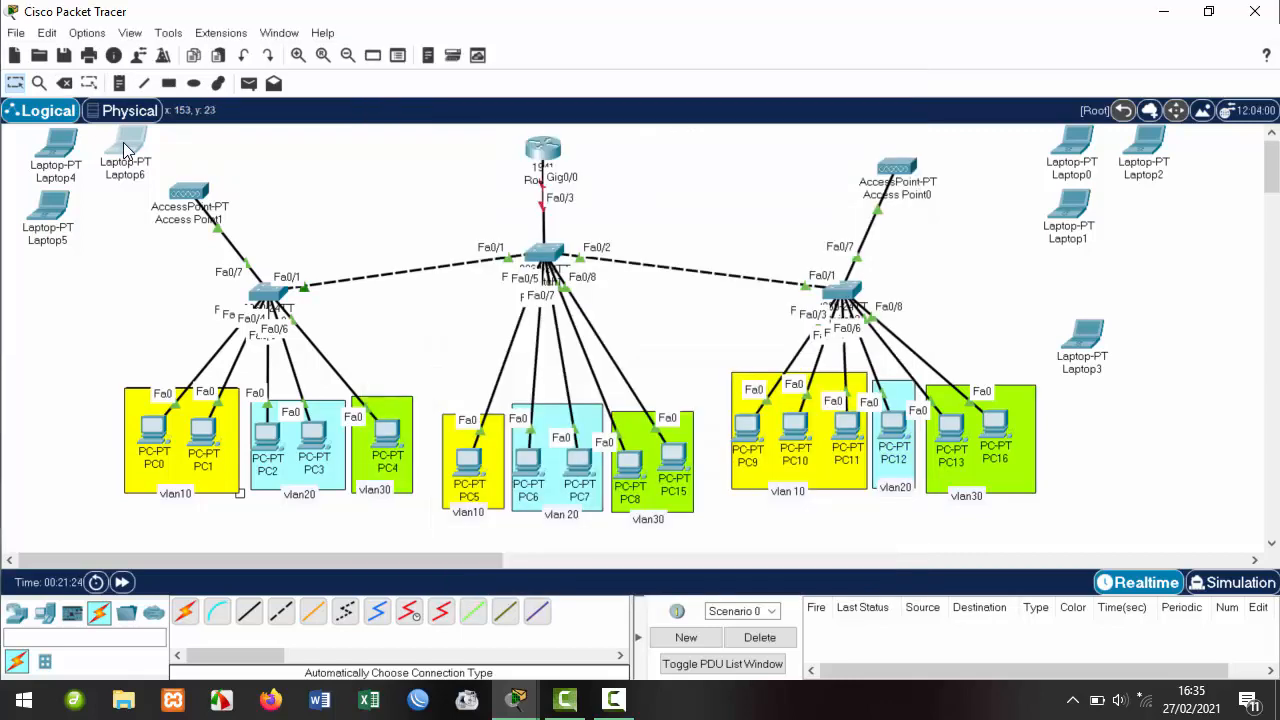
click(512, 102)
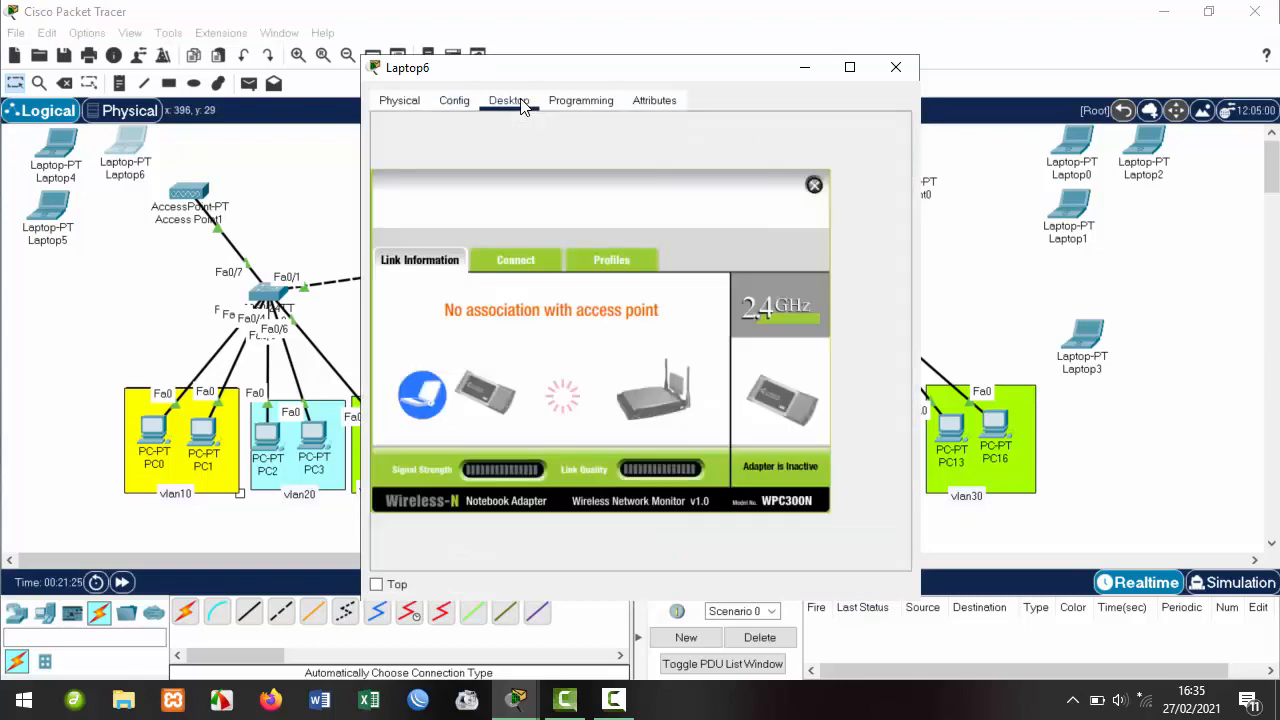
click(814, 186)
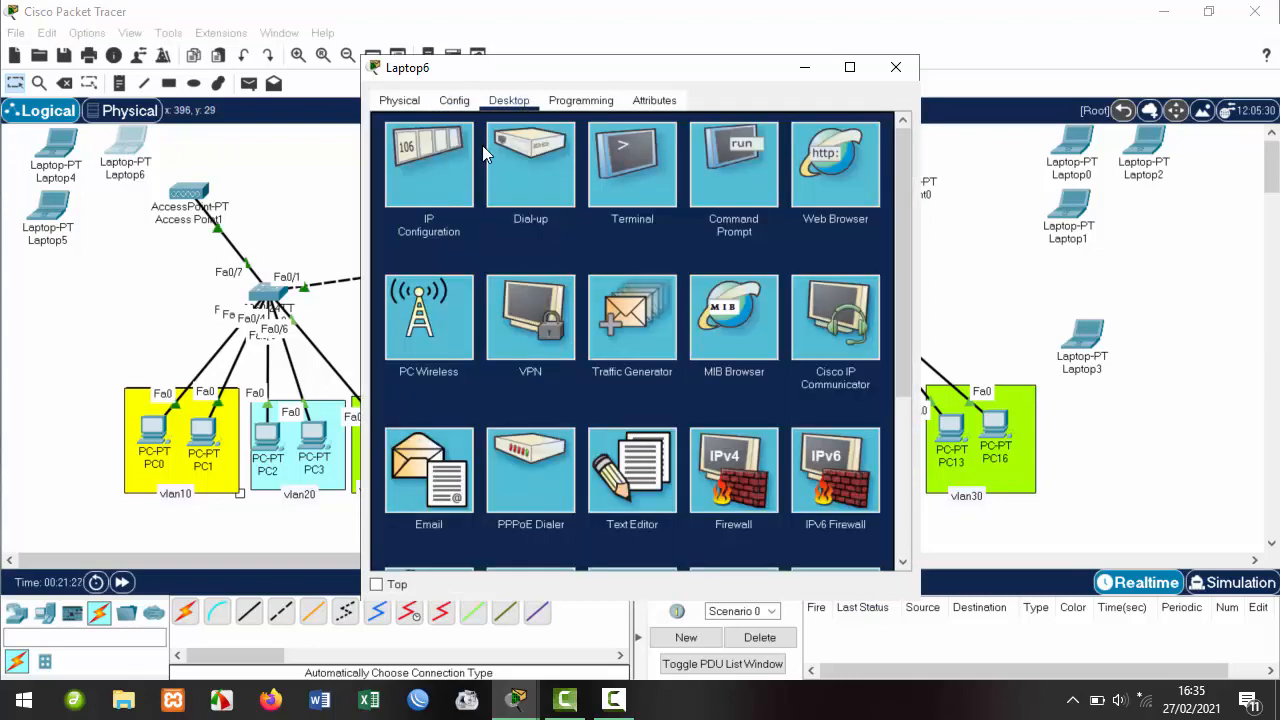
click(433, 326)
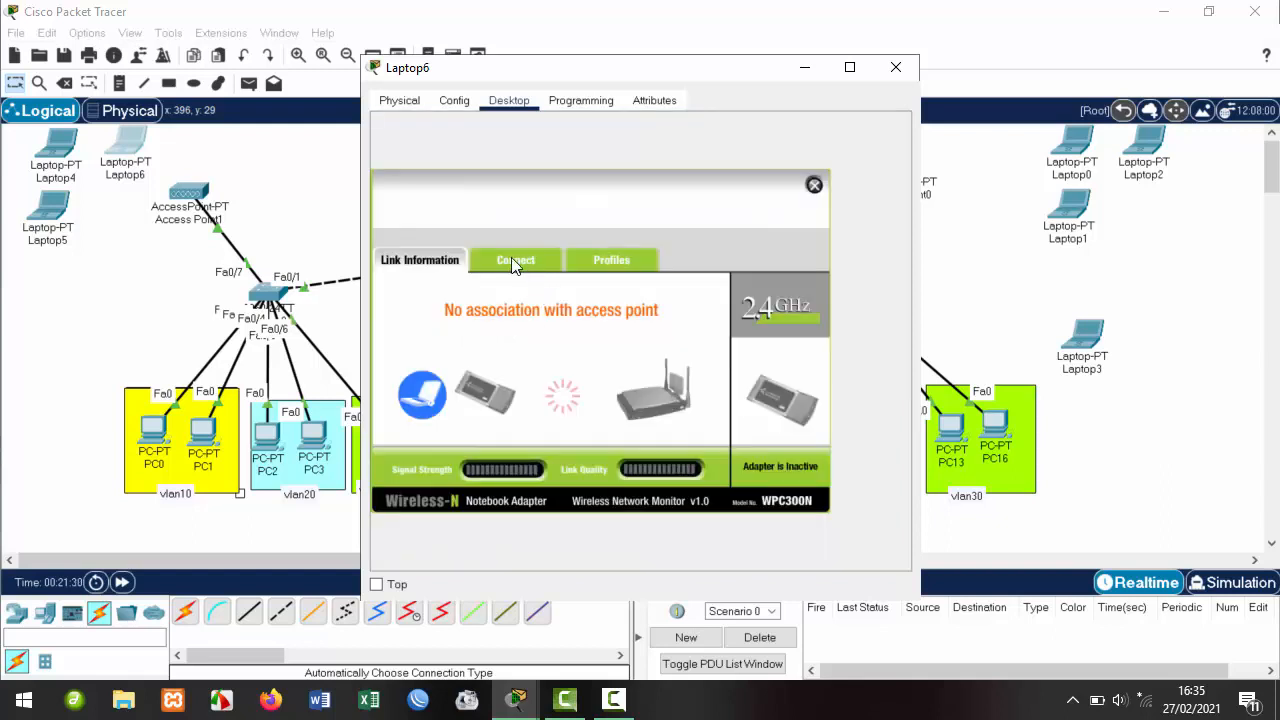
Connect Laptop6 to vlan10@hotspot with the WPA2-Personal pre-shared key, then close its window.
click(515, 266)
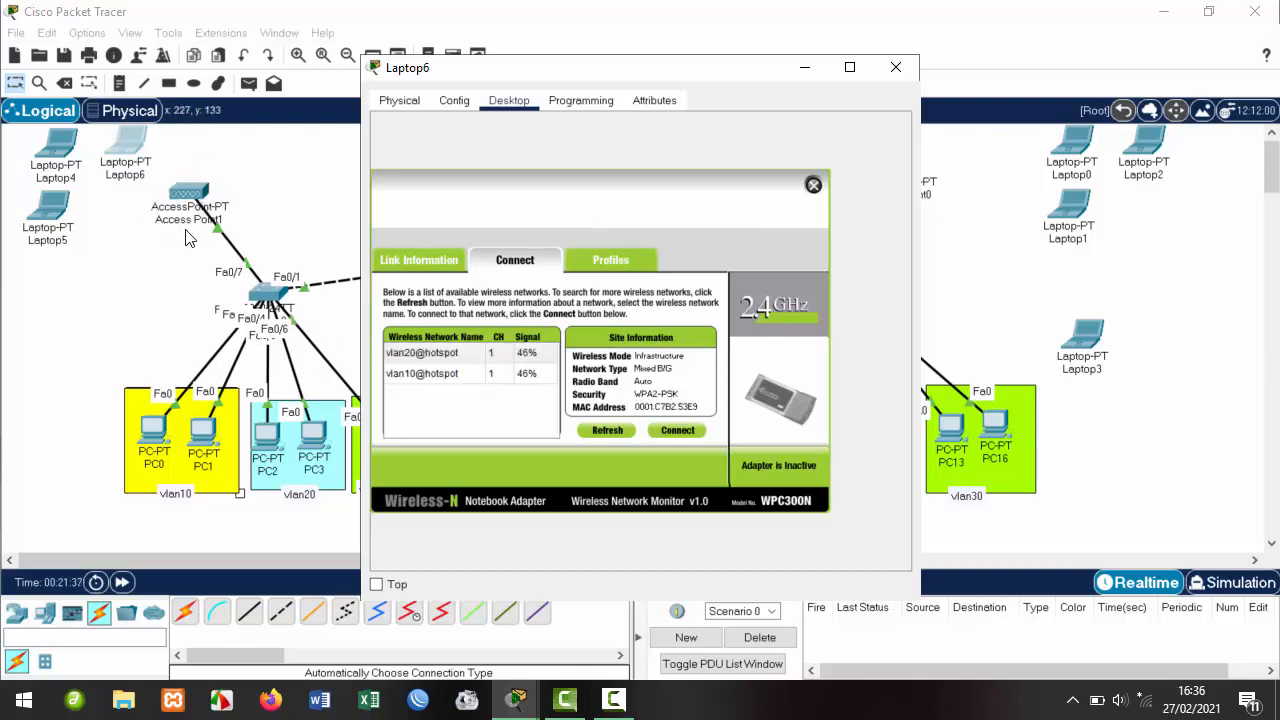
click(421, 374)
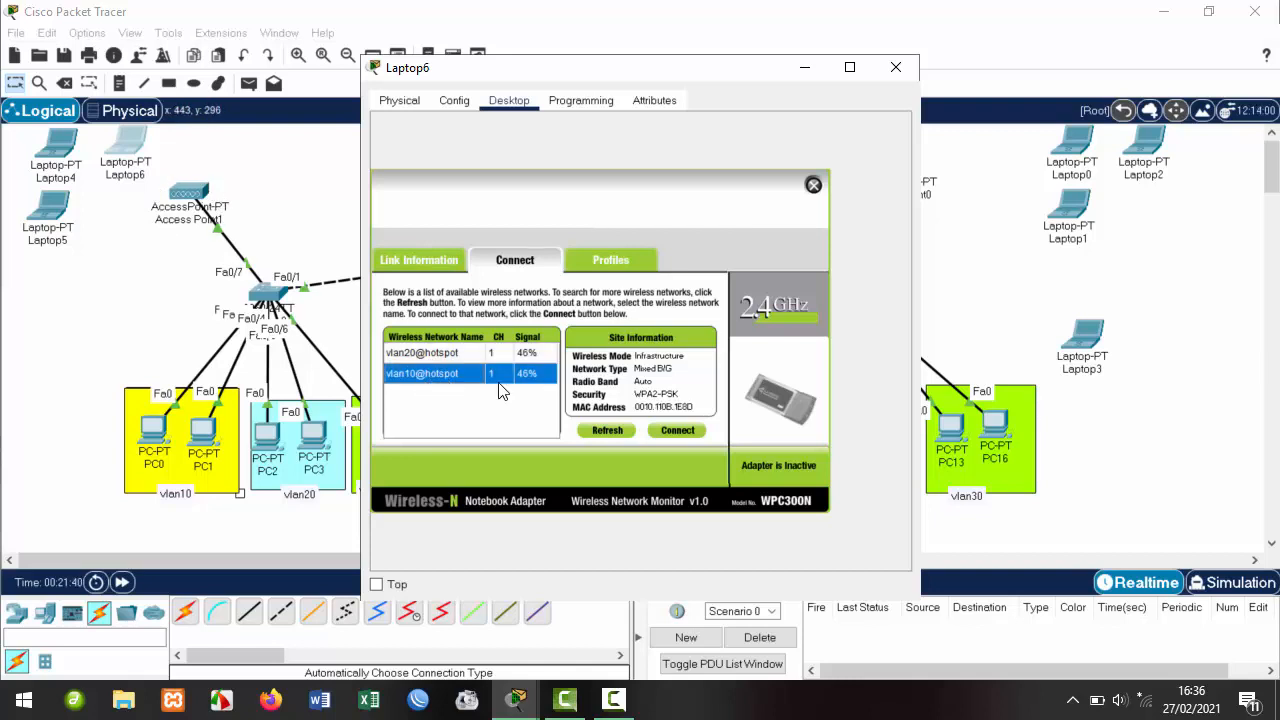
click(682, 430)
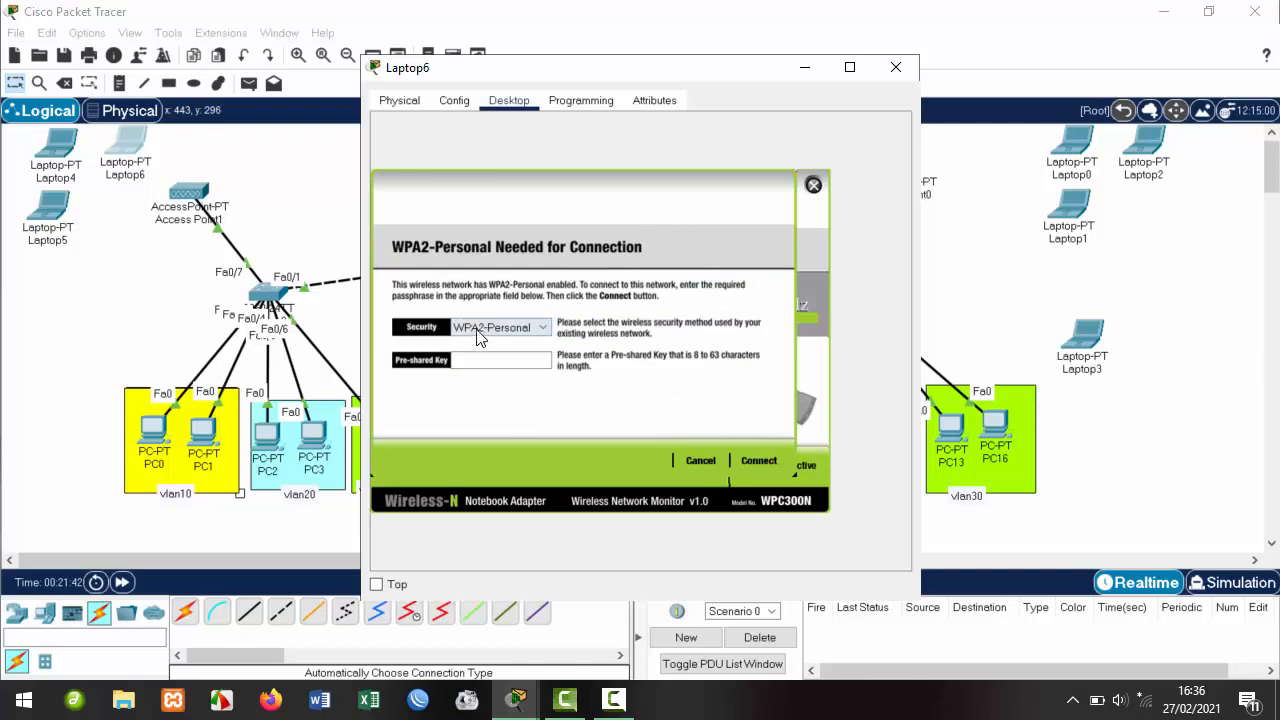
click(494, 360)
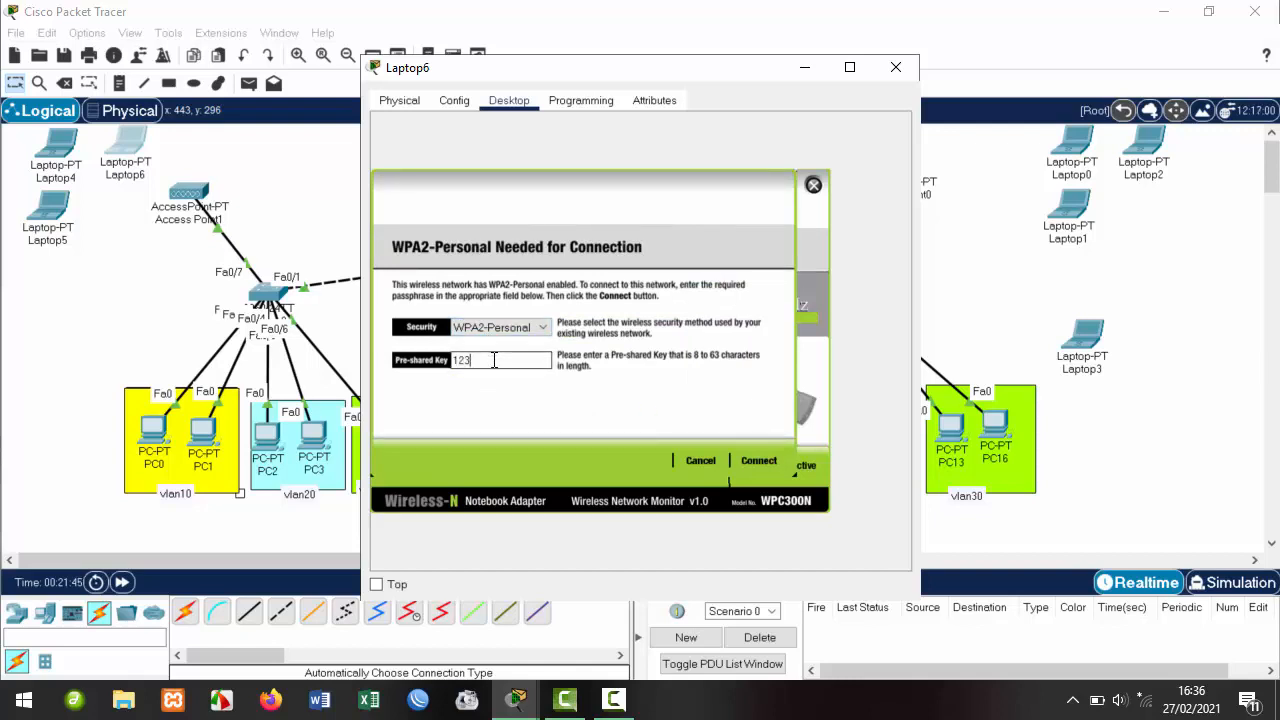
text(12345678)
drag(525, 362, 380, 348)
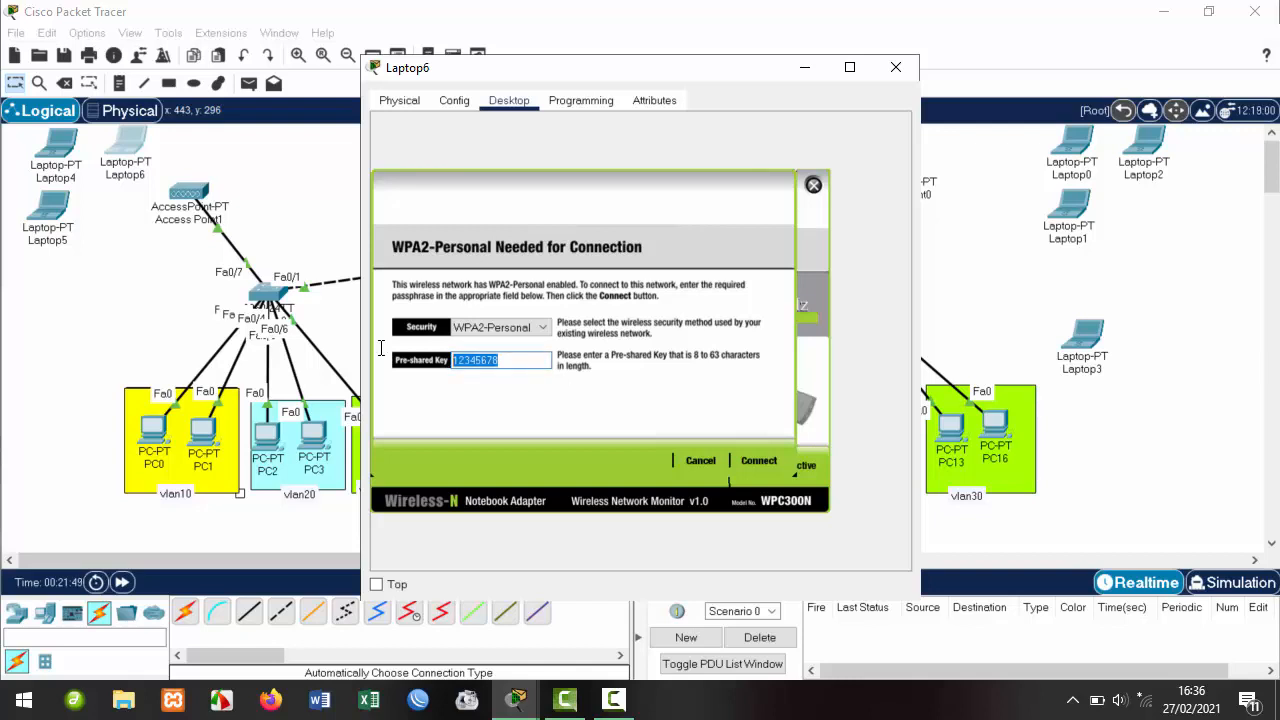
click(757, 465)
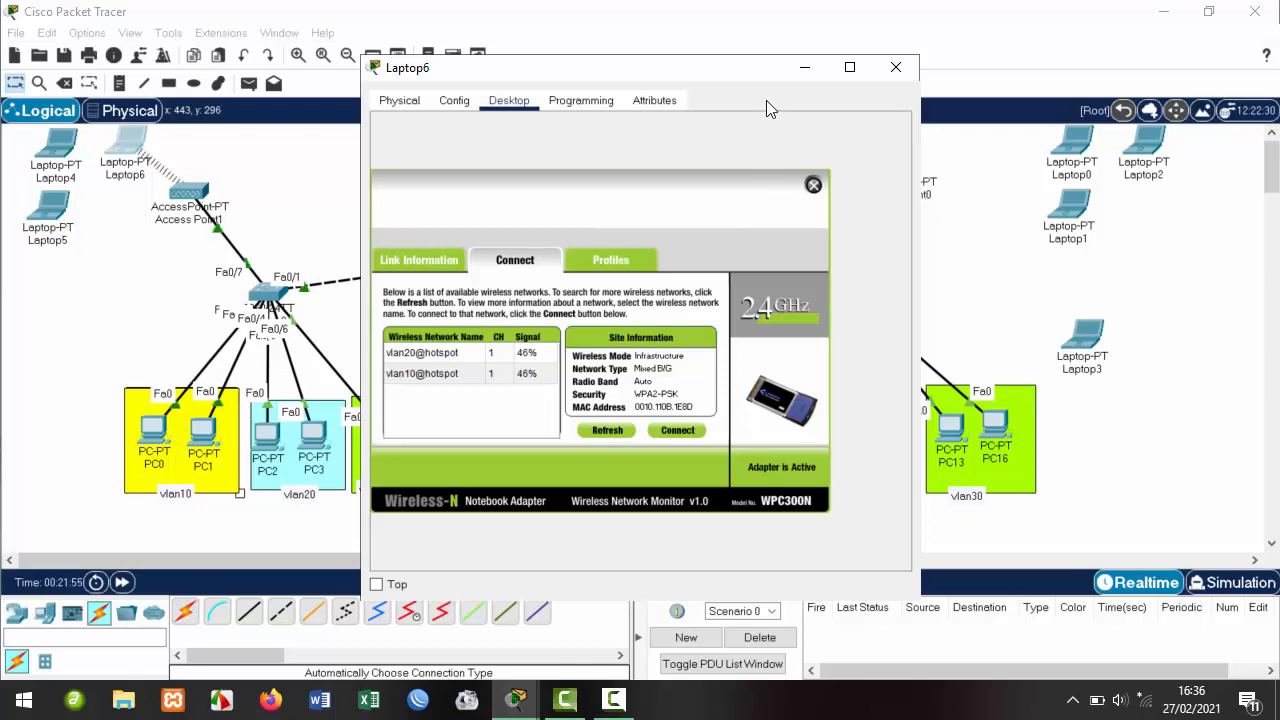
click(894, 68)
Connect Laptop4 to vlan10@hotspot through PC Wireless using the pre-shared key.
click(59, 149)
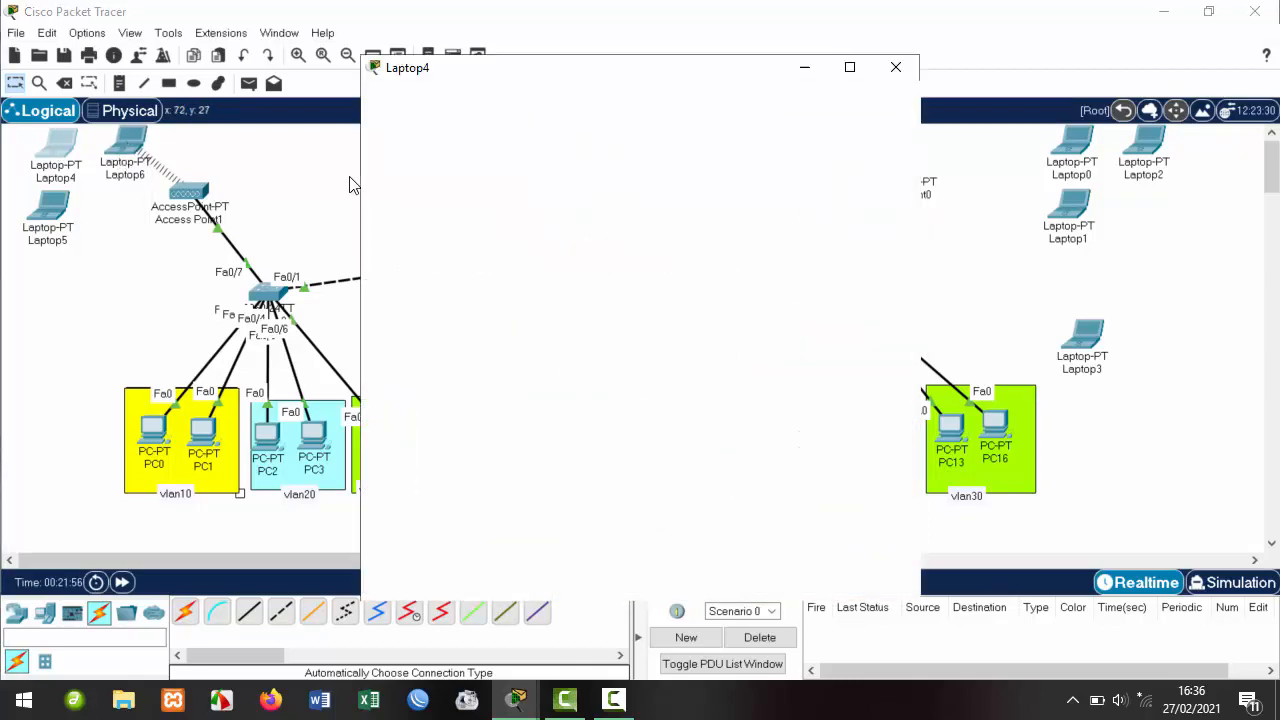
click(509, 100)
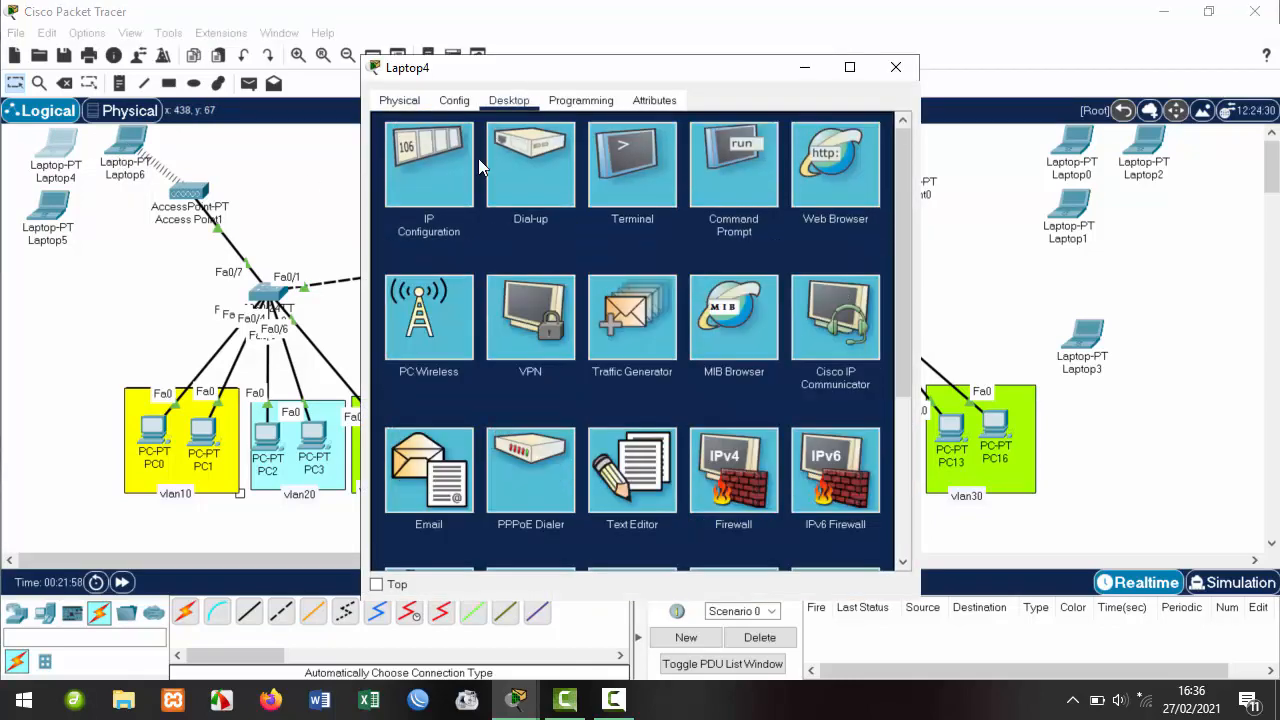
click(447, 325)
click(515, 260)
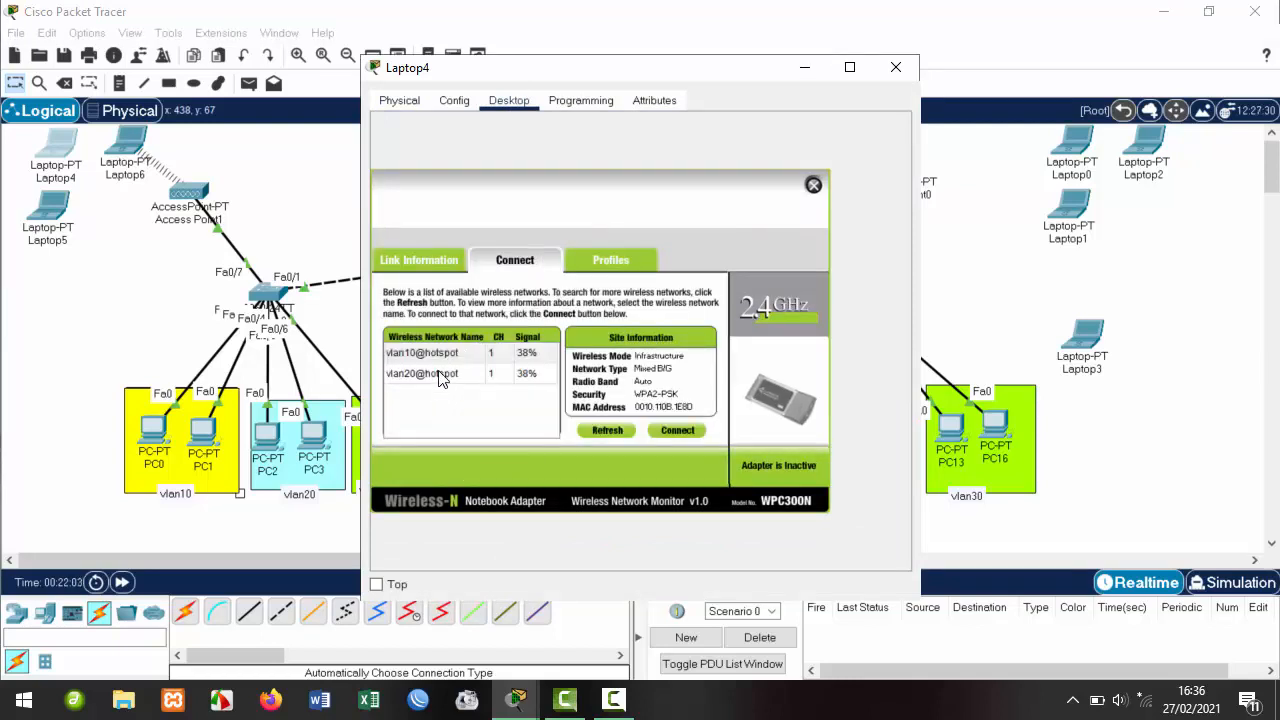
click(443, 356)
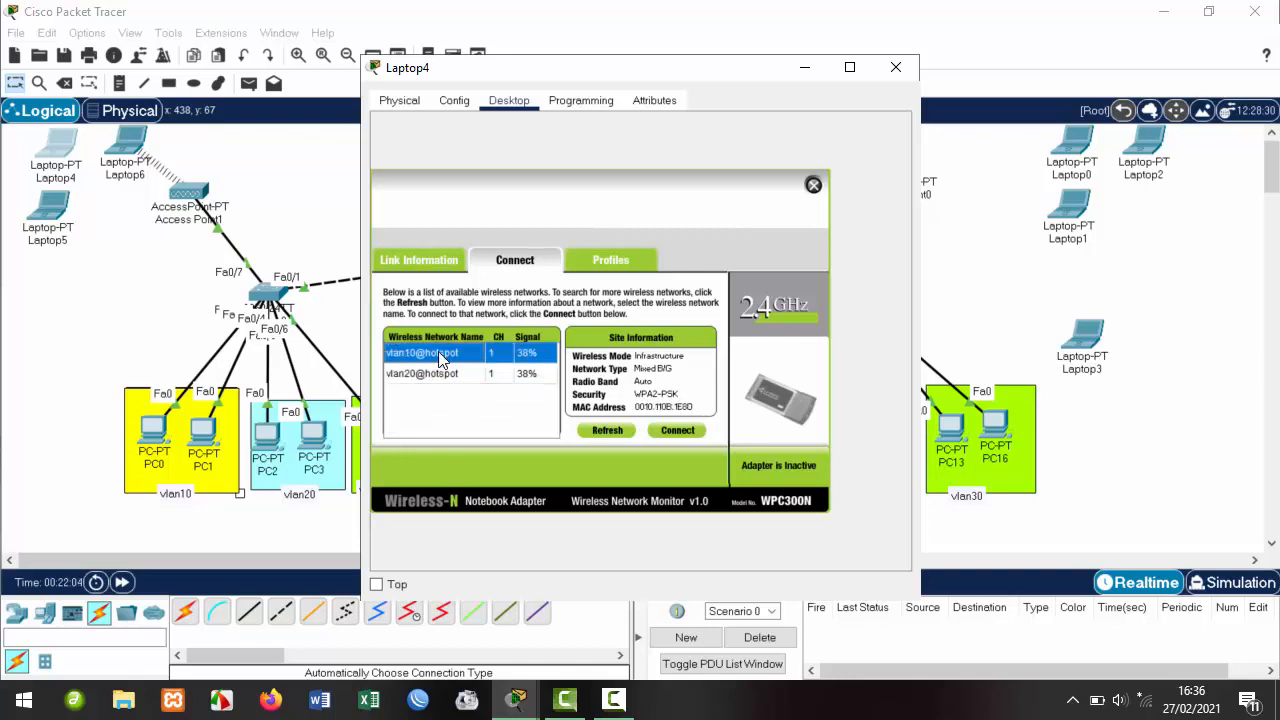
click(677, 430)
click(514, 360)
text(12345678)
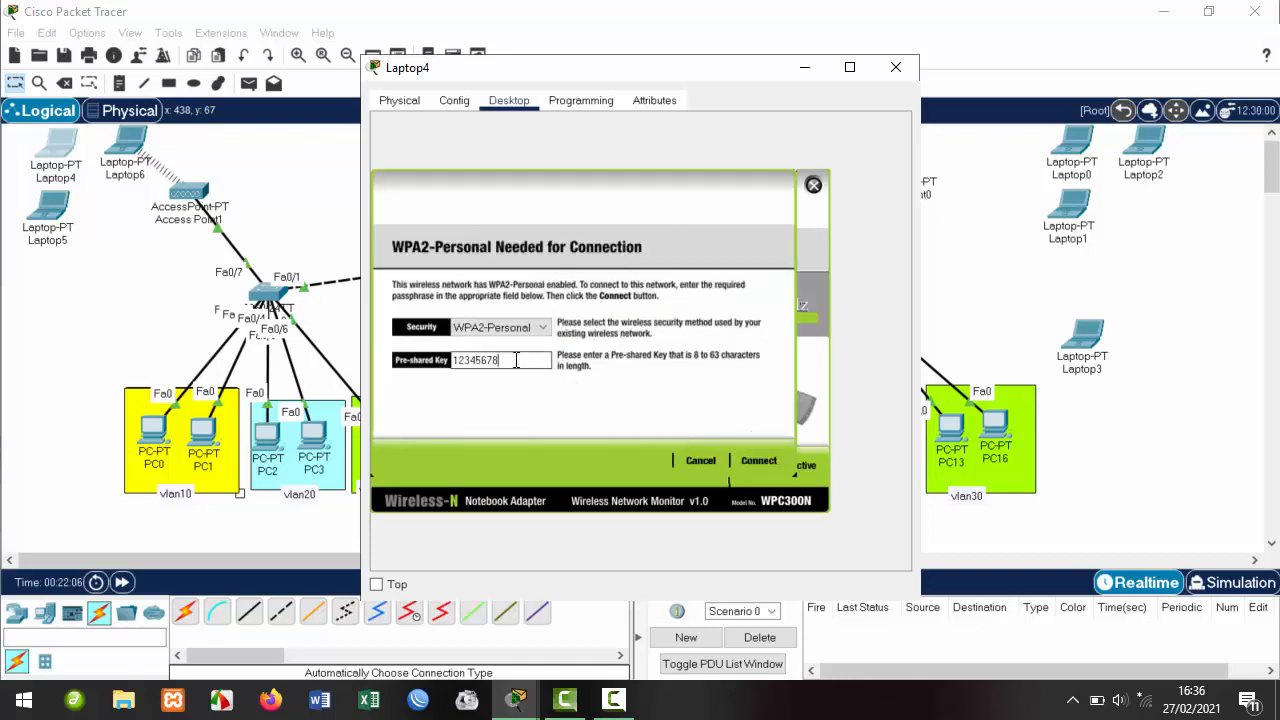
click(759, 461)
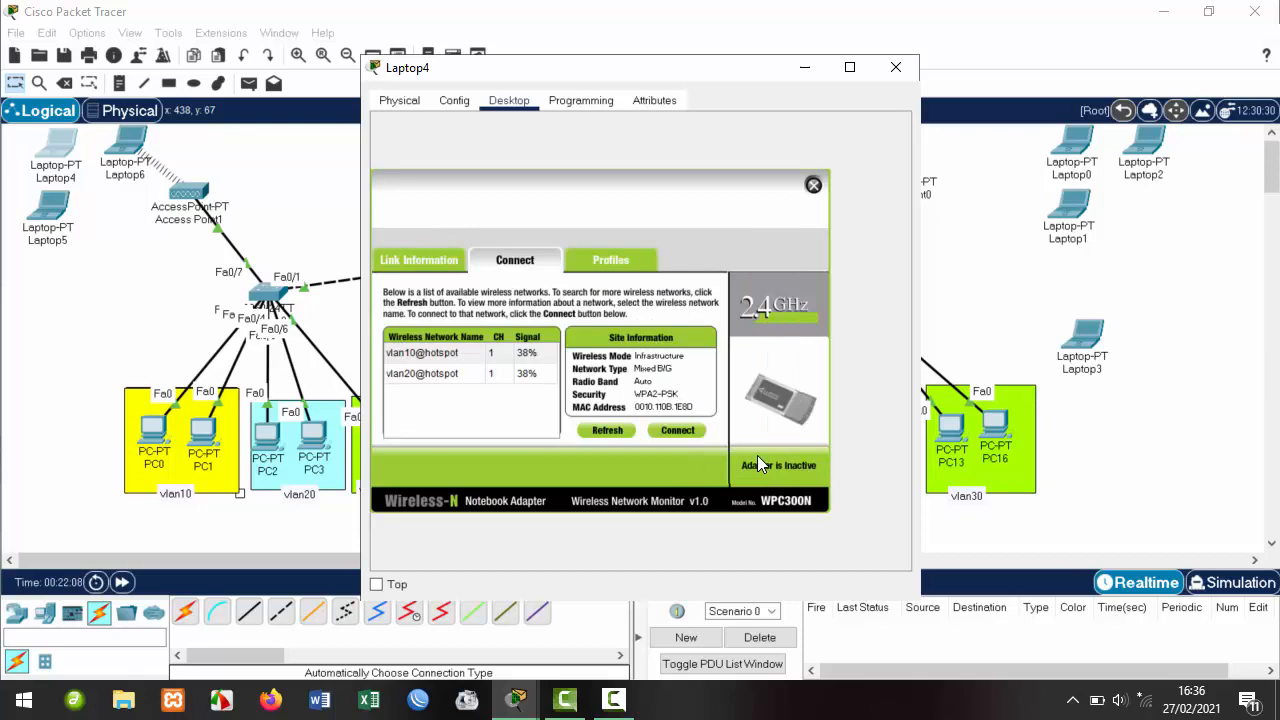
click(672, 434)
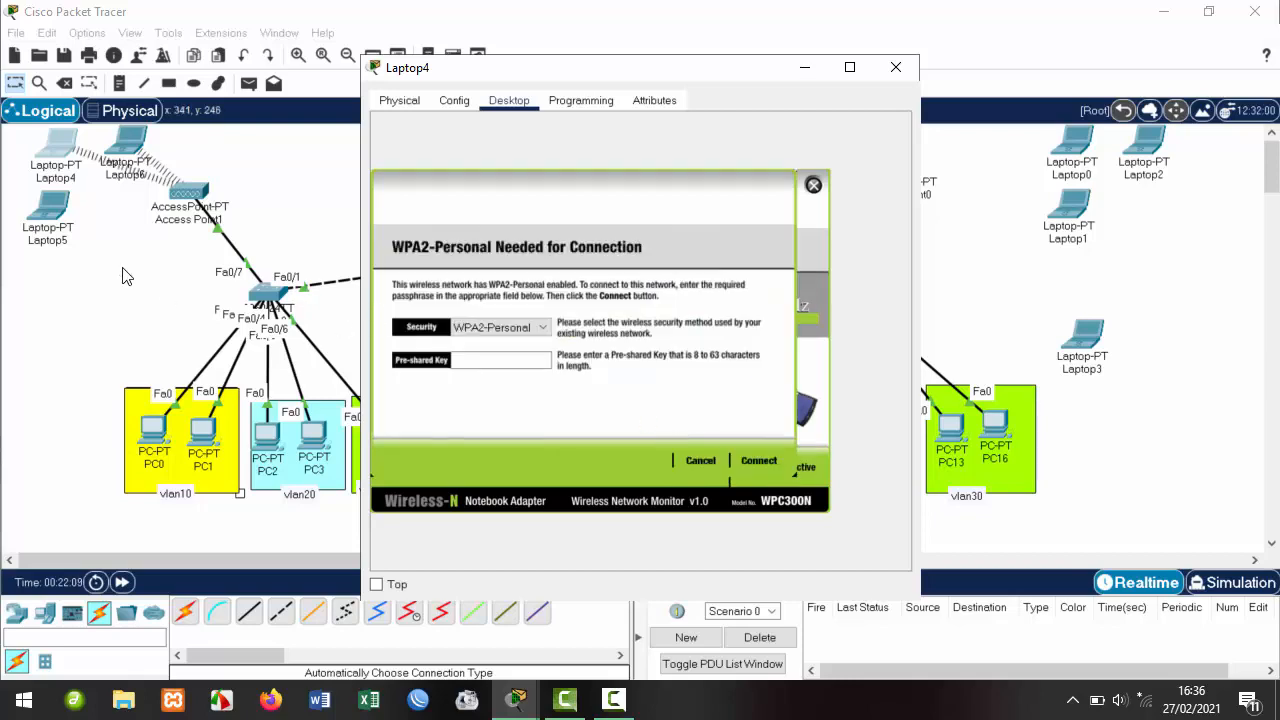
Connect Laptop5 to vlan10@hotspot with the pre-shared key and close its window.
click(57, 218)
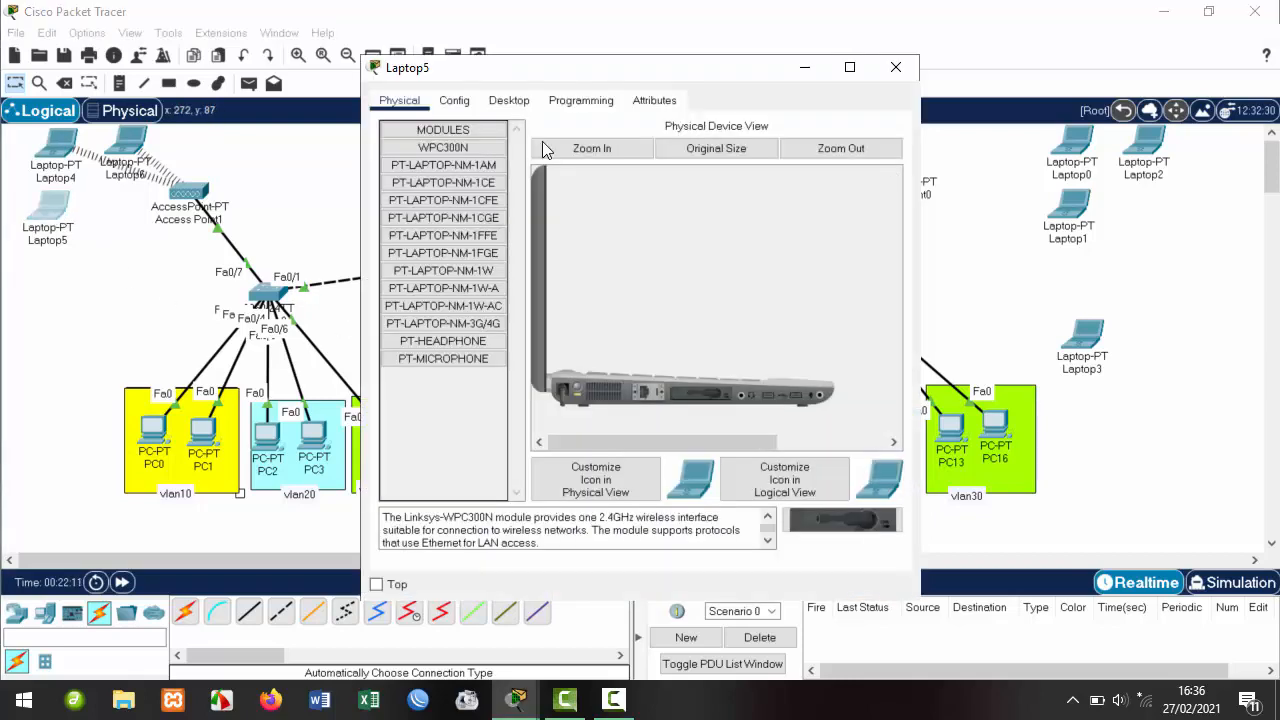
click(509, 100)
click(433, 311)
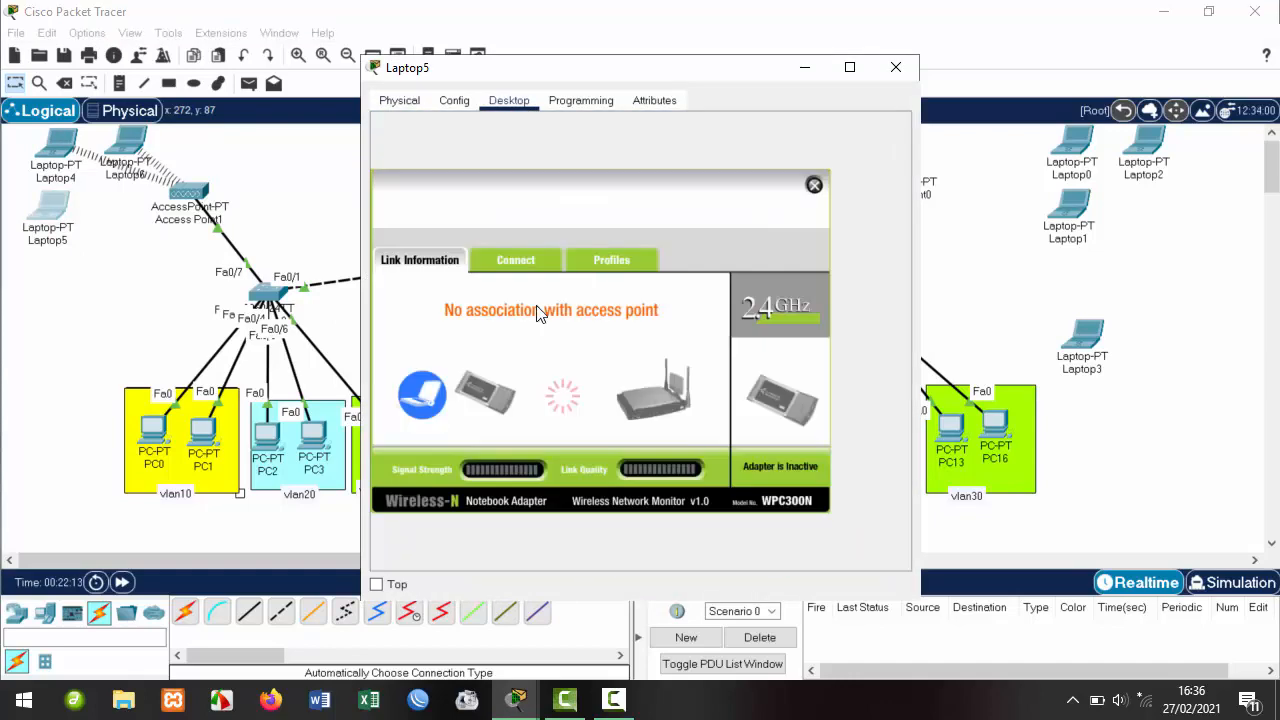
click(516, 260)
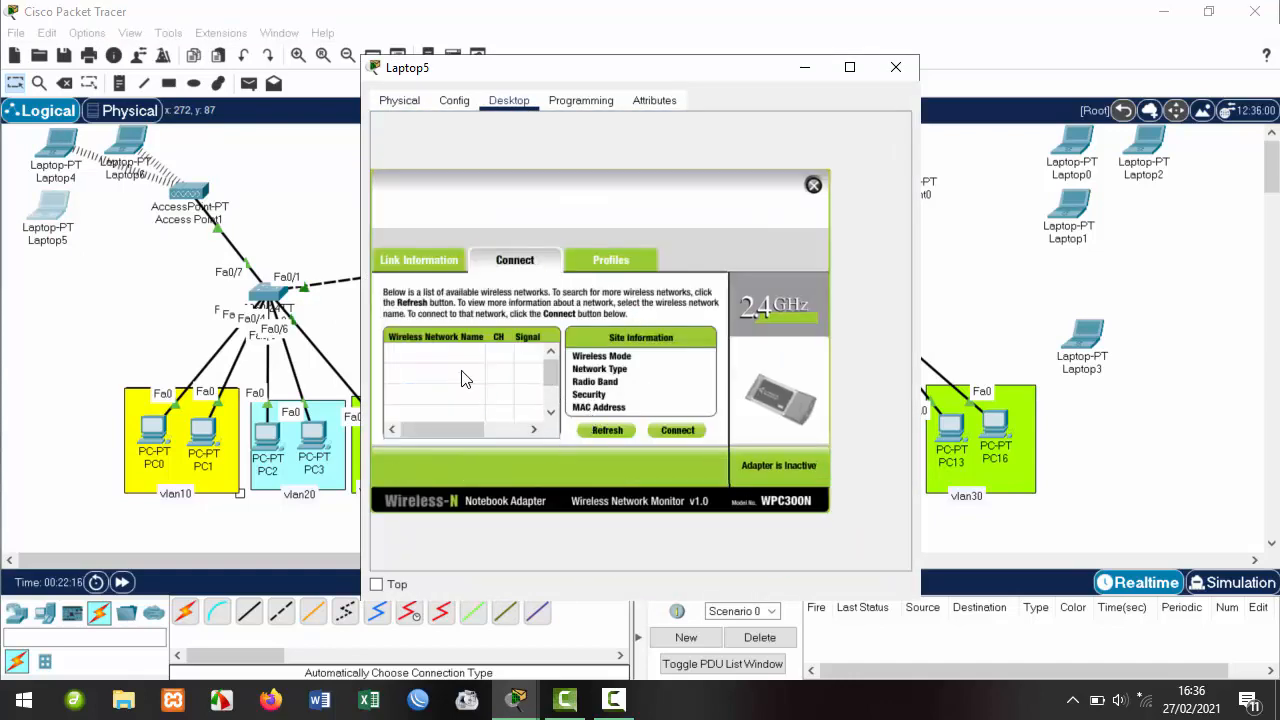
click(430, 358)
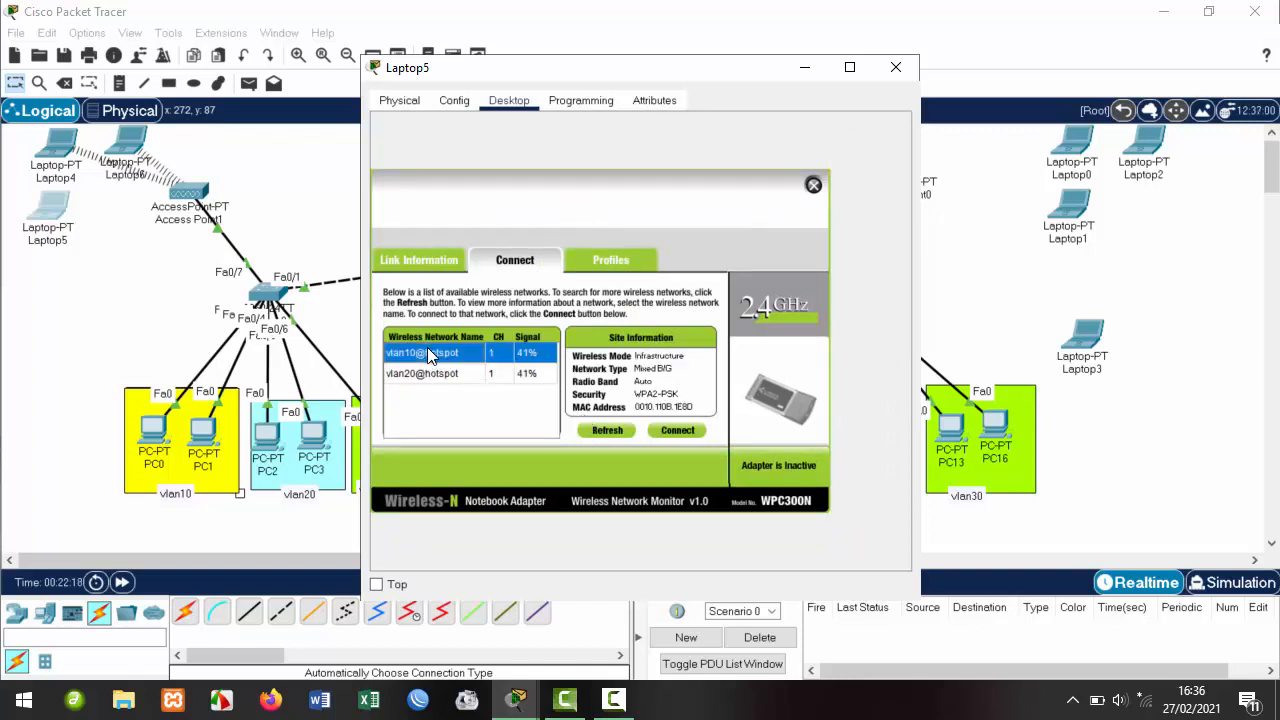
click(680, 431)
click(492, 360)
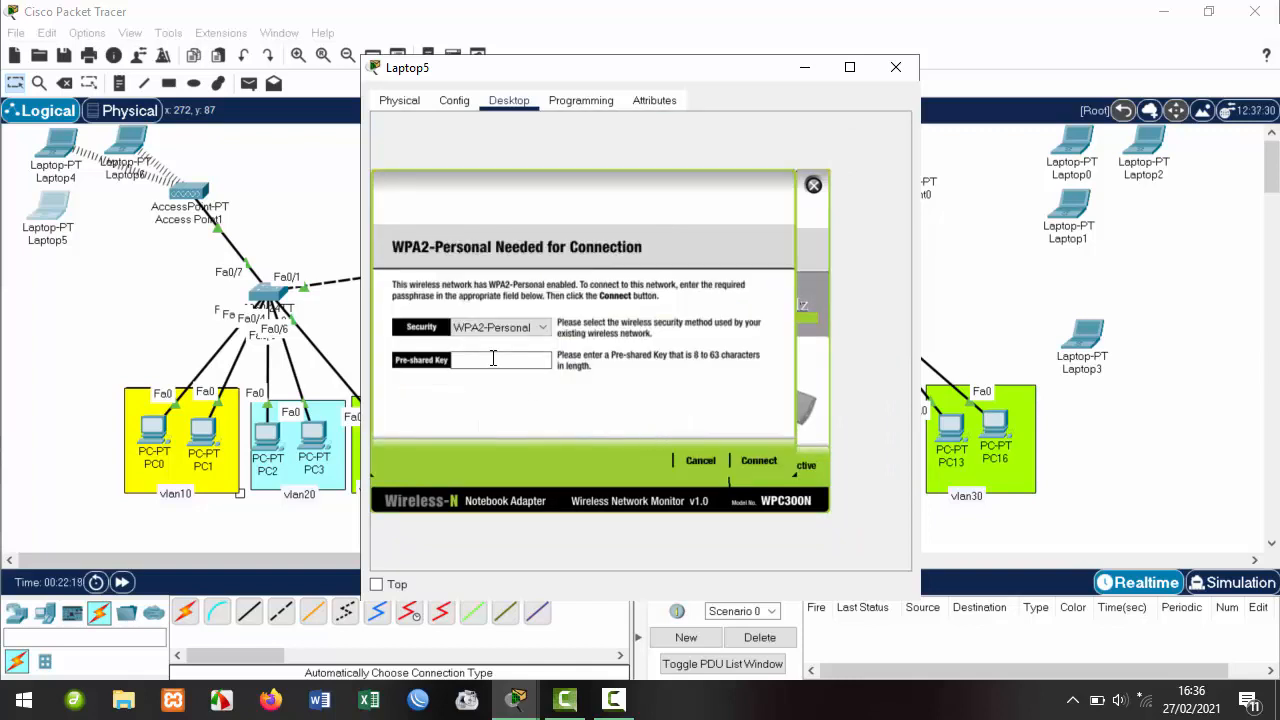
text(12345678)
click(757, 461)
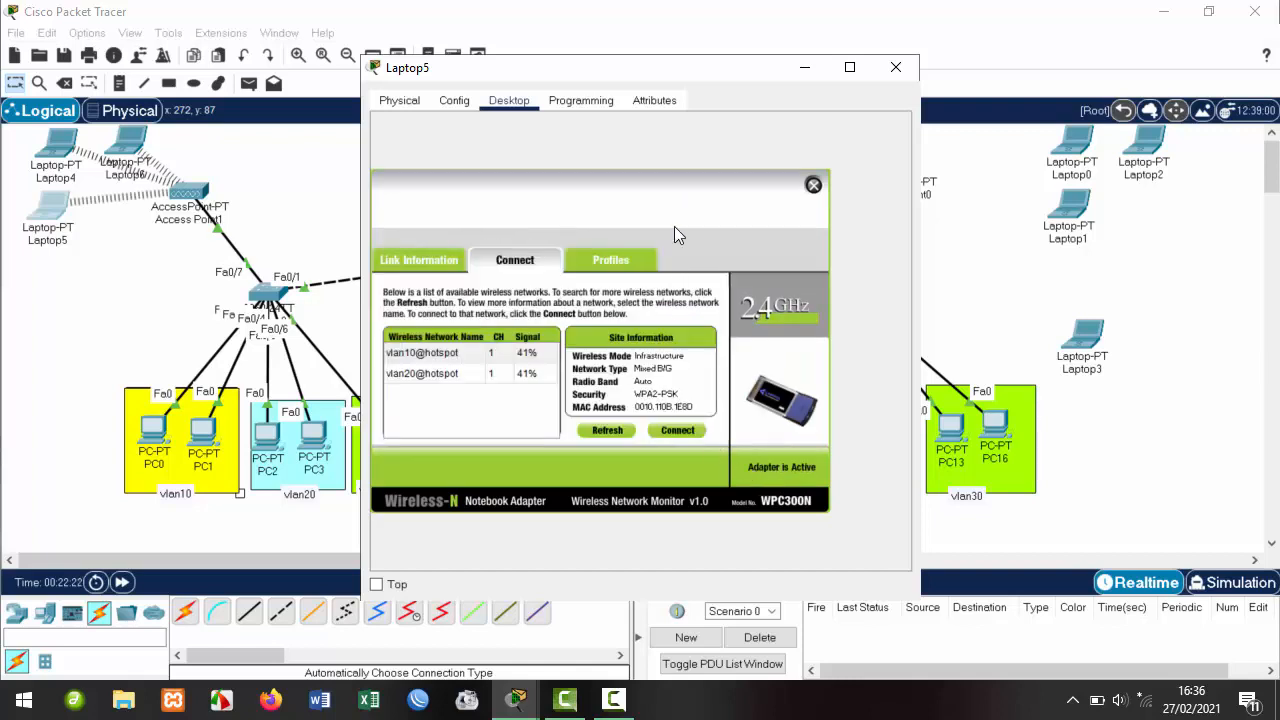
click(896, 68)
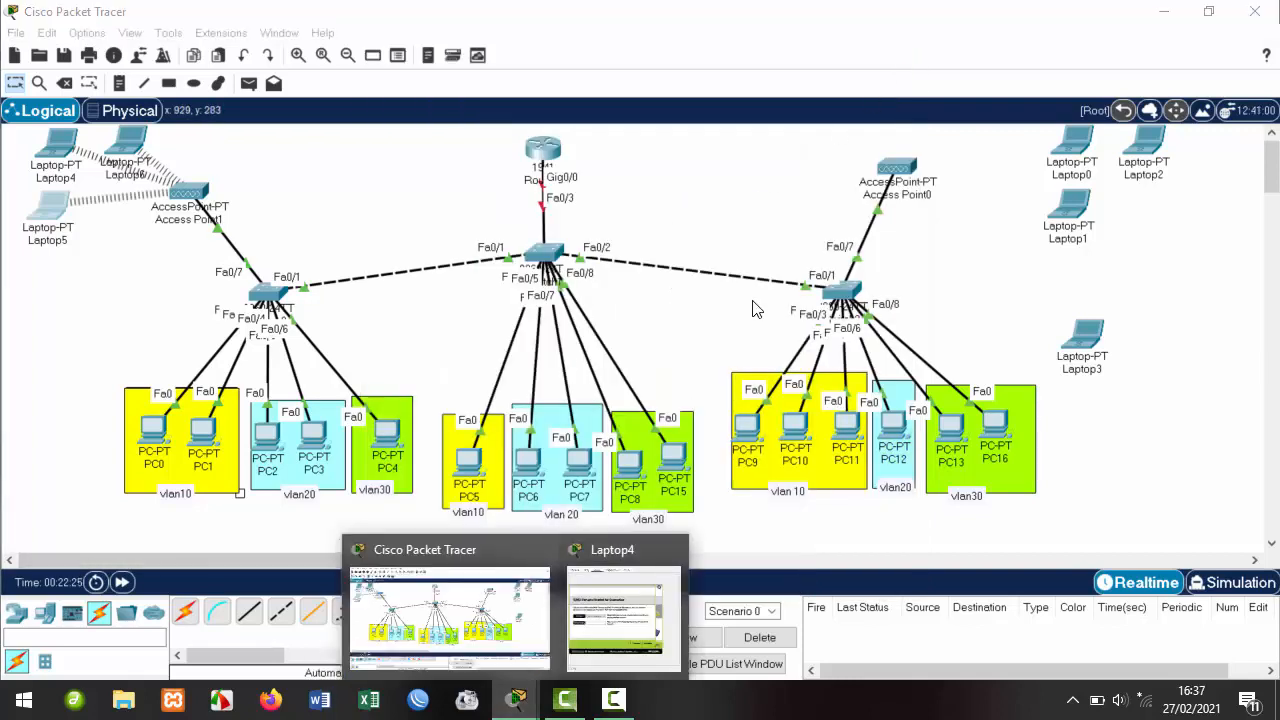
Close the laptop windows and line up Laptop6, Laptop4 and Laptop5 in a top-left column.
click(676, 549)
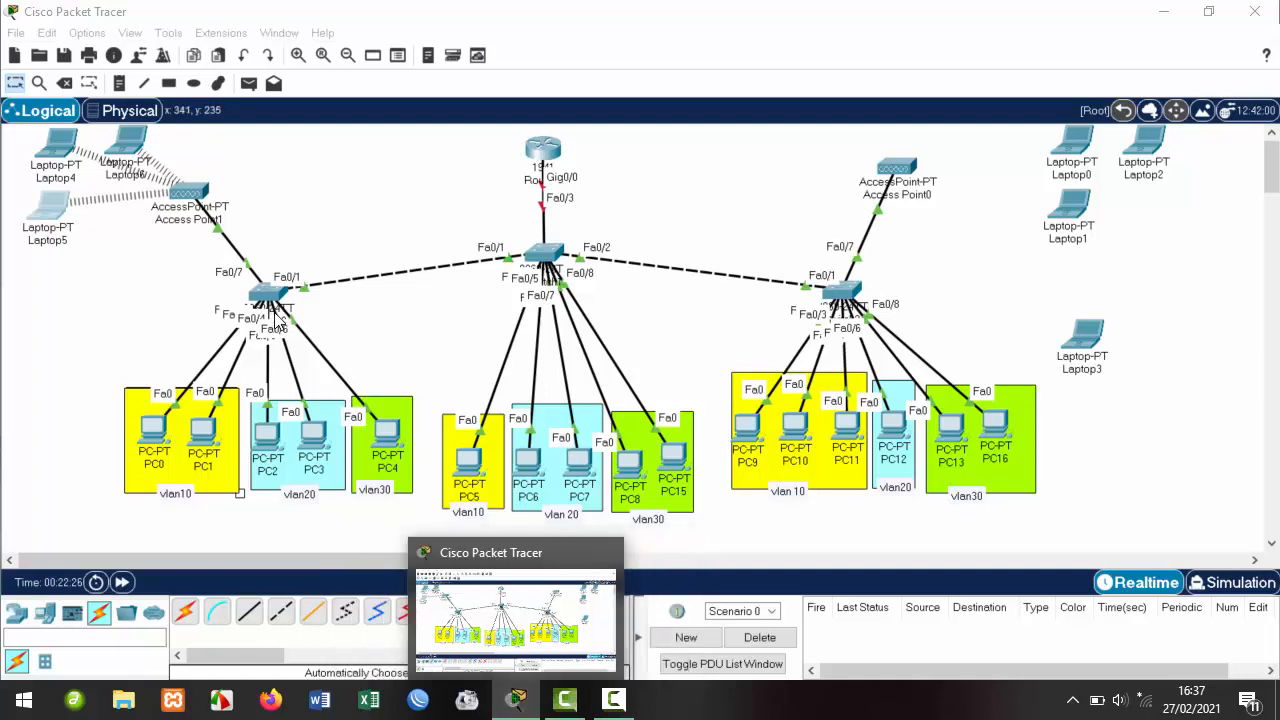
drag(50, 218, 46, 246)
drag(54, 155, 55, 194)
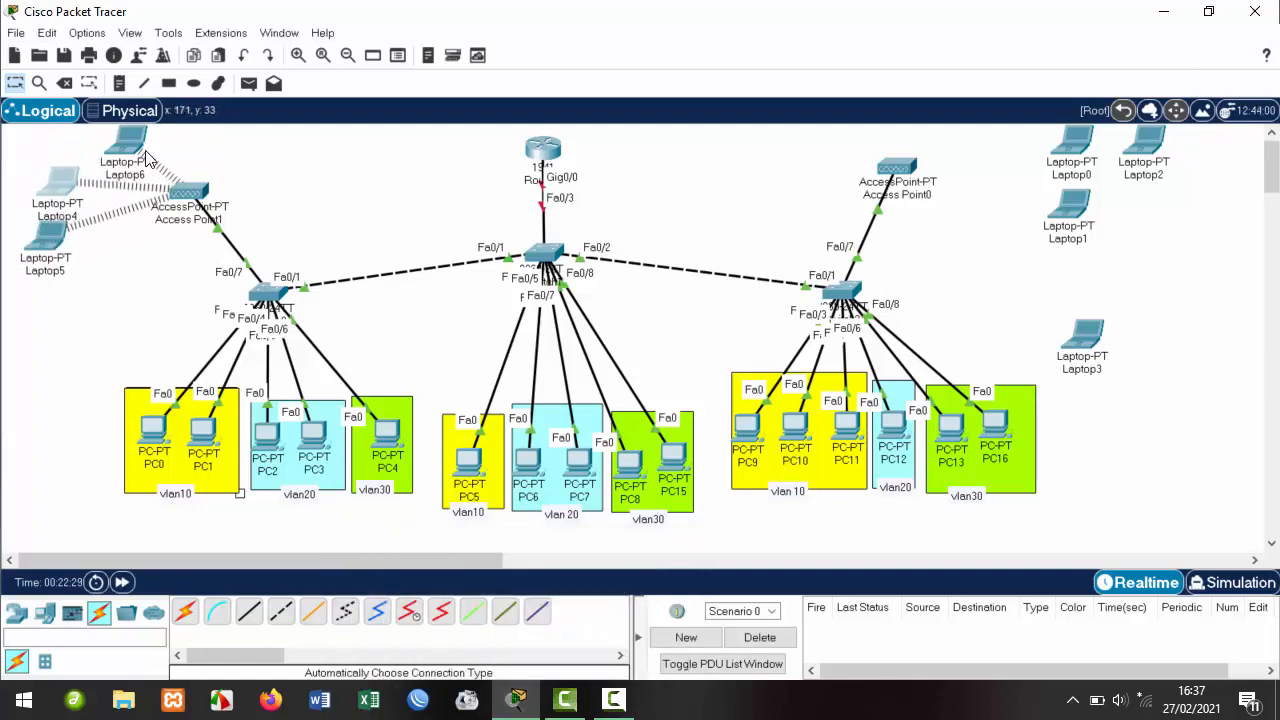
drag(147, 158, 79, 158)
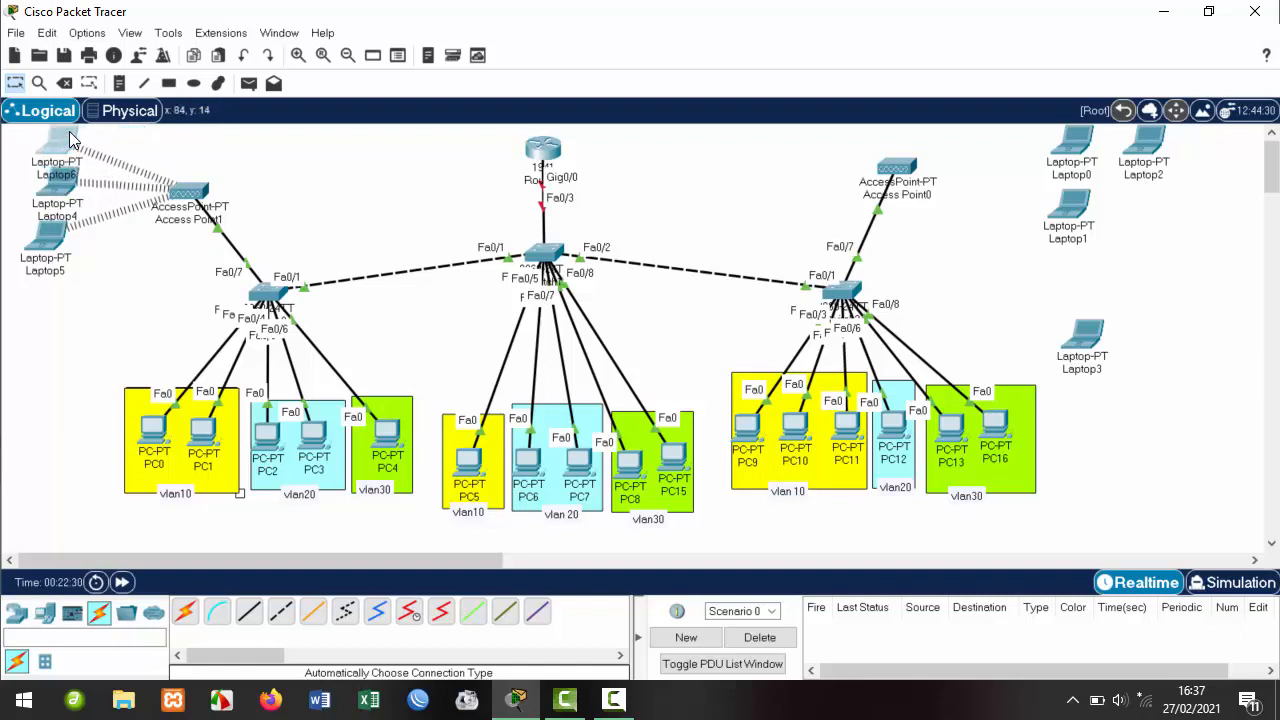
drag(50, 233, 52, 257)
drag(39, 192, 29, 215)
click(52, 257)
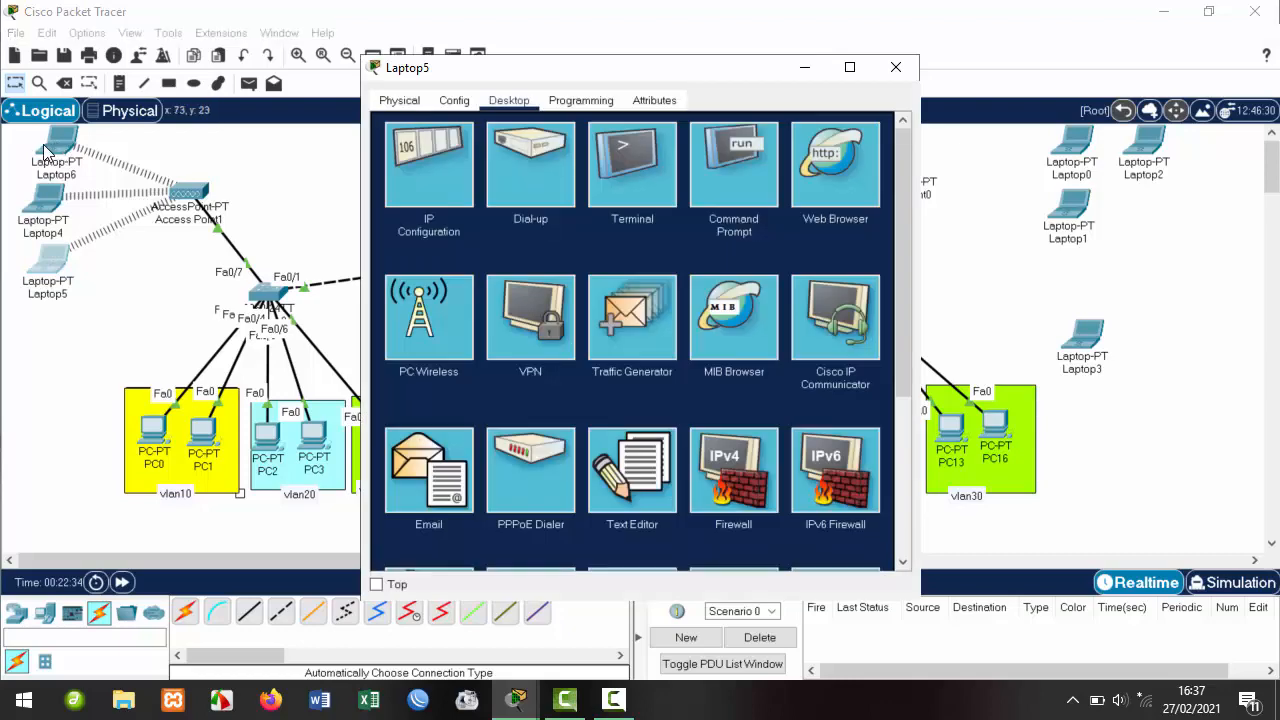
drag(43, 144, 22, 148)
mouse_move(514, 706)
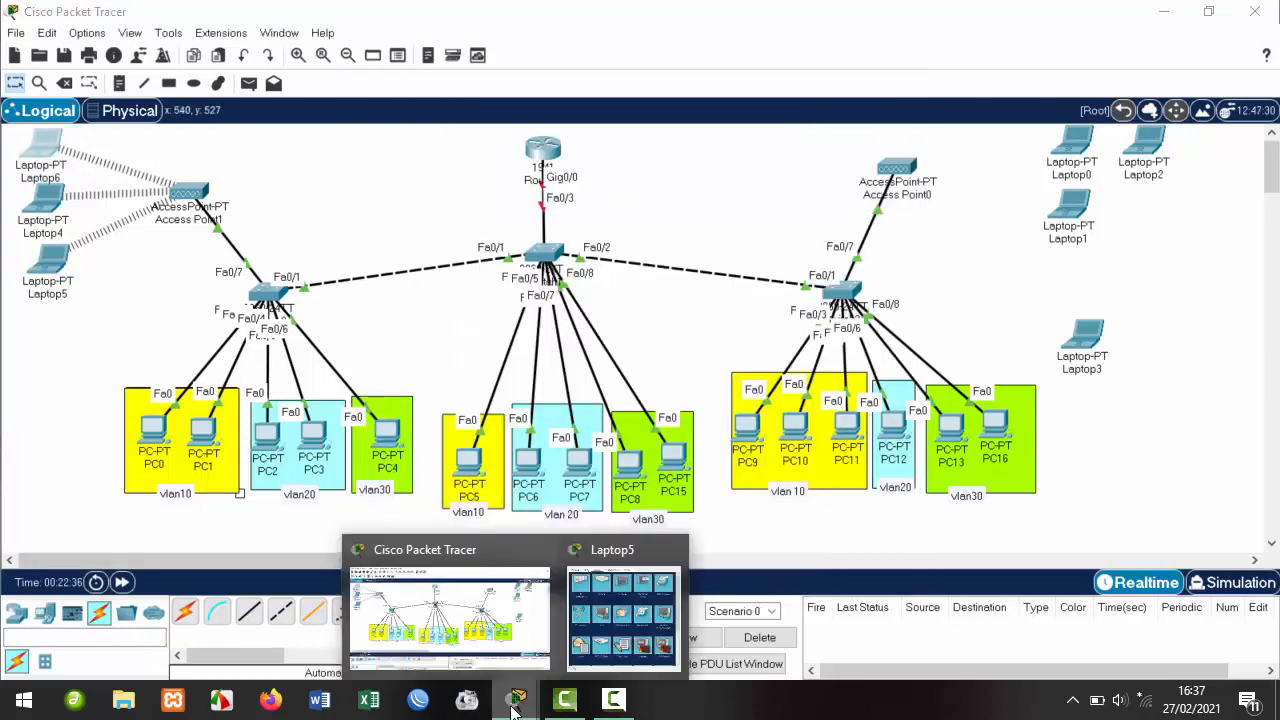
click(672, 553)
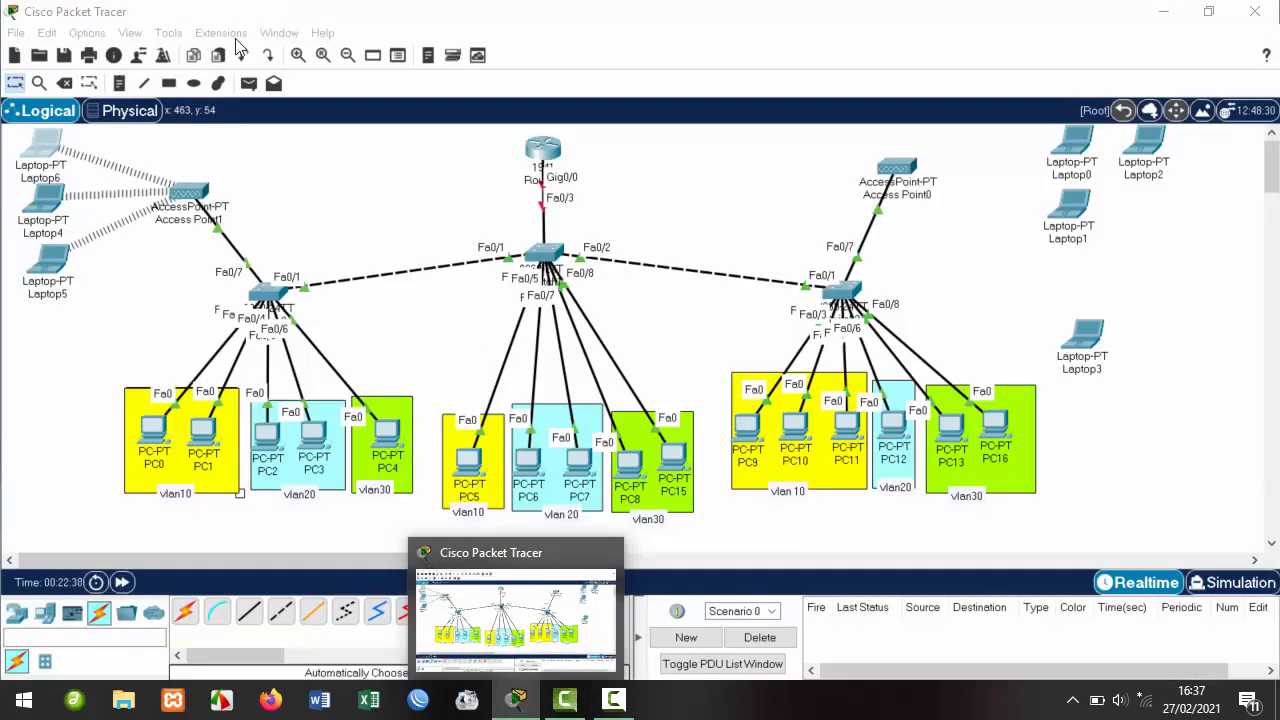
Draw a yellow-filled rectangle around Laptop6, Laptop4 and Laptop5.
click(168, 84)
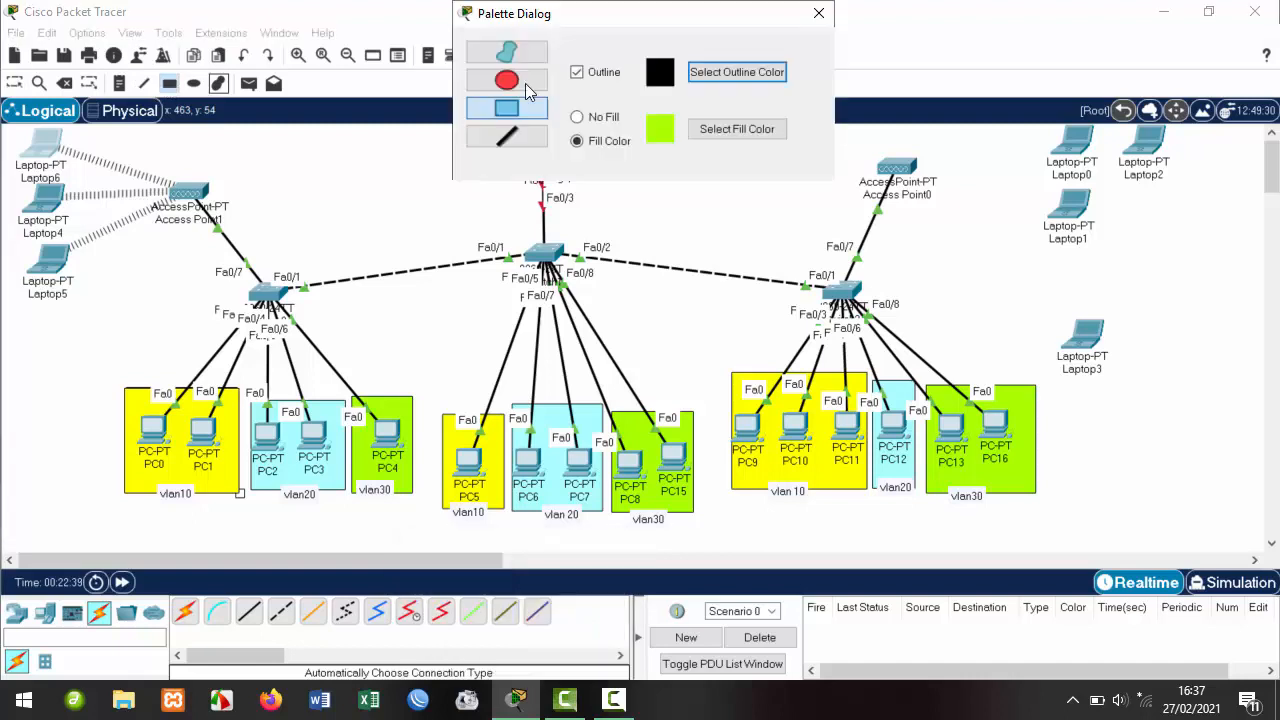
click(728, 128)
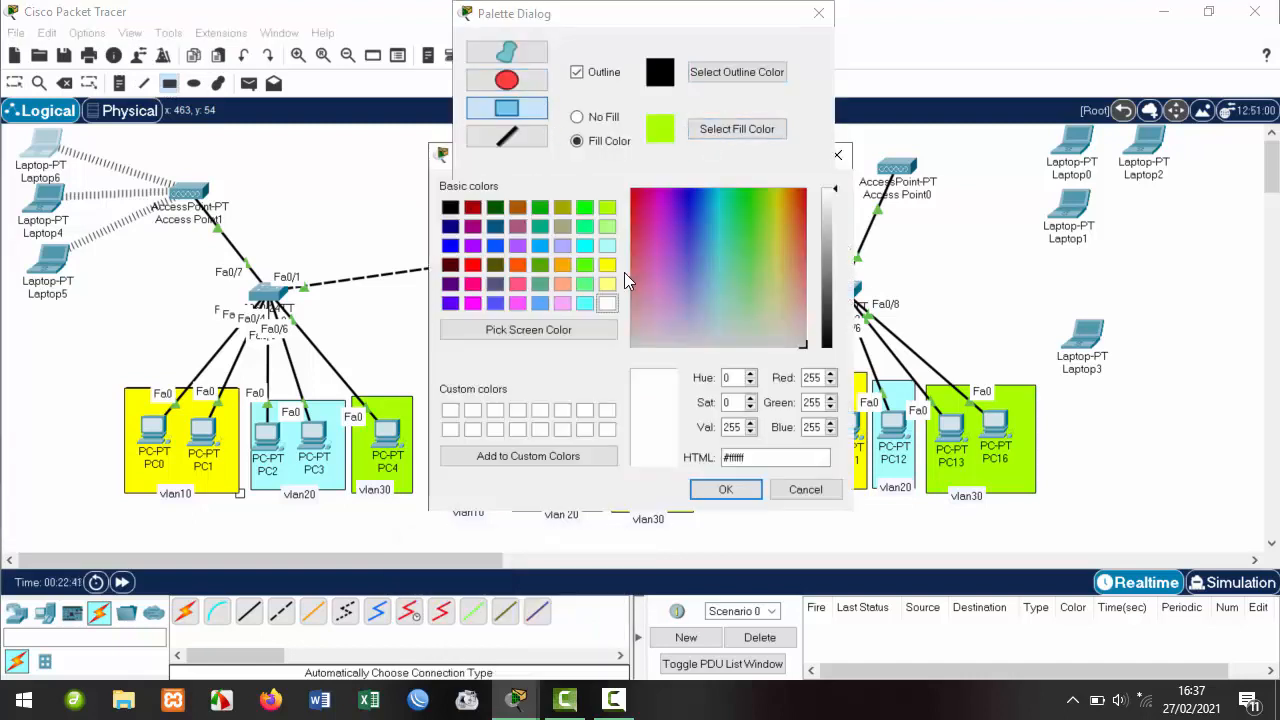
click(607, 265)
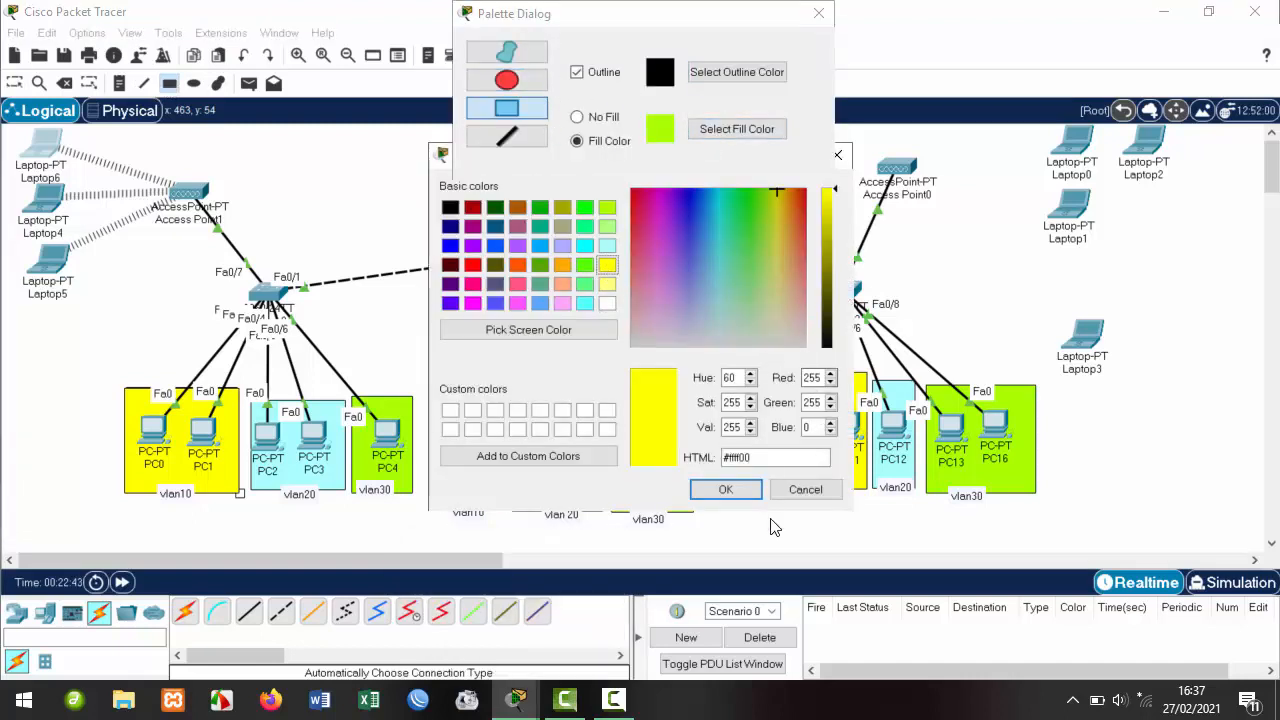
click(727, 490)
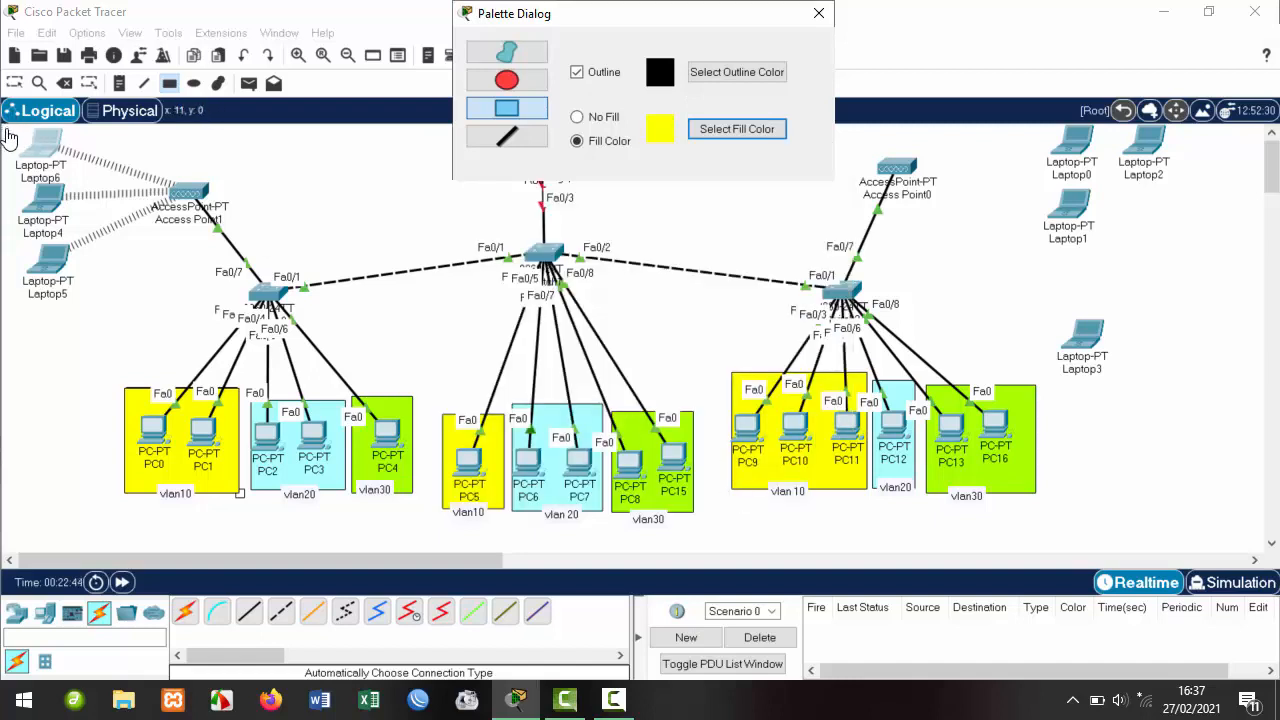
drag(14, 130, 107, 305)
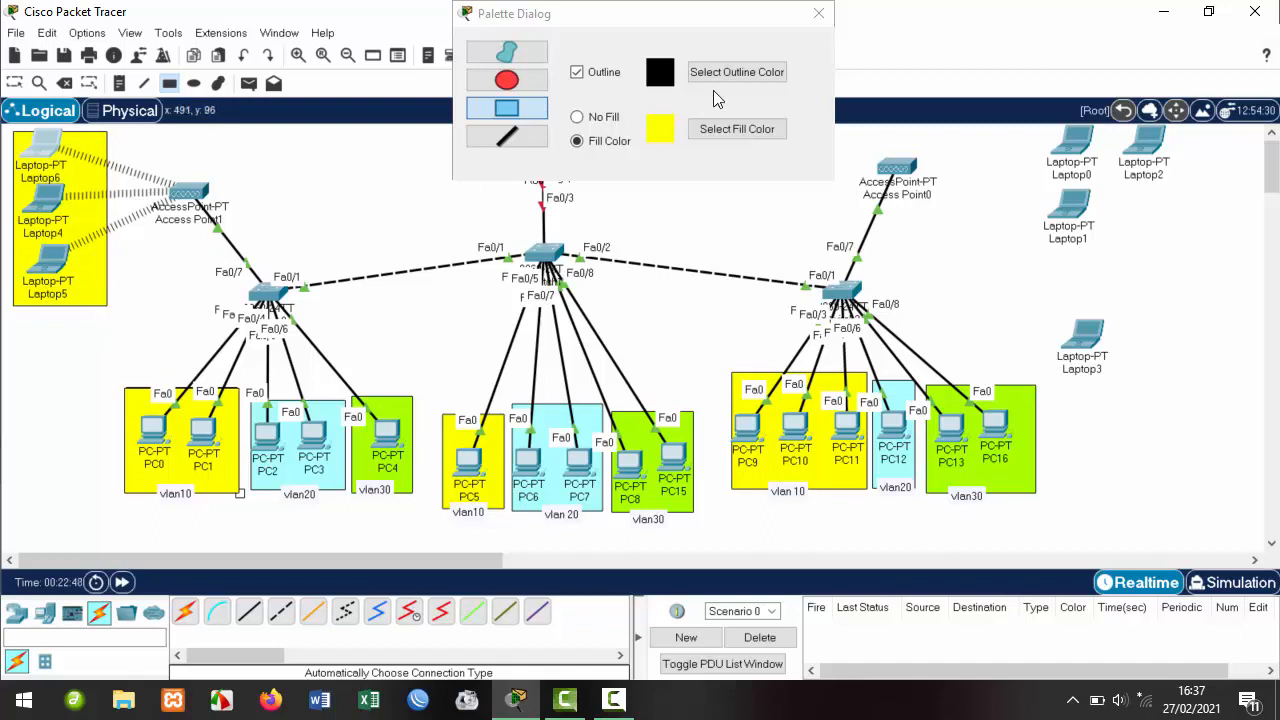
click(816, 16)
Place a note reading 'vlan10' inside the yellow area.
click(119, 83)
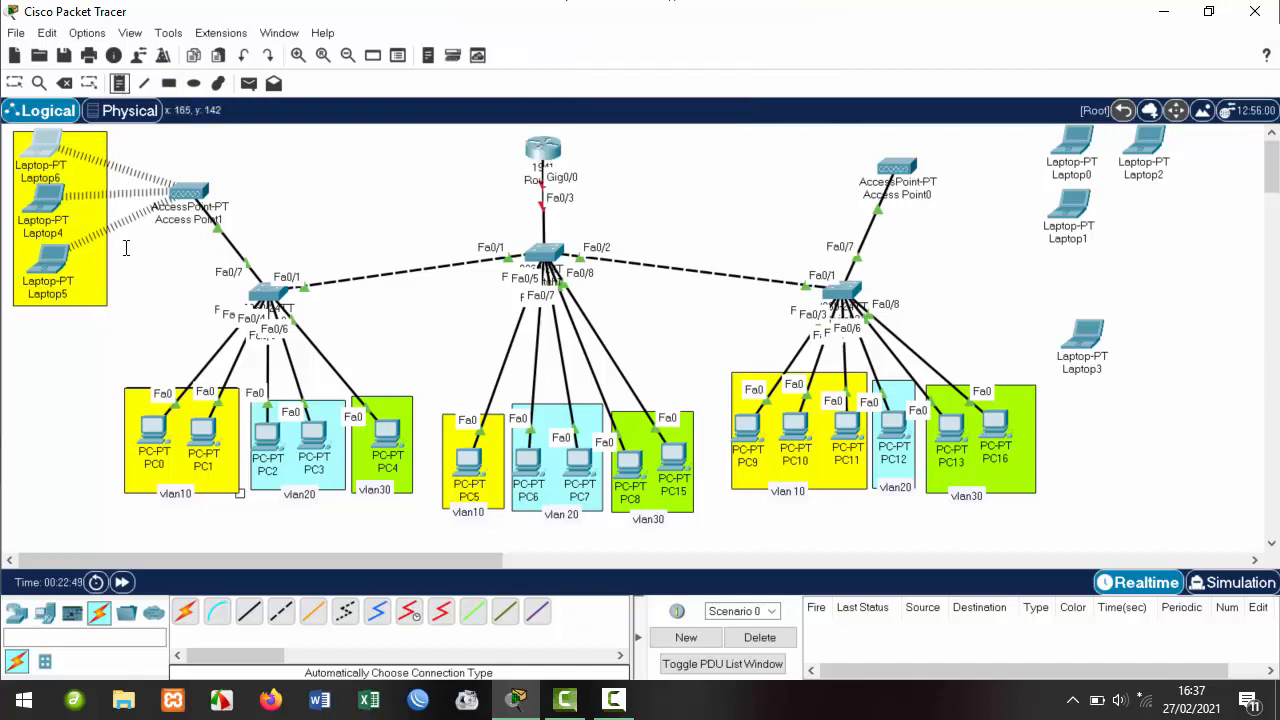
click(86, 273)
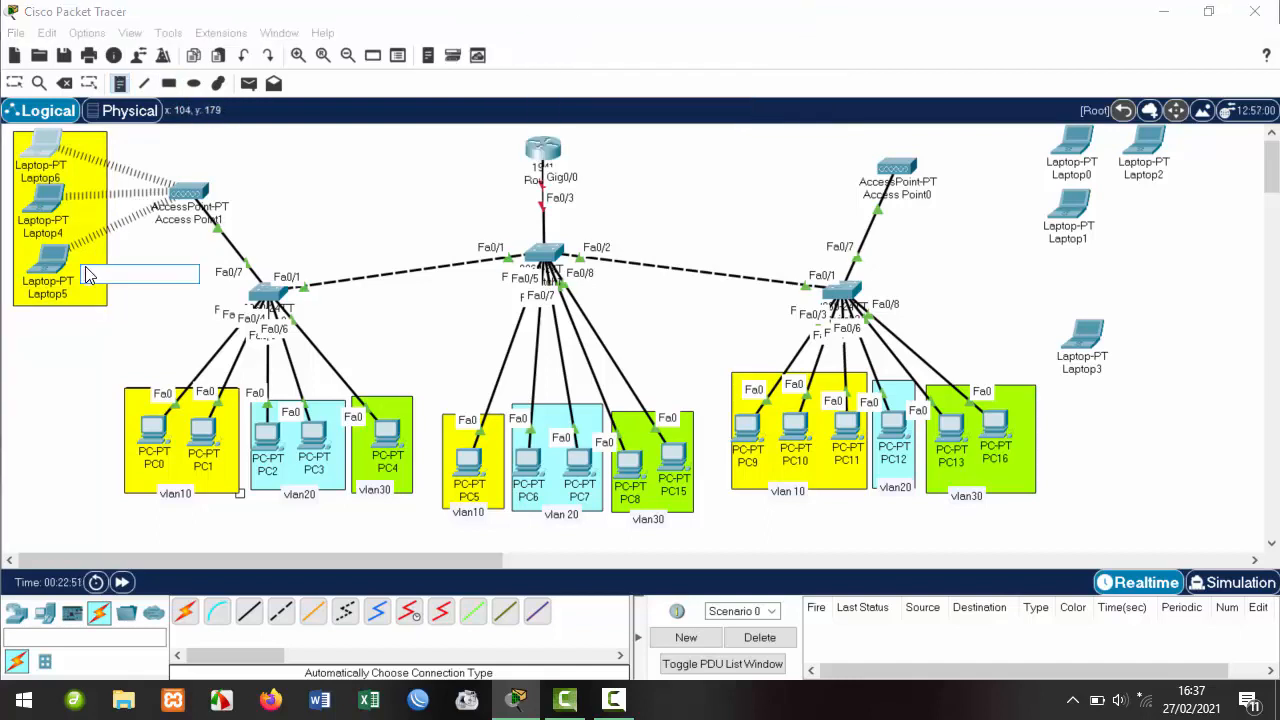
text(vlan10)
click(537, 40)
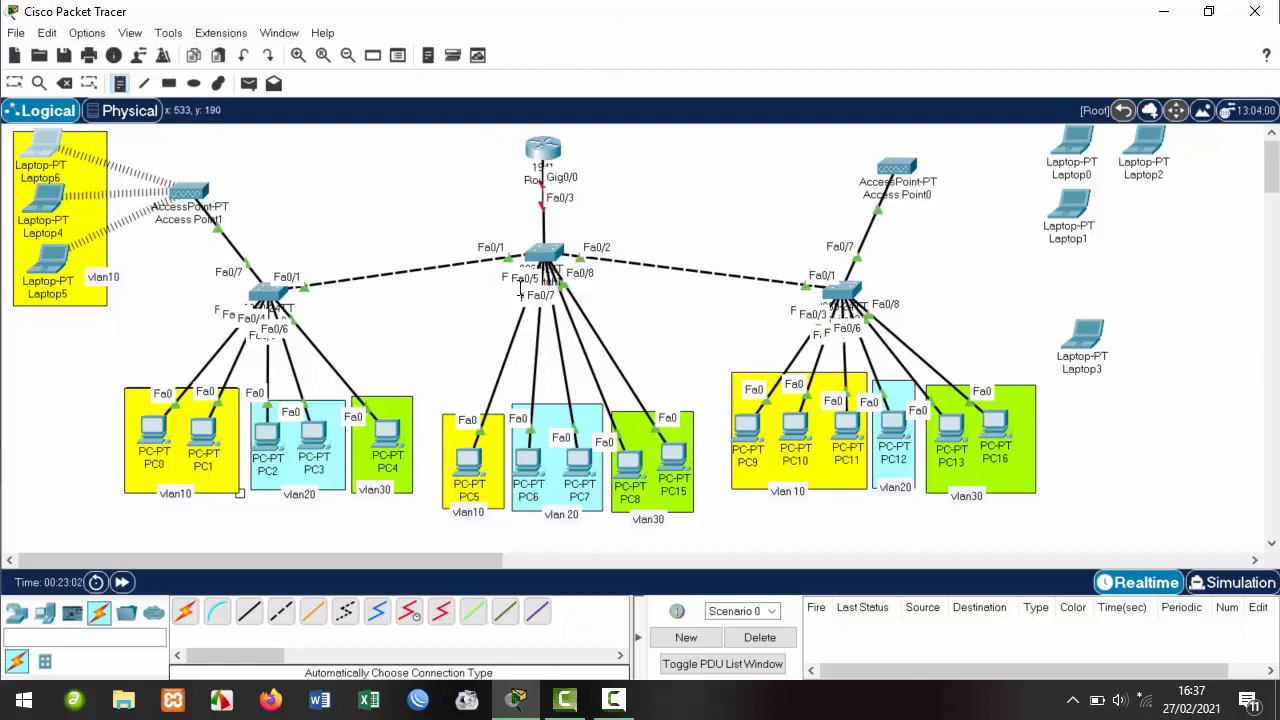
click(15, 84)
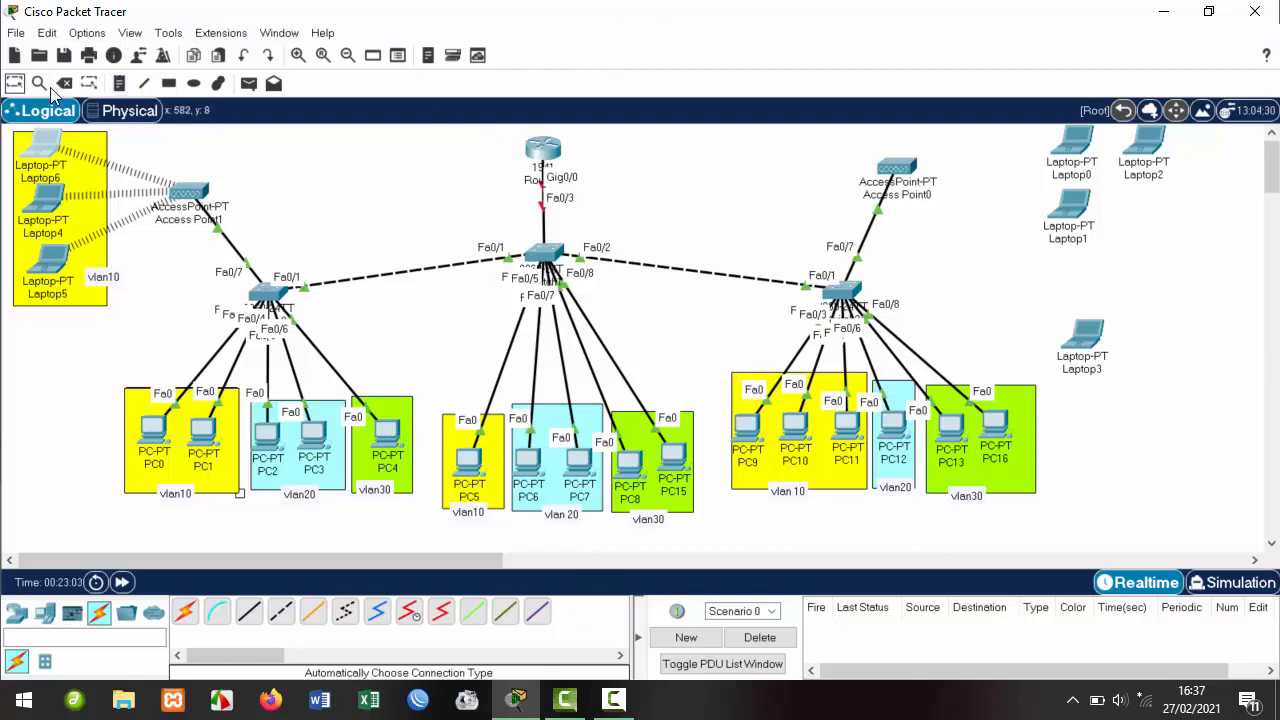
Open Switch1's window beside the topology, nudging PC5 slightly inside its vlan10 box.
click(545, 262)
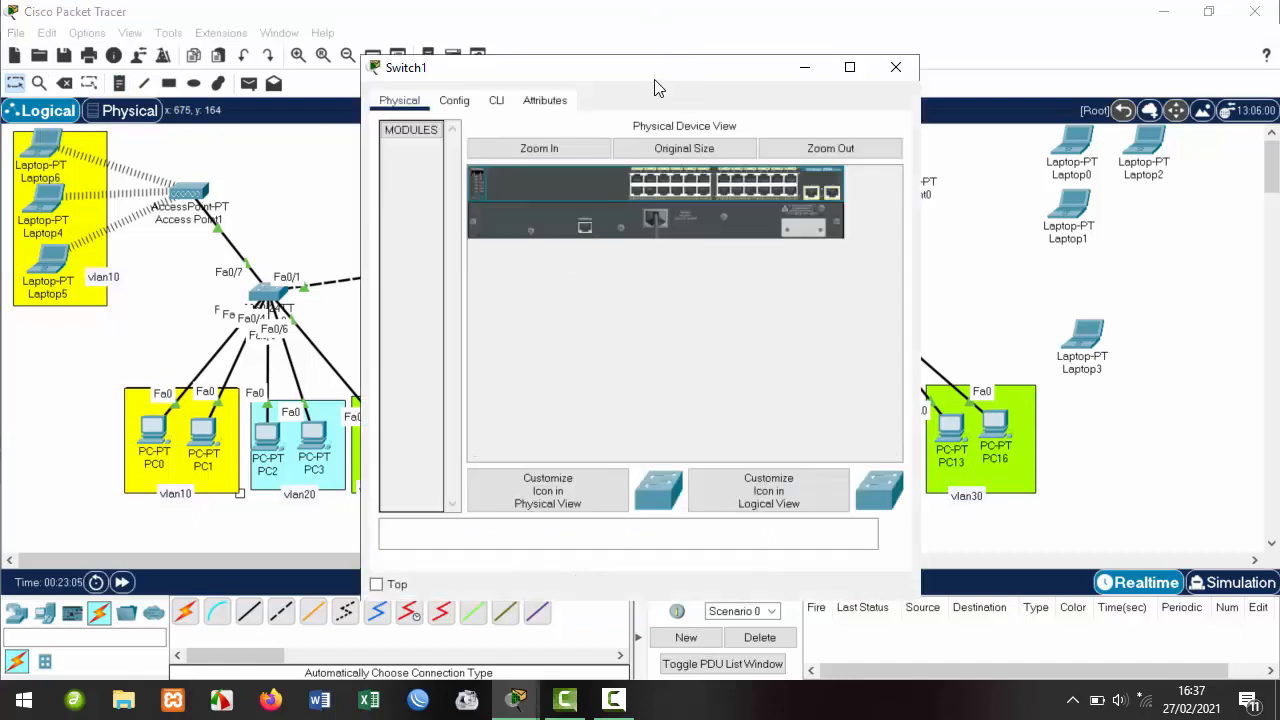
drag(668, 77, 1009, 74)
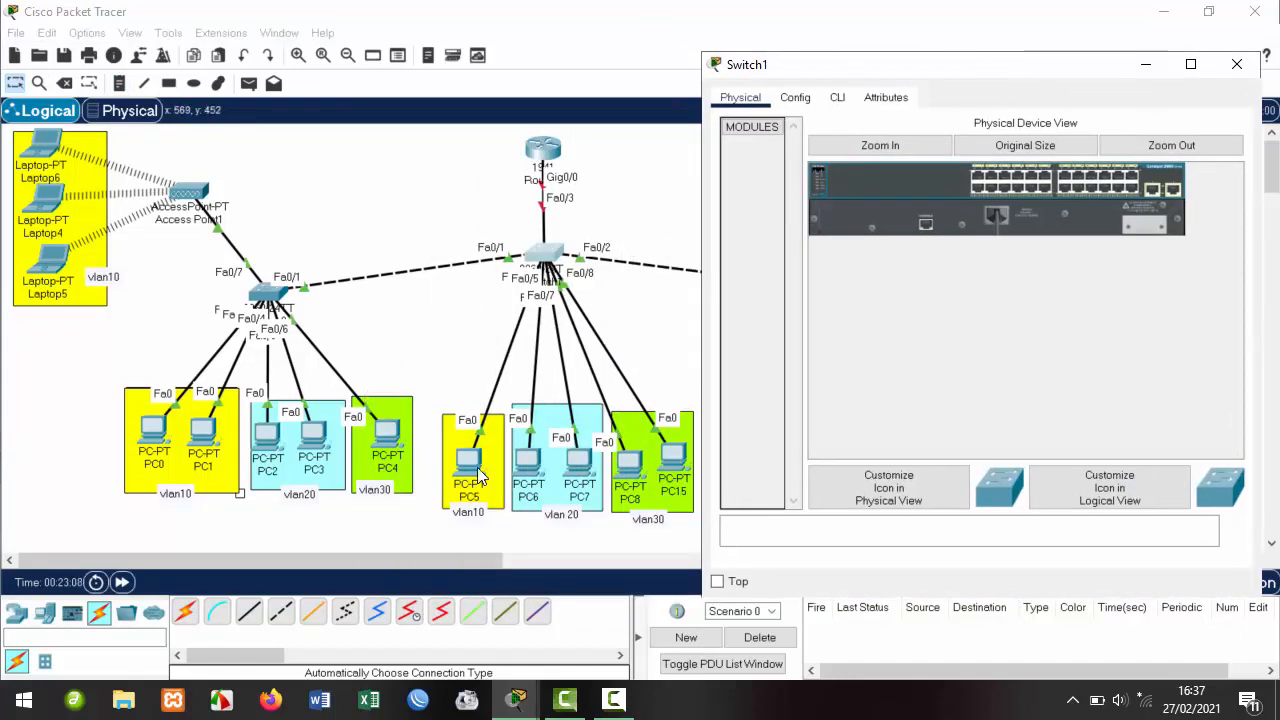
mouse_move(456, 451)
mouse_down()
mouse_move(378, 364)
mouse_move(437, 461)
mouse_up()
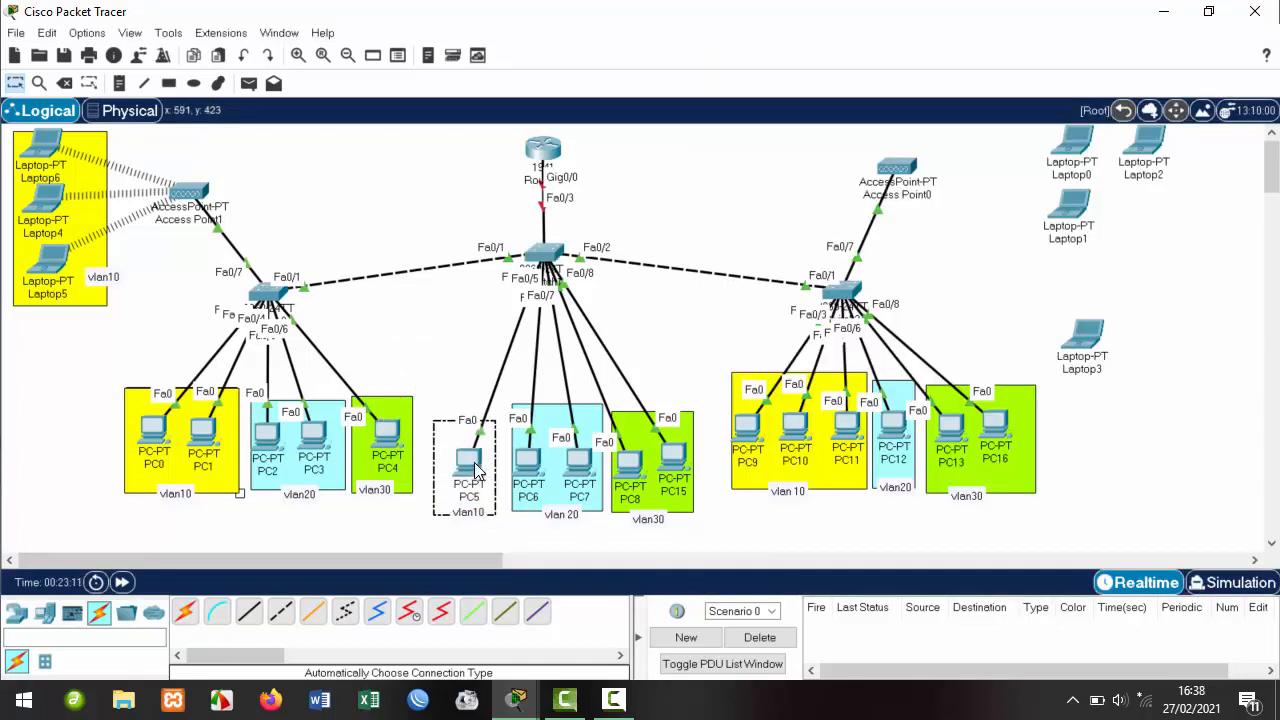
click(476, 468)
click(895, 67)
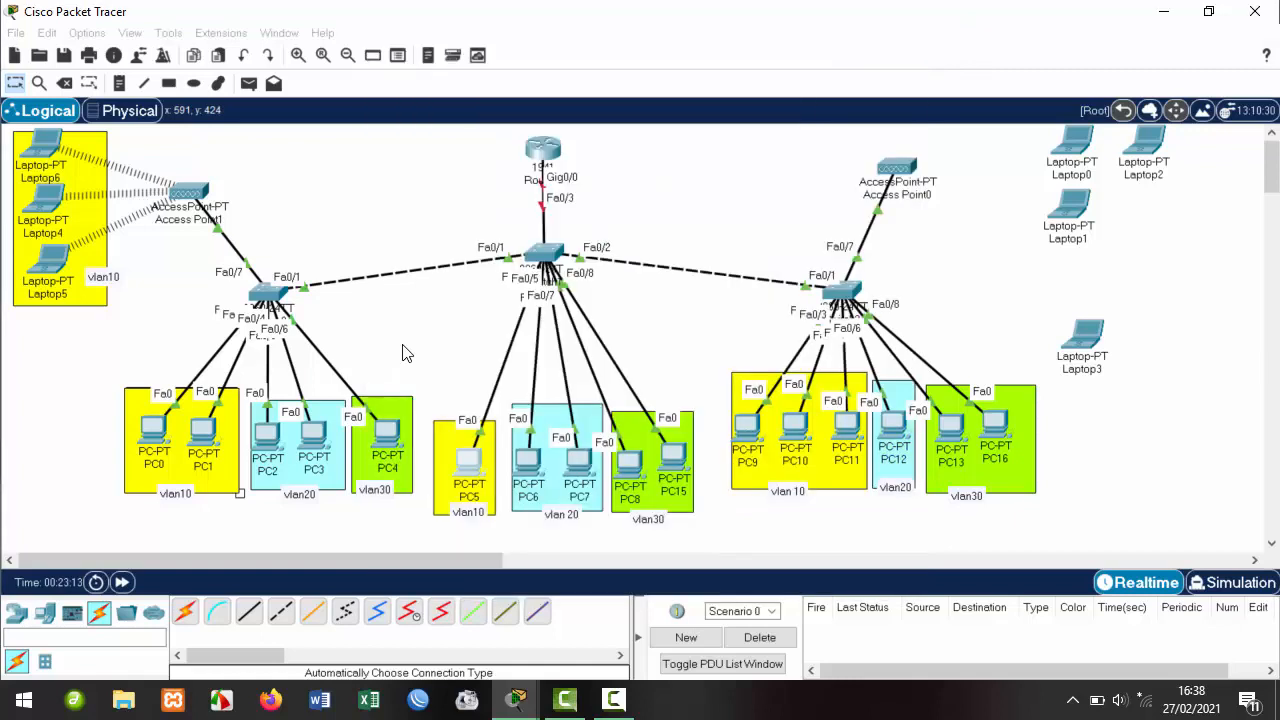
mouse_move(470, 460)
mouse_down()
mouse_move(368, 340)
mouse_move(460, 445)
mouse_move(418, 353)
mouse_move(403, 345)
mouse_move(466, 460)
mouse_up()
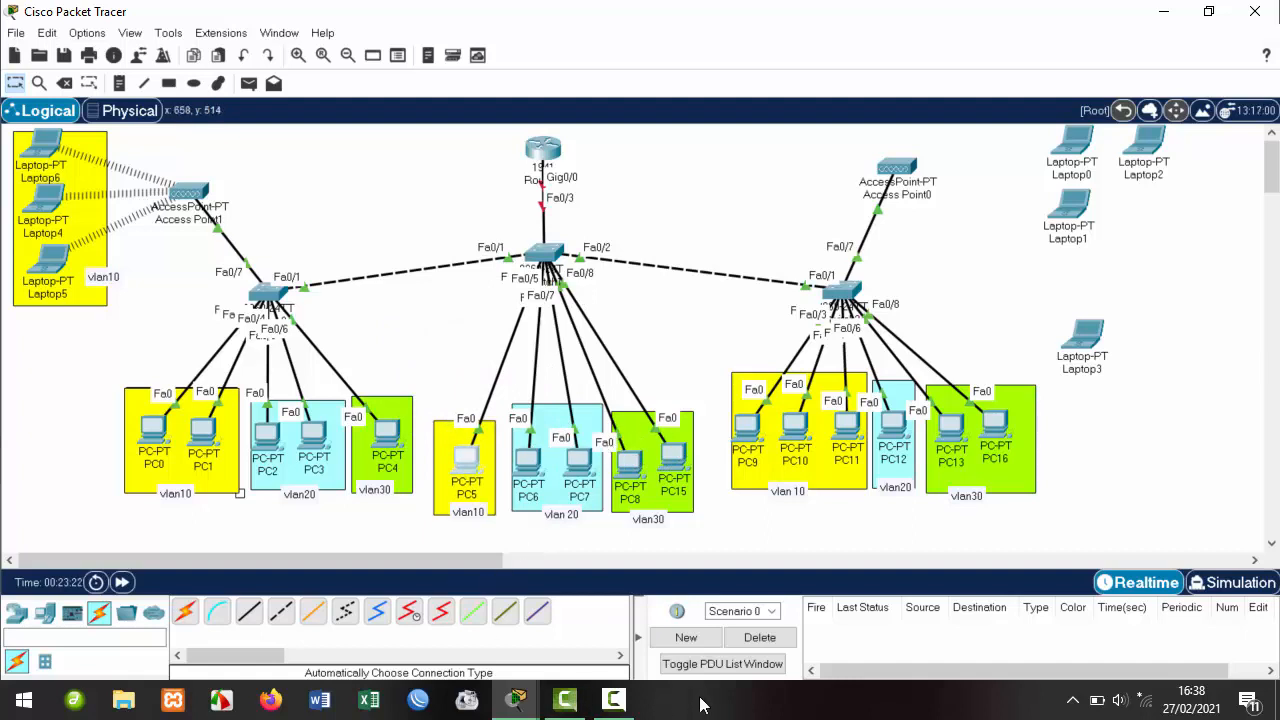
click(515, 700)
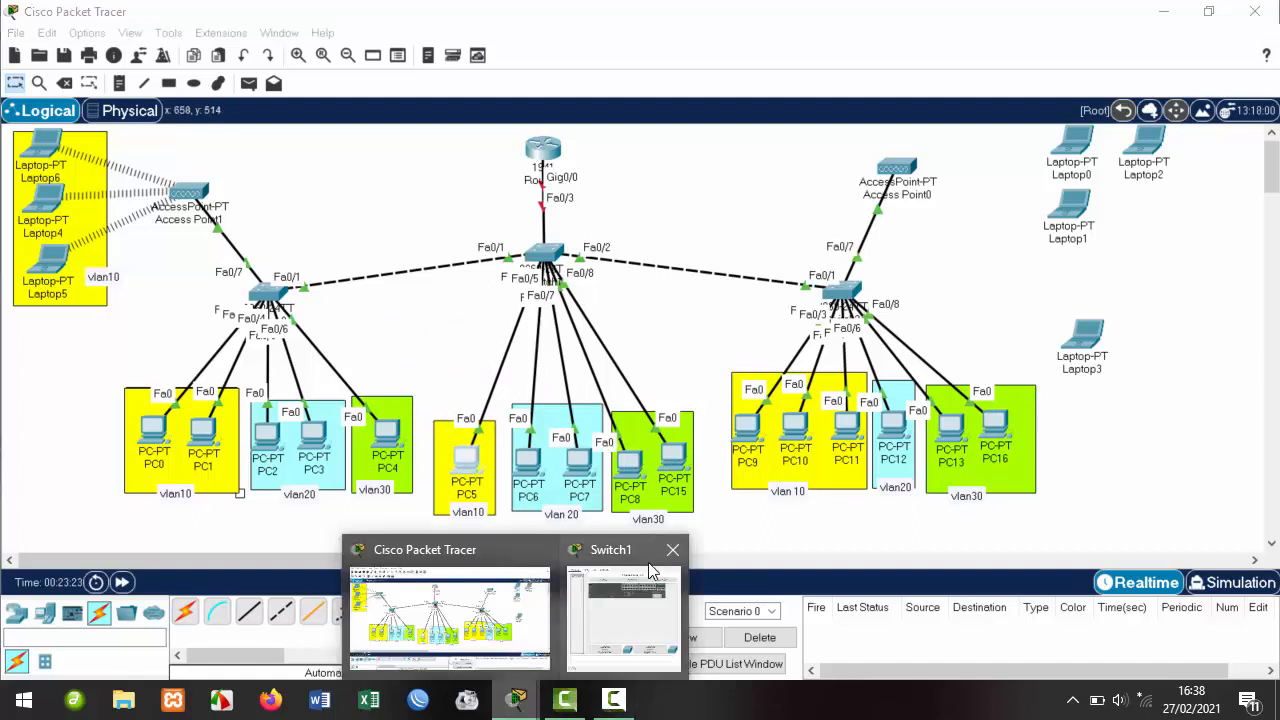
click(650, 570)
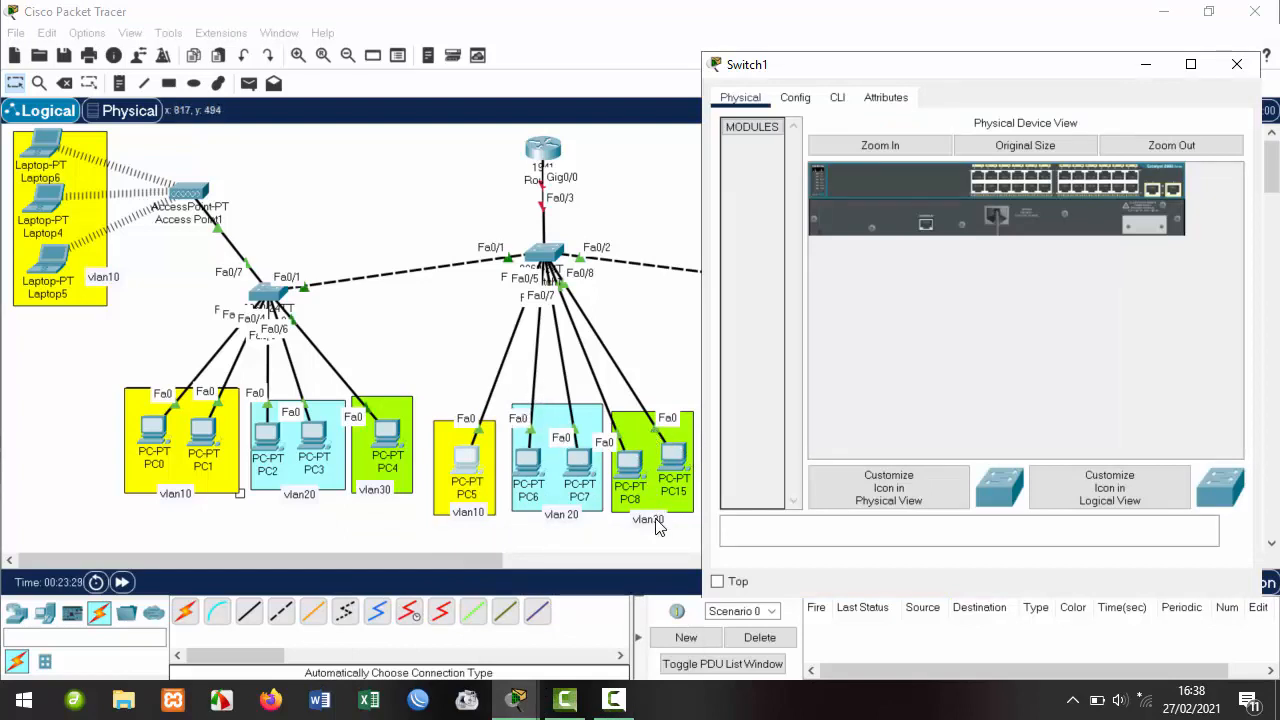
In Switch1's CLI, enter privileged mode with ena, then enter and exit conf t.
click(832, 100)
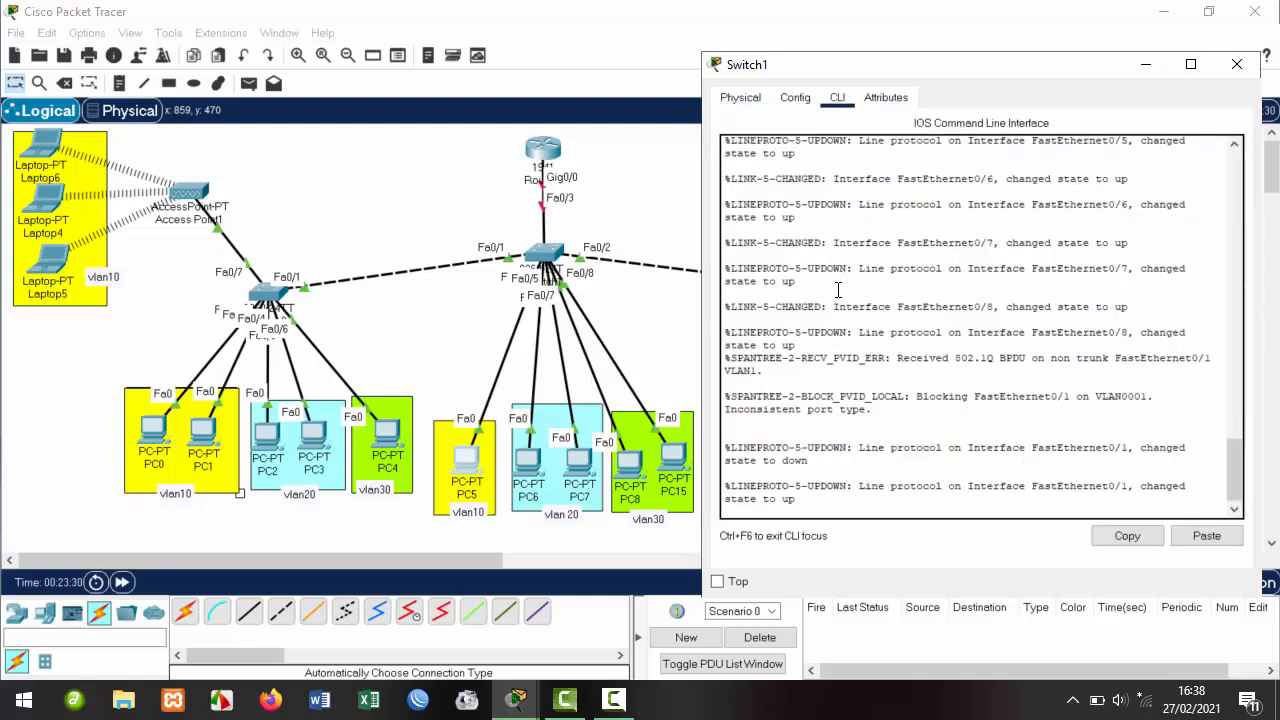
key(Return)
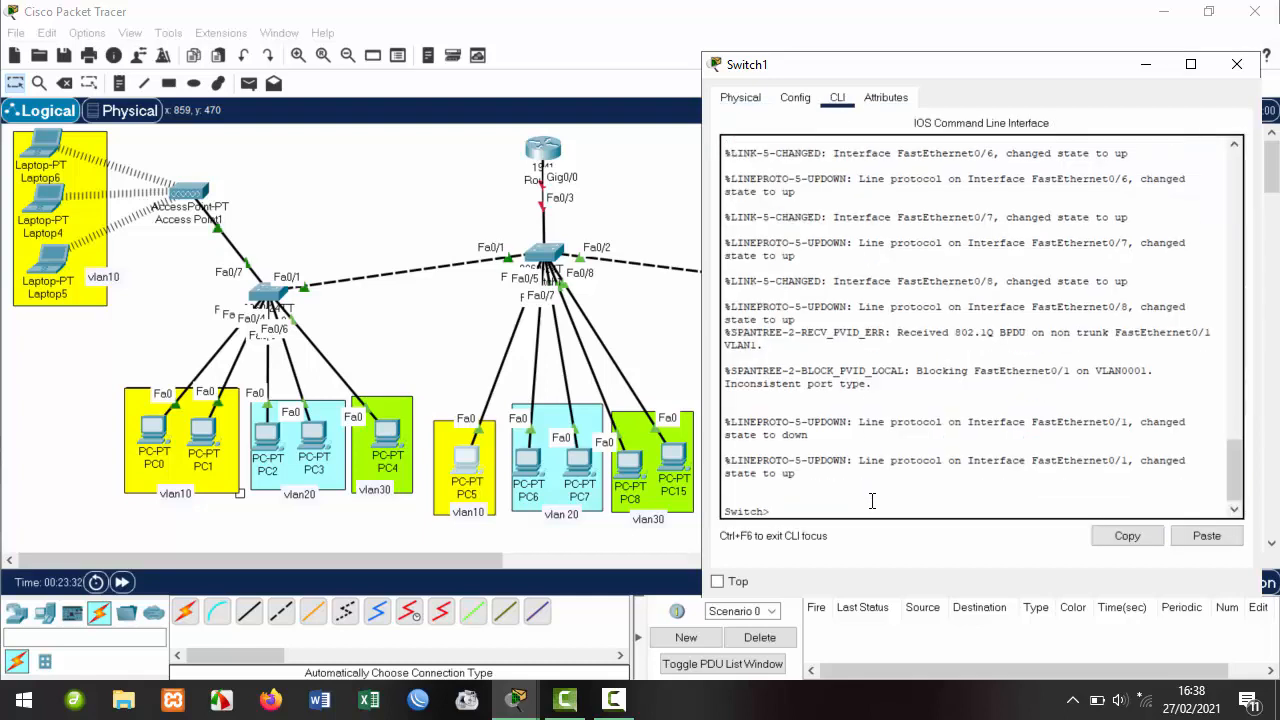
text(ena)
key(Return)
text(c)
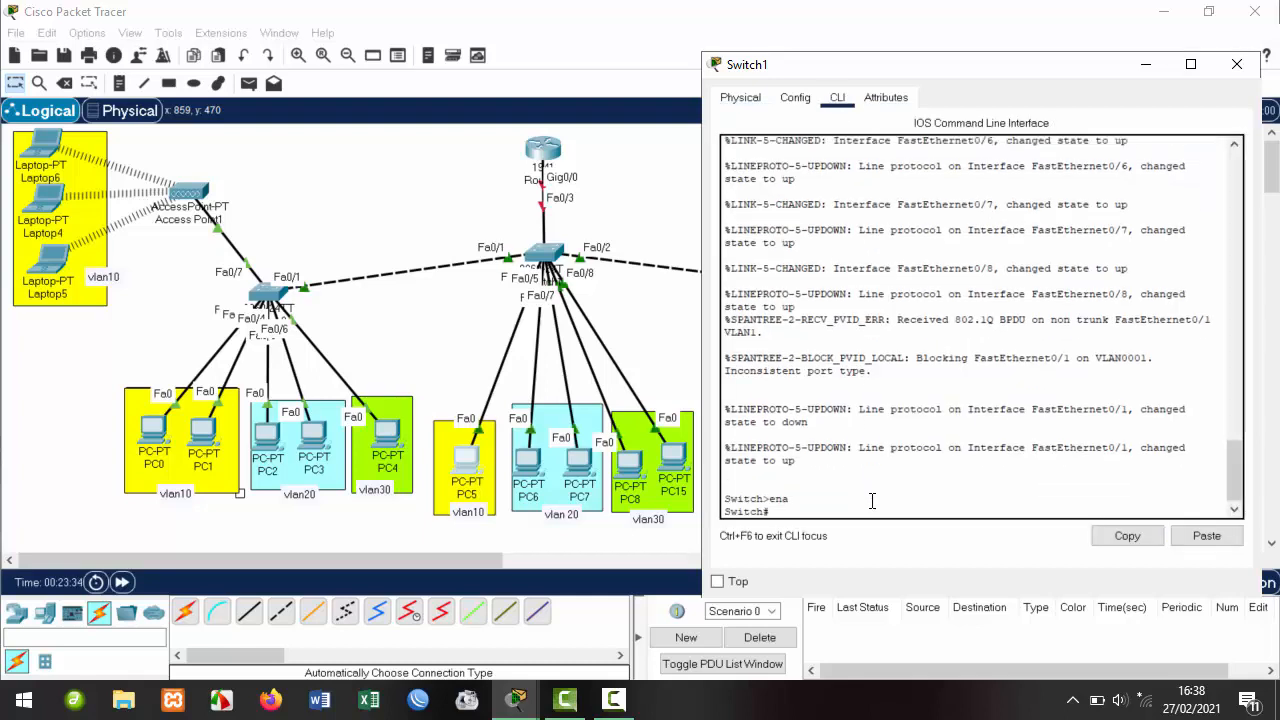
text(onf t)
key(Return)
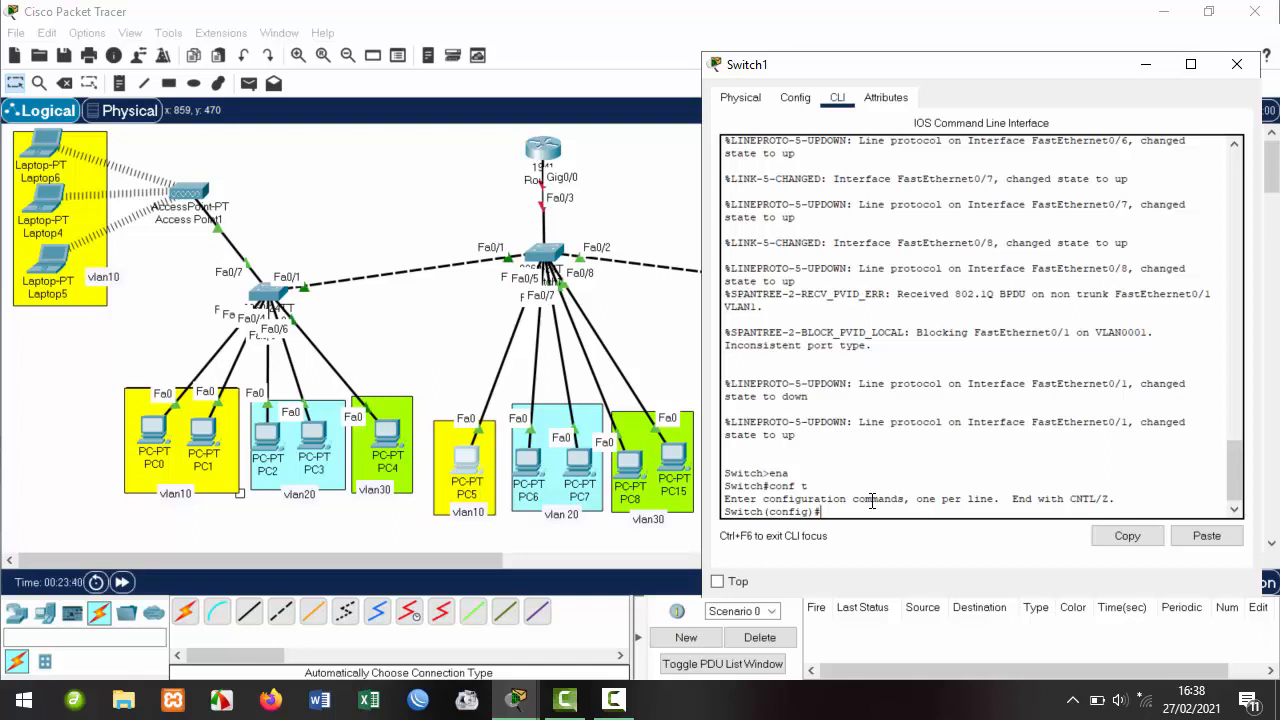
text(ex)
key(Return)
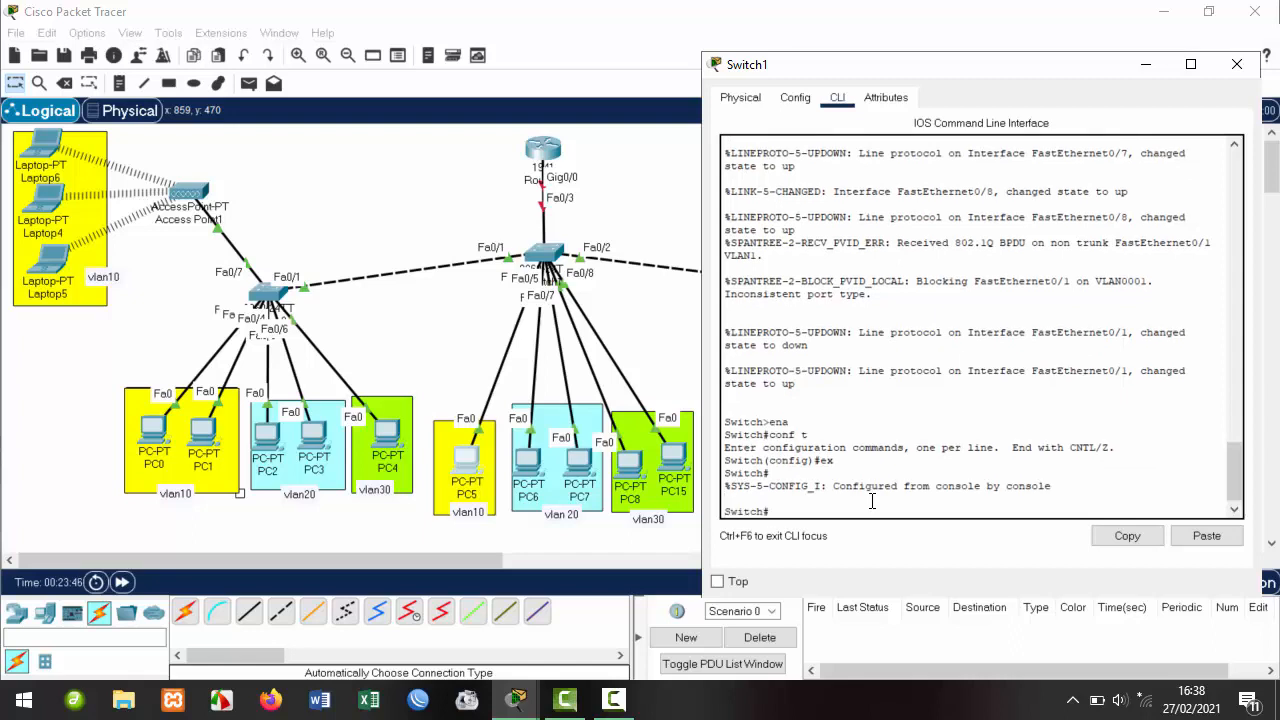
Enter int fa0/4 at the privileged prompt, where it is rejected as invalid input.
text(int fa0/4)
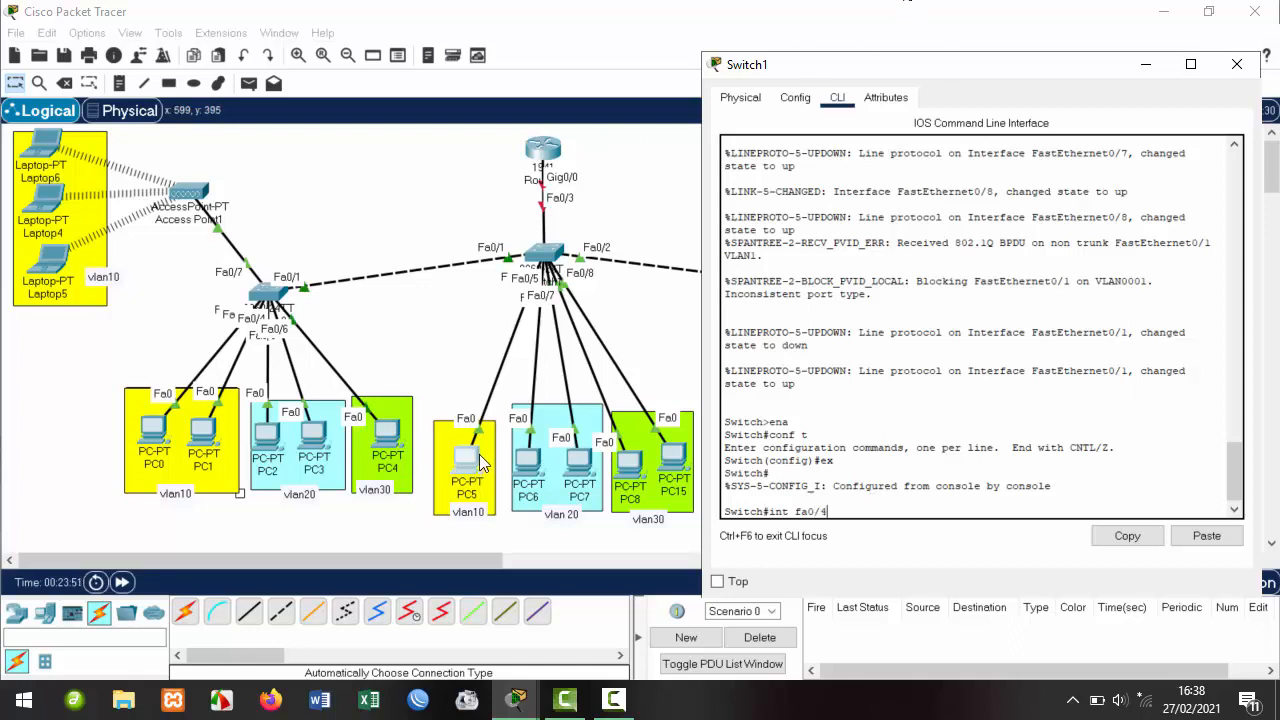
mouse_move(470, 460)
mouse_down()
mouse_move(480, 322)
mouse_move(370, 335)
mouse_move(466, 459)
mouse_up()
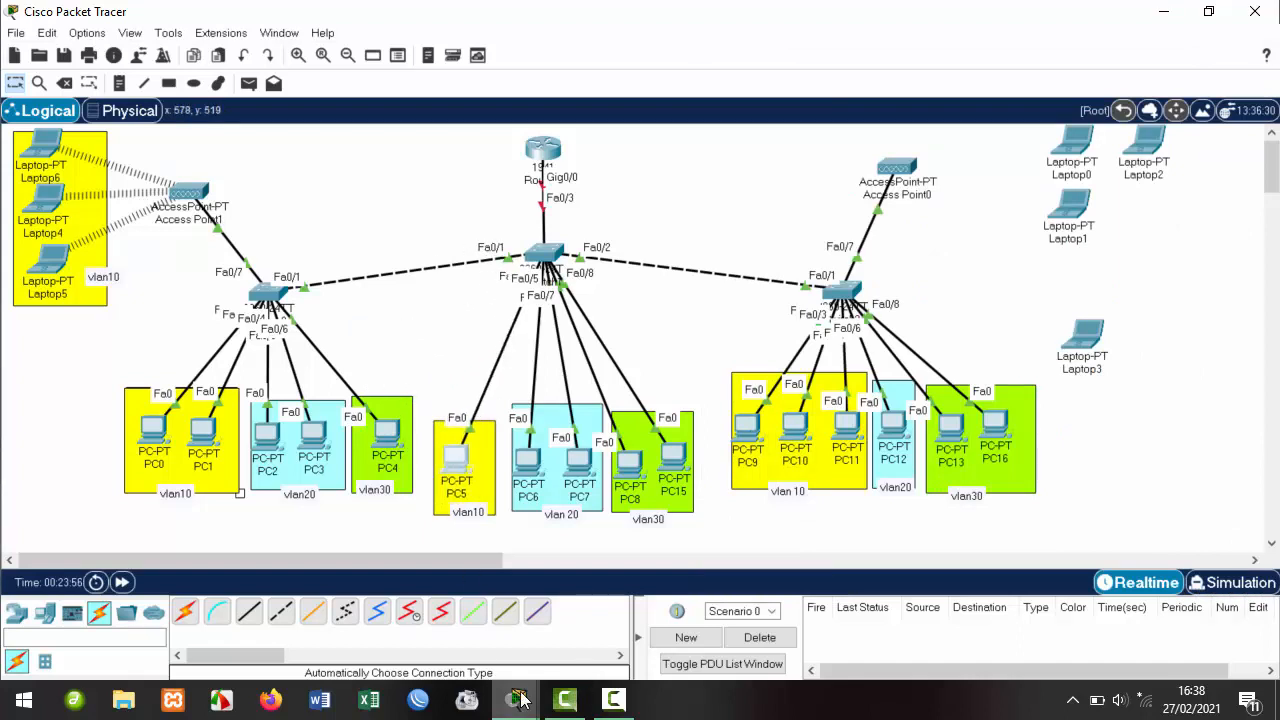
mouse_move(516, 700)
click(684, 616)
key(Return)
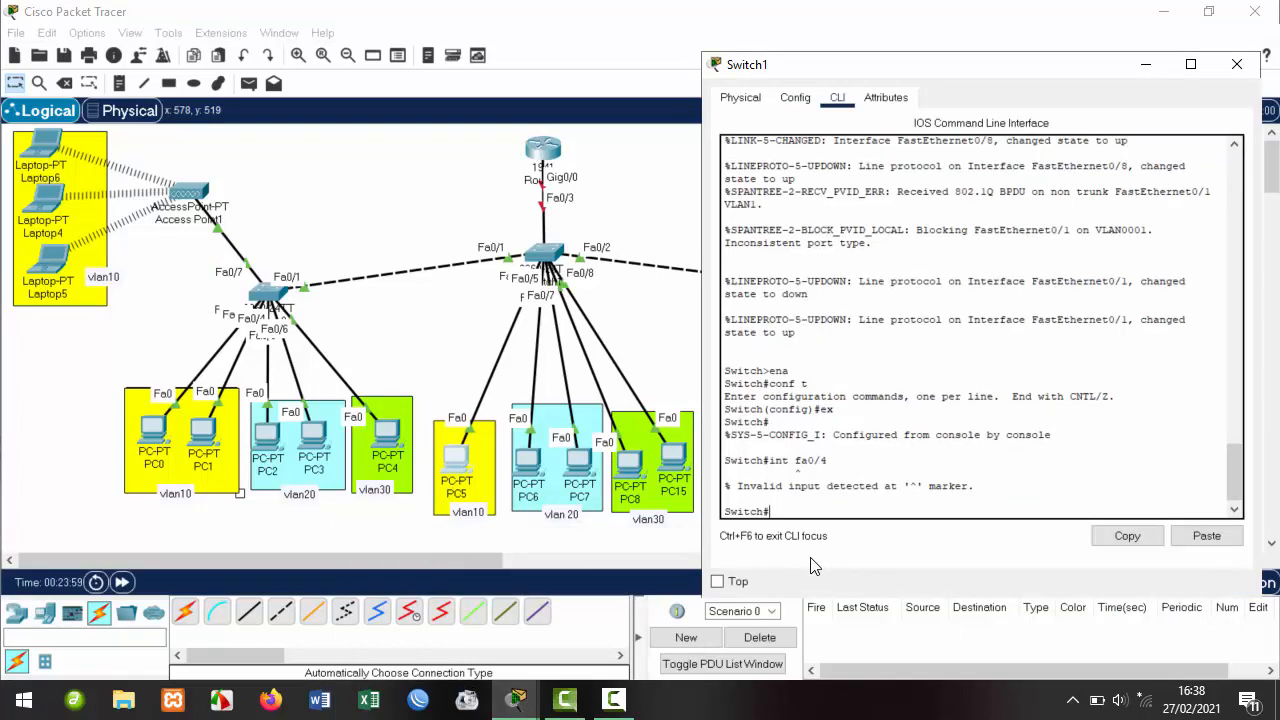
drag(975, 486, 739, 490)
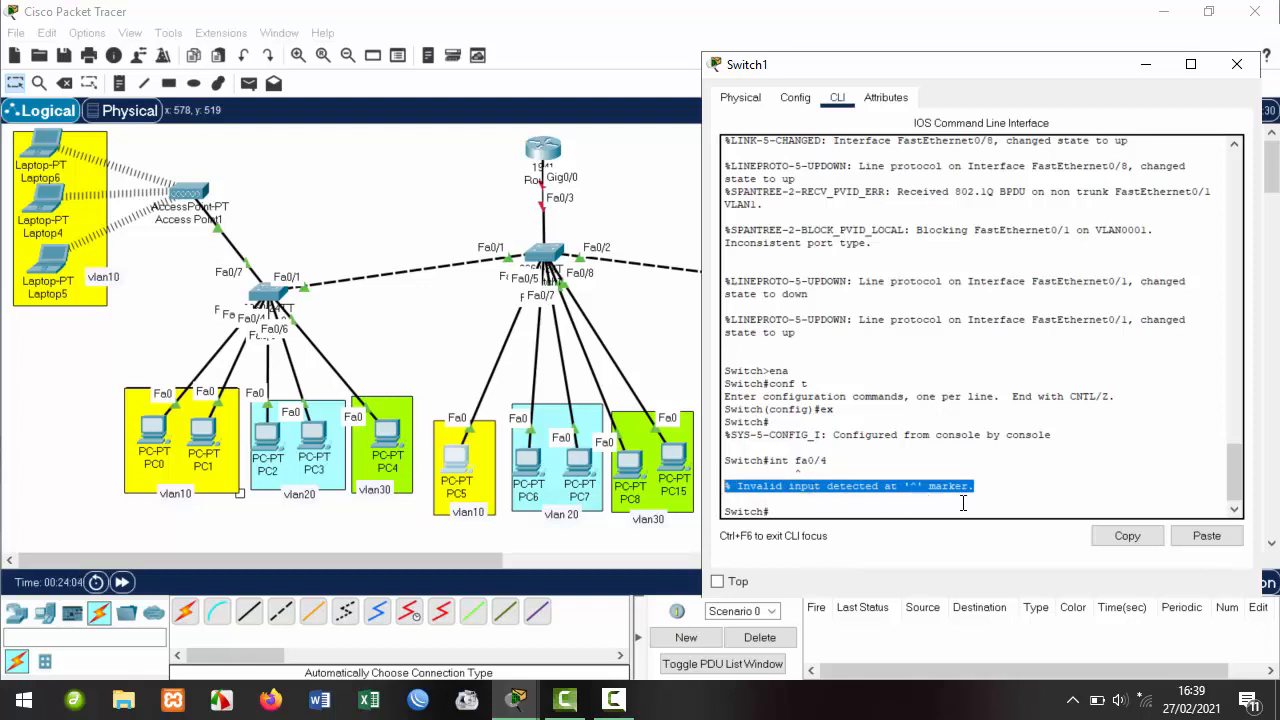
click(806, 505)
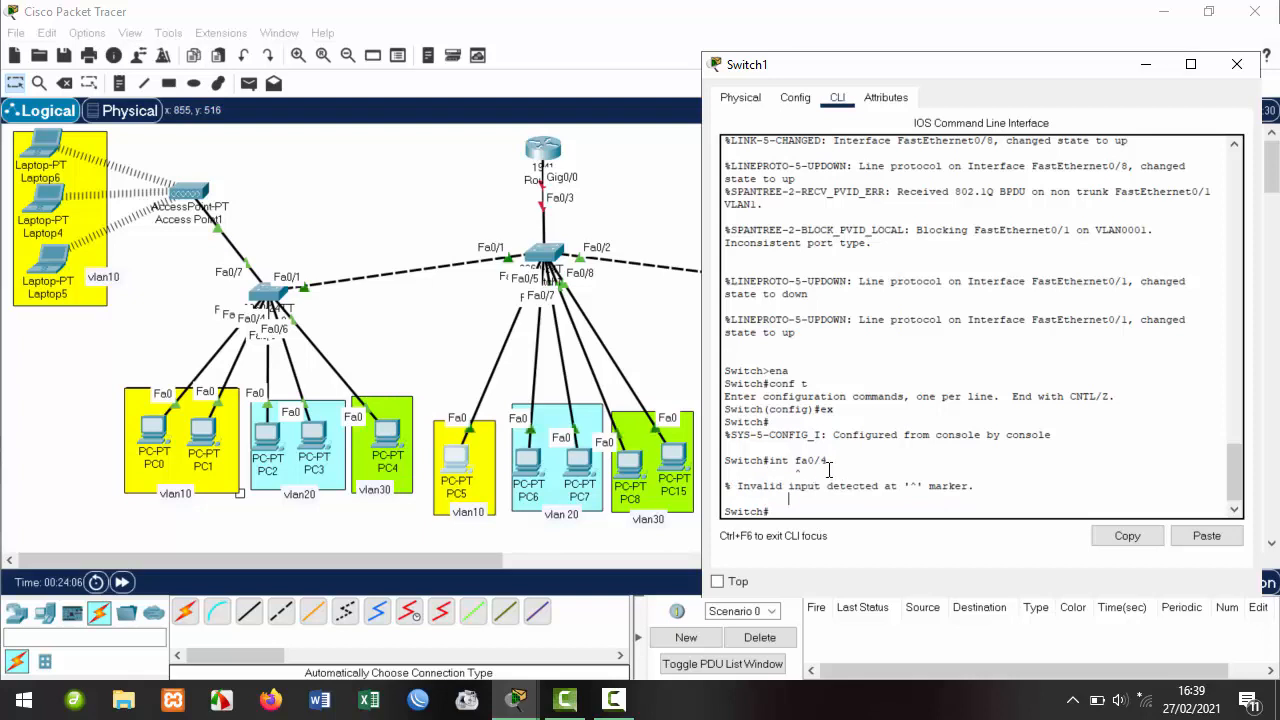
drag(827, 460, 778, 460)
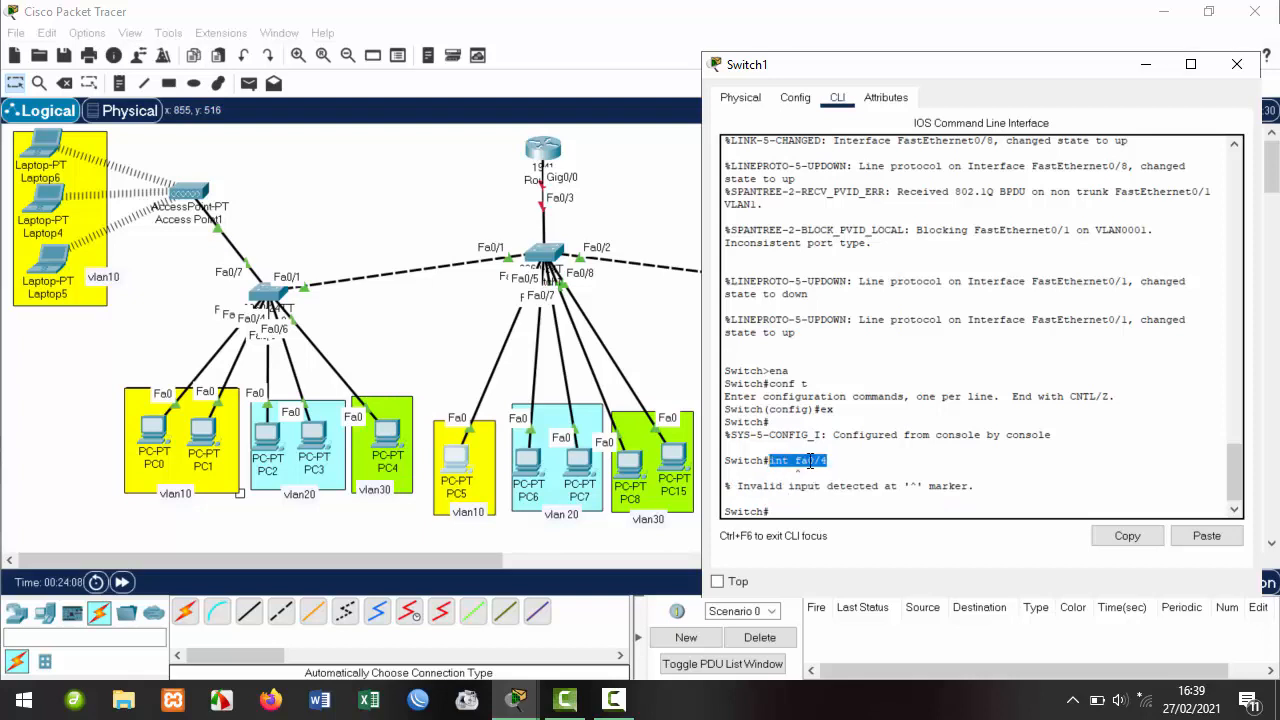
drag(839, 464, 771, 465)
click(784, 510)
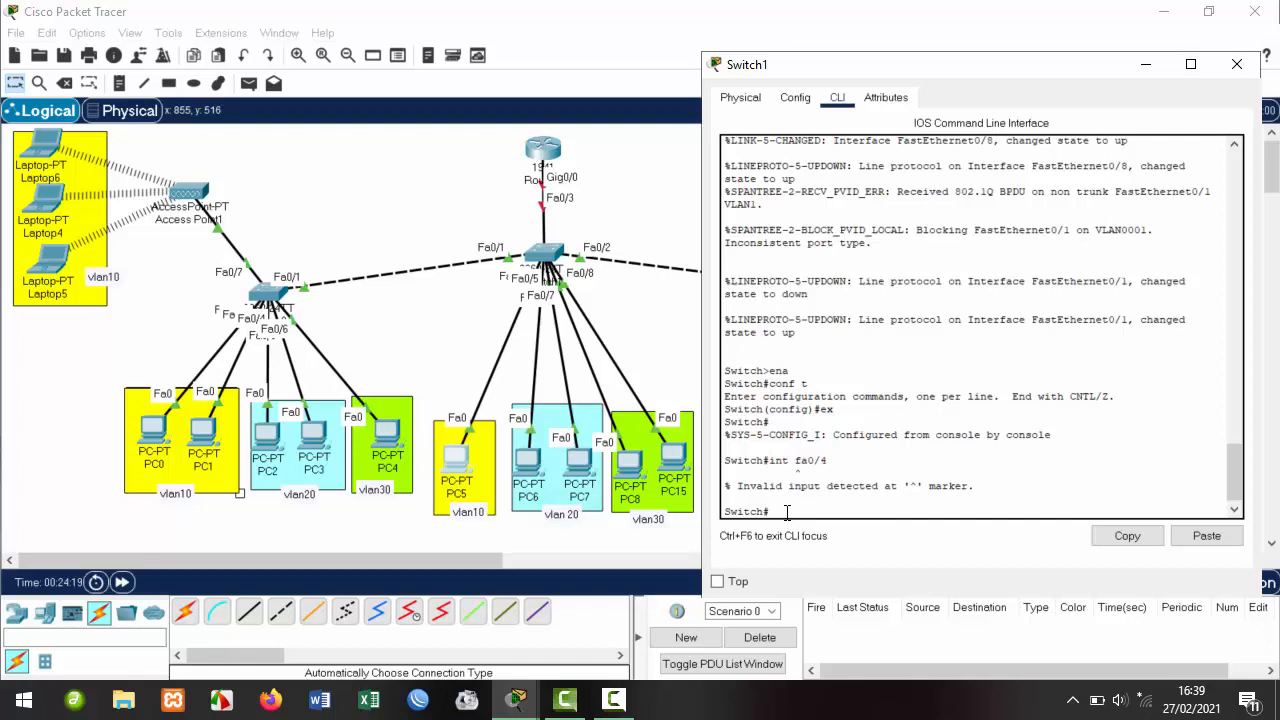
In global configuration, create VLAN 10 on Switch1 and name it siswa.
text(conf )
text(t)
key(Return)
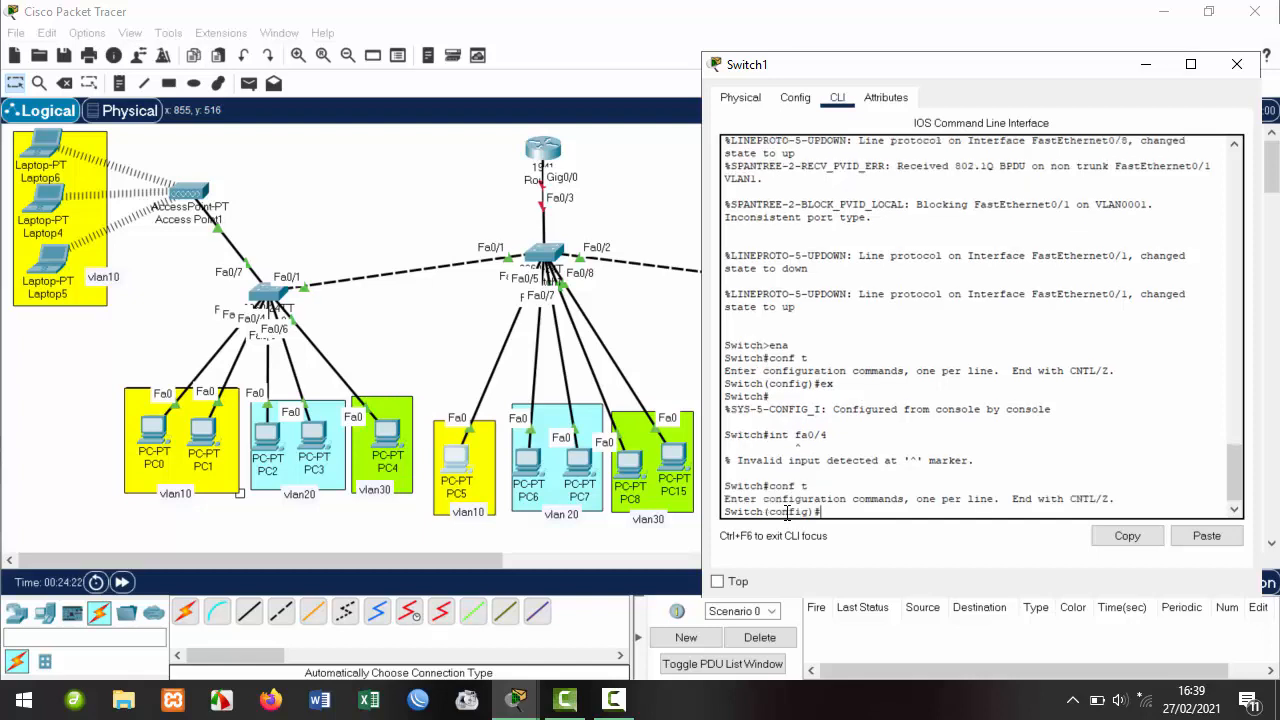
text(in)
key(BackSpace)
drag(826, 436, 768, 436)
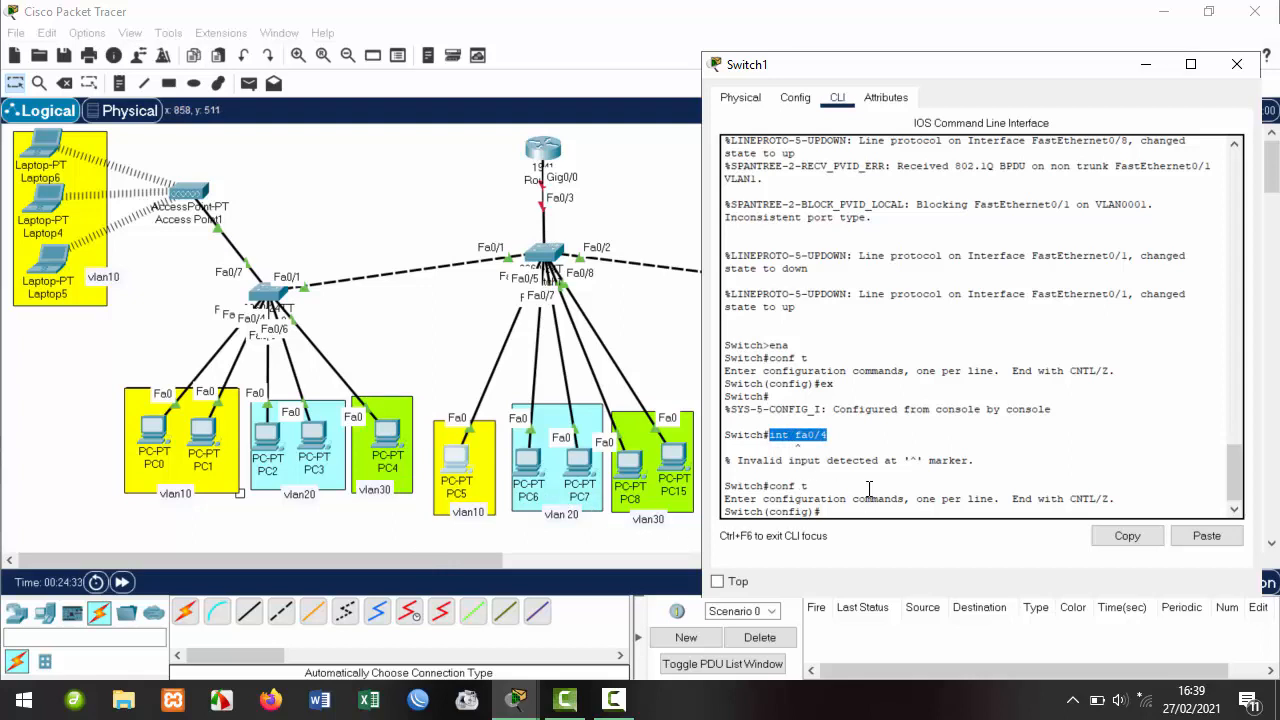
click(855, 516)
text(vlan 10)
key(Return)
text(nam)
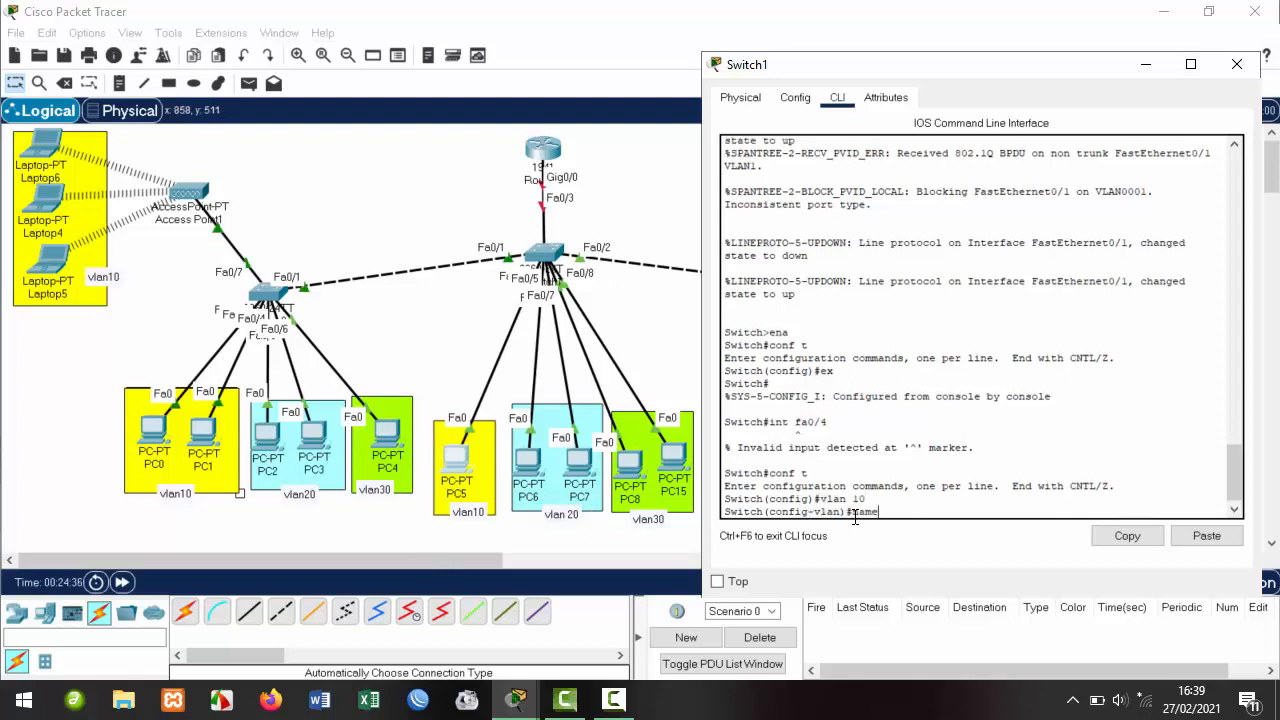
text(e)
text(iswa)
key(Return)
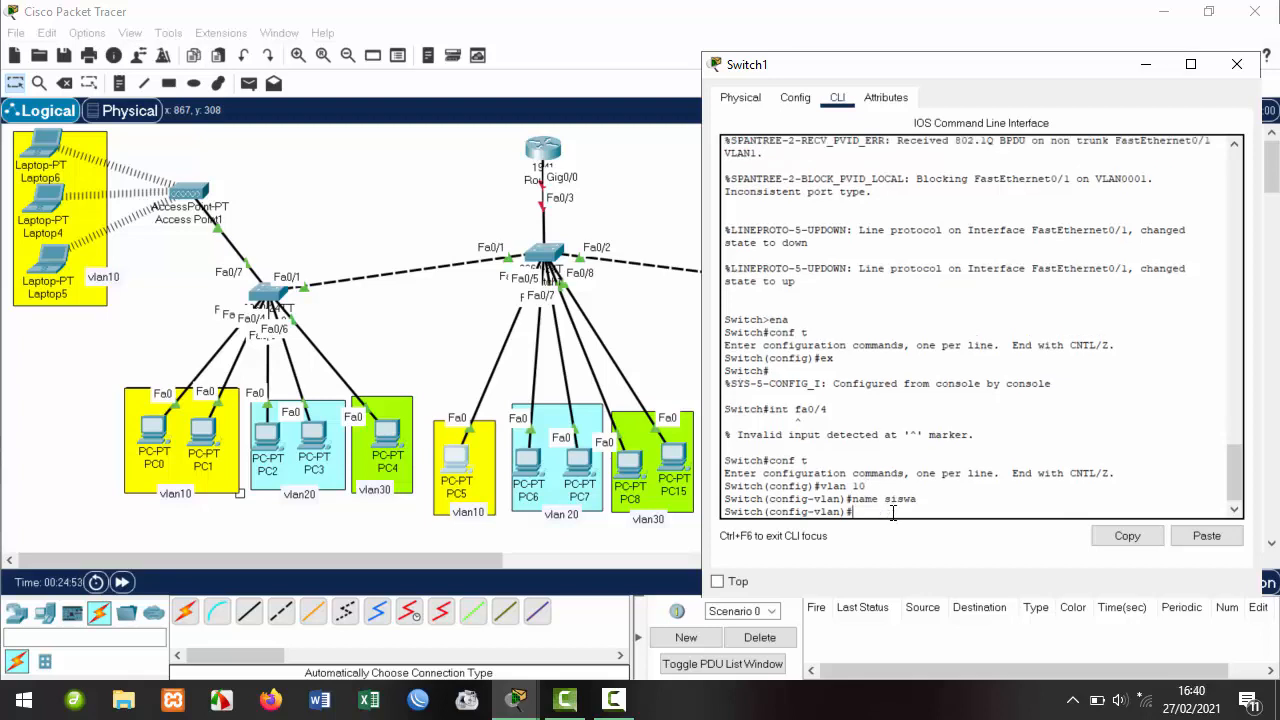
Create VLAN 20 named guru and VLAN 30 named tu, then exit VLAN configuration.
text(ex)
text(vlan )
text(20)
key(Return)
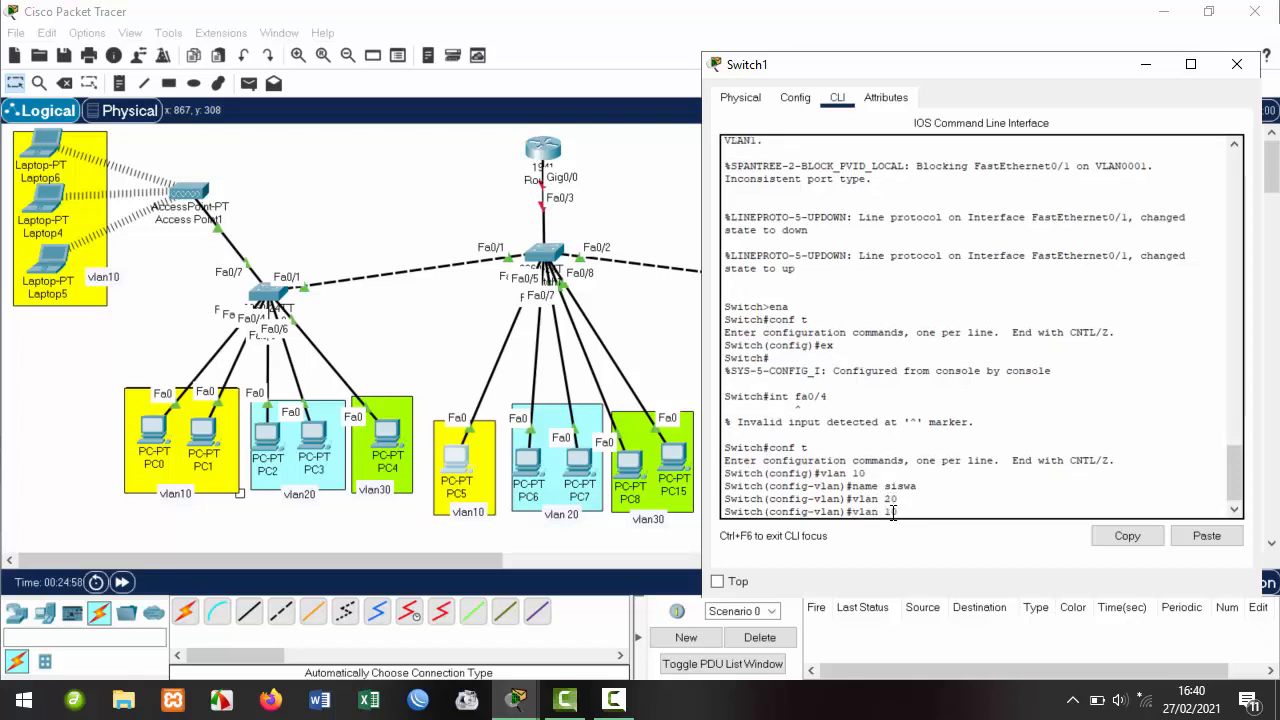
text(name sis)
text(gu)
text(ru)
key(Return)
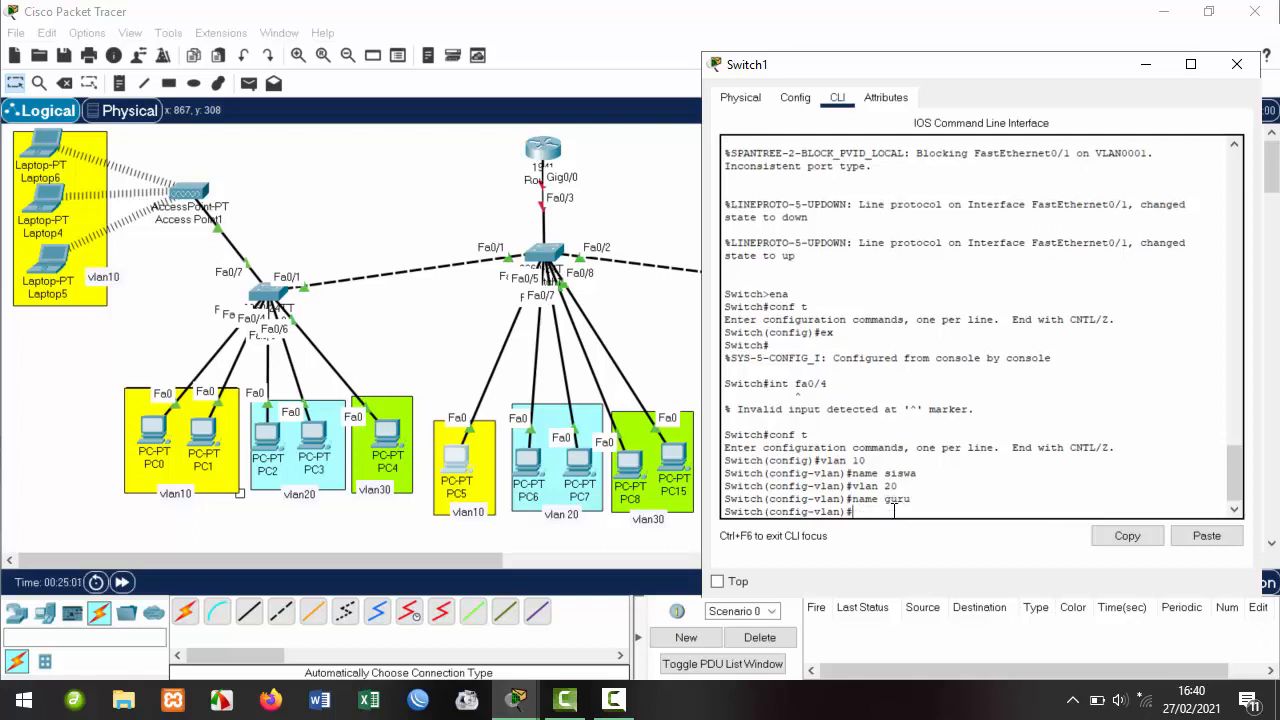
text(vlan 30)
key(Return)
text(name)
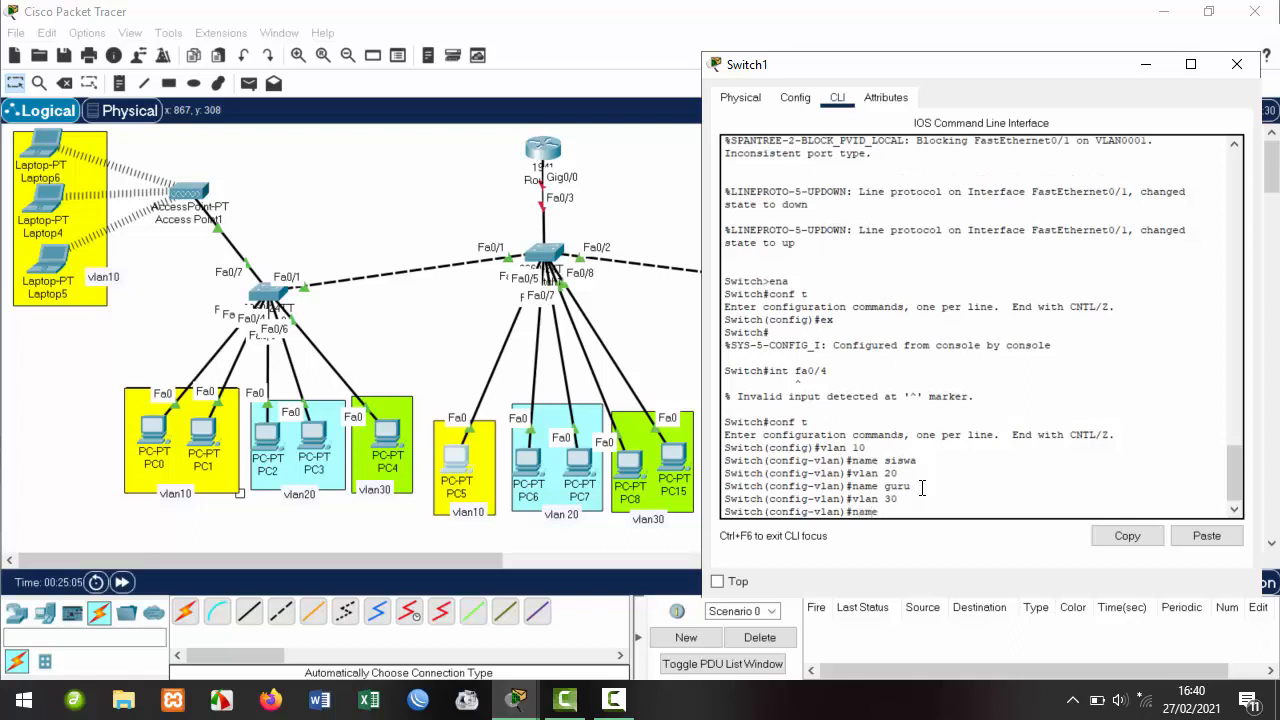
text( tu)
key(Return)
text(ex)
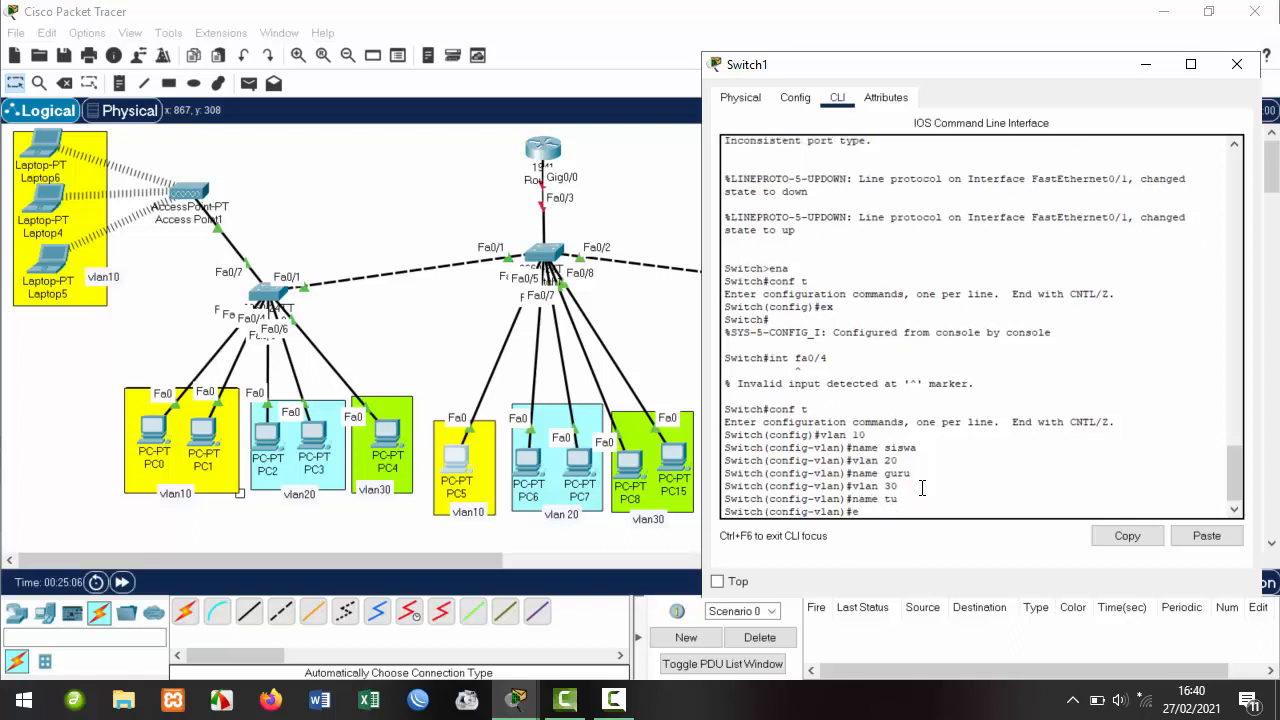
key(Return)
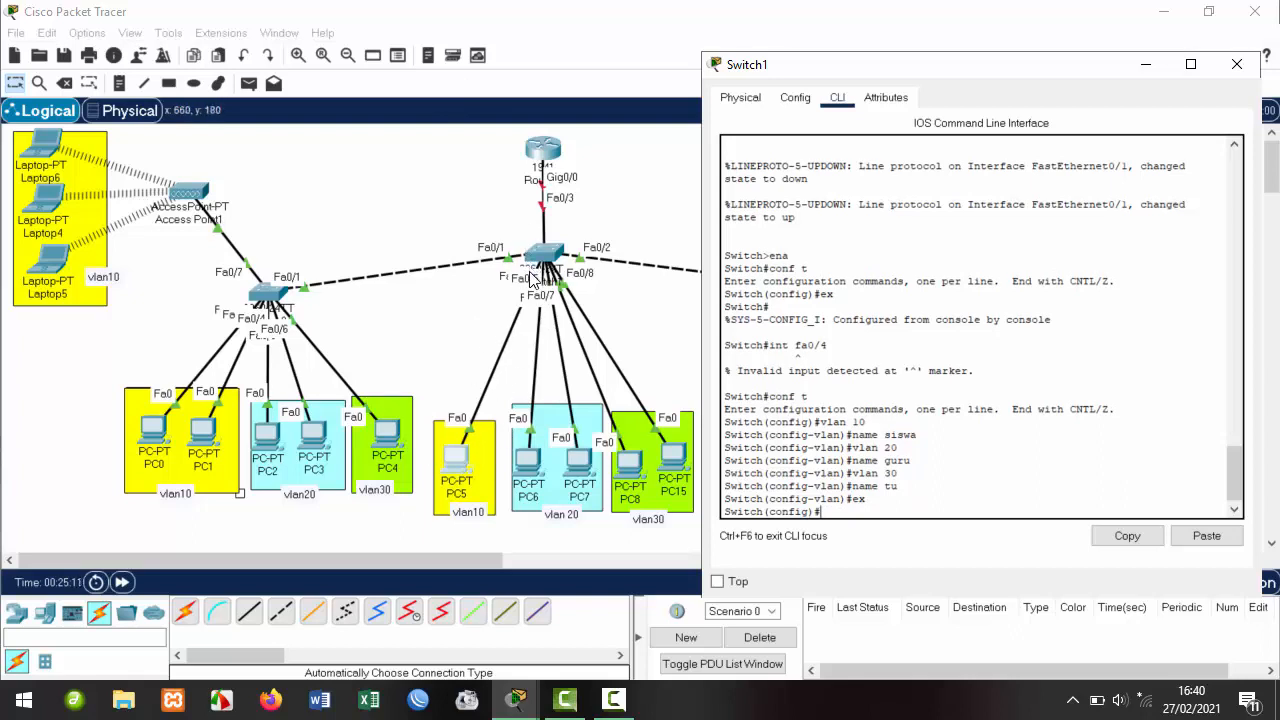
On Switch1, enter interface Fa0/4 and set it to switchport mode access.
text(int fa0/4)
key(Return)
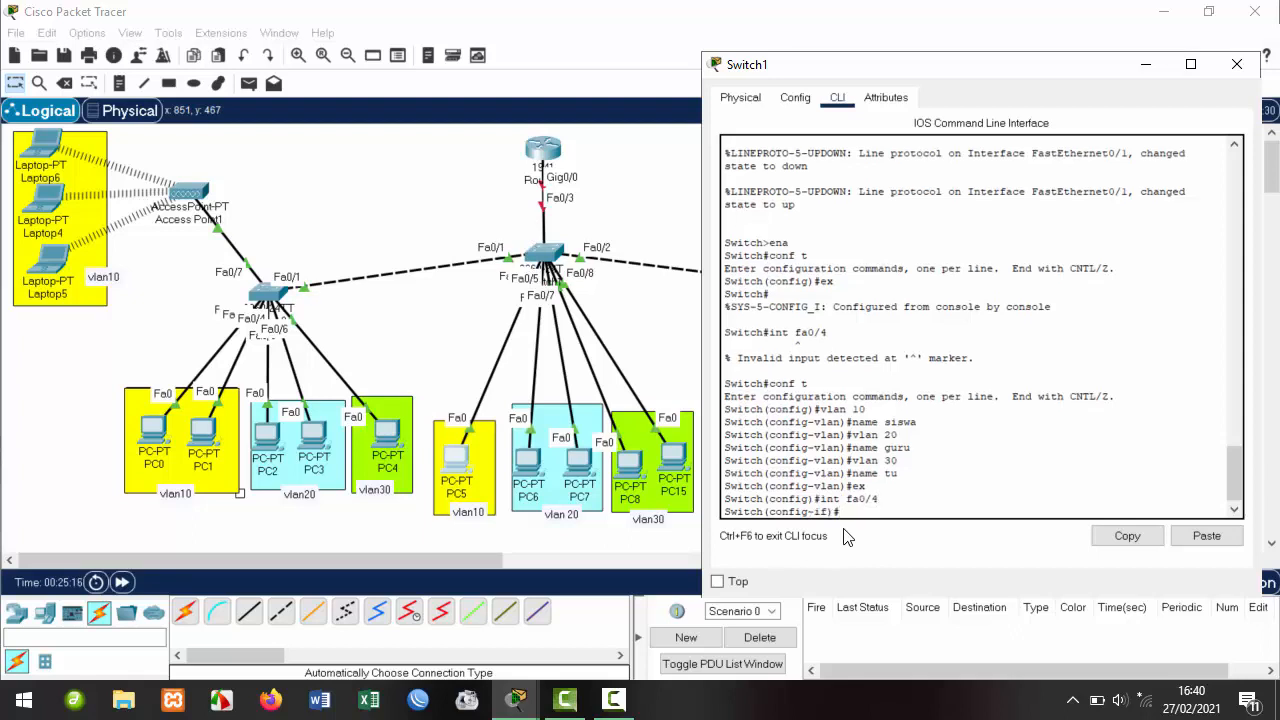
text(sw)
key(Tab)
text(mo)
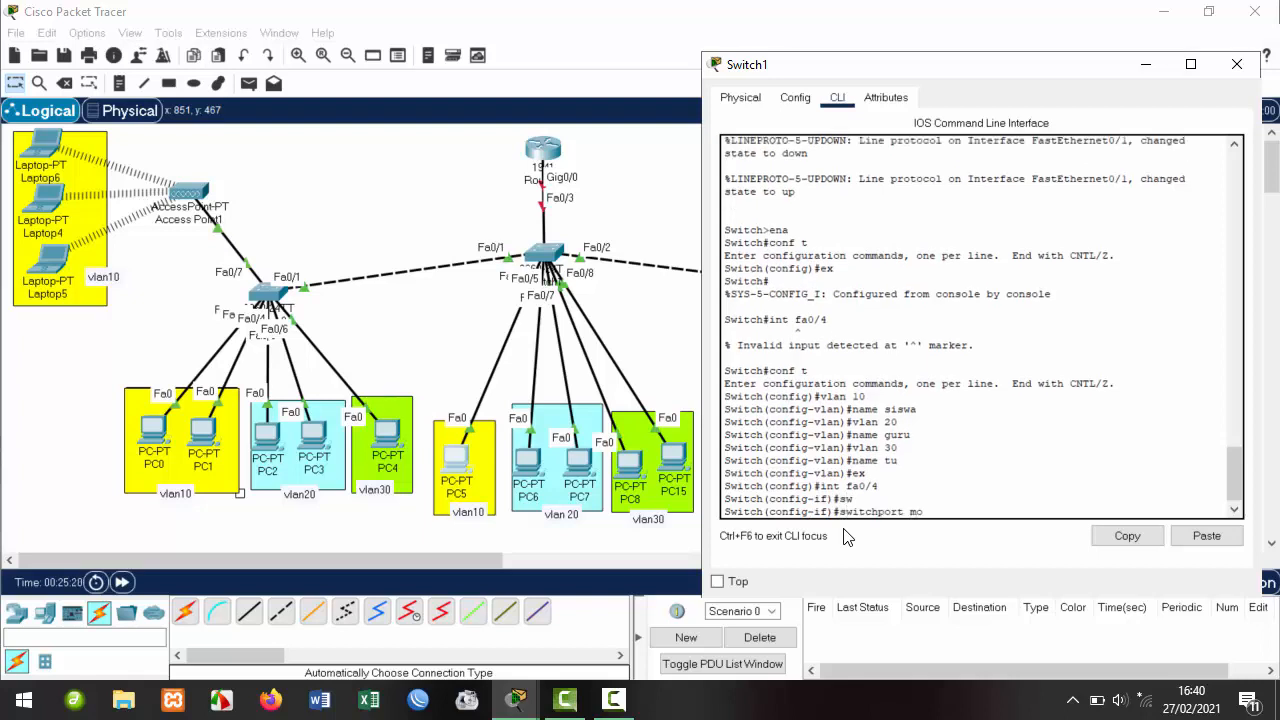
key(Tab)
text(ac)
key(Tab)
key(Return)
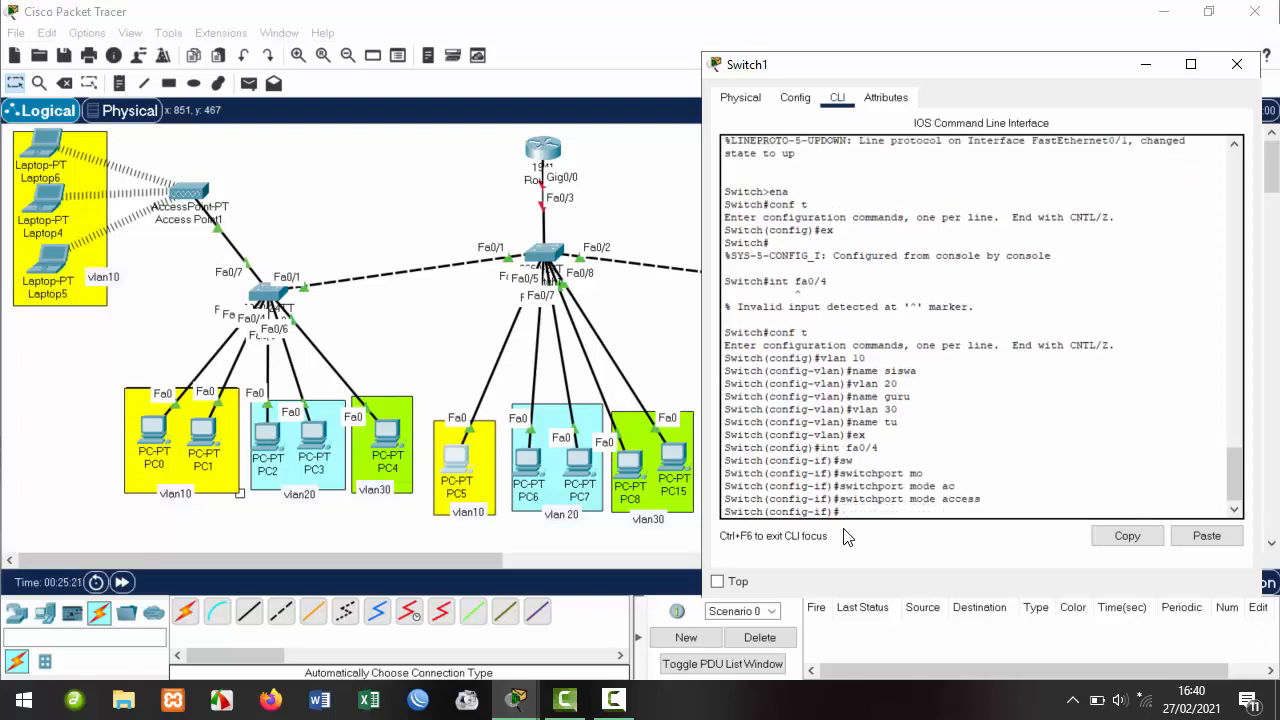
Assign Fa0/4 to access VLAN 10 and exit back to global configuration.
key(Up)
key(Left)
key(Left)
key(Left)
key(Left)
key(Left)
key(Left)
key(BackSpace)
key(BackSpace)
key(Return)
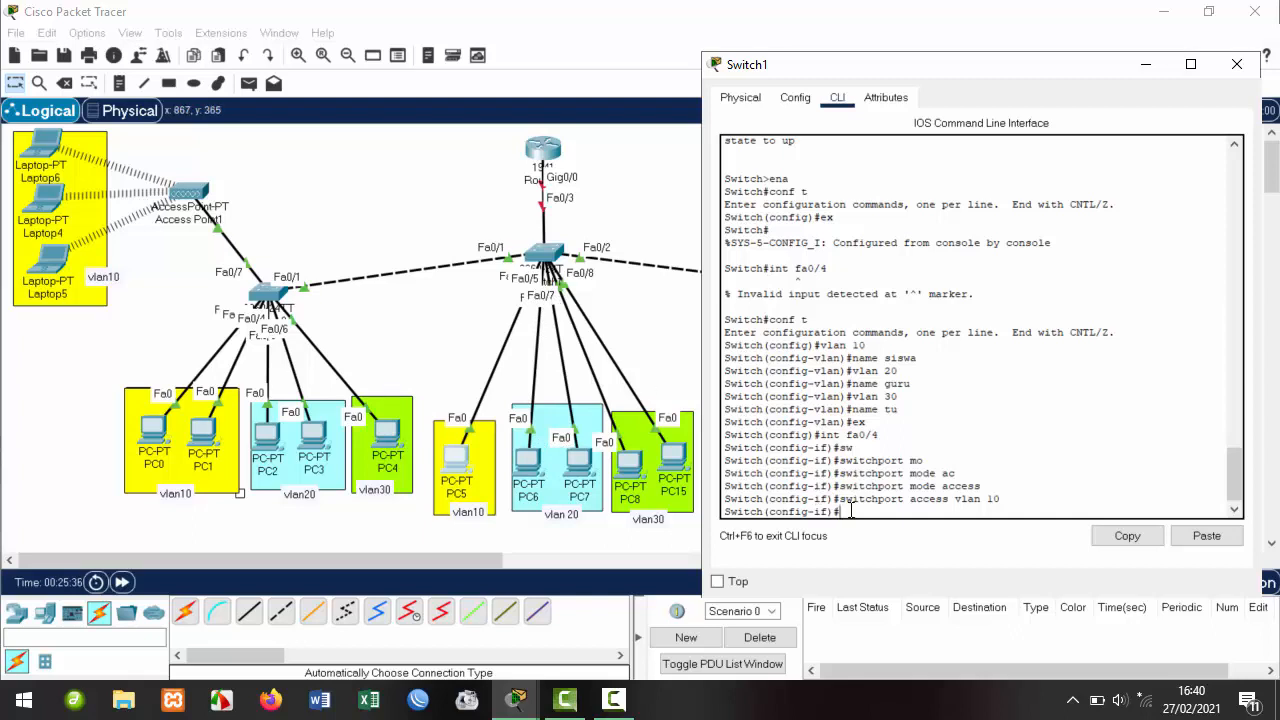
text(ex)
key(Return)
Start editing the interface command for the next port and move PC7 within its VLAN 20 group.
key(Up)
key(Up)
key(Up)
key(Up)
key(Up)
key(Up)
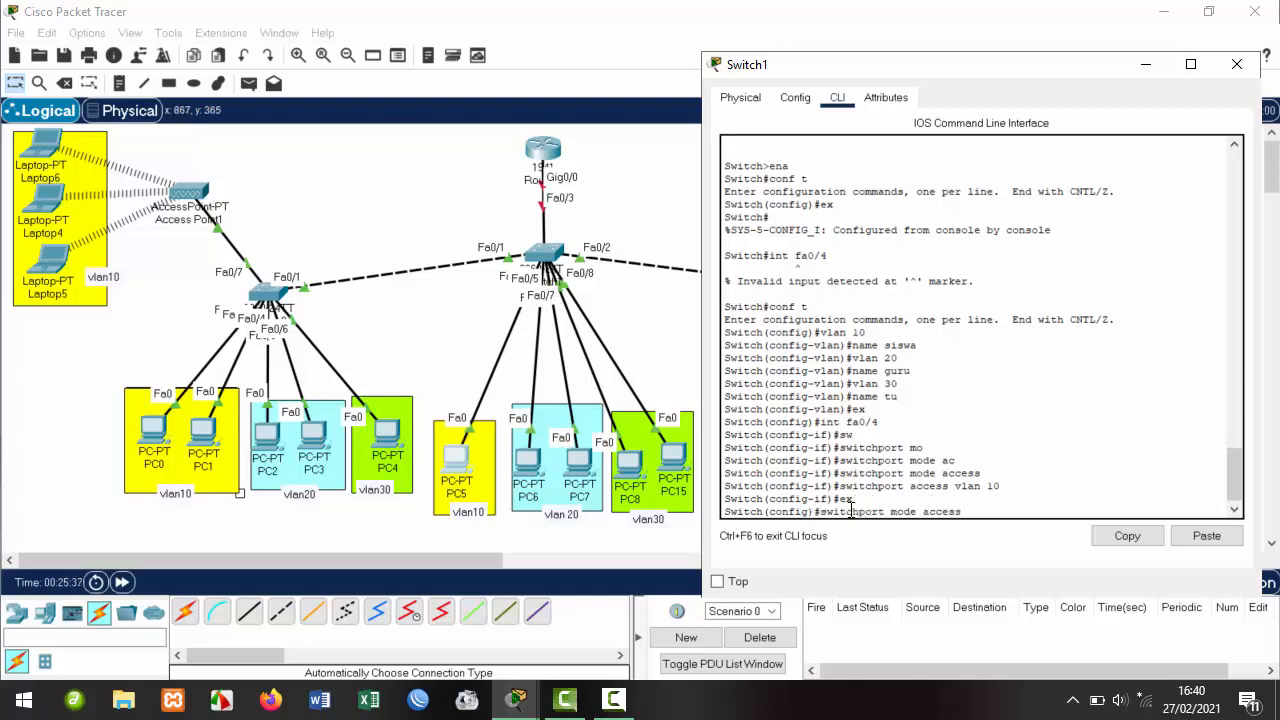
key(BackSpace)
text(6)
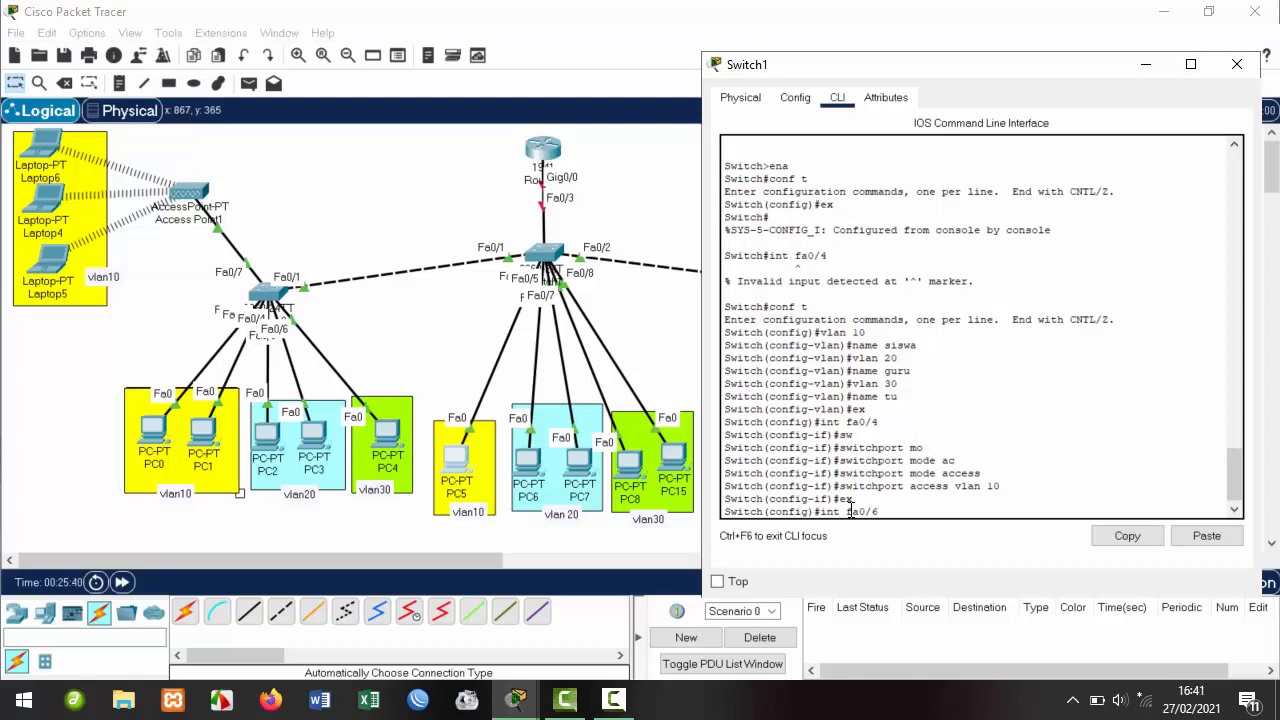
key(BackSpace)
drag(456, 452, 580, 446)
Back in the Switch1 CLI, make Fa0/5 an access port in VLAN 20.
mouse_move(516, 699)
click(632, 608)
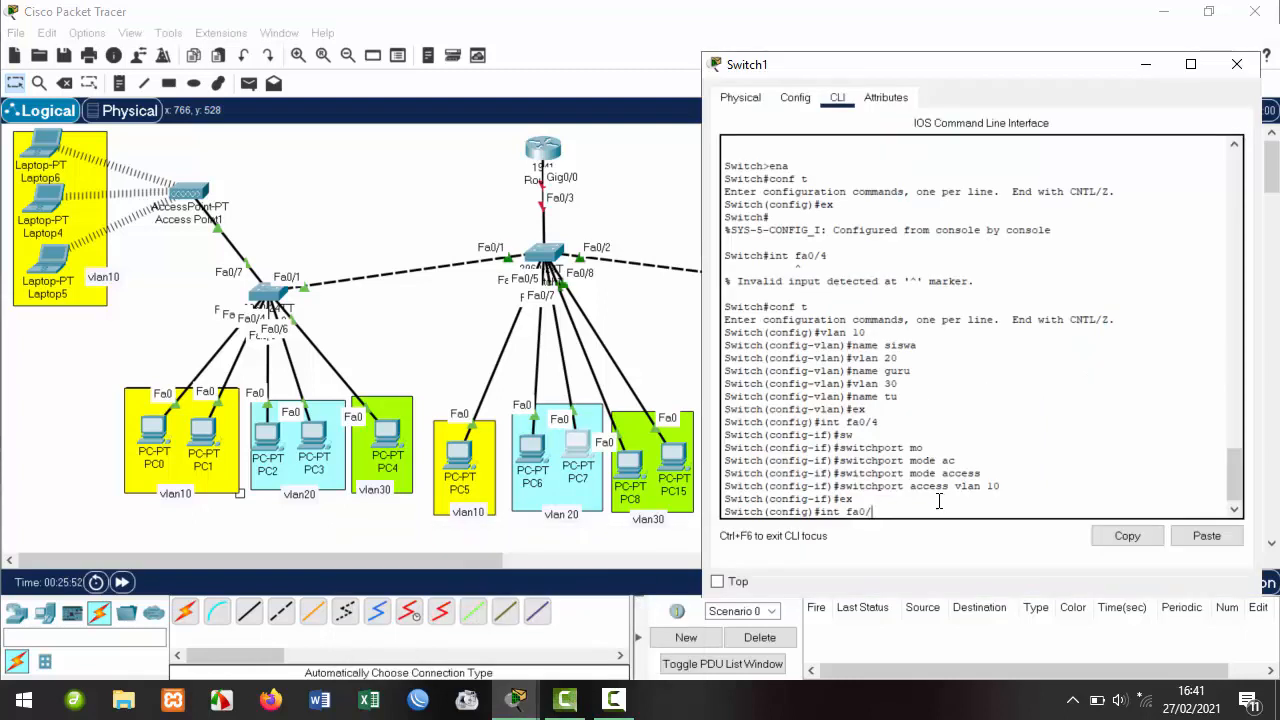
text(5)
key(Return)
key(Up)
key(Up)
key(Up)
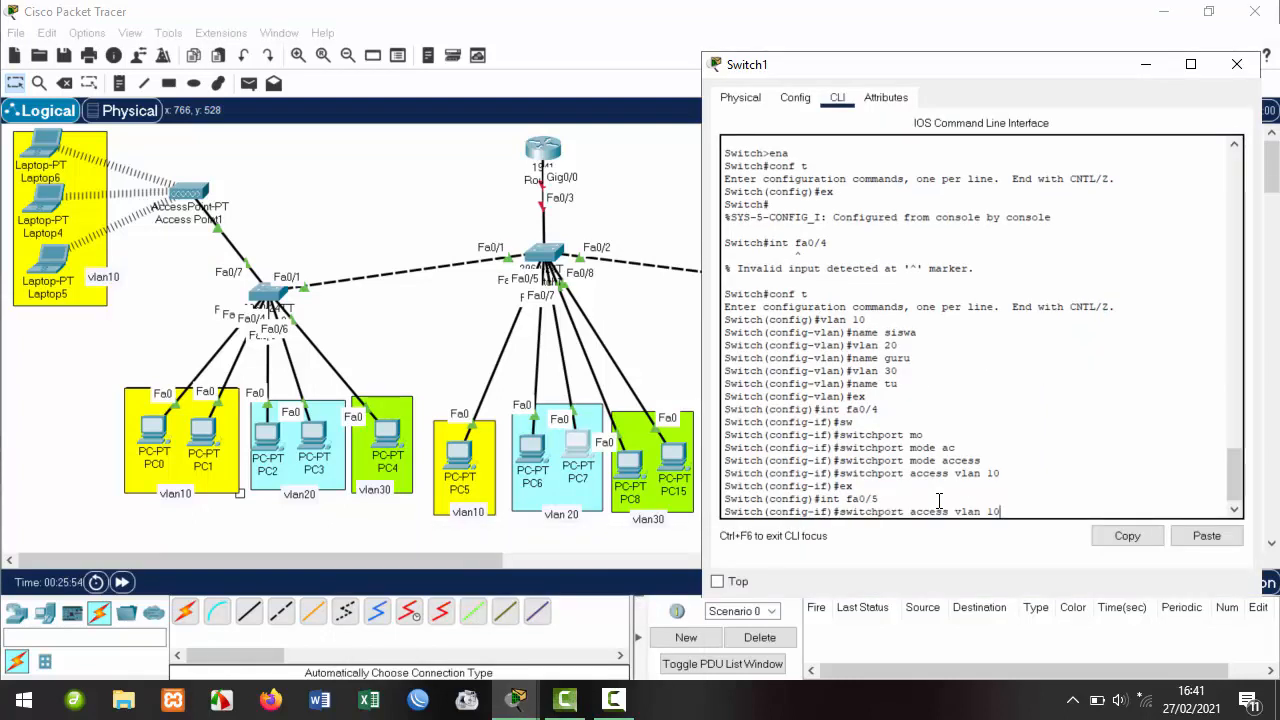
key(Up)
key(Return)
key(Up)
key(Up)
key(Up)
key(Up)
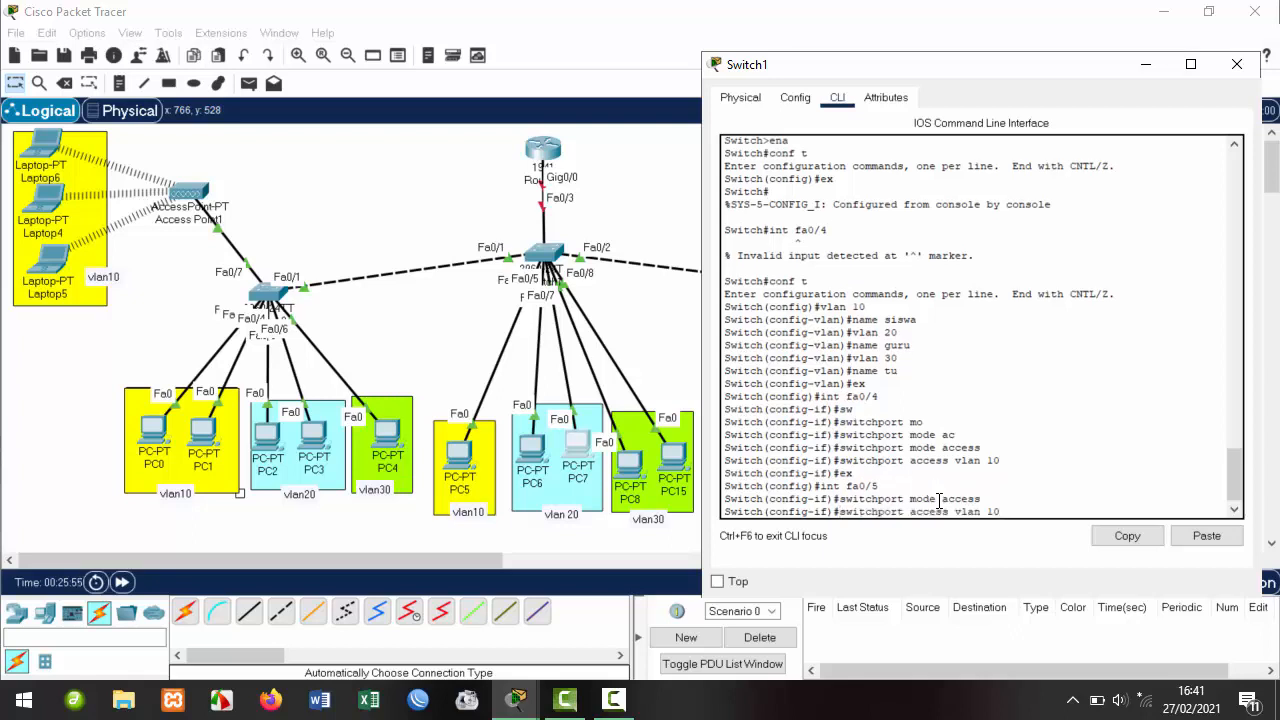
text(20)
key(Return)
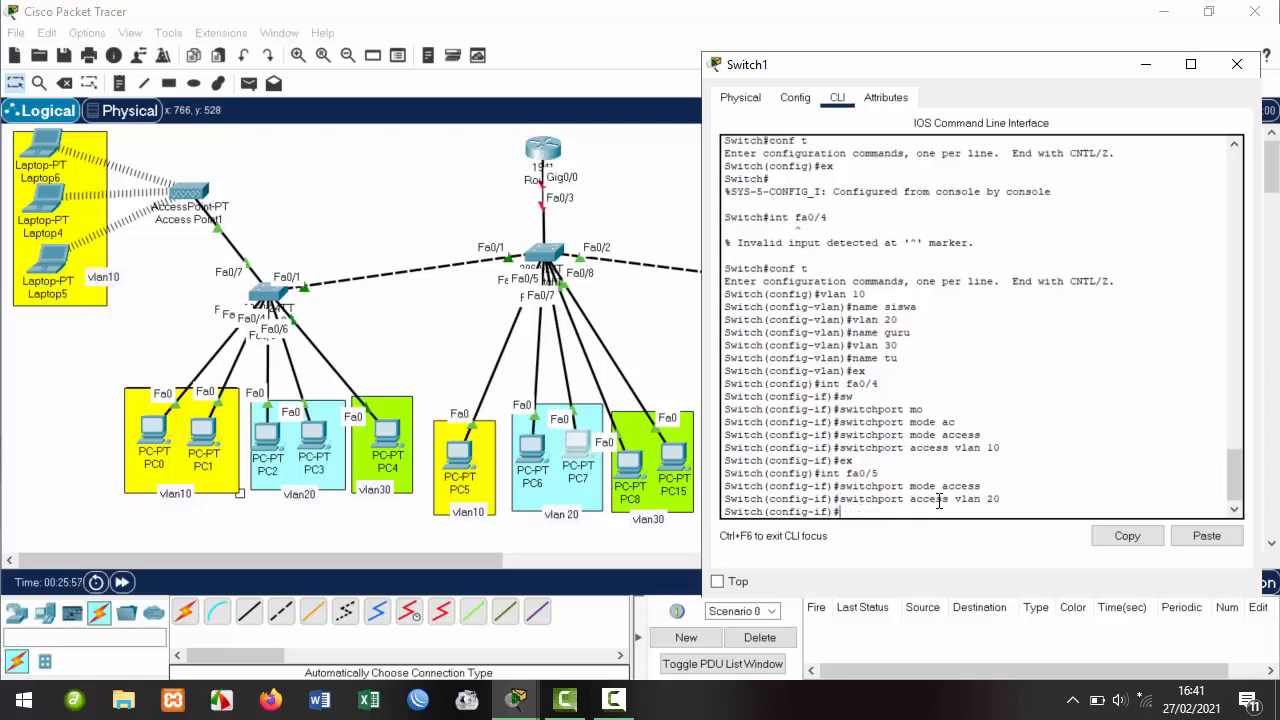
text(ex)
key(Return)
Make Fa0/6 an access port in VLAN 20 and exit the interface.
text(ex)
key(Up)
key(Up)
key(Up)
key(Up)
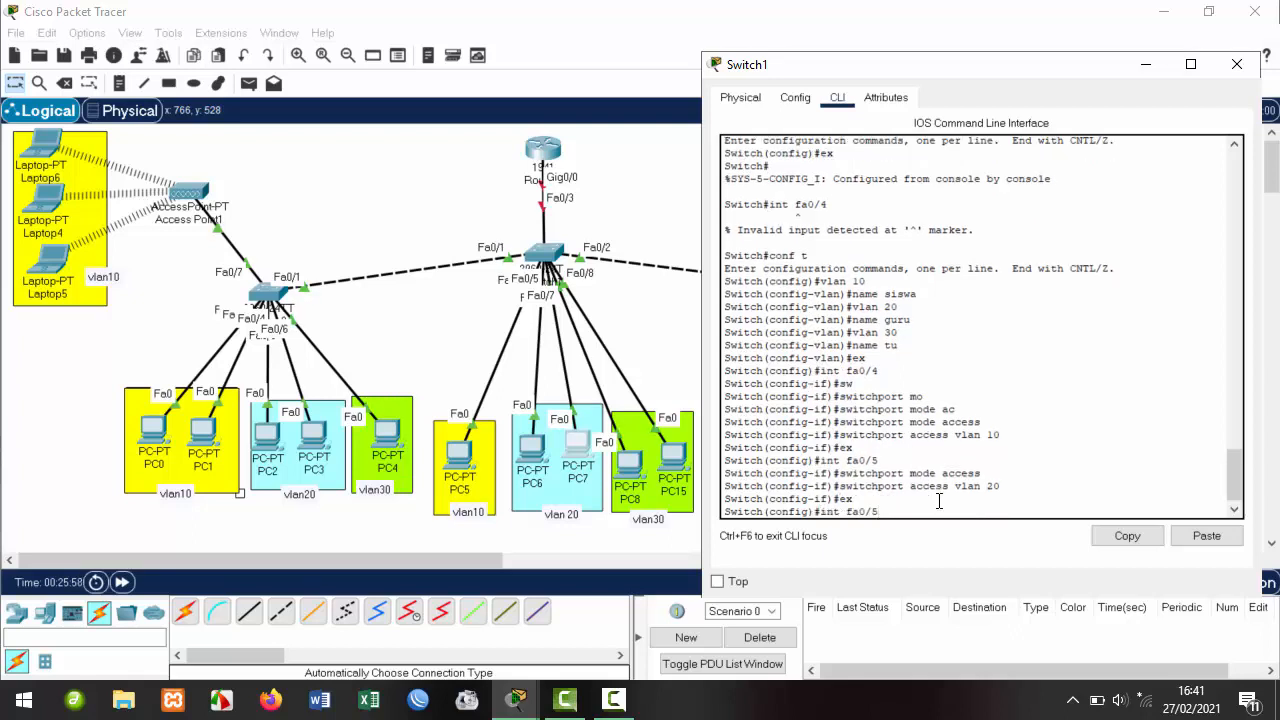
key(Return)
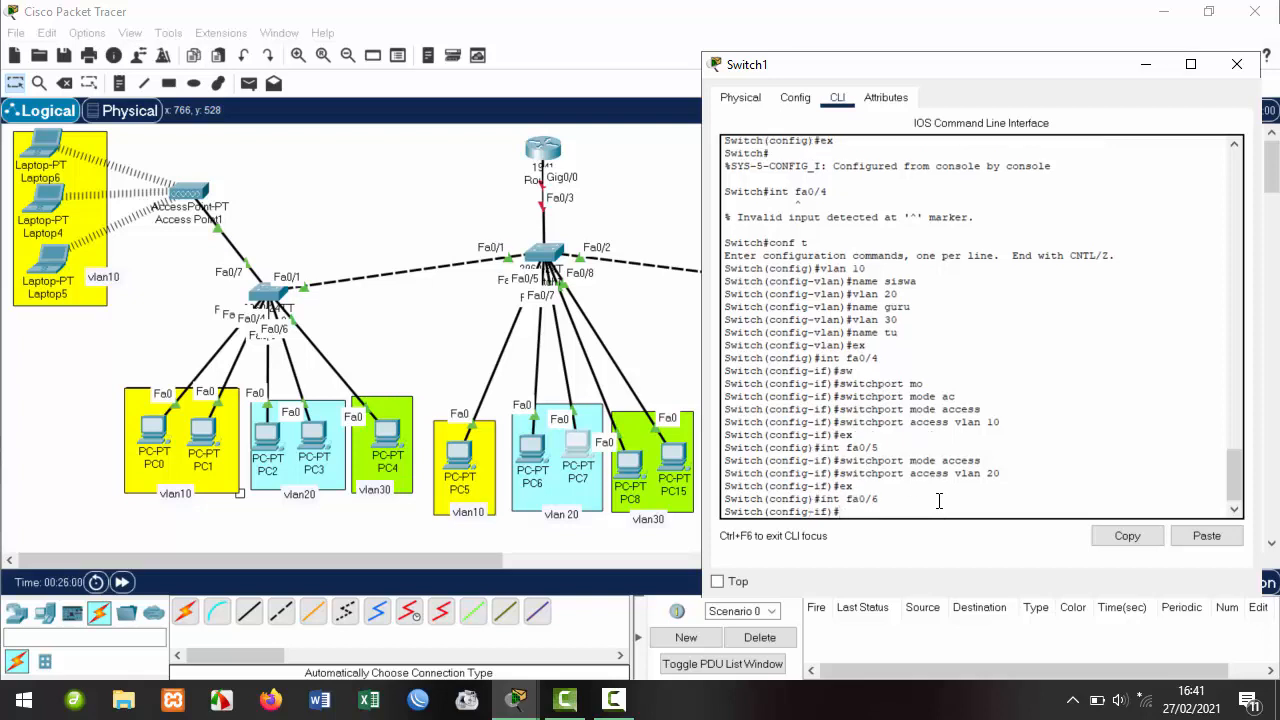
text(switchport mode access)
key(Return)
key(Up)
key(Up)
key(Up)
key(Up)
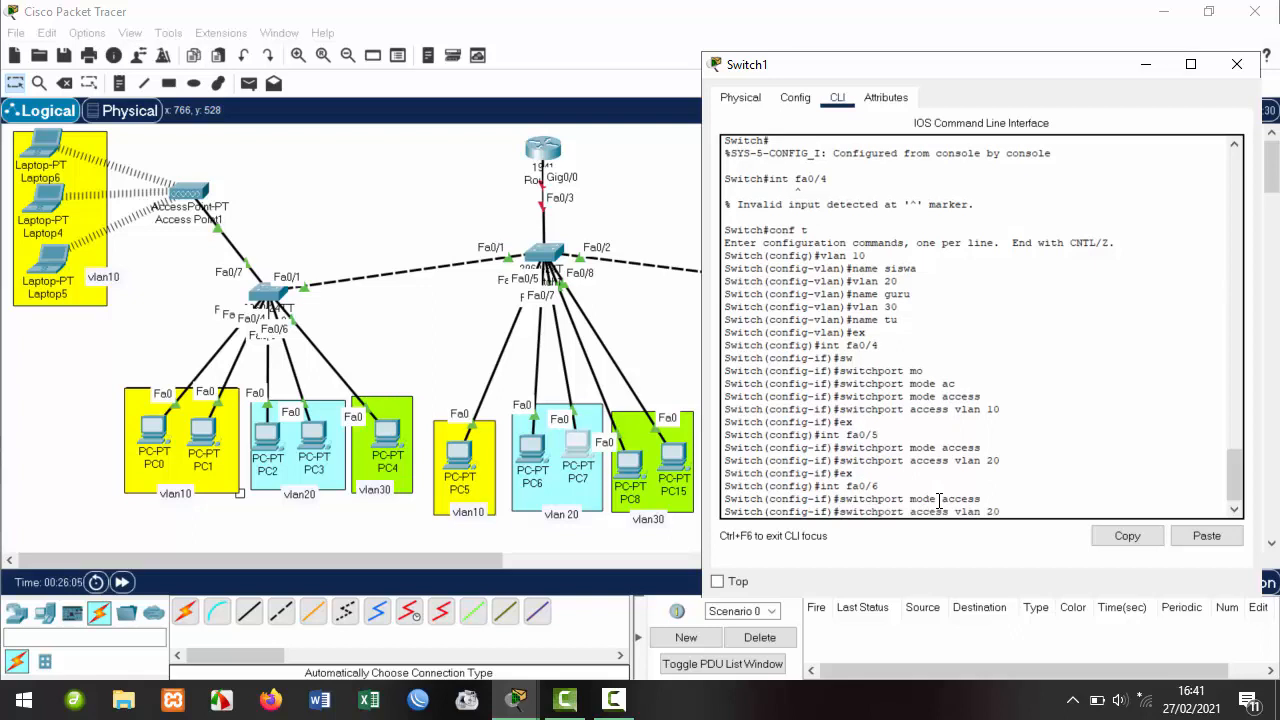
key(Return)
text(ex)
key(Return)
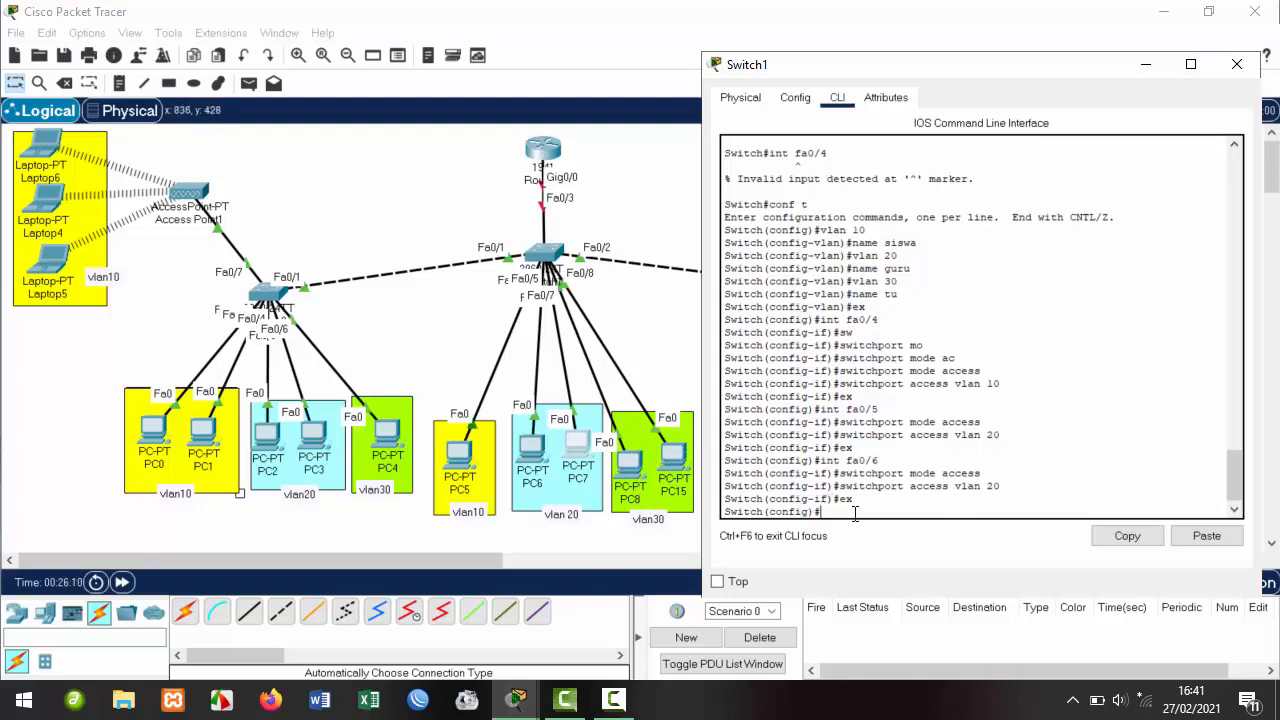
Make Fa0/7 an access port in VLAN 30 and exit the interface.
key(Up)
key(Up)
key(Up)
key(Up)
key(BackSpace)
text(7)
key(Return)
key(Up)
key(Up)
key(Up)
key(Up)
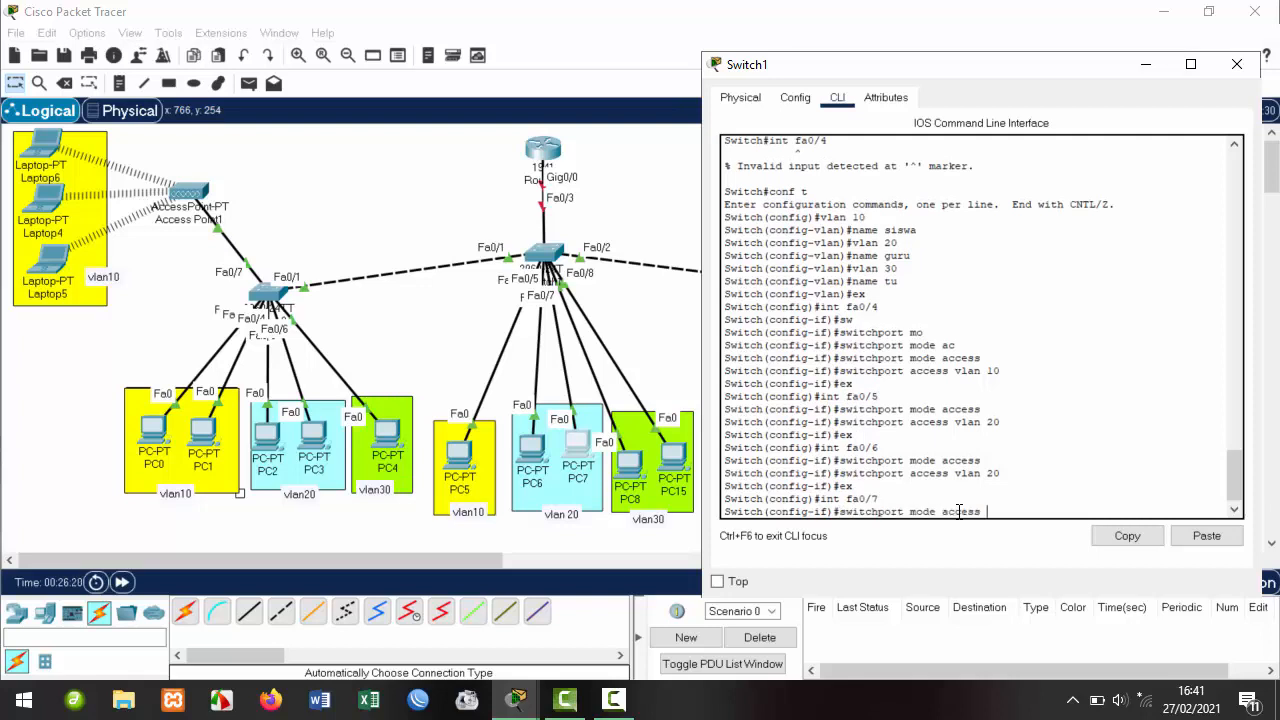
key(Return)
key(Up)
key(Up)
key(Up)
key(Up)
key(BackSpace)
key(BackSpace)
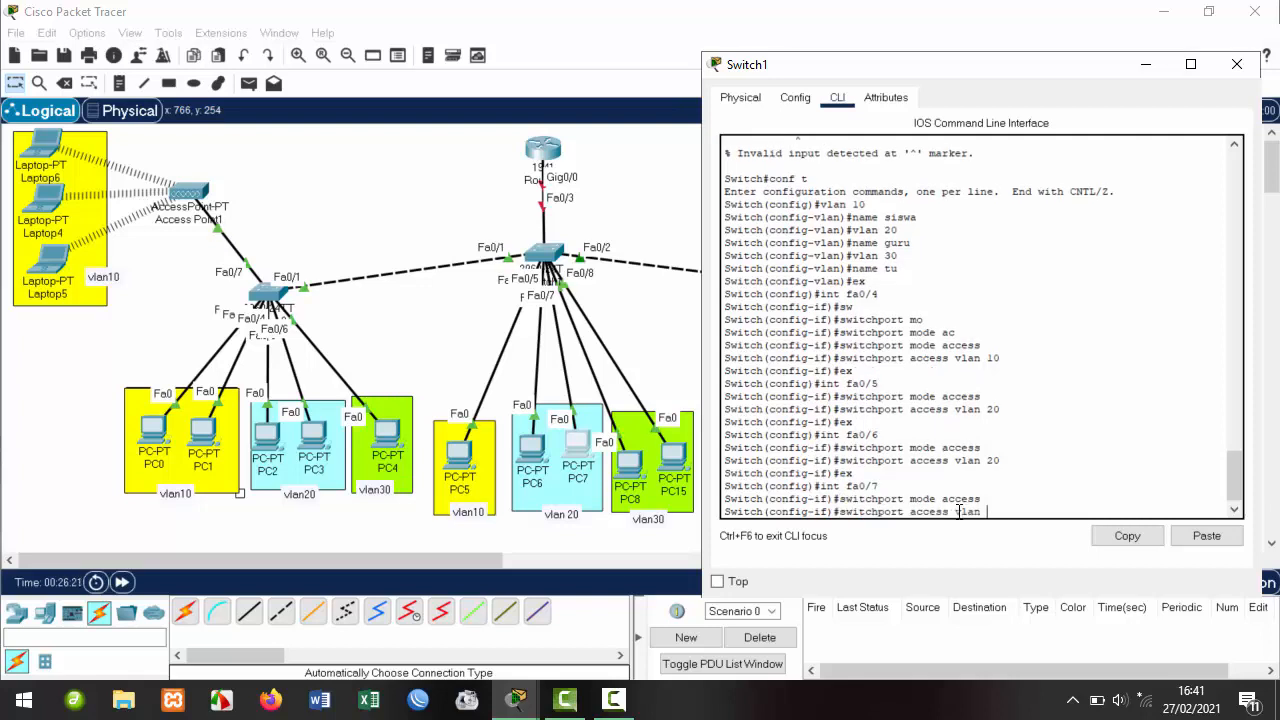
text(30)
key(Return)
text(ex)
key(Return)
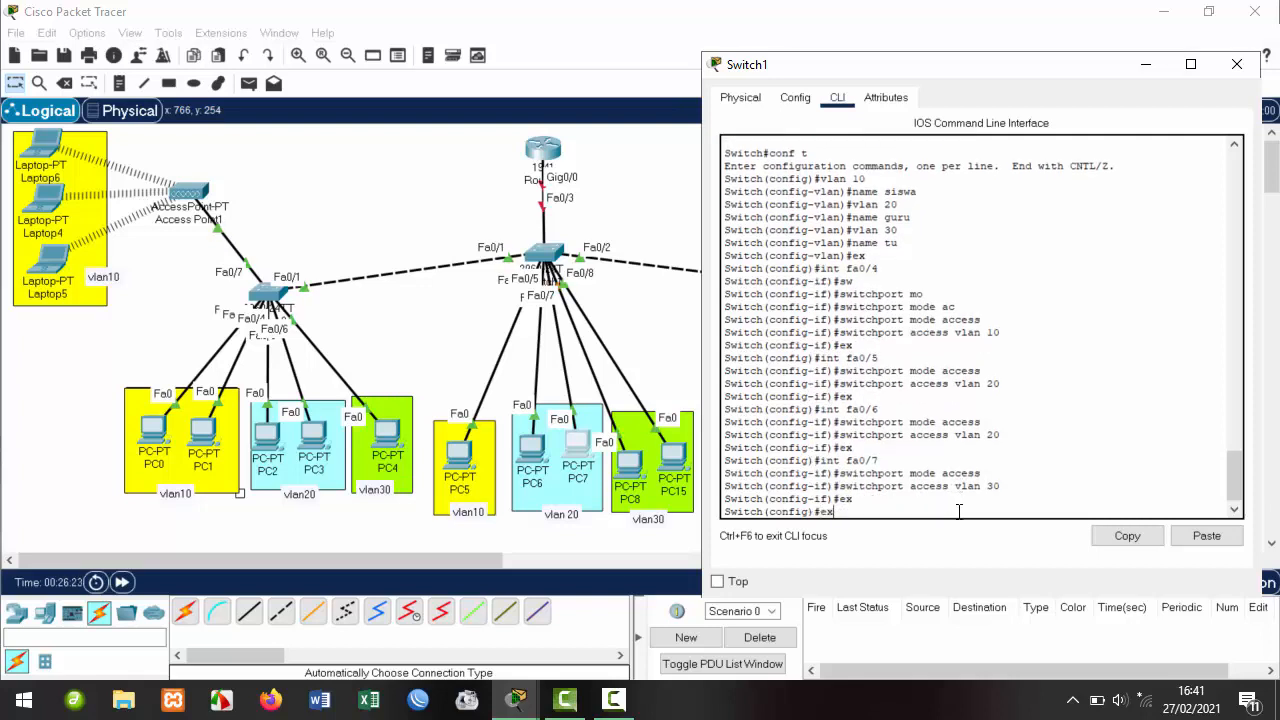
Make Fa0/8 an access port in VLAN 30 and exit the interface.
key(Up)
key(Up)
key(Up)
text(8)
key(Return)
key(Up)
key(Up)
key(Up)
key(Up)
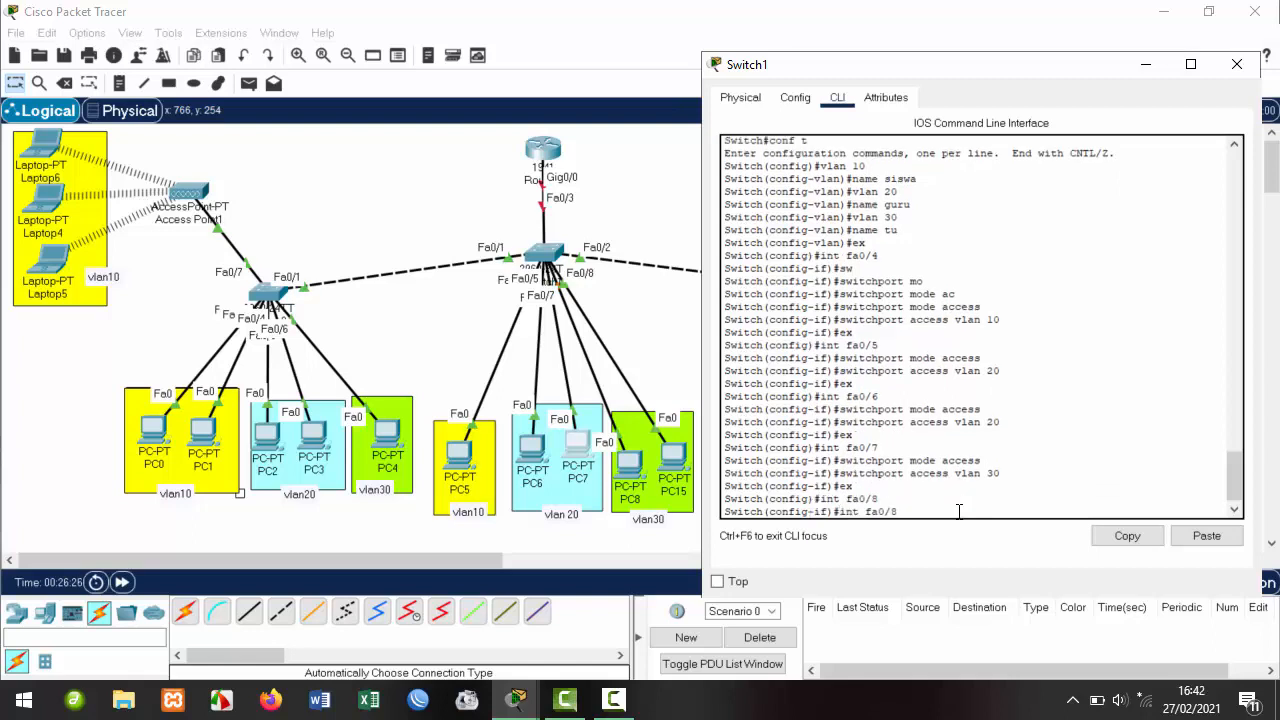
key(Return)
key(Up)
key(Up)
key(Up)
key(Up)
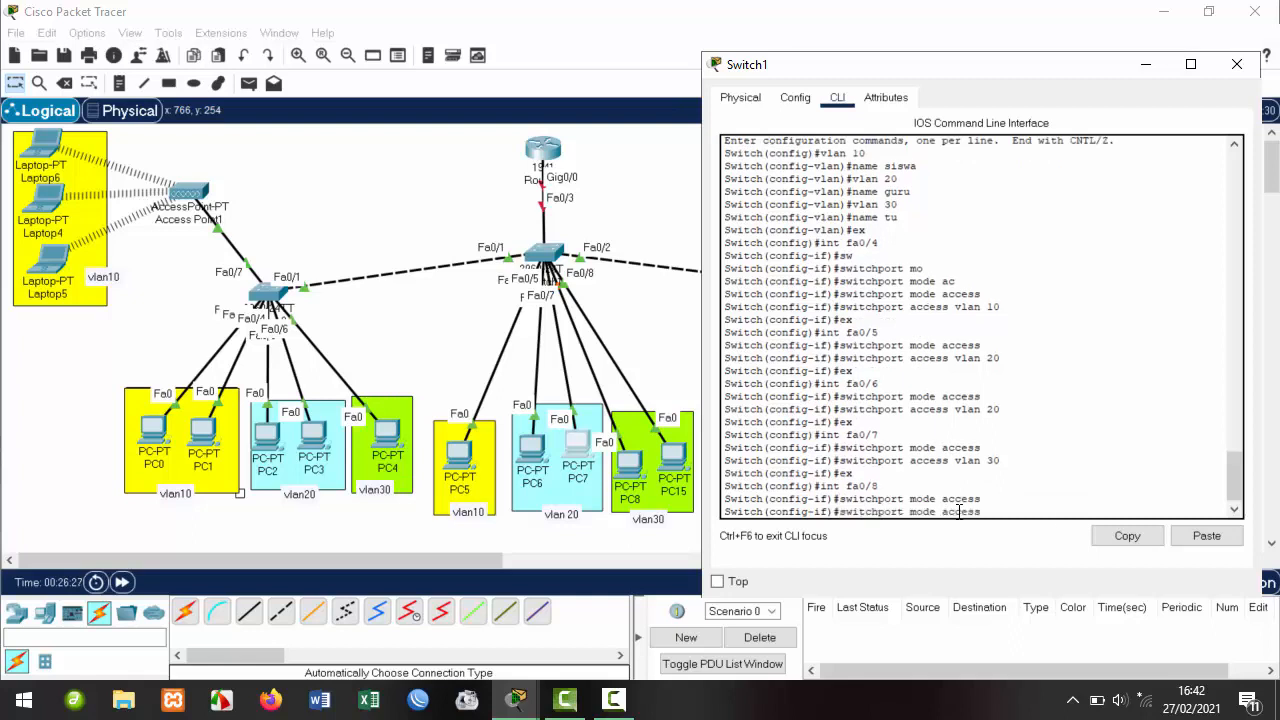
key(BackSpace)
key(Return)
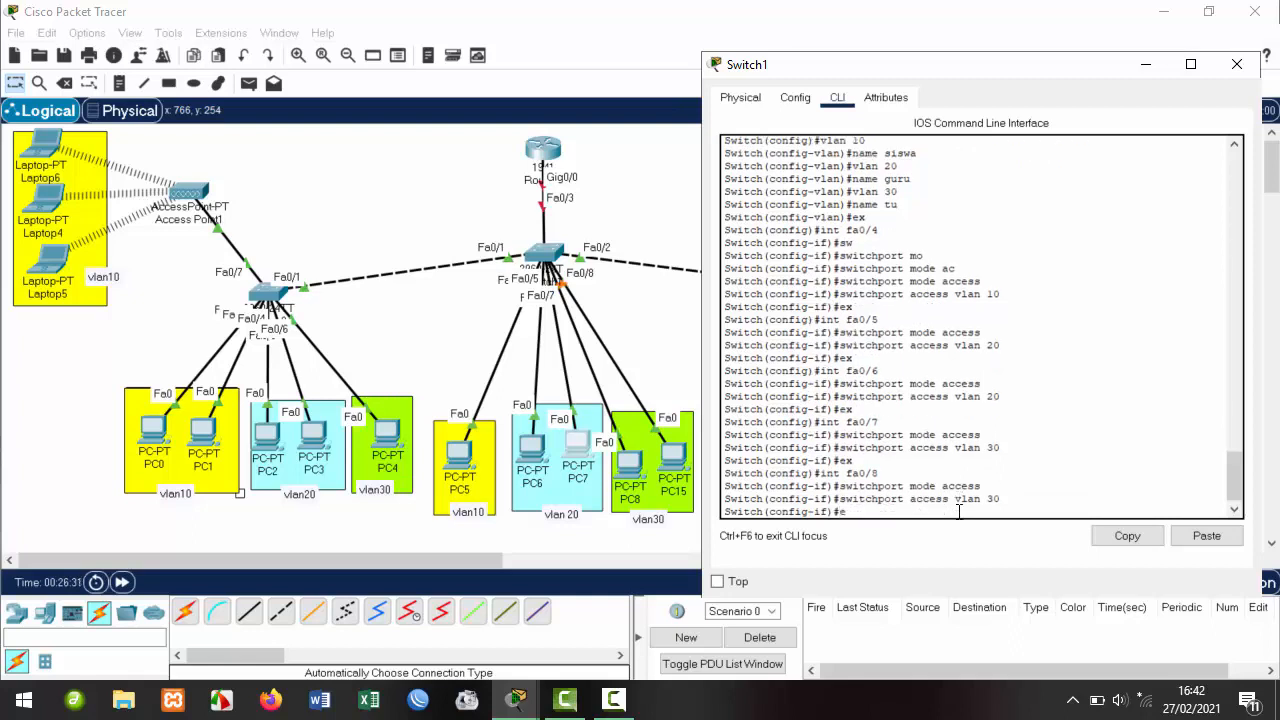
text(ex)
key(Return)
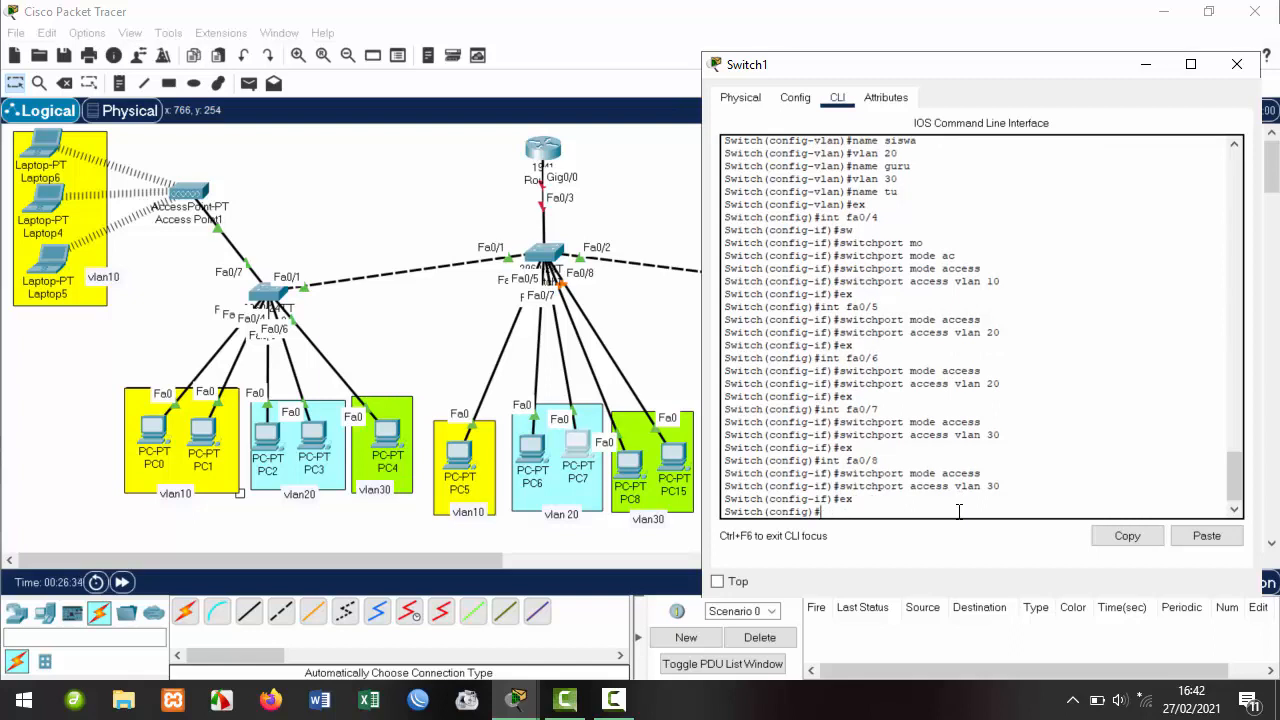
mouse_move(871, 67)
mouse_down()
mouse_move(870, 88)
mouse_move(872, 69)
mouse_up()
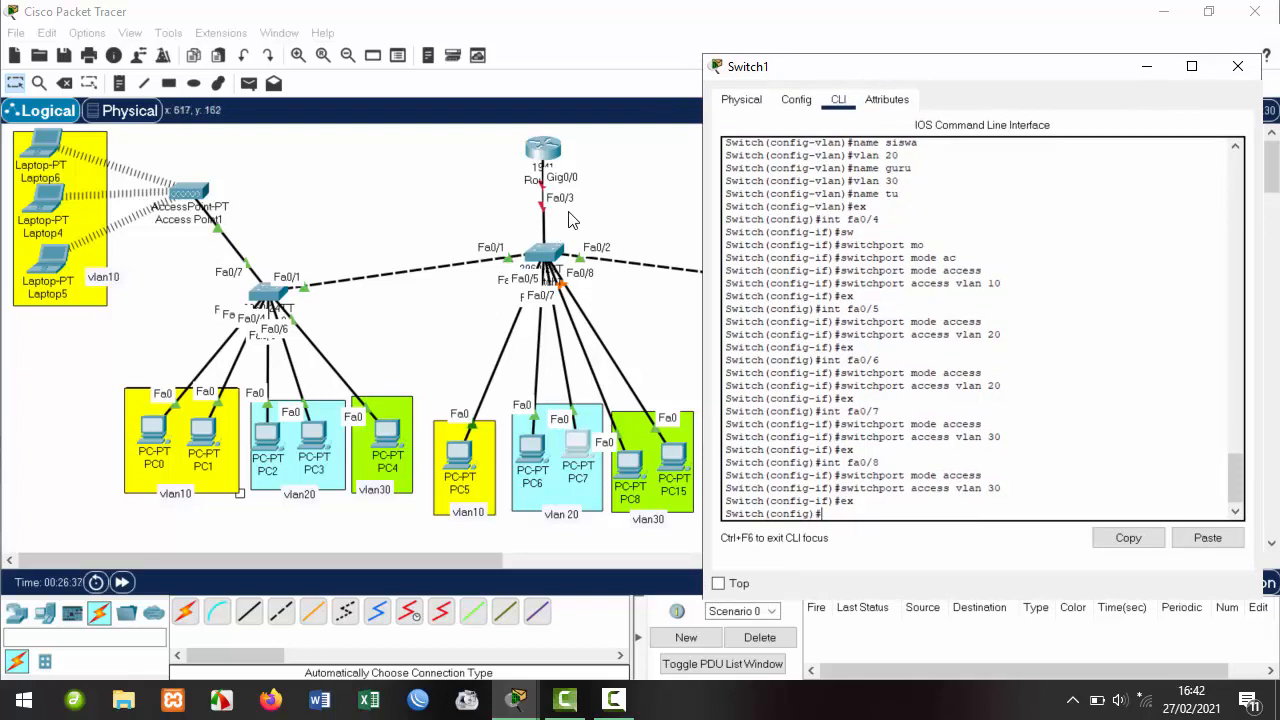
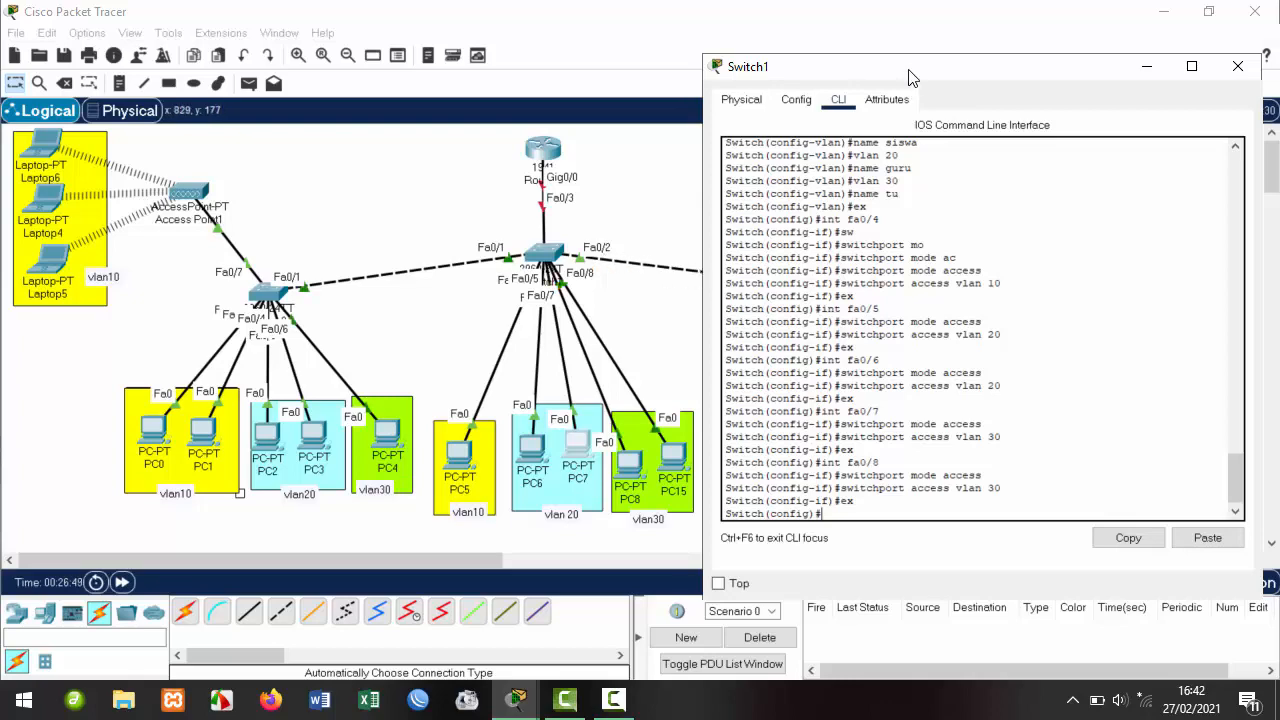
Move the Switch1 command window to the right of the topology.
drag(910, 70, 609, 399)
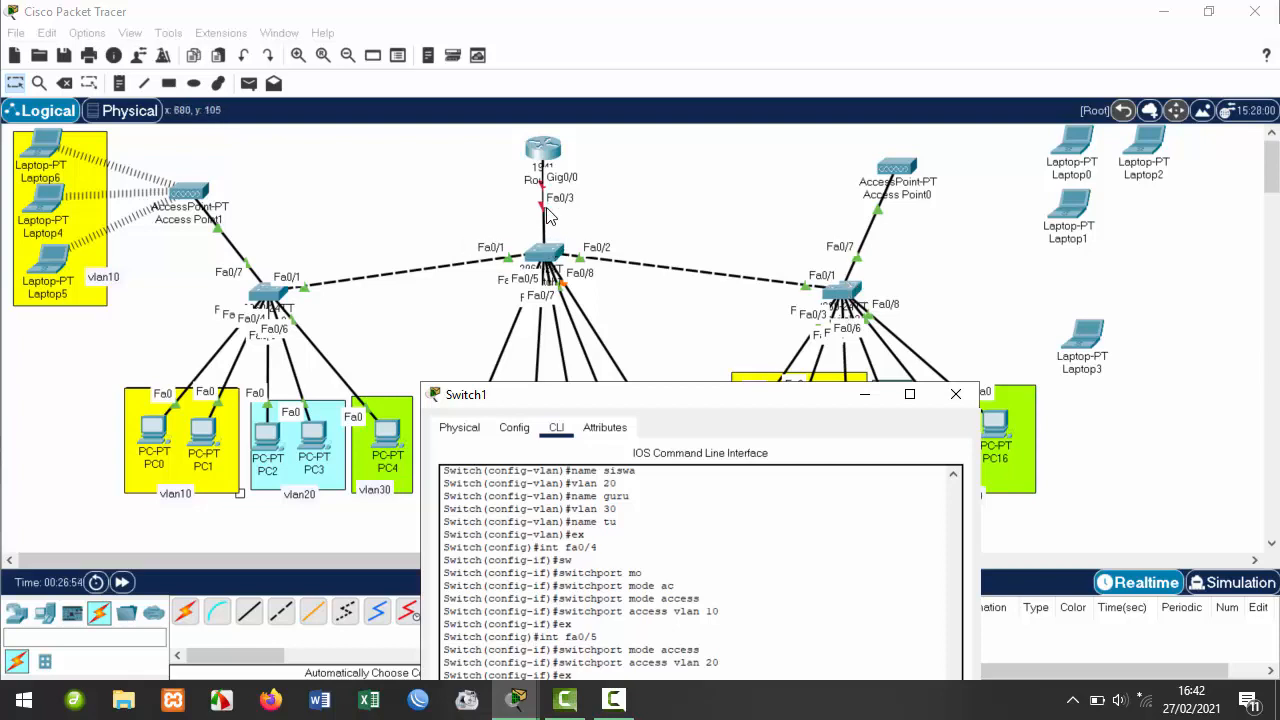
click(545, 148)
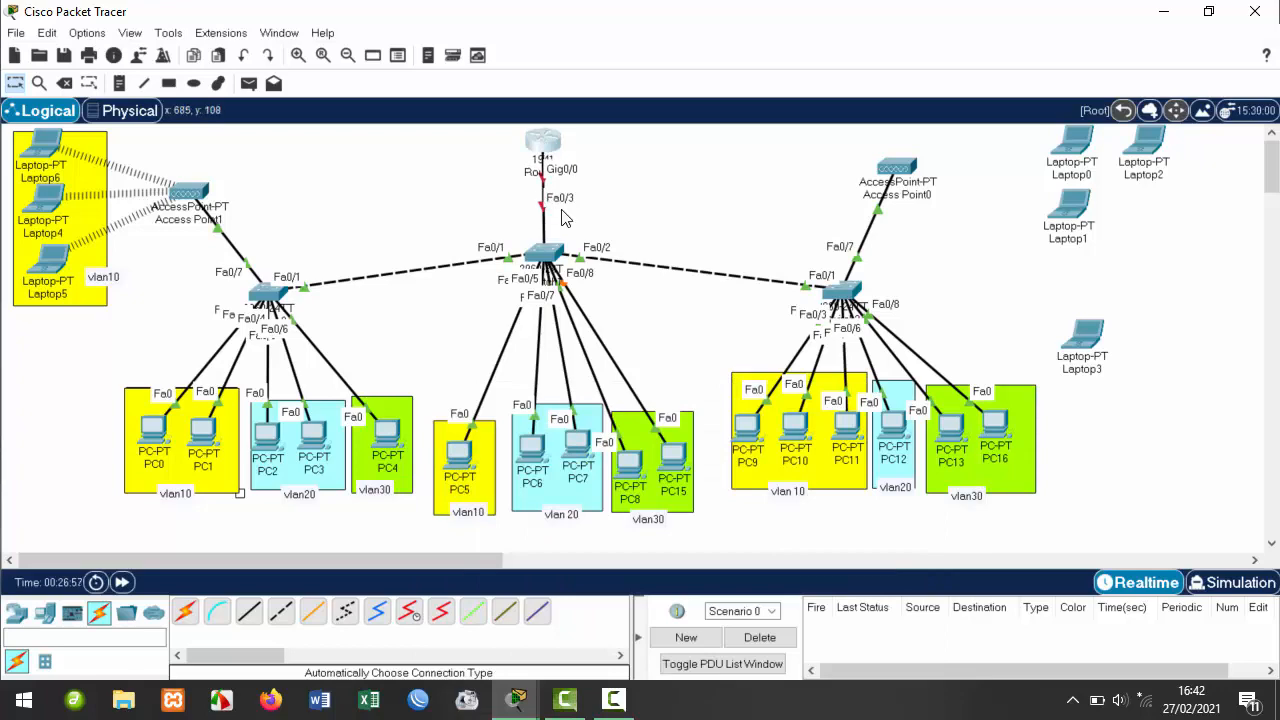
mouse_move(517, 697)
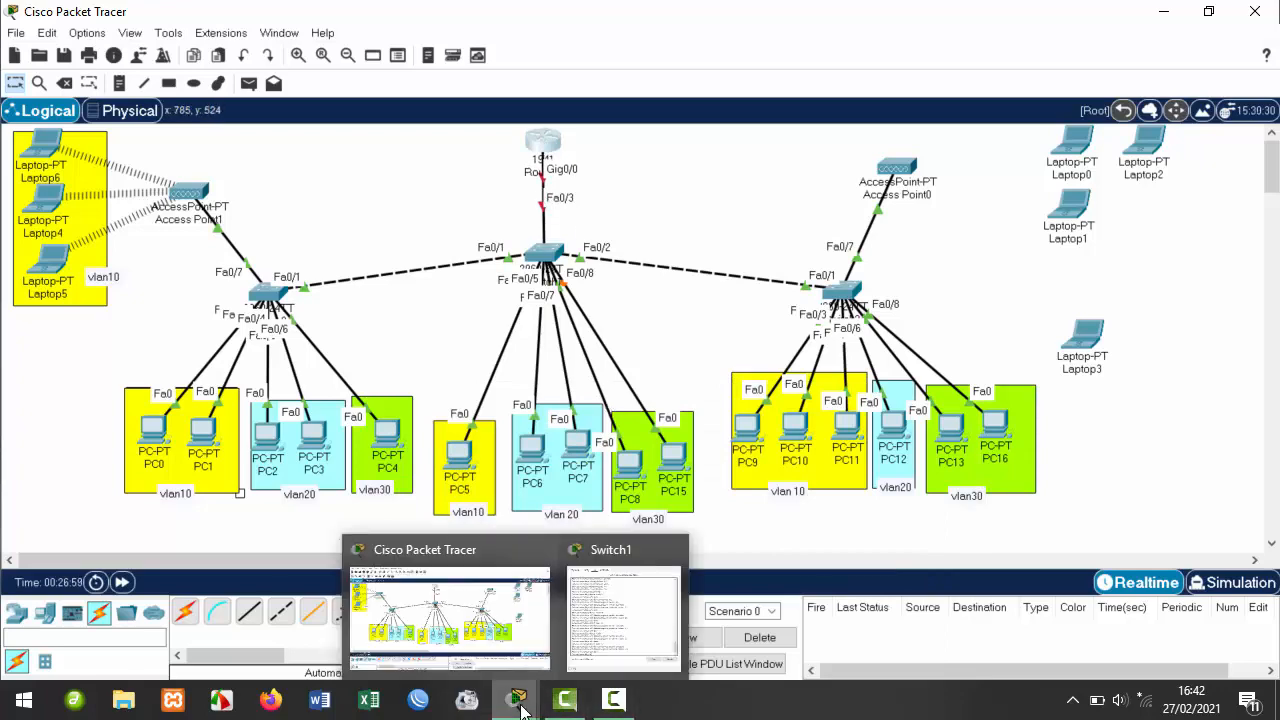
click(617, 614)
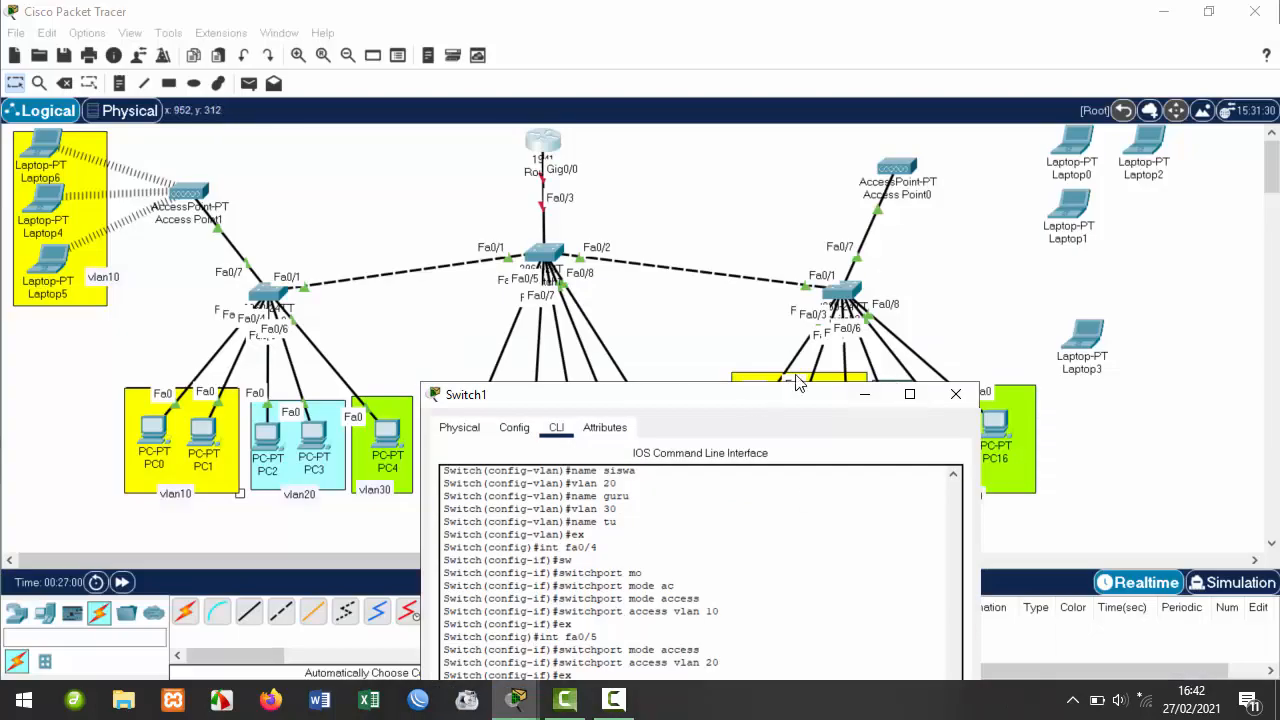
drag(750, 390, 953, 112)
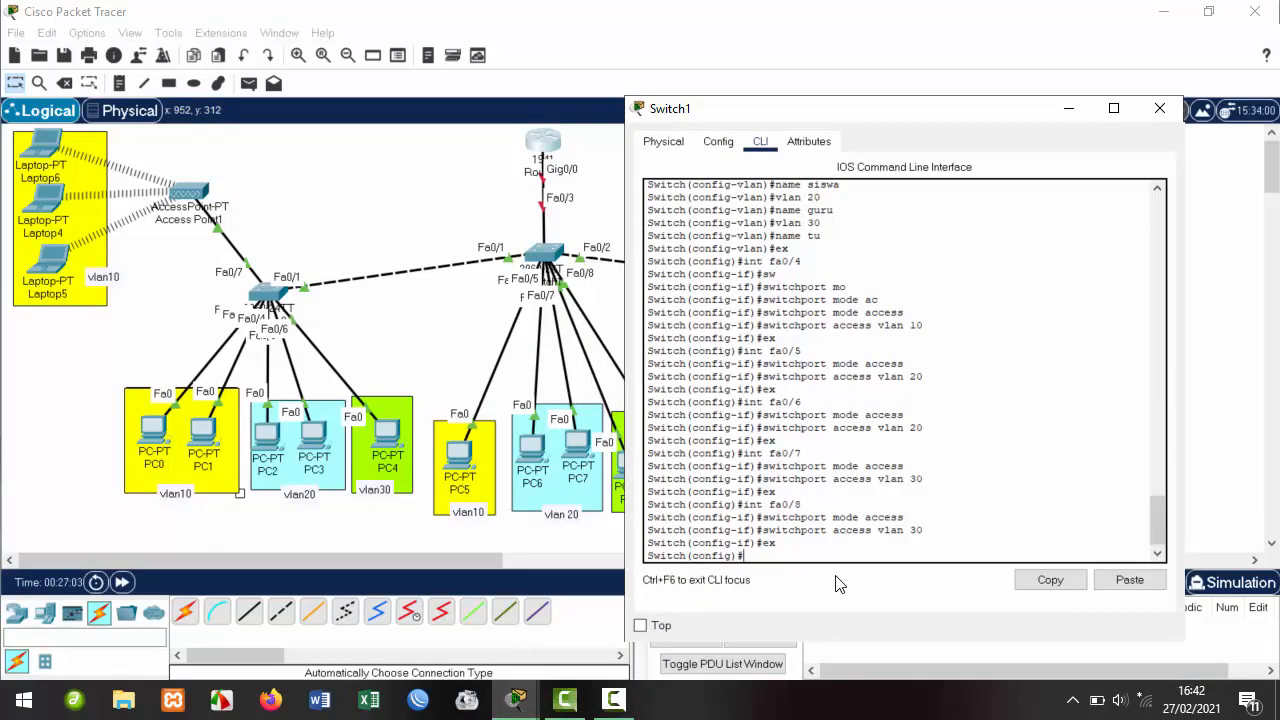
Recall and enter 'int fa0/1' on Switch1's command line.
key(Up)
key(Up)
key(Up)
key(Return)
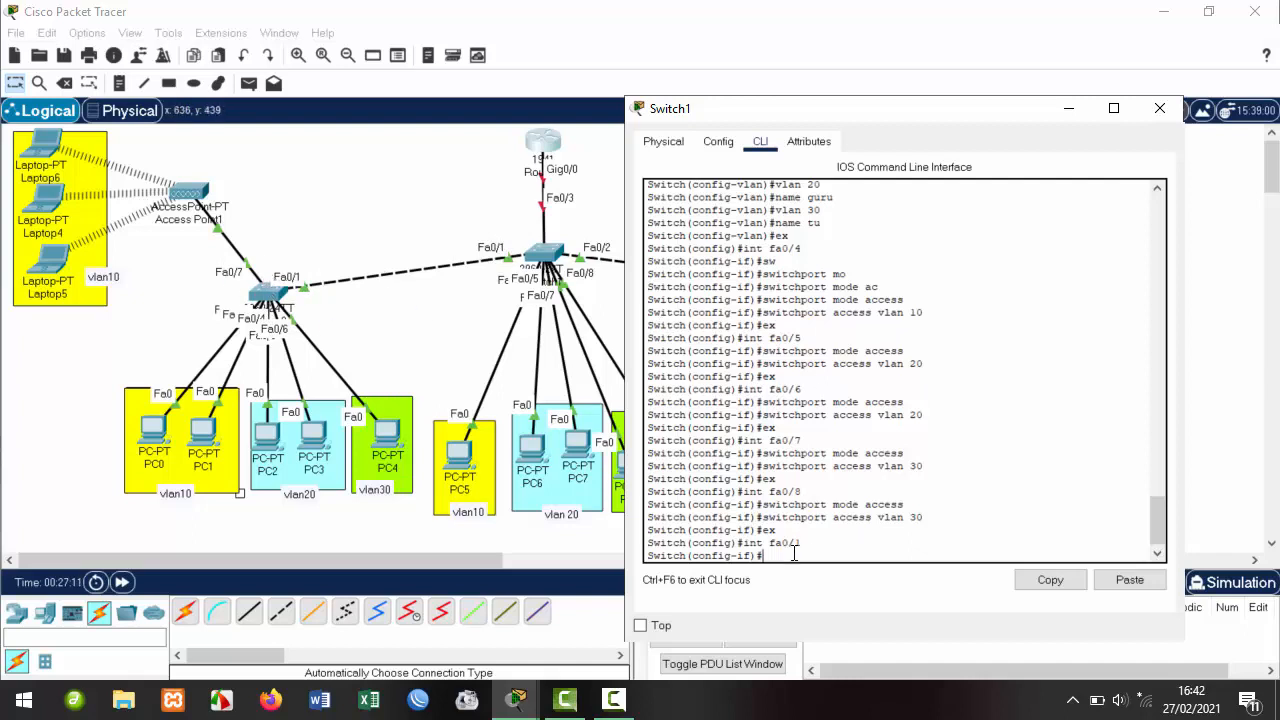
click(270, 298)
Rename the left switch's display name to Sw1.
click(399, 100)
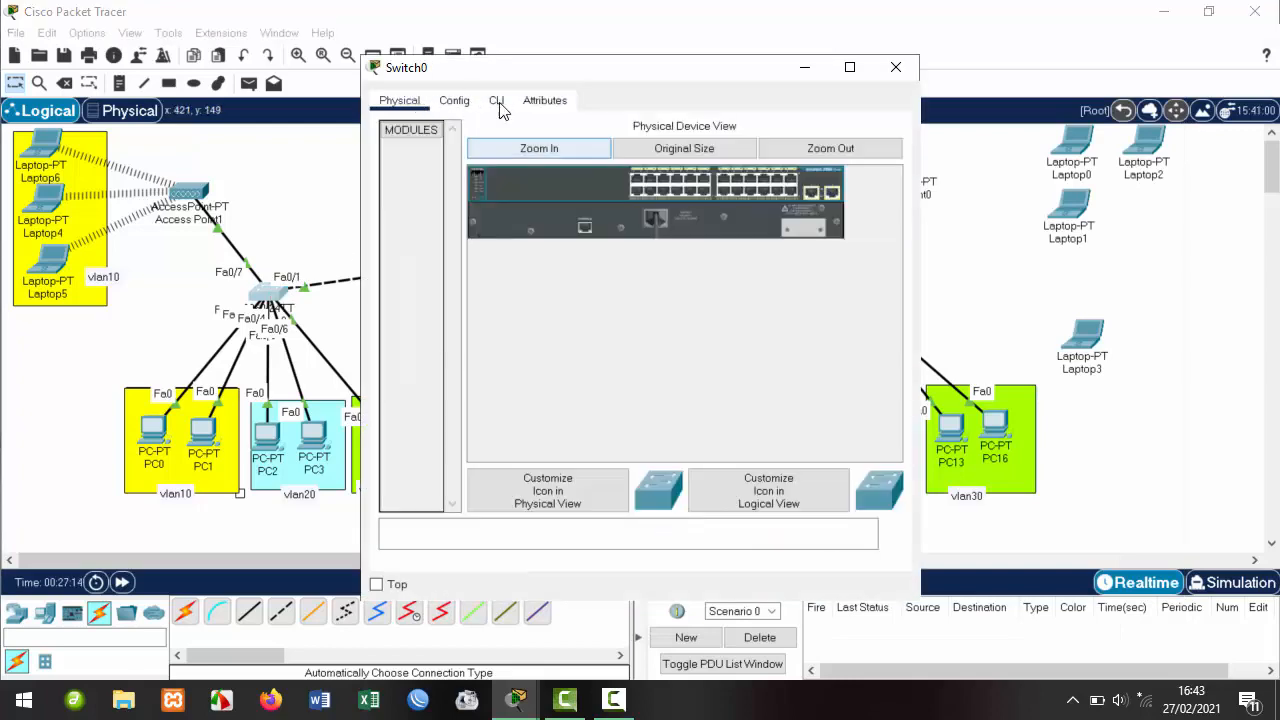
click(454, 101)
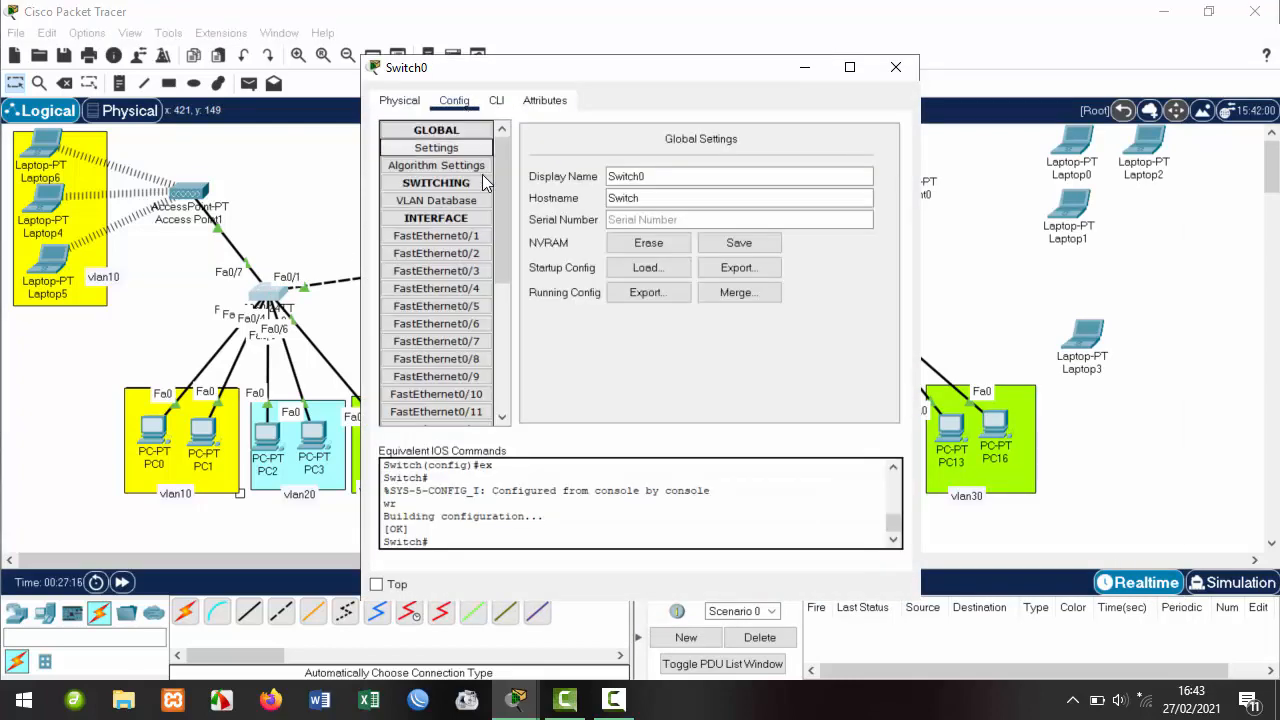
click(628, 176)
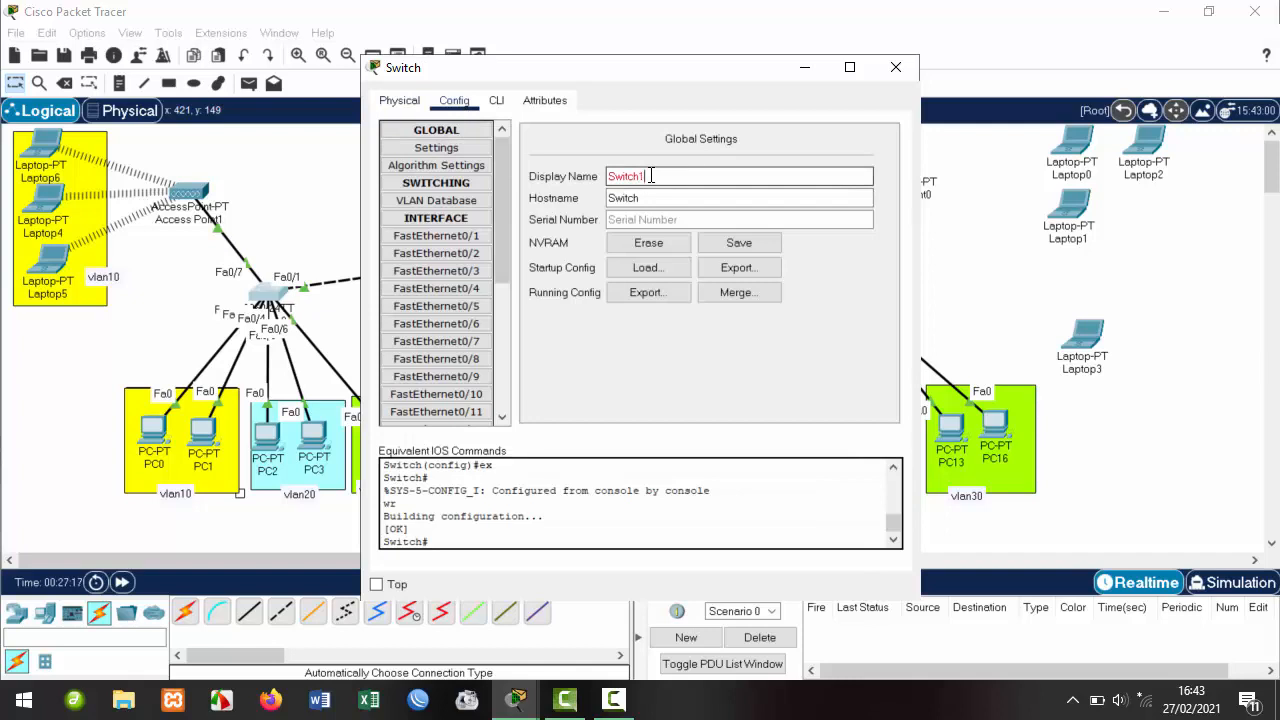
click(897, 68)
click(269, 290)
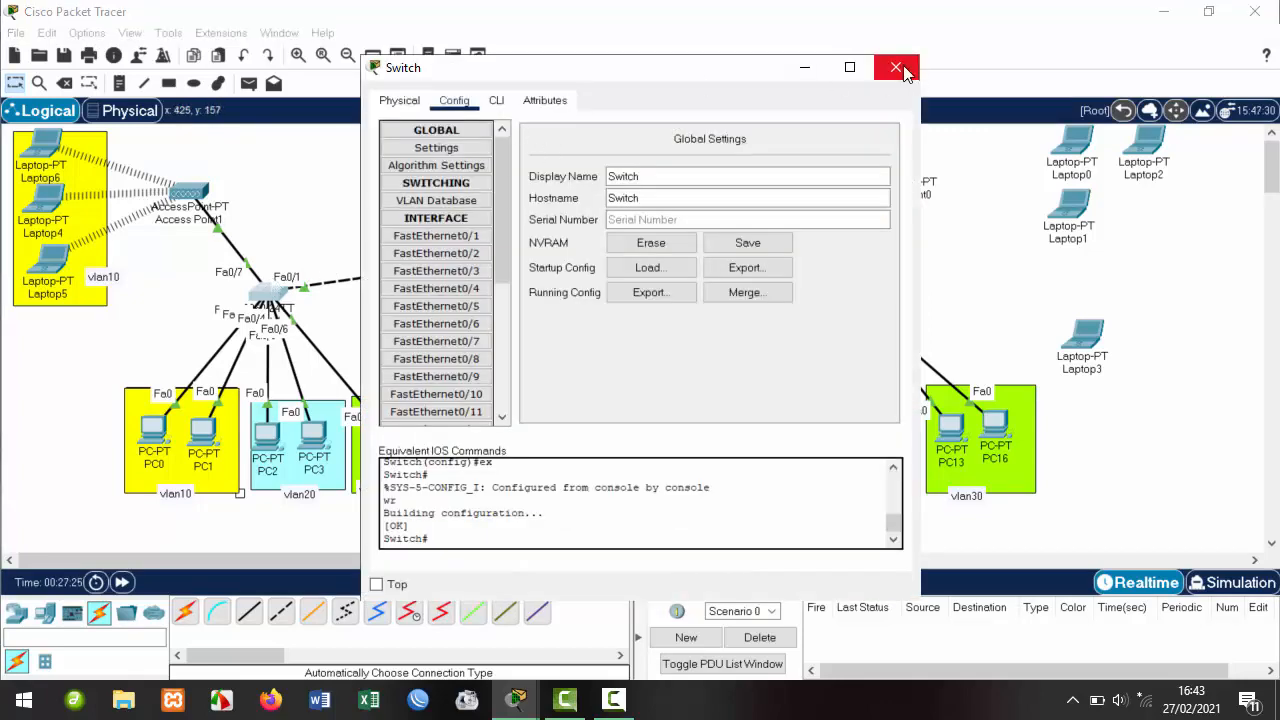
click(657, 172)
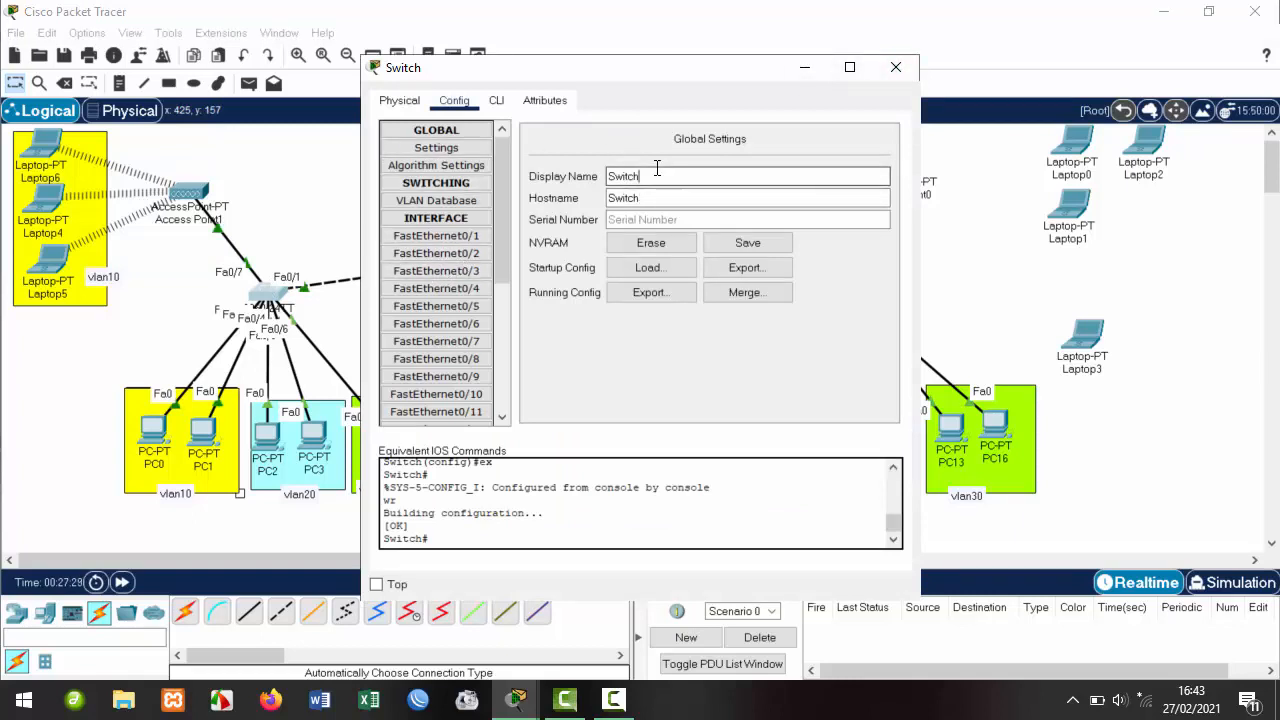
key(BackSpace)
key(BackSpace)
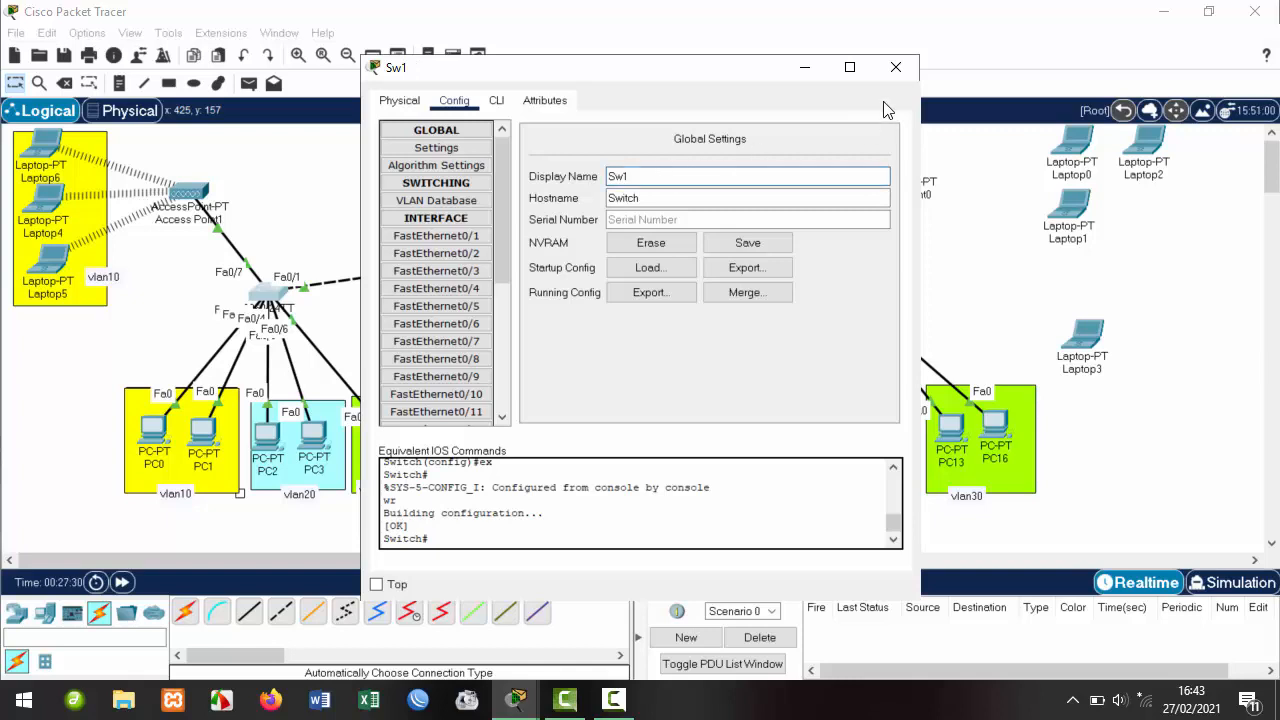
click(650, 198)
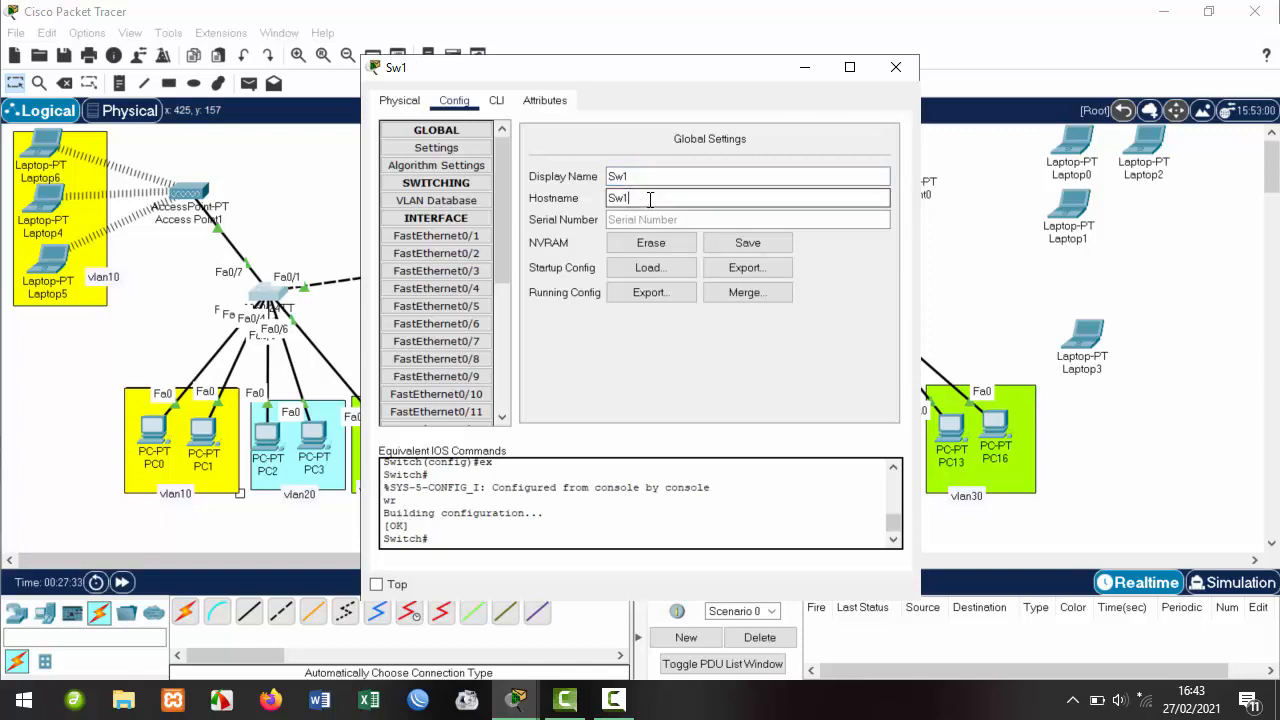
click(896, 67)
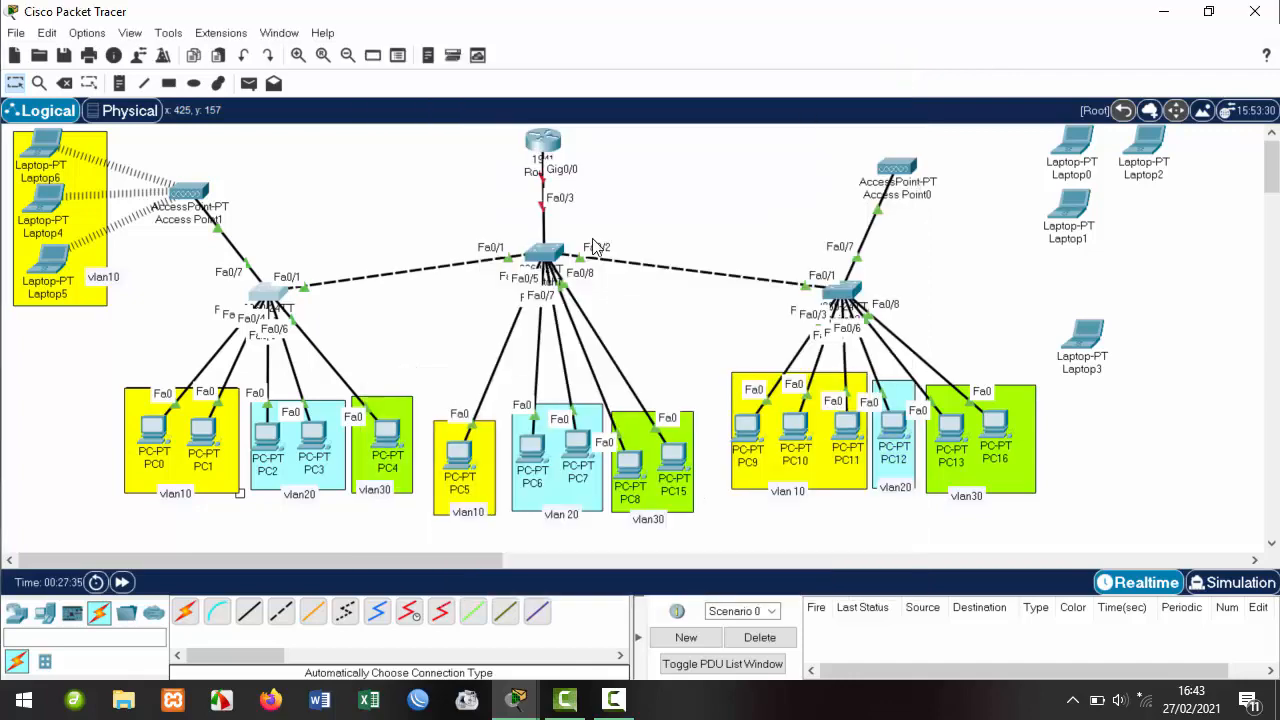
Rename the middle switch to Sw2 as both display name and hostname.
click(545, 254)
click(663, 141)
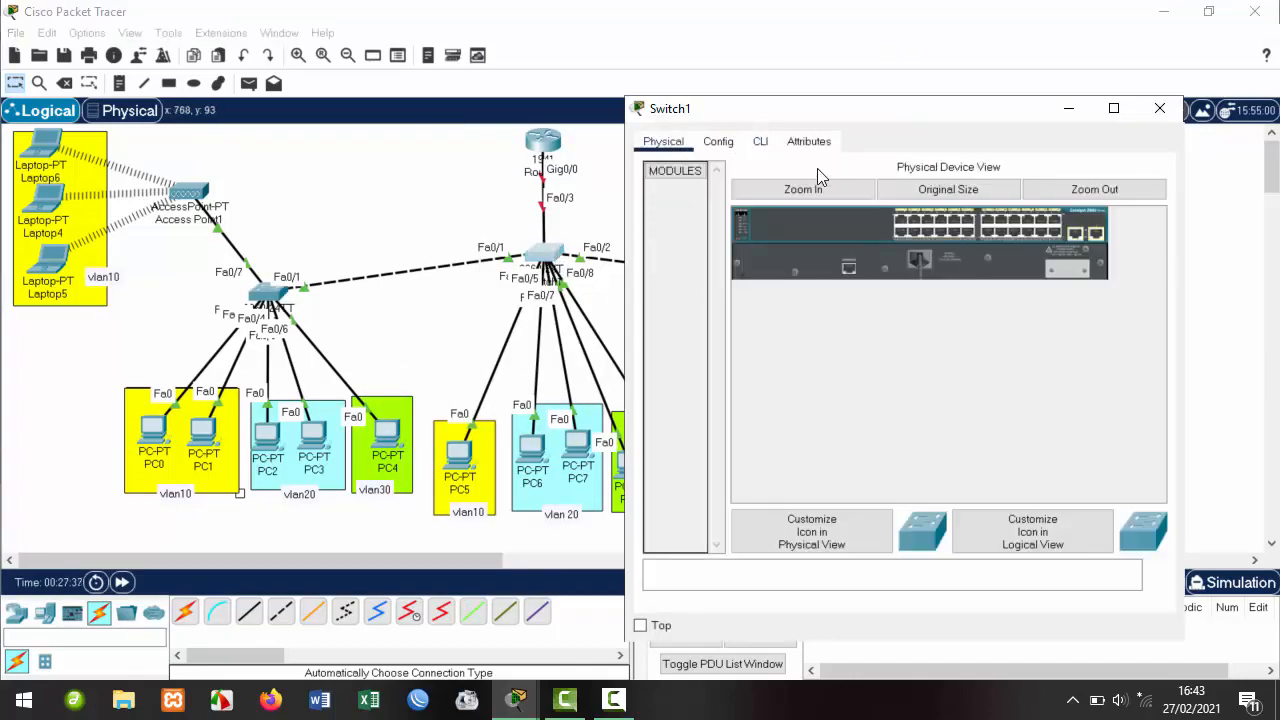
click(718, 143)
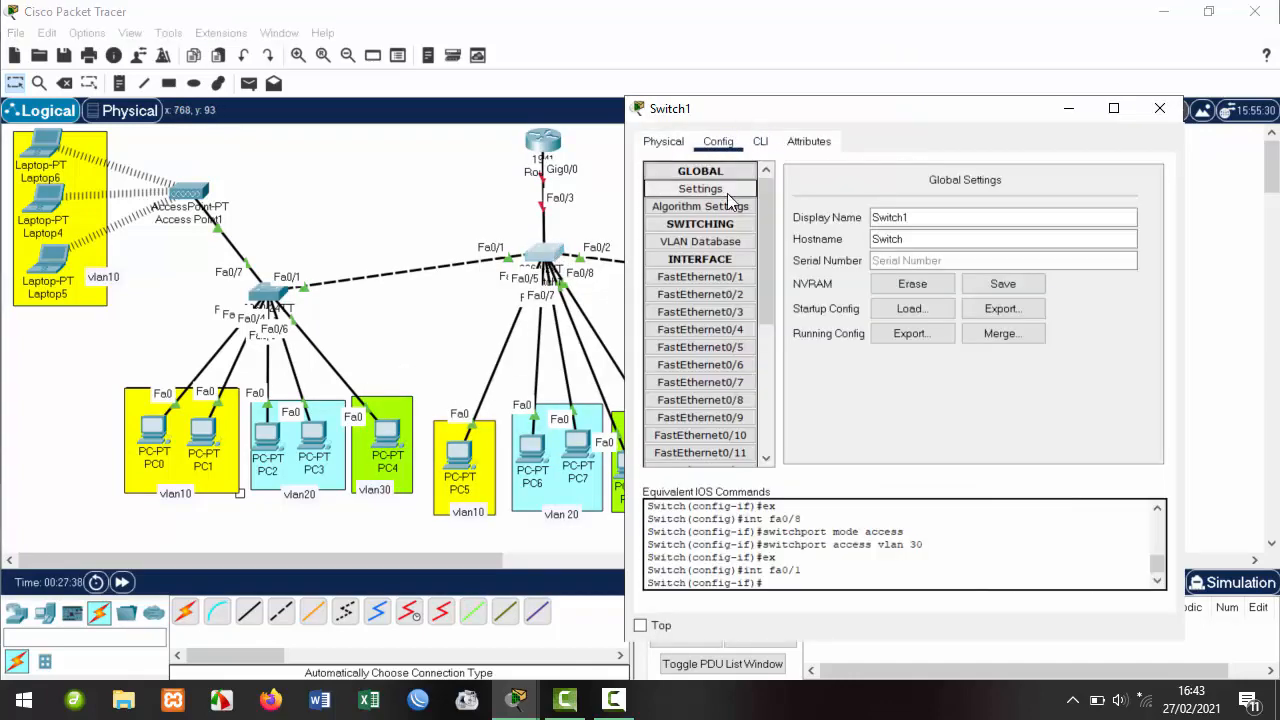
double_click(927, 217)
text(Switc)
text(2)
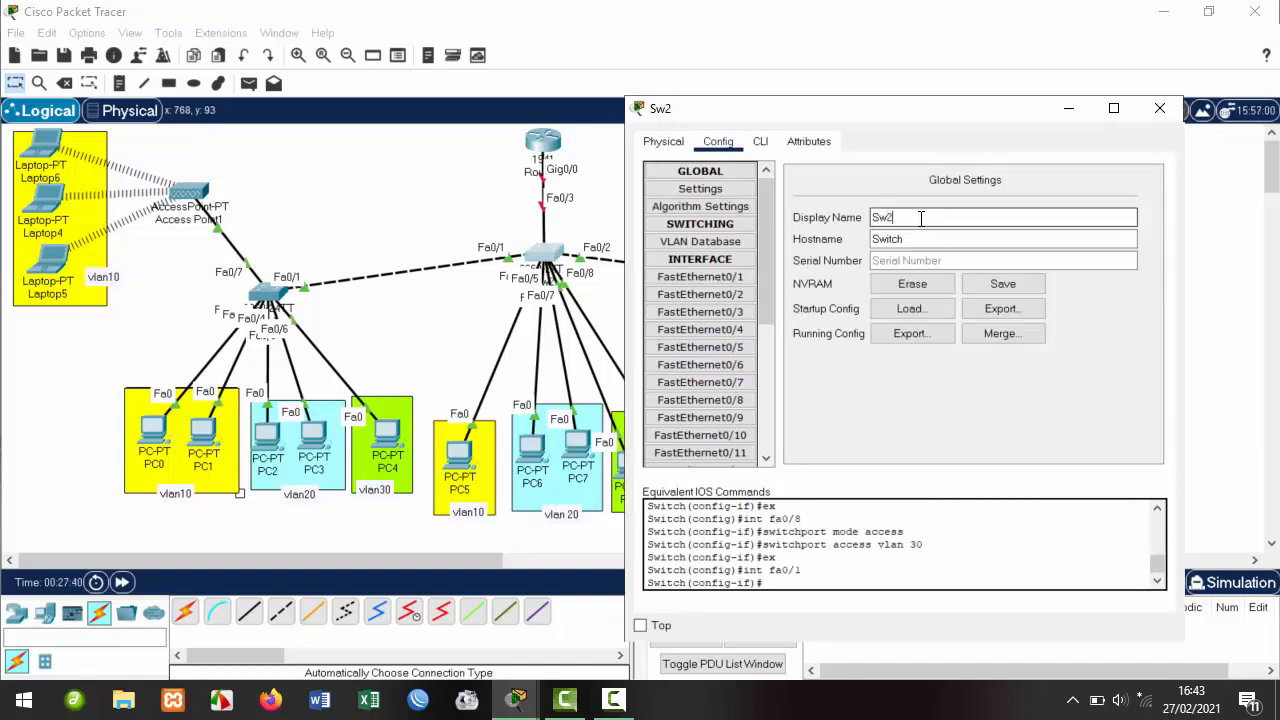
click(914, 240)
key(BackSpace)
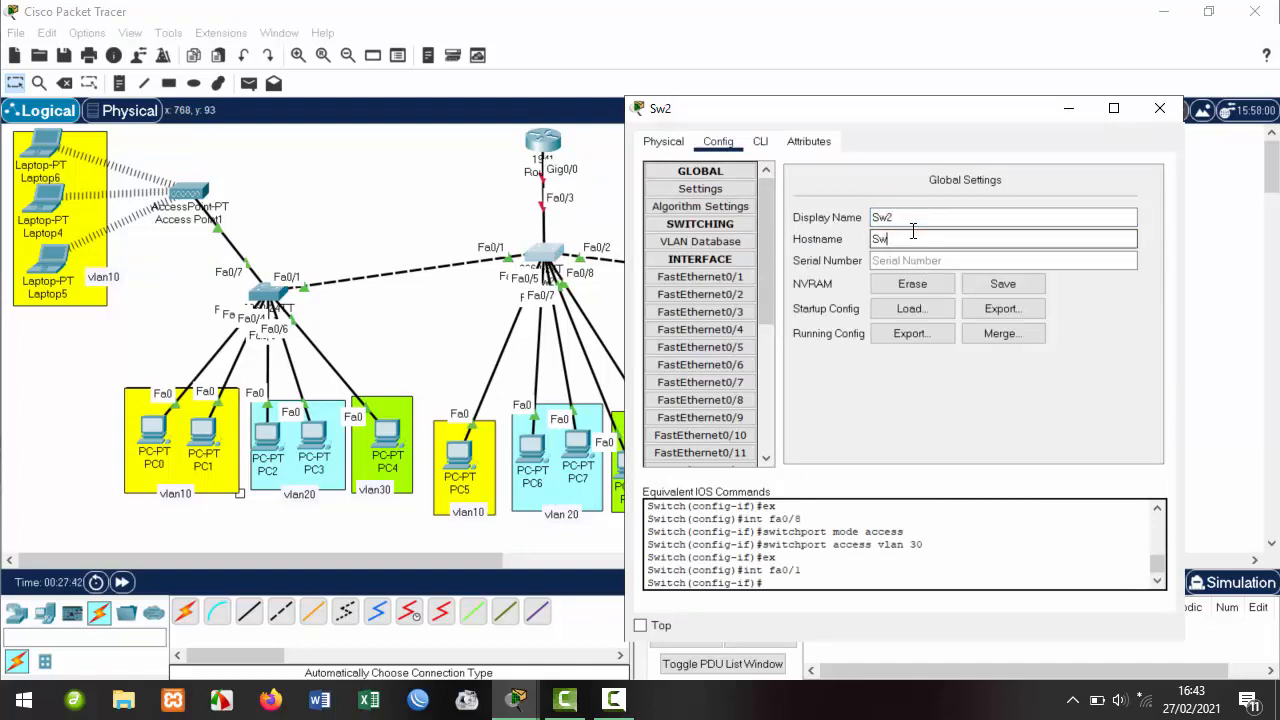
text(2)
key(Return)
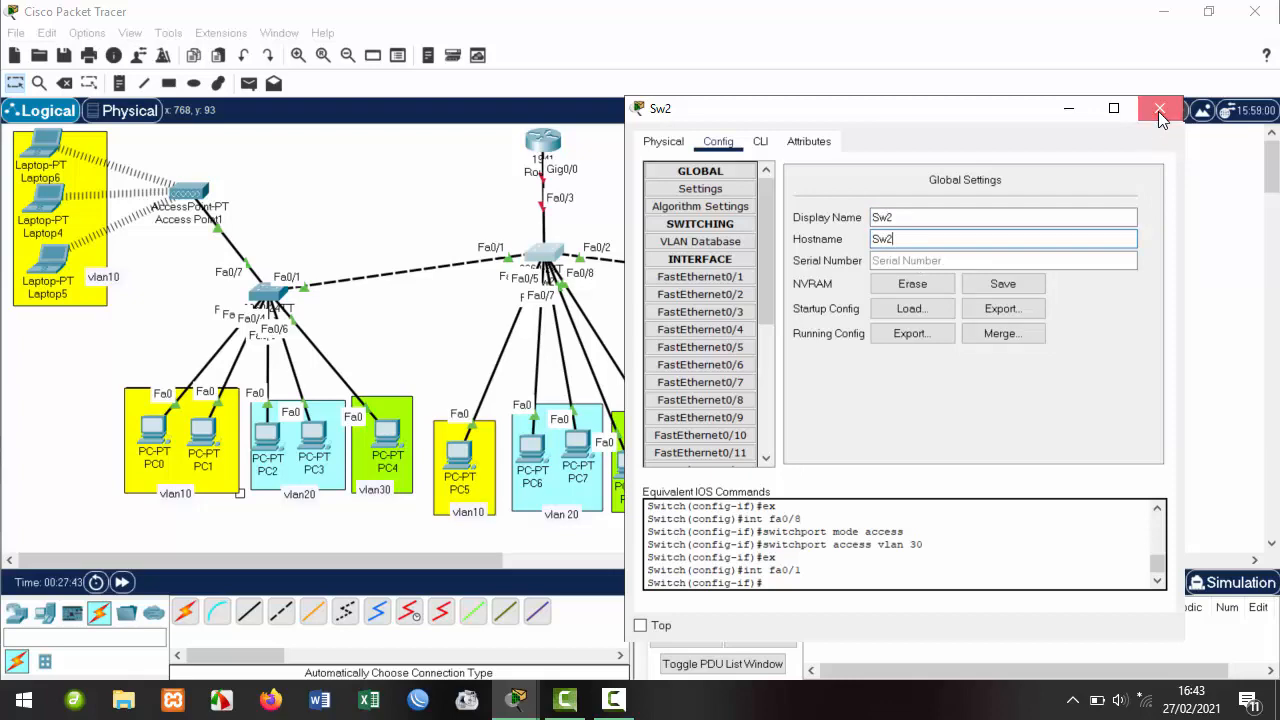
click(1158, 109)
Rename the right switch to Sw3 as both display name and hostname.
click(842, 290)
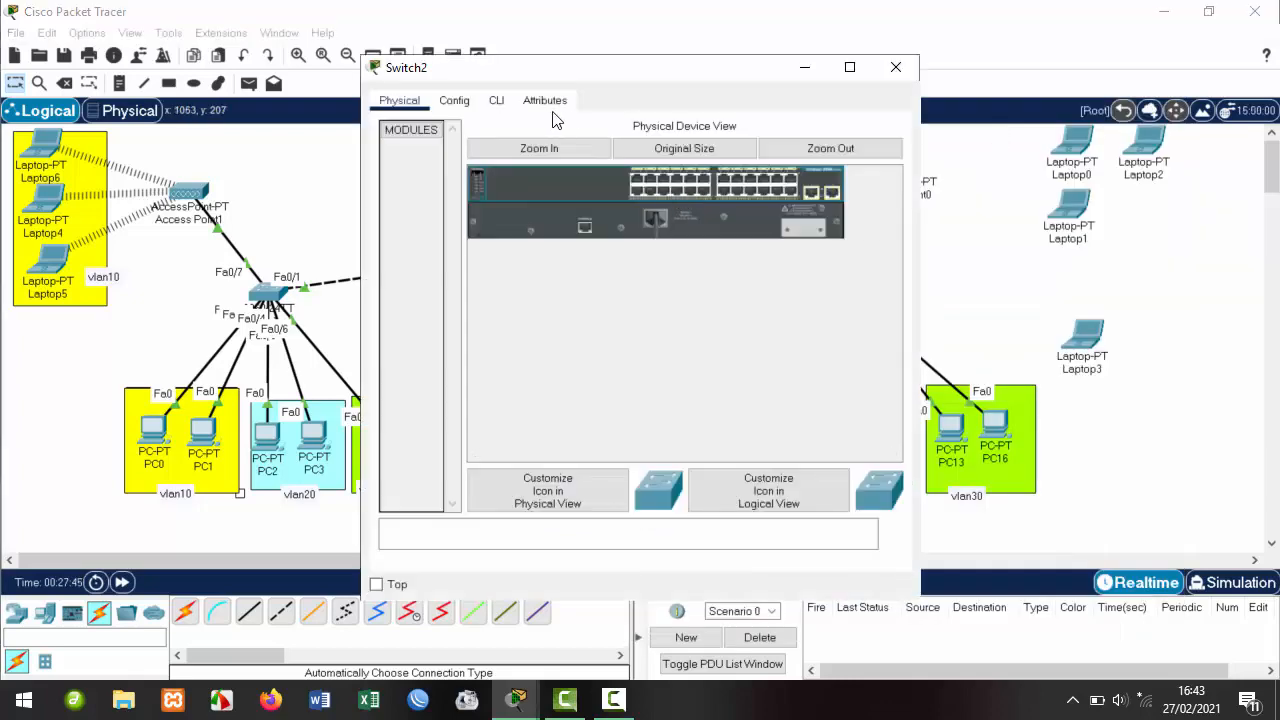
click(454, 100)
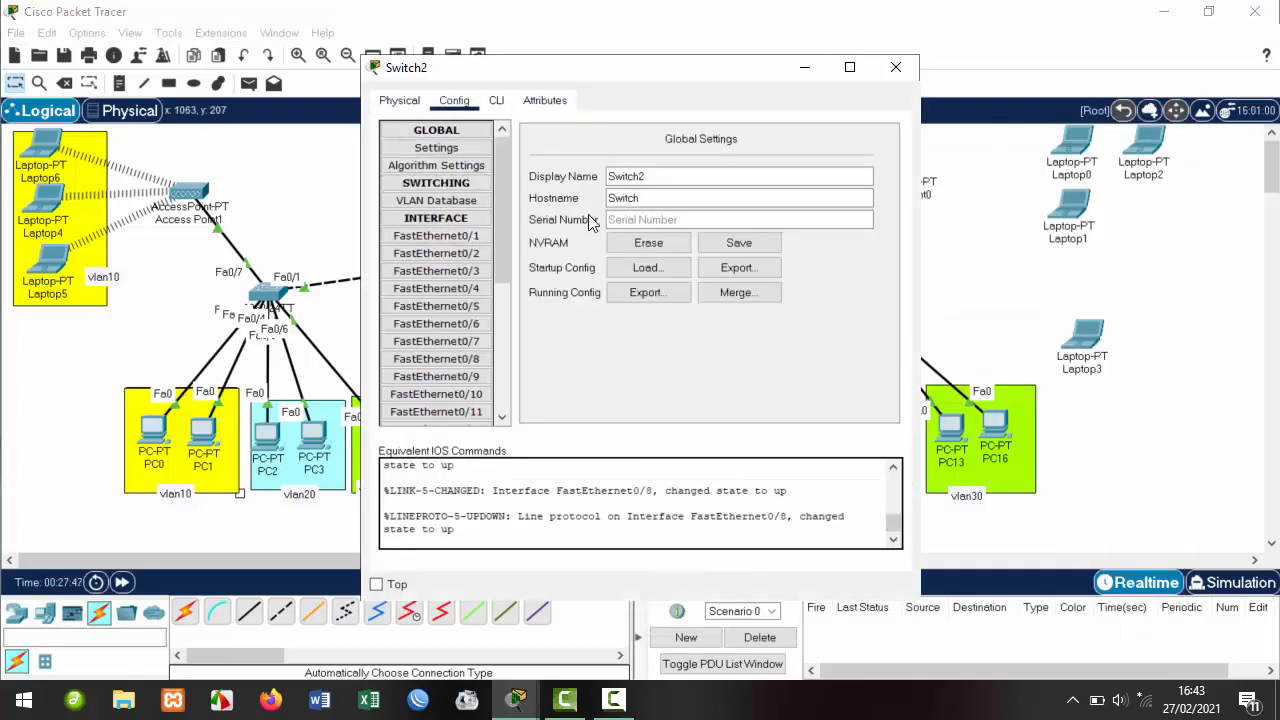
click(651, 180)
key(BackSpace)
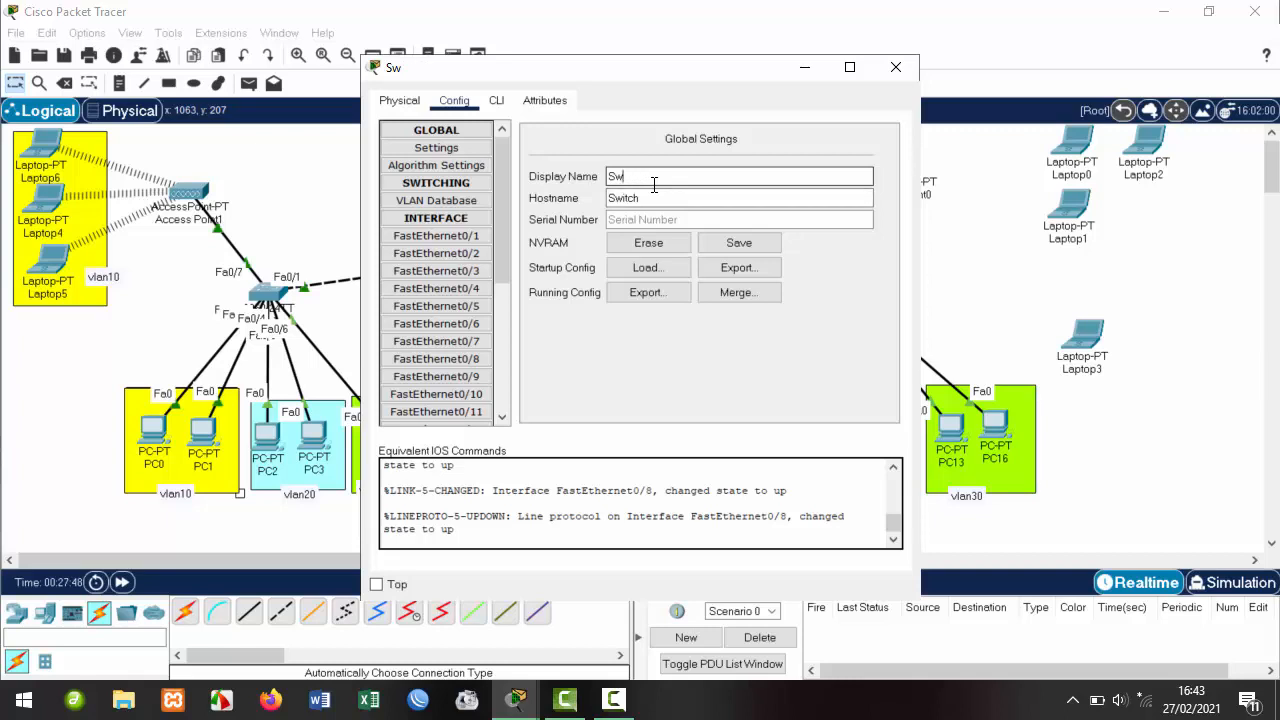
key(BackSpace)
text(3)
click(651, 197)
key(BackSpace)
key(BackSpace)
key(BackSpace)
key(BackSpace)
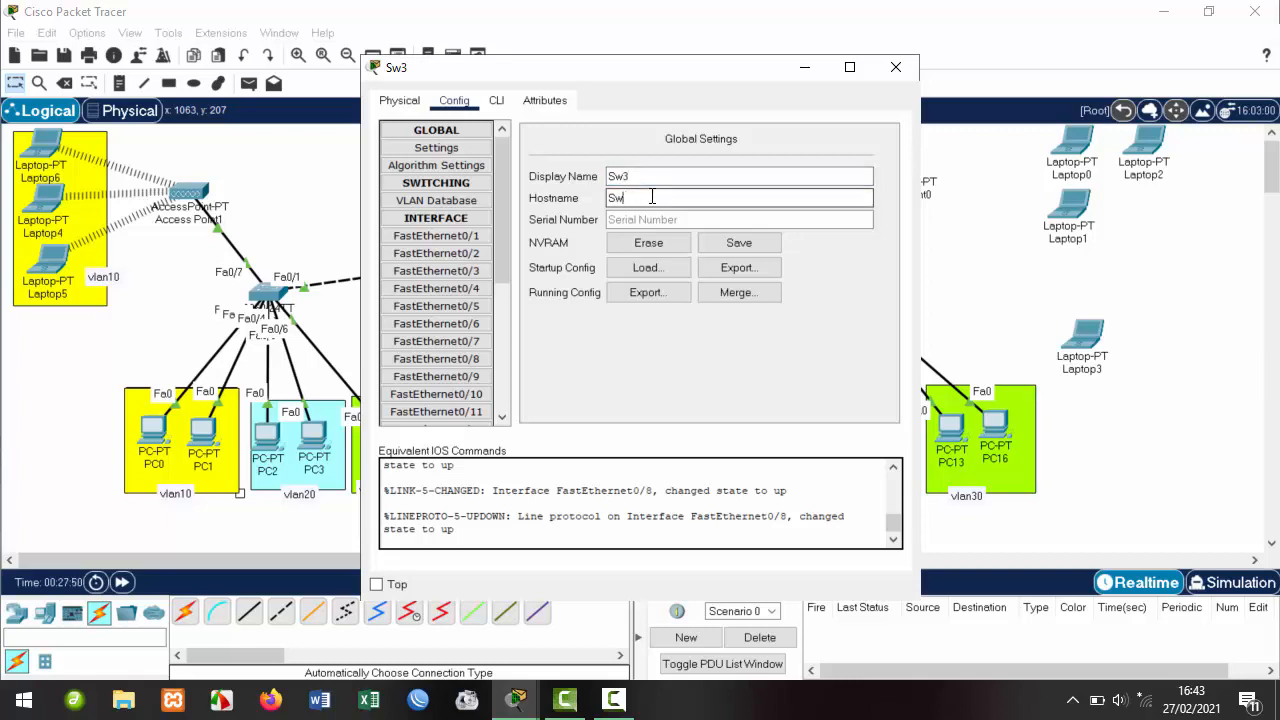
text(3)
click(896, 68)
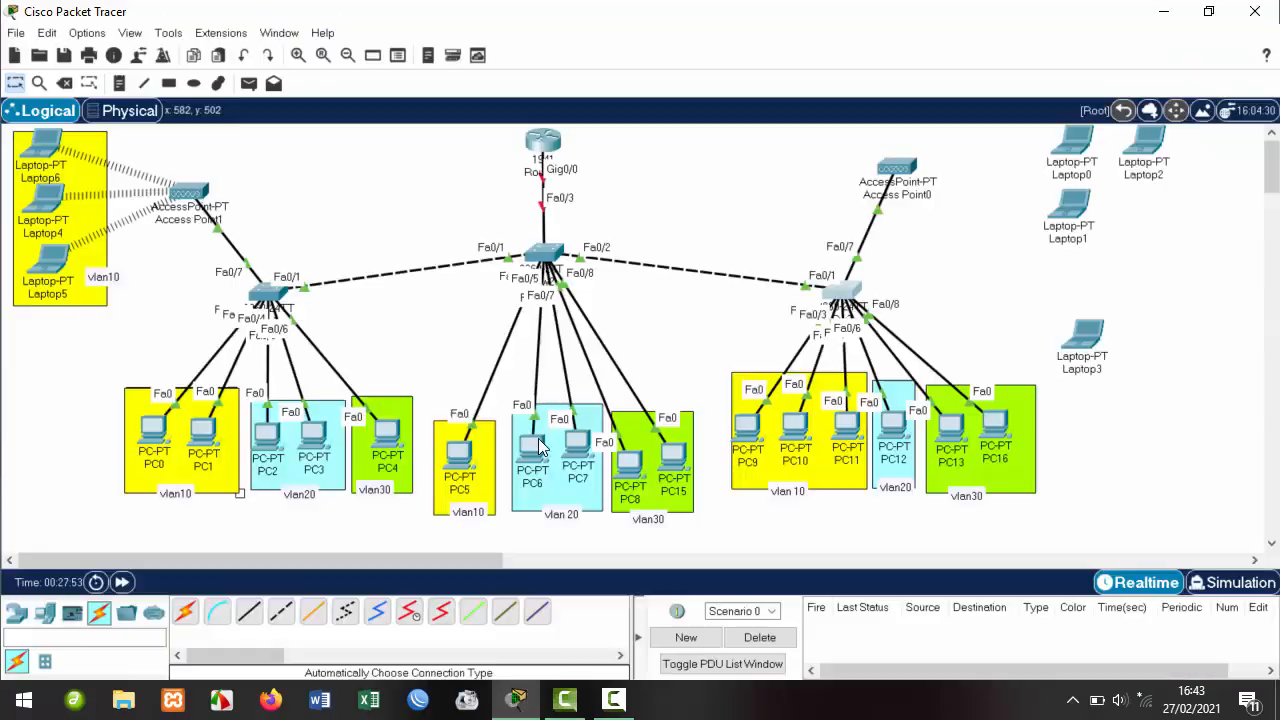
click(546, 253)
Make Sw2's fa0/1 a trunk allowing VLANs 10-30.
drag(673, 80, 960, 46)
click(752, 98)
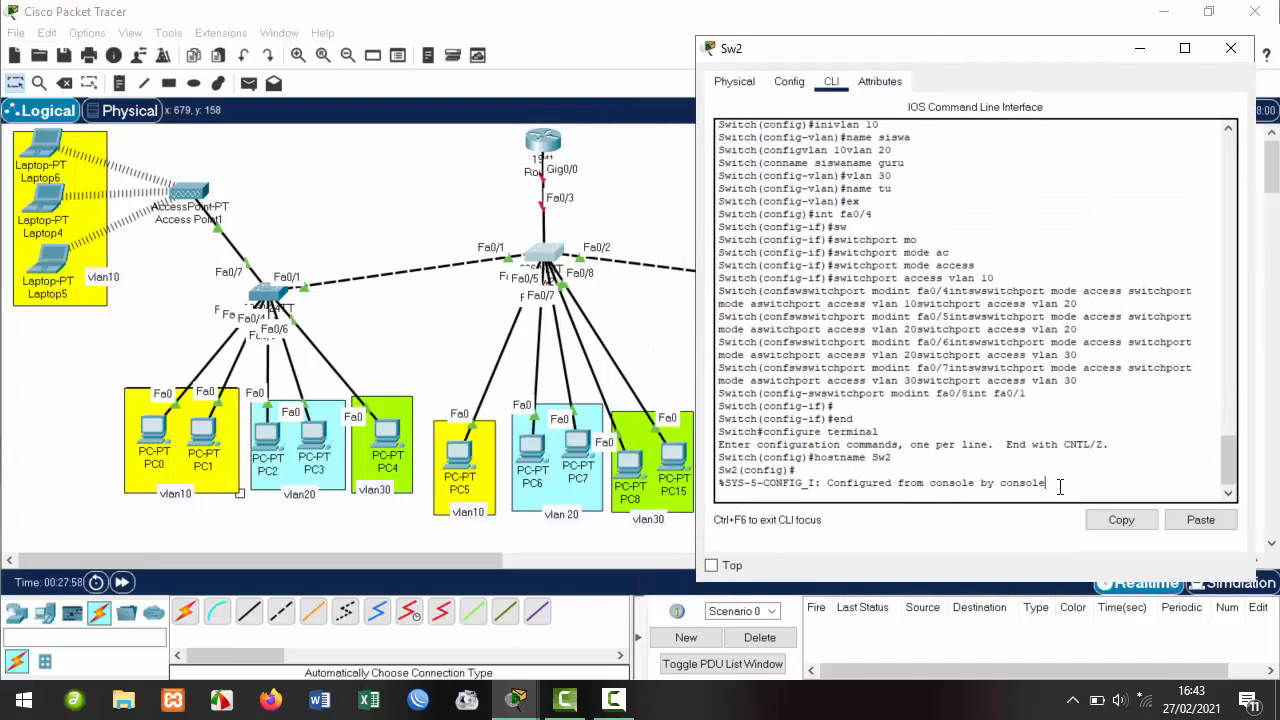
key(Return)
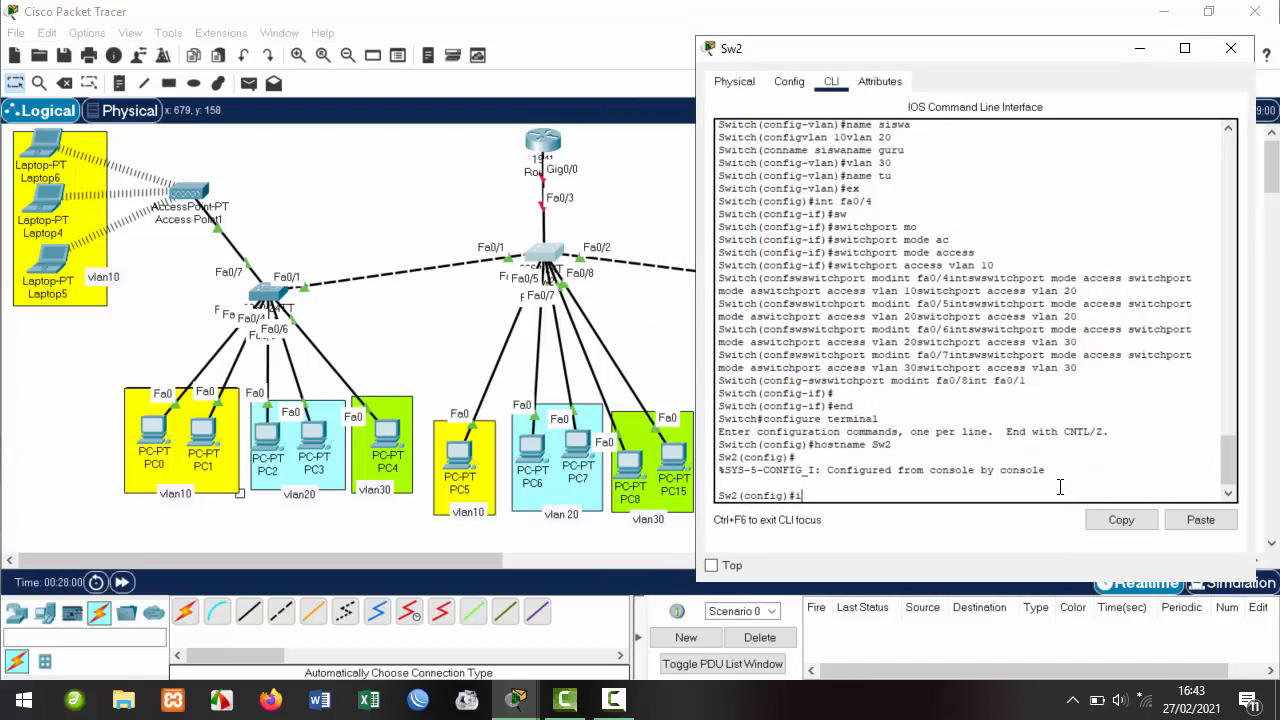
text(int fa0/1)
key(Return)
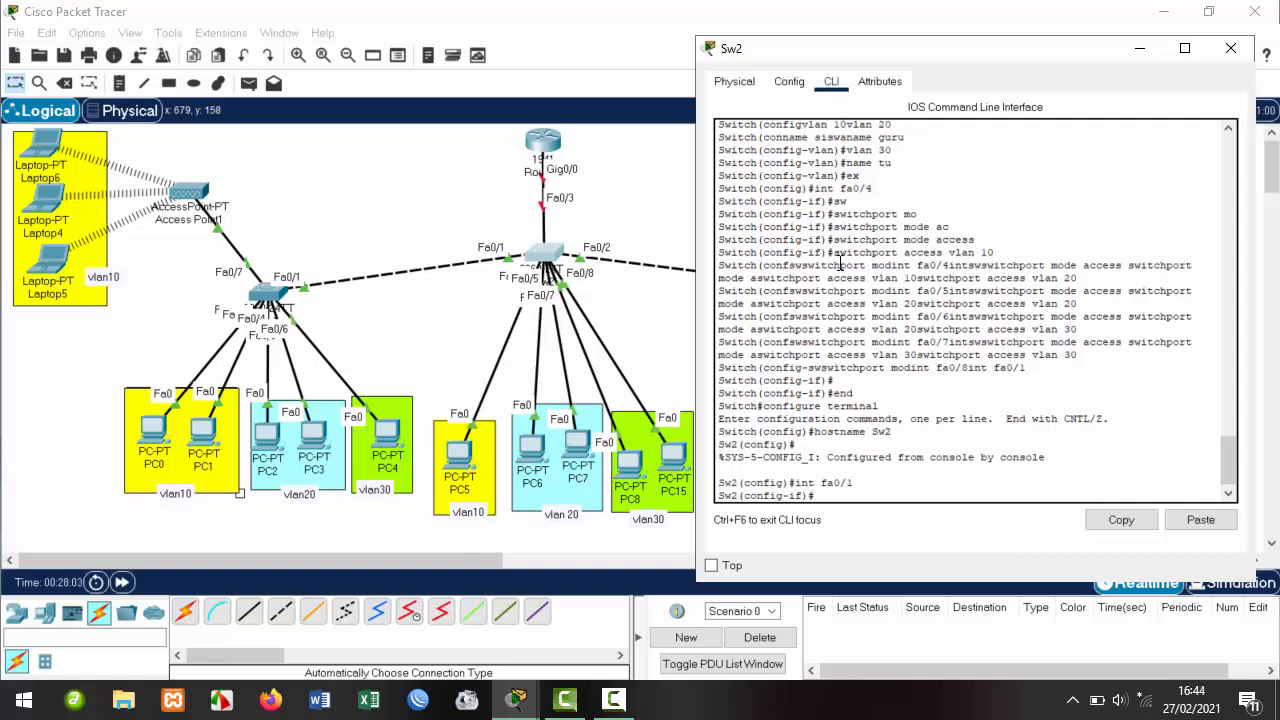
key(Up)
key(Up)
key(Up)
key(Up)
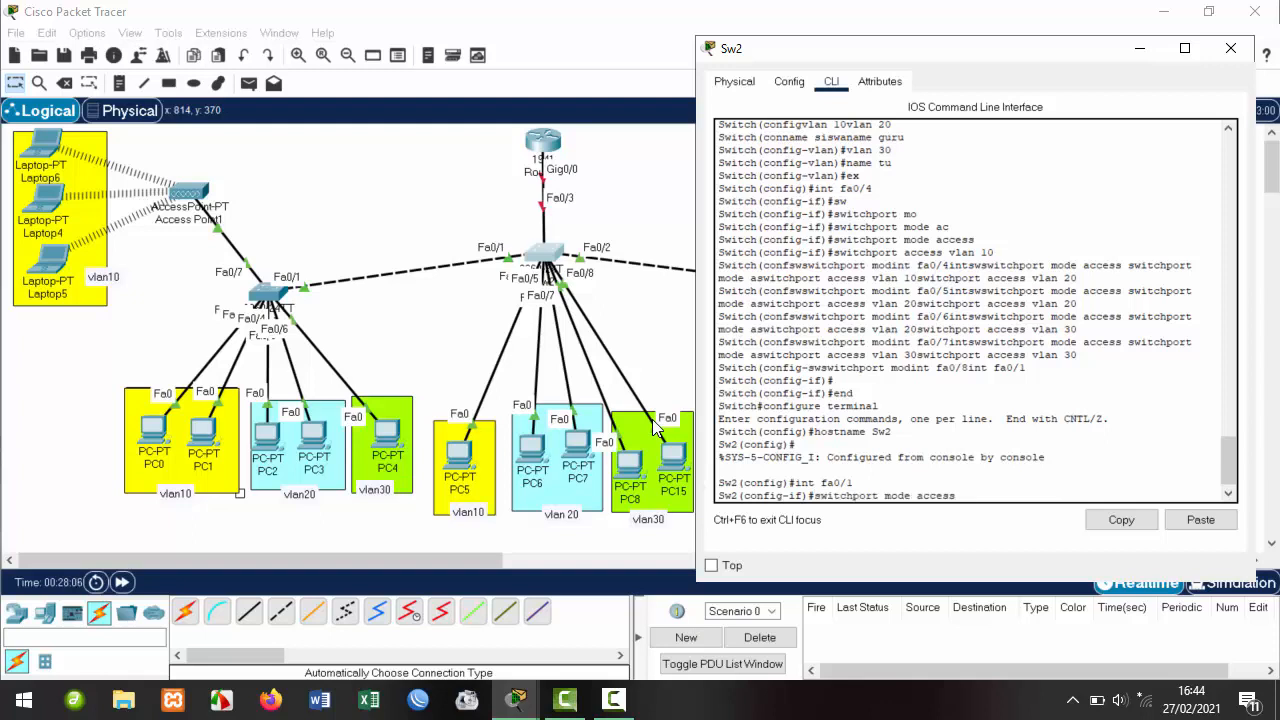
key(BackSpace)
key(BackSpace)
key(BackSpace)
key(BackSpace)
key(BackSpace)
key(BackSpace)
text(trunk)
key(Return)
key(Up)
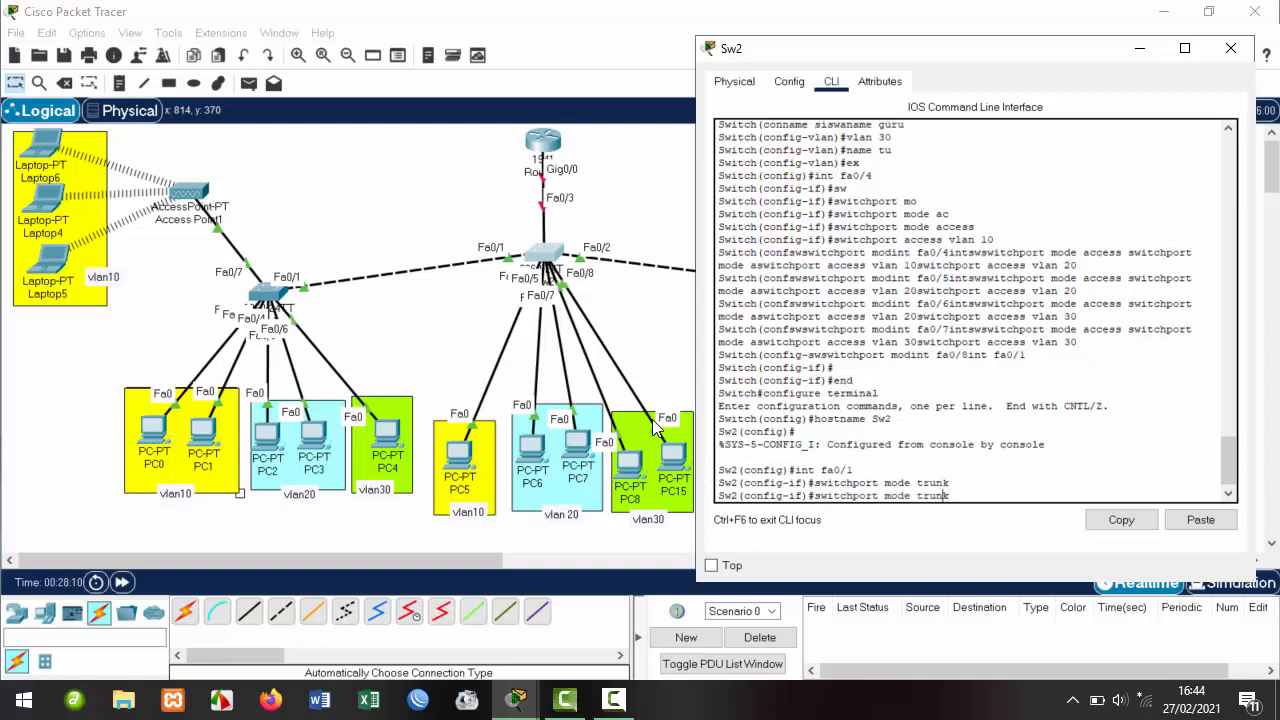
key(Left)
key(Left)
key(Left)
key(Left)
key(BackSpace)
key(BackSpace)
key(BackSpace)
key(BackSpace)
key(BackSpace)
text(allowed vlan 10-3)
key(Return)
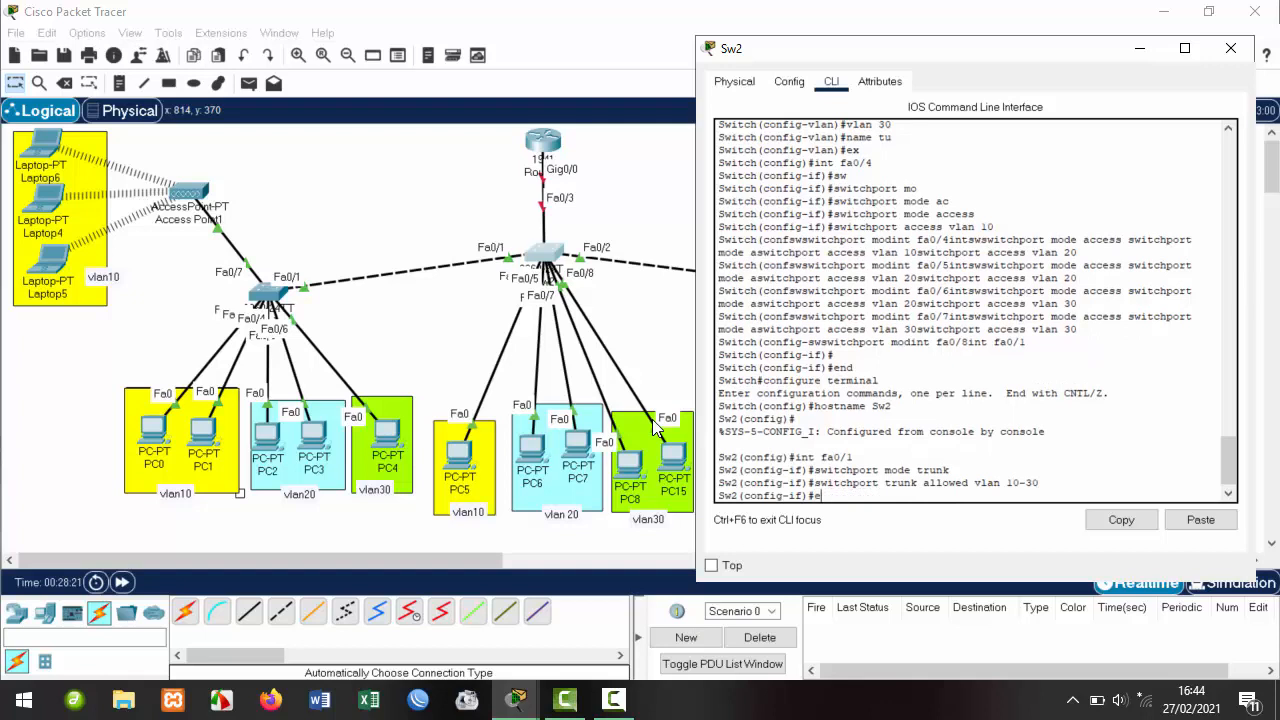
Make Sw2's fa0/2 a trunk allowing VLANs 10-30.
text(ex)
key(Return)
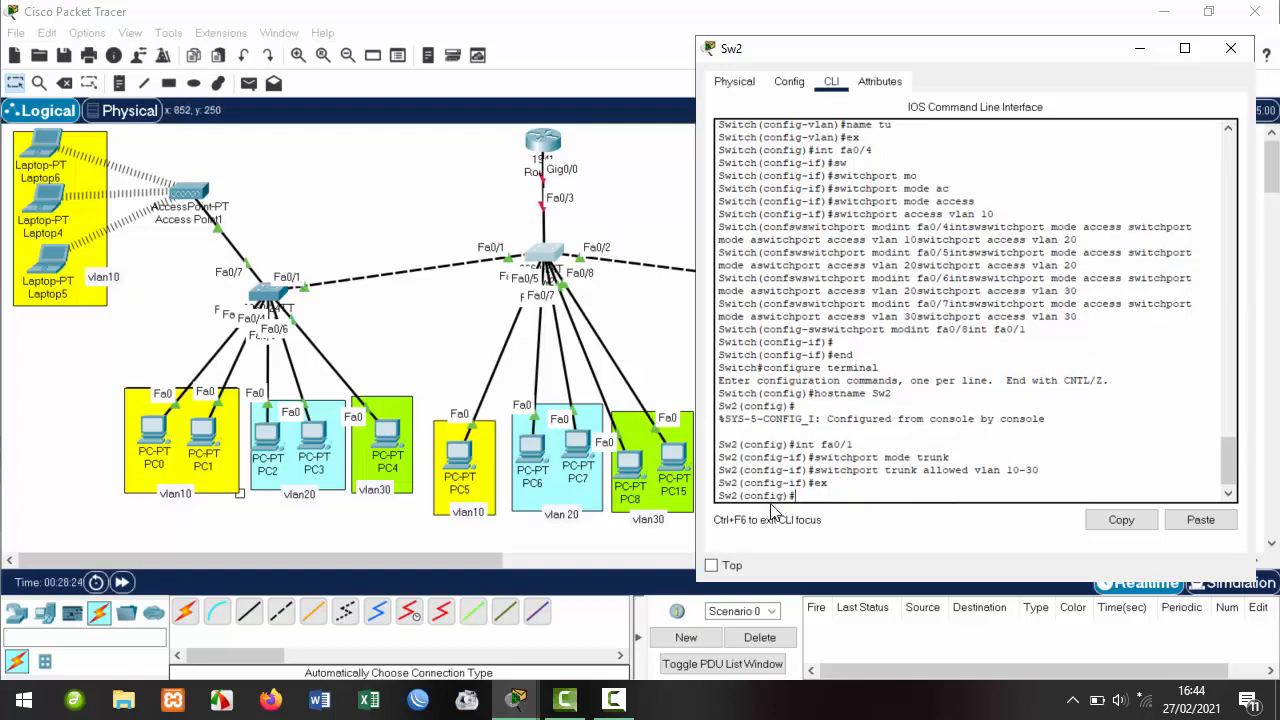
key(Up)
key(Up)
key(Up)
key(Up)
text(2)
key(Return)
key(Up)
key(Up)
key(Up)
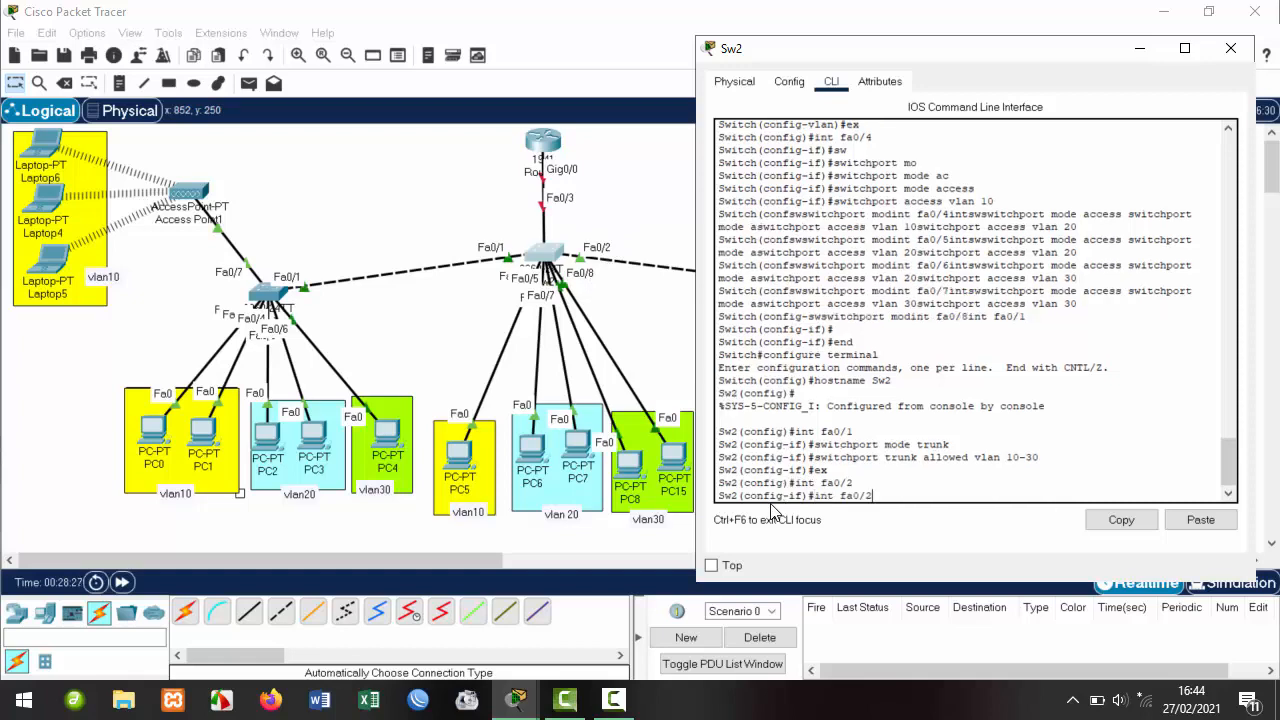
key(Up)
key(Return)
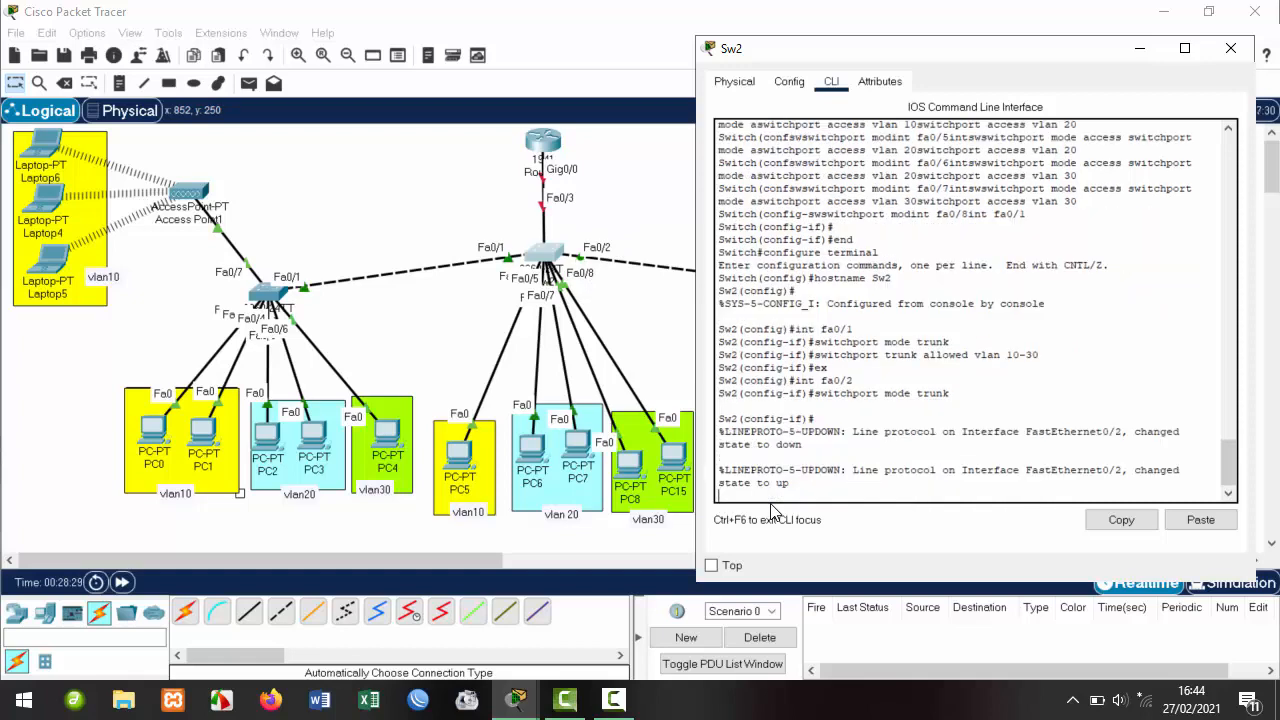
key(Return)
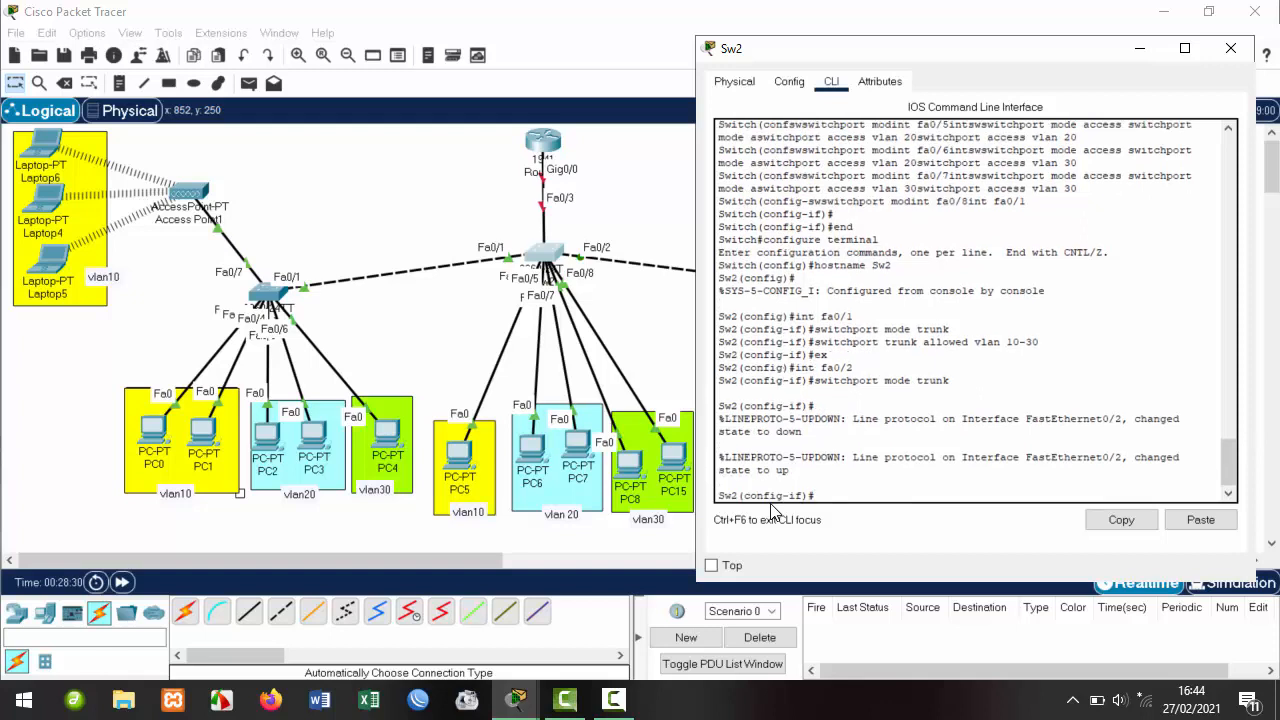
key(Up)
key(Up)
key(Up)
key(Up)
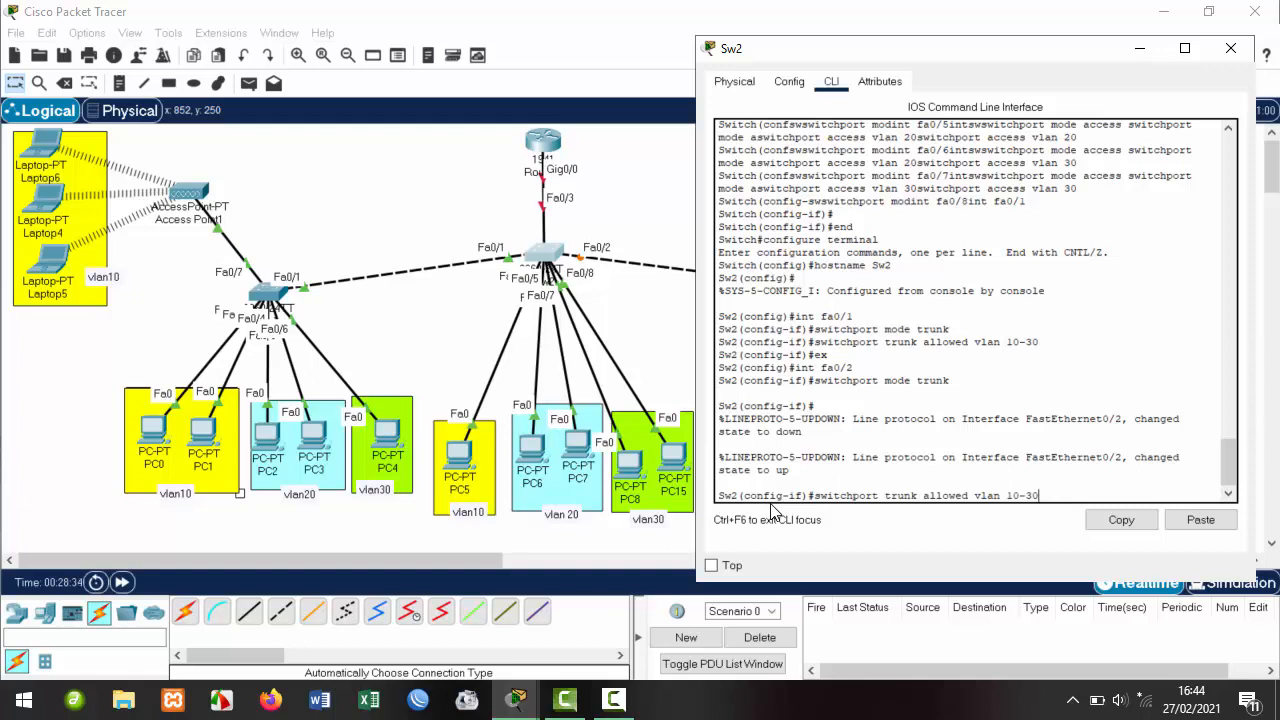
key(Return)
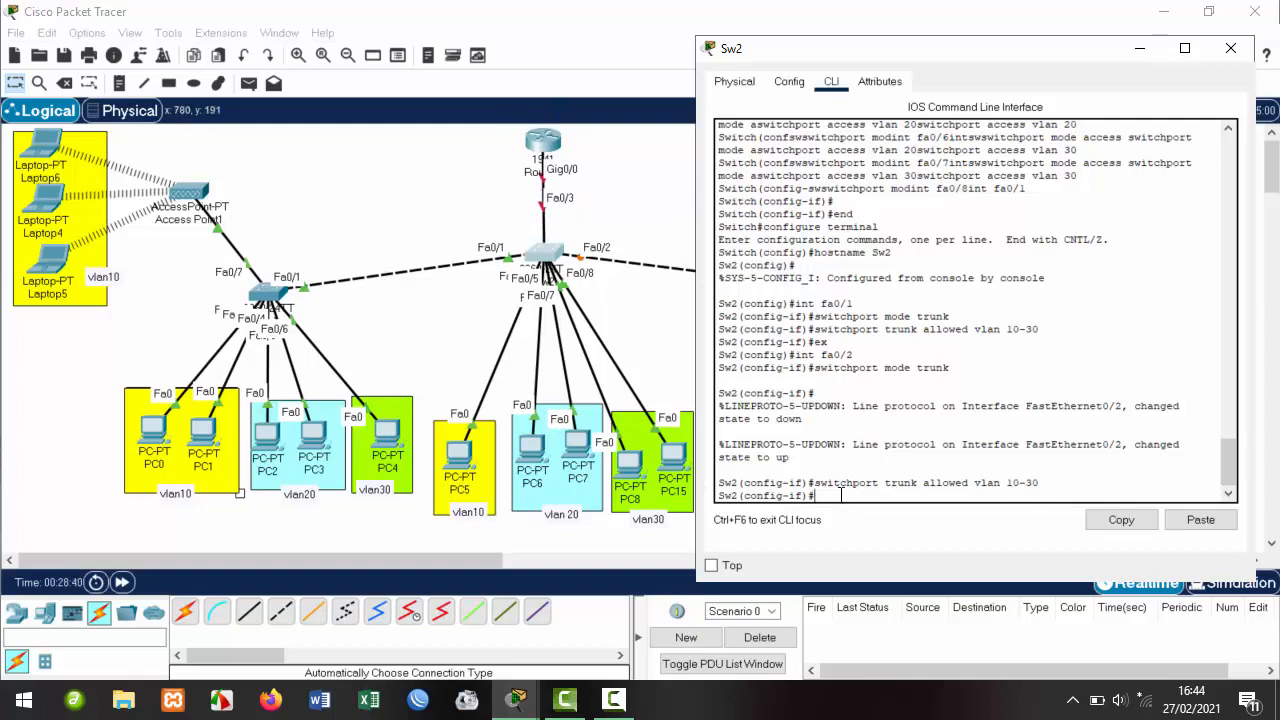
Make Sw2's fa0/3 a trunk allowing VLANs 10-30.
text(int fa0/2)
key(BackSpace)
text(3)
key(Return)
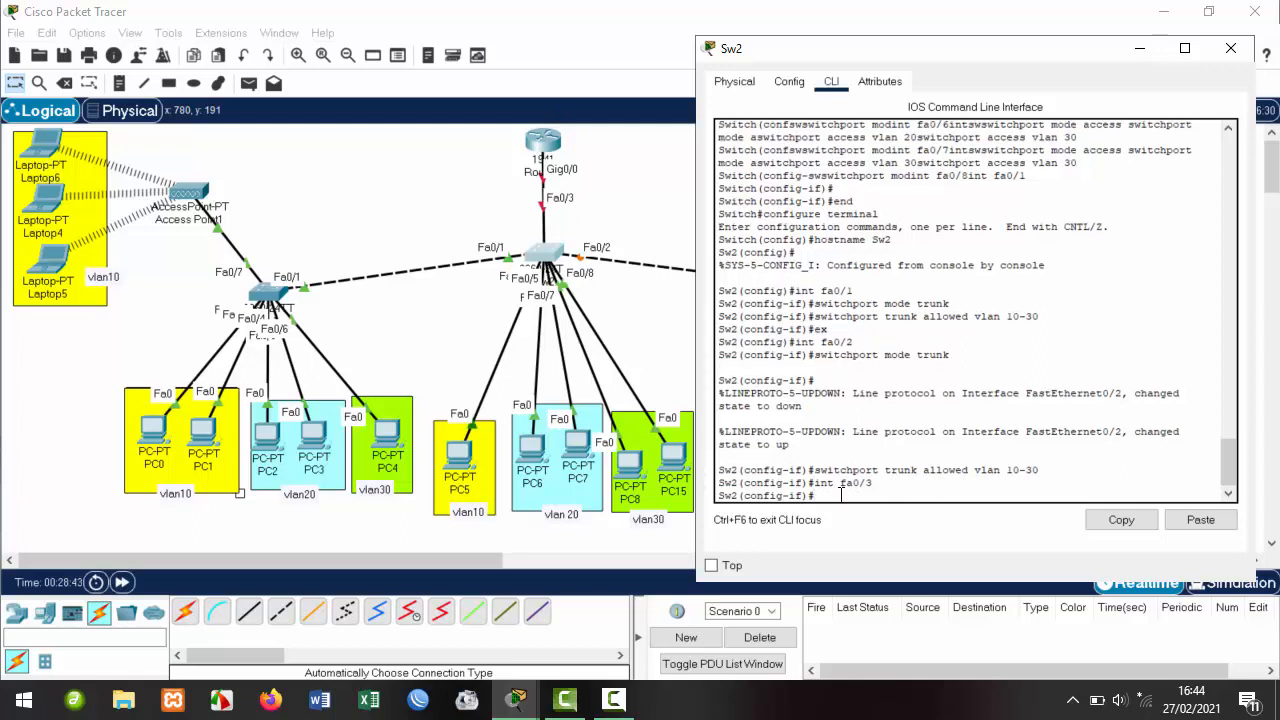
key(Up)
key(Up)
key(Up)
key(Return)
key(Up)
key(Up)
key(Up)
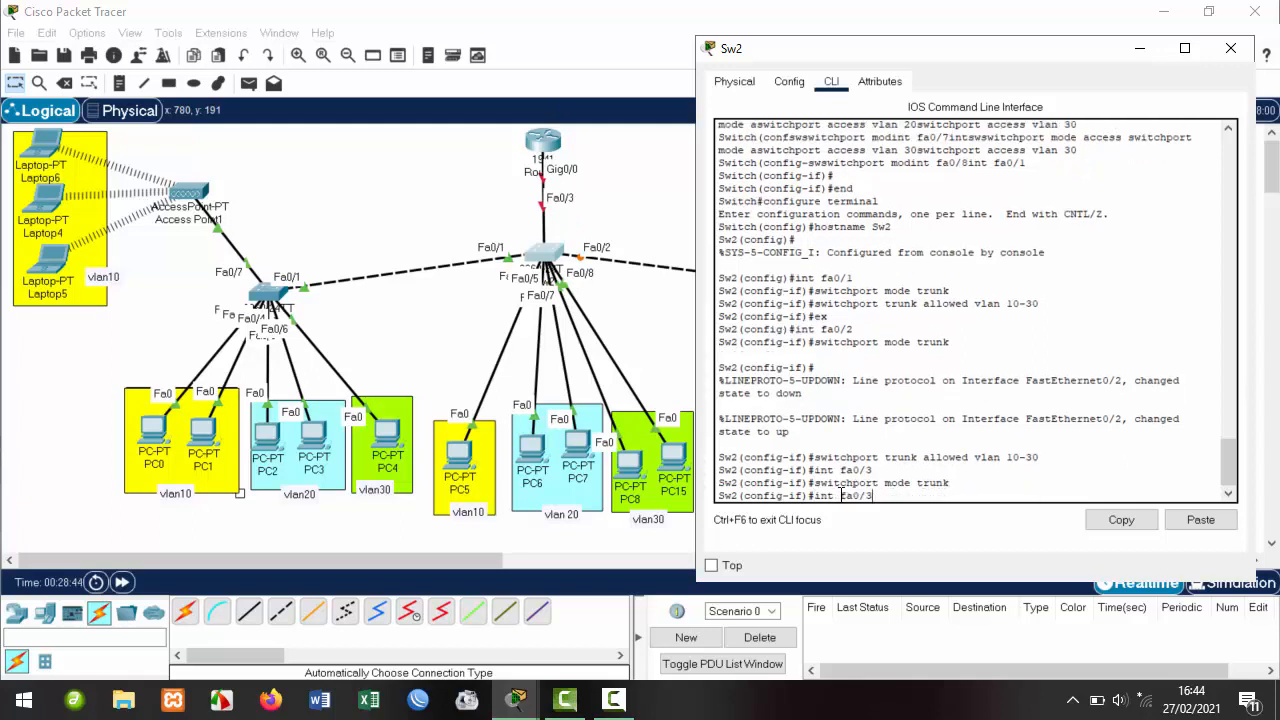
key(Return)
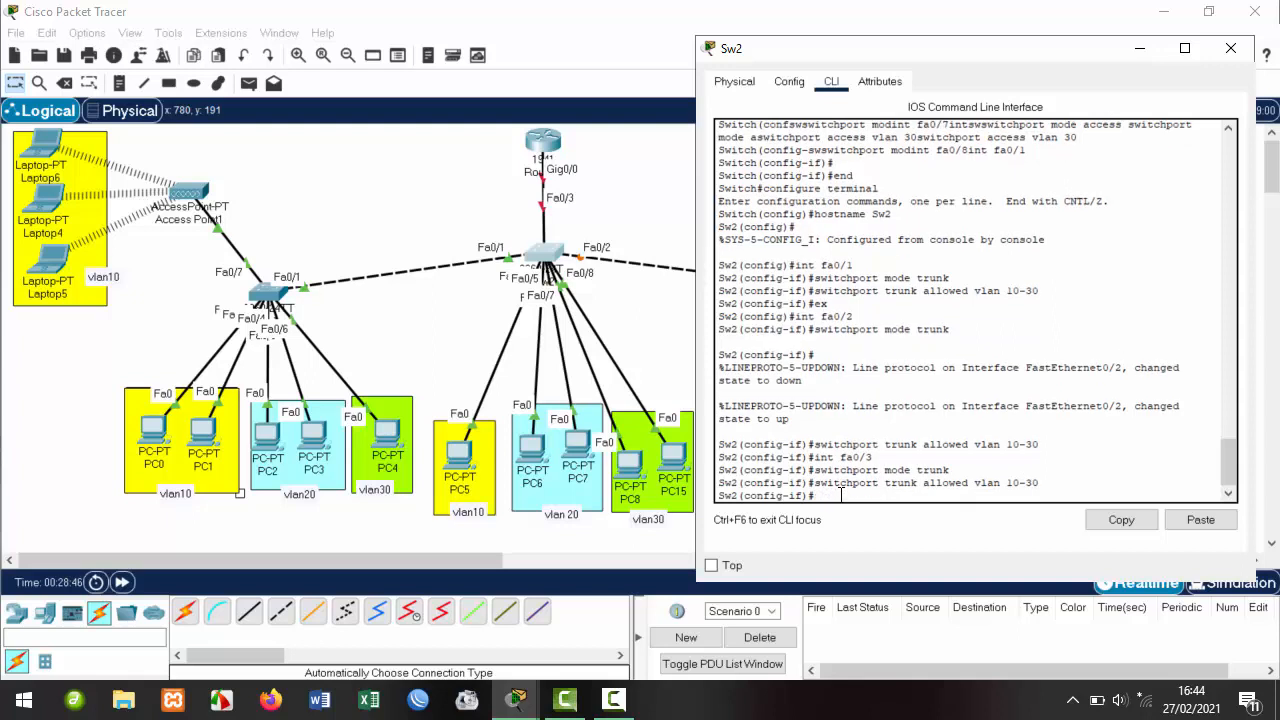
Exit configuration mode, save Sw2's configuration with wr, and close its window.
key(Return)
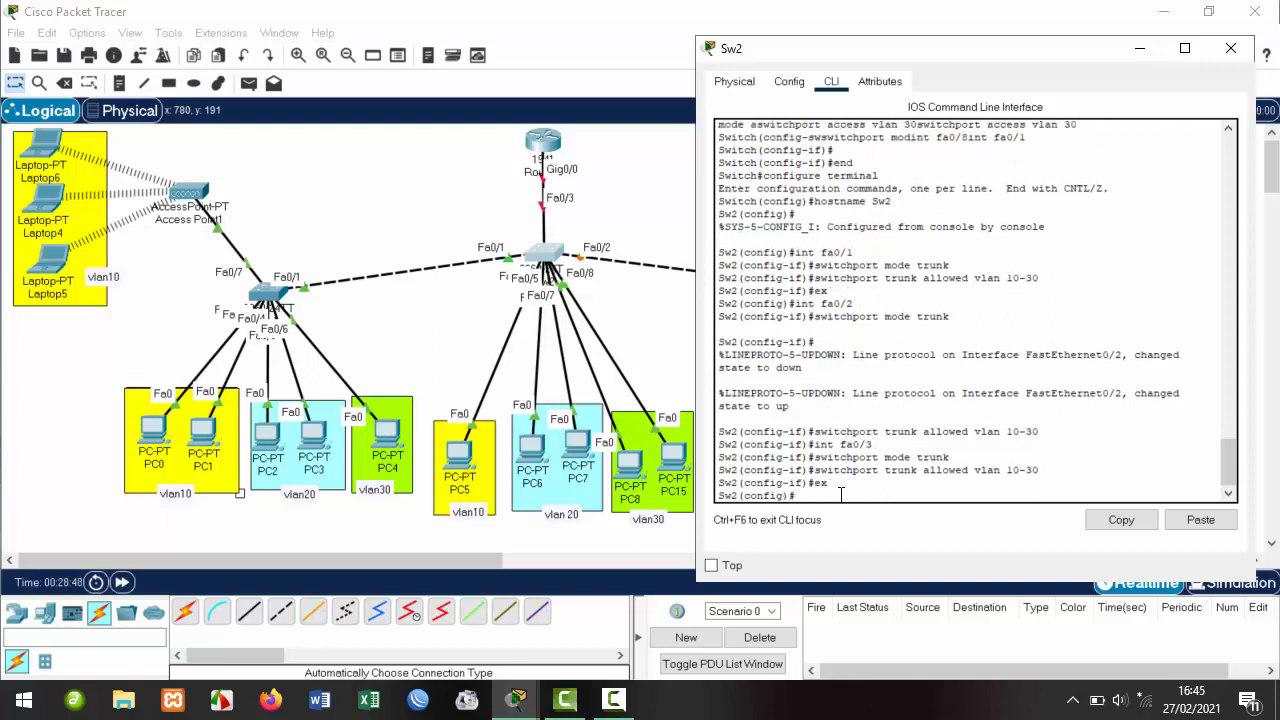
text(ex)
key(Return)
text(w)
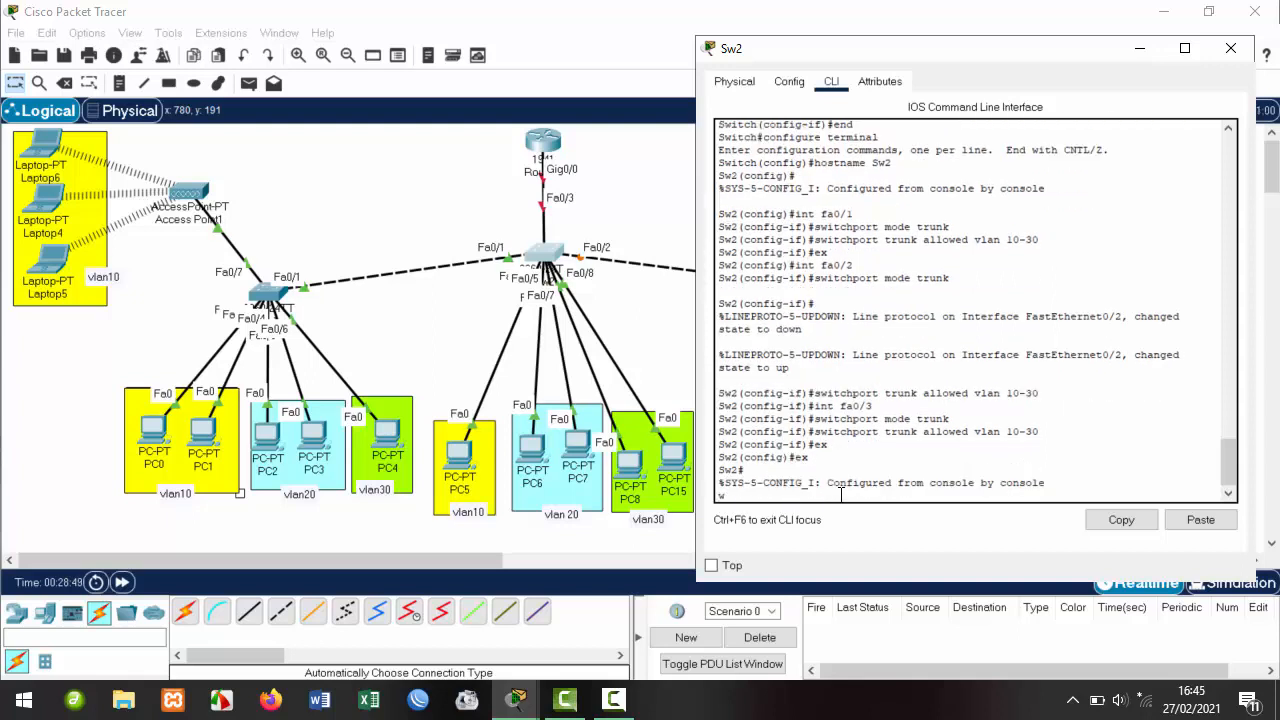
text(r)
key(Return)
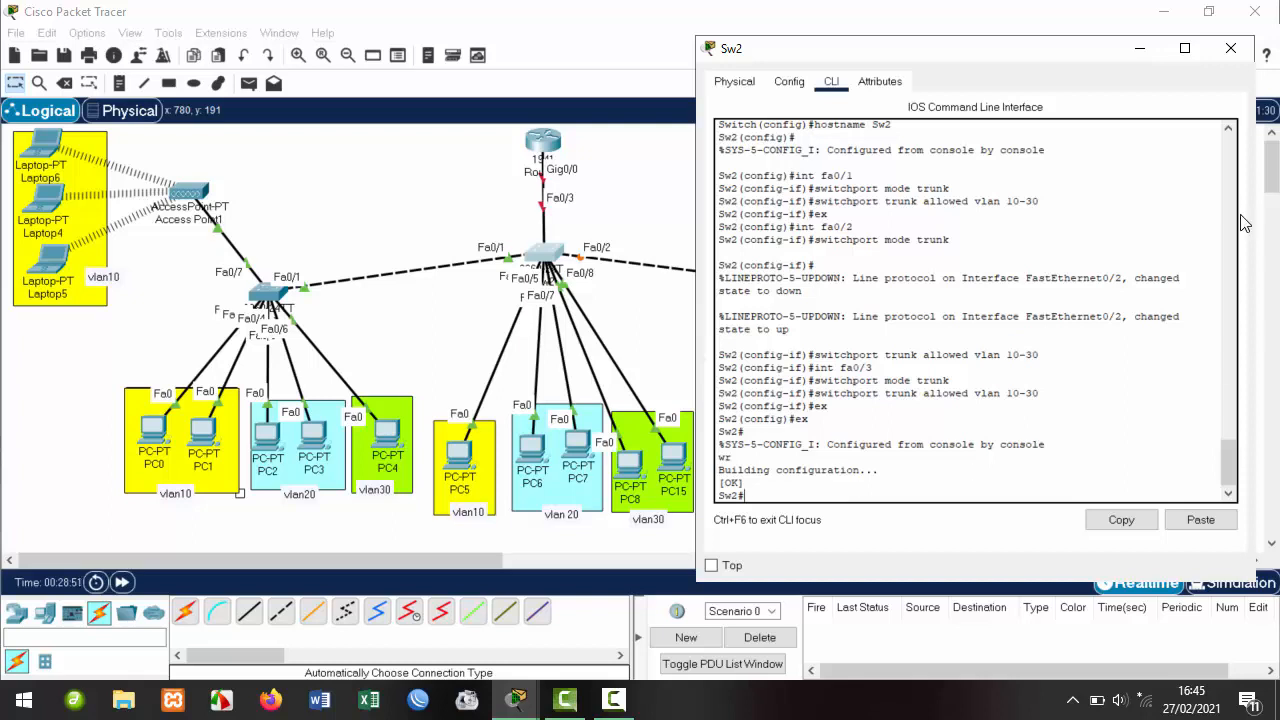
click(1231, 48)
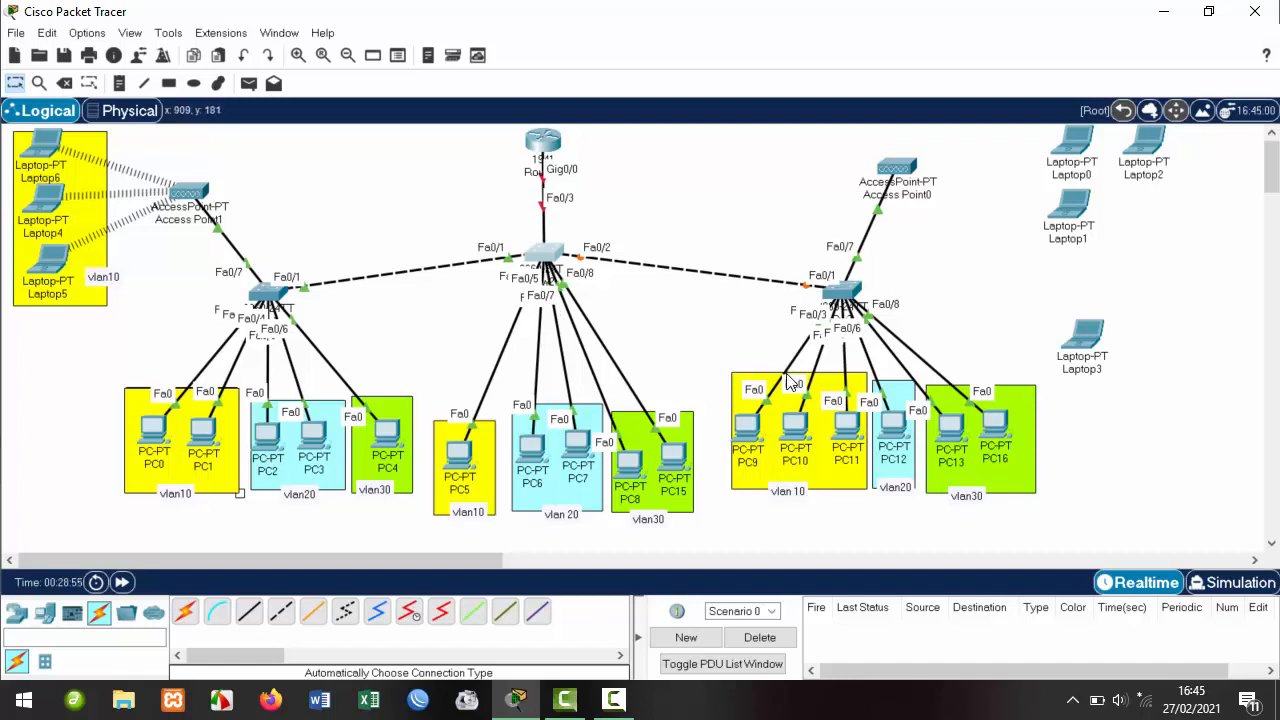
Open Sw3's command line with its window moved aside.
click(845, 292)
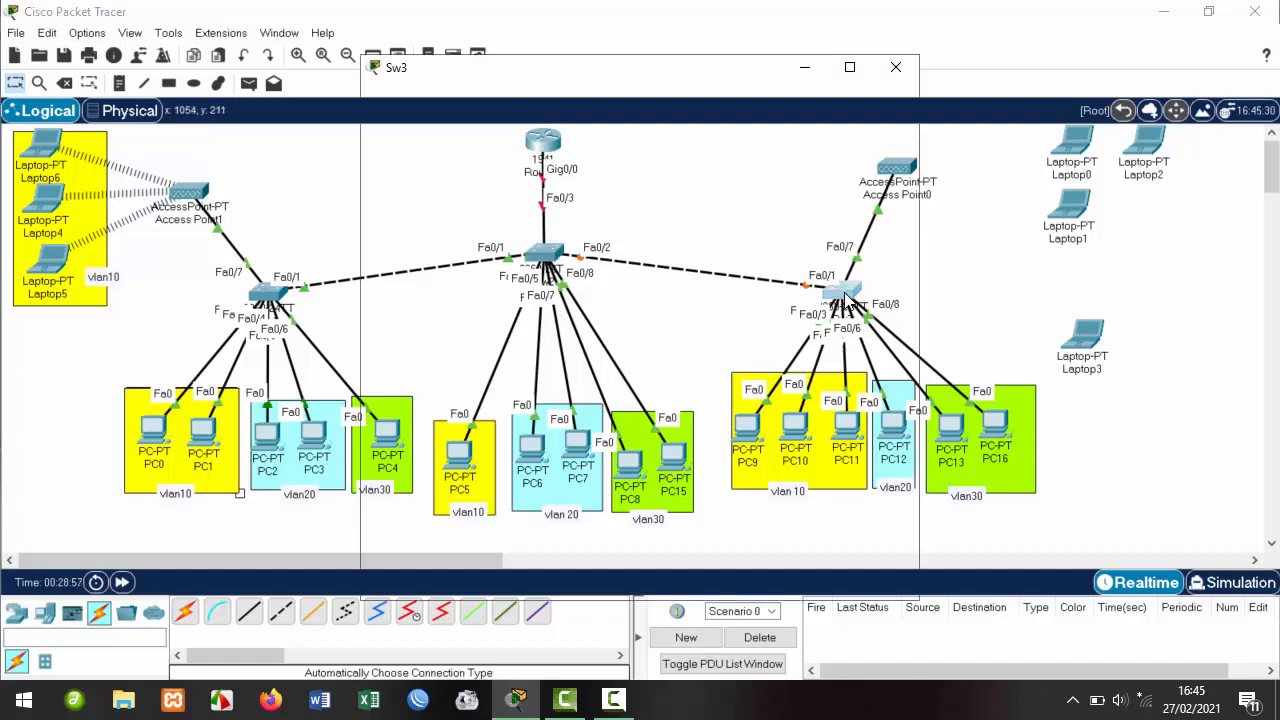
drag(738, 78, 500, 58)
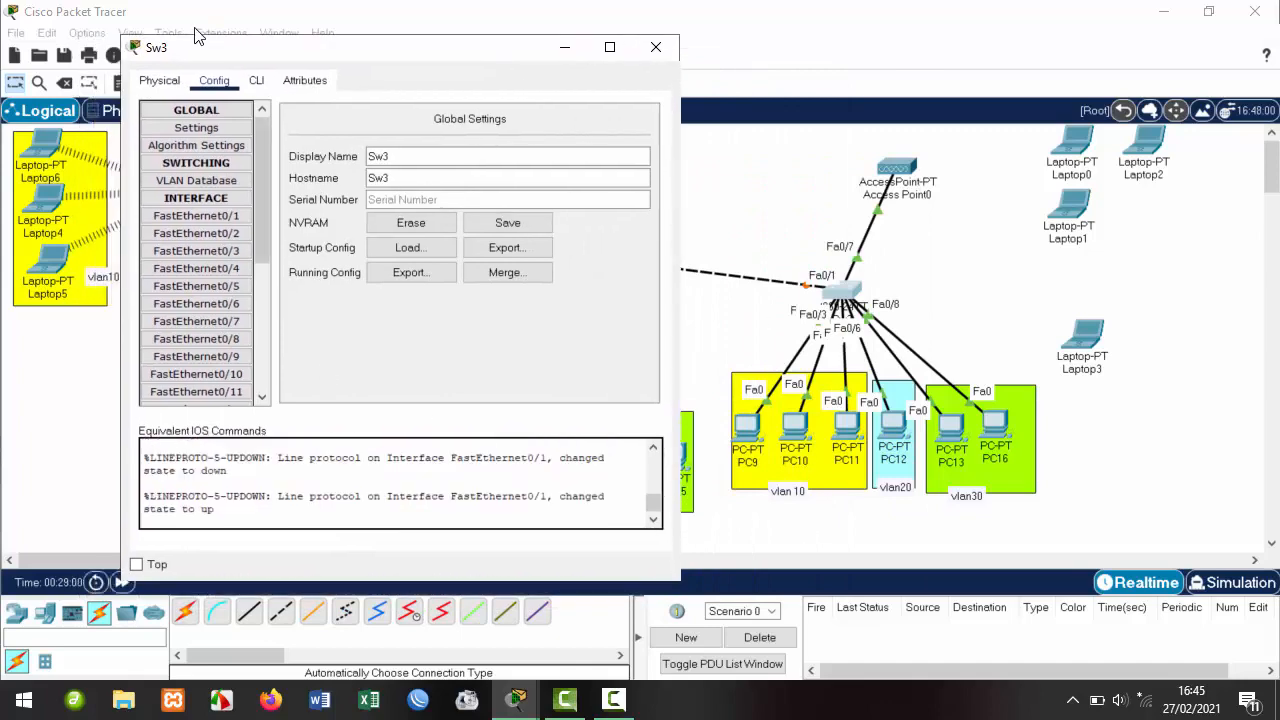
click(258, 82)
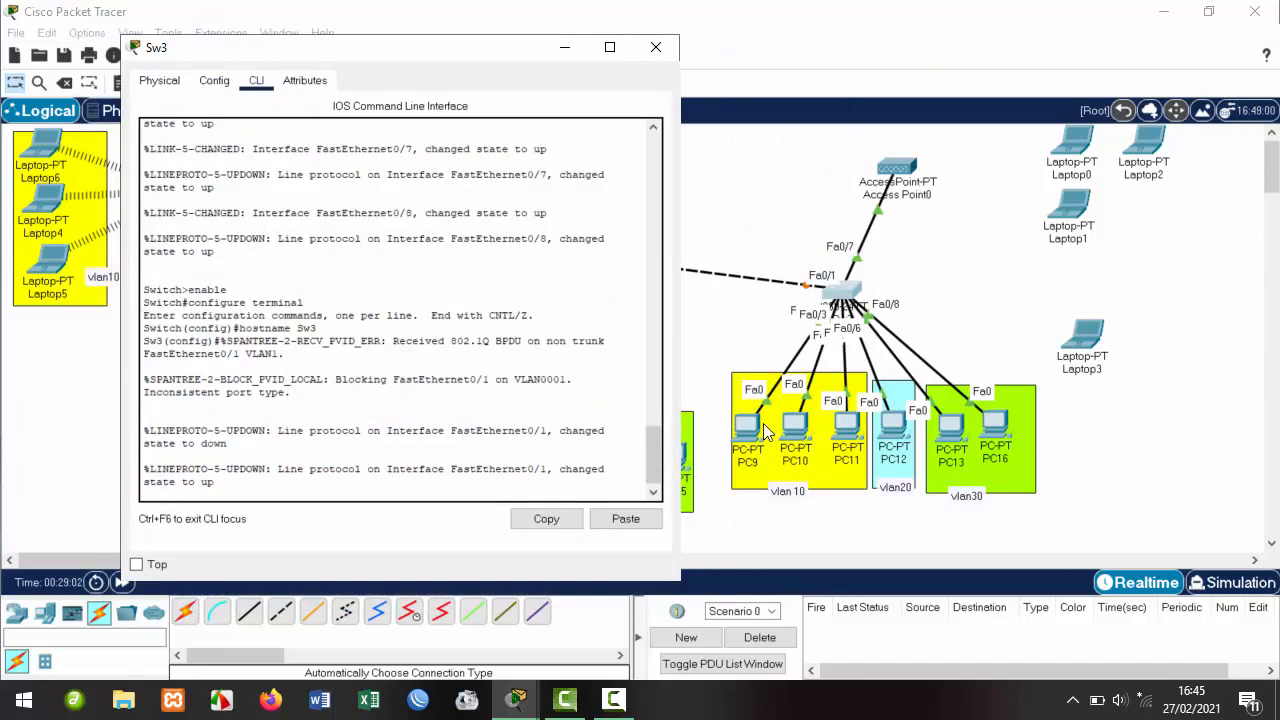
Reposition PC9 inside the vlan10 box and place PC10 beside it.
click(763, 423)
mouse_move(763, 423)
mouse_down()
mouse_move(719, 340)
mouse_move(759, 428)
mouse_up()
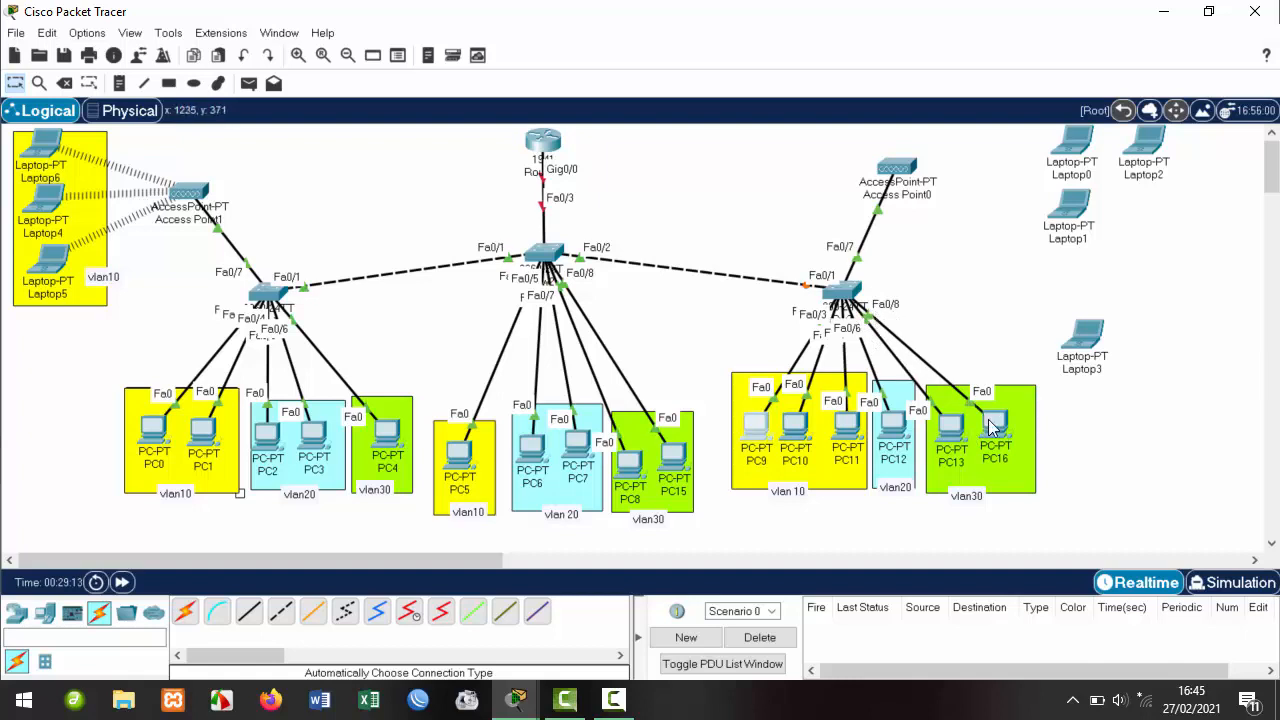
mouse_move(750, 408)
mouse_down()
mouse_move(706, 345)
mouse_move(765, 424)
mouse_move(770, 404)
mouse_up()
drag(770, 402, 1000, 443)
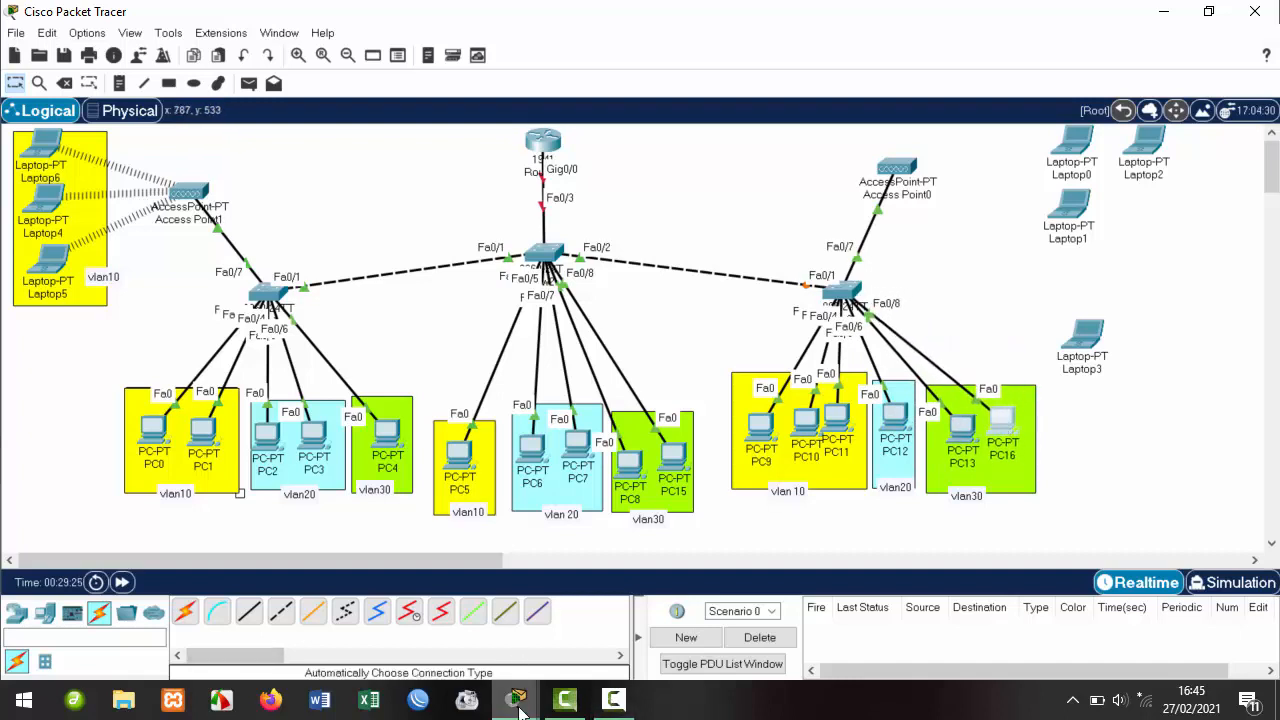
Reopen Sw3's command line and get a fresh configuration prompt.
mouse_move(516, 700)
click(613, 641)
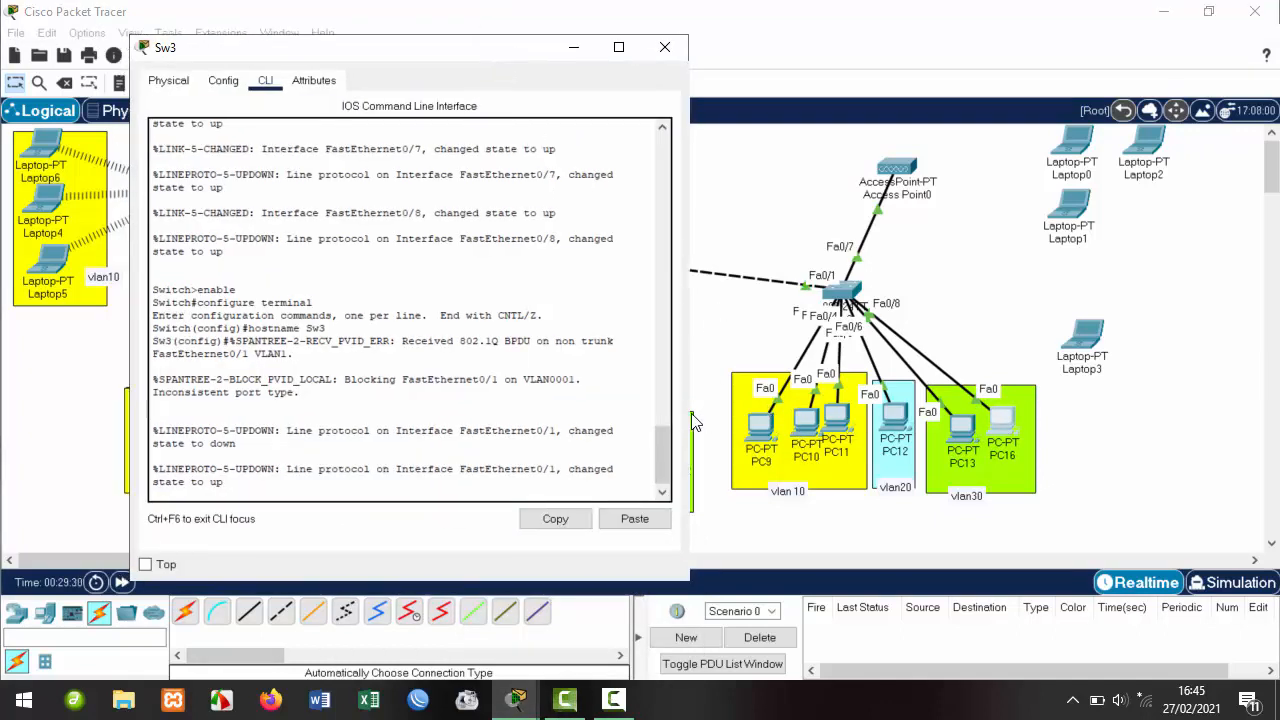
key(Return)
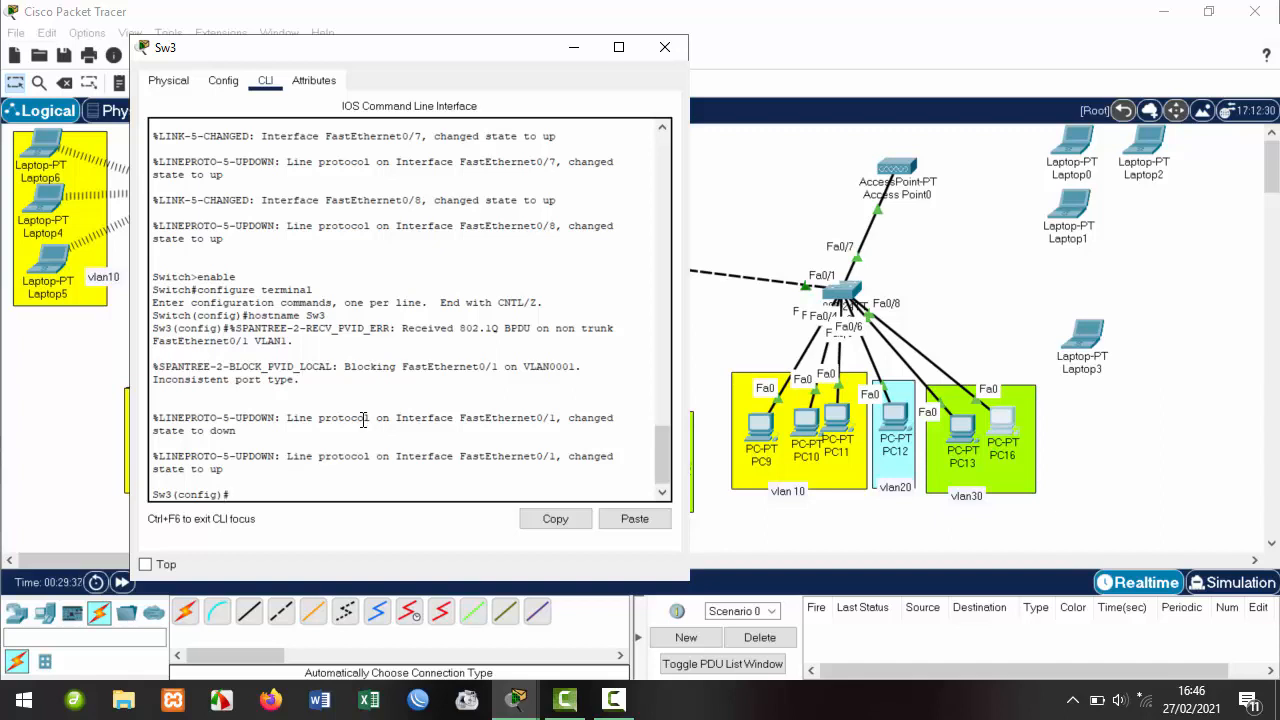
scroll(363, 420, up, 5)
scroll(363, 428, down, 5)
click(664, 47)
click(845, 294)
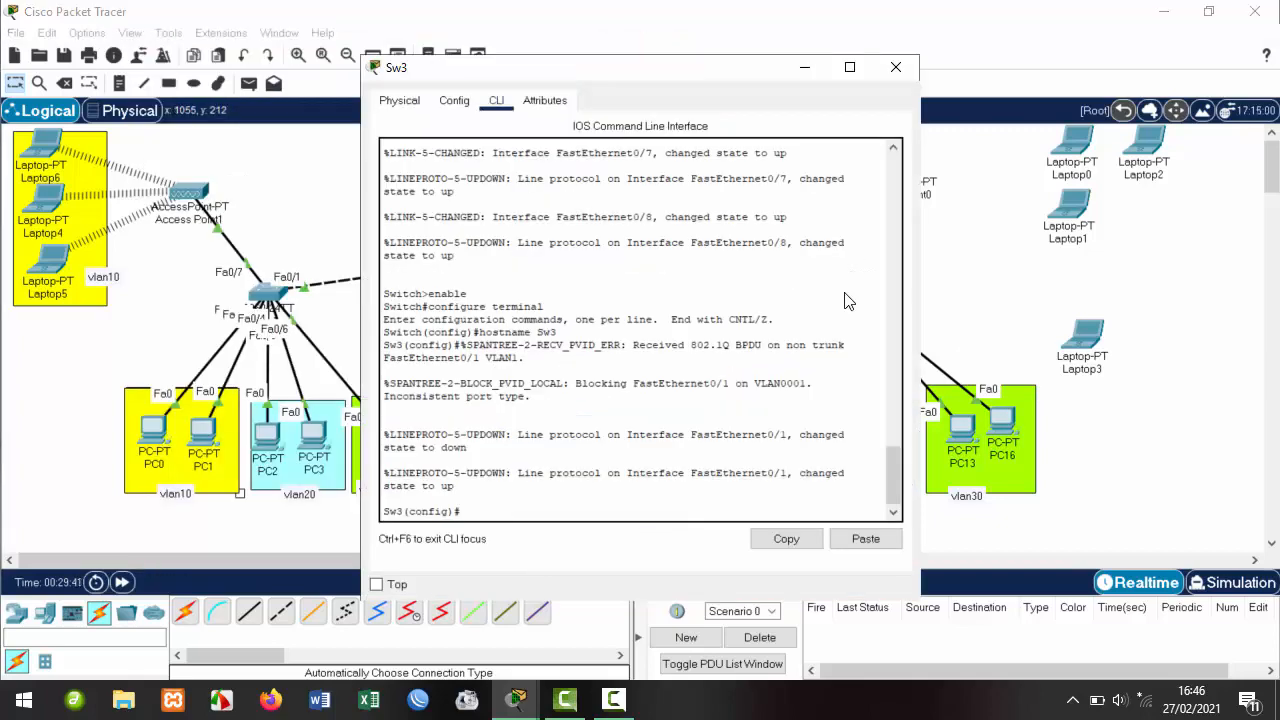
drag(577, 80, 399, 66)
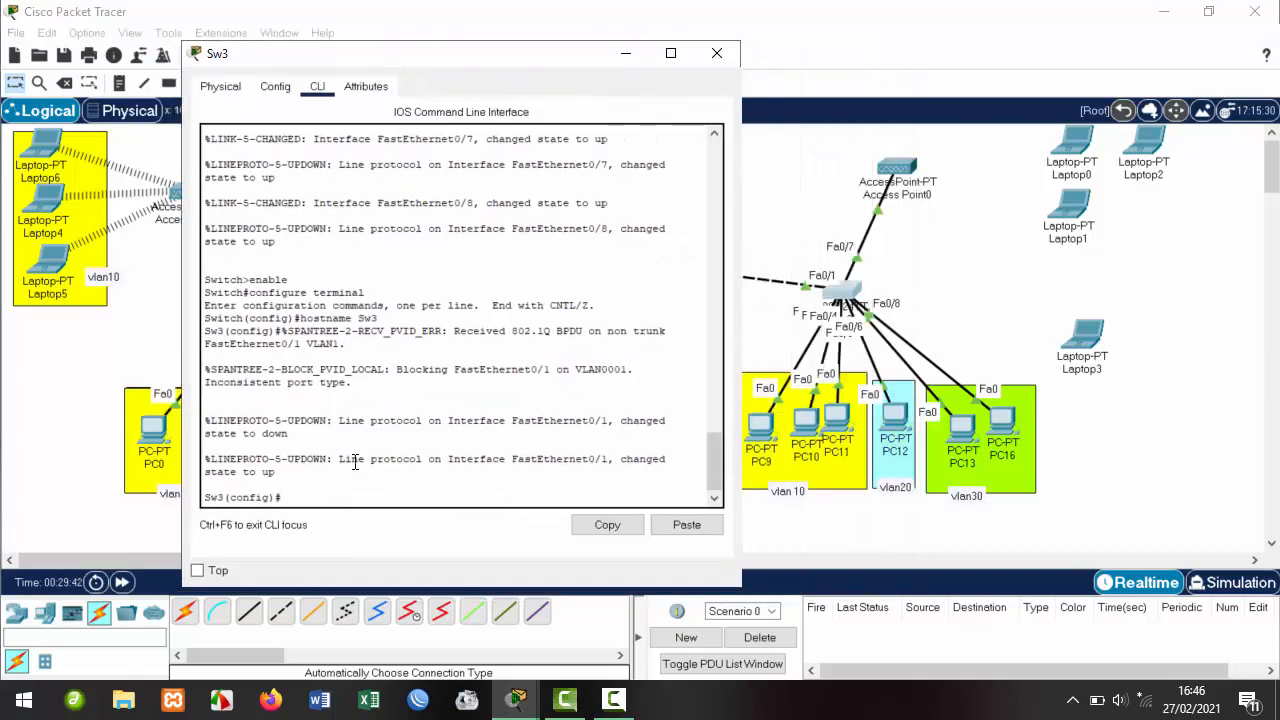
click(323, 486)
key(Return)
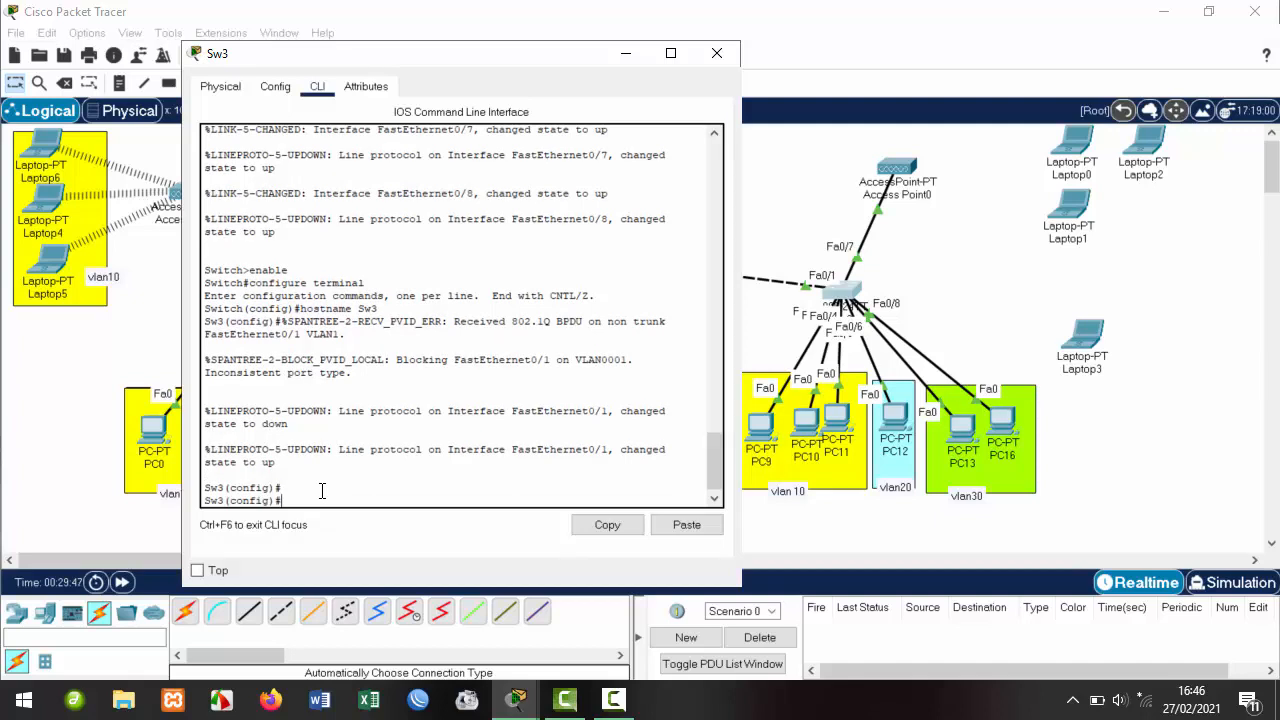
Create VLANs 10 siswa, 20 guru and 30 tu on Sw3, then exit VLAN configuration.
text(vlan 10)
key(Return)
text(name )
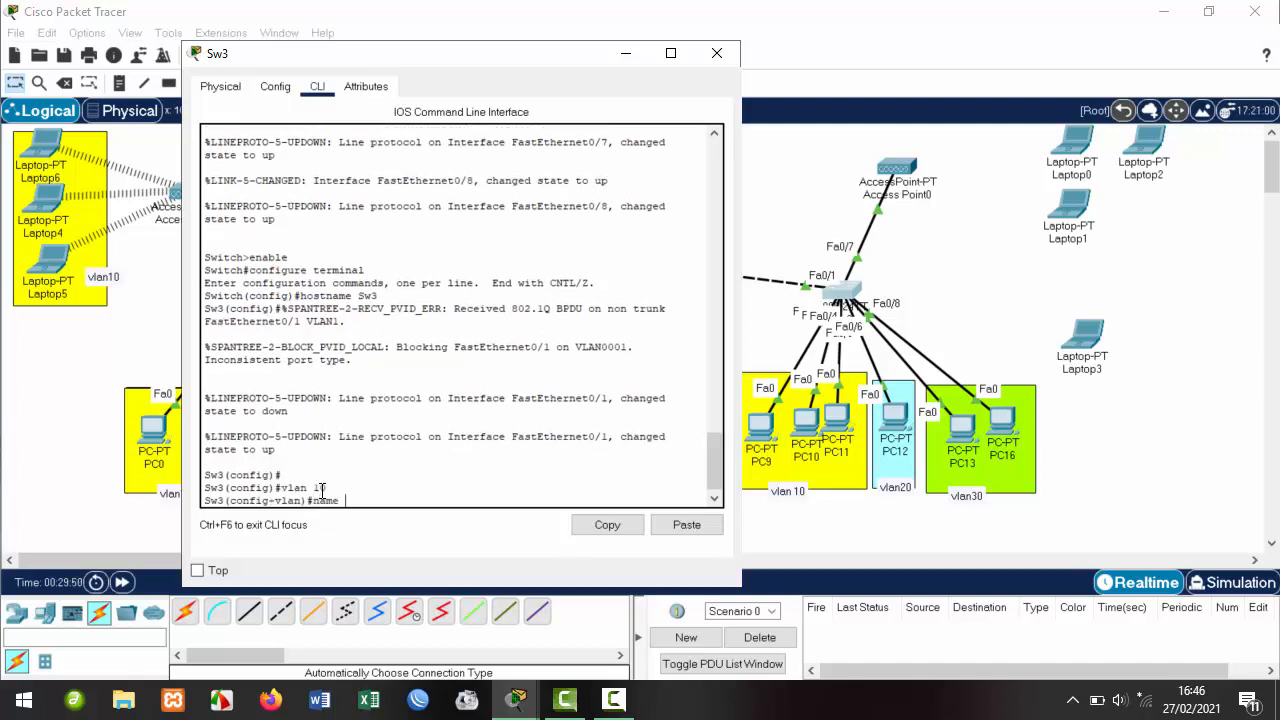
text(siswa)
key(Return)
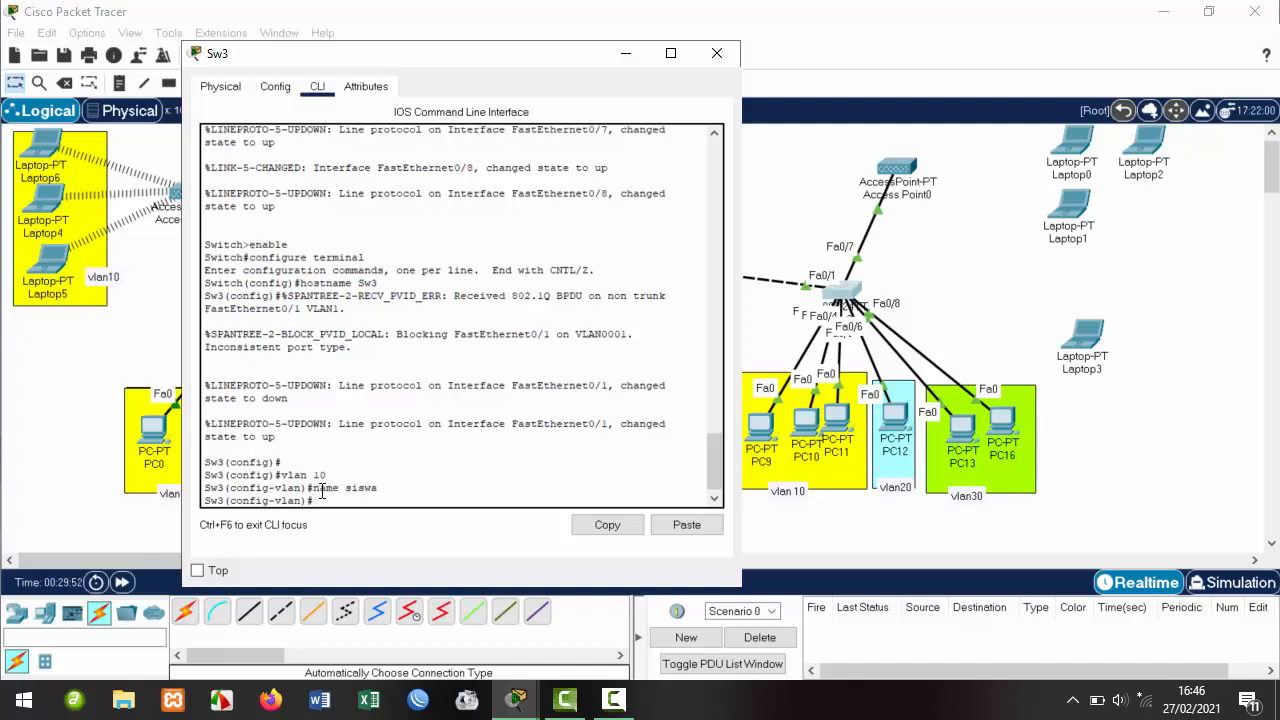
text(vlan 20)
key(Return)
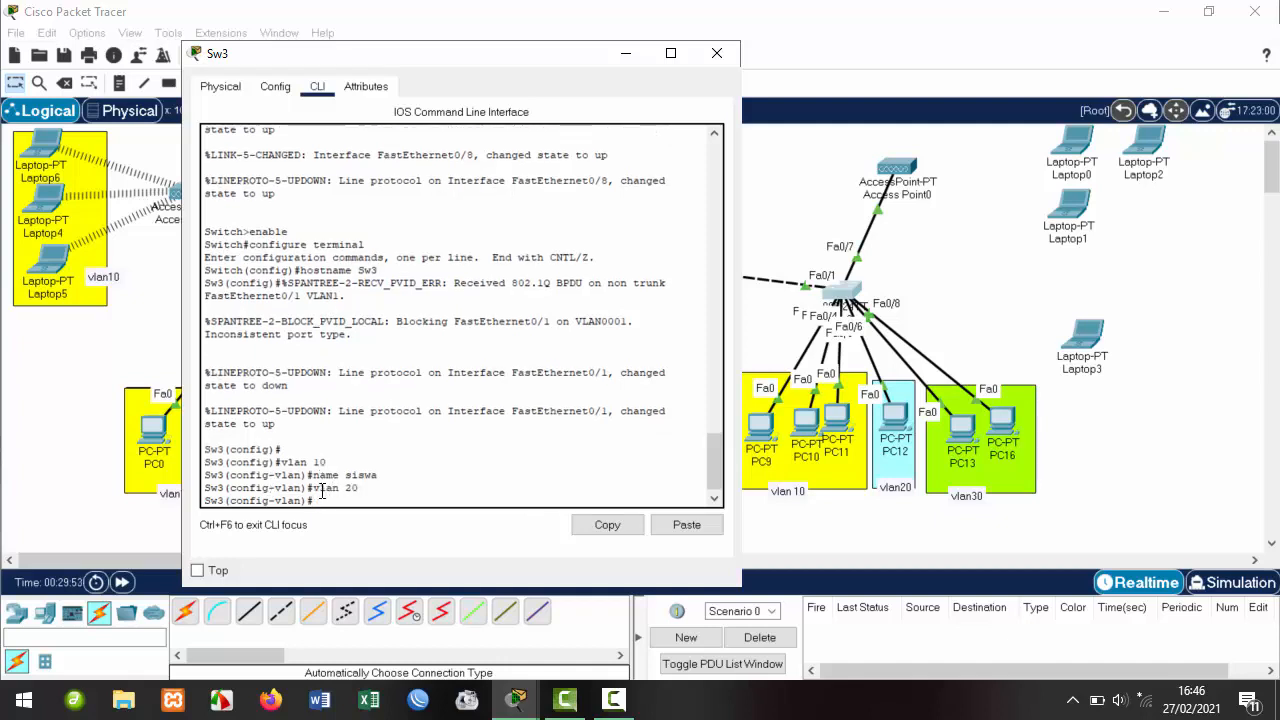
text(name guru)
key(Return)
text(vlan 3)
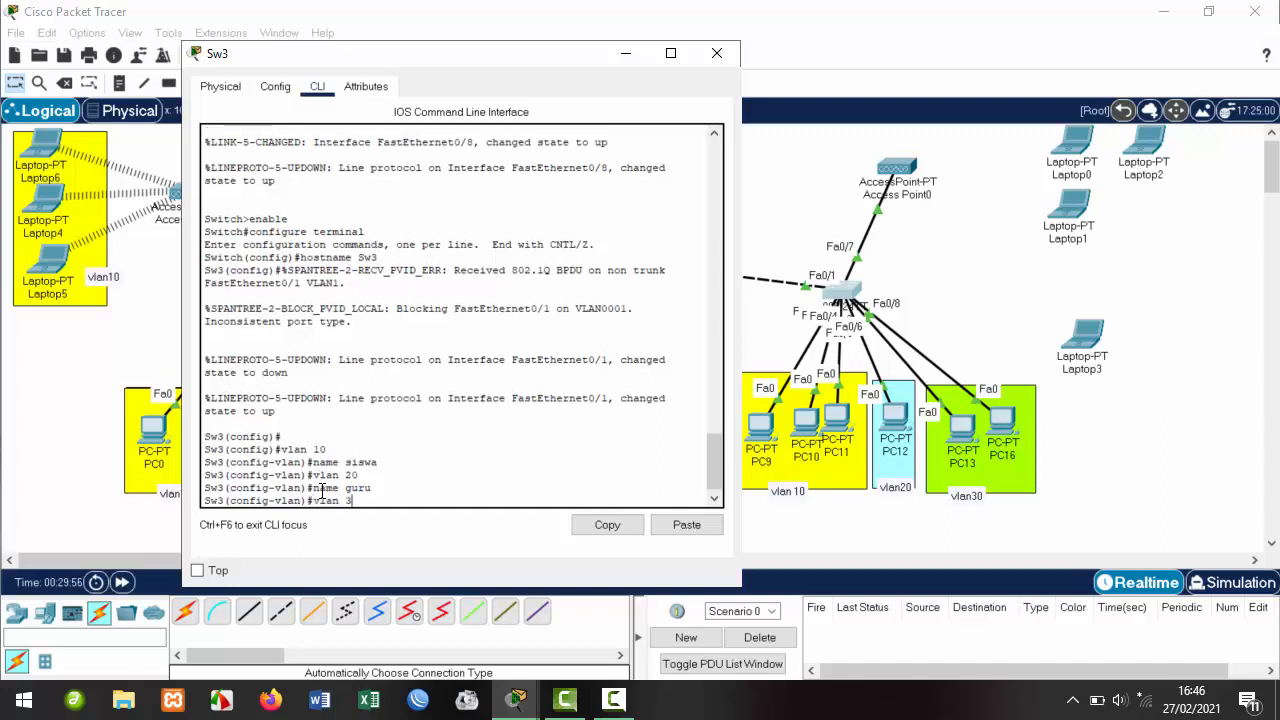
text(0)
key(Return)
text(name)
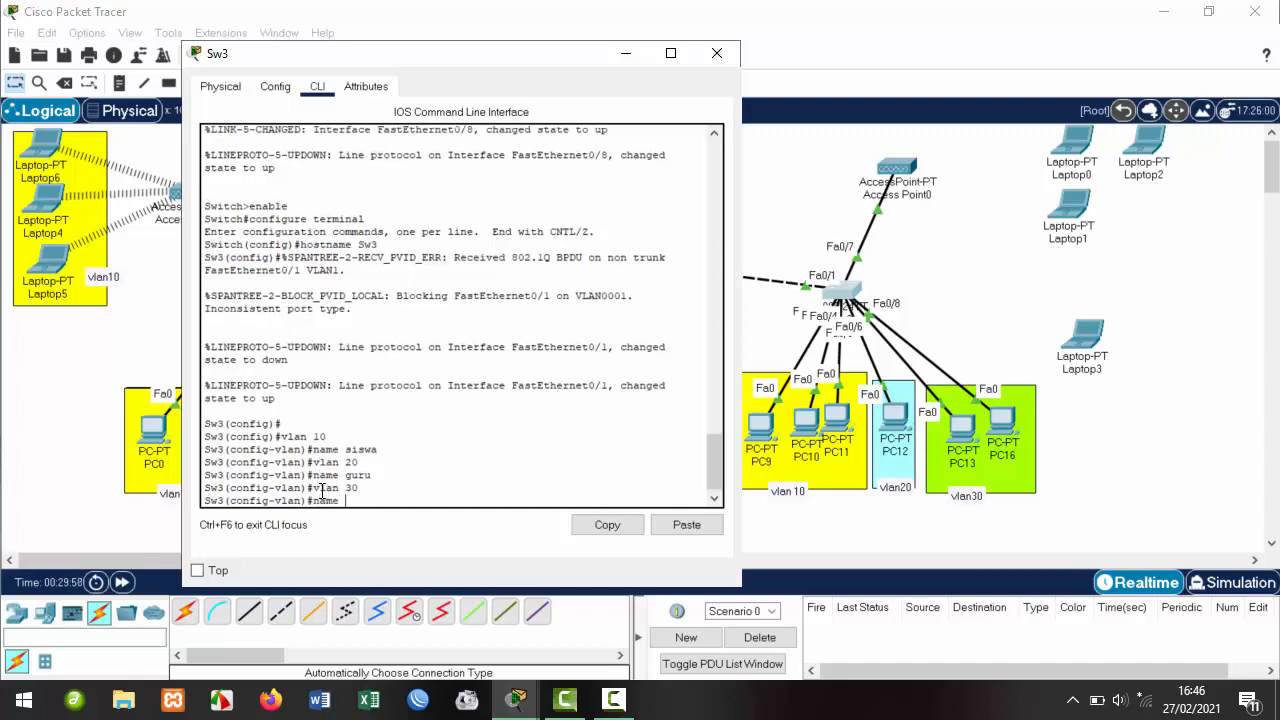
text( tu)
key(Return)
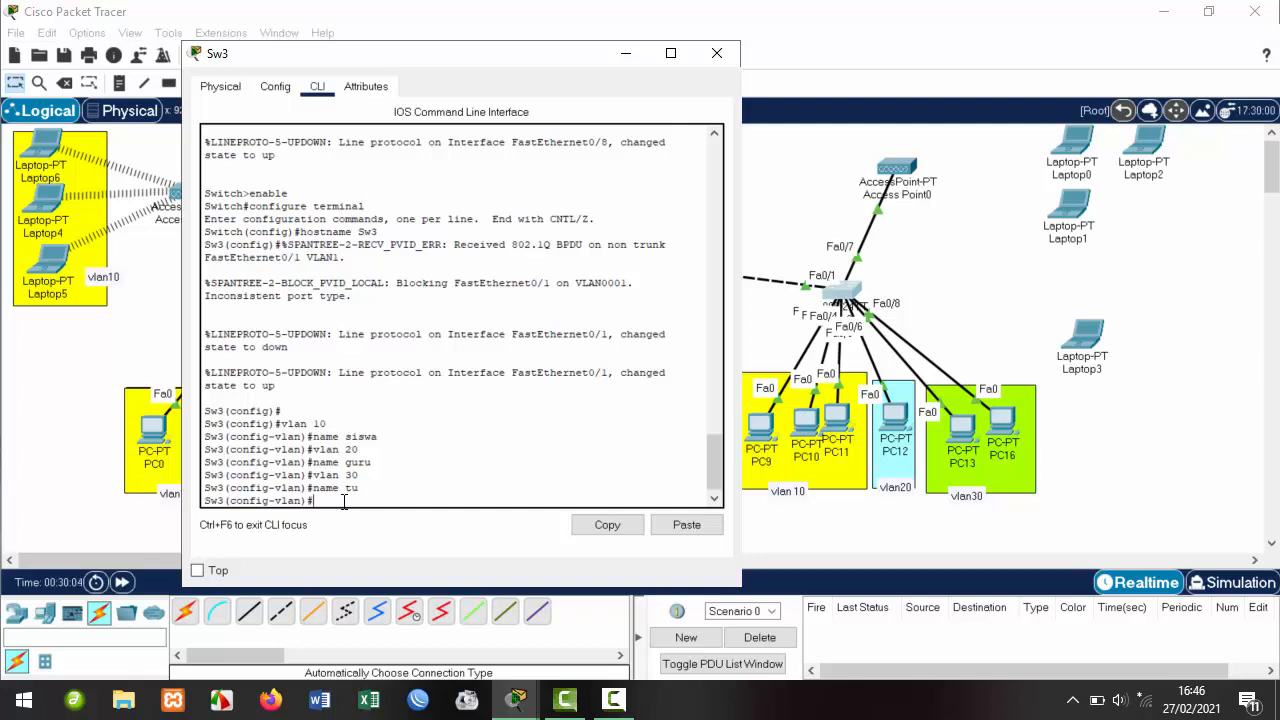
text(i)
text(x)
key(Return)
text(int fa0/2)
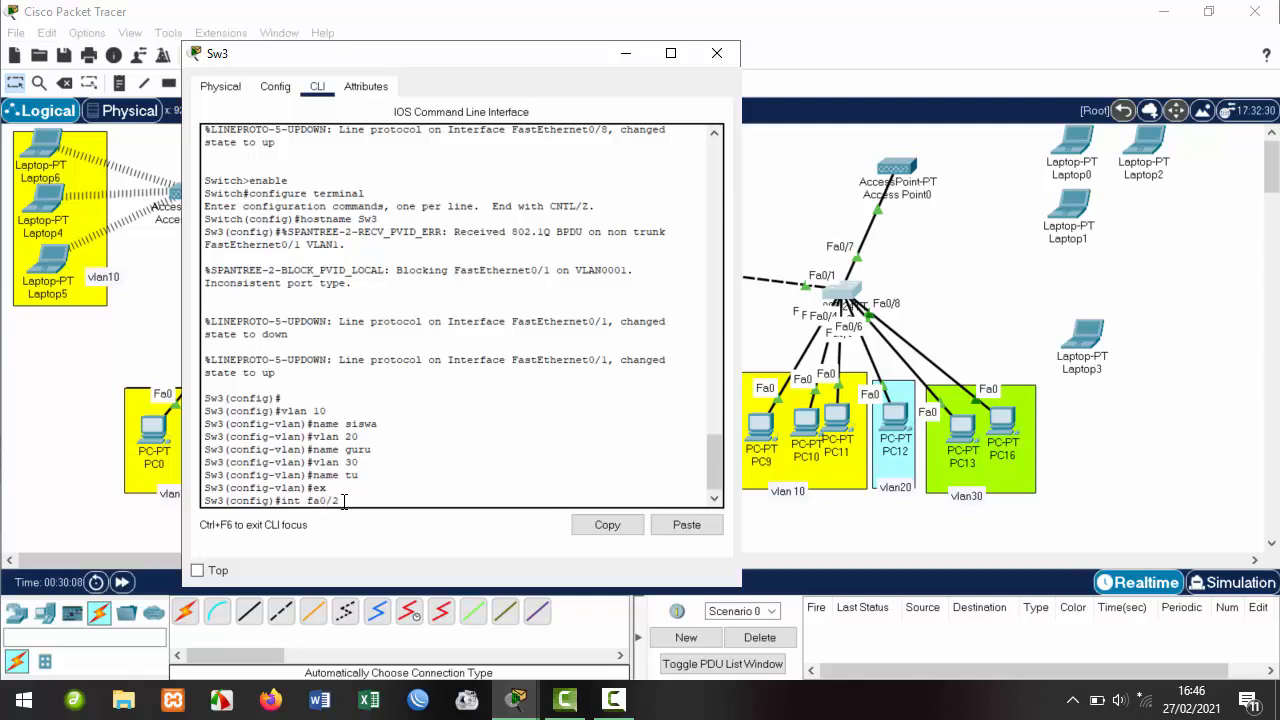
Make Sw3's fa0/2 an access port in VLAN 10.
key(Return)
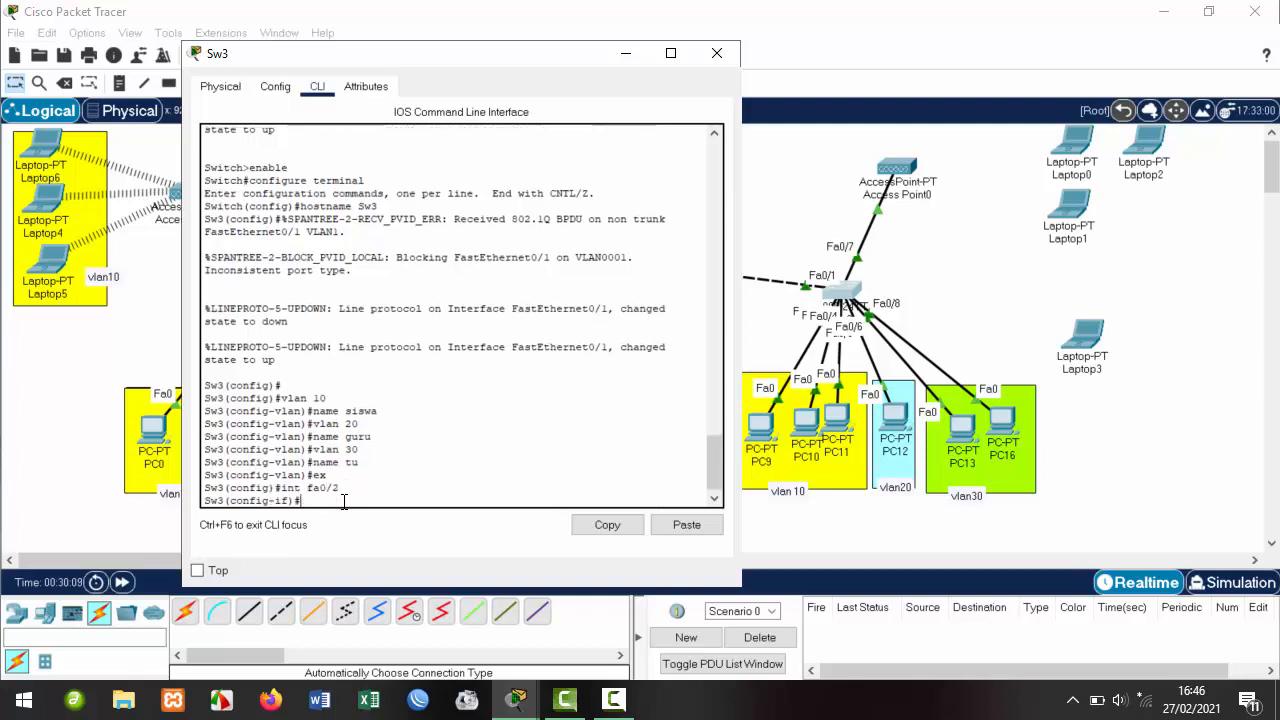
text(w)
key(Tab)
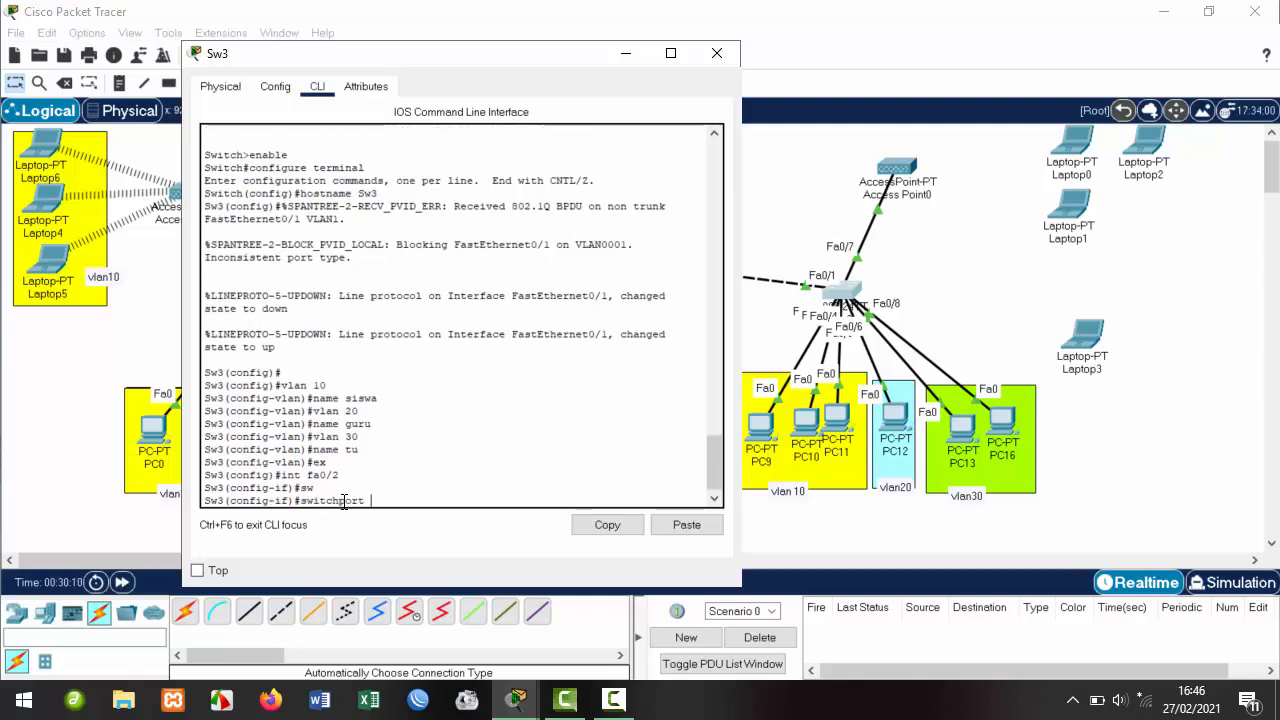
text(mo)
key(Tab)
text(ac)
key(Tab)
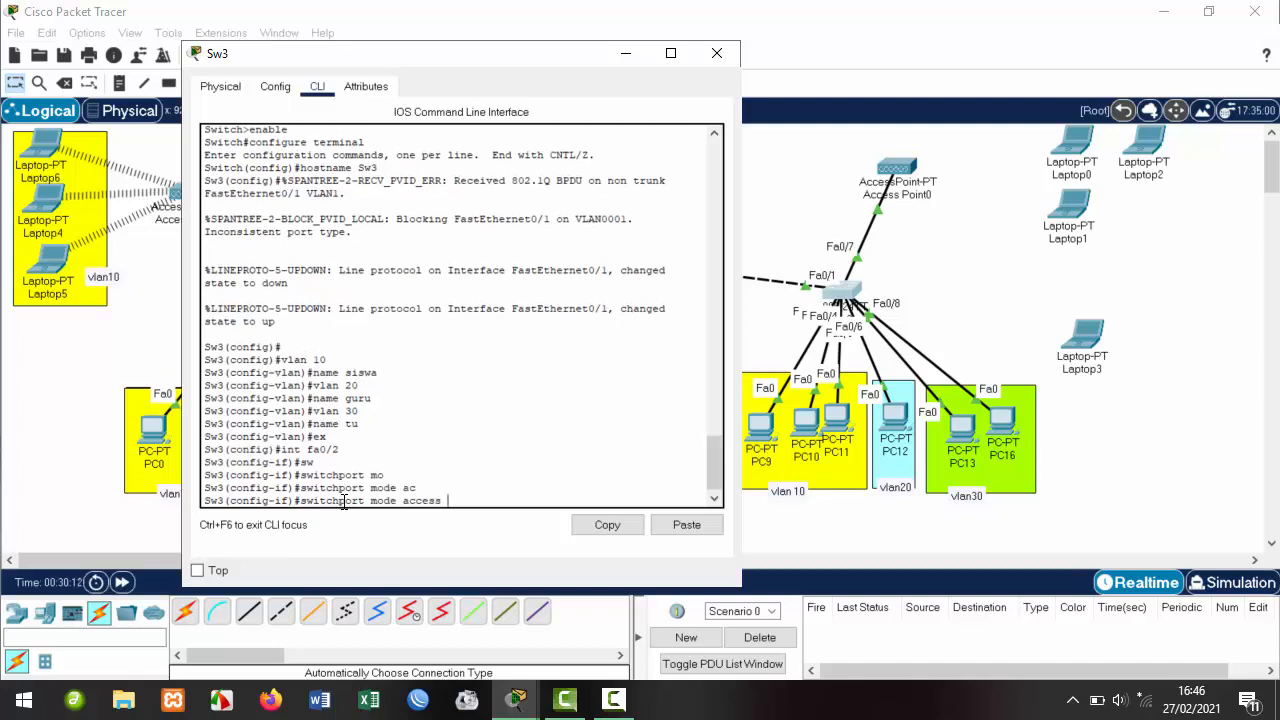
key(Tab)
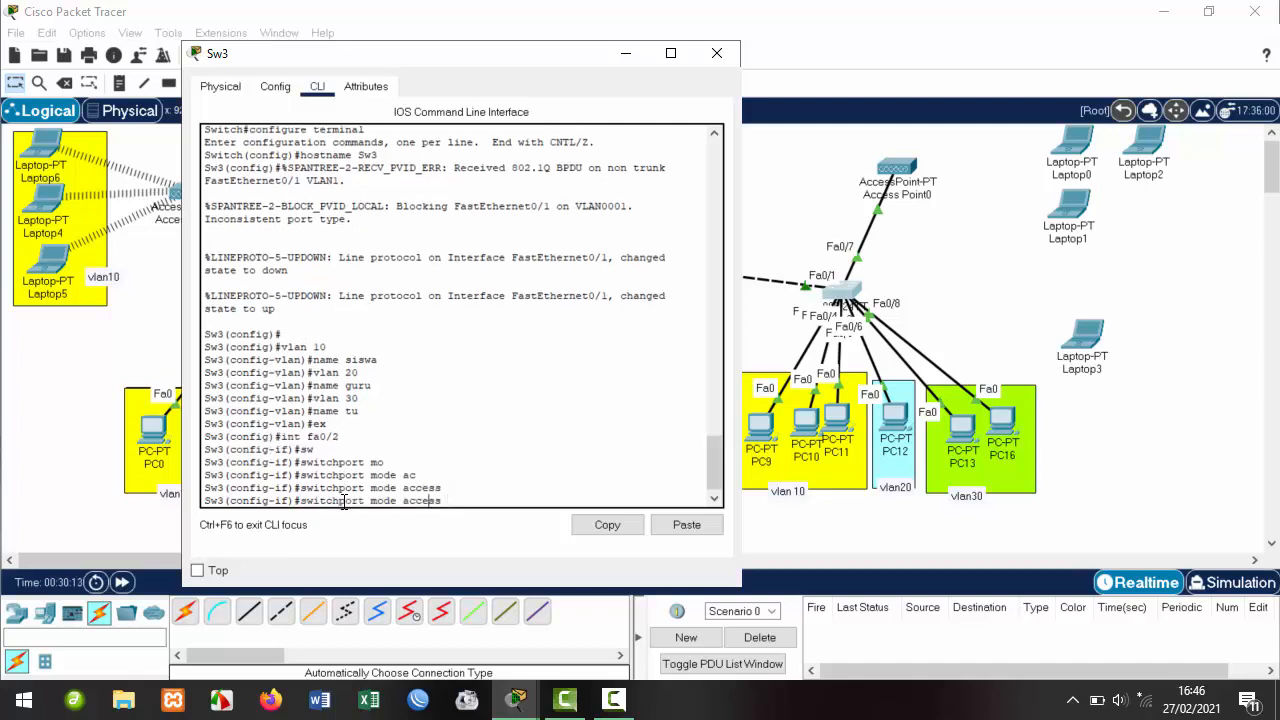
key(BackSpace)
key(BackSpace)
key(BackSpace)
key(BackSpace)
key(BackSpace)
text(vlan 10)
key(Return)
text(ex)
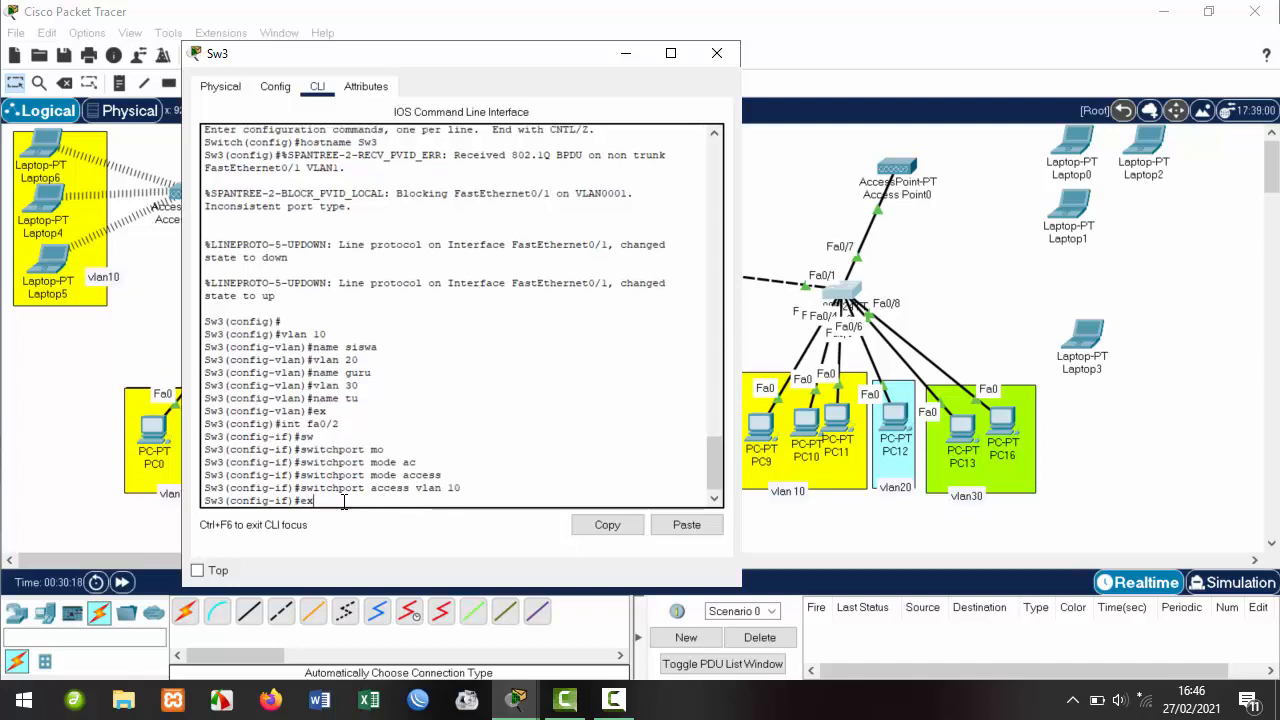
key(Return)
Make fa0/3 and fa0/4 access ports in VLAN 10 by recalling the earlier commands.
key(Up)
key(Up)
key(Up)
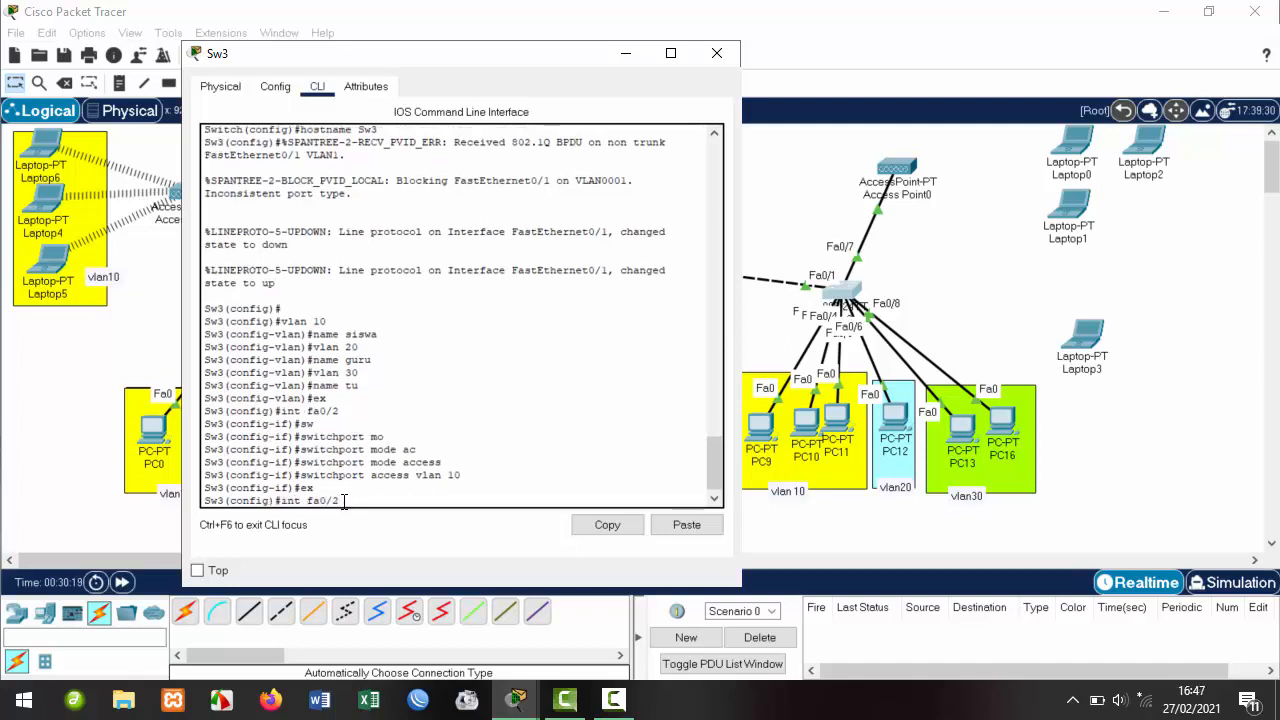
key(Return)
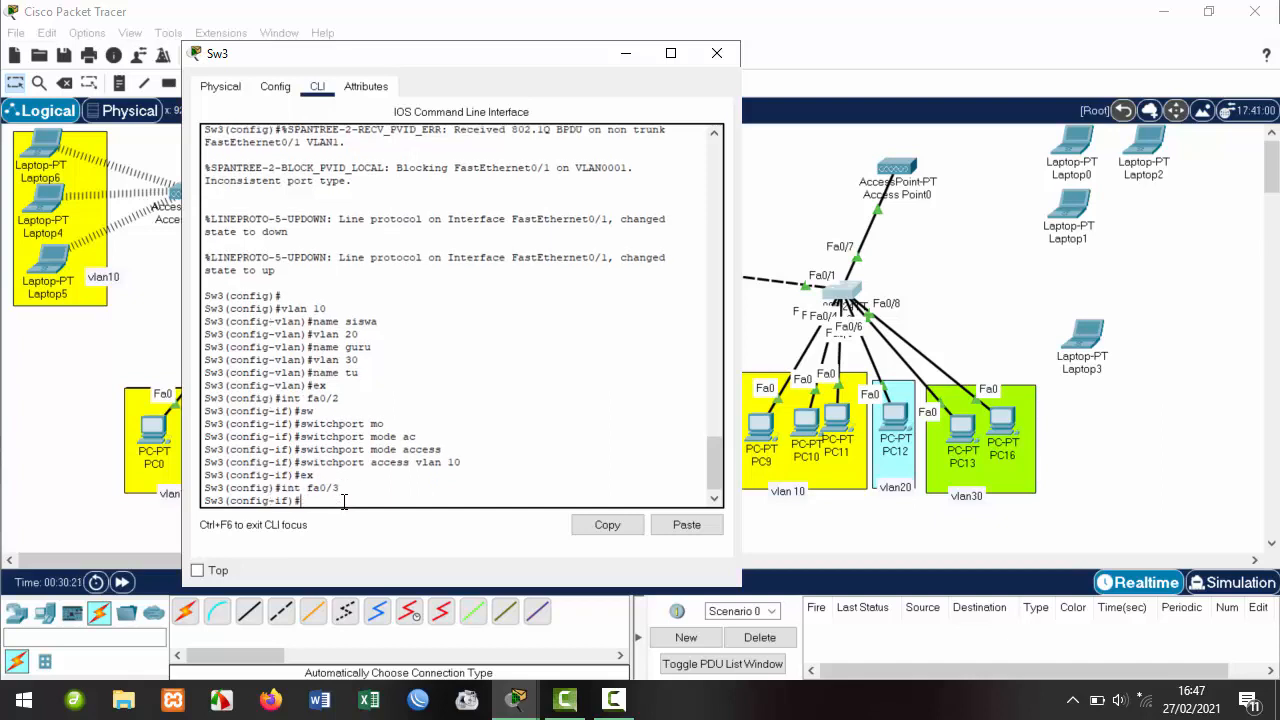
key(Up)
key(Up)
key(Up)
key(Up)
key(Return)
key(Up)
key(Up)
key(Up)
key(Up)
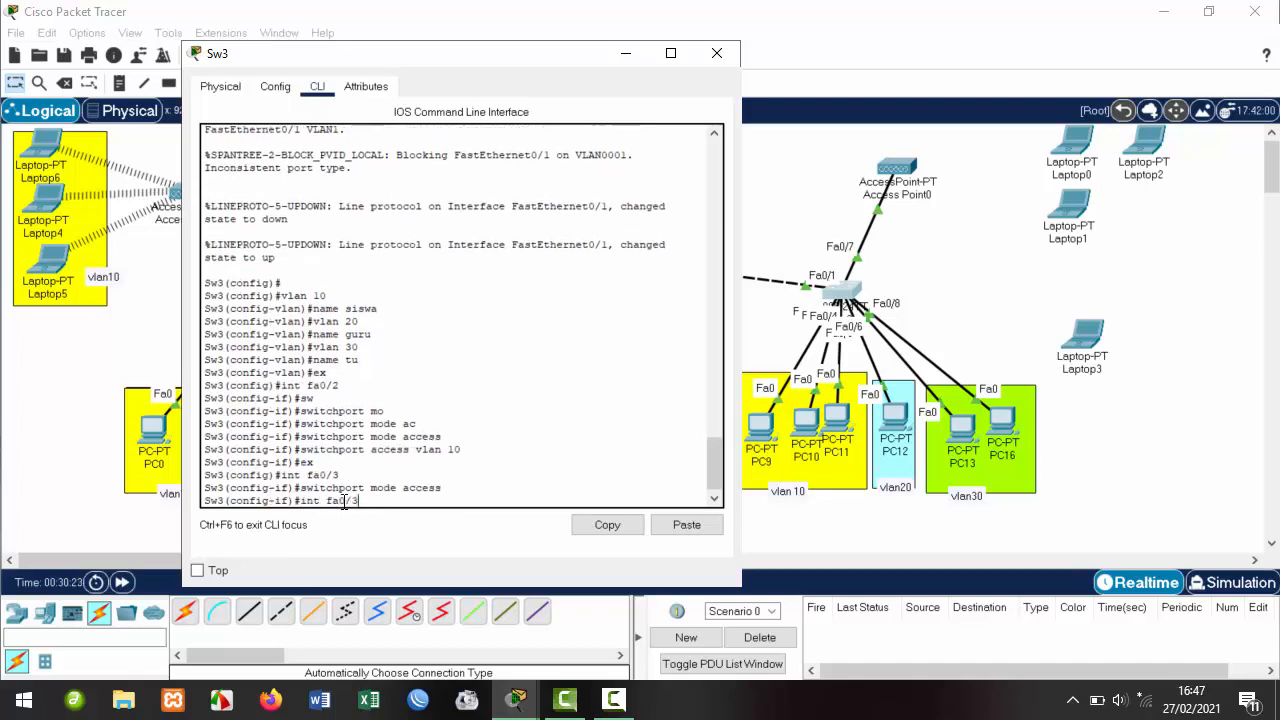
key(Return)
text(ex)
key(Return)
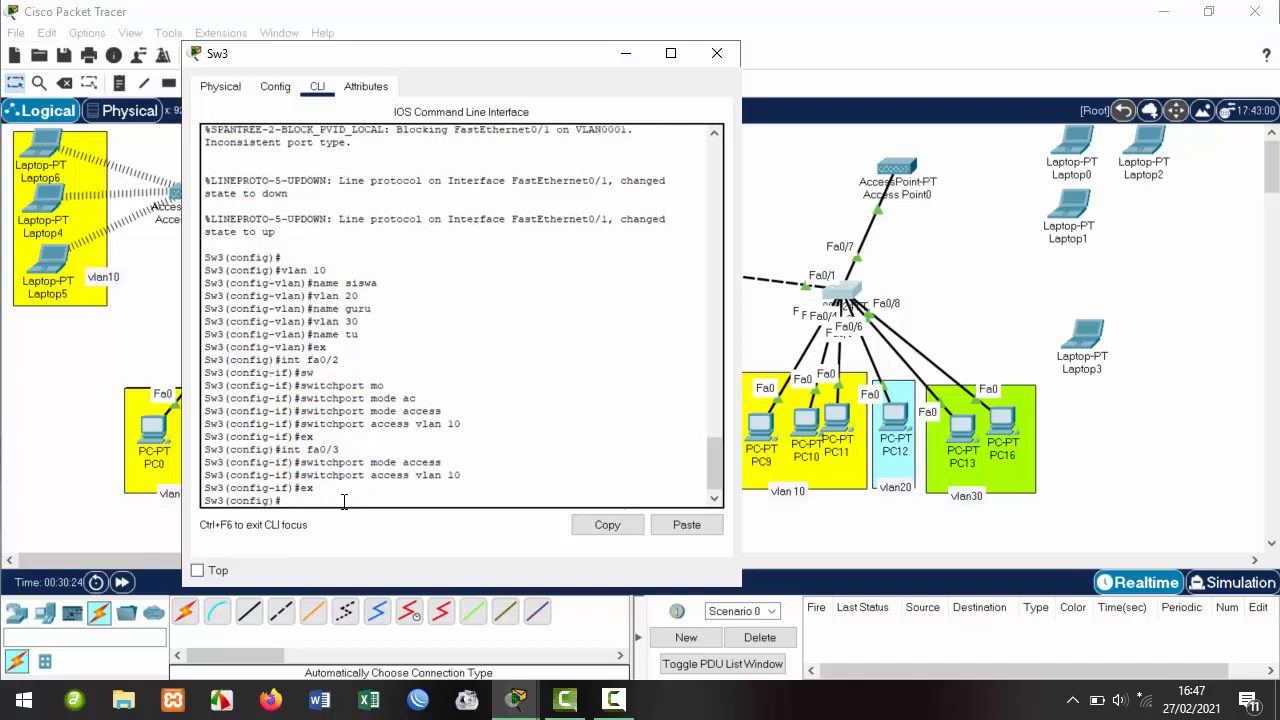
key(Up)
key(Up)
key(Up)
key(Return)
key(Up)
key(Up)
key(Up)
key(Up)
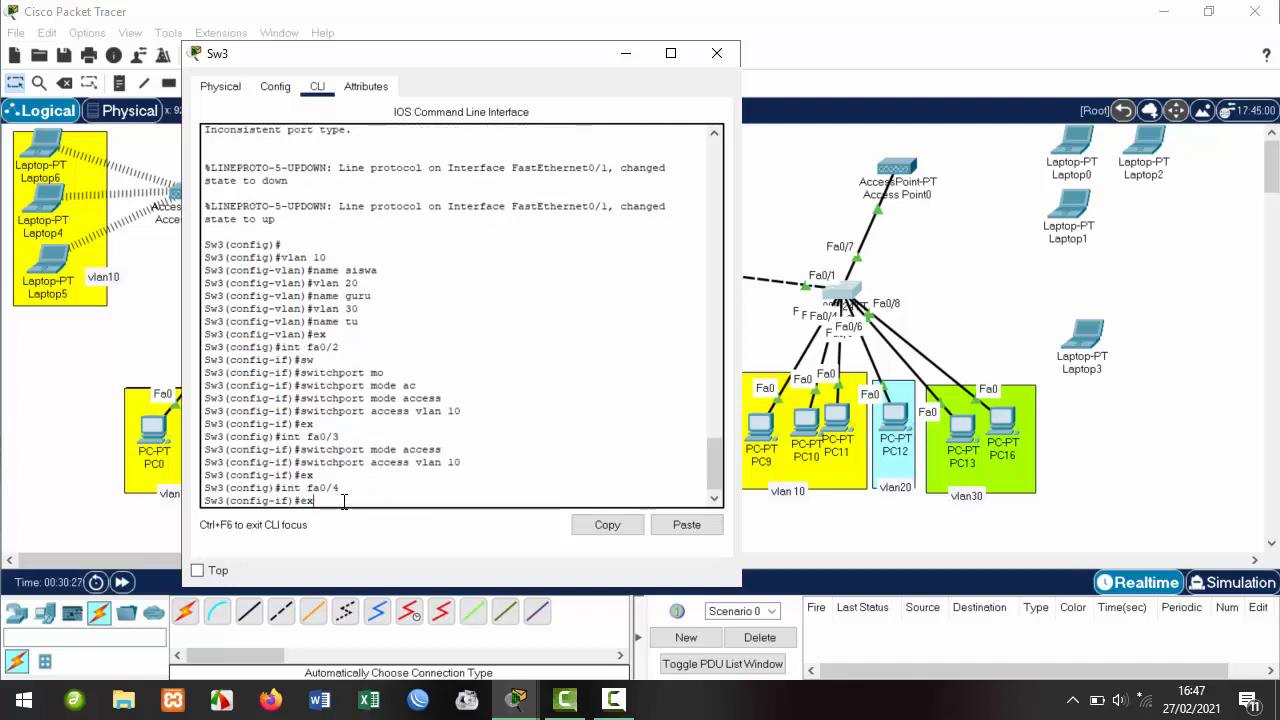
key(Return)
key(Up)
key(Up)
key(Up)
key(Up)
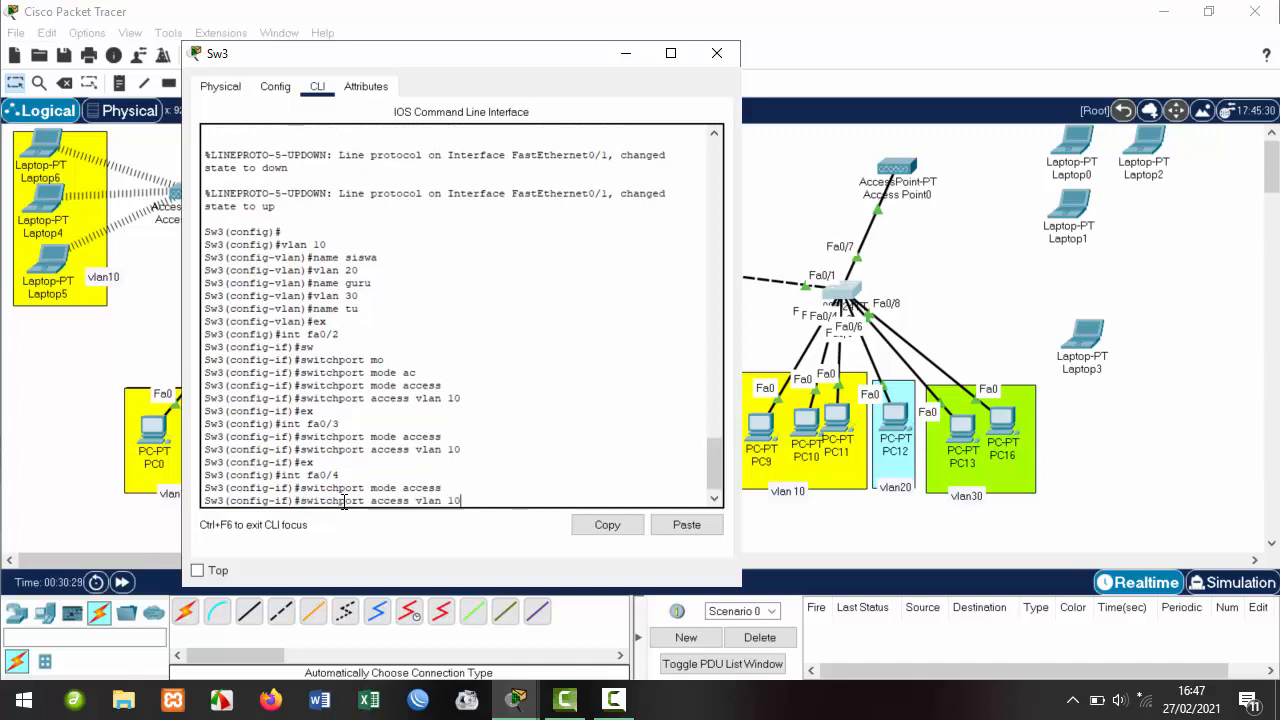
key(Return)
text(ex)
key(Return)
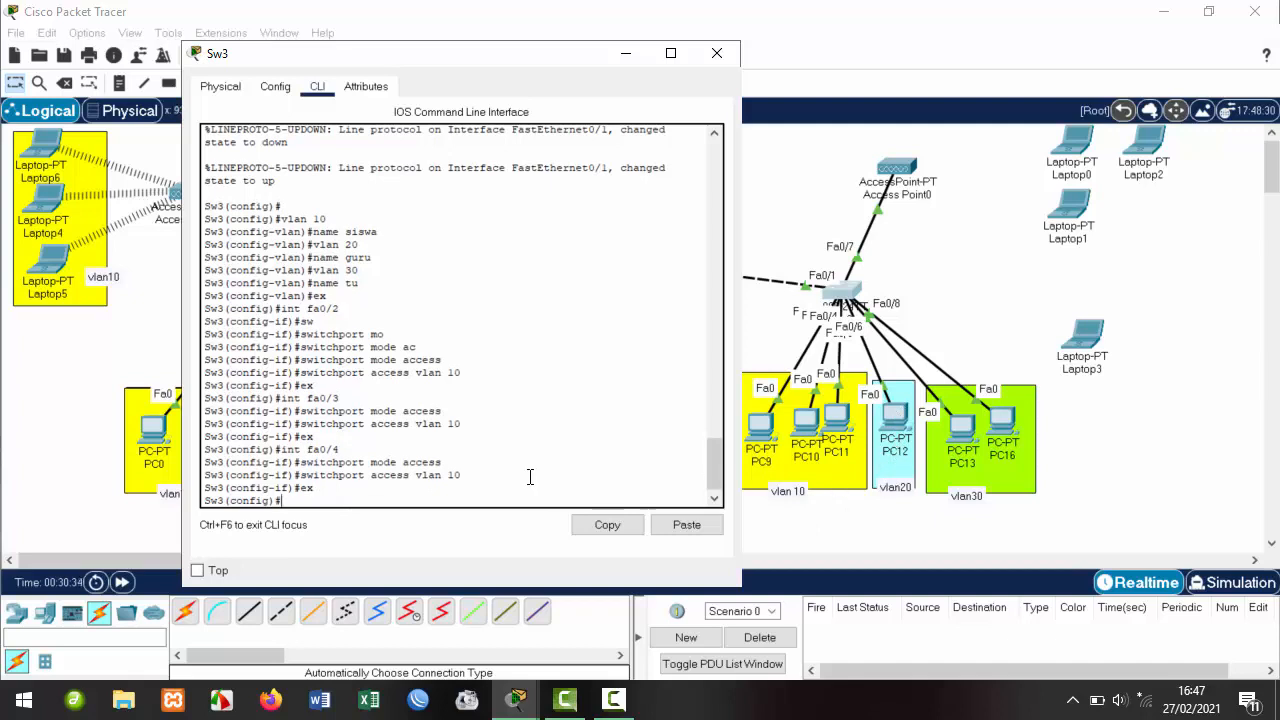
Make fa0/5 an access port in VLAN 20.
key(Up)
key(Up)
key(Up)
key(Up)
text(5)
key(Return)
key(Up)
key(Up)
key(Up)
key(Up)
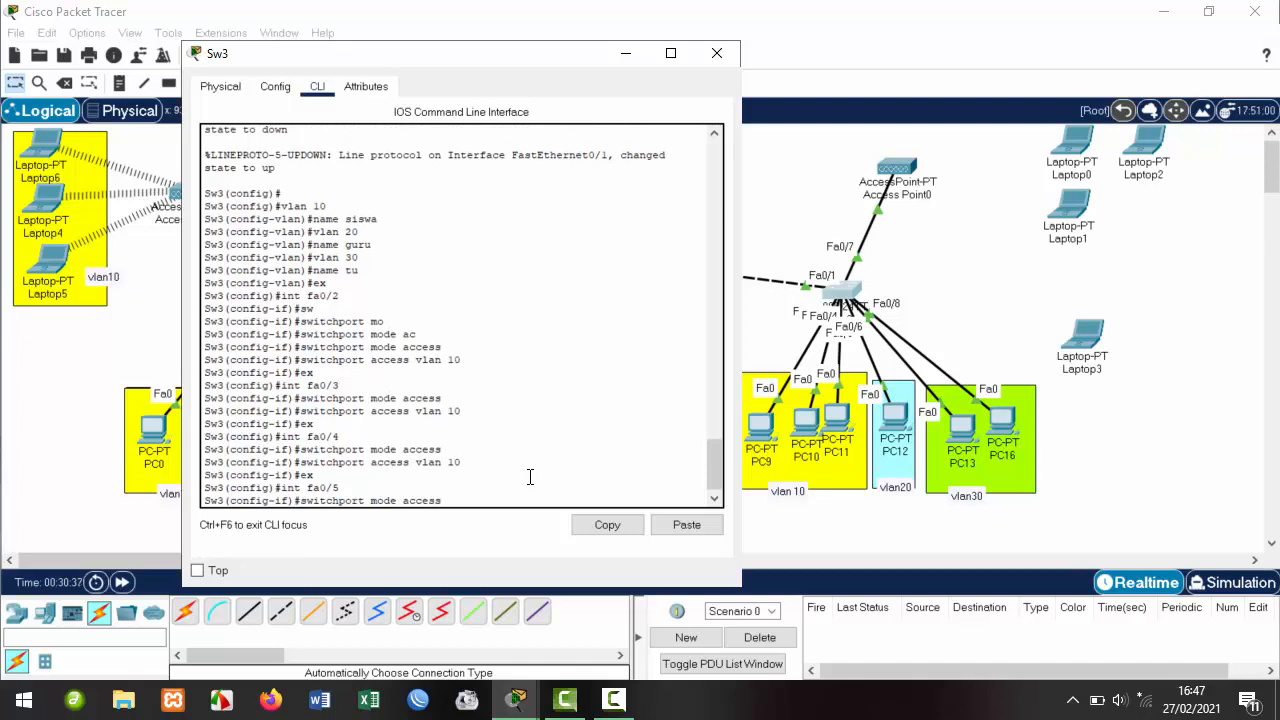
key(Return)
key(Up)
key(Up)
key(Up)
key(Up)
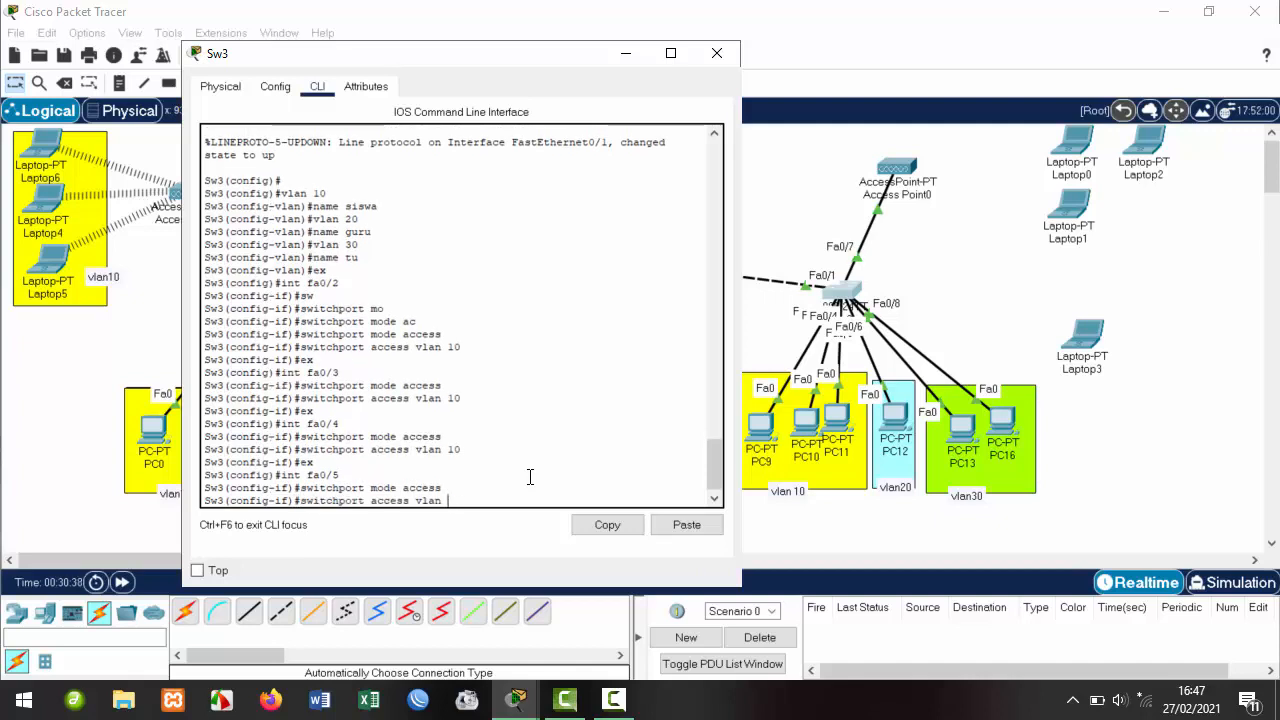
key(Return)
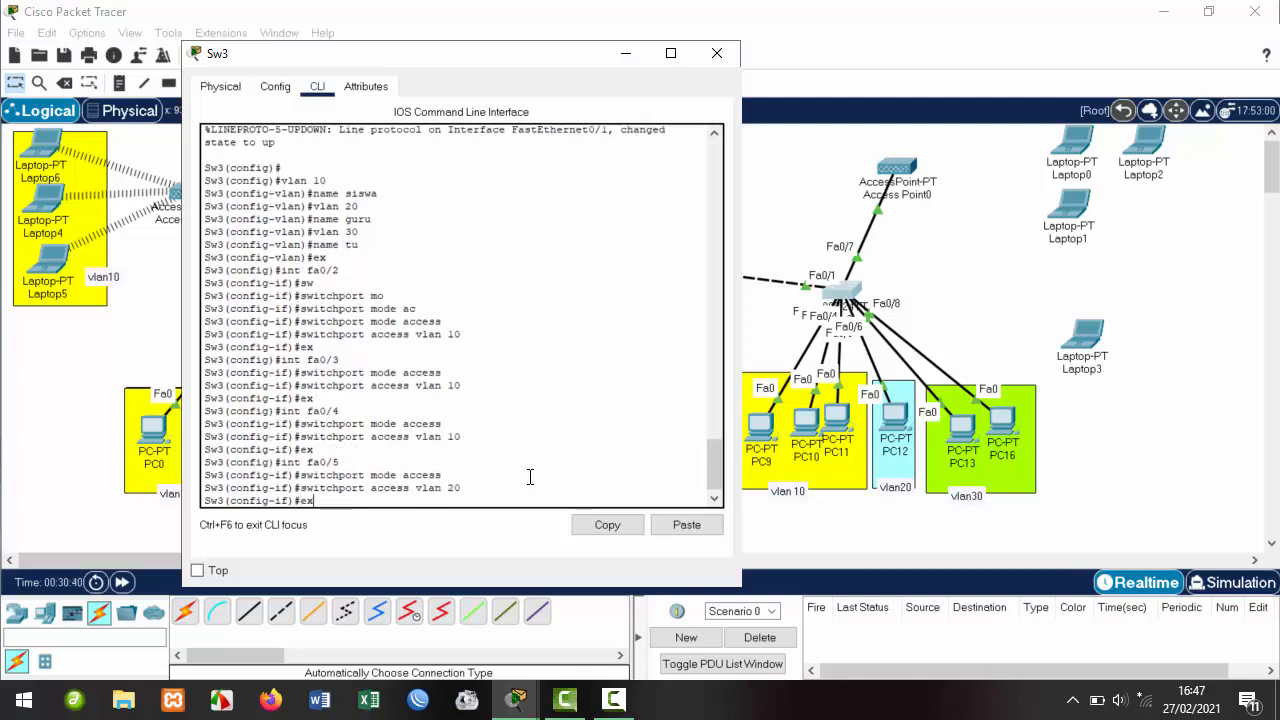
key(Return)
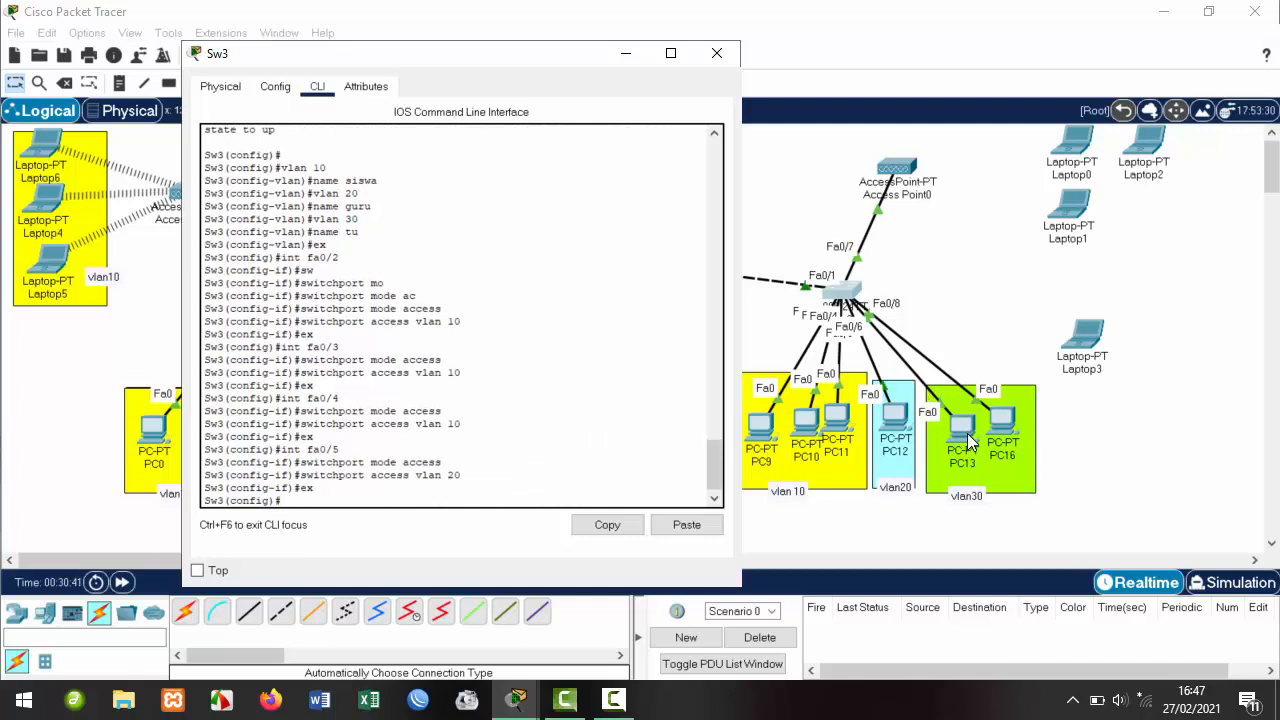
Make fa0/6 an access port in VLAN 30.
mouse_move(968, 442)
mouse_down()
mouse_move(951, 344)
mouse_move(987, 220)
mouse_move(970, 460)
mouse_move(962, 420)
mouse_up()
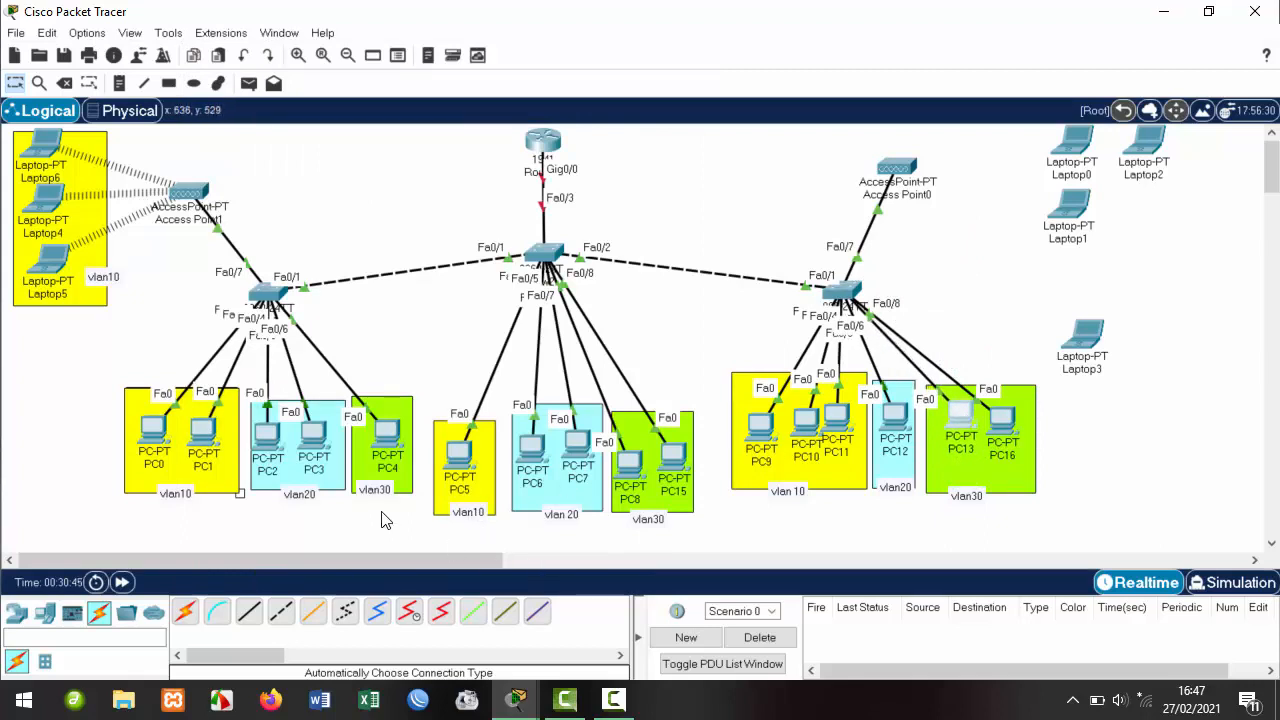
mouse_move(516, 698)
click(606, 622)
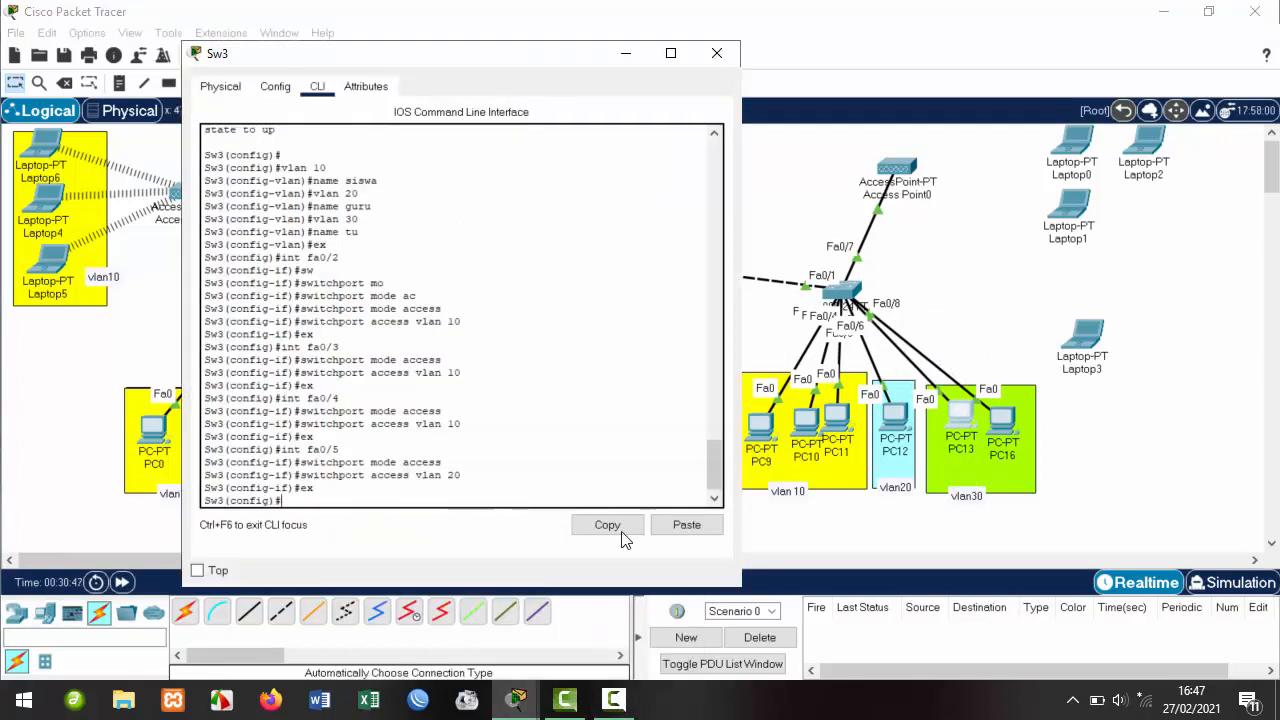
key(Up)
key(Up)
key(Up)
key(Up)
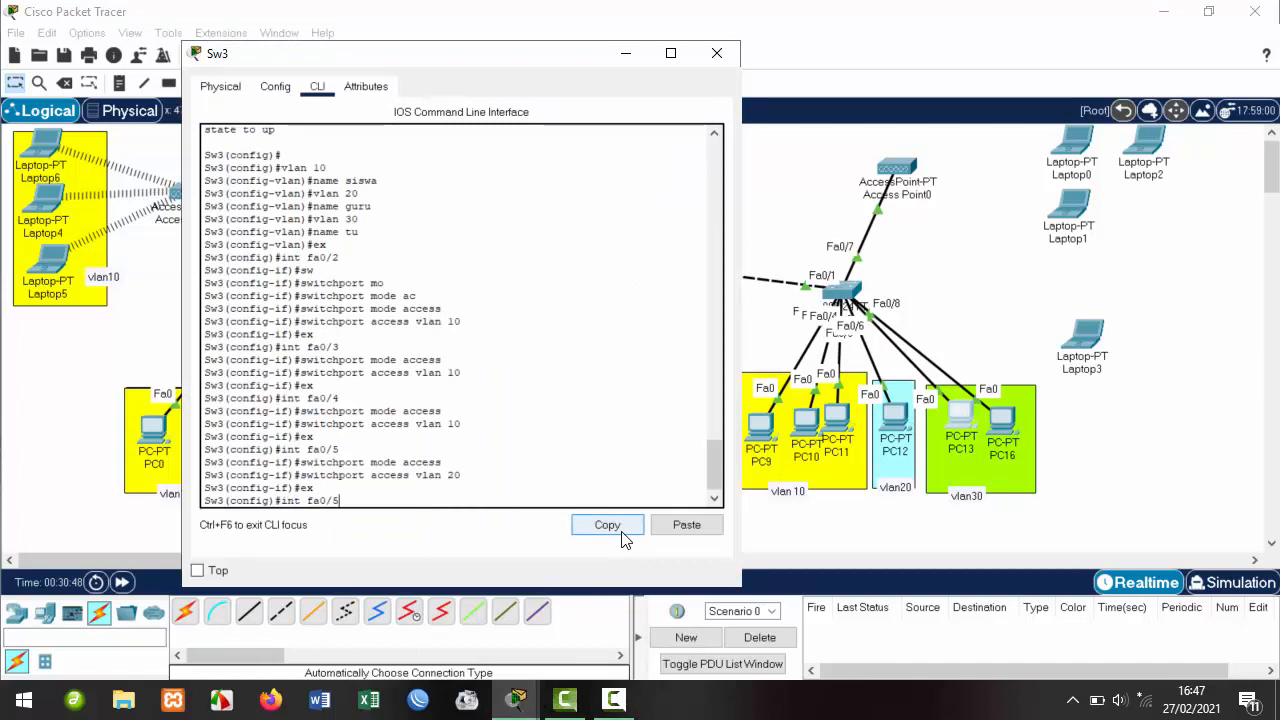
text(6)
key(Return)
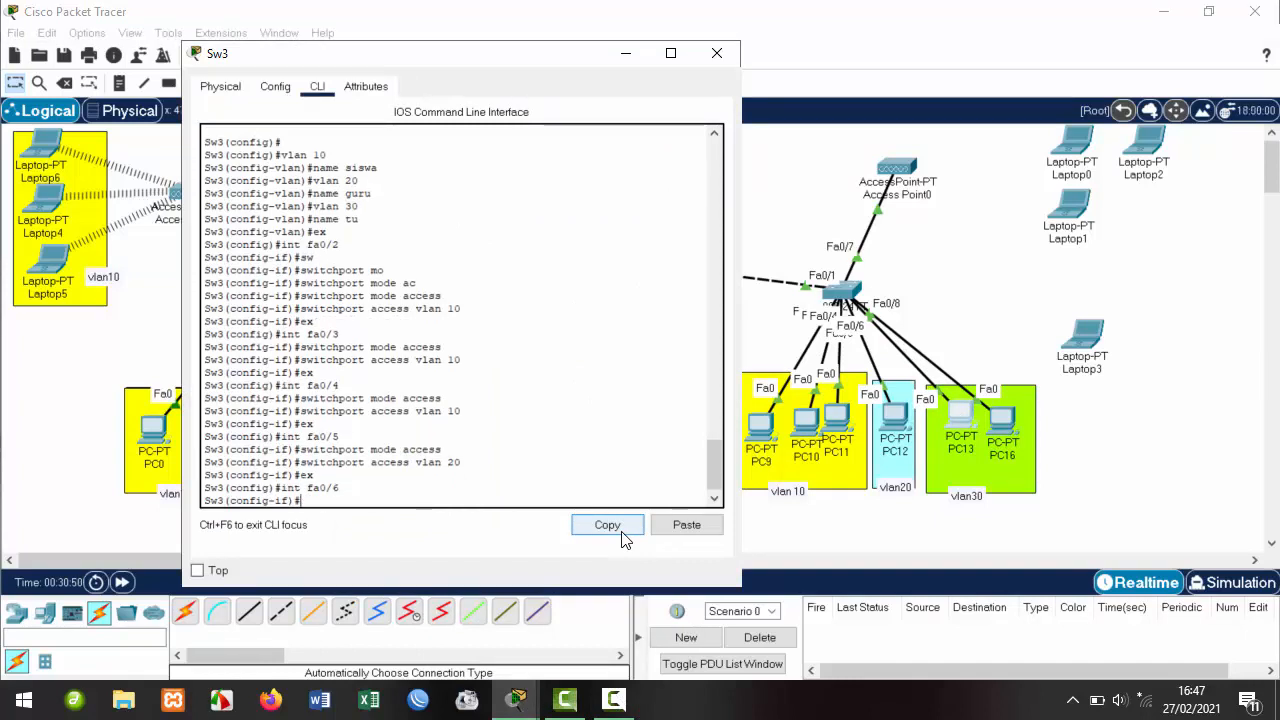
key(Up)
key(Up)
key(Up)
key(Up)
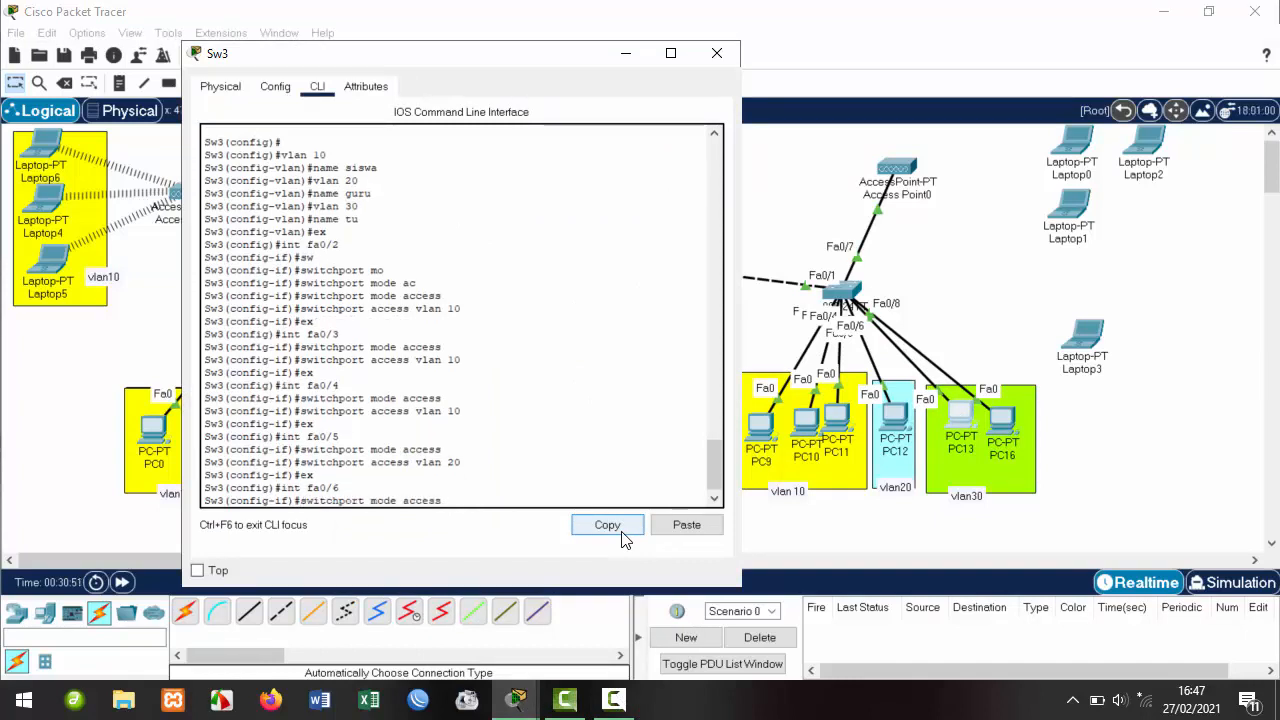
key(Return)
key(Up)
key(Up)
key(Up)
key(Up)
key(BackSpace)
key(BackSpace)
text(3)
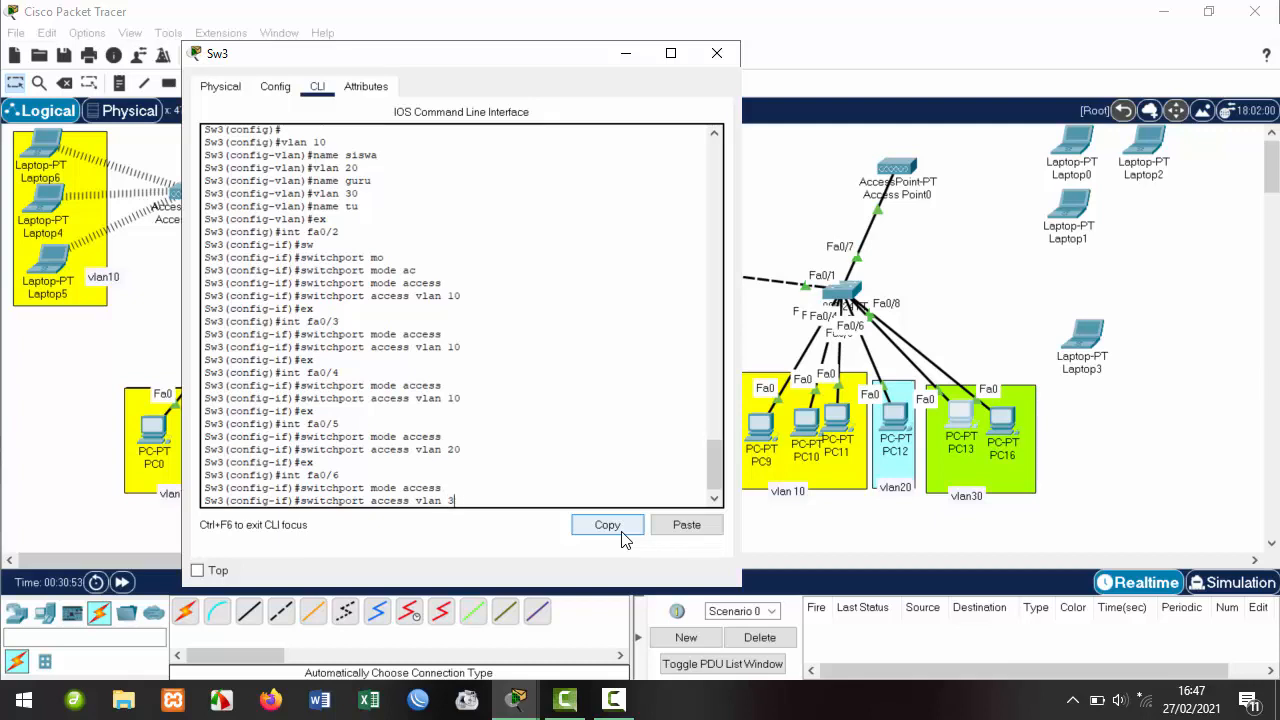
text(0)
key(Return)
text(ex)
key(Return)
Make fa0/8 an access port in VLAN 30.
key(Up)
key(Up)
key(Up)
key(Up)
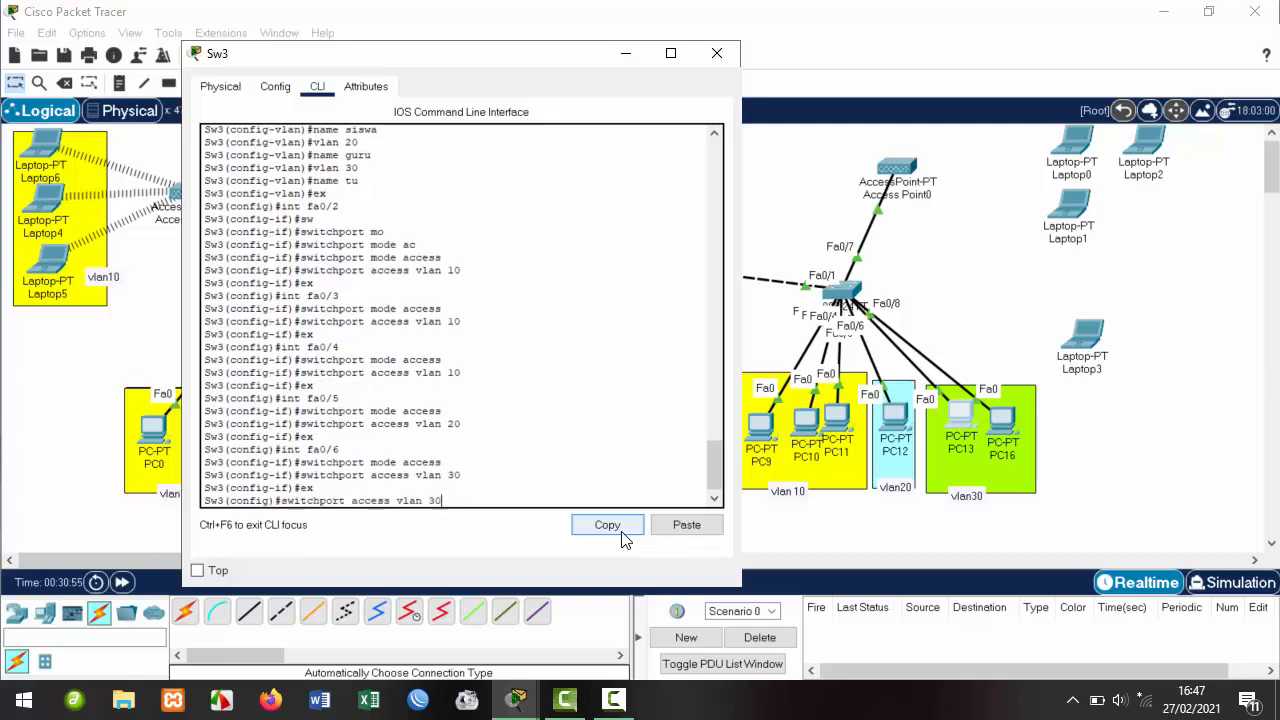
key(BackSpace)
text(8)
key(Return)
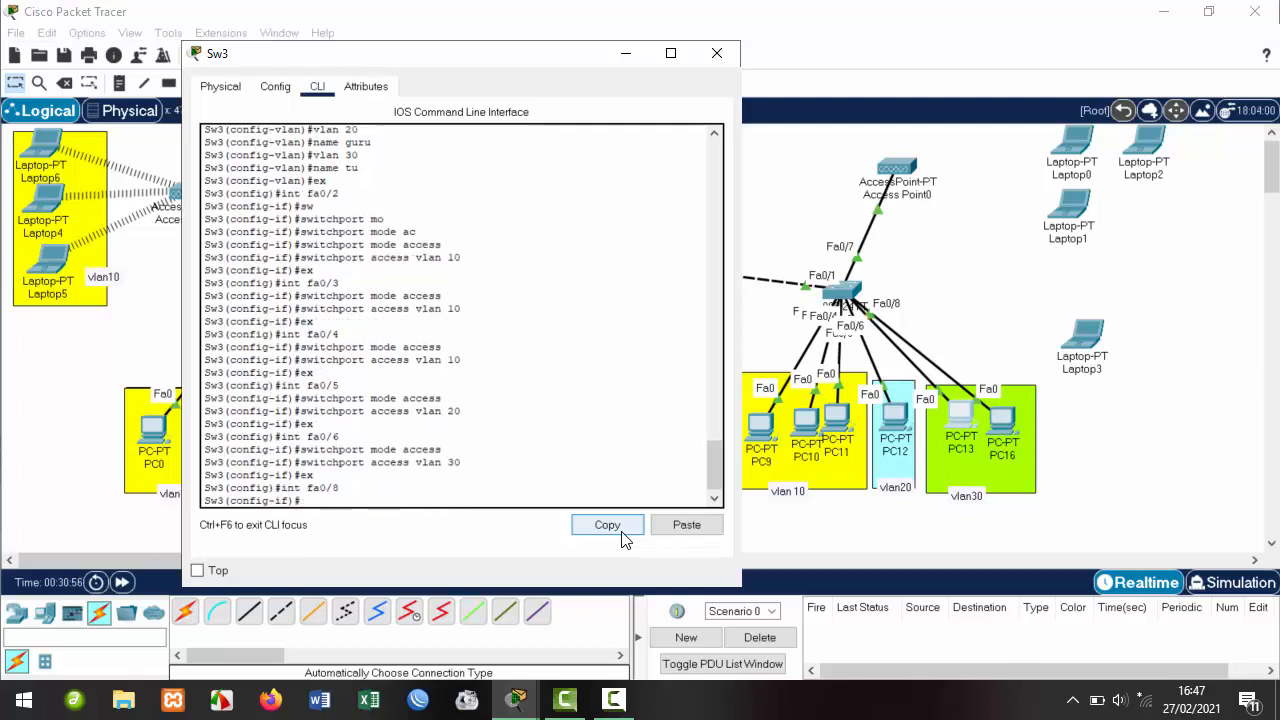
text(ex)
key(Up)
key(Up)
key(Up)
key(Up)
key(Return)
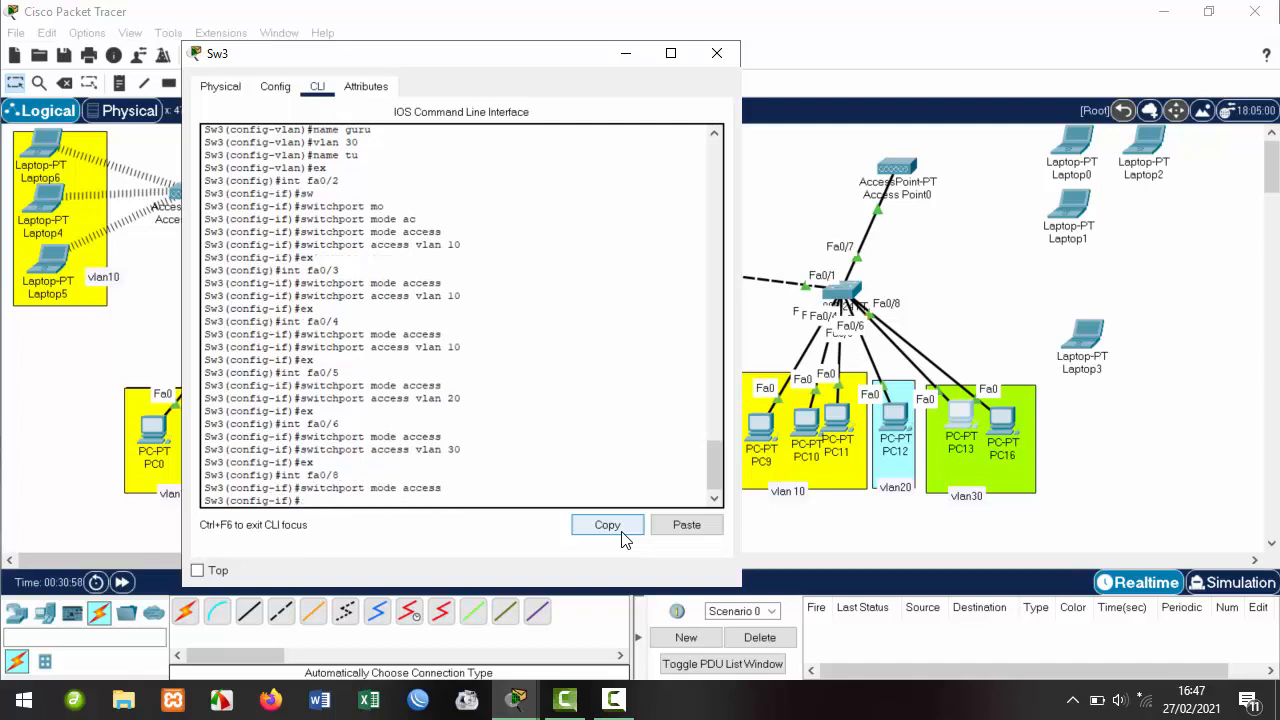
key(Up)
key(Up)
key(Up)
key(Up)
key(Return)
text(ex)
key(Return)
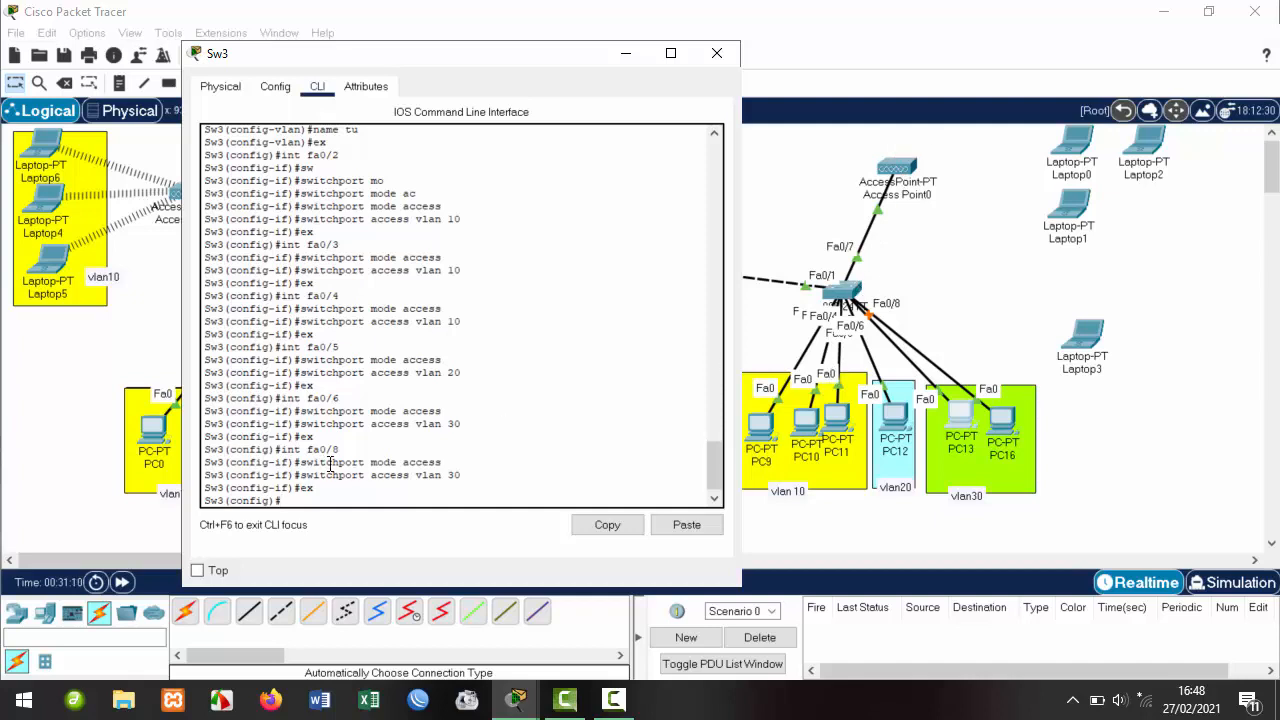
Make fa0/7 an access port in VLAN 20, then move the Sw3 window down-left.
key(BackSpace)
key(BackSpace)
text(int fa0/7)
key(Return)
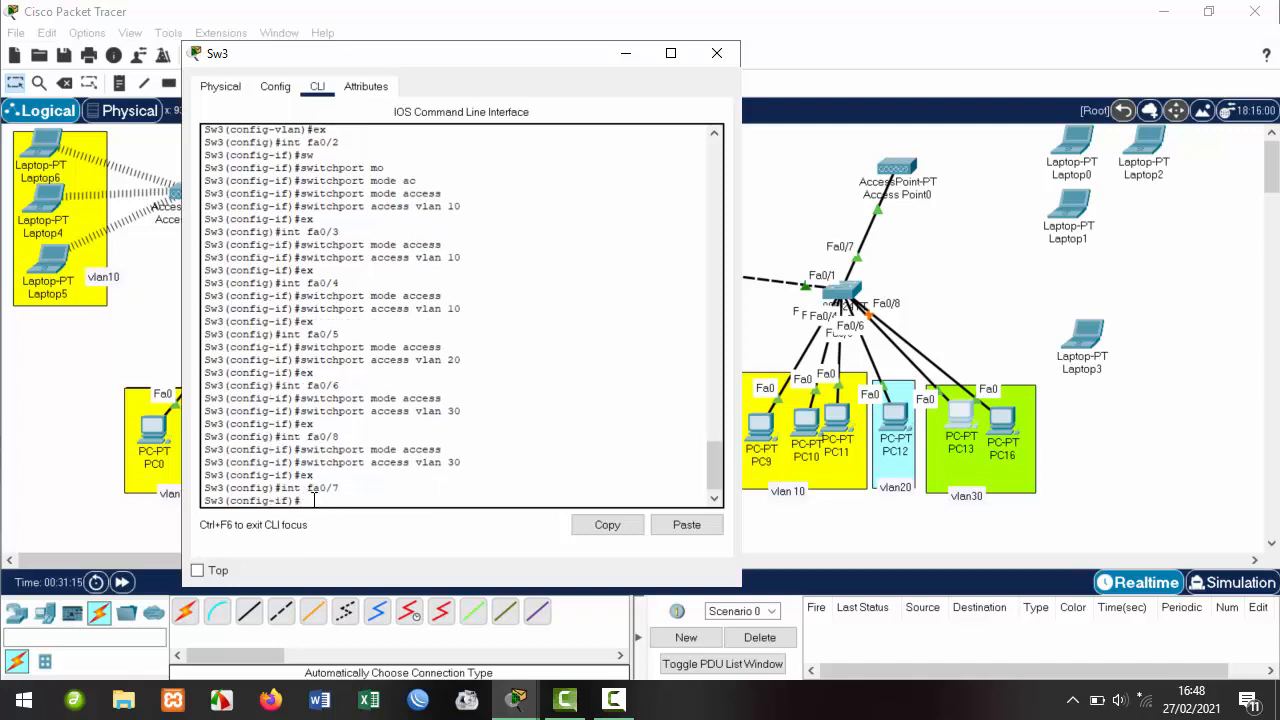
key(Up)
key(Up)
key(Up)
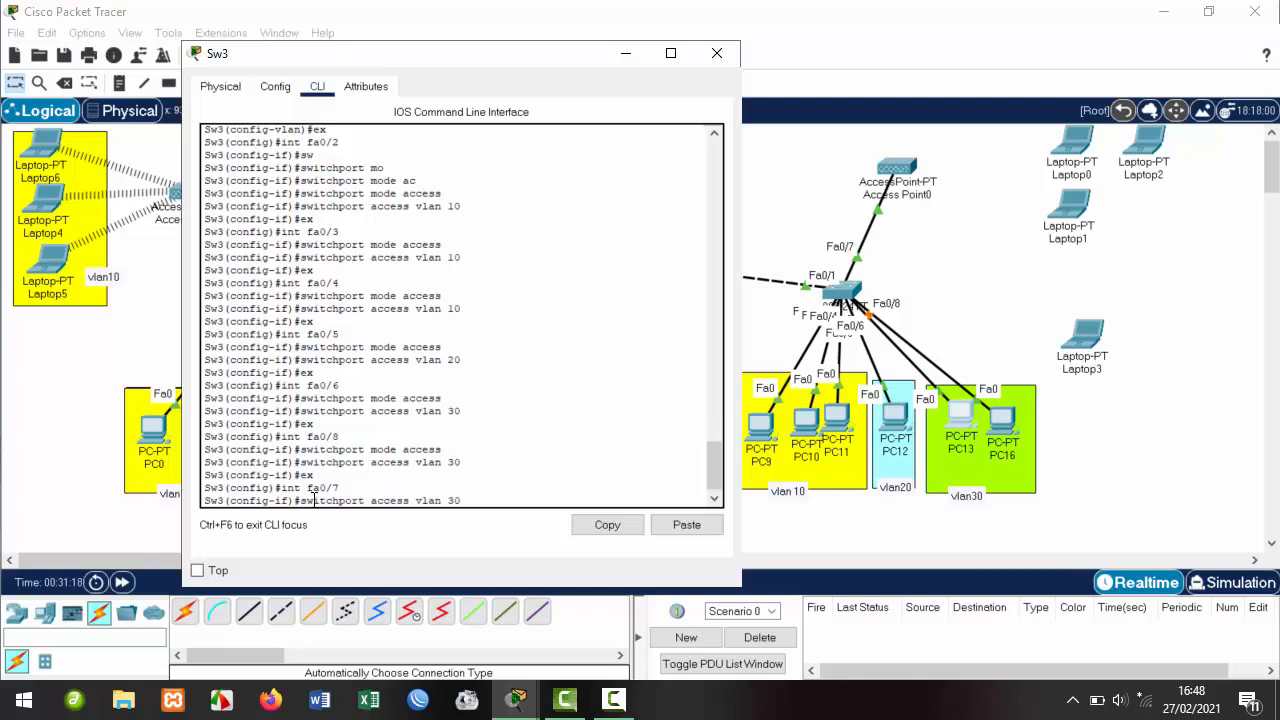
key(Up)
key(Return)
key(Up)
key(Up)
key(Up)
key(Up)
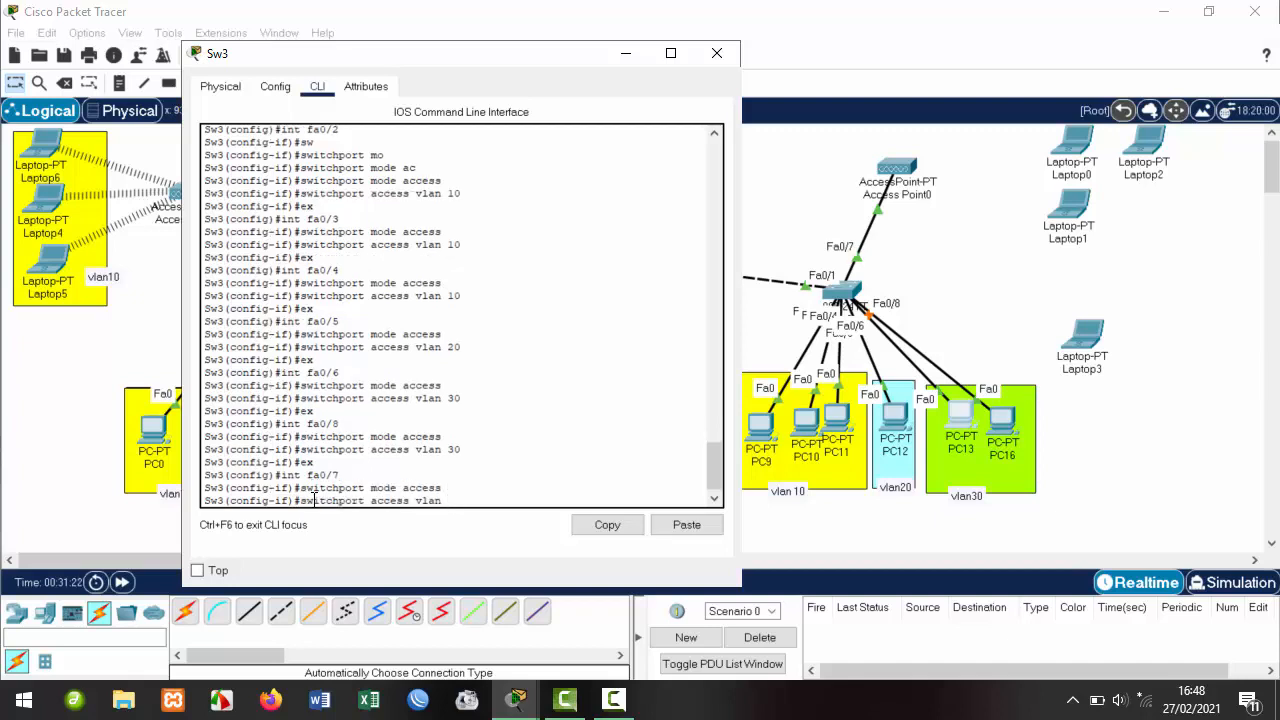
key(Return)
text(e)
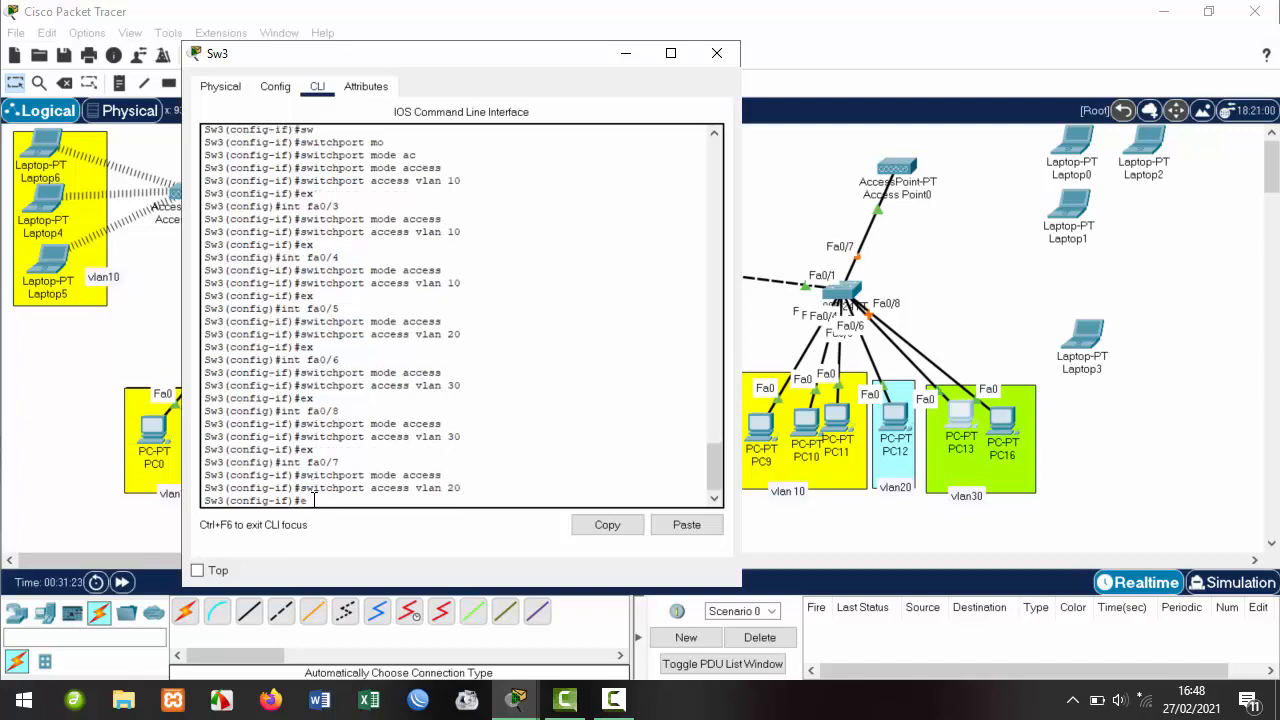
text(x)
key(Return)
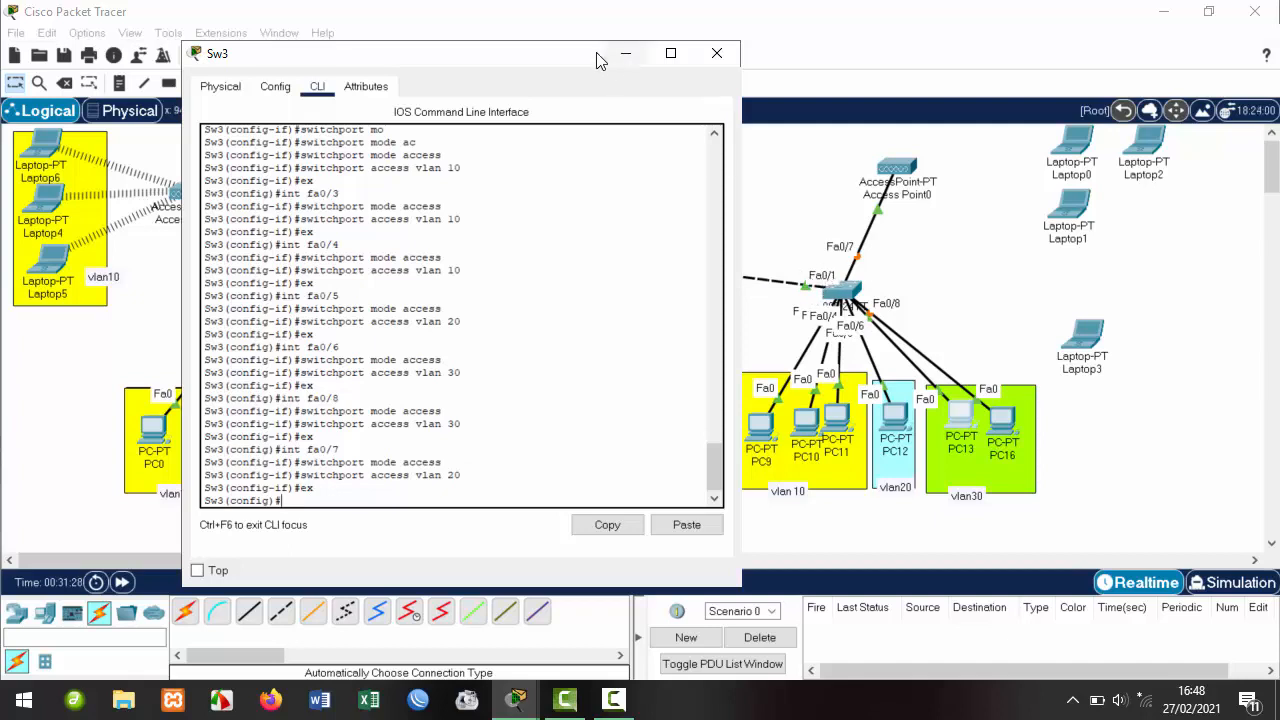
drag(600, 57, 583, 101)
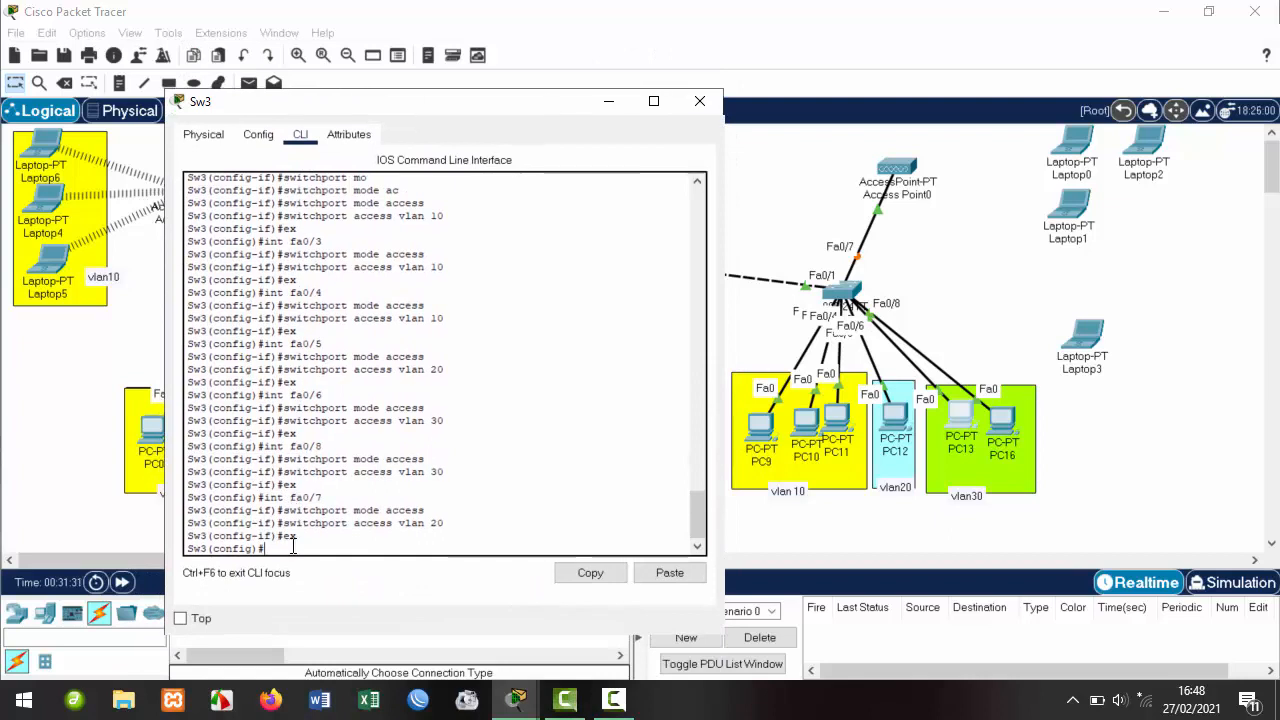
Put Sw3's interface fa0/1 into trunk mode.
key(Up)
key(Up)
key(Up)
key(Up)
text(1)
key(Return)
text(ex)
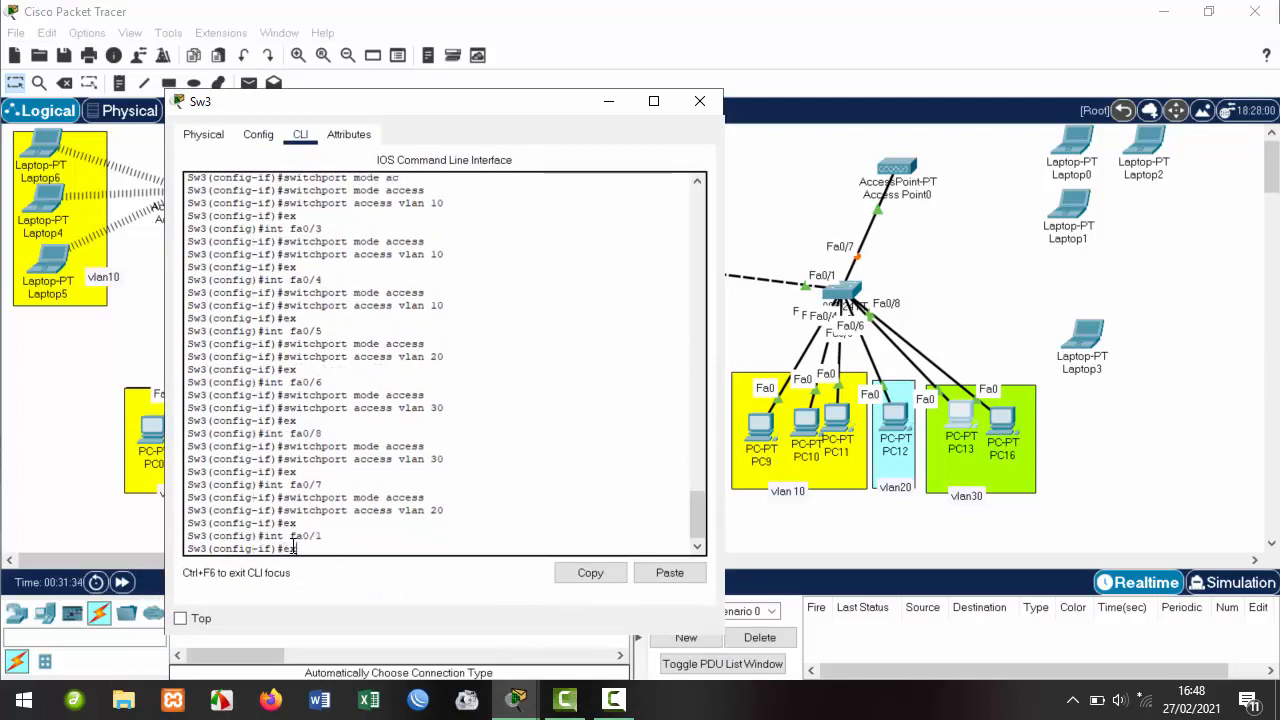
key(Up)
key(Up)
key(Up)
key(Up)
key(BackSpace)
key(BackSpace)
key(BackSpace)
key(BackSpace)
key(BackSpace)
key(BackSpace)
key(BackSpace)
key(BackSpace)
key(BackSpace)
key(BackSpace)
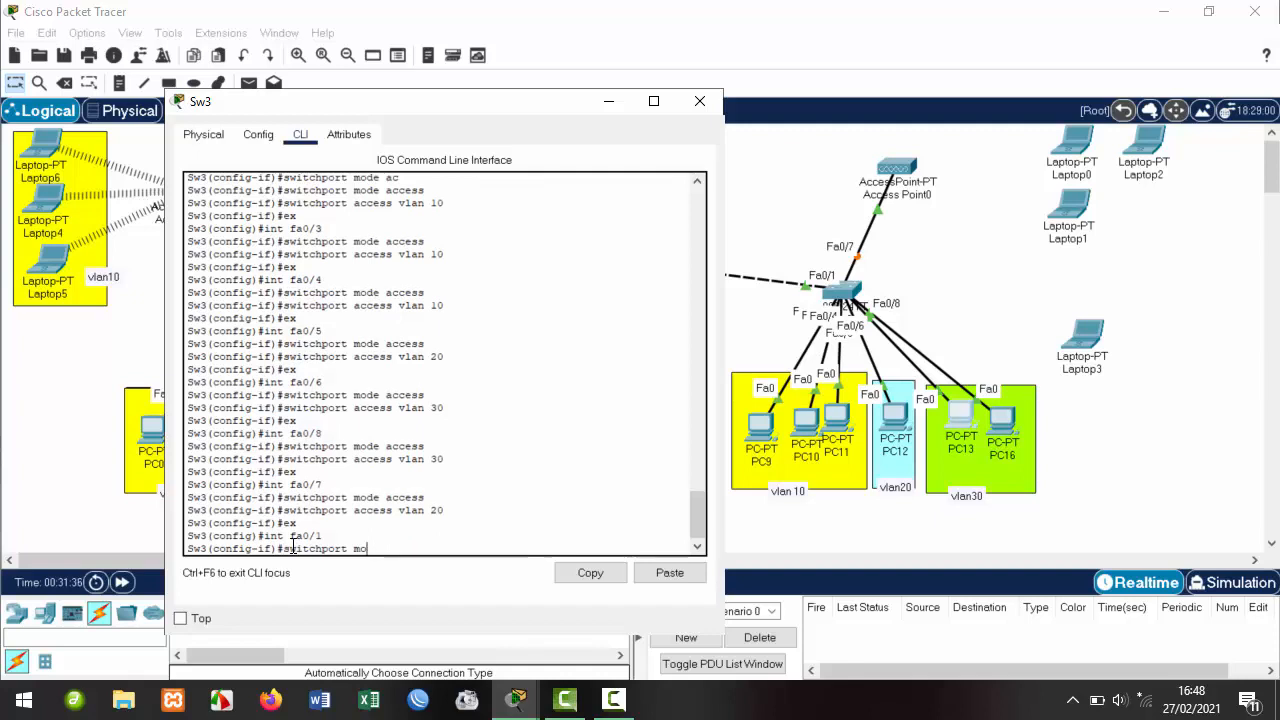
text(de trunk)
key(Return)
Allow VLANs 10-30 on the fa0/1 trunk, exit configuration mode, and save with wr.
key(Up)
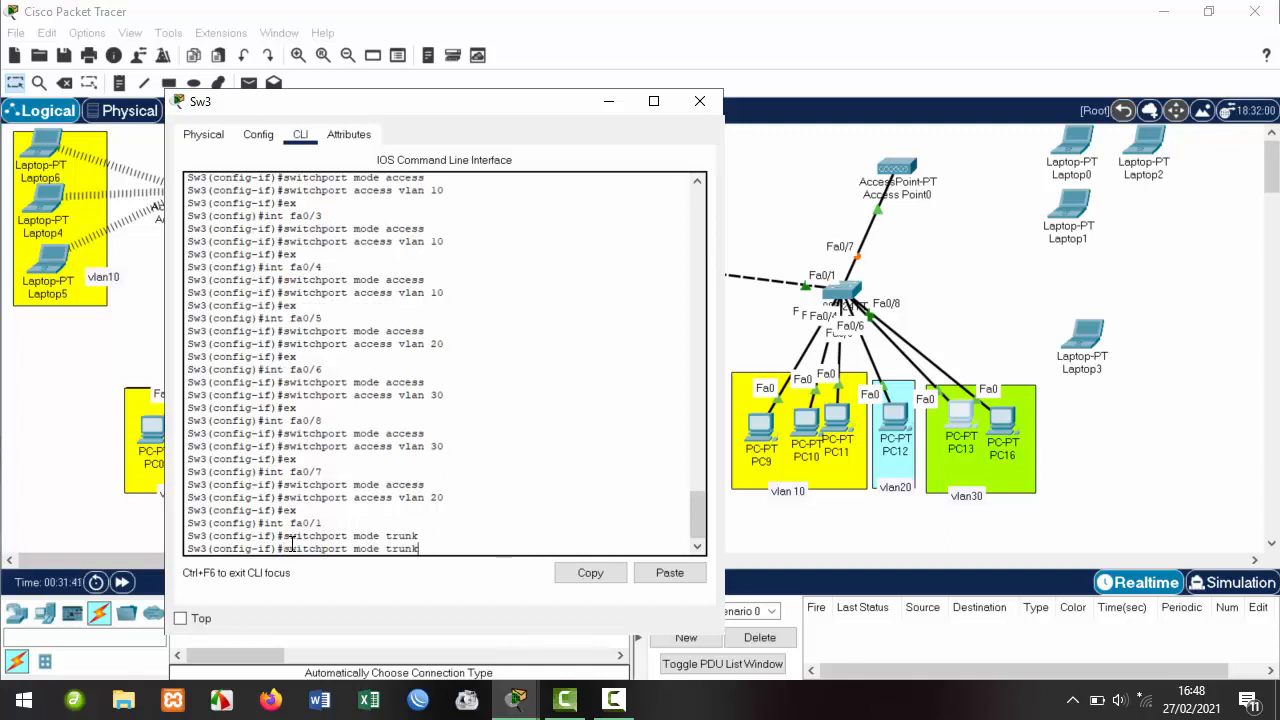
key(Left)
key(Left)
key(Left)
key(Left)
key(Left)
key(BackSpace)
key(BackSpace)
key(BackSpace)
key(BackSpace)
key(BackSpace)
text(allowed vlan 10-30)
key(Return)
text(e)
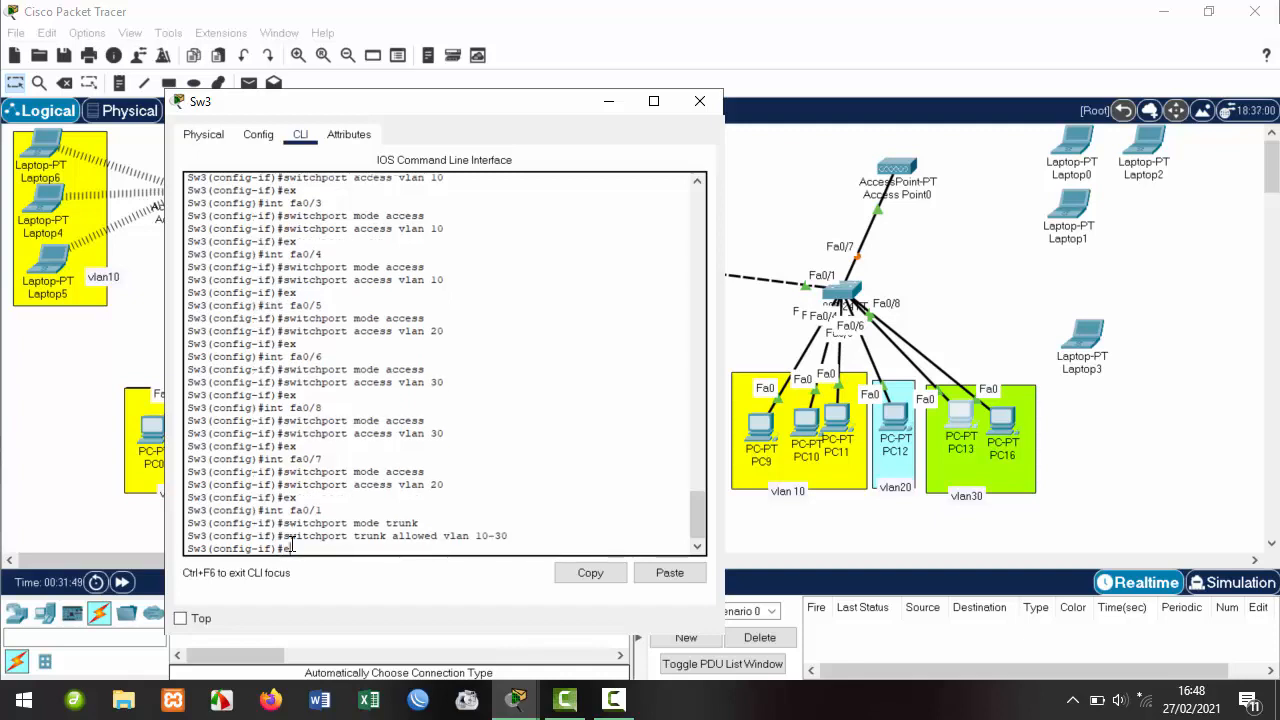
text(x)
key(Return)
text(ex)
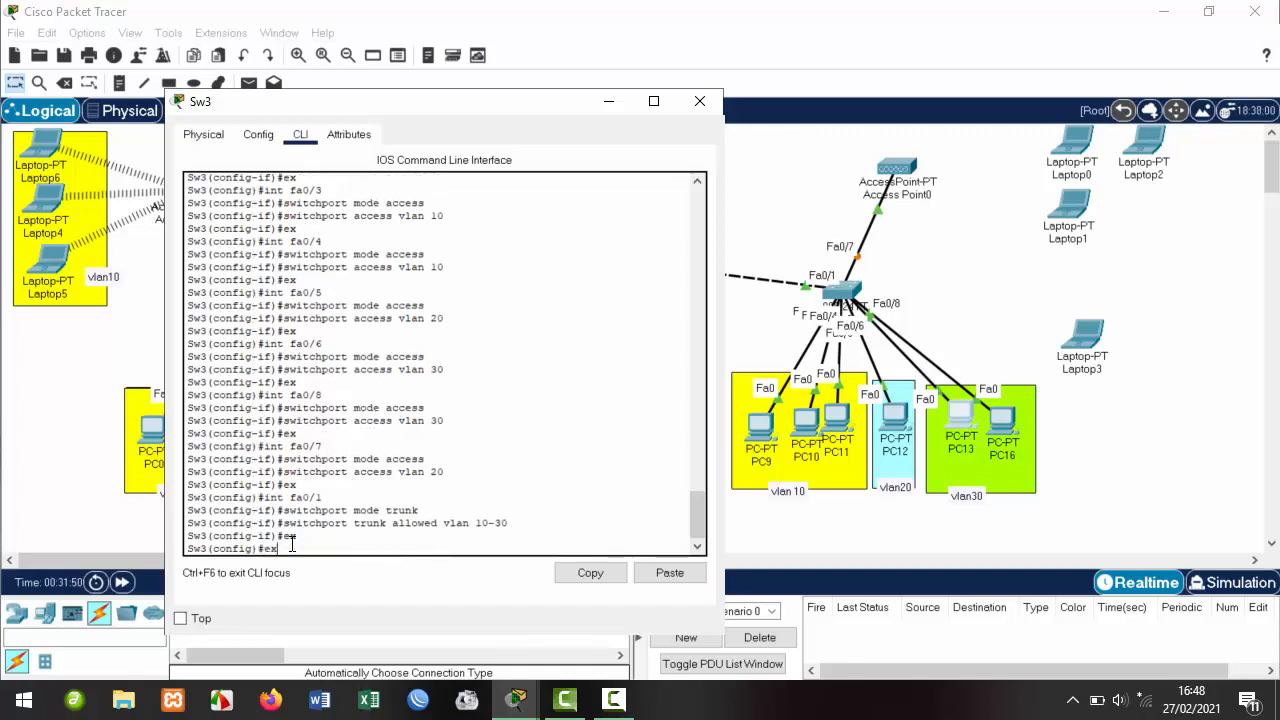
key(Return)
text(wr)
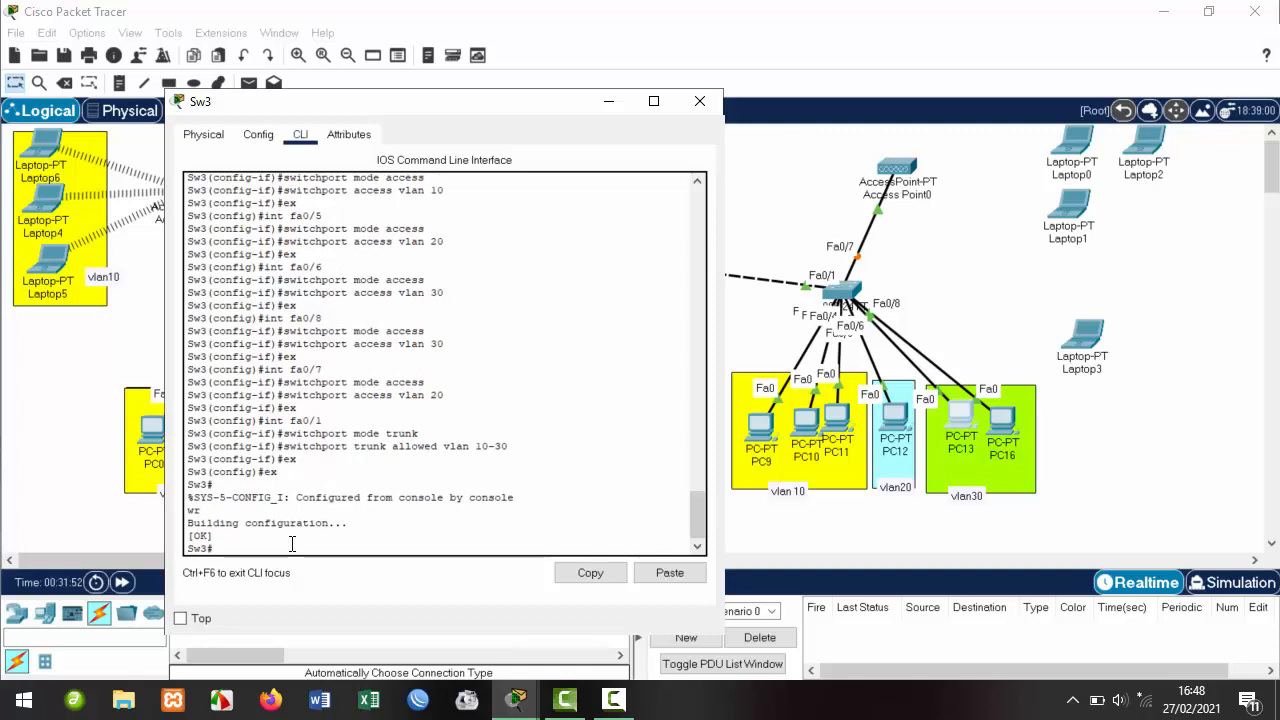
Close the Sw3 console, glance at Laptop0's window, and select Laptop0–Laptop2.
click(699, 101)
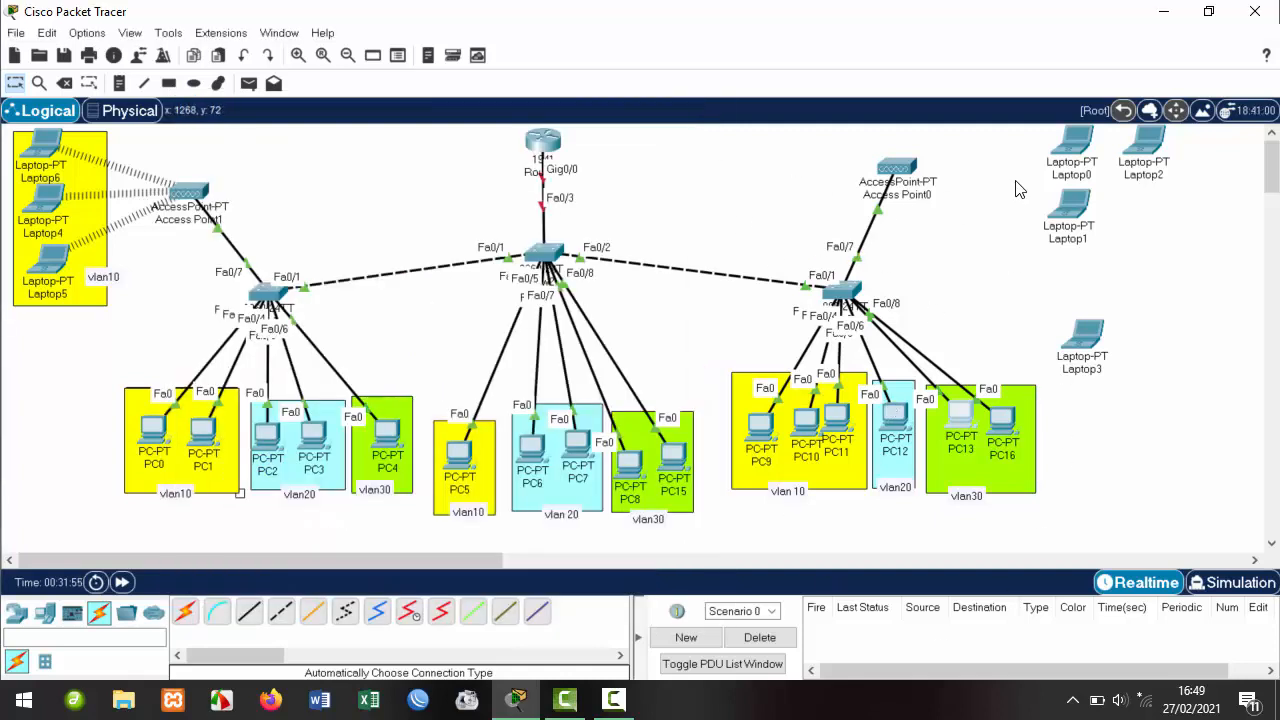
click(1073, 158)
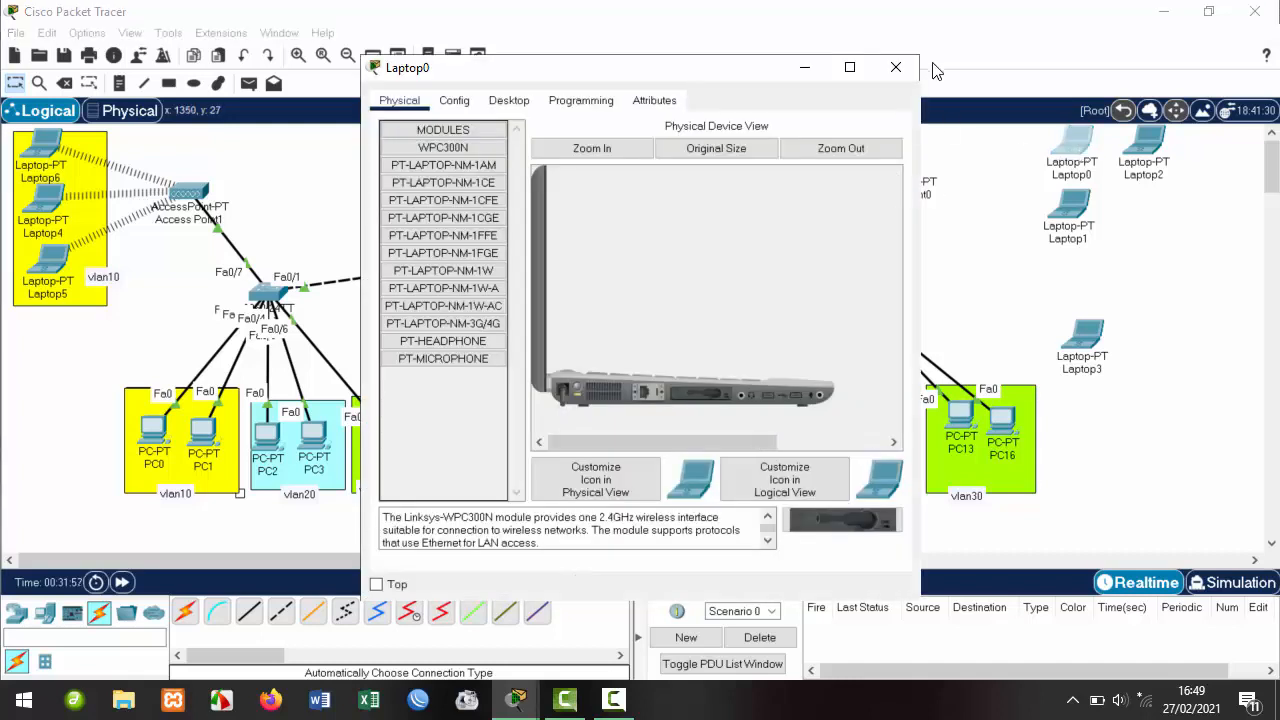
drag(704, 67, 560, 56)
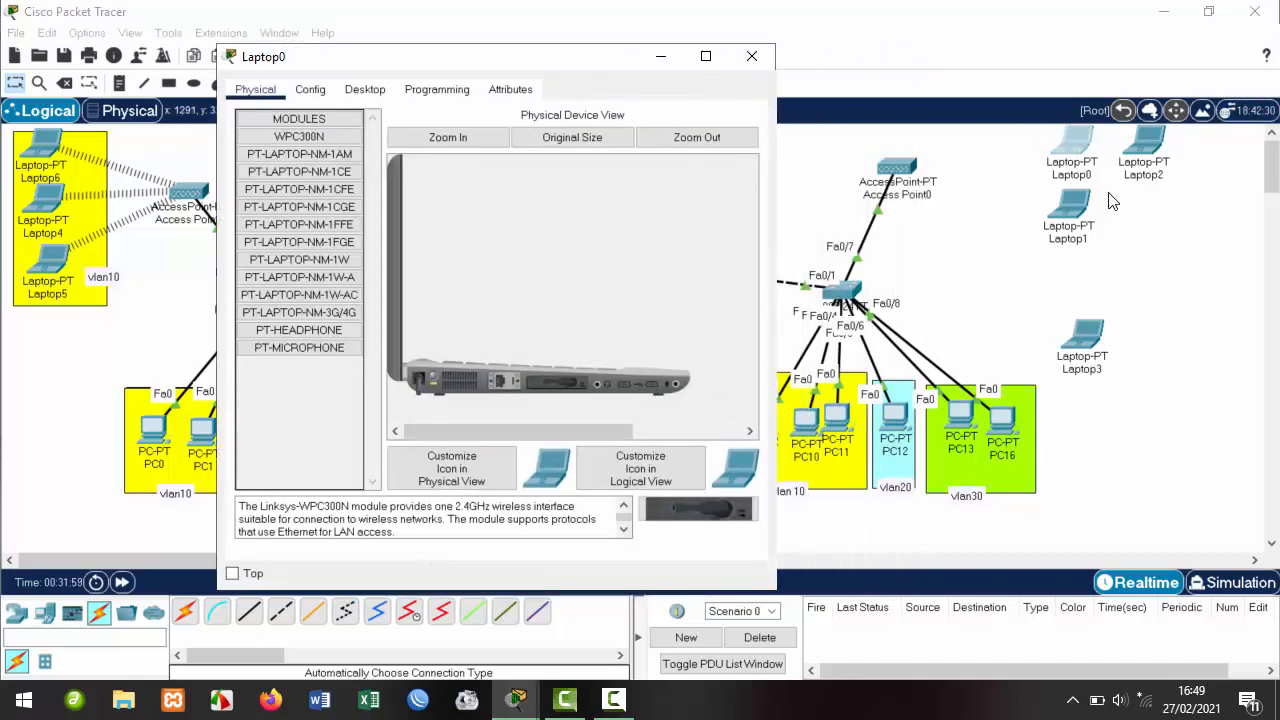
click(752, 56)
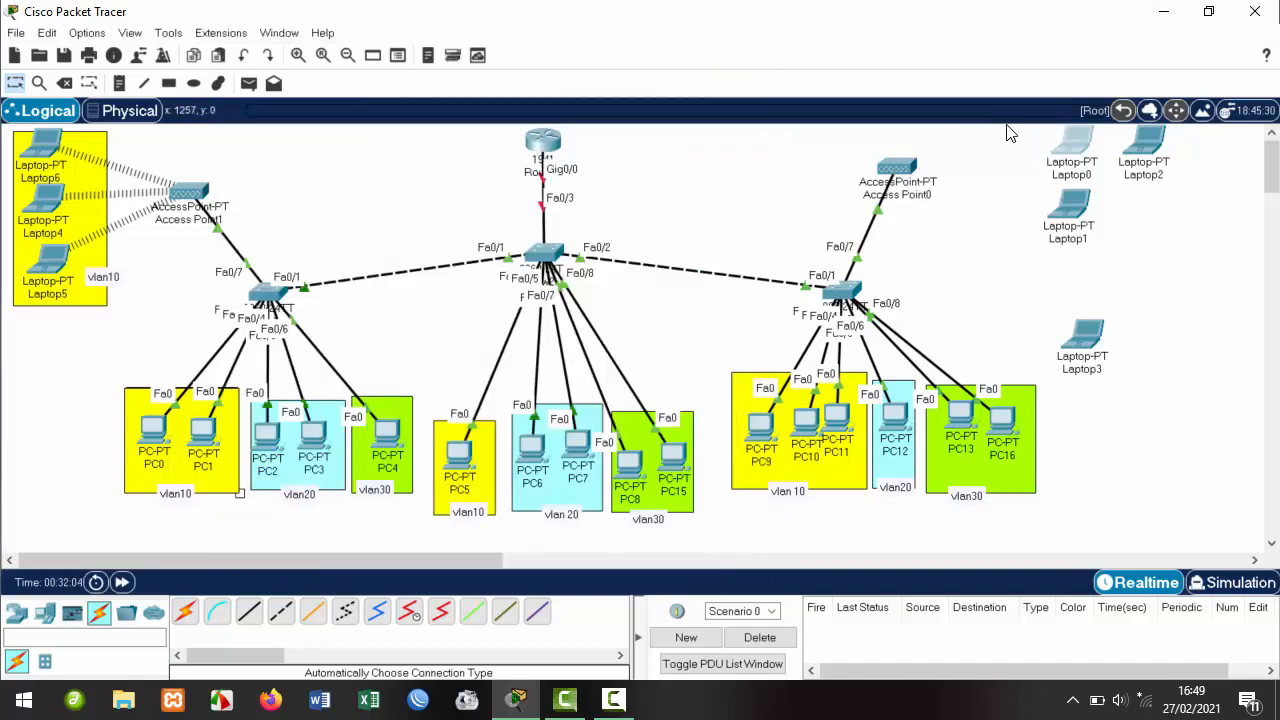
drag(1006, 127, 1165, 236)
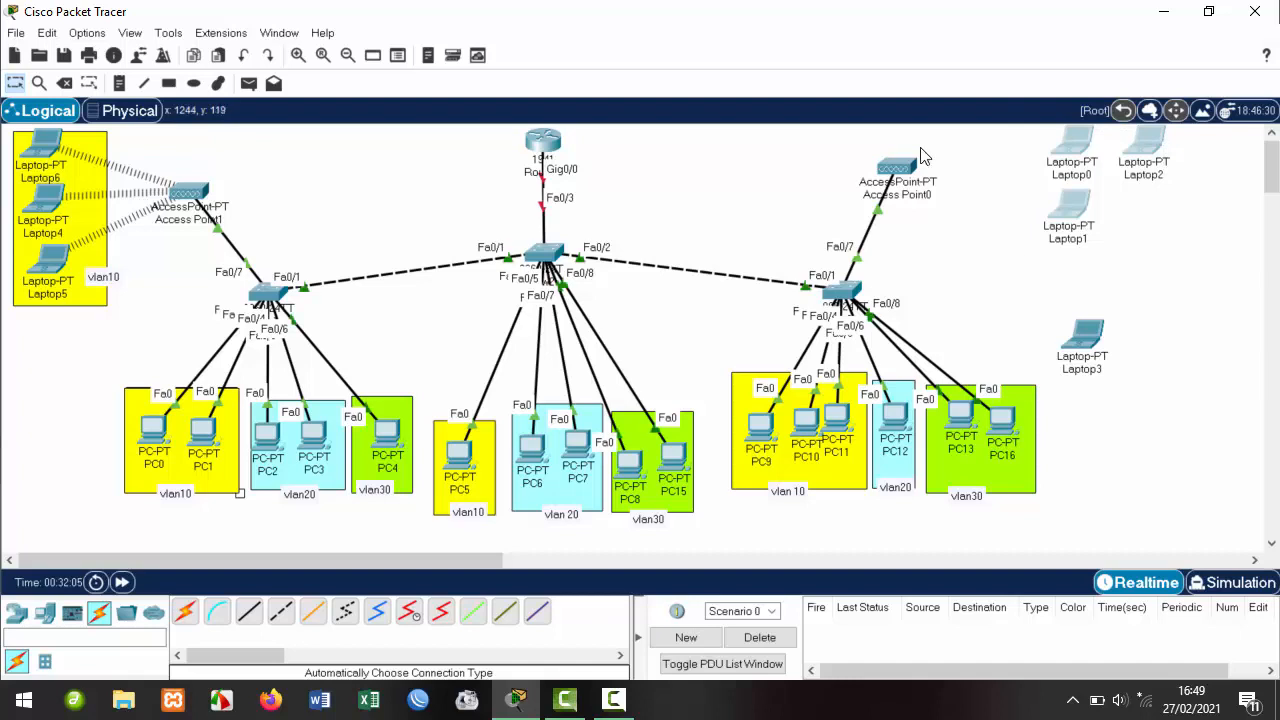
Check Access Point0's Port 1 SSID (vlan20@hotspot) and passphrase, then close its settings.
click(896, 168)
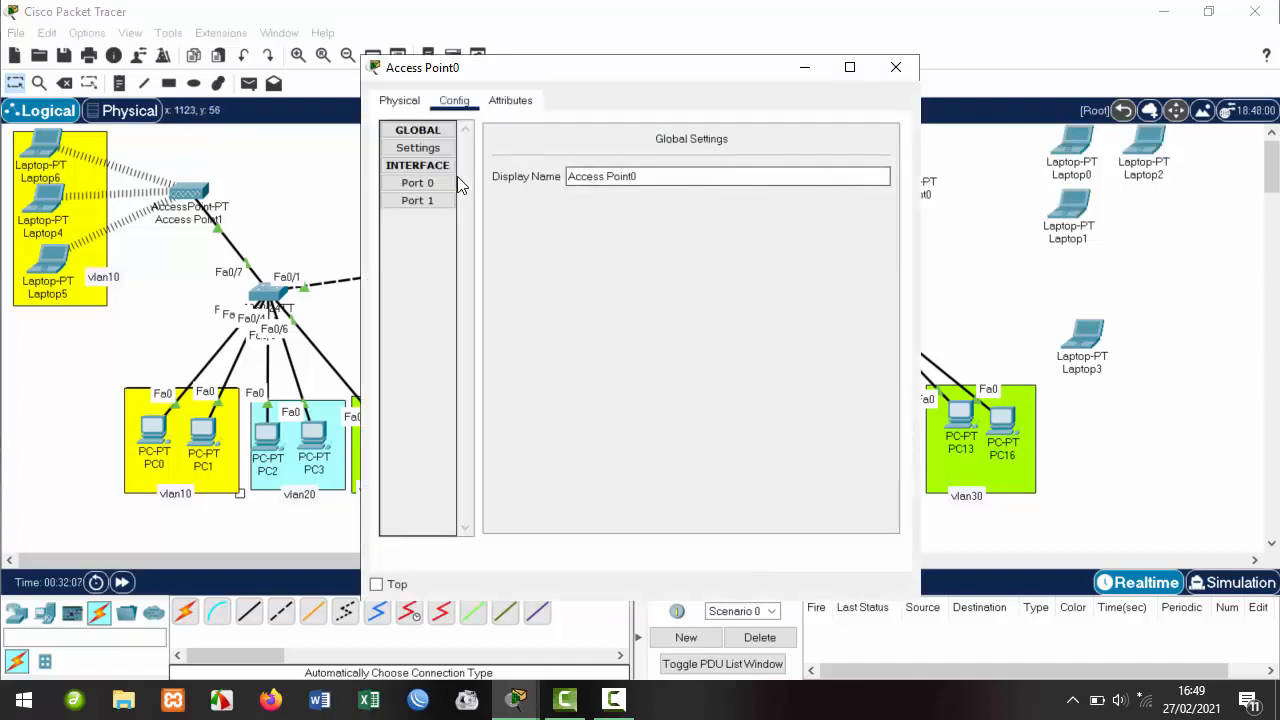
click(419, 199)
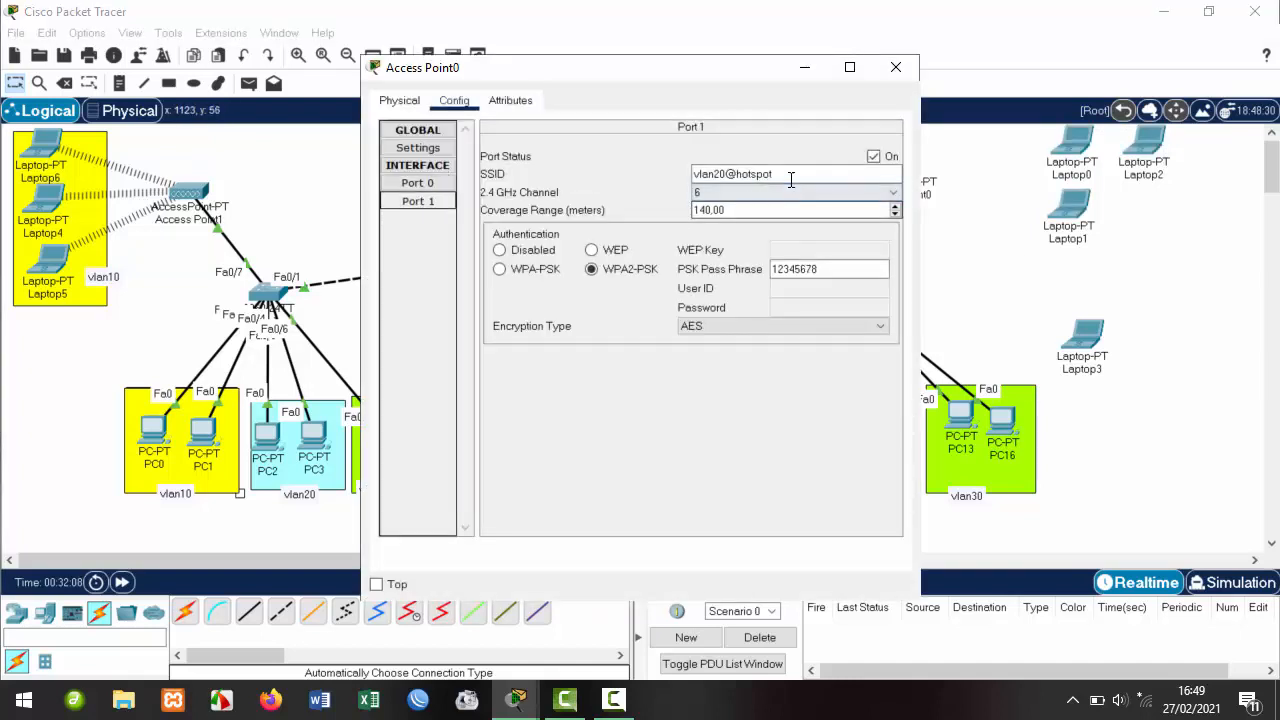
drag(791, 172, 666, 170)
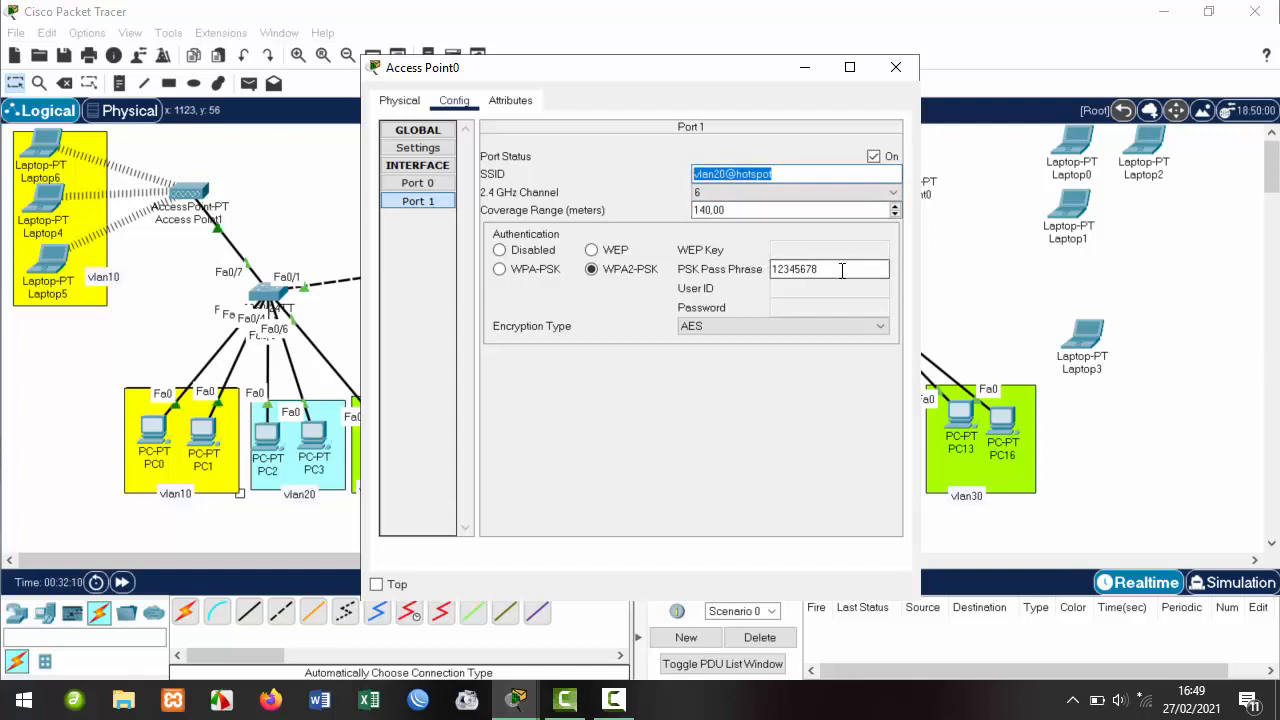
drag(843, 268, 716, 270)
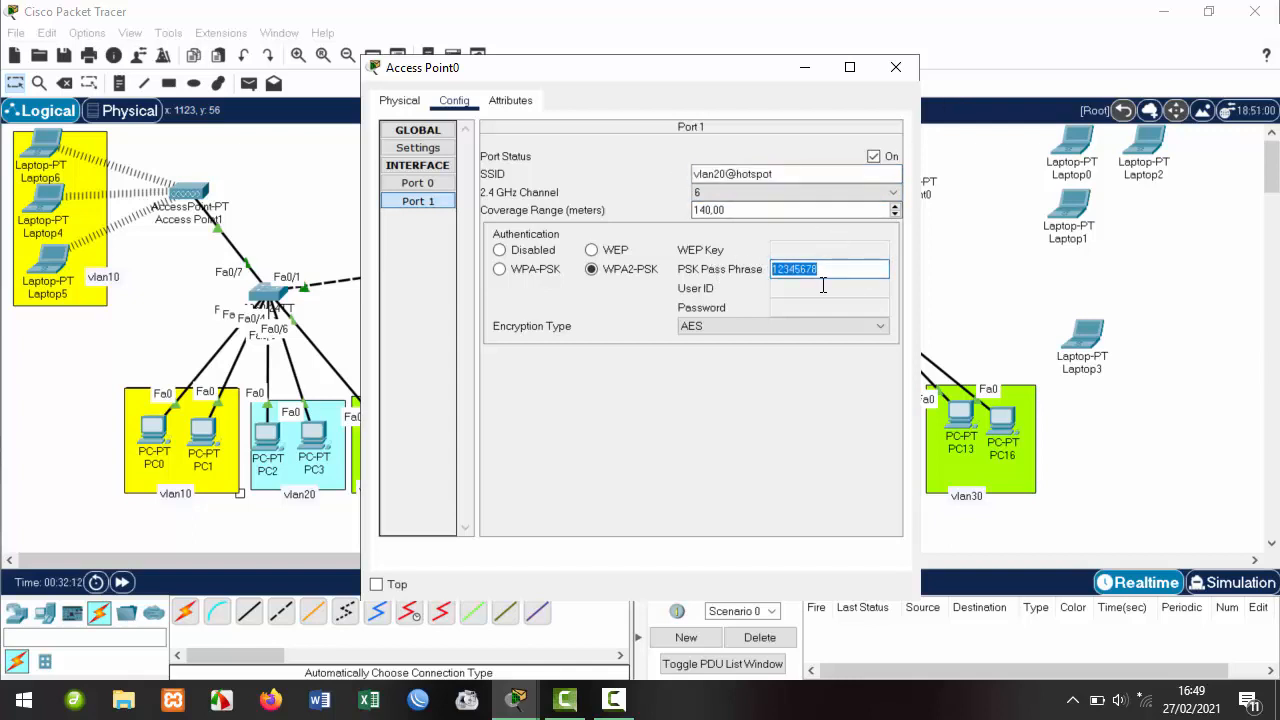
click(896, 67)
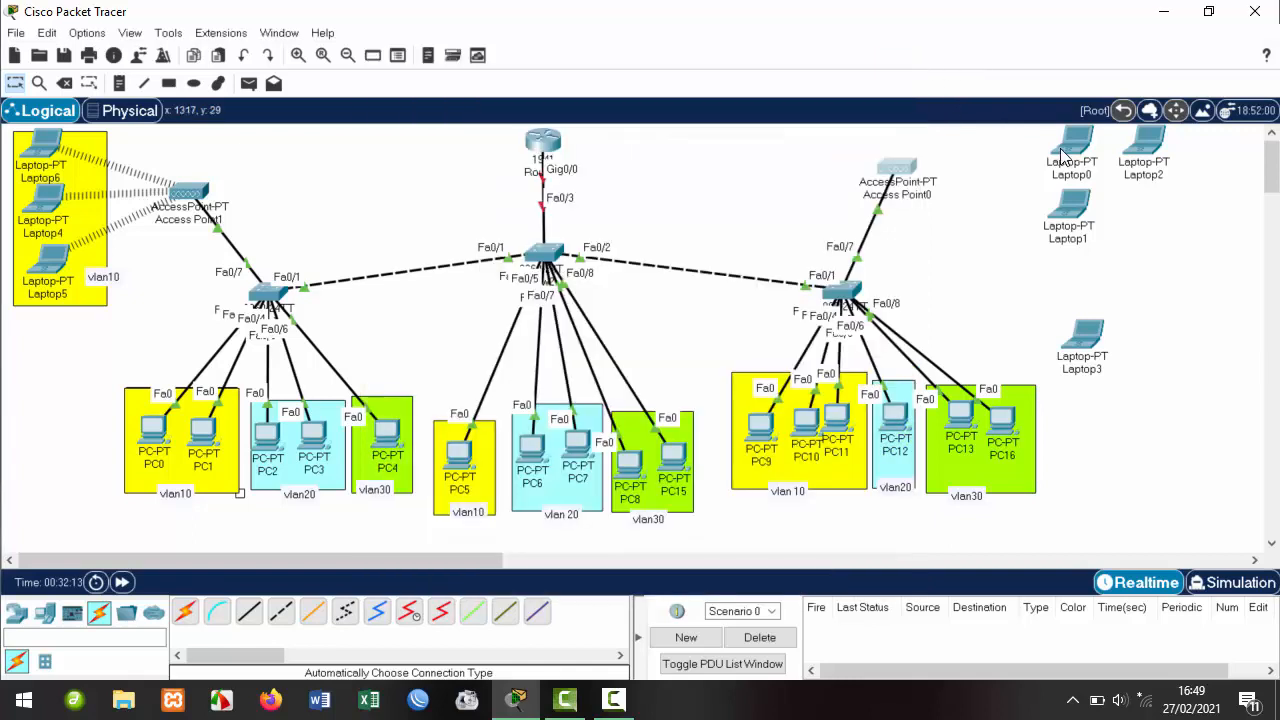
Join Laptop0 to vlan20@hotspot using the WPA2 pre-shared key, then open Laptop2's window.
click(1067, 145)
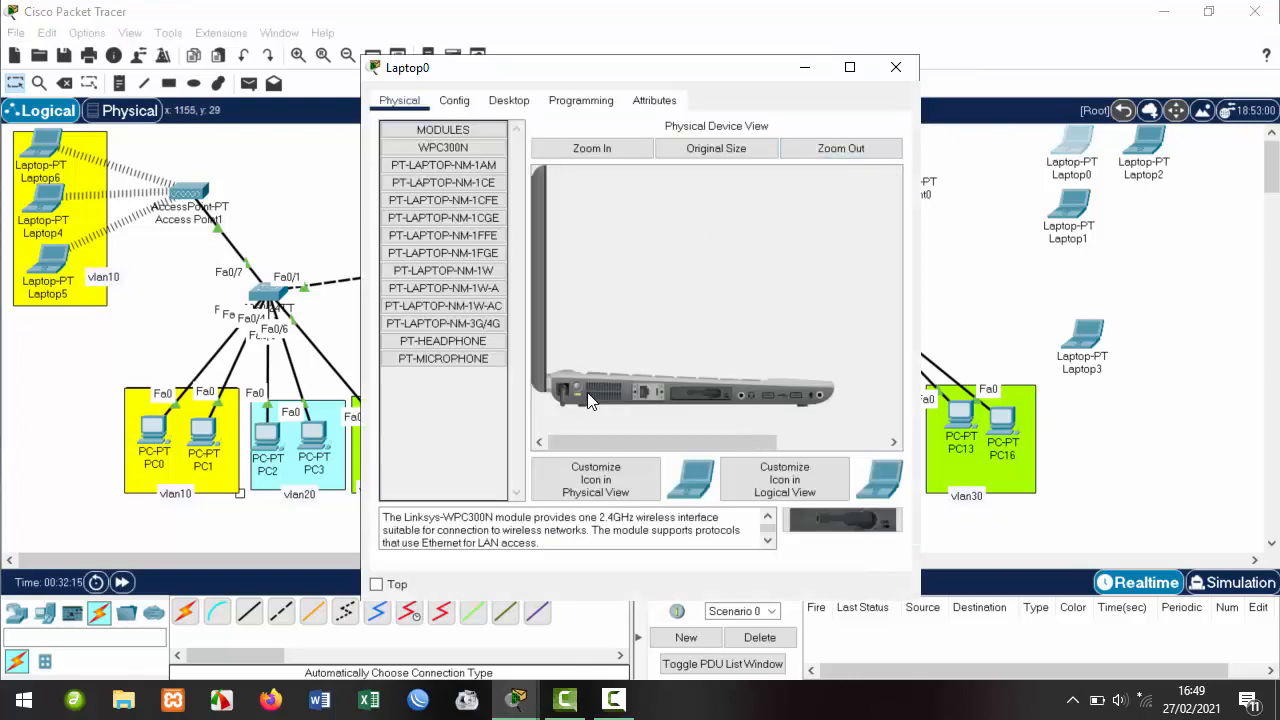
click(509, 100)
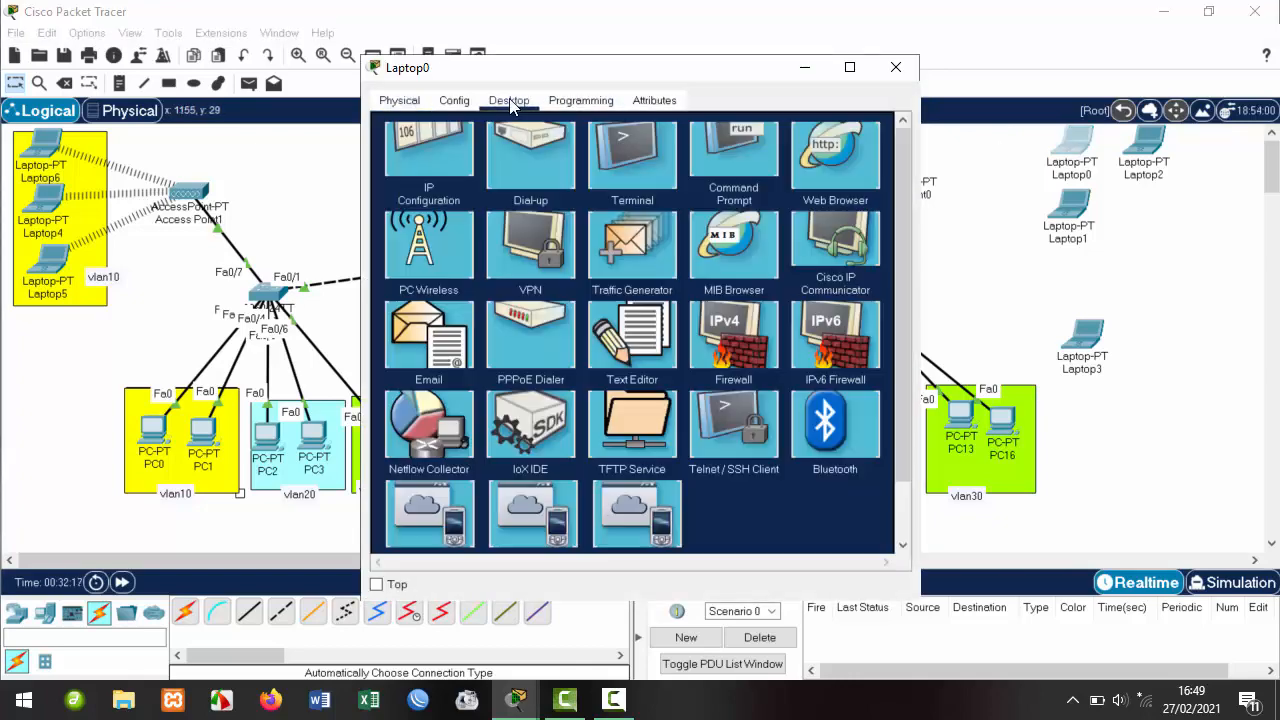
click(433, 310)
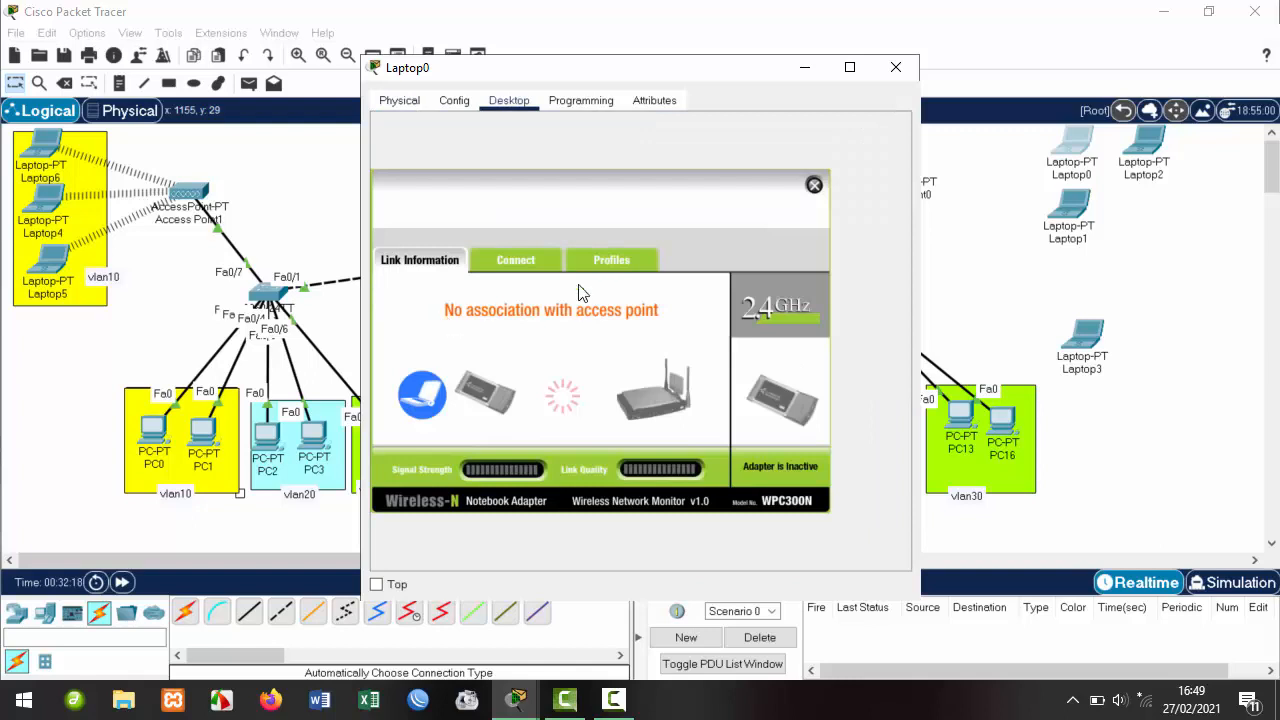
click(508, 262)
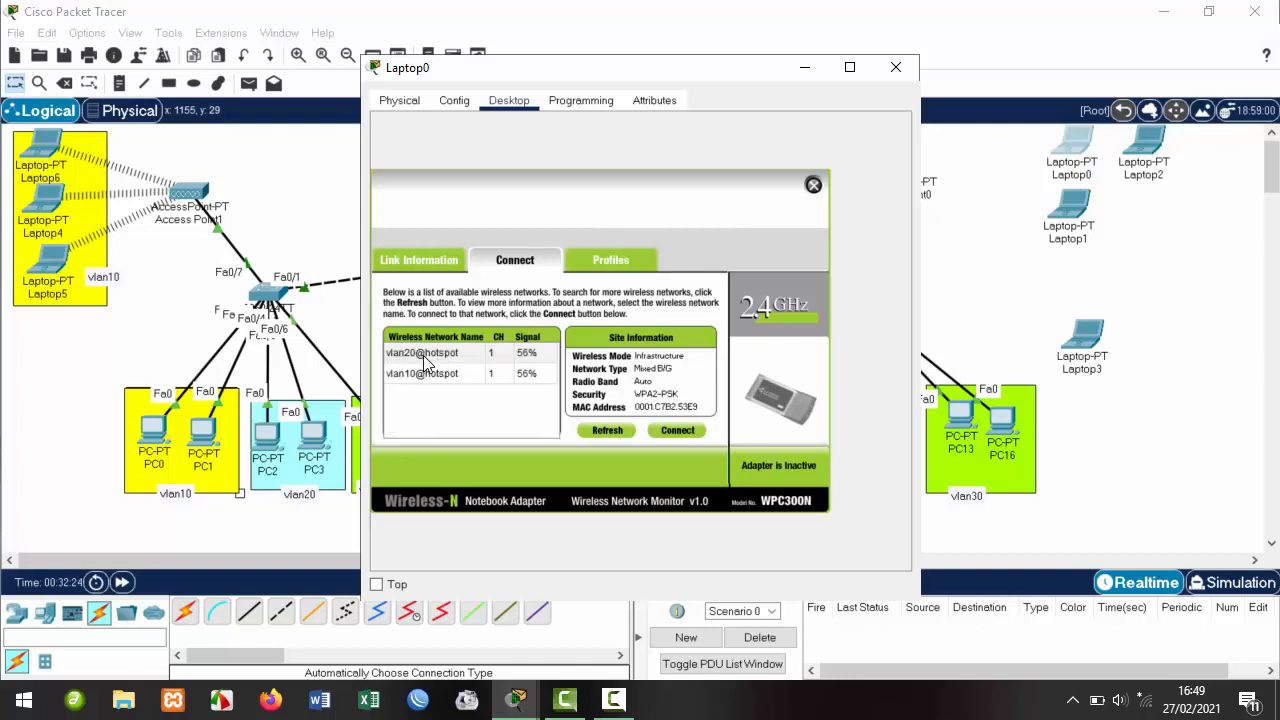
click(423, 355)
click(678, 431)
click(492, 361)
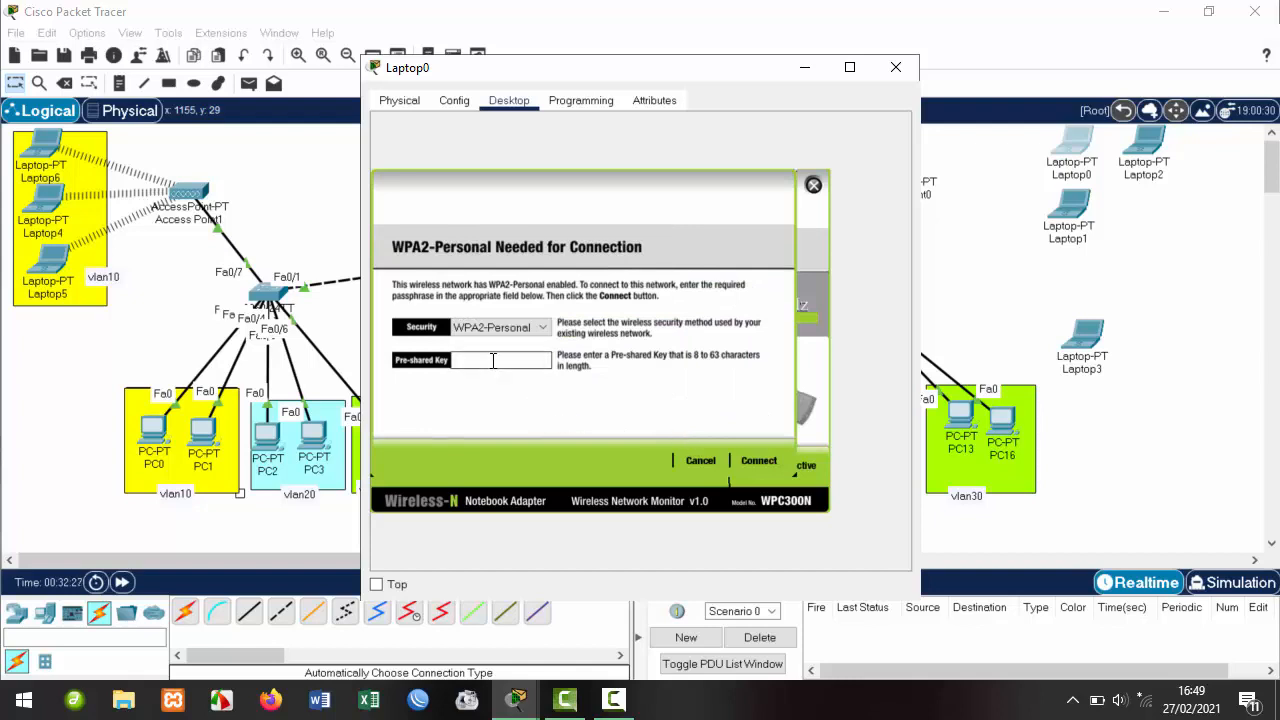
text(12345678)
click(772, 461)
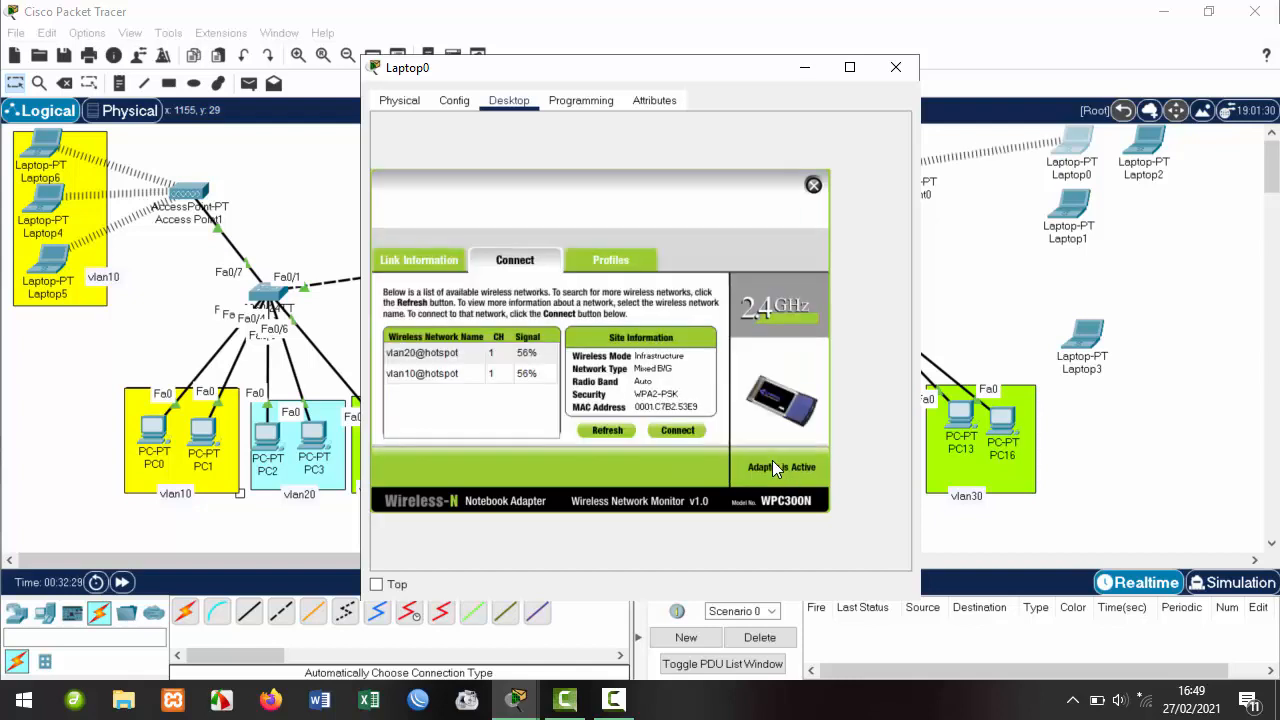
click(896, 67)
click(1145, 145)
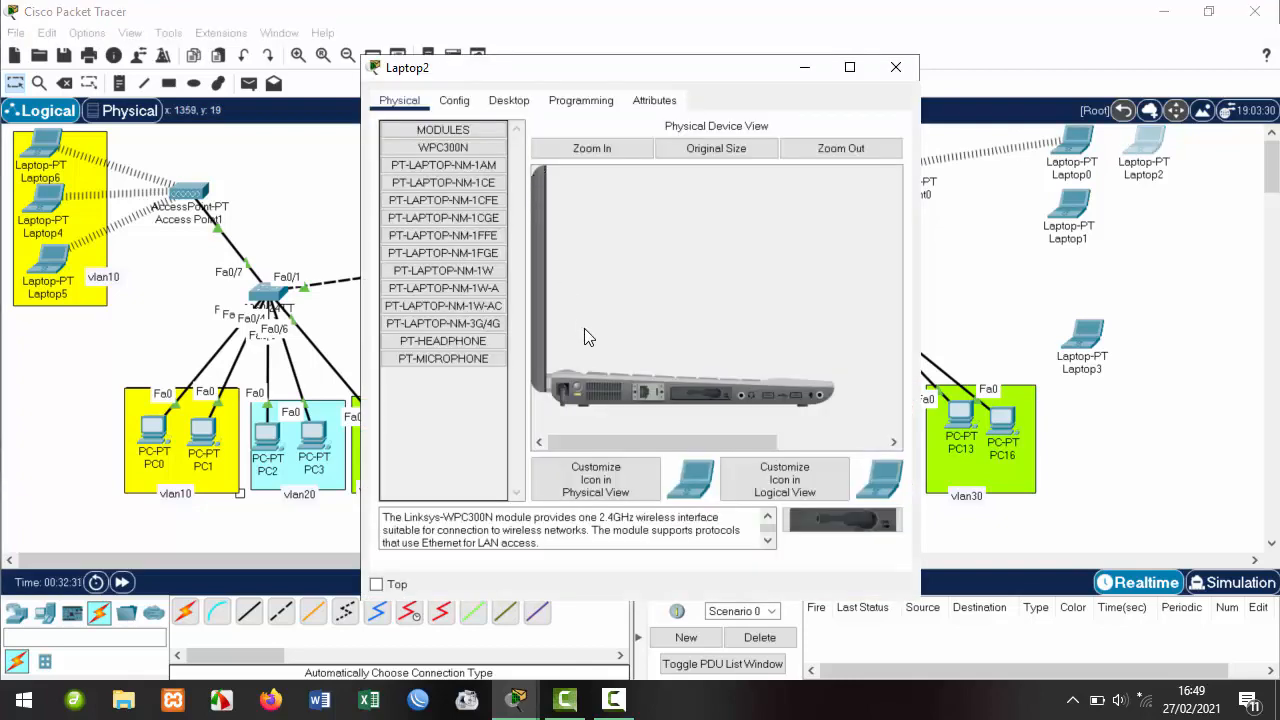
Connect Laptop2 to vlan20@hotspot with the pre-shared key and close its window.
click(509, 101)
click(446, 291)
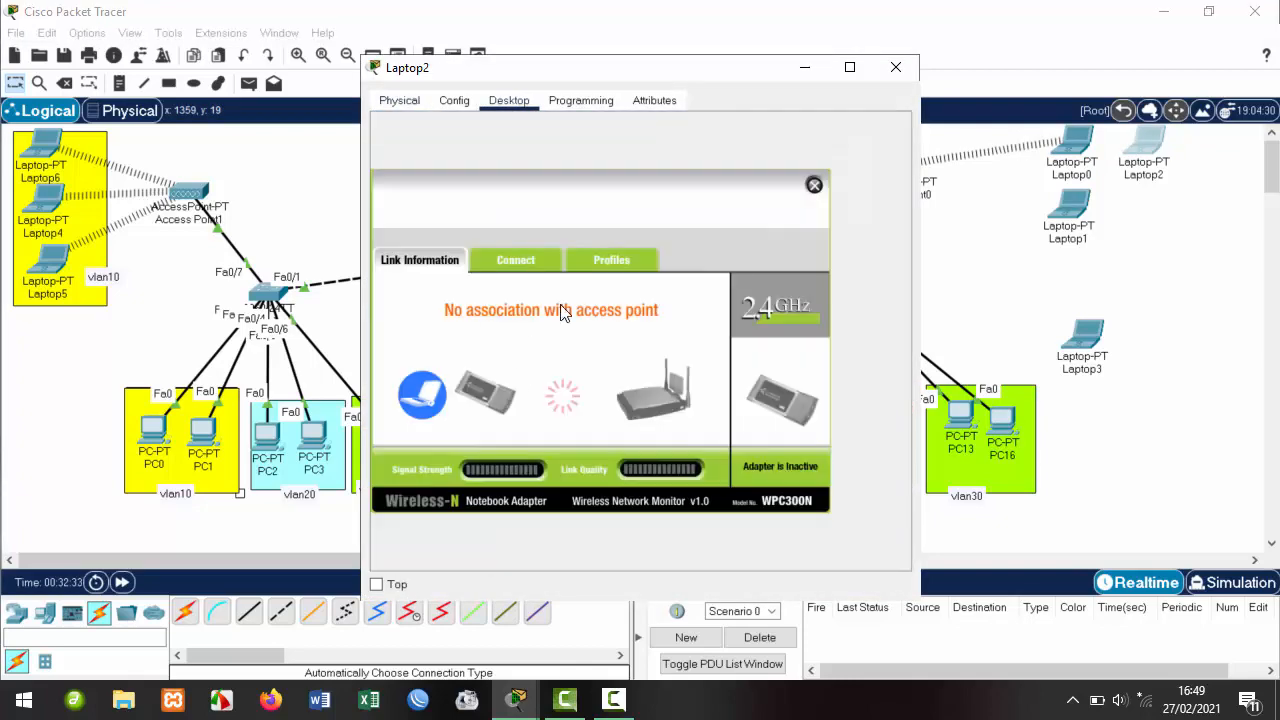
click(538, 270)
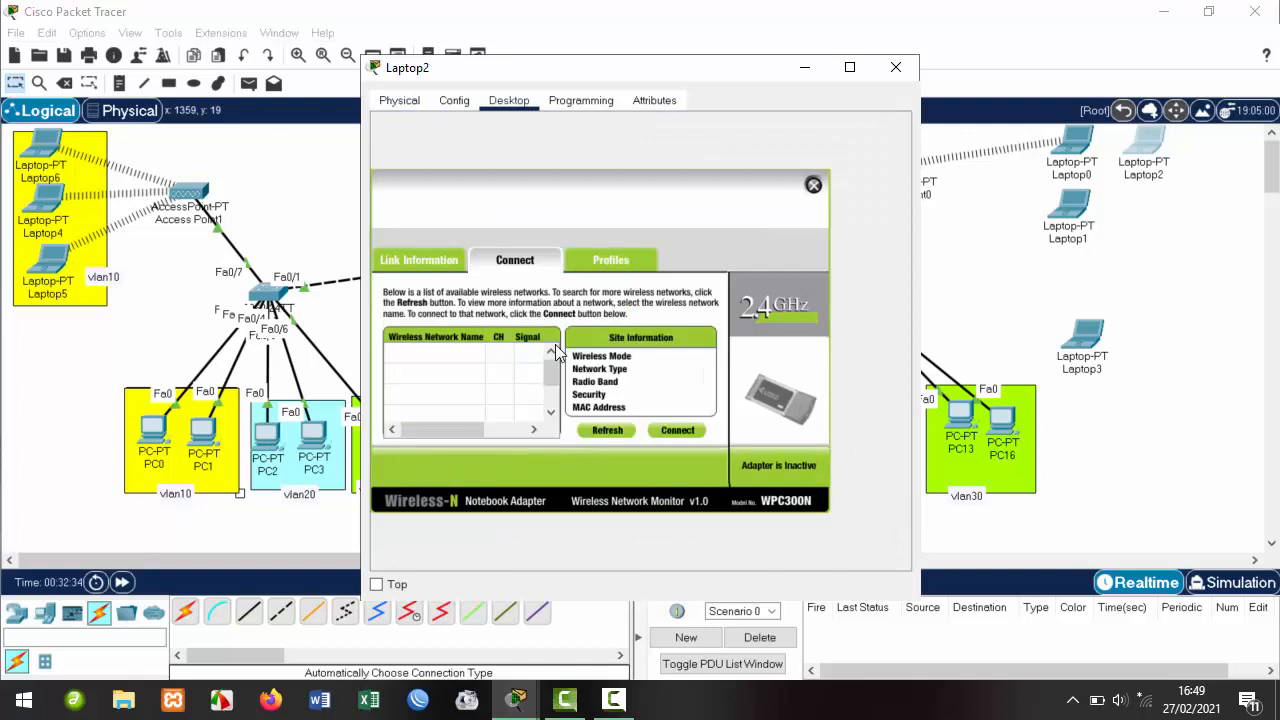
click(435, 355)
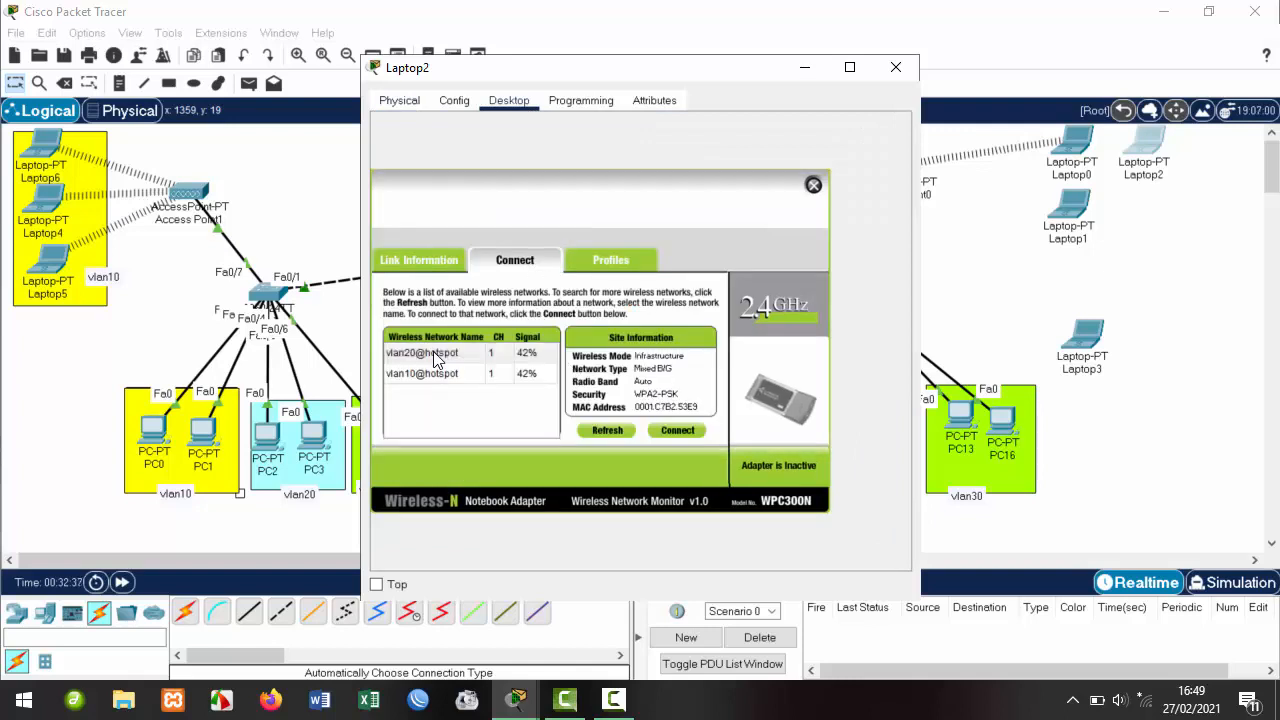
click(672, 430)
click(488, 360)
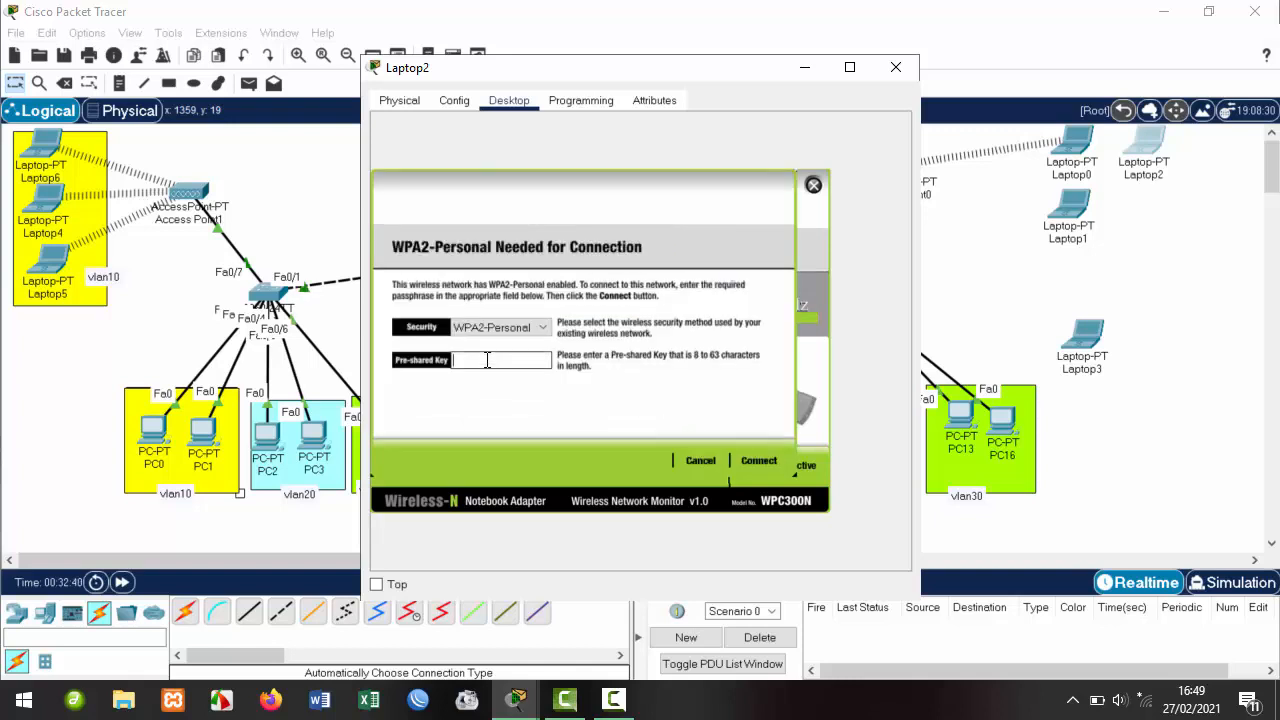
text(12345678)
click(752, 460)
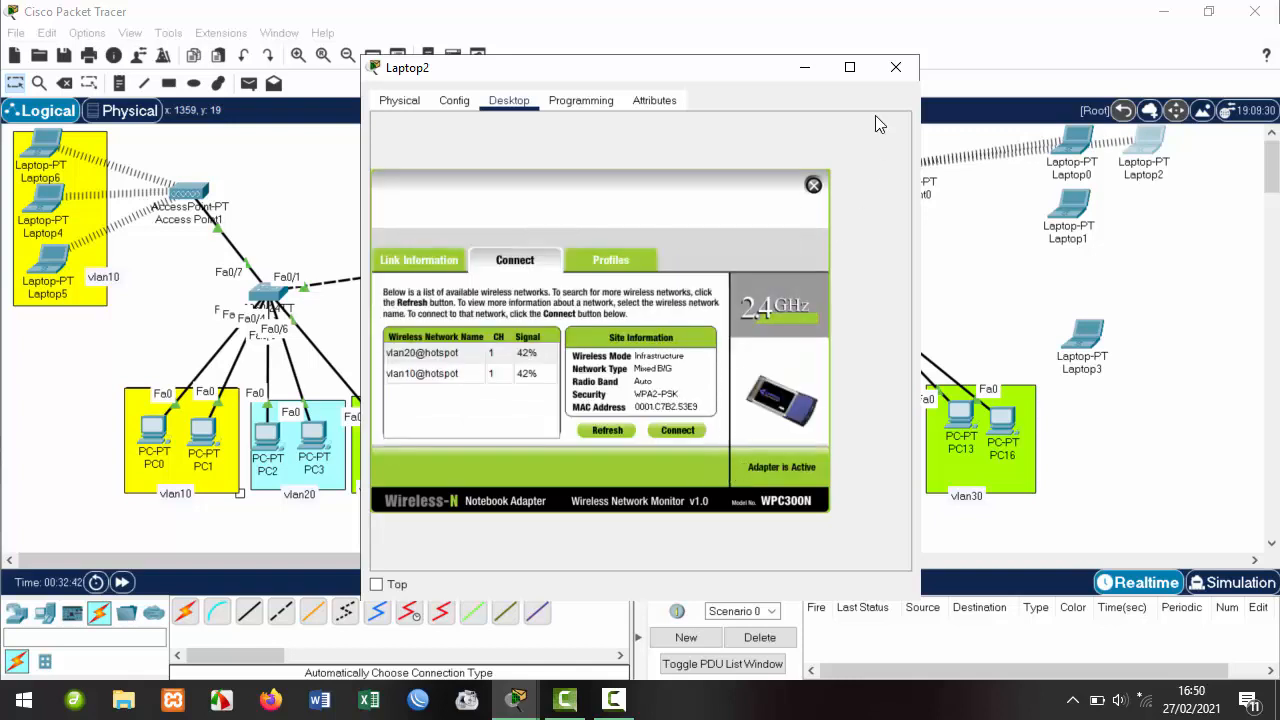
click(893, 78)
Connect Laptop1 to vlan20@hotspot with the same pre-shared key.
click(1068, 207)
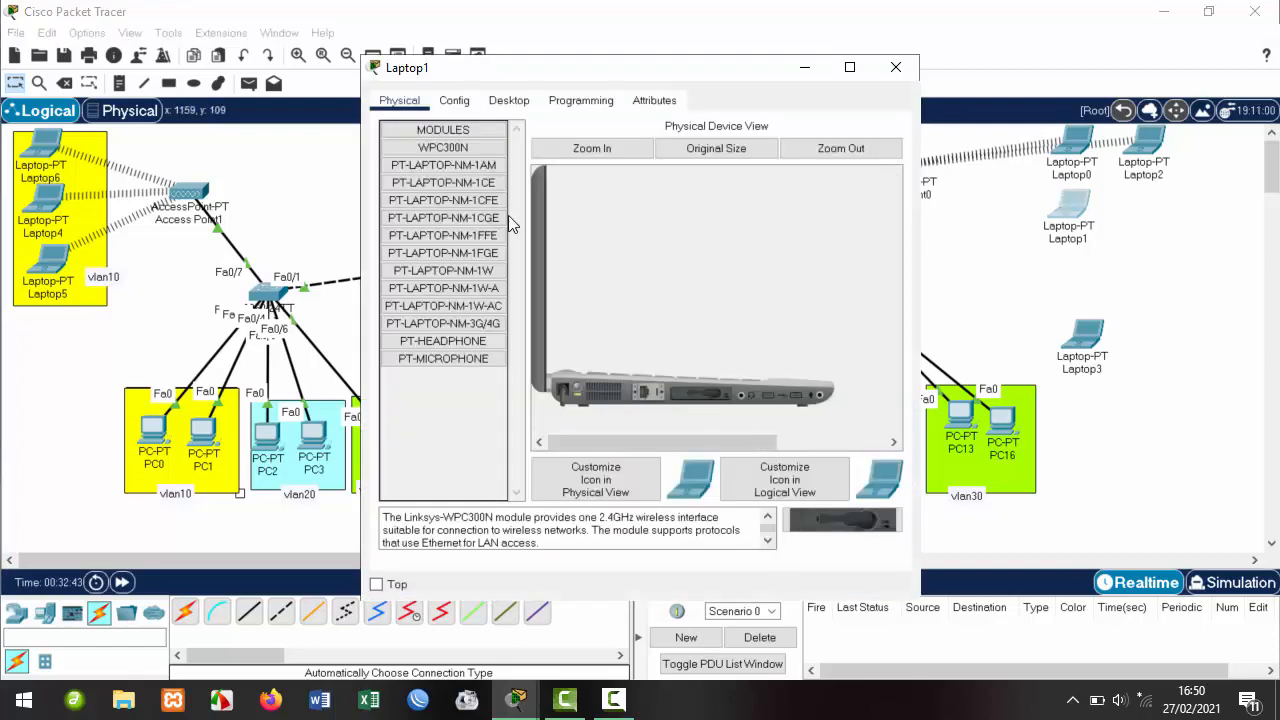
click(509, 100)
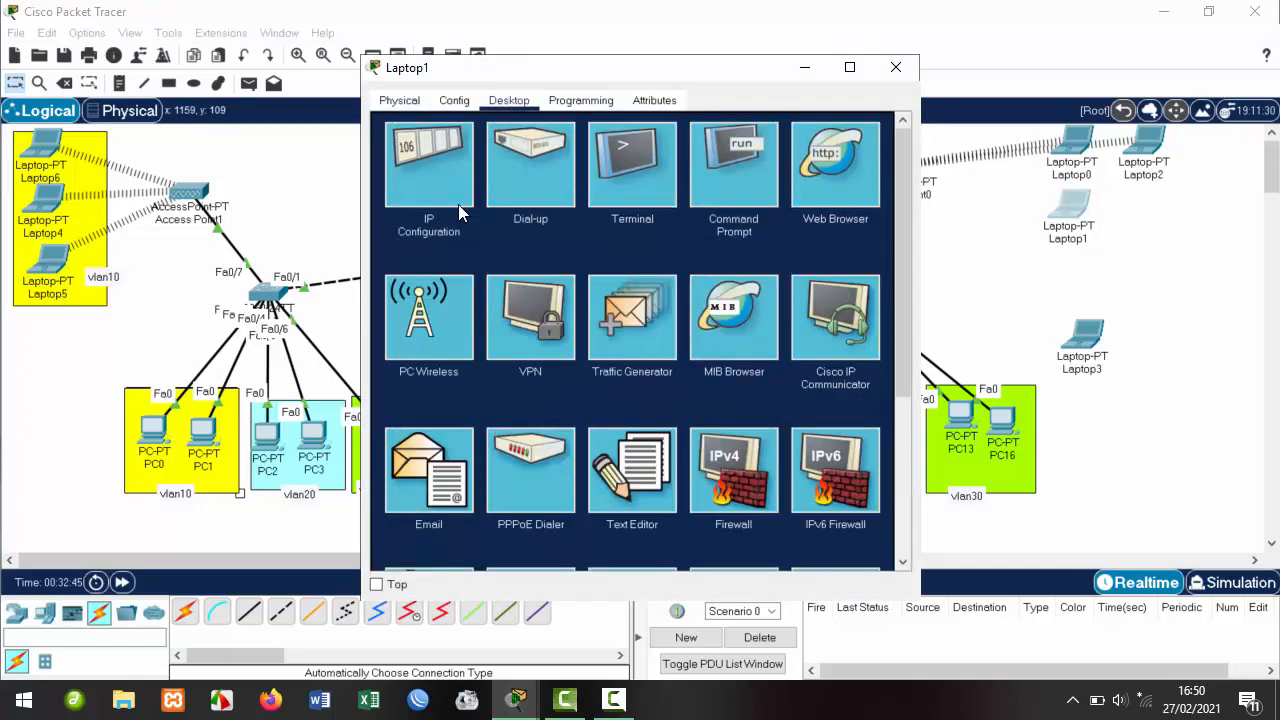
click(435, 340)
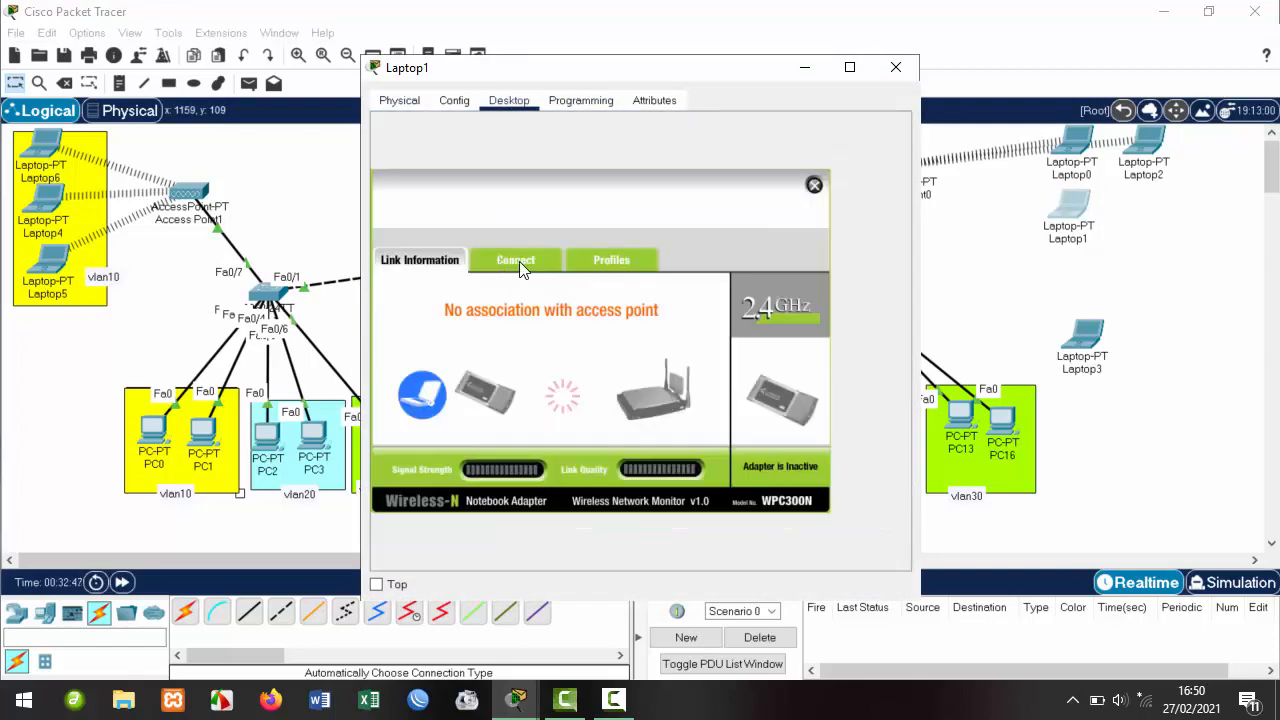
click(518, 265)
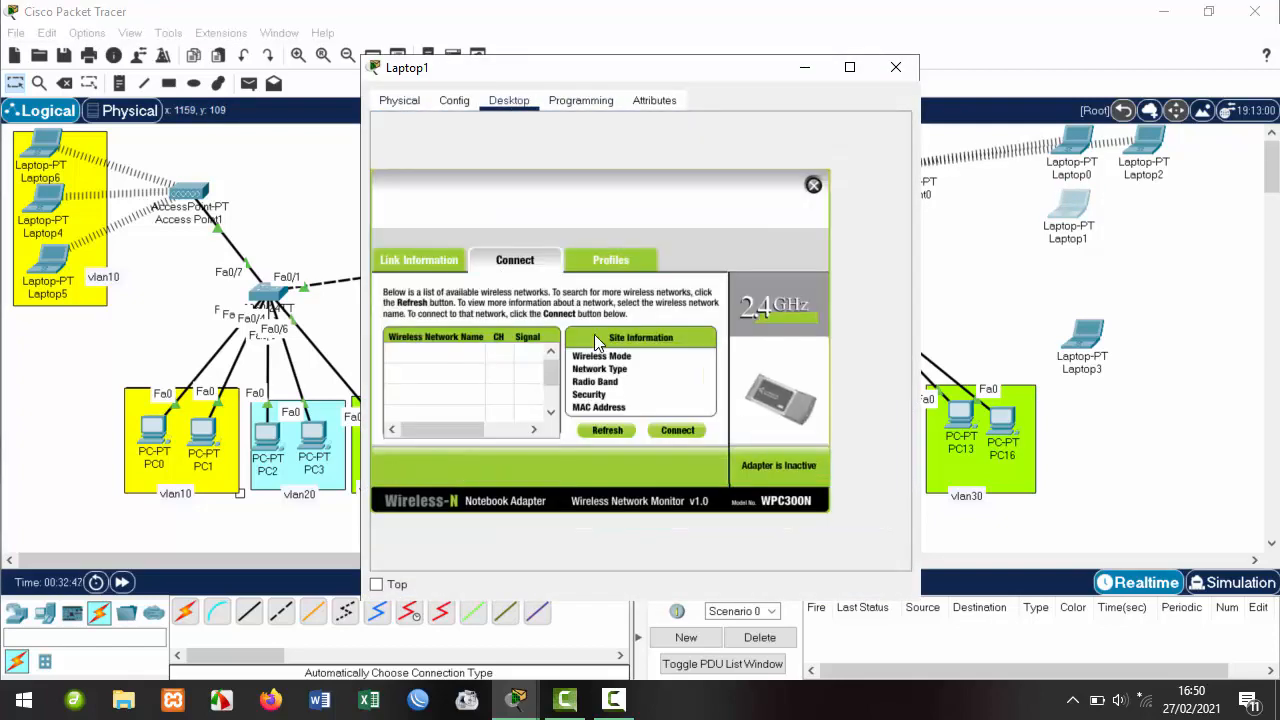
click(428, 358)
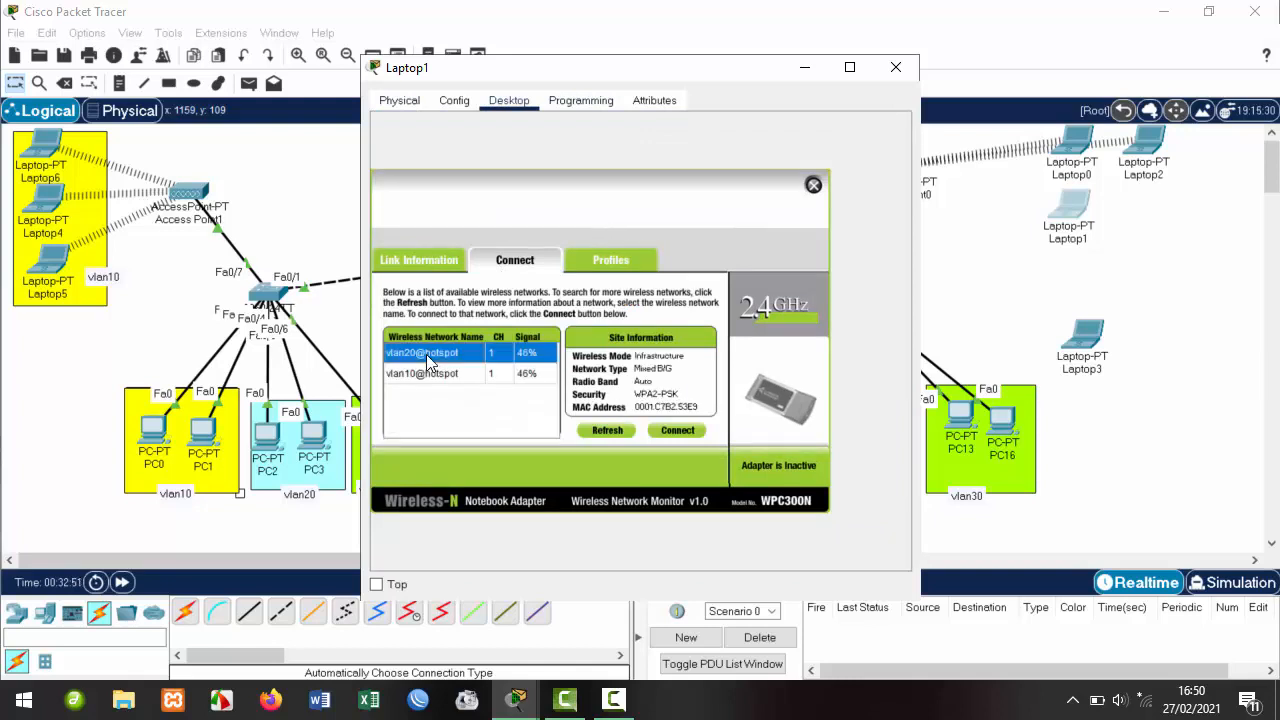
click(675, 431)
click(501, 361)
text(12345678)
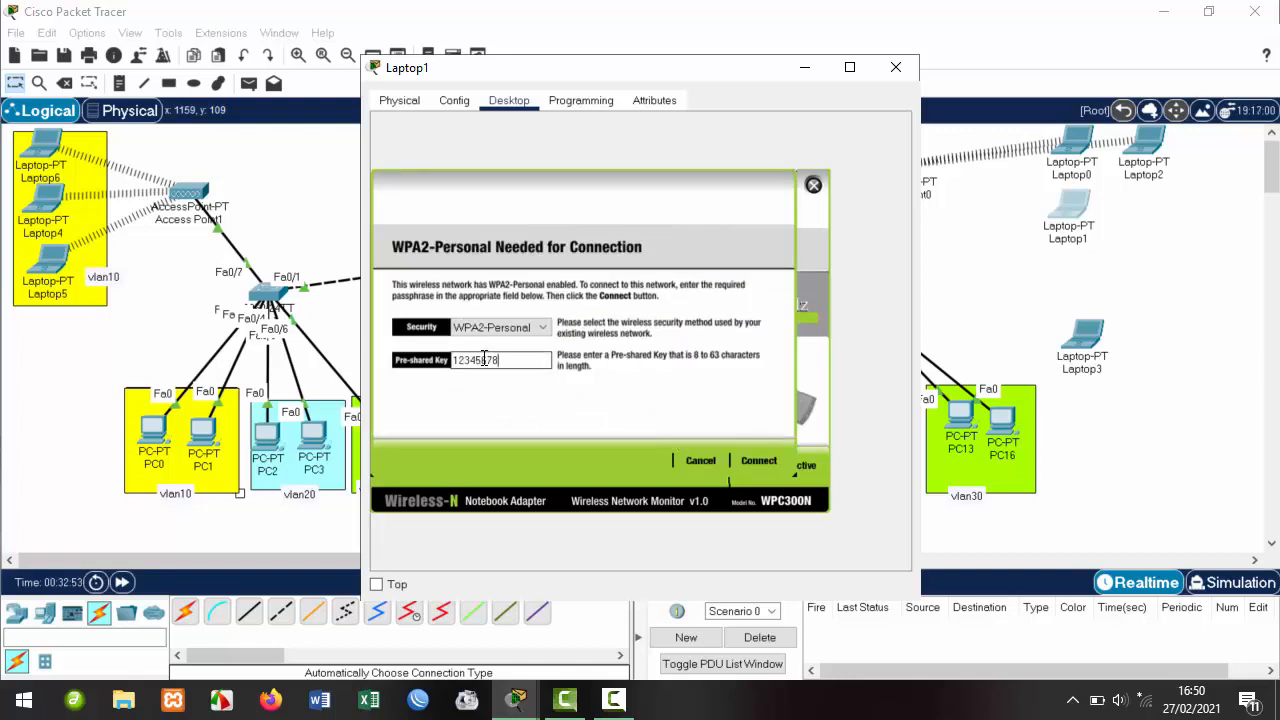
click(757, 459)
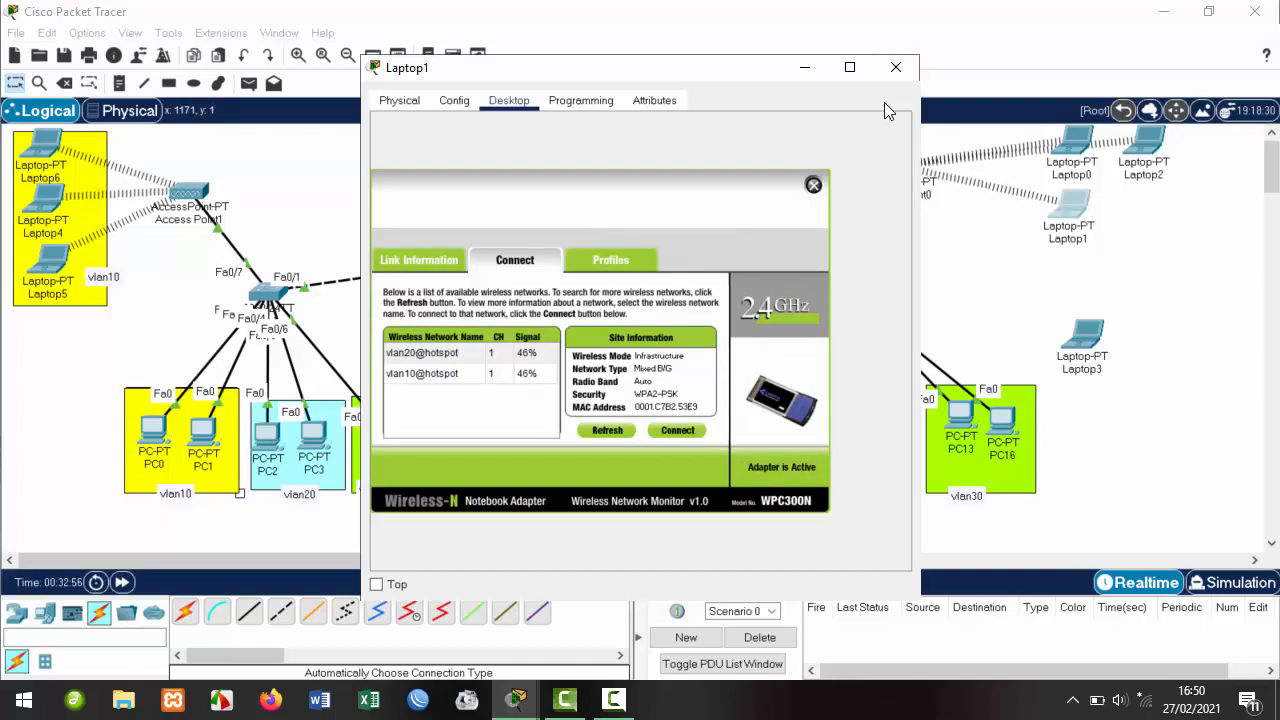
Close Laptop1's window and stack Laptop0, Laptop1, Laptop2 in a column right of Access Point0.
click(896, 68)
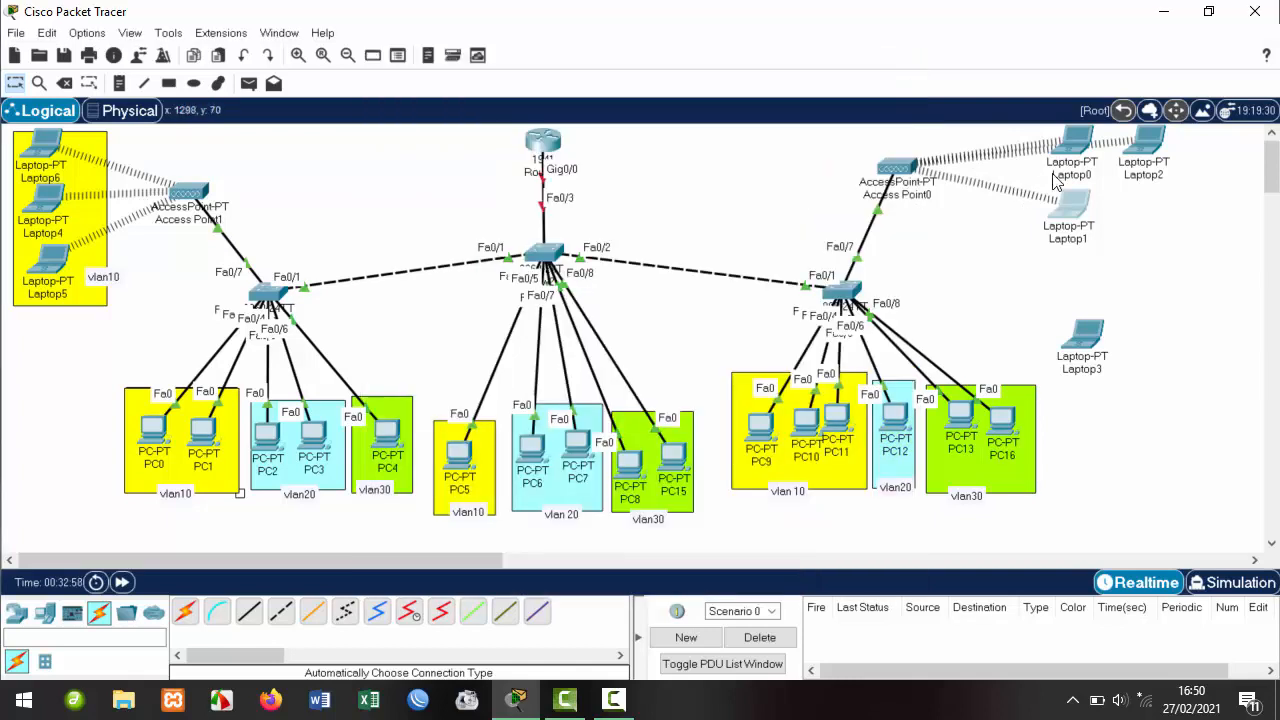
mouse_move(1080, 228)
mouse_down()
mouse_move(1081, 252)
mouse_move(1082, 208)
mouse_up()
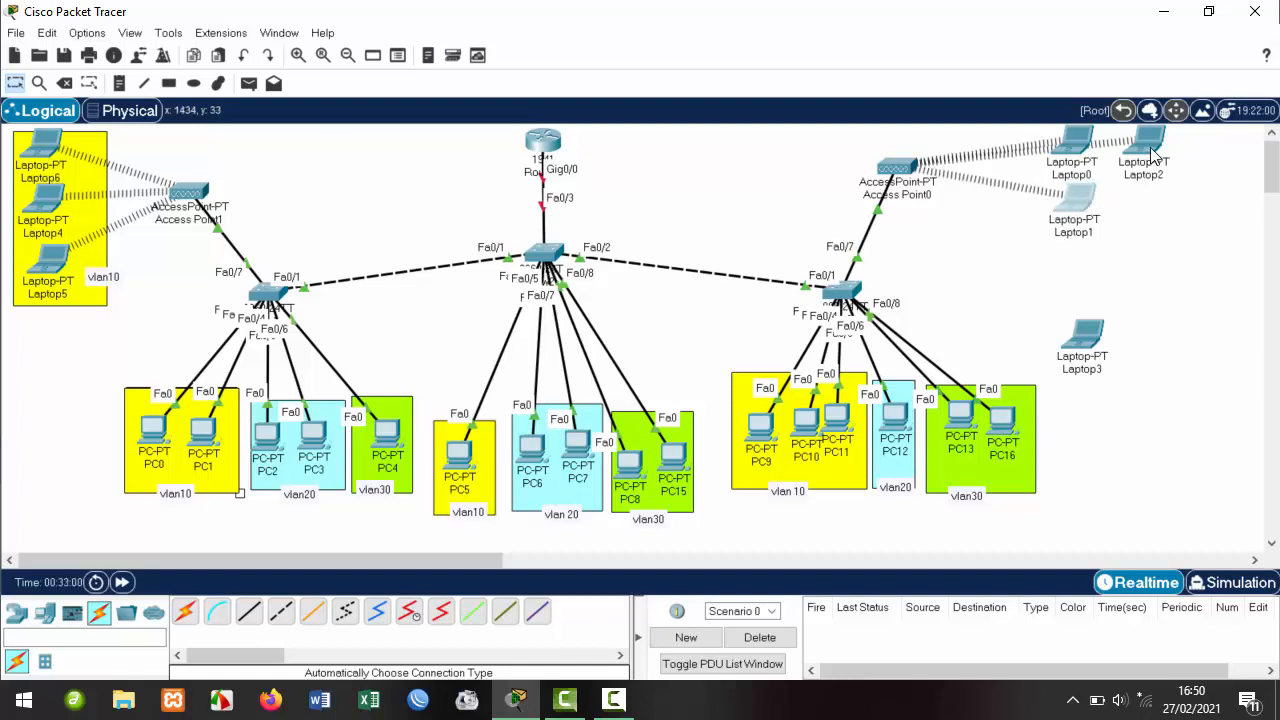
drag(1150, 150, 1086, 275)
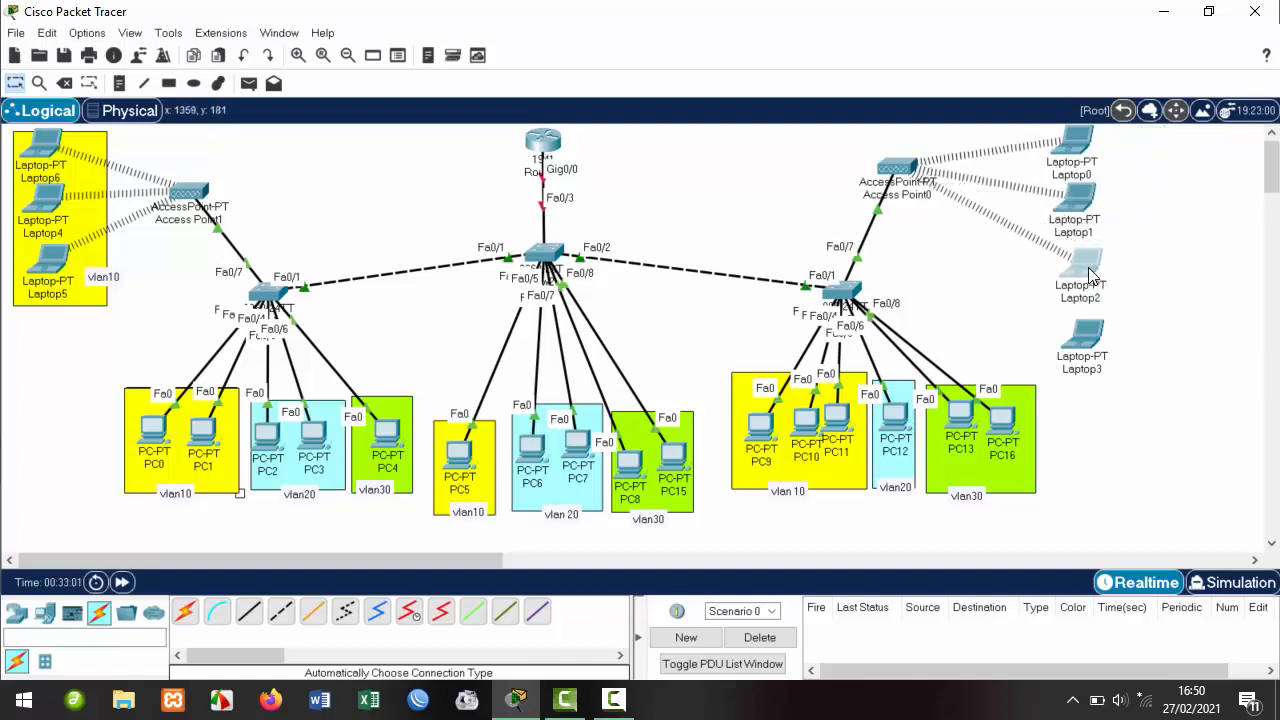
mouse_move(1024, 125)
mouse_down()
mouse_move(1140, 287)
mouse_move(1180, 270)
mouse_move(1148, 273)
mouse_up()
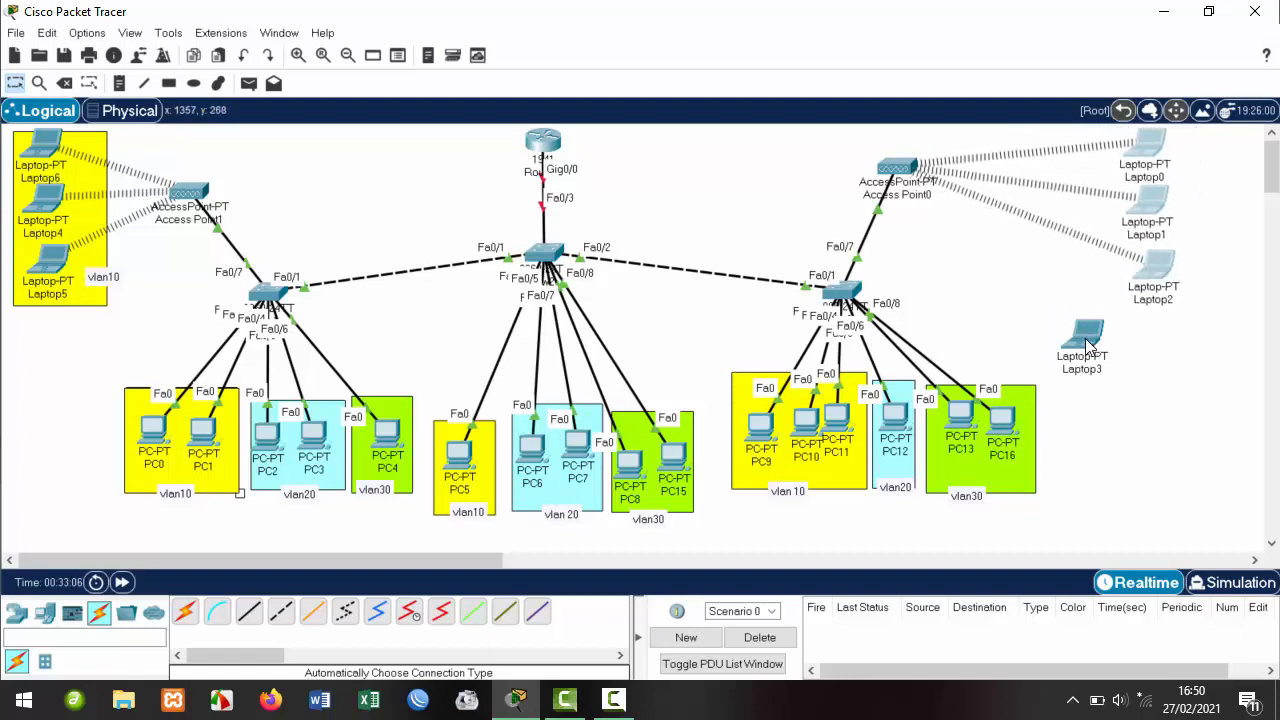
mouse_move(1085, 345)
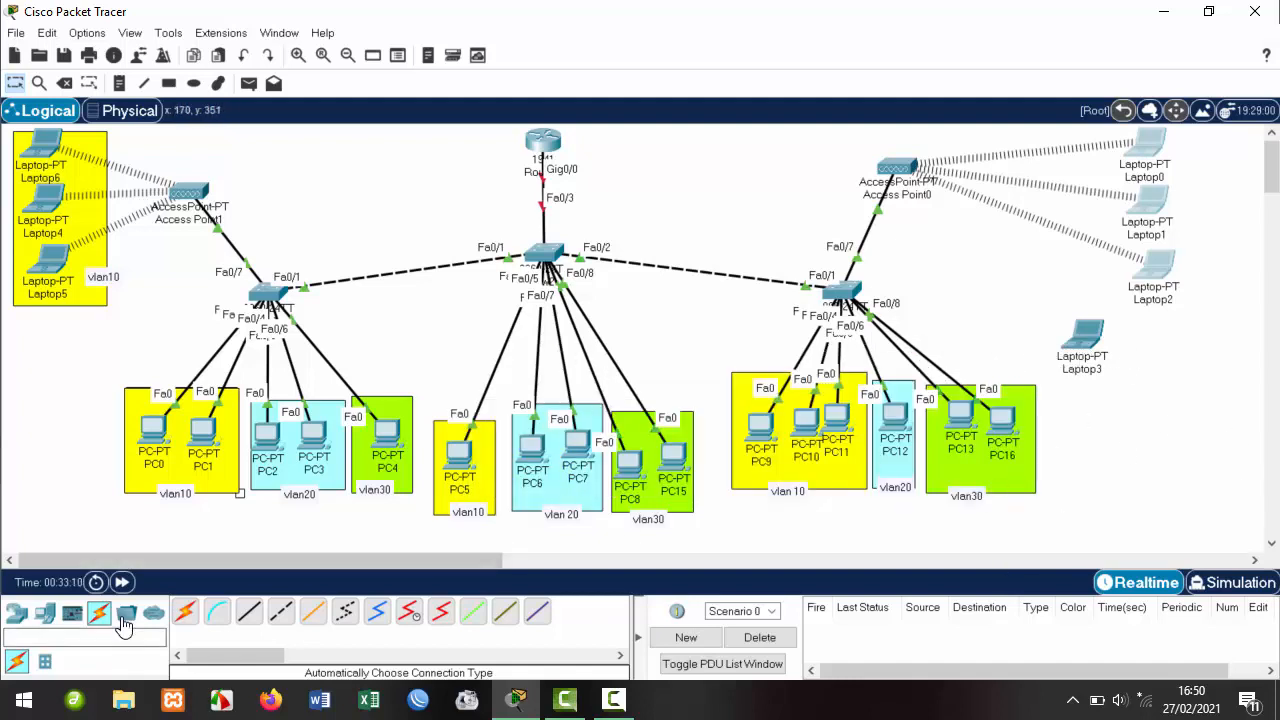
Place a generic AccessPoint-PT (Access Point2) beside Laptop3, just below Access Point0.
click(44, 614)
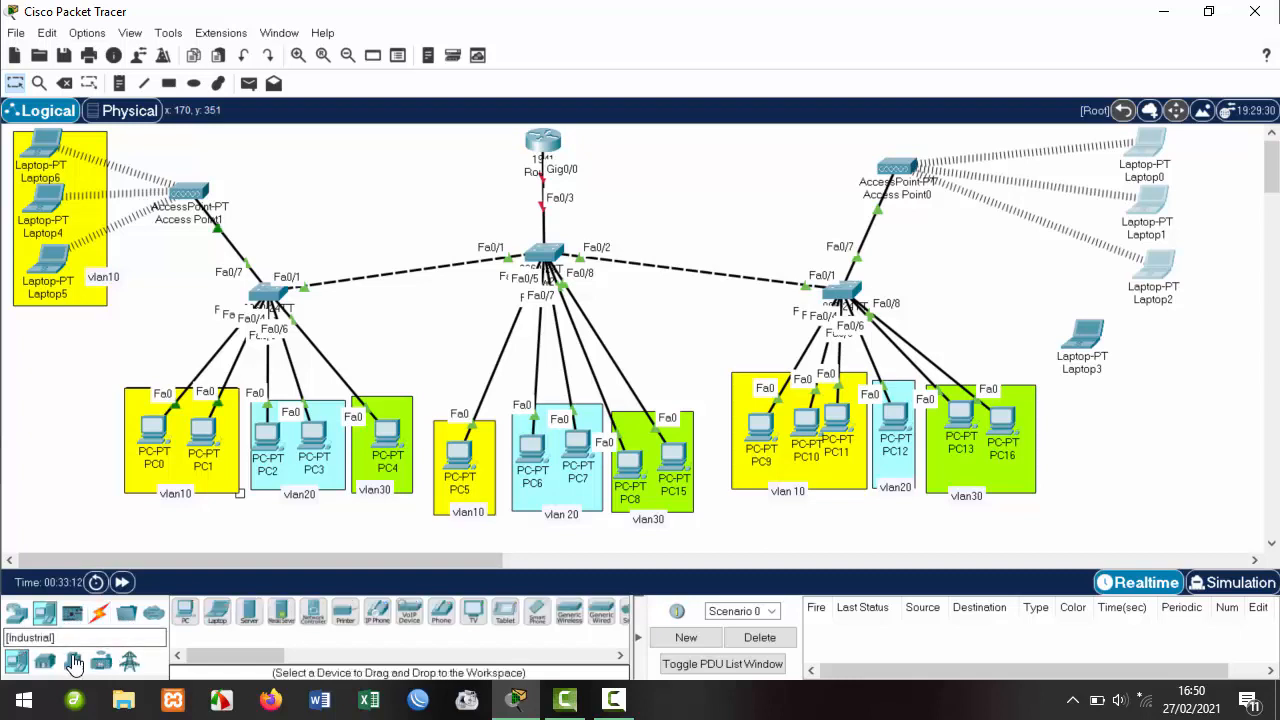
click(16, 614)
click(99, 661)
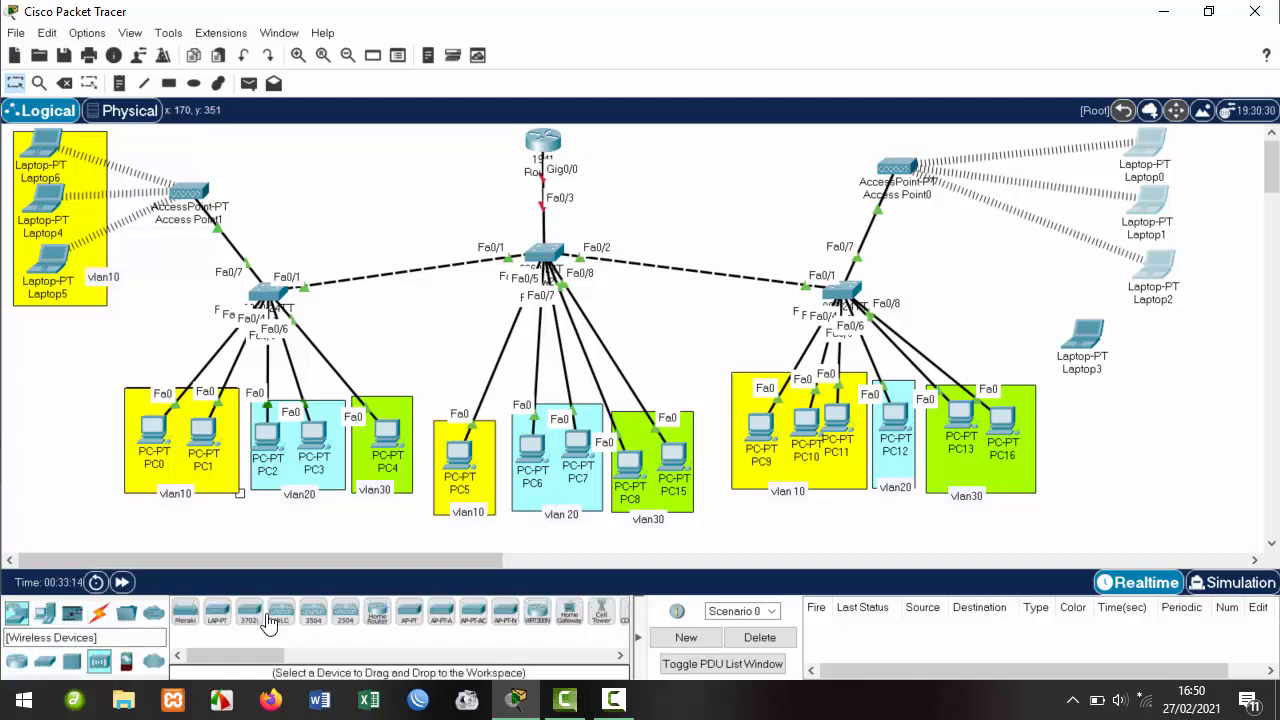
click(410, 617)
click(971, 278)
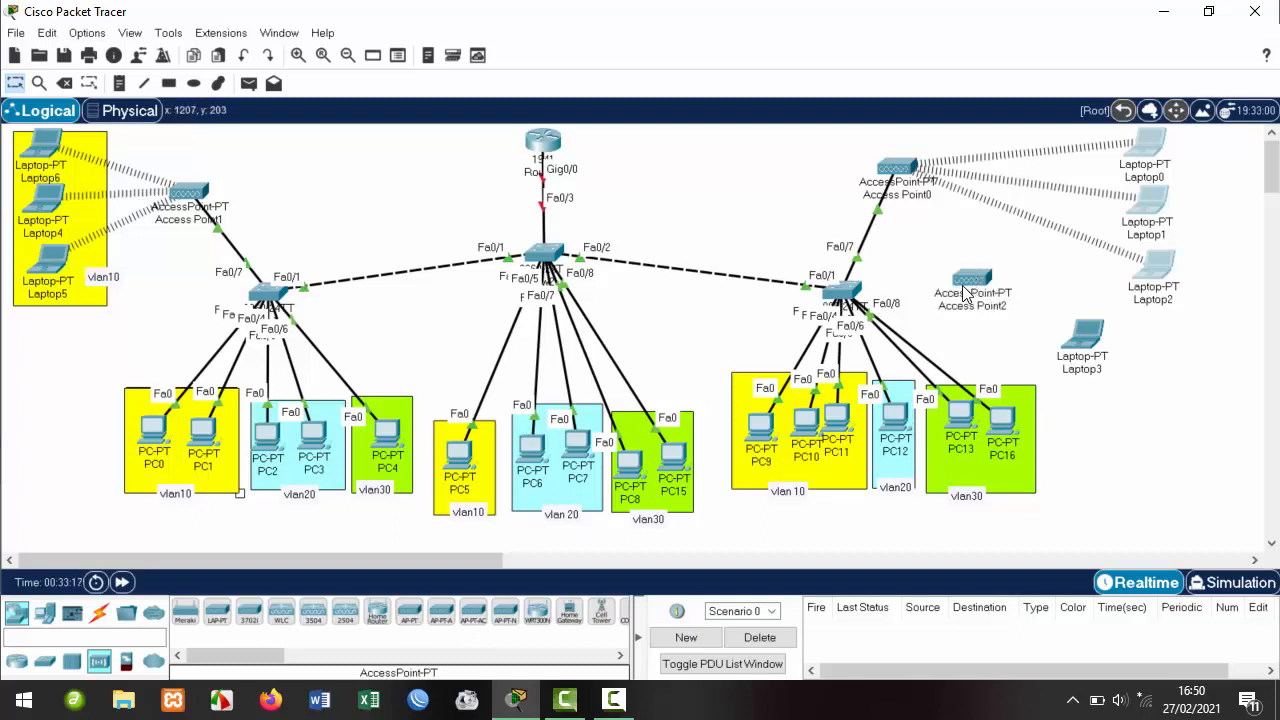
drag(982, 277, 990, 275)
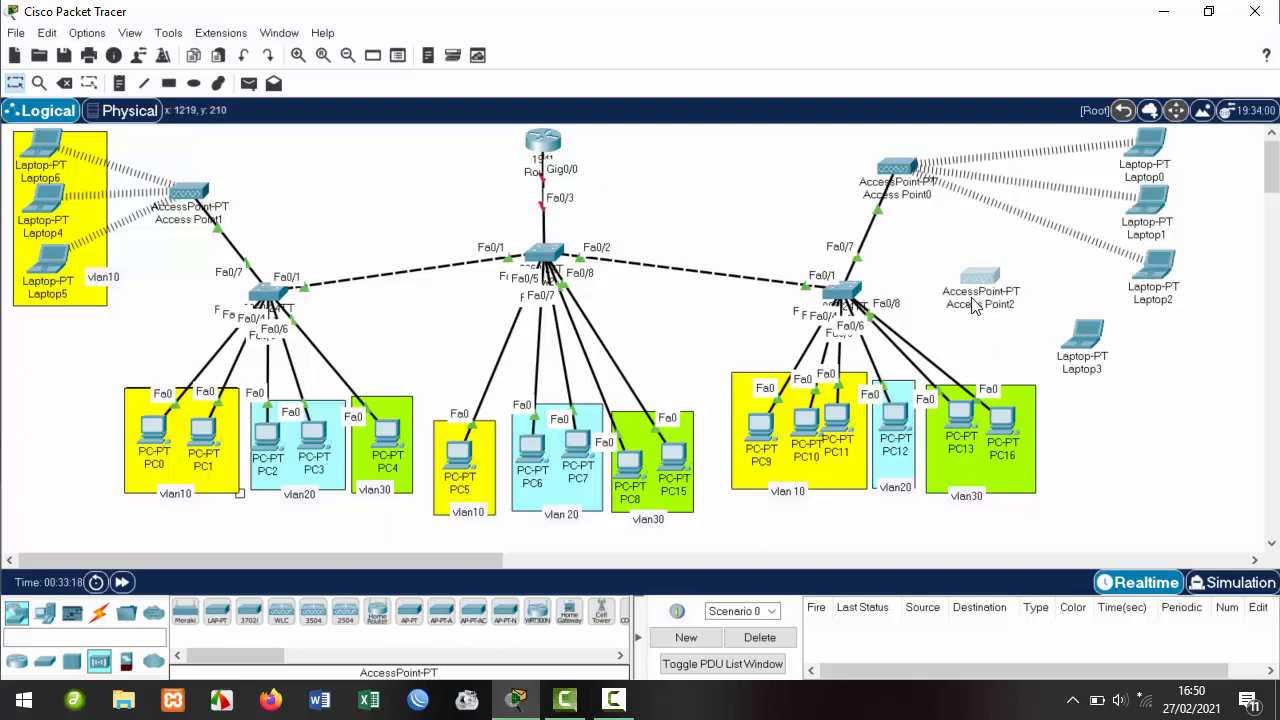
click(905, 197)
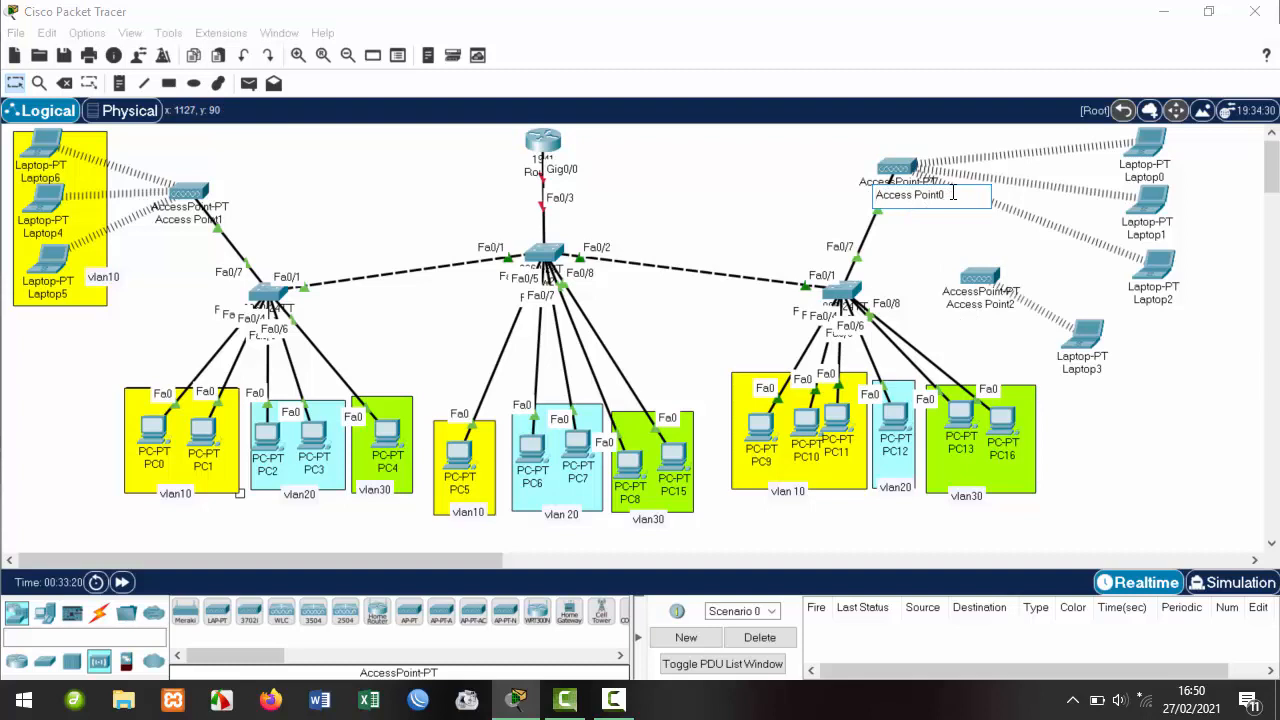
Rename Access Point0 to 'ap vlan 20'.
drag(944, 194, 862, 194)
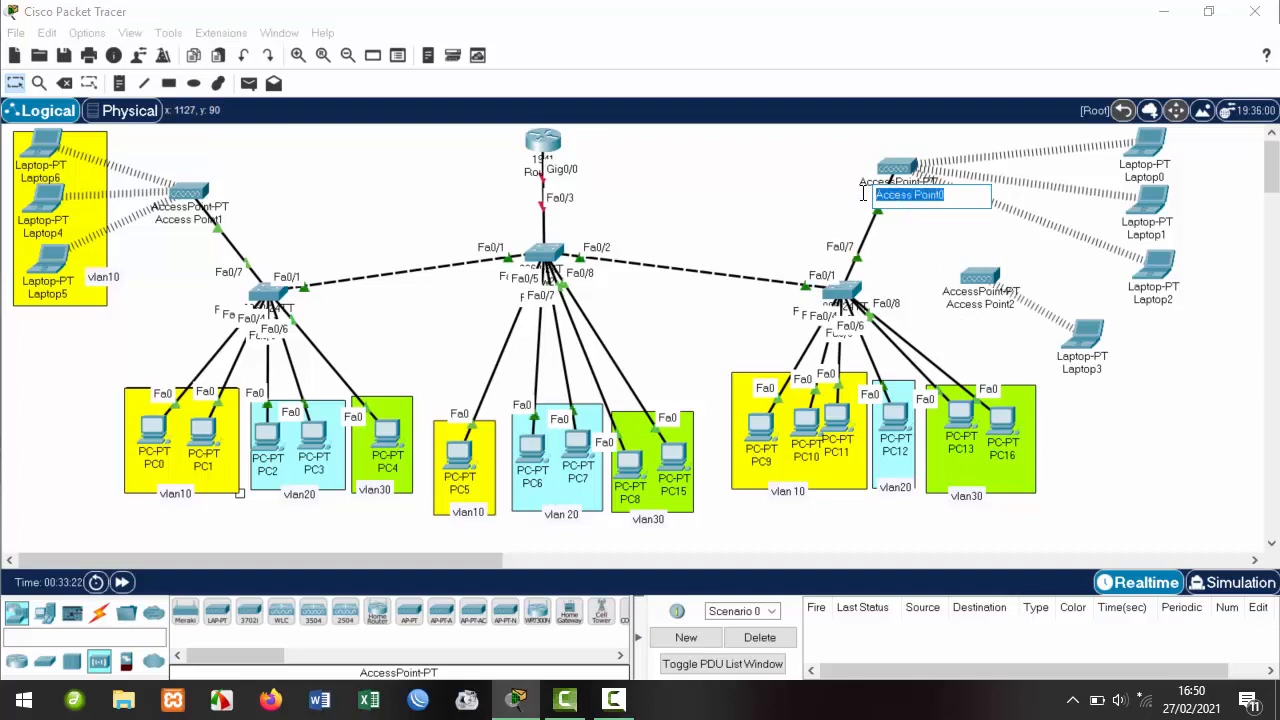
key(Right)
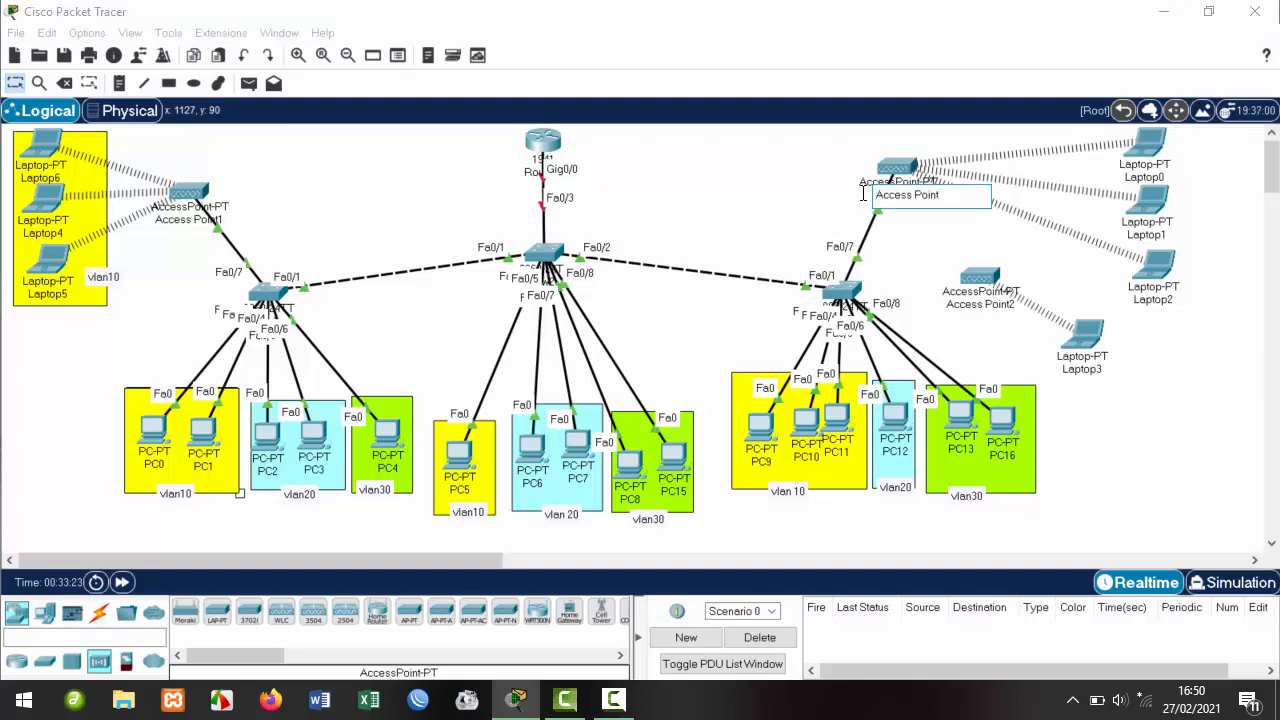
key(BackSpace)
key(BackSpace)
key(BackSpace)
key(BackSpace)
key(BackSpace)
key(BackSpace)
key(BackSpace)
key(BackSpace)
key(BackSpace)
key(BackSpace)
key(BackSpace)
key(BackSpace)
text(ap)
key(BackSpace)
key(BackSpace)
key(Caps_Lock)
text(AP)
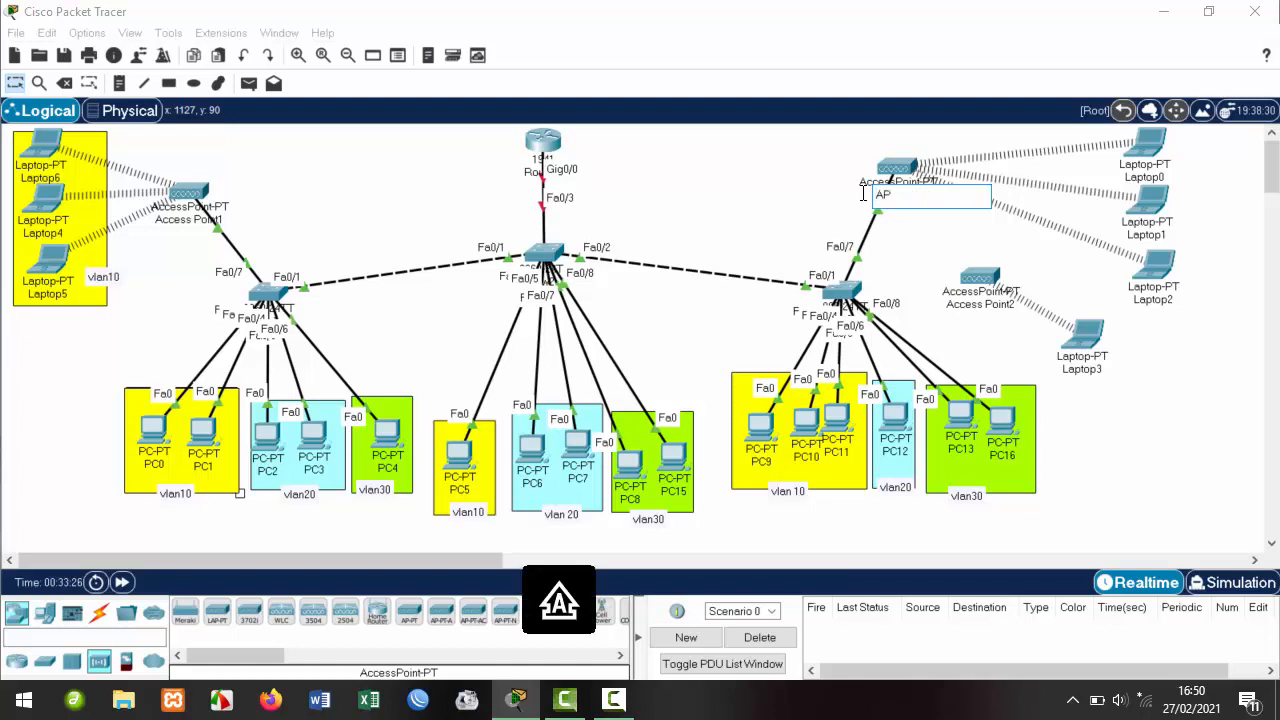
text( VLAN)
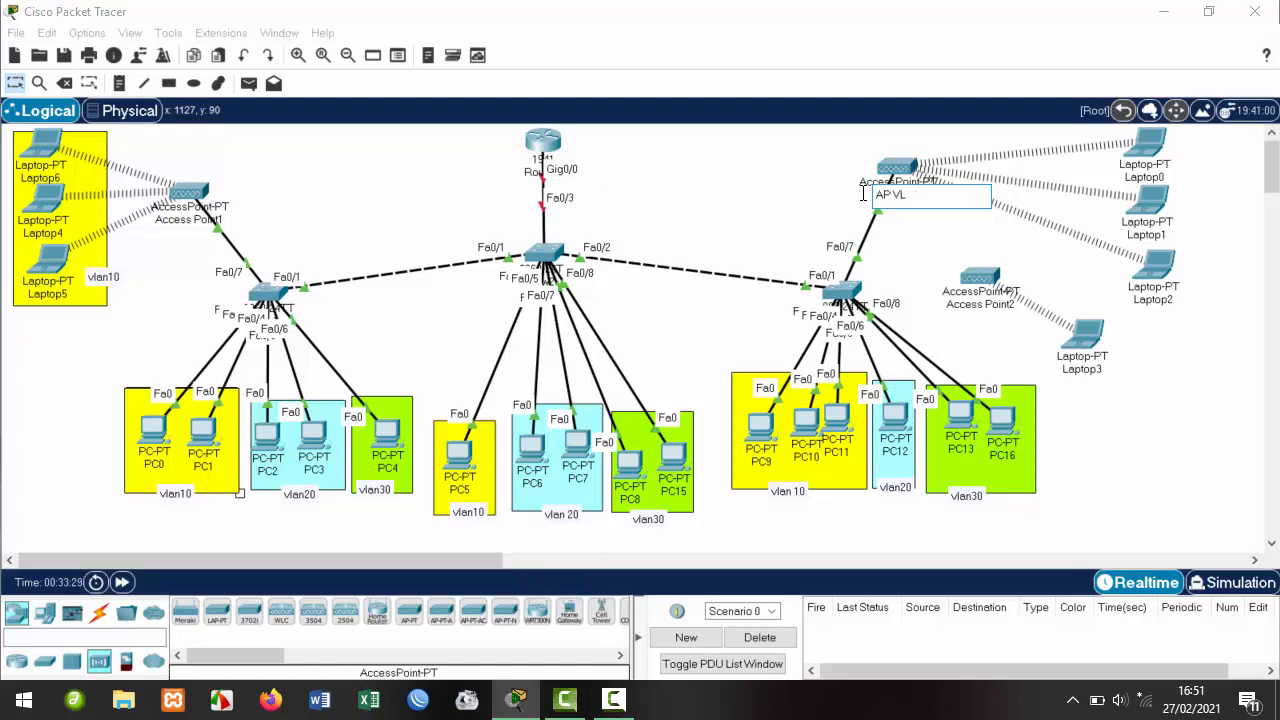
key(BackSpace)
key(Caps_Lock)
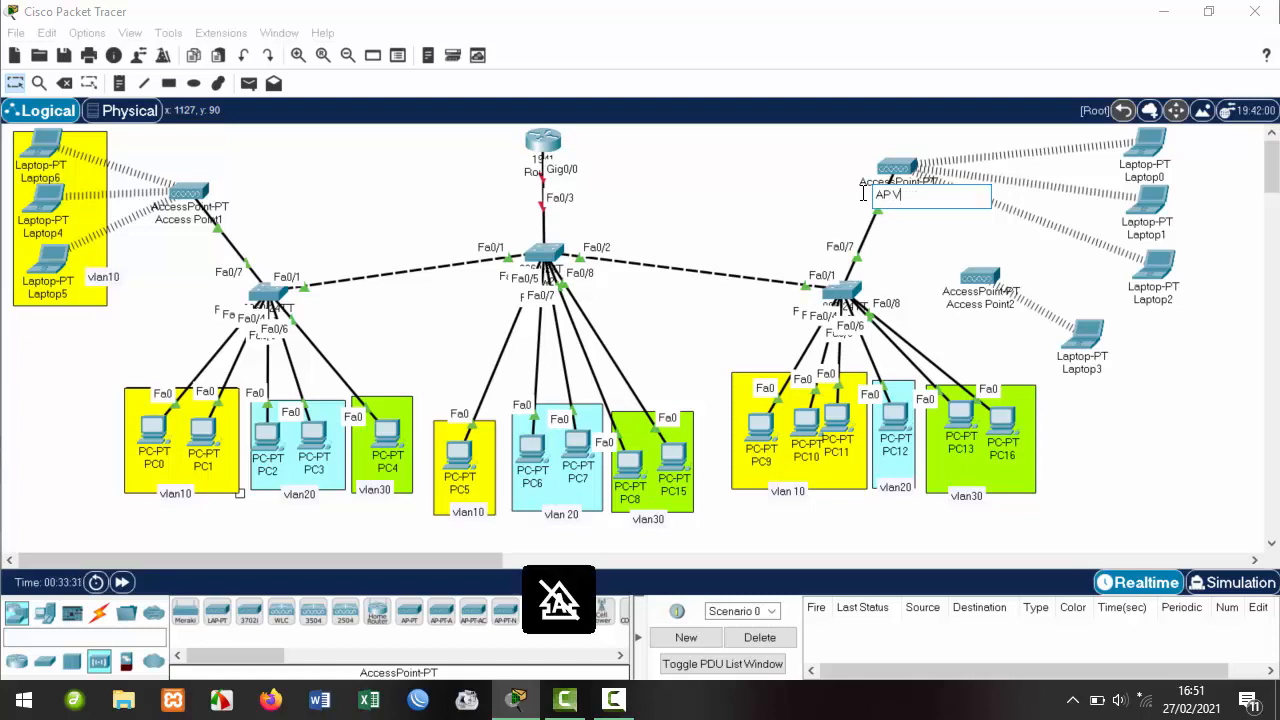
text(ap)
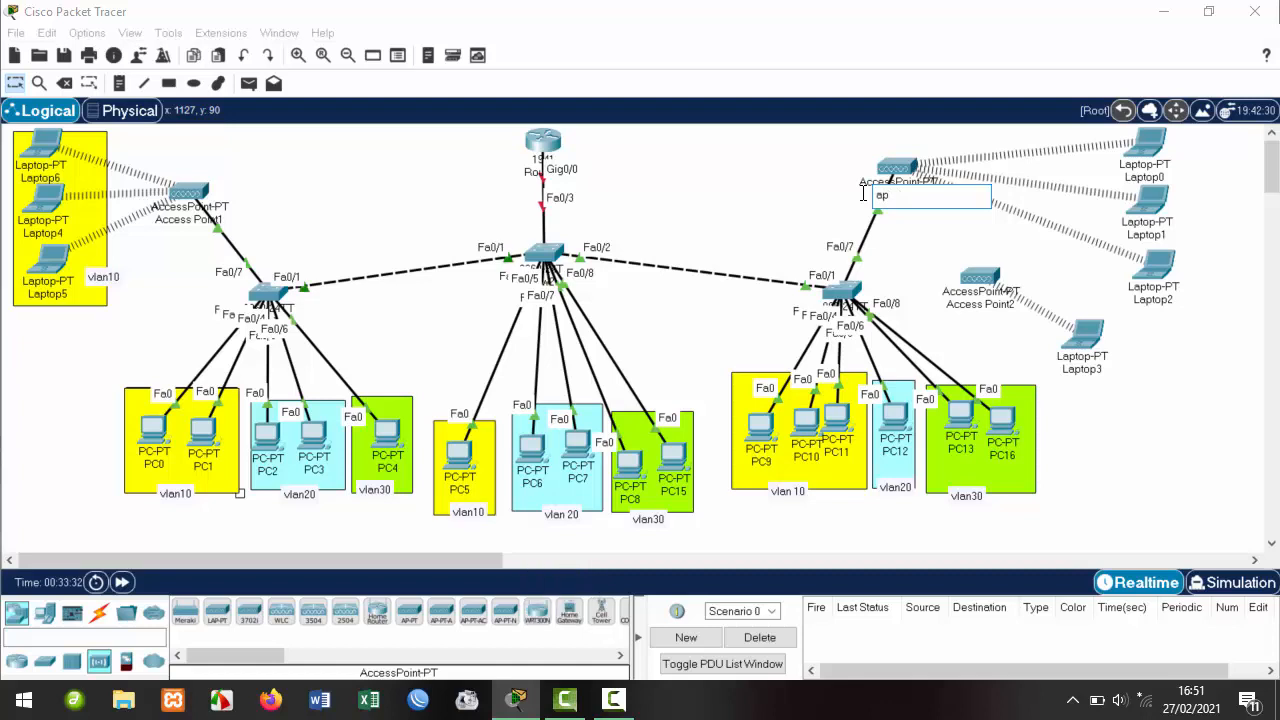
text( vlan 20)
click(927, 252)
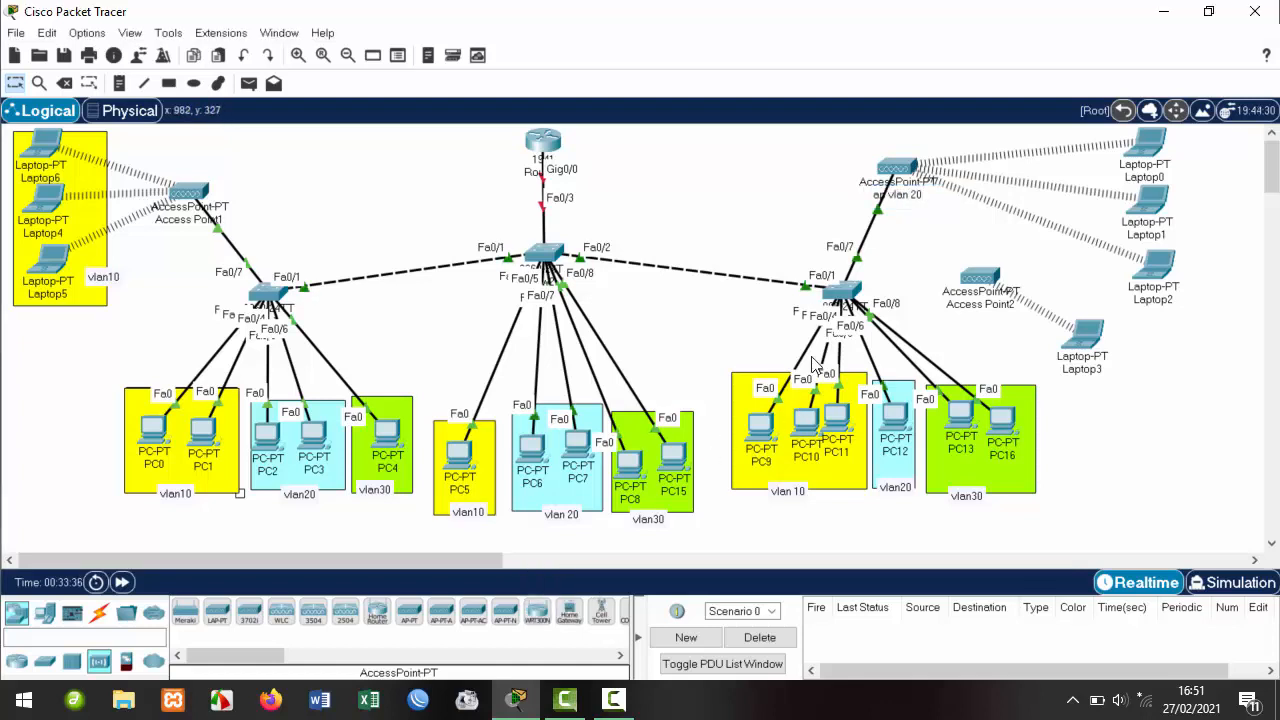
Rename Access Point1 to 'ap vlan 10' and Access Point2 to 'ap vlan 30'.
click(181, 222)
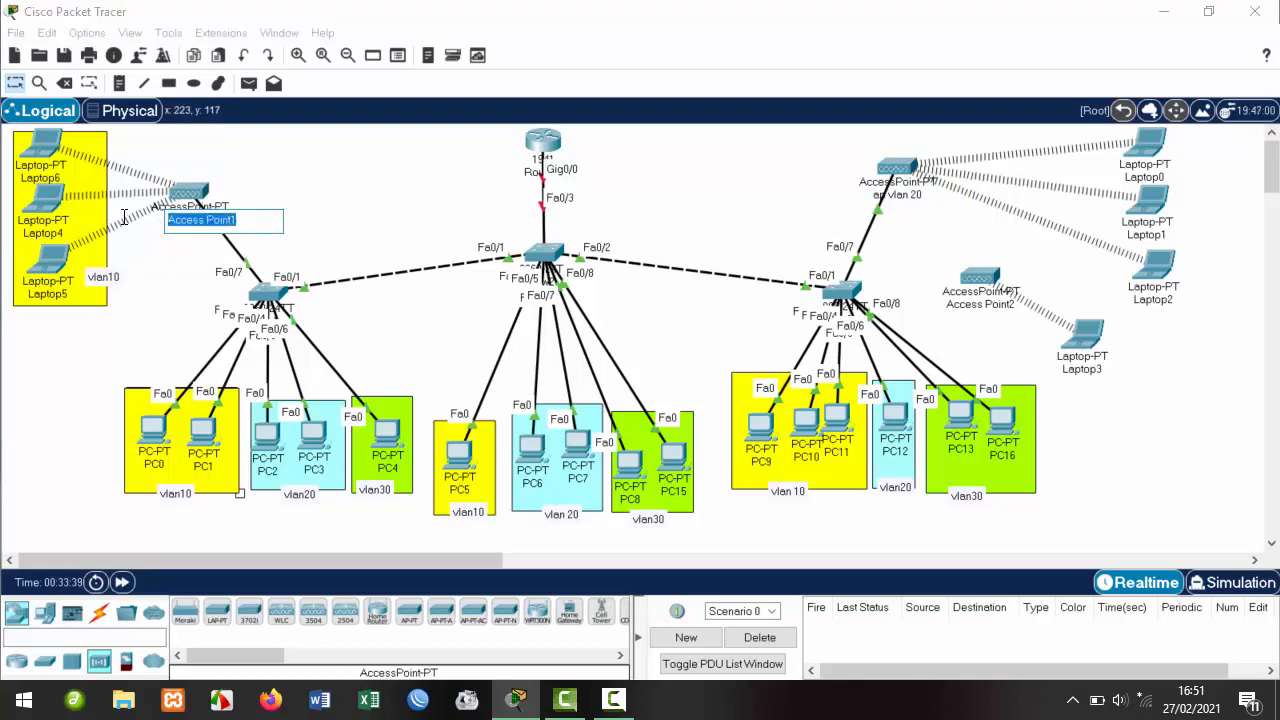
text(ap vlan 1)
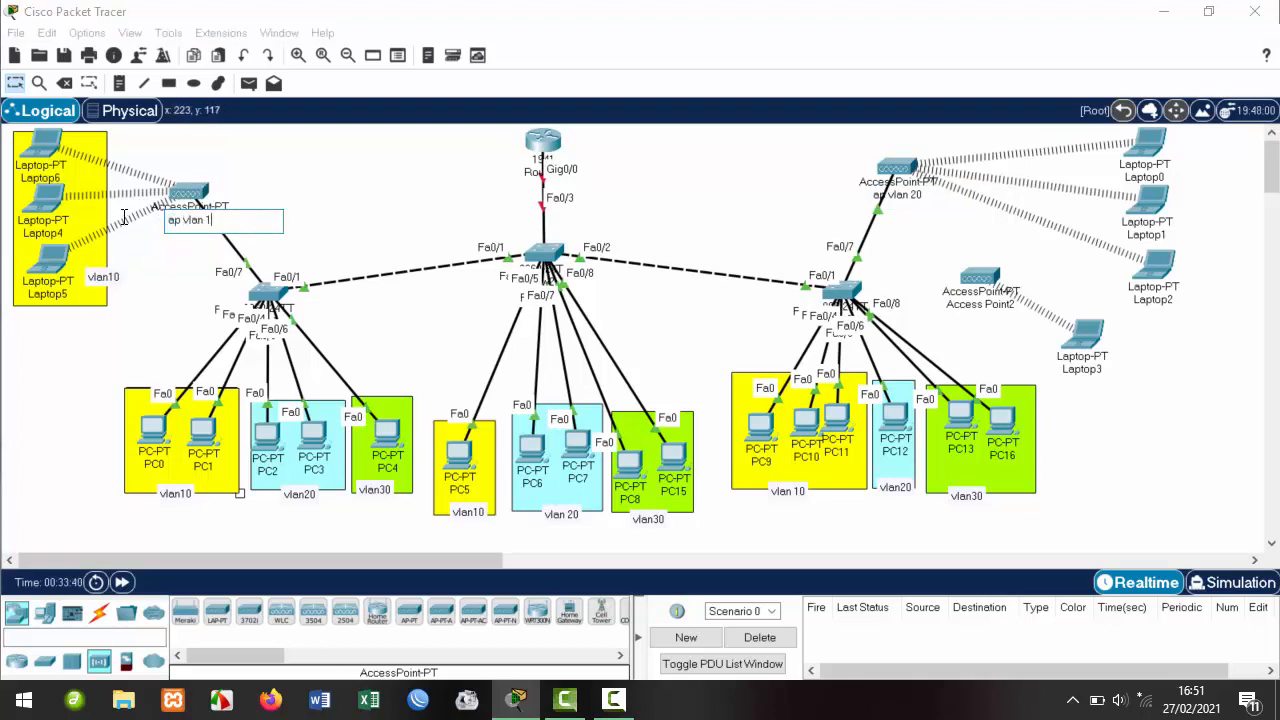
text(0)
click(977, 305)
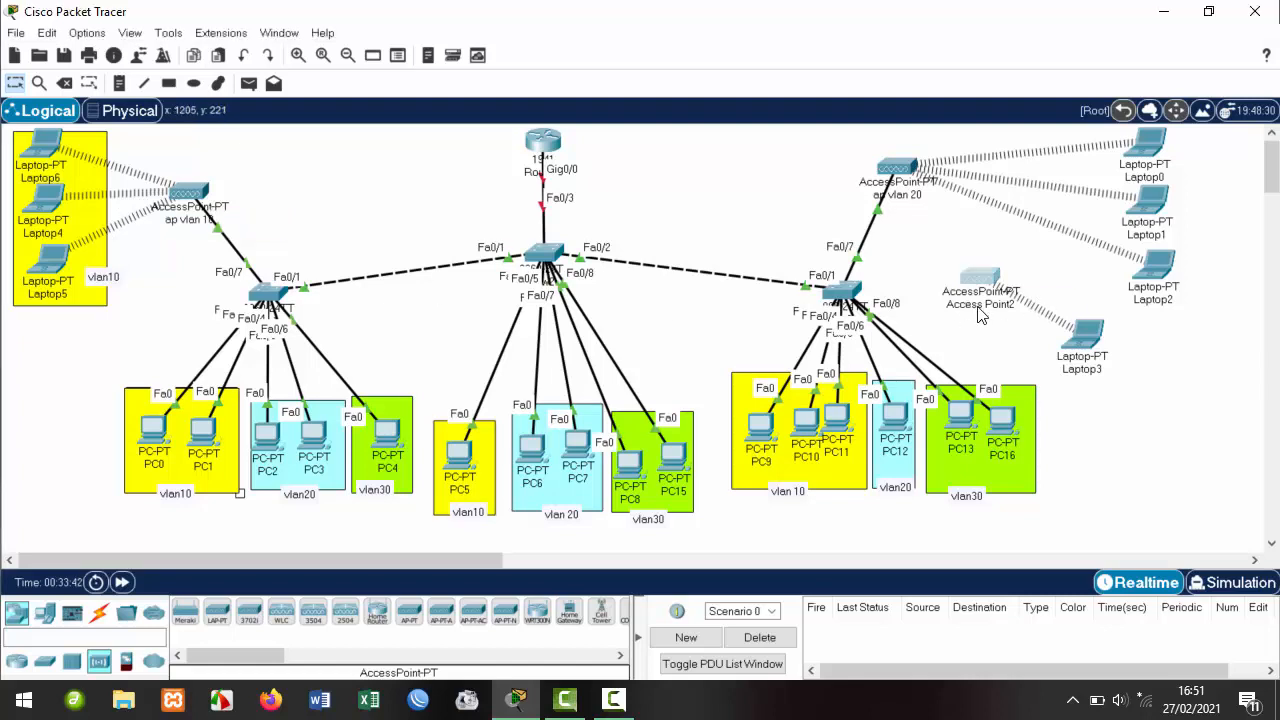
text(a)
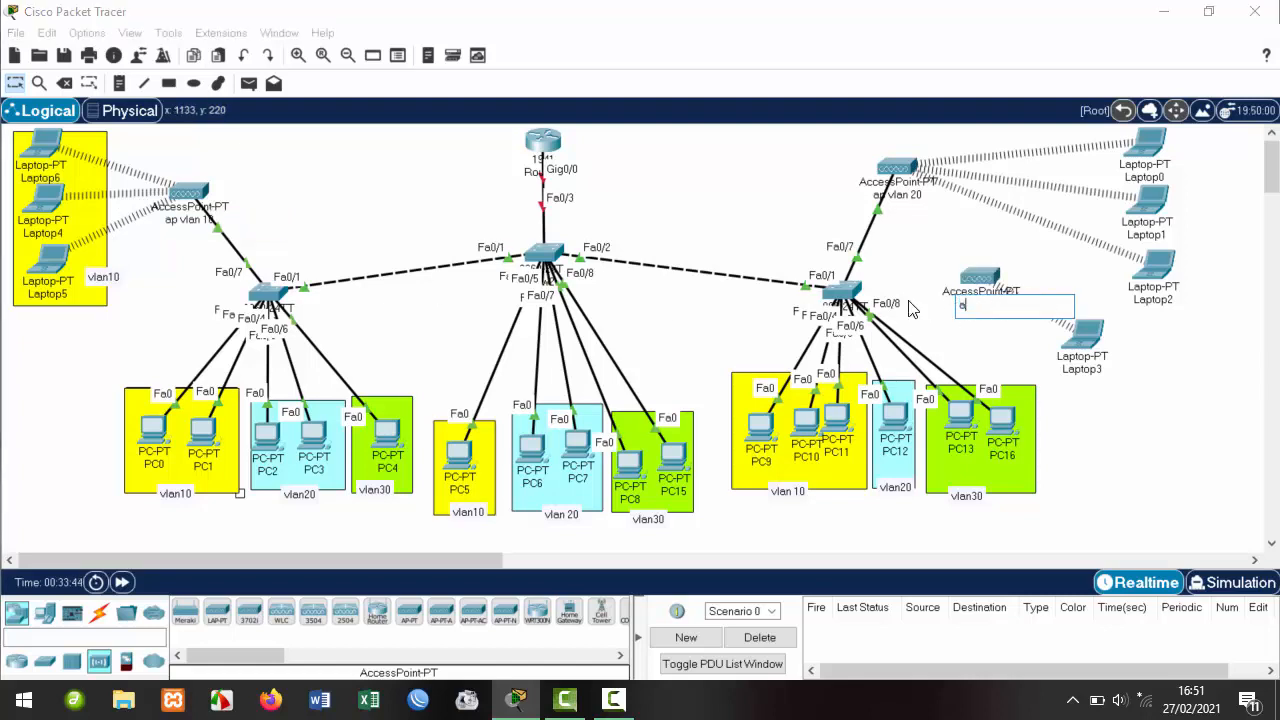
text(p vlan 30)
click(1006, 342)
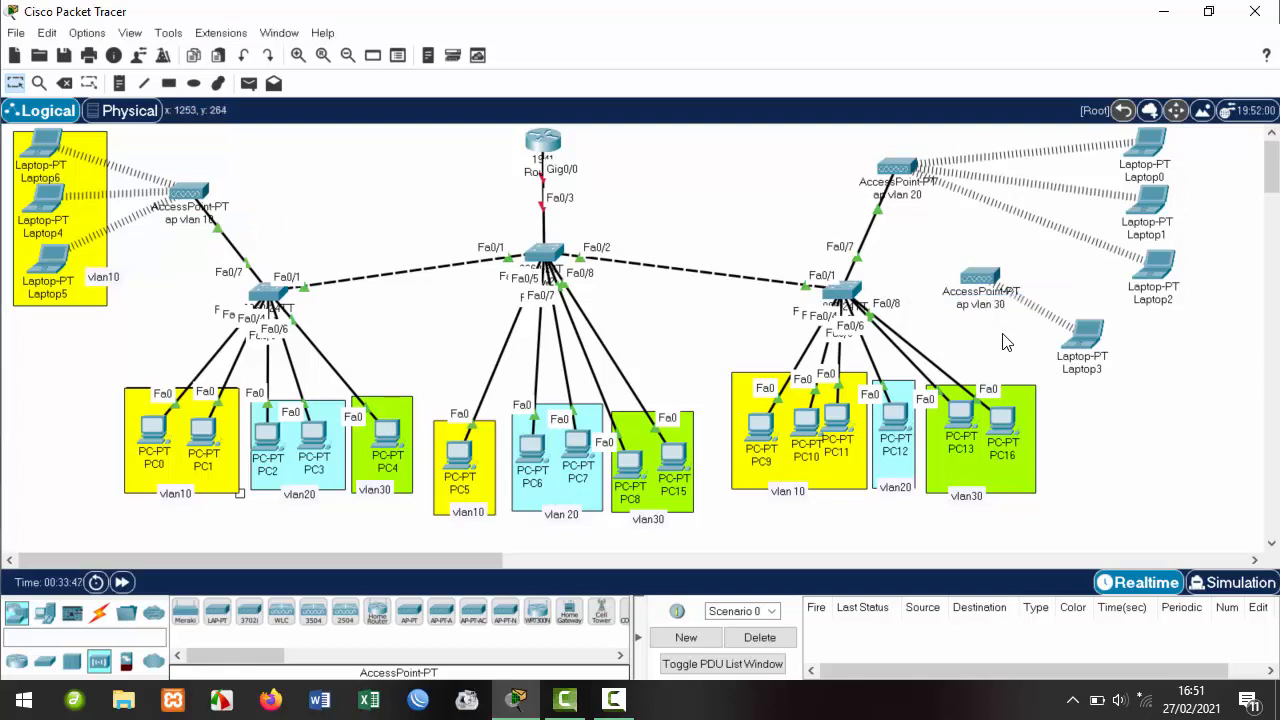
View the wireless networks visible to Laptop3 in PC Wireless, then close the monitor.
click(1090, 336)
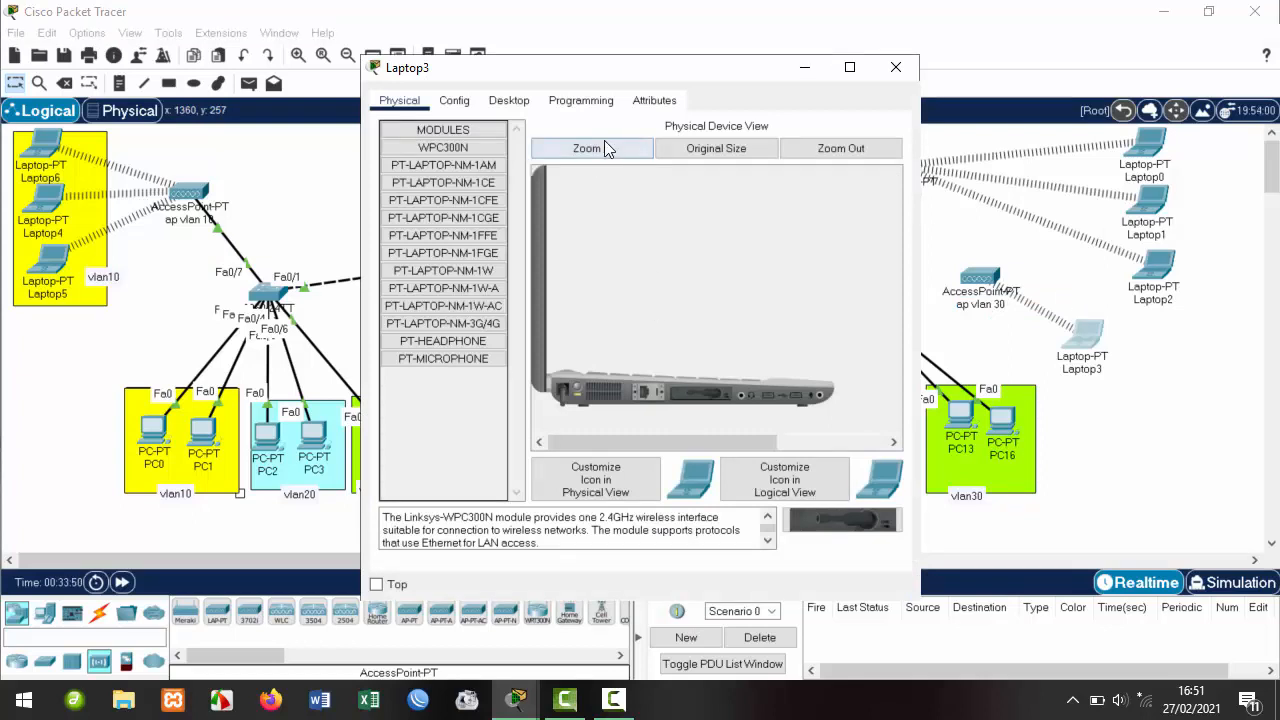
click(508, 101)
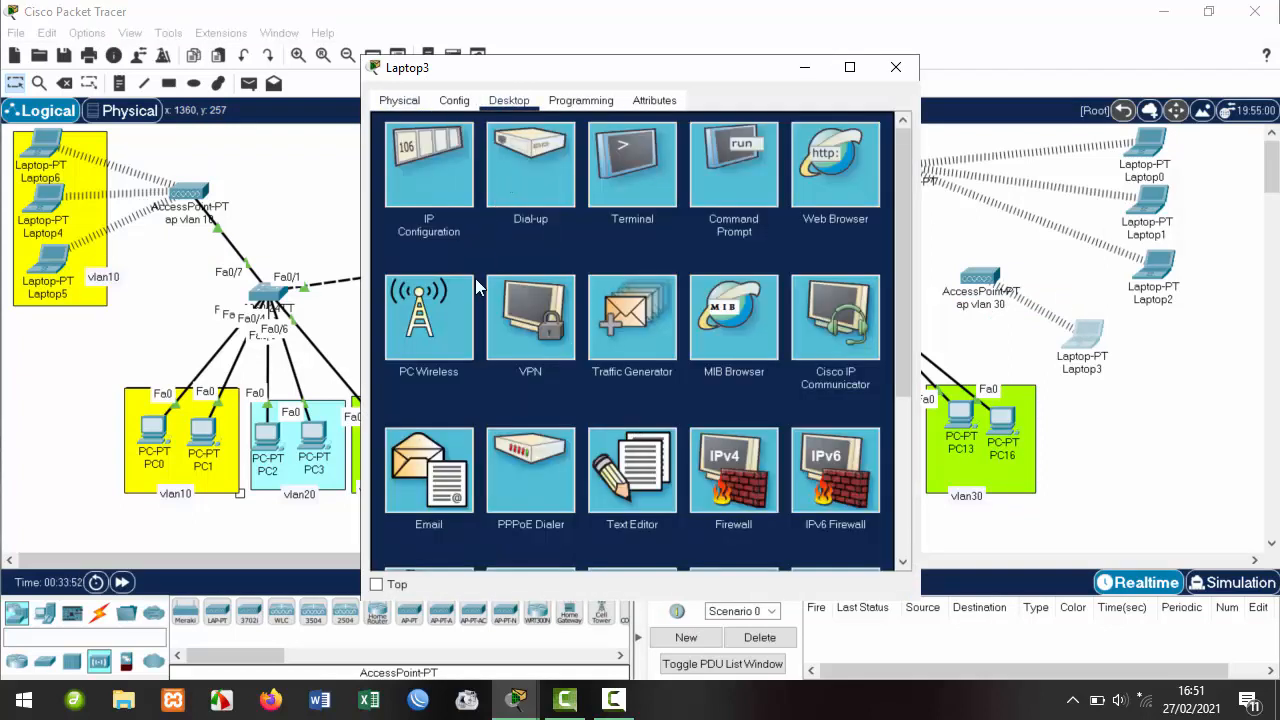
click(415, 308)
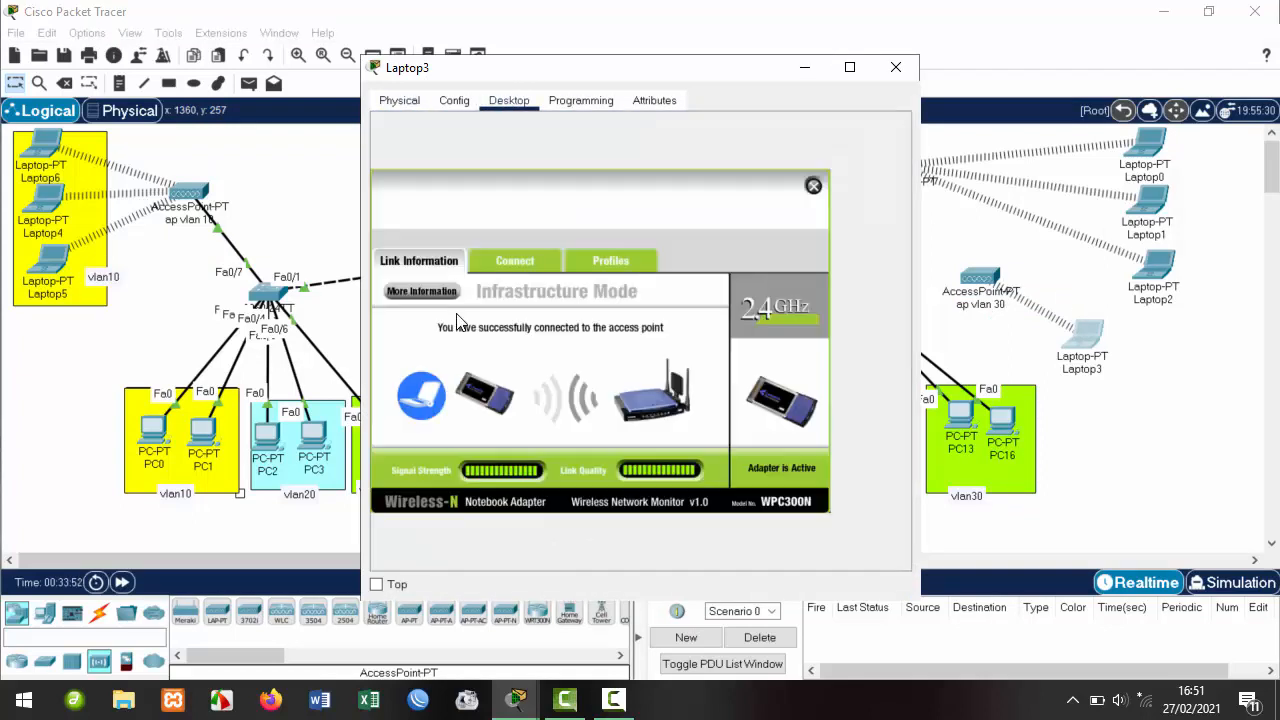
click(531, 263)
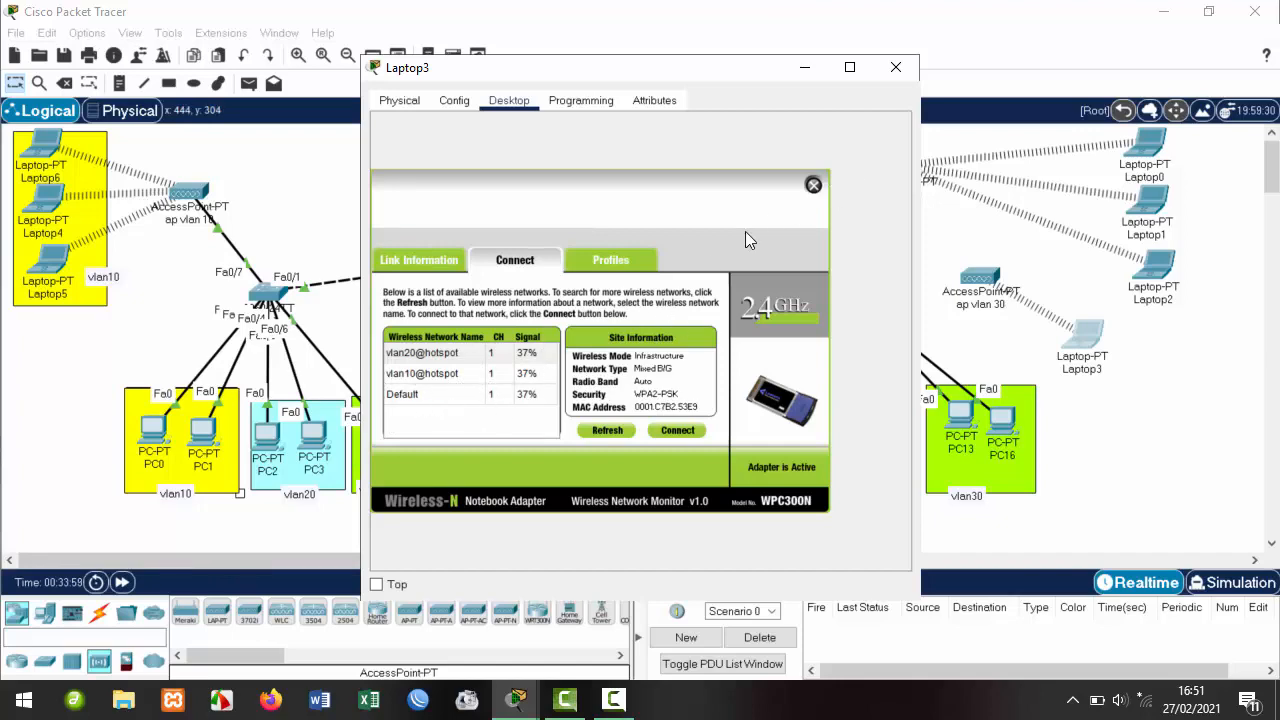
click(813, 185)
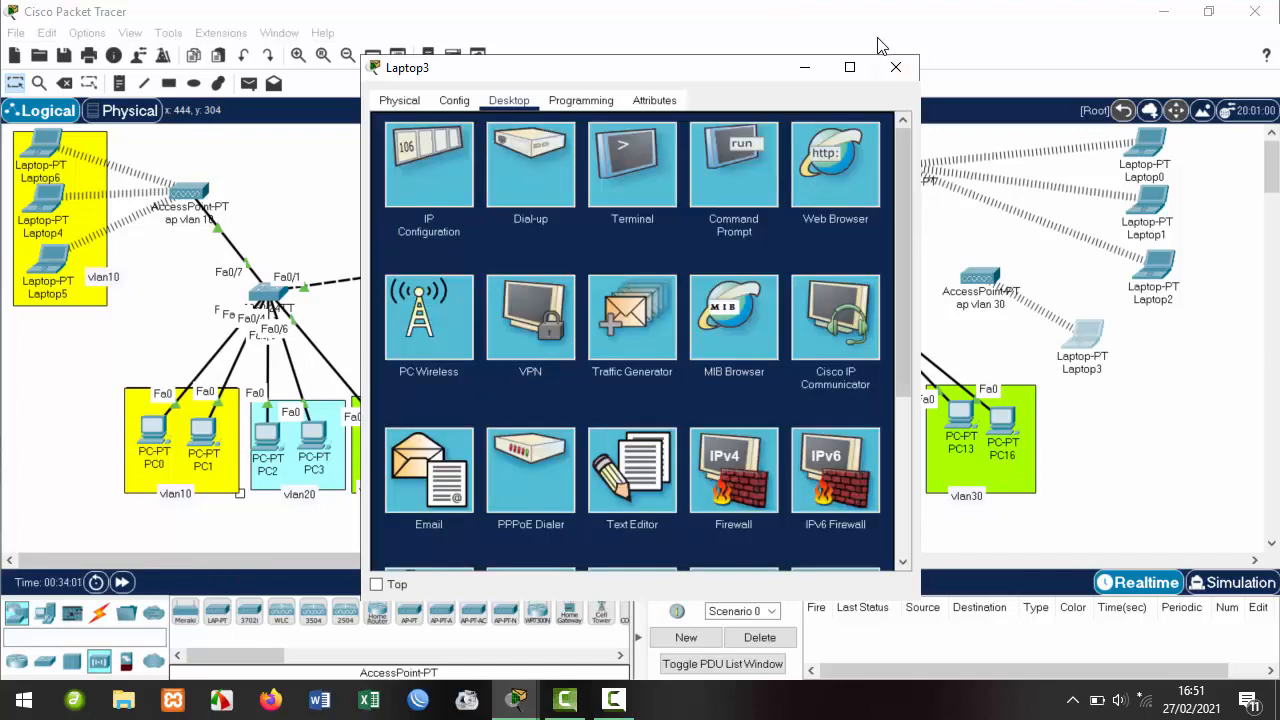
click(895, 67)
Change the SSID on ap vlan 30's Port 1 to vlan30@hotspot.
click(982, 280)
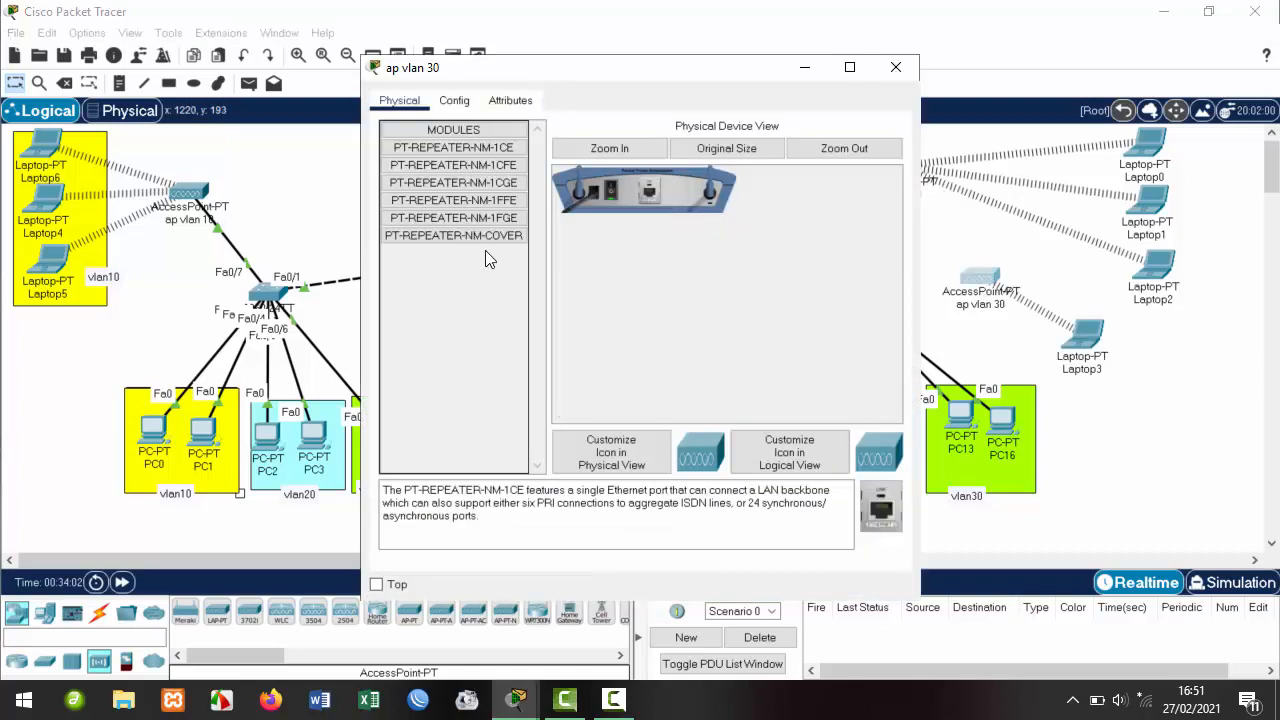
click(412, 101)
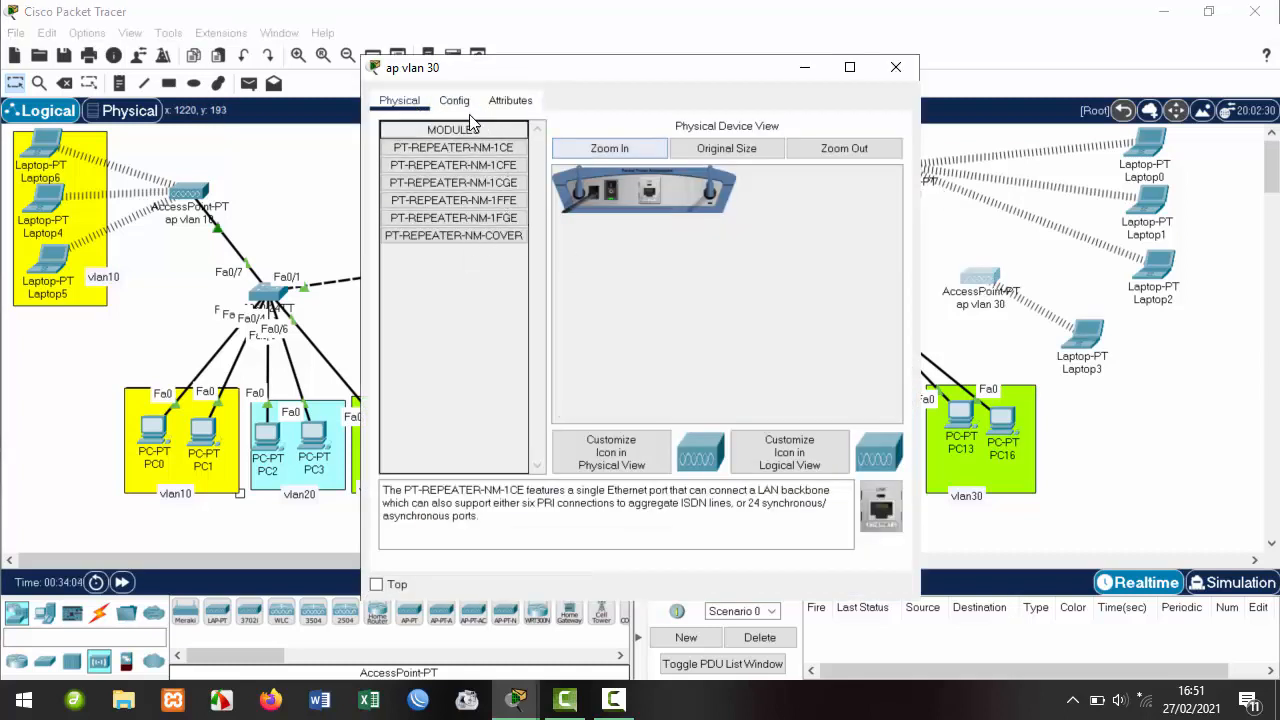
click(462, 104)
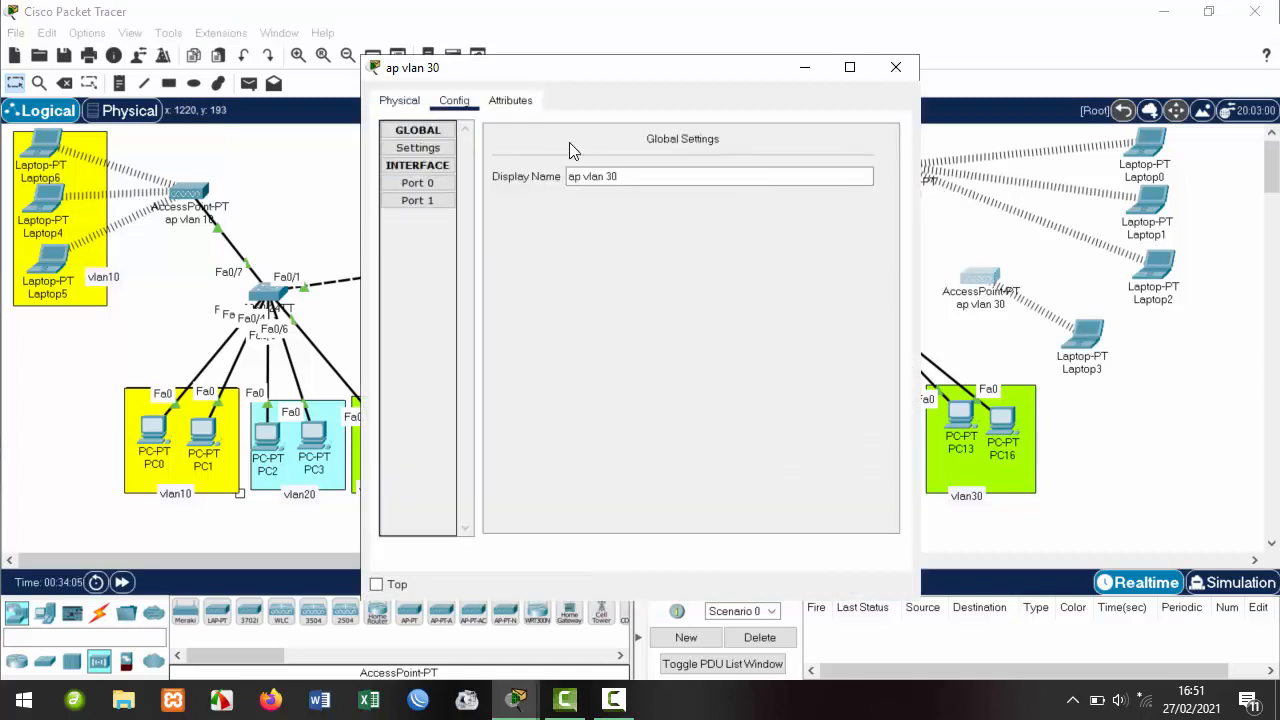
click(452, 202)
key(Tab)
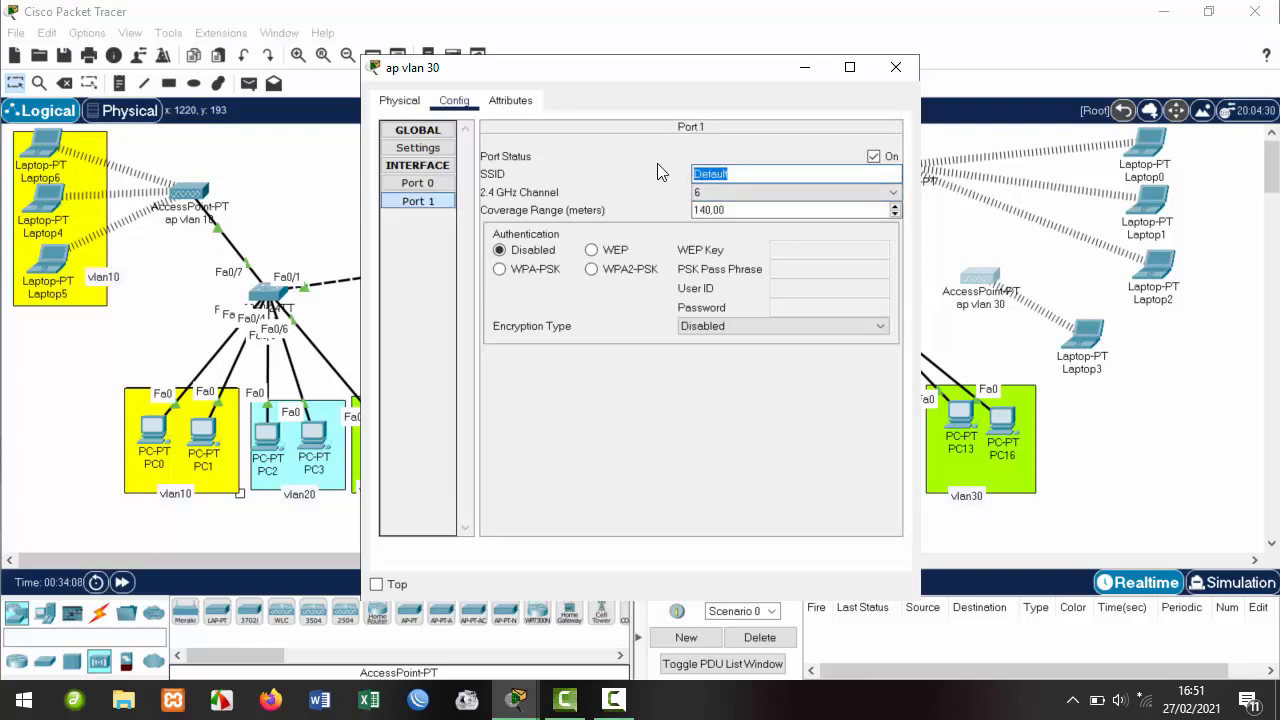
text(a)
key(BackSpace)
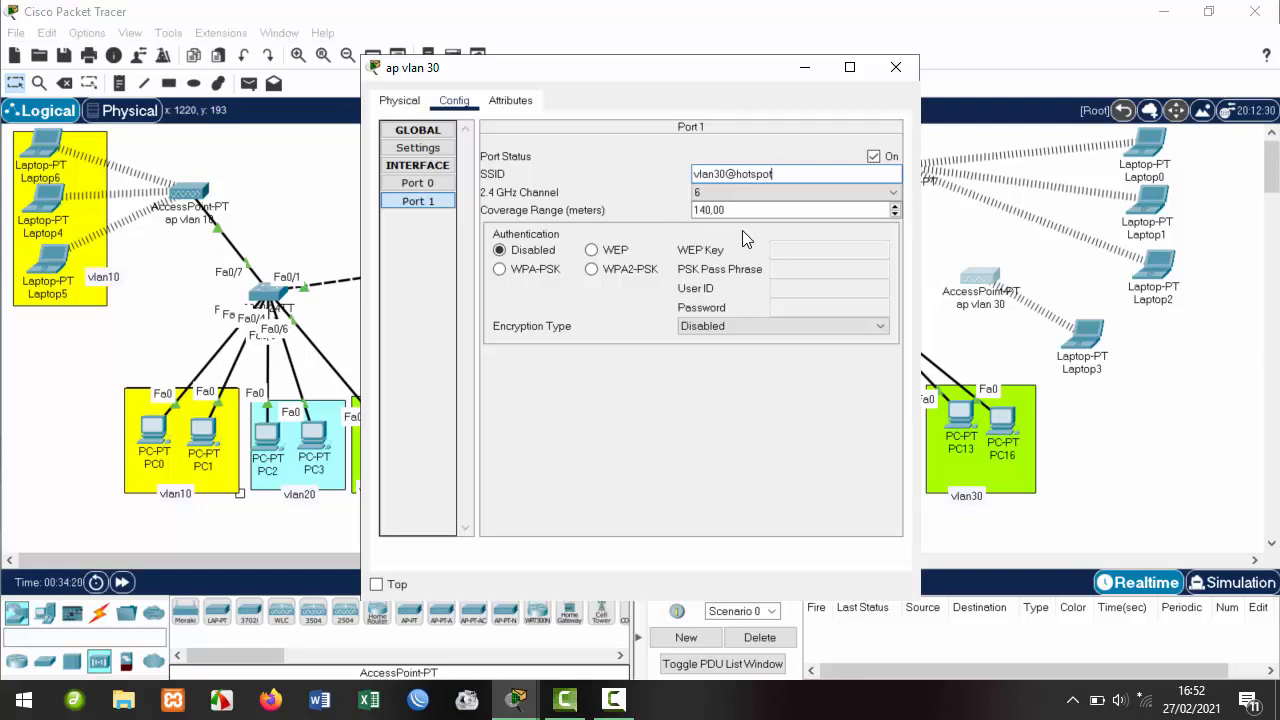
Secure the network with WPA2-PSK and a passphrase, then close the settings.
click(638, 272)
click(812, 270)
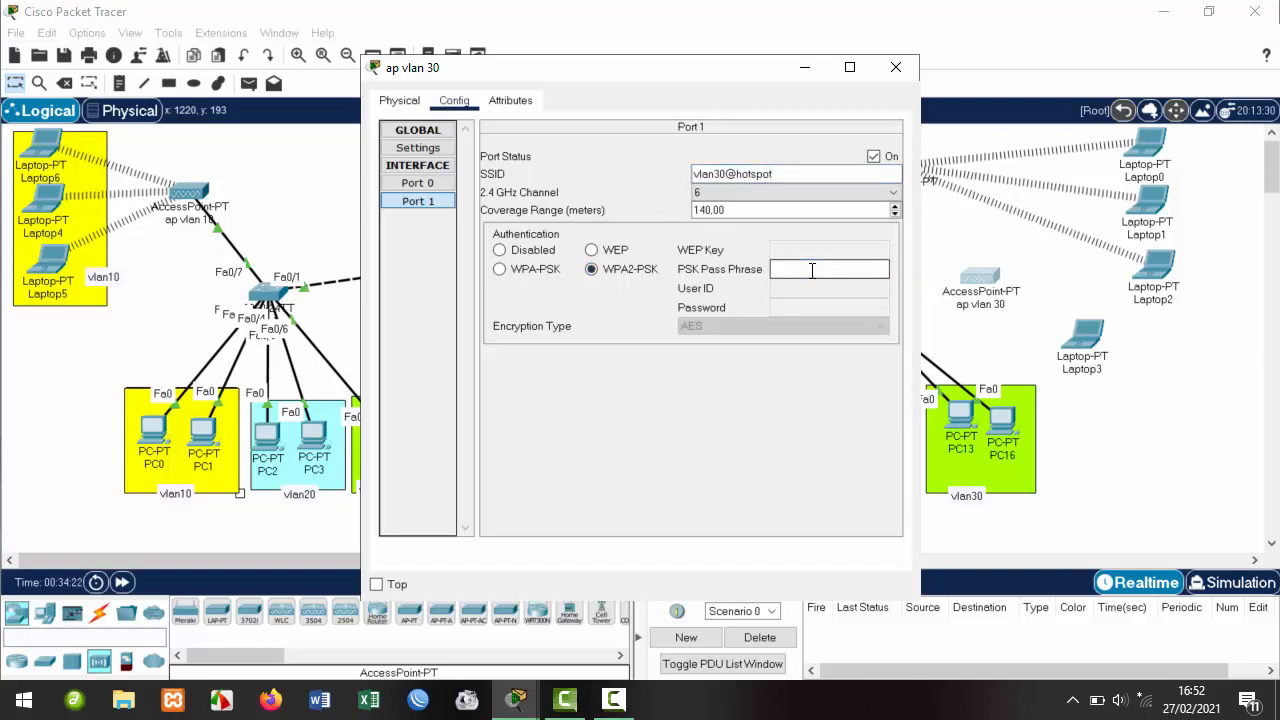
text(1234567)
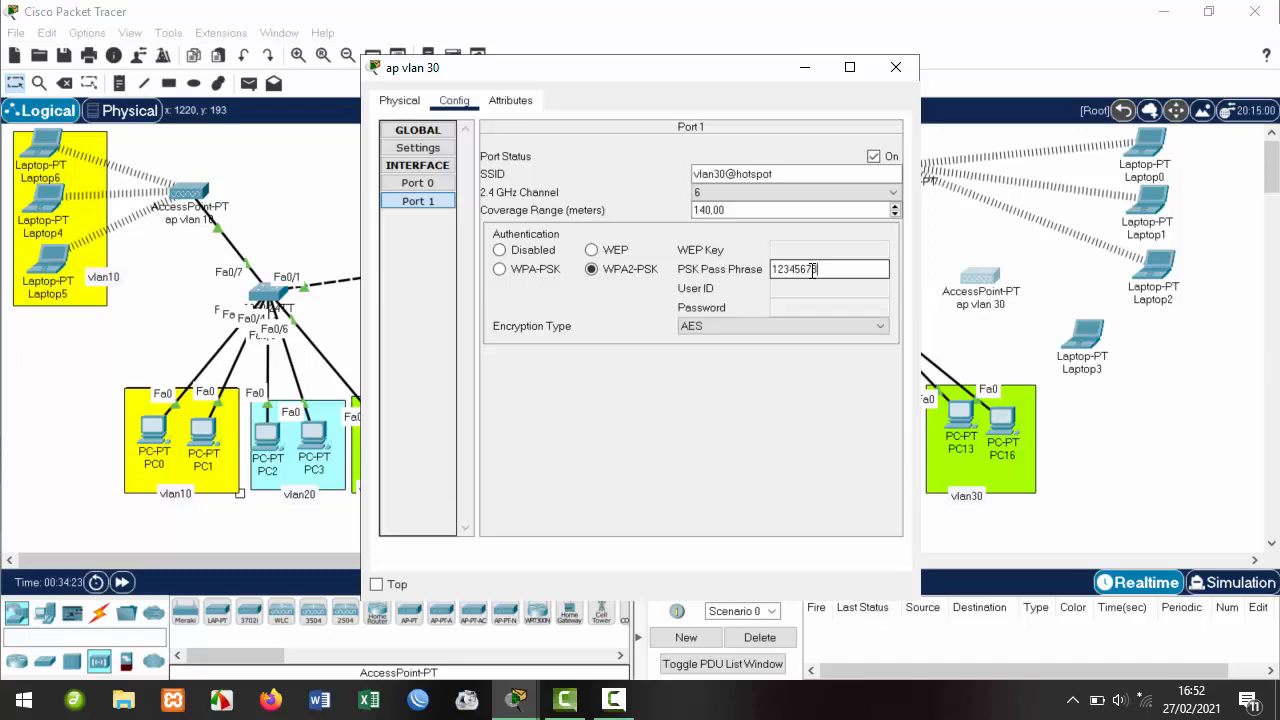
text(8)
click(896, 67)
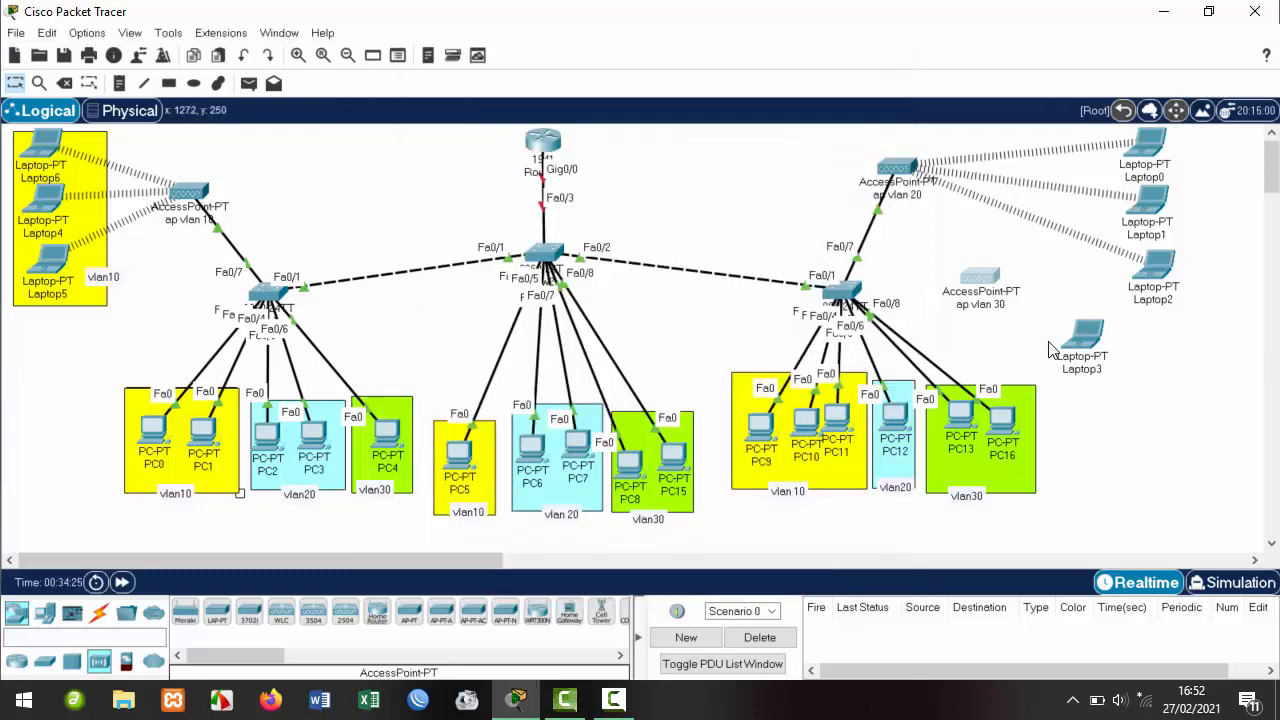
Refresh the list of available networks in Laptop3's PC Wireless Connect tab.
click(1082, 338)
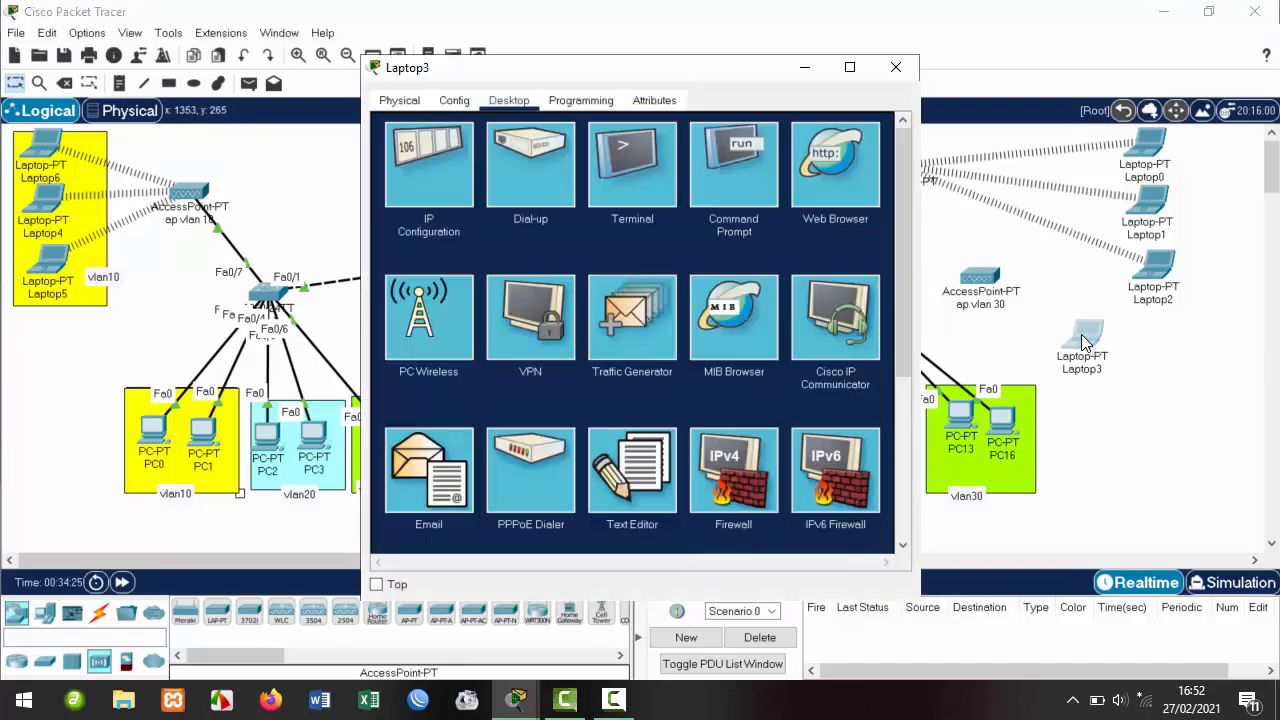
click(458, 310)
click(533, 264)
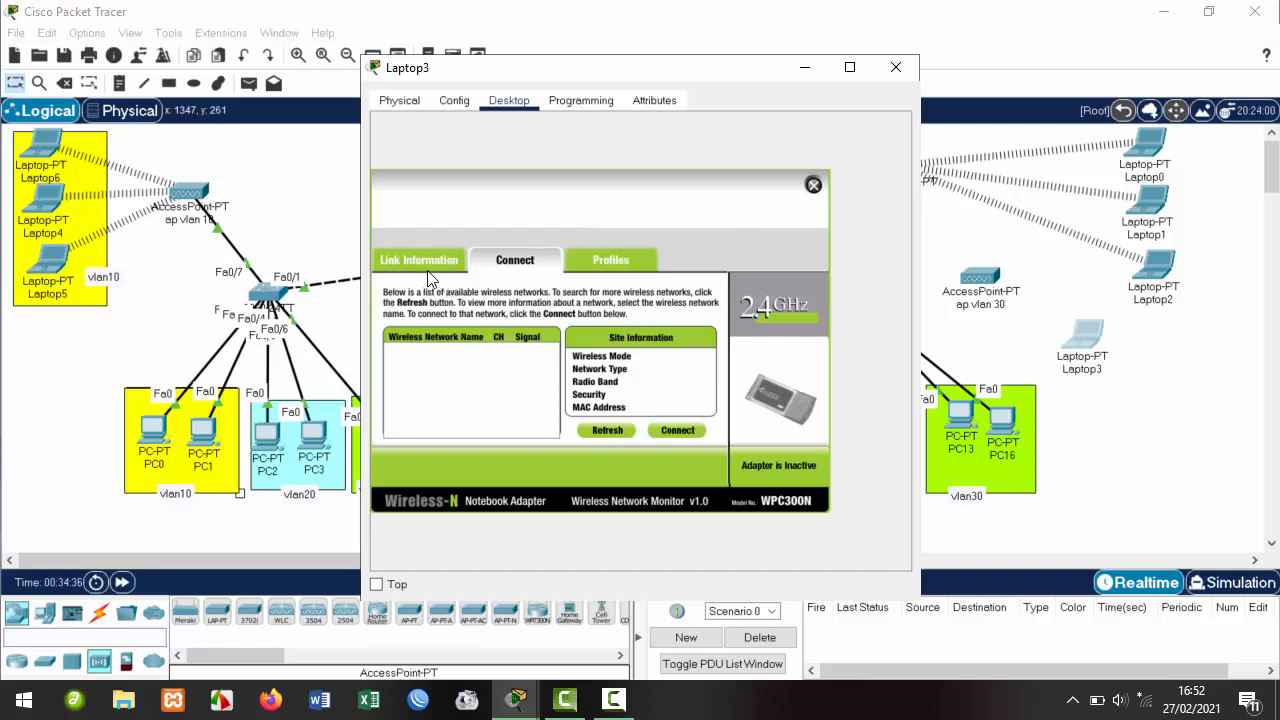
click(605, 438)
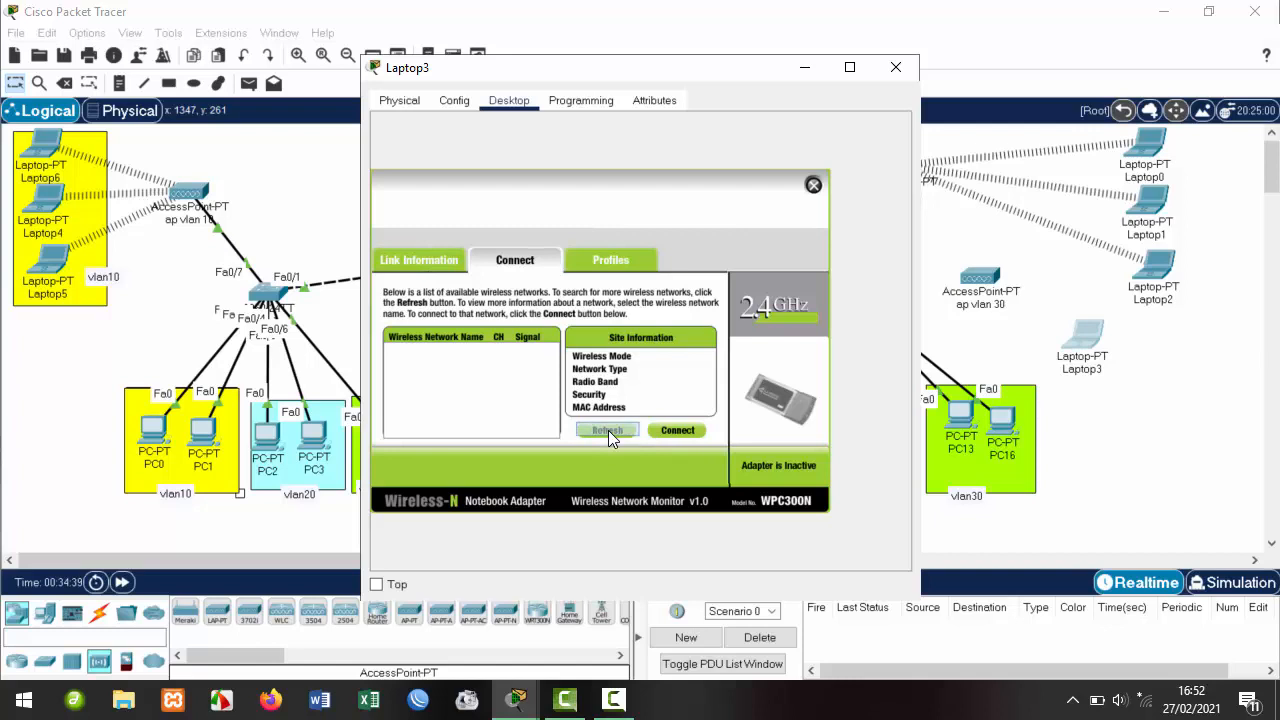
click(680, 432)
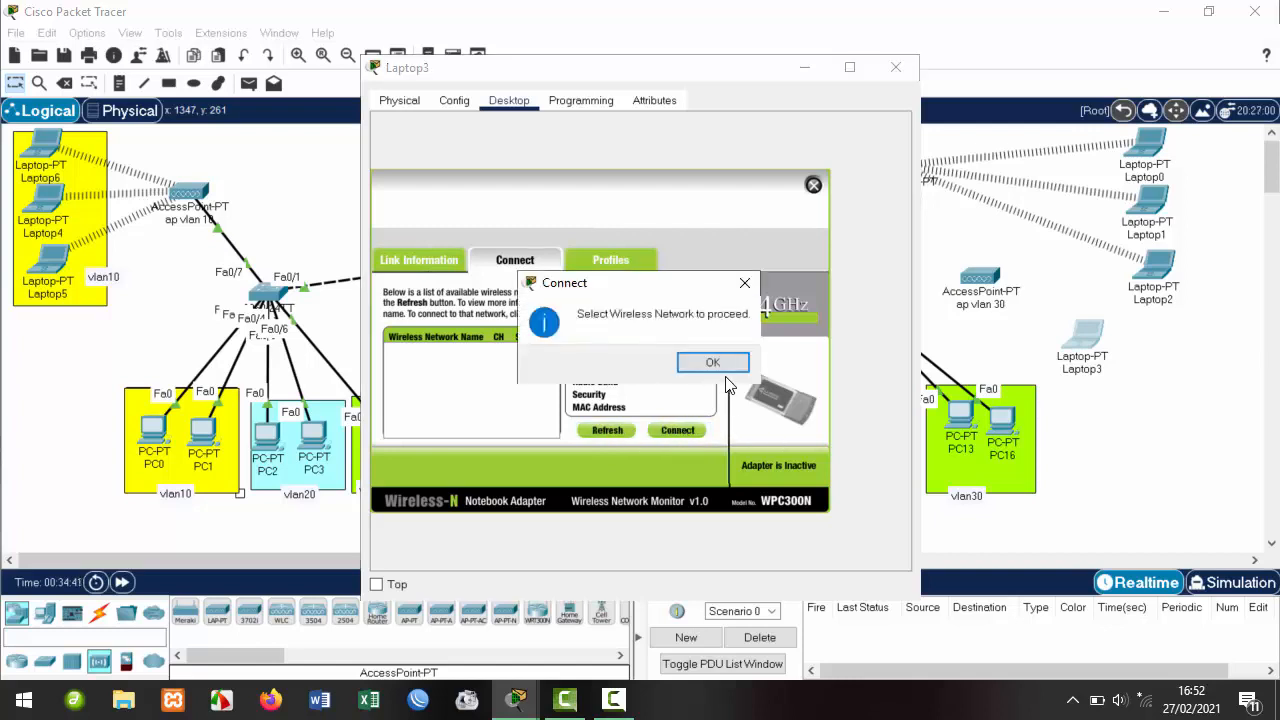
click(745, 284)
Connect Laptop3 to vlan30@hotspot with the pre-shared key and close its window.
click(424, 360)
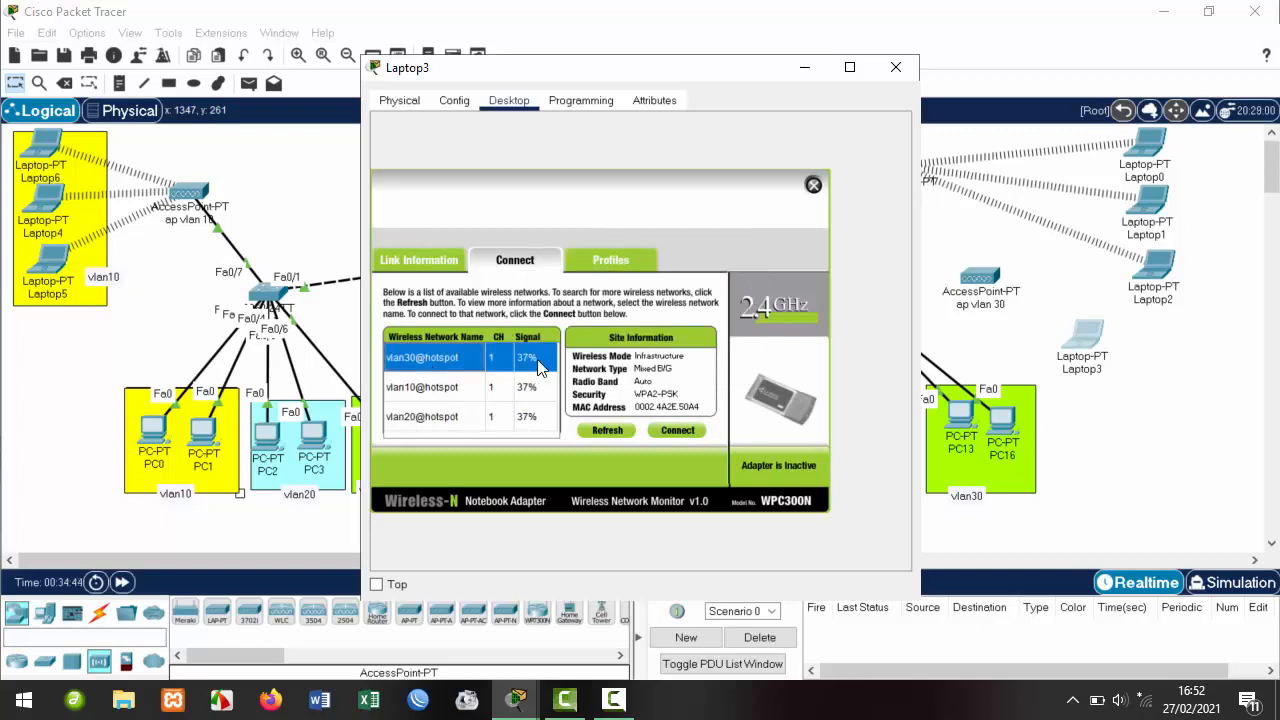
click(678, 432)
click(483, 362)
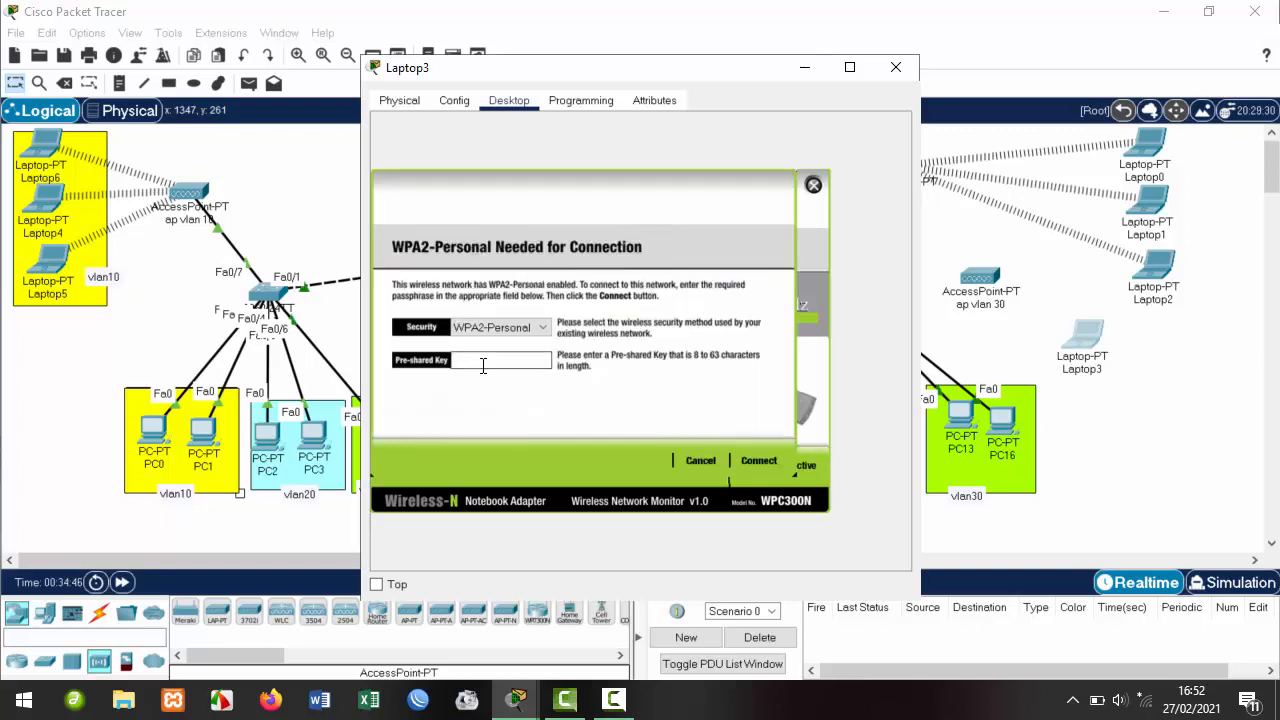
text(12345678)
click(757, 461)
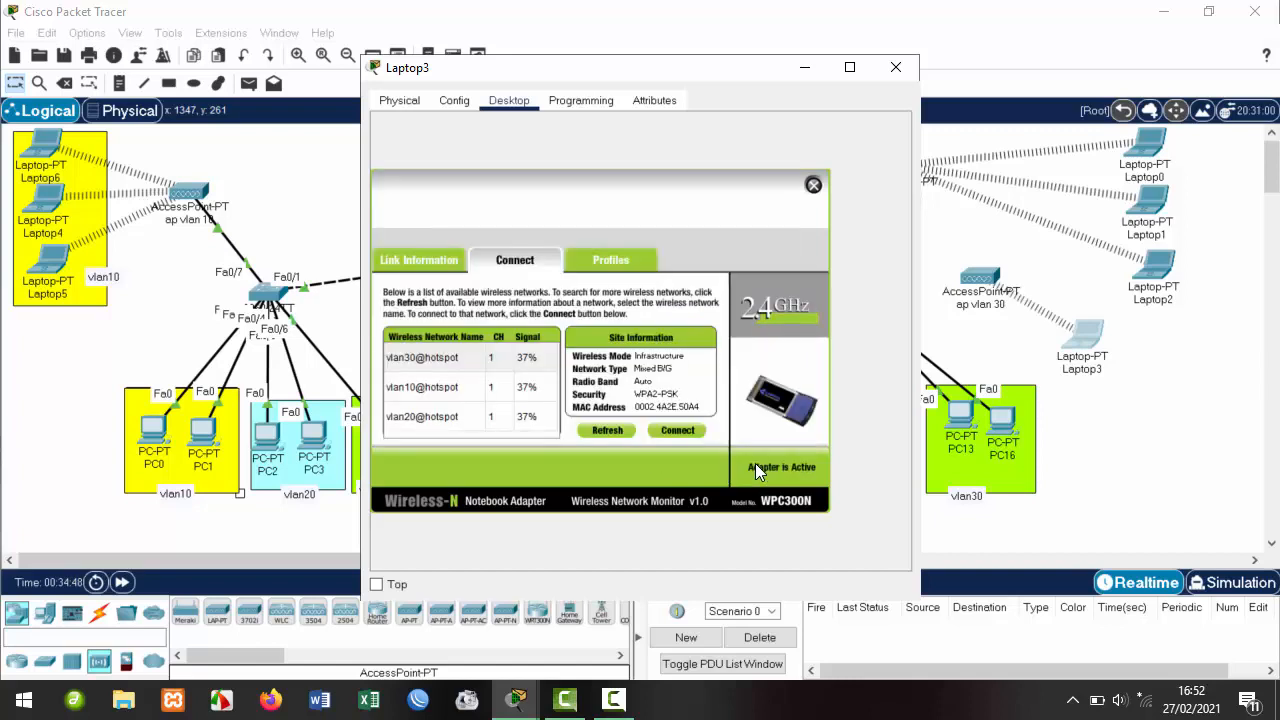
click(896, 68)
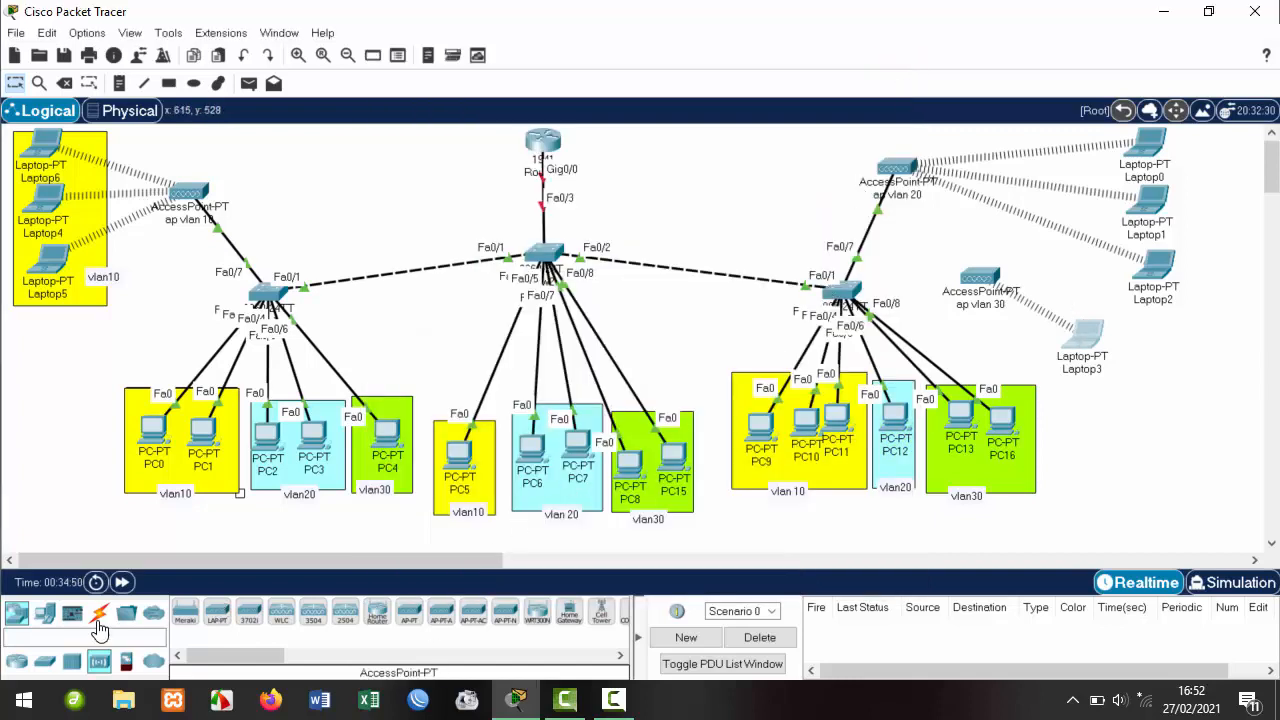
click(99, 615)
Cable the right-hand switch to ap vlan 30 with an automatic connection.
click(186, 611)
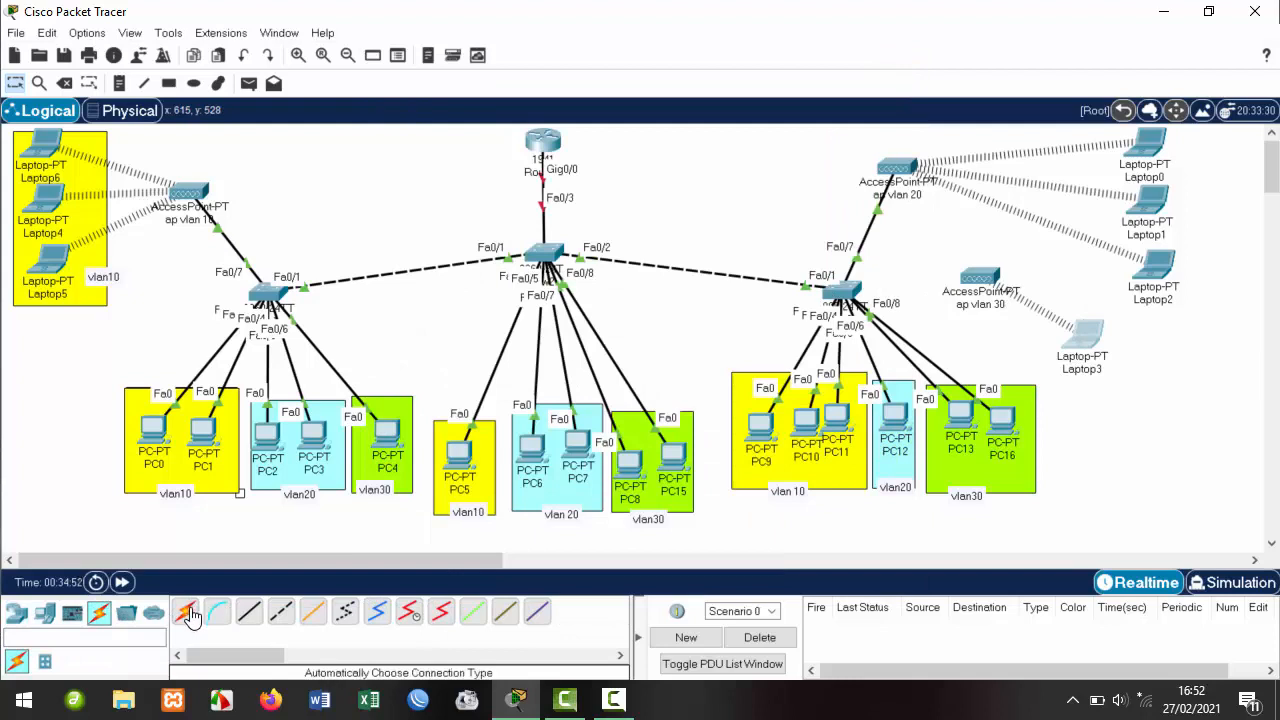
click(842, 292)
click(980, 278)
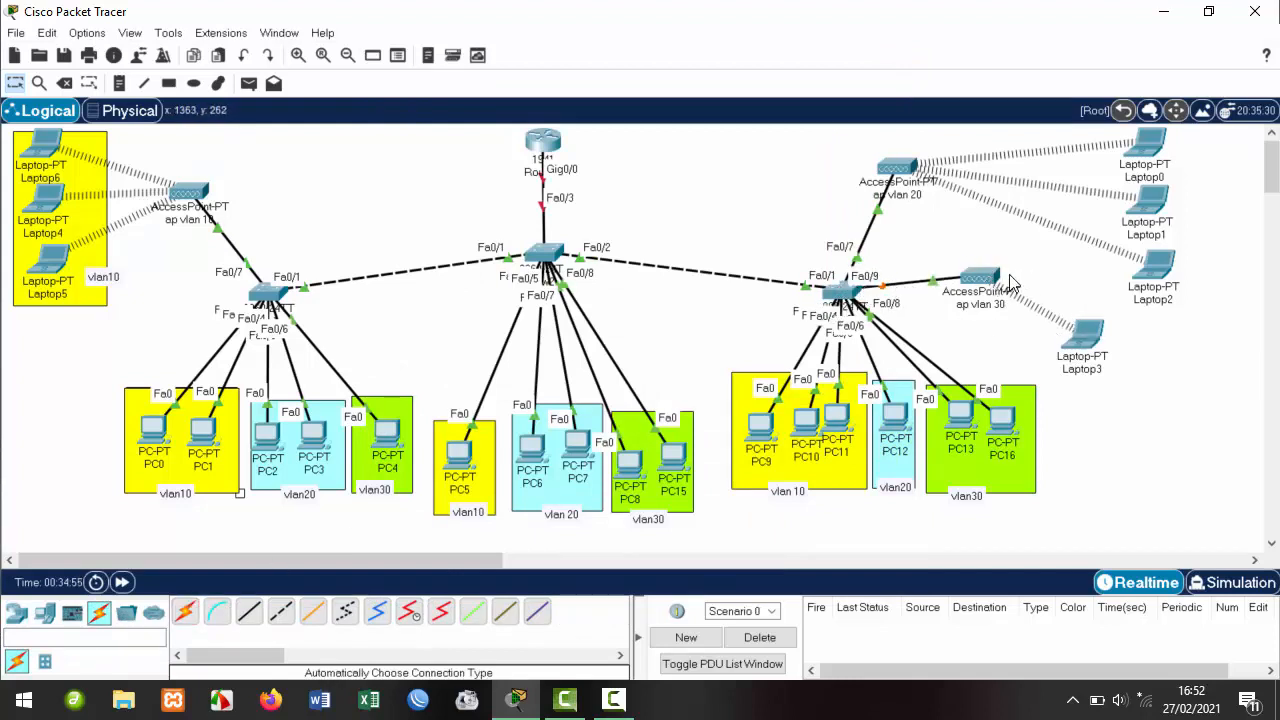
Marquee-select ap vlan 30 together with Laptop3, clearing the selection each time.
drag(950, 246, 1075, 344)
click(935, 244)
drag(966, 255, 1102, 360)
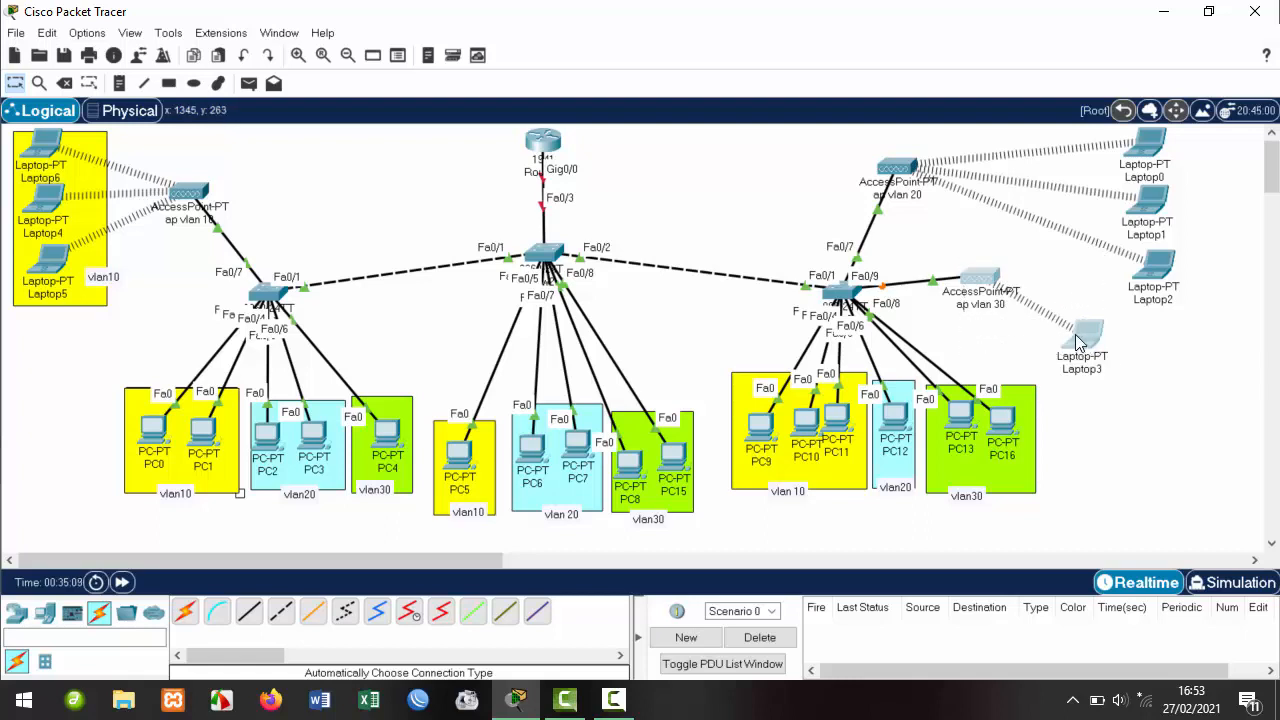
click(1017, 331)
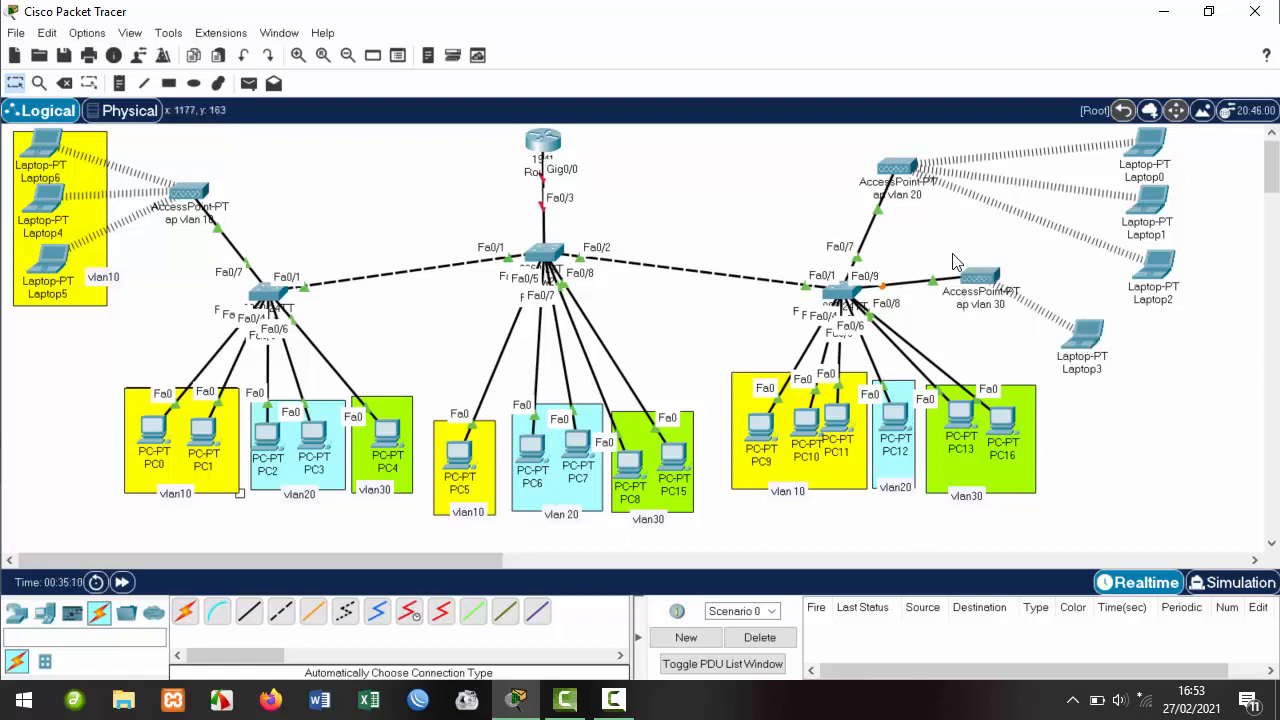
drag(949, 250, 1087, 339)
click(907, 248)
In Sw3's CLI, enter configuration mode for interface fa0/9 with conf t.
click(851, 296)
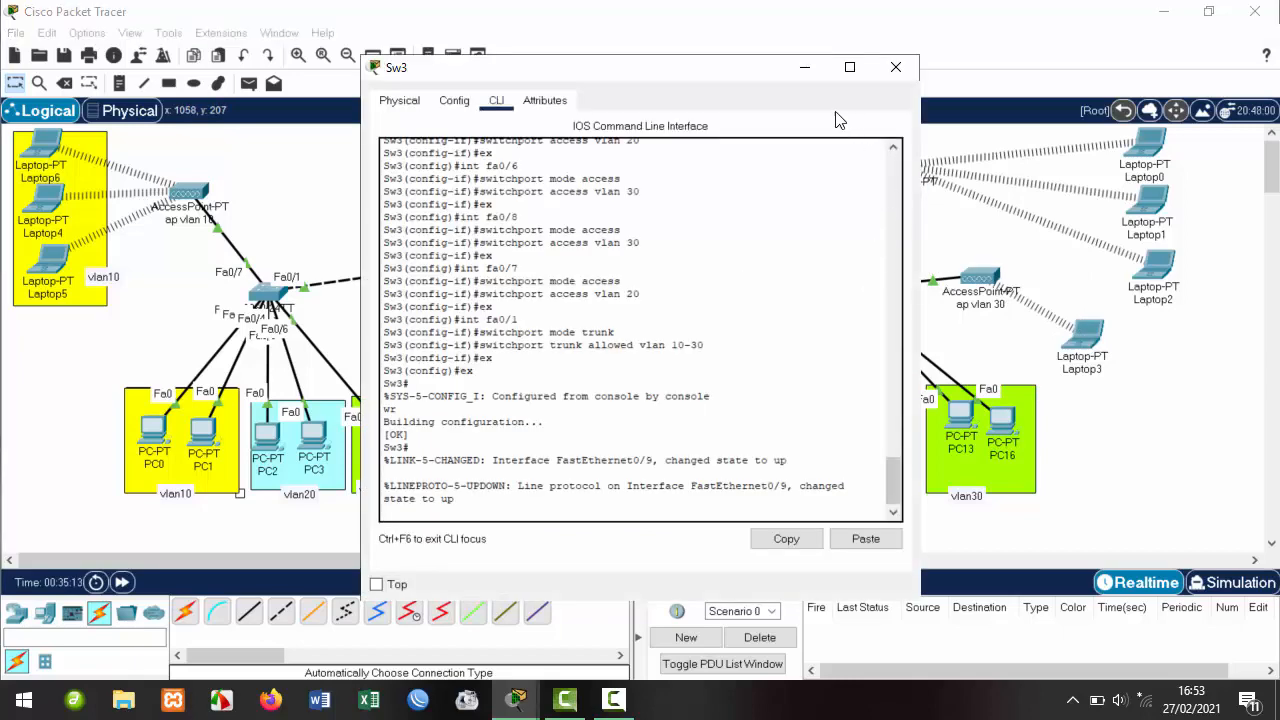
drag(748, 76, 621, 76)
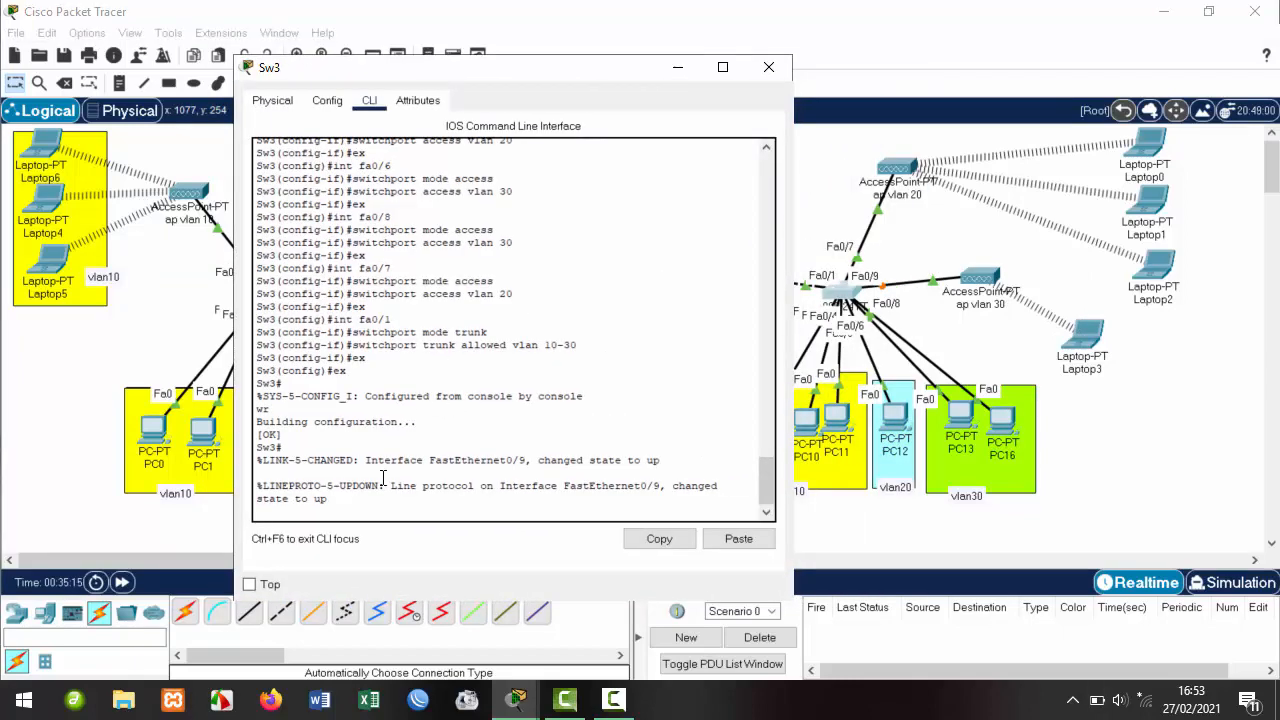
key(Return)
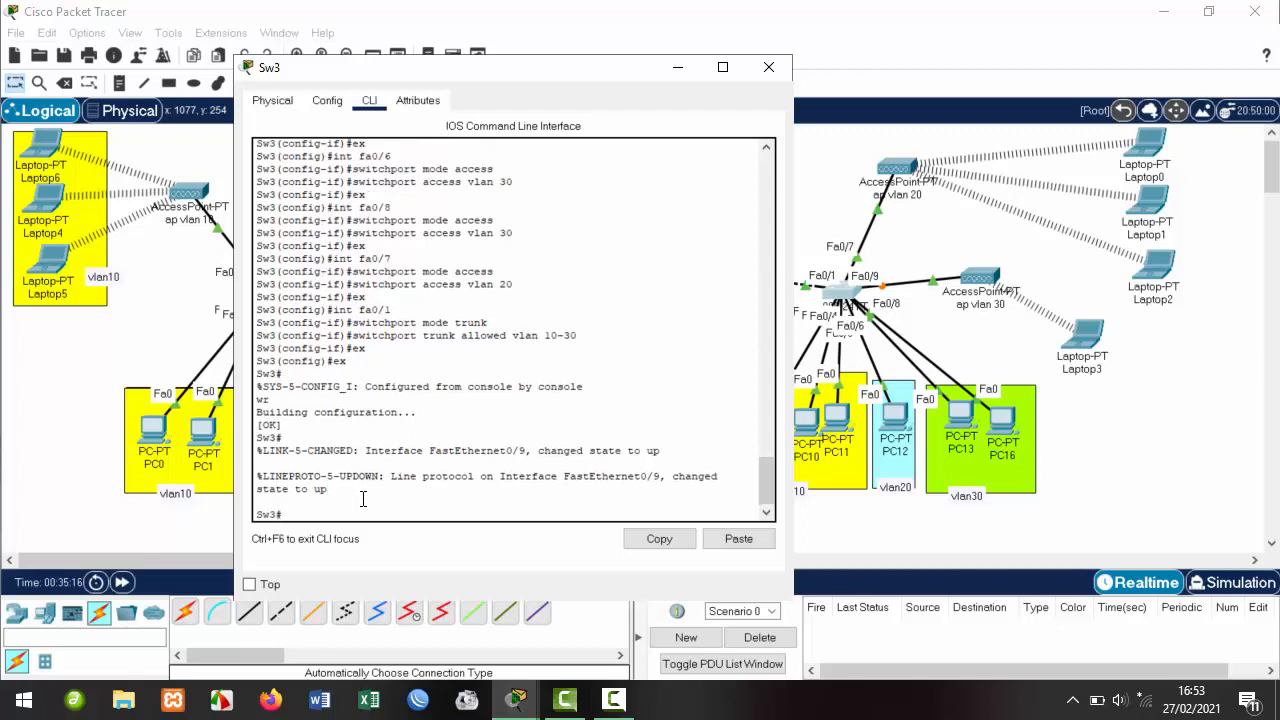
key(Return)
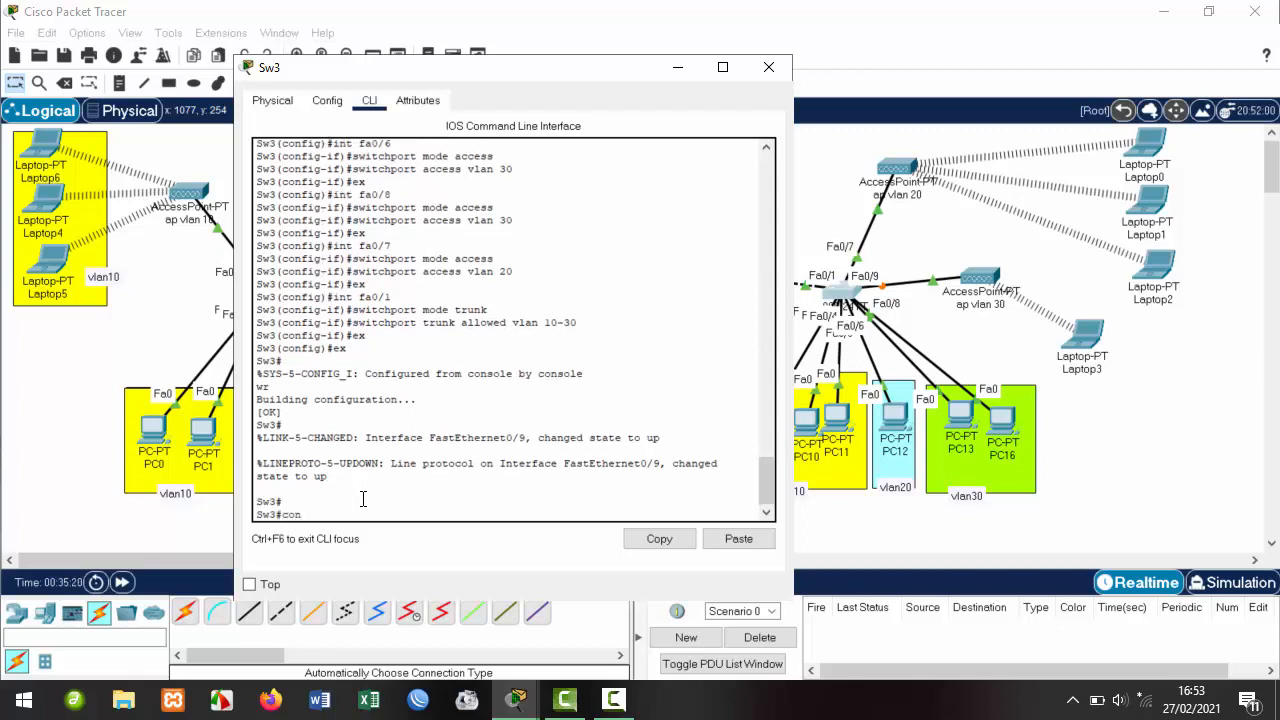
text(conf t)
key(Return)
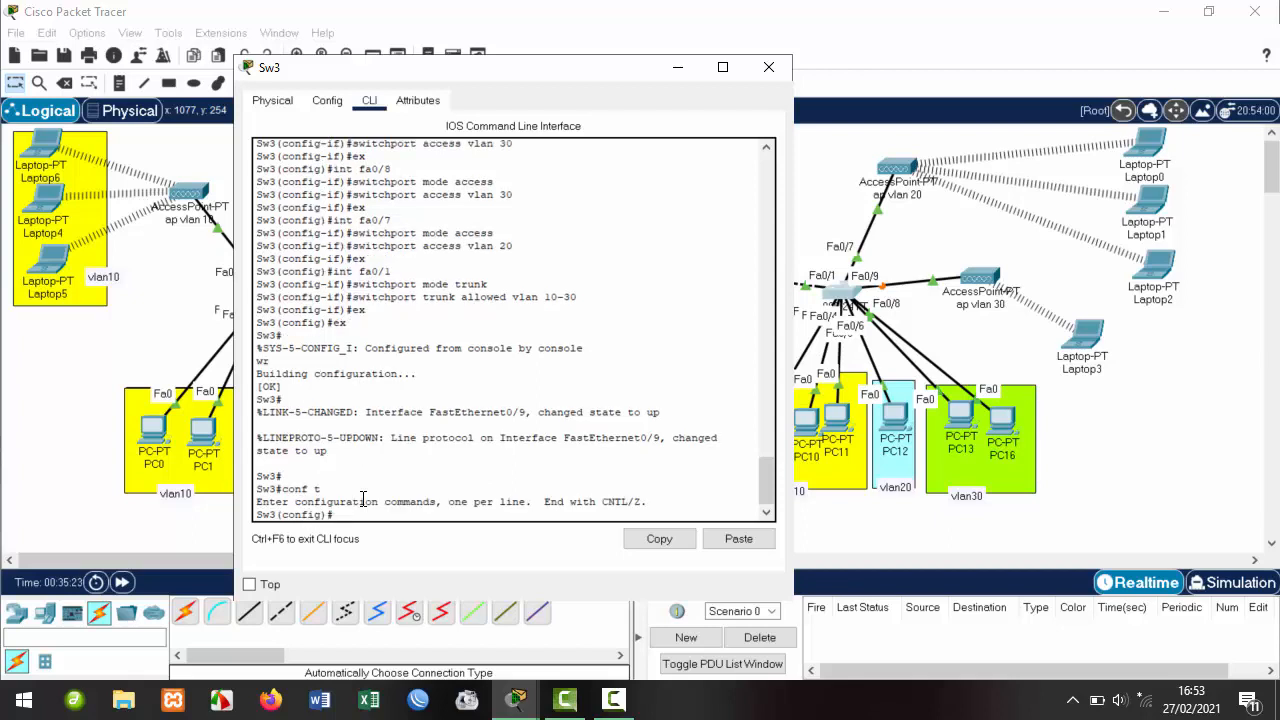
text(int fa0/9)
key(Return)
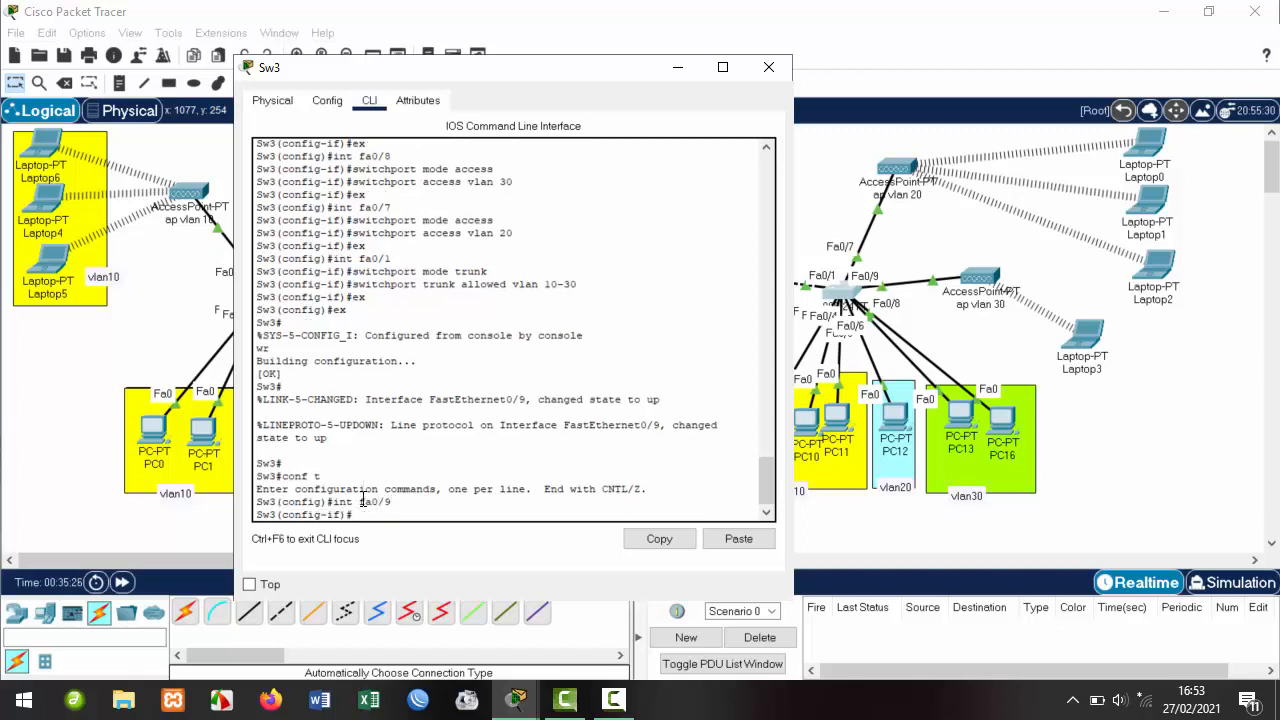
Make fa0/9 an access port assigned to VLAN 30.
text(sw)
key(Tab)
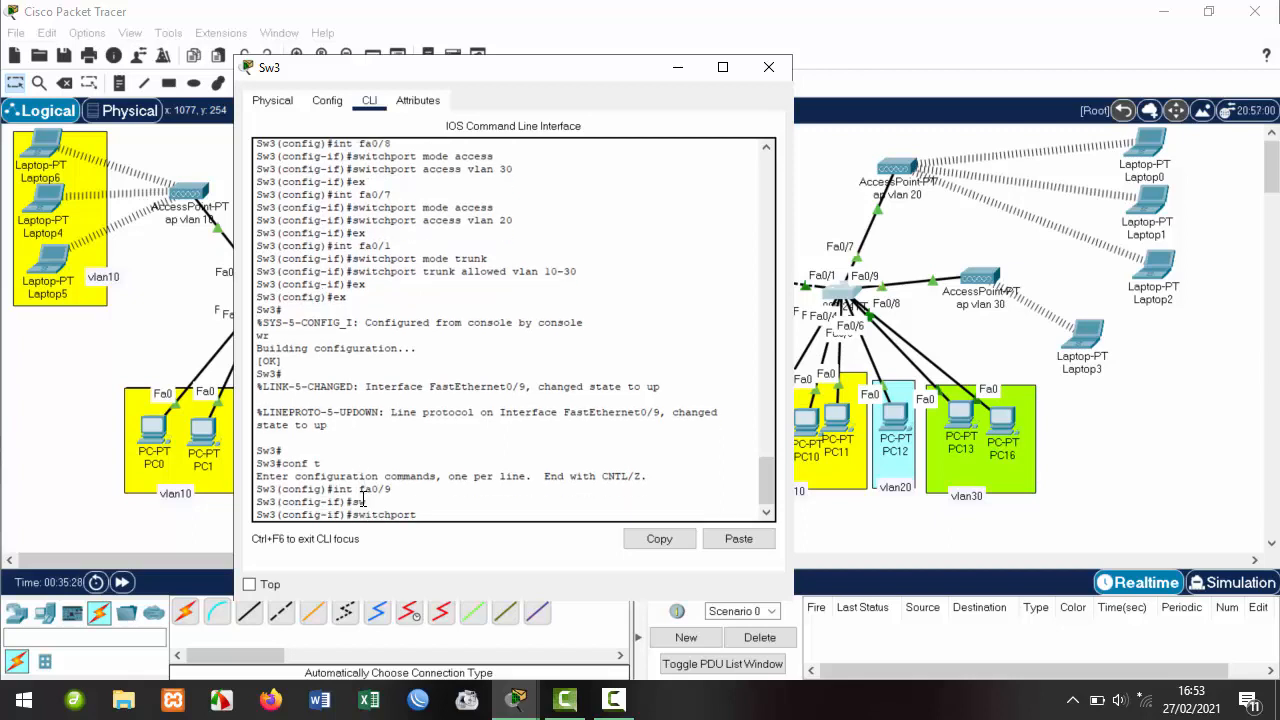
text(mo)
key(Tab)
text(ac)
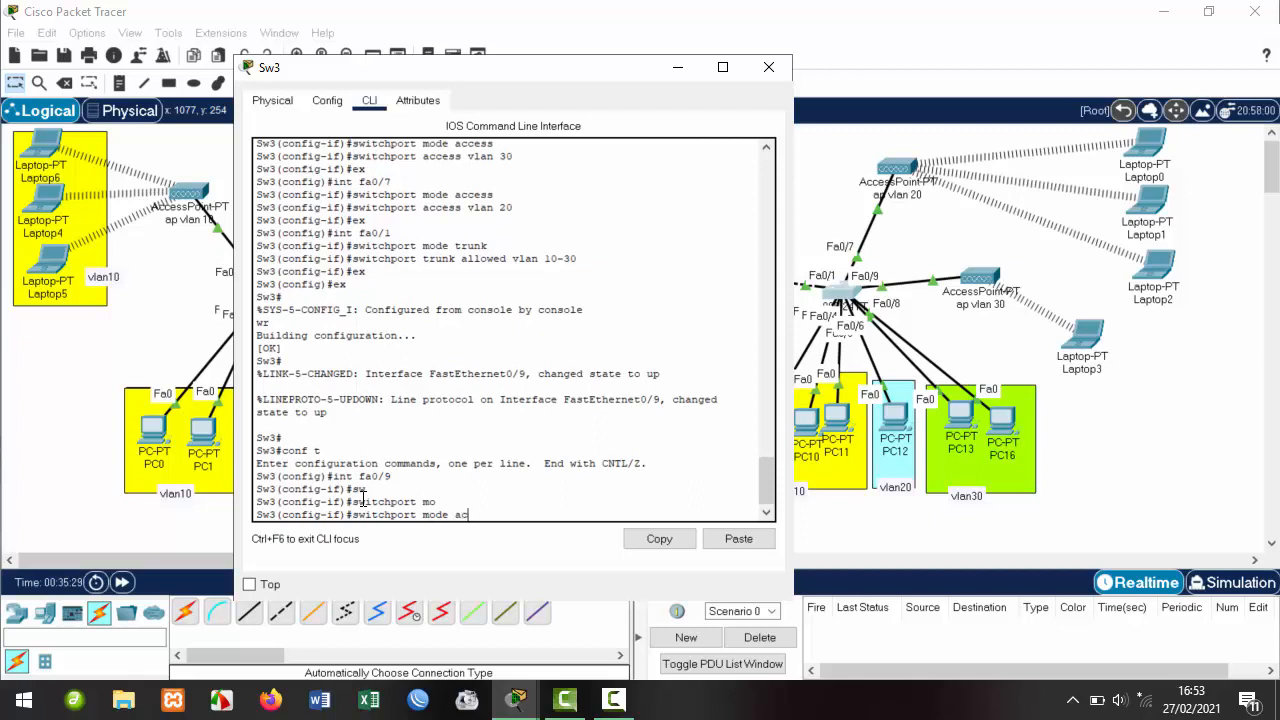
text(c)
key(Tab)
key(Tab)
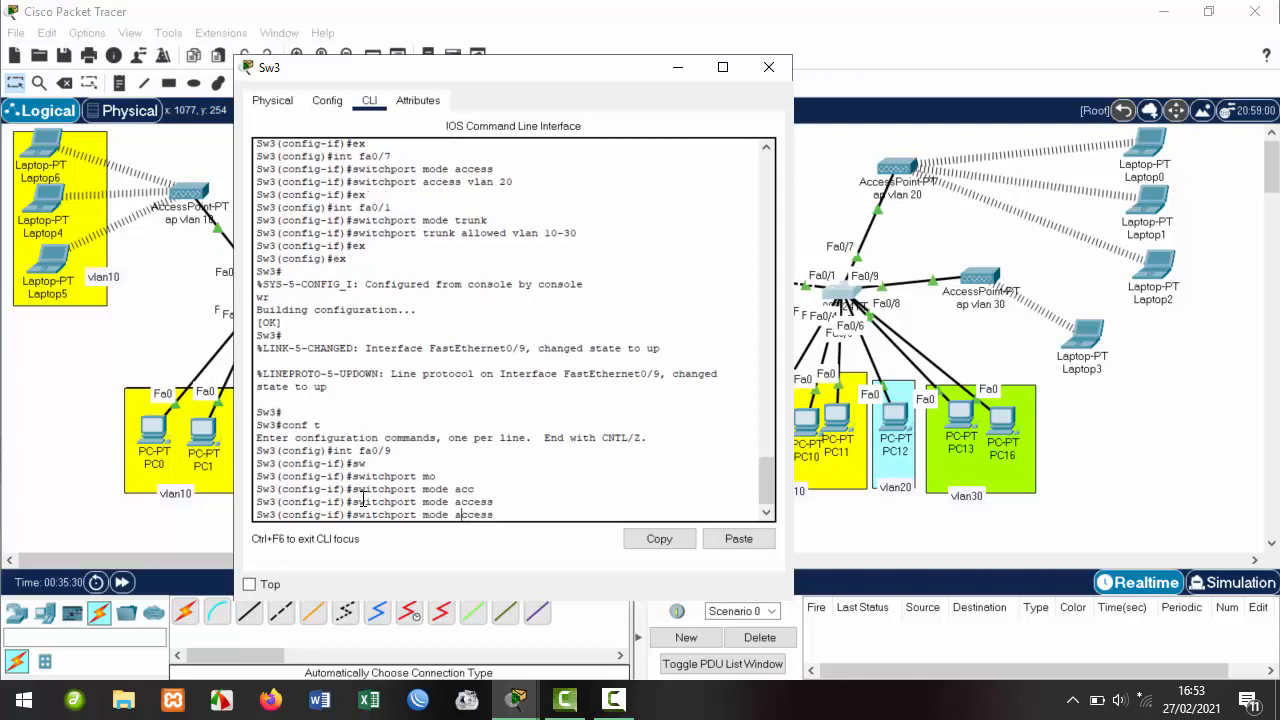
key(BackSpace)
key(BackSpace)
key(Return)
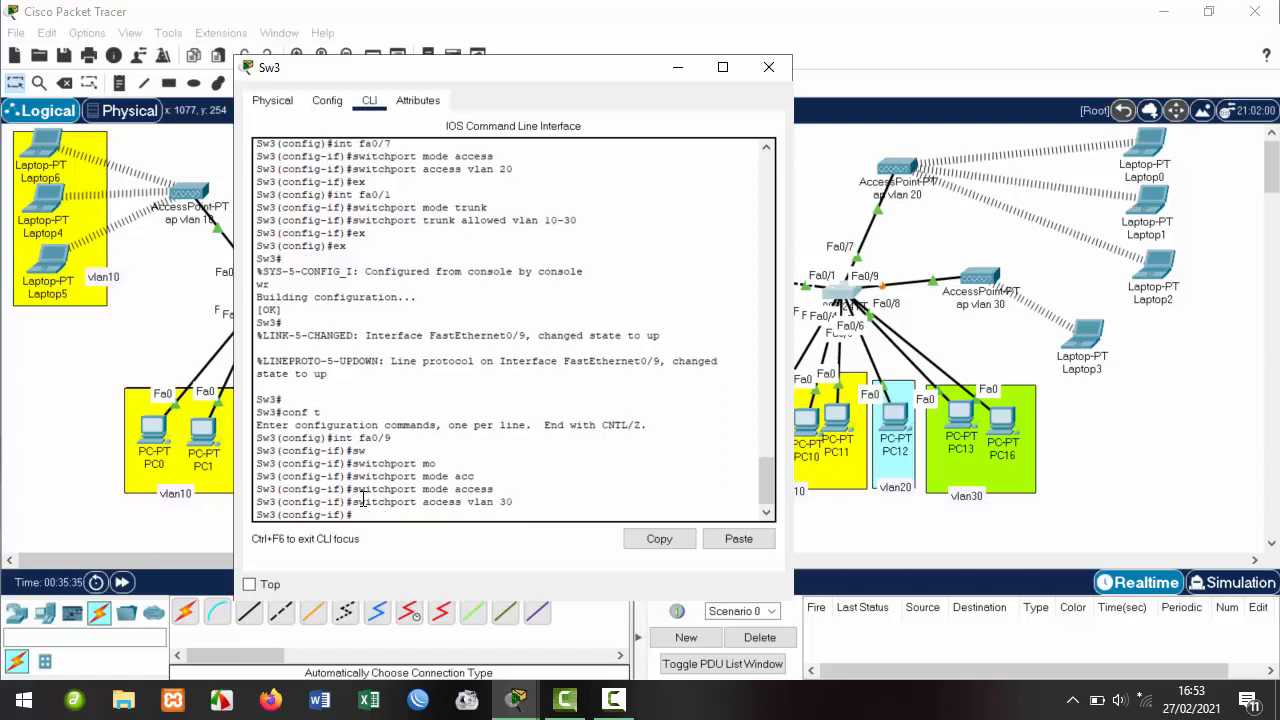
Exit configuration mode, save with wr, and close the Sw3 window.
text(ex)
key(Return)
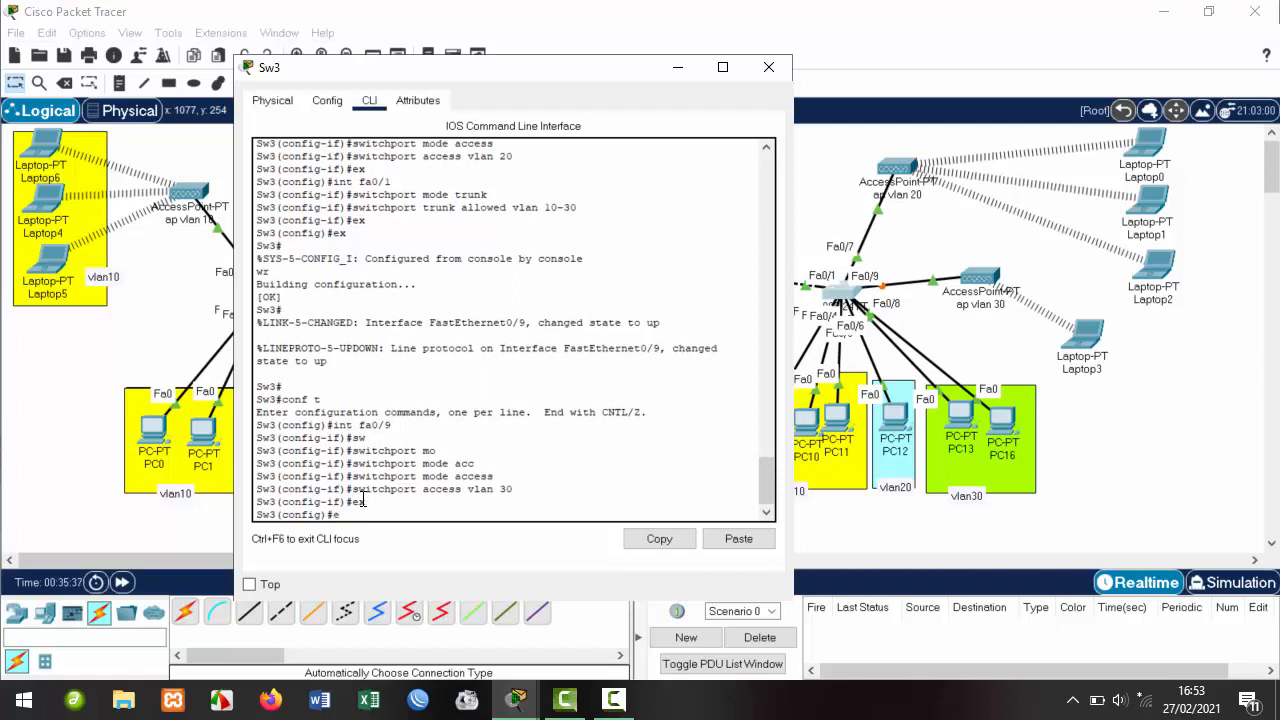
text(ex)
key(Return)
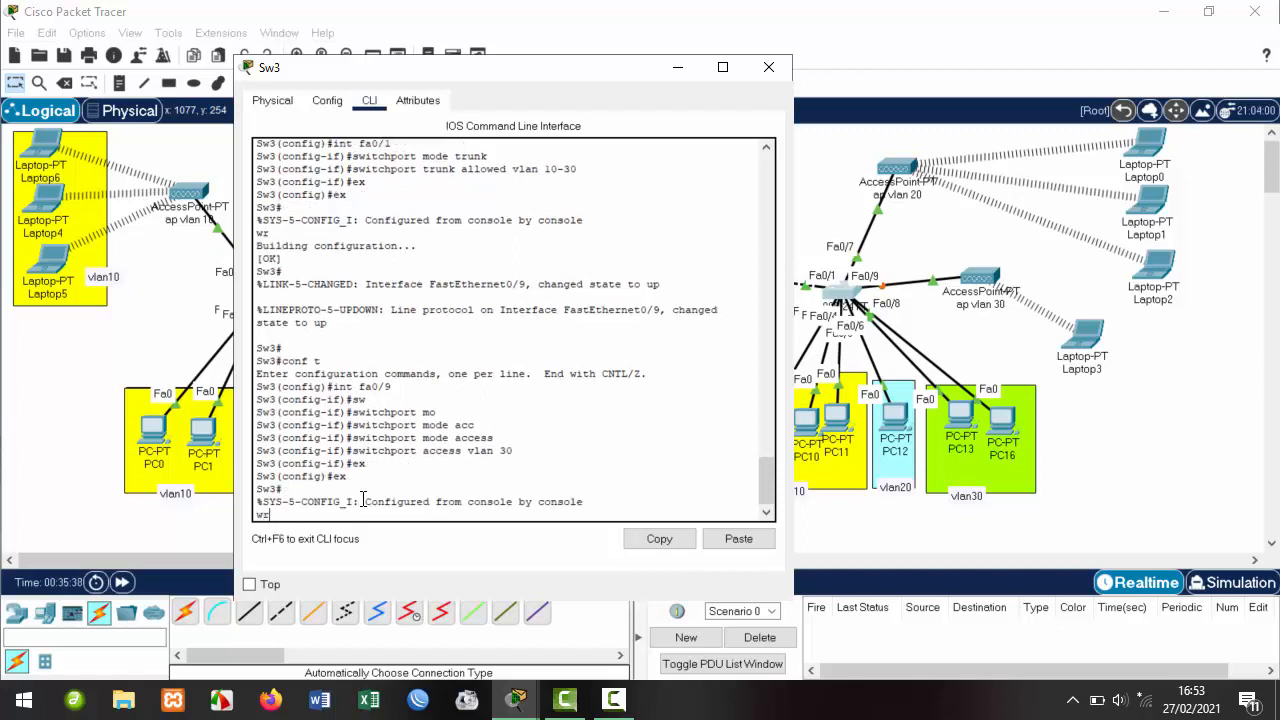
text(wr)
key(Return)
click(769, 68)
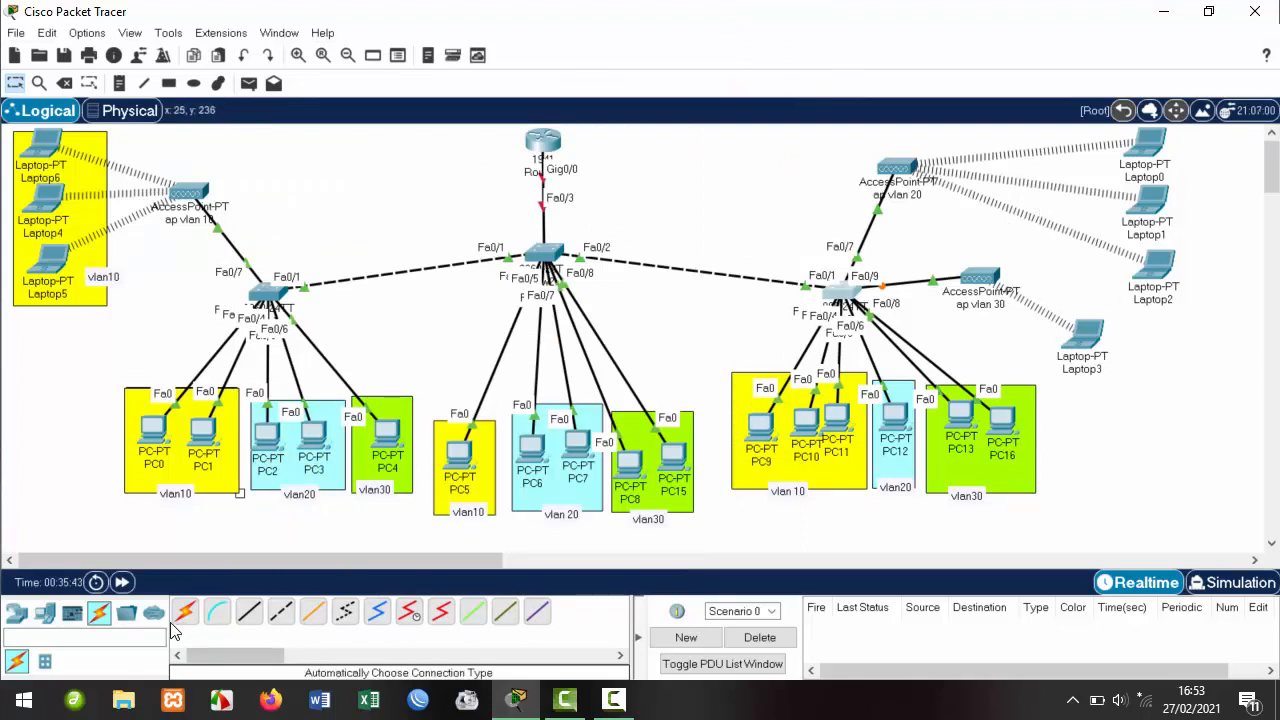
Draw a small green-filled rectangle around Laptop3.
click(169, 84)
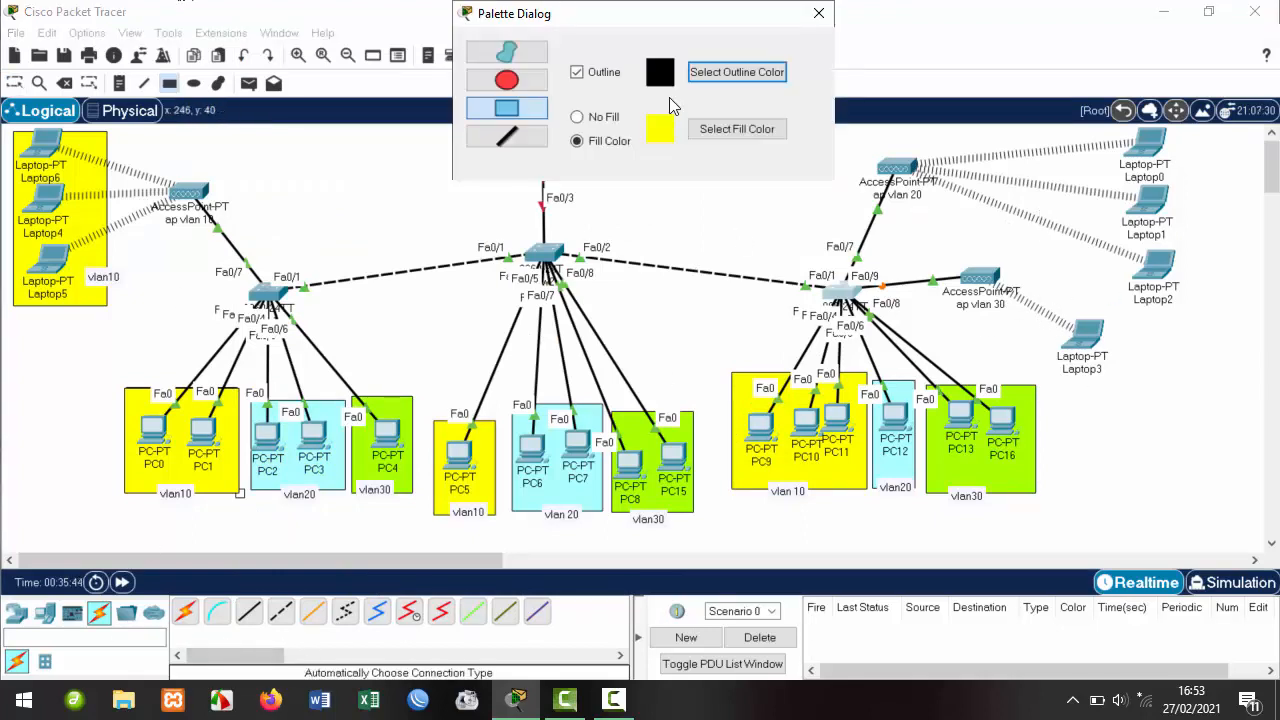
click(728, 128)
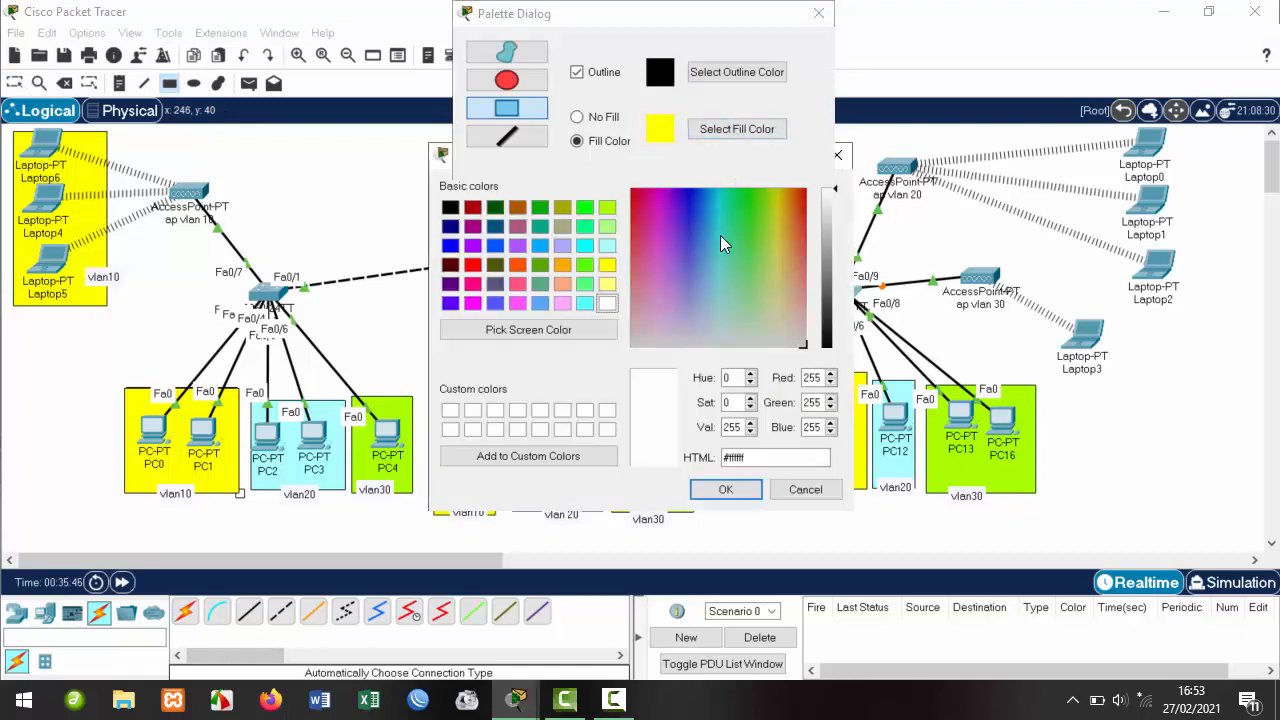
click(583, 265)
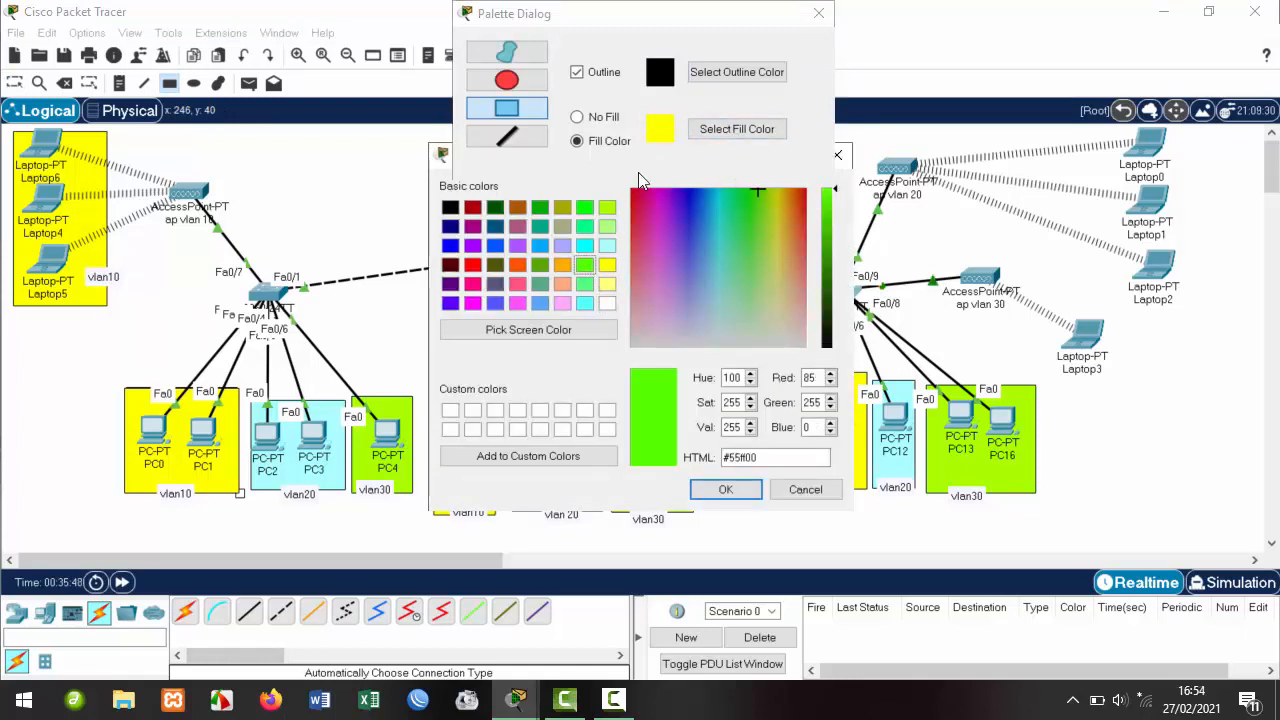
click(725, 490)
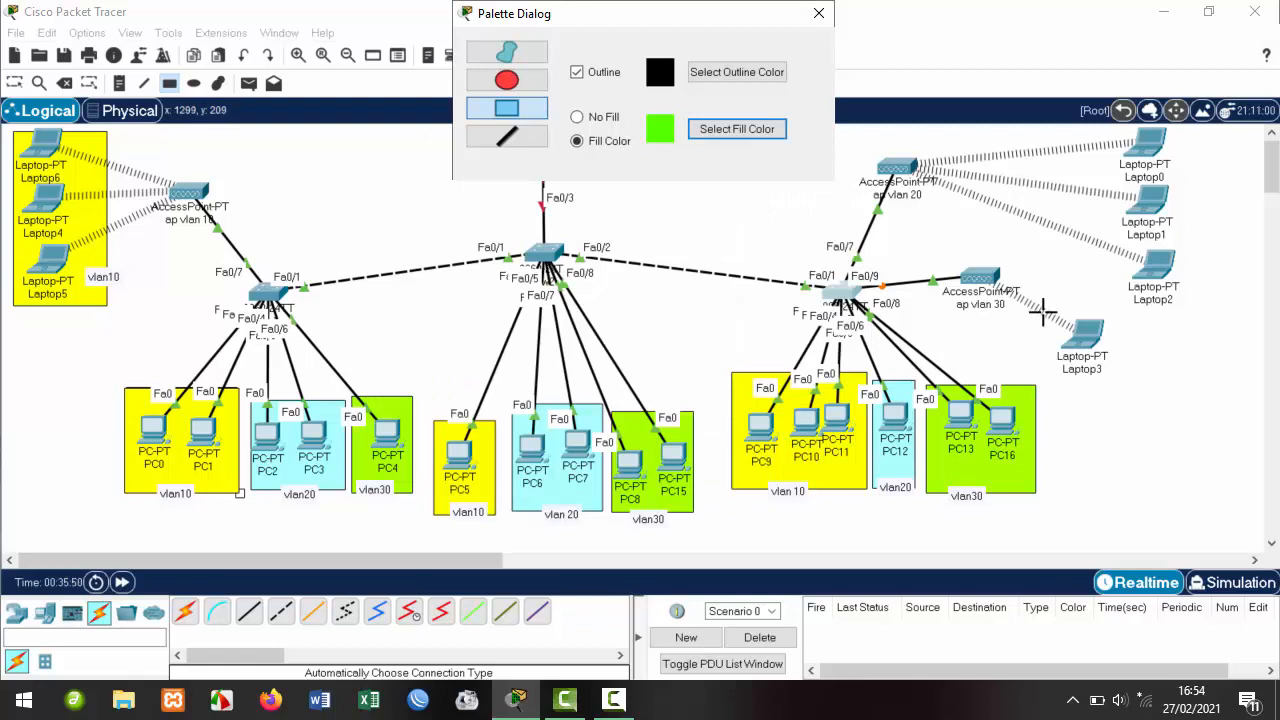
drag(1040, 292, 1060, 318)
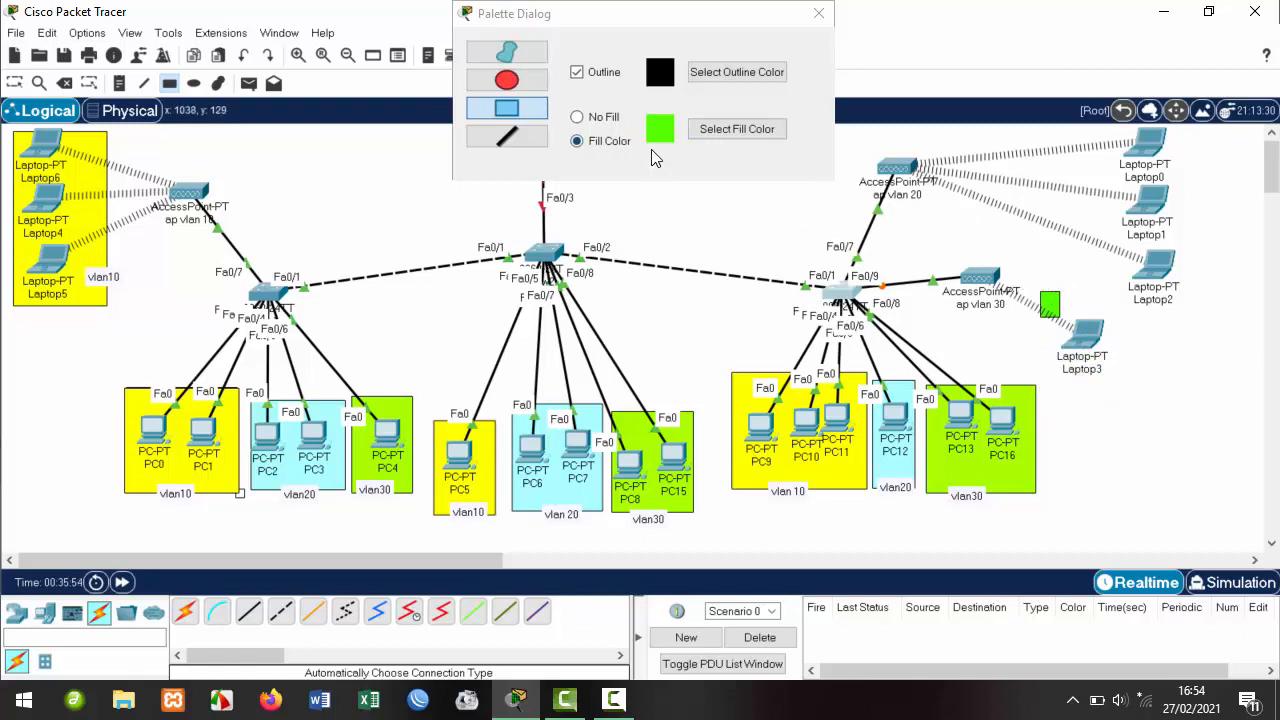
Redraw a larger yellow-green (#aaff00) rectangle around Laptop3 and close the palette.
click(714, 132)
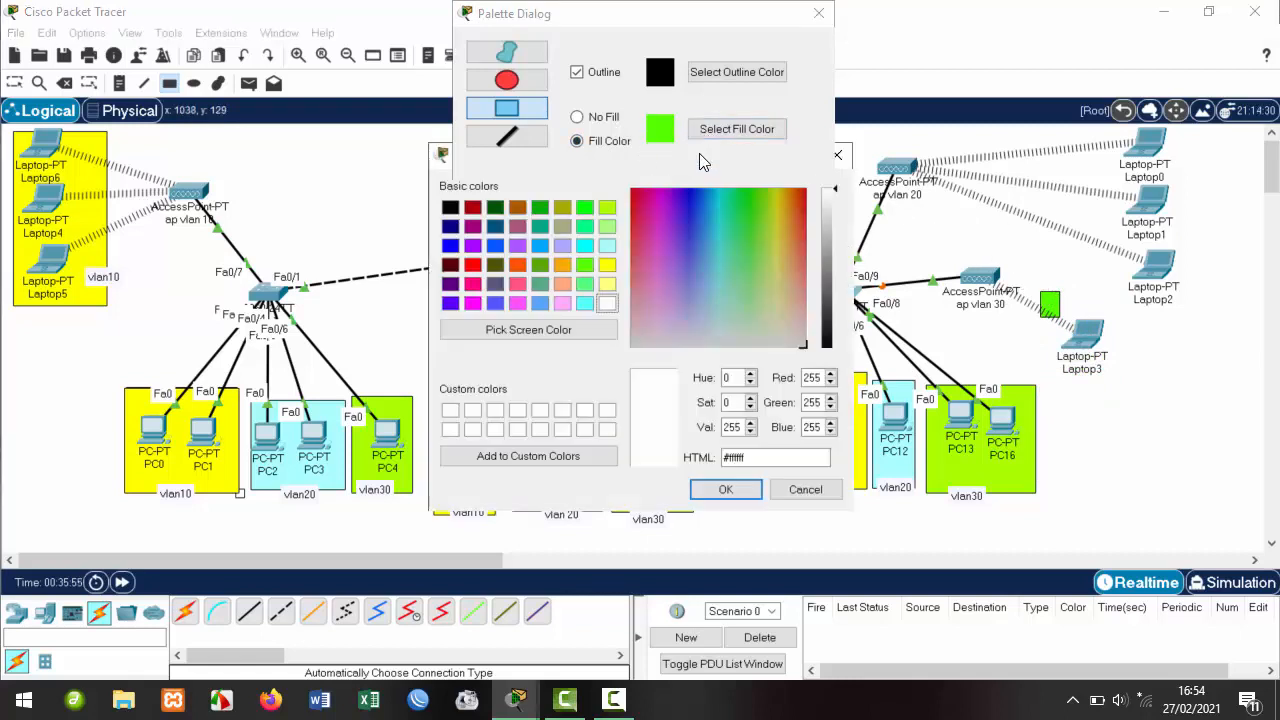
click(607, 208)
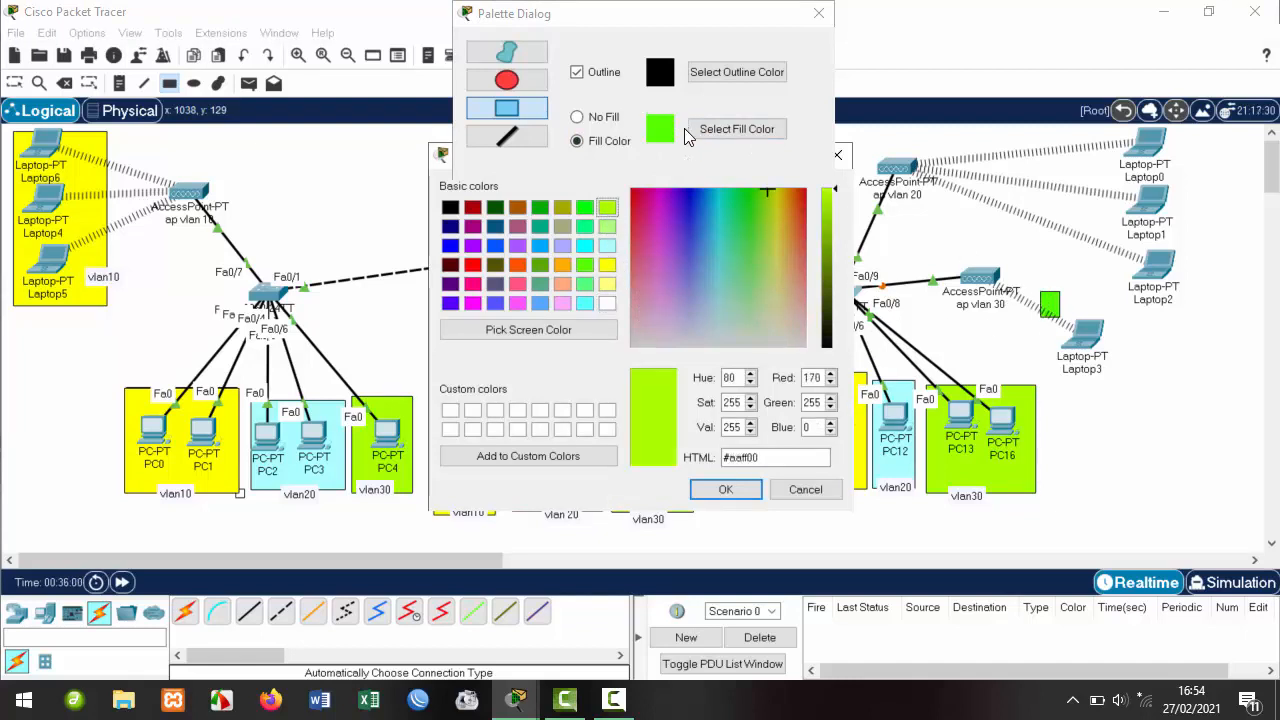
click(725, 489)
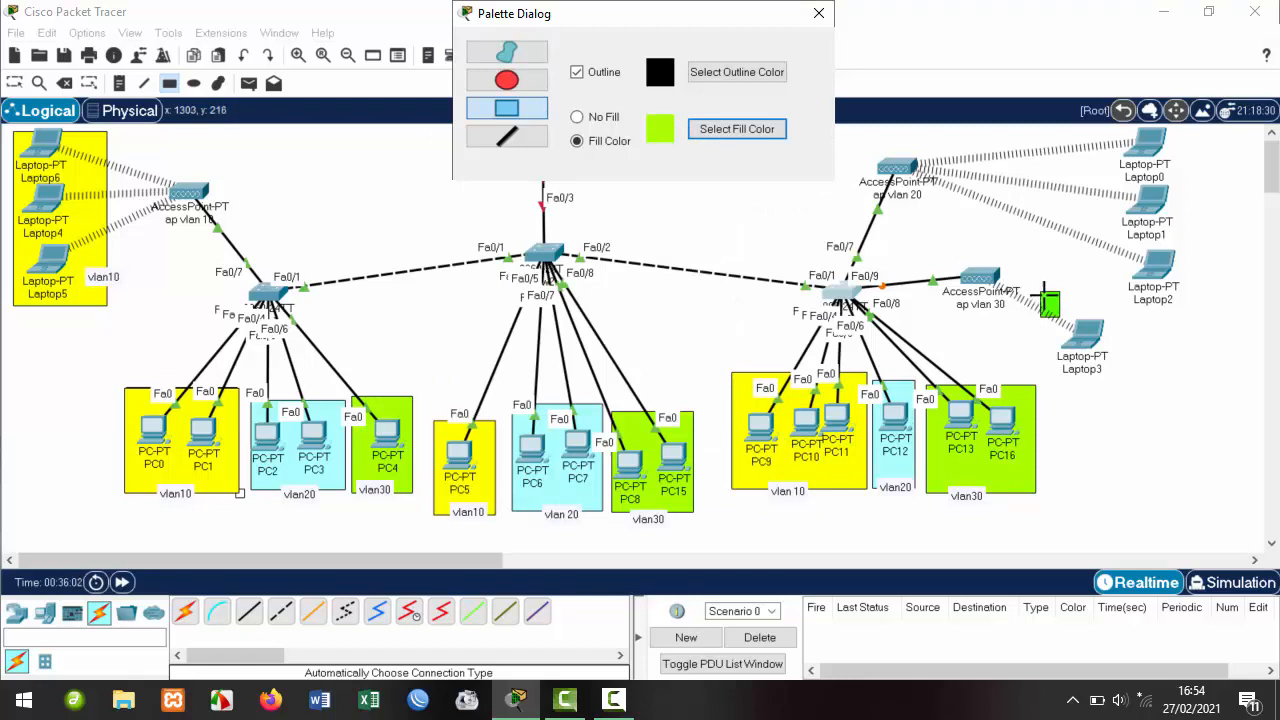
drag(1041, 293, 1116, 386)
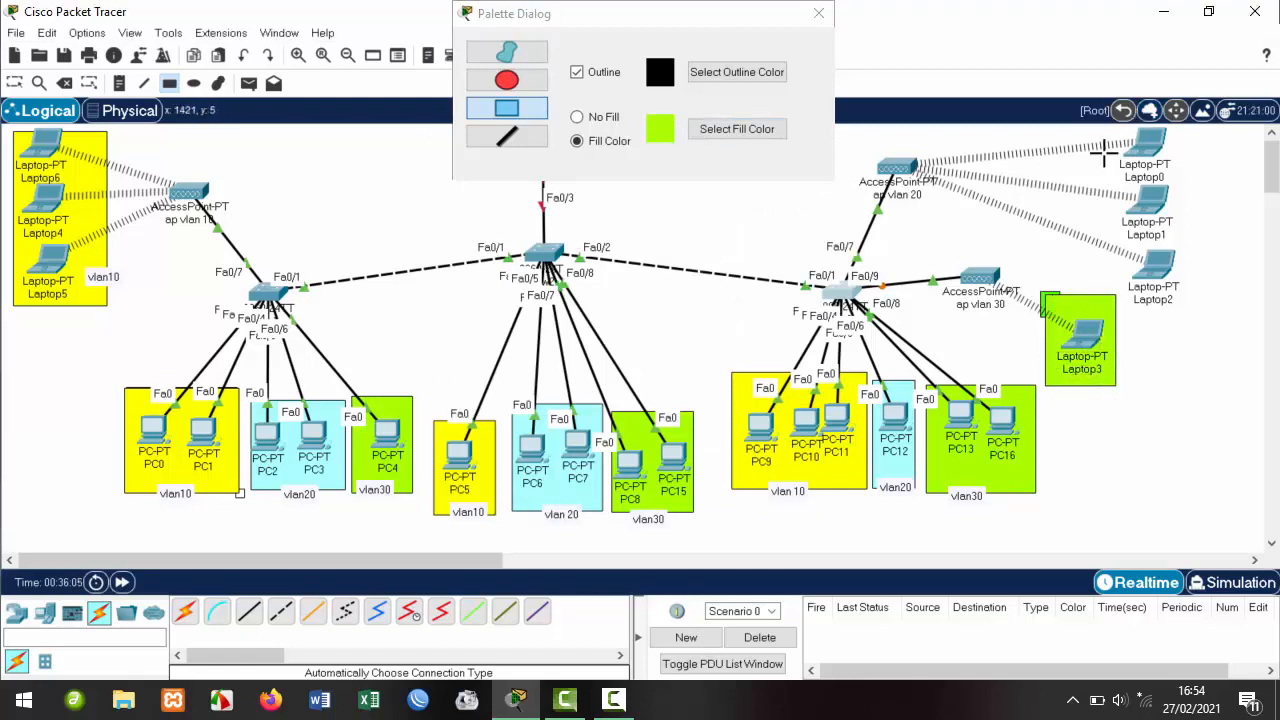
click(821, 13)
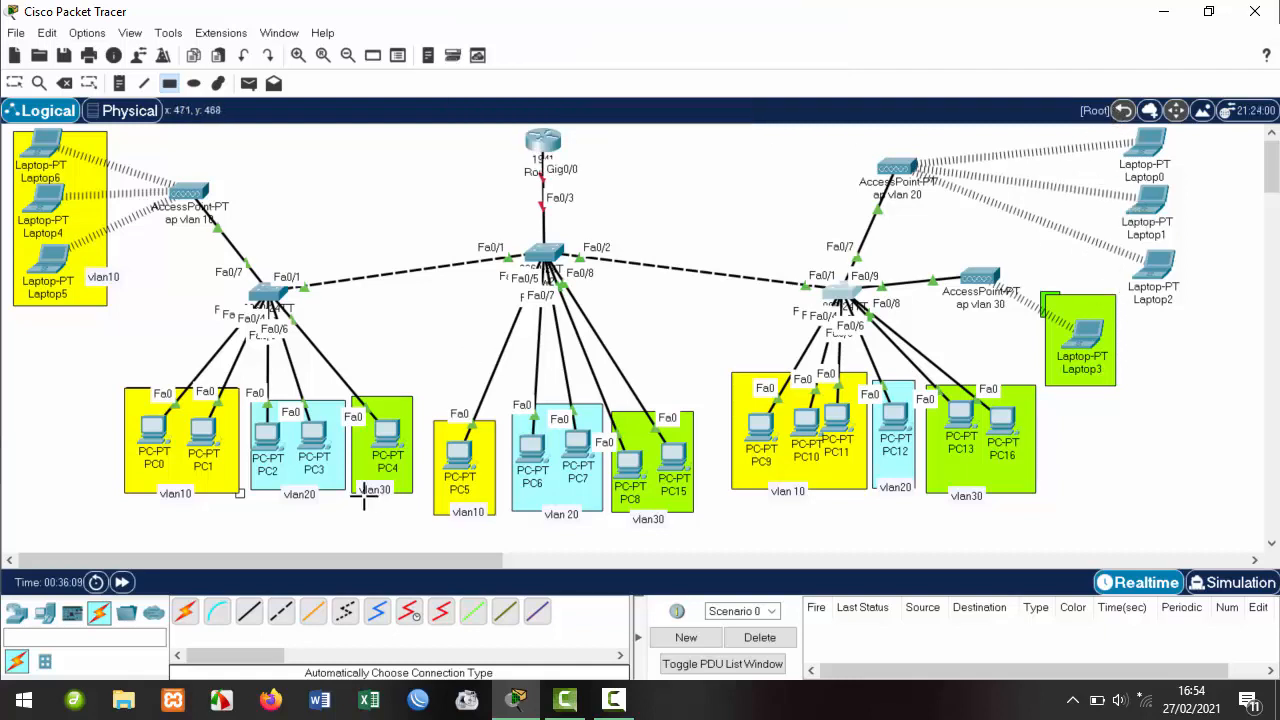
Draw a yellow-filled rectangle behind Laptop0, Laptop1 and Laptop2, then close the palette.
click(172, 85)
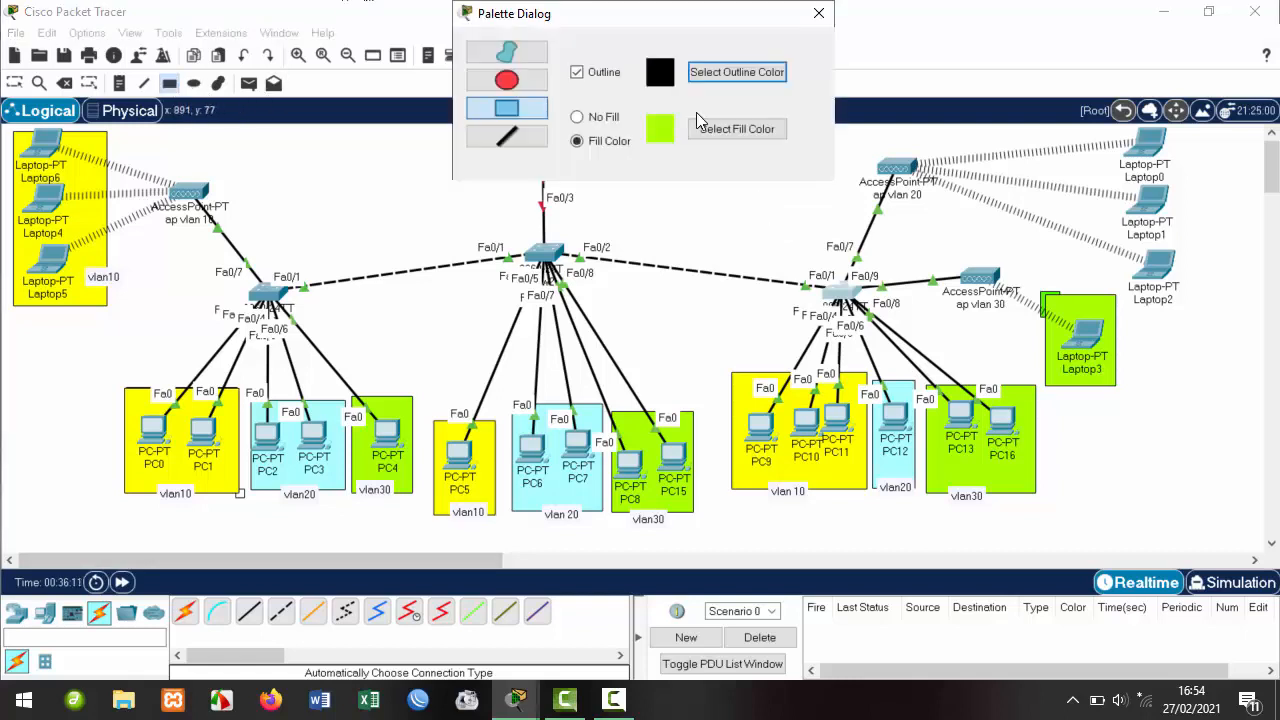
click(727, 129)
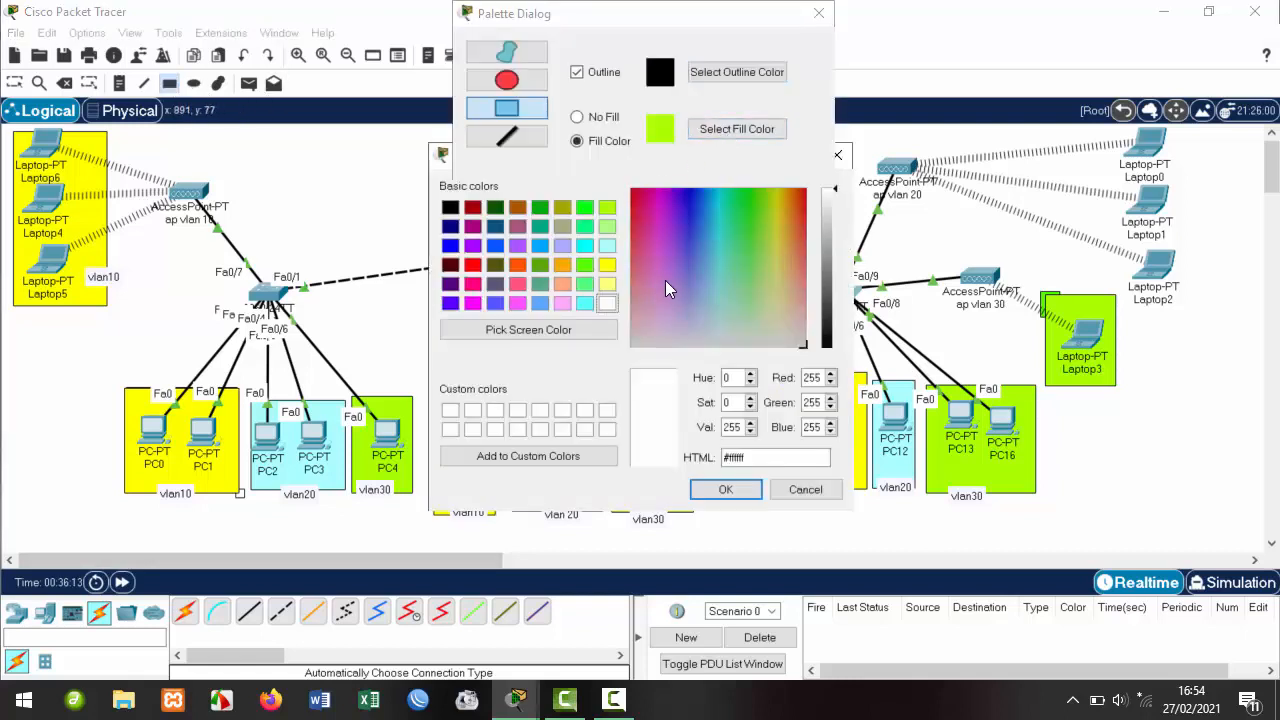
click(608, 264)
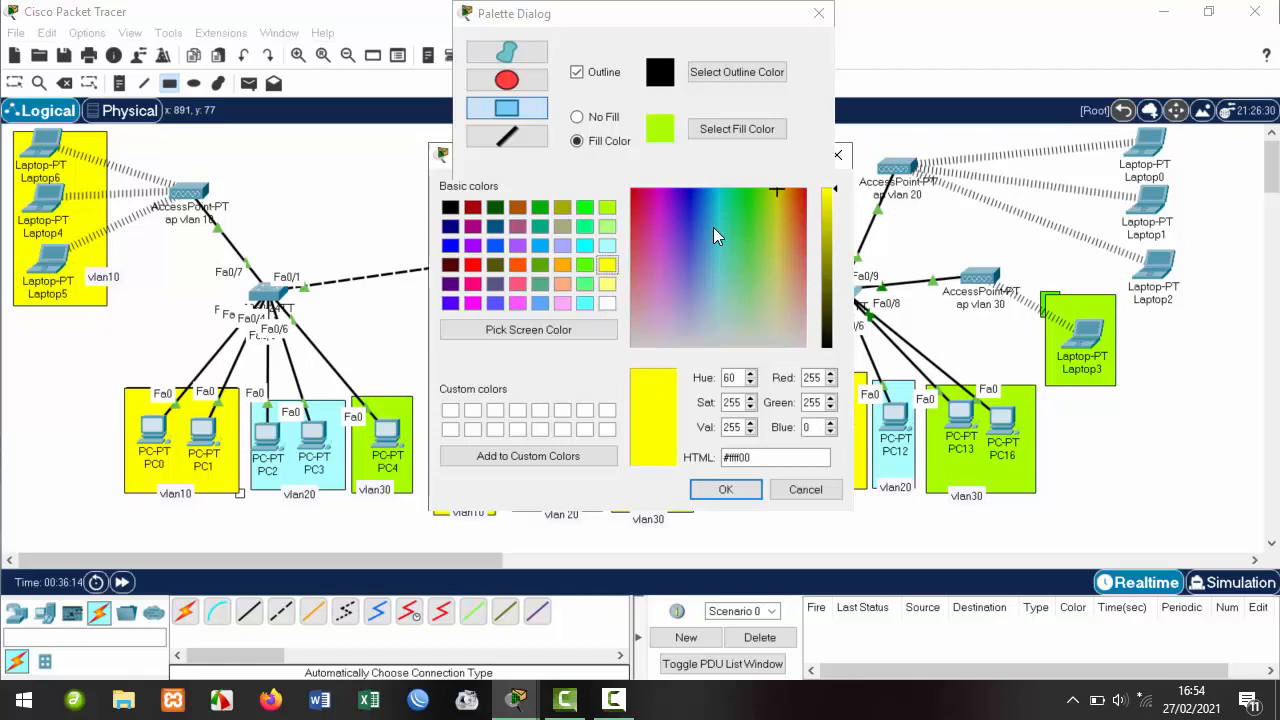
click(726, 489)
drag(1092, 131, 1196, 301)
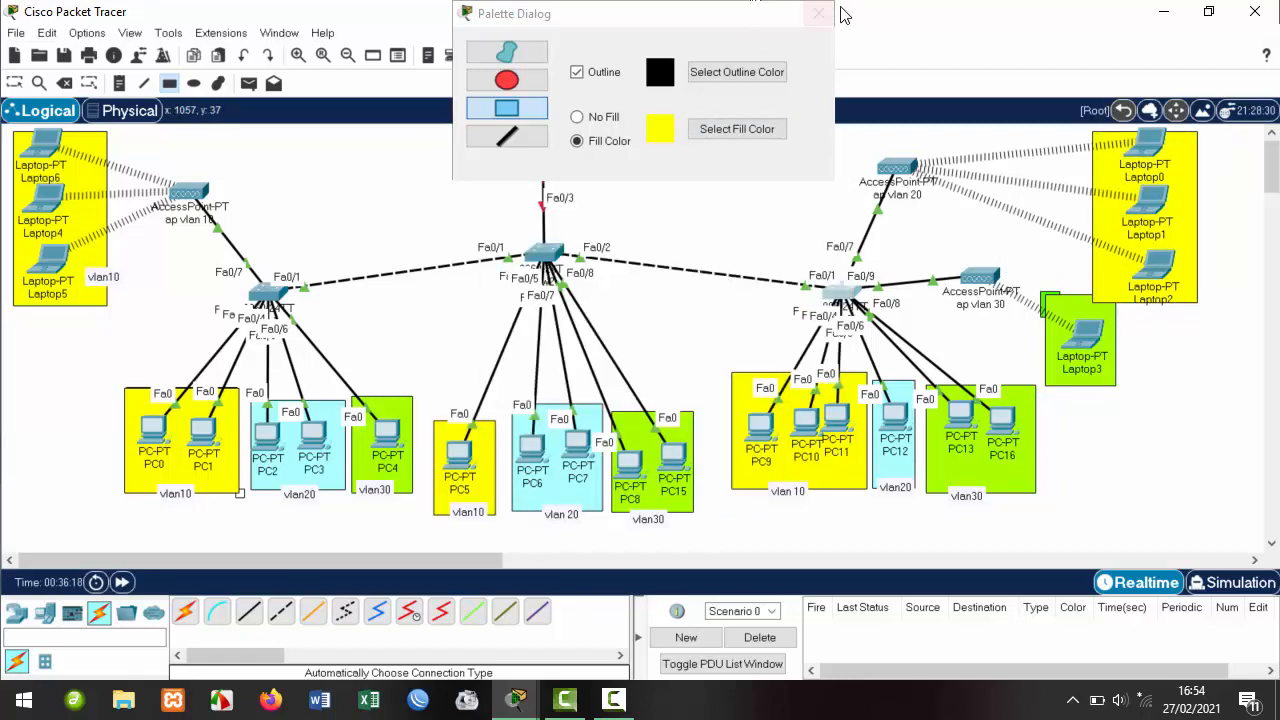
click(729, 28)
click(818, 13)
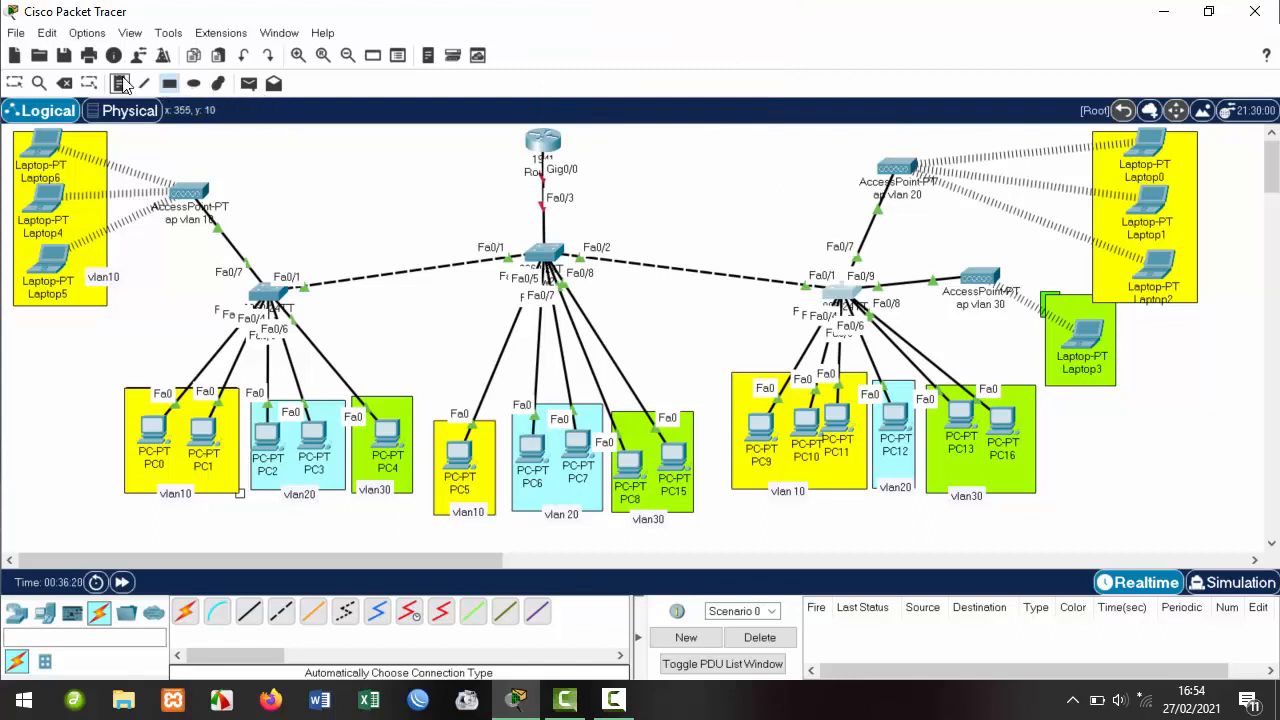
Add notes 'vlan20' beside Laptop0–2 and 'vlan30' below Laptop3, nudging the vlan20 label.
click(1187, 149)
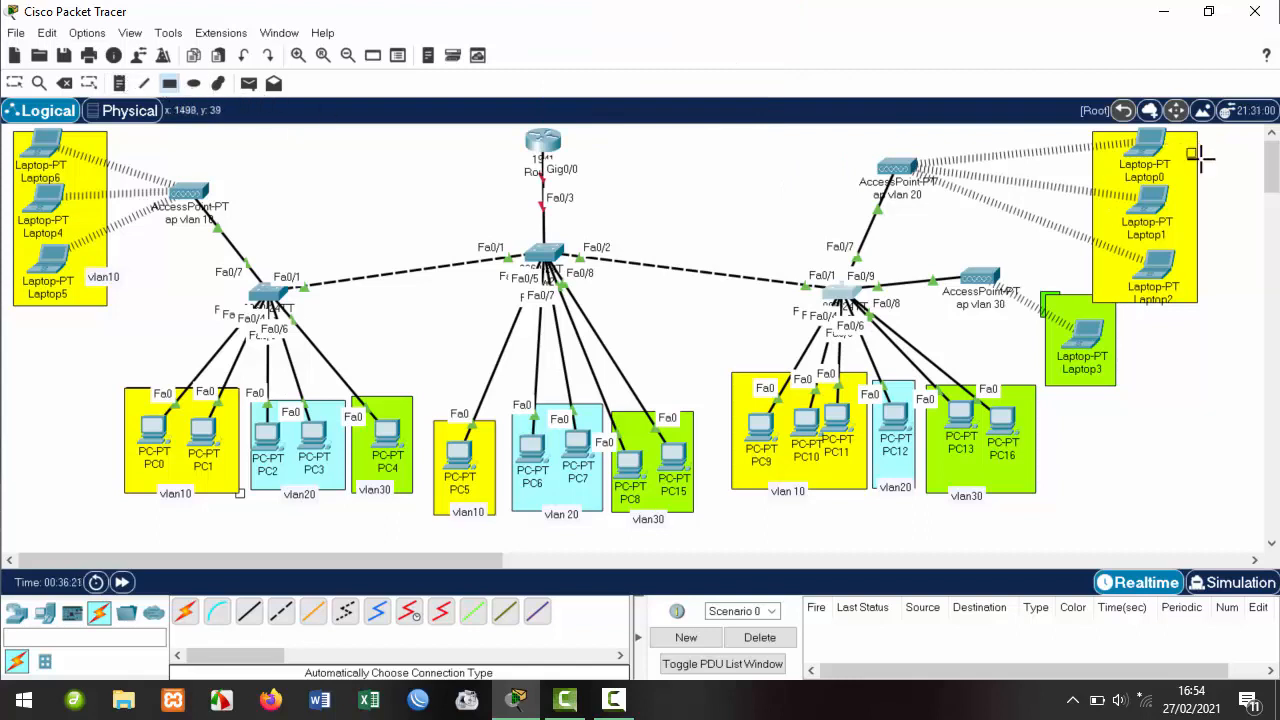
click(119, 83)
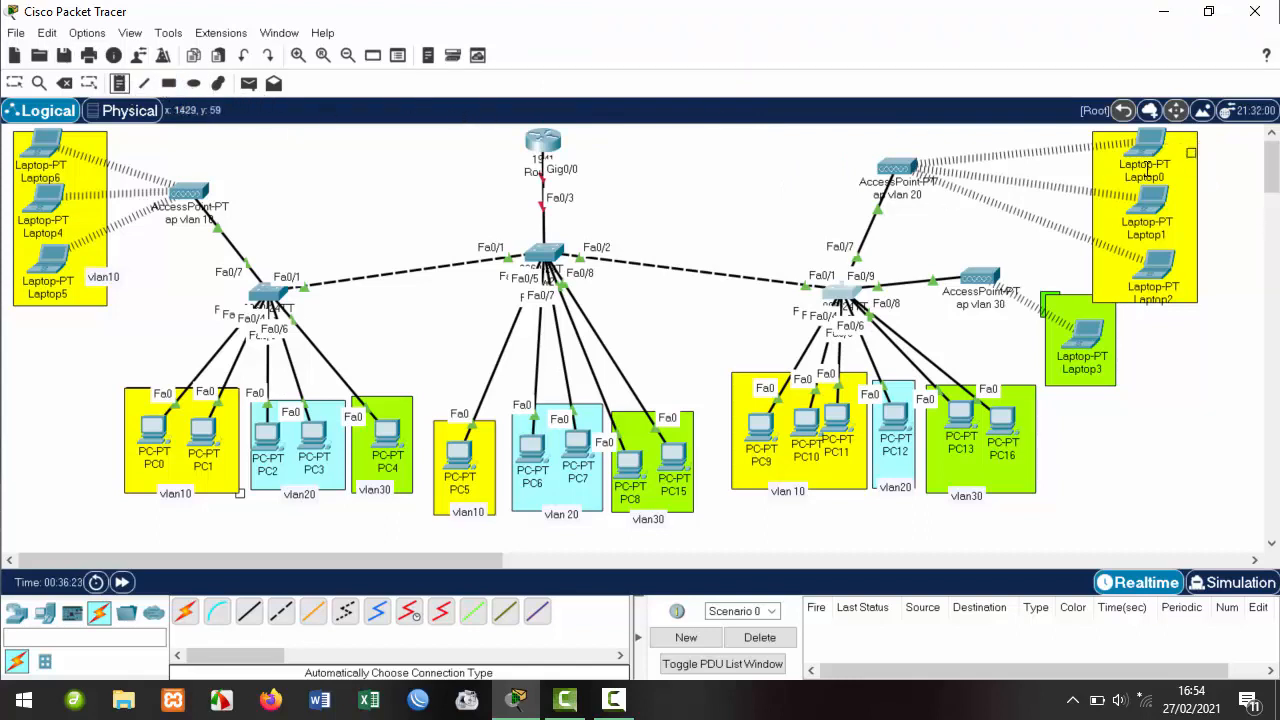
click(1192, 152)
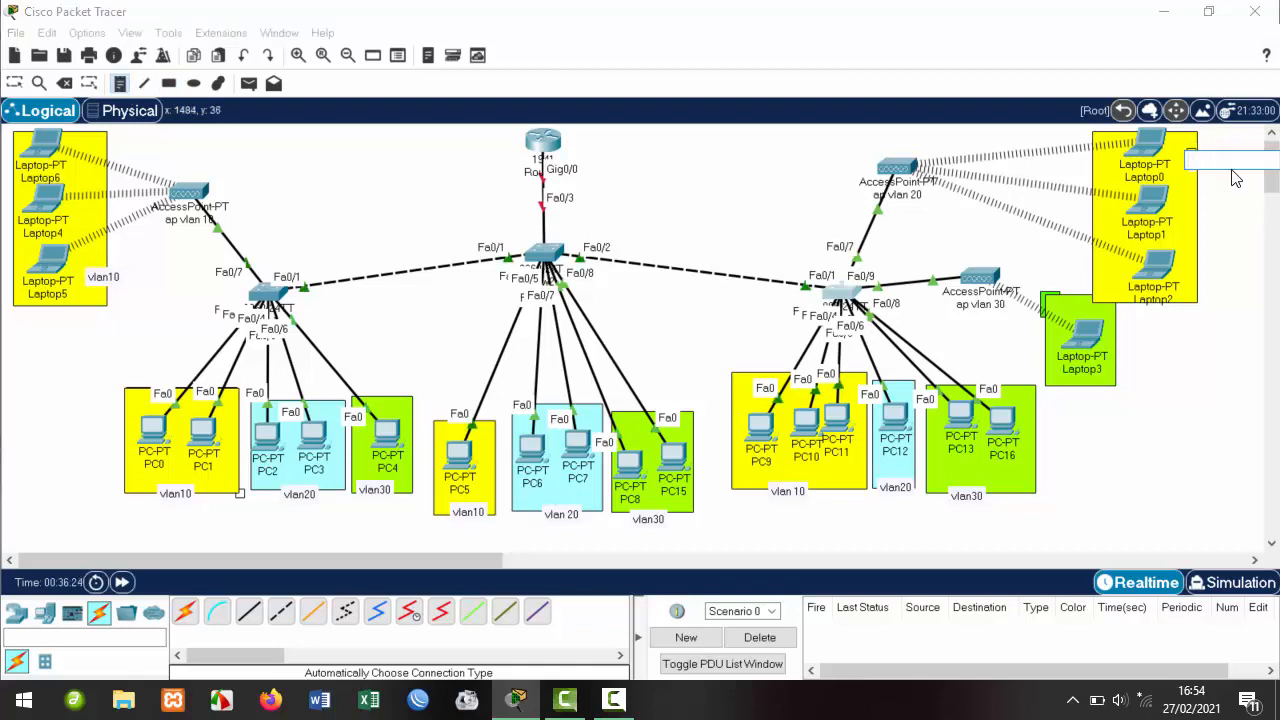
text(vlan20)
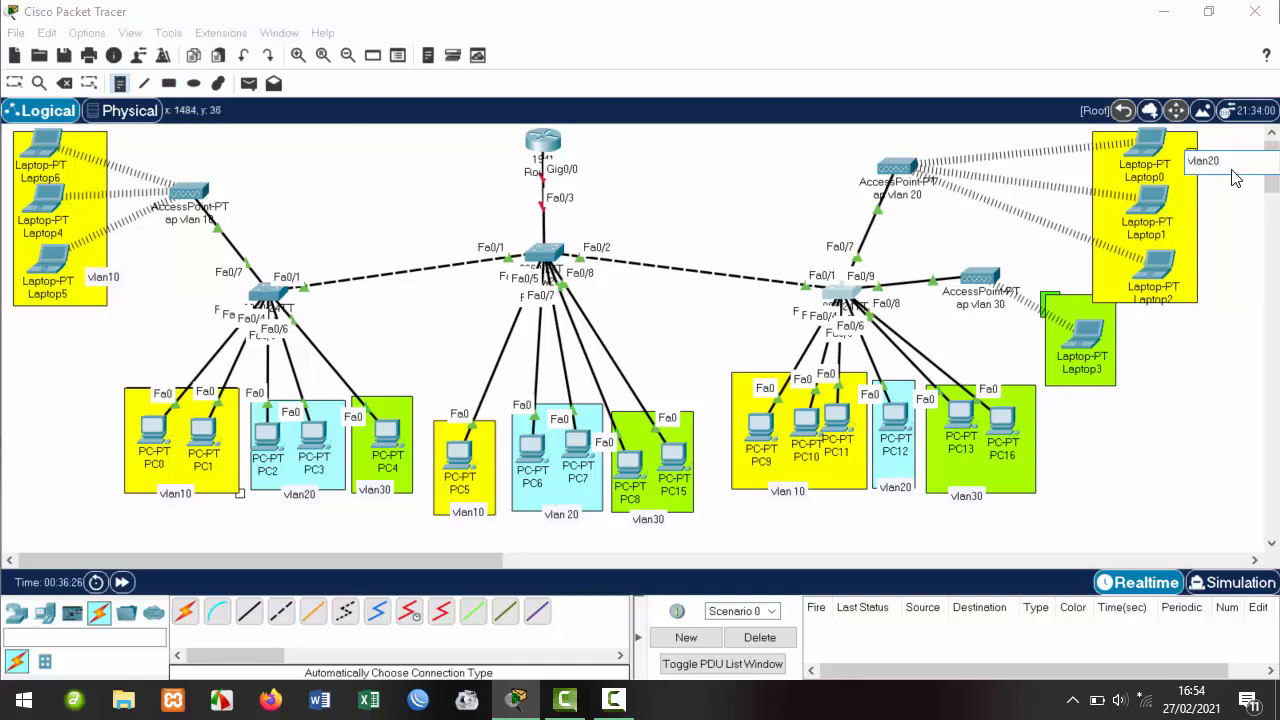
click(1072, 387)
text(vlan30)
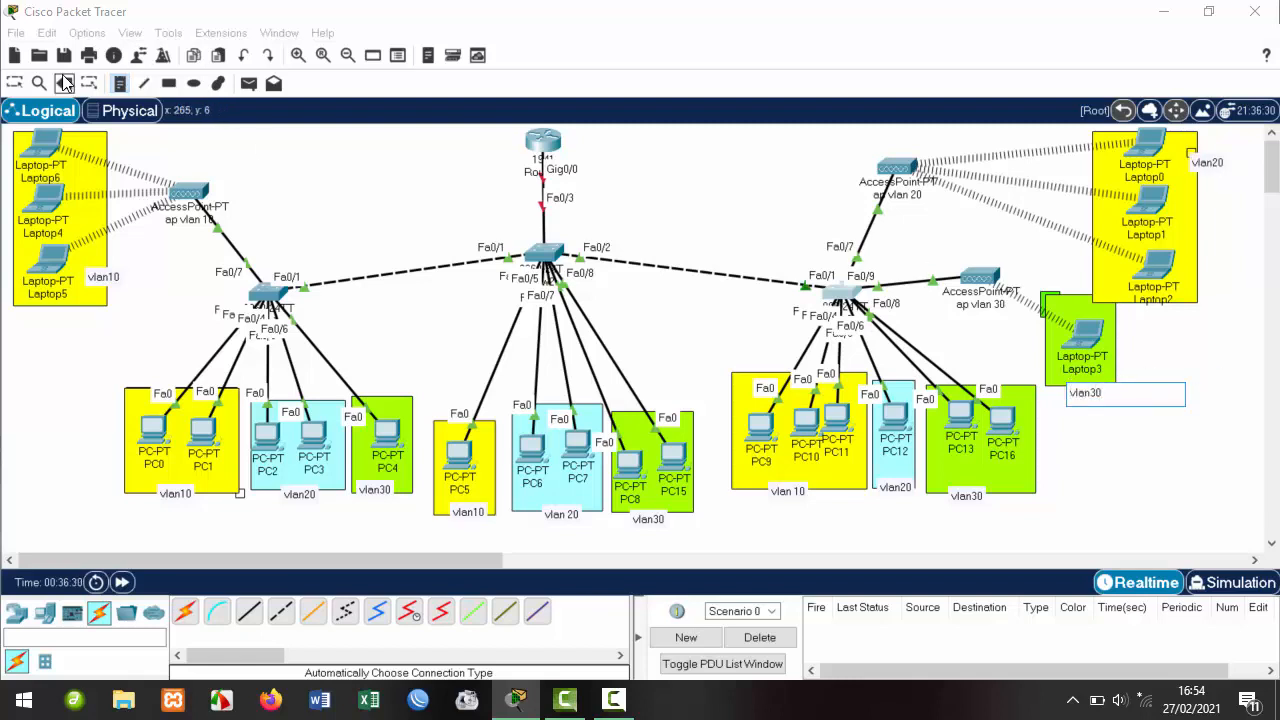
click(14, 83)
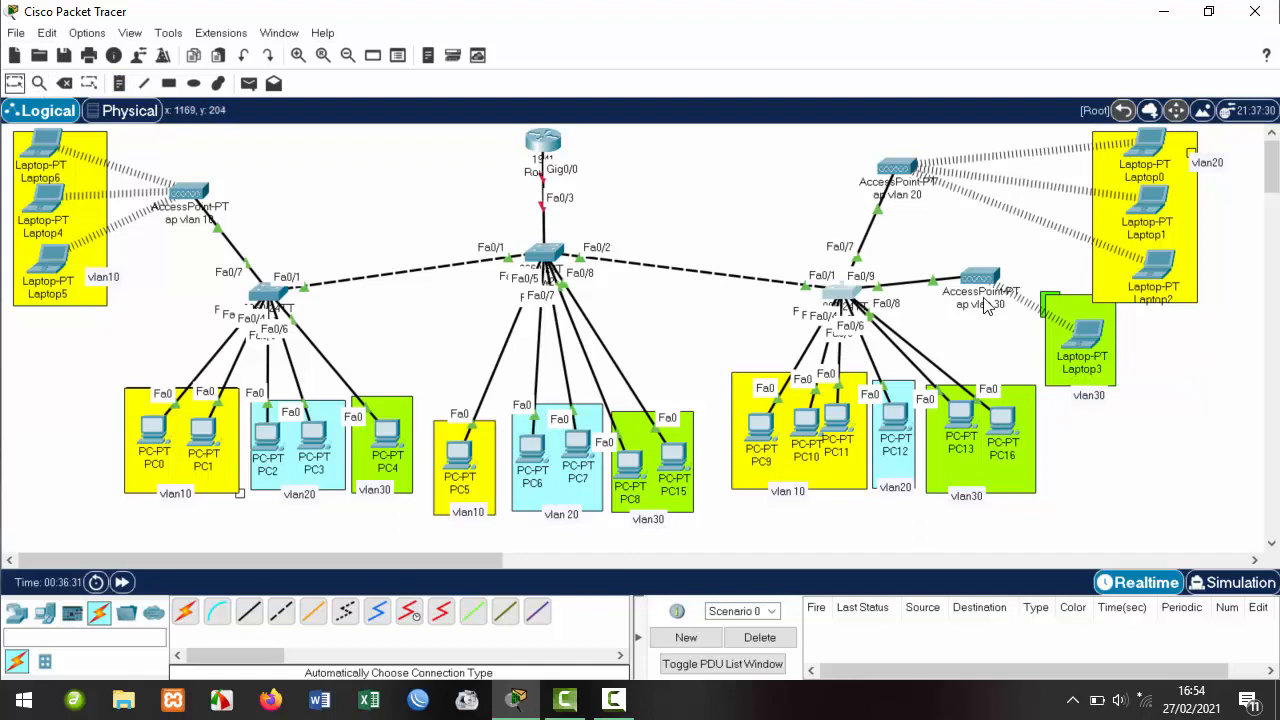
click(1092, 398)
drag(1206, 165, 1199, 160)
click(1207, 342)
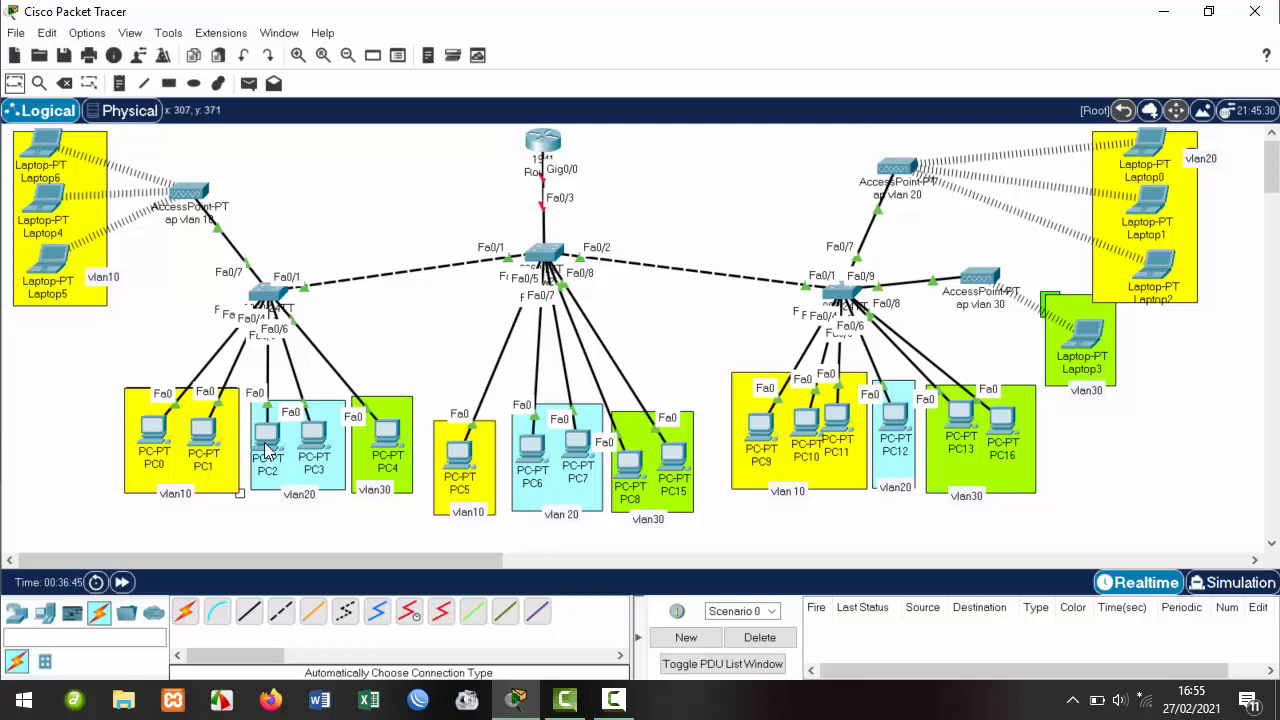
Open PC0's IP Configuration from its Desktop.
click(153, 430)
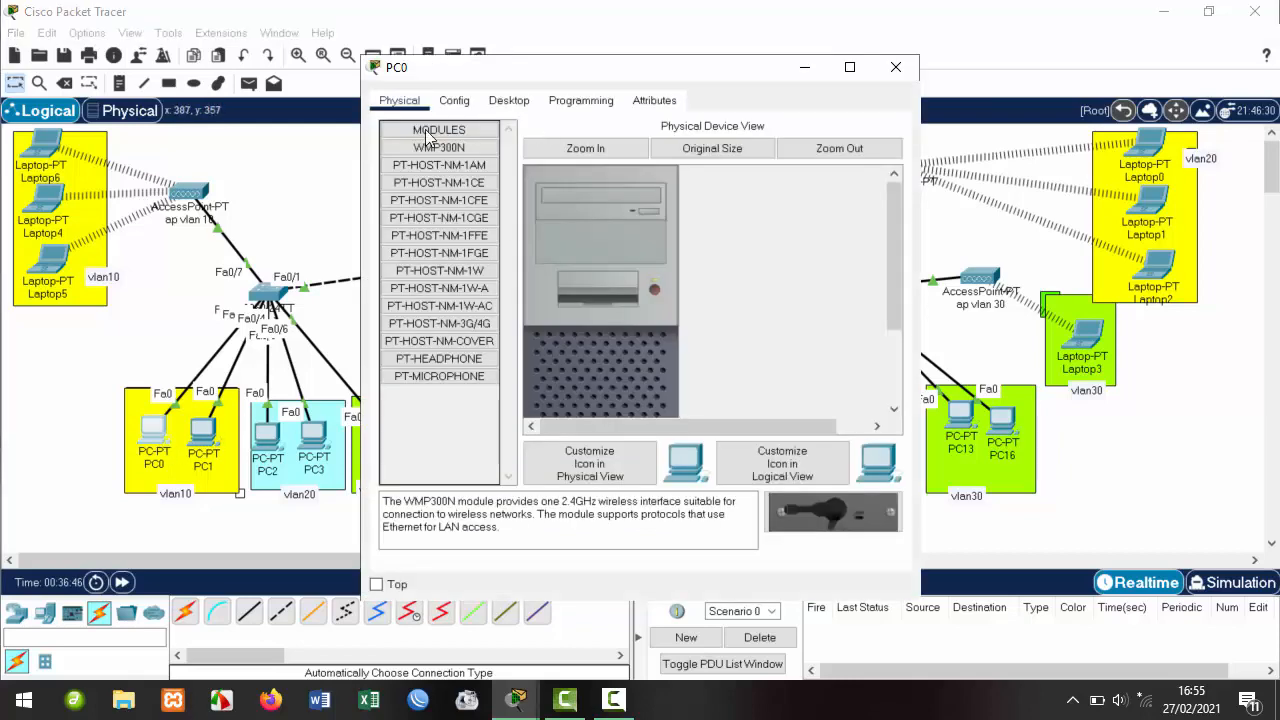
click(509, 100)
click(412, 162)
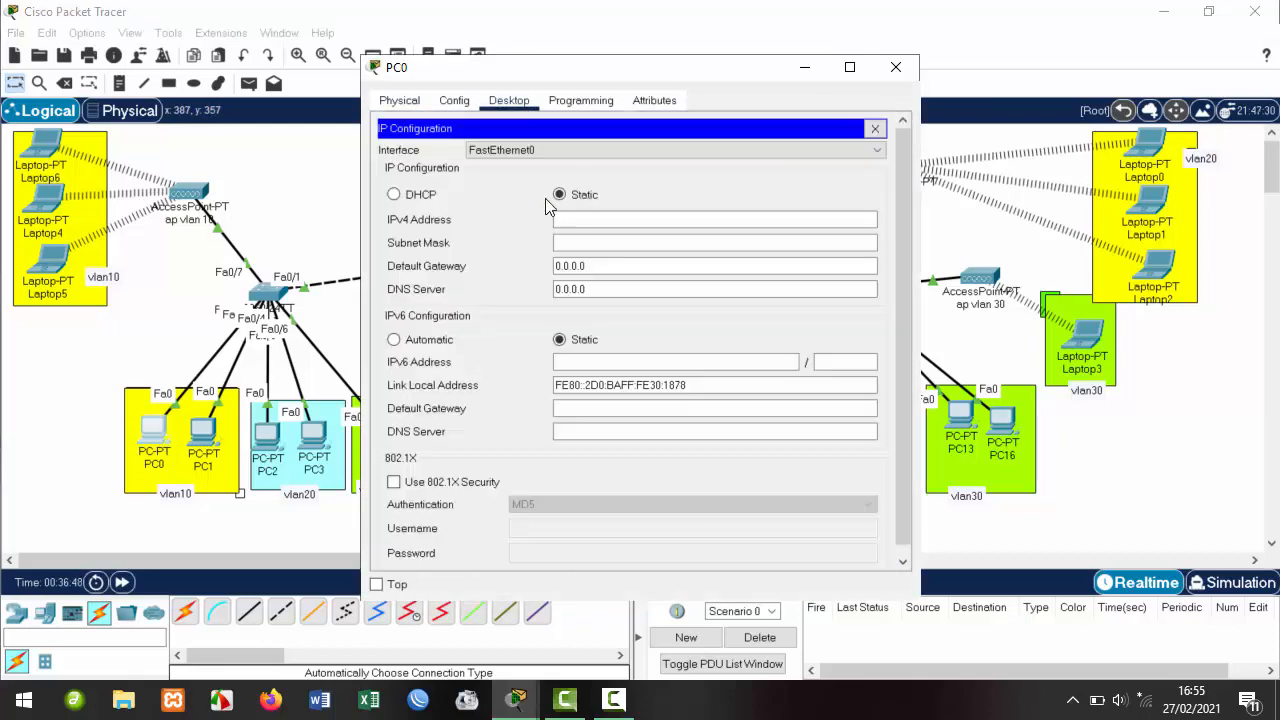
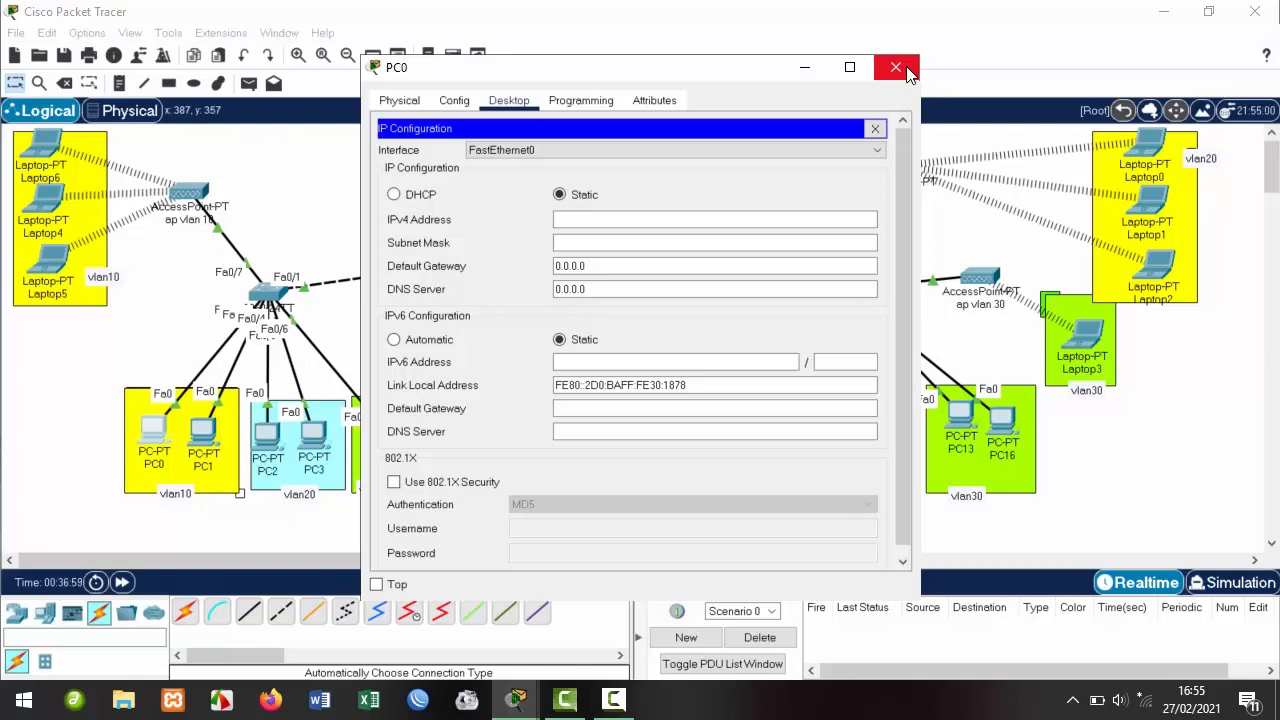
Close PC0 and open Router0's CLI, answering 'no' to the initial configuration dialog.
click(905, 70)
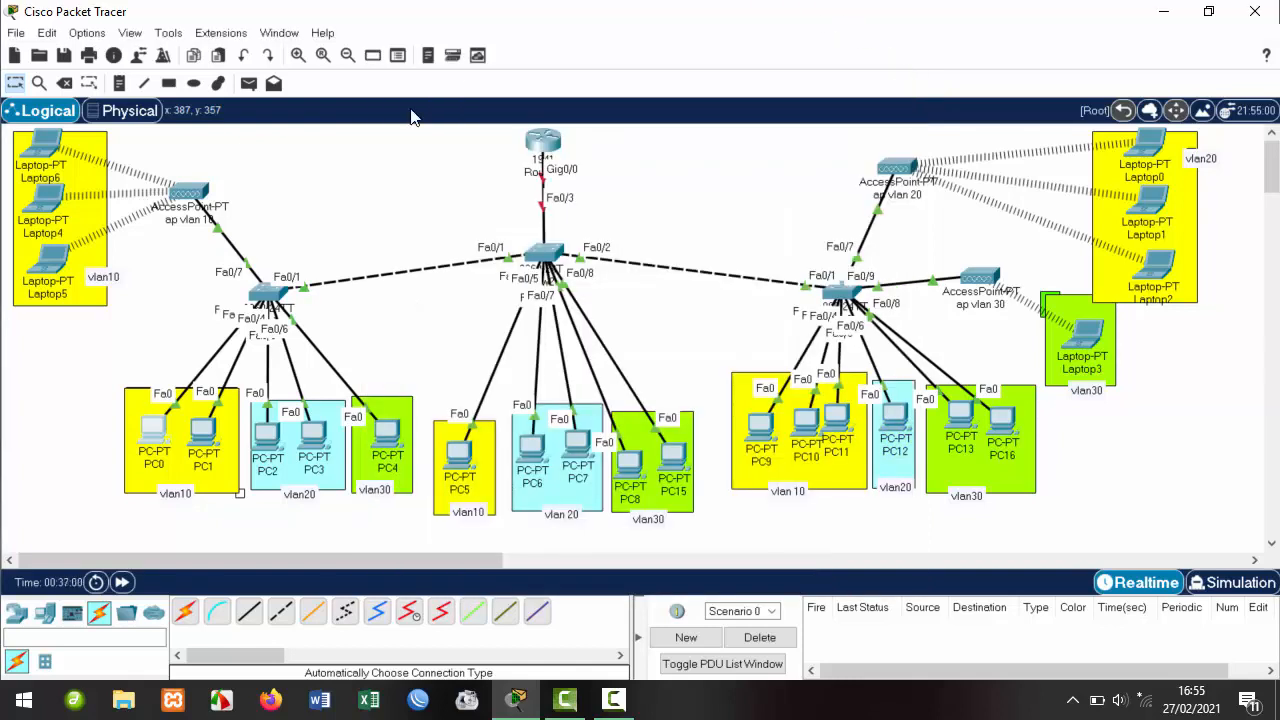
click(545, 145)
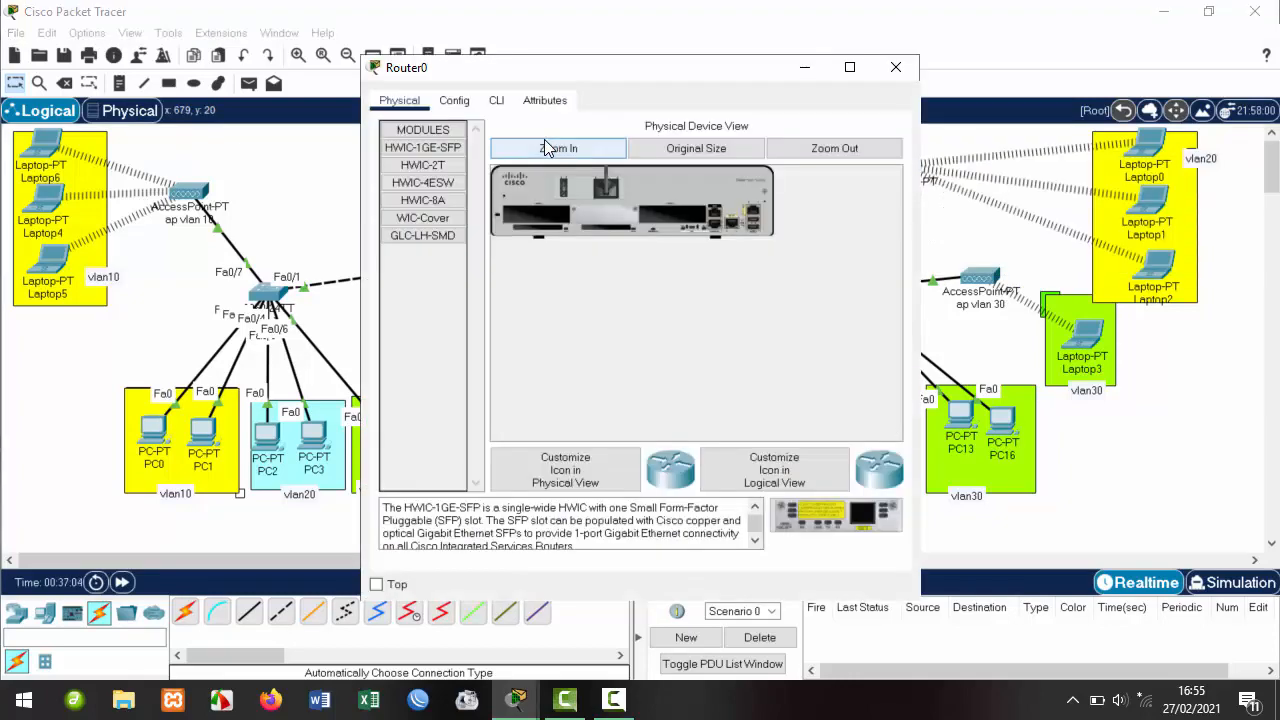
drag(752, 73, 963, 58)
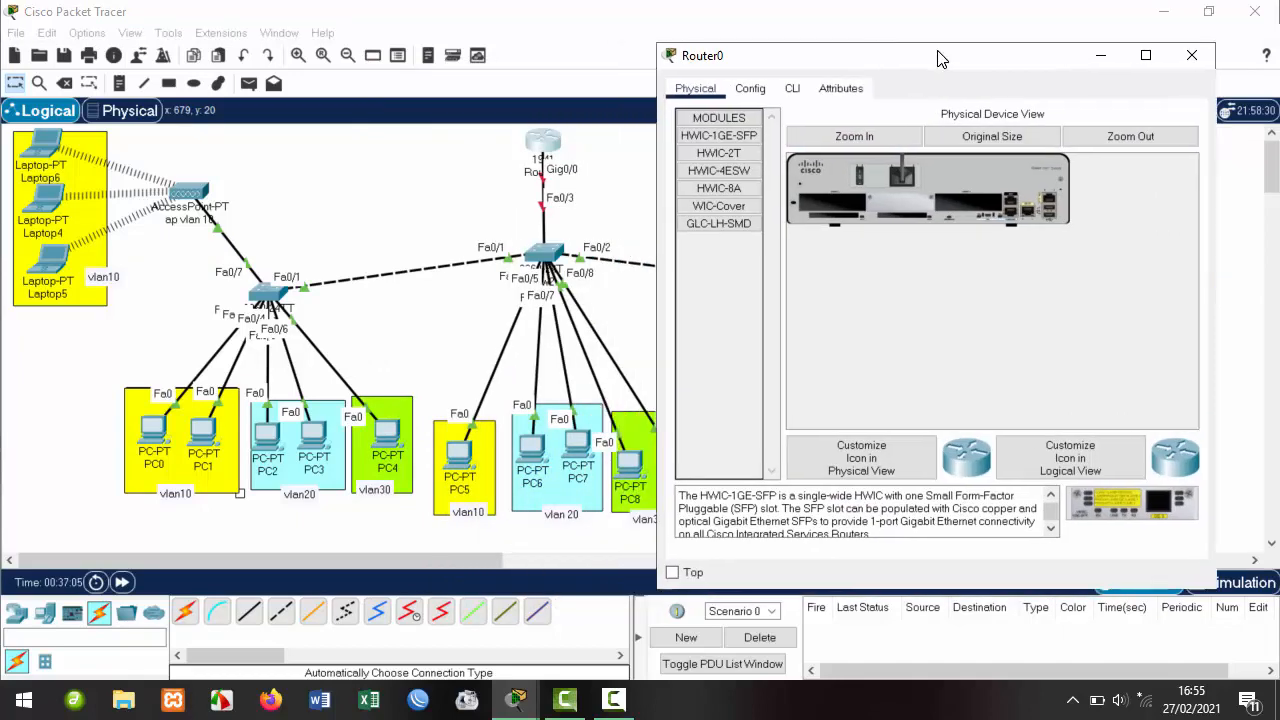
click(792, 90)
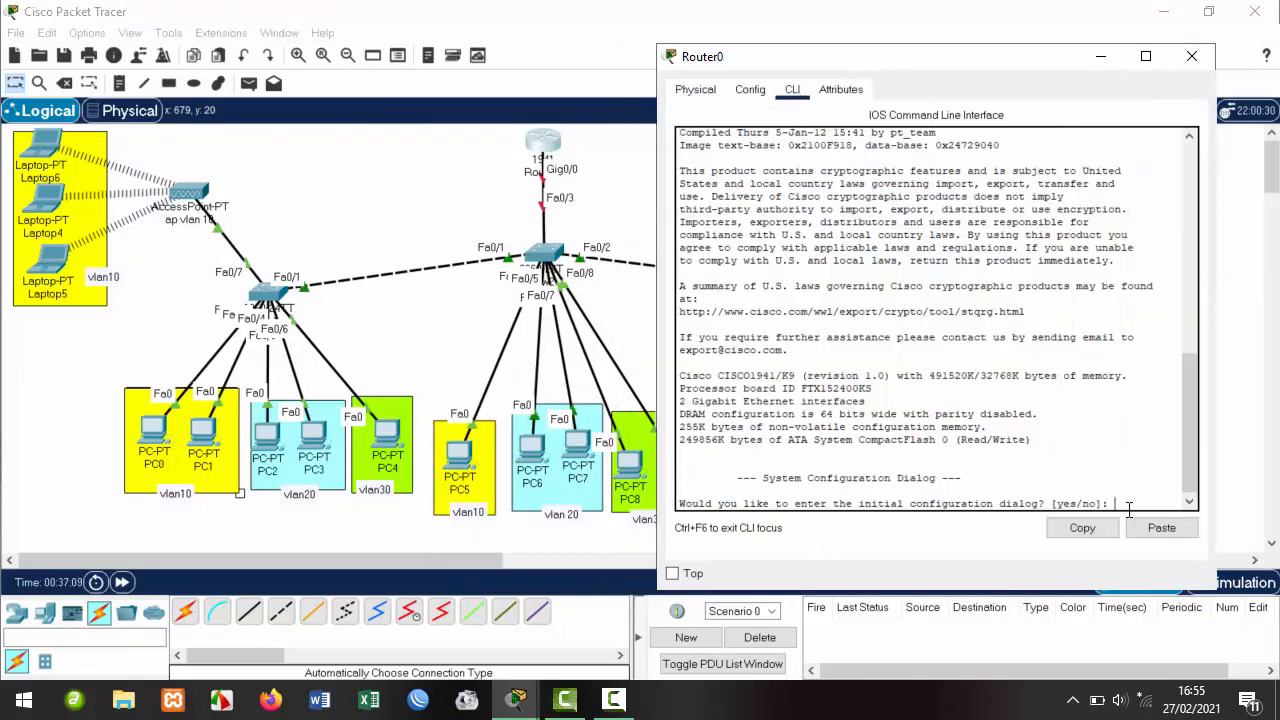
key(Return)
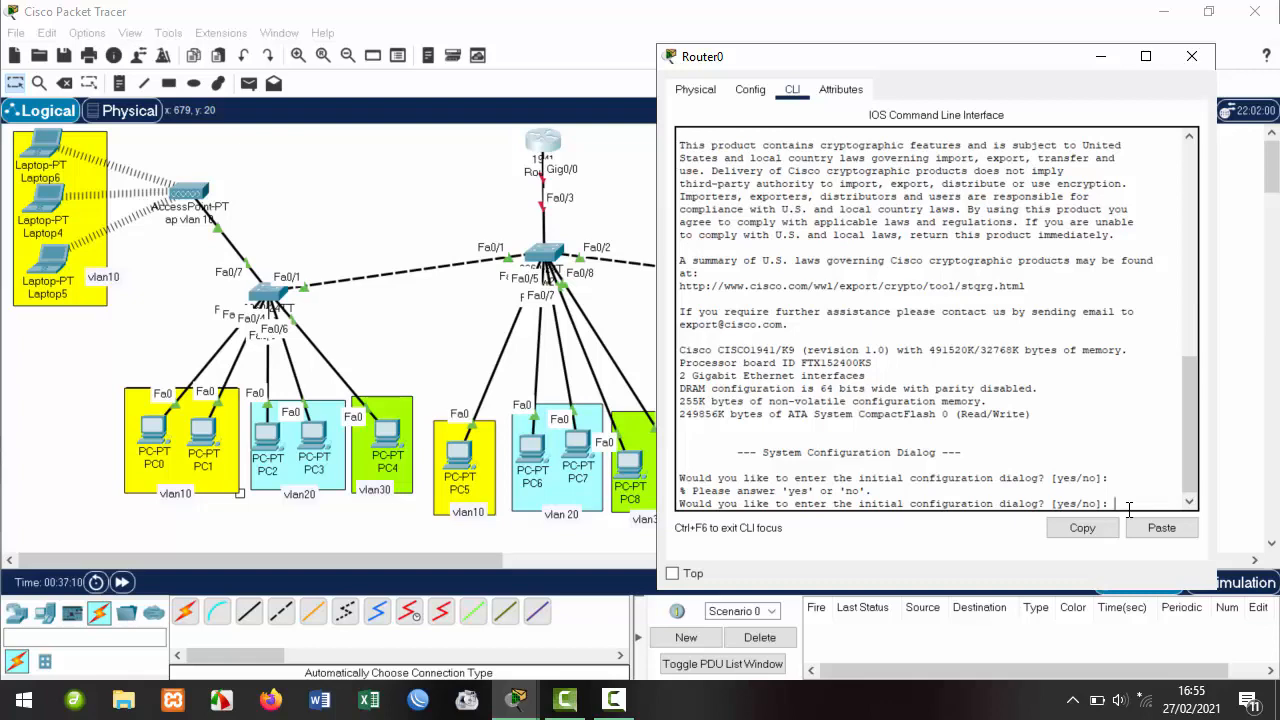
text(no)
key(Return)
key(Return)
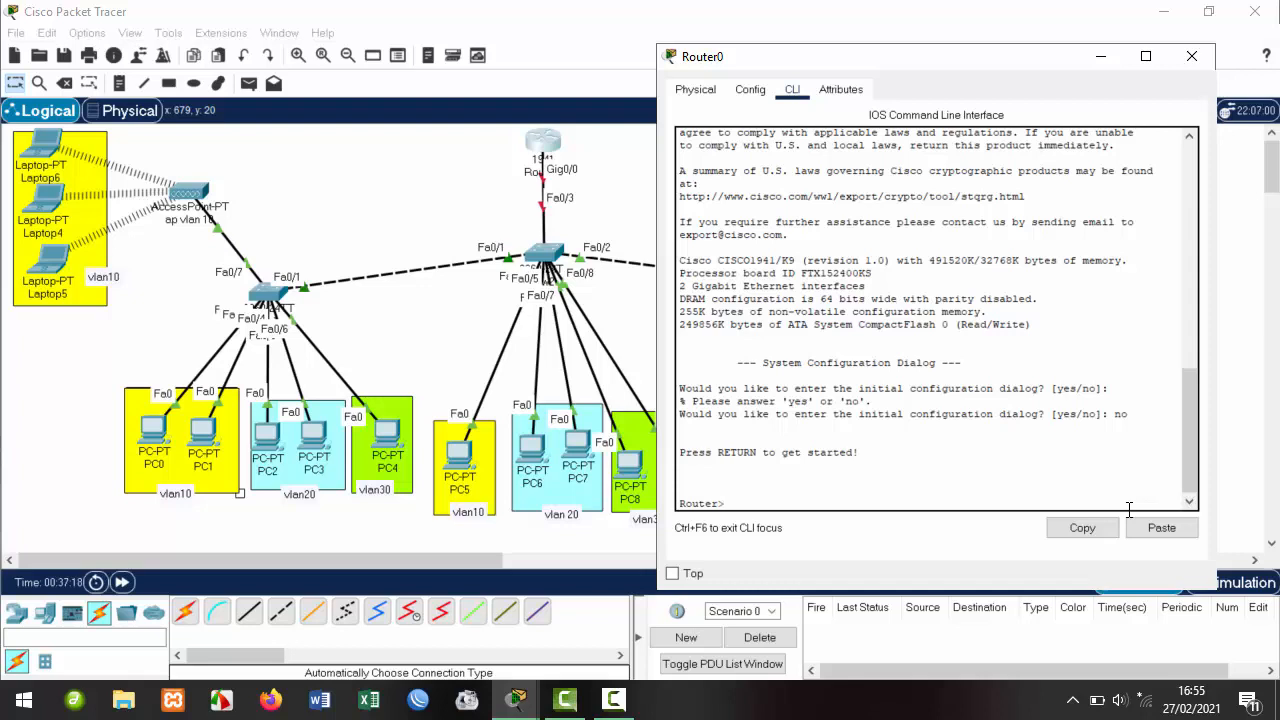
Enter privileged EXEC mode with 'ena', then global configuration mode with 'conf t'.
text(ena)
key(Return)
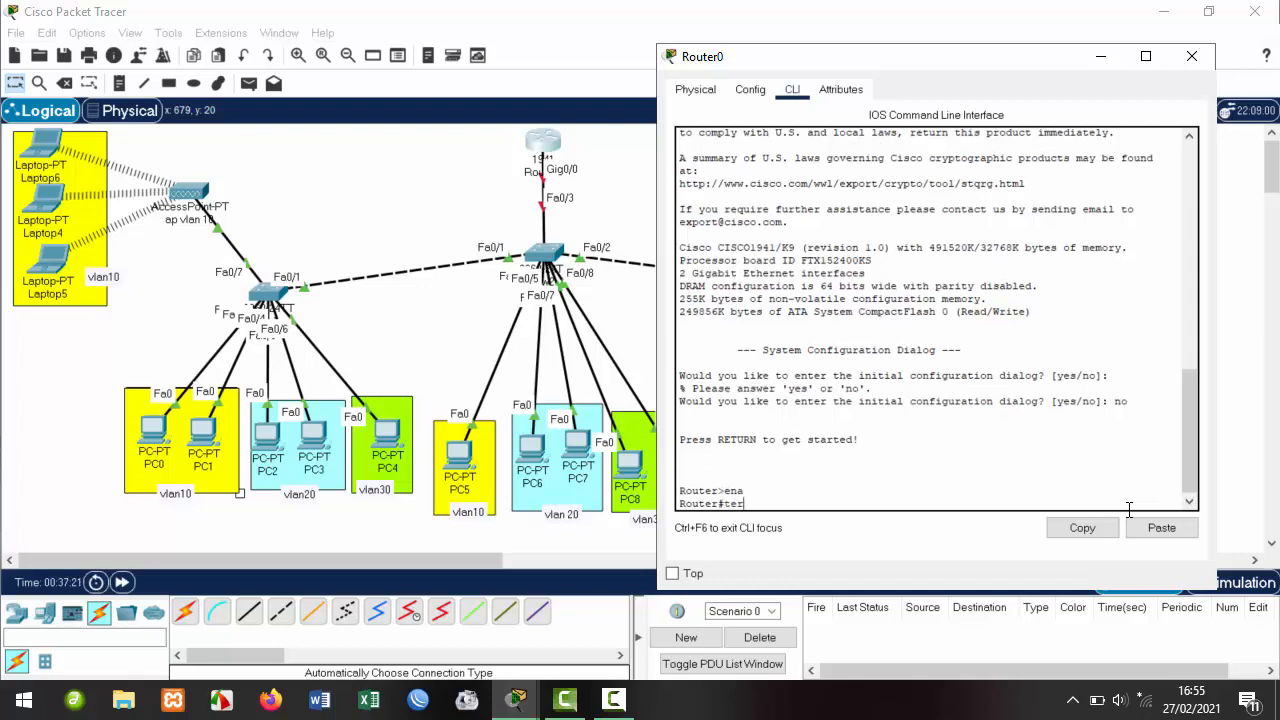
key(BackSpace)
key(BackSpace)
key(BackSpace)
text(conf t)
key(Return)
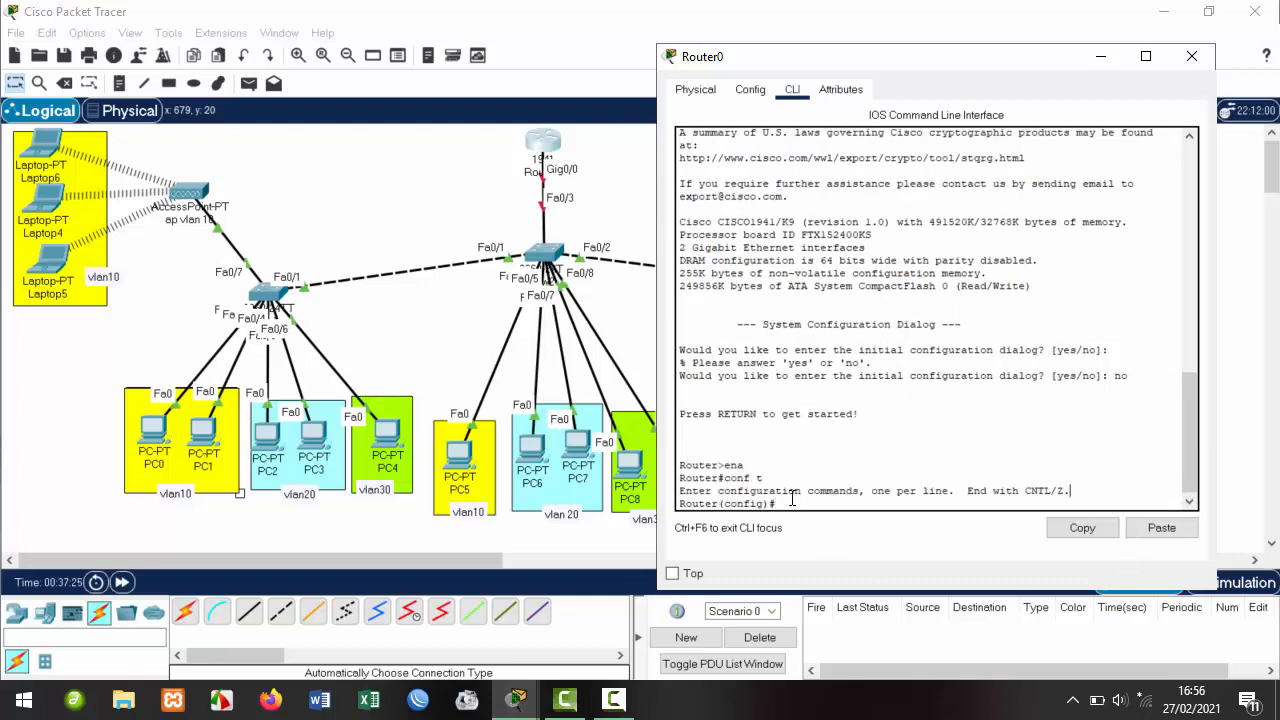
Highlight the Router(config)# prompt to point it out, then minimize the Router0 window.
drag(775, 503, 681, 504)
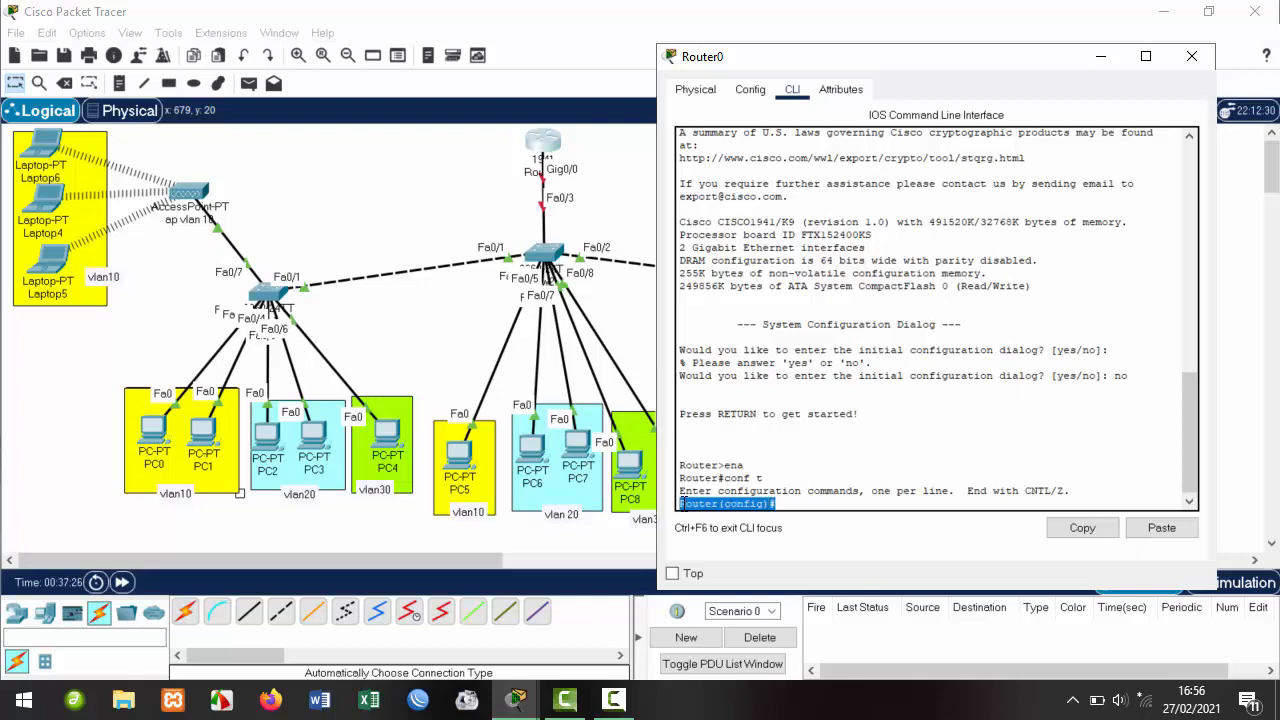
click(806, 503)
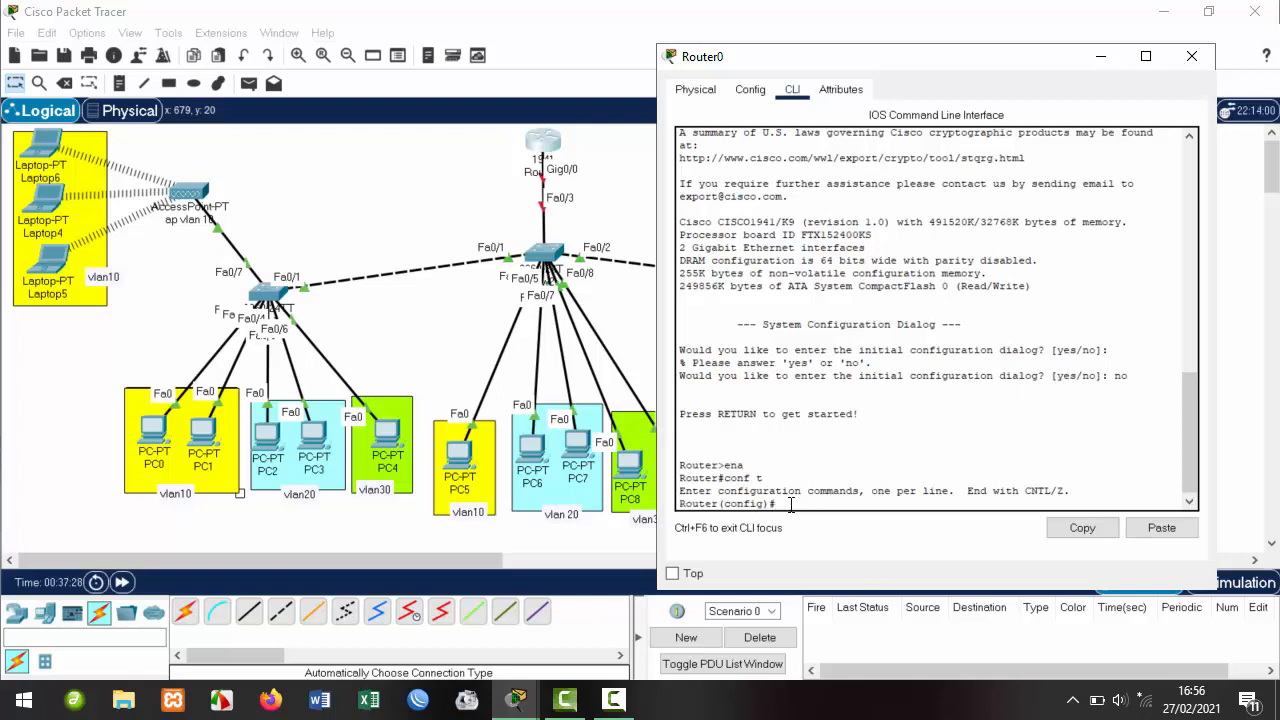
drag(790, 503, 681, 500)
click(792, 505)
drag(795, 505, 673, 503)
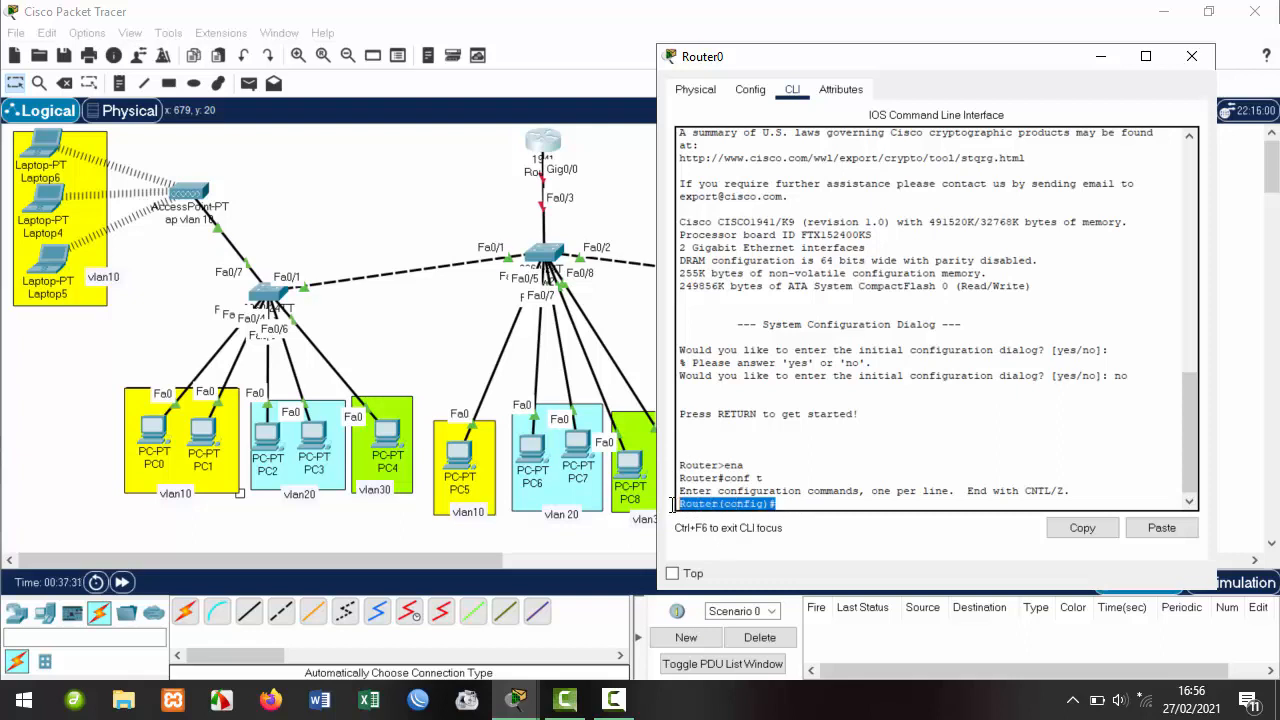
click(799, 506)
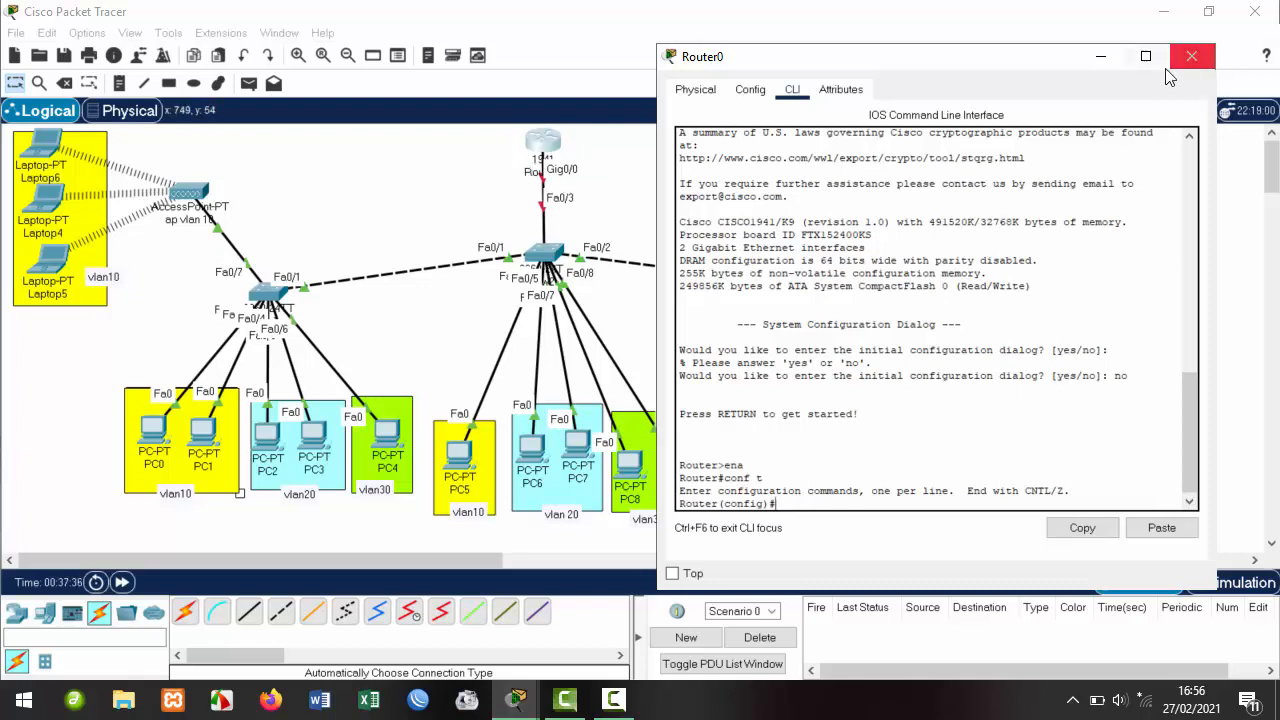
click(1101, 56)
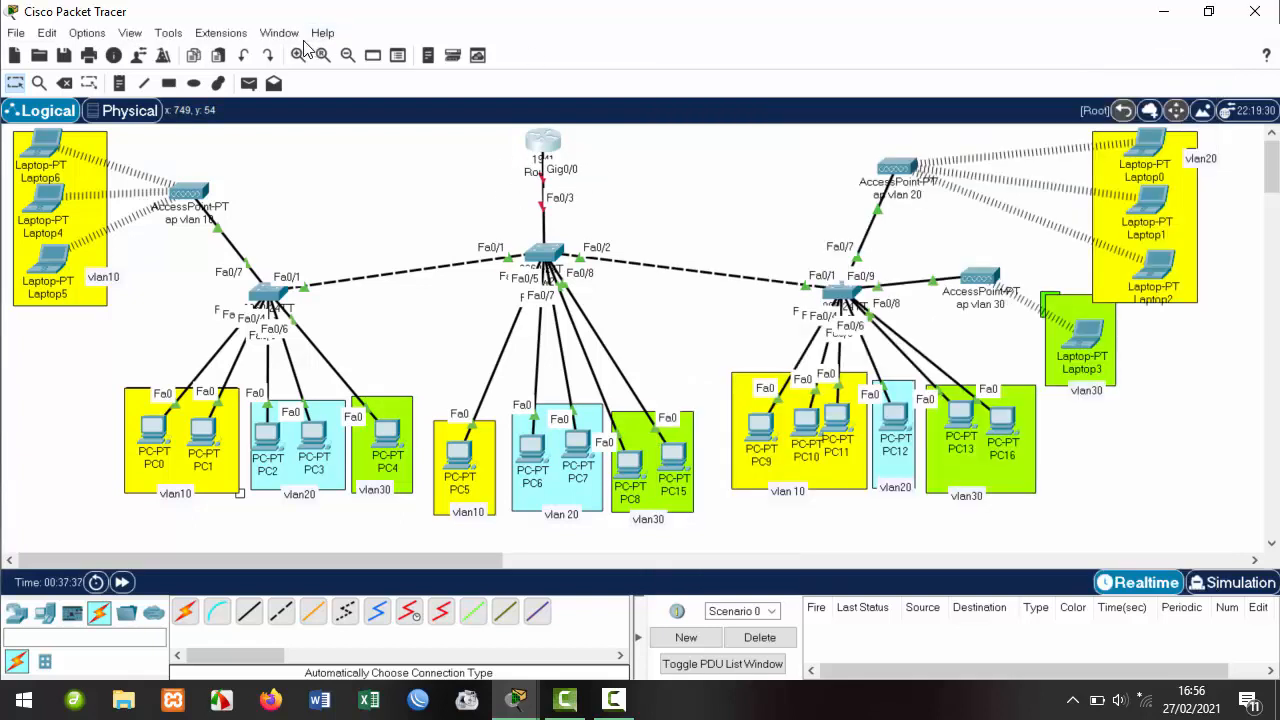
Add a note reading 'ip 192.168.1.1/24' and move it to Router0's left.
click(119, 84)
click(566, 168)
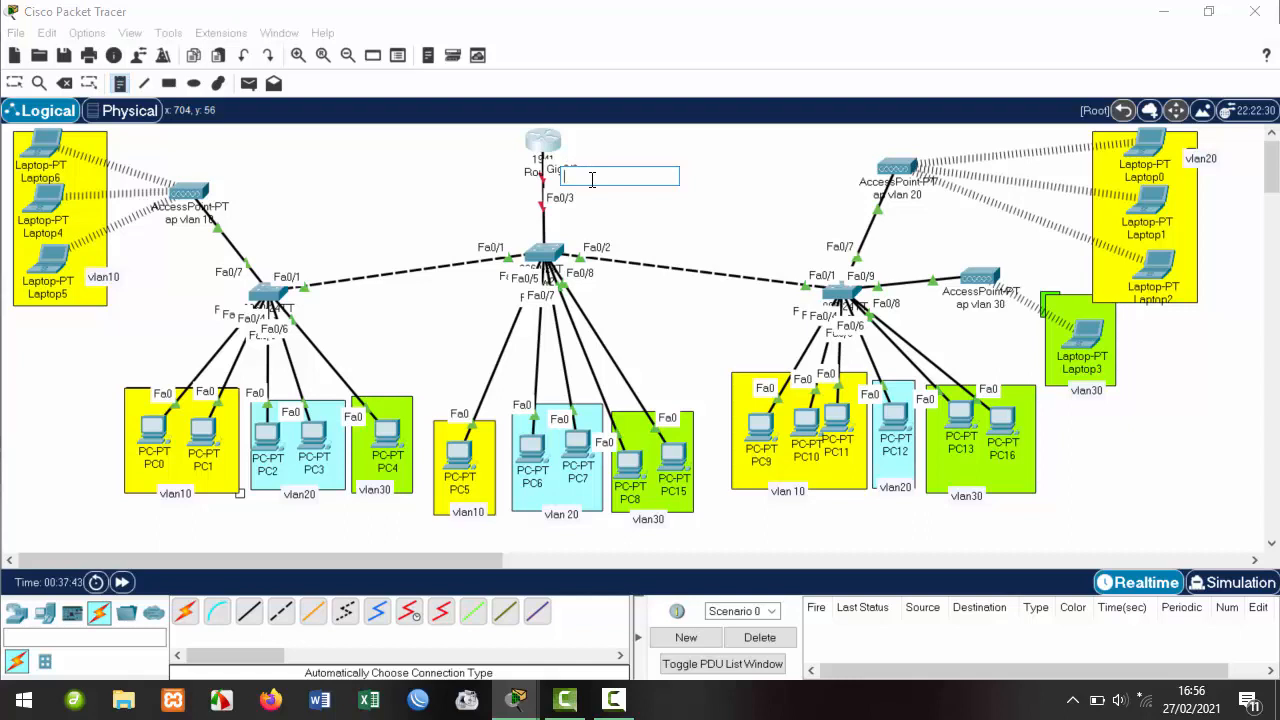
text(()
text(p 192.168)
text(.1.)
text(1/24)
click(8, 86)
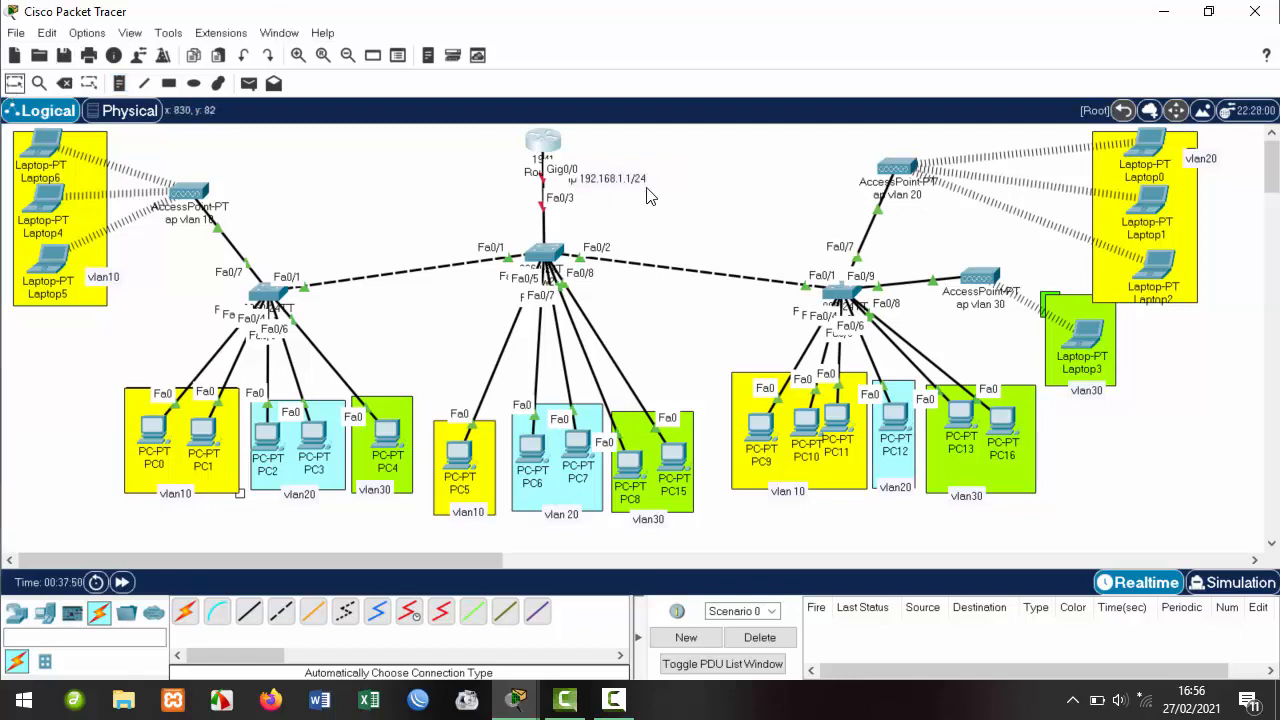
drag(645, 174, 508, 172)
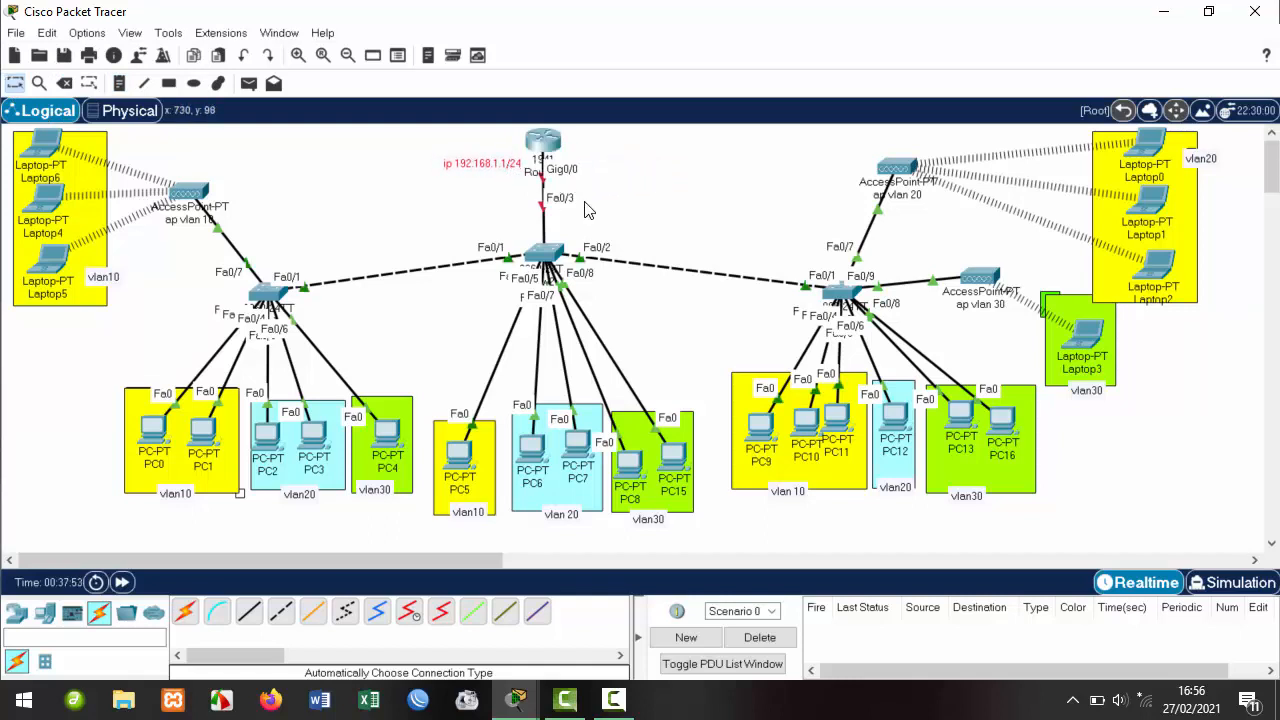
Restore Router0's CLI and enter interface gig0/0 configuration.
mouse_move(607, 700)
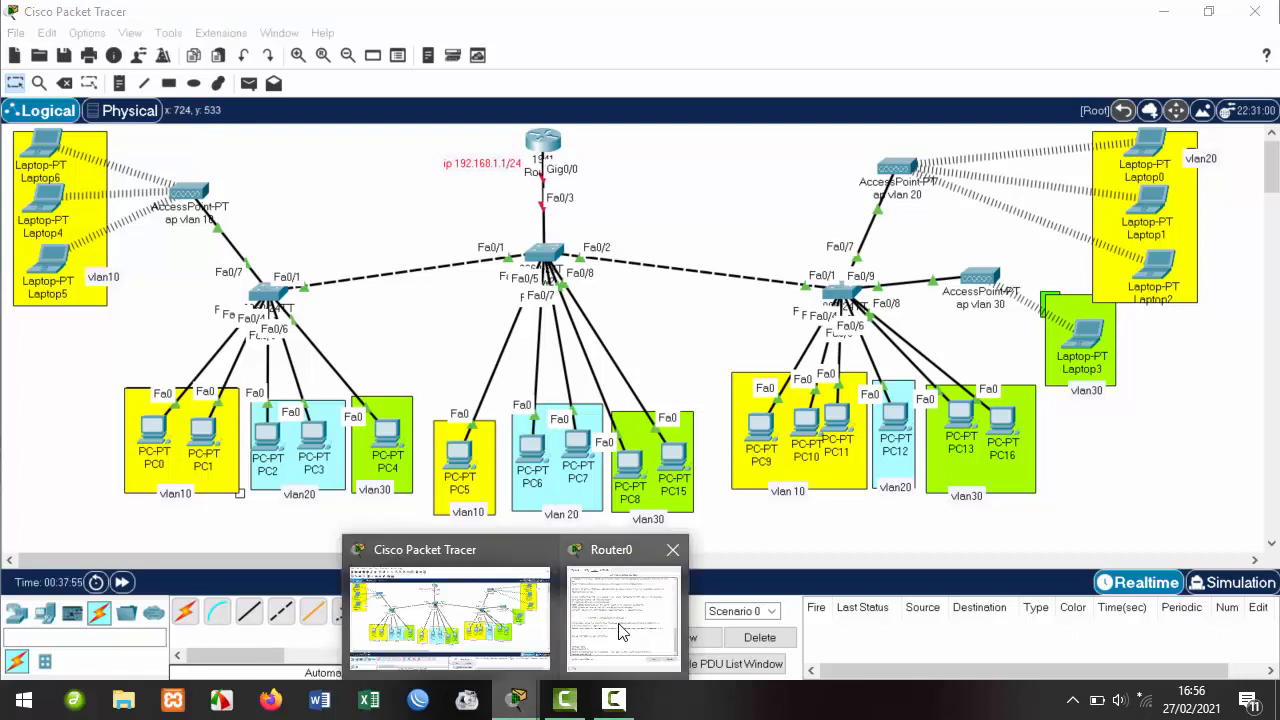
click(626, 610)
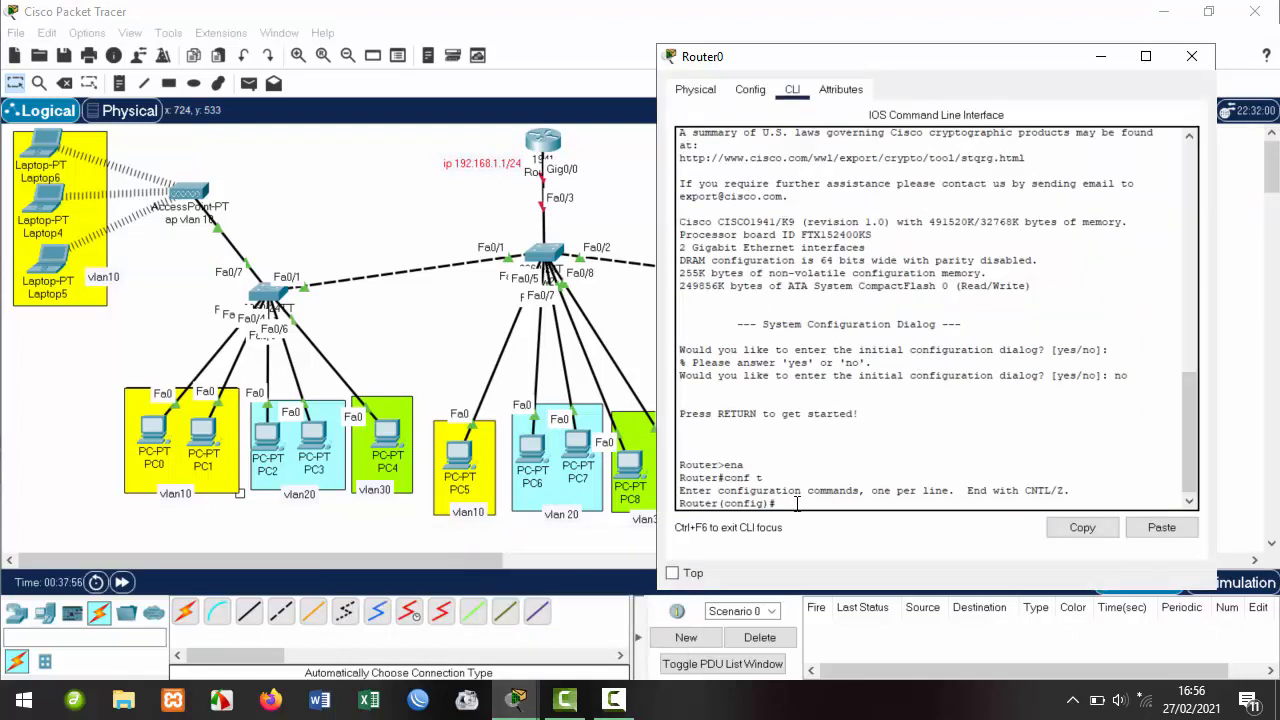
text(n)
key(BackSpace)
text(int gig0/0)
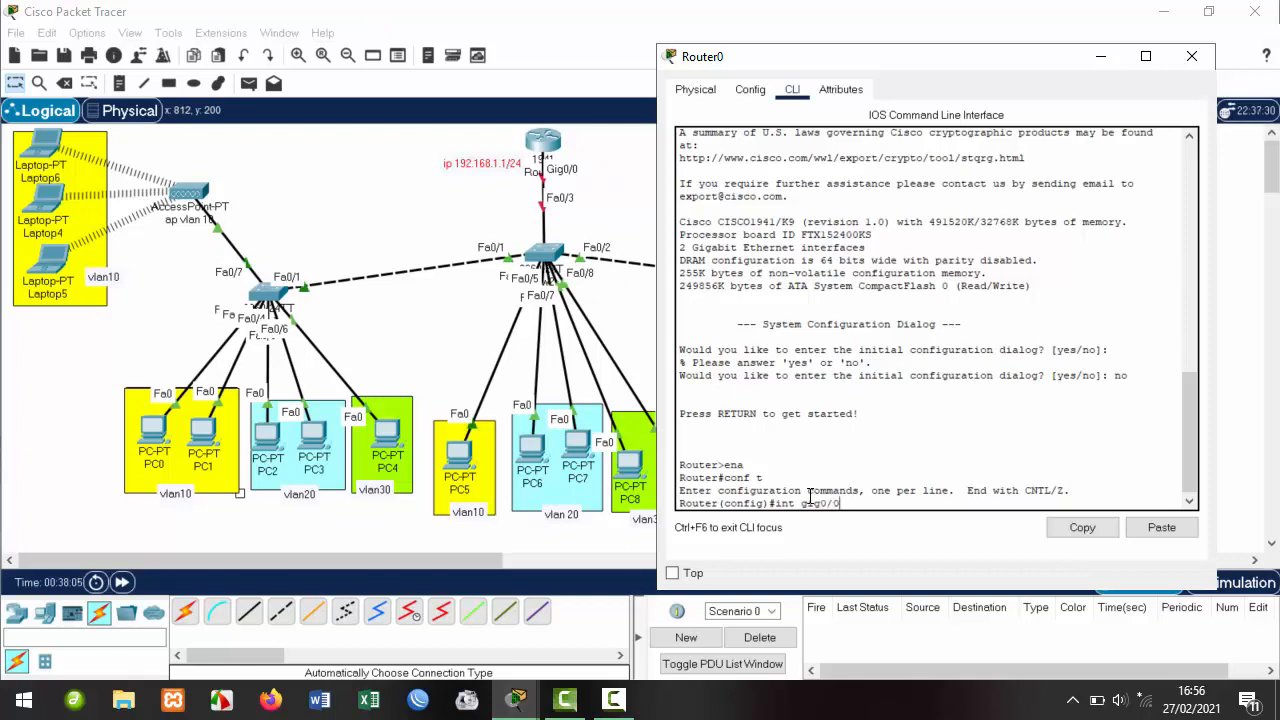
key(Return)
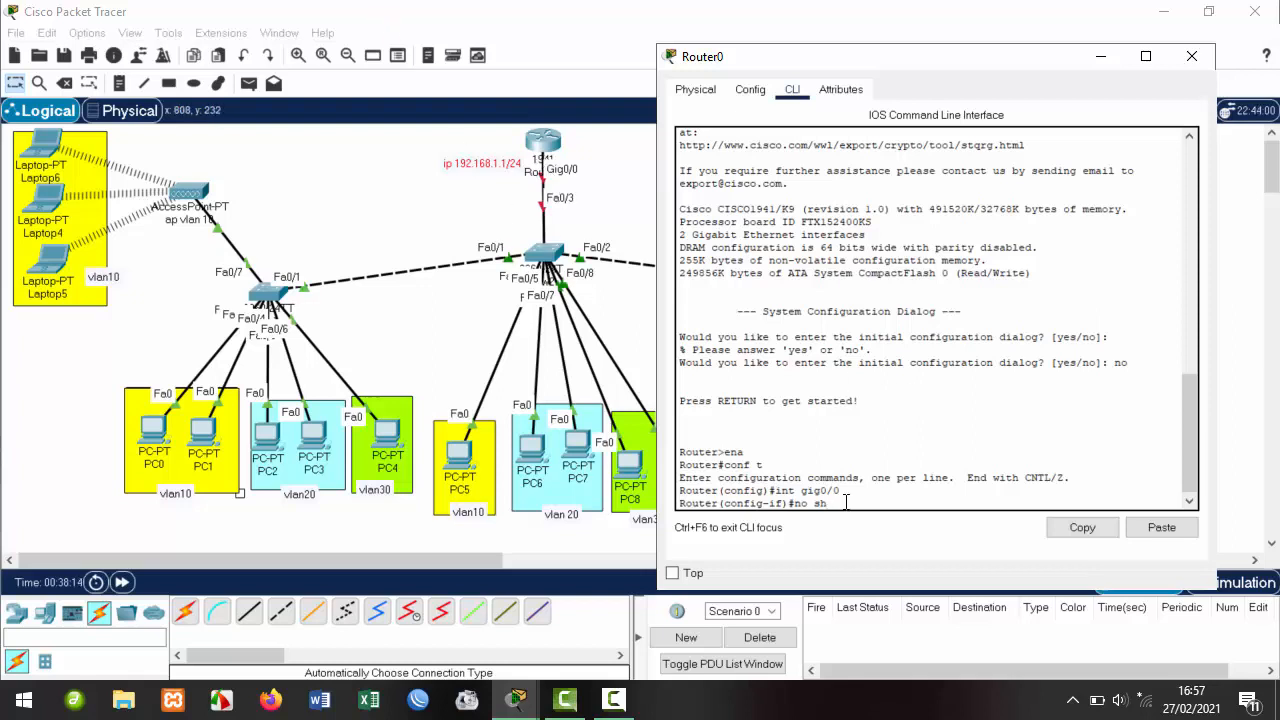
Enable gig0/0, assign it 192.168.1.1 255.255.255.0, and exit the interface.
key(Return)
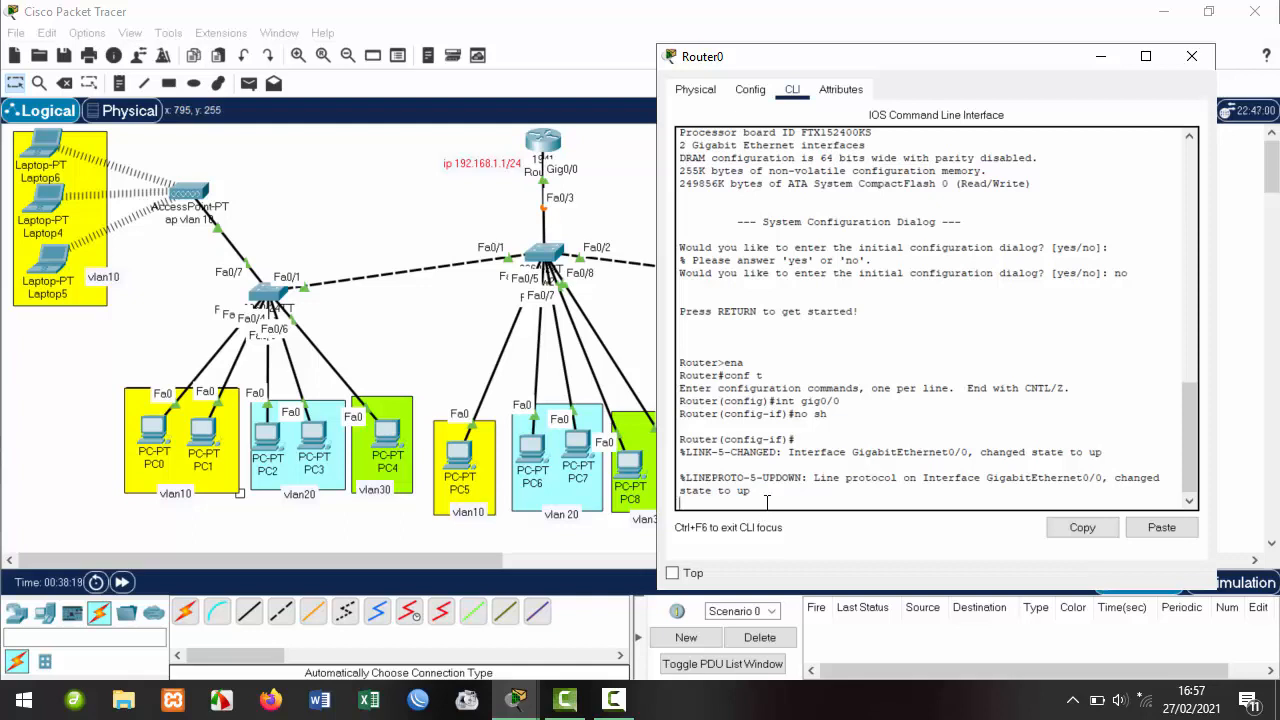
key(Return)
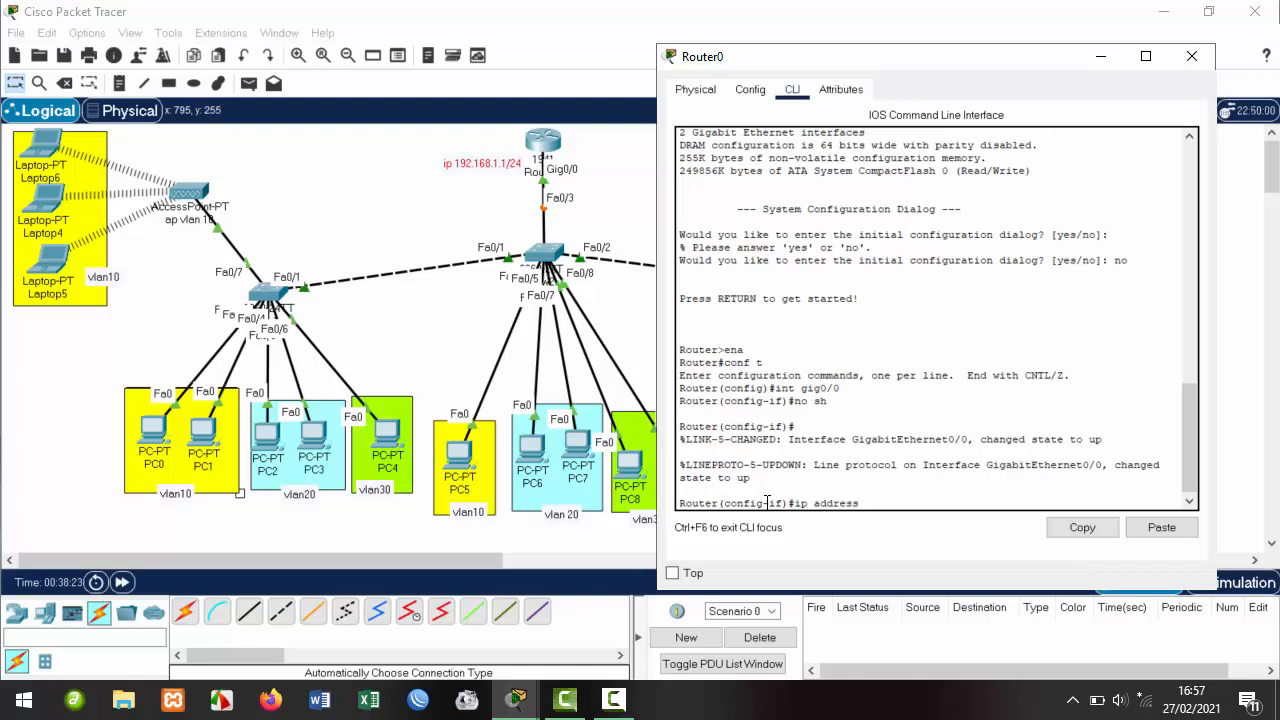
text(ip address 192.168.1.1 255.255.2)
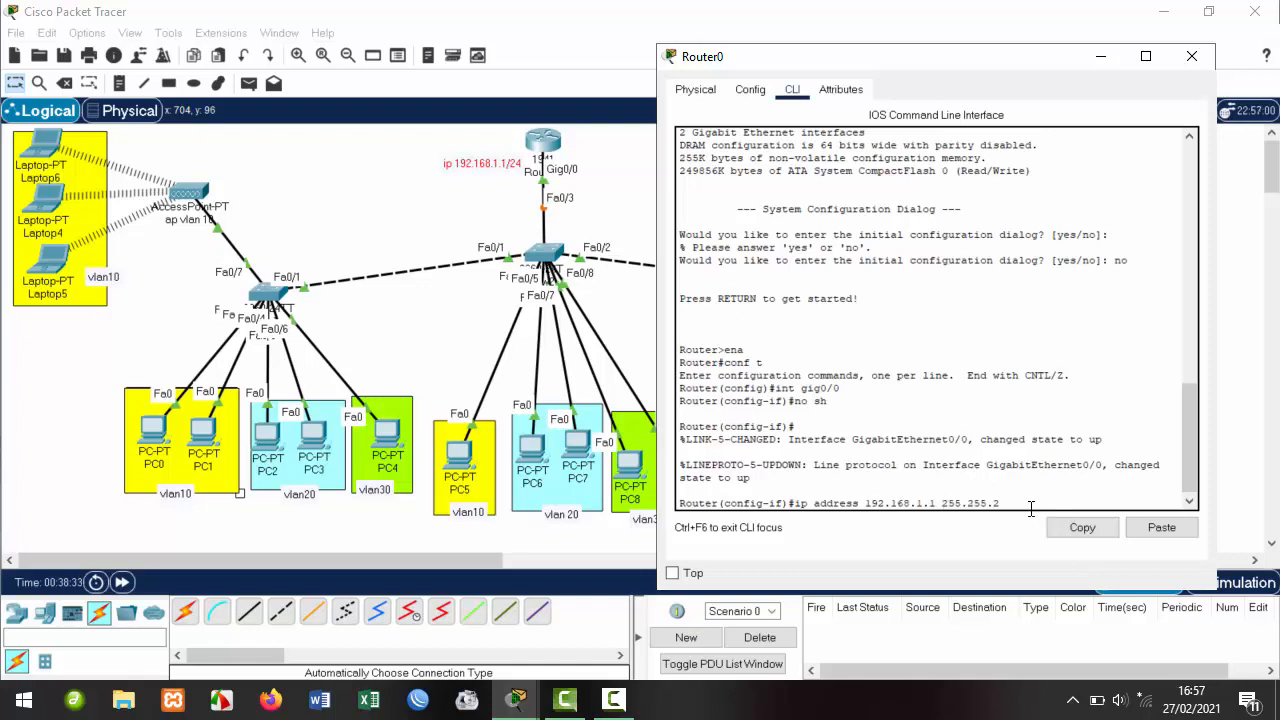
text(55.0)
key(Return)
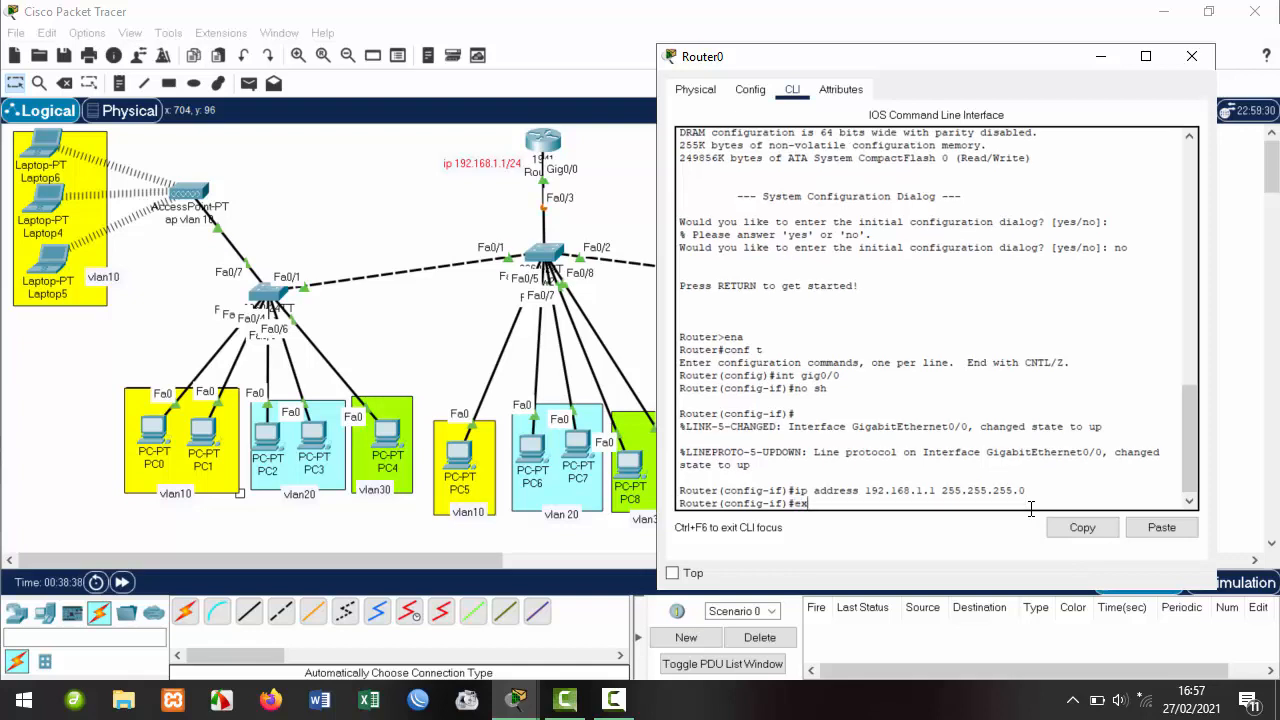
text(ex)
key(Return)
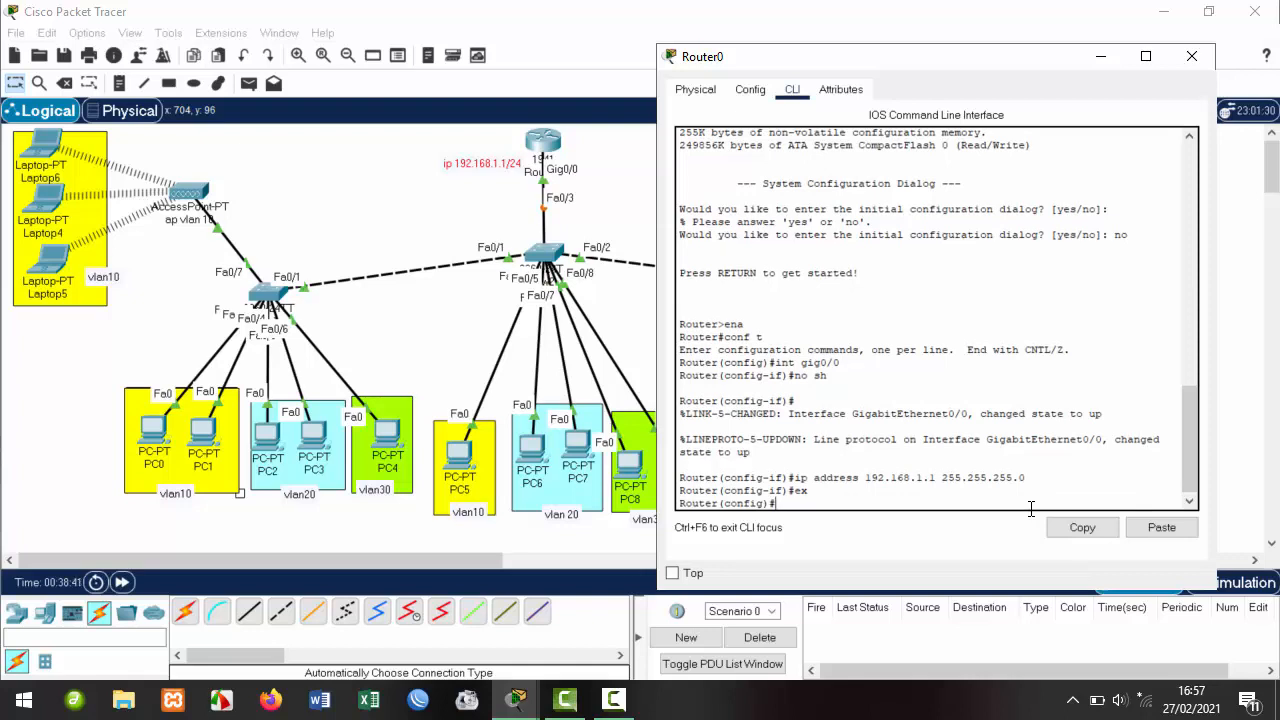
text(ex)
key(Up)
key(Up)
key(Up)
key(Up)
text(.)
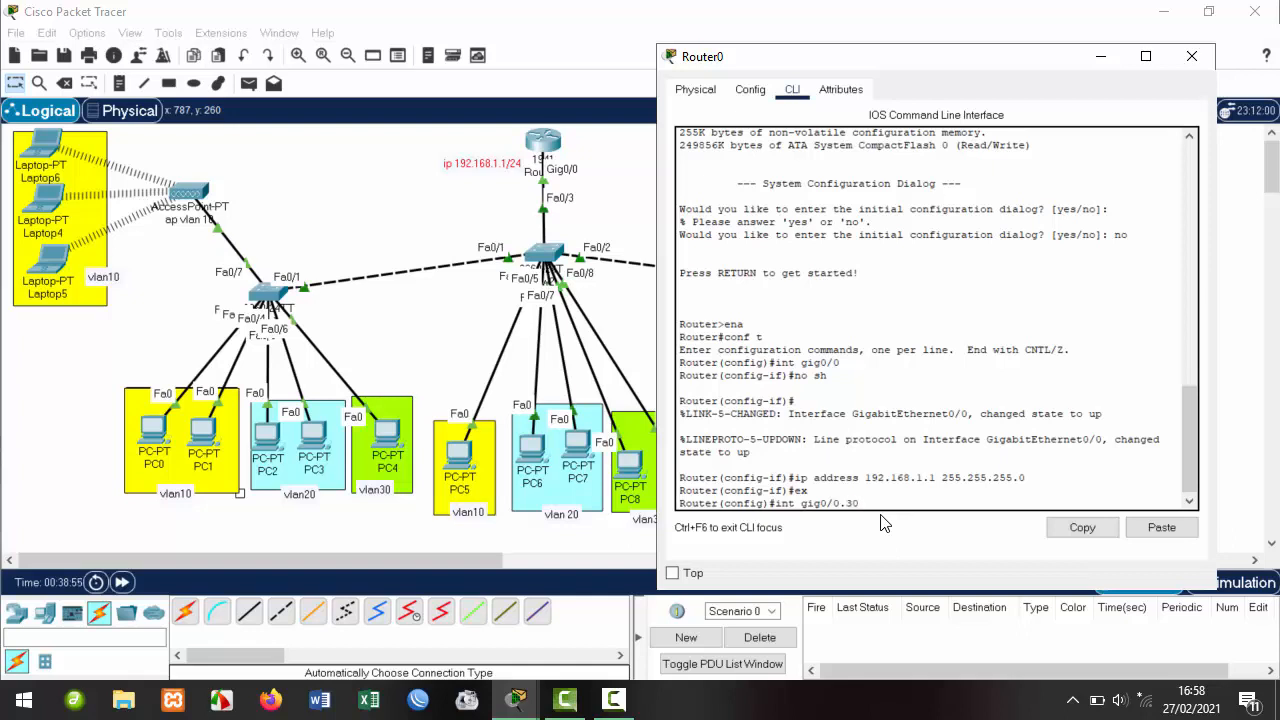
text(30)
drag(868, 502, 779, 512)
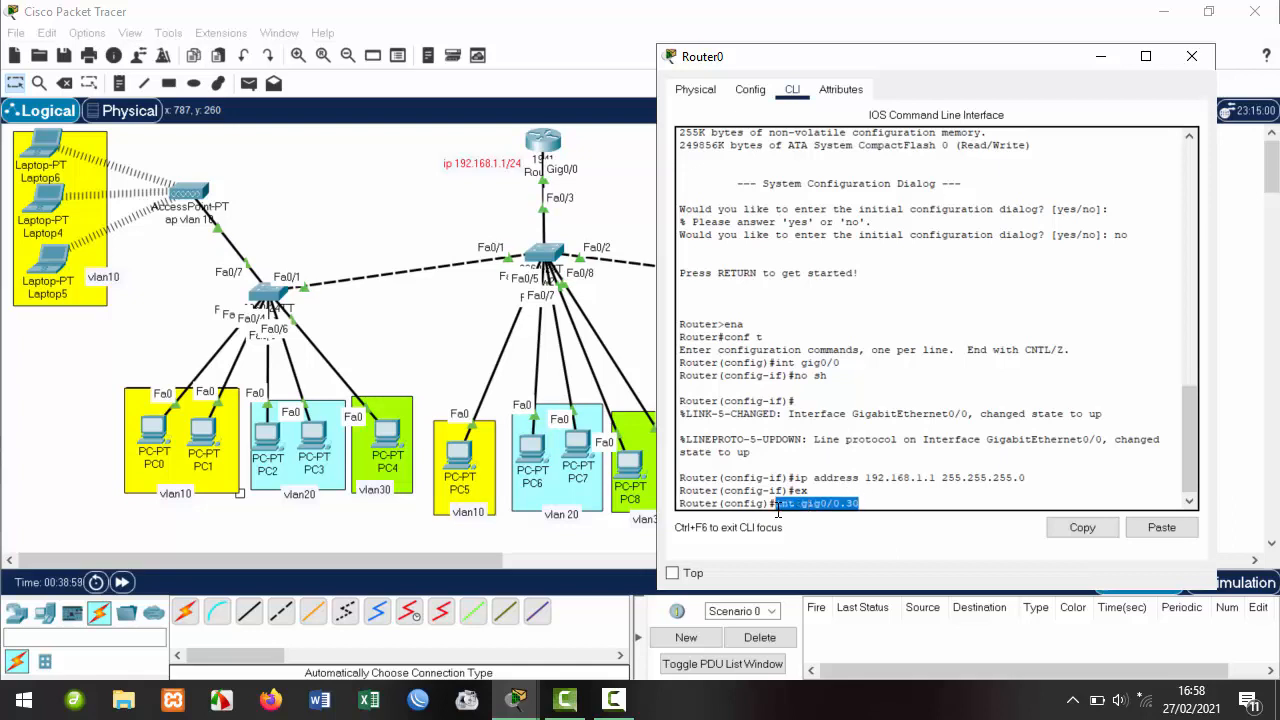
click(868, 505)
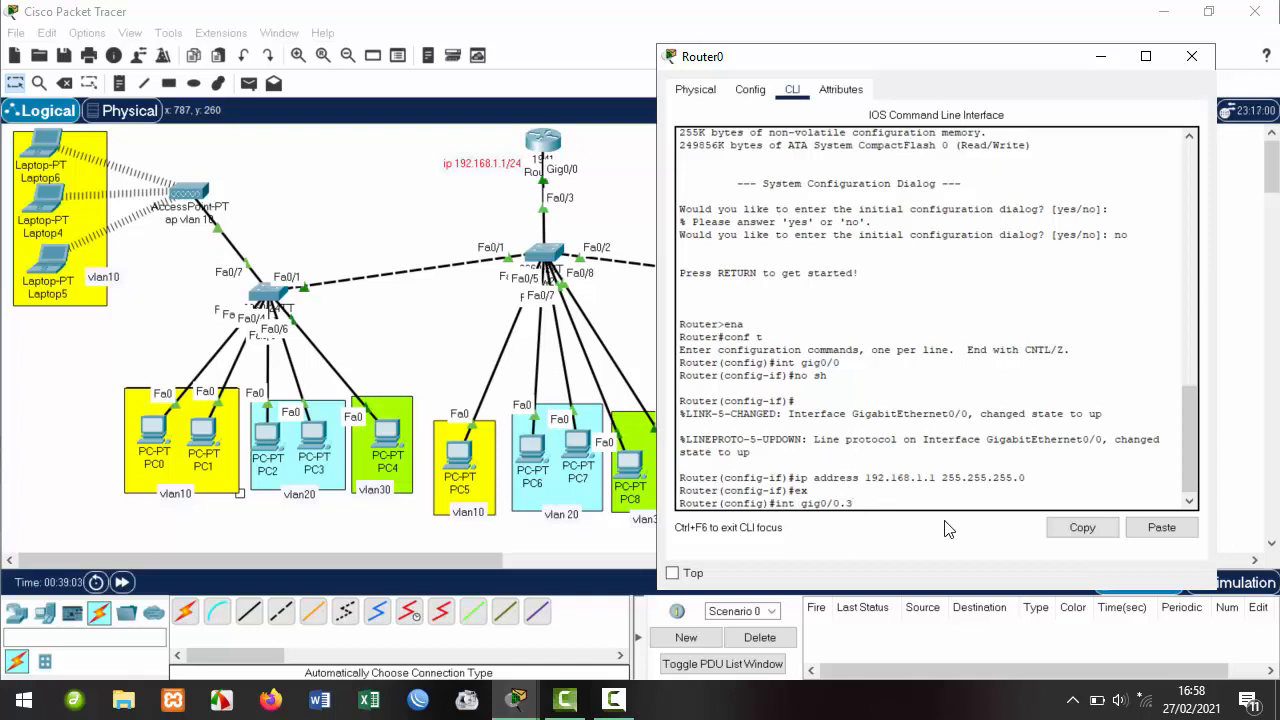
key(BackSpace)
text(10)
key(Return)
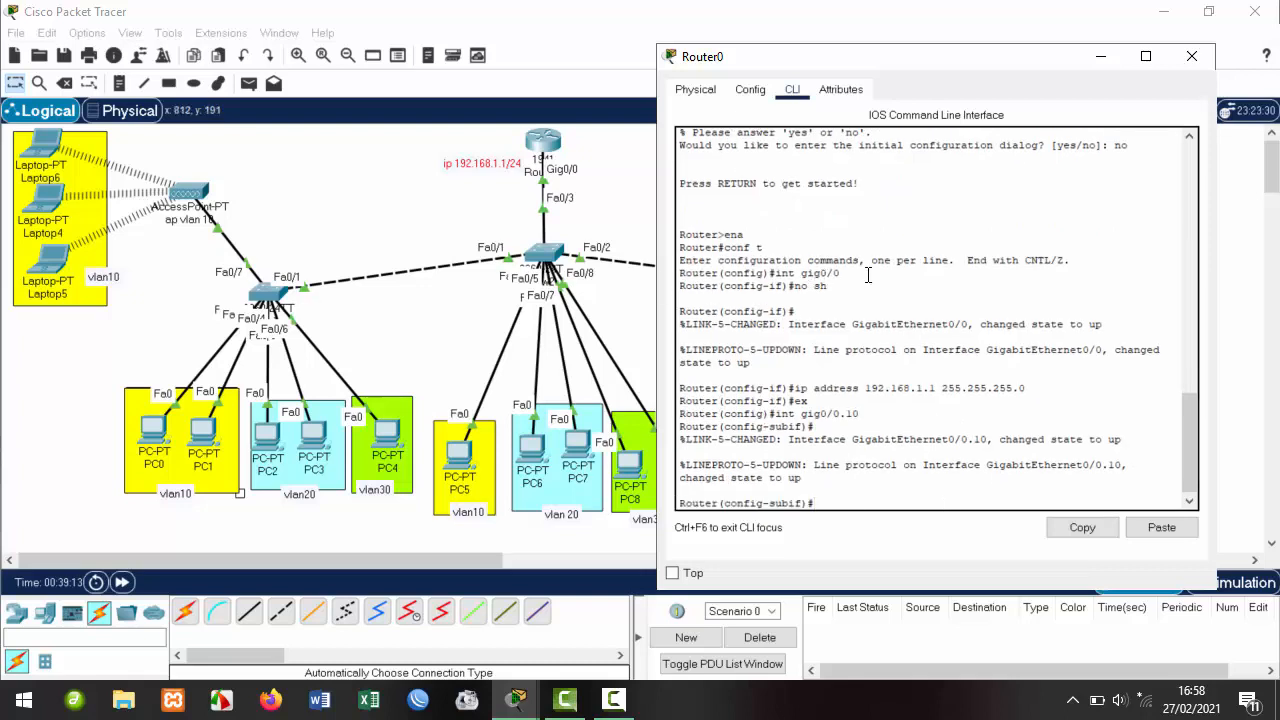
drag(842, 273, 795, 280)
click(828, 492)
drag(861, 413, 772, 420)
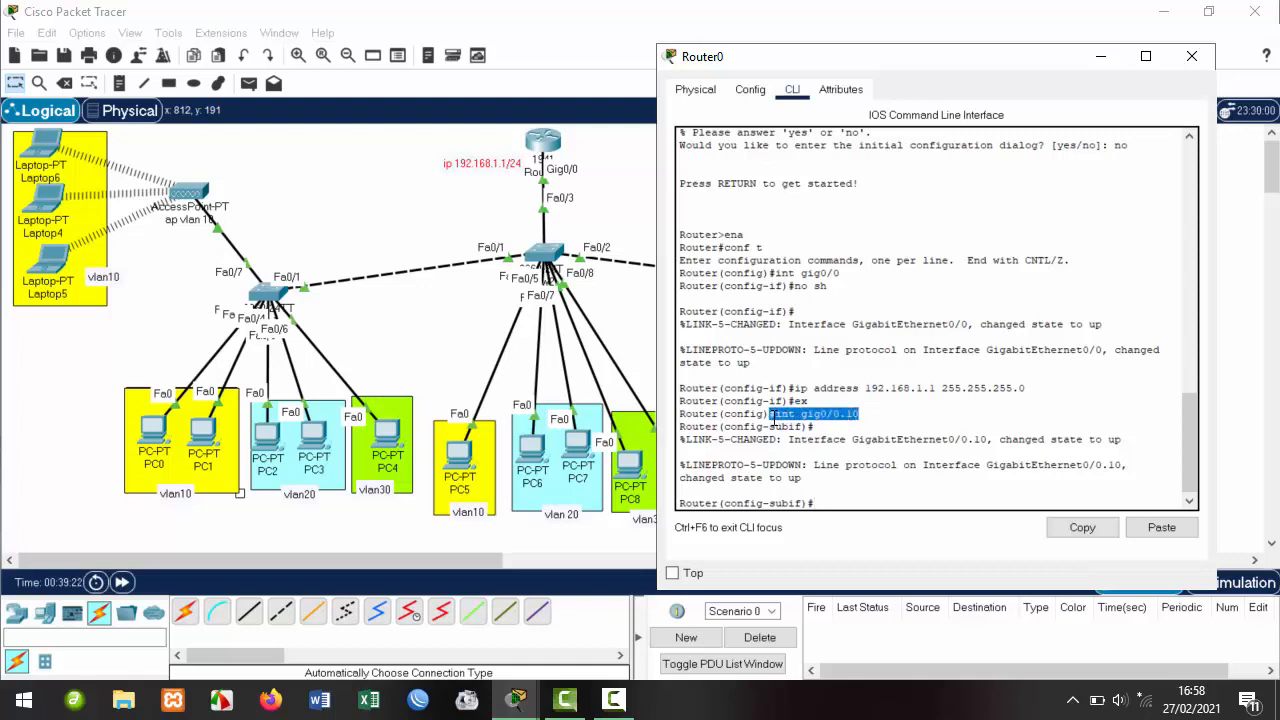
click(870, 413)
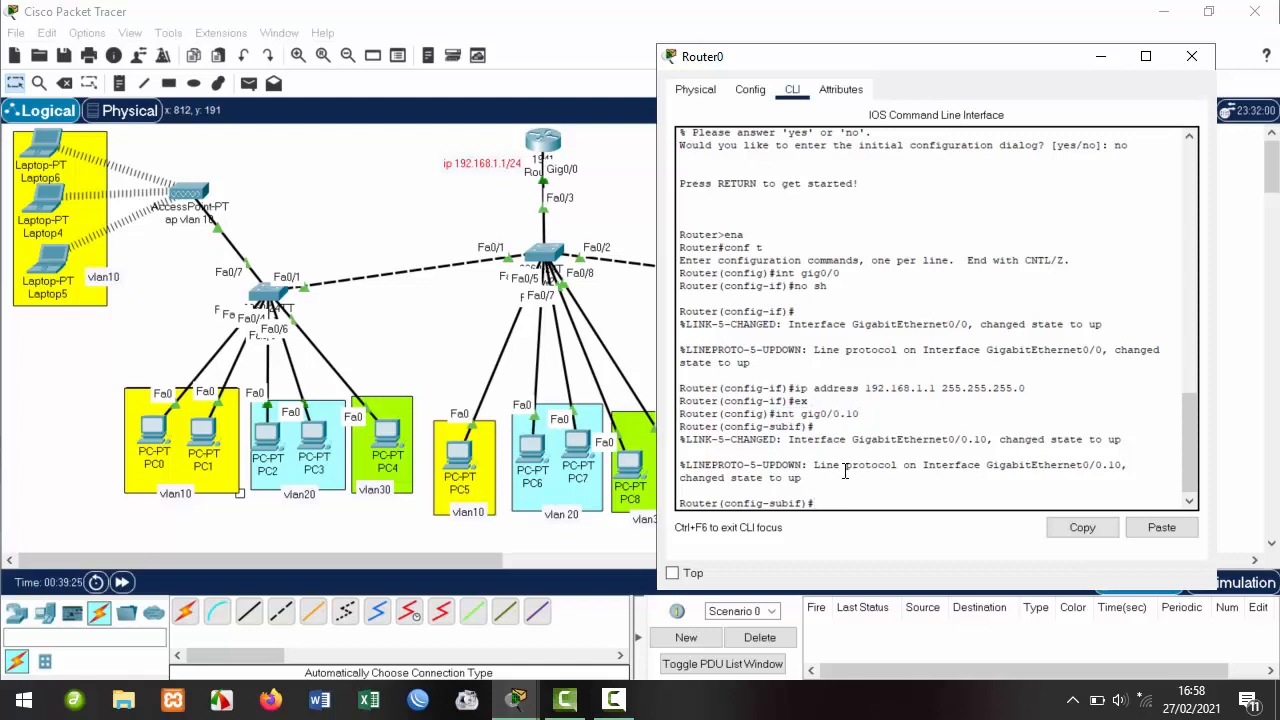
Set 'encapsulation dot1Q 10' on subinterface Gig0/0.10.
text(en)
key(Tab)
text(do)
key(Tab)
text(10)
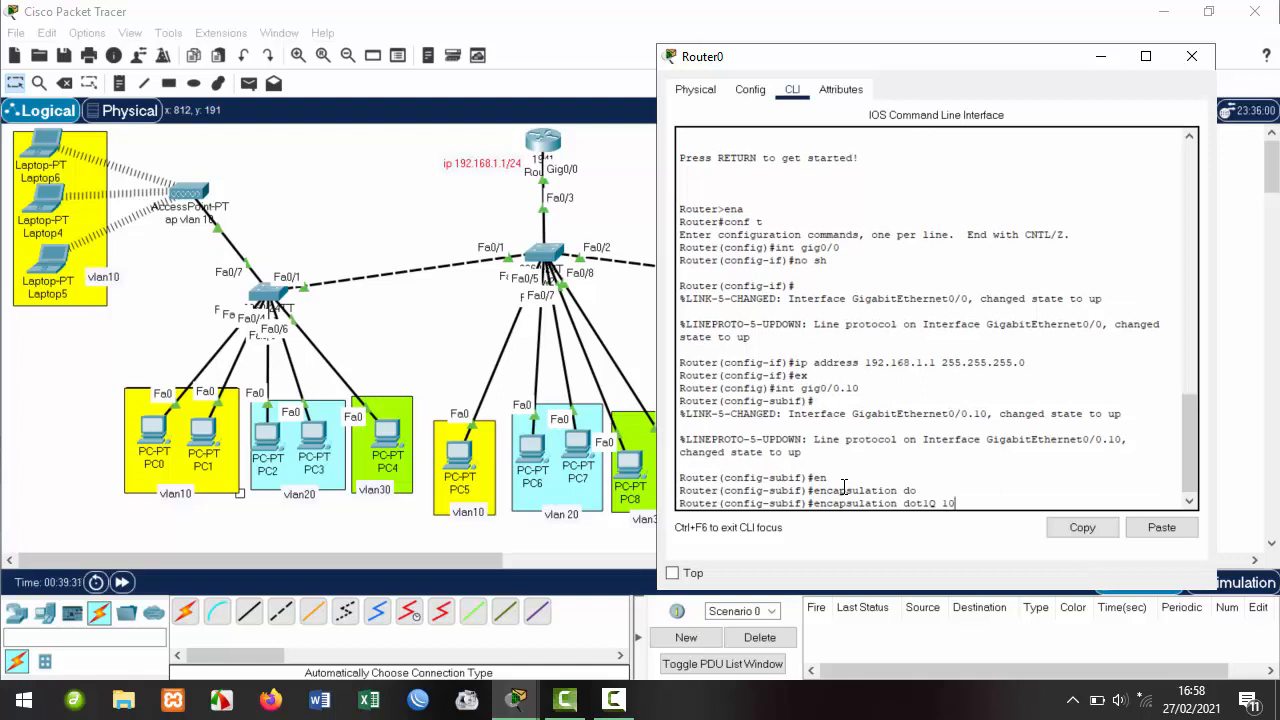
key(Return)
Recall the ip address command and apply 192.168.10.1 255.255.255.0 to Gig0/0.10.
key(Up)
key(Up)
key(Up)
key(Up)
key(Up)
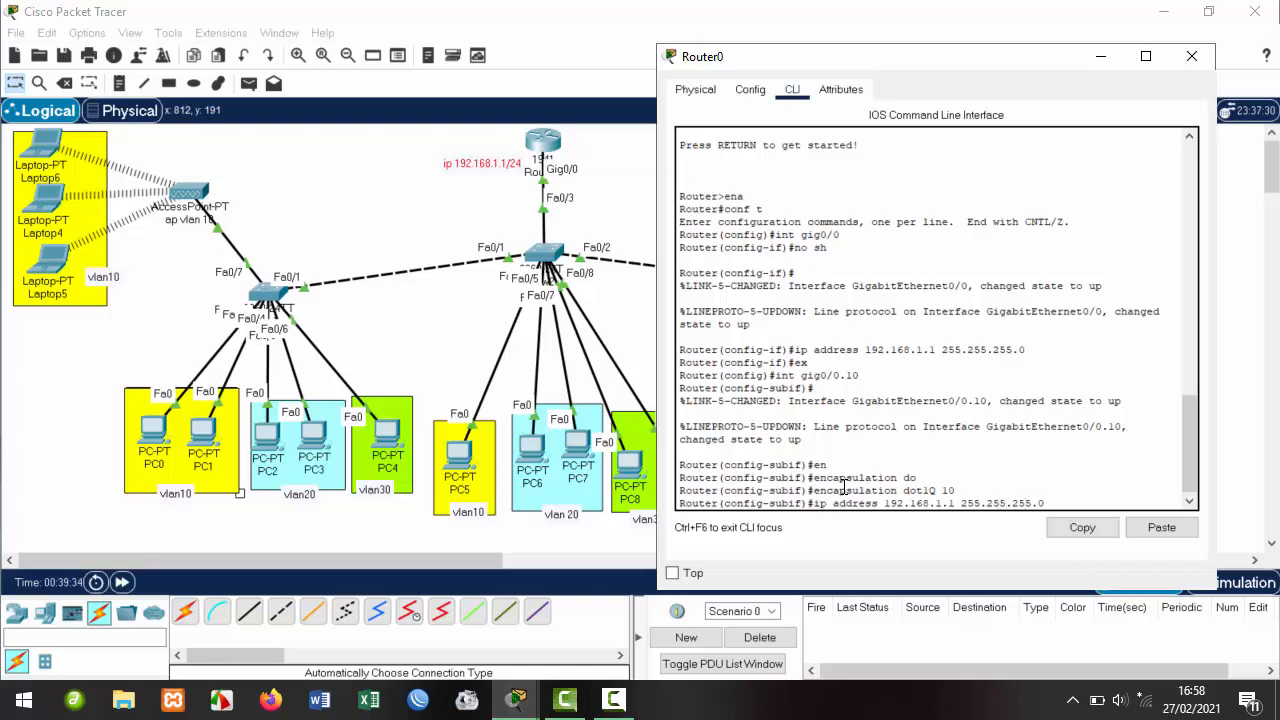
key(Left)
key(Left)
key(Left)
key(Left)
key(Left)
key(Left)
key(Left)
key(Left)
key(Left)
key(Left)
key(Left)
key(Left)
key(Left)
key(Left)
key(Left)
key(Left)
text(0)
drag(958, 504, 812, 504)
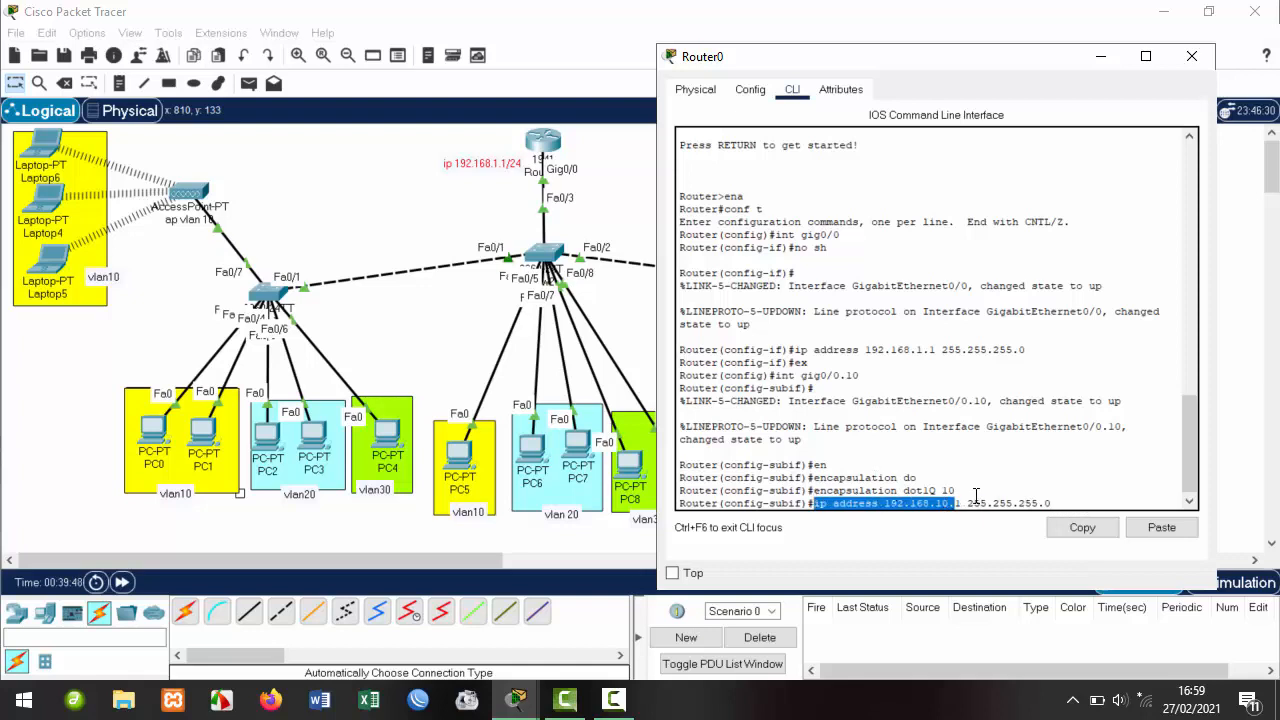
click(961, 503)
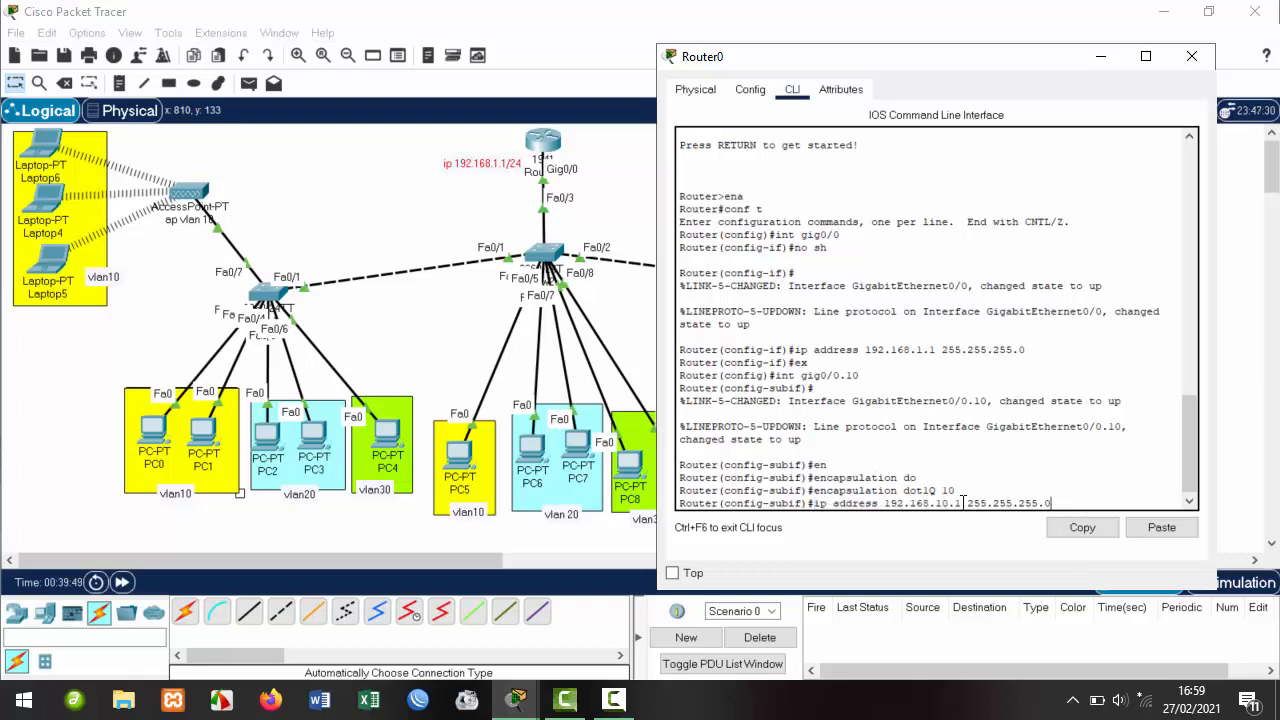
drag(962, 503, 816, 503)
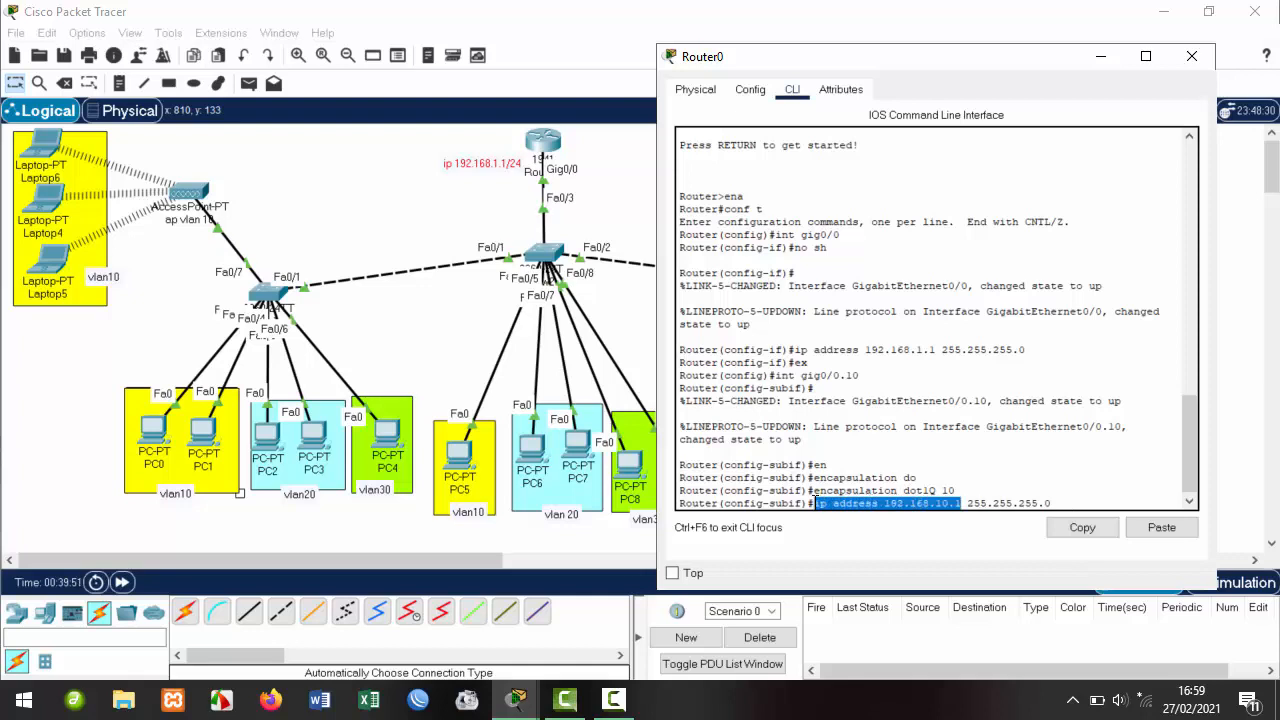
click(1063, 498)
key(Return)
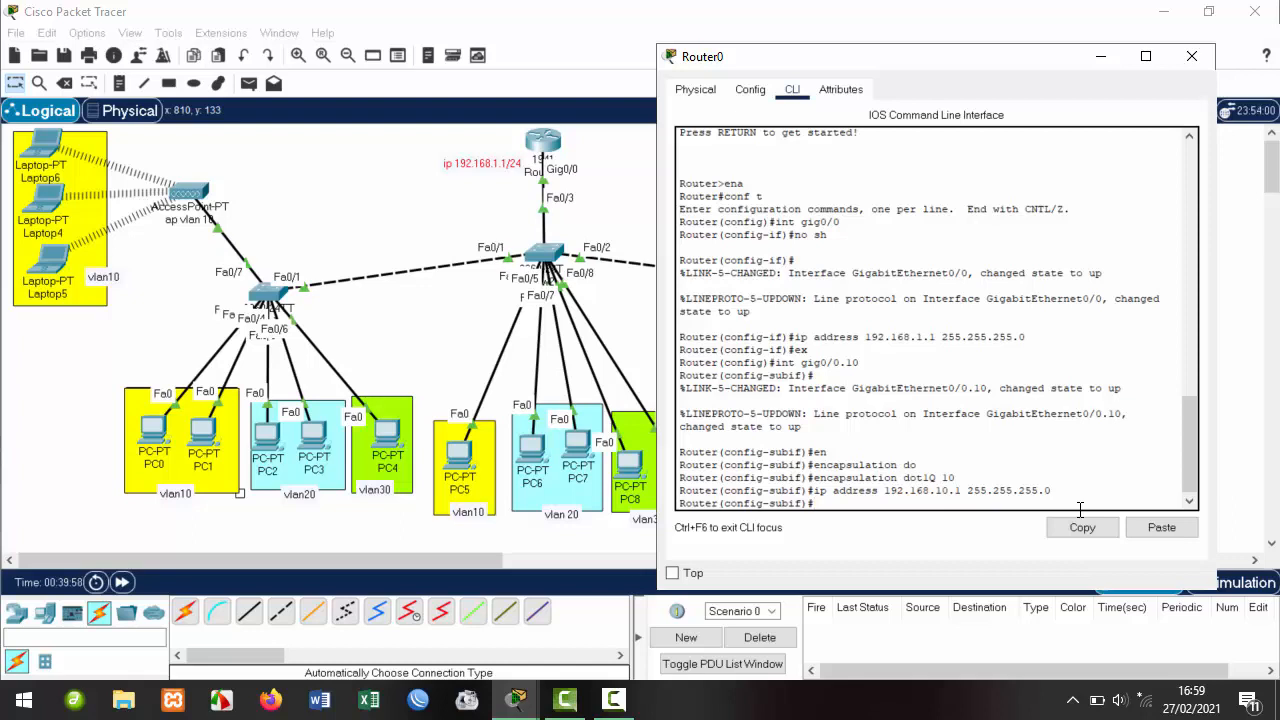
Exit Gig0/0.10 and create subinterface gig0/0.20 from command history.
text(ex)
key(Return)
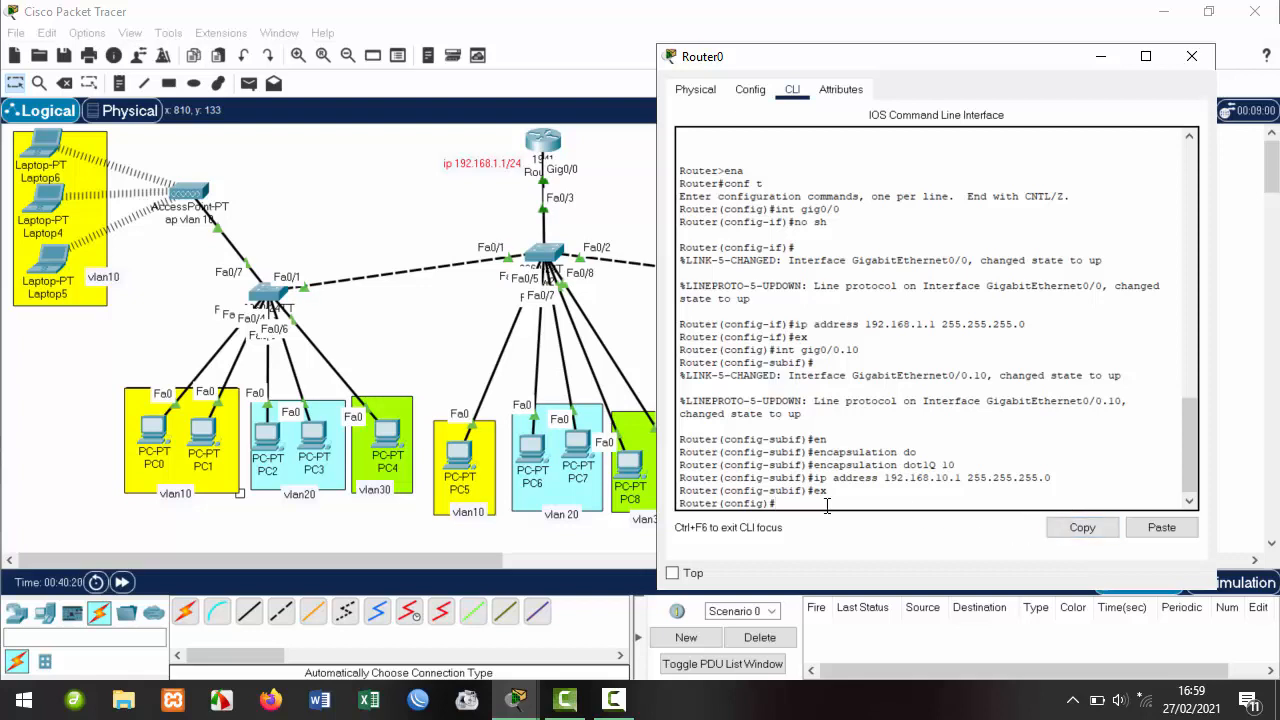
key(Up)
key(Up)
key(Up)
key(Up)
key(Up)
key(Up)
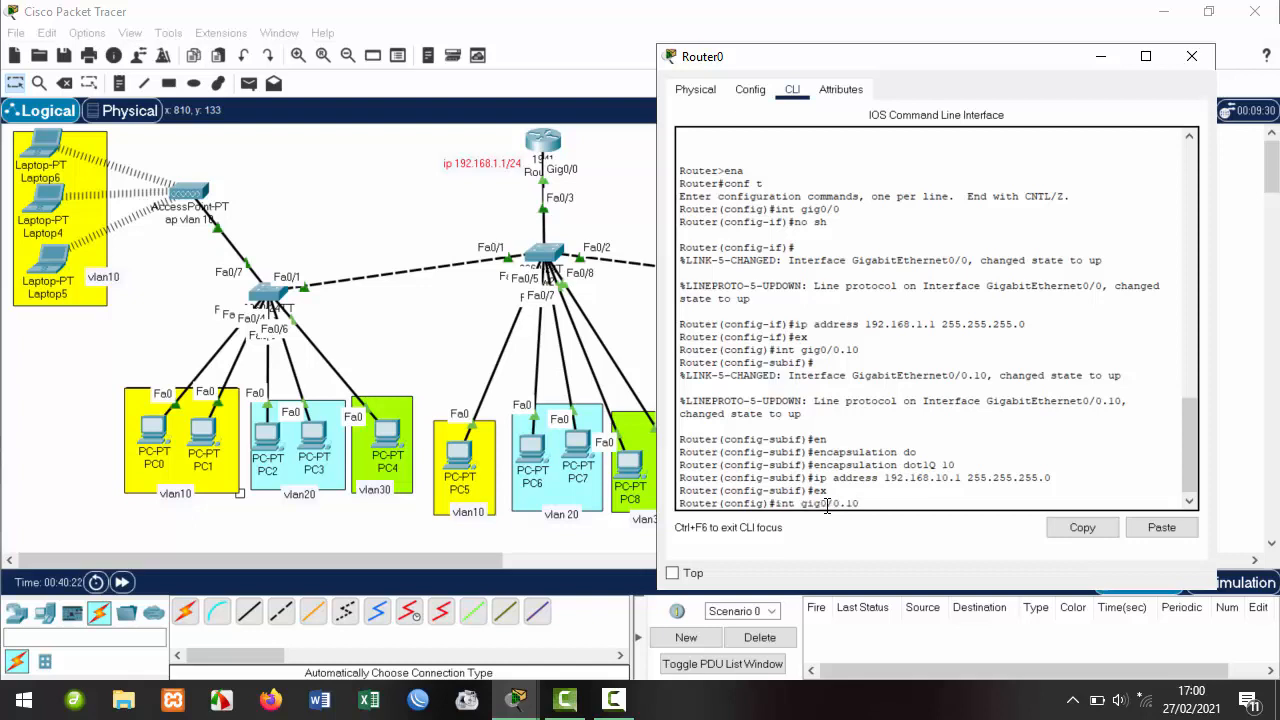
key(BackSpace)
key(BackSpace)
text(20)
key(Return)
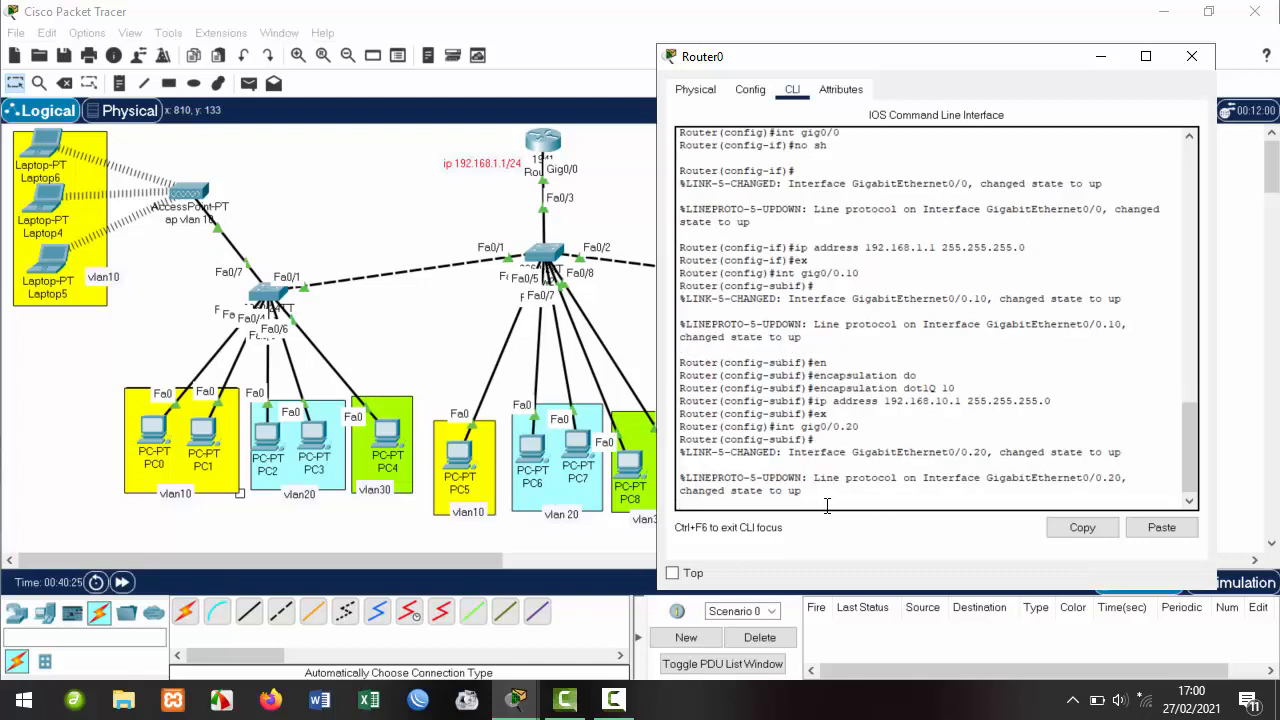
Tag Gig0/0.20 for dot1Q VLAN 20, address it 192.168.20.1 255.255.255.0, and exit.
key(Up)
key(Up)
key(Up)
key(Up)
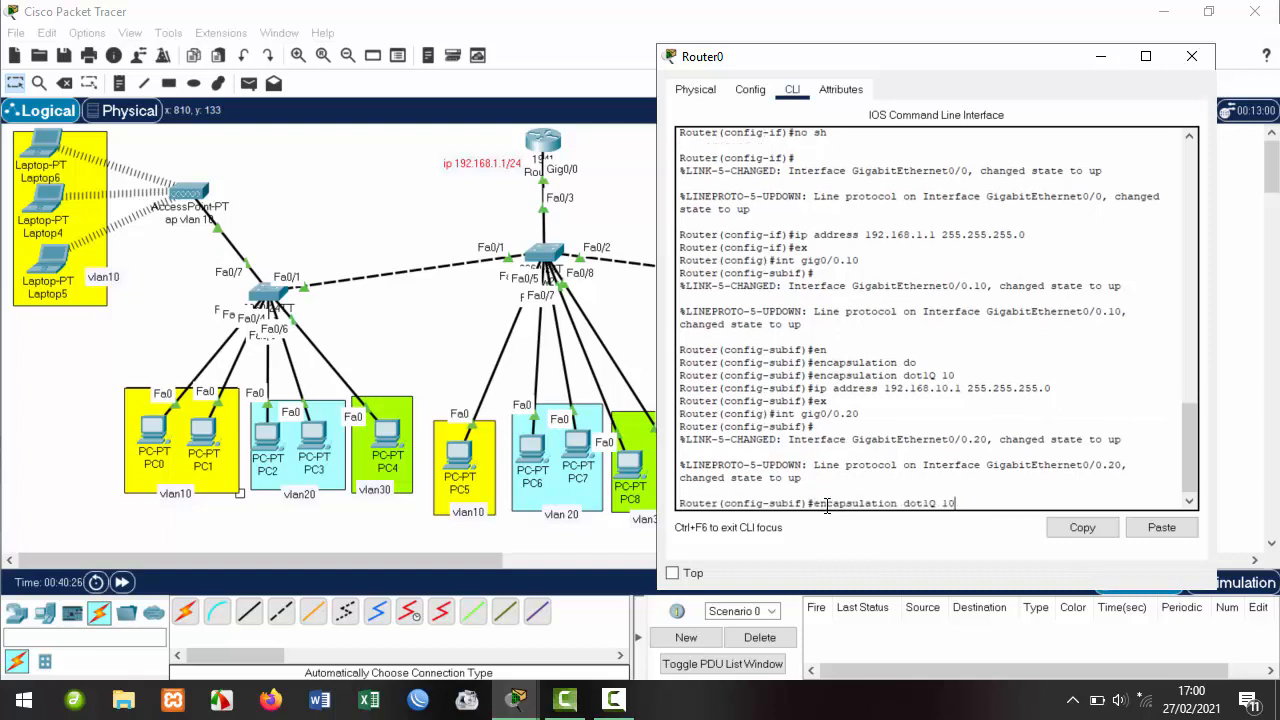
key(BackSpace)
key(BackSpace)
key(Return)
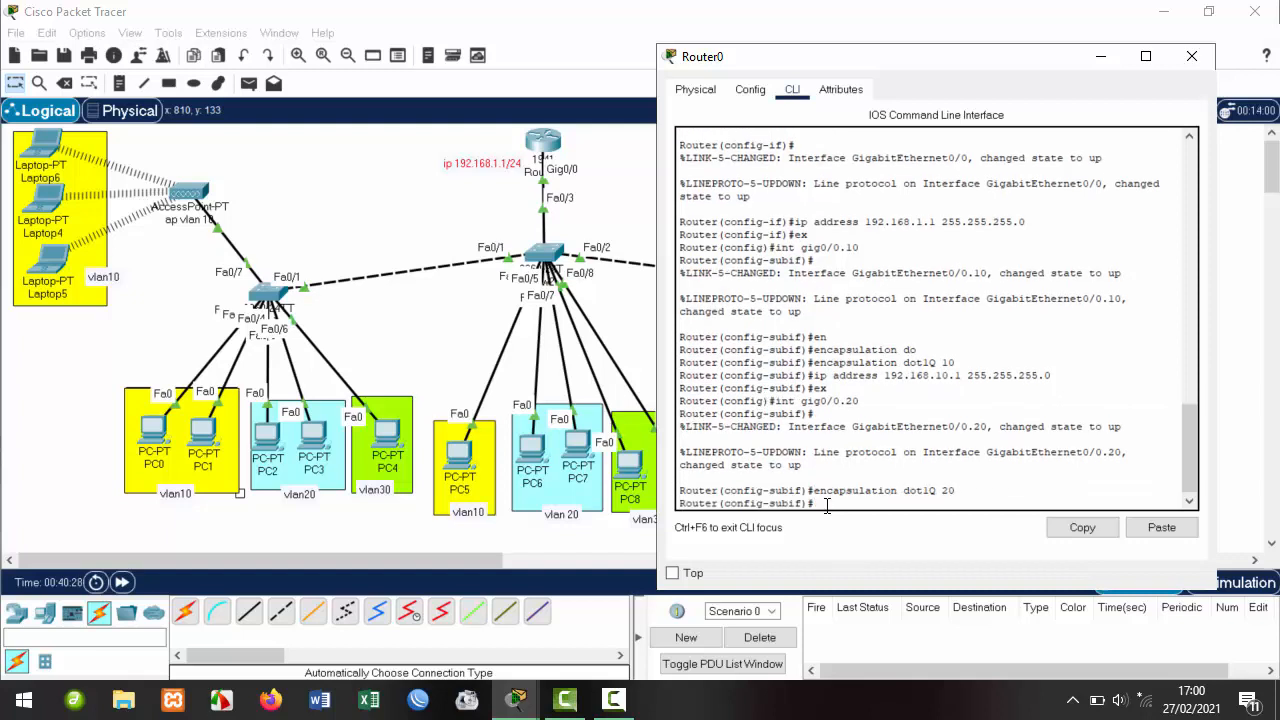
key(Up)
key(Up)
key(Up)
key(Up)
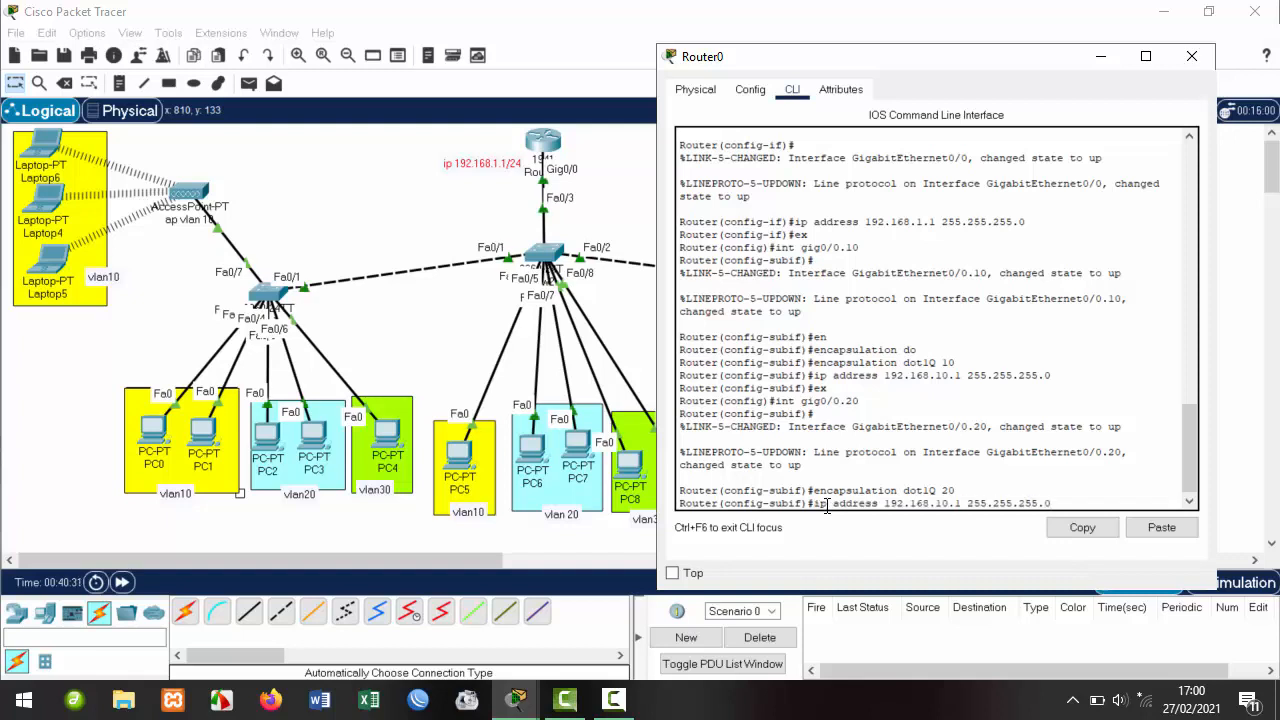
key(BackSpace)
key(BackSpace)
text(20)
key(Return)
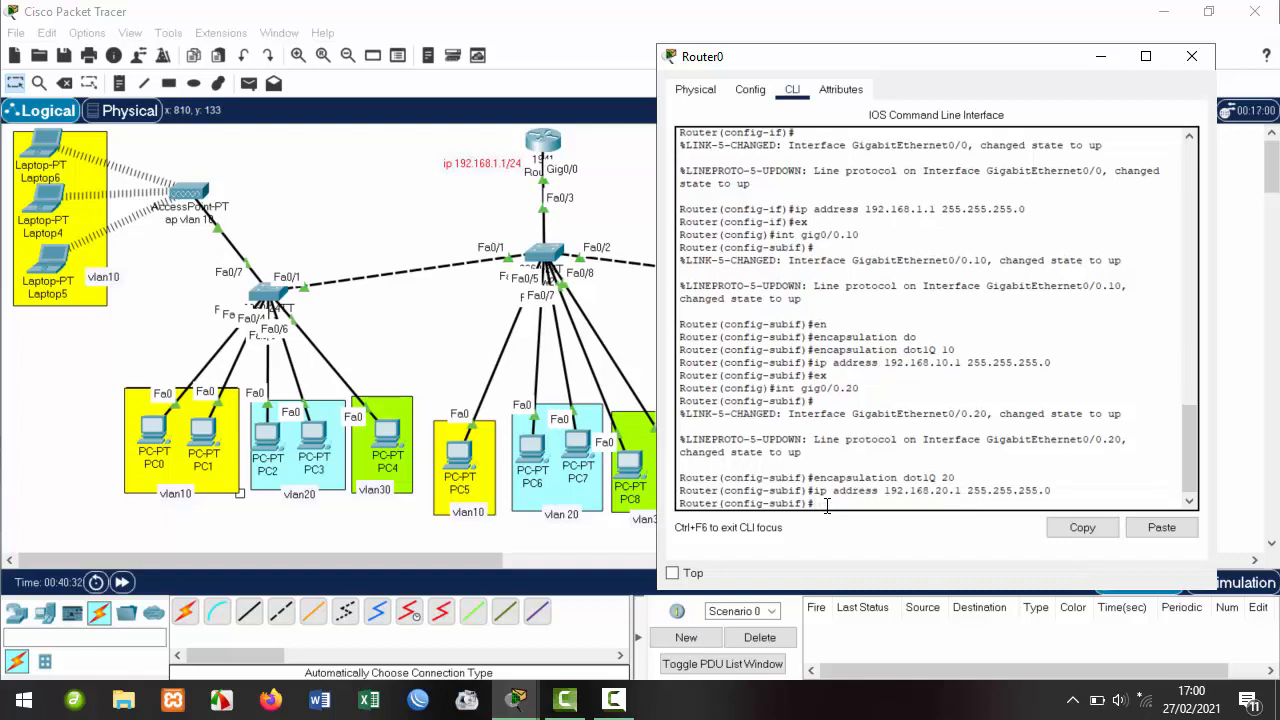
text(ex)
key(Return)
key(Up)
key(Up)
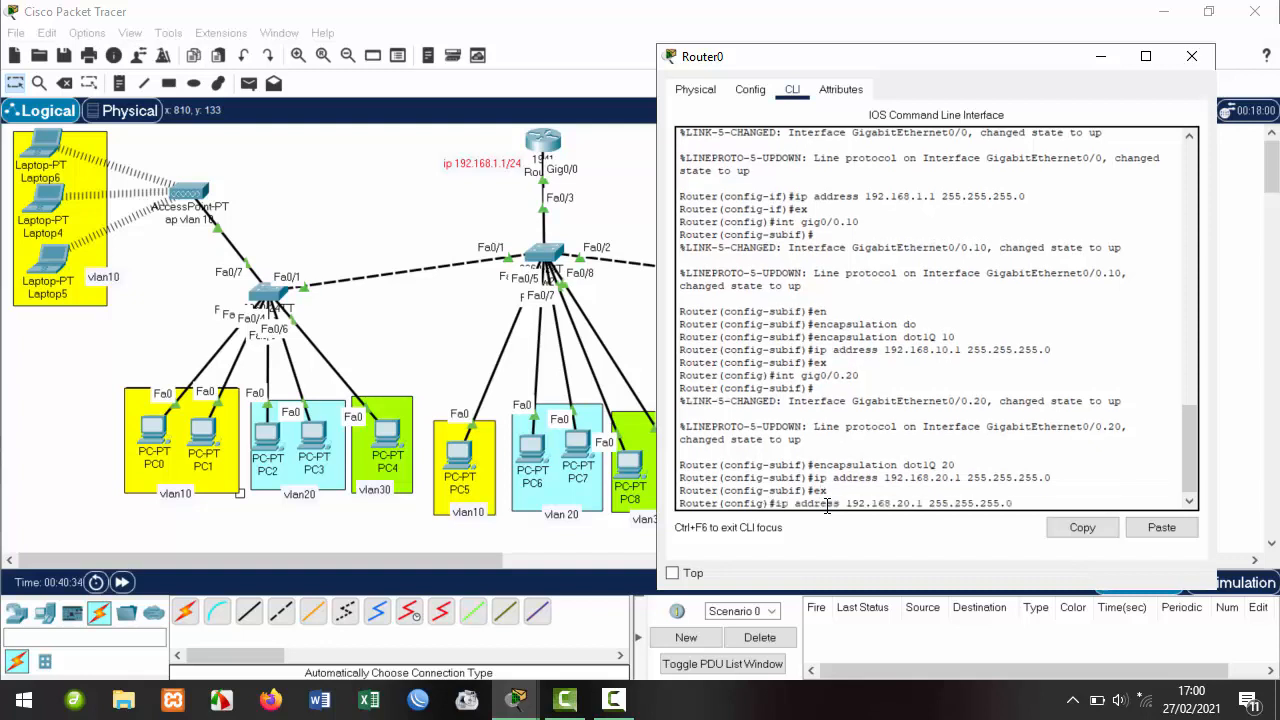
key(Up)
key(Up)
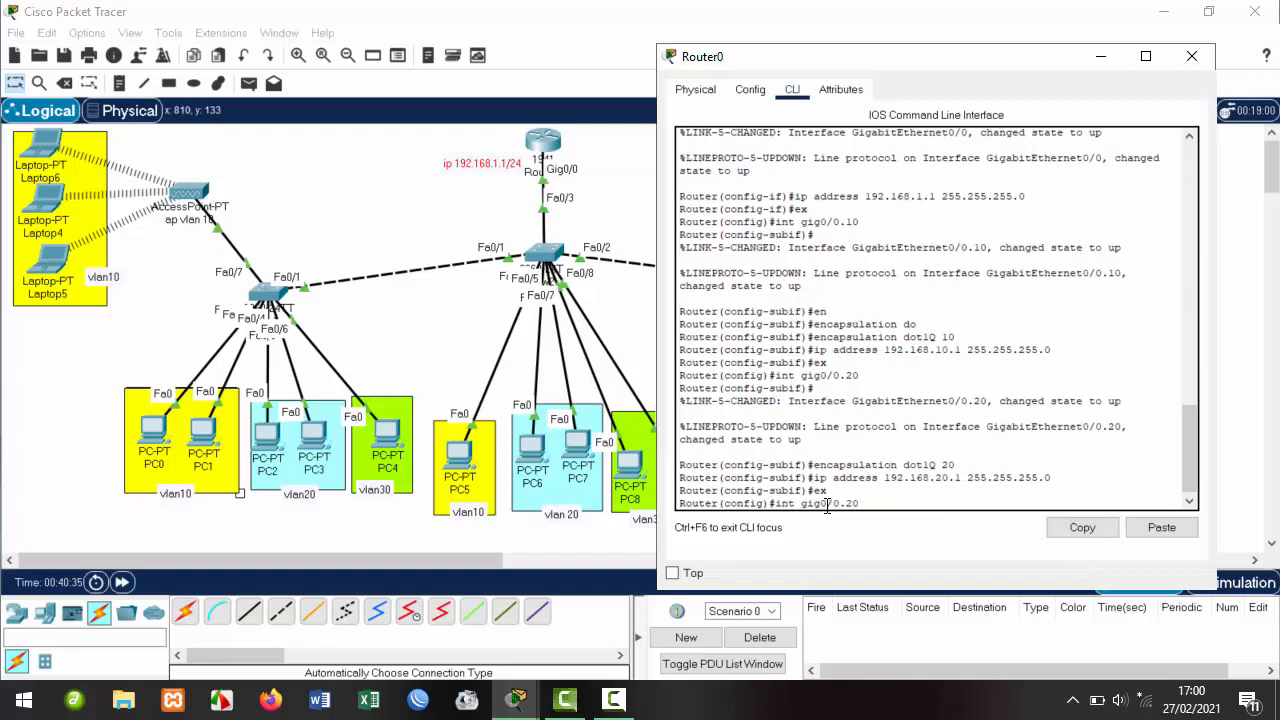
Create subinterface gig0/0.30 and tag it with dot1Q encapsulation 30.
key(Return)
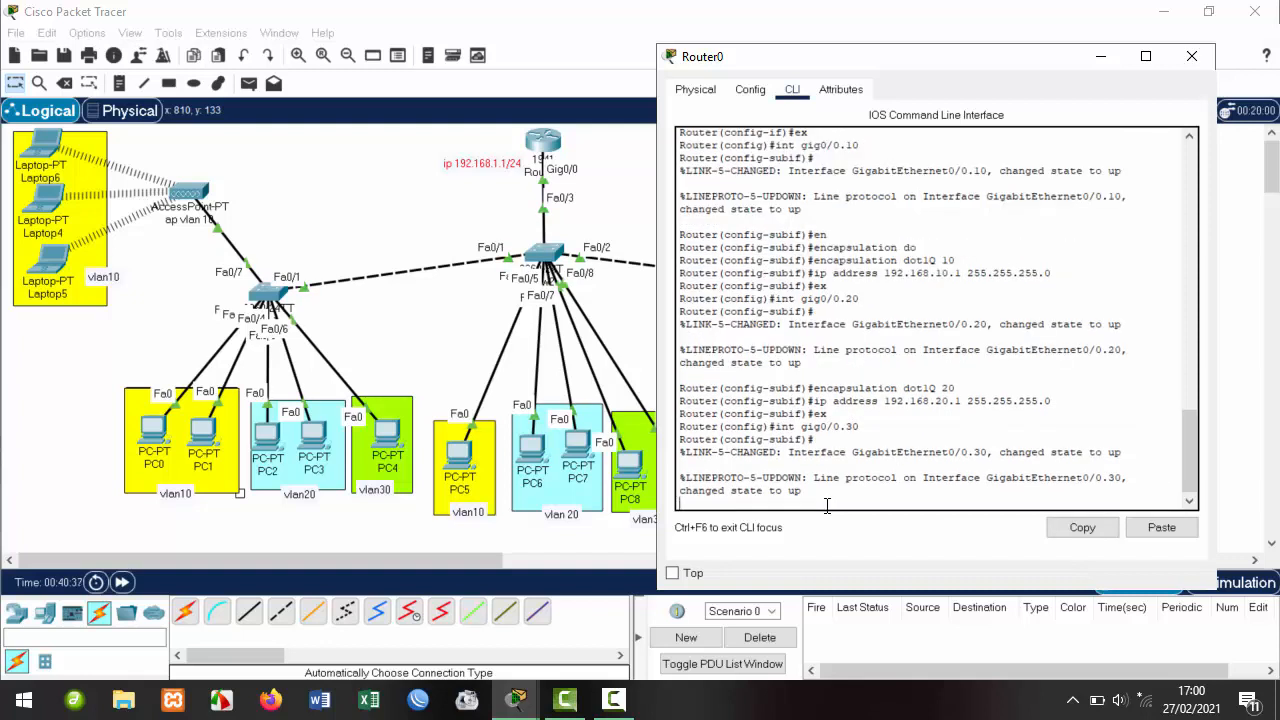
key(Up)
key(Up)
key(Up)
key(Up)
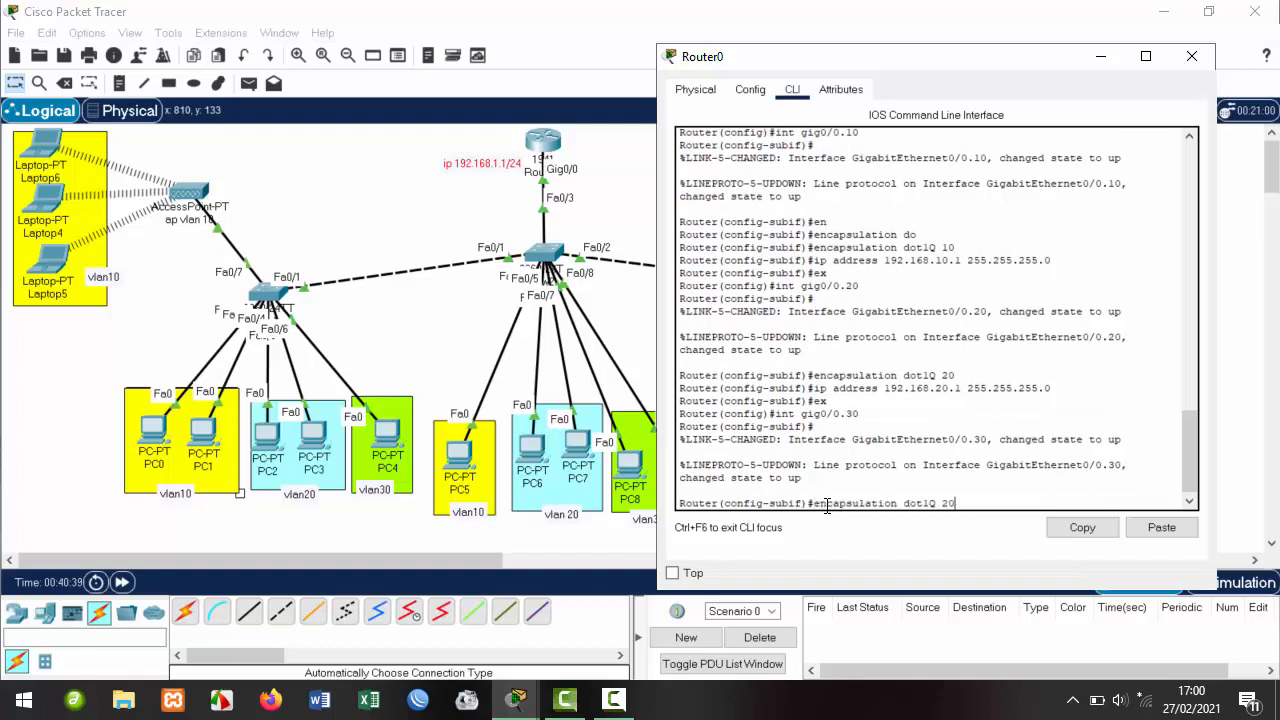
key(BackSpace)
key(BackSpace)
text(30)
key(Return)
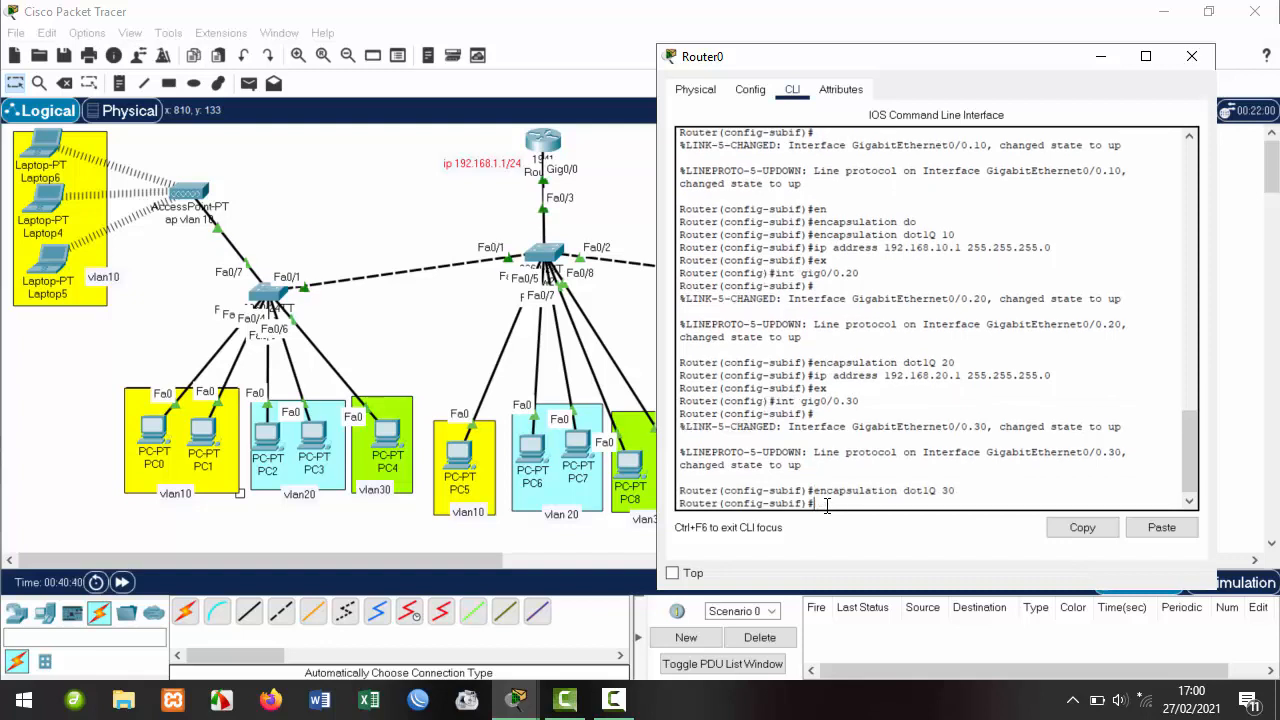
Assign 192.168.30.1 255.255.255.0 to Gig0/0.30 and exit the subinterface.
key(Up)
key(Up)
key(Up)
key(Up)
key(Left)
key(Left)
key(Left)
key(Left)
key(Left)
key(Left)
key(Left)
key(Left)
key(Left)
key(Left)
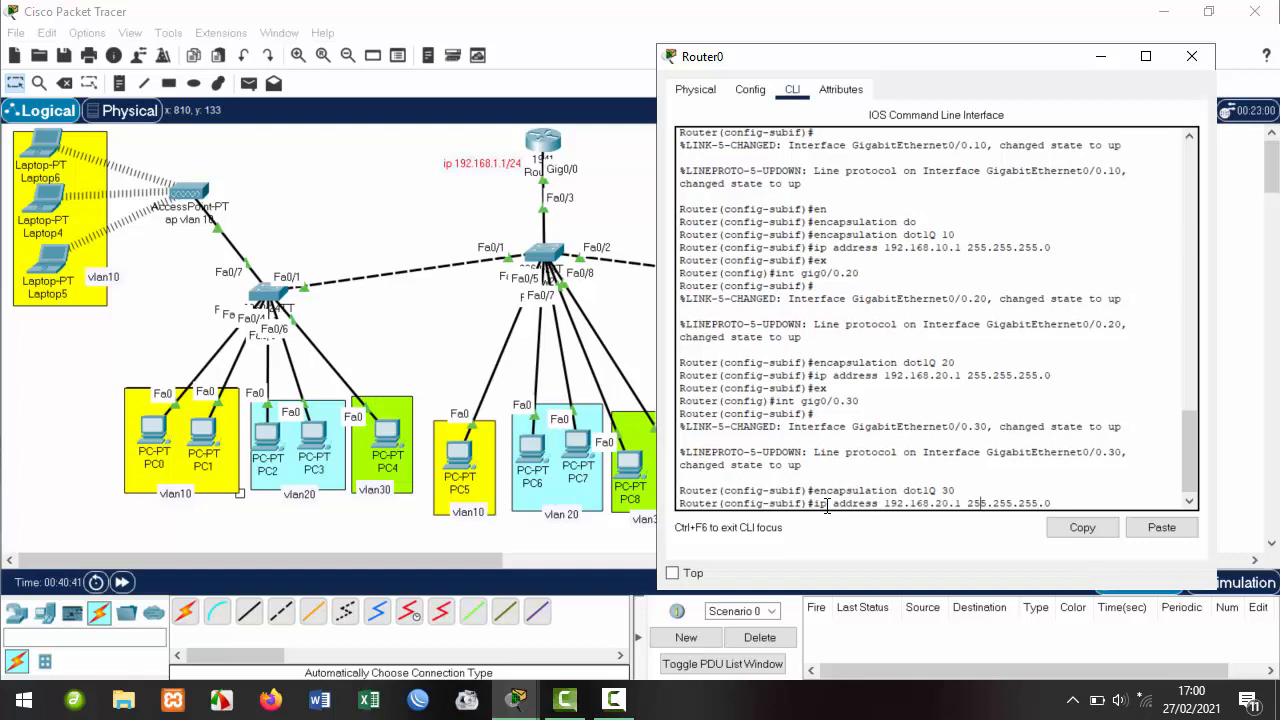
key(Left)
key(Left)
key(Left)
key(Left)
key(Left)
key(Left)
key(BackSpace)
key(BackSpace)
text(30)
key(Return)
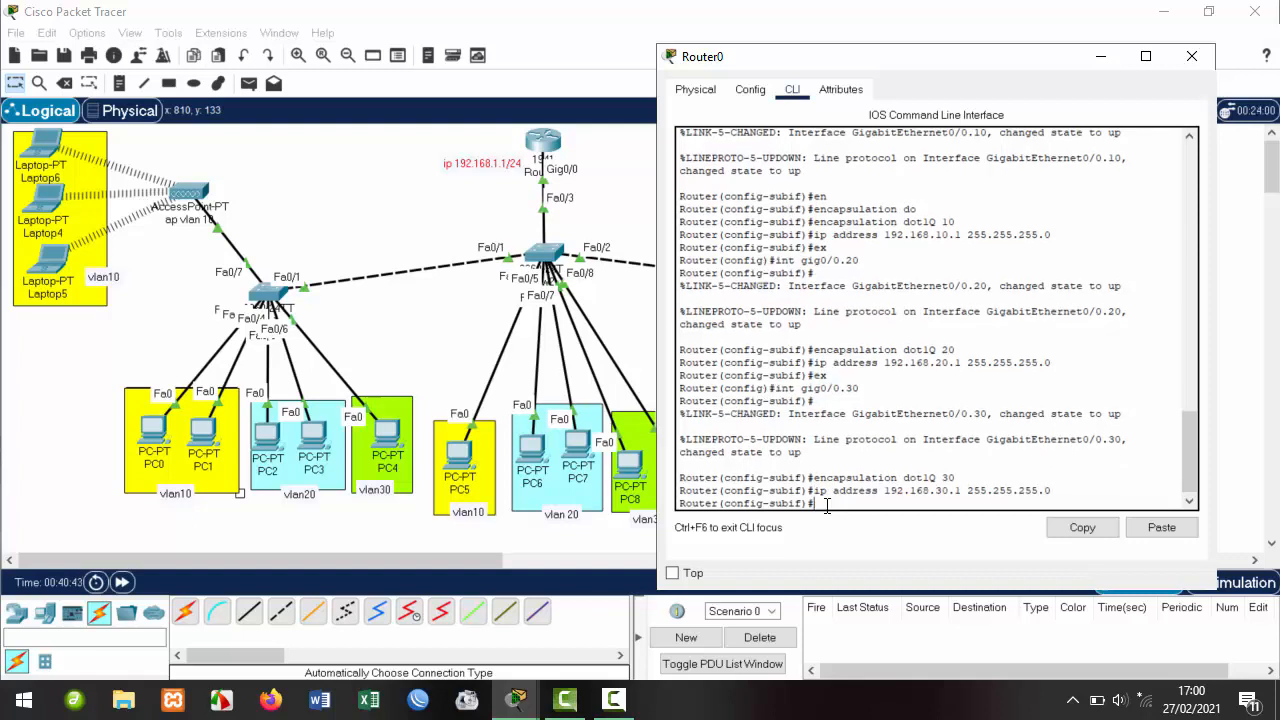
text(ex)
key(Return)
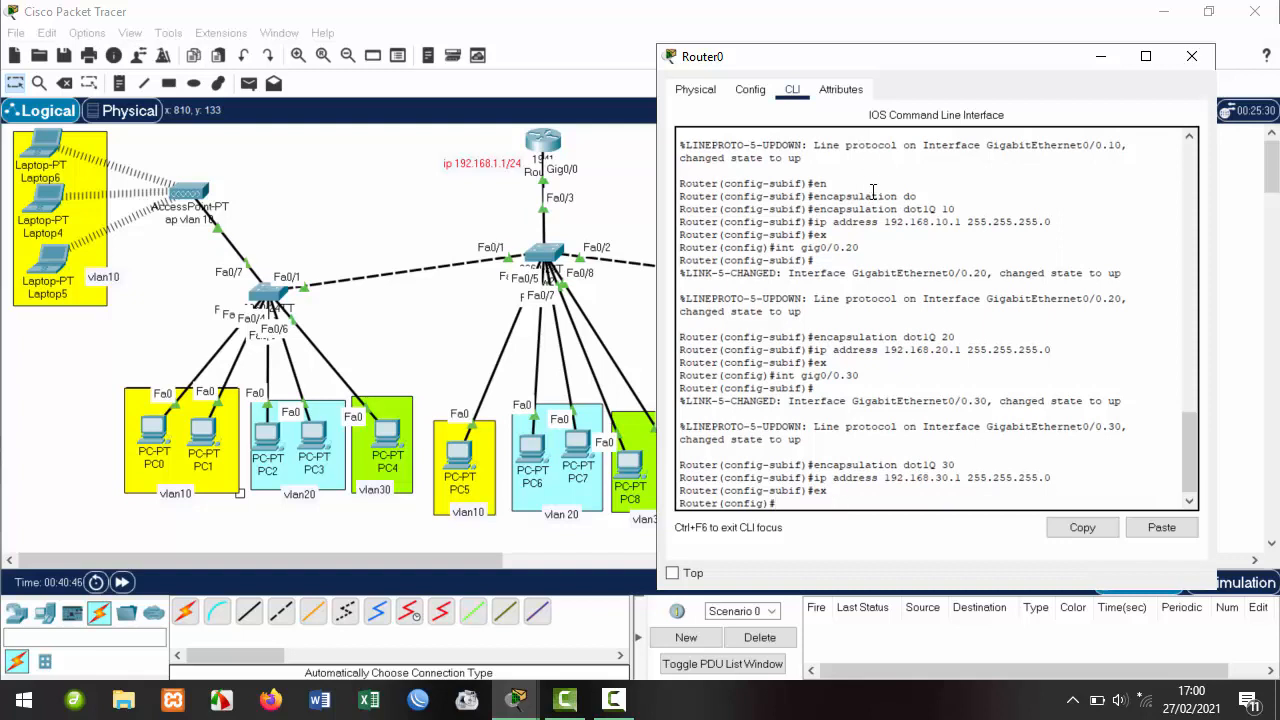
Scroll up and highlight the gig0/0 and gig0/0.20 commands in the router output.
scroll(870, 193, up, 6)
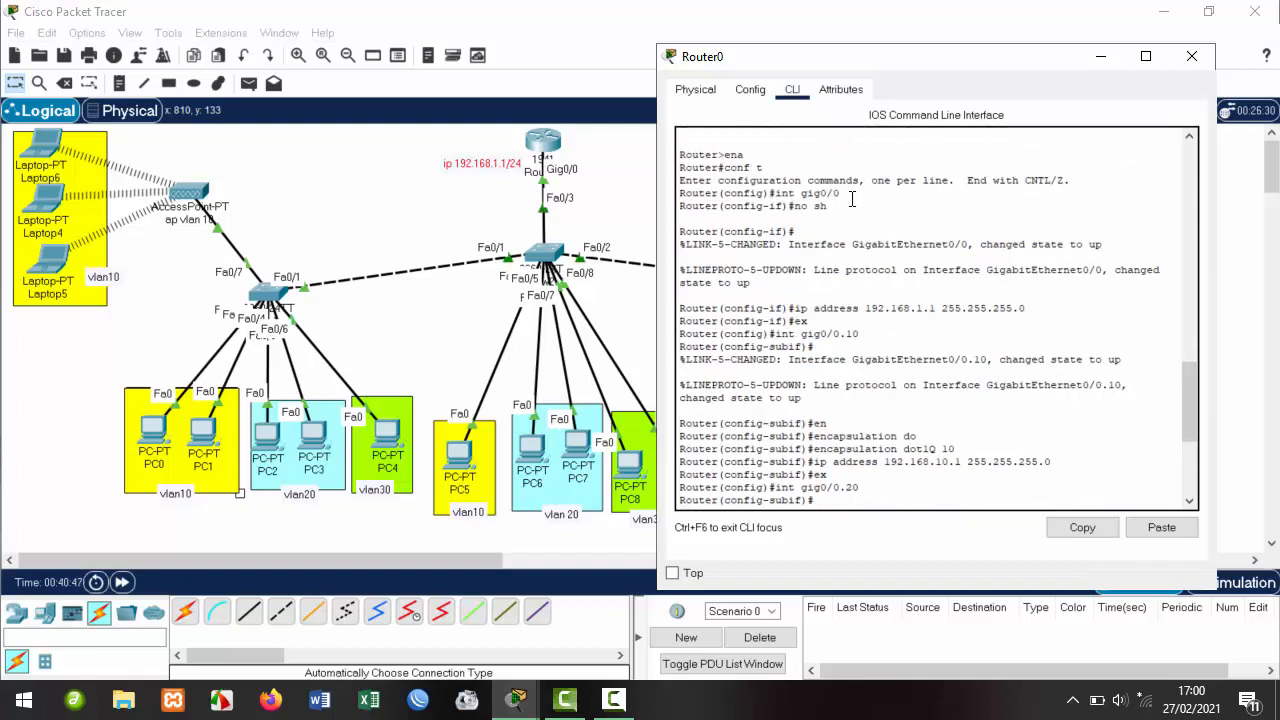
drag(841, 194, 763, 194)
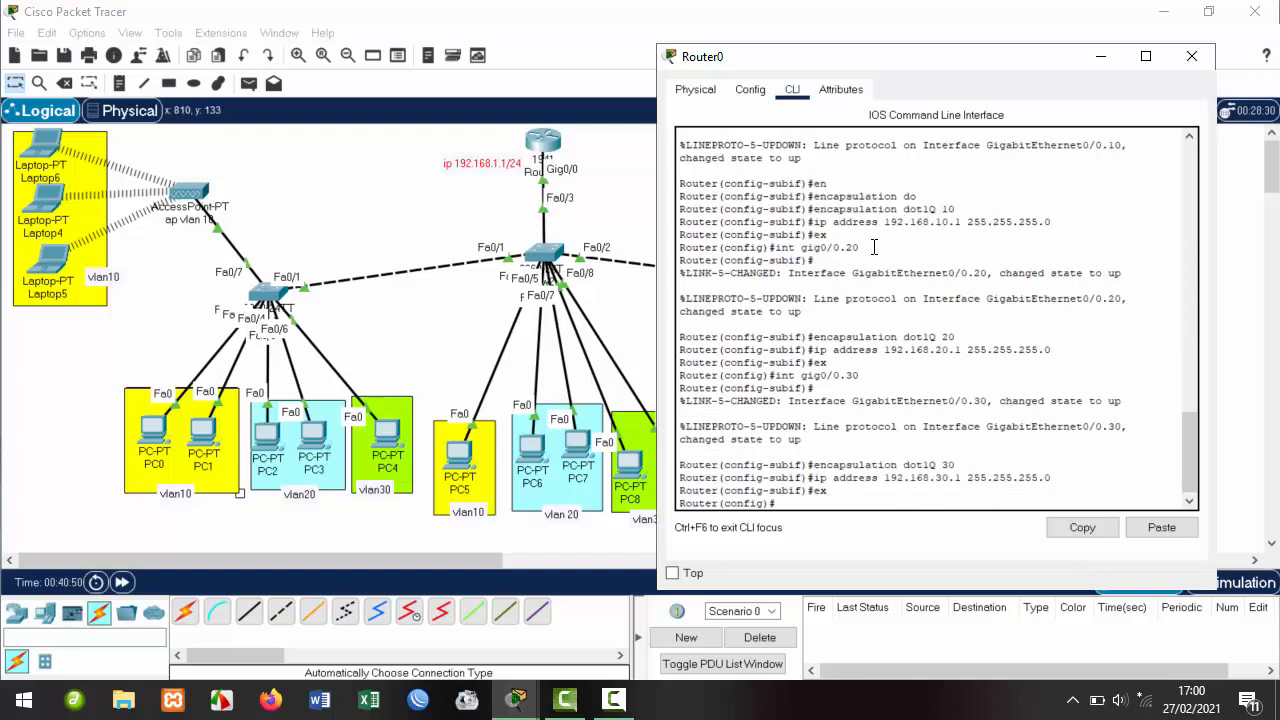
drag(859, 247, 776, 247)
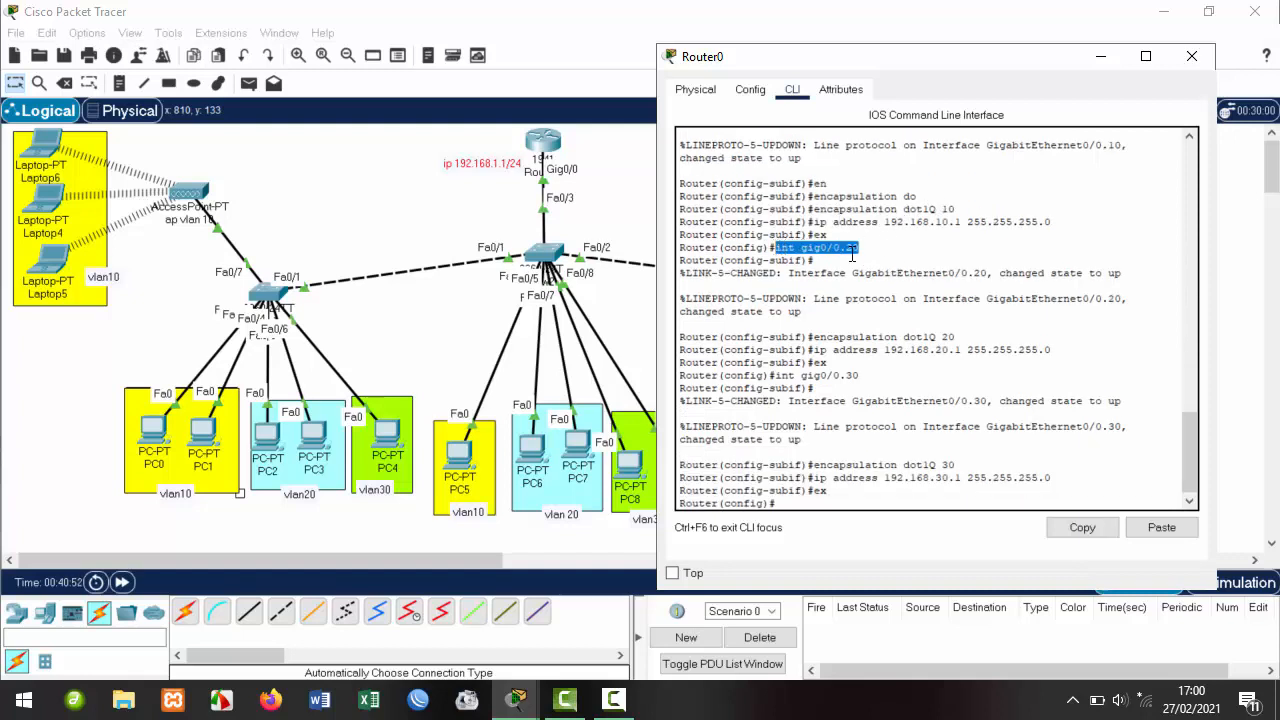
click(800, 503)
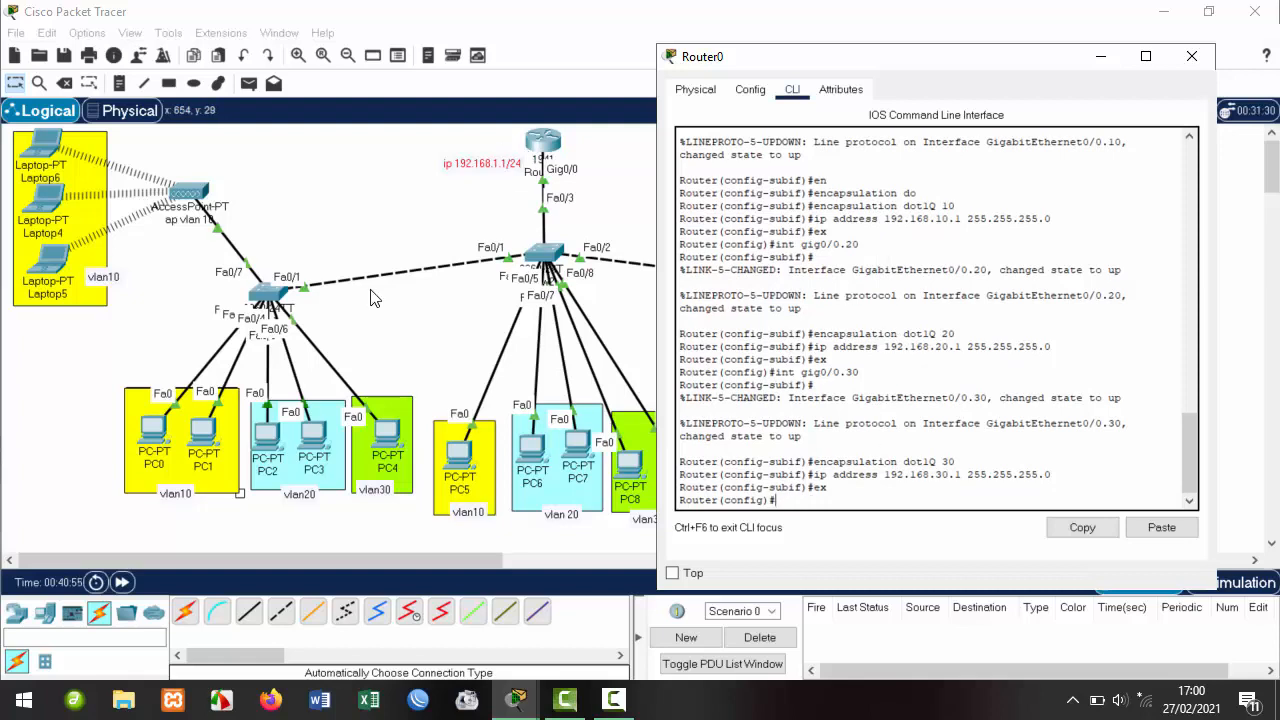
Return to the topology, select the VLAN host areas, then clear the selection.
click(82, 360)
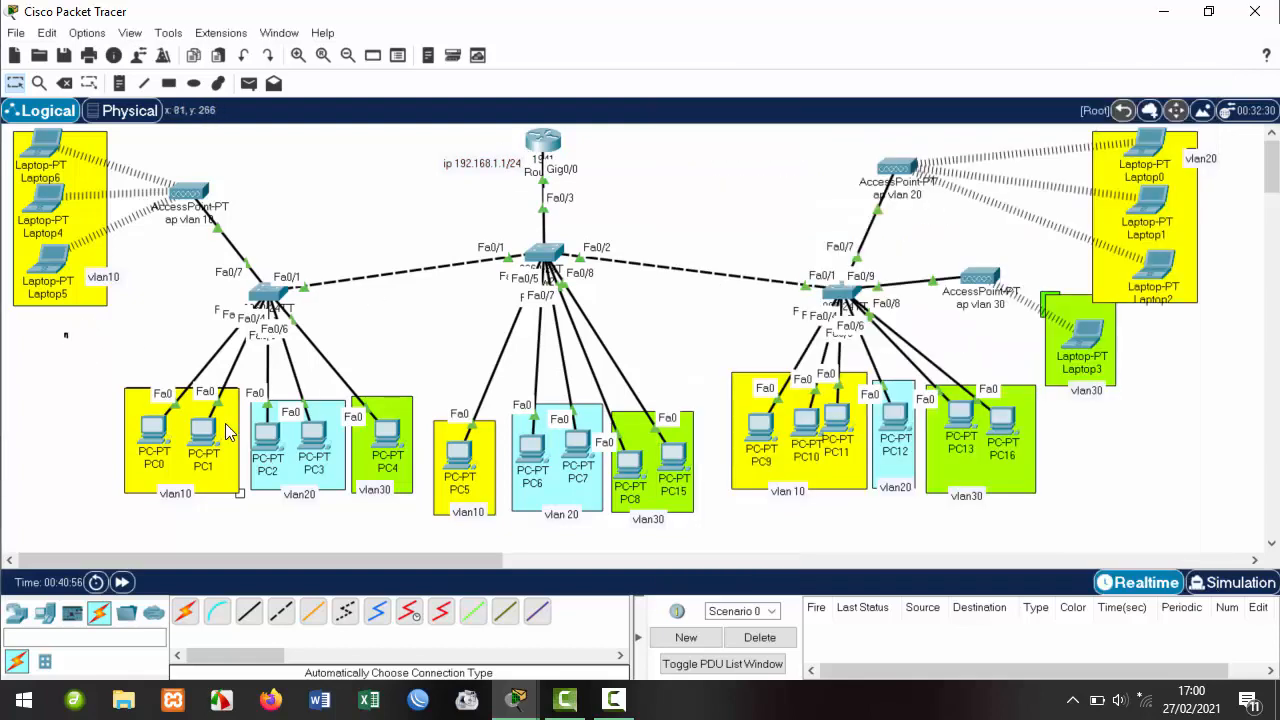
drag(65, 333, 1184, 530)
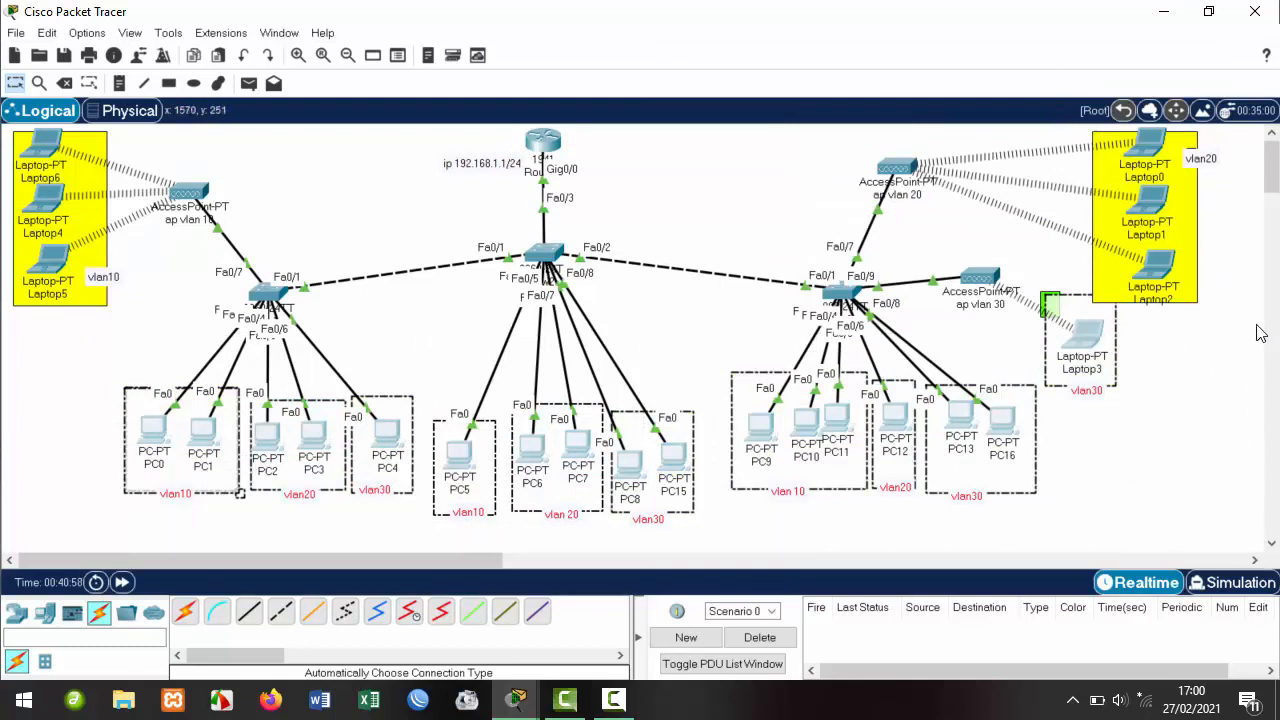
drag(1236, 324, 1053, 133)
click(1202, 420)
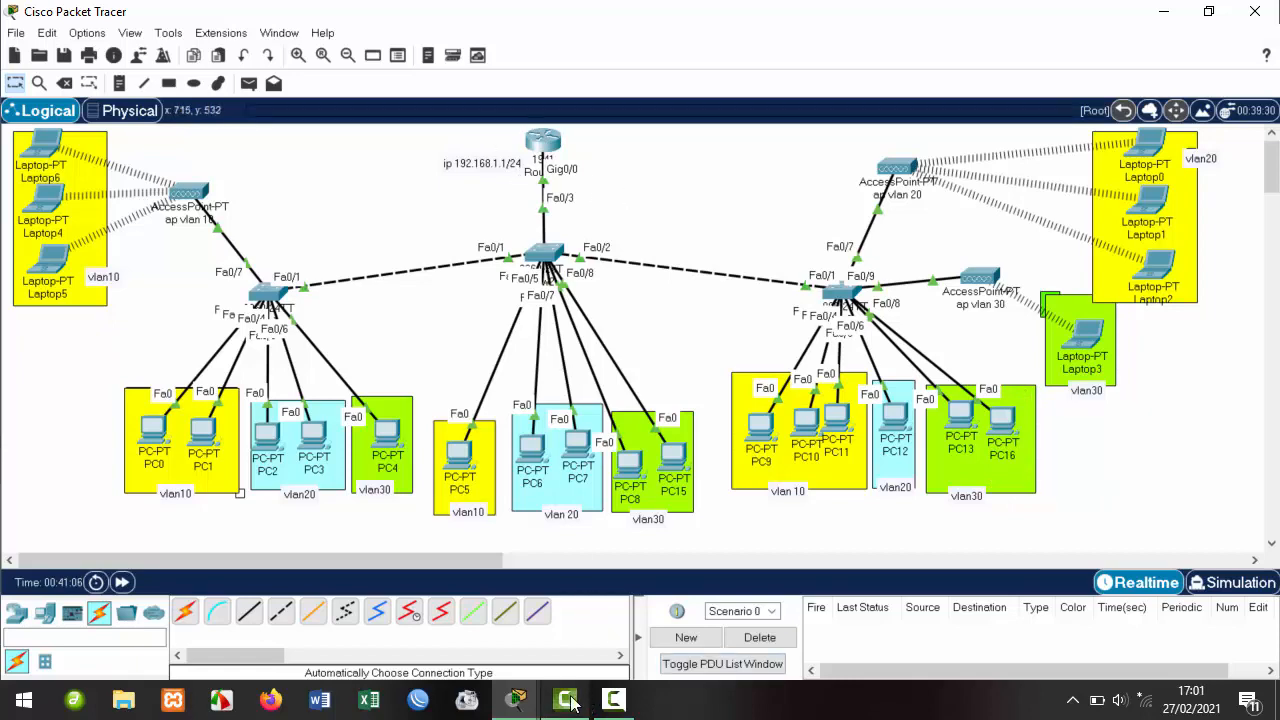
click(530, 697)
Return to Router0's CLI and highlight the Router(config)# prompt to point it out.
click(628, 615)
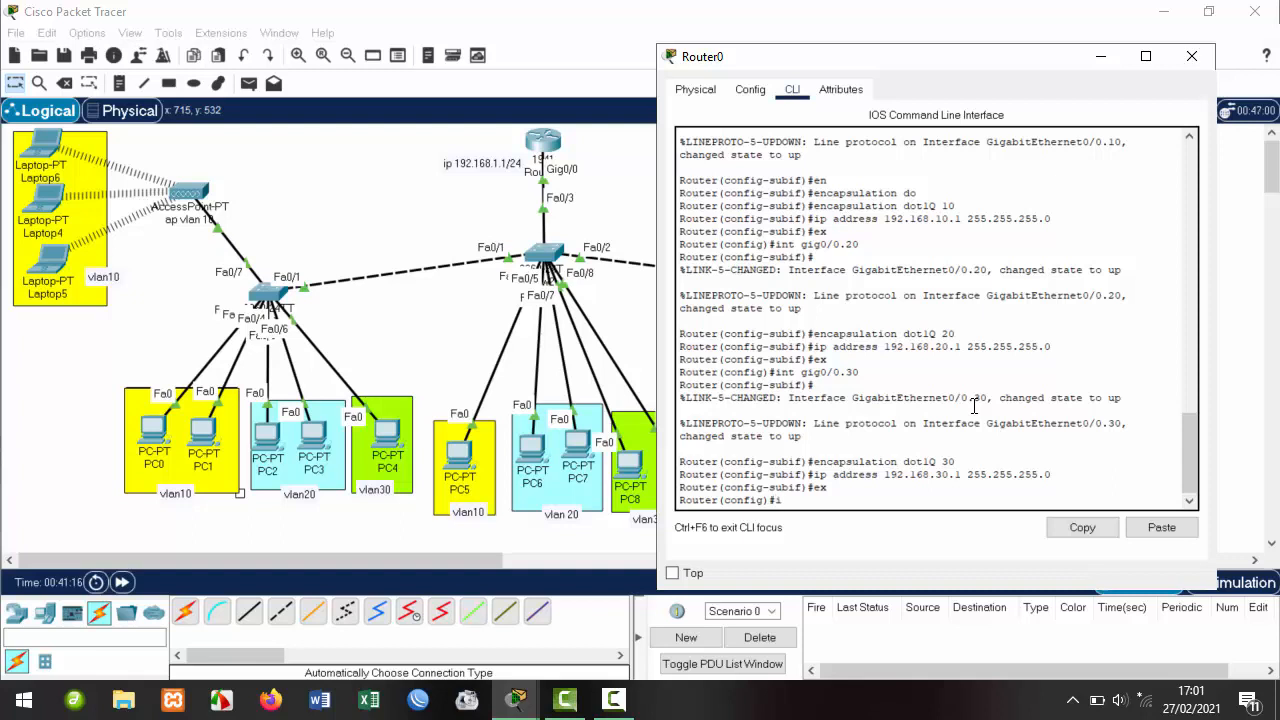
text(p)
drag(796, 500, 679, 499)
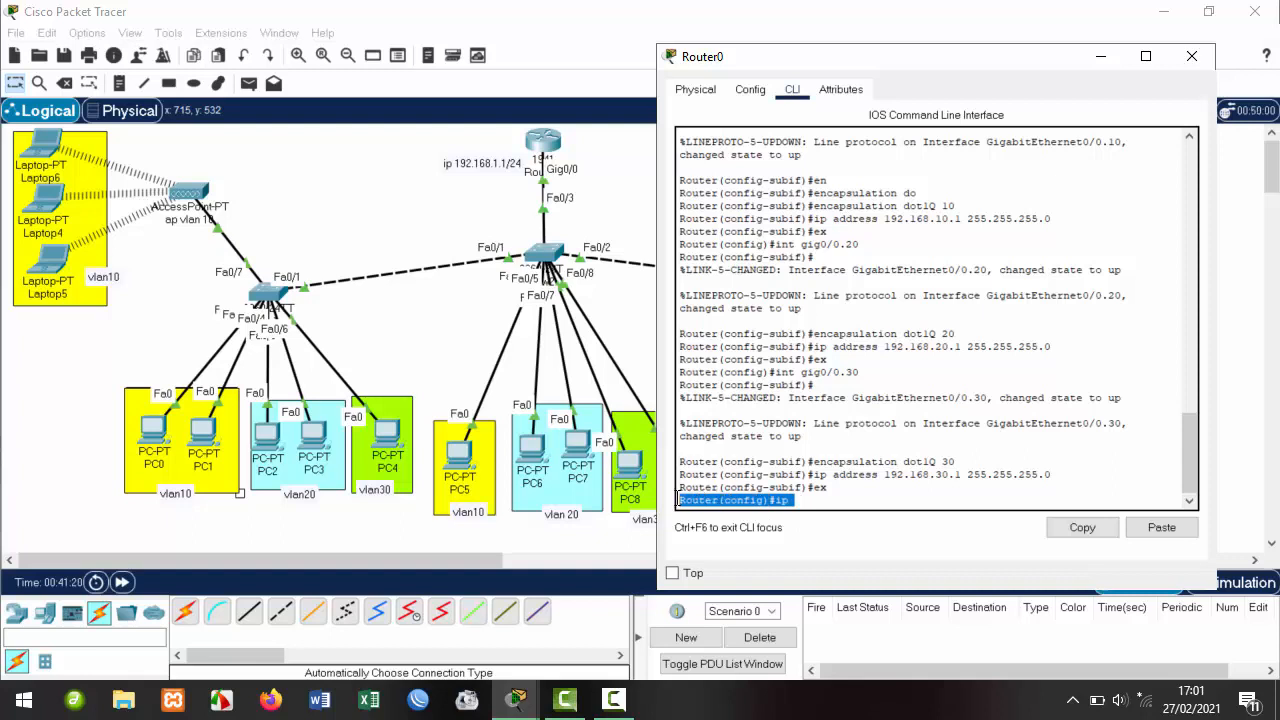
click(804, 501)
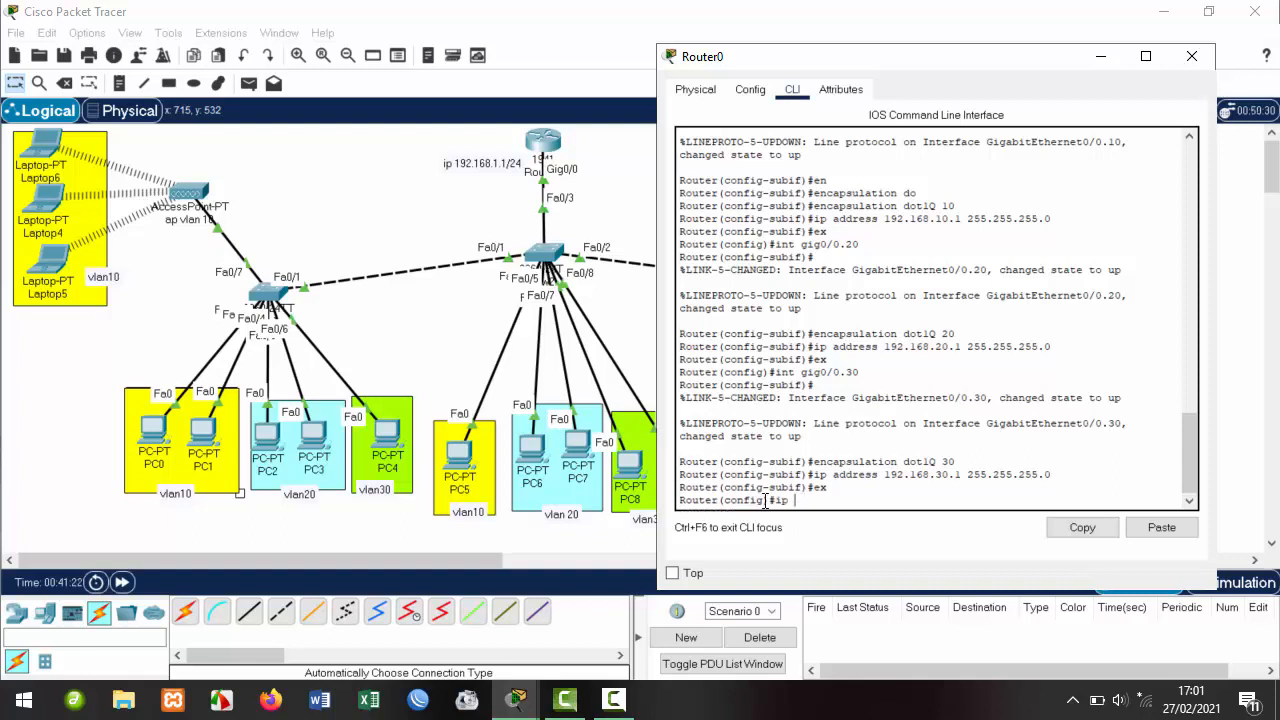
drag(776, 501, 675, 498)
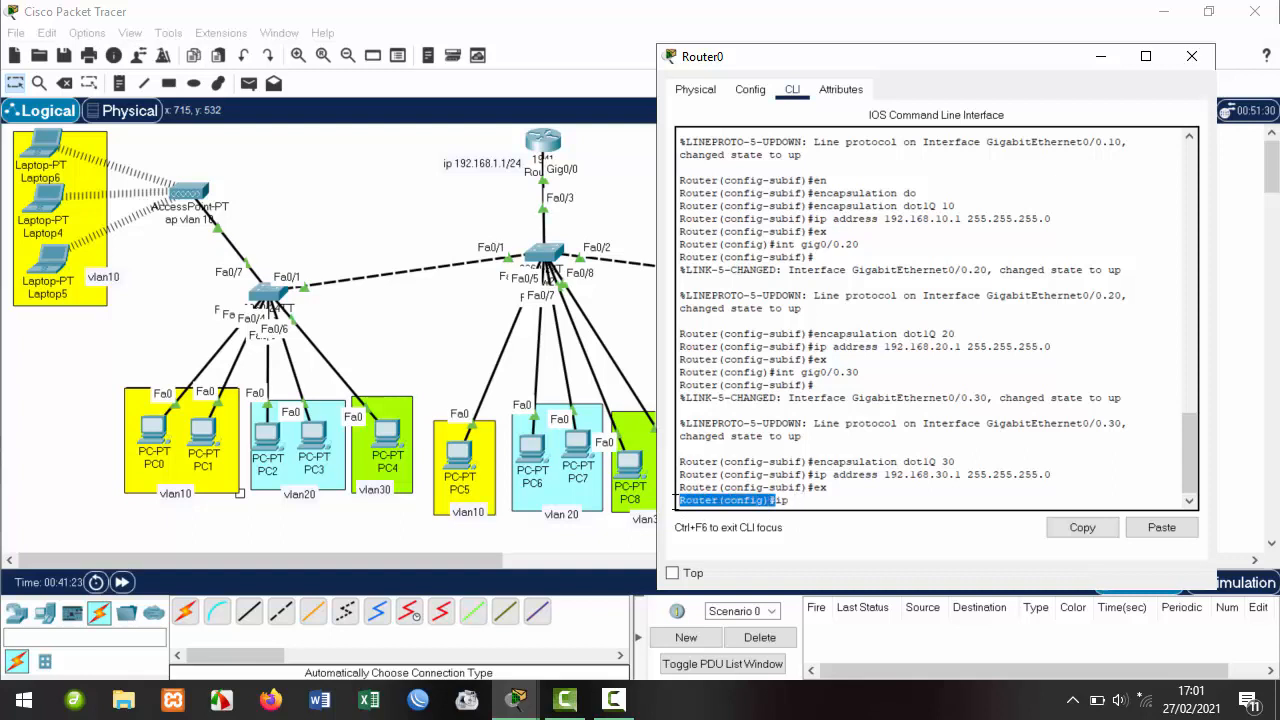
click(801, 498)
drag(794, 499, 679, 500)
click(776, 500)
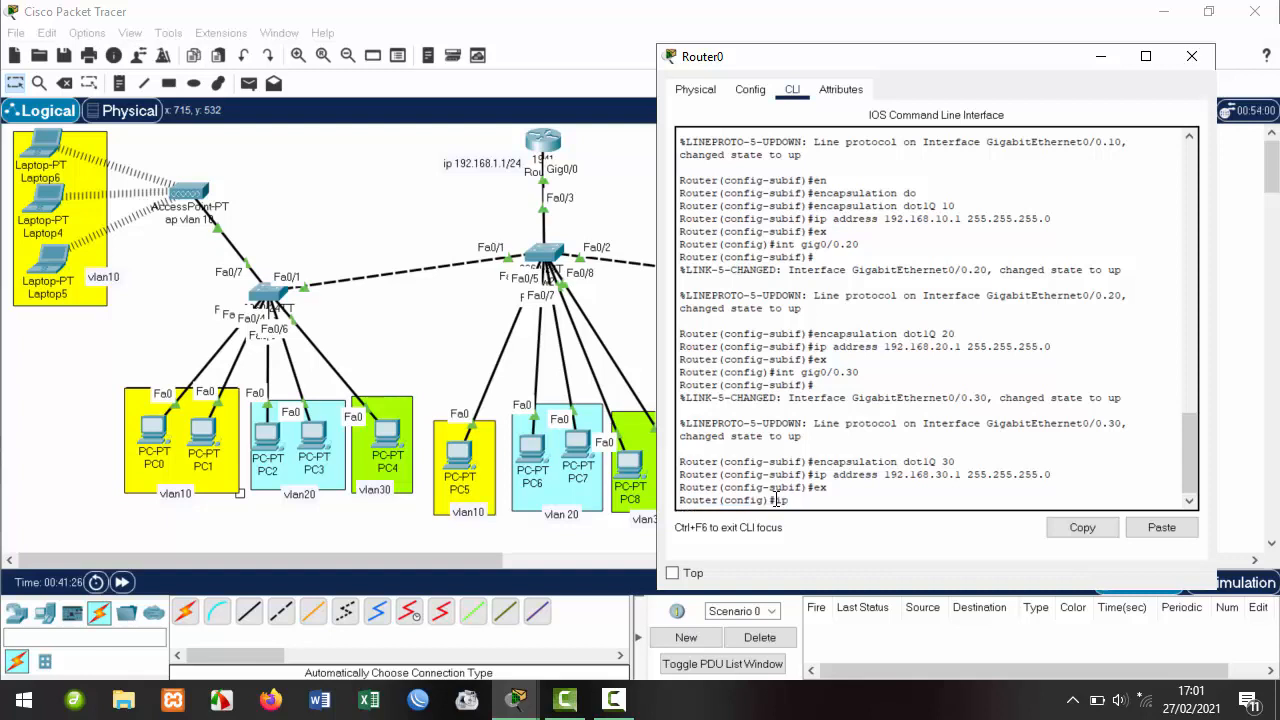
drag(776, 500, 681, 502)
click(807, 502)
Create DHCP pool 'siswa' and begin the default-router command.
text(dhcp pool)
text(siswa)
key(Return)
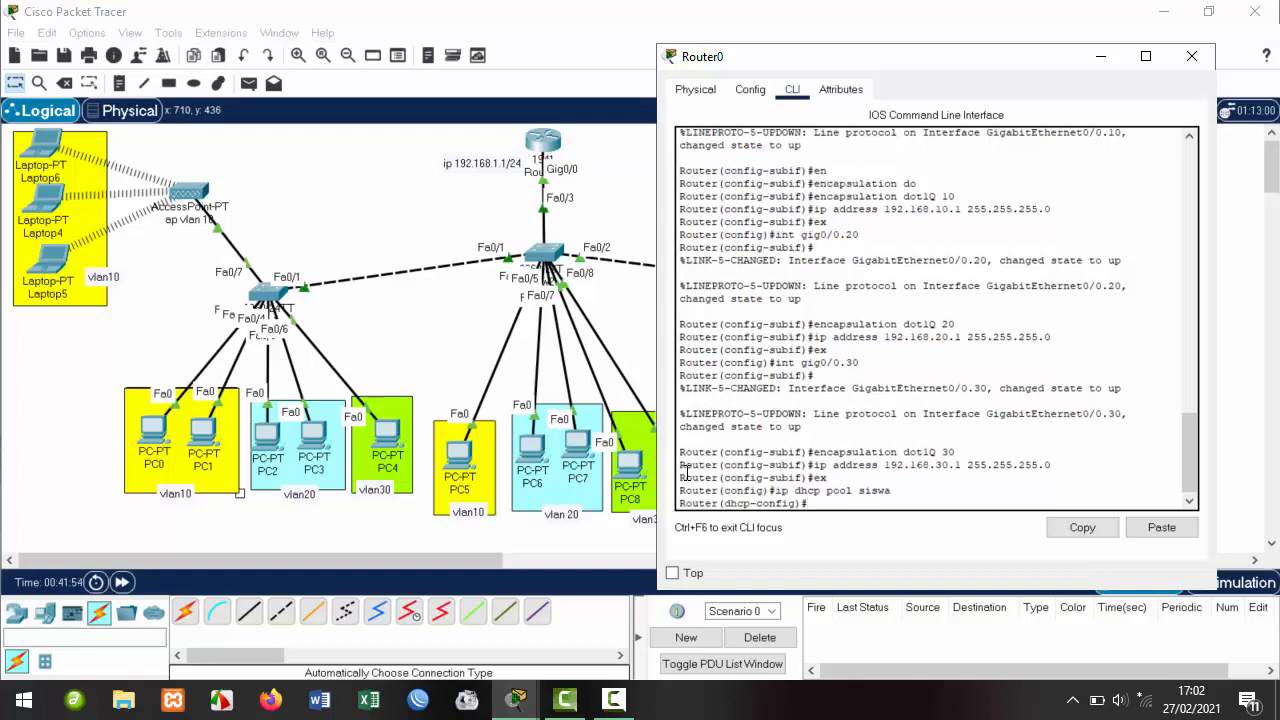
text(def)
key(Tab)
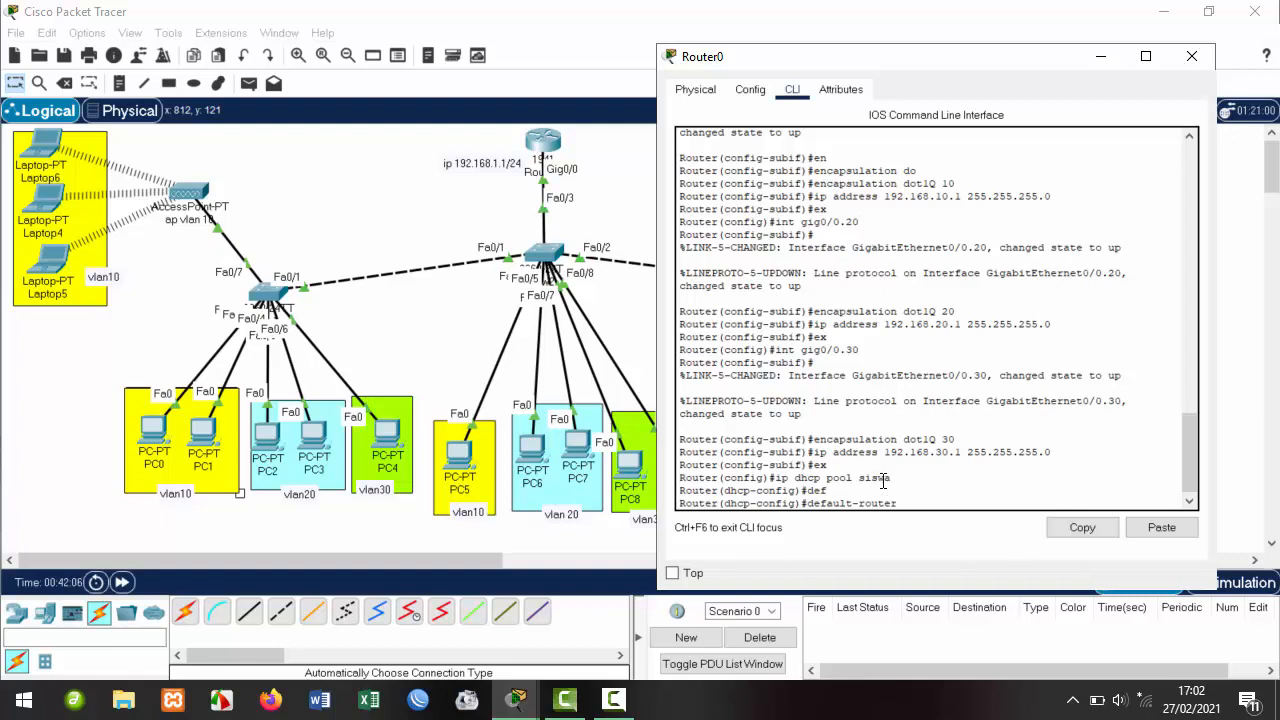
drag(870, 476, 838, 471)
click(885, 232)
scroll(858, 243, up, 2)
drag(870, 165, 774, 164)
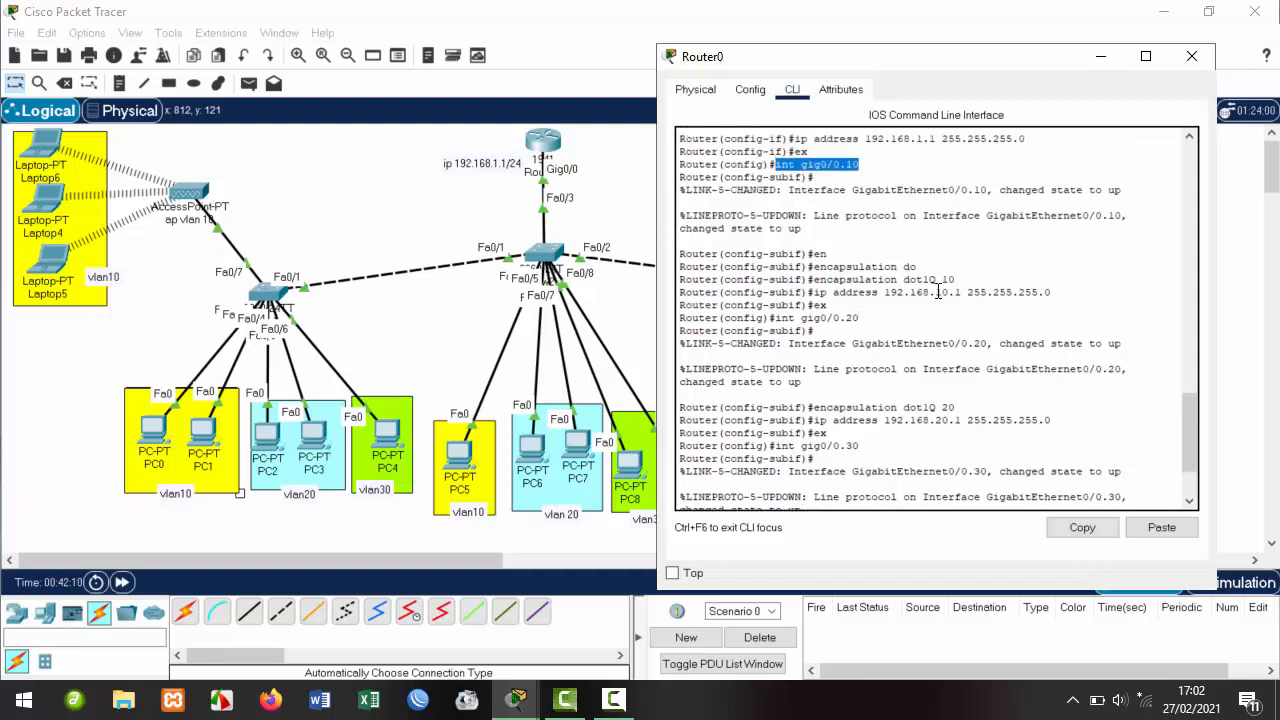
drag(962, 292, 816, 293)
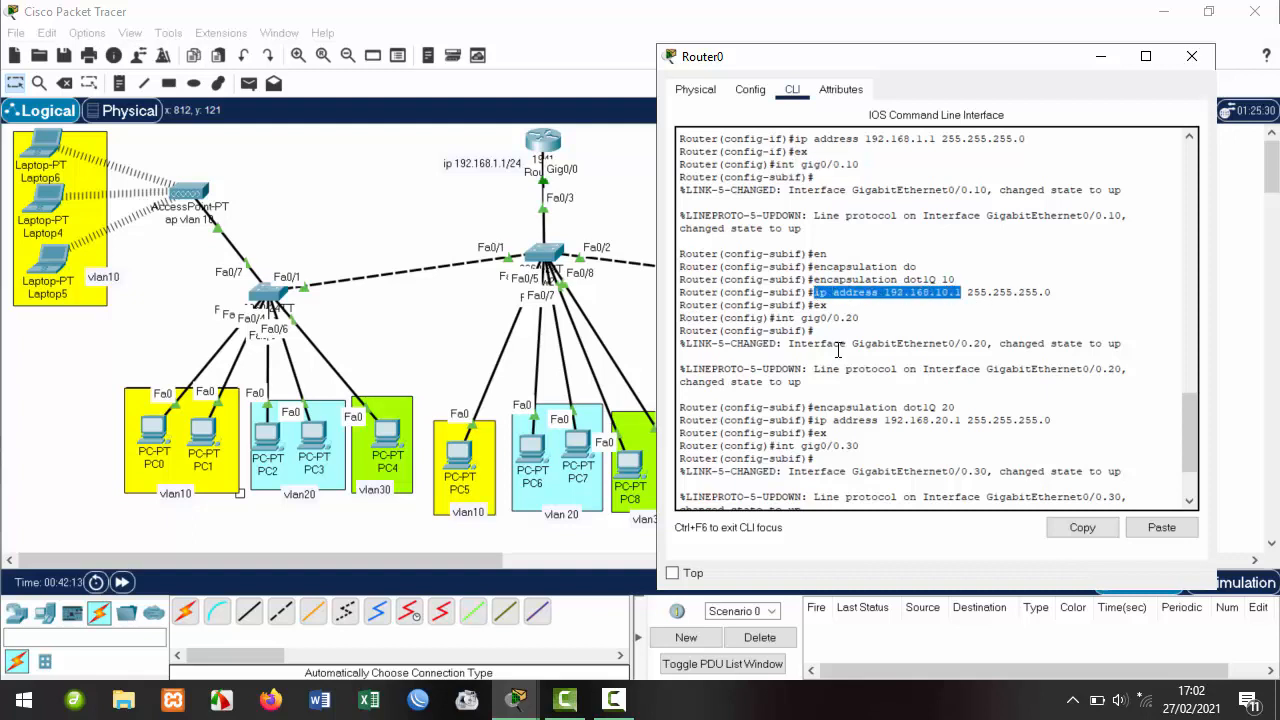
scroll(838, 350, down, 2)
drag(866, 218, 776, 218)
drag(962, 321, 838, 321)
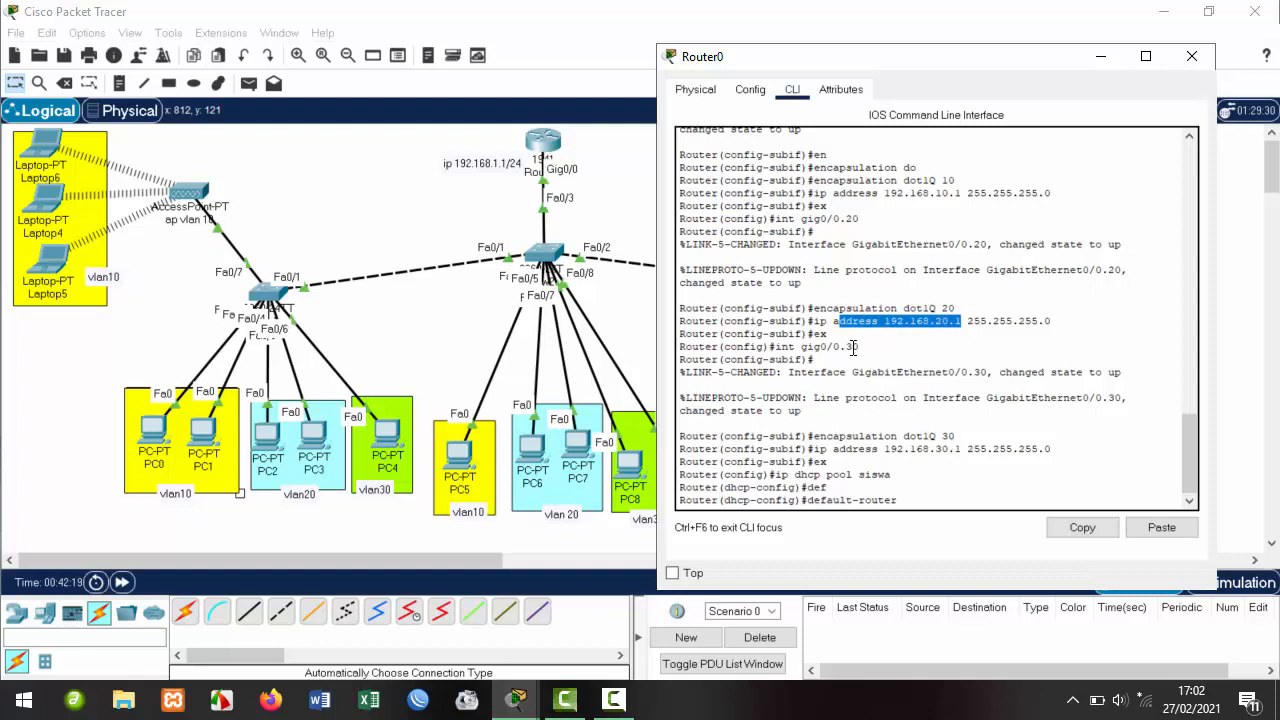
drag(858, 346, 787, 346)
drag(963, 448, 818, 452)
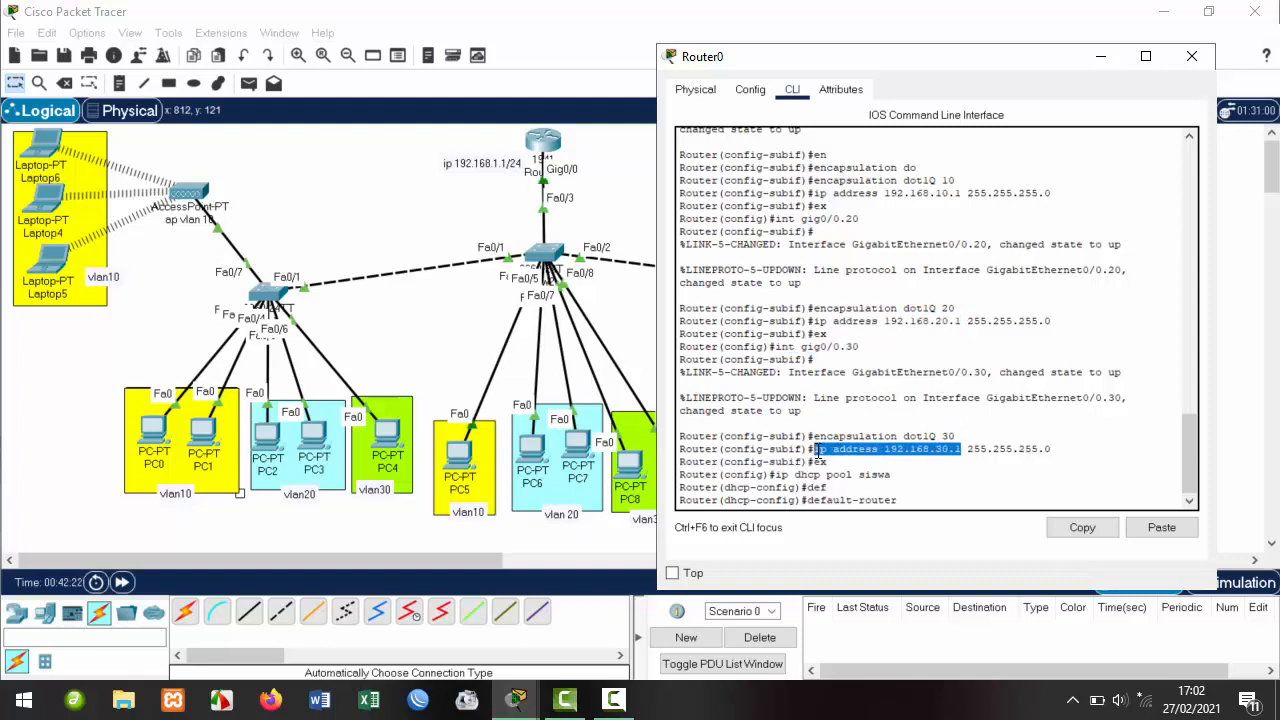
click(922, 500)
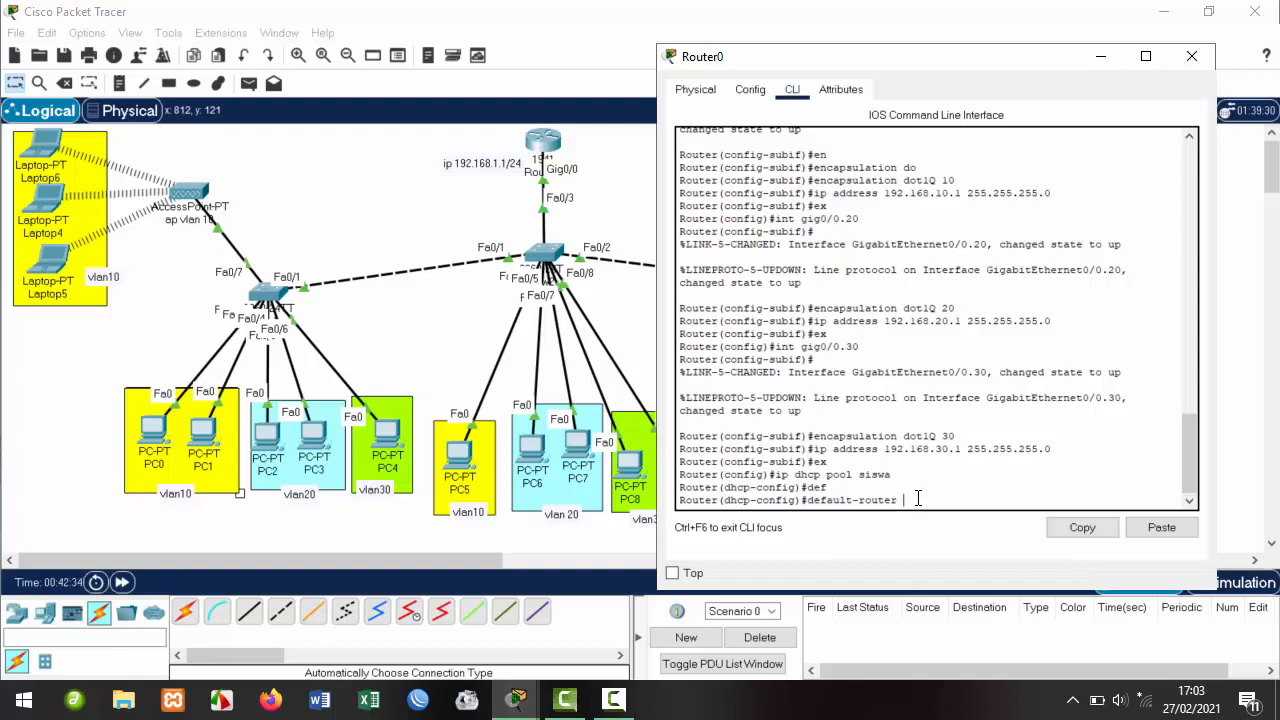
Enter 'default-router 192.168.10.1' and 'network 192.168.10.0 255.255.255.0' in pool siswa, then exit.
text(2.168.10.1)
key(Return)
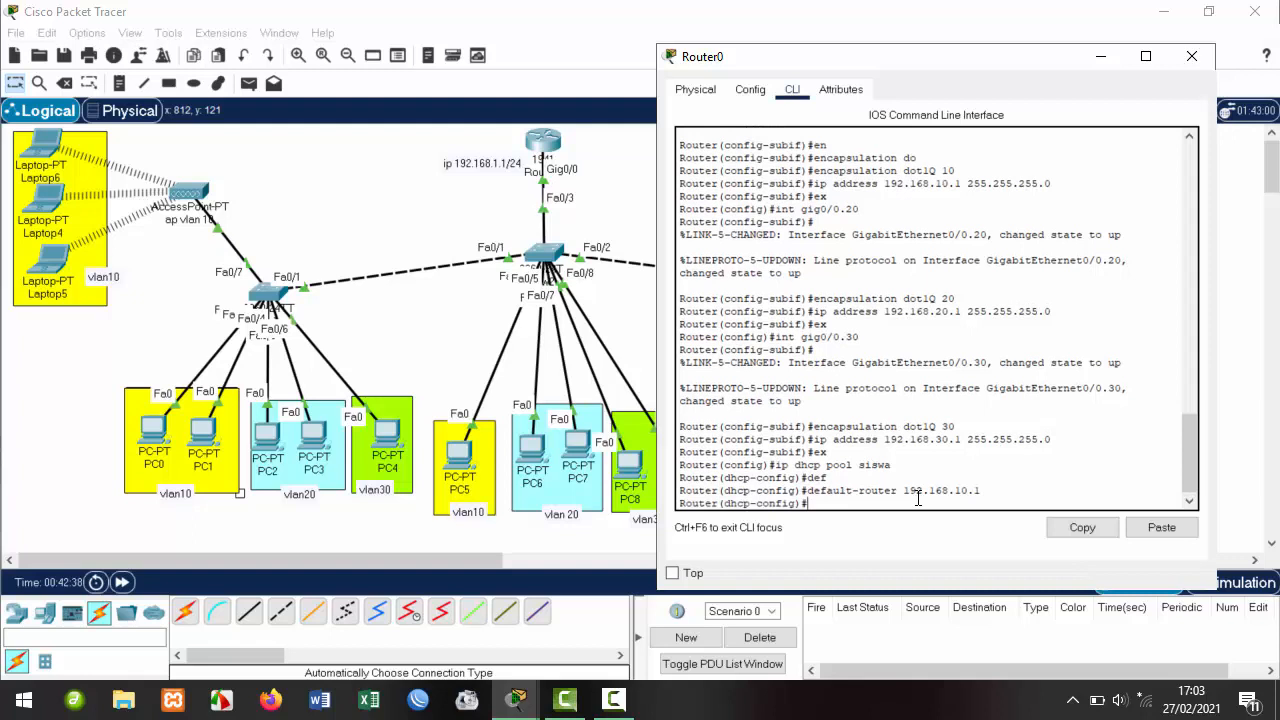
text(net)
key(Tab)
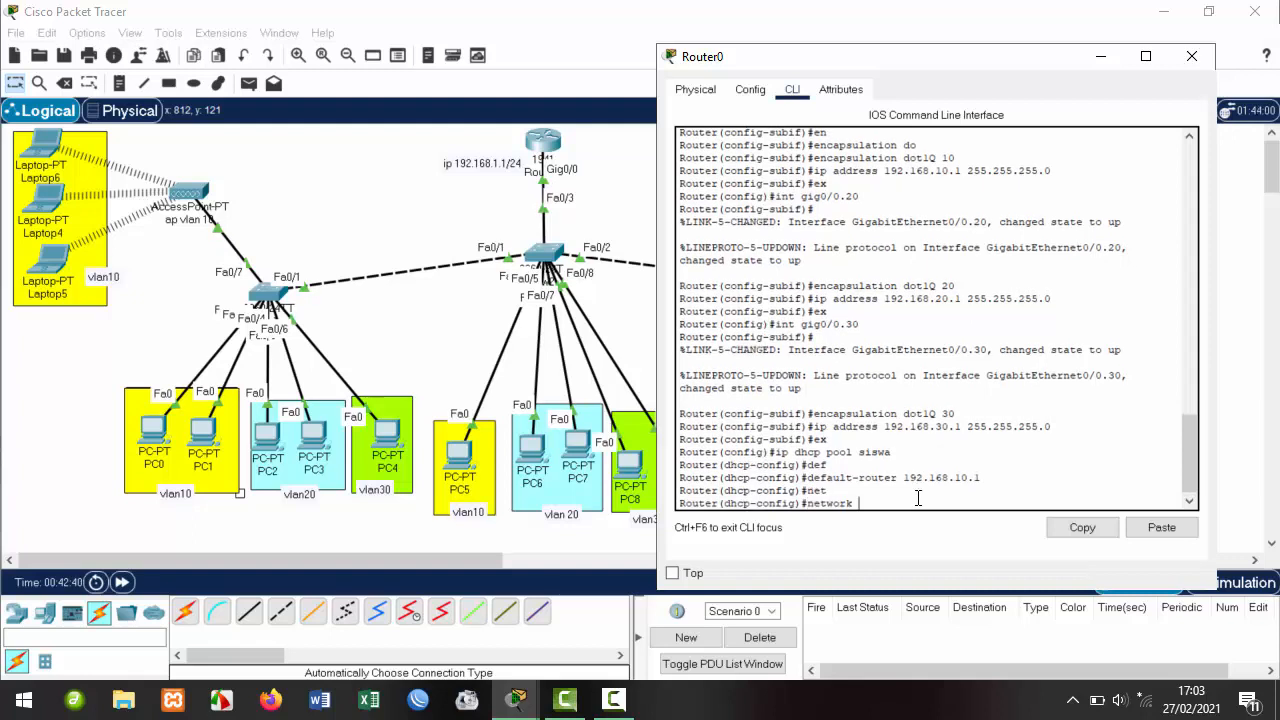
text(192.168.10.0 255.255.255.0)
key(Return)
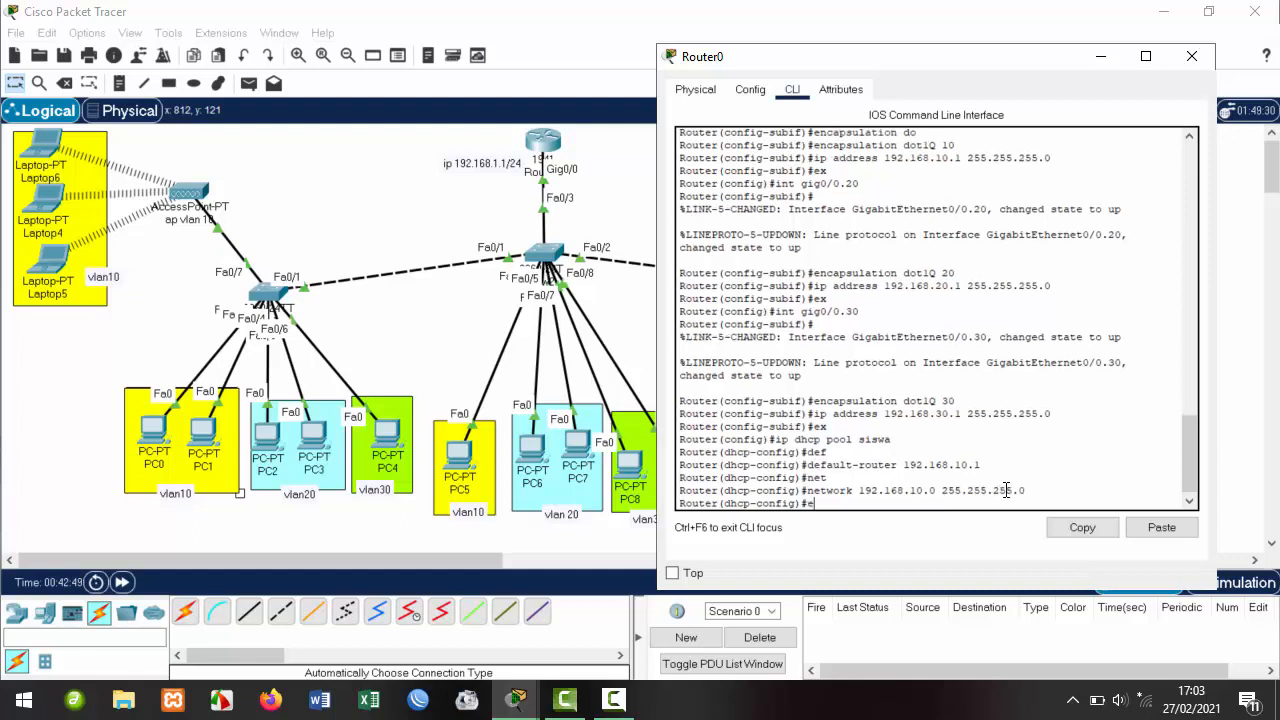
text(ex)
key(Return)
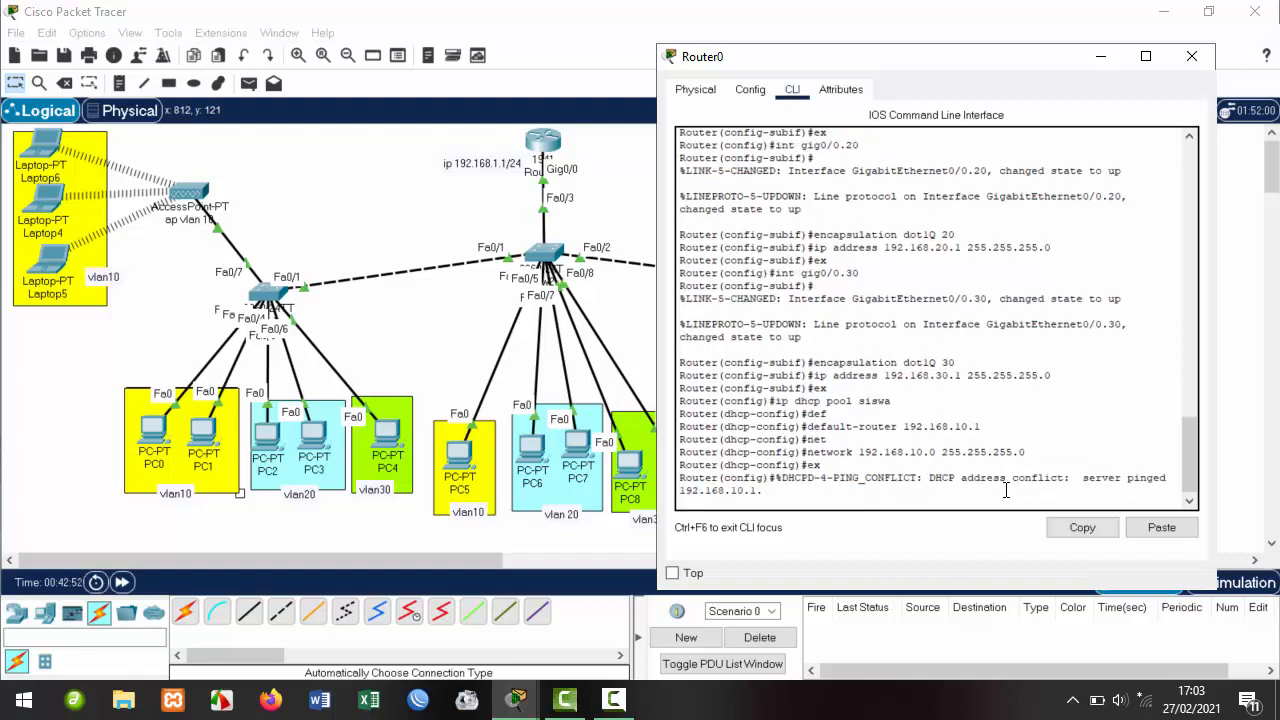
key(Return)
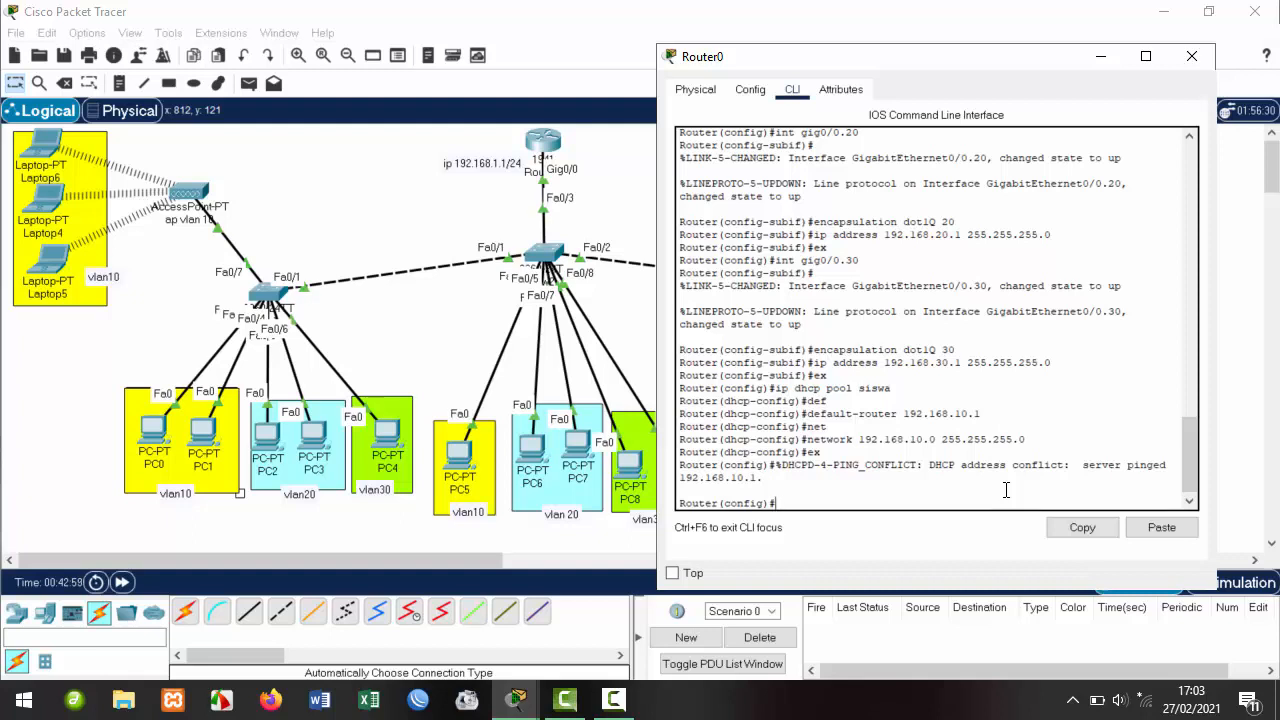
Create DHCP pool 'guru' with network 192.168.20.0 255.255.255.0.
key(Up)
key(Up)
key(Up)
key(Up)
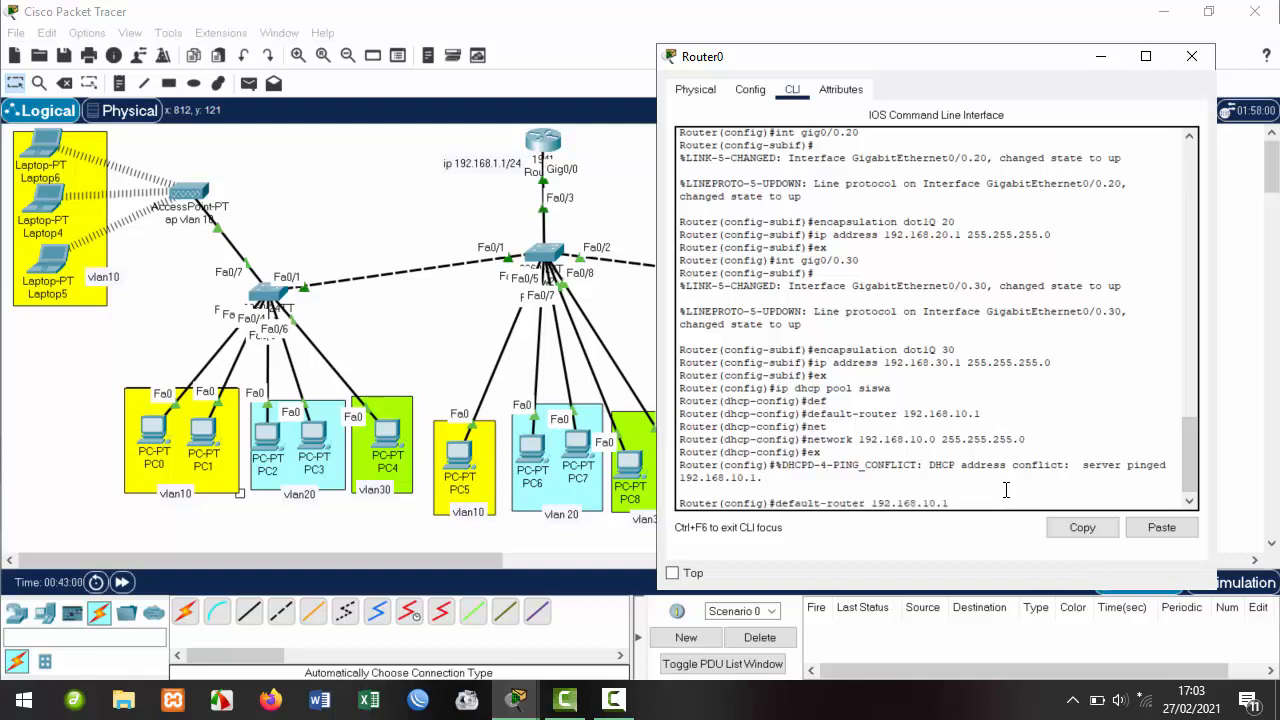
key(BackSpace)
key(BackSpace)
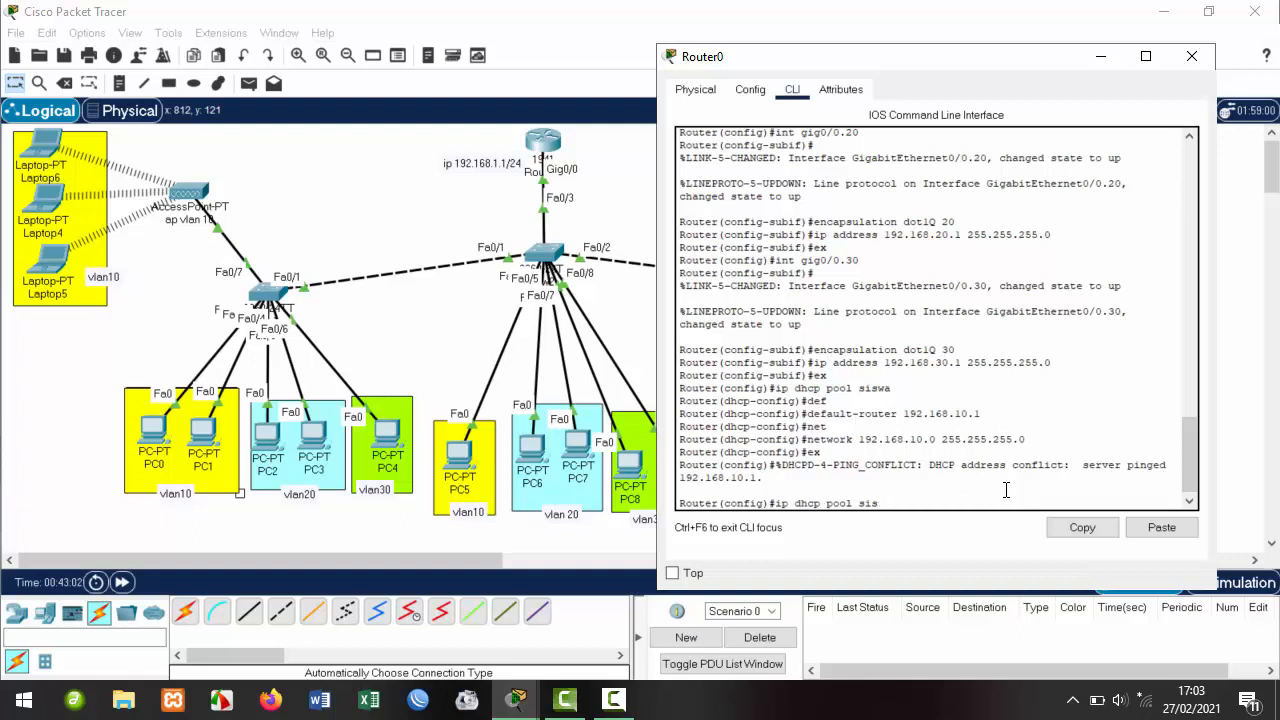
text(guru)
key(Return)
key(Up)
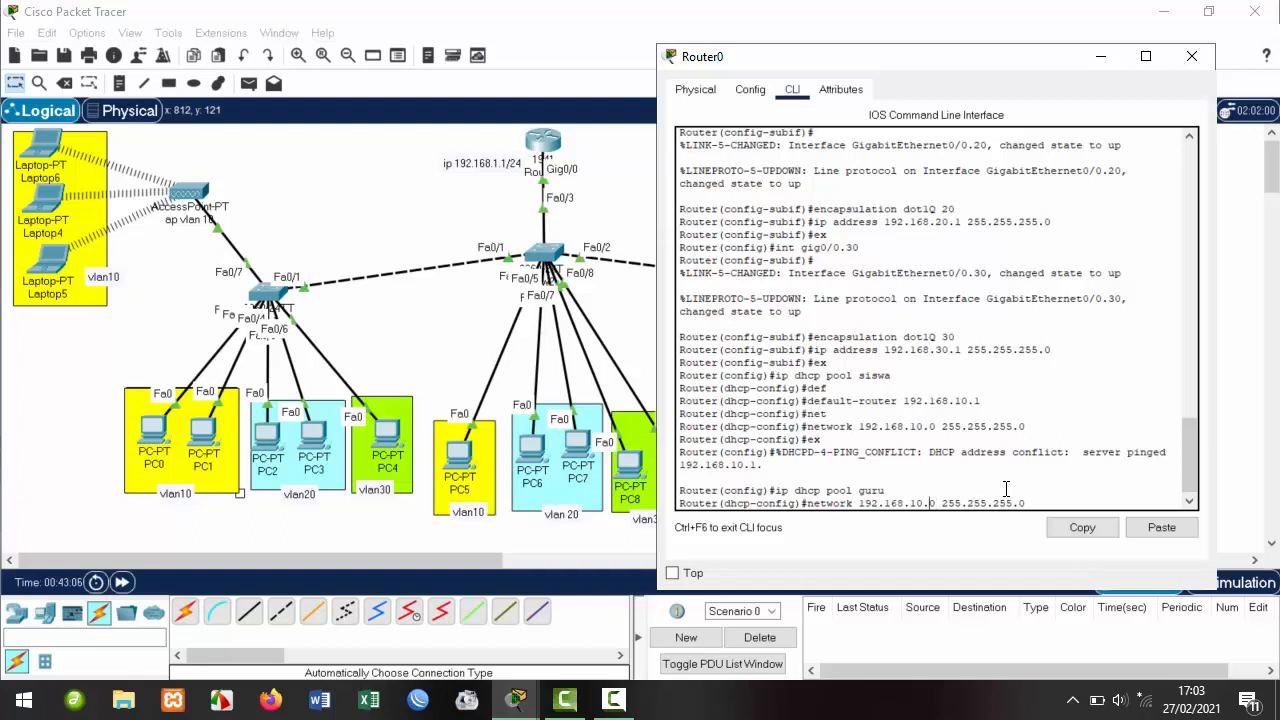
key(Left)
key(Left)
key(Left)
key(Left)
key(Left)
key(Left)
key(Left)
key(Left)
key(Left)
key(Left)
key(Left)
key(Left)
key(Left)
key(Left)
key(Left)
key(Left)
key(BackSpace)
key(BackSpace)
text(20)
key(Return)
Give pool guru default router 192.168.20.1, exit, and recall the pool command to edit its name.
key(Up)
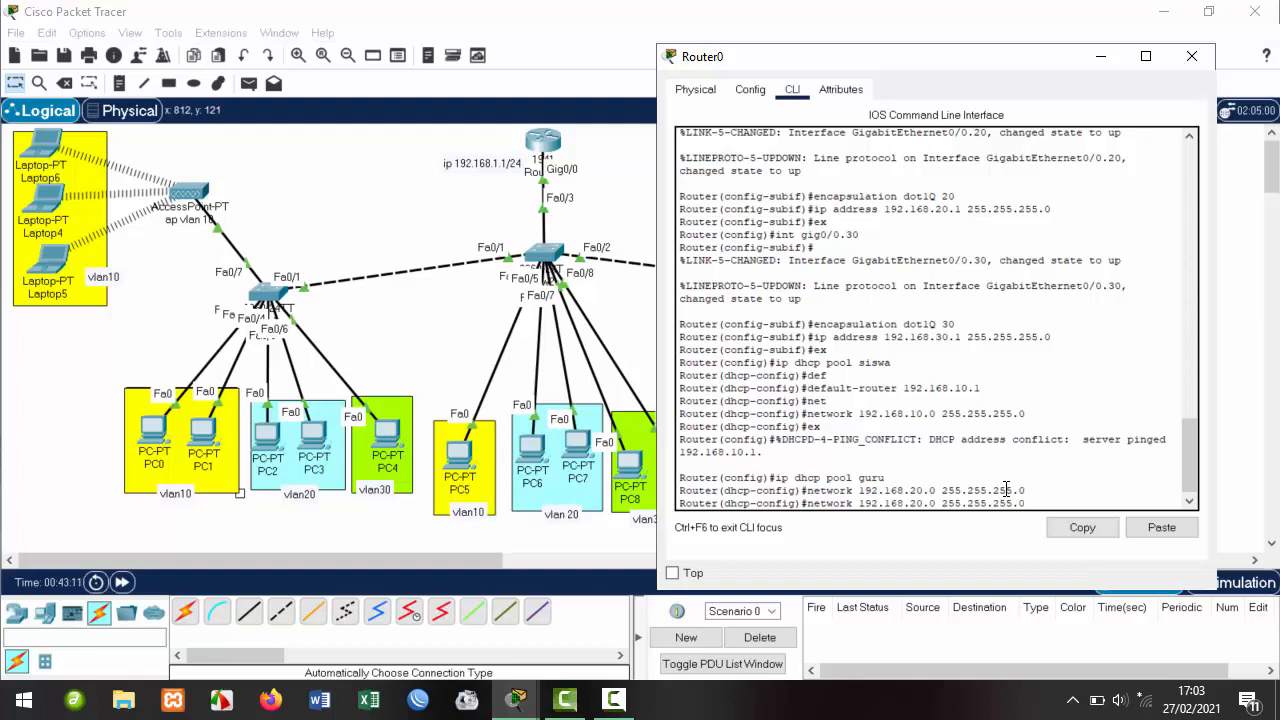
key(Up)
key(Up)
key(Up)
key(Up)
key(Left)
key(Left)
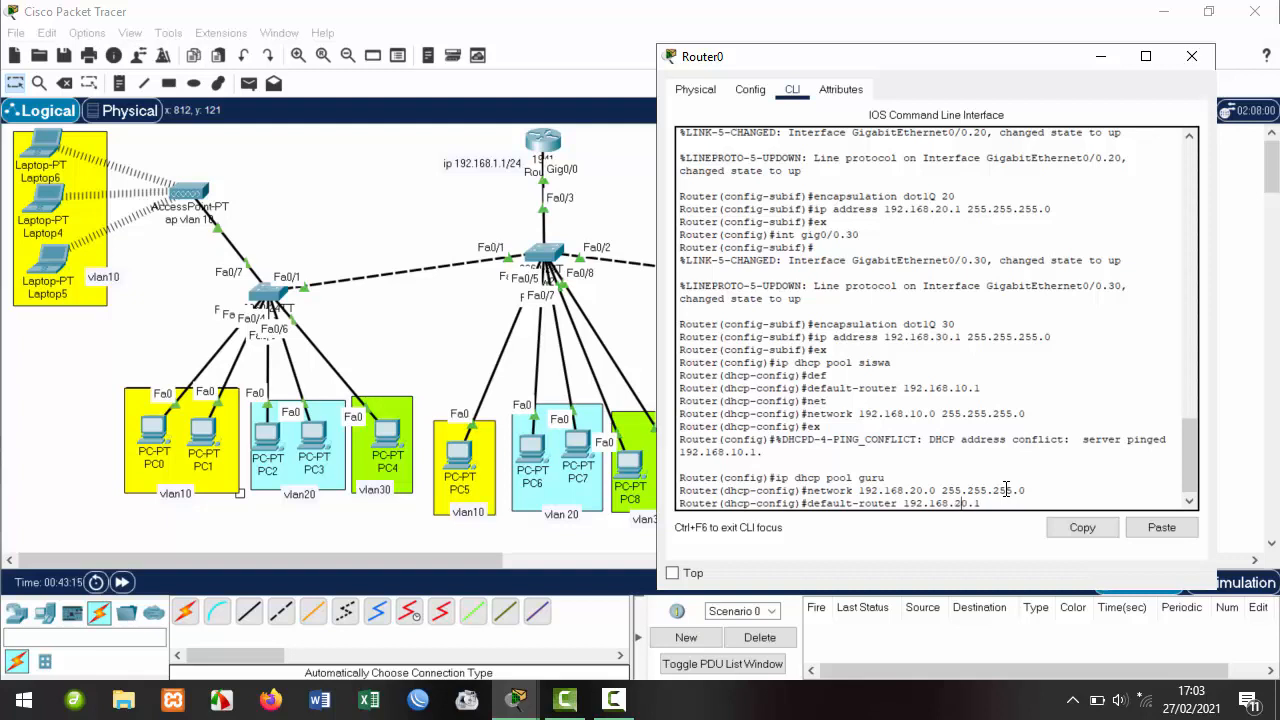
key(Return)
key(Up)
key(Up)
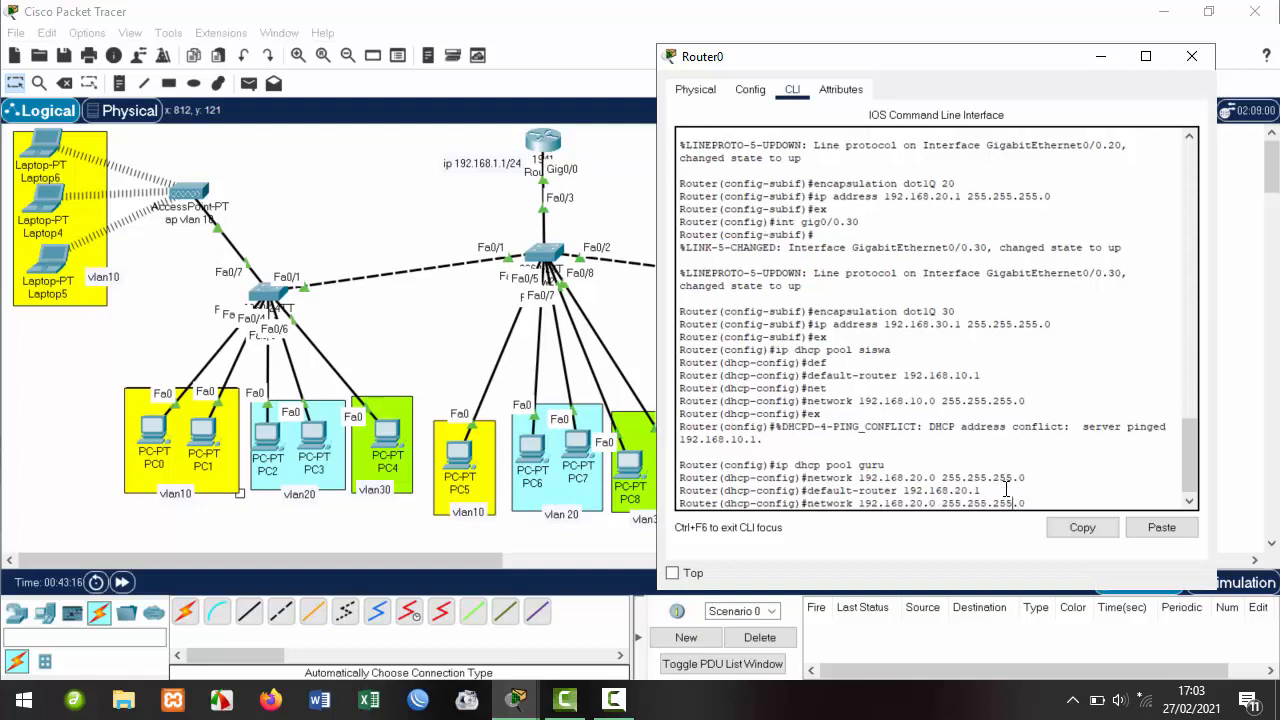
key(Return)
text(er(dhcp-config)#e)
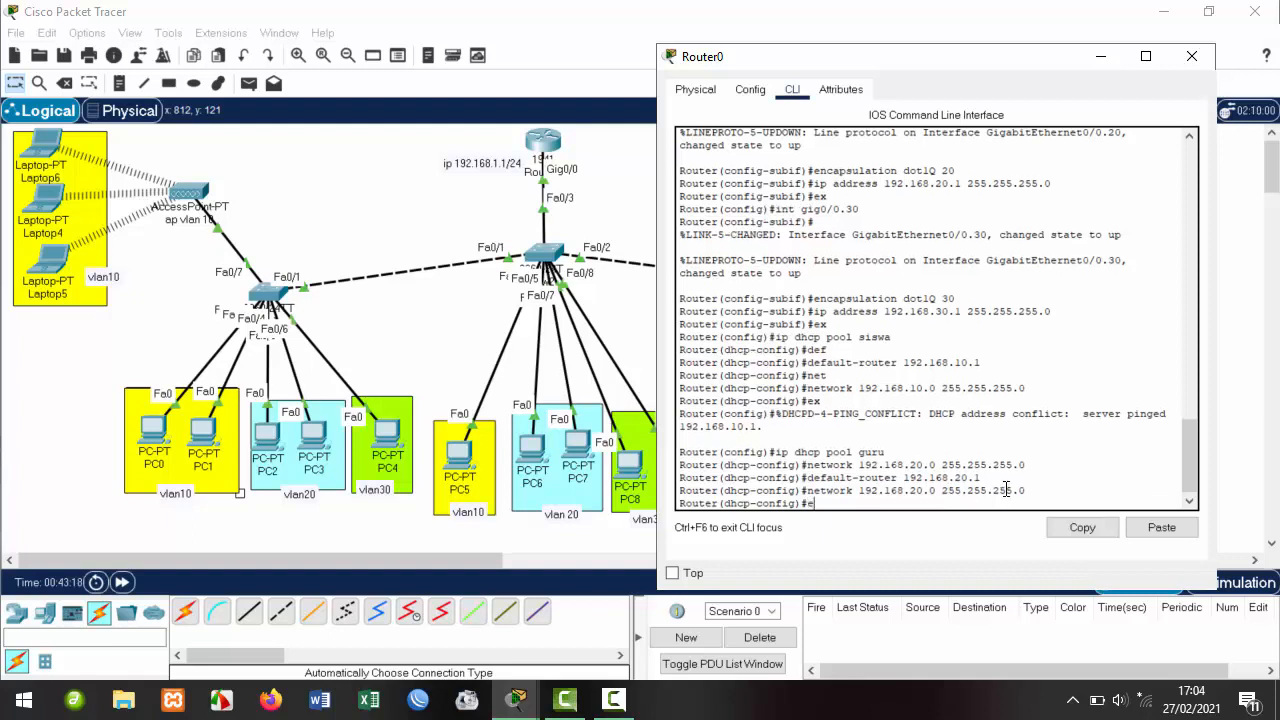
text(x)
key(Return)
key(Up)
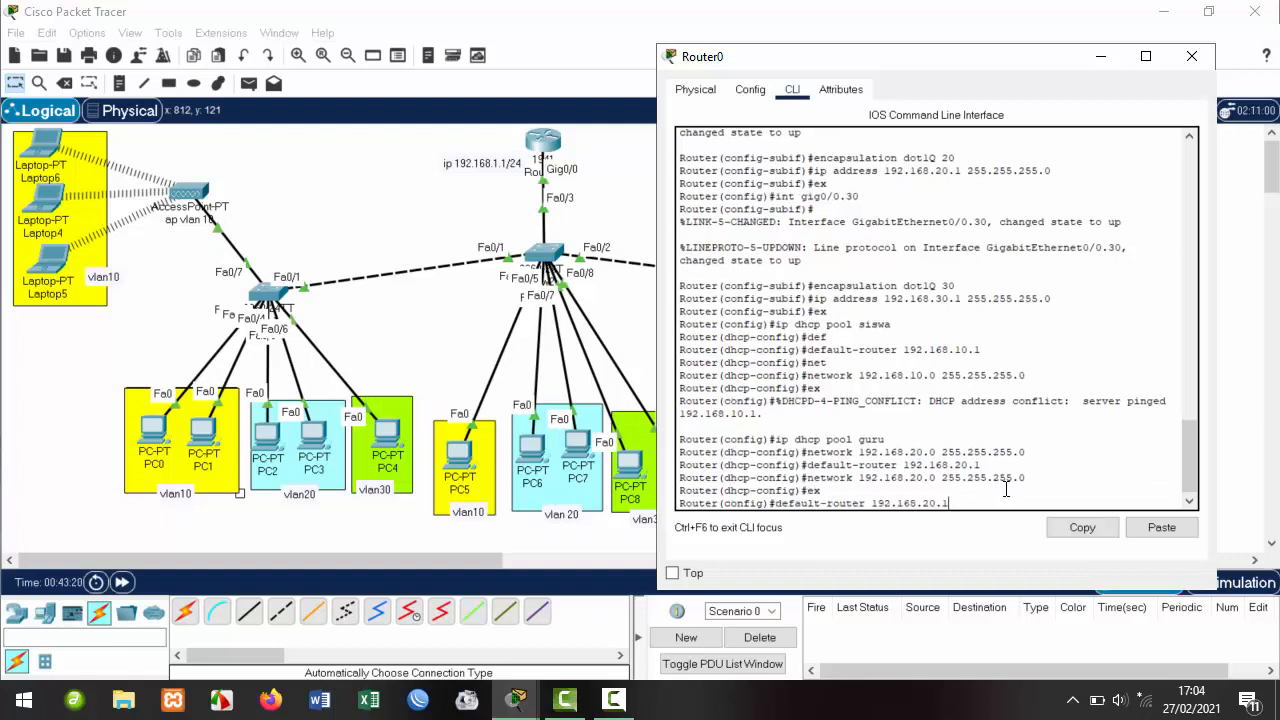
key(Up)
key(Down)
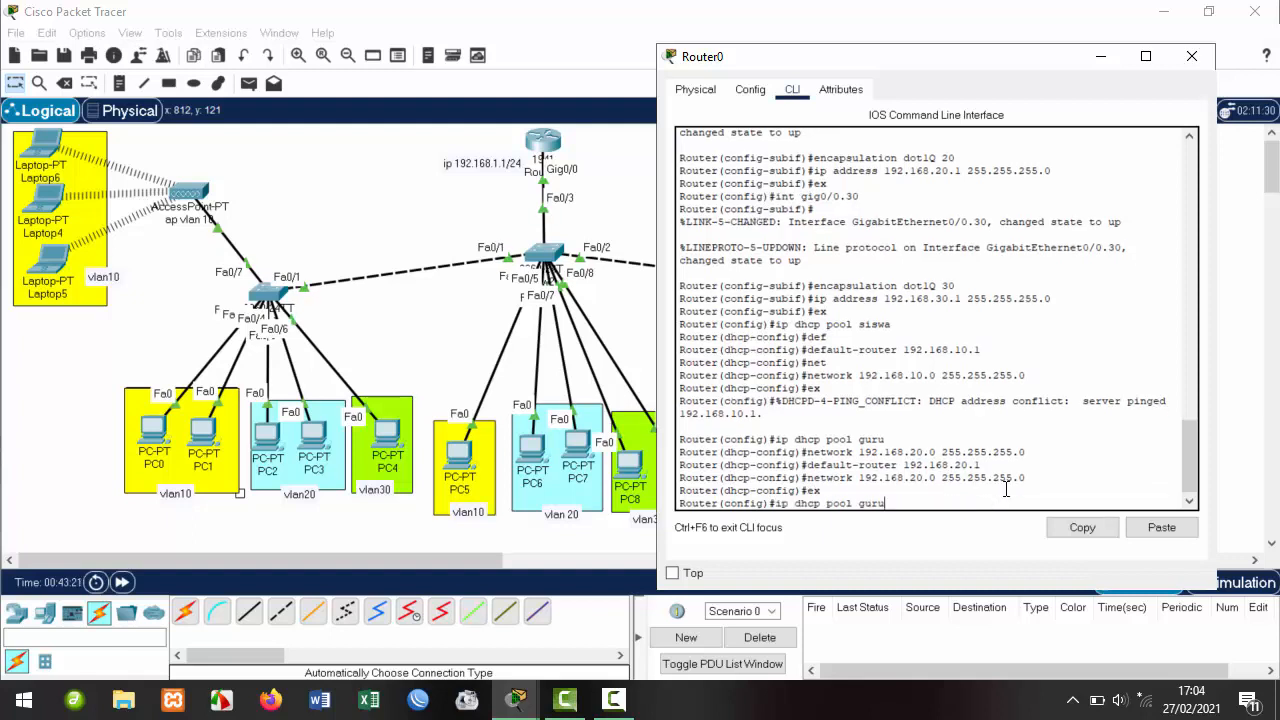
key(BackSpace)
key(BackSpace)
key(BackSpace)
key(BackSpace)
Create DHCP pool tu on Router0 with default router 192.168.30.1.
text(tu)
key(Return)
key(Up)
key(Up)
key(Up)
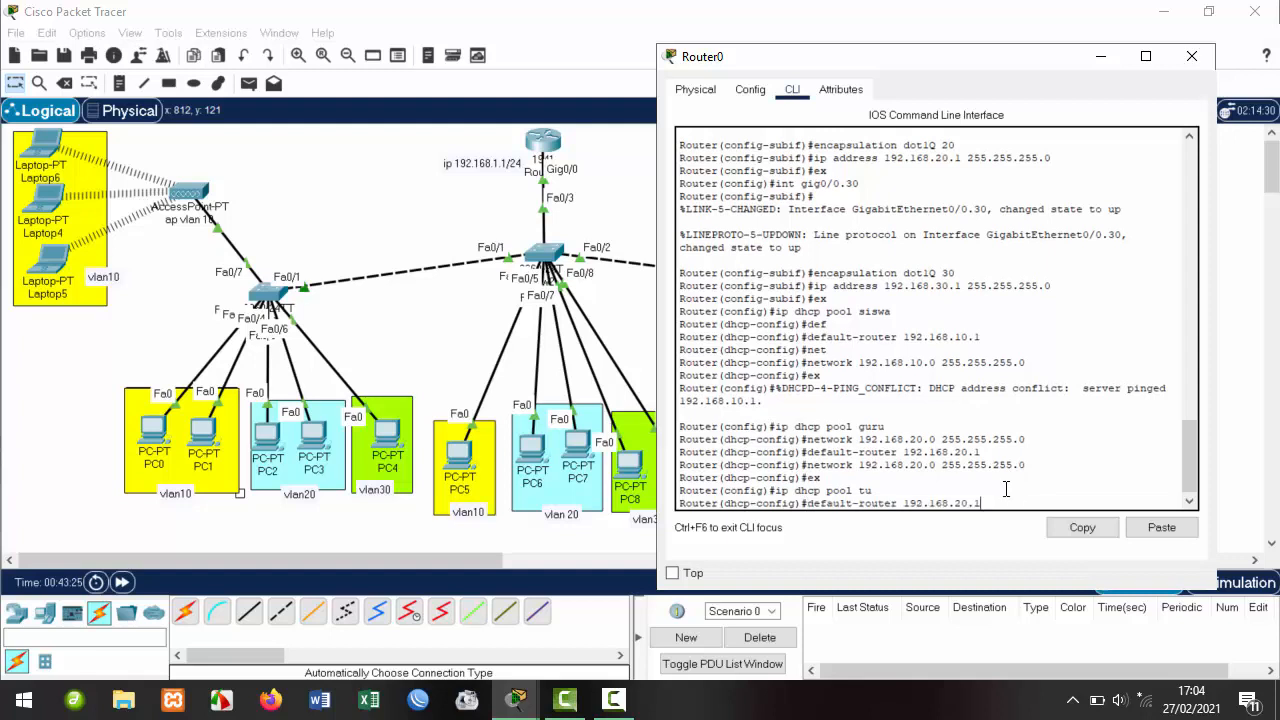
key(Left)
key(Left)
key(Return)
key(Up)
key(Up)
key(Up)
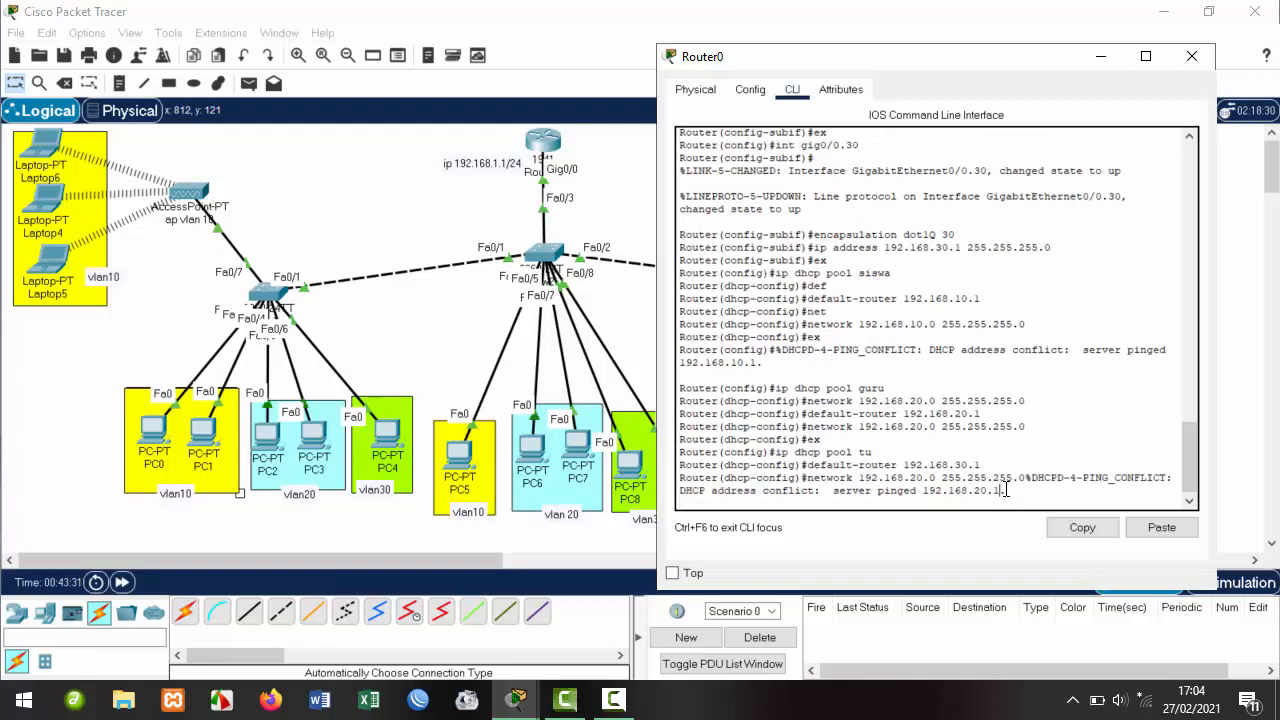
key(Up)
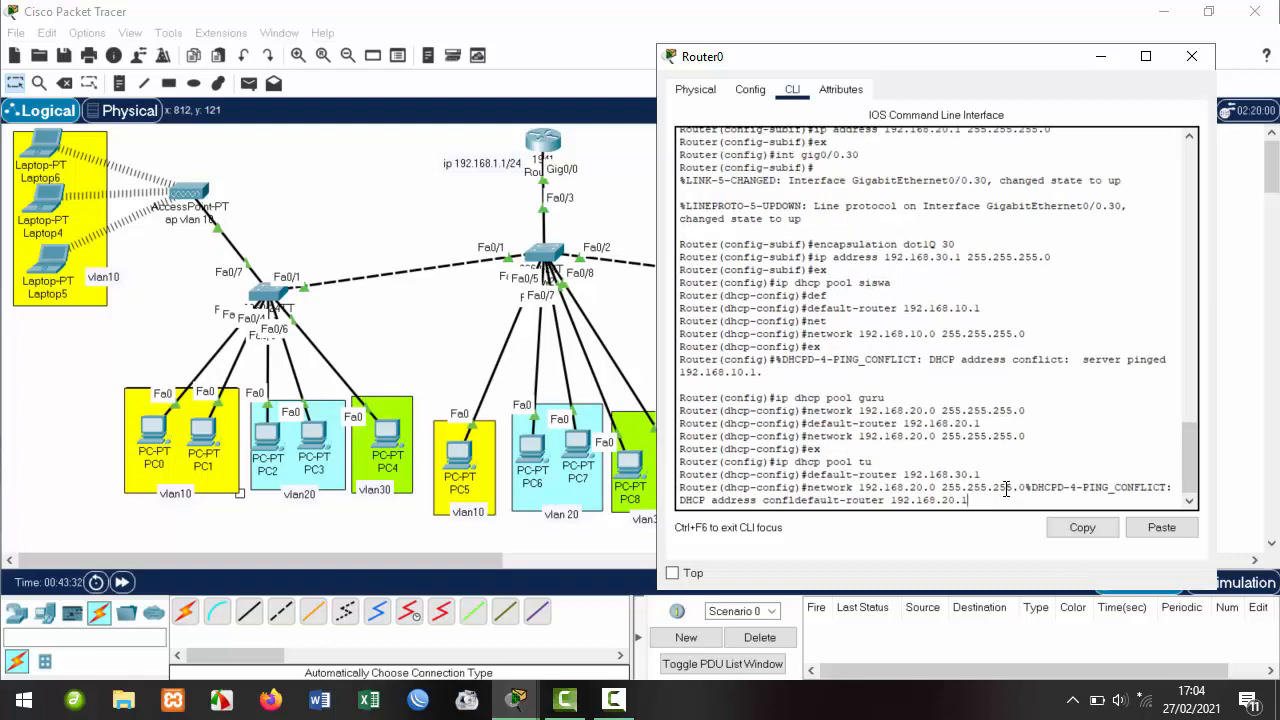
key(Return)
Edit a recalled network command to give pool tu network 192.168.30.0 255.255.255.0.
key(Up)
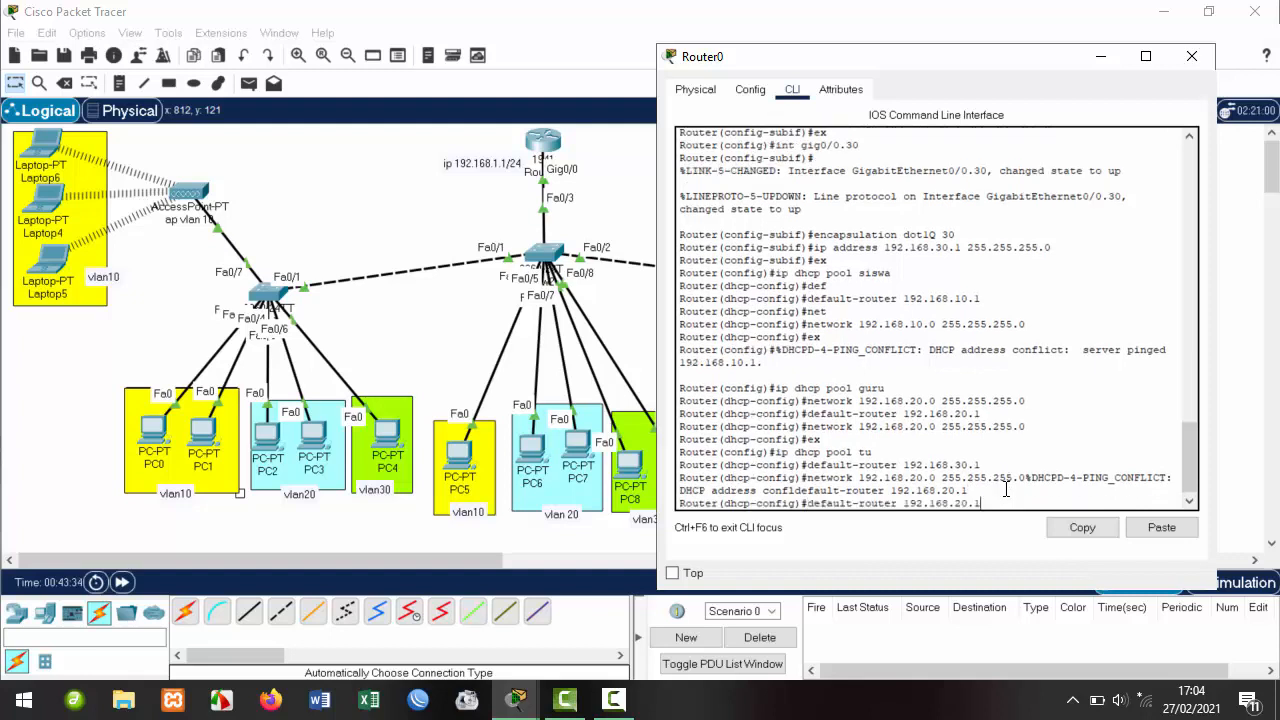
key(Up)
key(Up)
key(Up)
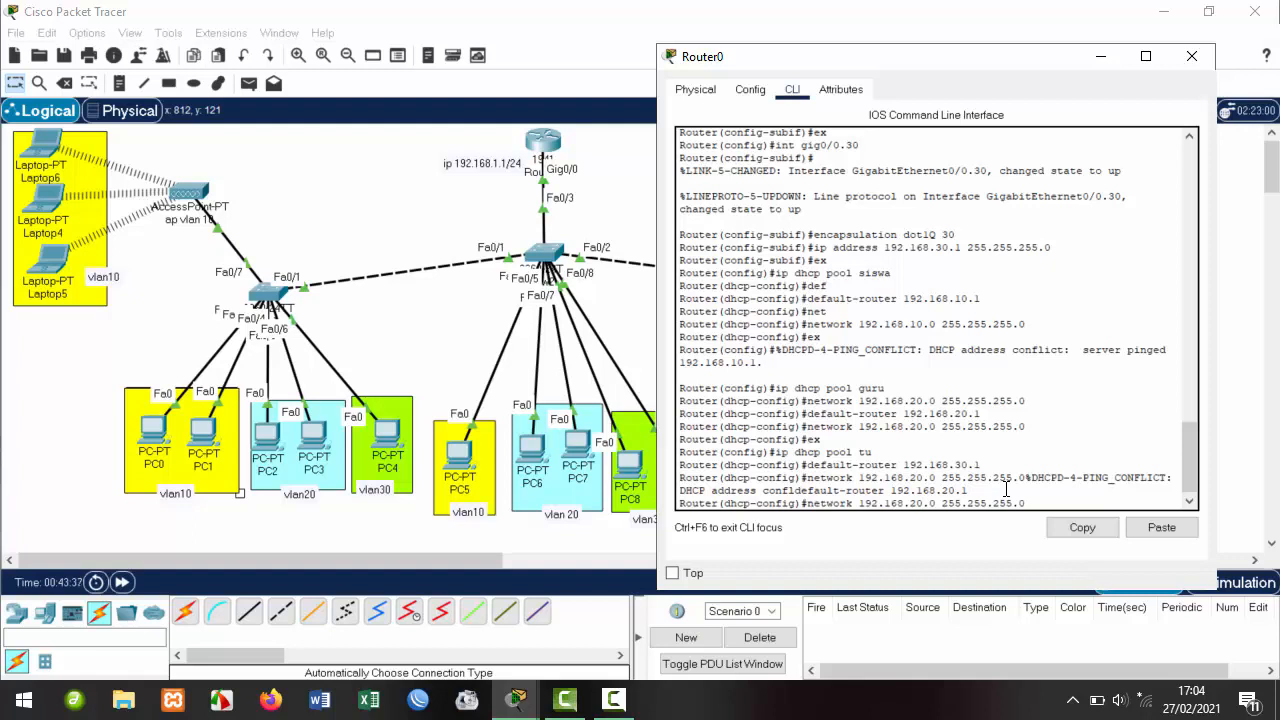
key(Left)
key(Left)
key(Left)
key(Left)
key(Left)
key(Left)
key(Left)
key(Left)
key(Left)
key(Left)
key(Left)
key(Left)
key(Left)
key(Left)
key(Left)
key(Left)
key(Left)
key(BackSpace)
text(3)
key(Return)
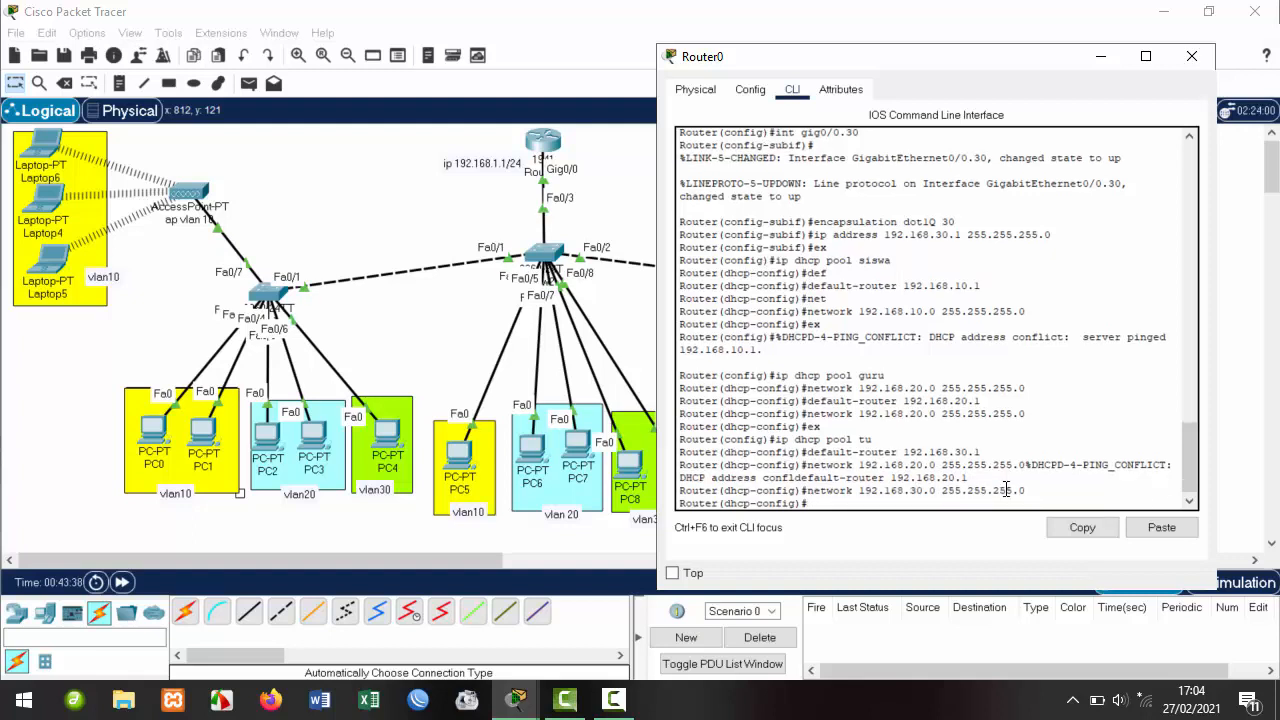
Exit twice to privileged mode and save the configuration with wr.
text(ex)
key(Return)
text(ex)
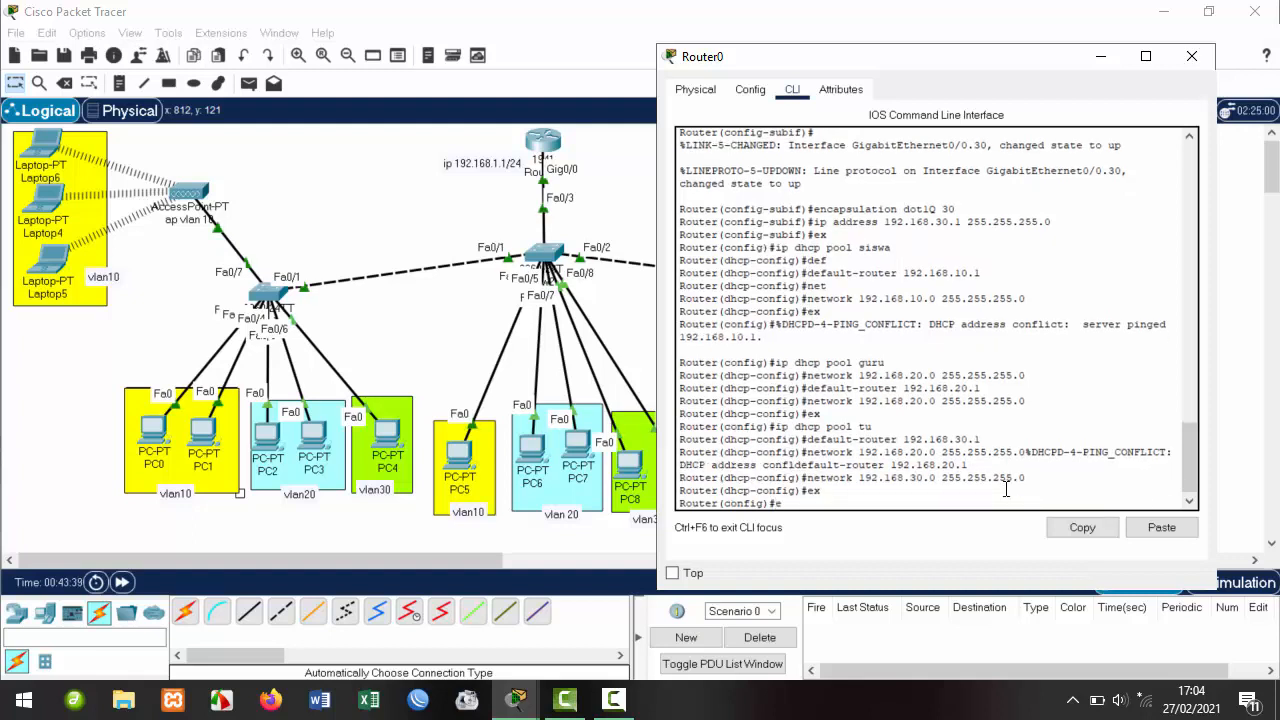
key(Return)
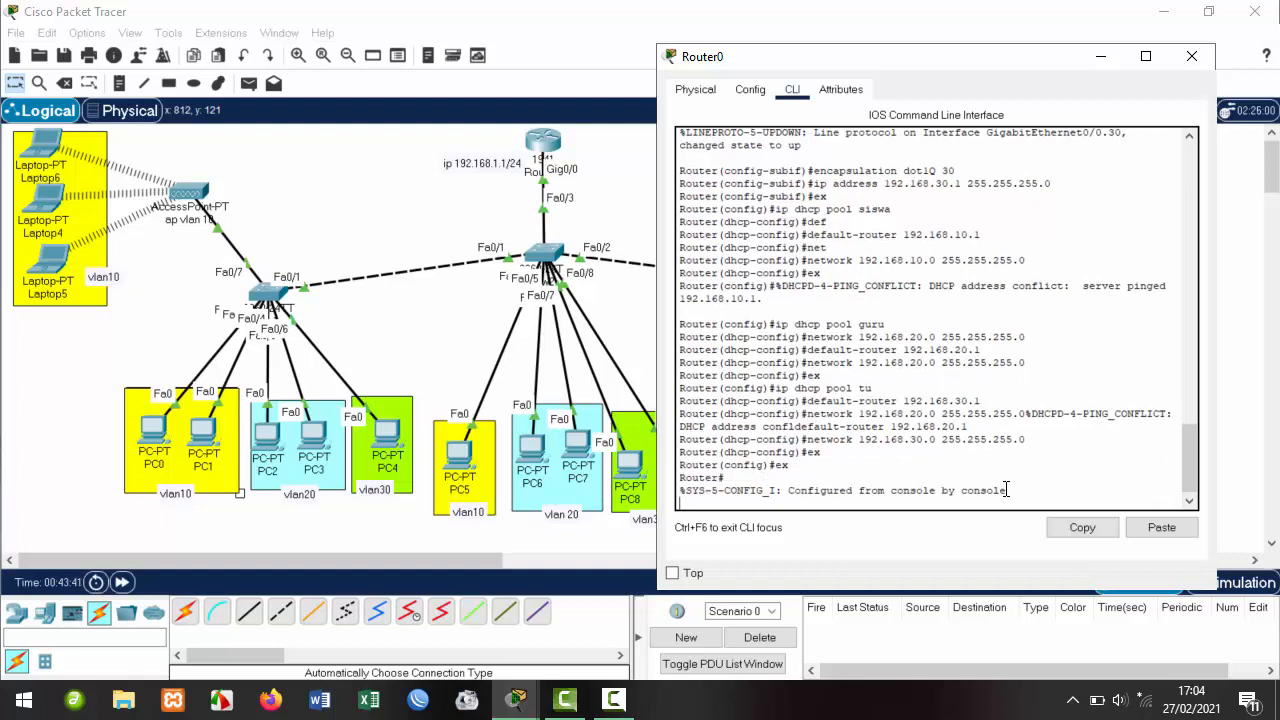
text(wr)
key(Return)
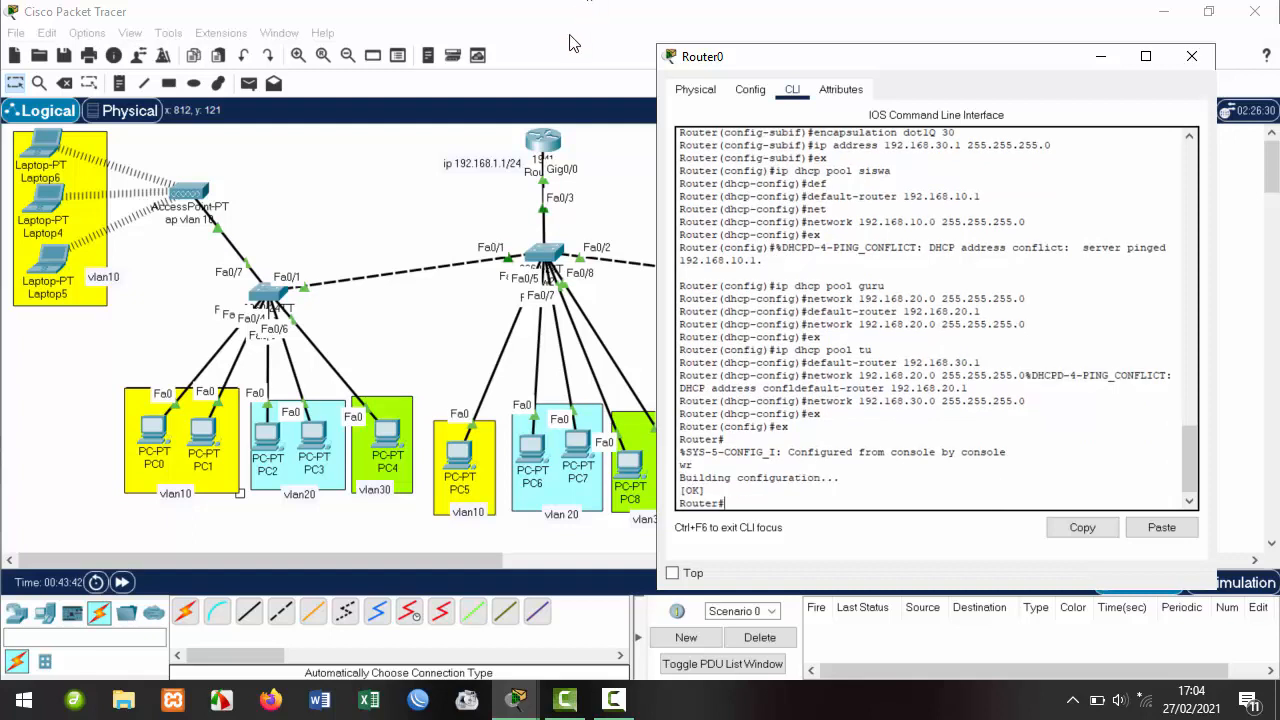
Close and reopen Router0's window, then scroll back through its configuration.
click(1192, 56)
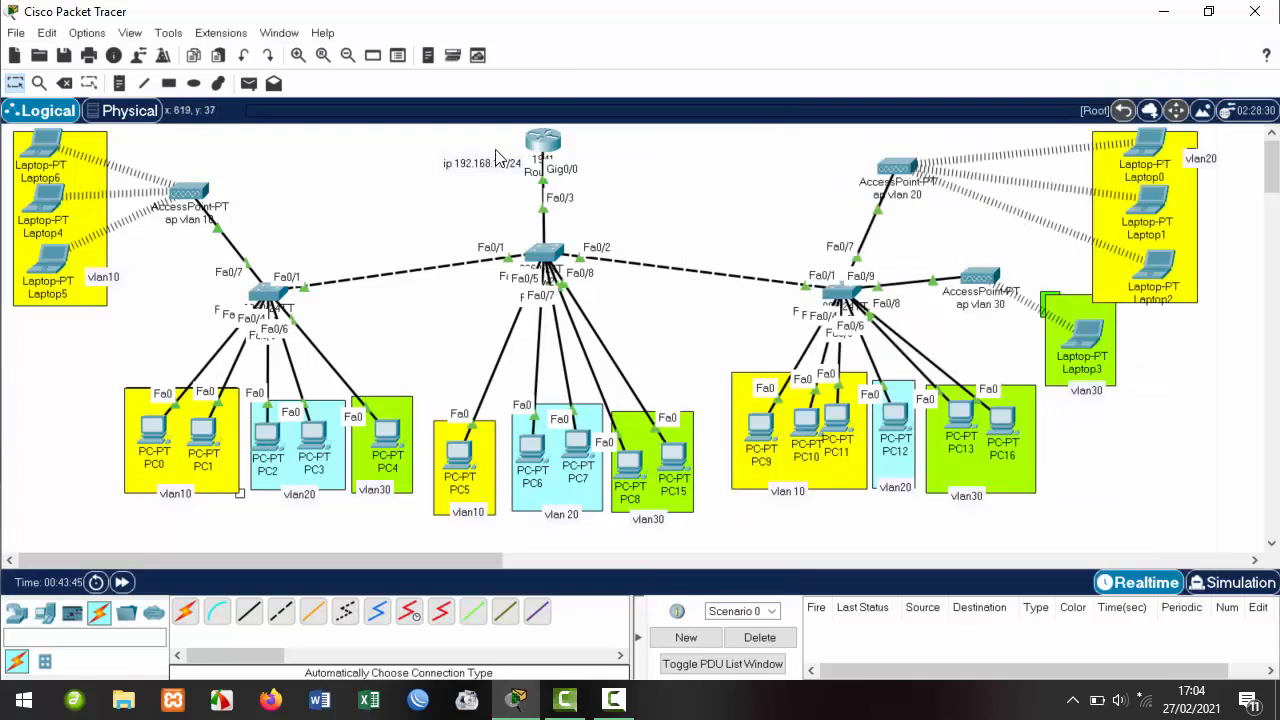
click(558, 148)
drag(622, 98, 896, 123)
scroll(812, 250, up, 10)
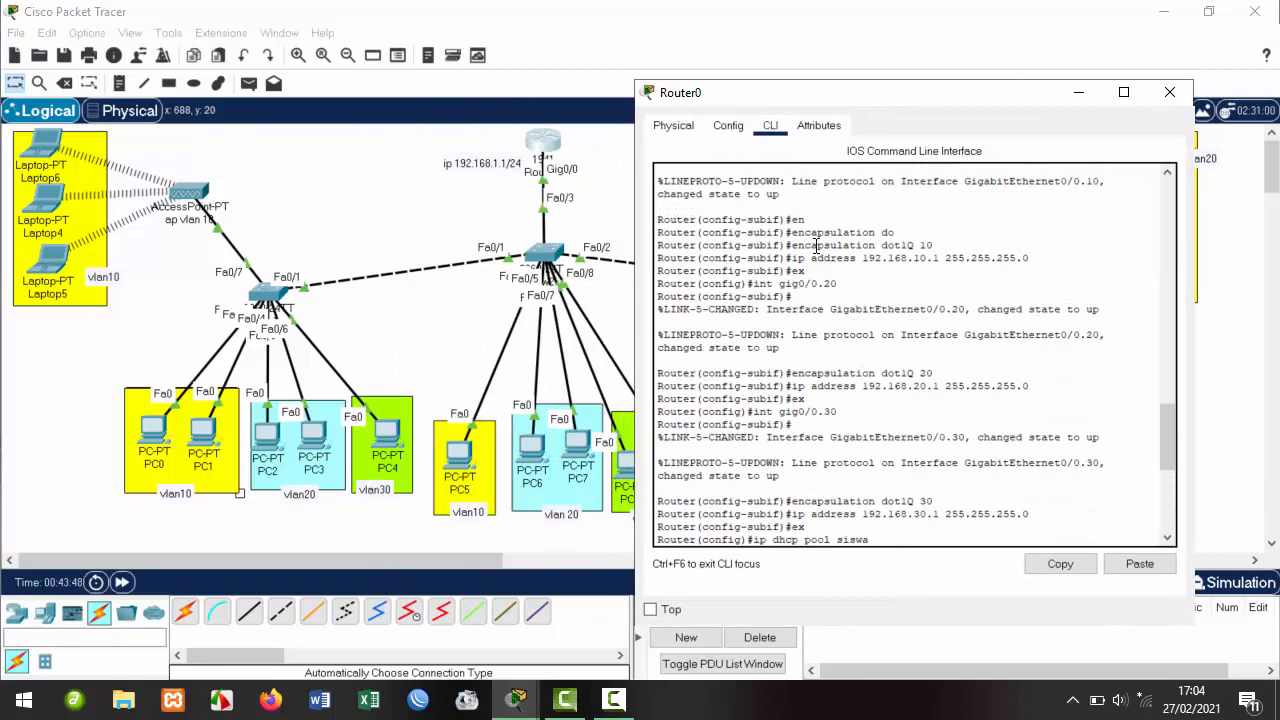
scroll(816, 245, down, 10)
scroll(826, 220, up, 2)
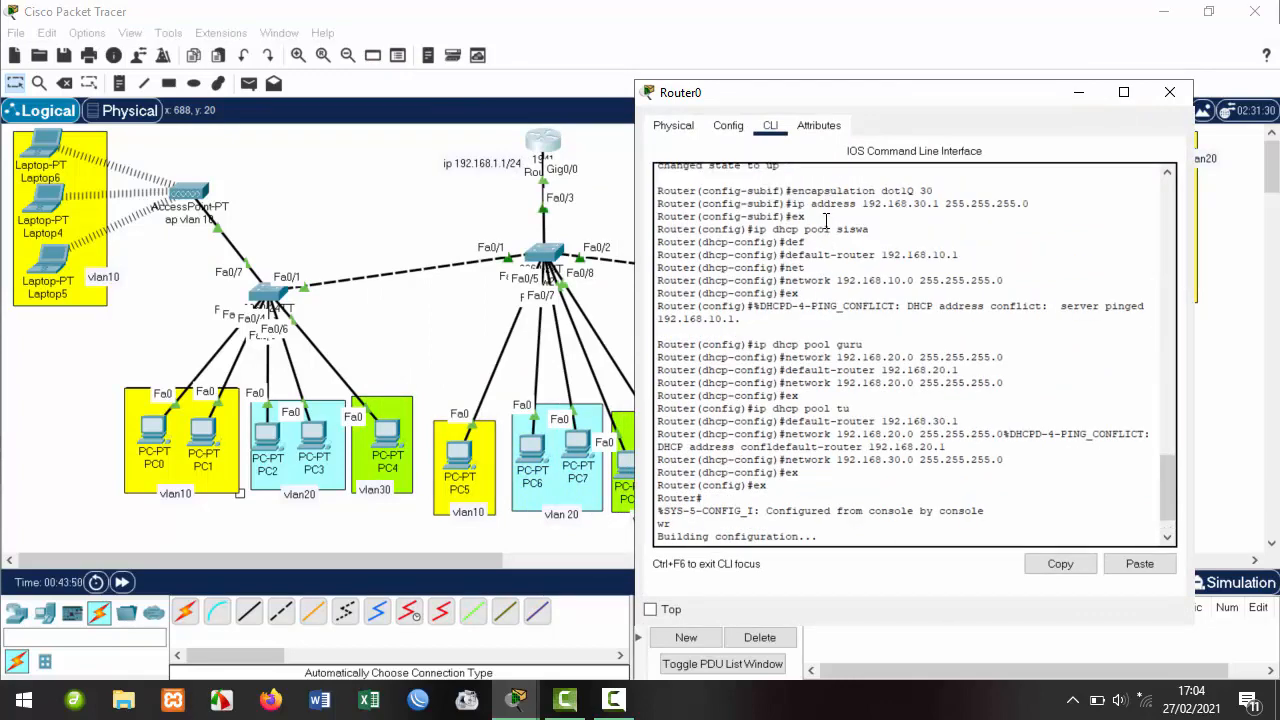
scroll(824, 240, up, 15)
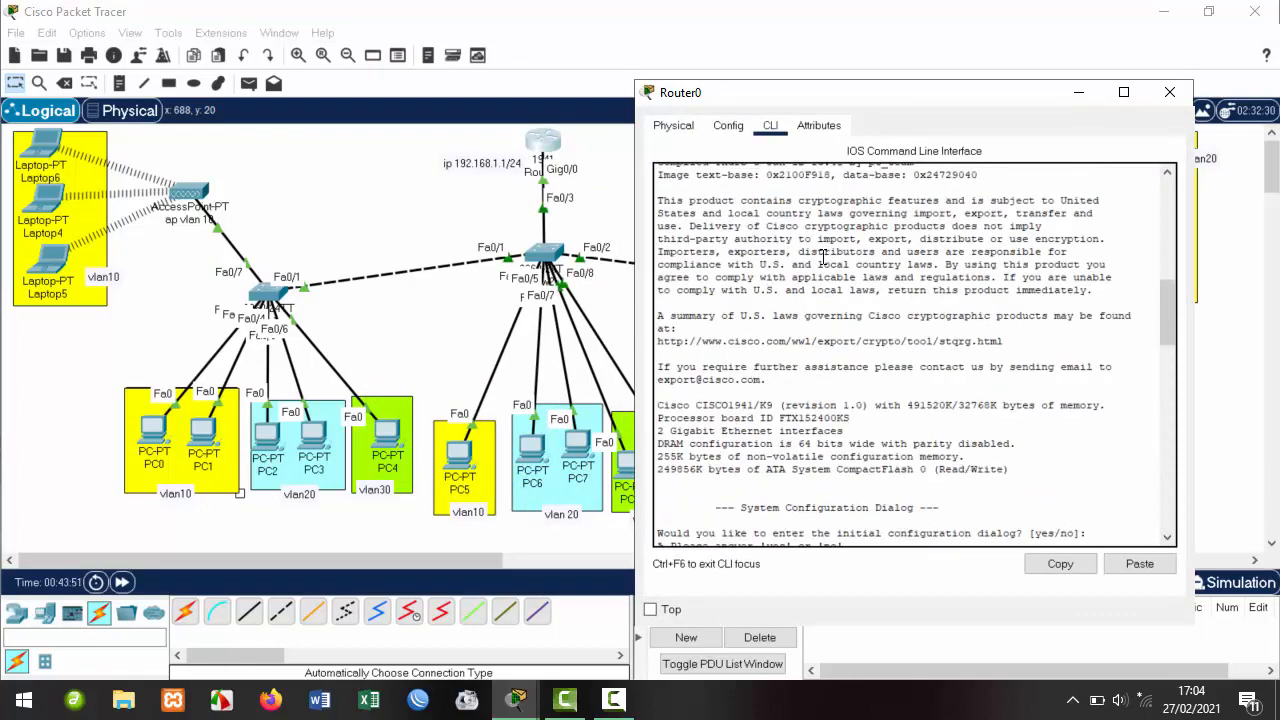
scroll(822, 256, down, 9)
Highlight Router0's subinterface commands, such as int gig0/0.20.
drag(820, 303, 727, 315)
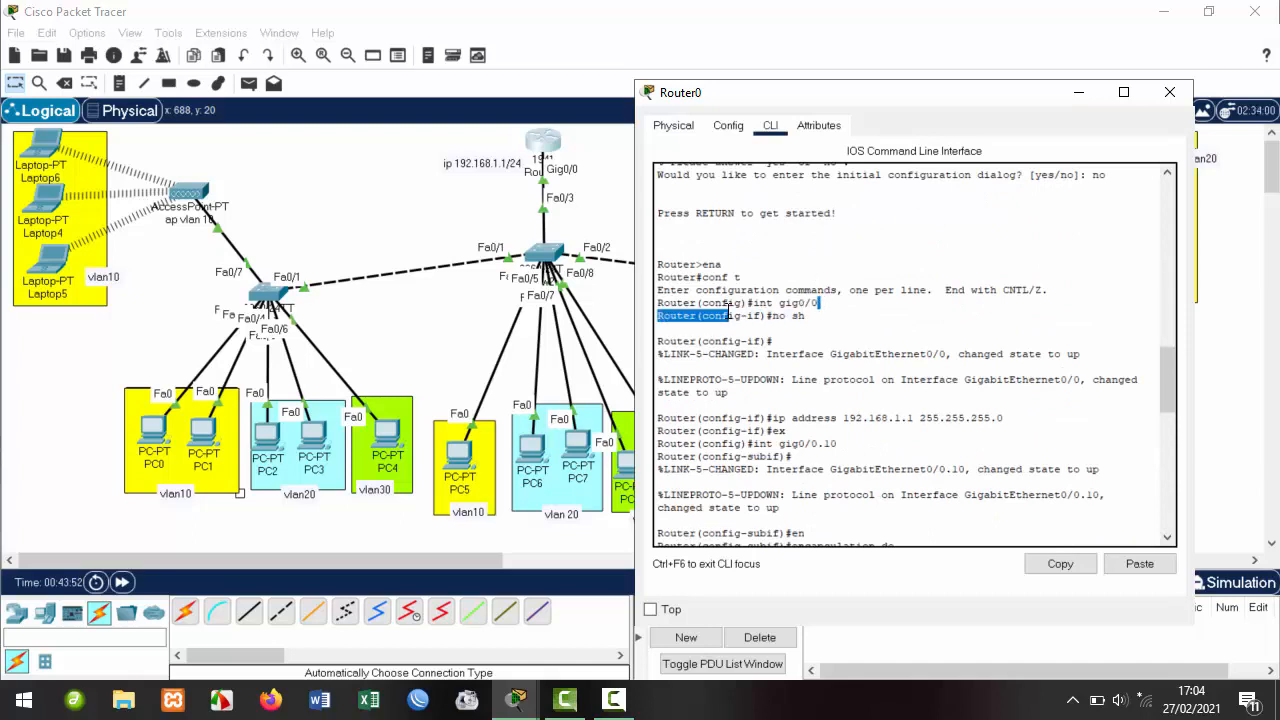
scroll(818, 378, down, 3)
click(835, 348)
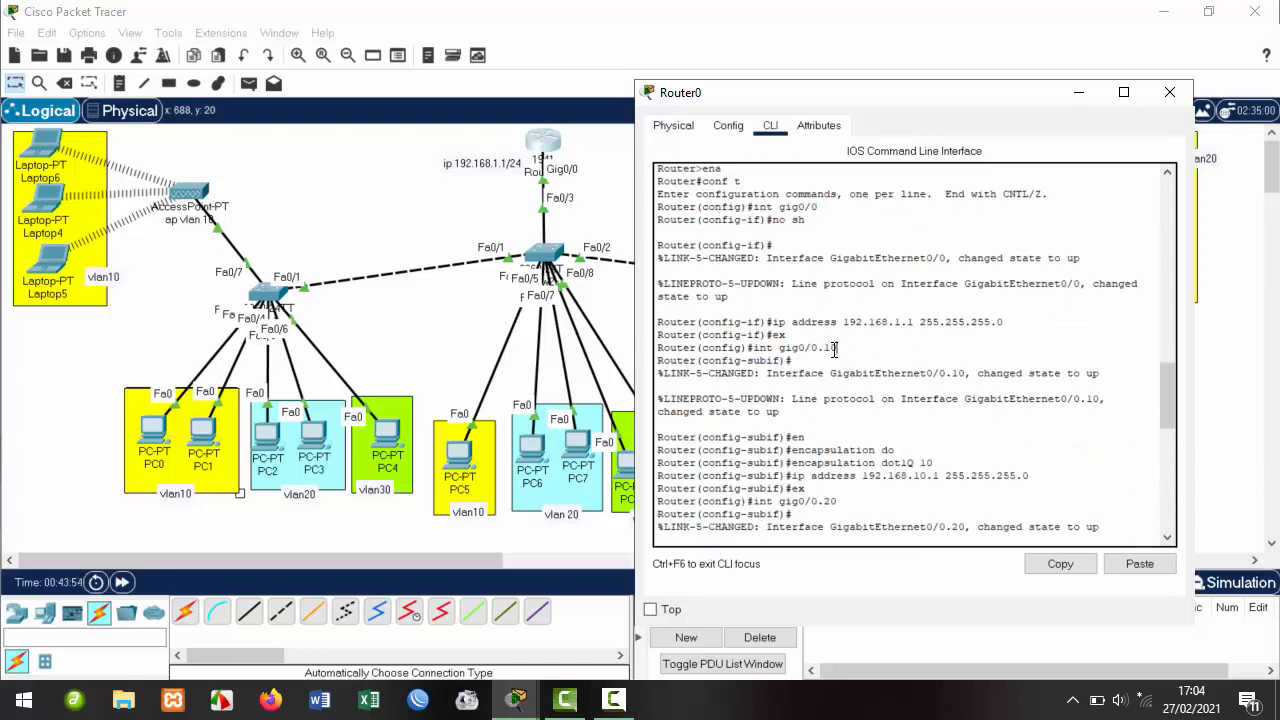
drag(835, 348, 752, 348)
scroll(823, 358, down, 4)
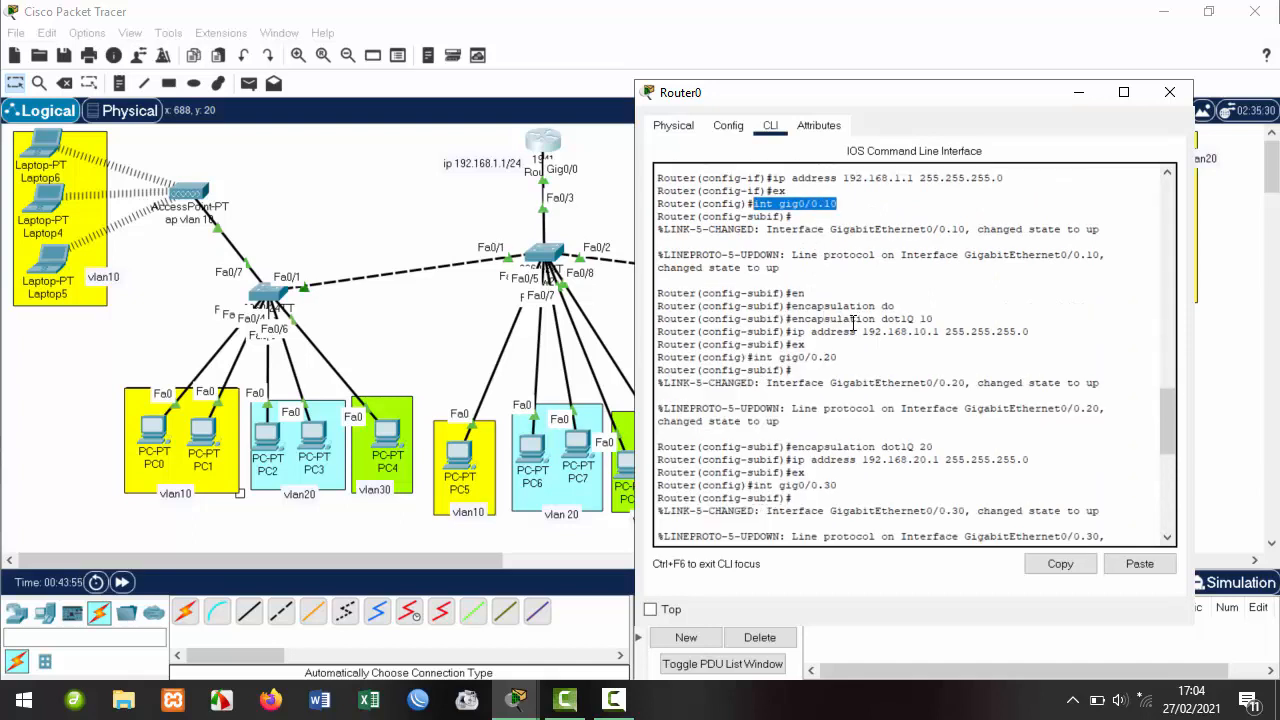
scroll(852, 322, down, 3)
drag(753, 262, 837, 262)
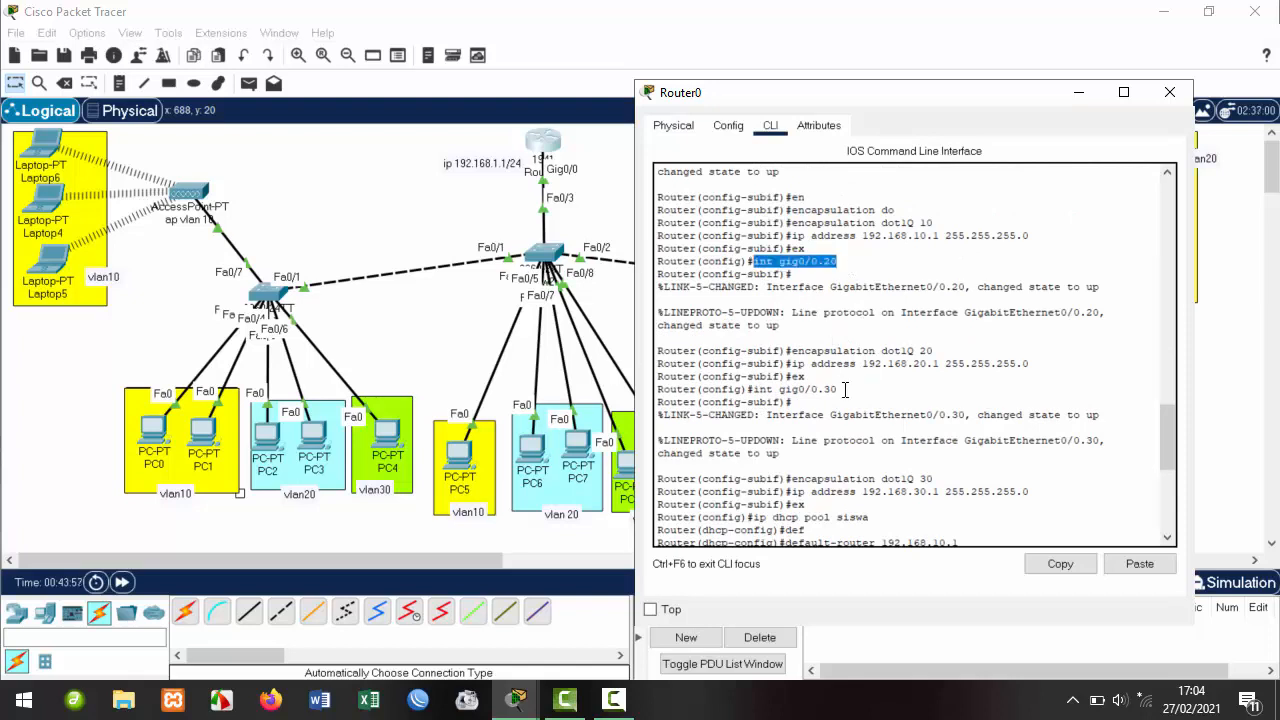
drag(845, 390, 759, 390)
Highlight the ip dhcp pool guru, siswa and tu lines, then close Router0's window.
scroll(829, 418, down, 5)
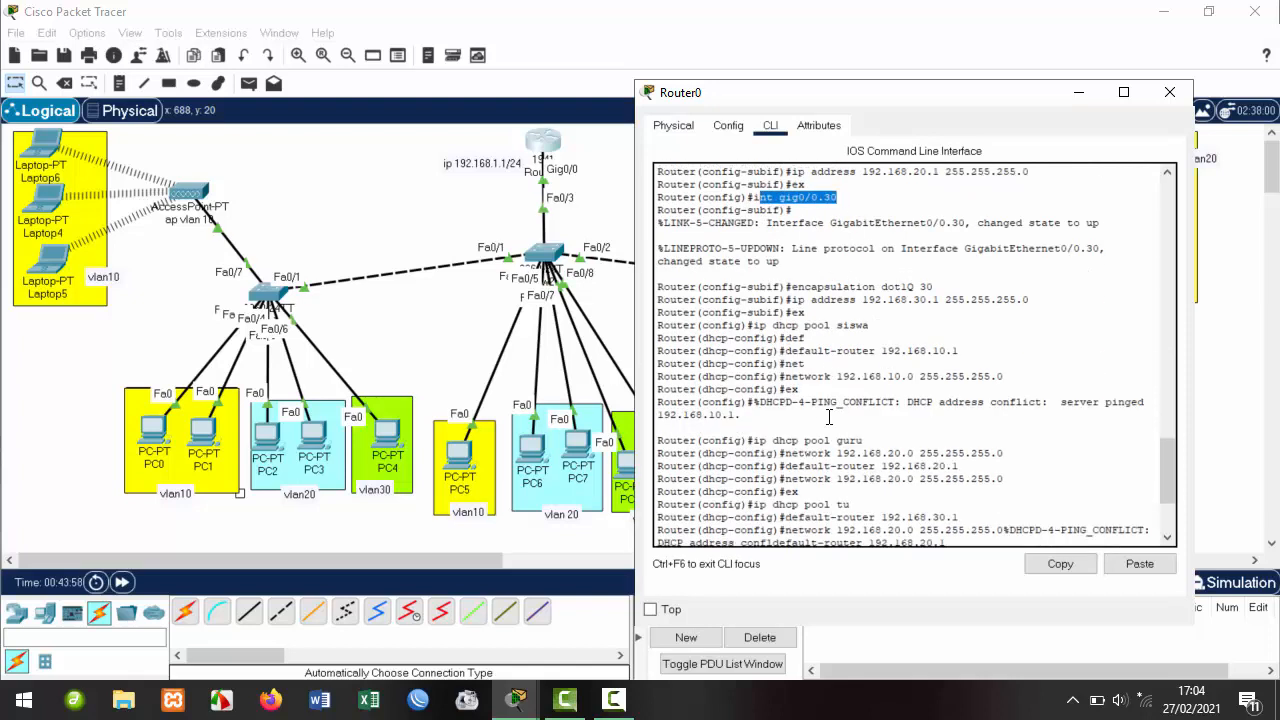
scroll(829, 362, down, 2)
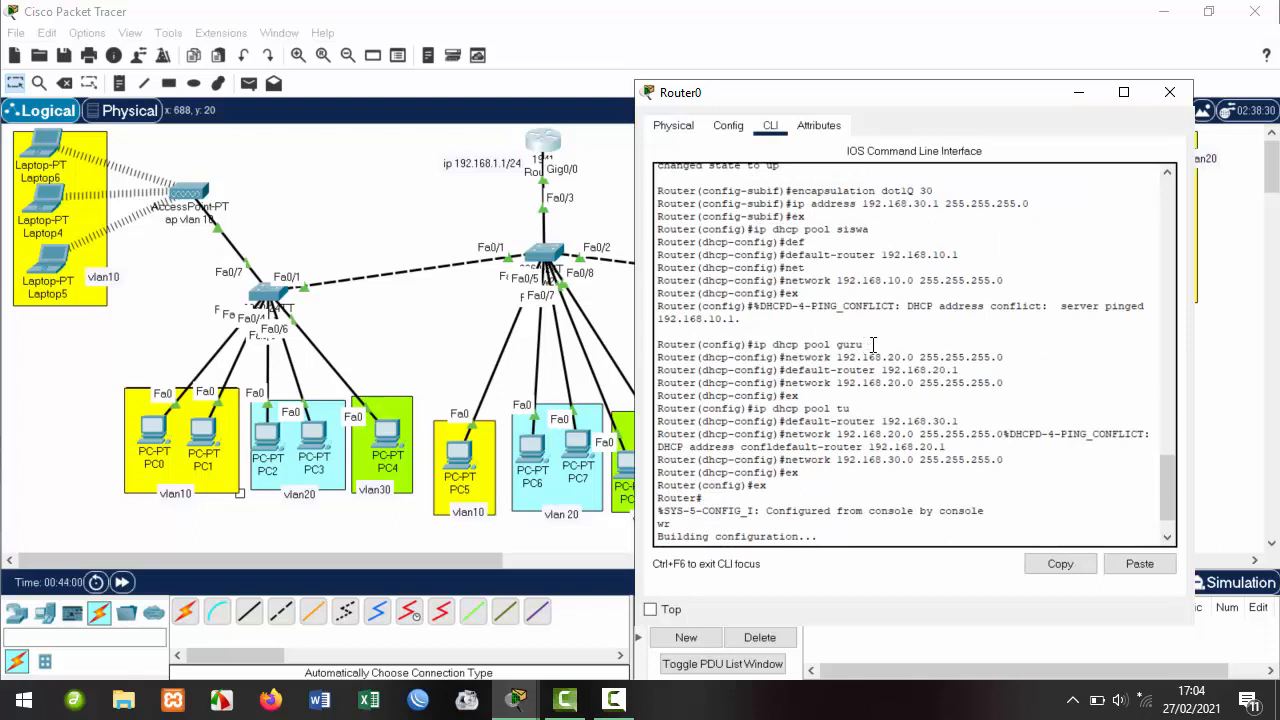
drag(865, 344, 758, 350)
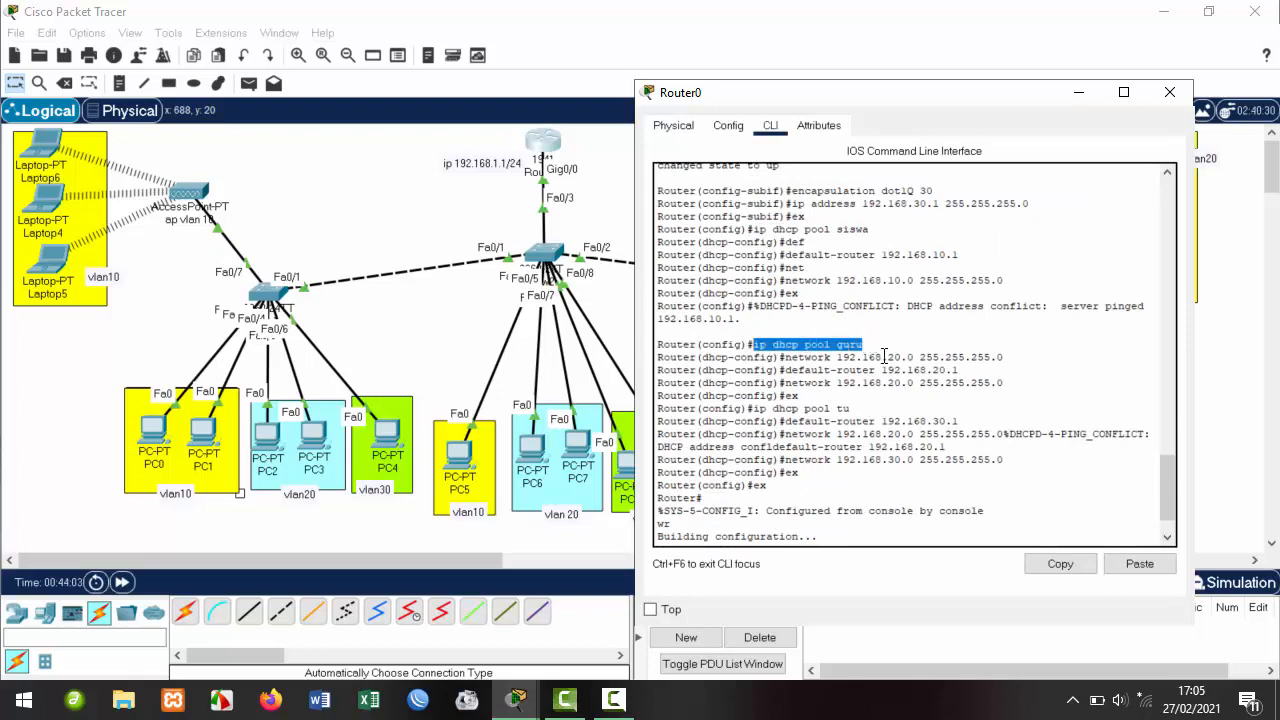
drag(870, 230, 768, 231)
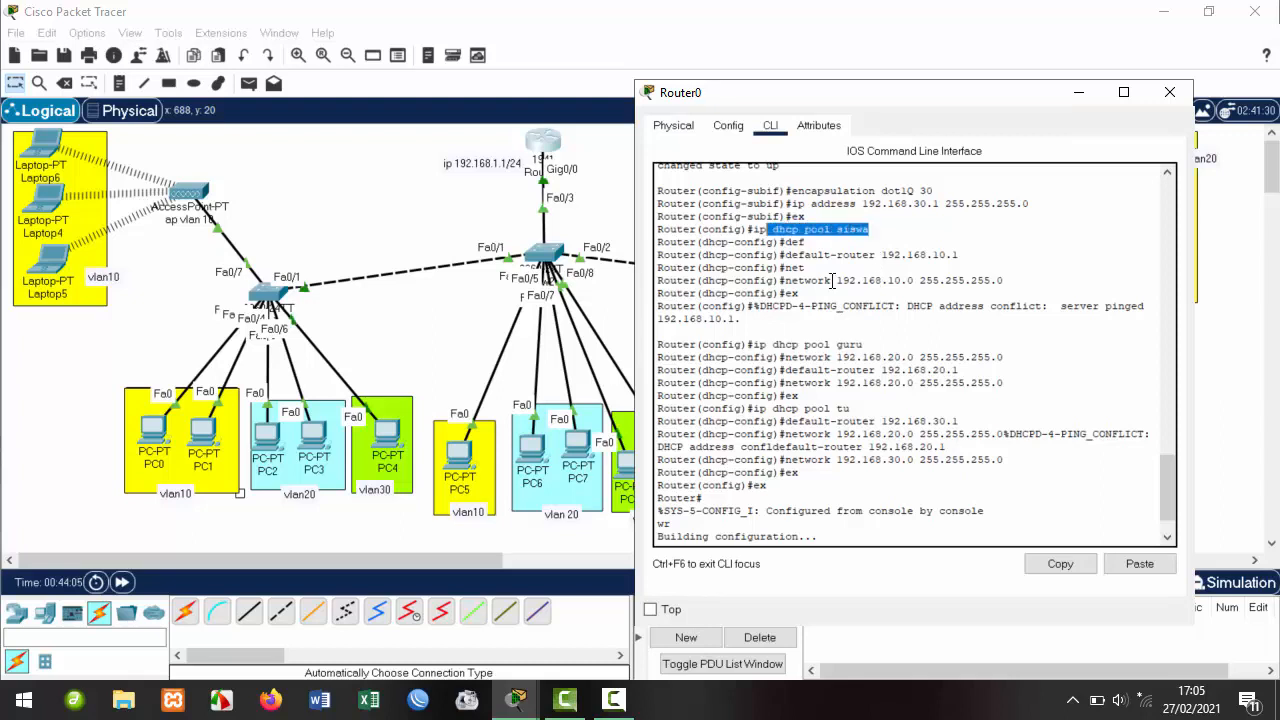
drag(866, 345, 734, 346)
drag(862, 408, 718, 408)
scroll(1219, 187, down, 1)
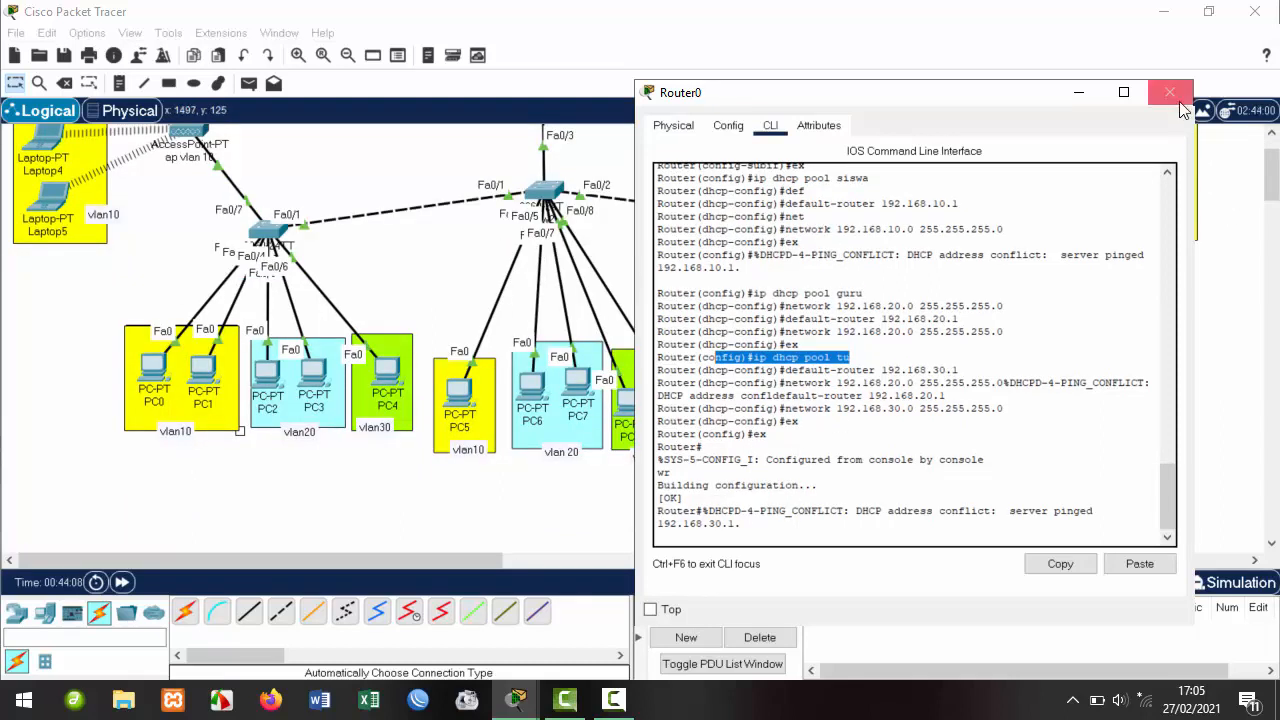
click(1172, 92)
Switch PC0's IP Configuration to DHCP to get 192.168.10.5 with gateway 192.168.10.1.
scroll(693, 382, up, 1)
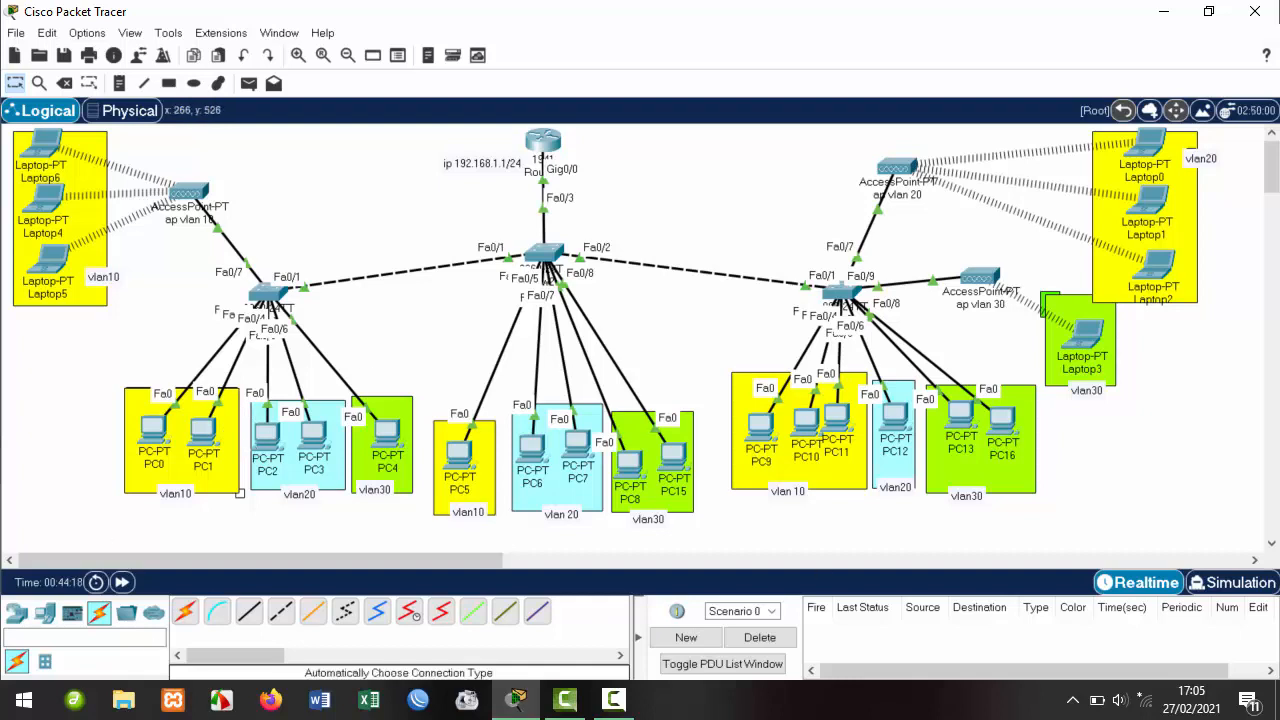
click(153, 430)
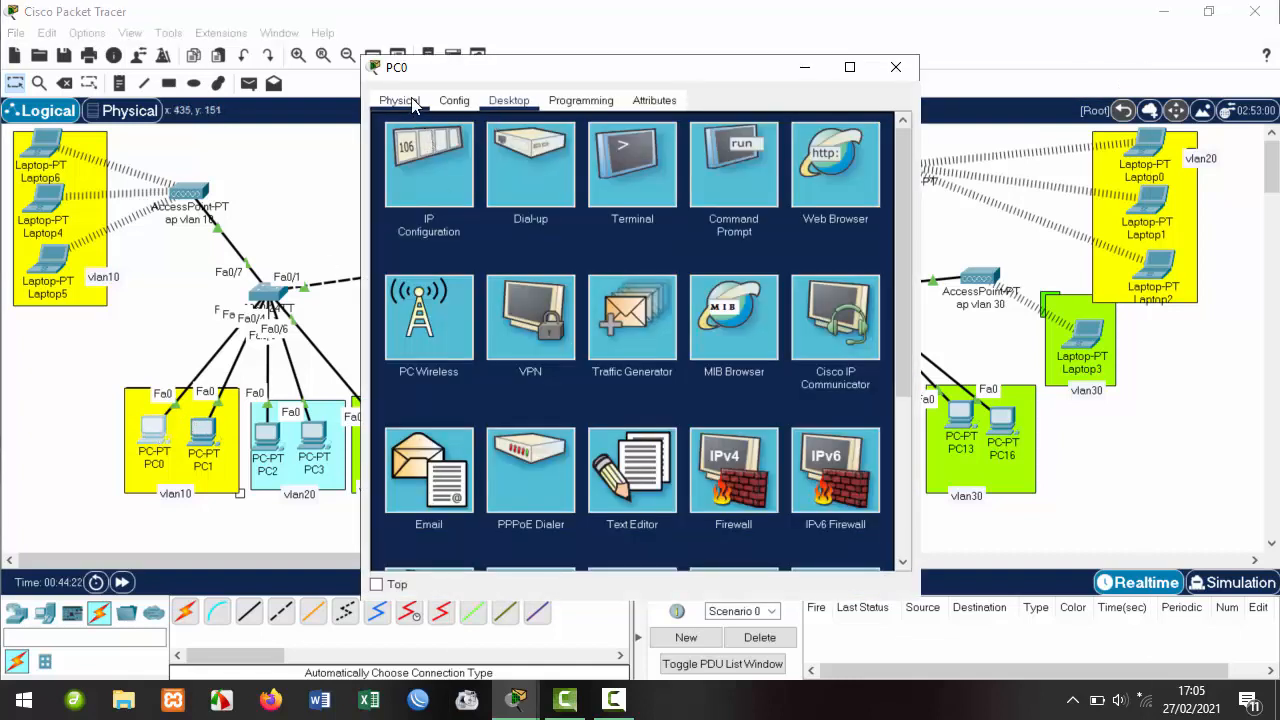
click(436, 184)
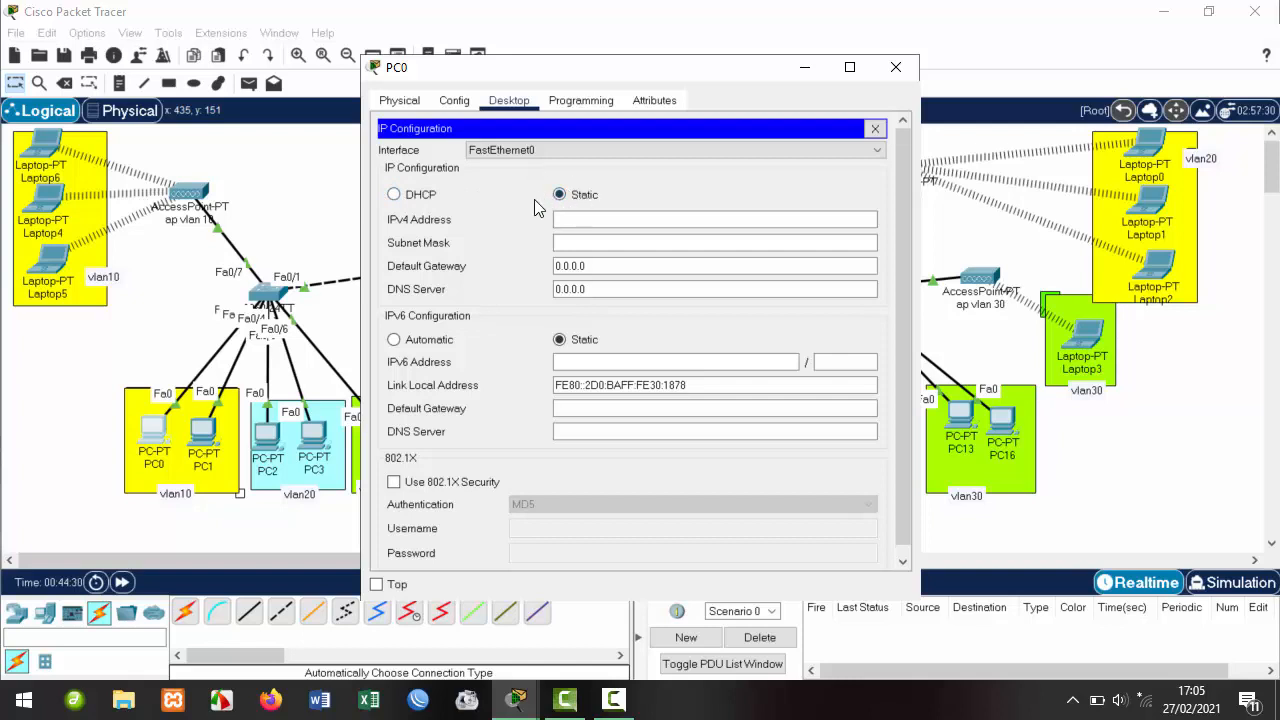
click(393, 196)
drag(740, 68, 945, 89)
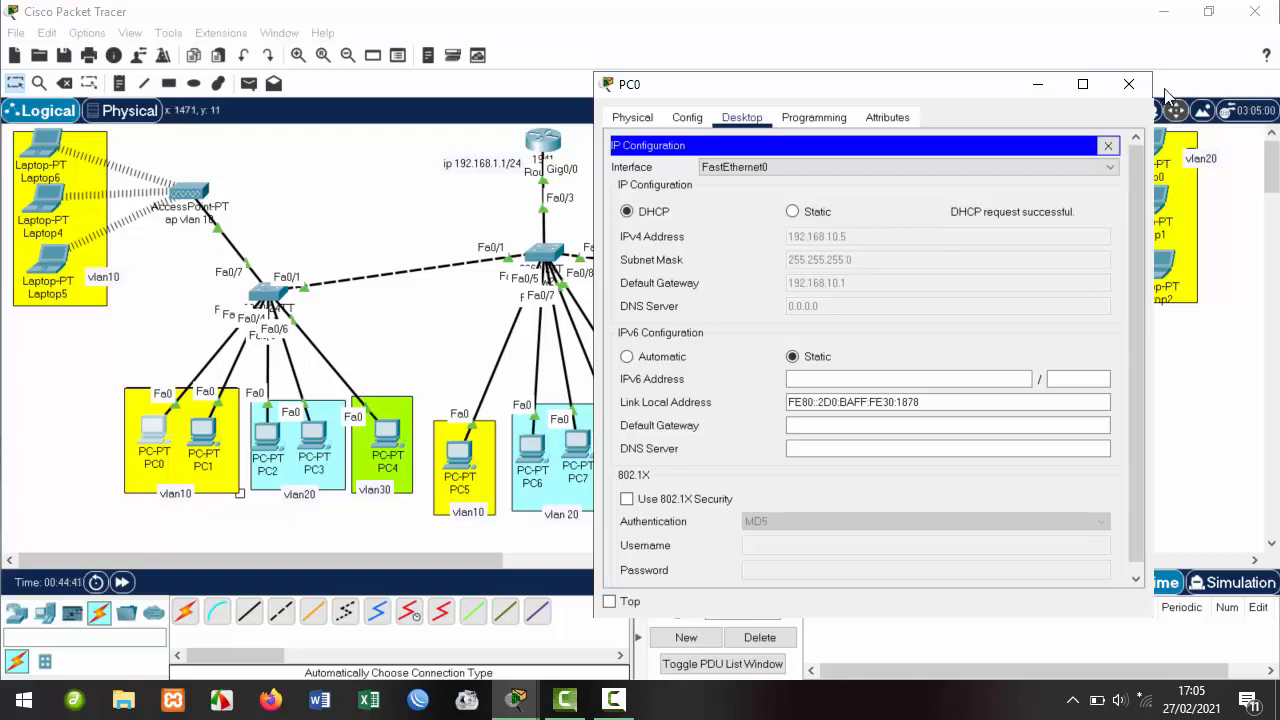
Switch PC1's IP Configuration to DHCP.
click(1128, 86)
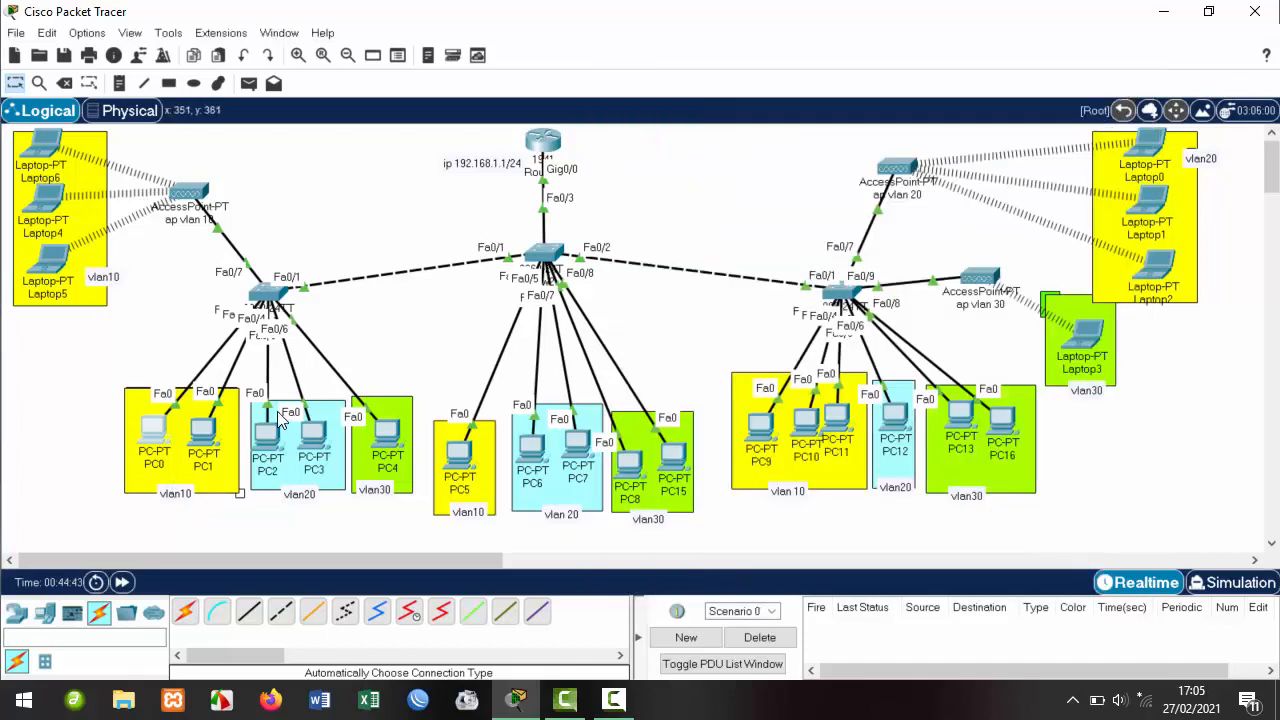
double_click(204, 432)
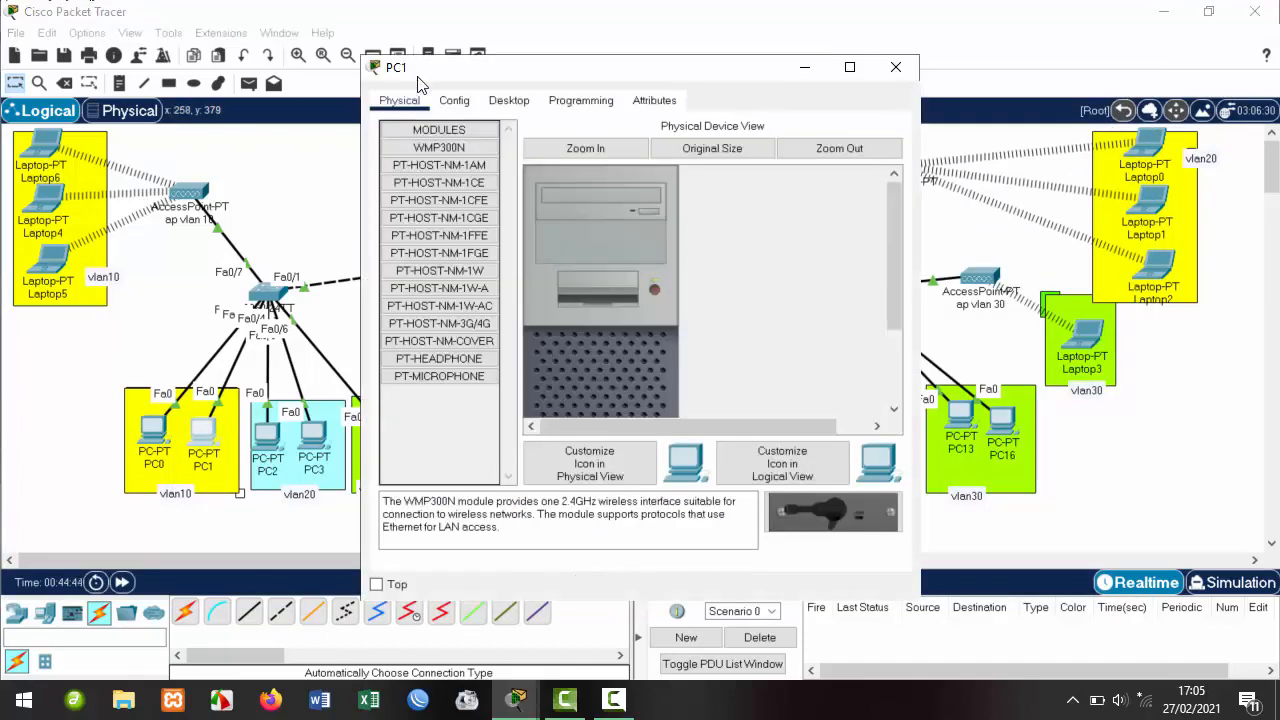
click(508, 100)
click(434, 150)
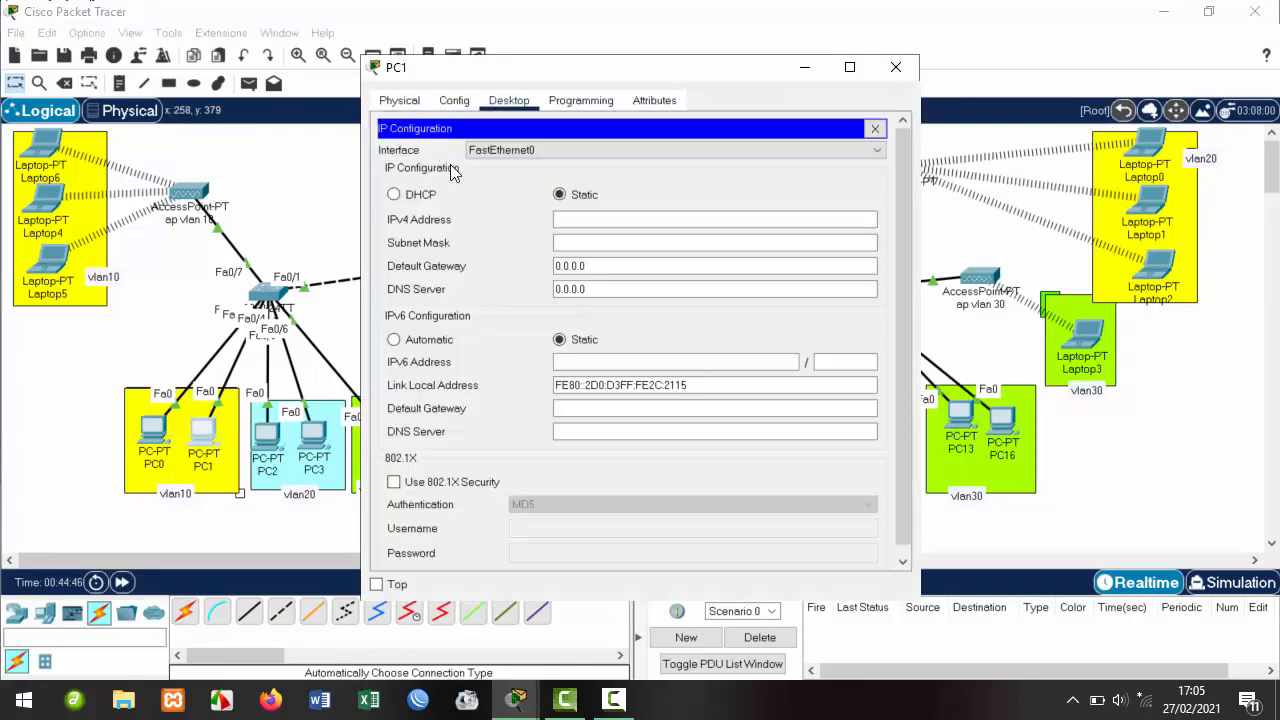
click(396, 196)
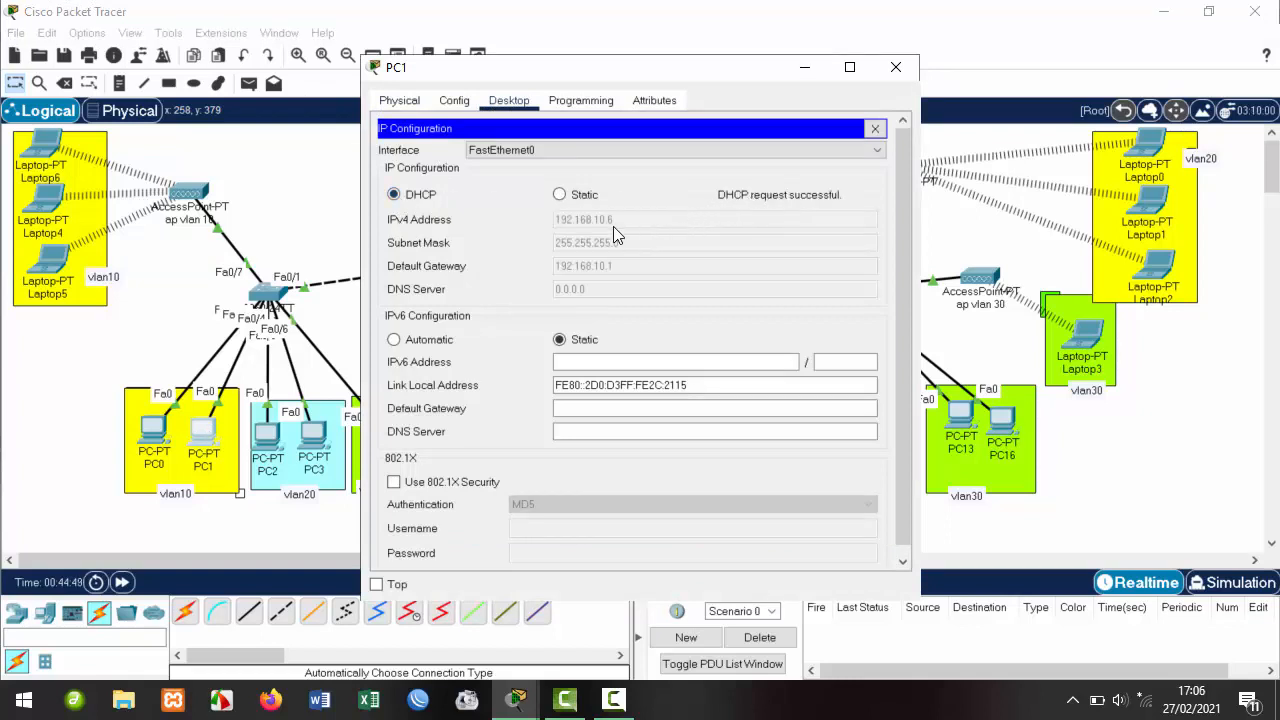
Switch PC2 and PC3 to DHCP, leasing 192.168.20.5 and 192.168.20.6.
click(896, 68)
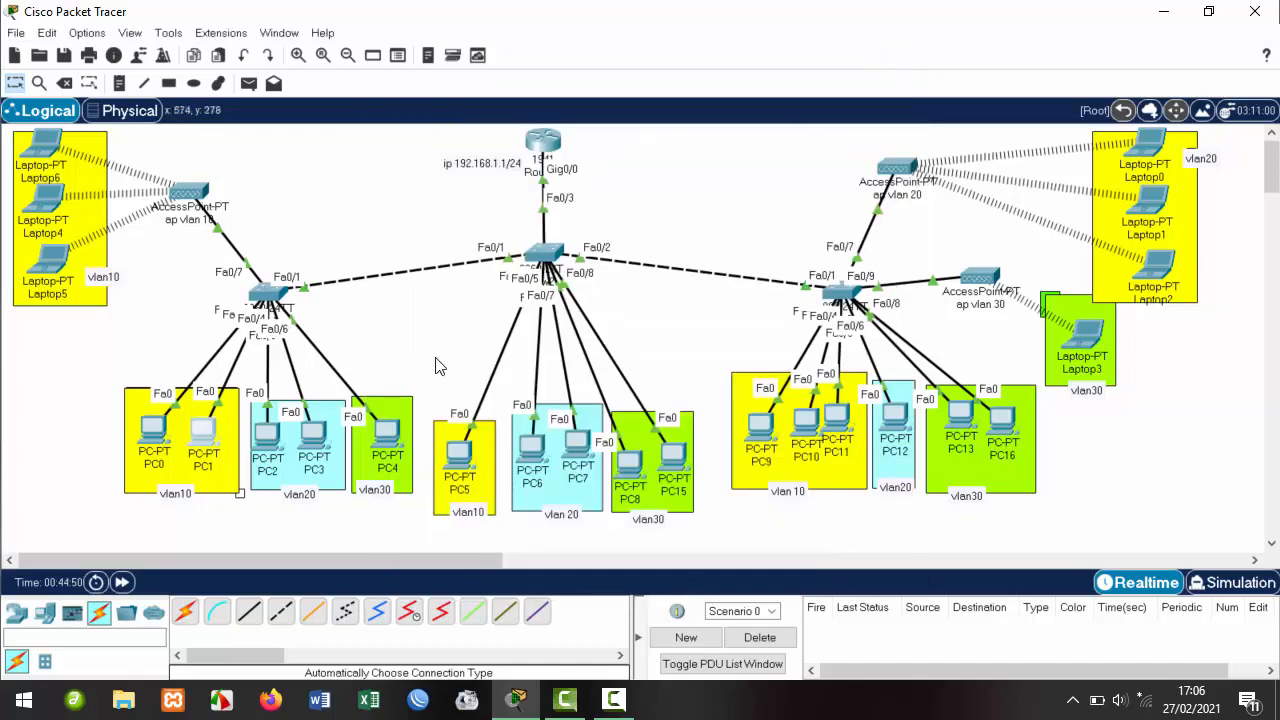
click(267, 433)
click(509, 101)
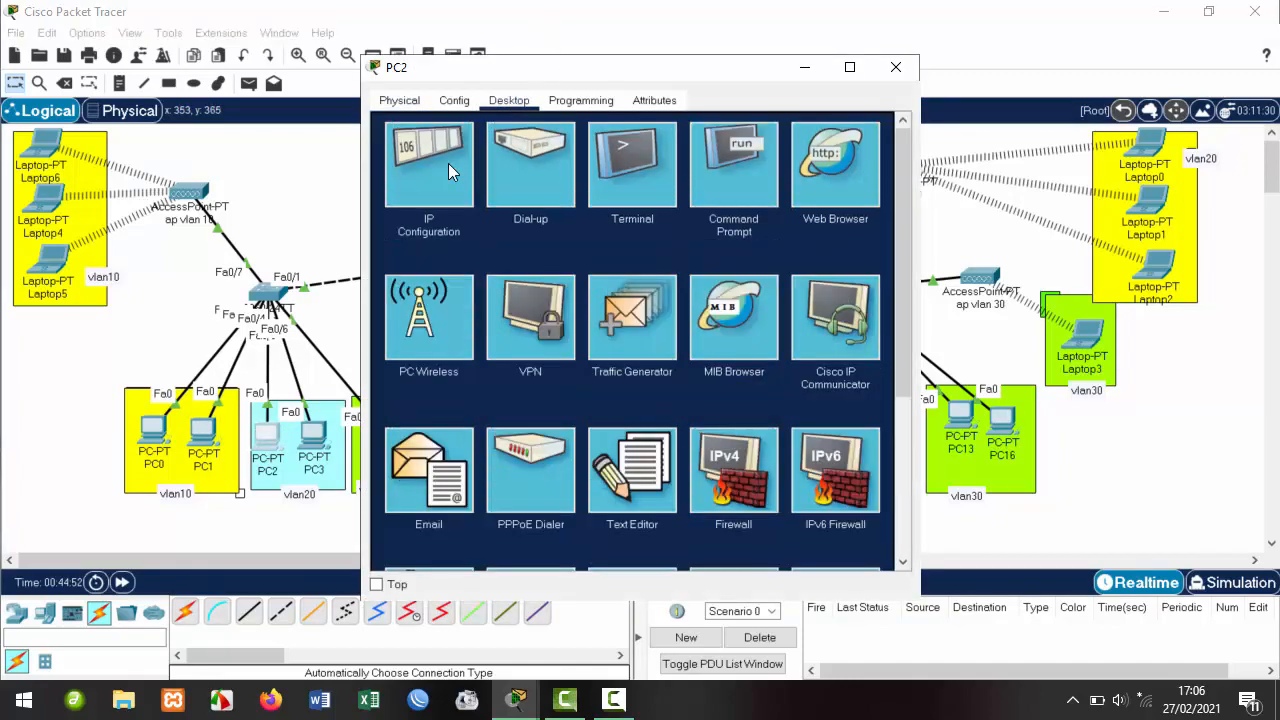
click(448, 165)
click(394, 195)
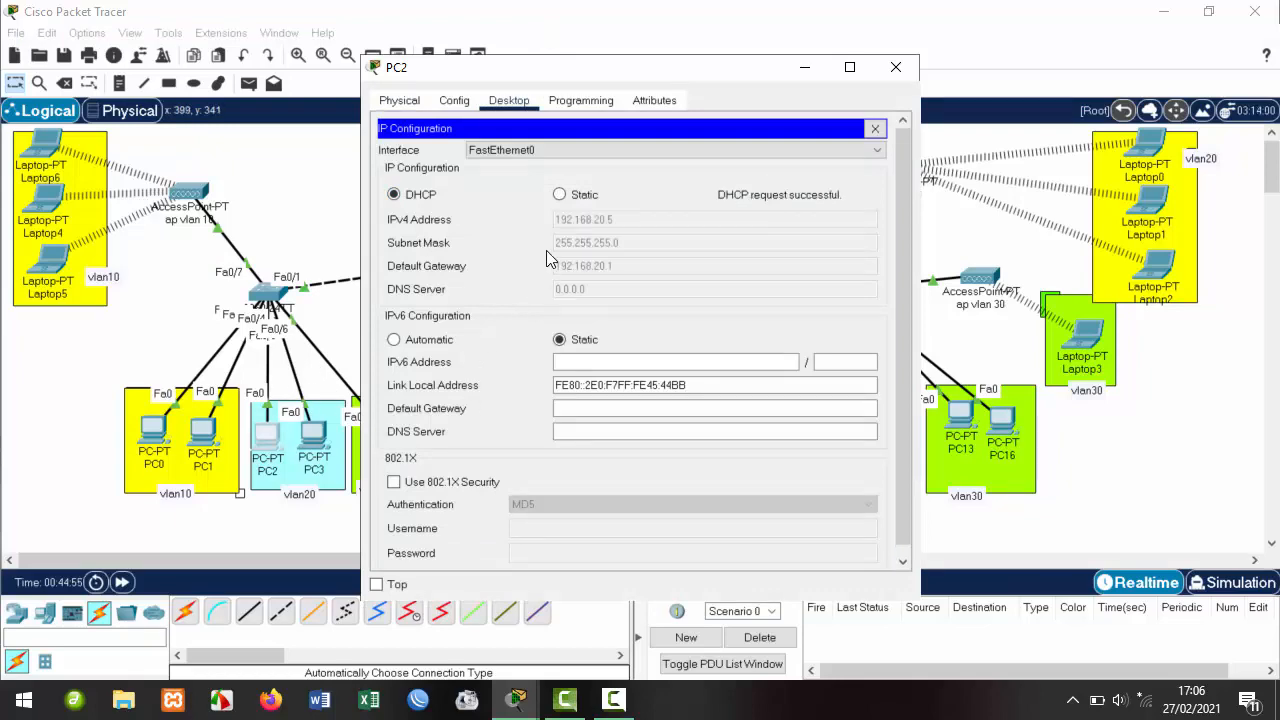
click(896, 68)
click(315, 434)
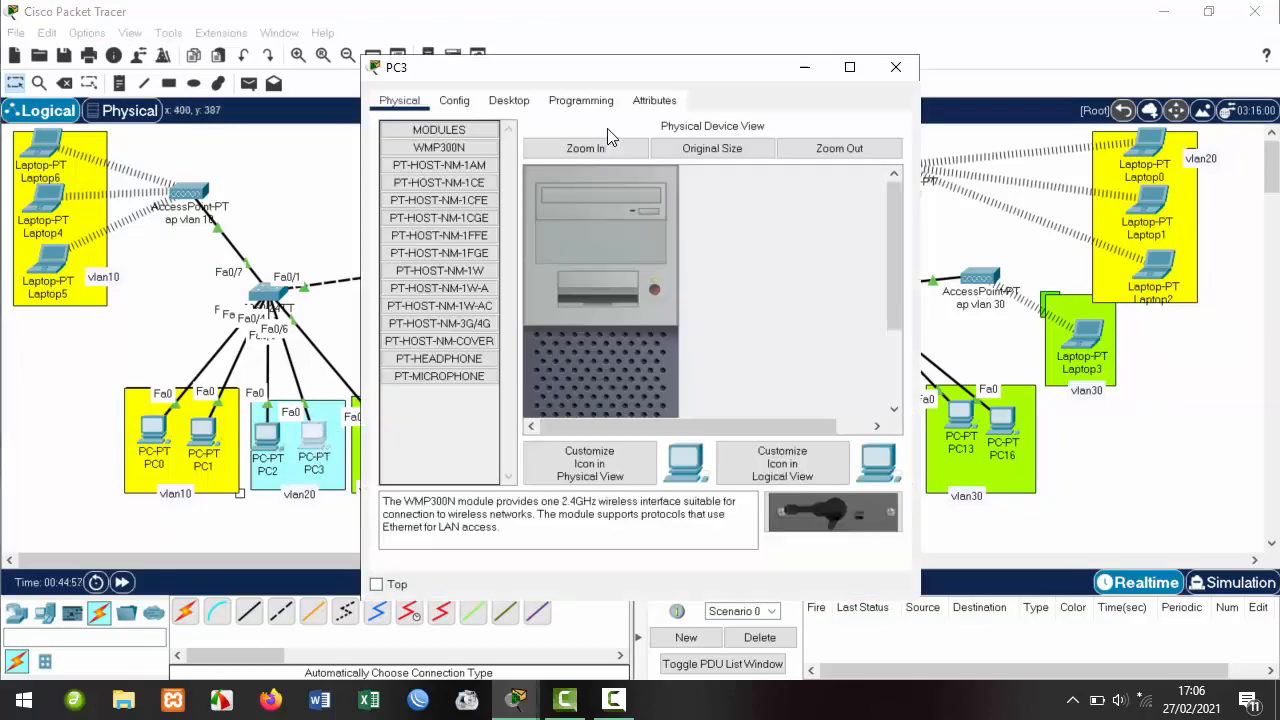
click(509, 100)
click(431, 164)
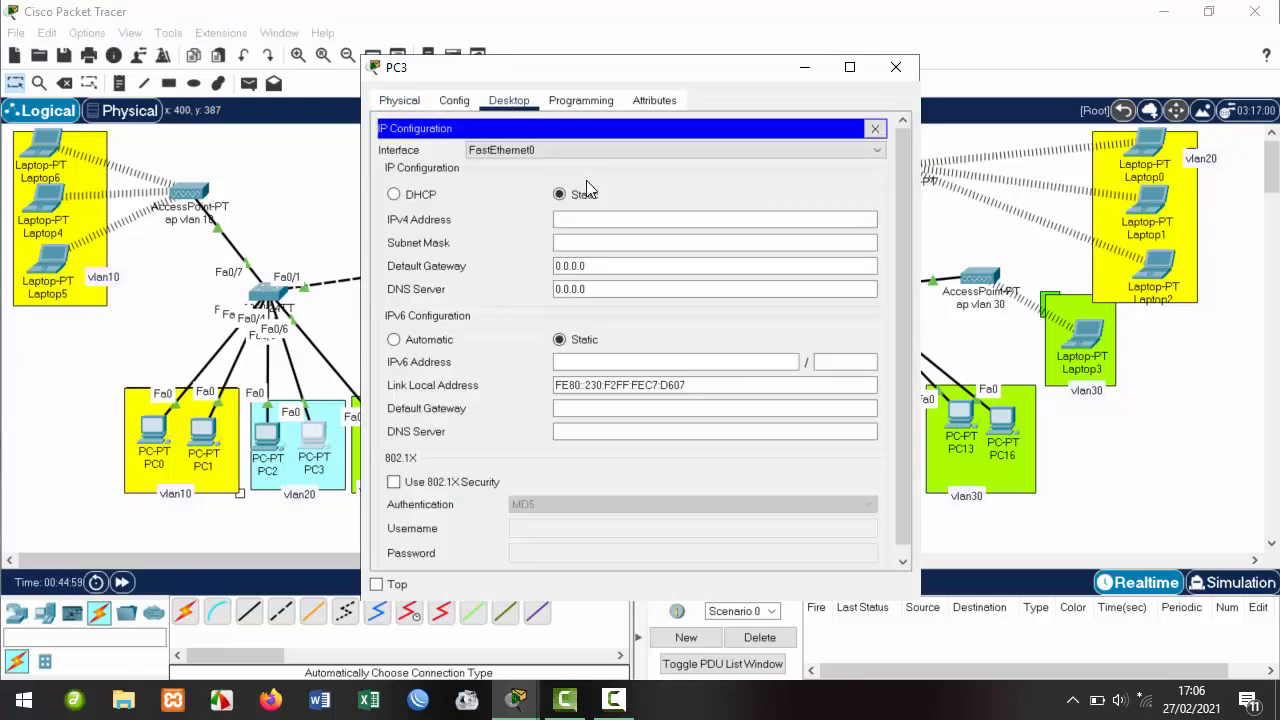
click(418, 195)
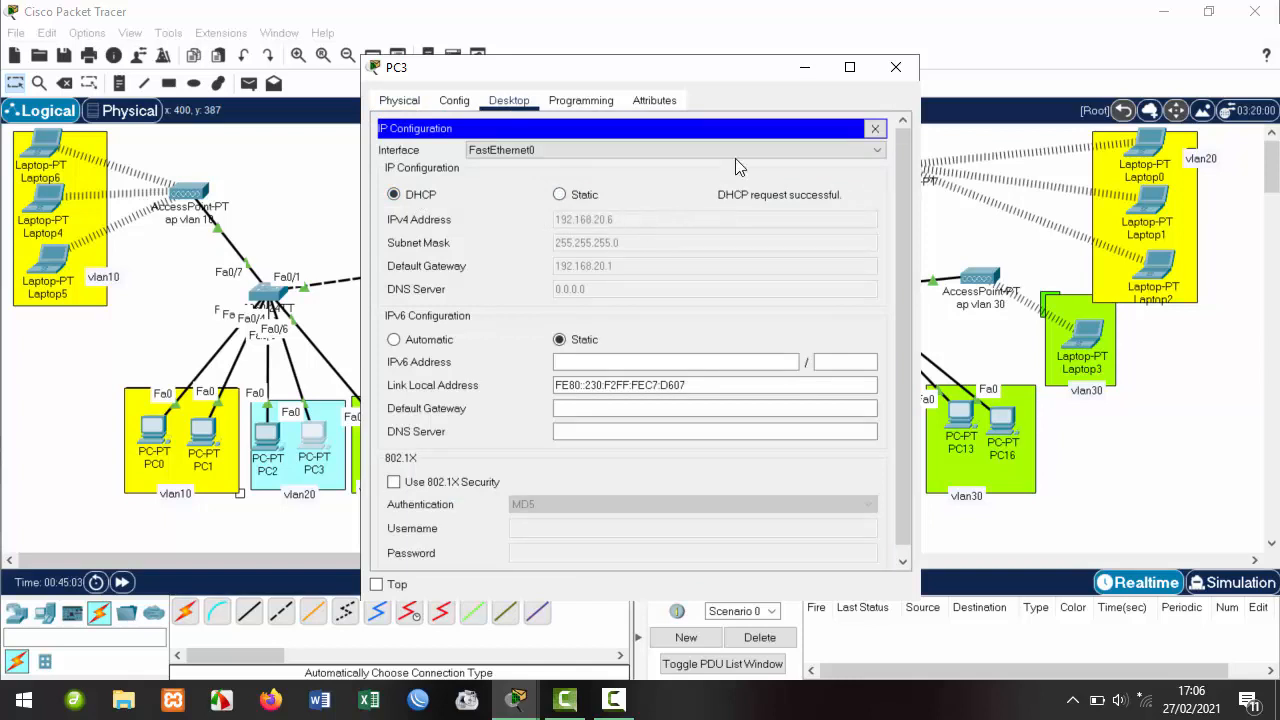
Set PC4 and PC5 to obtain their addresses by DHCP.
click(895, 68)
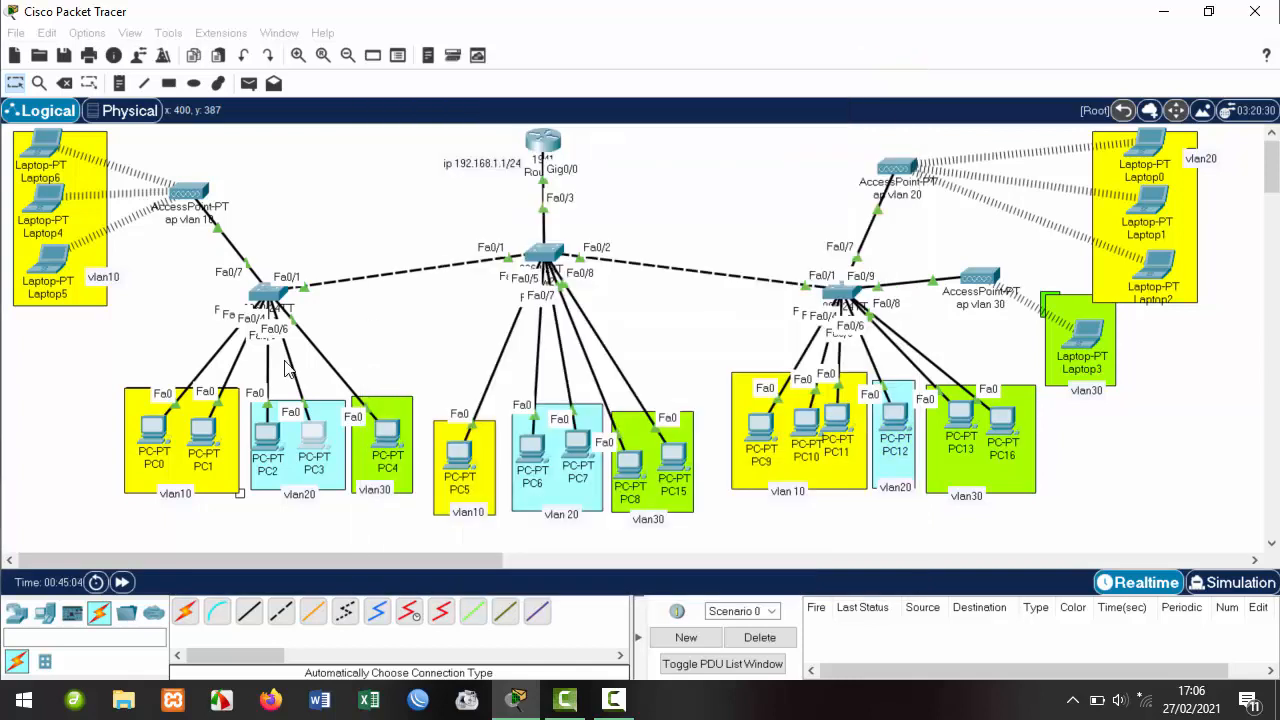
click(401, 437)
click(390, 428)
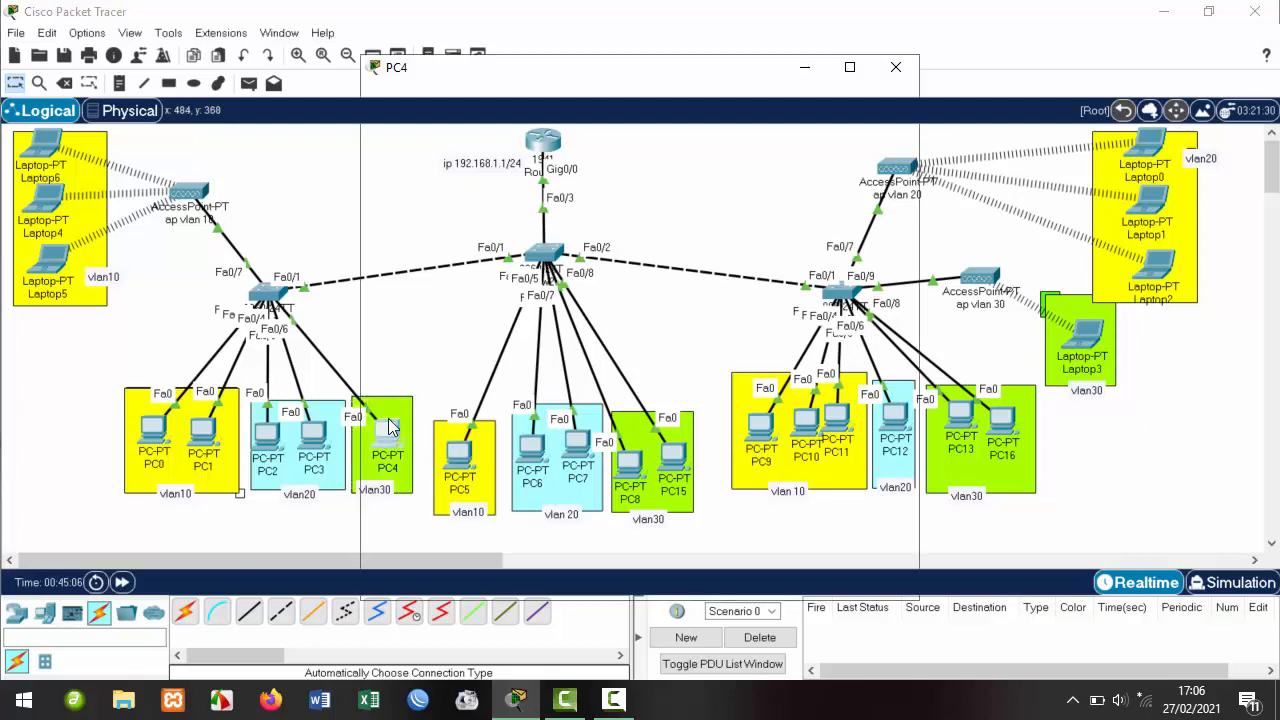
click(505, 100)
click(411, 140)
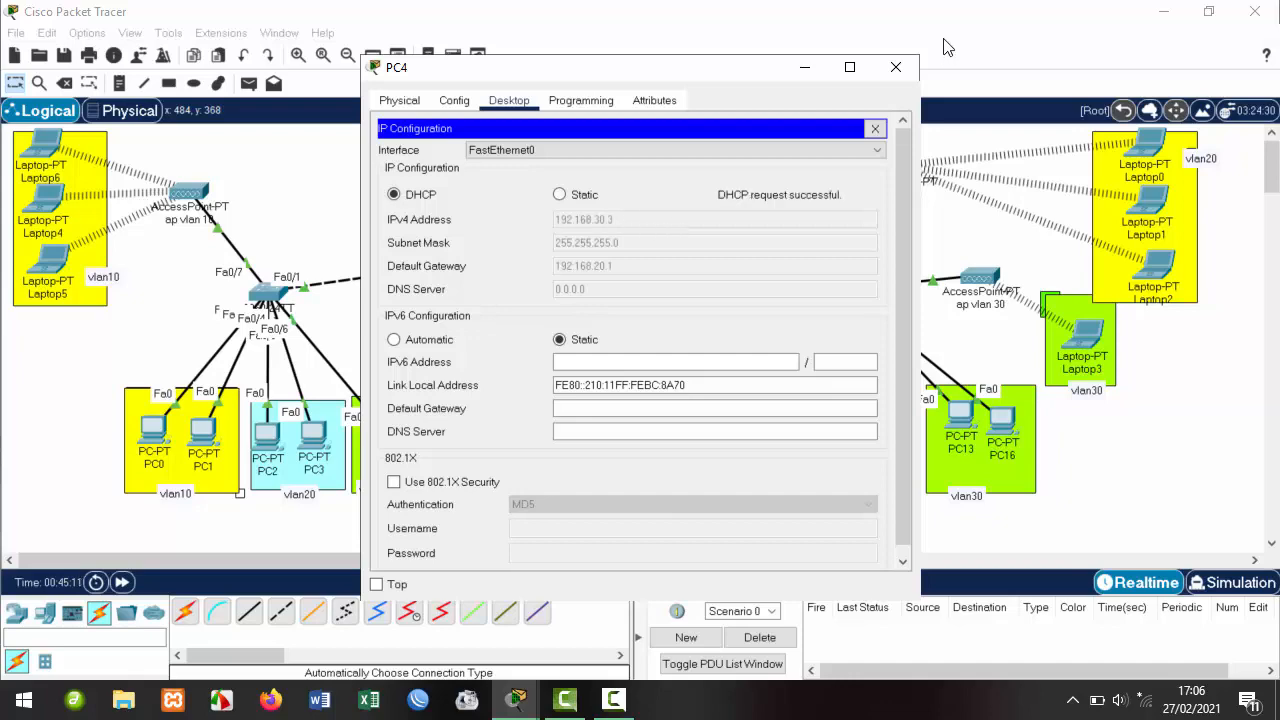
click(895, 67)
click(477, 450)
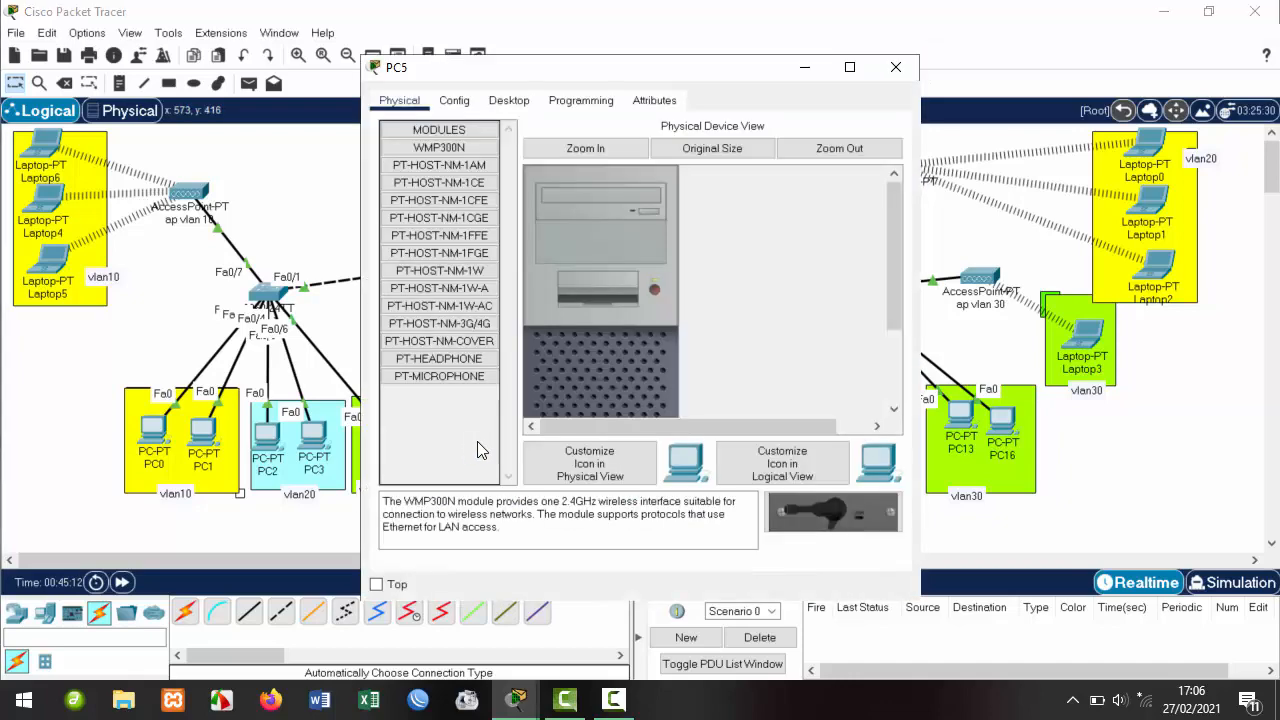
click(509, 100)
click(444, 177)
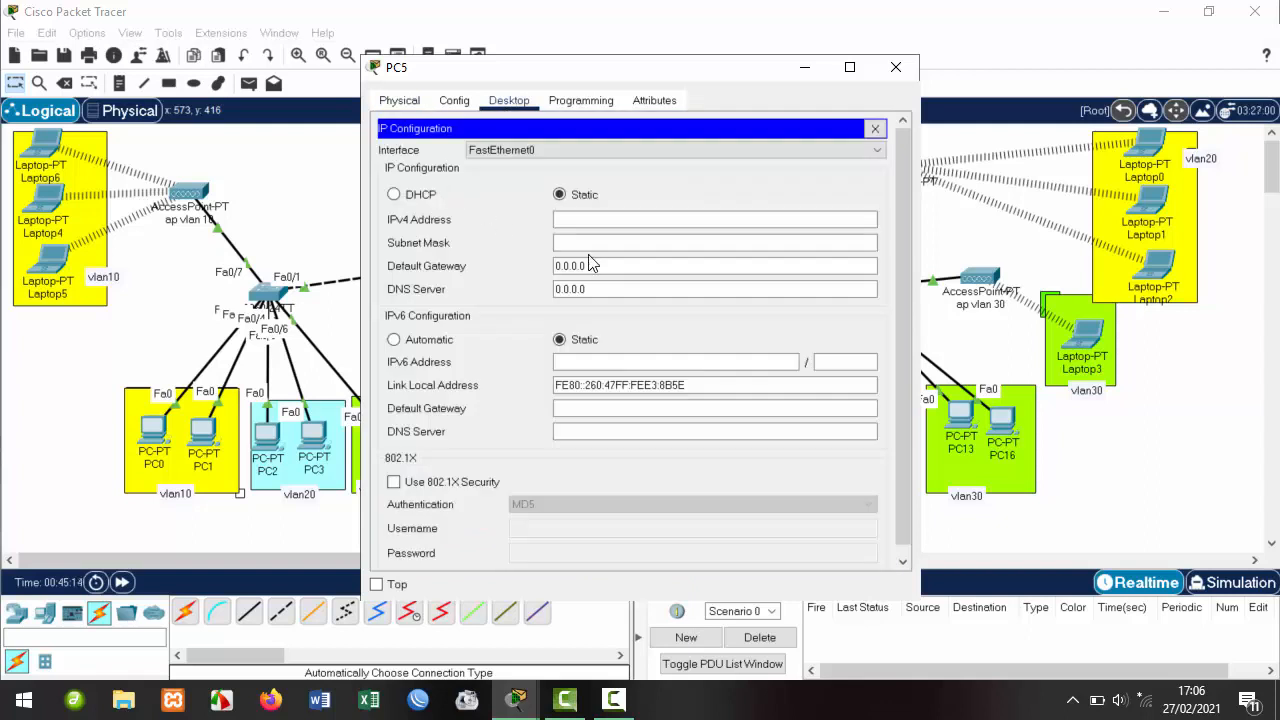
click(421, 194)
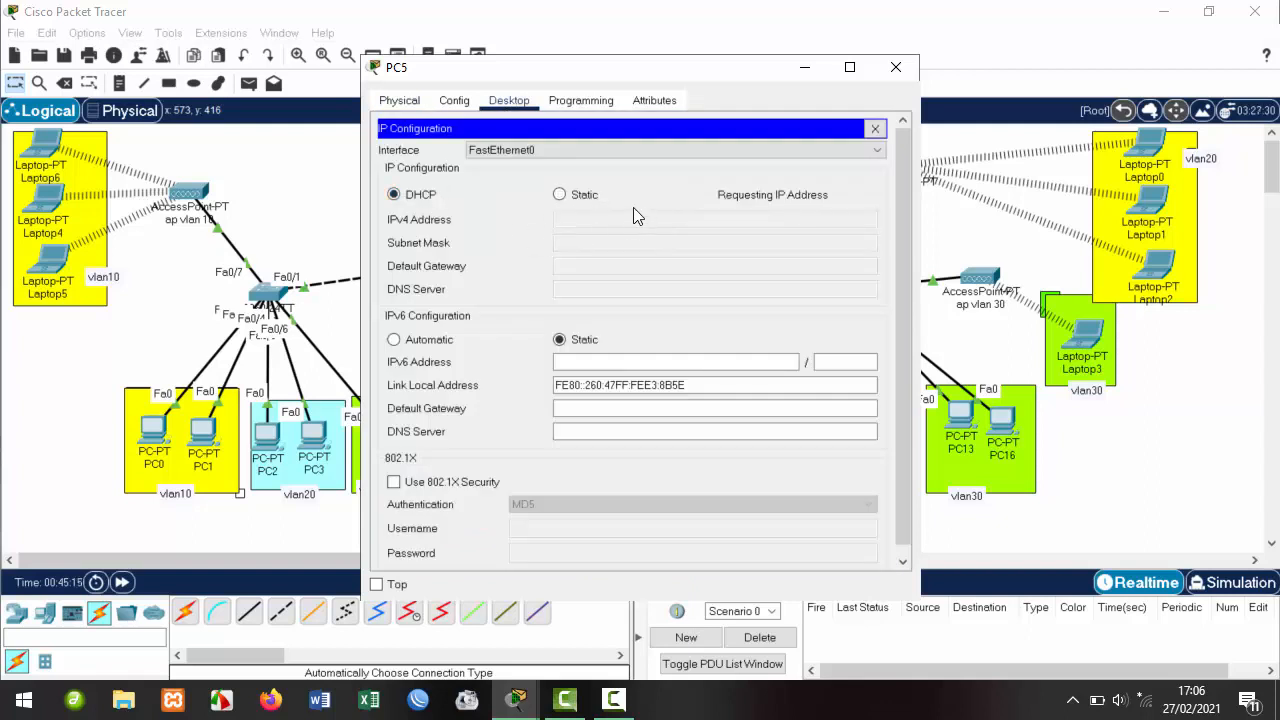
click(896, 72)
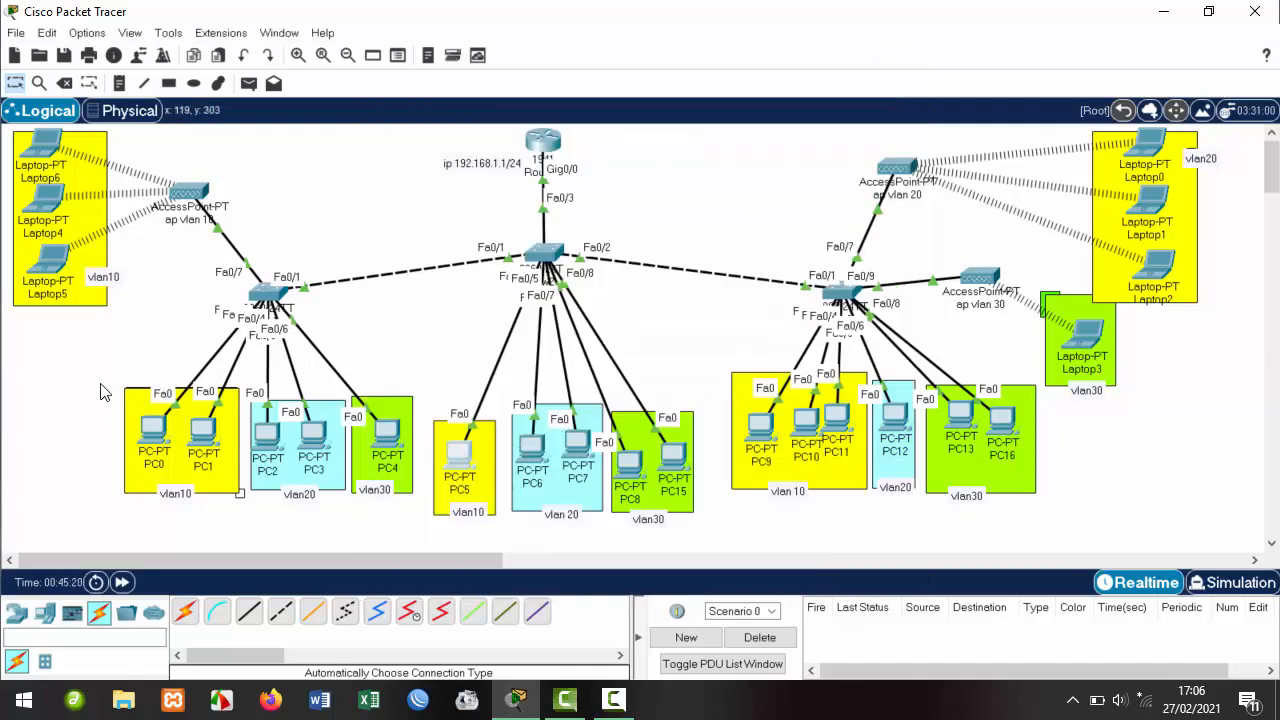
Check the DHCP-assigned IP settings on PC0 and PC1.
click(160, 432)
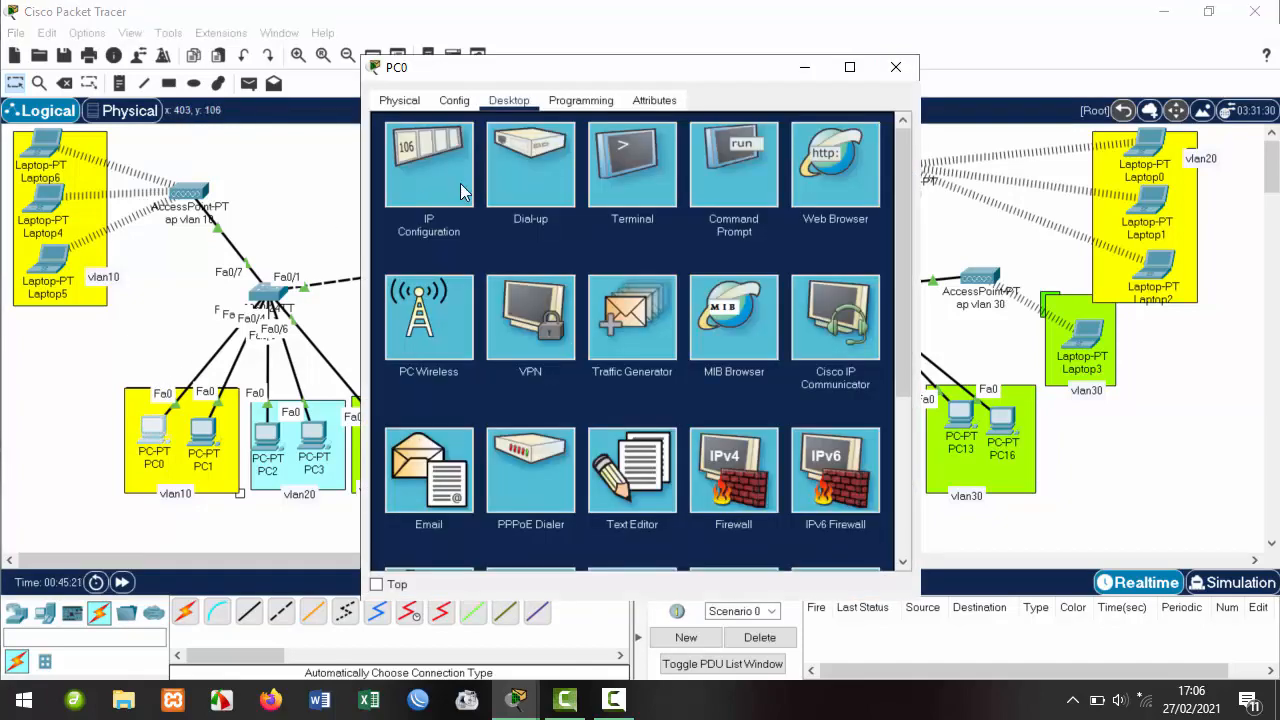
click(466, 190)
click(895, 67)
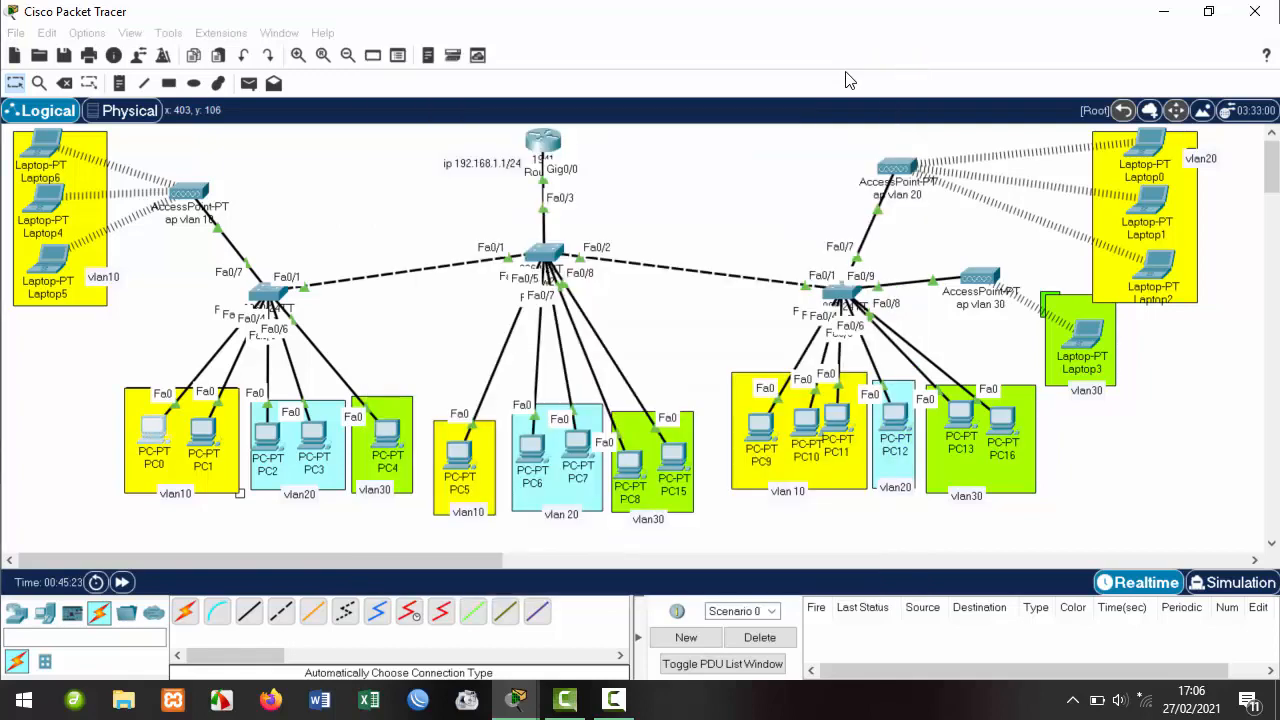
click(203, 430)
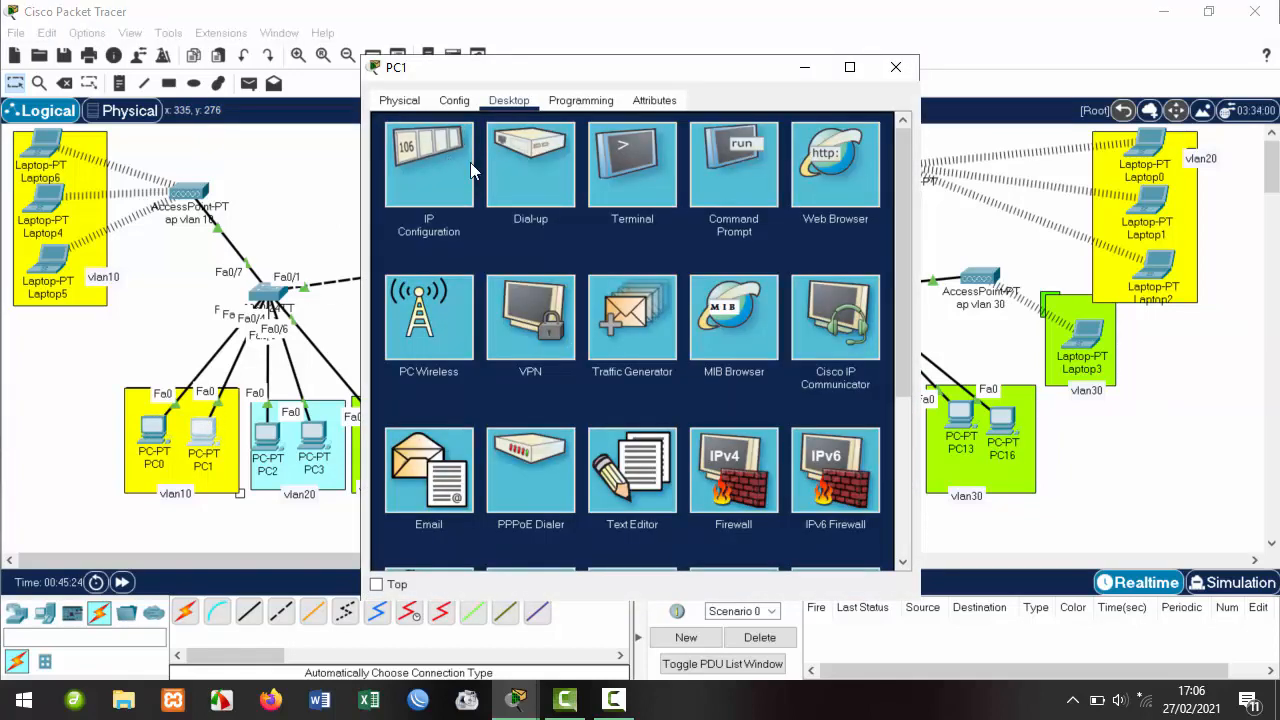
click(470, 162)
click(895, 67)
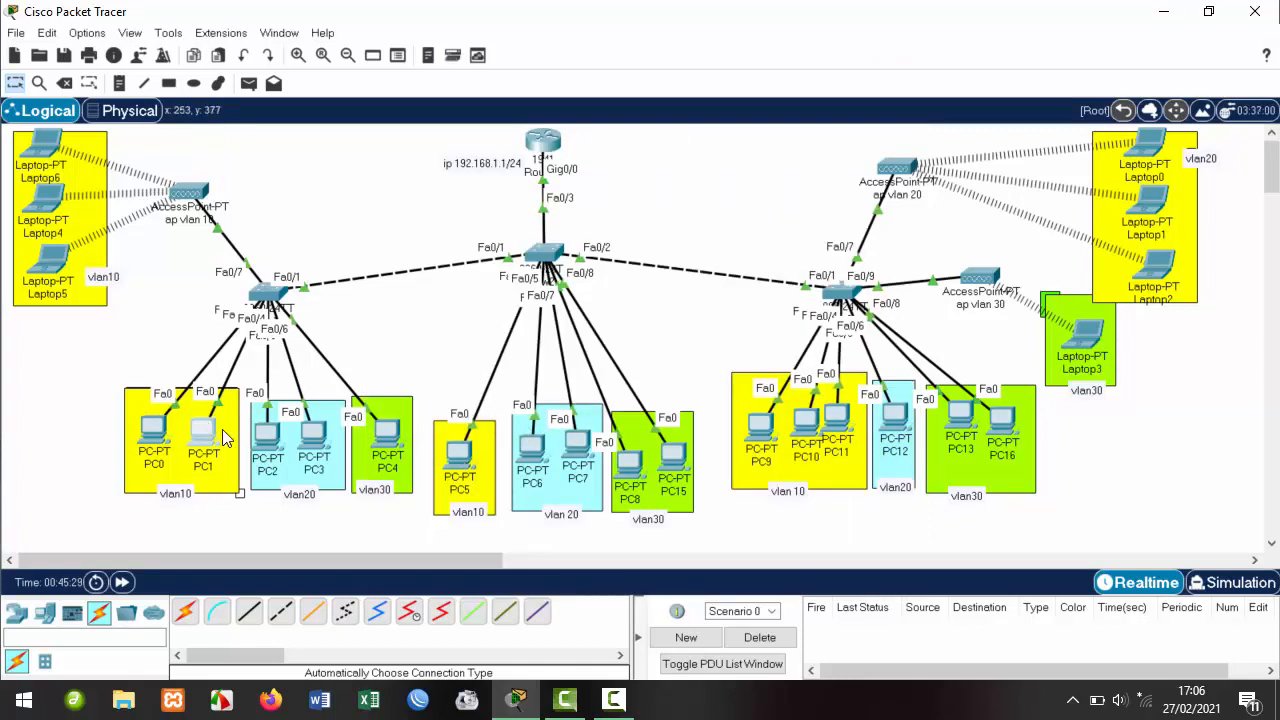
Confirm PC5 received 192.168.10.7 in its IP Configuration.
click(448, 452)
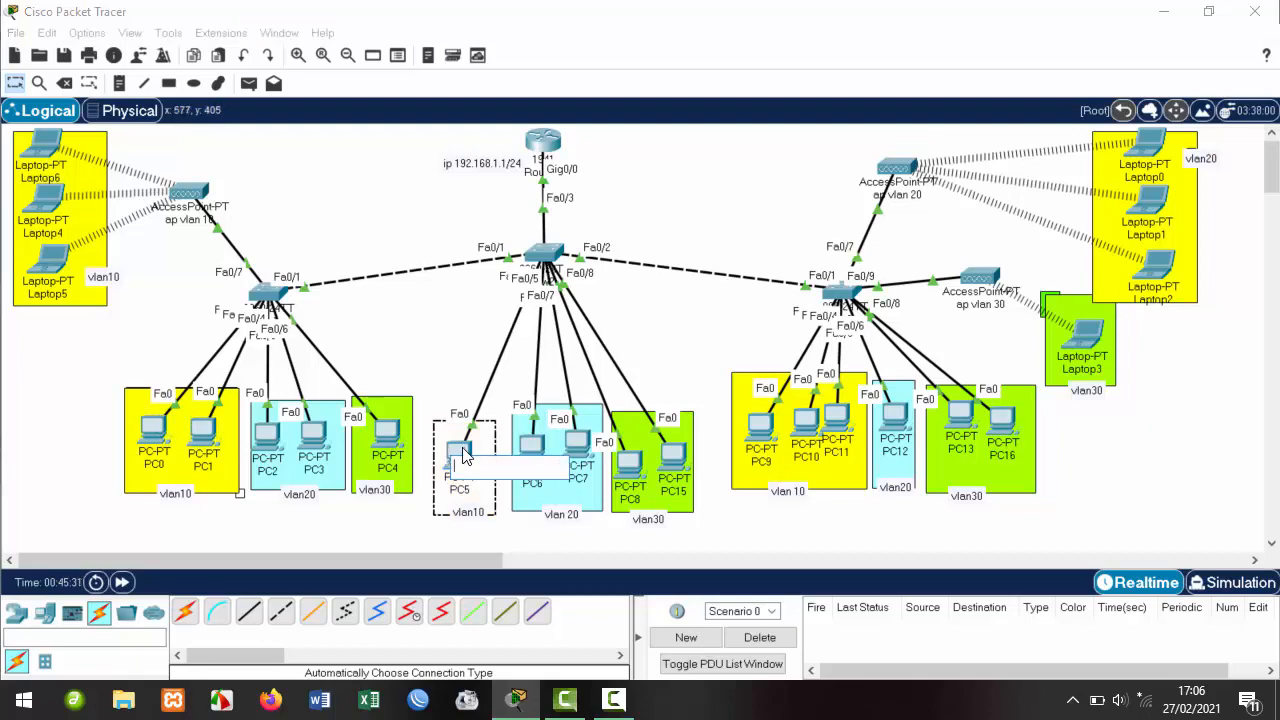
click(449, 172)
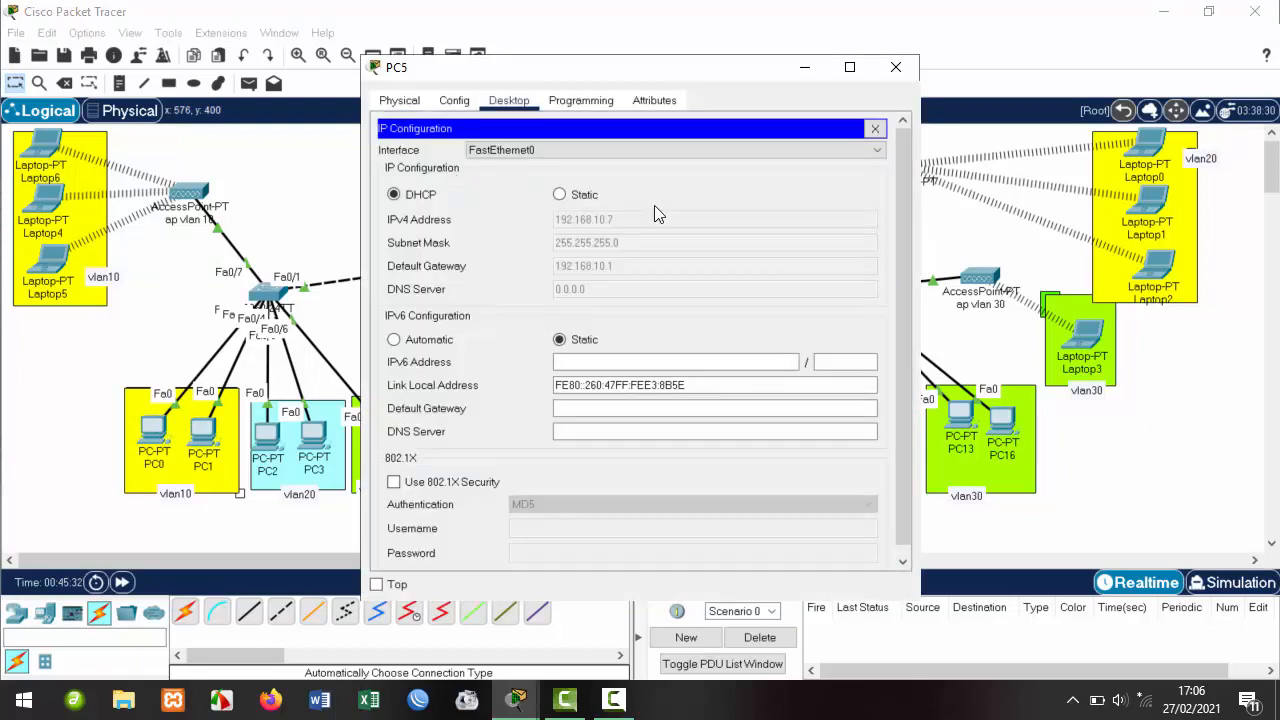
click(896, 67)
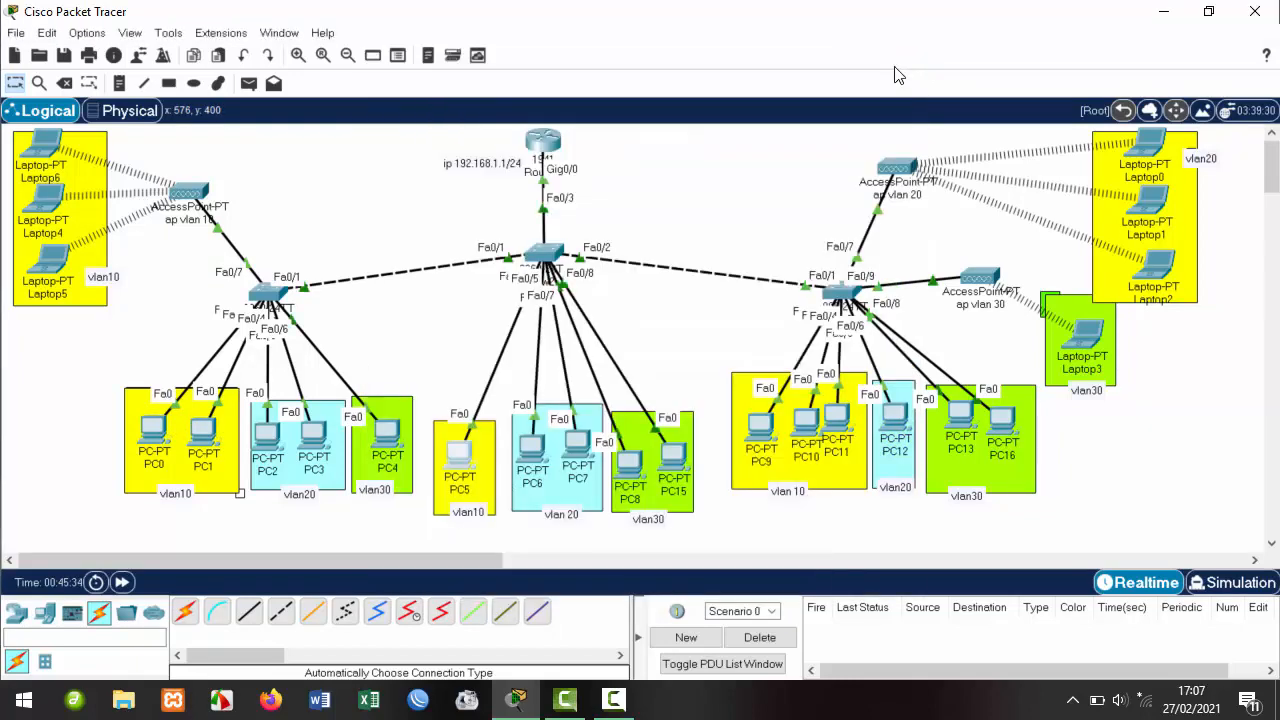
Switch PC9 and PC10 in the right vlan10 area to DHCP.
click(758, 428)
click(509, 100)
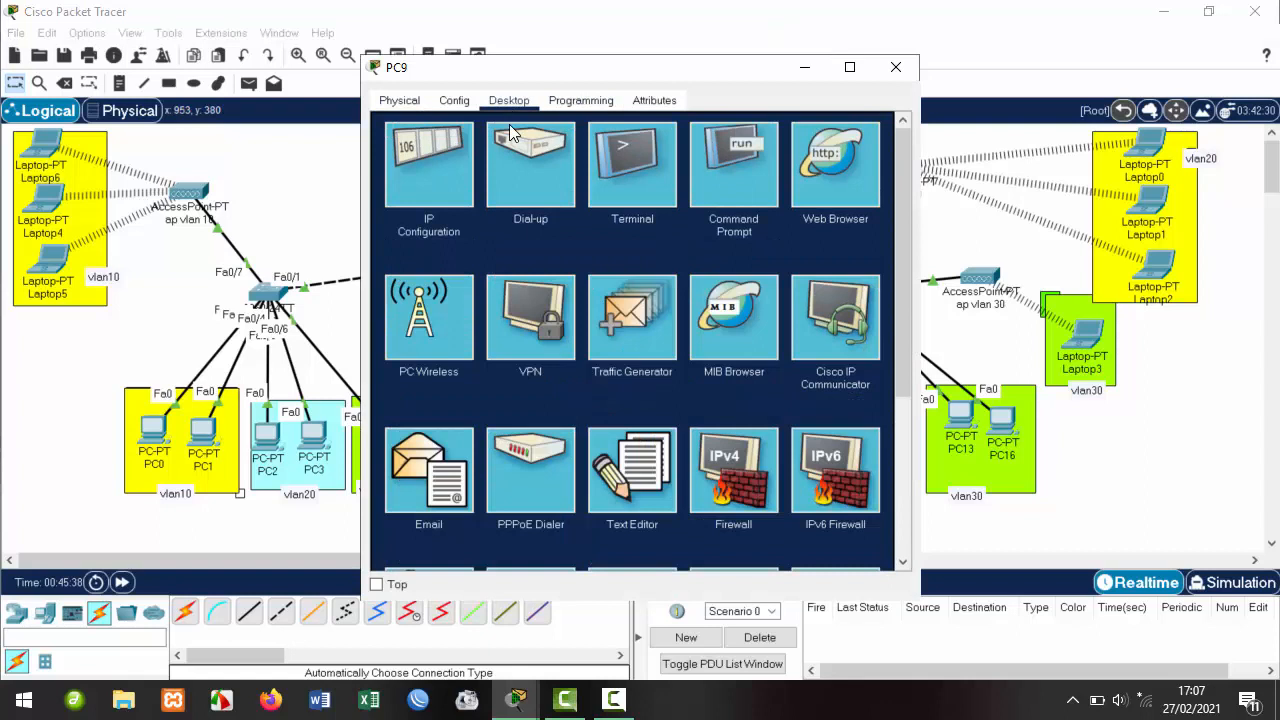
click(440, 180)
click(425, 195)
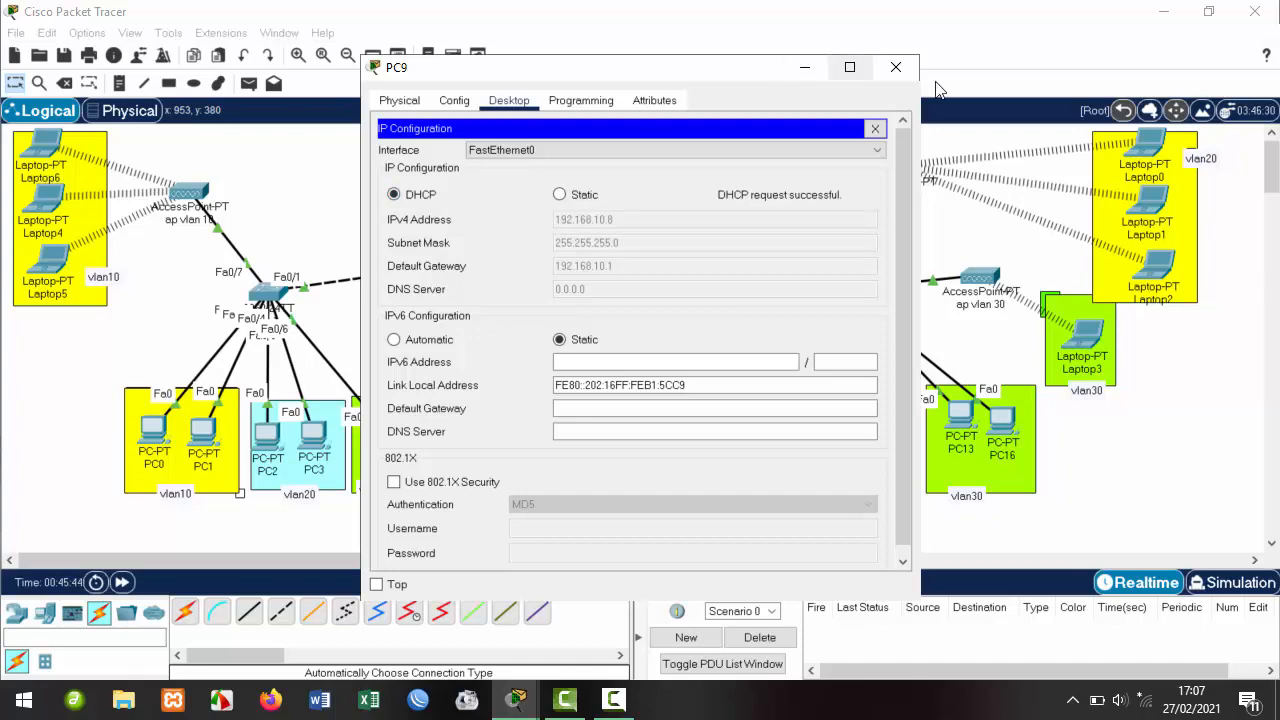
click(896, 67)
click(808, 425)
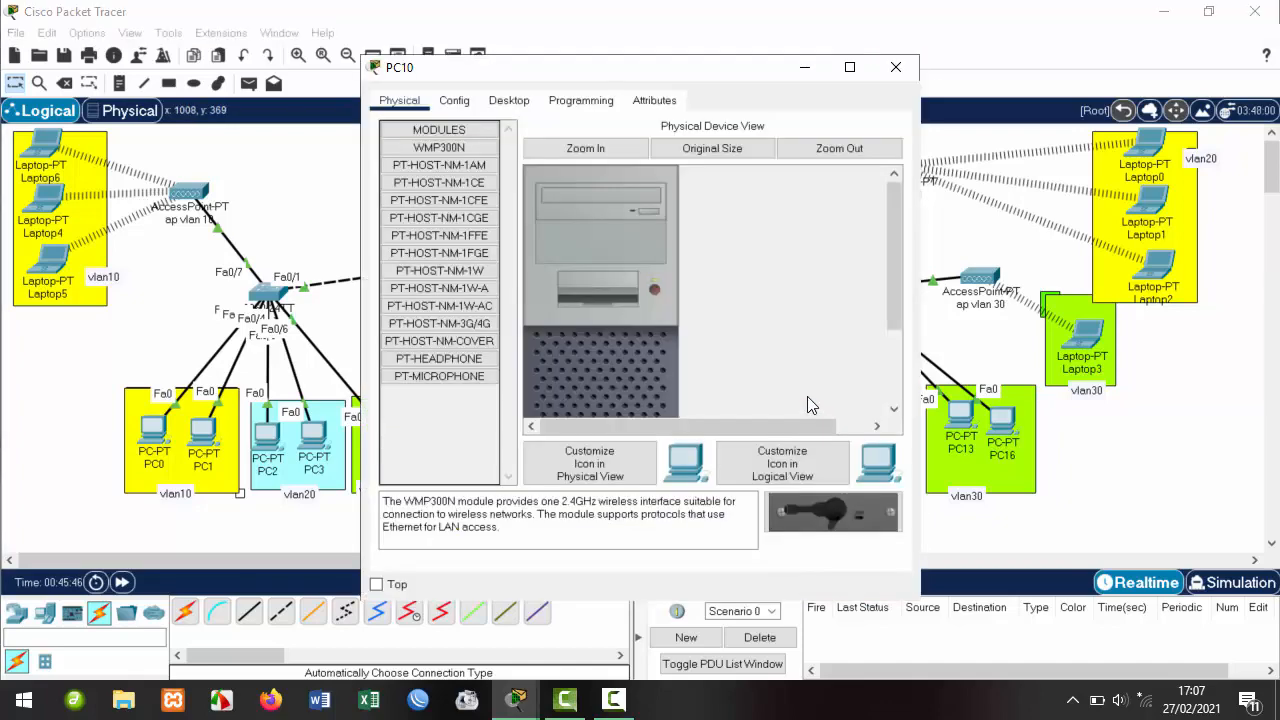
click(512, 104)
click(457, 176)
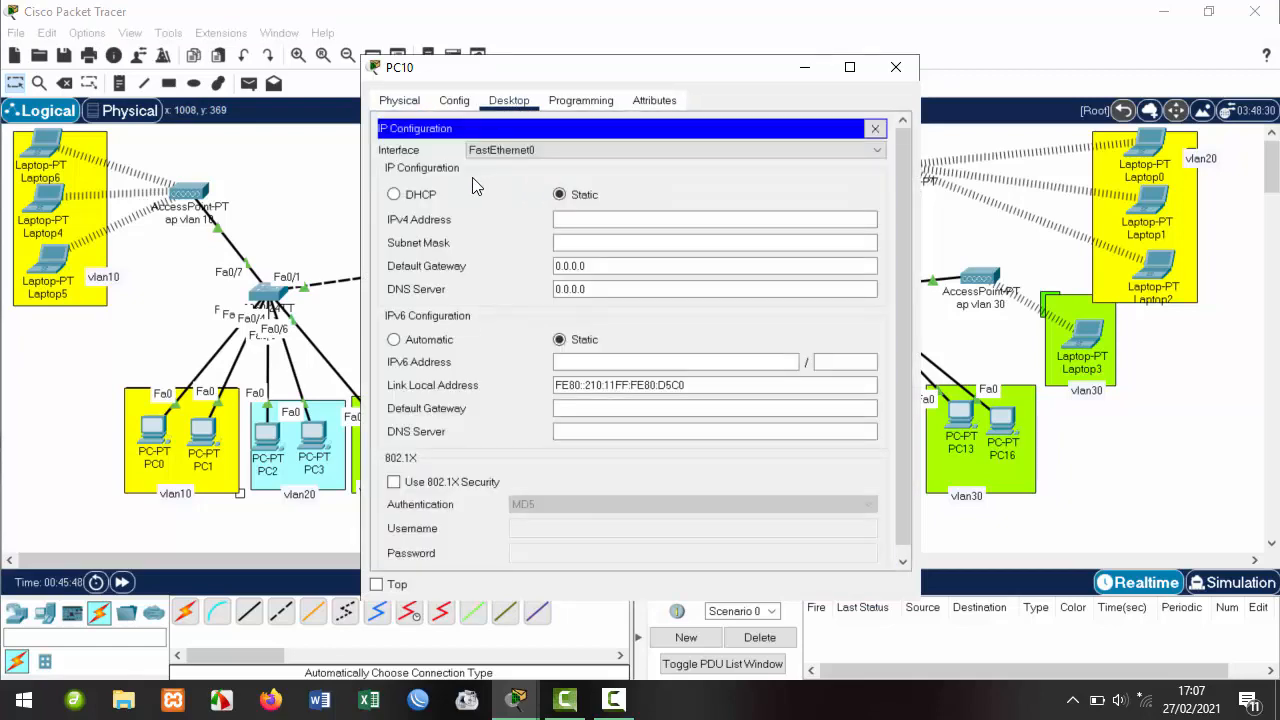
click(430, 195)
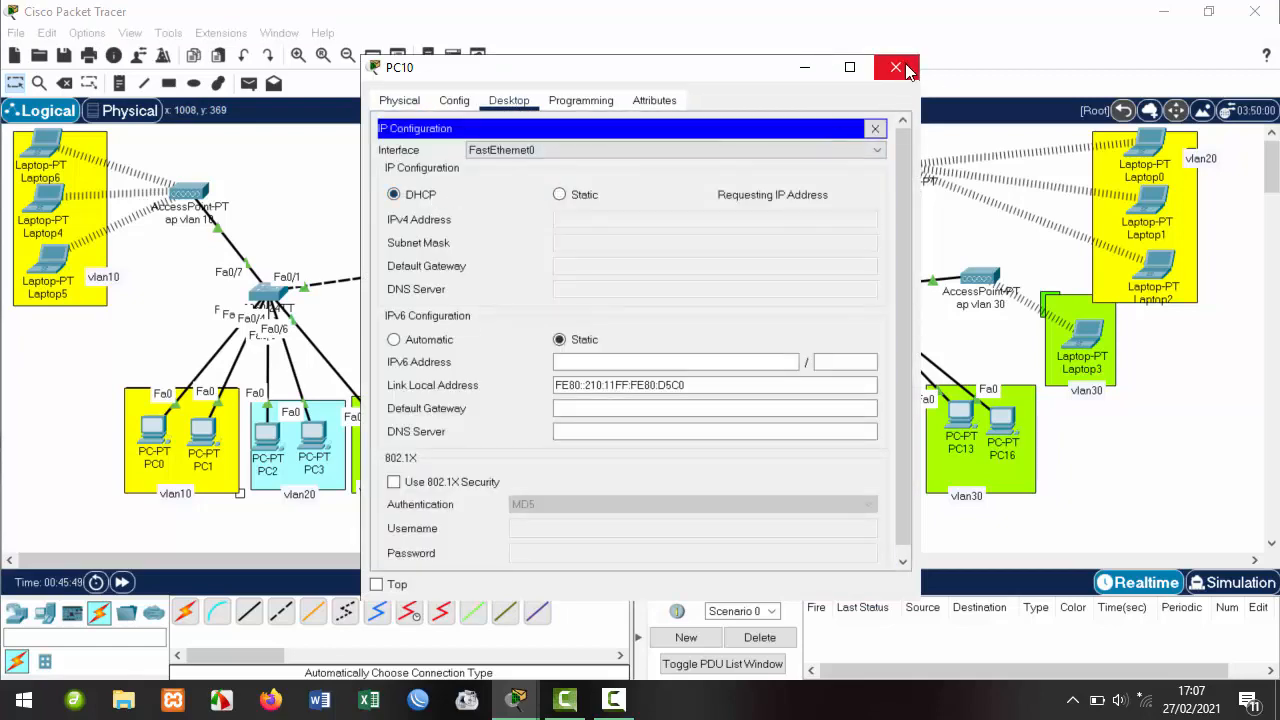
click(897, 67)
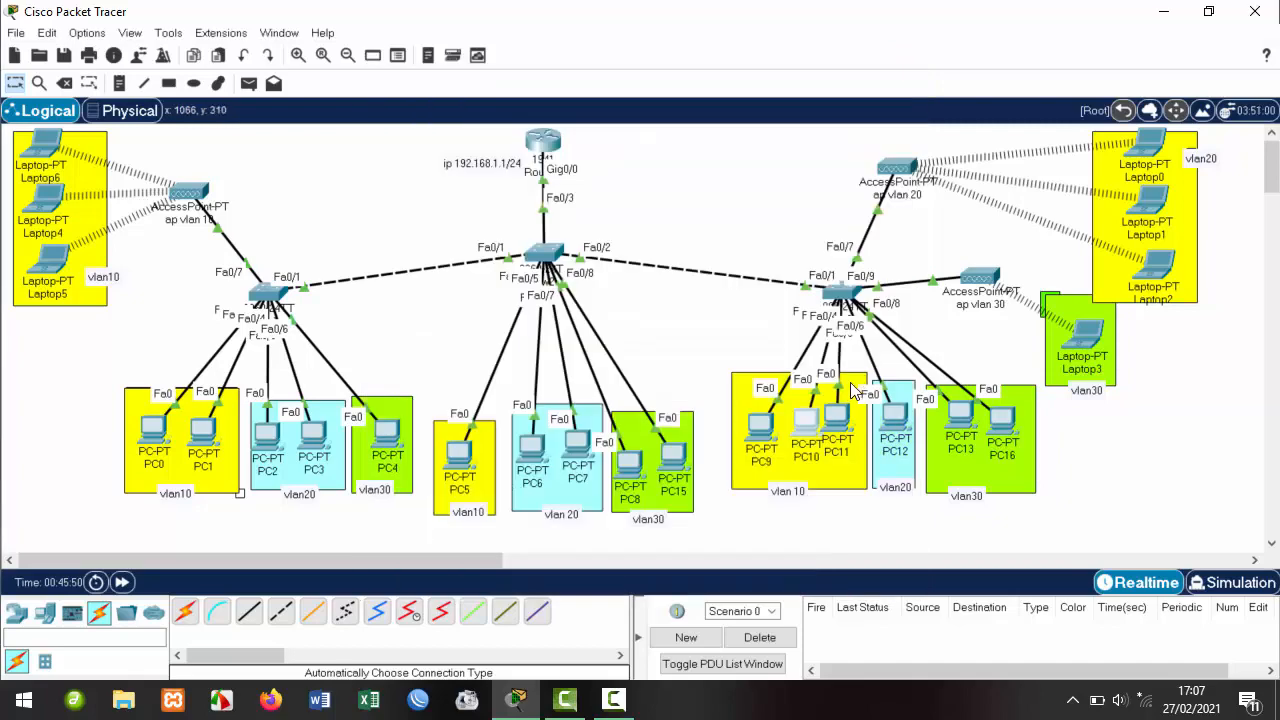
Switch PC11 to DHCP addressing as well.
click(836, 412)
click(507, 101)
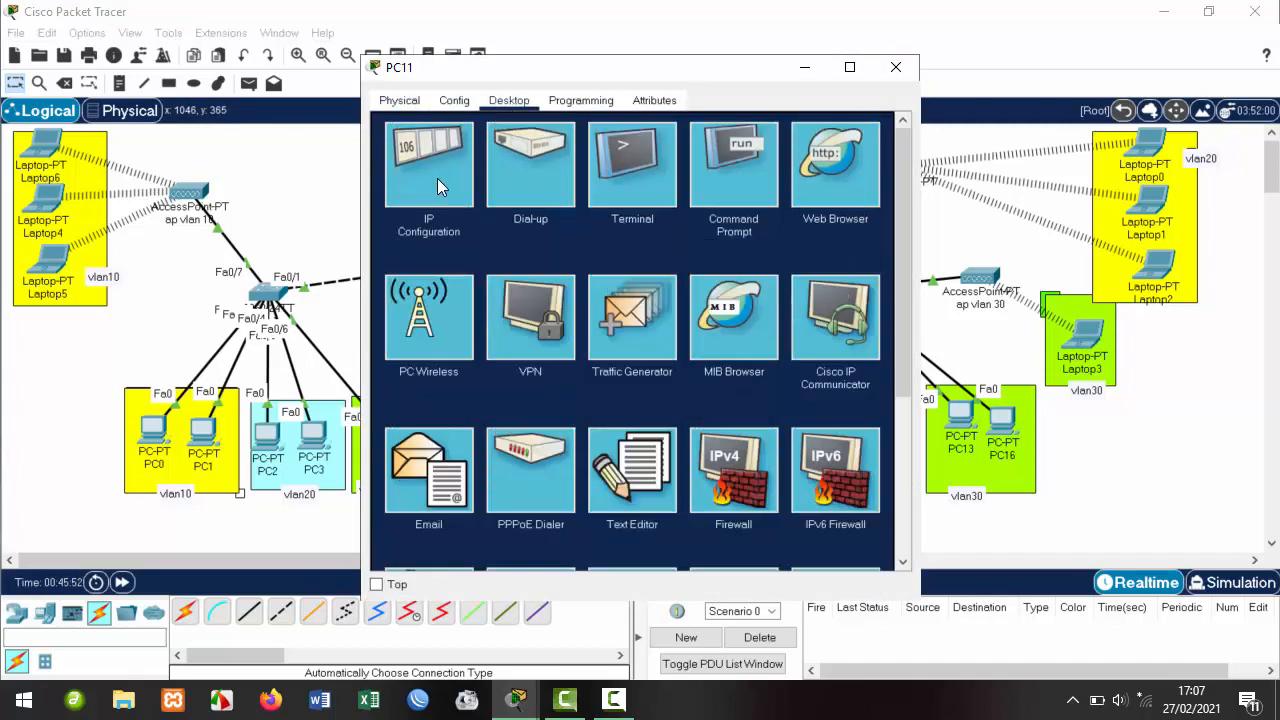
click(437, 178)
click(437, 192)
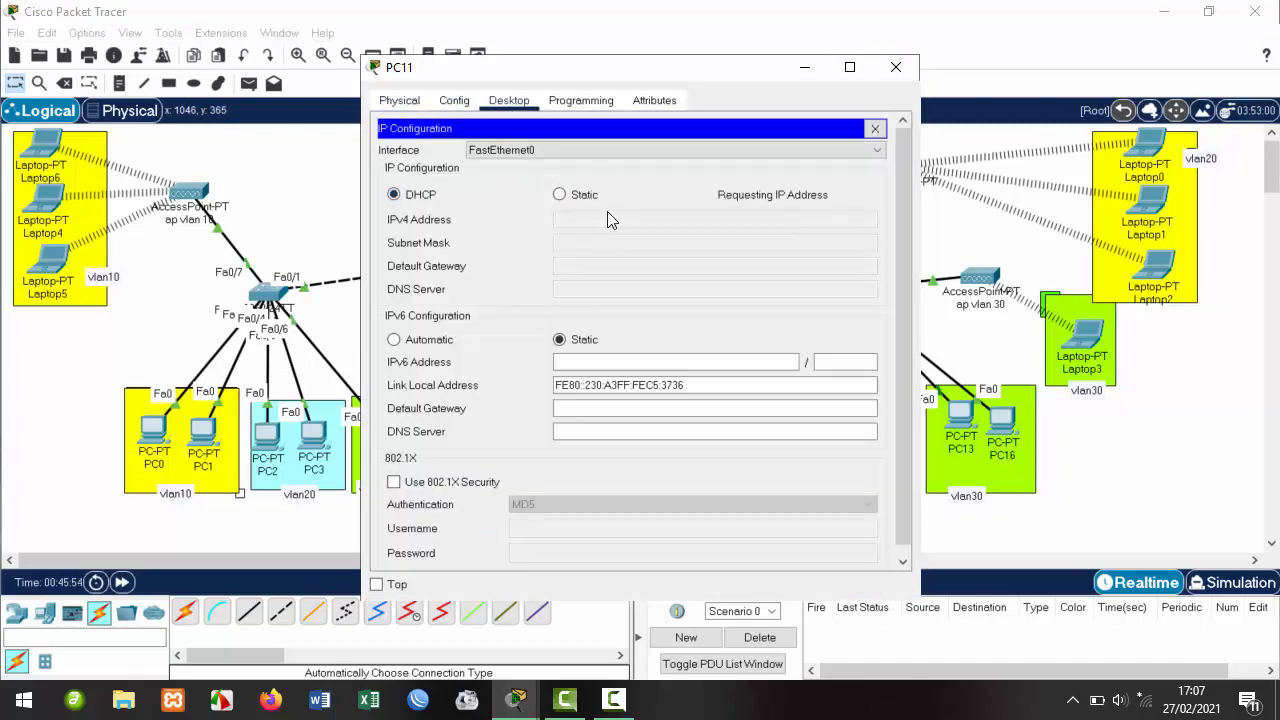
click(897, 68)
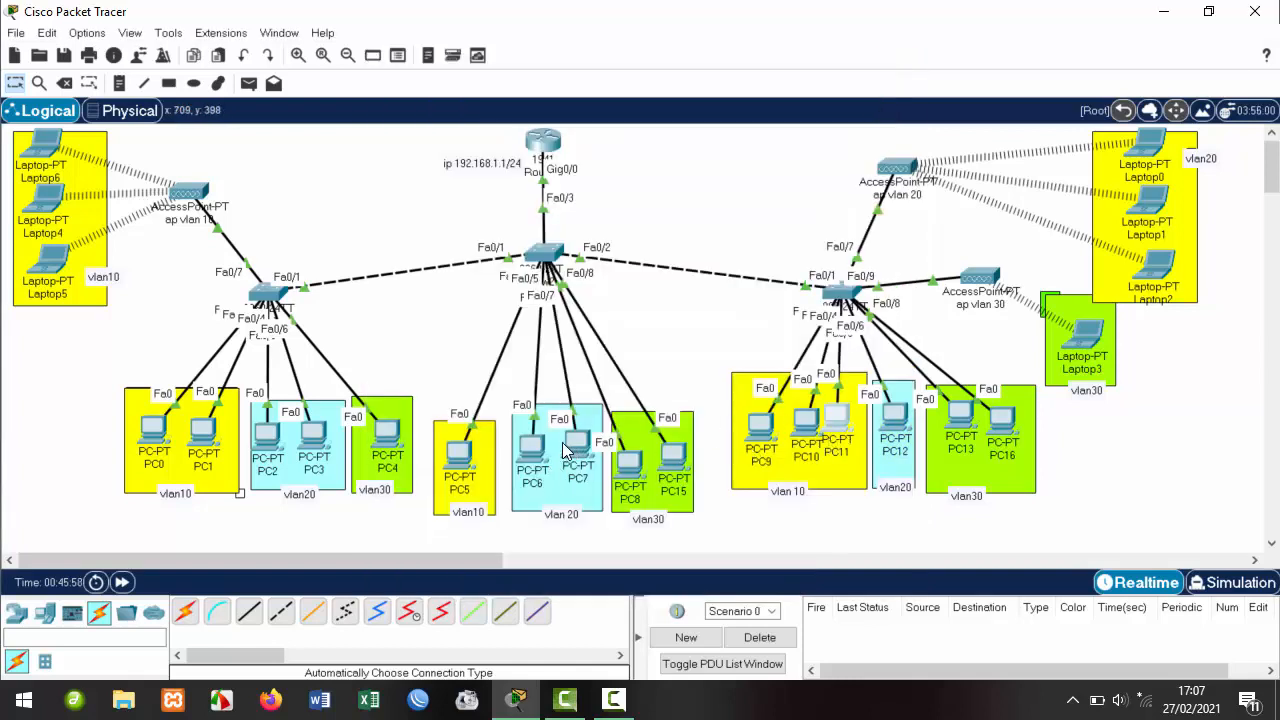
click(530, 452)
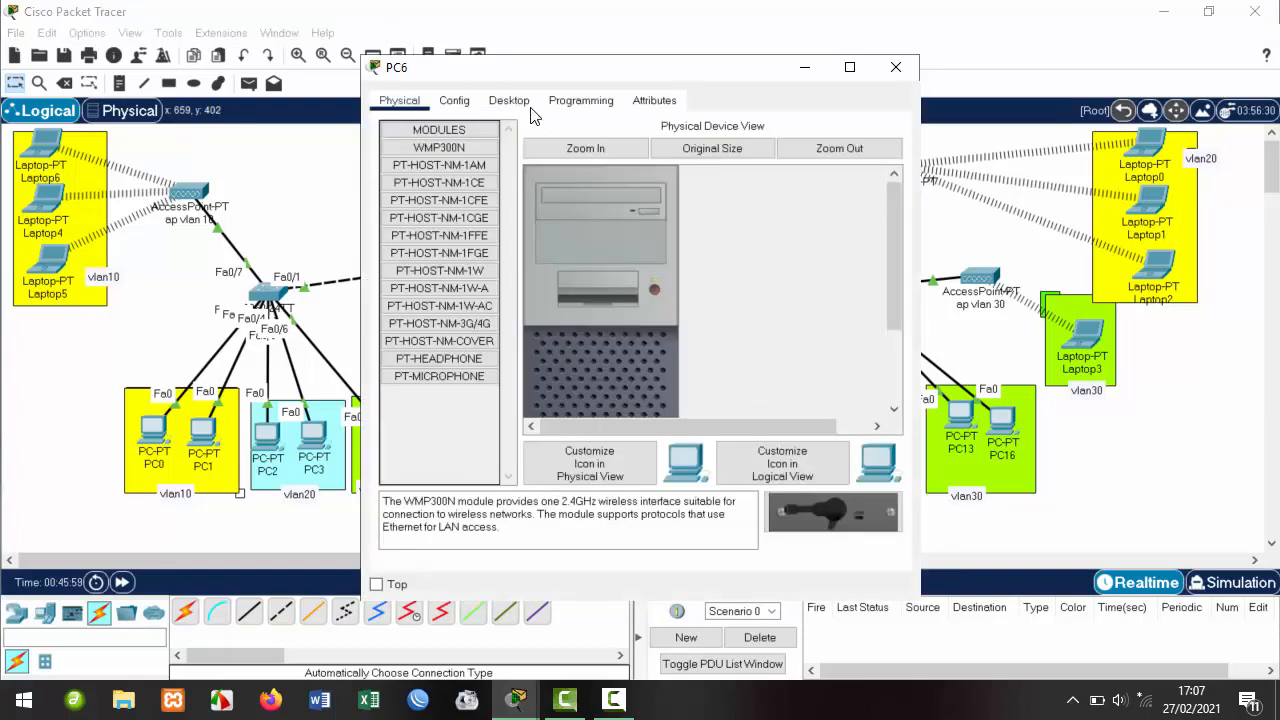
Switch PC6 and PC7 to DHCP addressing.
click(513, 102)
click(433, 167)
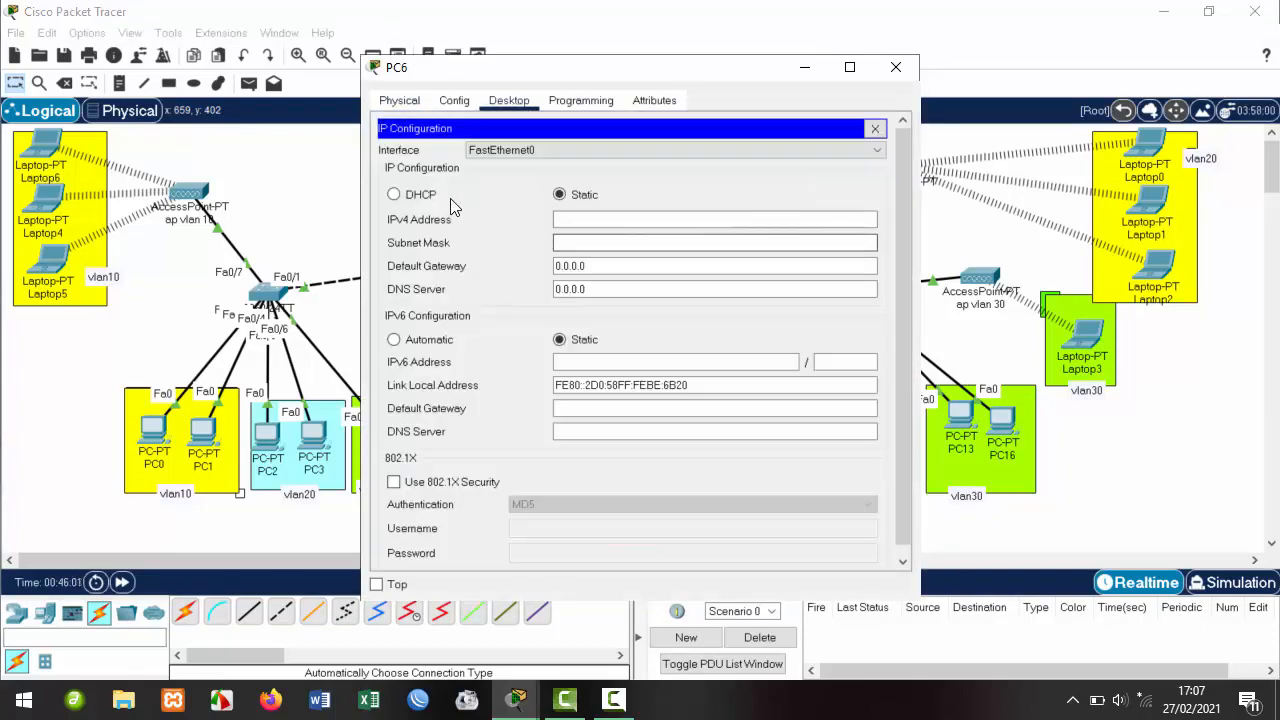
click(418, 195)
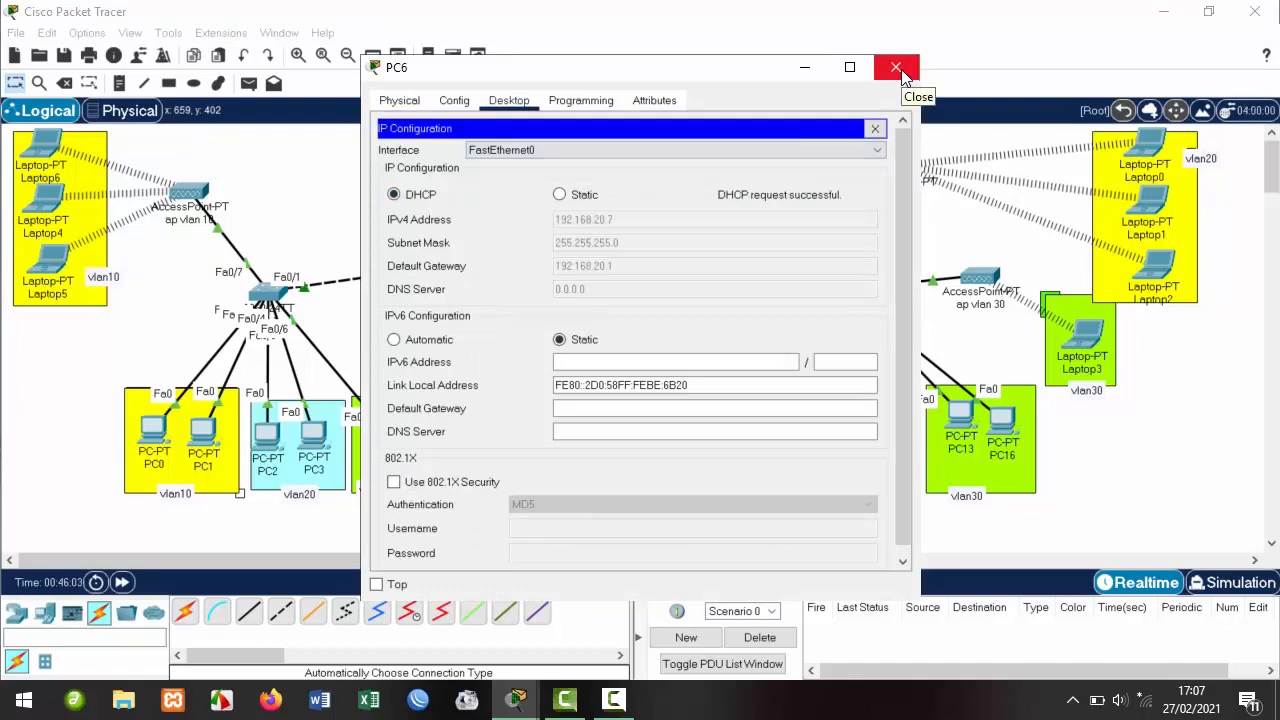
click(899, 82)
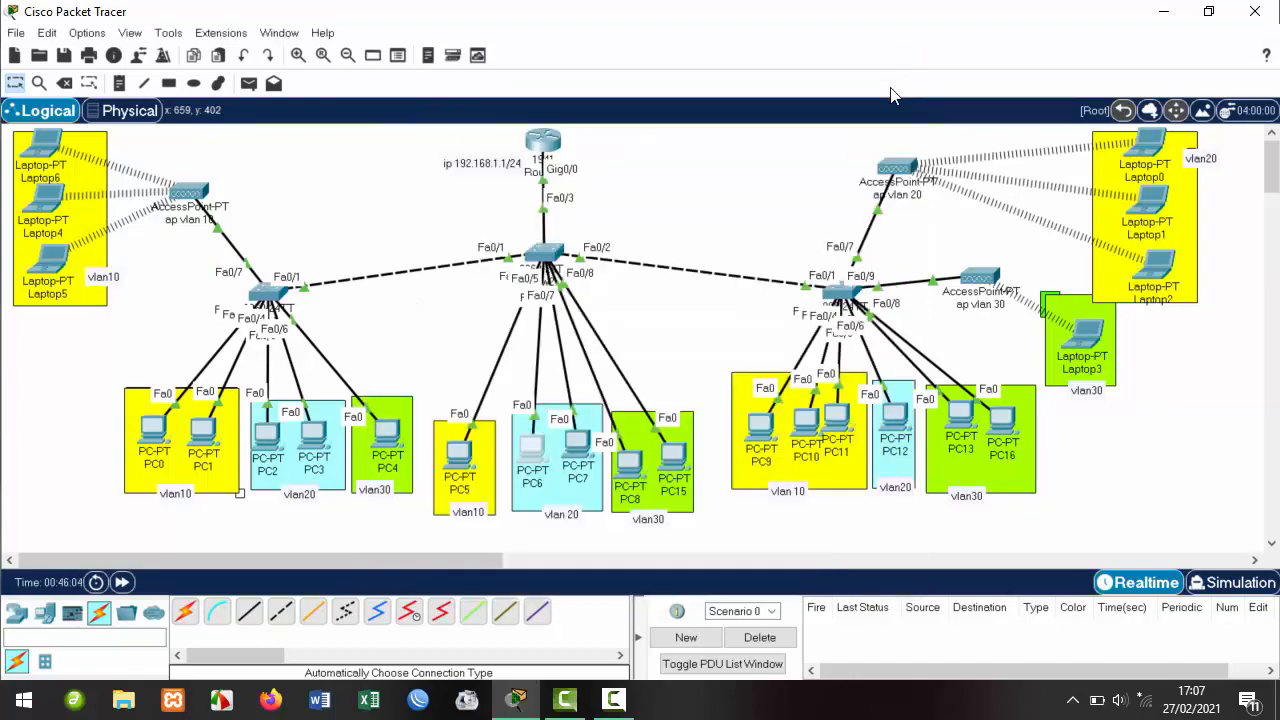
click(580, 442)
click(508, 100)
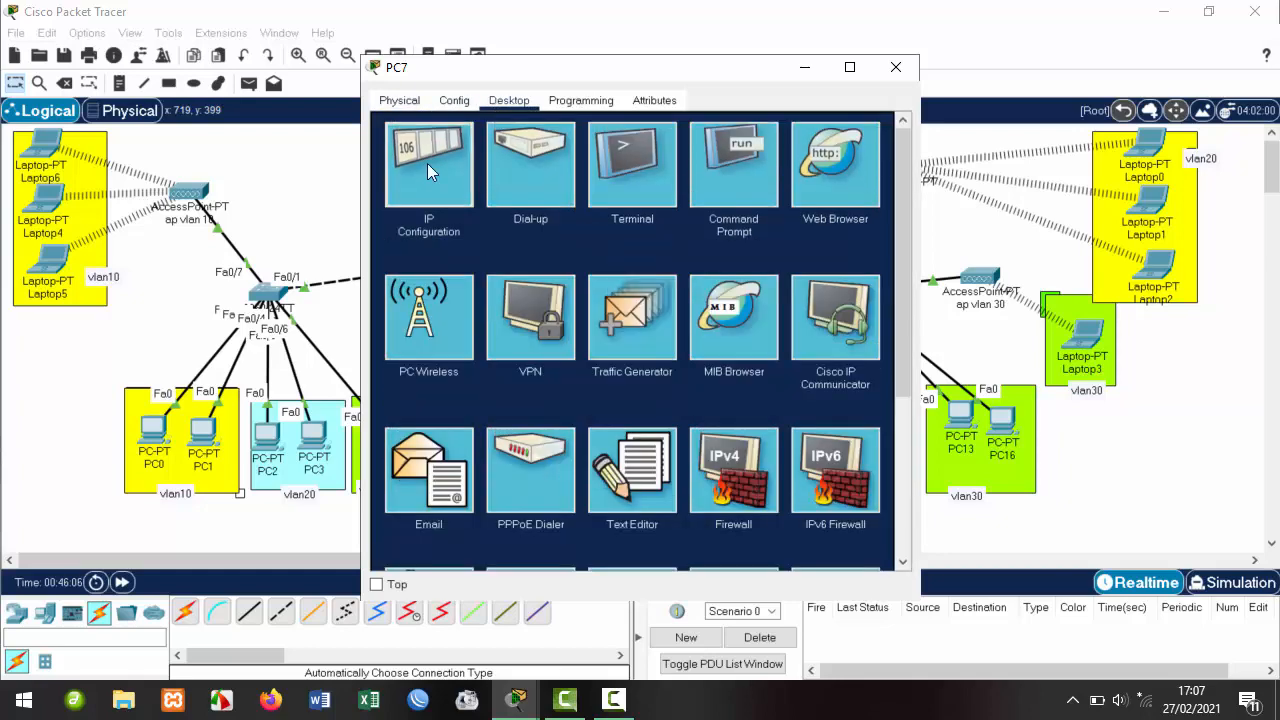
click(427, 163)
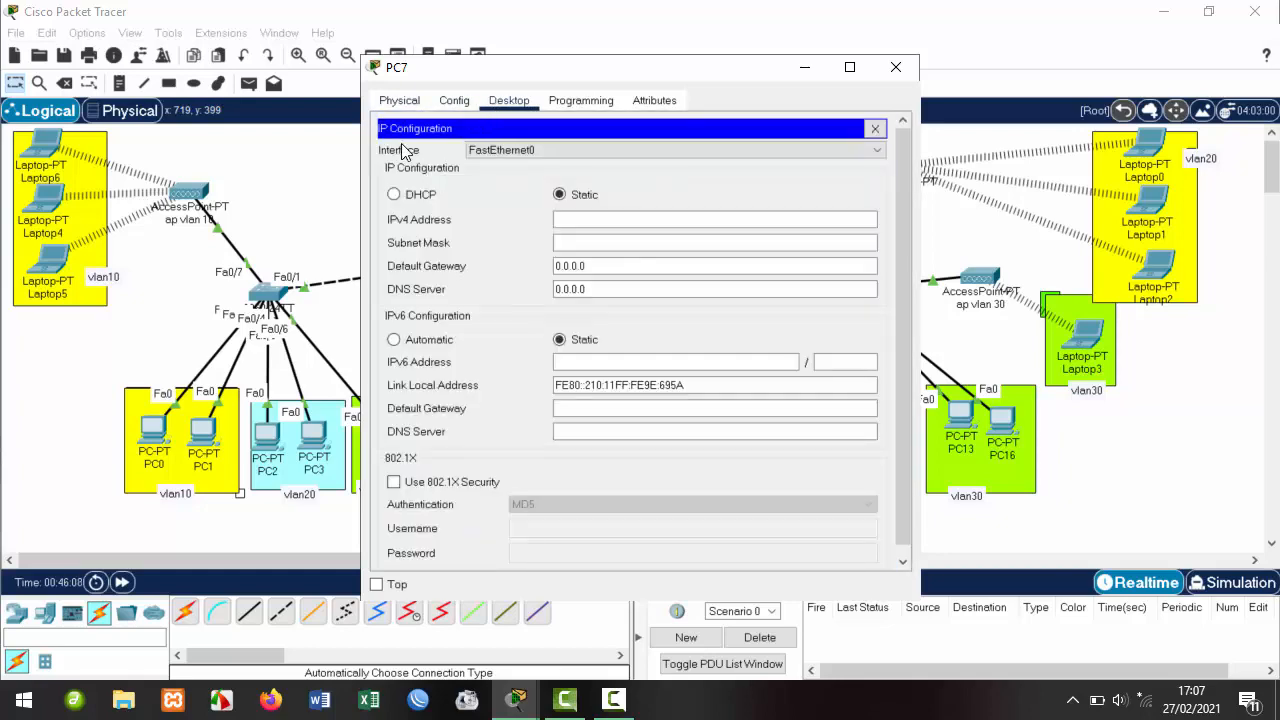
click(428, 196)
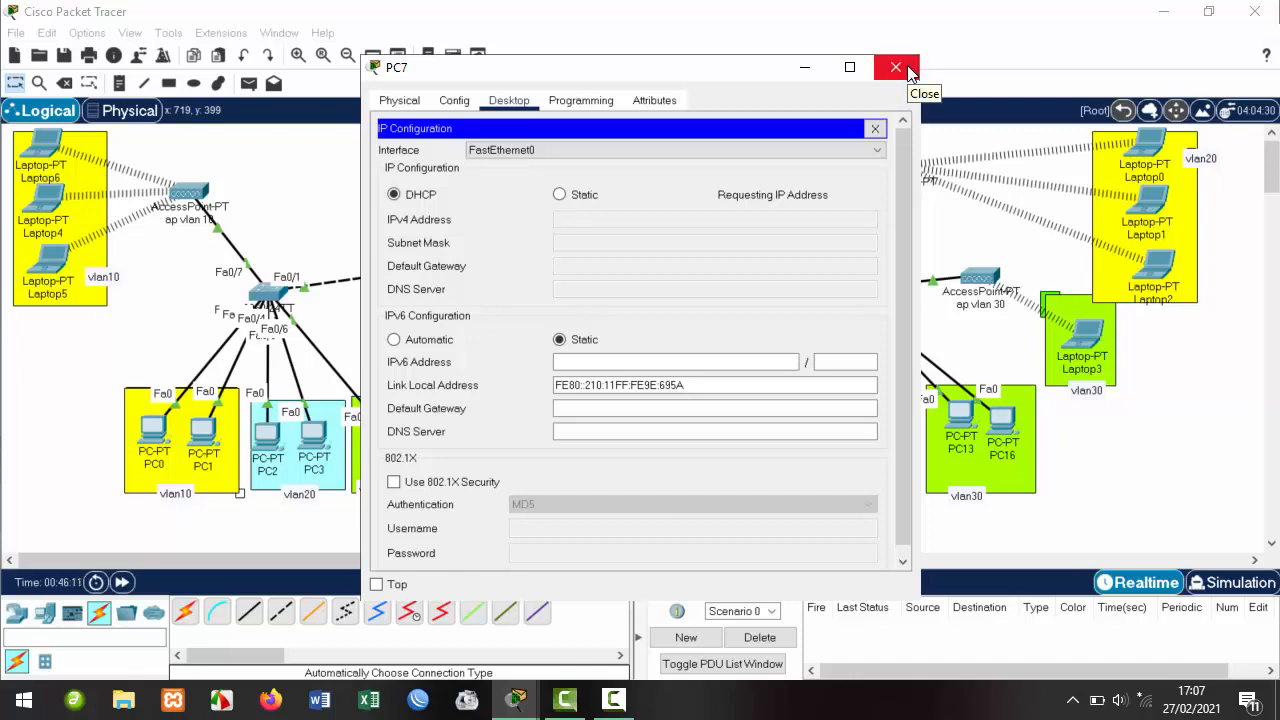
click(897, 68)
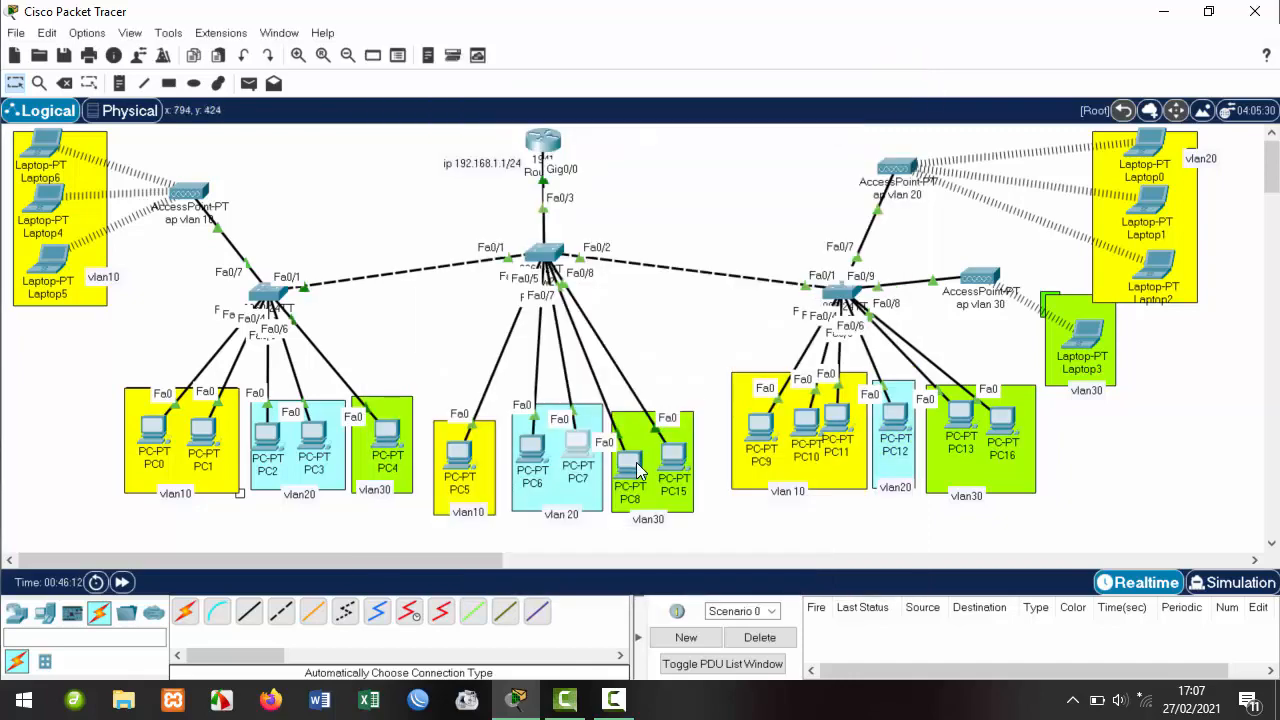
Switch PC8 and PC15 to DHCP, PC15 leasing 192.168.30.5.
click(629, 462)
click(509, 100)
click(432, 145)
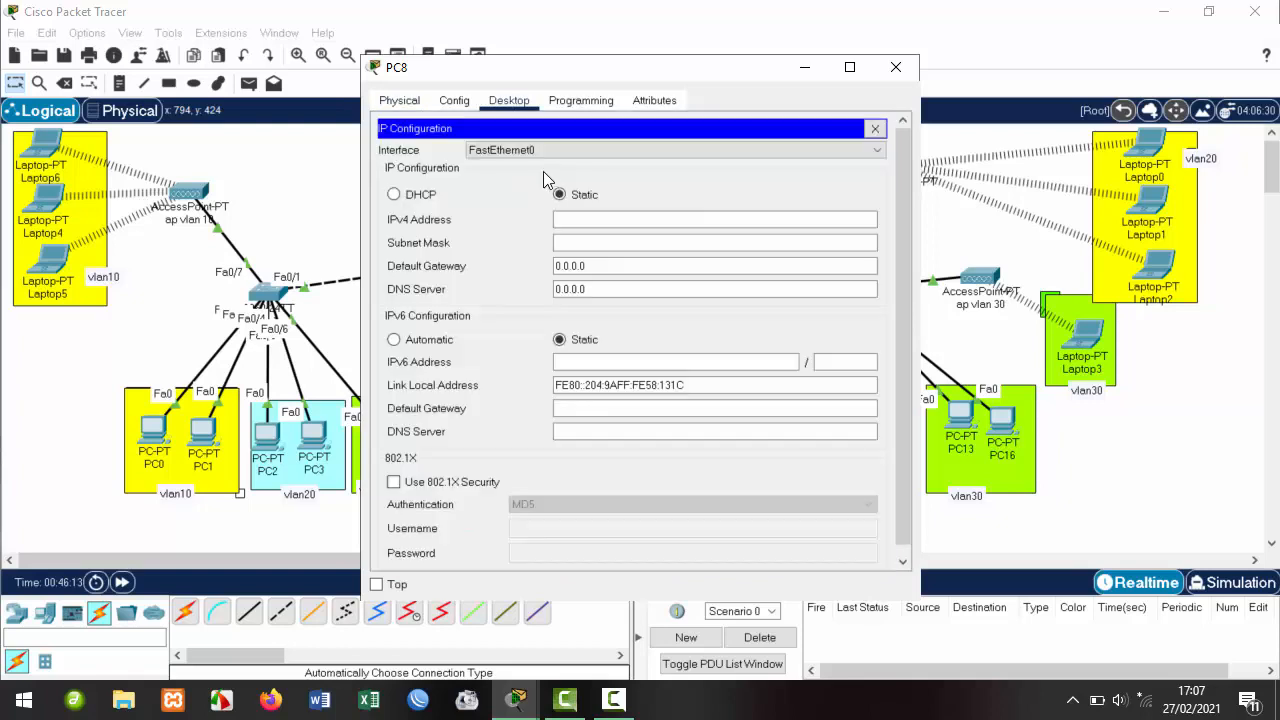
click(430, 196)
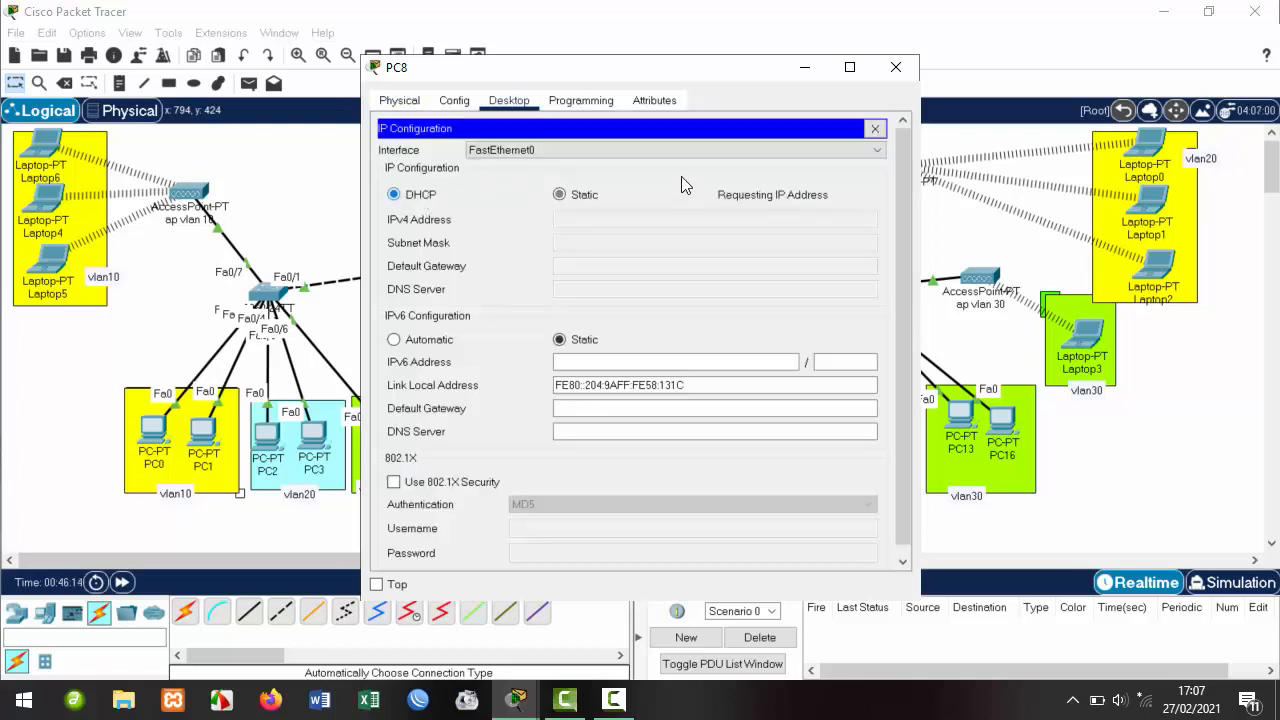
click(895, 68)
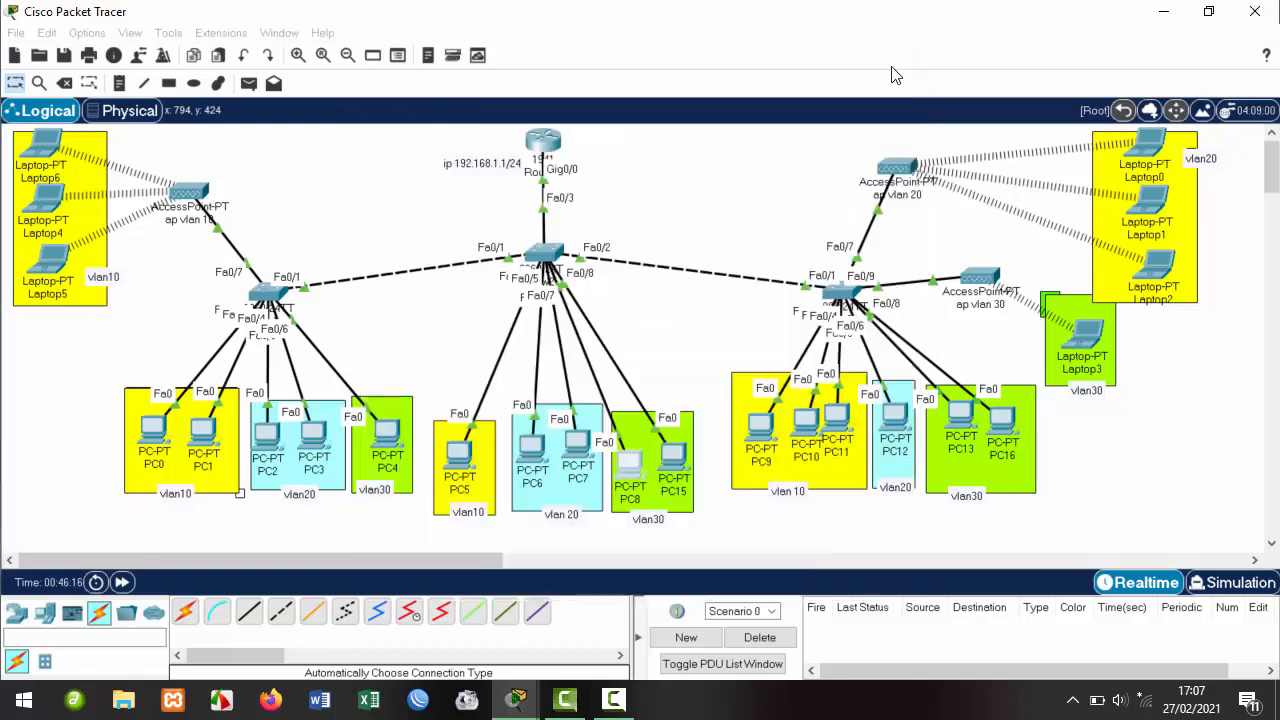
click(680, 462)
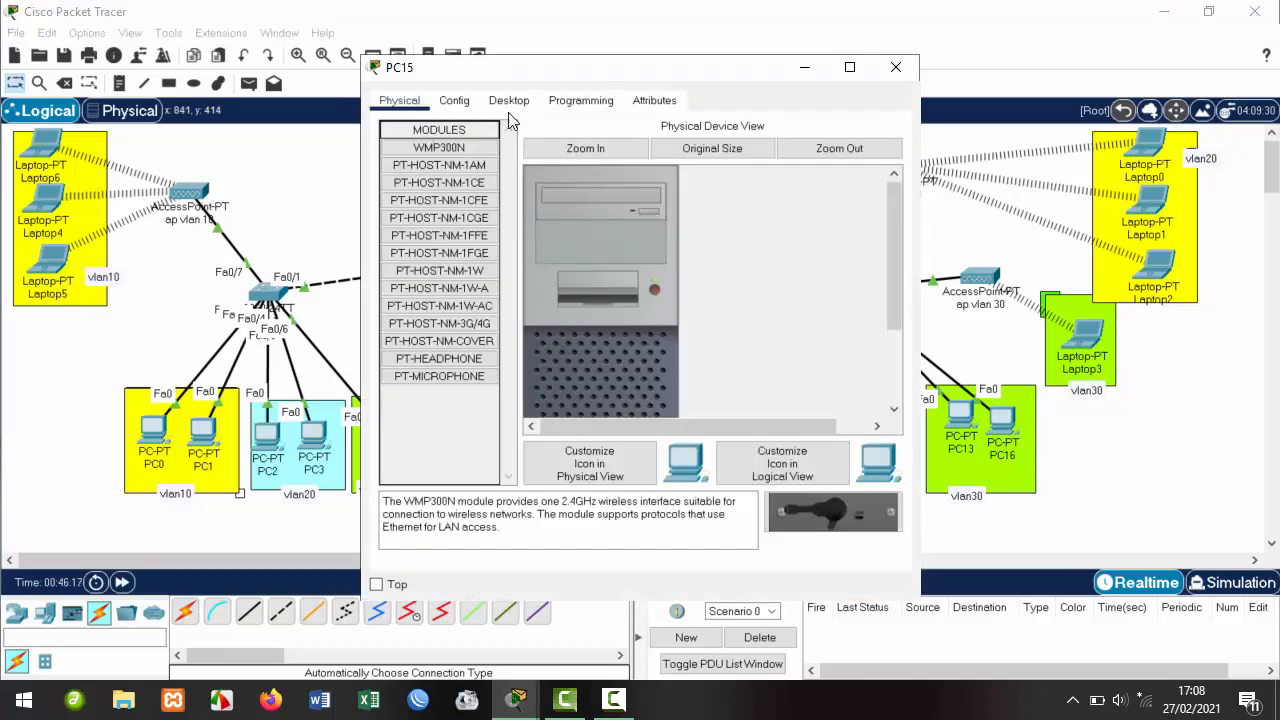
click(508, 100)
click(445, 160)
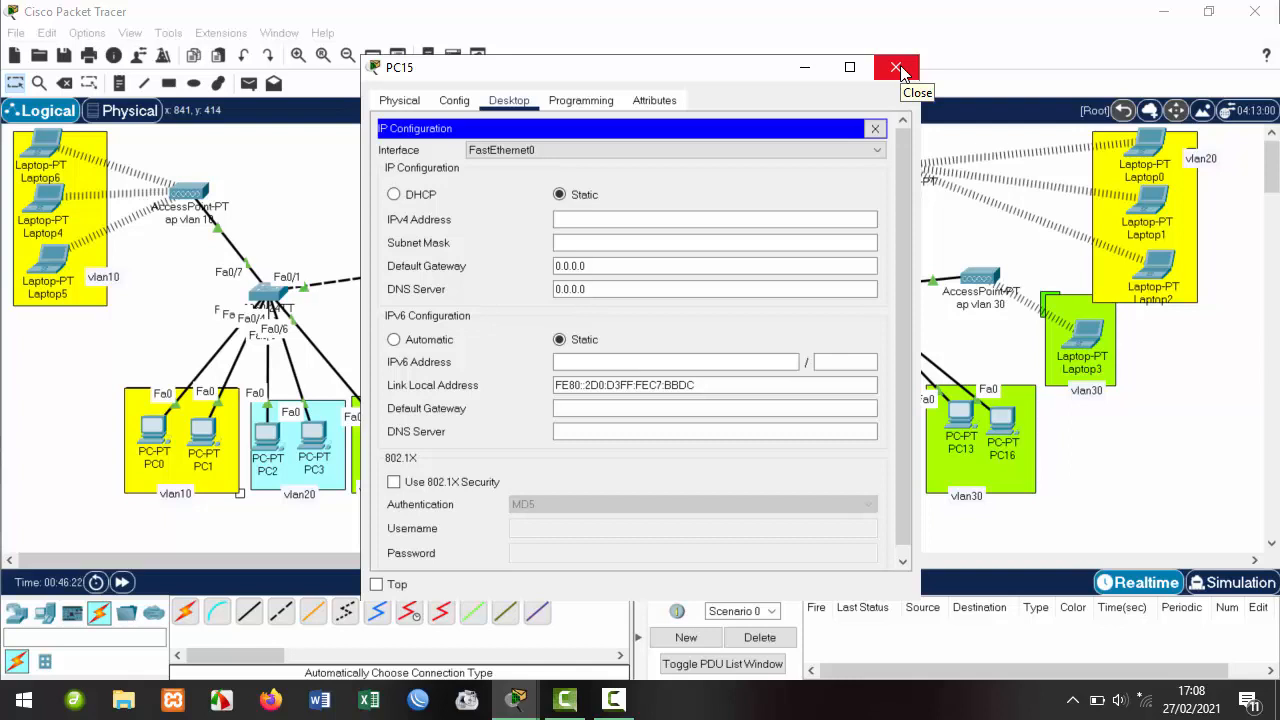
click(412, 195)
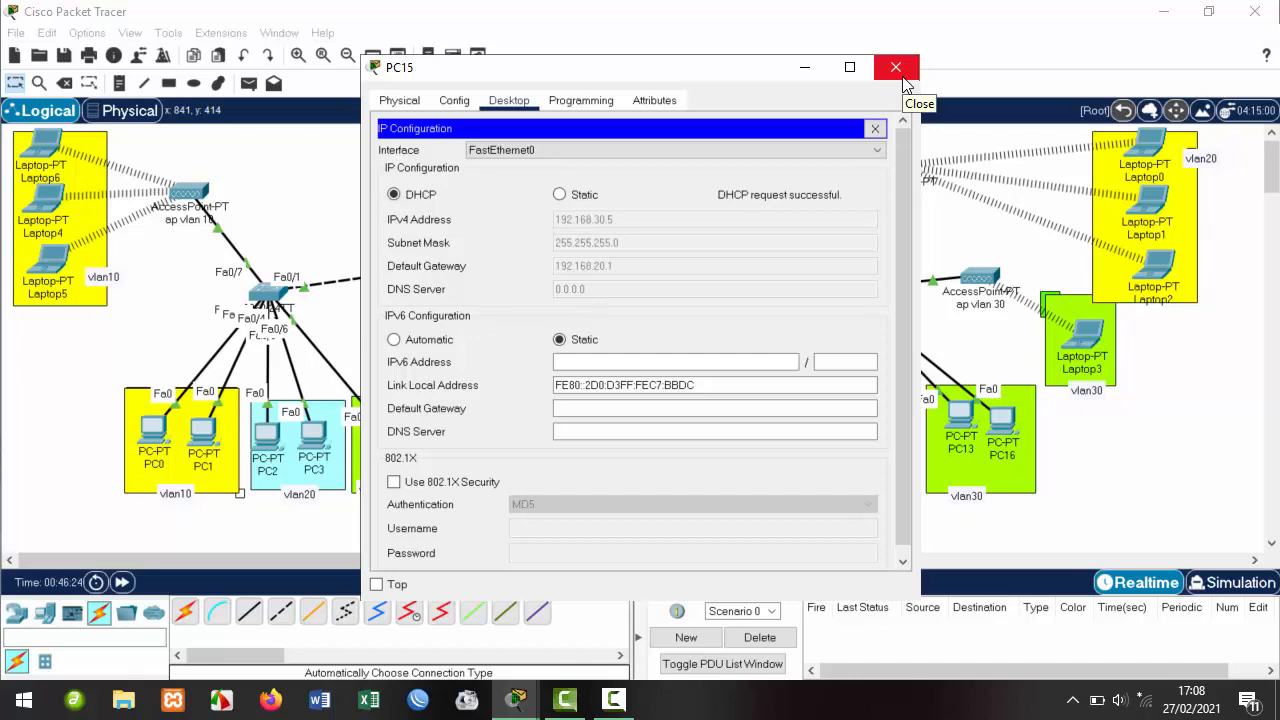
click(896, 68)
click(898, 420)
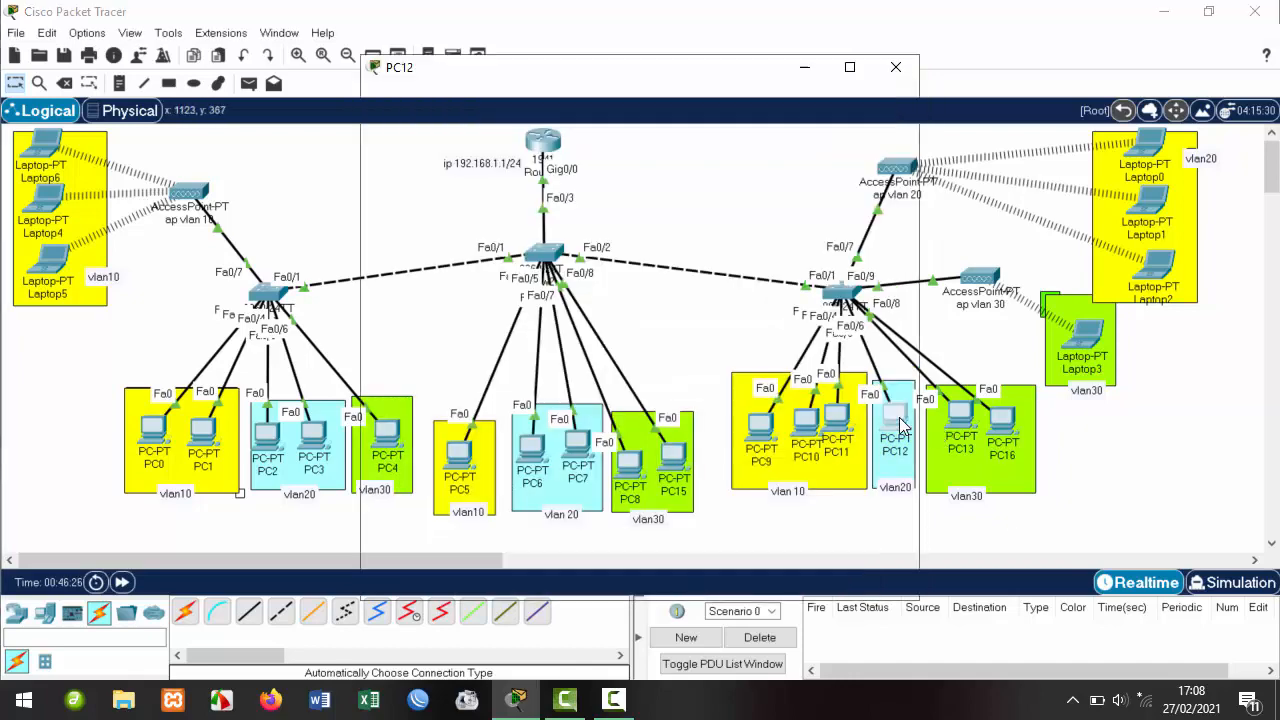
Switch PC12 to DHCP addressing.
click(508, 100)
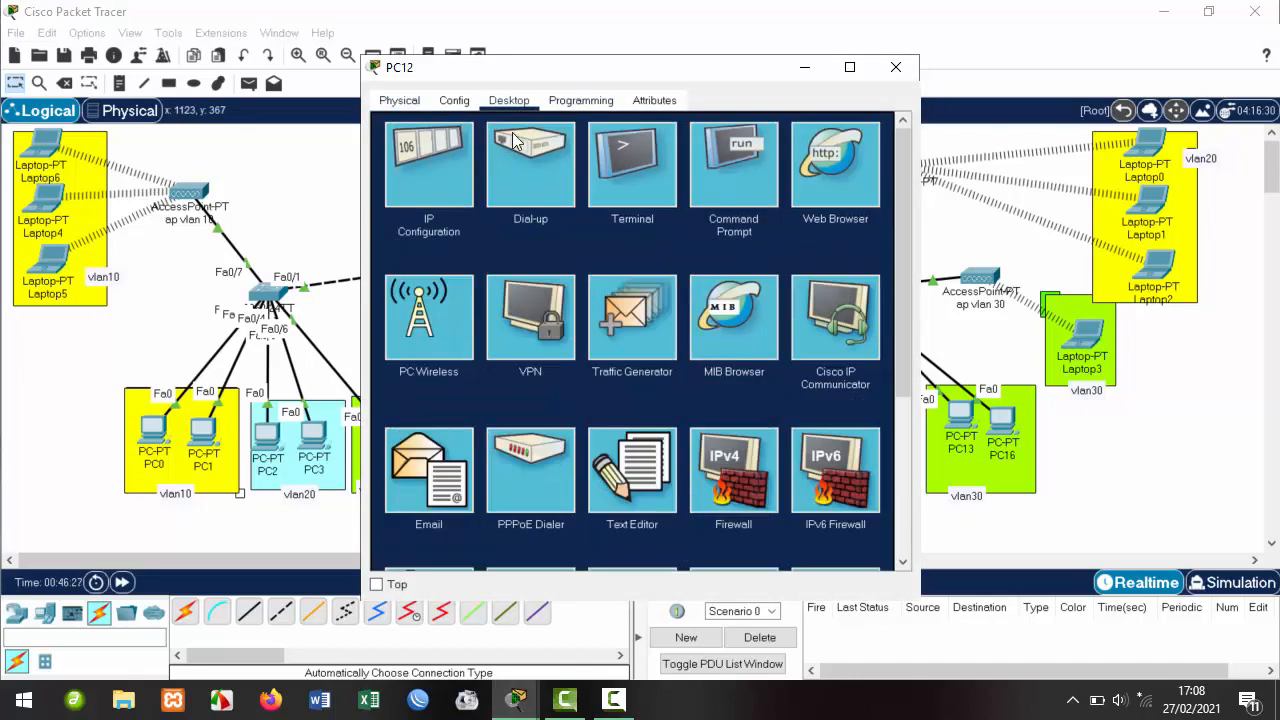
click(445, 185)
click(393, 194)
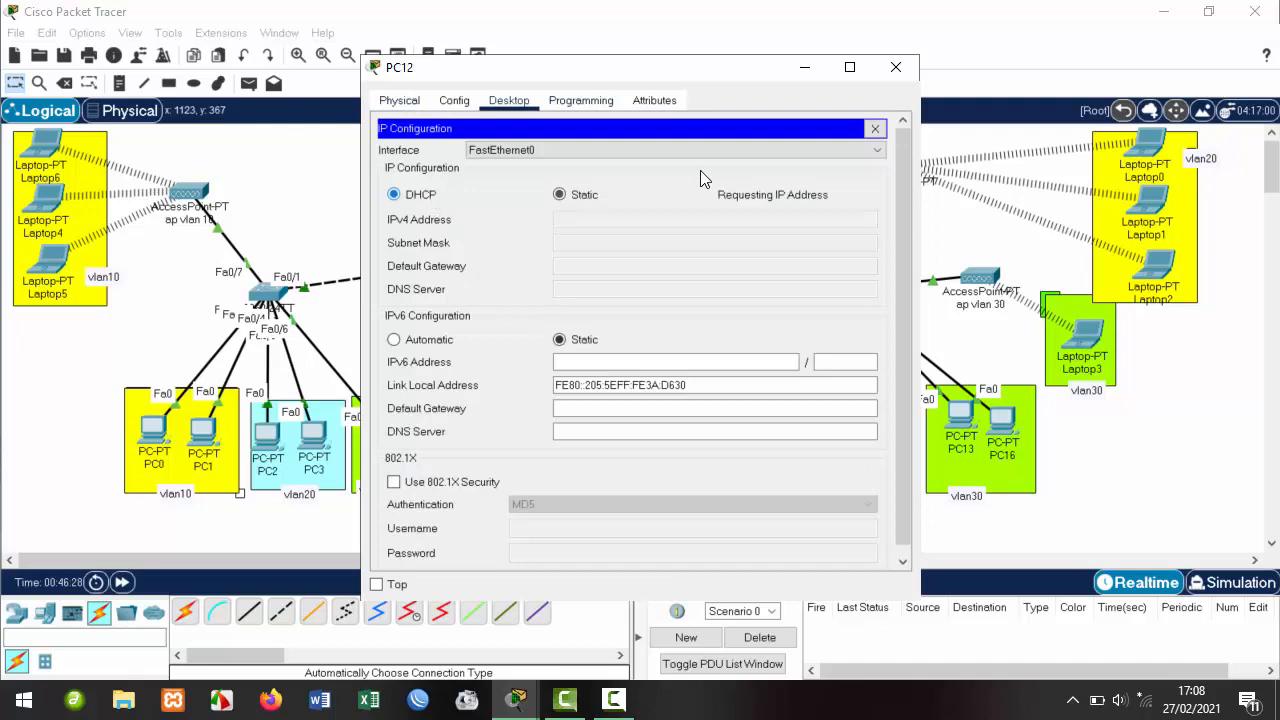
click(896, 68)
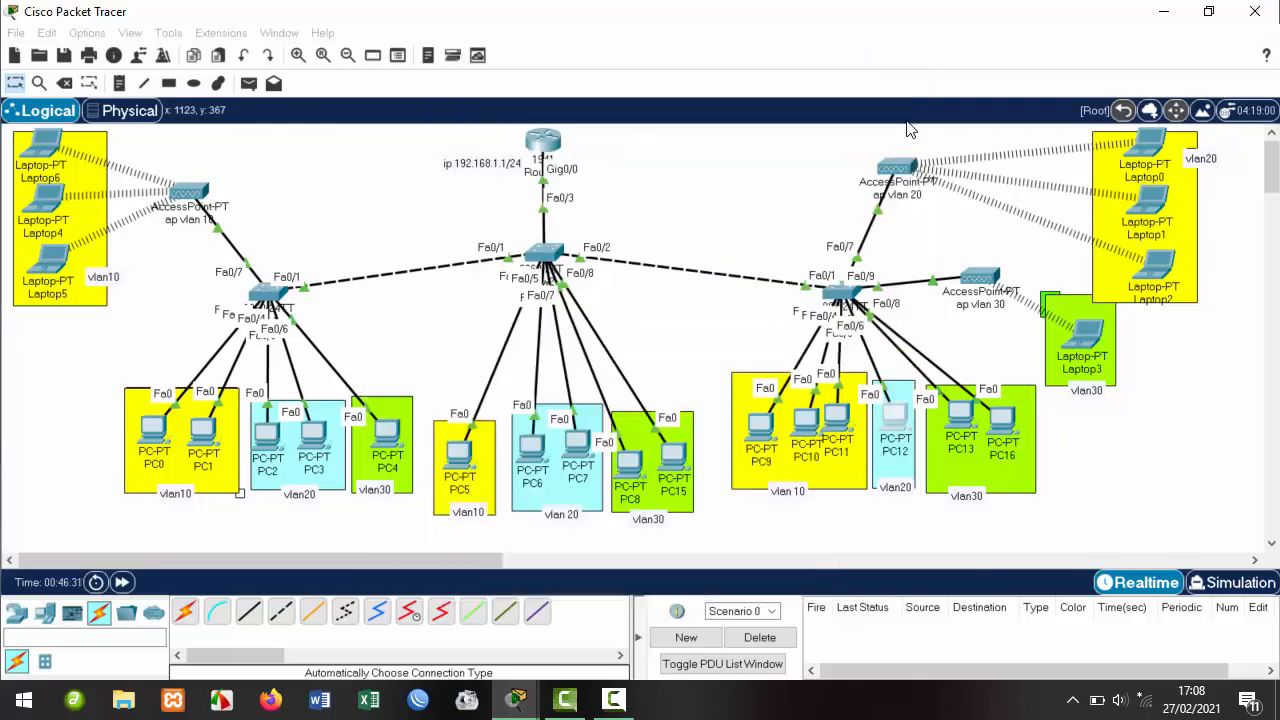
Switch PC13 and PC16 to DHCP, PC16 leasing 192.168.30.7.
click(960, 420)
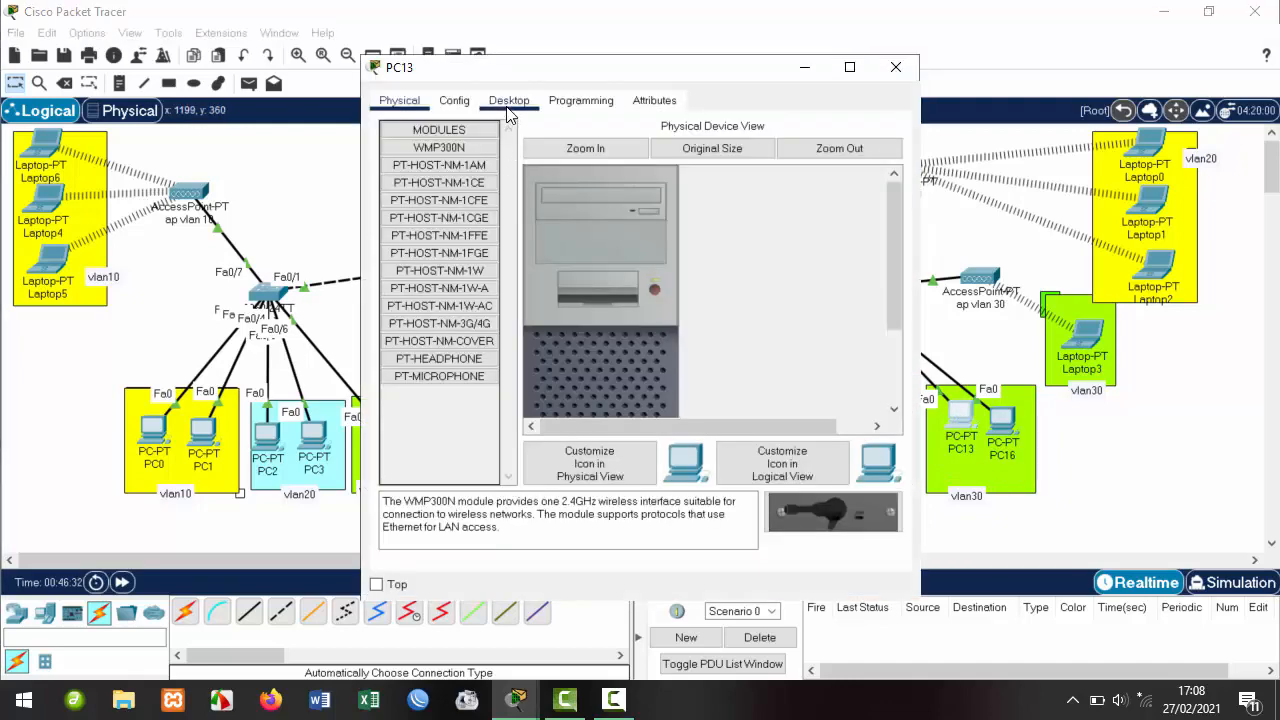
click(509, 101)
click(430, 152)
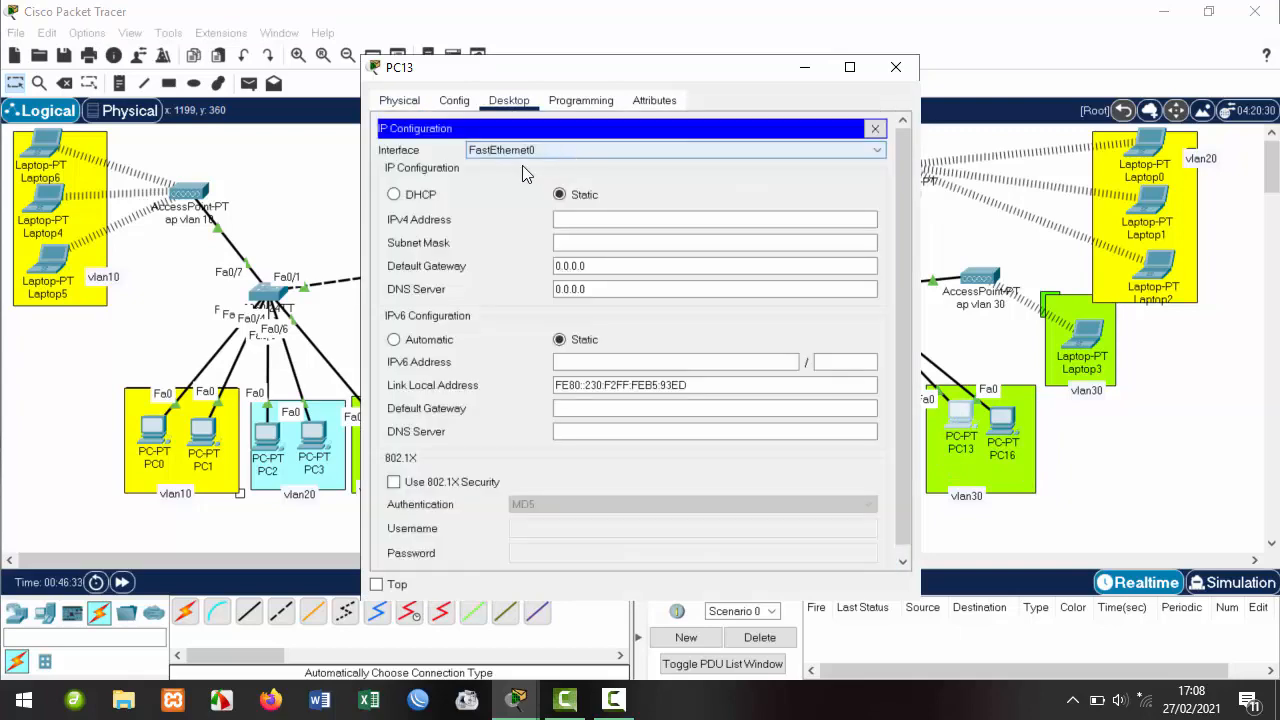
click(394, 194)
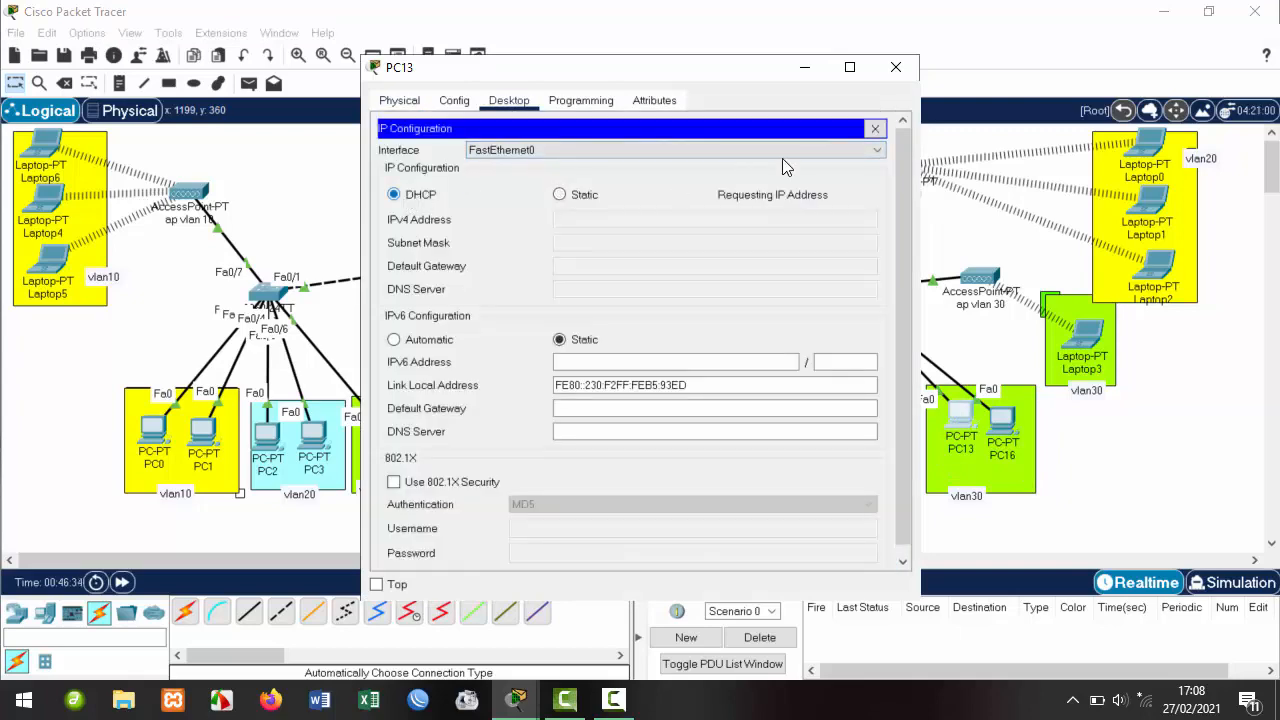
click(896, 68)
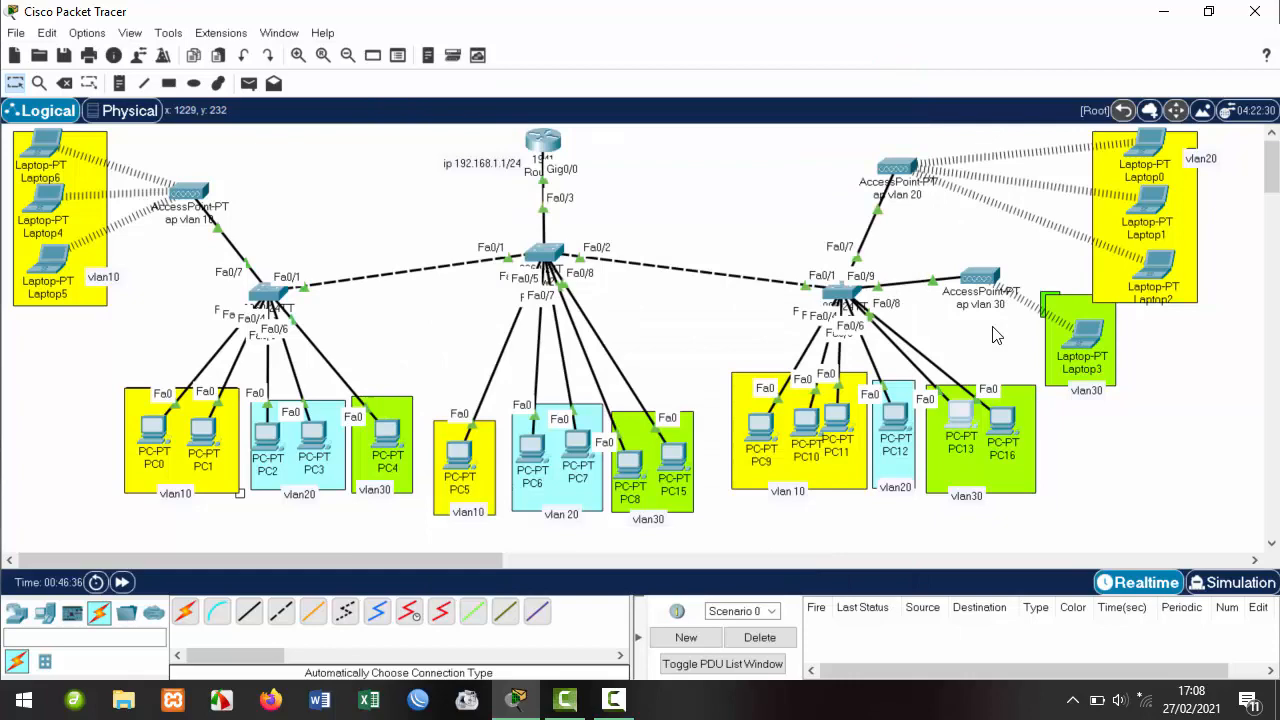
click(1018, 440)
click(509, 100)
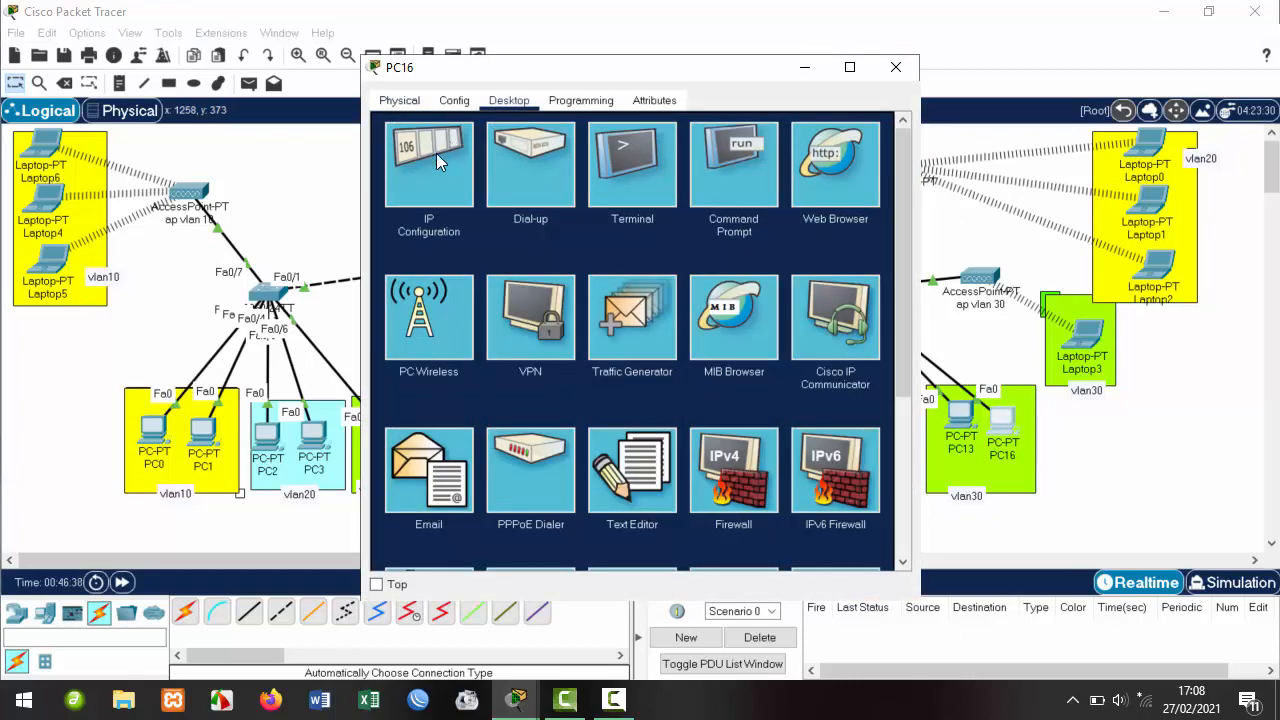
click(436, 160)
click(395, 195)
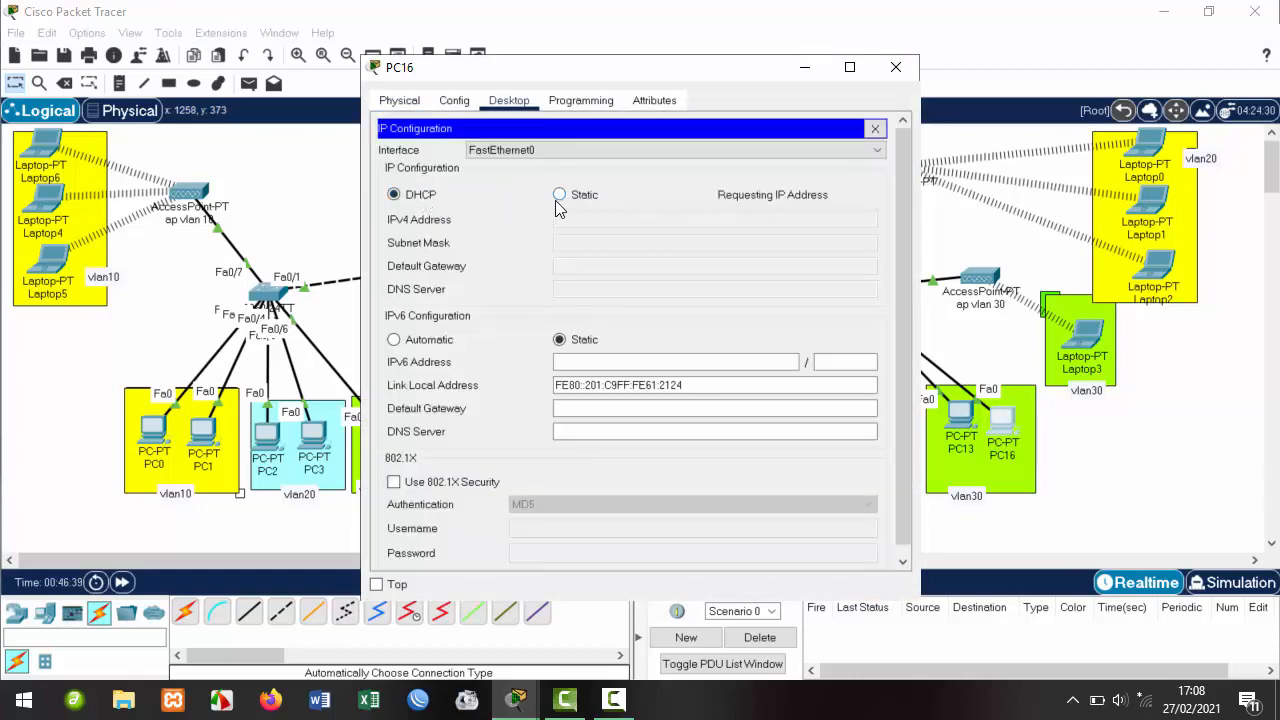
click(894, 67)
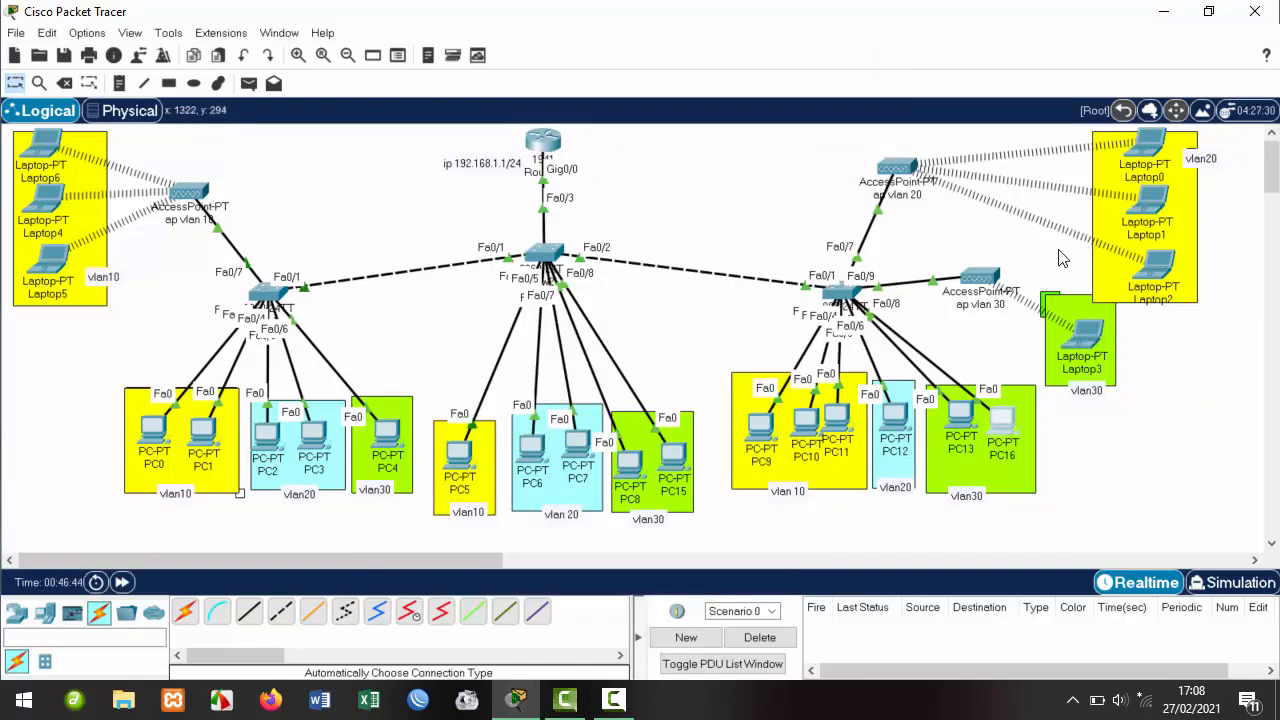
Check the IP configuration of Laptop3, Laptop2, Laptop1 and Laptop0, closing each device window.
click(1082, 335)
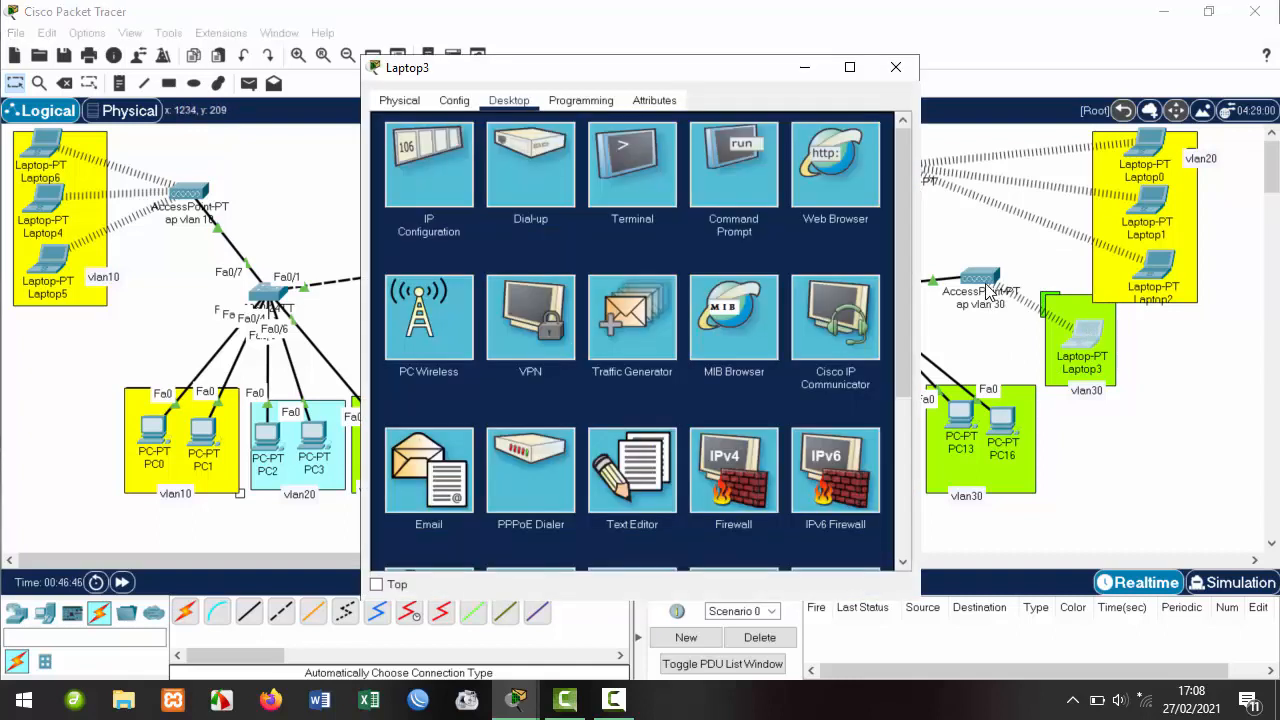
click(418, 167)
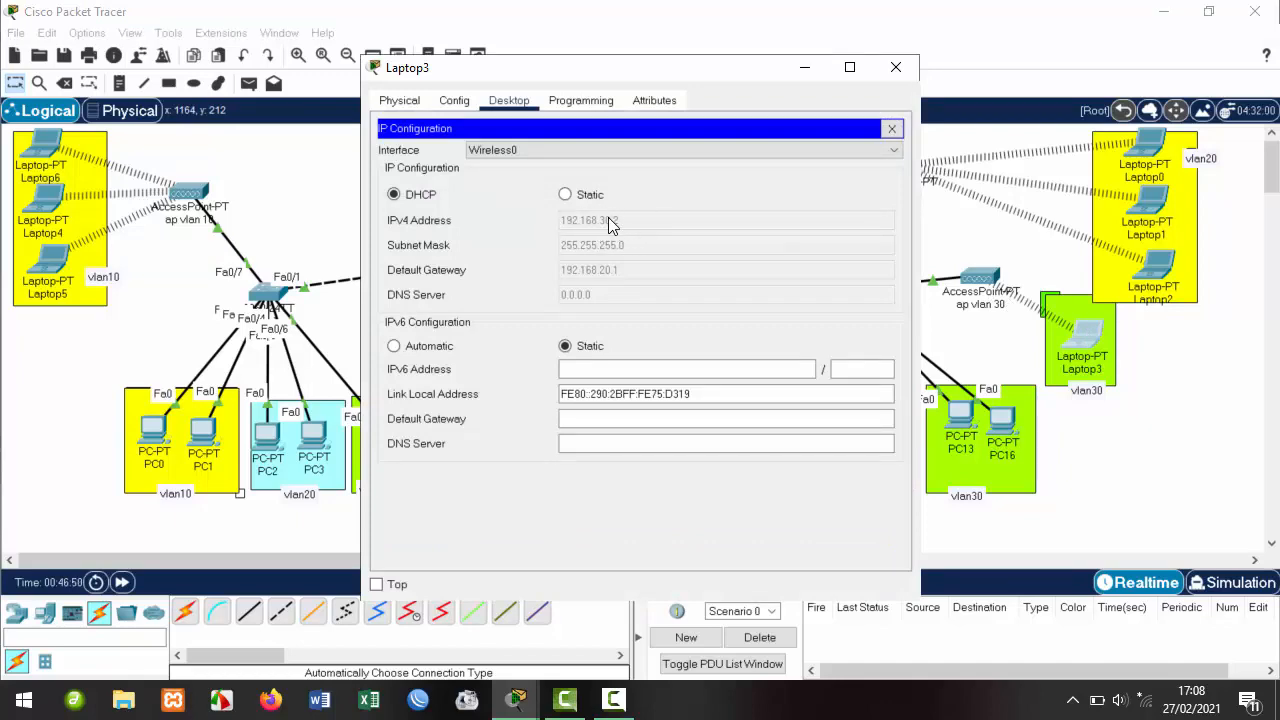
click(895, 67)
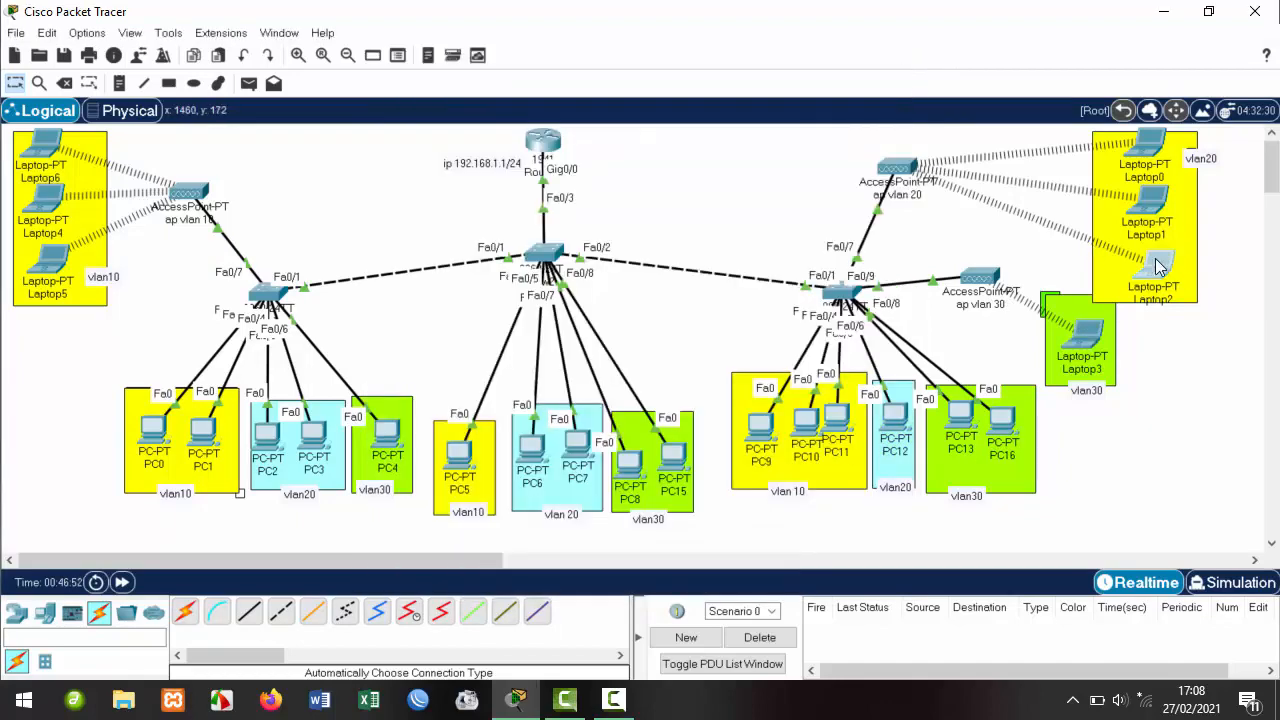
click(1157, 265)
click(435, 172)
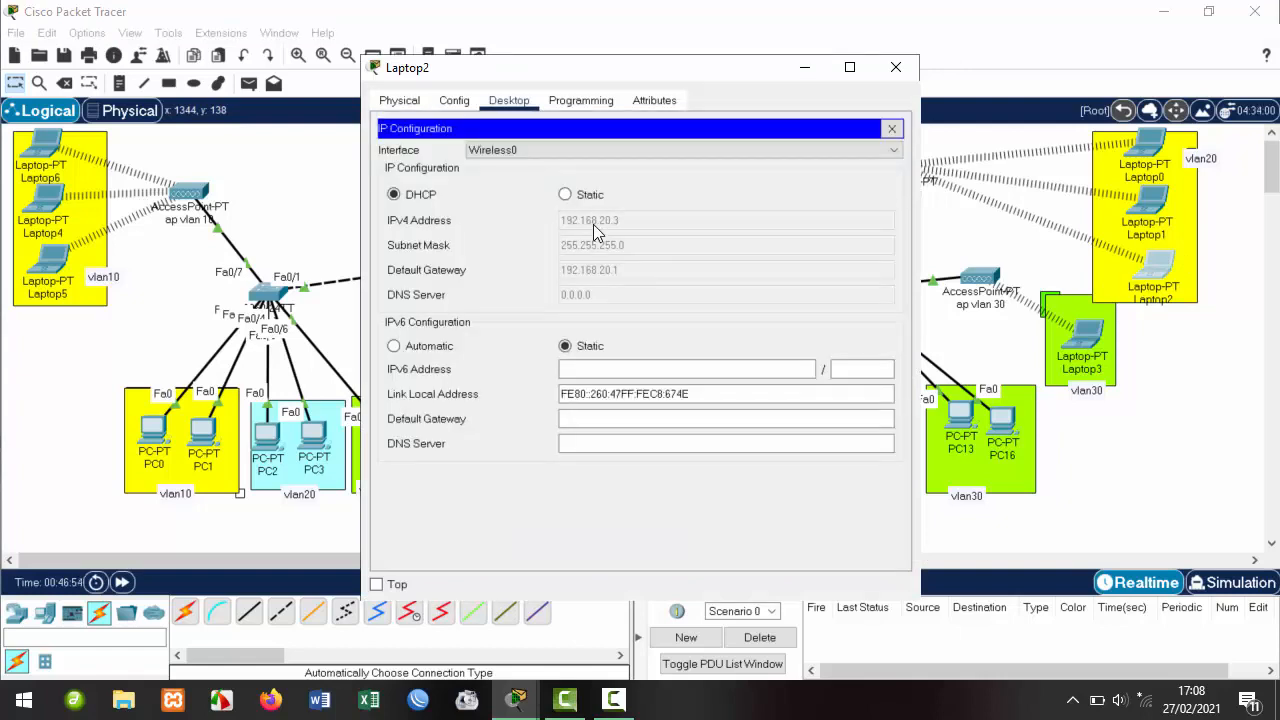
click(895, 67)
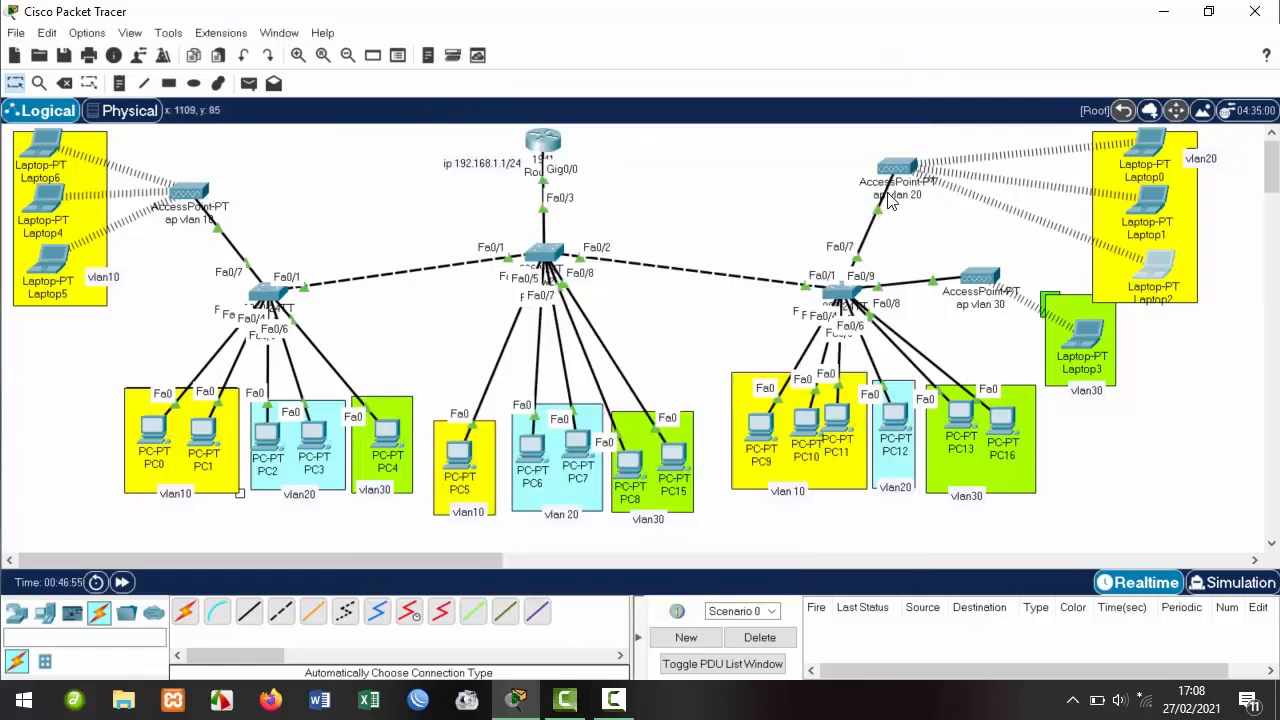
click(1155, 215)
click(530, 170)
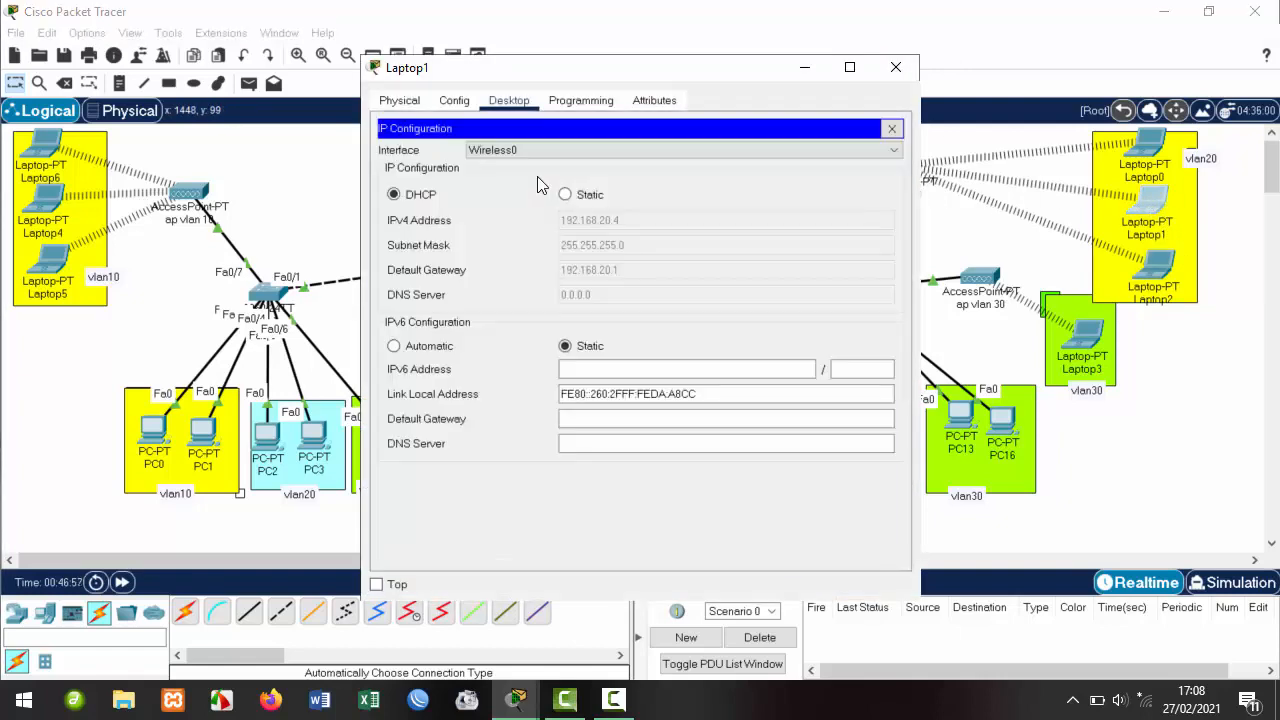
click(895, 67)
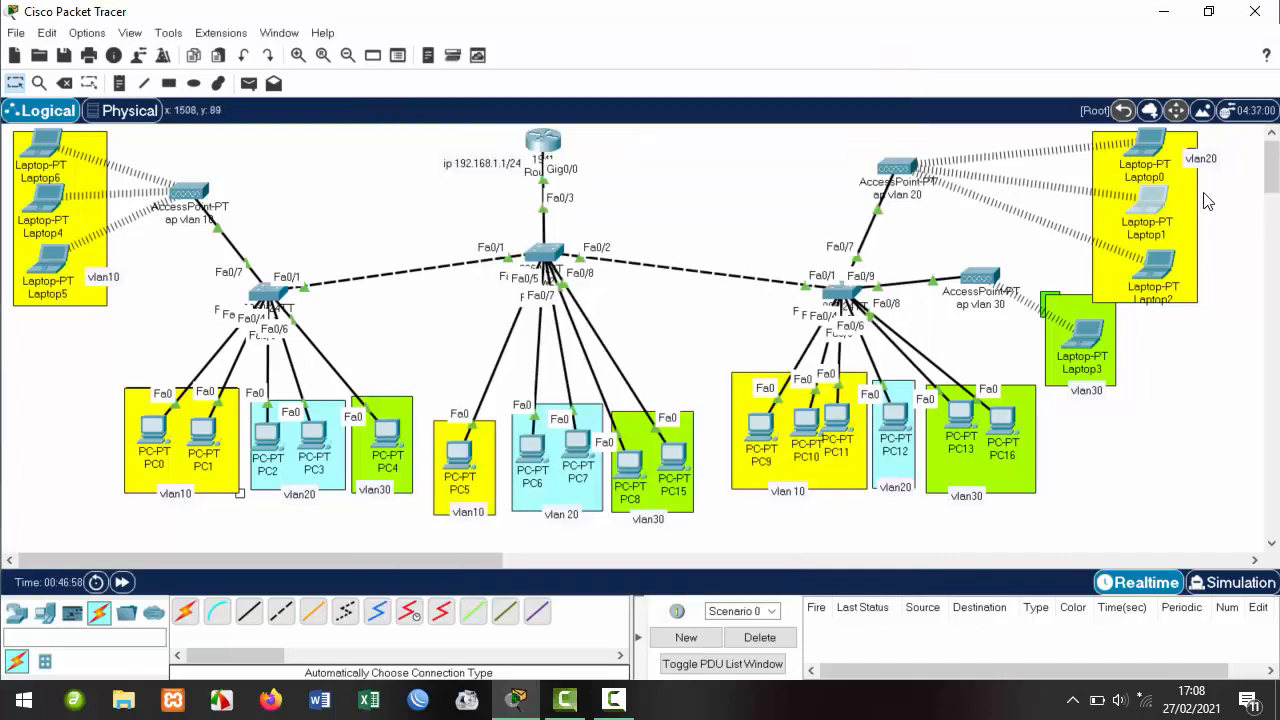
click(1148, 155)
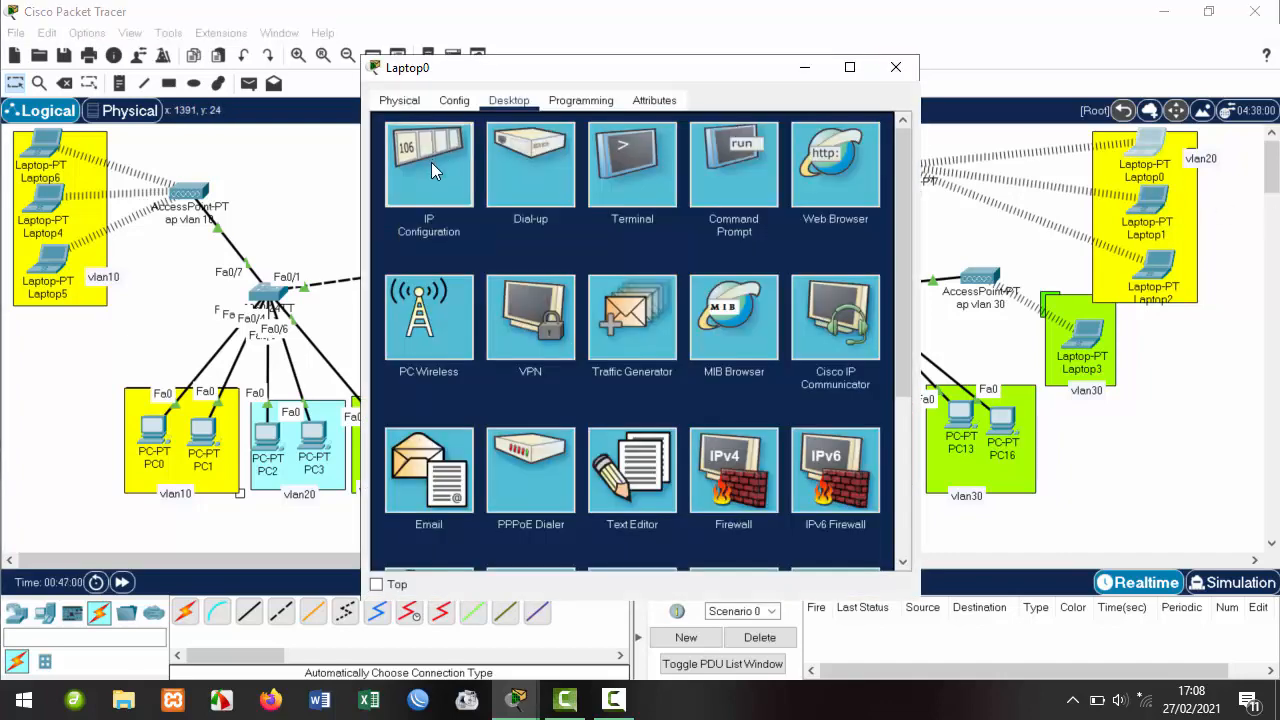
click(431, 162)
click(893, 69)
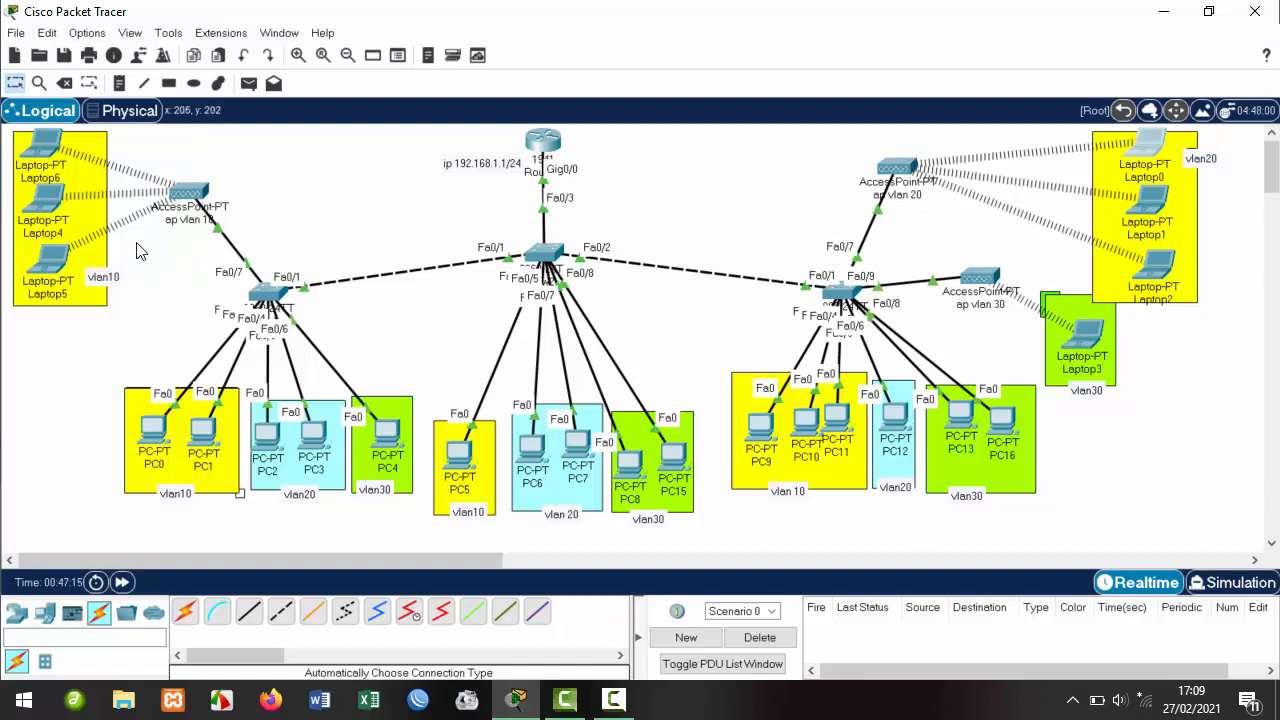
Confirm Laptop6, Laptop4 and Laptop5 hold DHCP addresses 192.168.10.2, .3 and .4 with gateway 192.168.10.1.
click(45, 143)
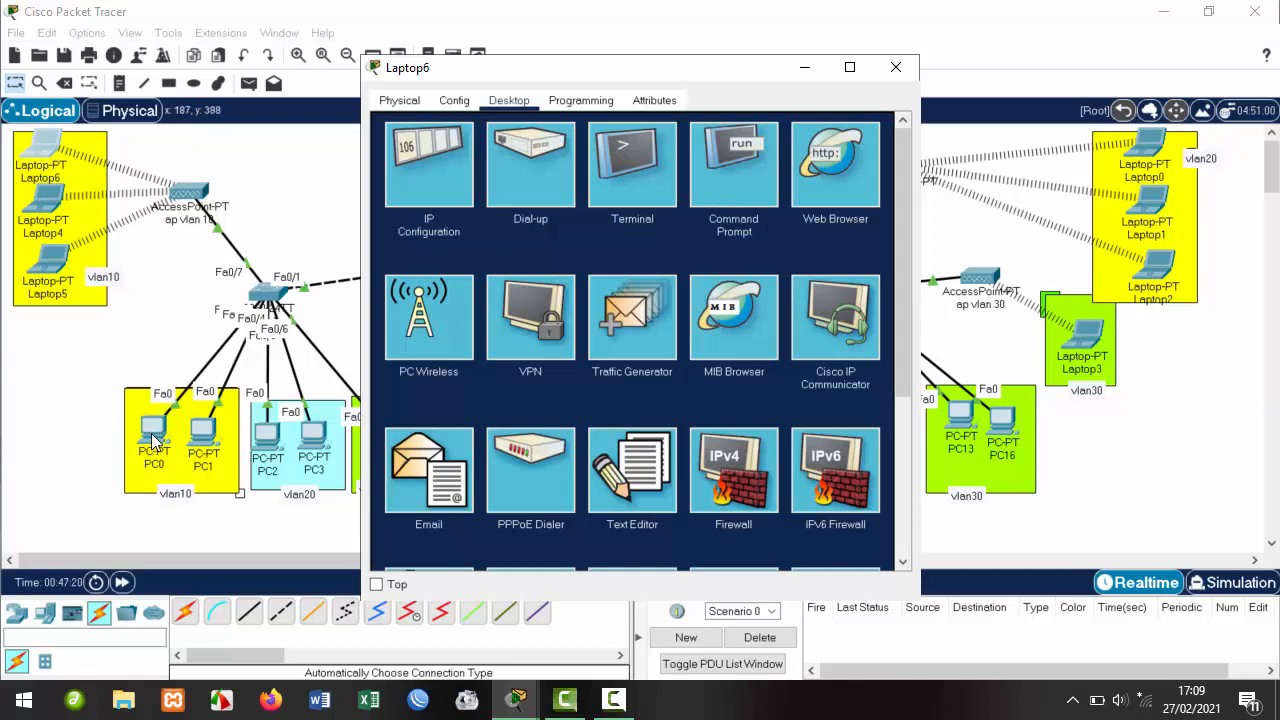
click(463, 212)
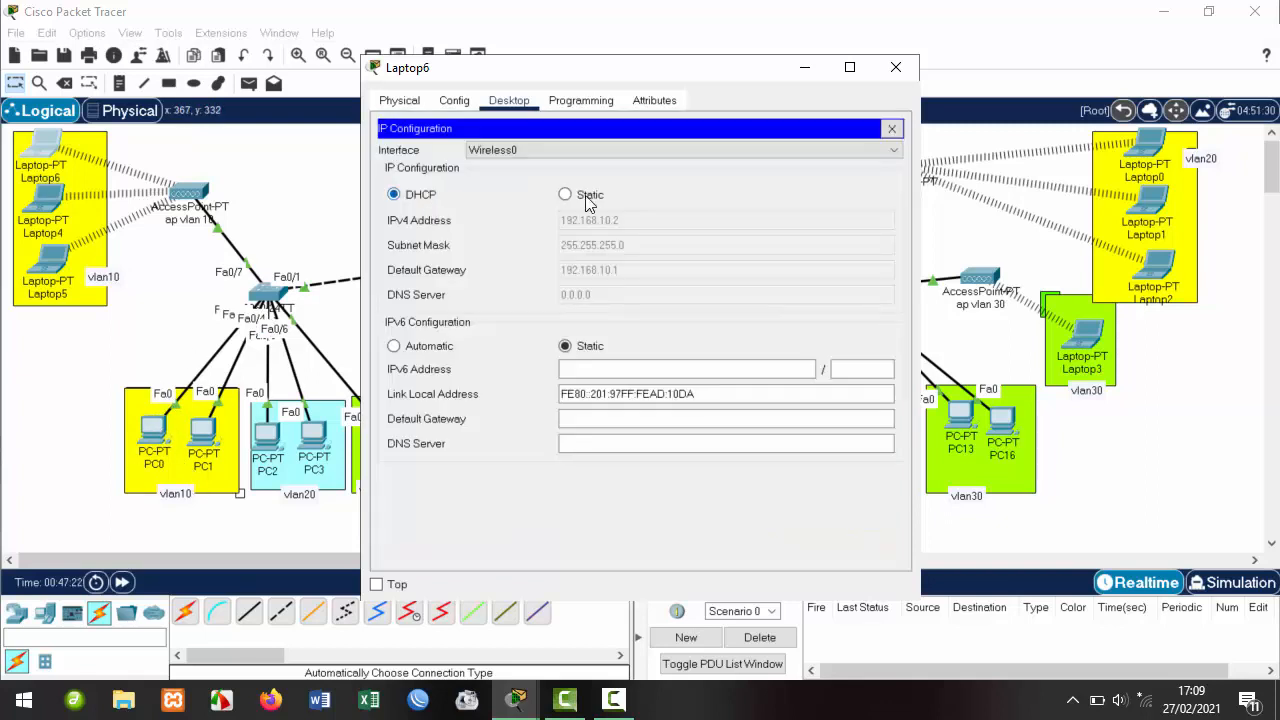
click(895, 67)
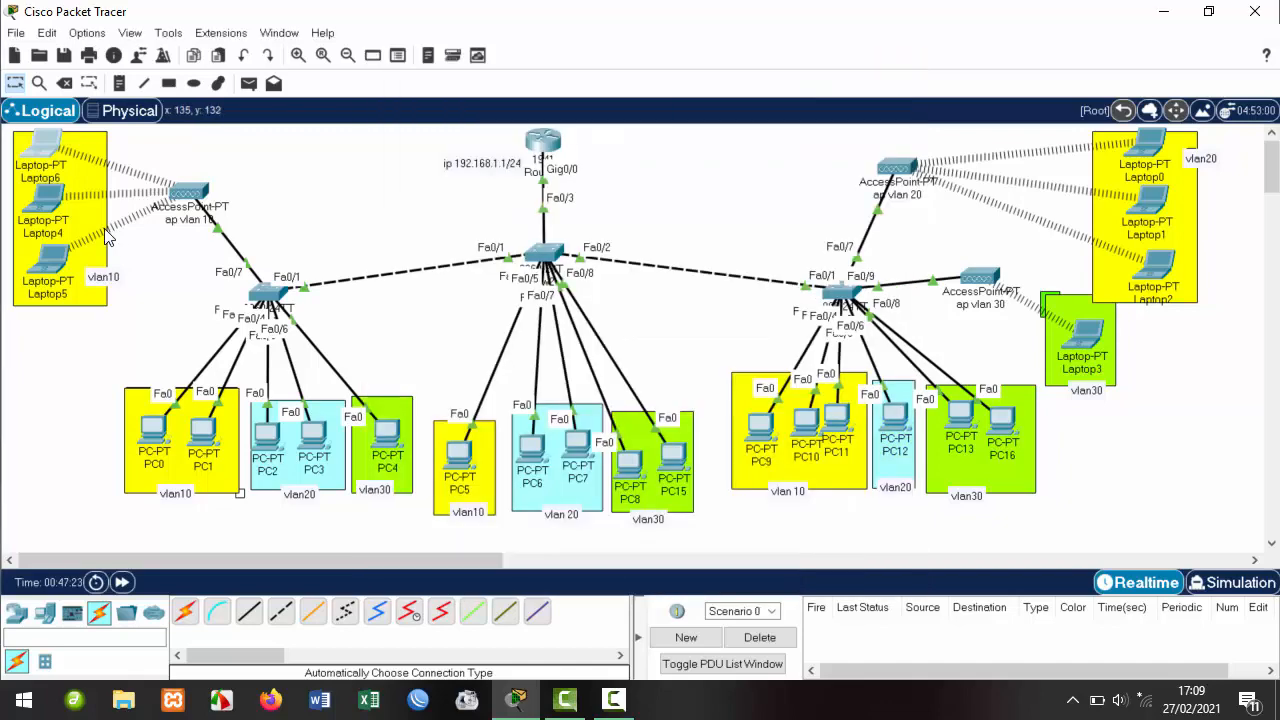
click(48, 204)
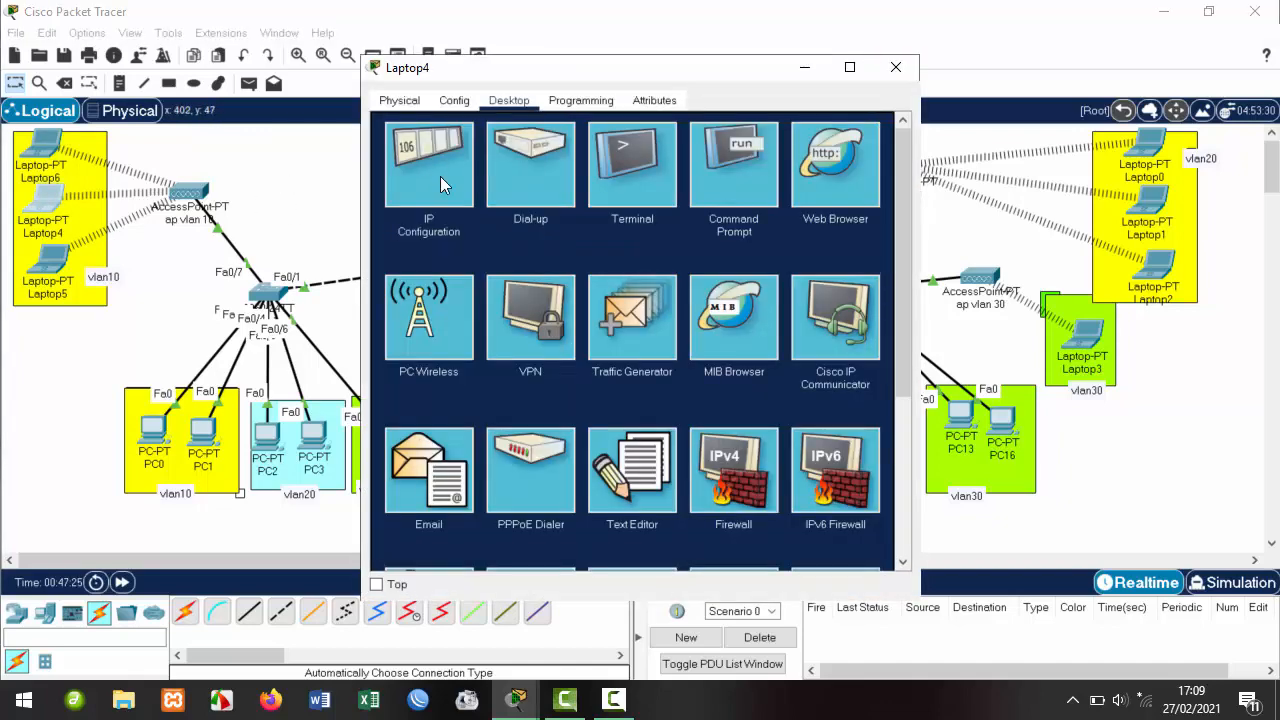
click(440, 182)
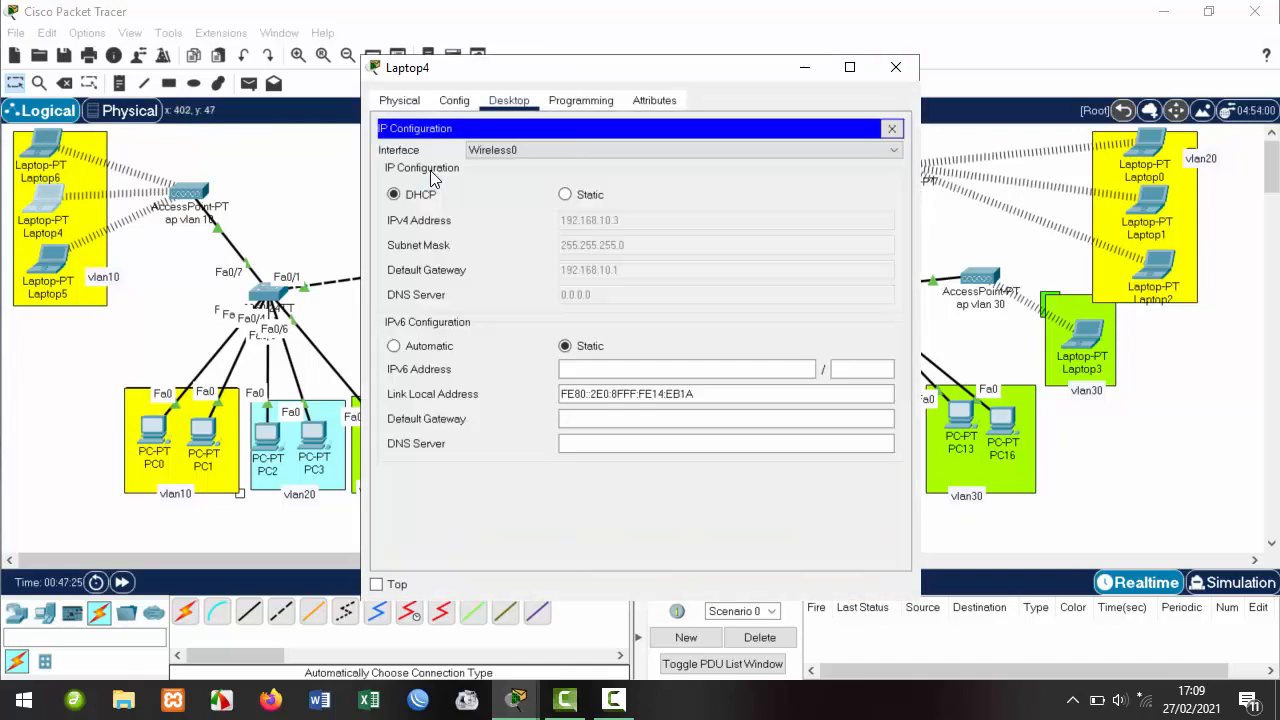
click(895, 66)
click(52, 258)
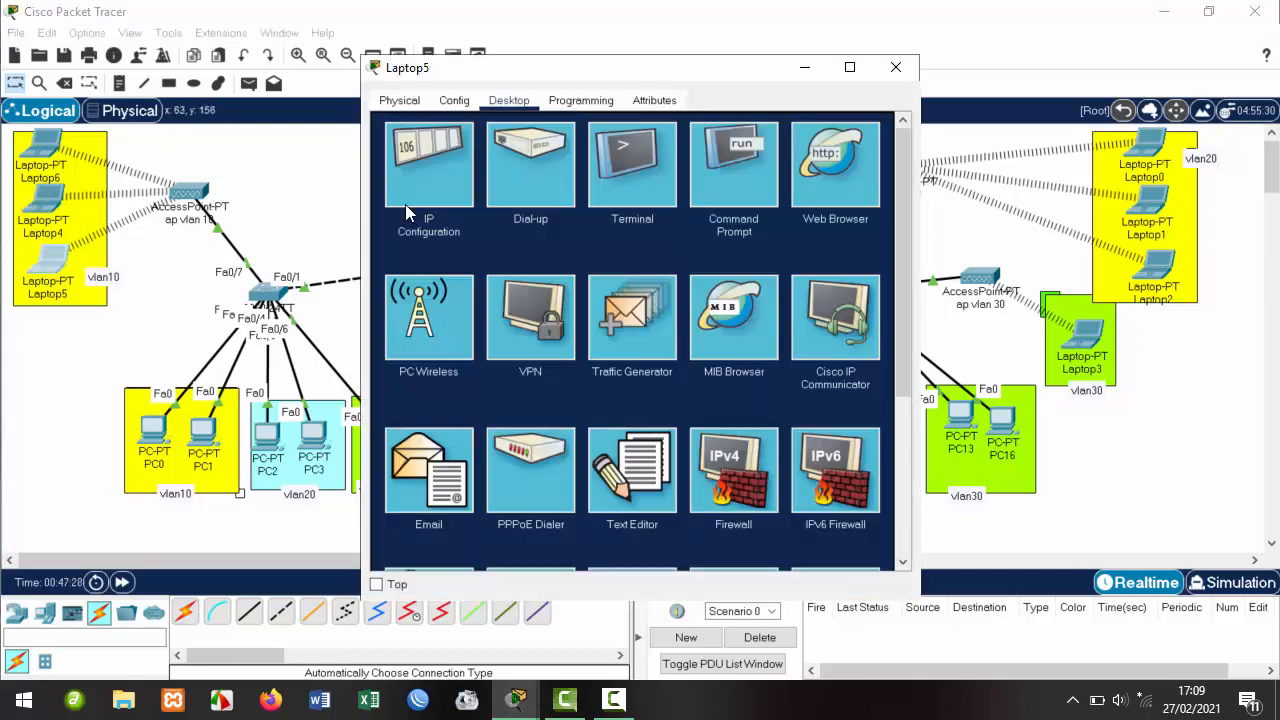
click(410, 177)
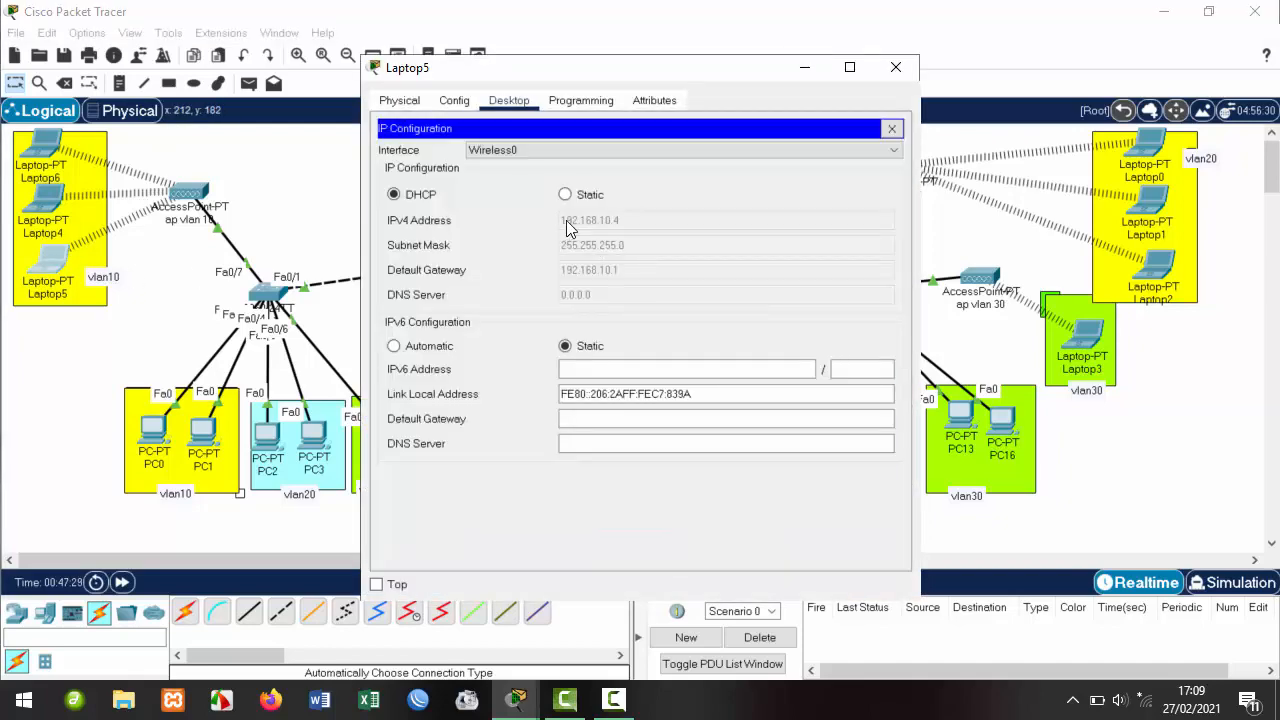
click(895, 66)
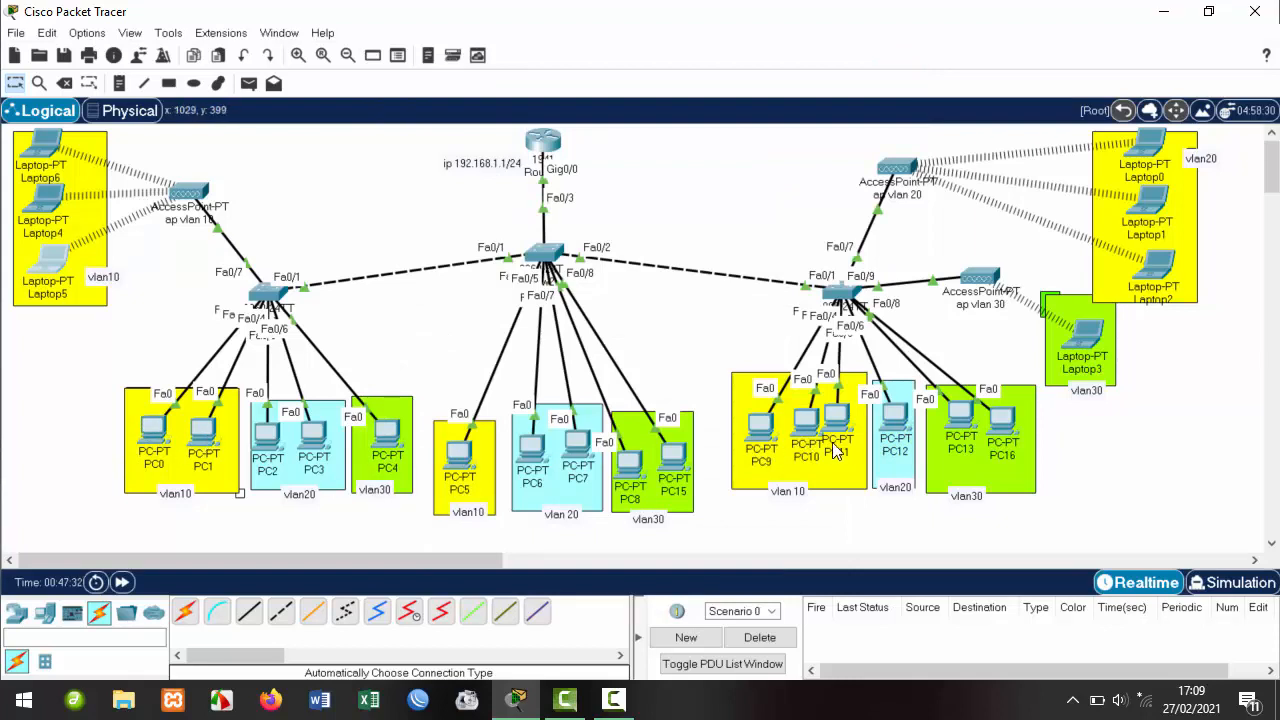
Draw a light cyan (#aaffff) filled rectangle over the yellow Laptop0–Laptop2 area.
mouse_move(843, 435)
click(169, 83)
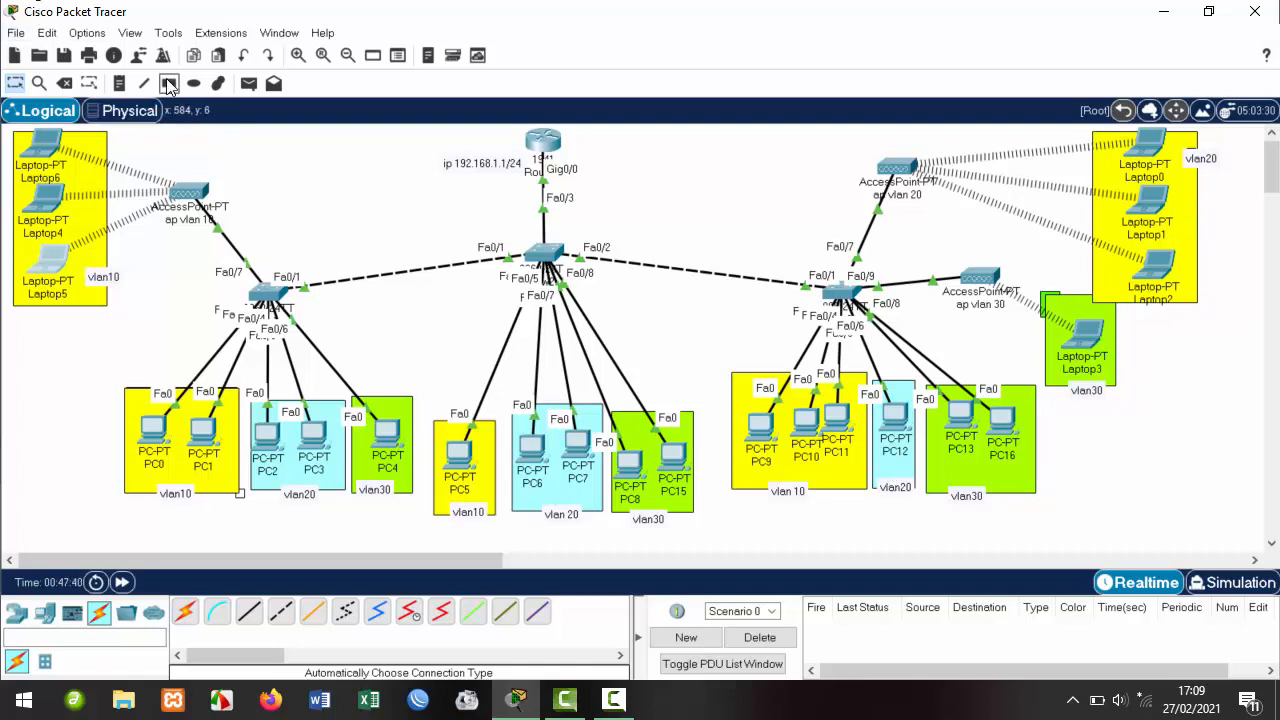
click(745, 131)
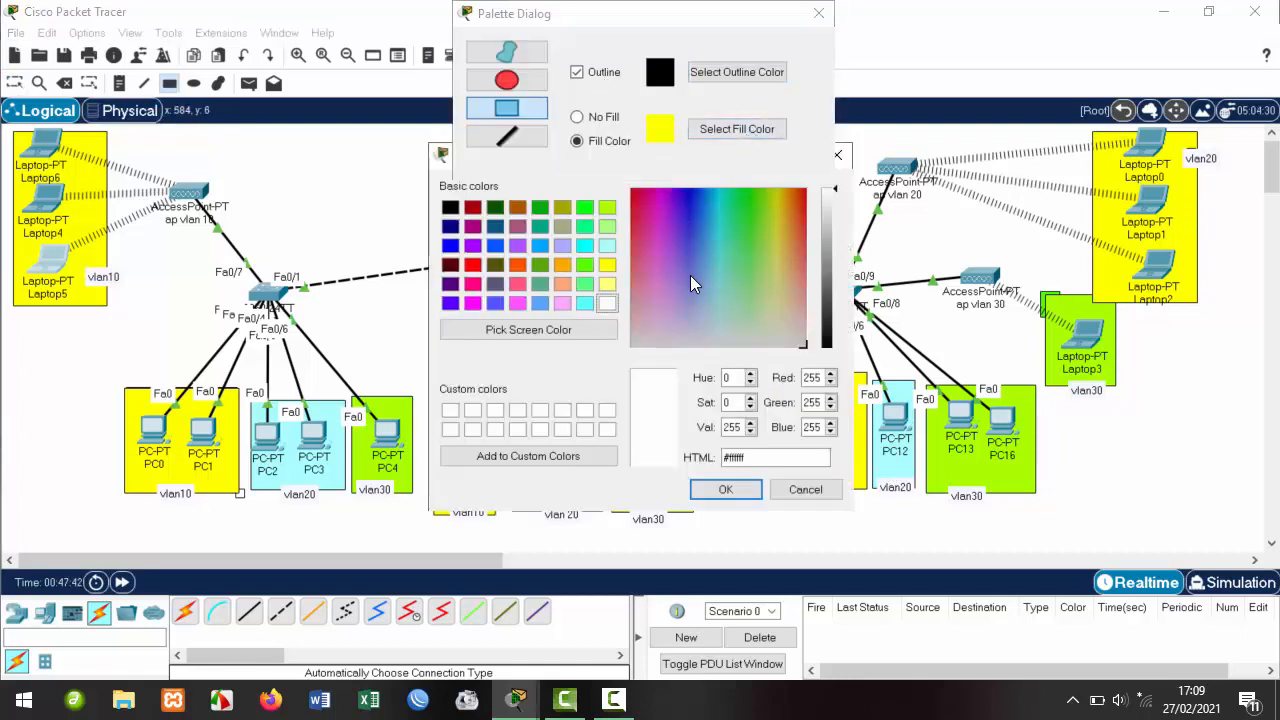
click(607, 245)
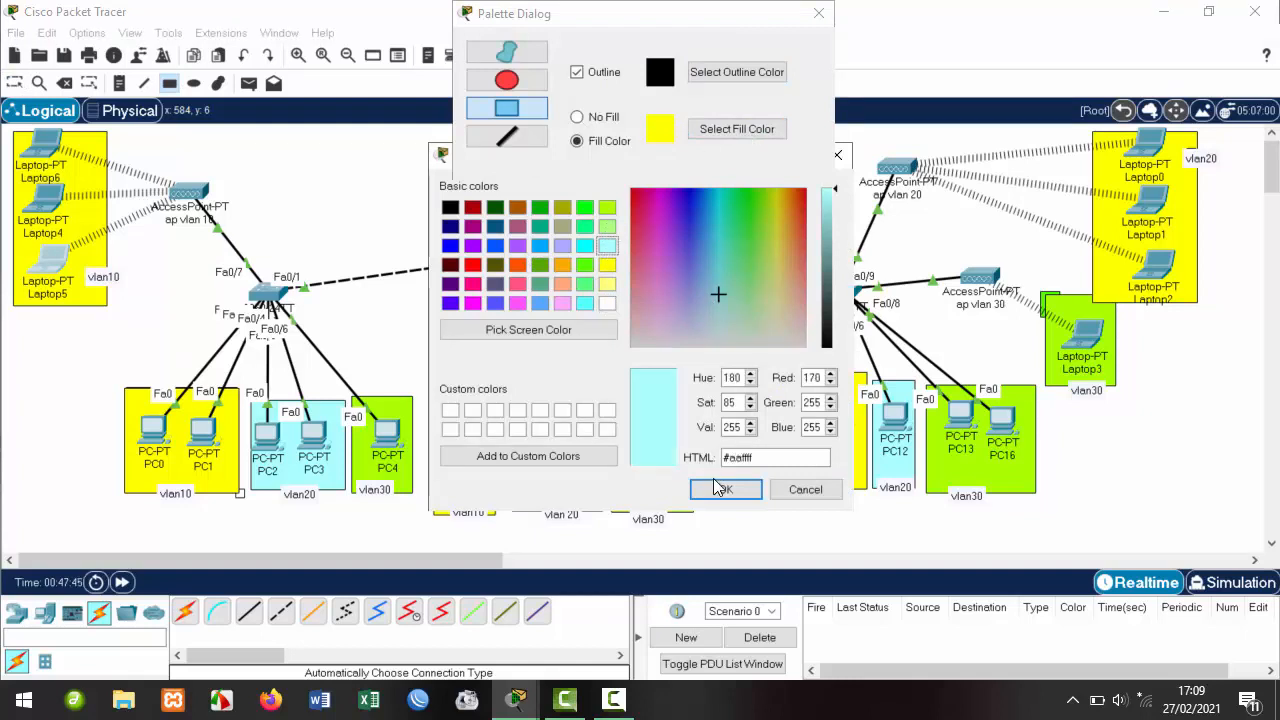
click(722, 489)
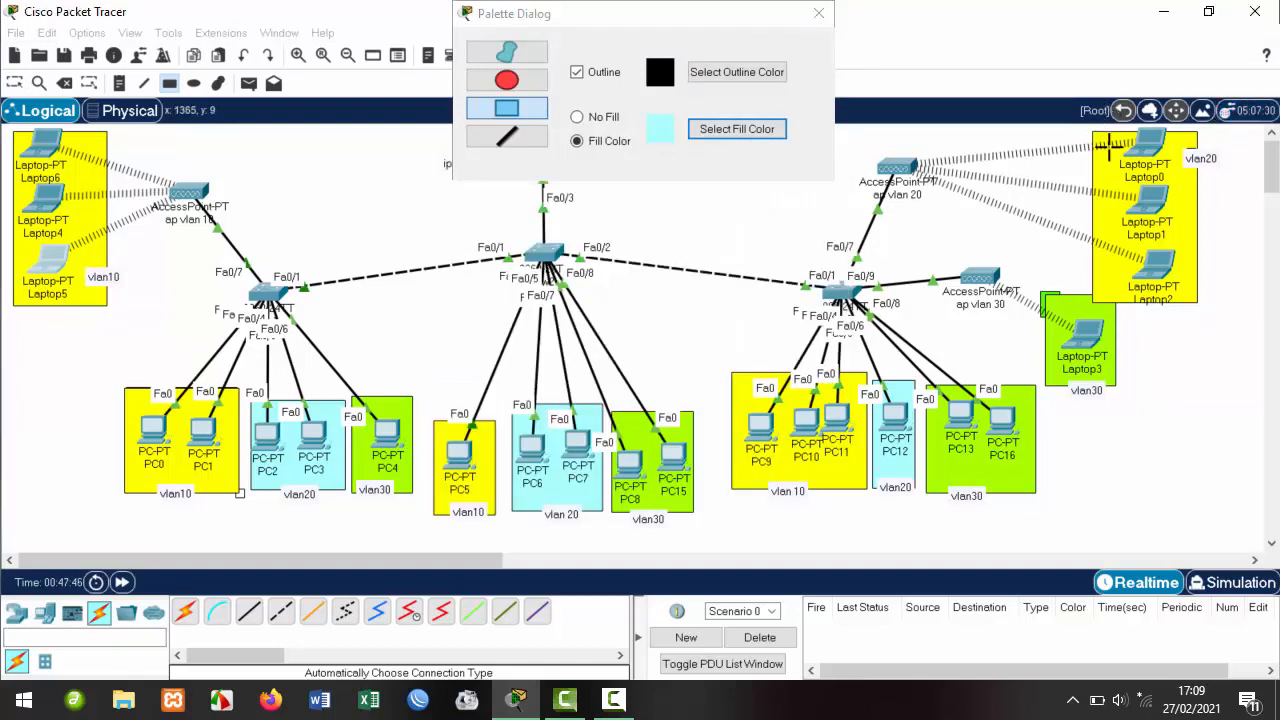
drag(1093, 133, 1200, 305)
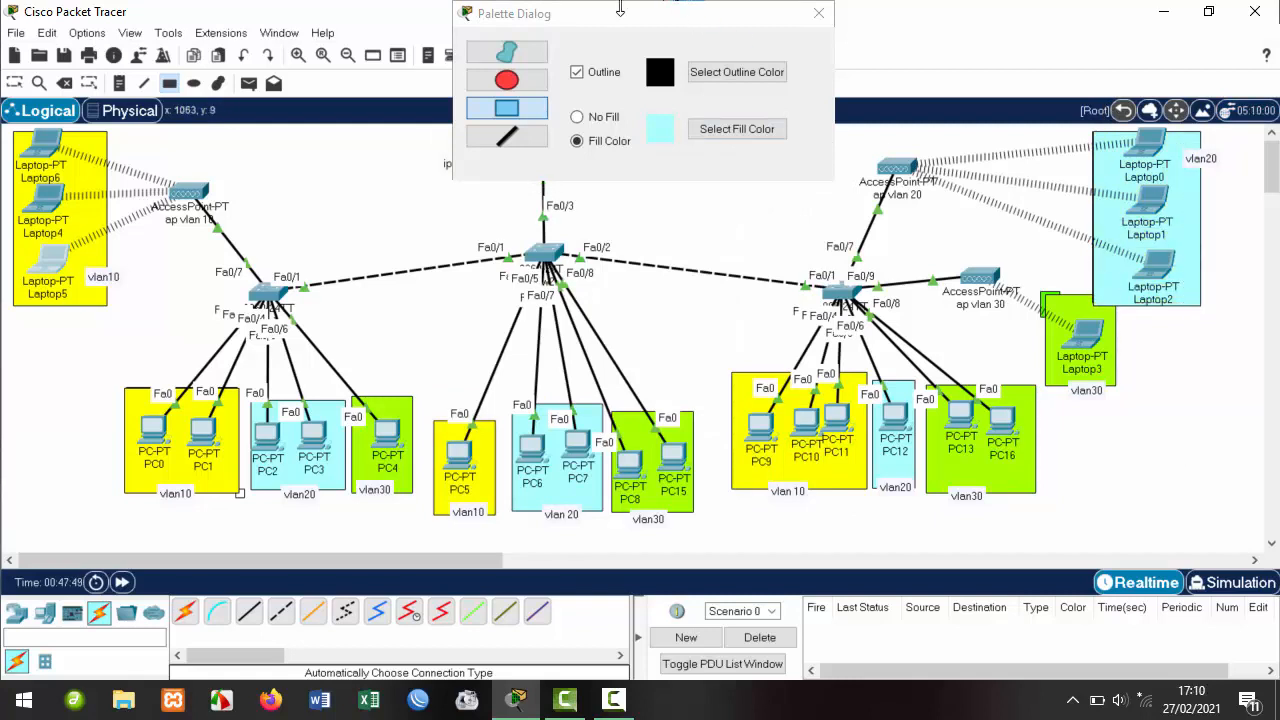
click(819, 13)
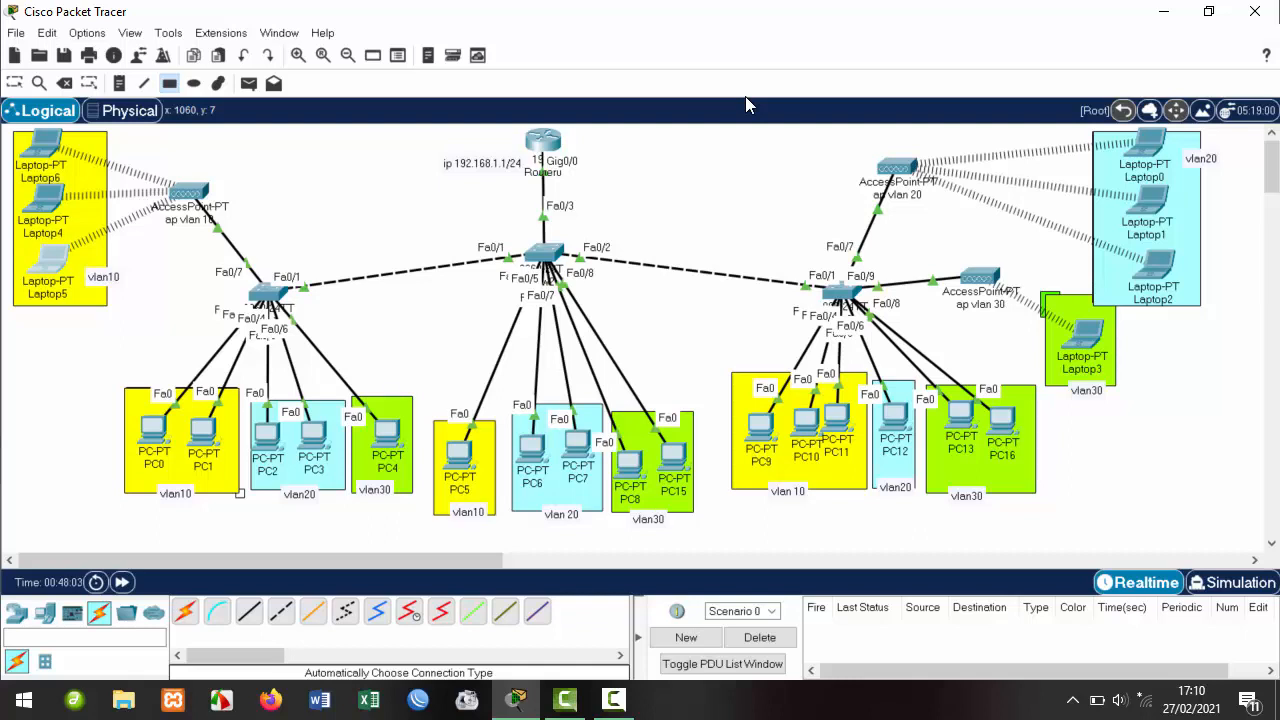
Send simple PDU pings from Laptop6 to Laptop4 and Laptop5, then clear the results.
click(14, 83)
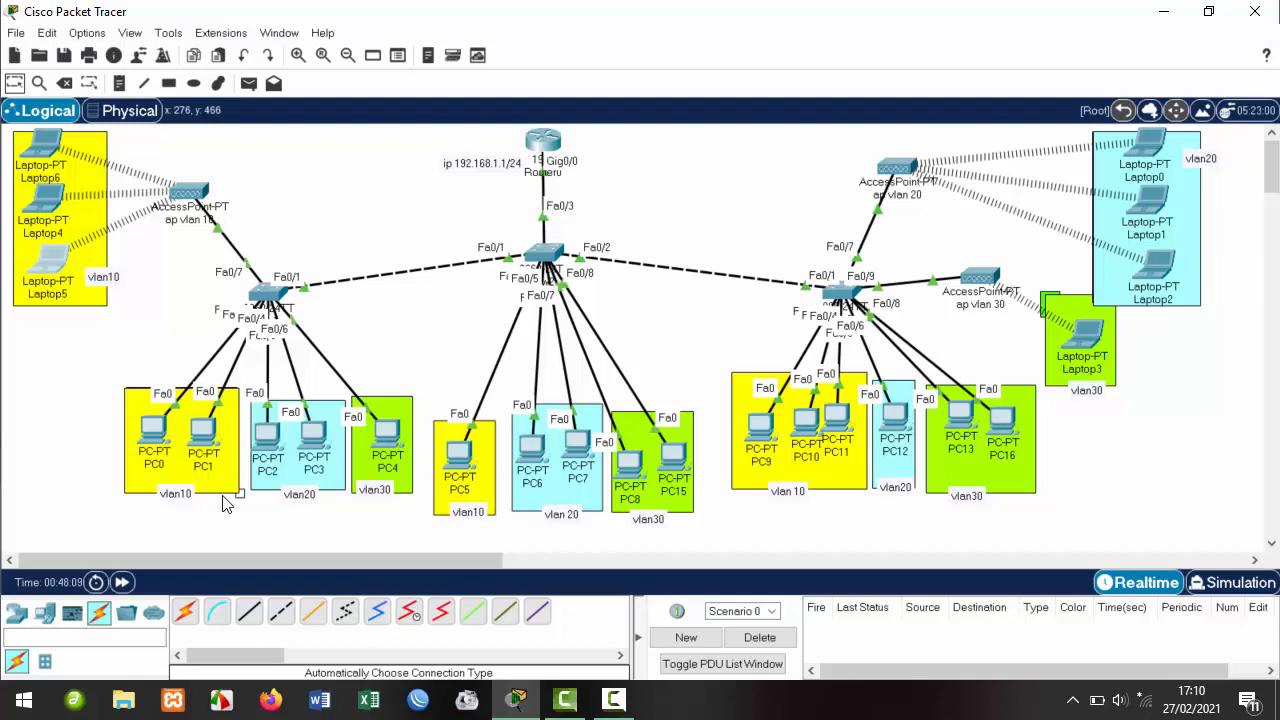
click(250, 82)
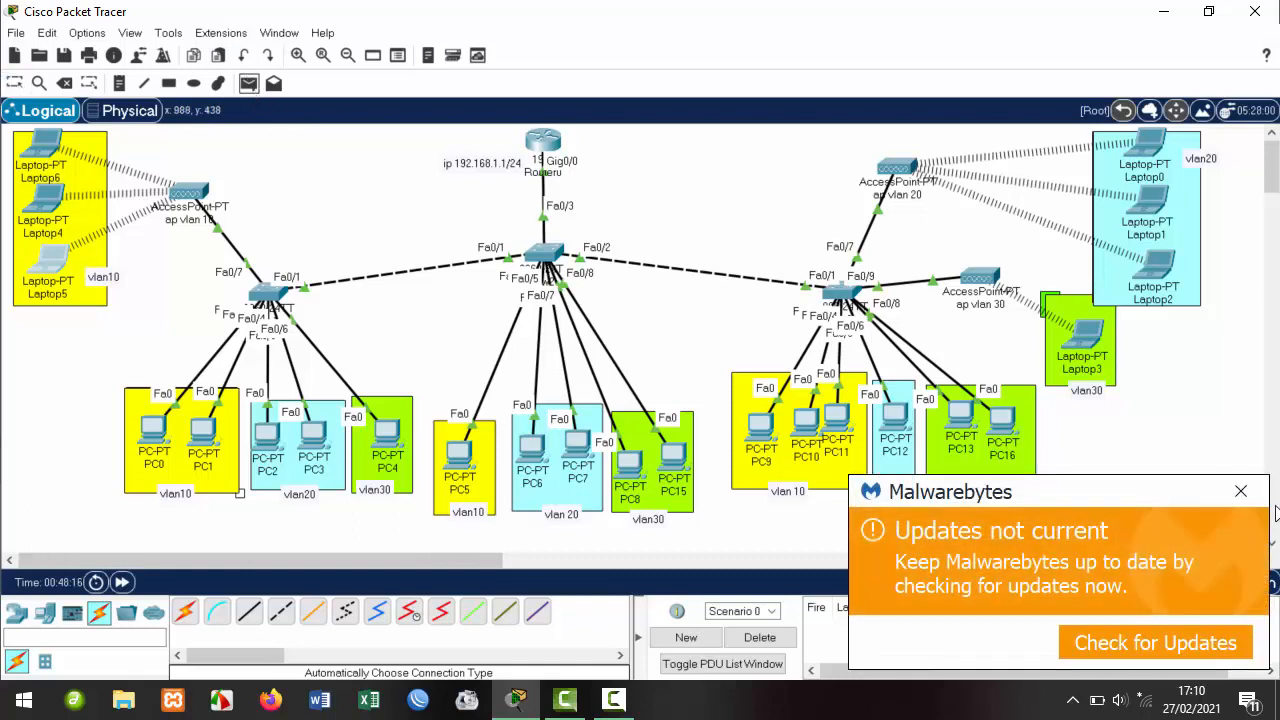
click(1240, 491)
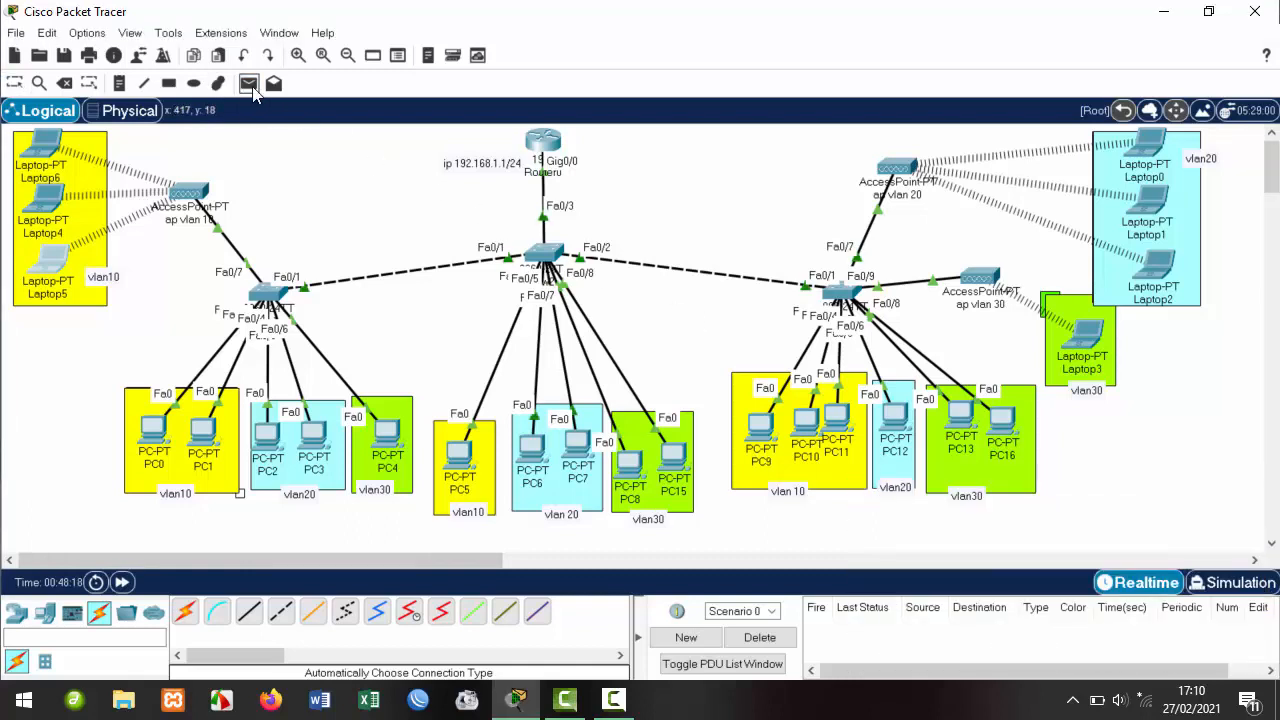
click(50, 148)
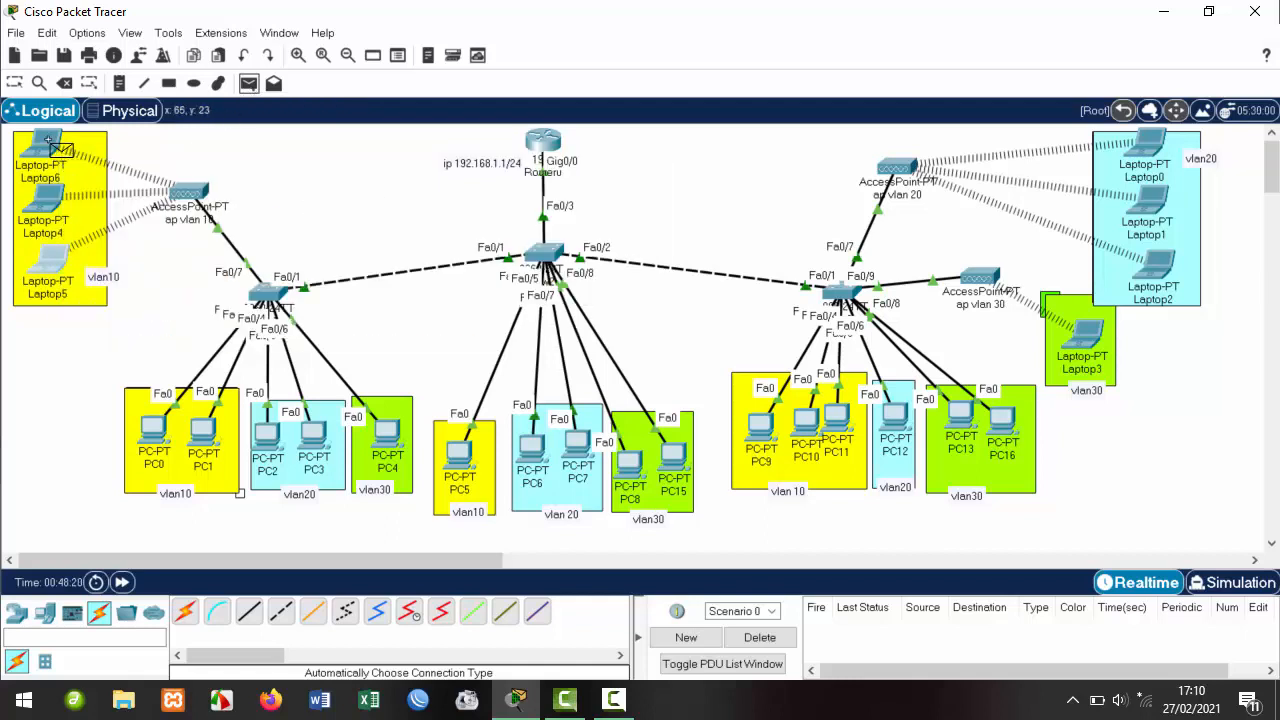
click(48, 205)
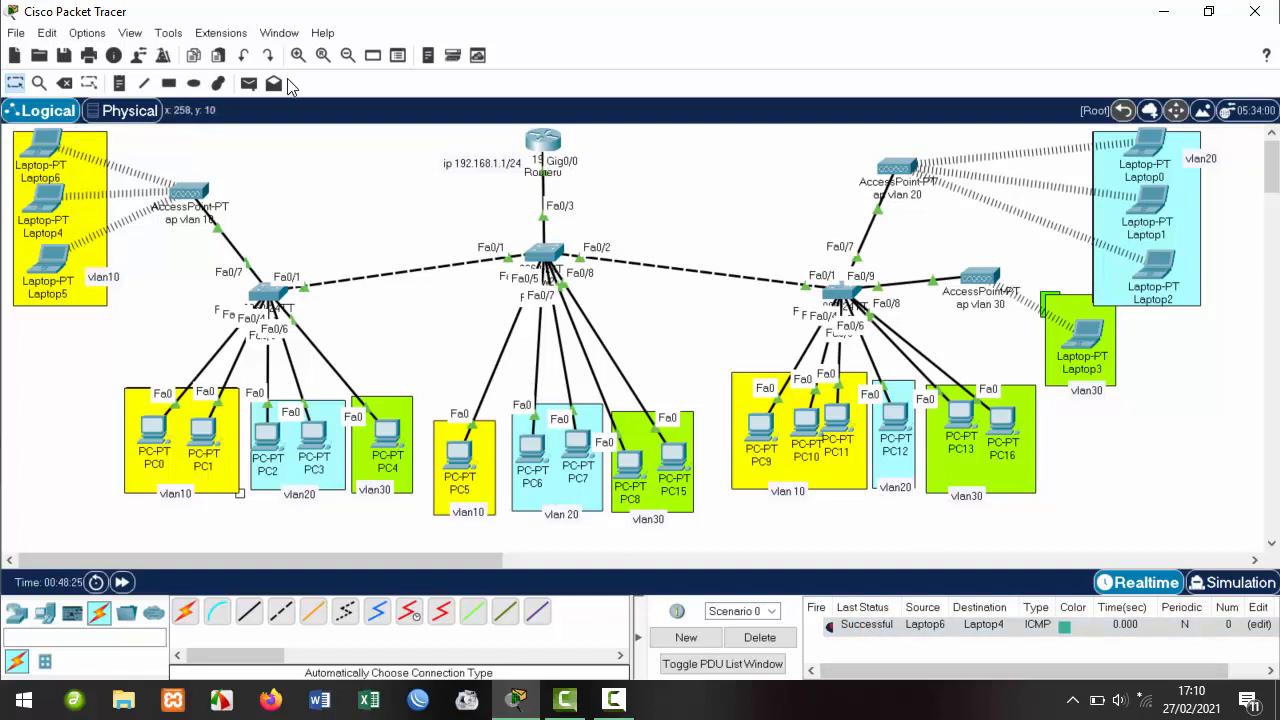
click(249, 83)
click(45, 148)
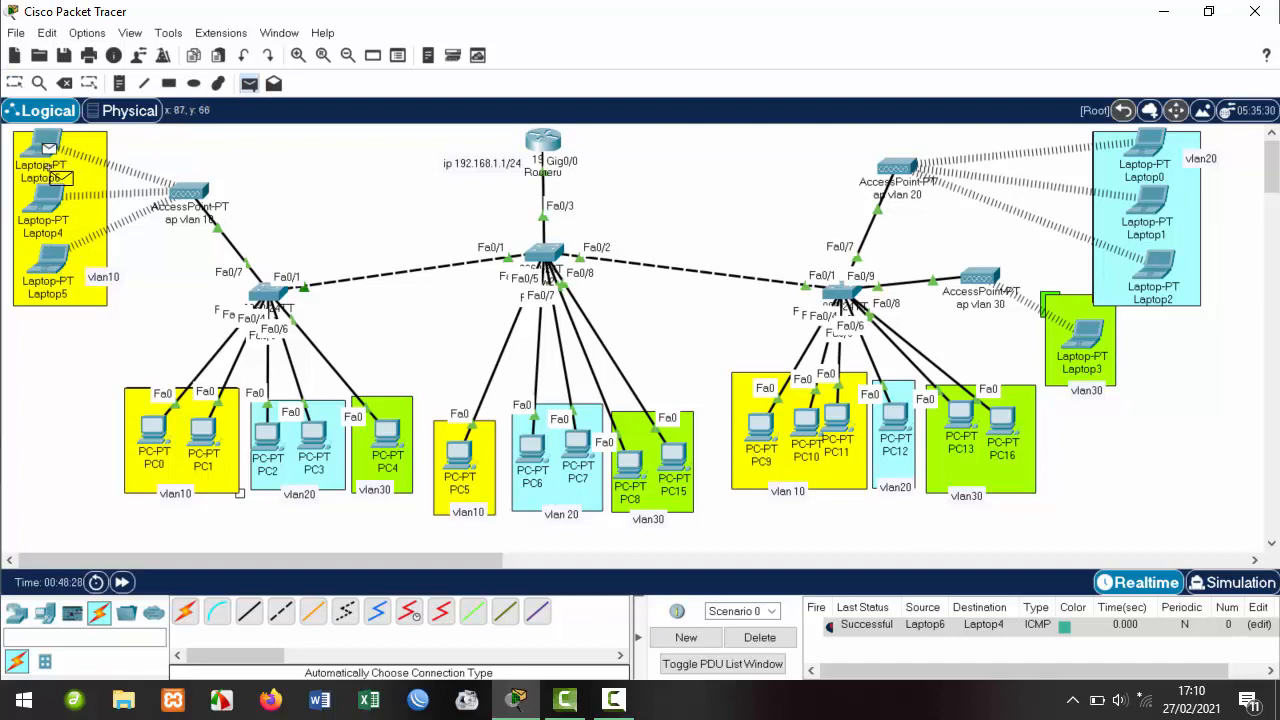
click(43, 271)
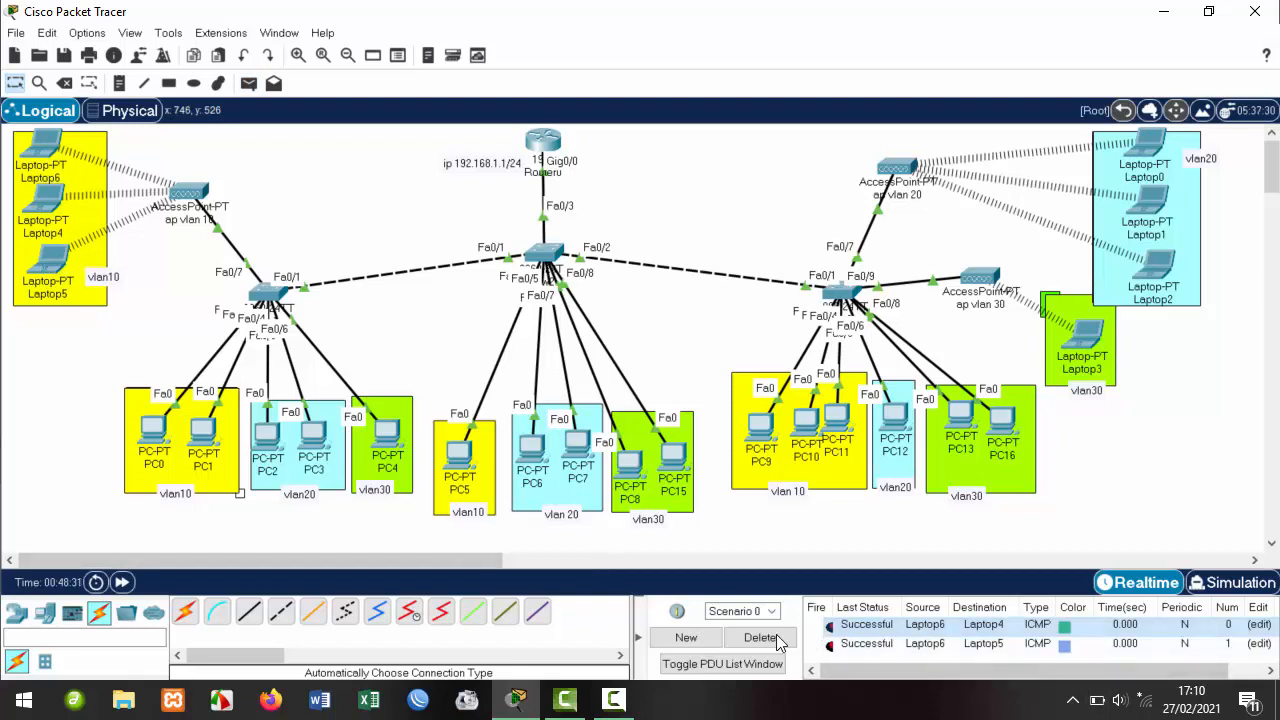
click(759, 637)
Ping Laptop6 to PC0 and PC0 to PC11 with simple PDUs, then clear the results list.
click(249, 84)
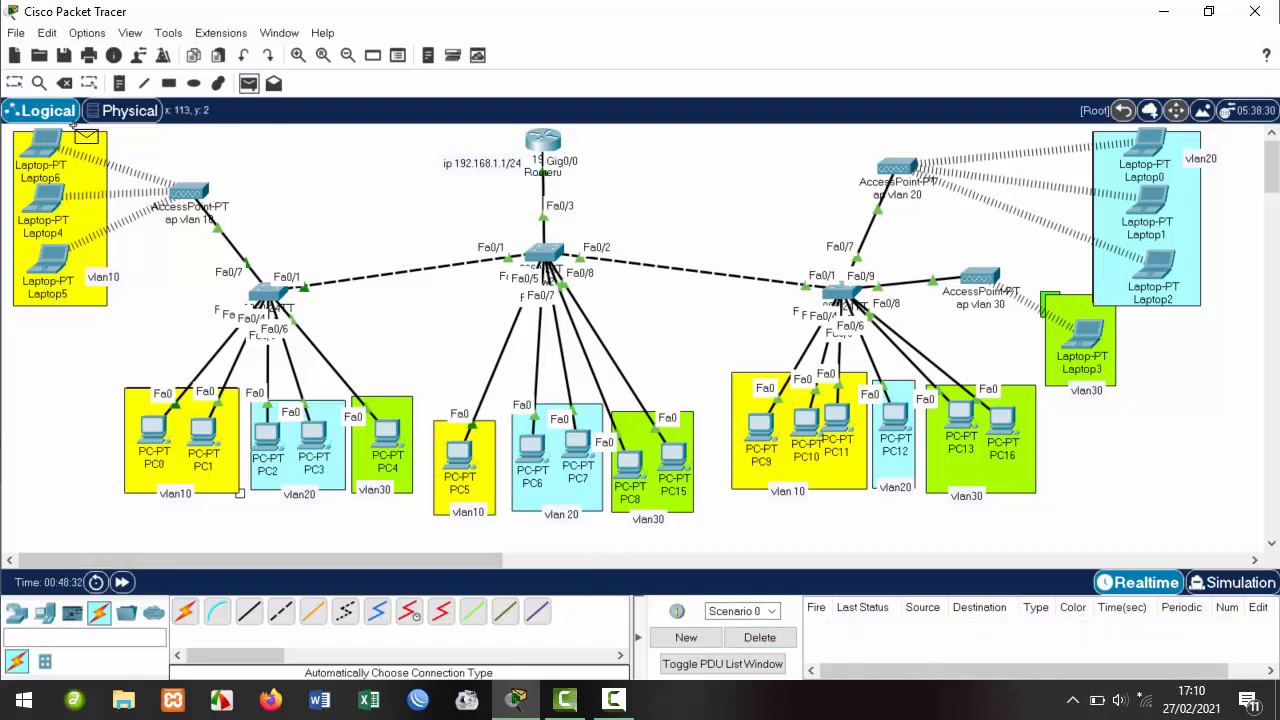
mouse_move(38, 144)
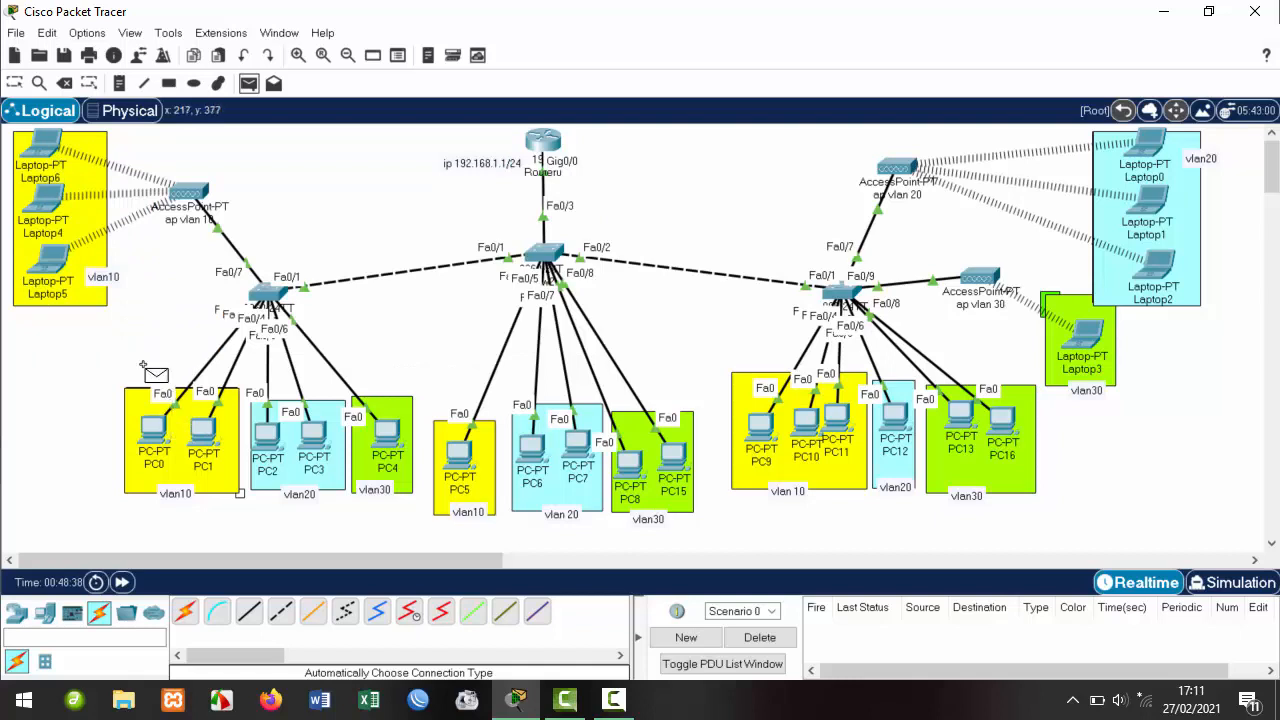
click(45, 148)
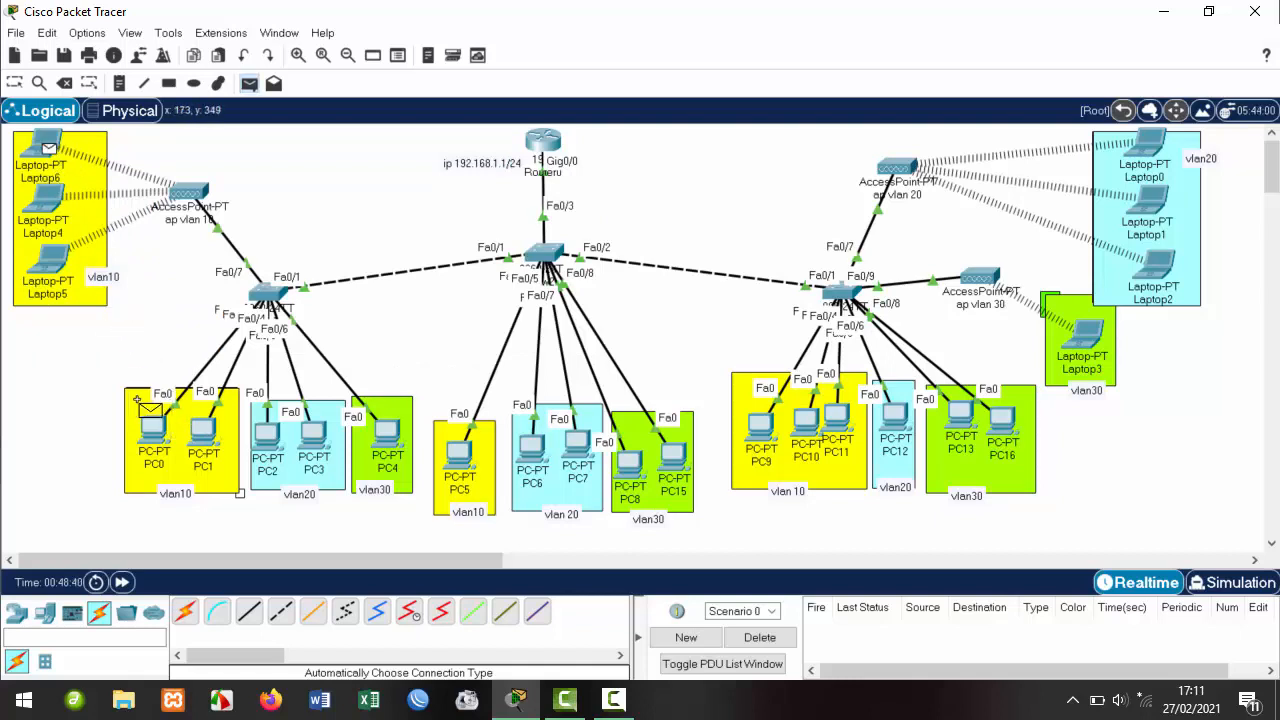
click(150, 430)
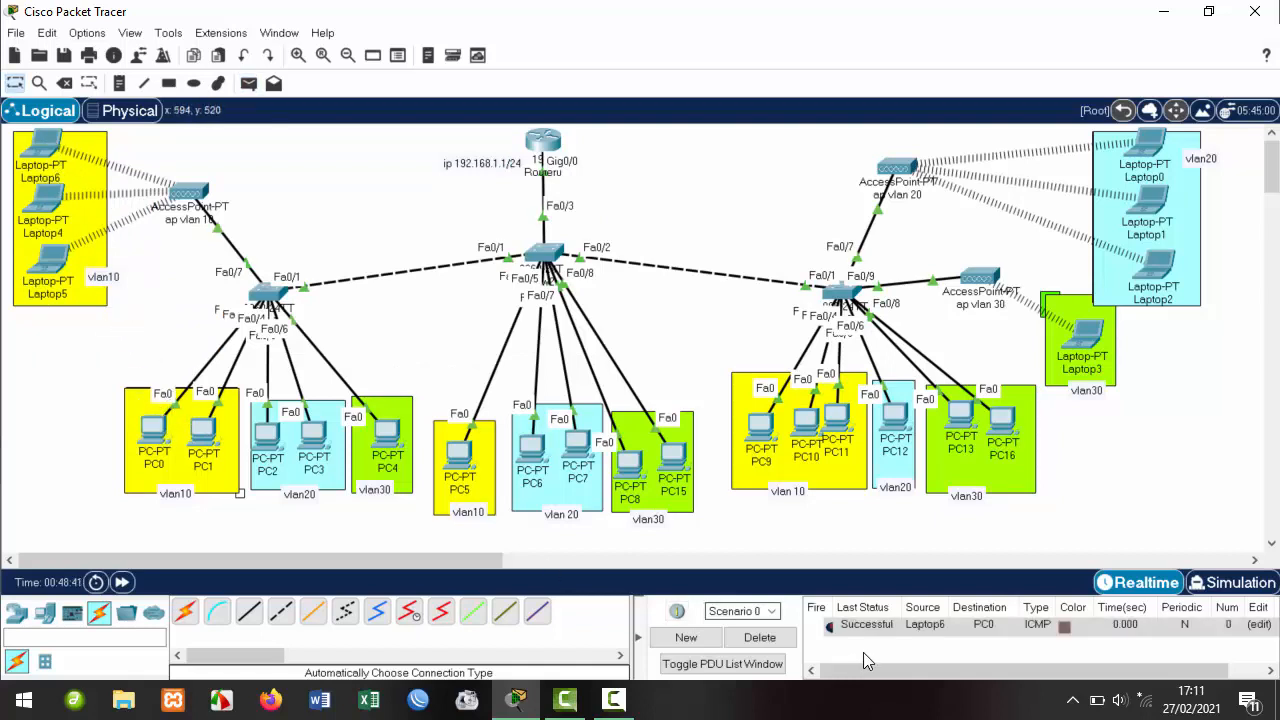
click(250, 86)
click(157, 428)
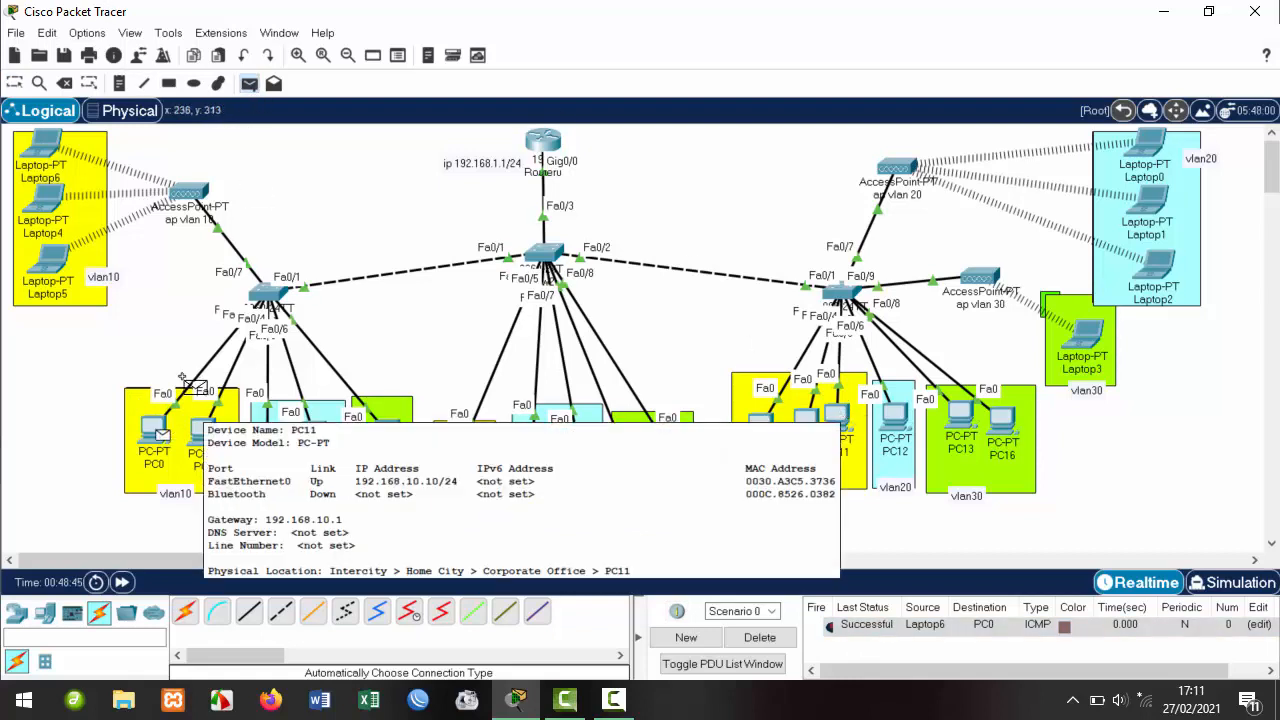
click(835, 415)
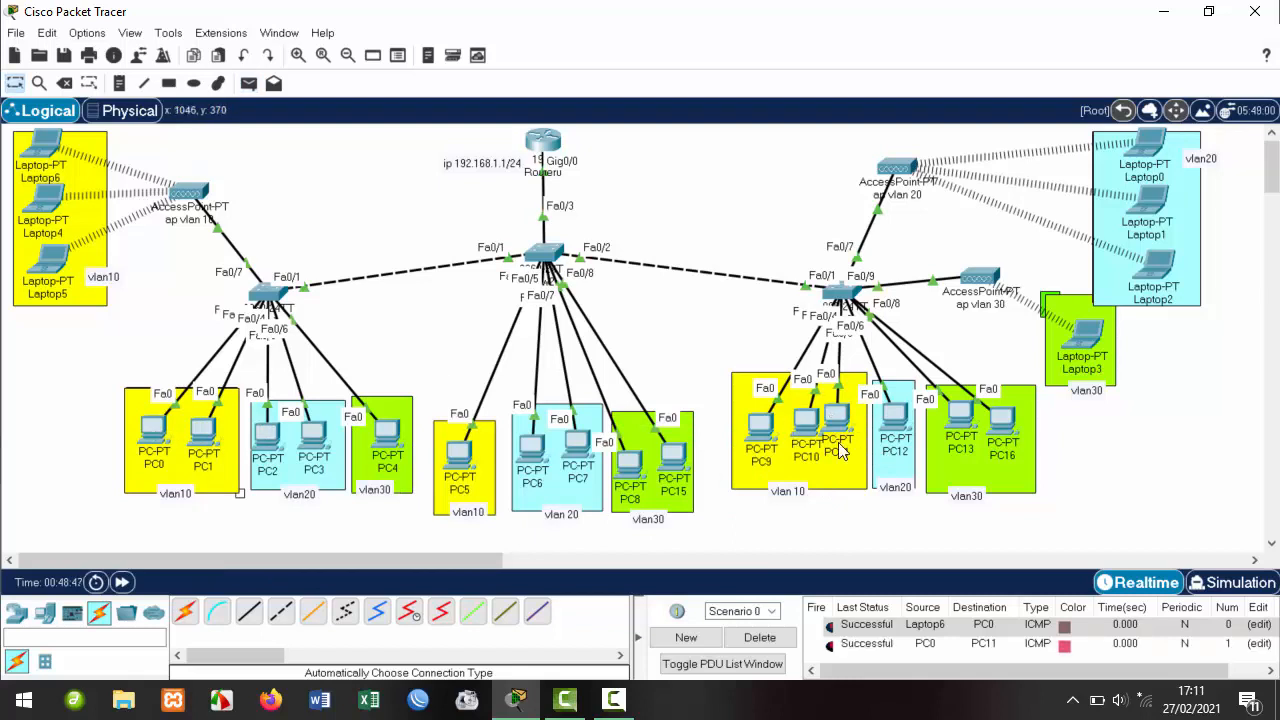
click(765, 640)
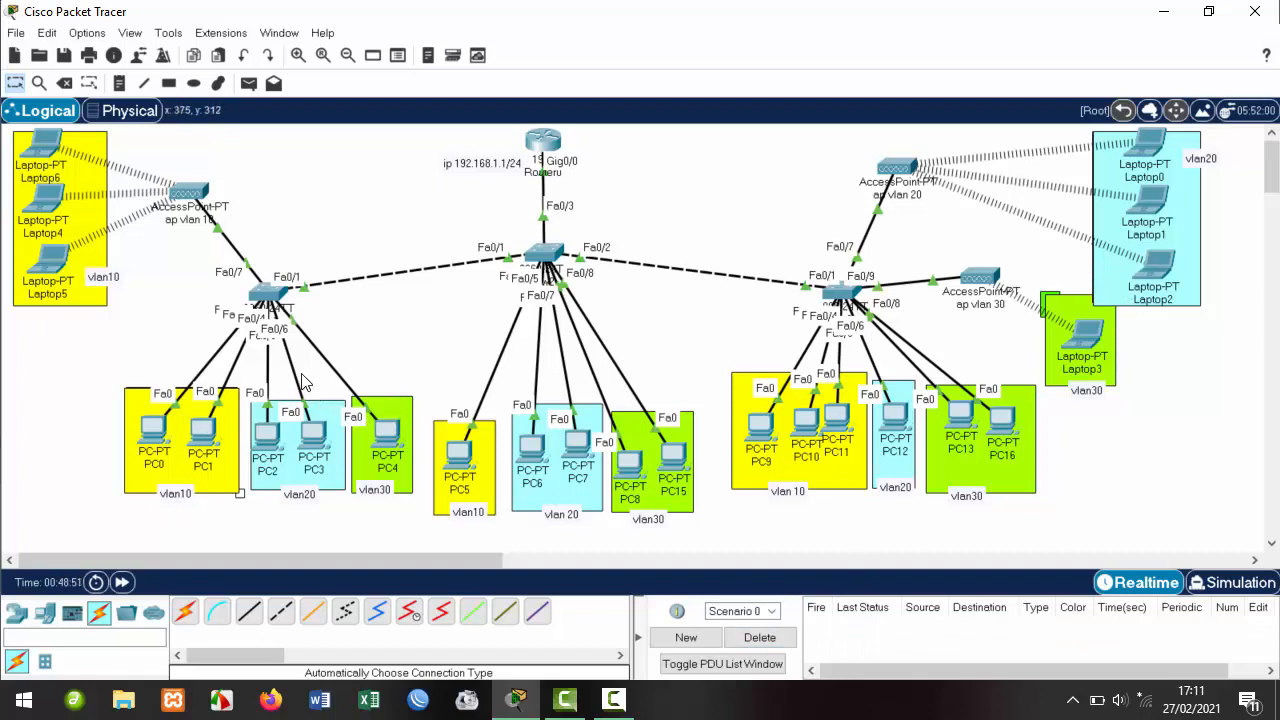
Send two simple PDU pings from PC3 to PC1.
drag(257, 357, 396, 368)
drag(161, 345, 1146, 556)
click(872, 474)
click(249, 83)
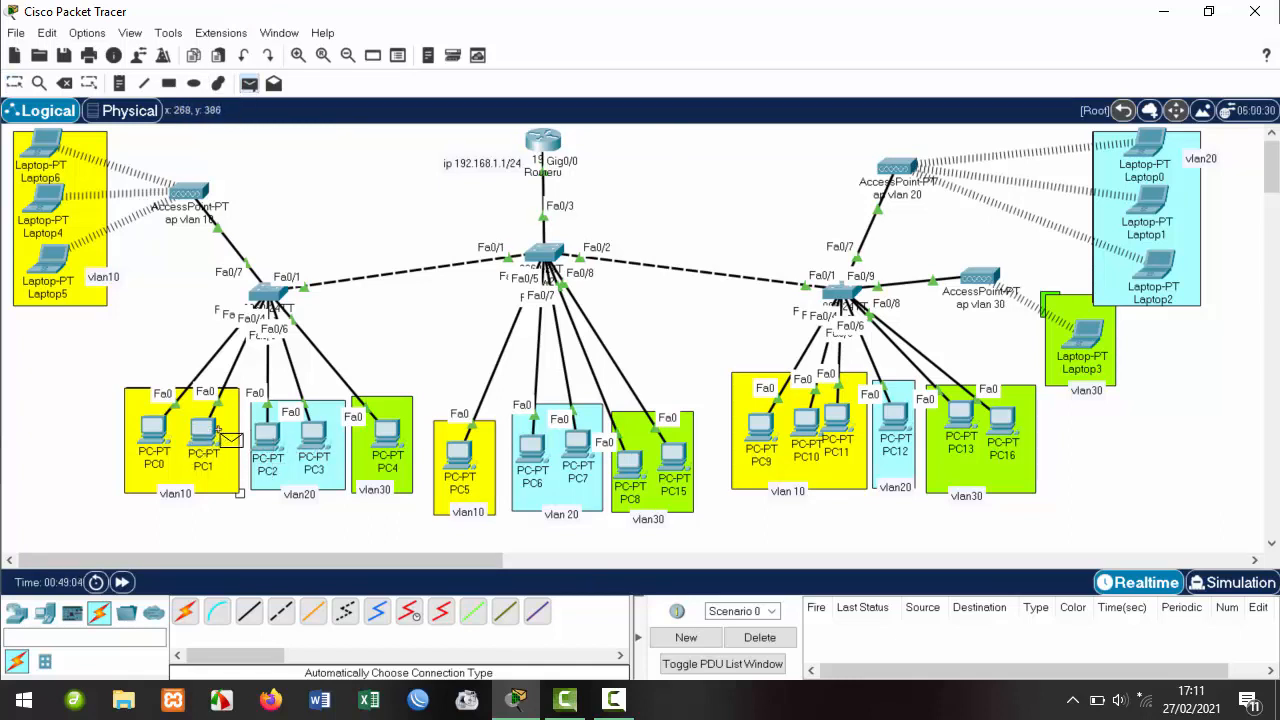
click(313, 433)
click(203, 438)
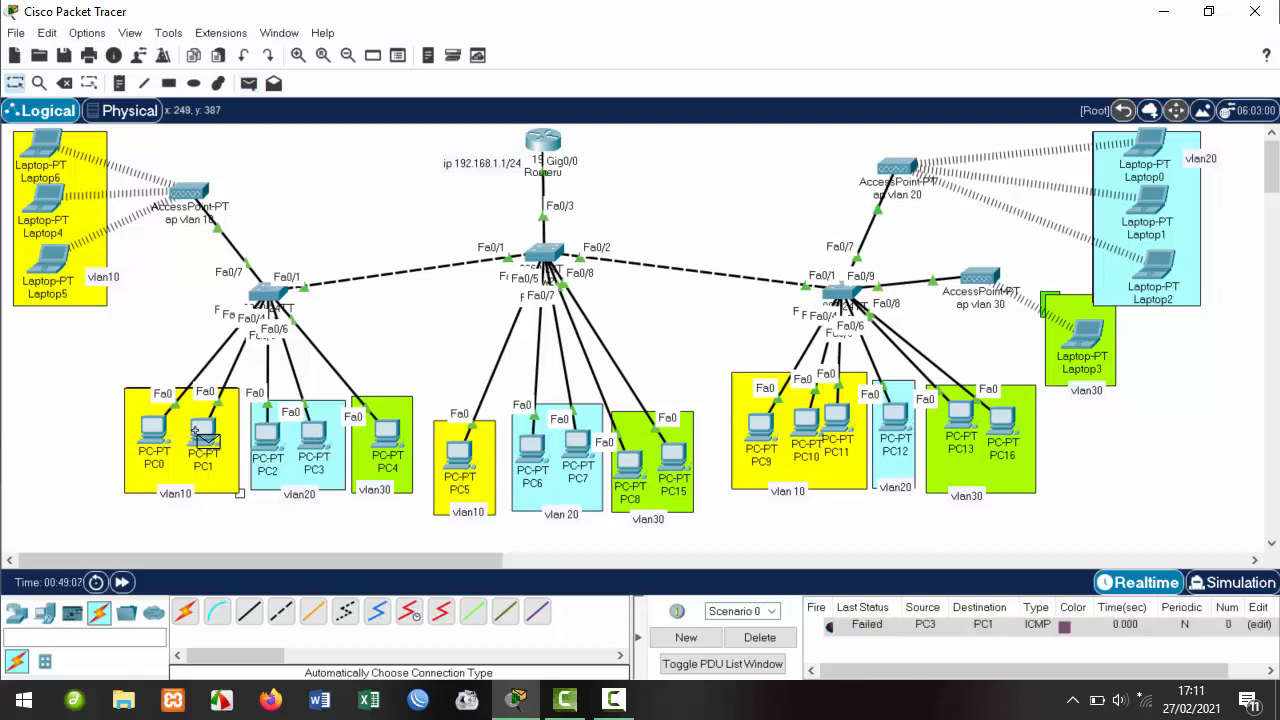
click(249, 83)
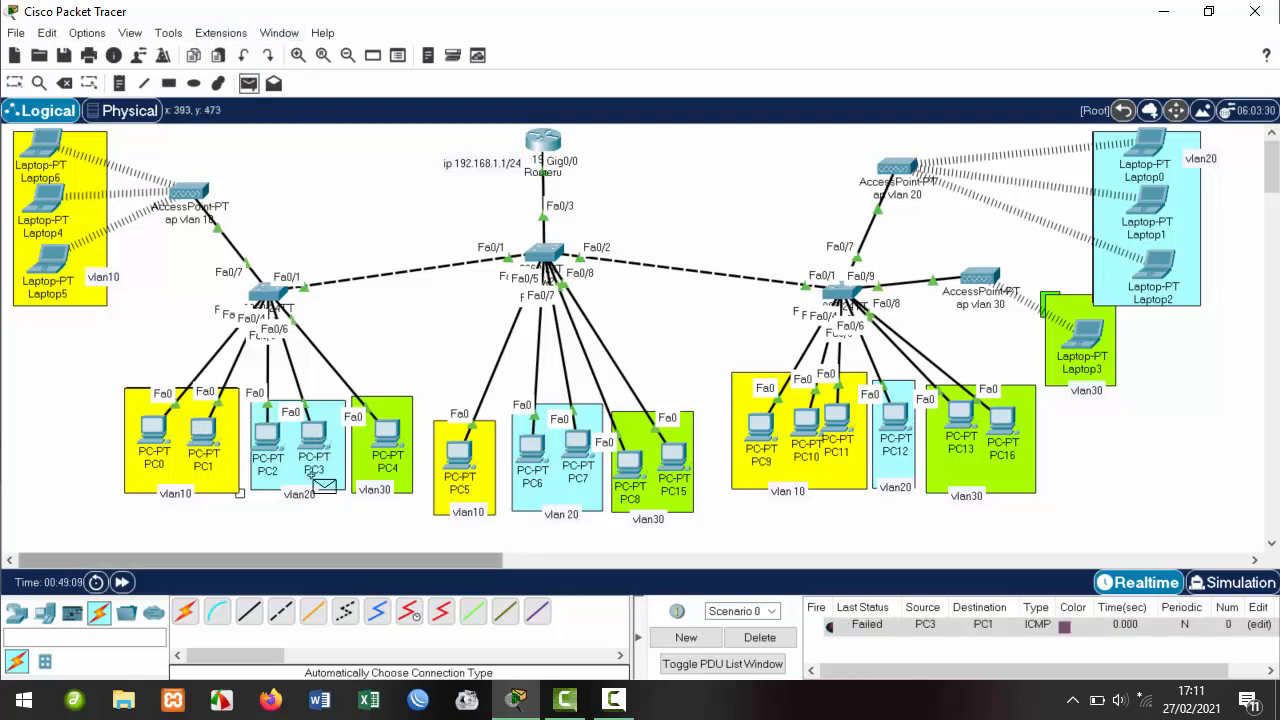
click(315, 435)
click(207, 432)
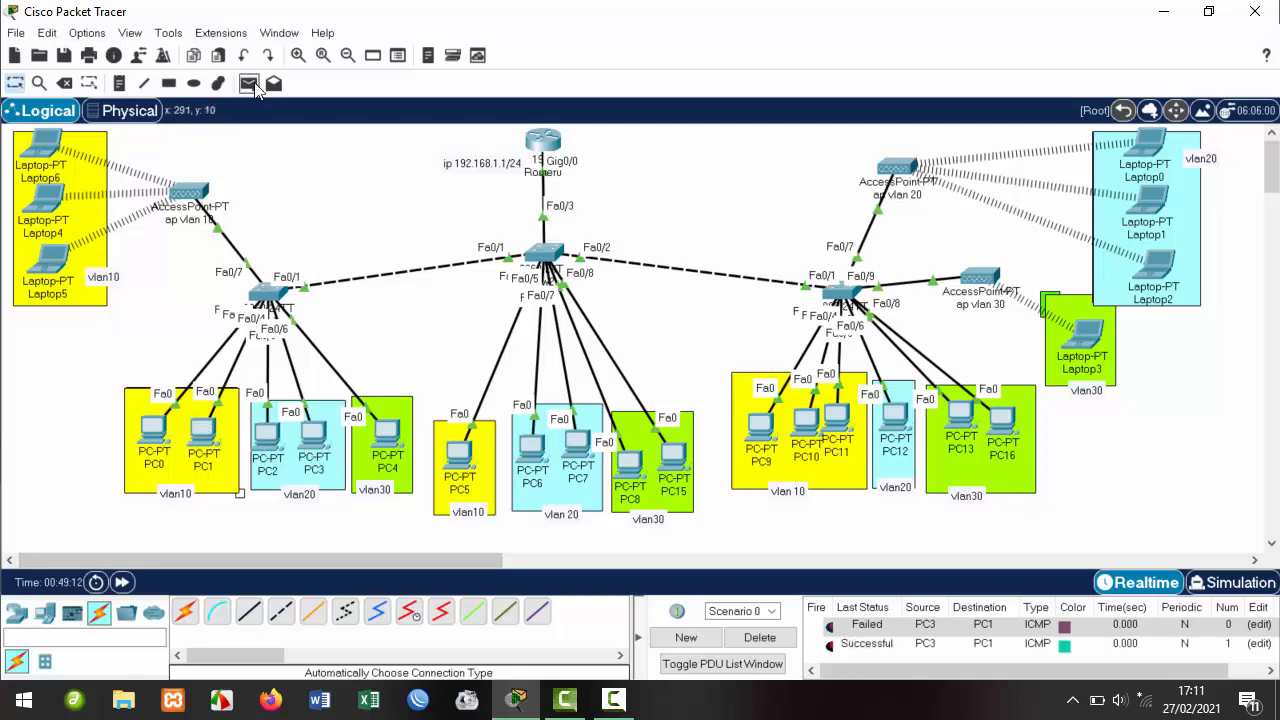
Ping PC4 to PC7, clear the list, resend until successful, then clear again.
click(249, 83)
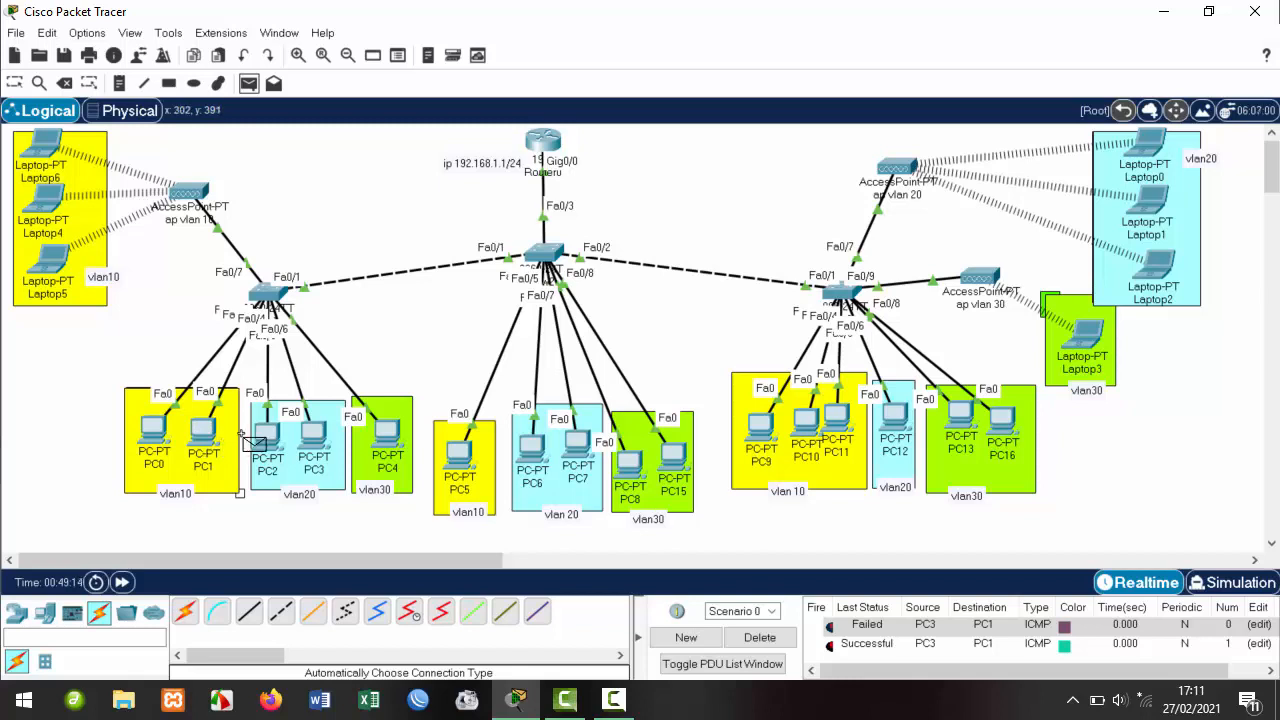
click(387, 432)
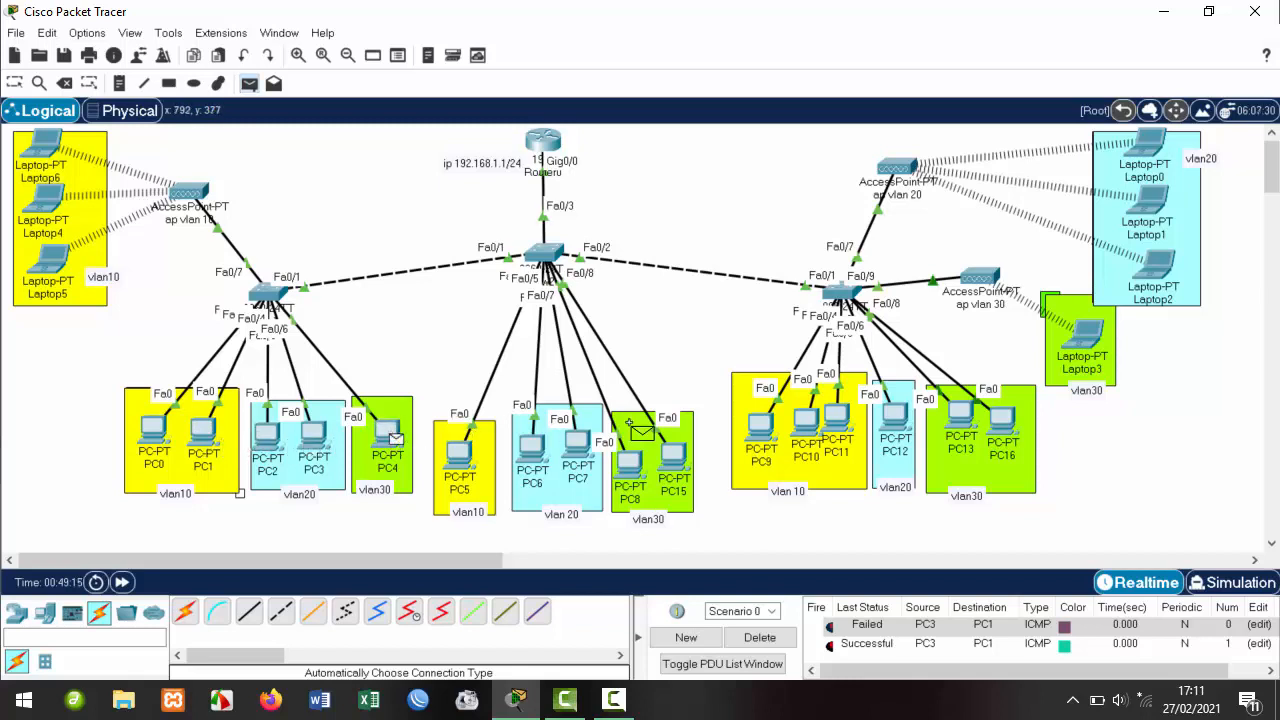
click(577, 441)
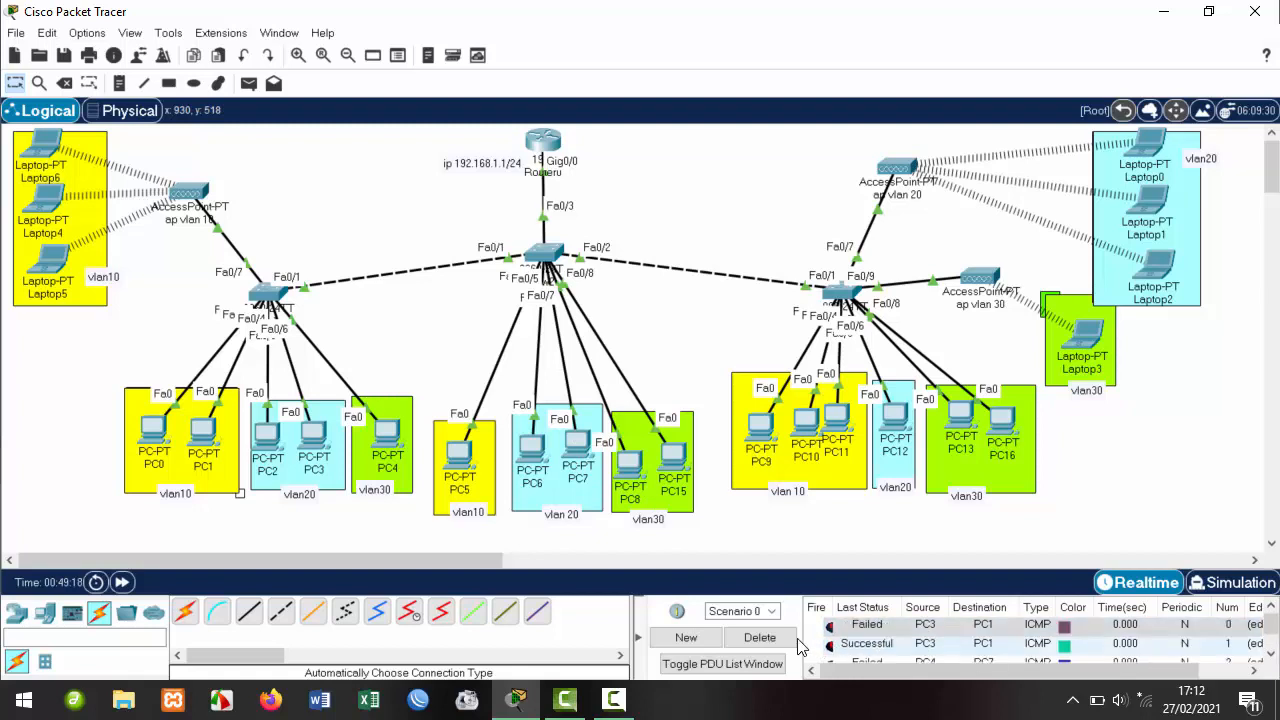
click(760, 638)
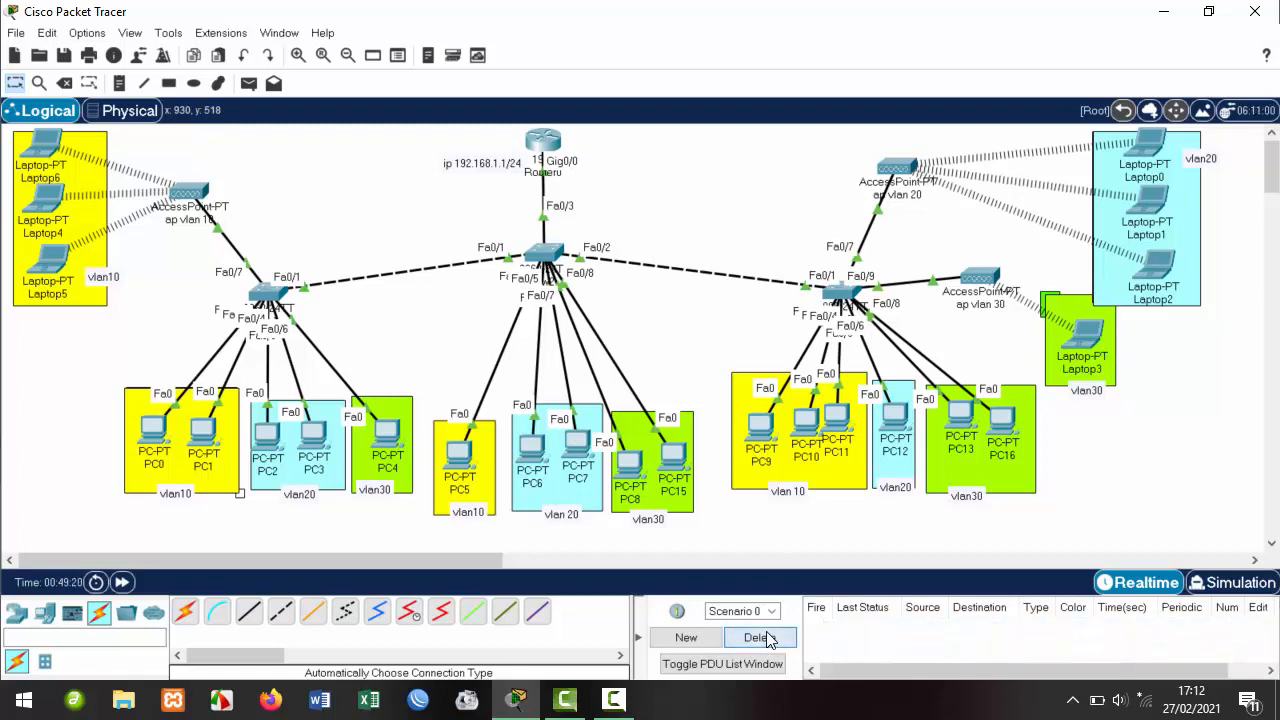
click(248, 83)
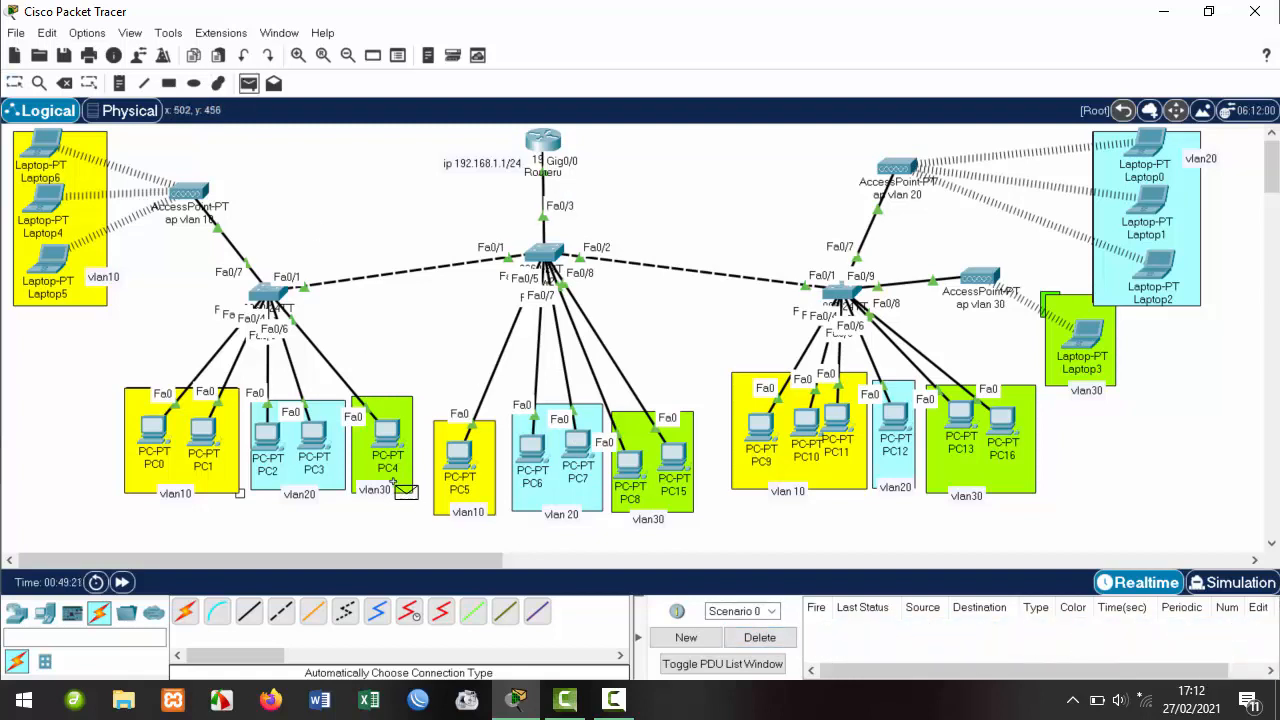
click(388, 440)
click(580, 440)
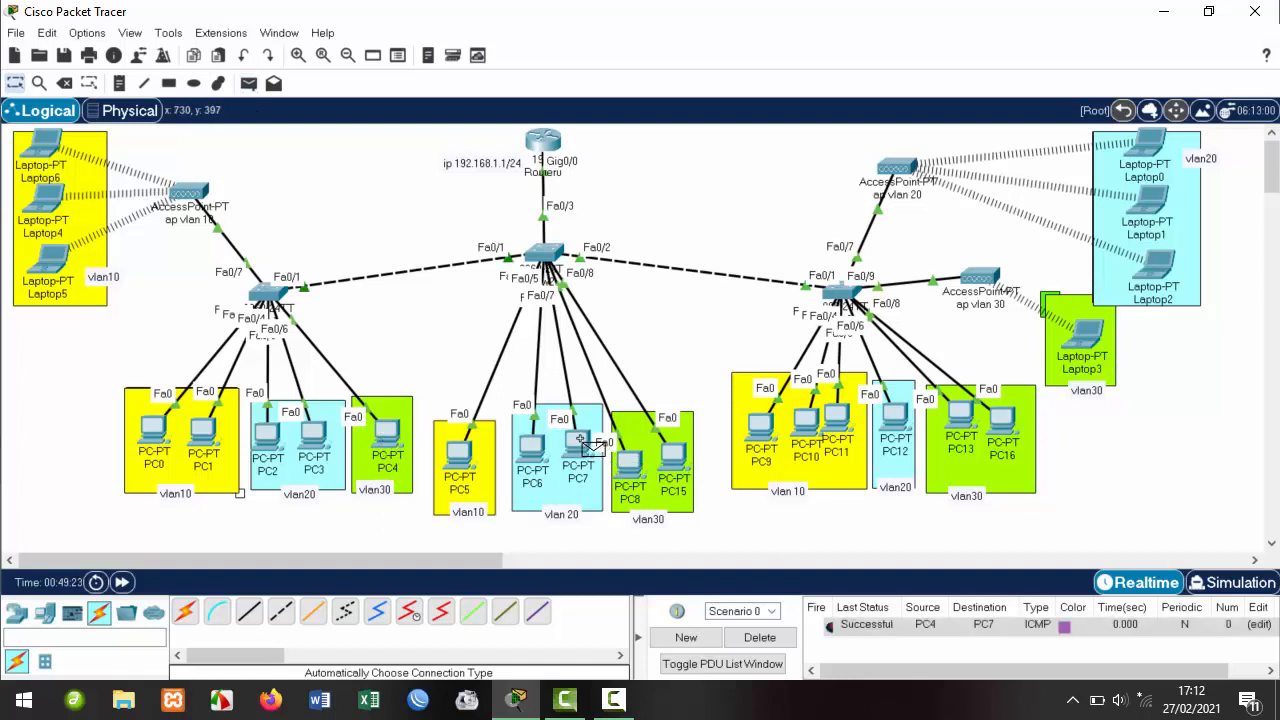
click(760, 640)
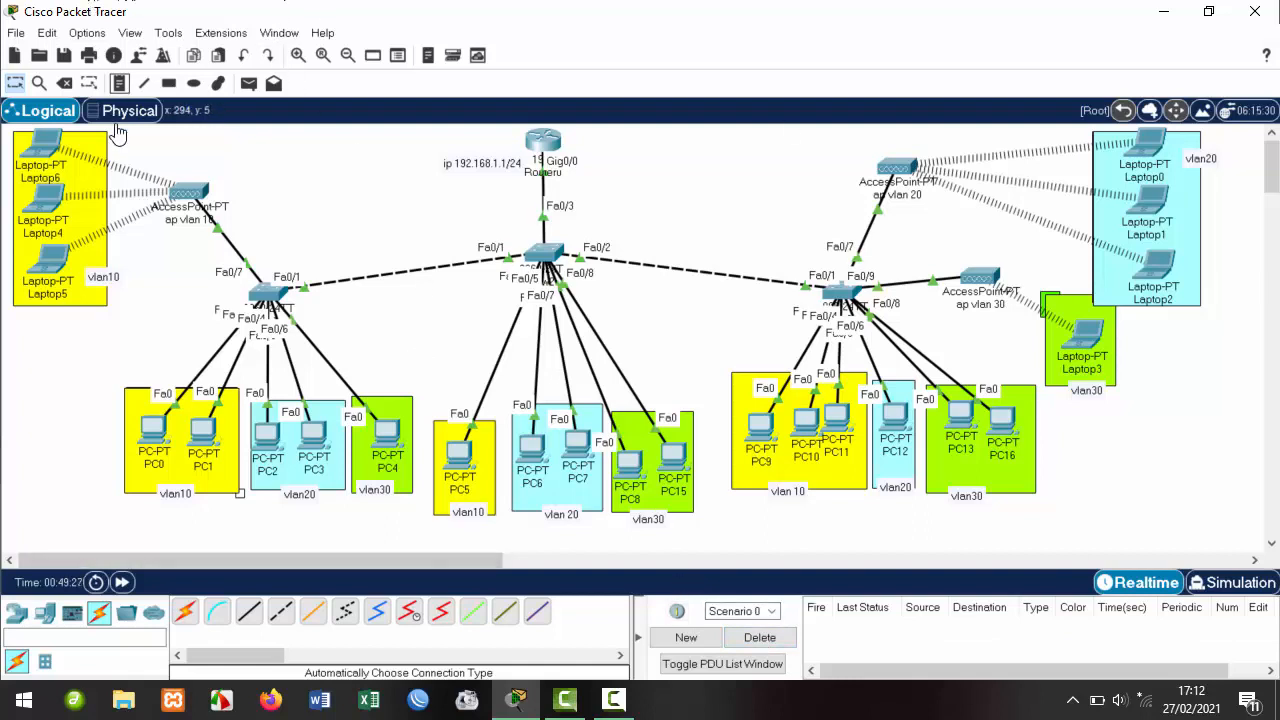
Send simple PDU pings from PC5 to Laptop3 until one succeeds.
click(248, 83)
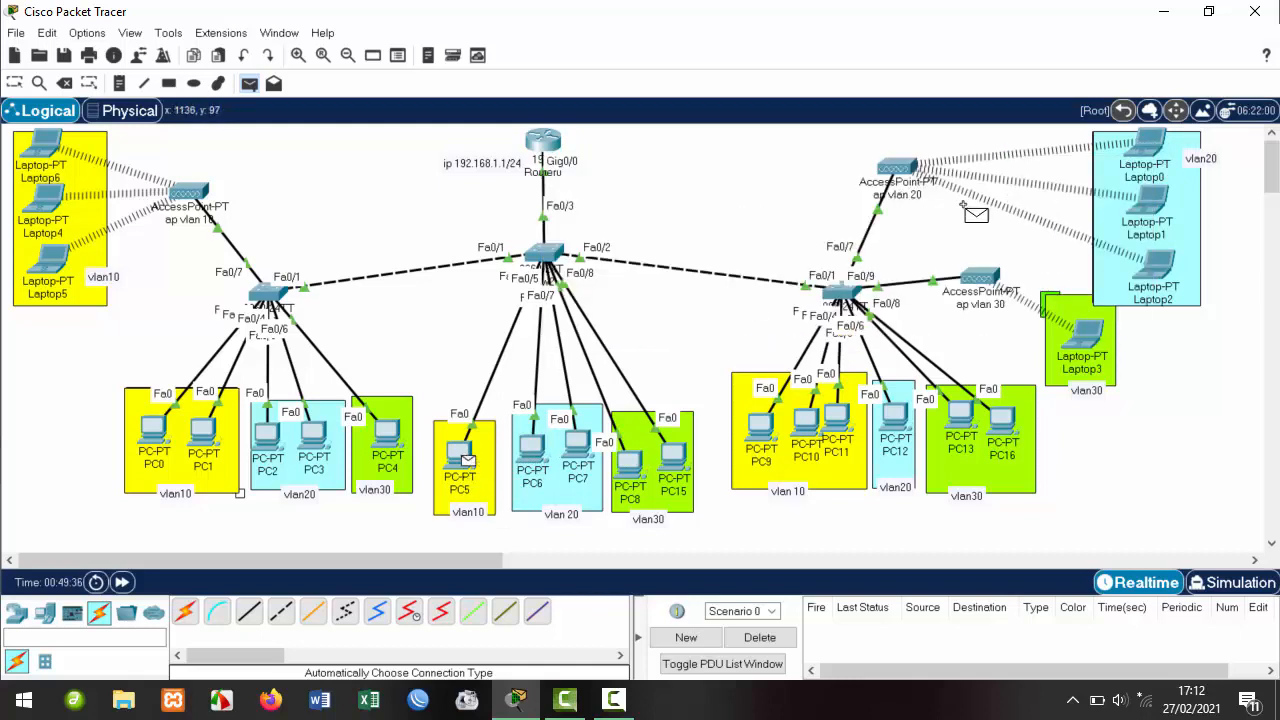
click(1088, 338)
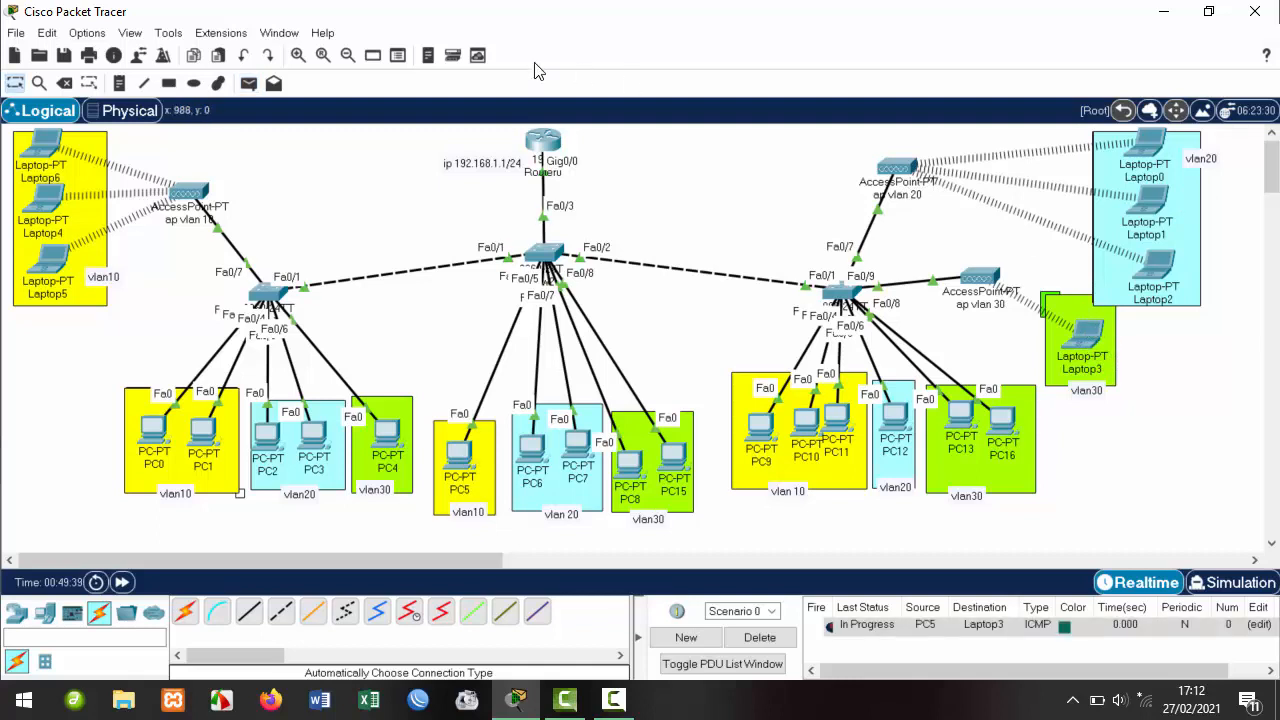
click(250, 84)
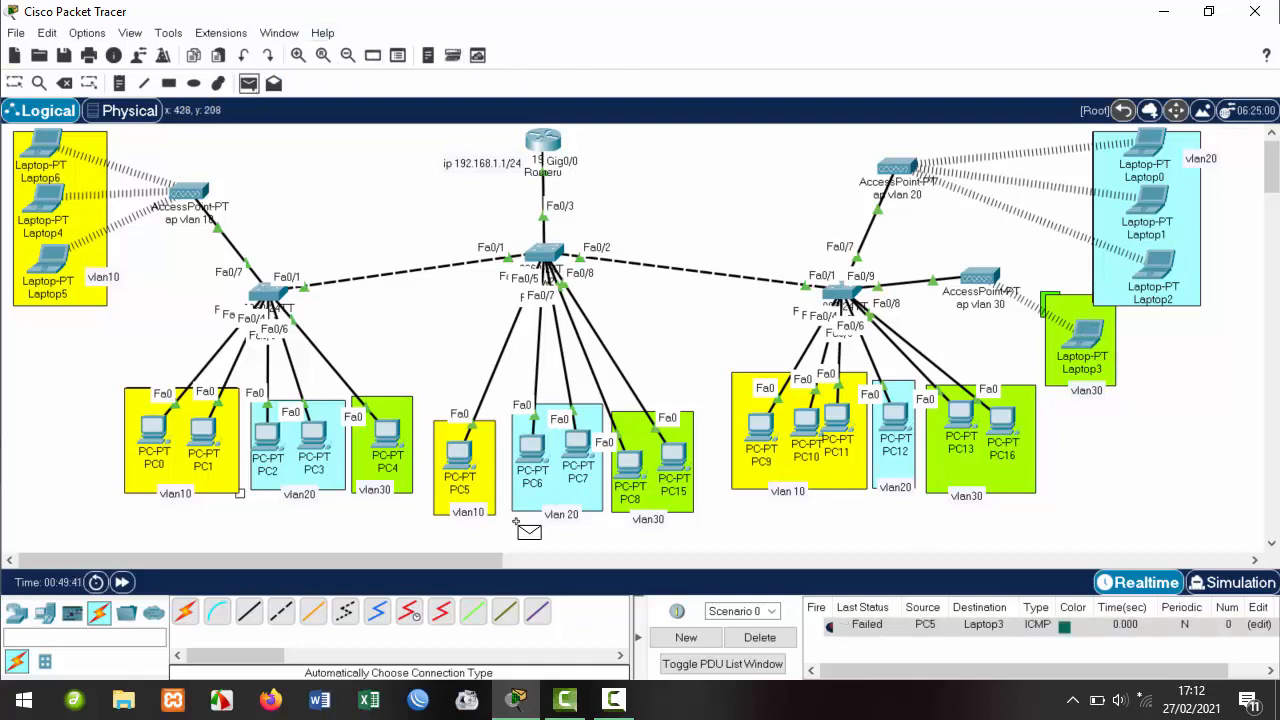
click(459, 455)
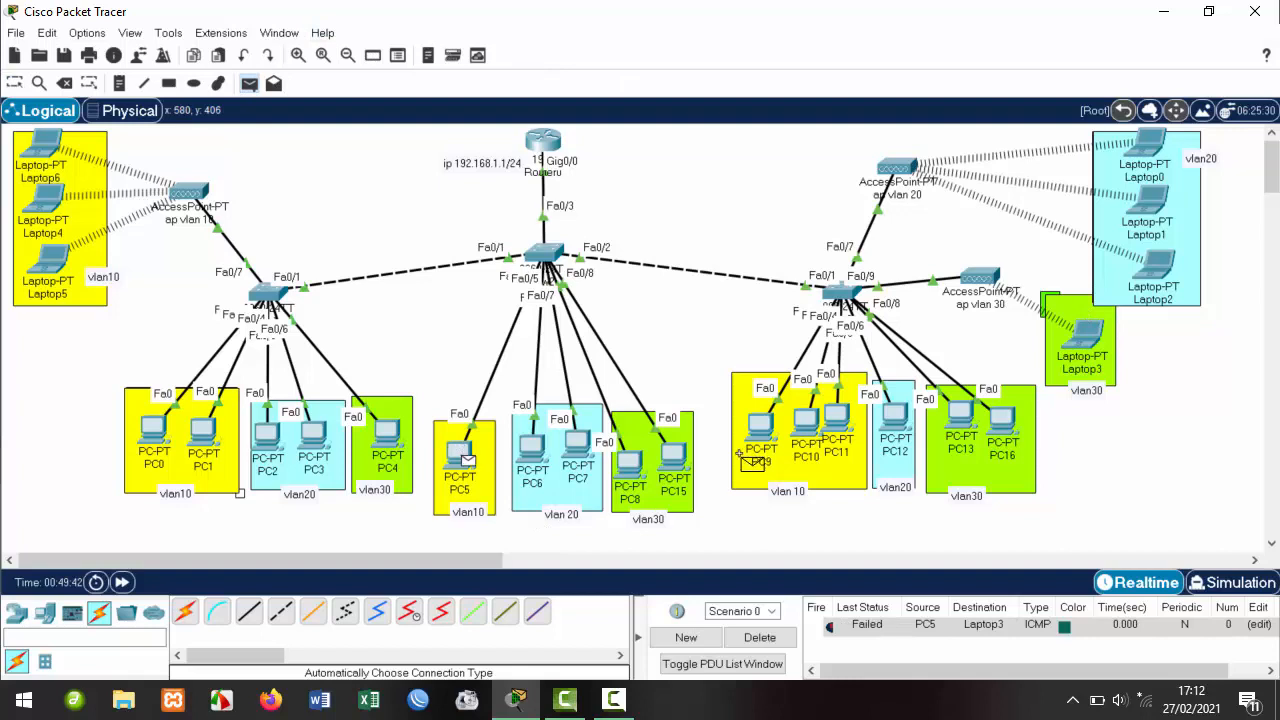
click(1095, 340)
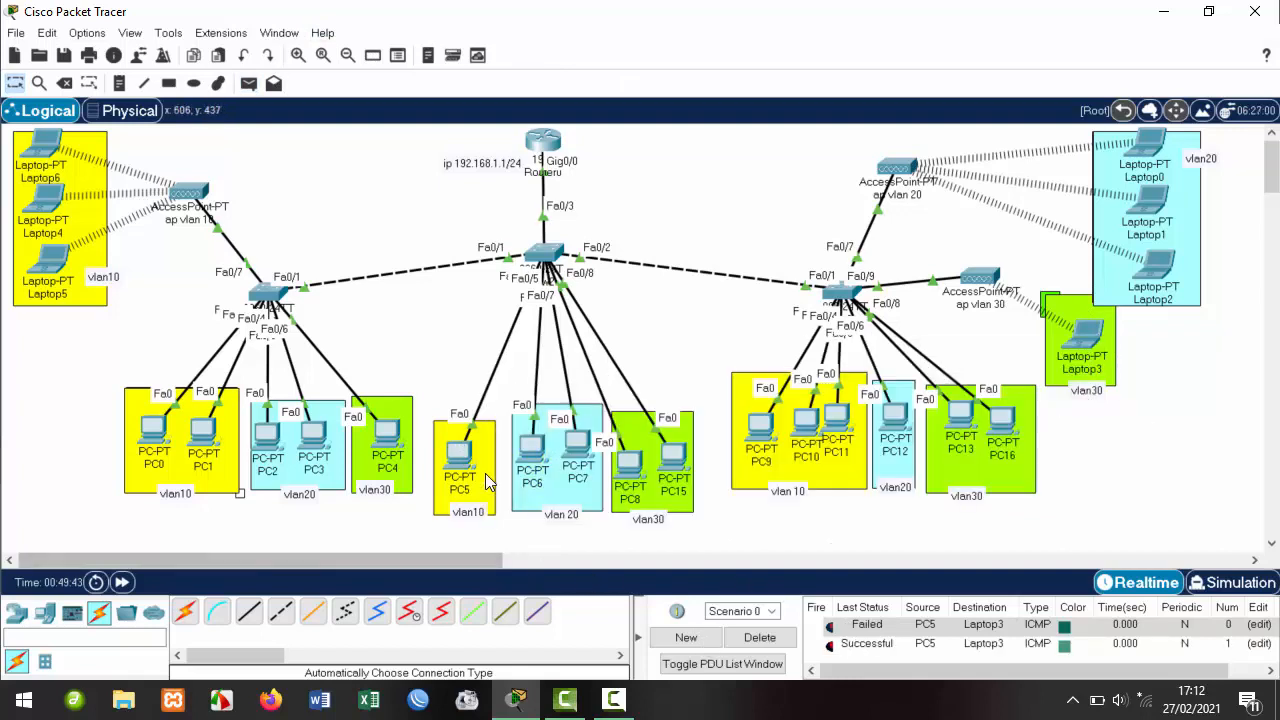
Ping PC15 to Laptop1, clear the results list, and resend the ping successfully.
click(252, 87)
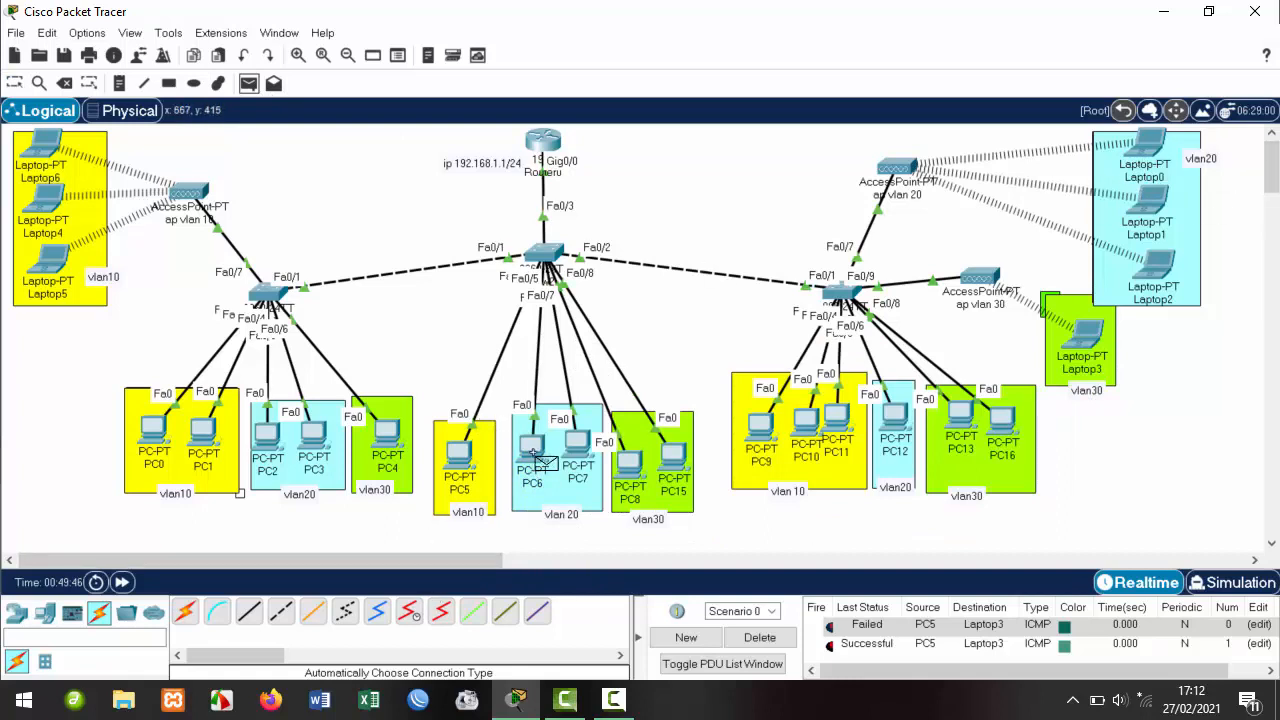
click(675, 458)
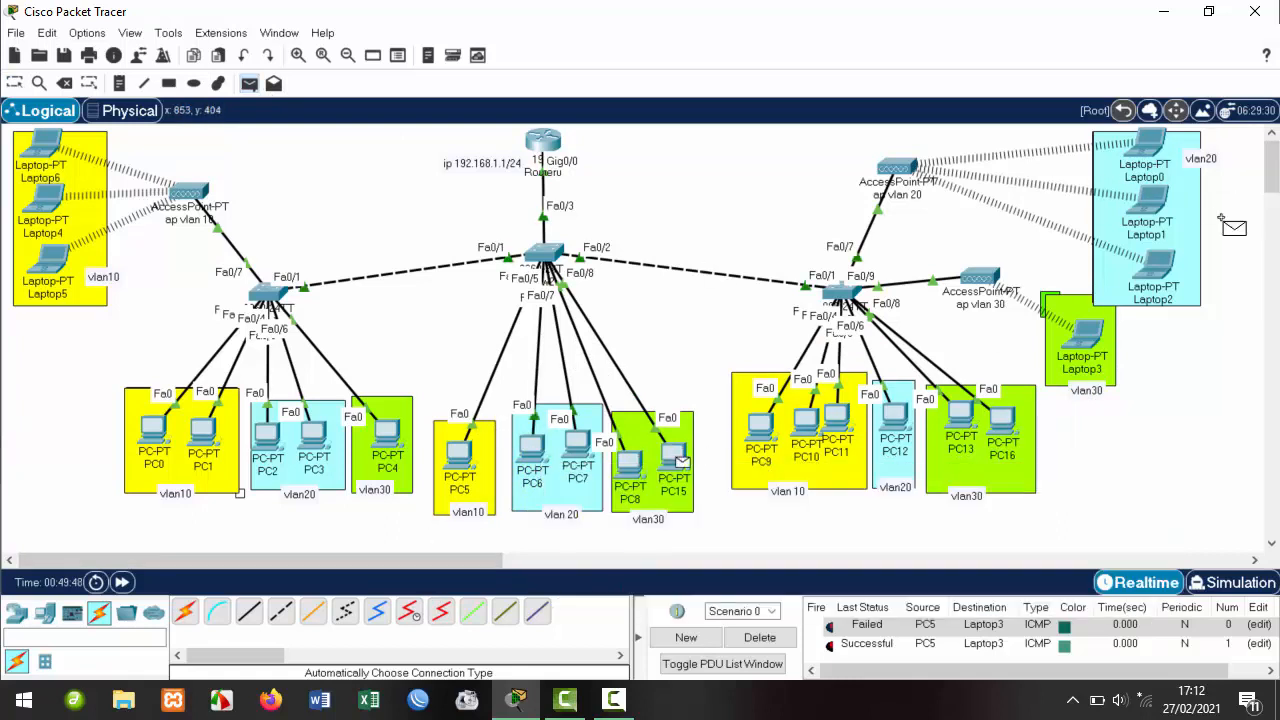
click(1152, 205)
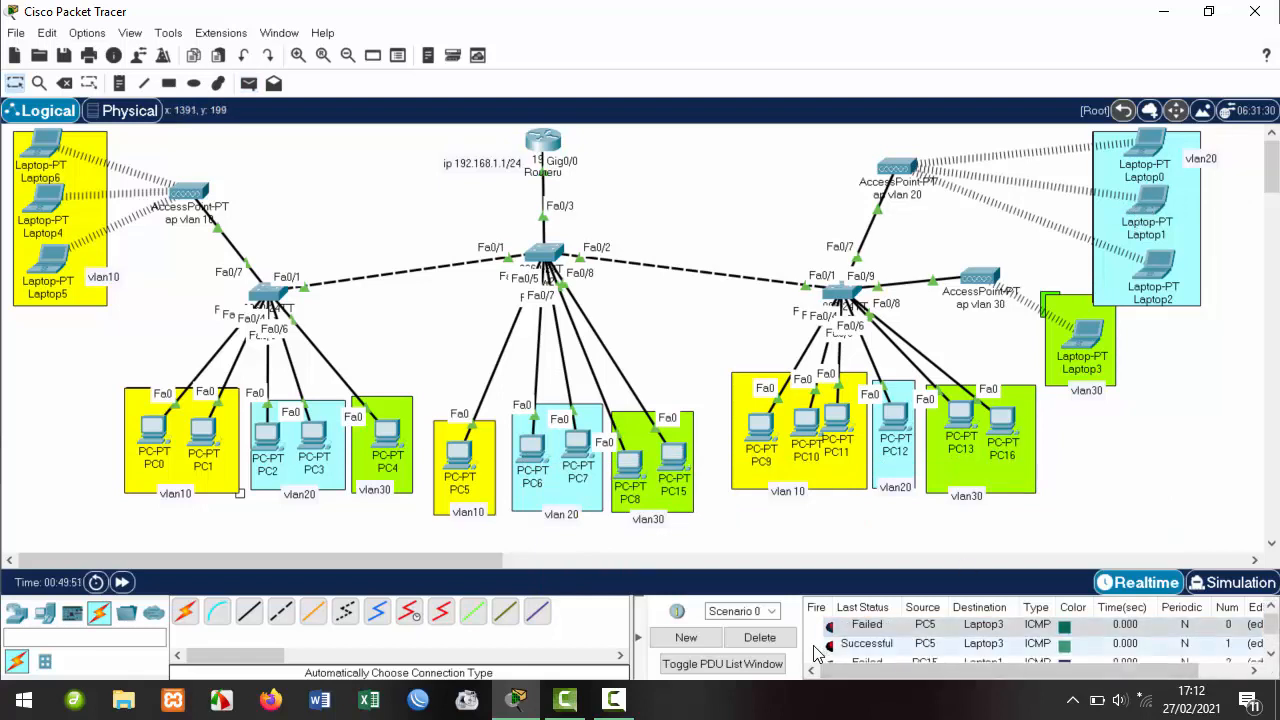
click(779, 640)
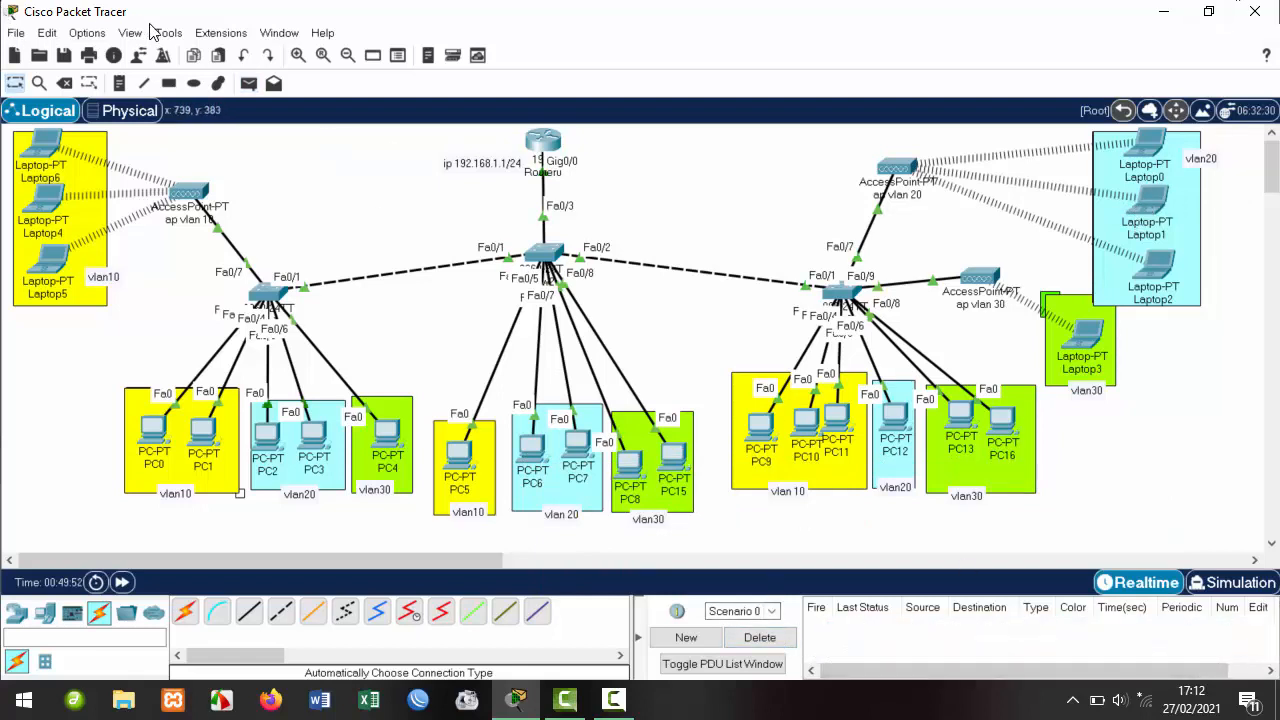
click(249, 83)
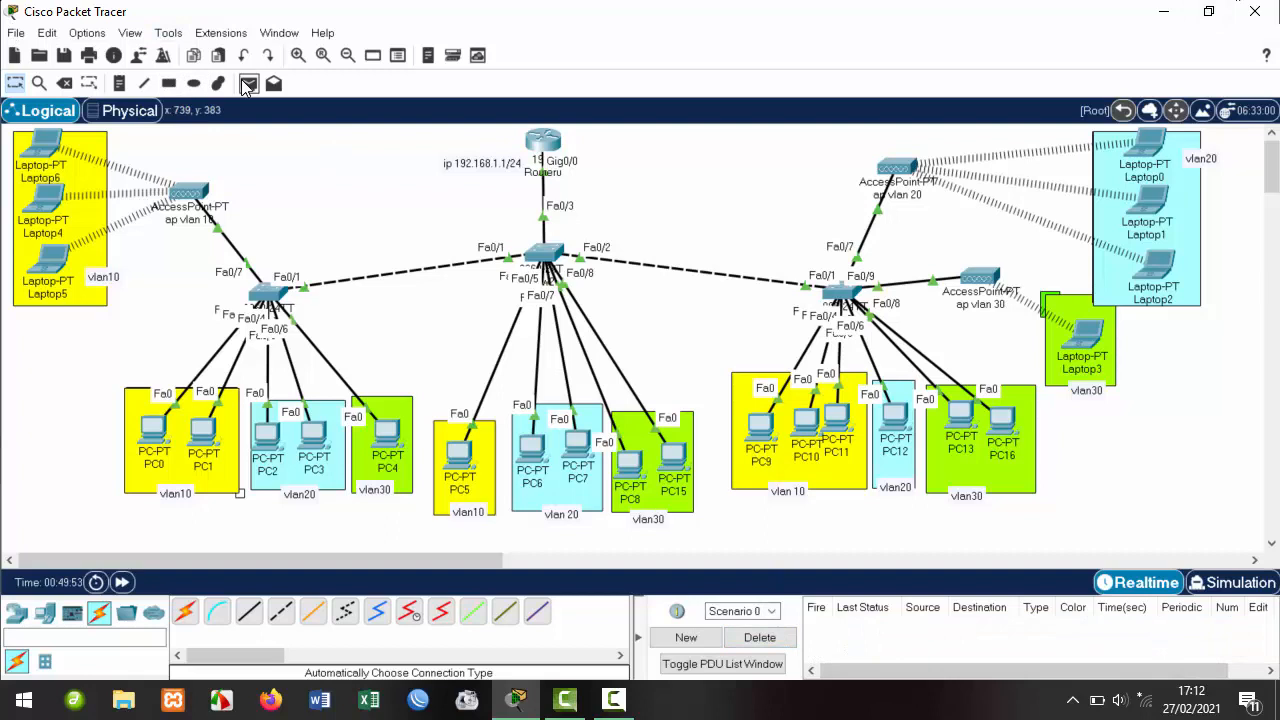
click(674, 458)
click(1145, 202)
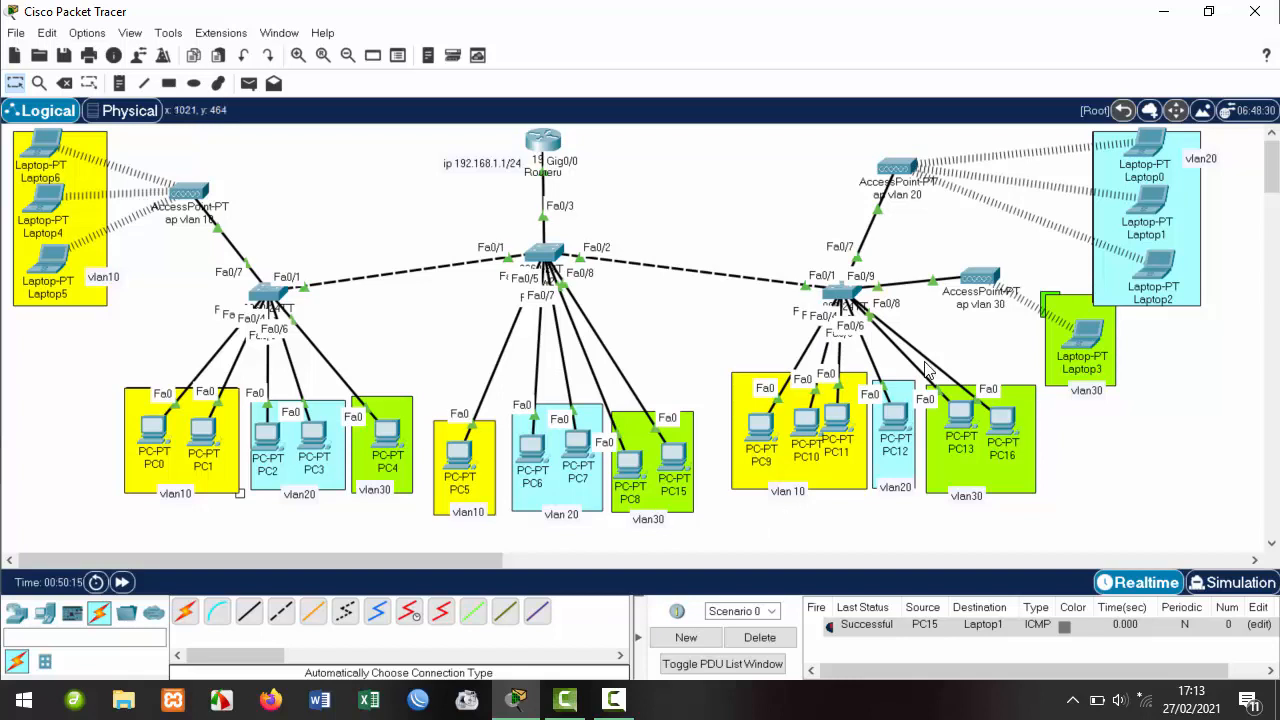
Check Sw3's VLAN port assignments with show vlan, reviewing the VLAN 10, 20 and 30 lines.
click(846, 292)
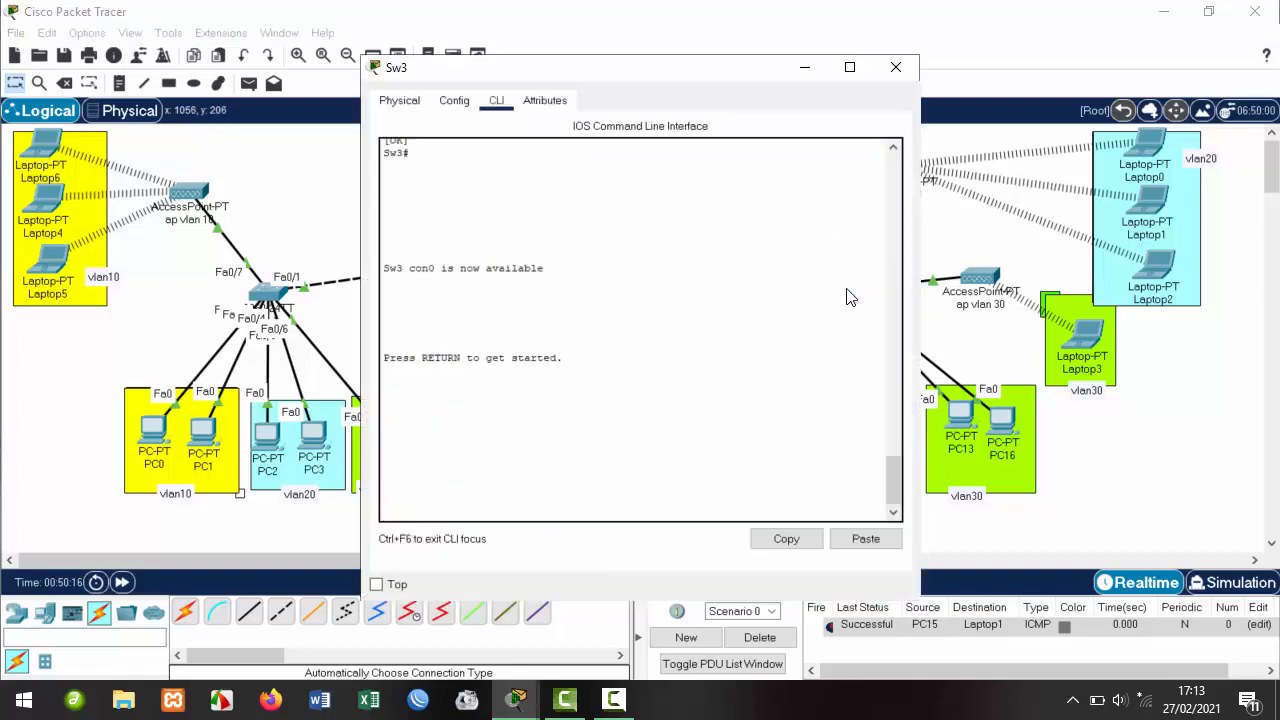
drag(652, 72, 854, 63)
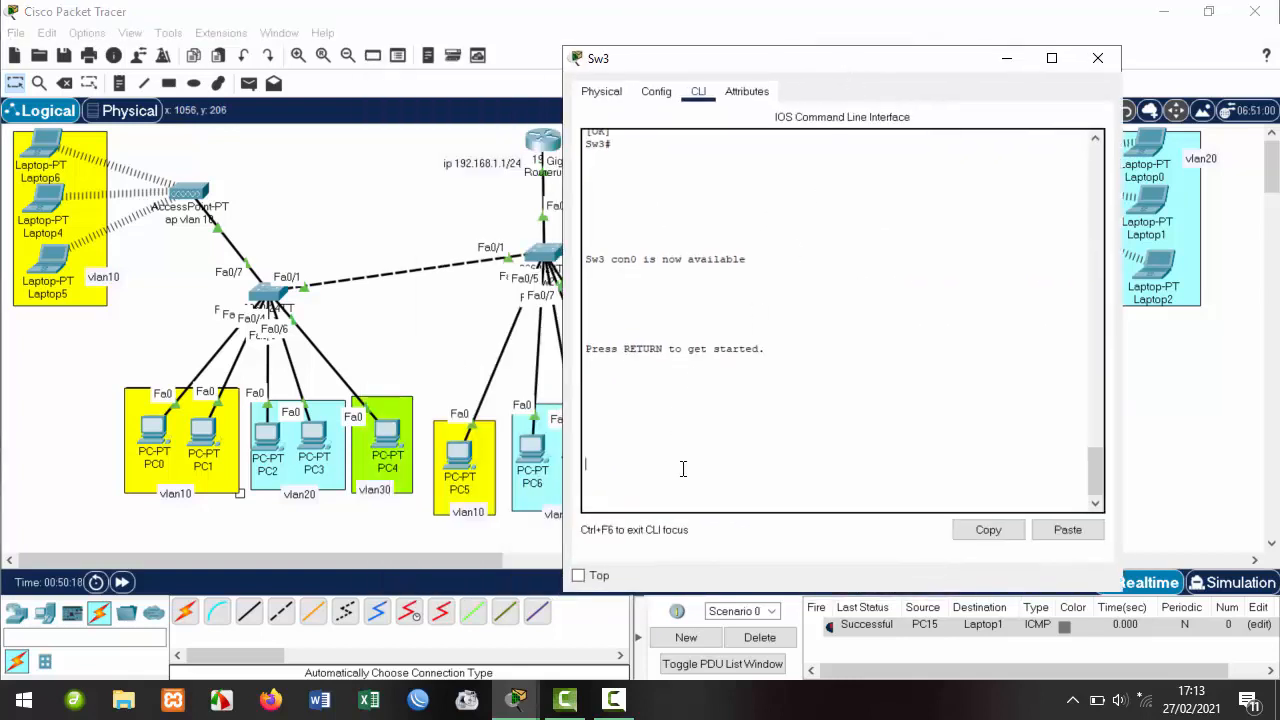
key(Return)
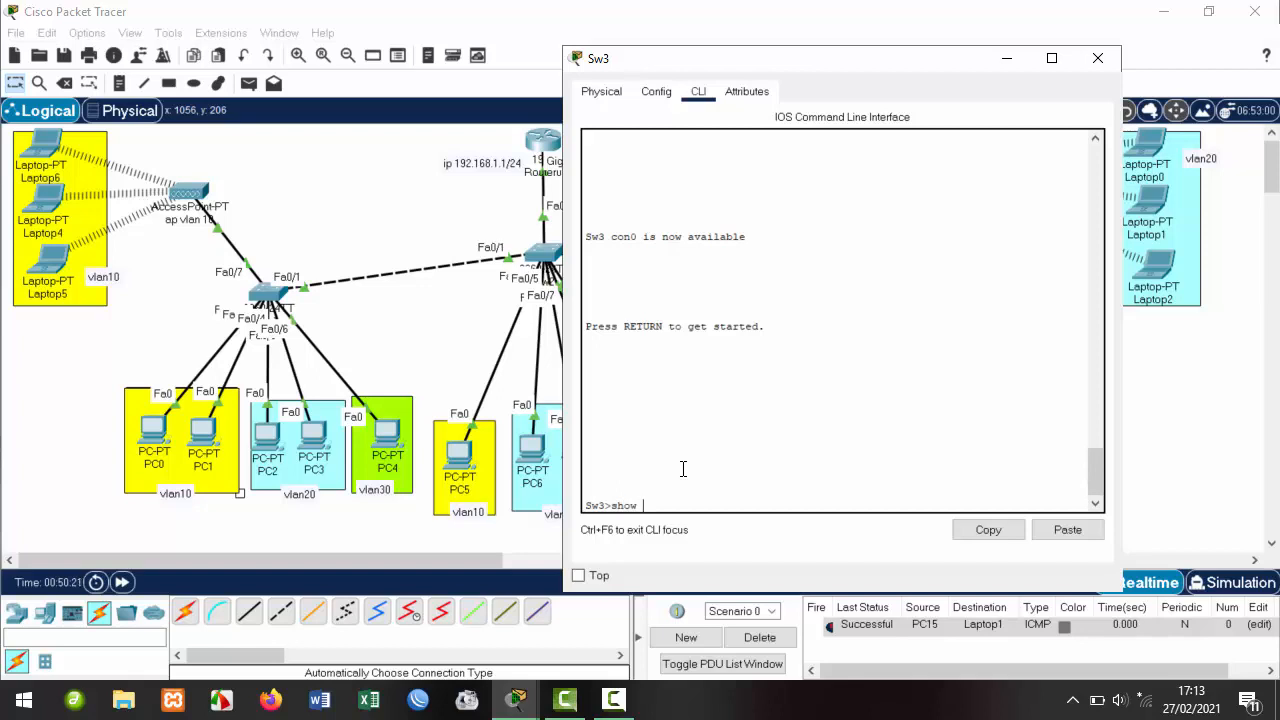
text(show vlan)
key(Return)
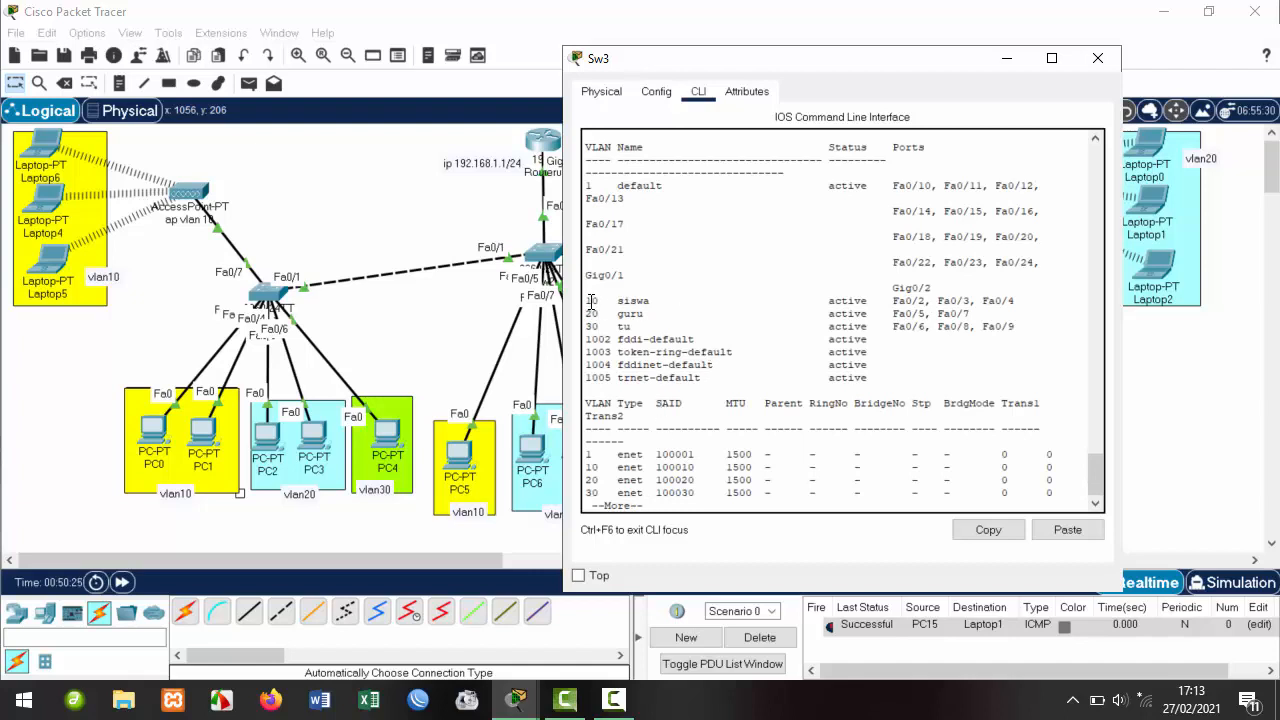
drag(589, 300, 652, 326)
click(632, 326)
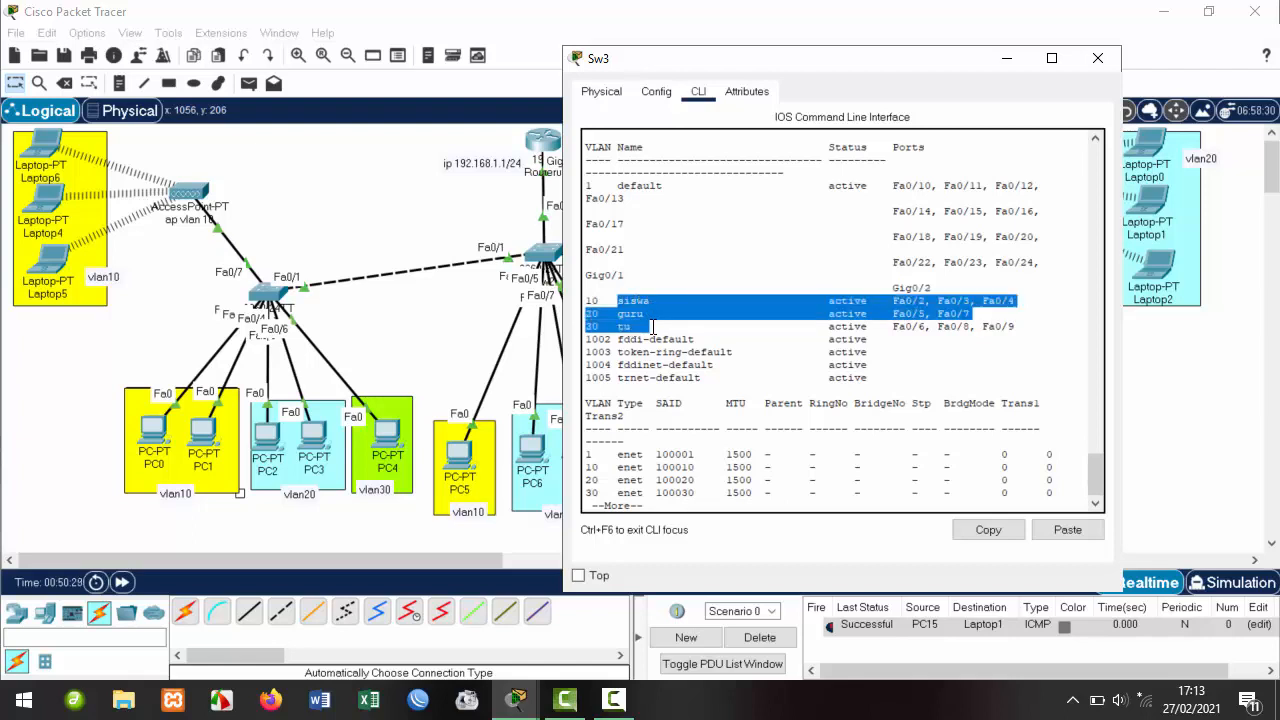
click(838, 337)
drag(1016, 300, 580, 300)
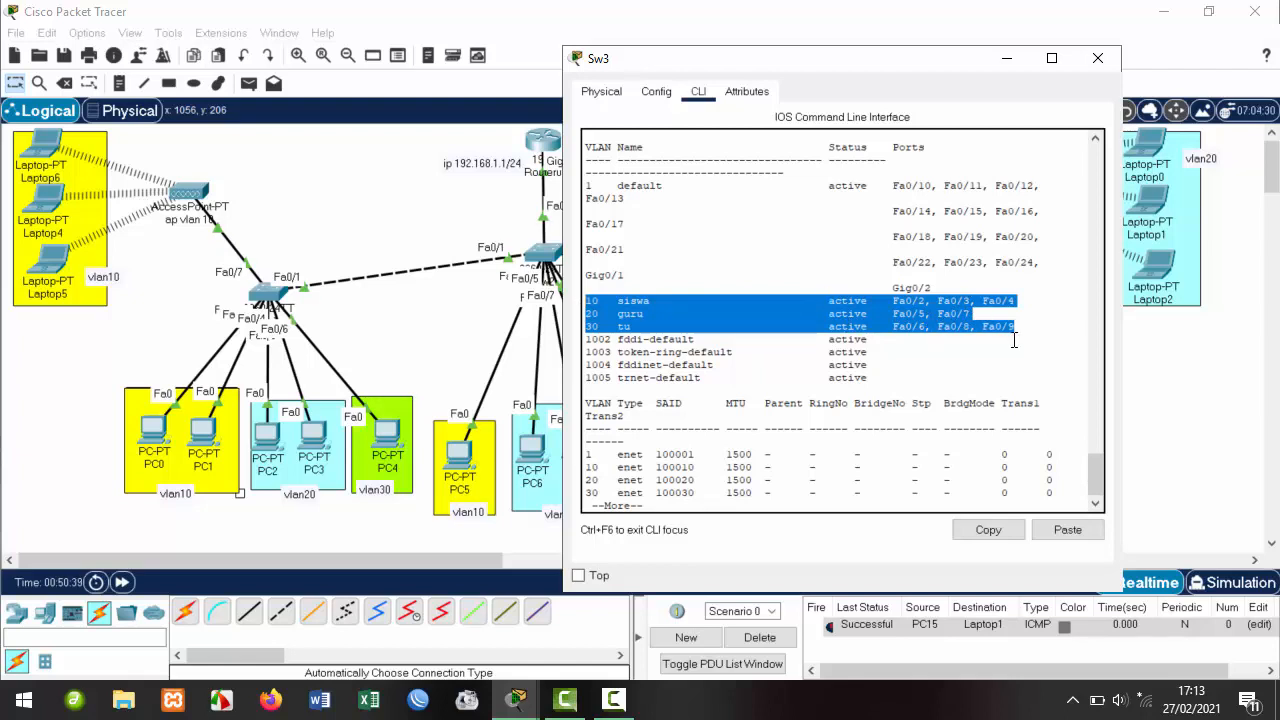
click(926, 312)
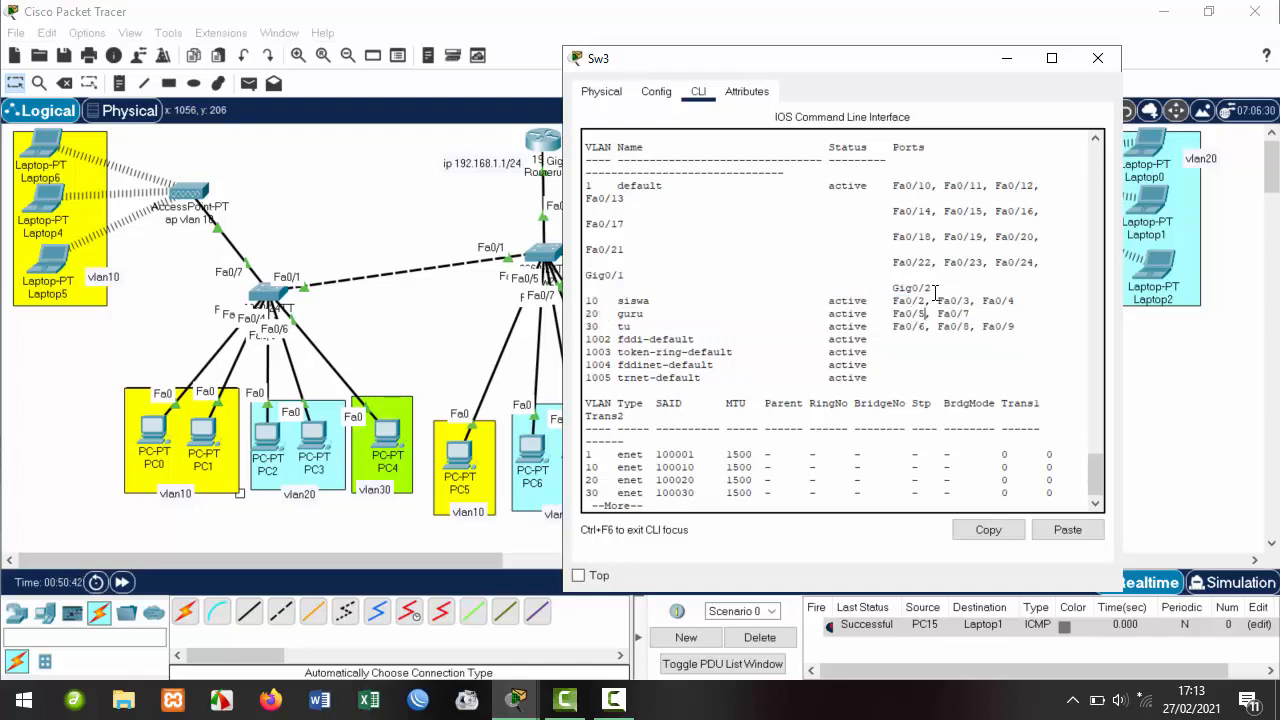
click(1098, 58)
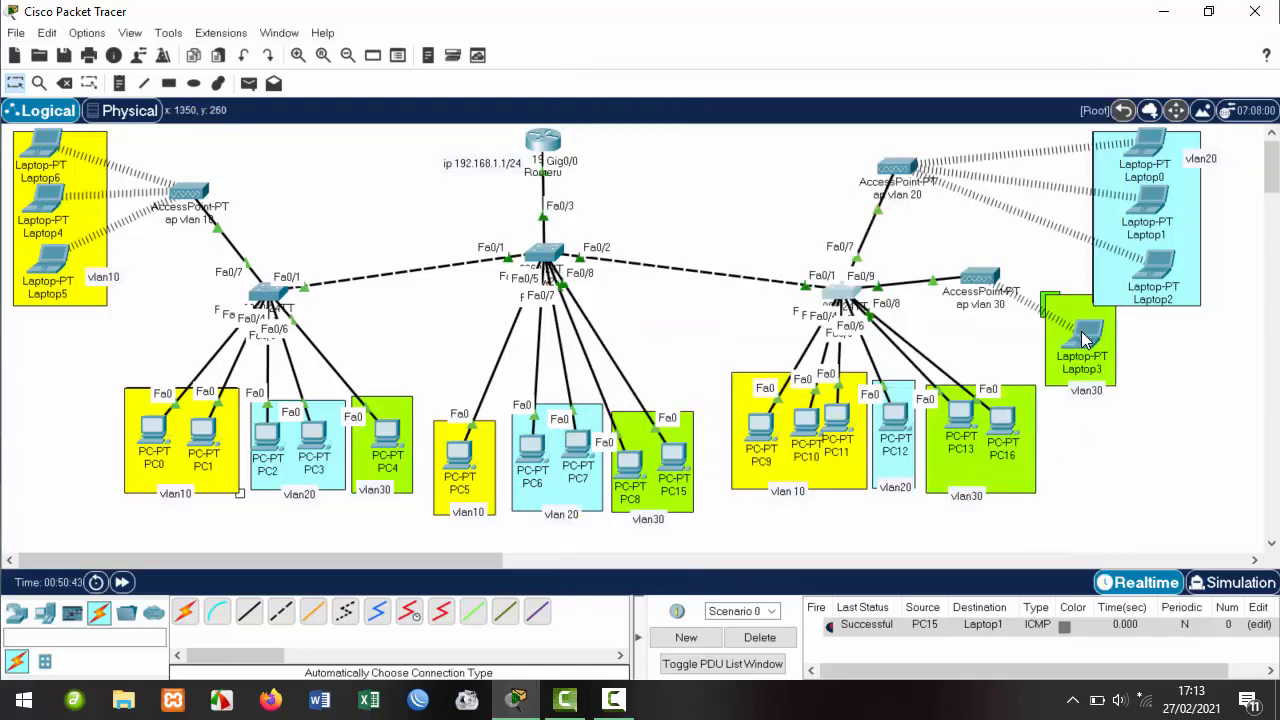
Connect Laptop2 to the vlan30@hotspot wireless network using its pre-shared key.
mouse_move(1088, 322)
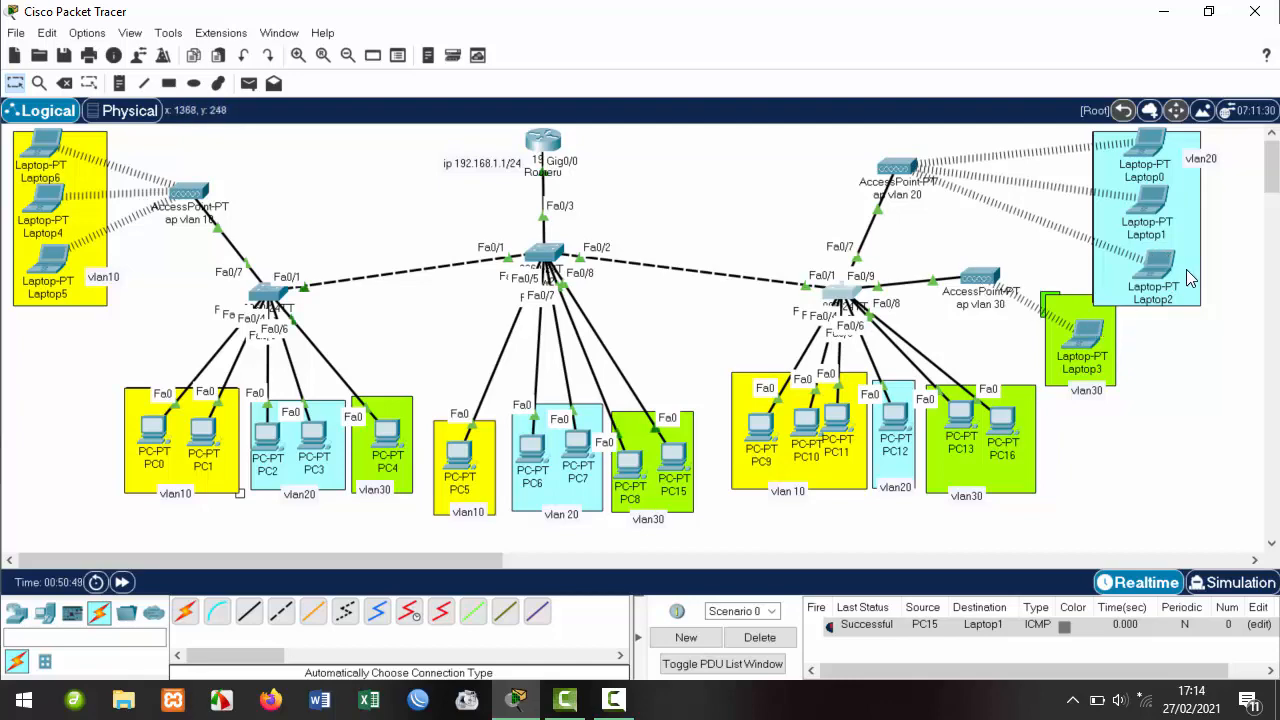
click(1154, 268)
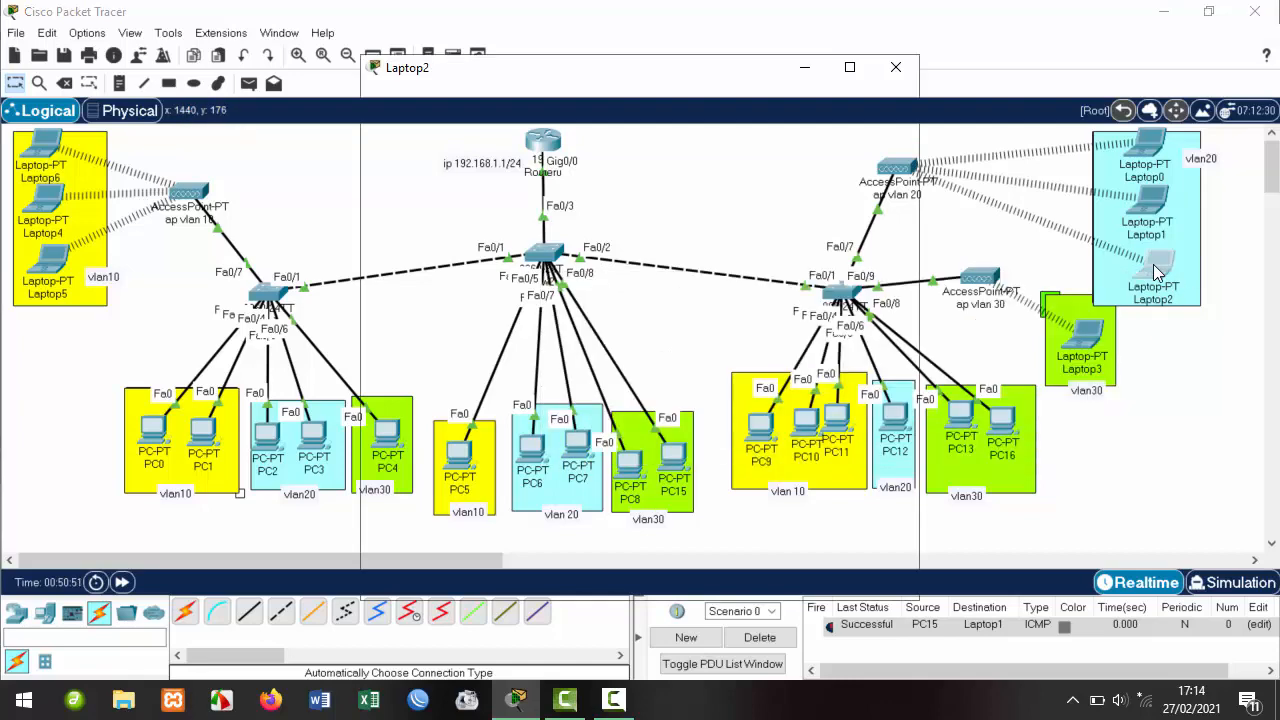
click(443, 298)
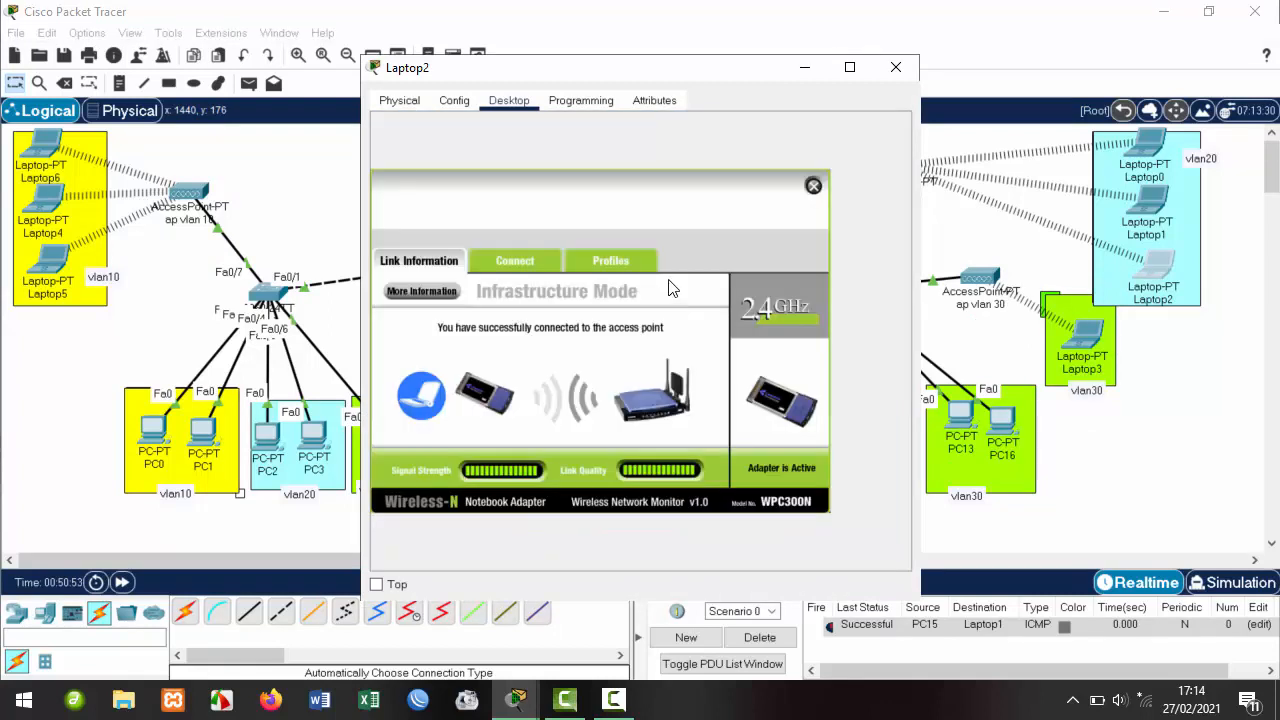
click(517, 262)
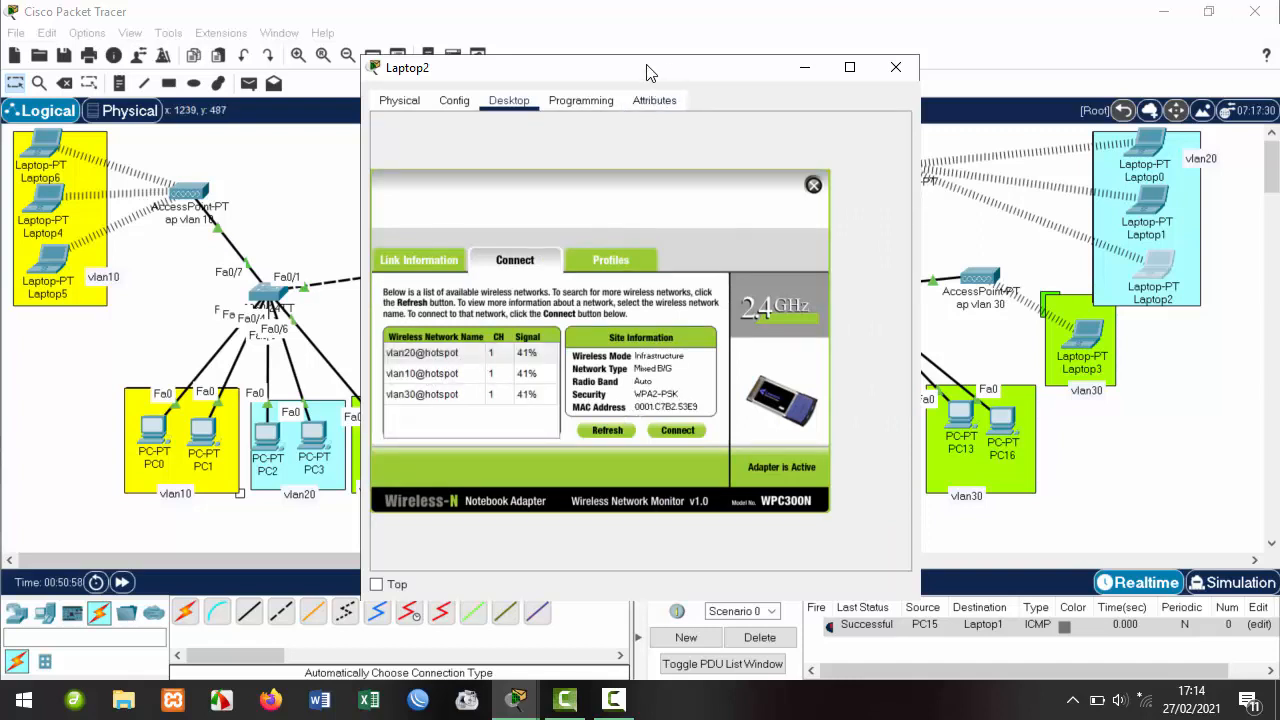
drag(651, 73, 405, 78)
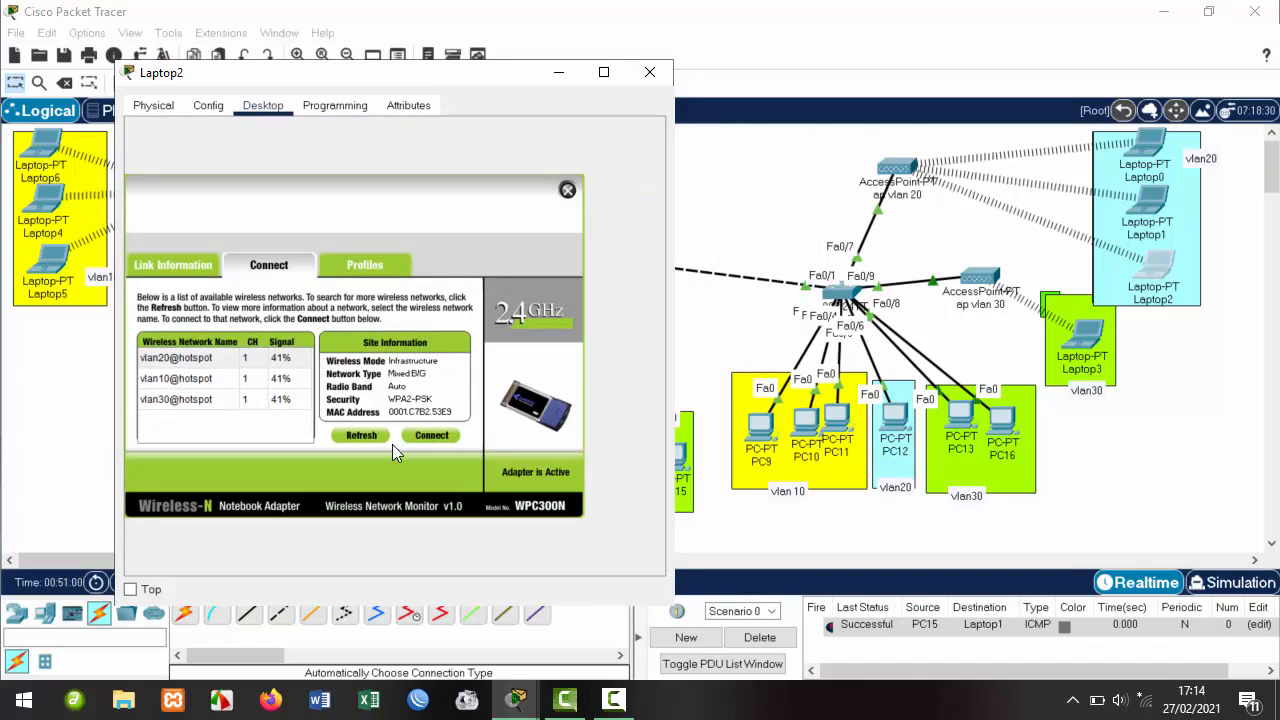
click(172, 404)
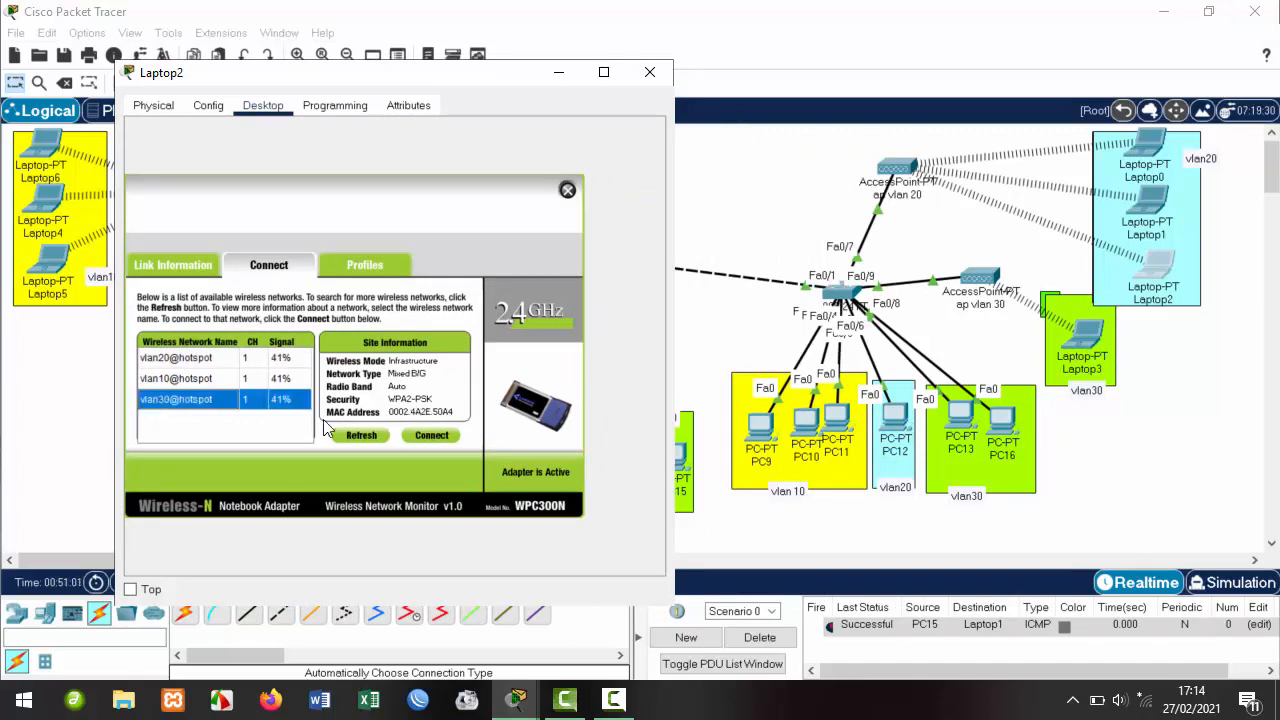
click(436, 436)
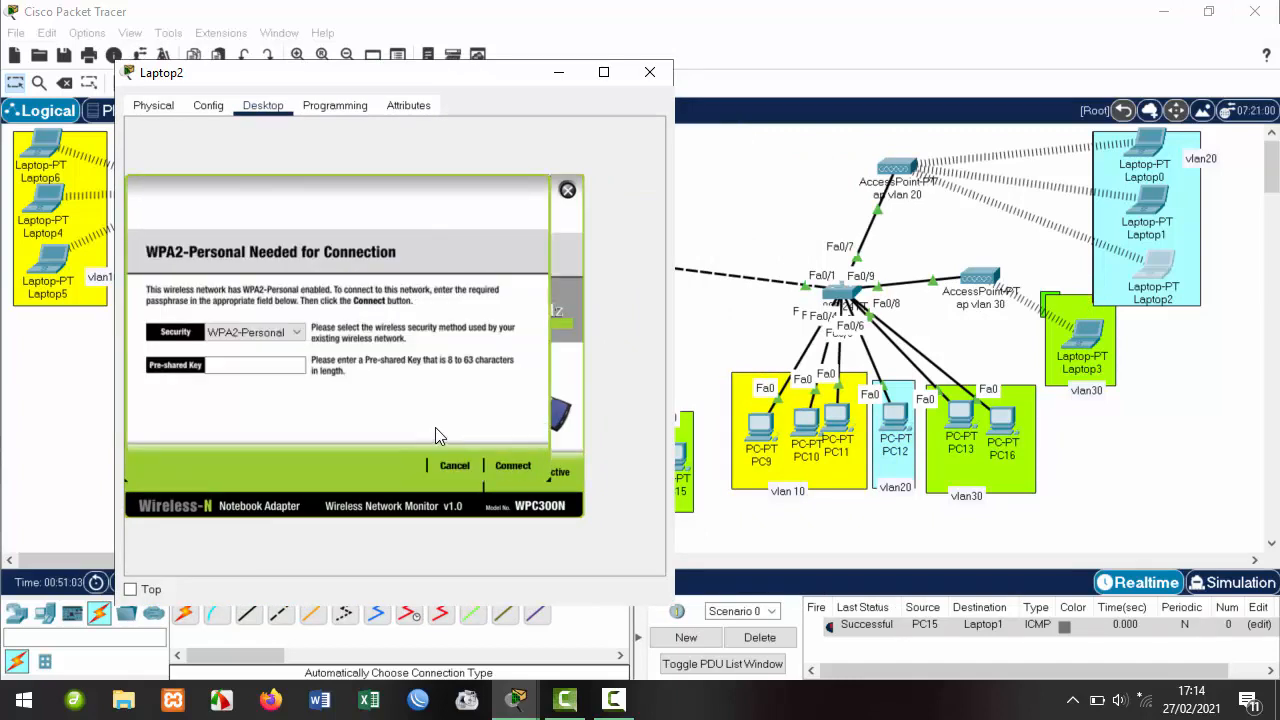
click(234, 362)
text(12345678)
click(526, 466)
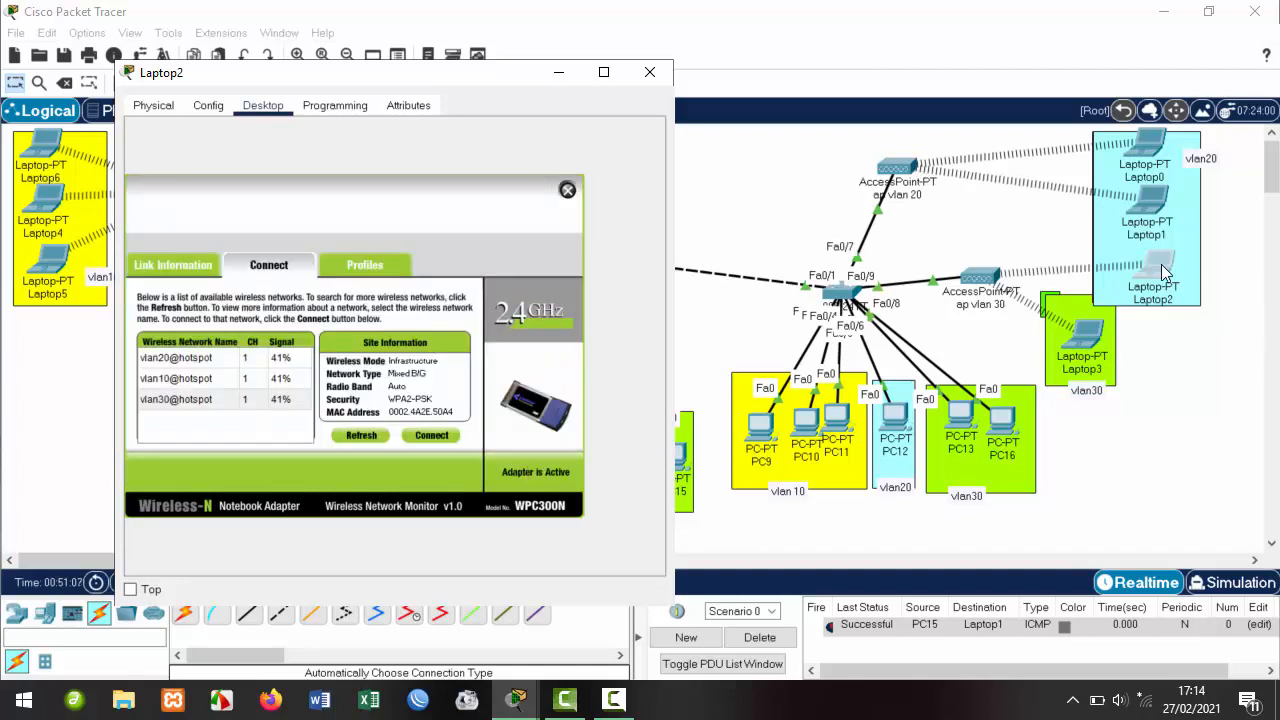
Place Laptop2 below Laptop3 and renew its DHCP address to 192.168.30.8.
drag(1157, 261, 1186, 338)
mouse_move(1178, 376)
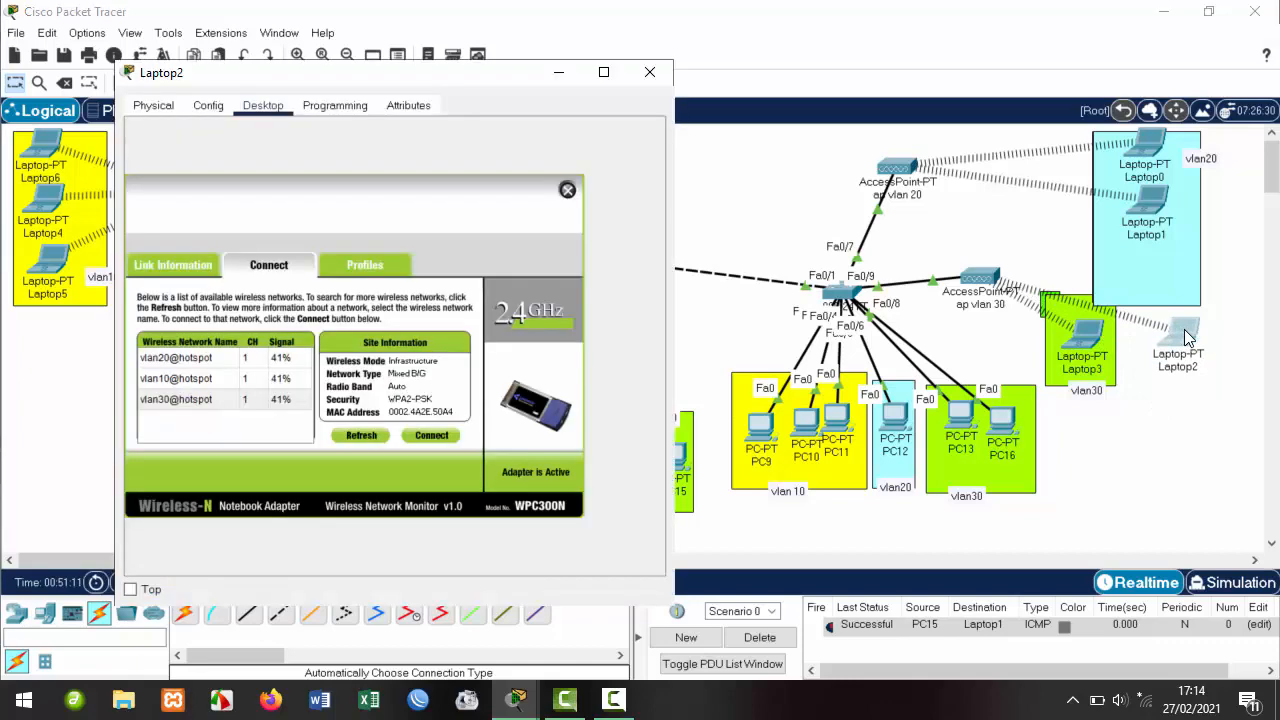
click(1188, 338)
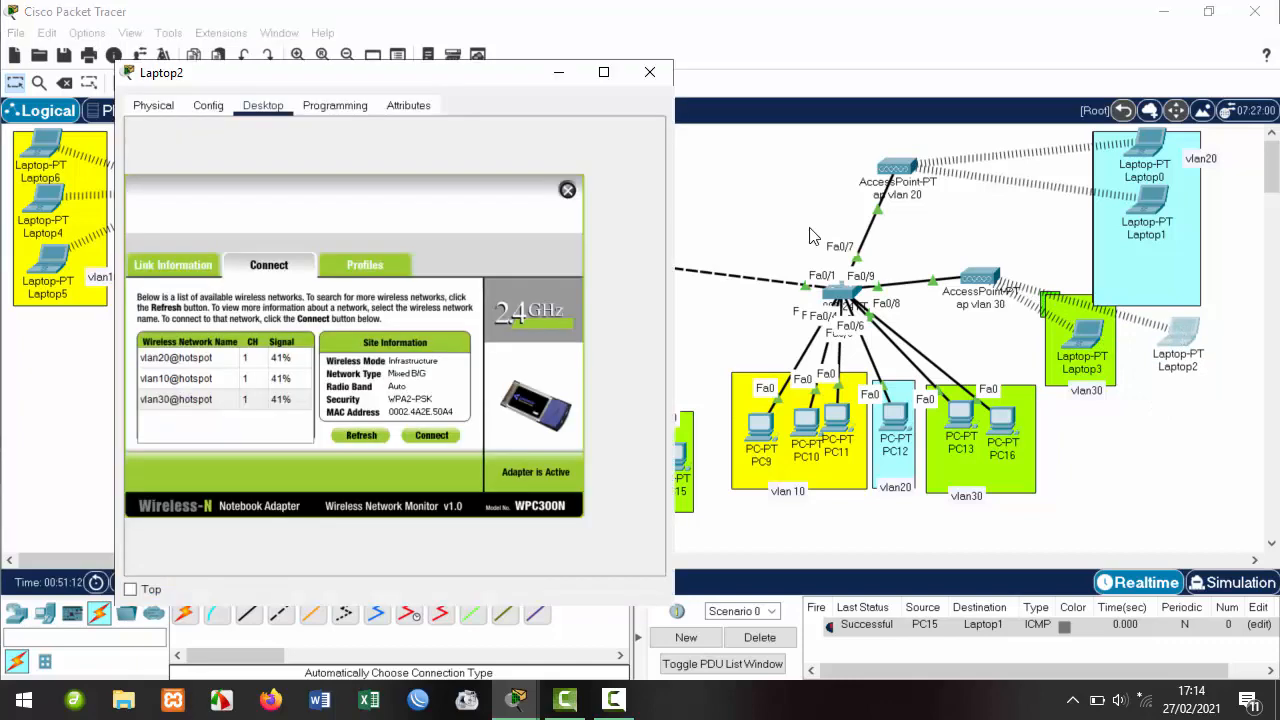
click(567, 190)
click(187, 163)
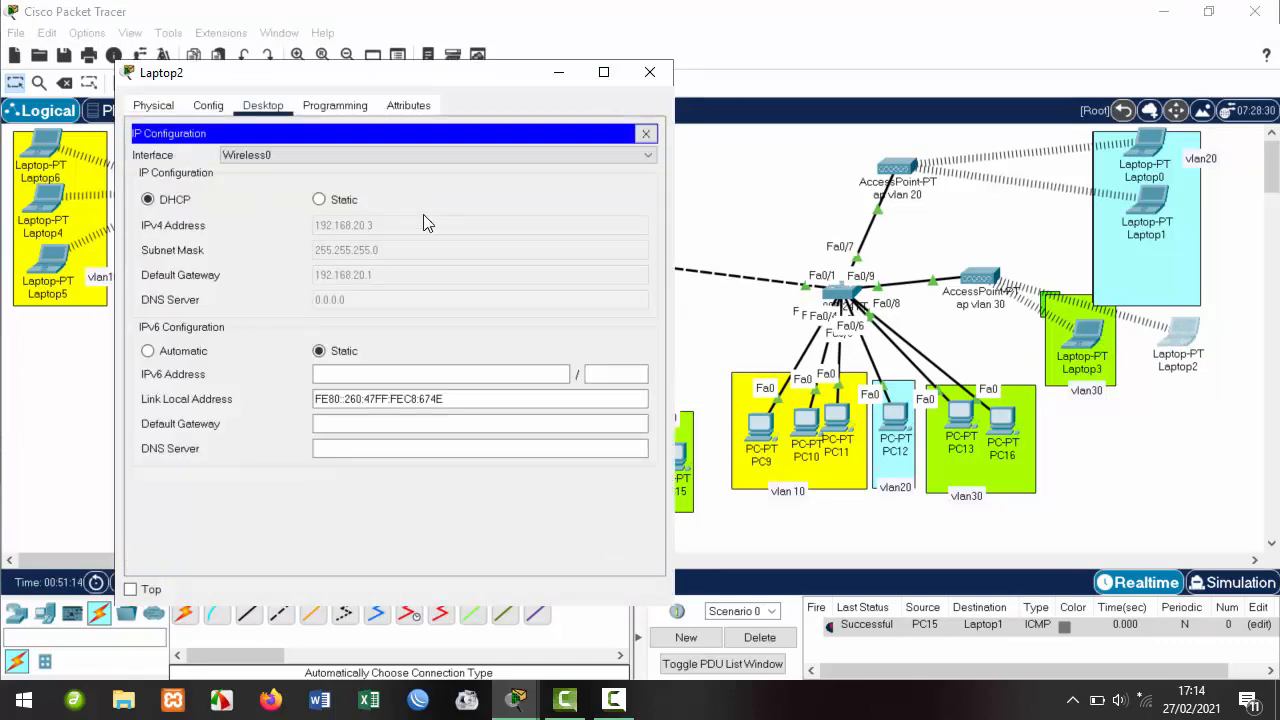
click(330, 201)
click(164, 204)
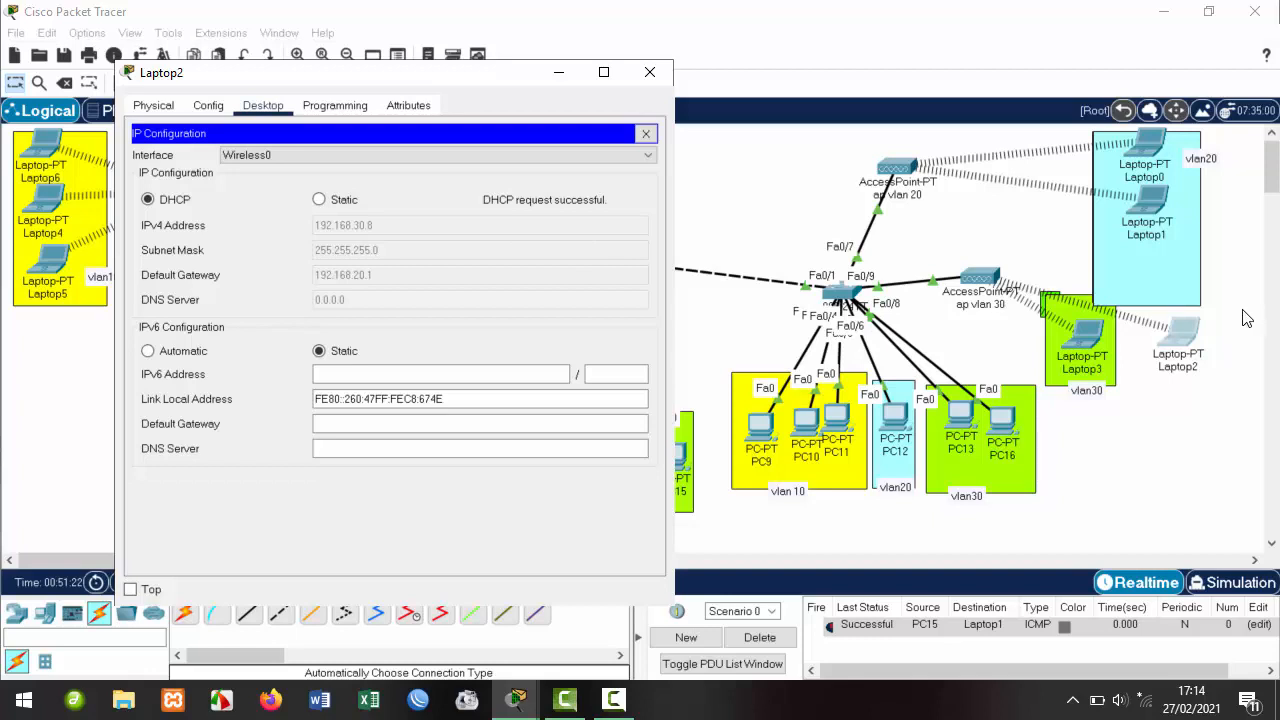
click(651, 73)
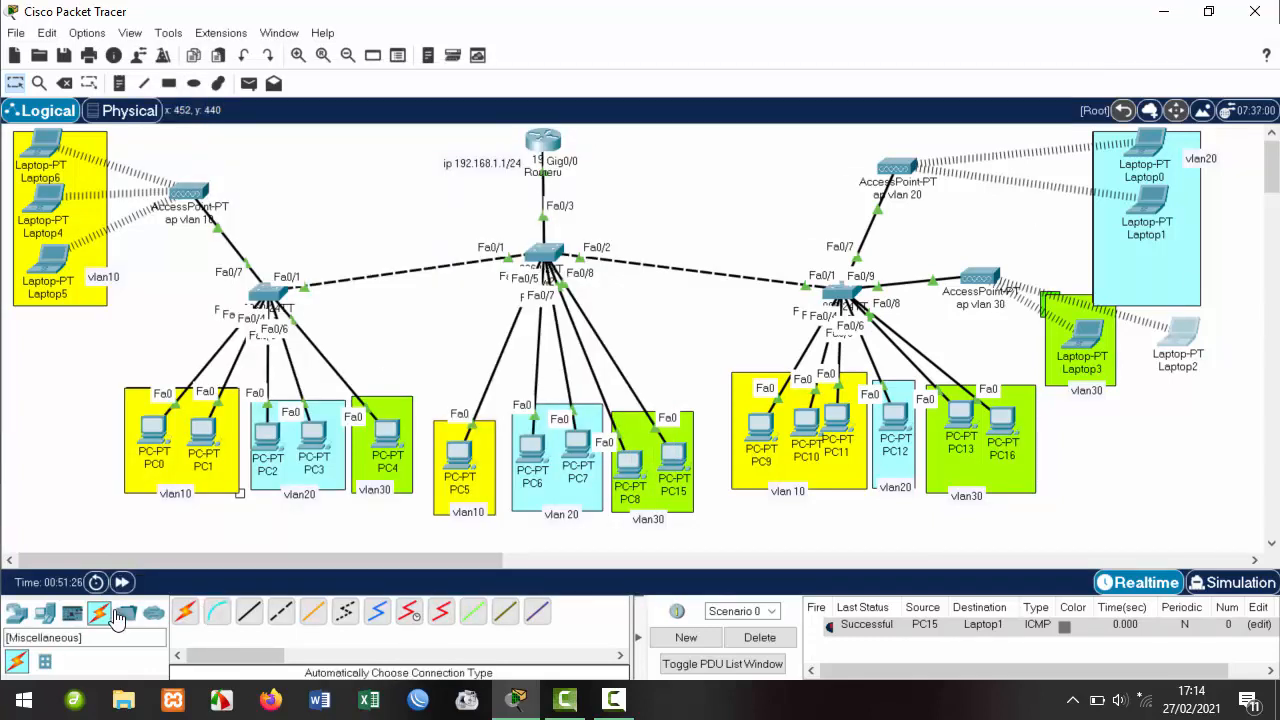
Reseat Laptop7's WPC300N wireless module and bring up its desktop applications.
click(44, 613)
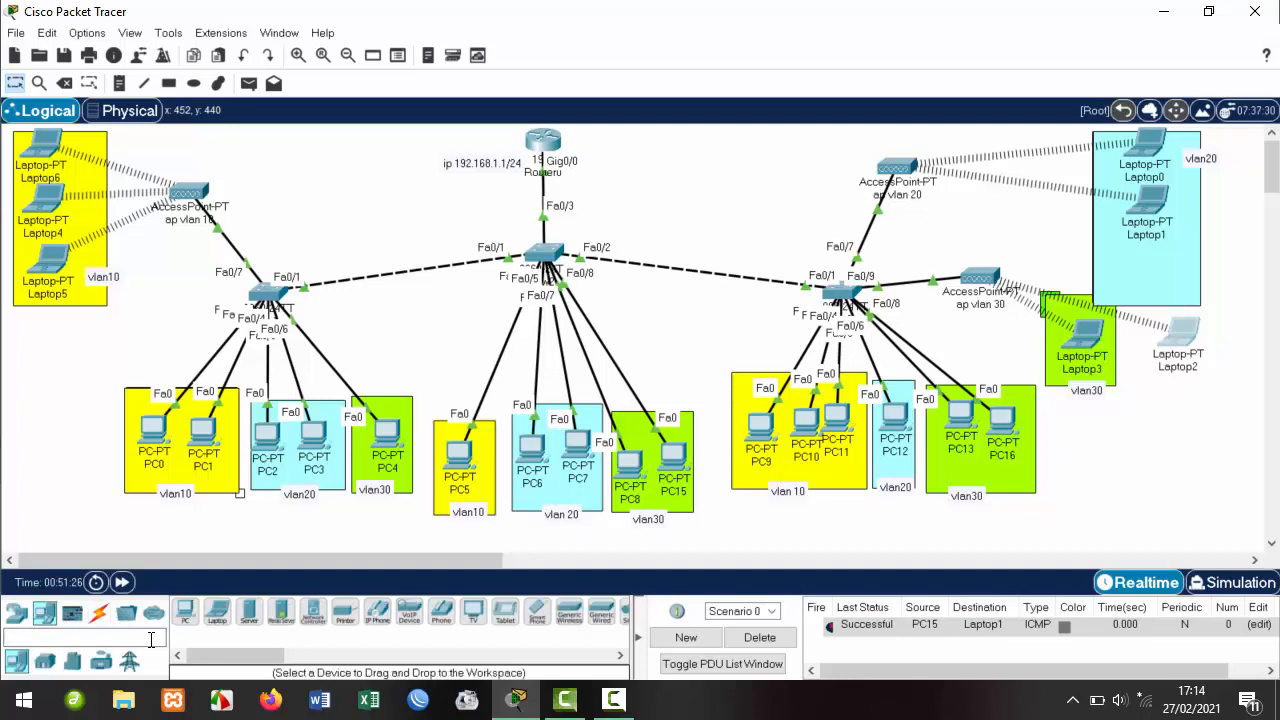
click(217, 614)
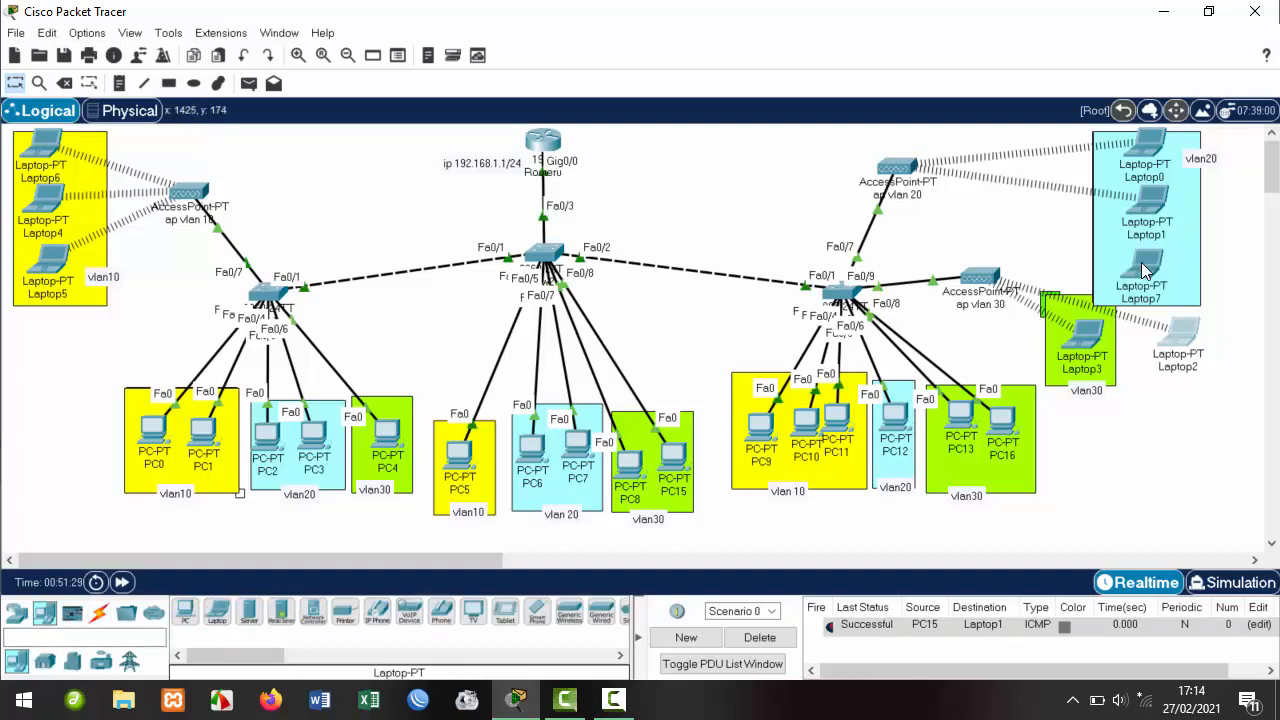
click(1147, 262)
click(1147, 262)
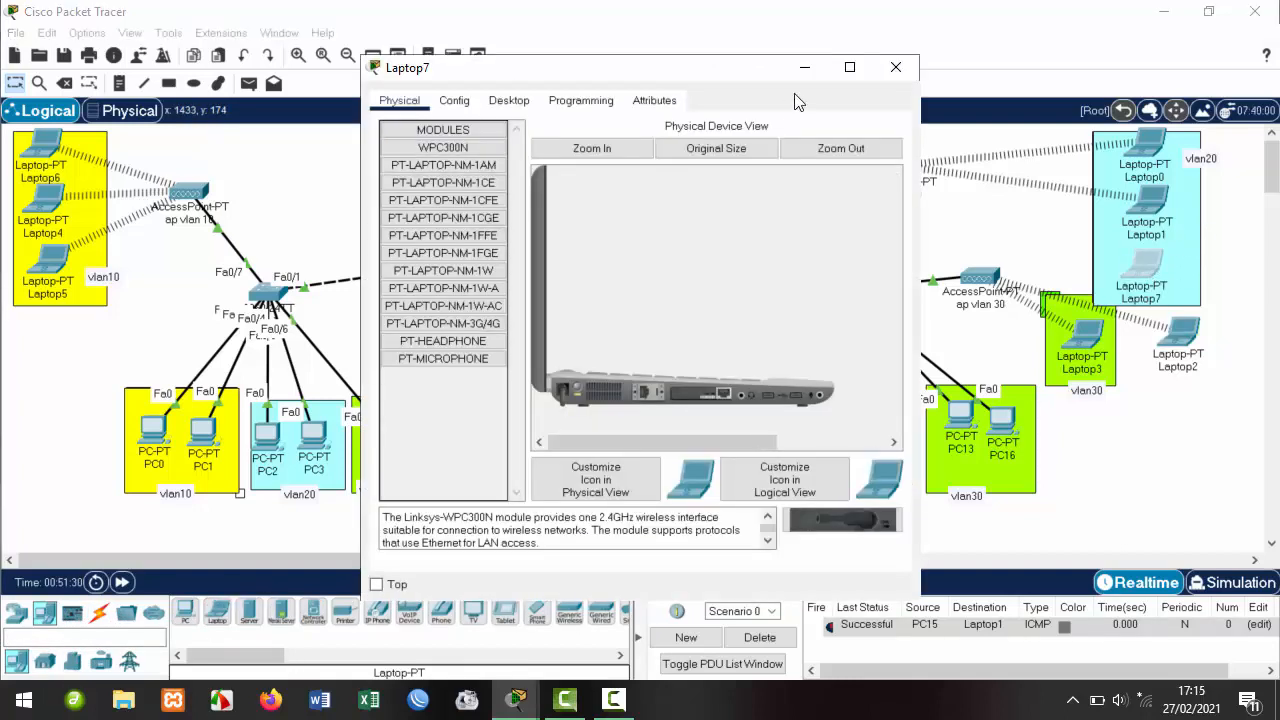
drag(755, 70, 558, 109)
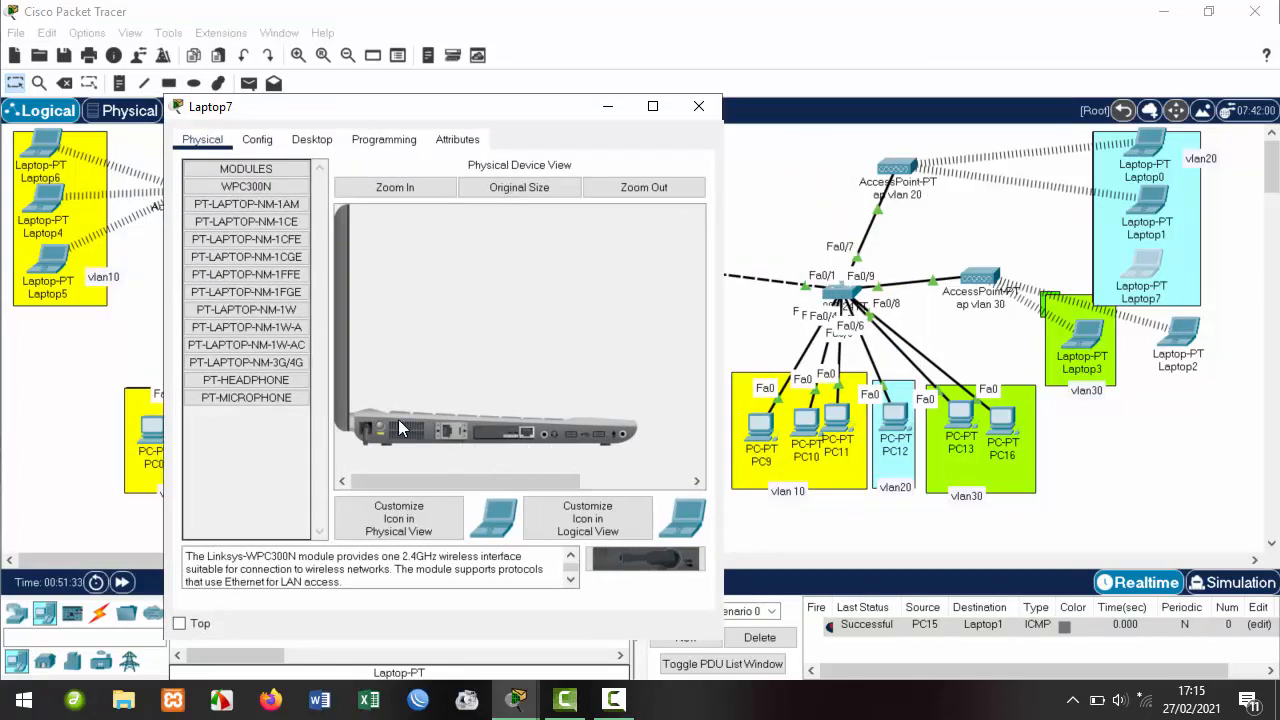
drag(505, 435, 338, 485)
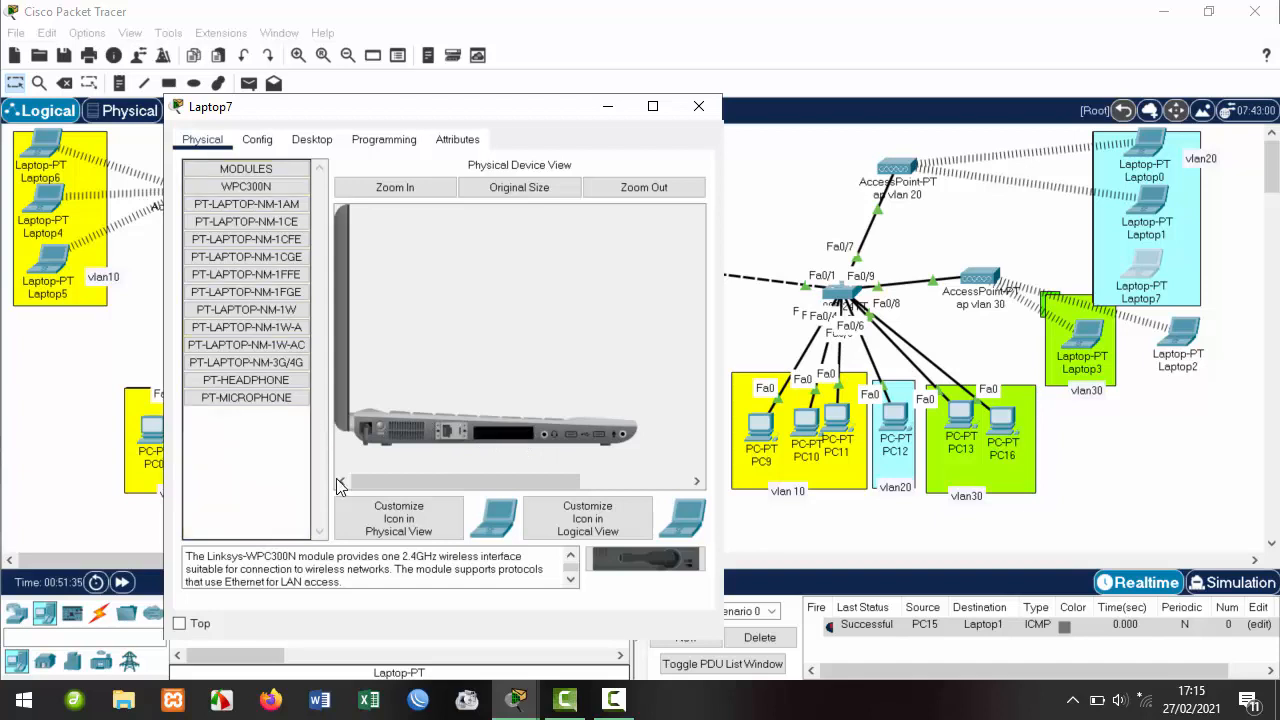
drag(645, 558, 510, 443)
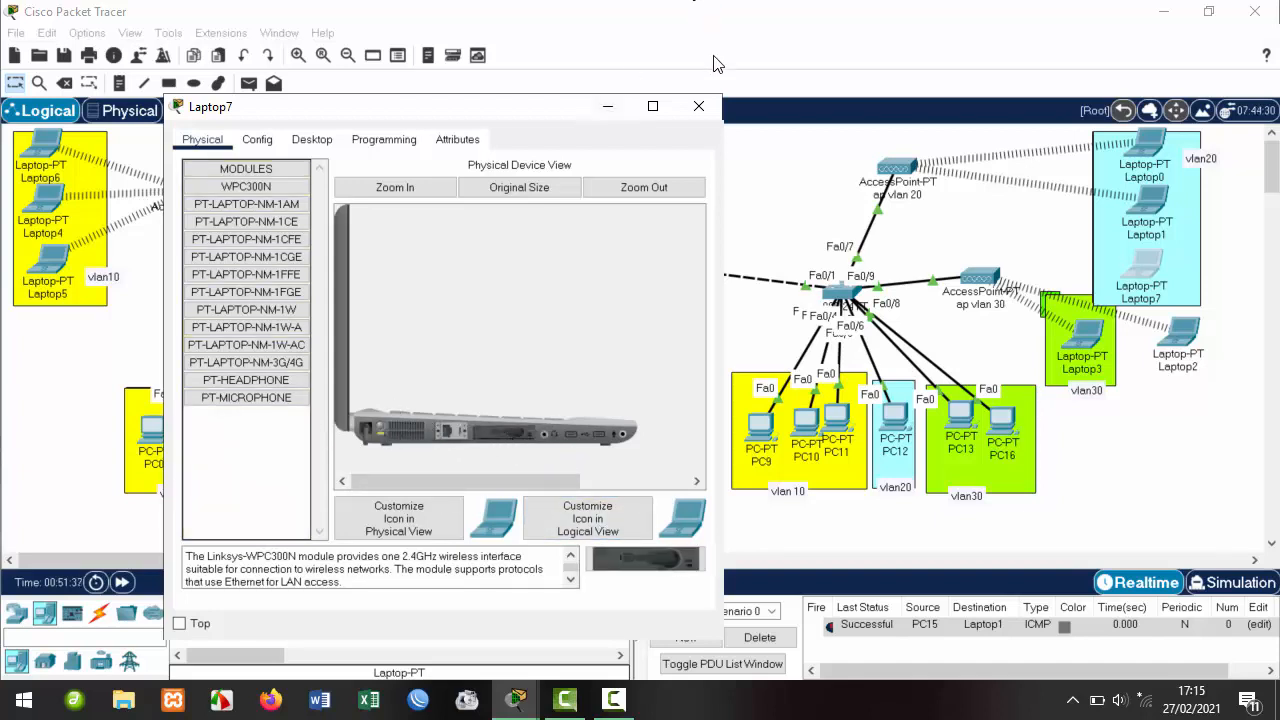
click(322, 146)
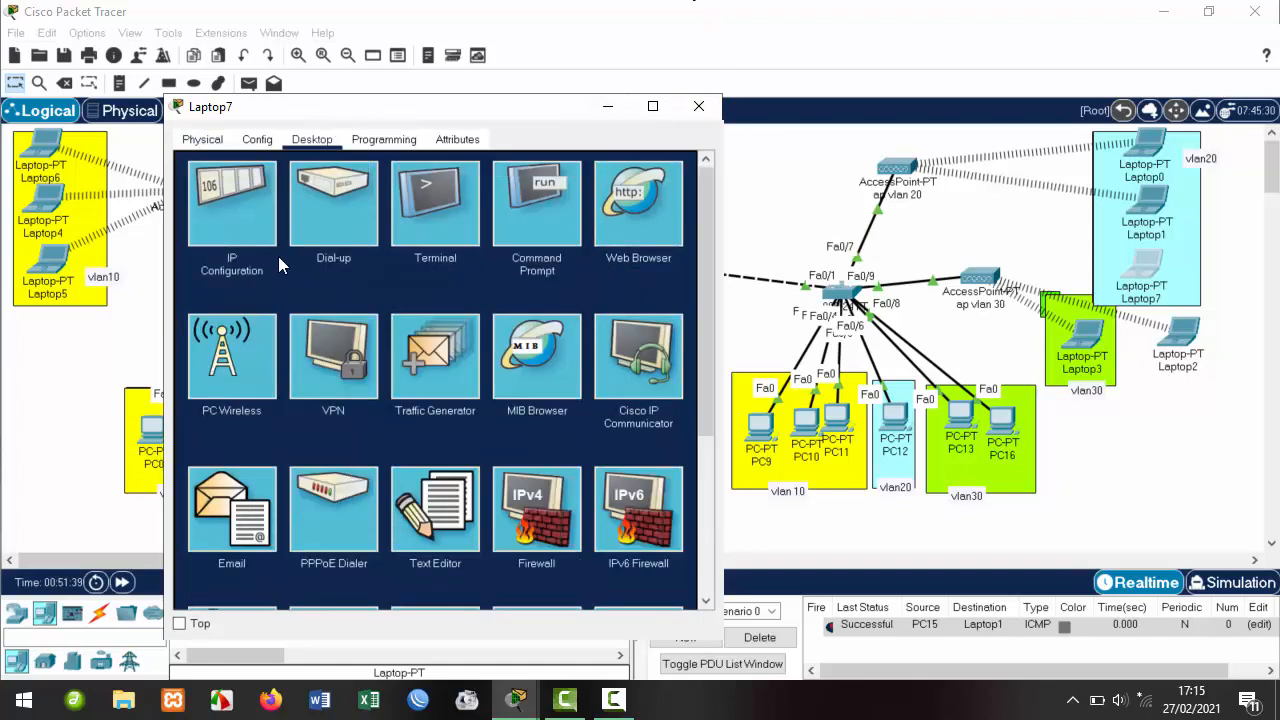
Join Laptop7 to the vlan20@hotspot wireless network with the pre-shared key.
click(254, 360)
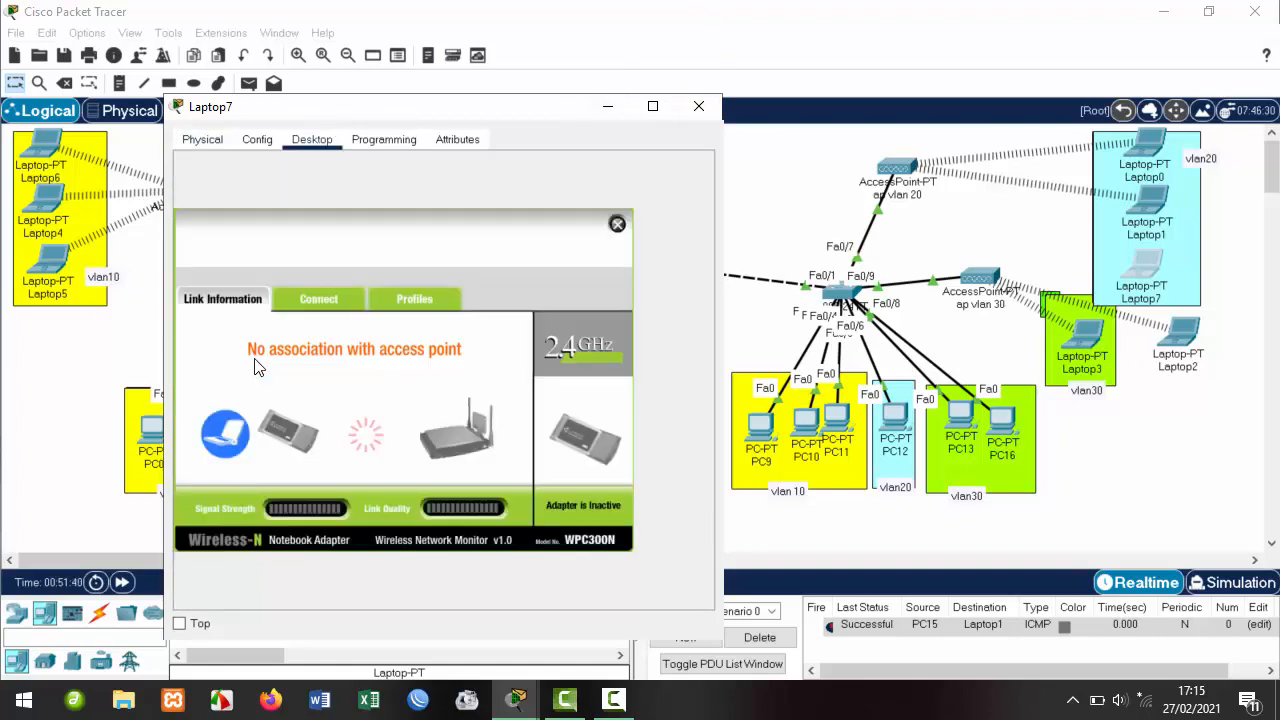
click(321, 310)
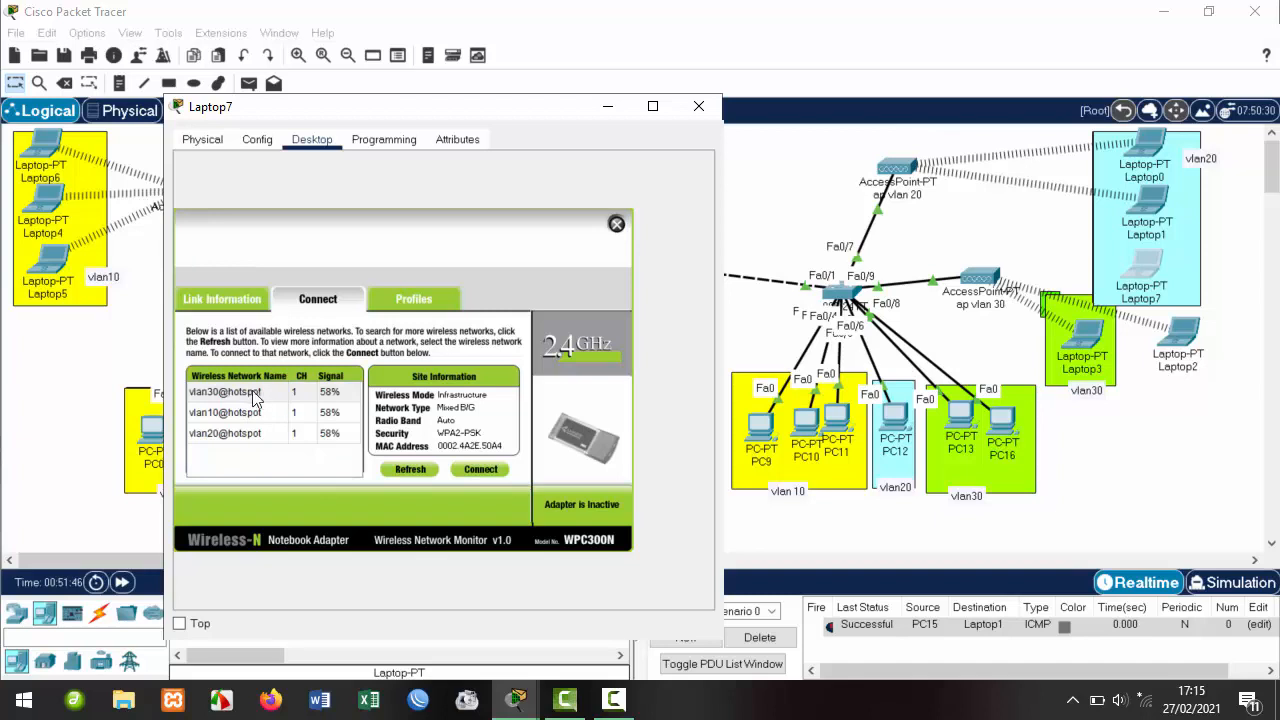
click(237, 442)
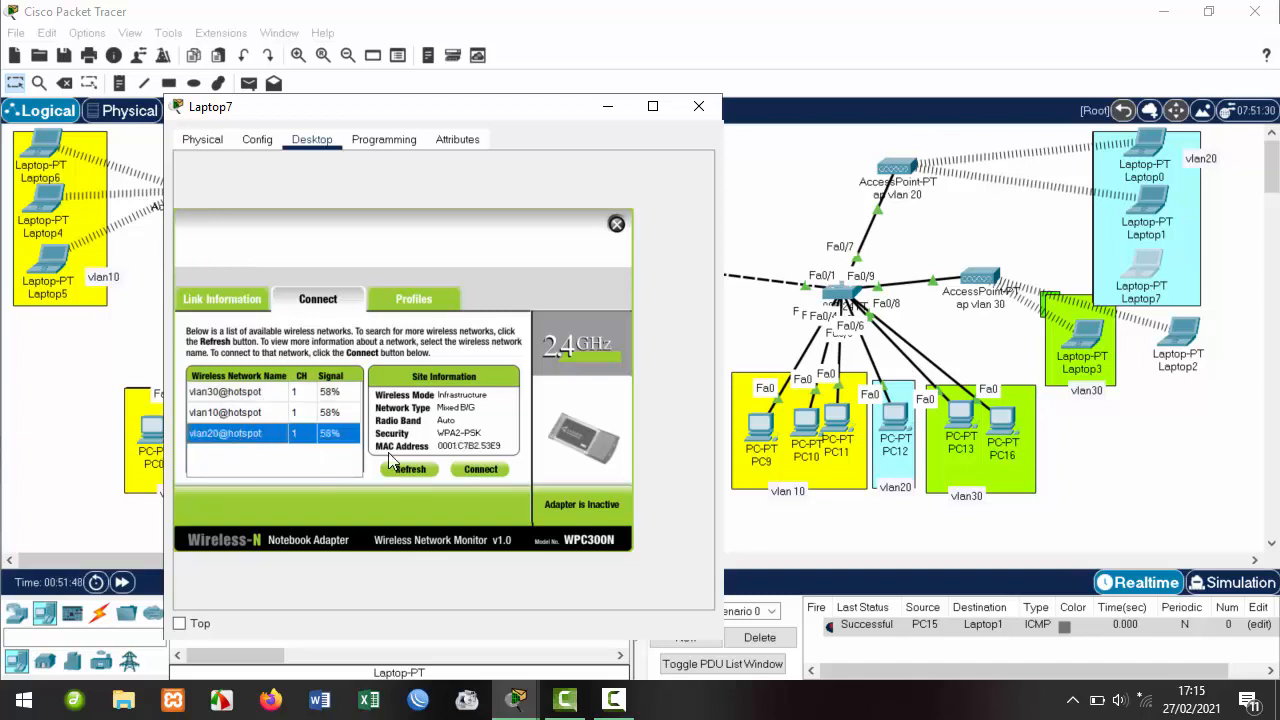
click(482, 470)
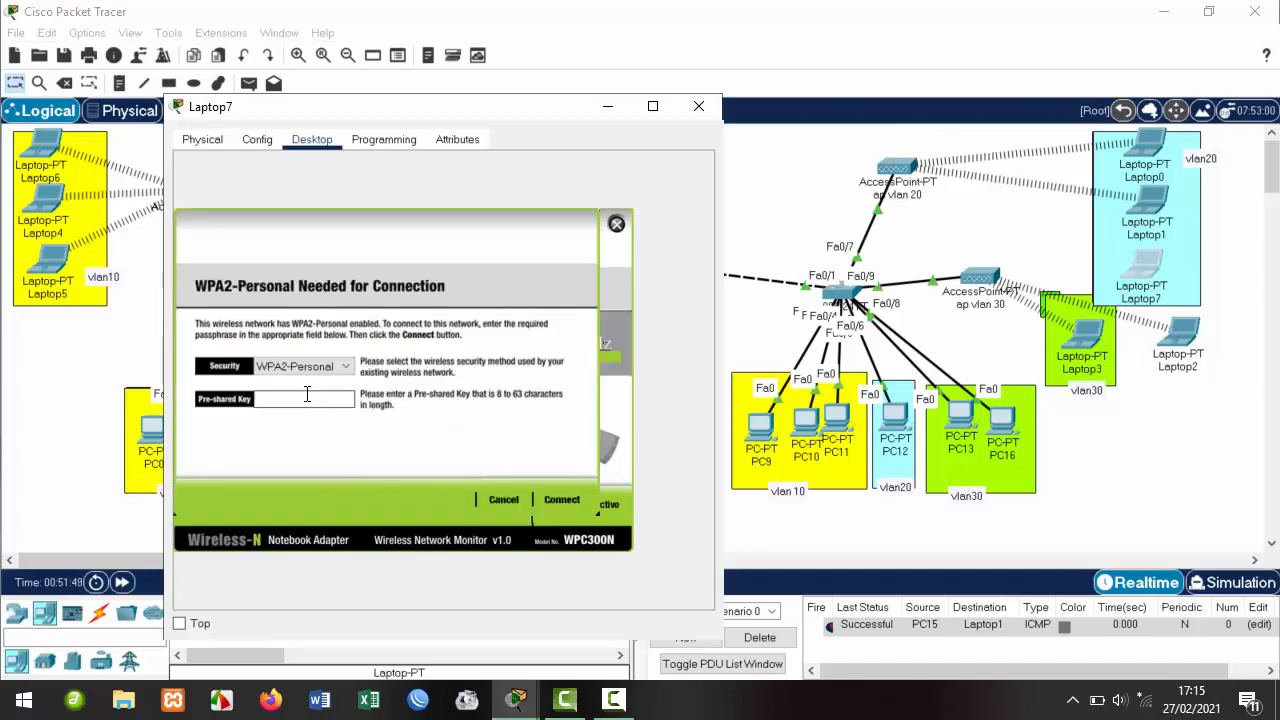
text(12345678)
click(572, 498)
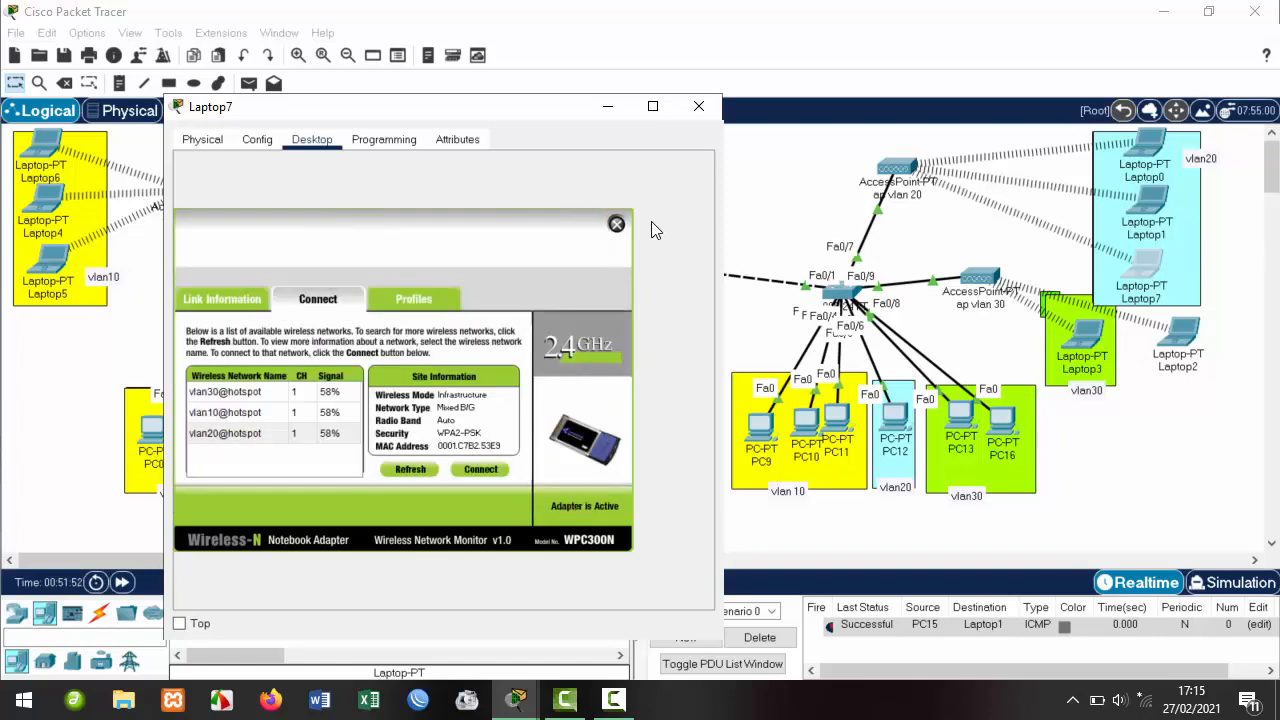
Set Laptop7's IP configuration to DHCP, obtaining 192.168.20.10.
click(617, 224)
click(240, 210)
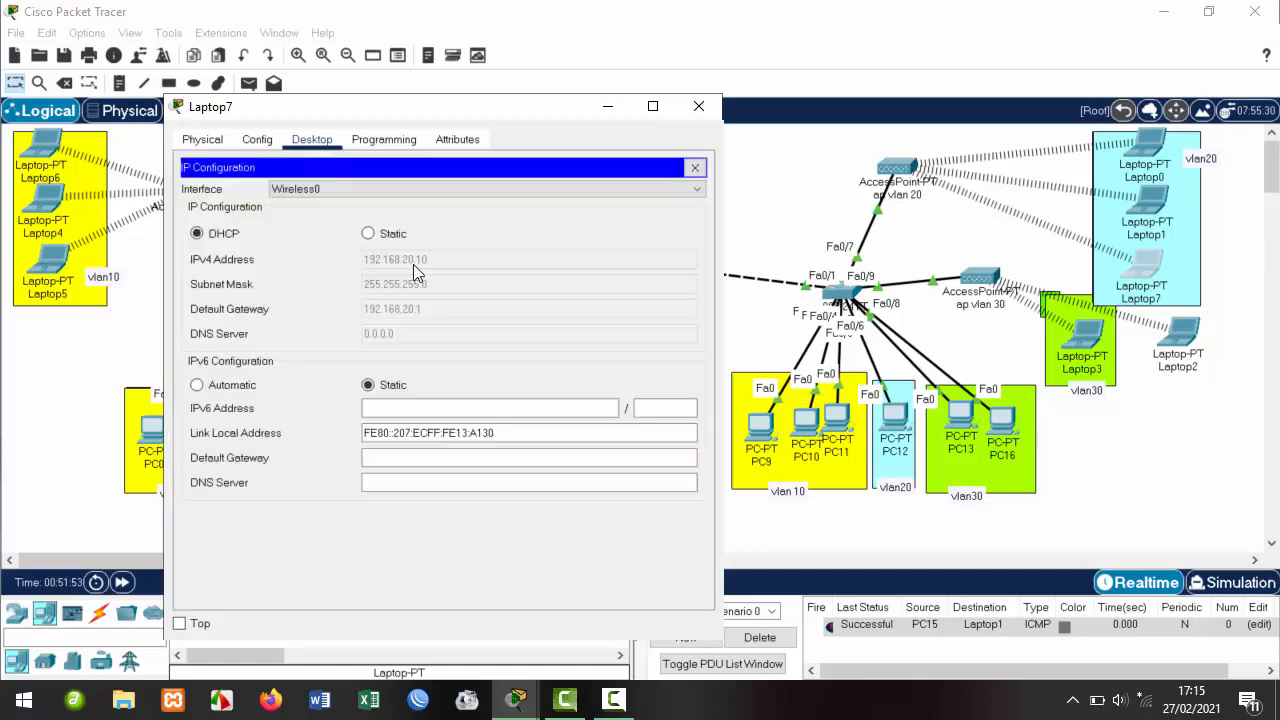
click(369, 234)
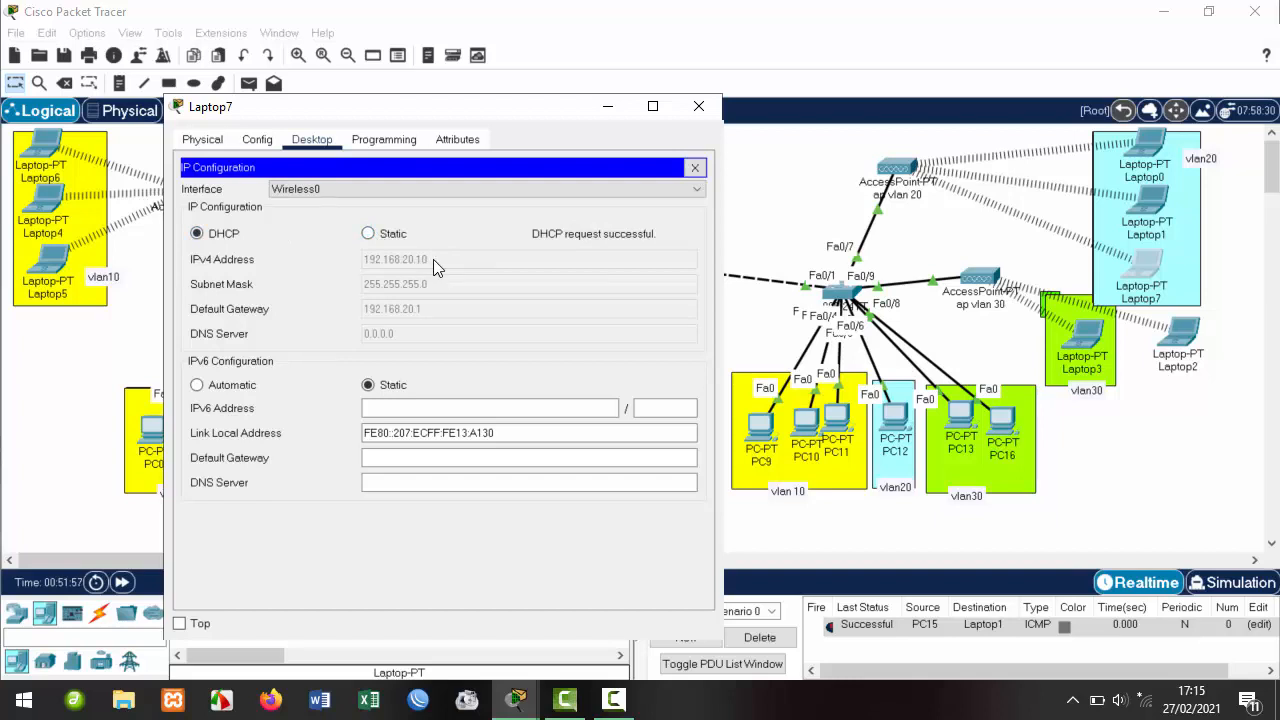
click(699, 106)
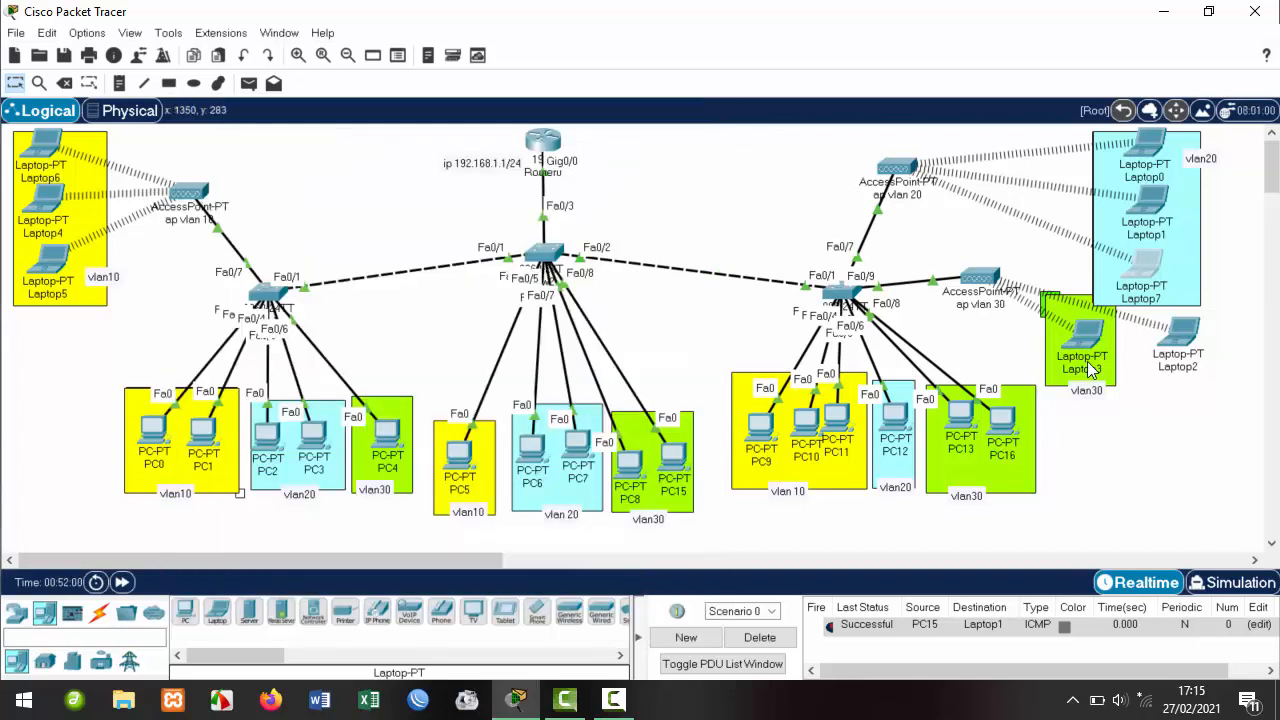
Arrange Laptop2 and Laptop3 inside the vlan30 area and move PC9 out of vlan10 beside its switch.
drag(1185, 340, 1060, 293)
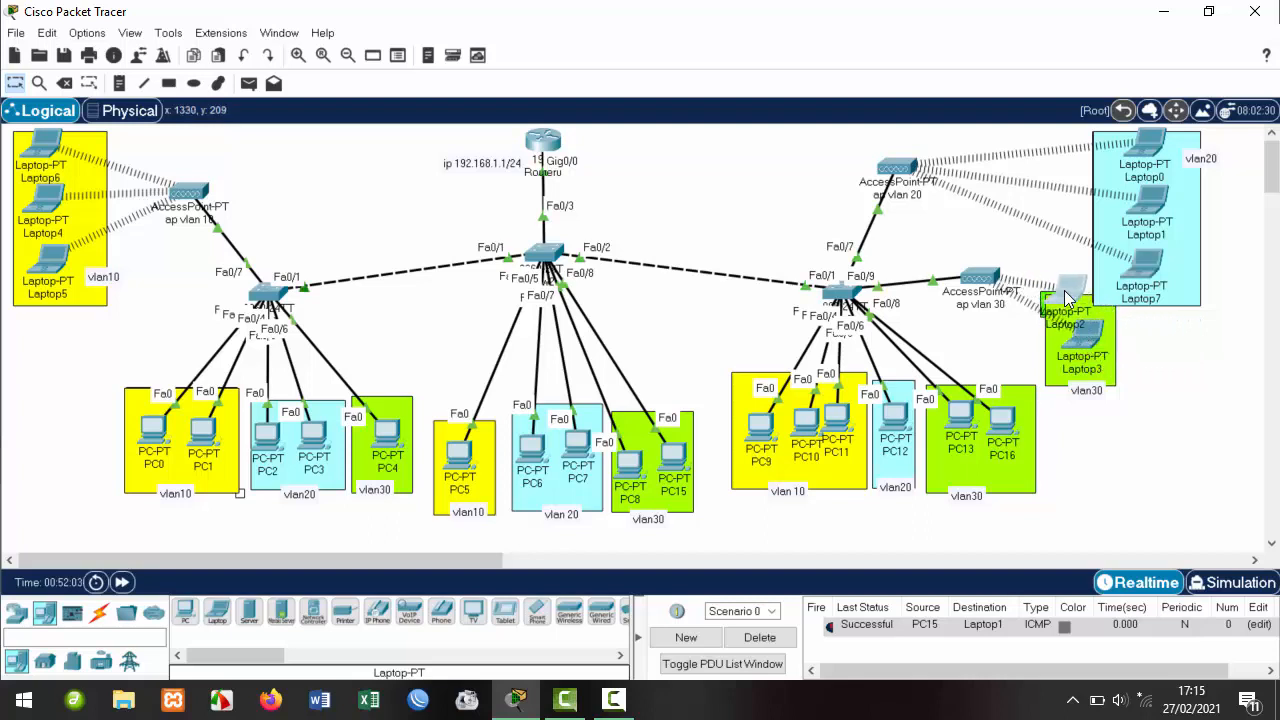
drag(1088, 343, 1064, 356)
drag(1073, 297, 1075, 305)
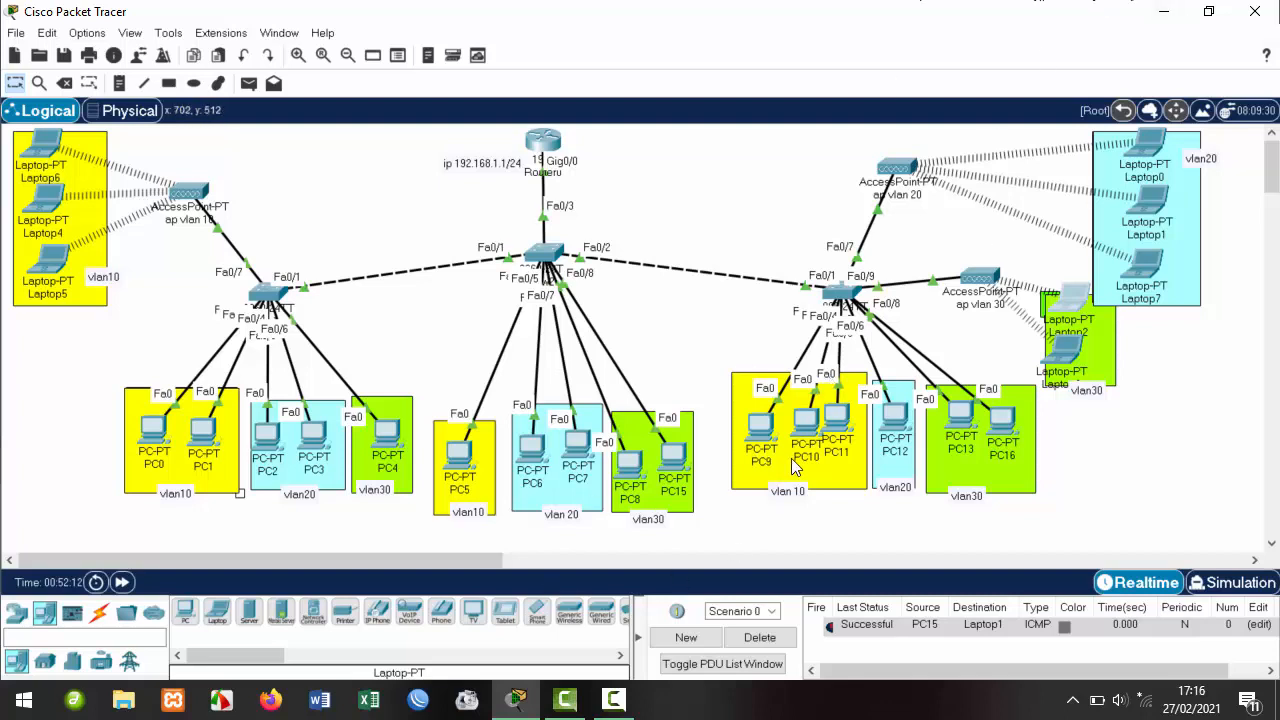
drag(760, 429, 670, 333)
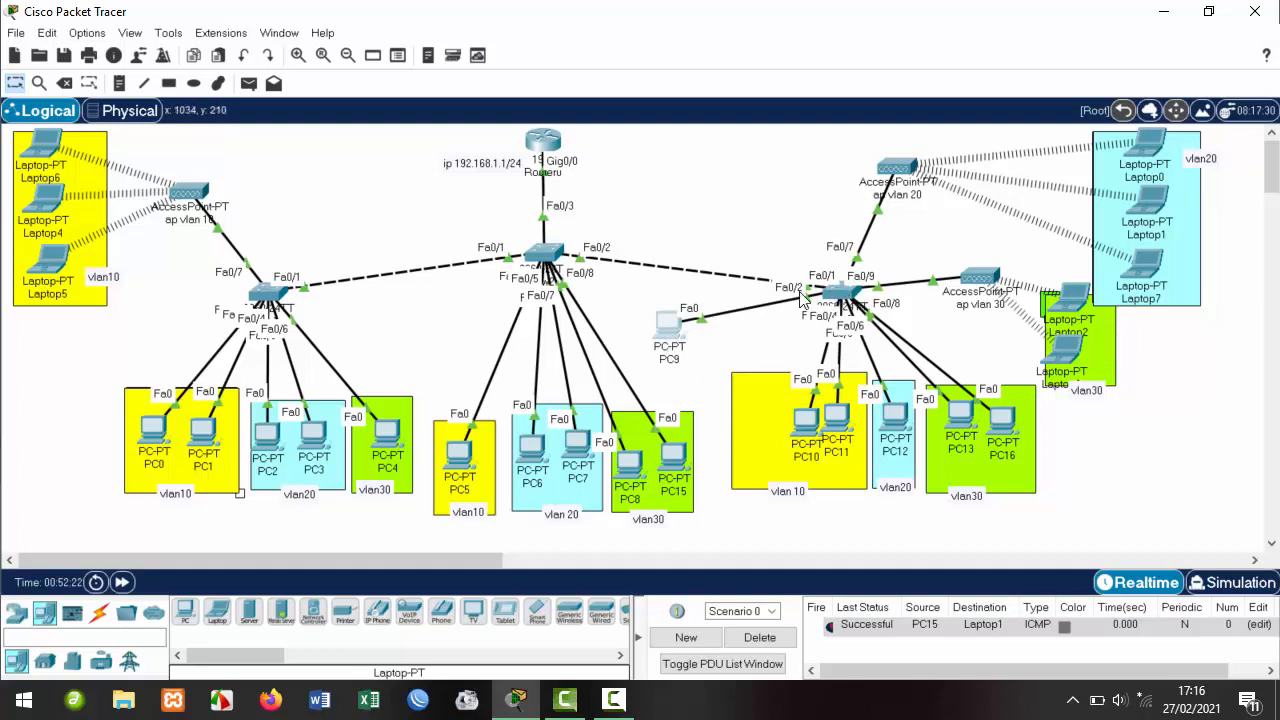
drag(661, 325, 688, 341)
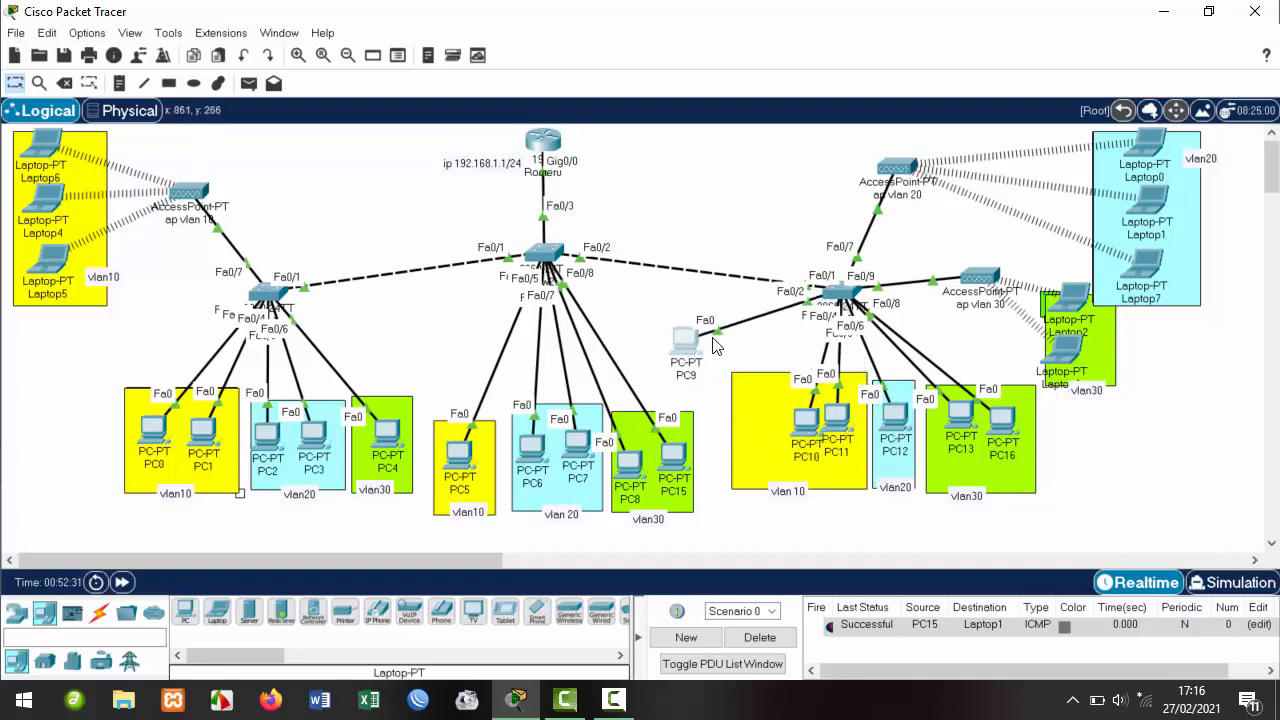
On Sw3's command line, end the paged VLAN output and enter global configuration mode.
click(840, 292)
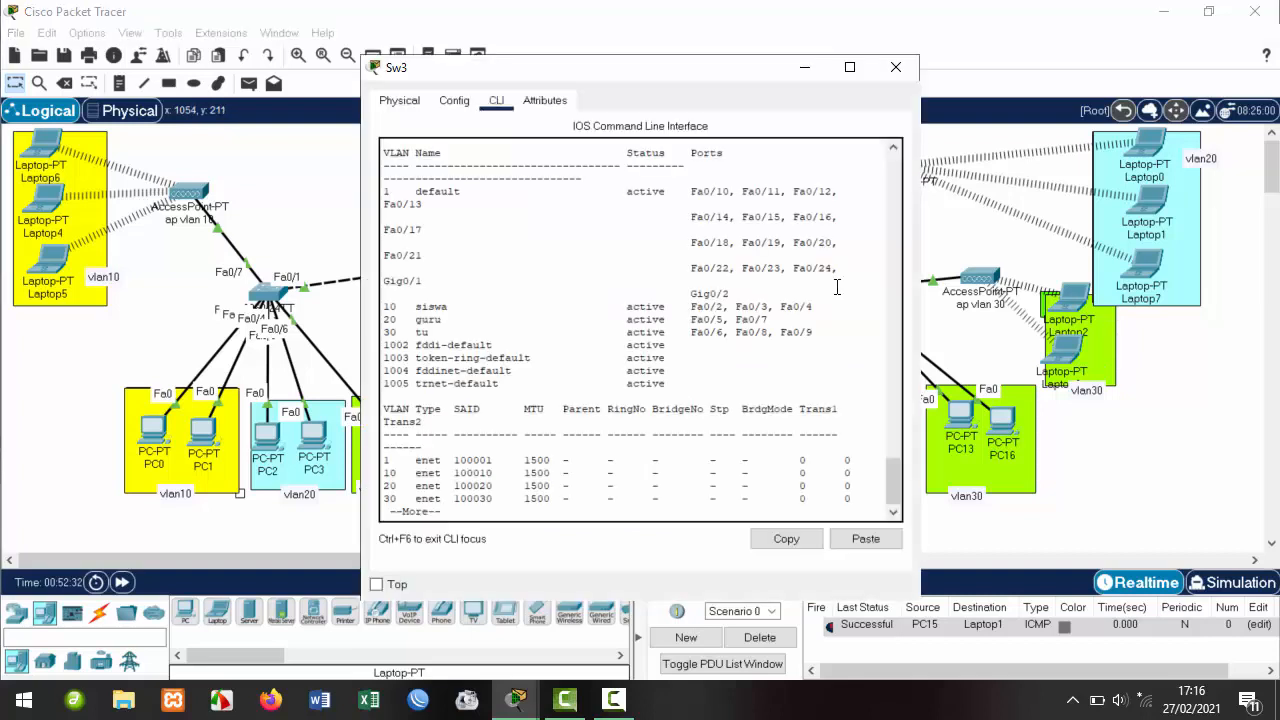
drag(672, 72, 417, 67)
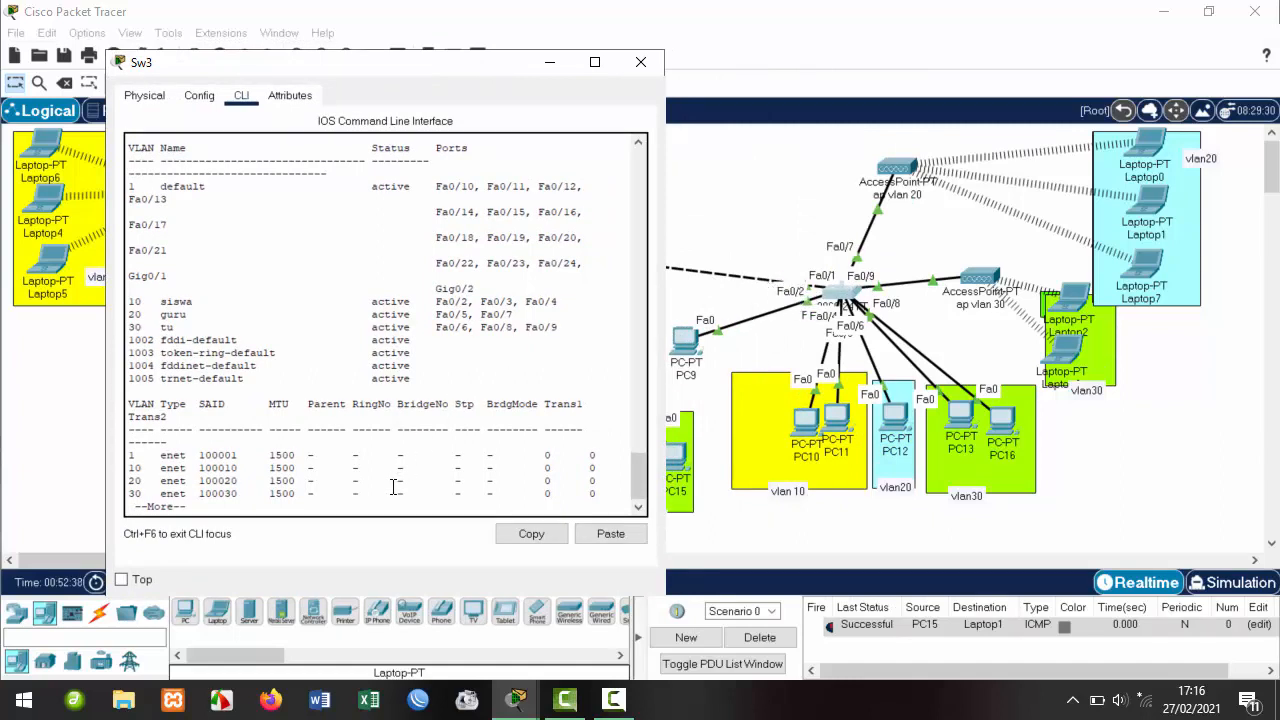
key(Return)
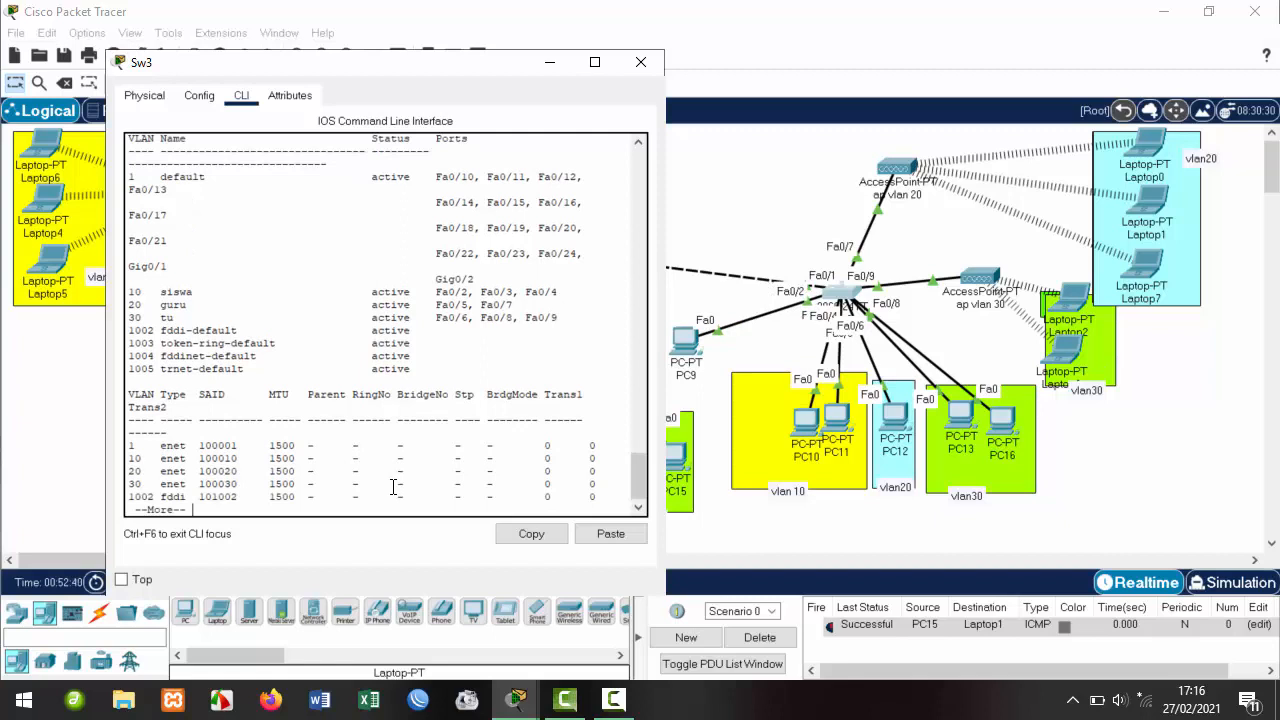
key(Return)
key(Return)
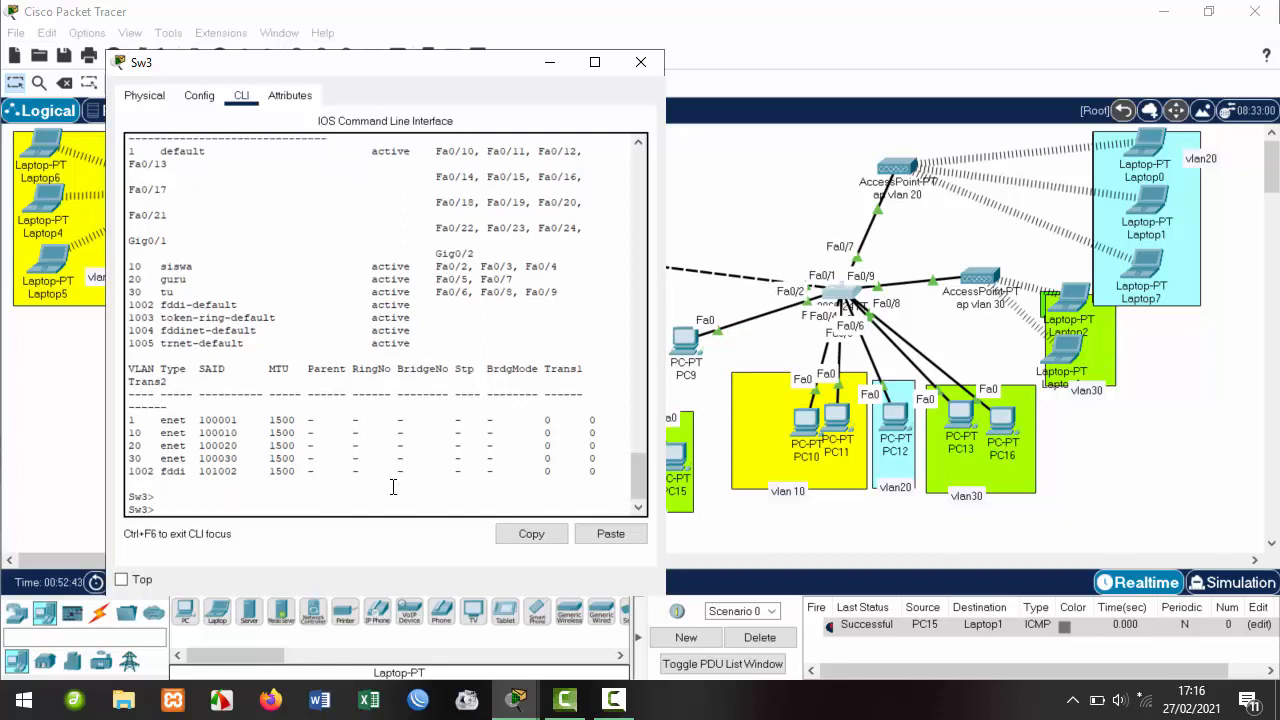
text(cona)
key(Return)
text(conf t)
key(Return)
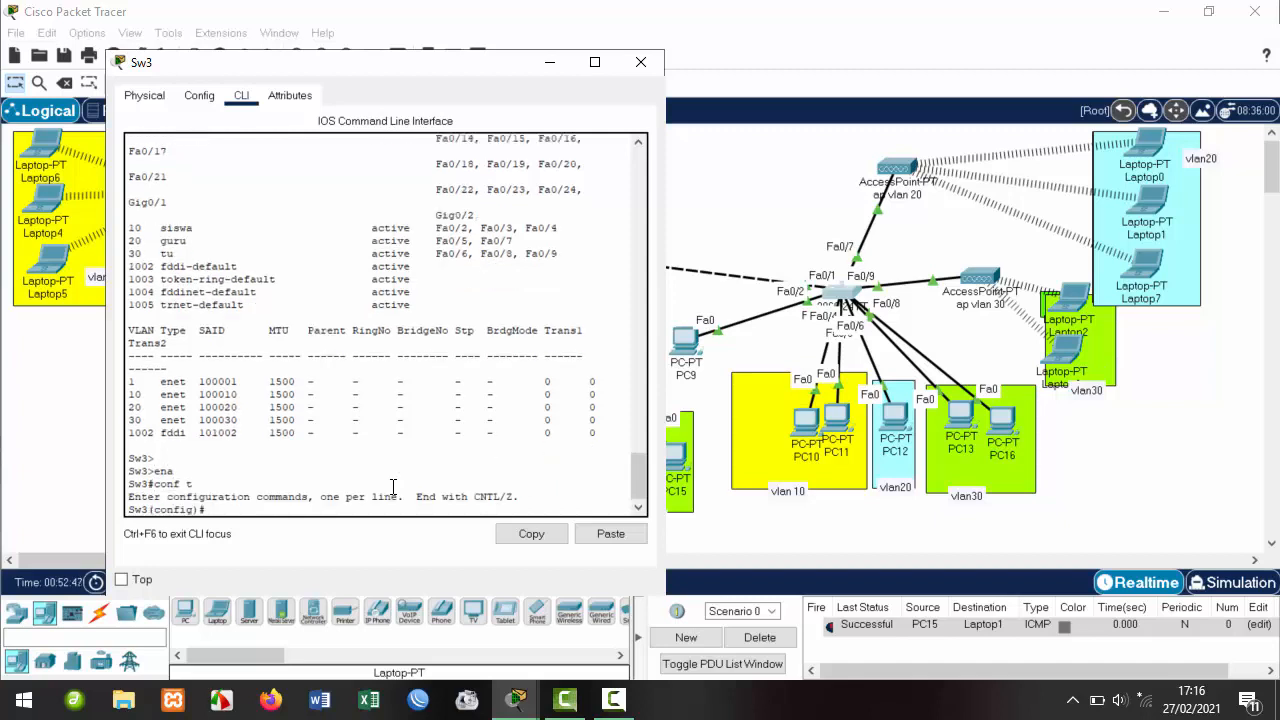
Make interface Fa0/2 an access port in VLAN 20.
text(int fa0/2)
key(Return)
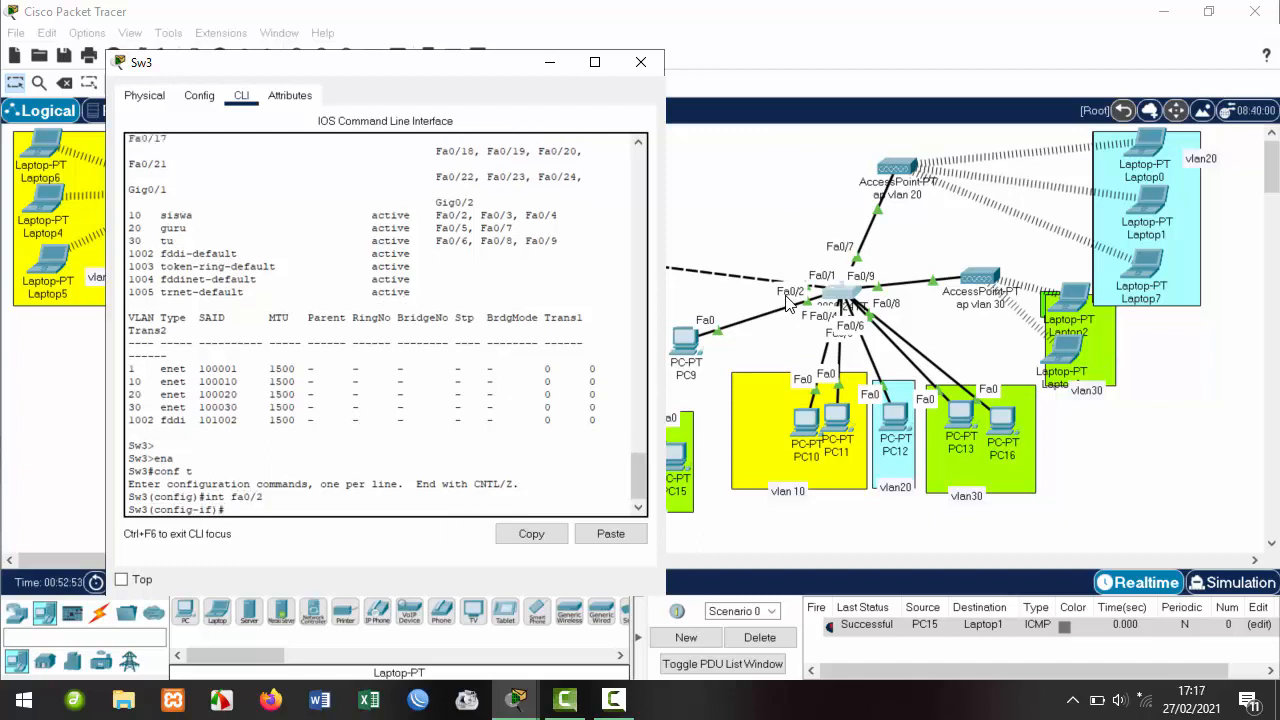
text(sw)
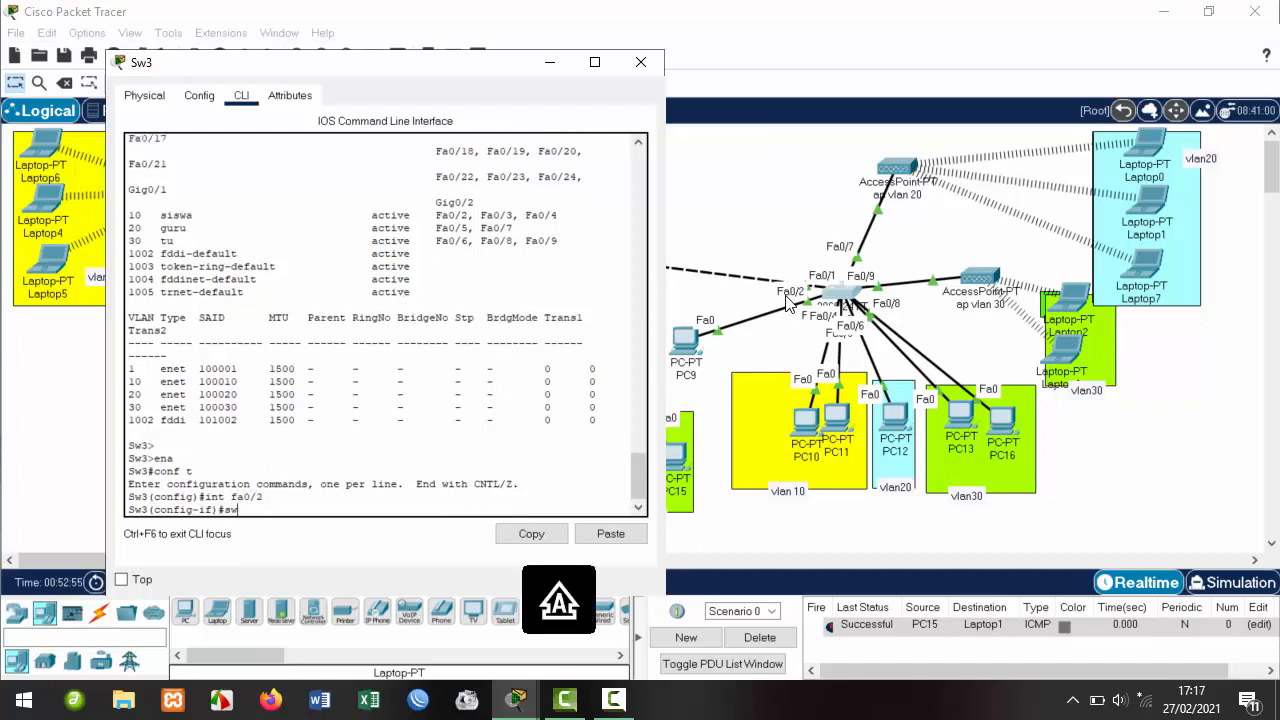
key(Tab)
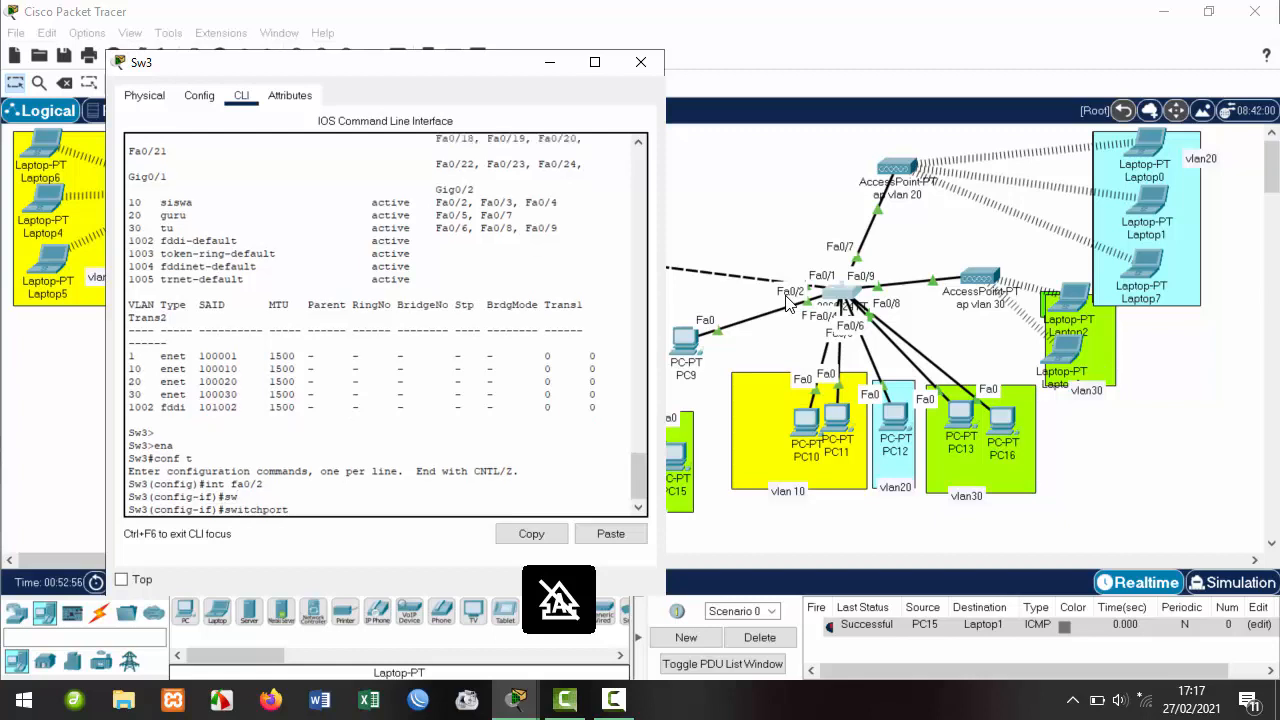
text(mo)
key(Tab)
text(ac)
key(Tab)
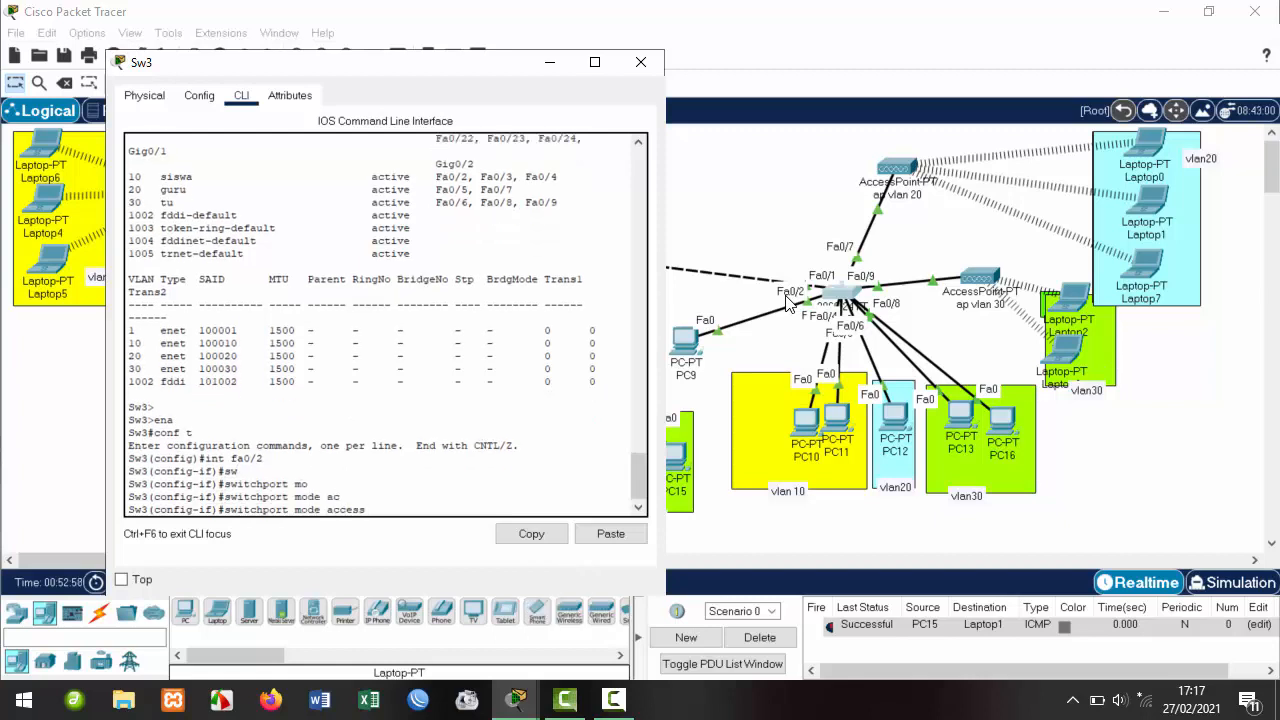
key(Tab)
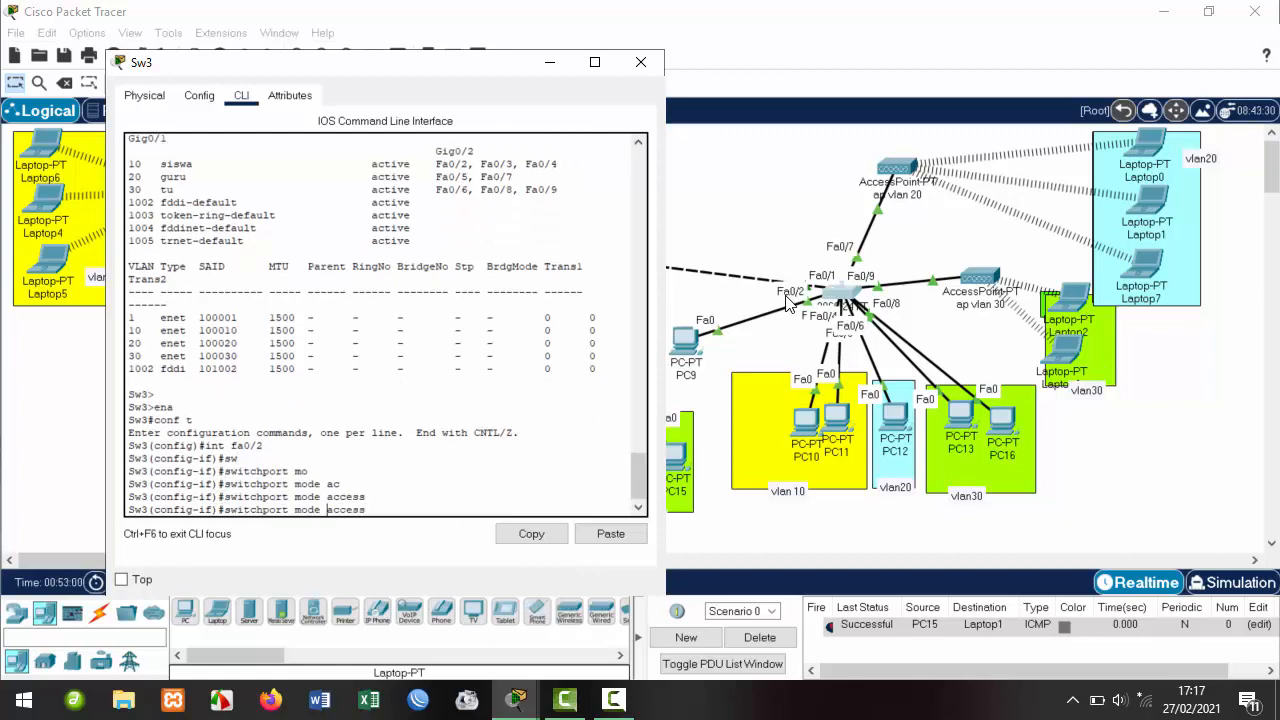
key(BackSpace)
key(BackSpace)
key(BackSpace)
text(20)
key(Return)
Exit configuration mode, save Sw3's configuration with wr, and close the switch window.
text(ex)
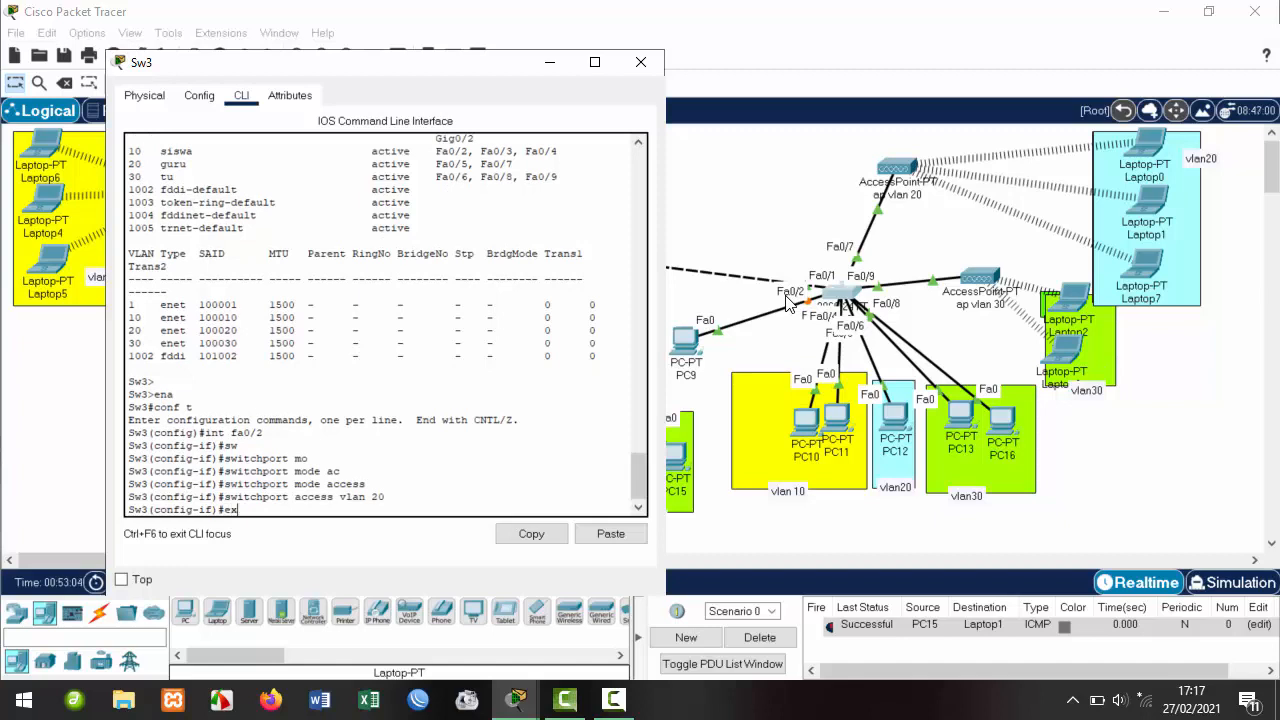
key(Return)
text(ex)
key(Return)
text(w)
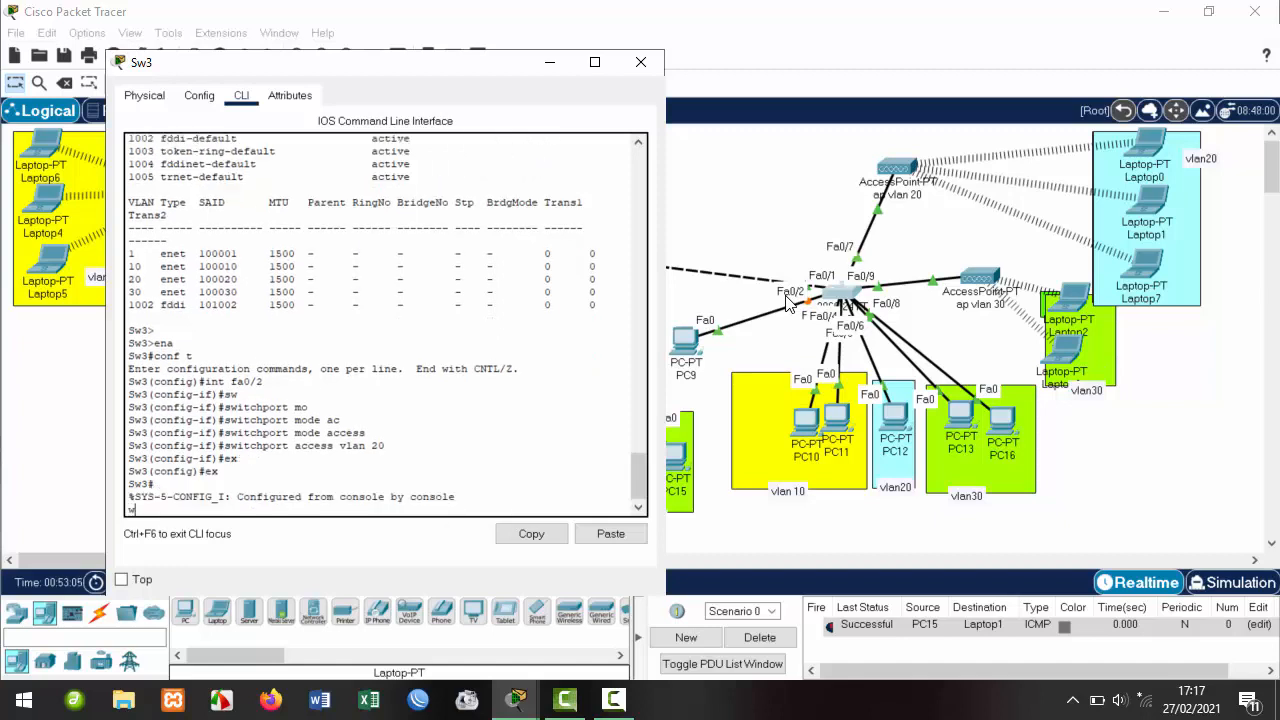
text(r)
key(Return)
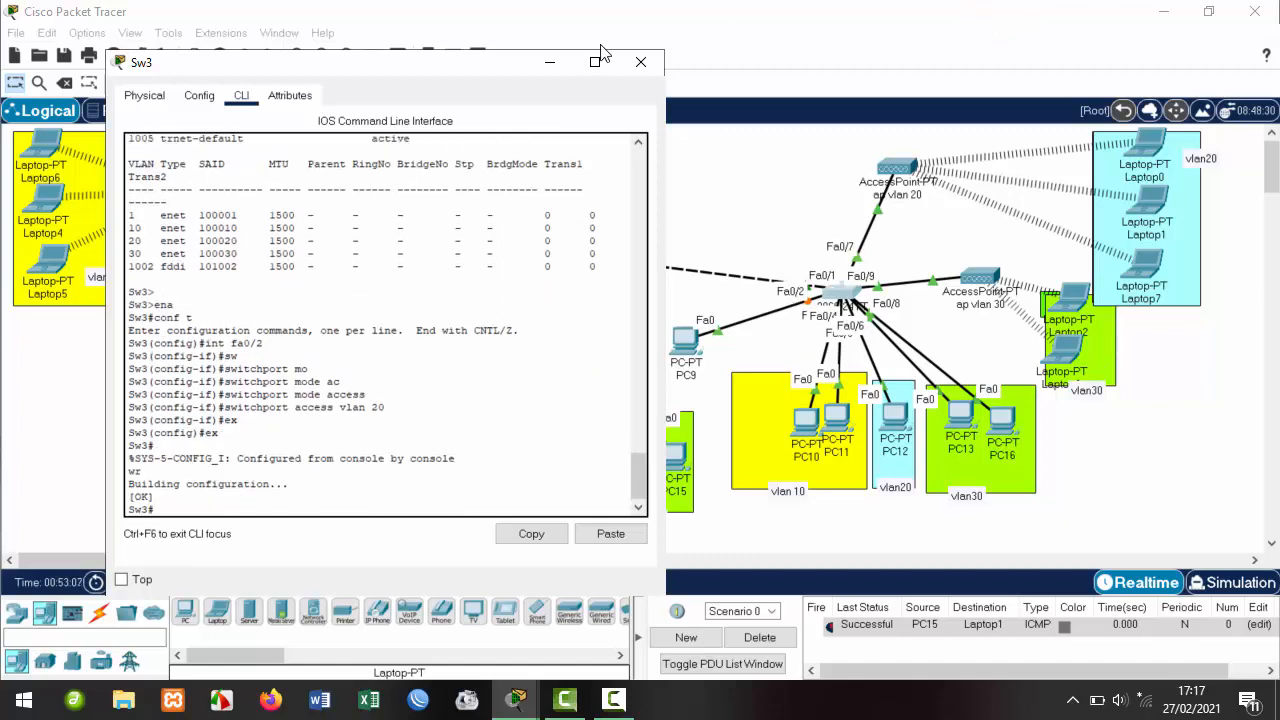
click(641, 62)
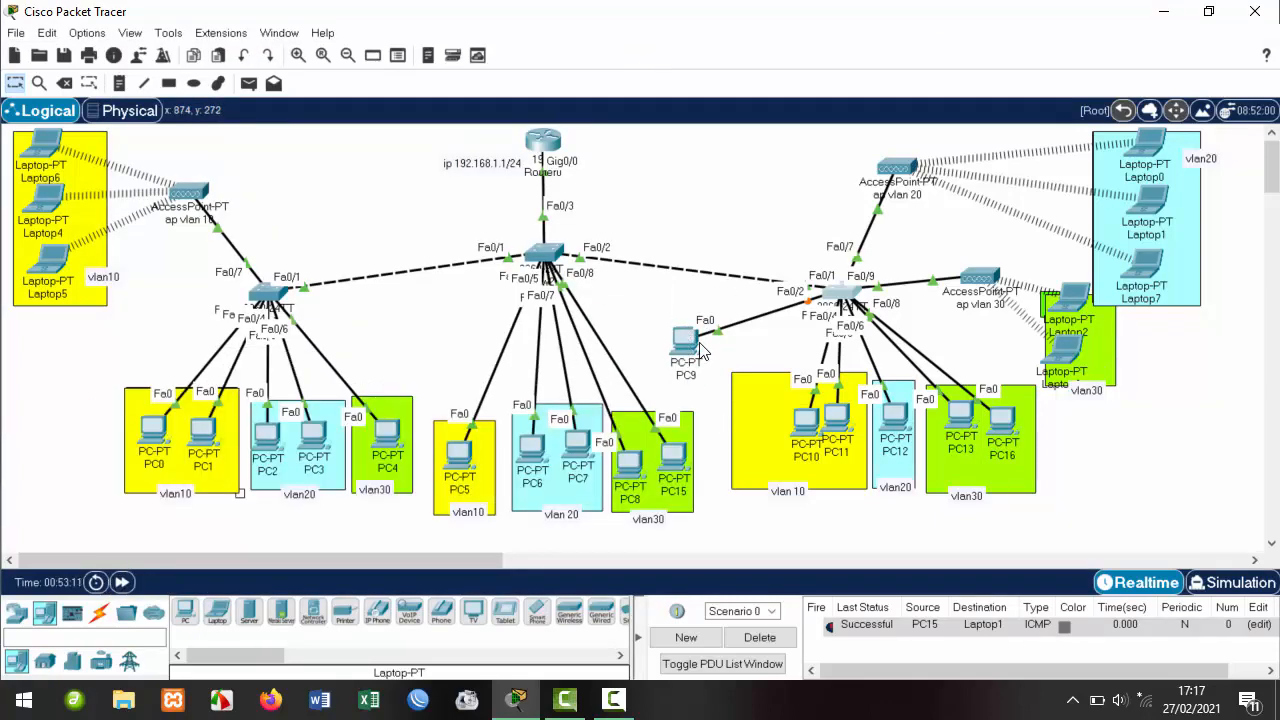
Renew PC9's DHCP lease twice, ending with the APIPA address 169.254.92.201.
click(689, 337)
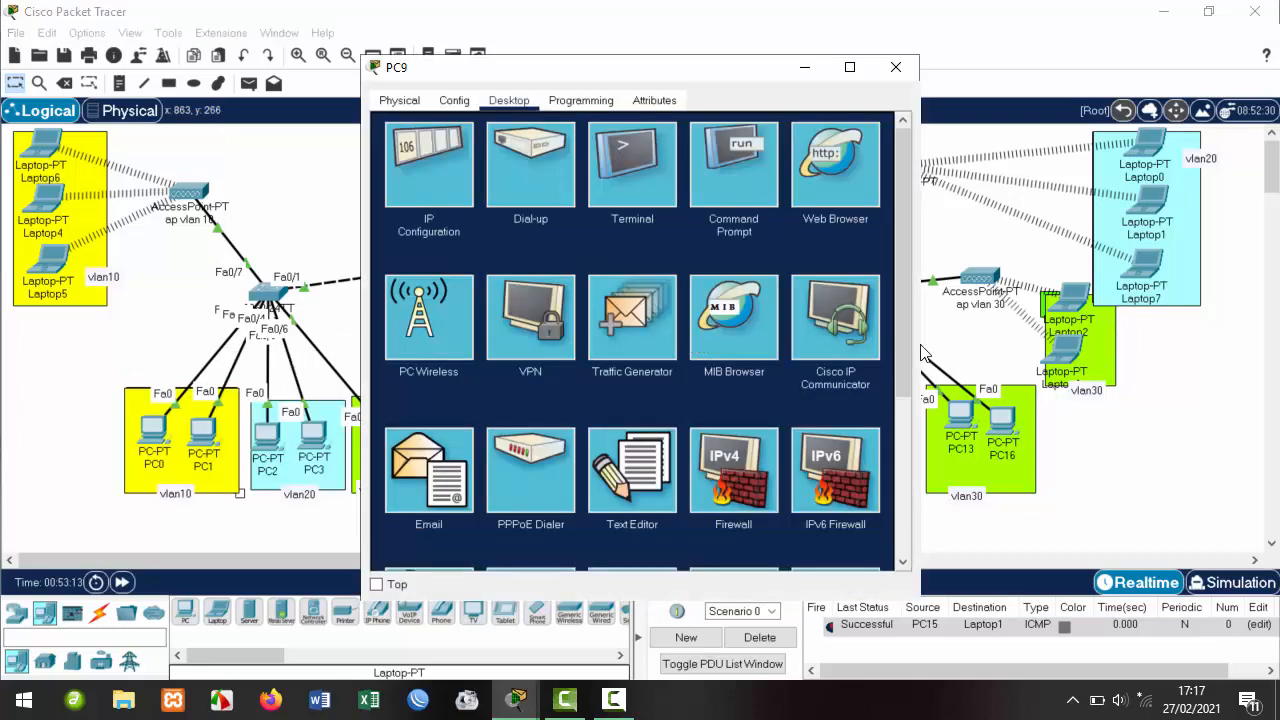
click(435, 181)
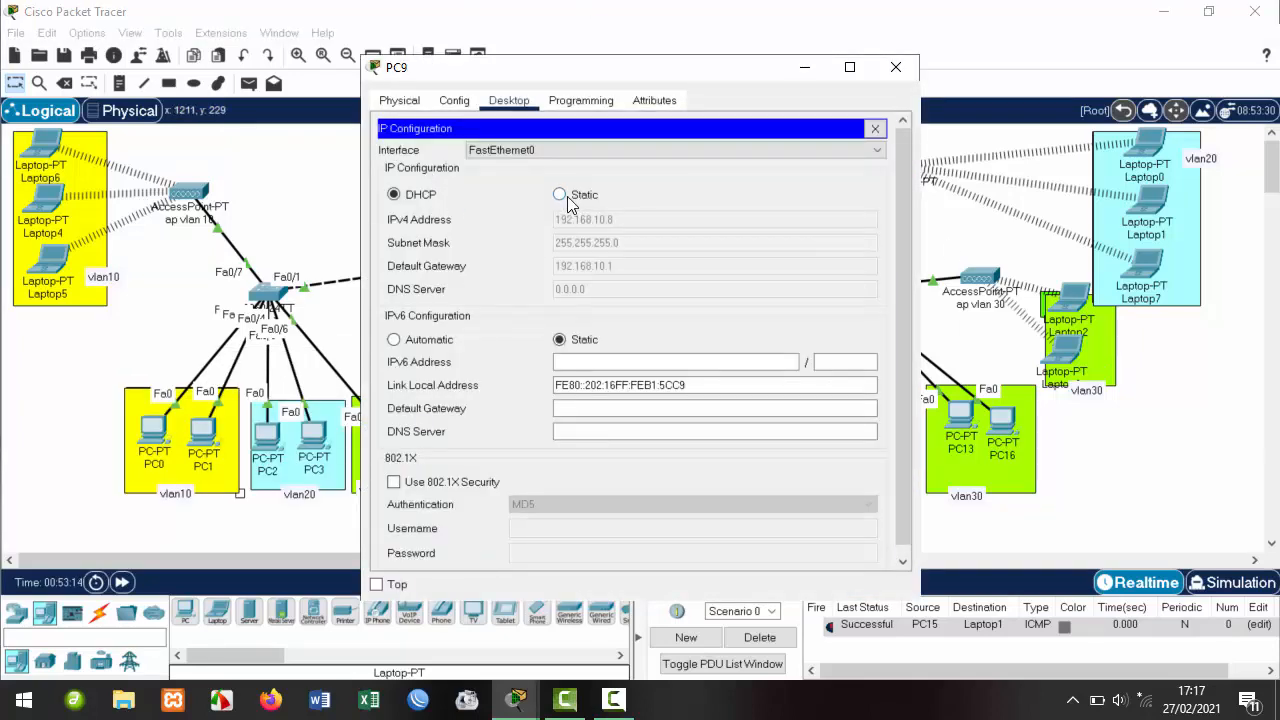
click(559, 194)
click(409, 195)
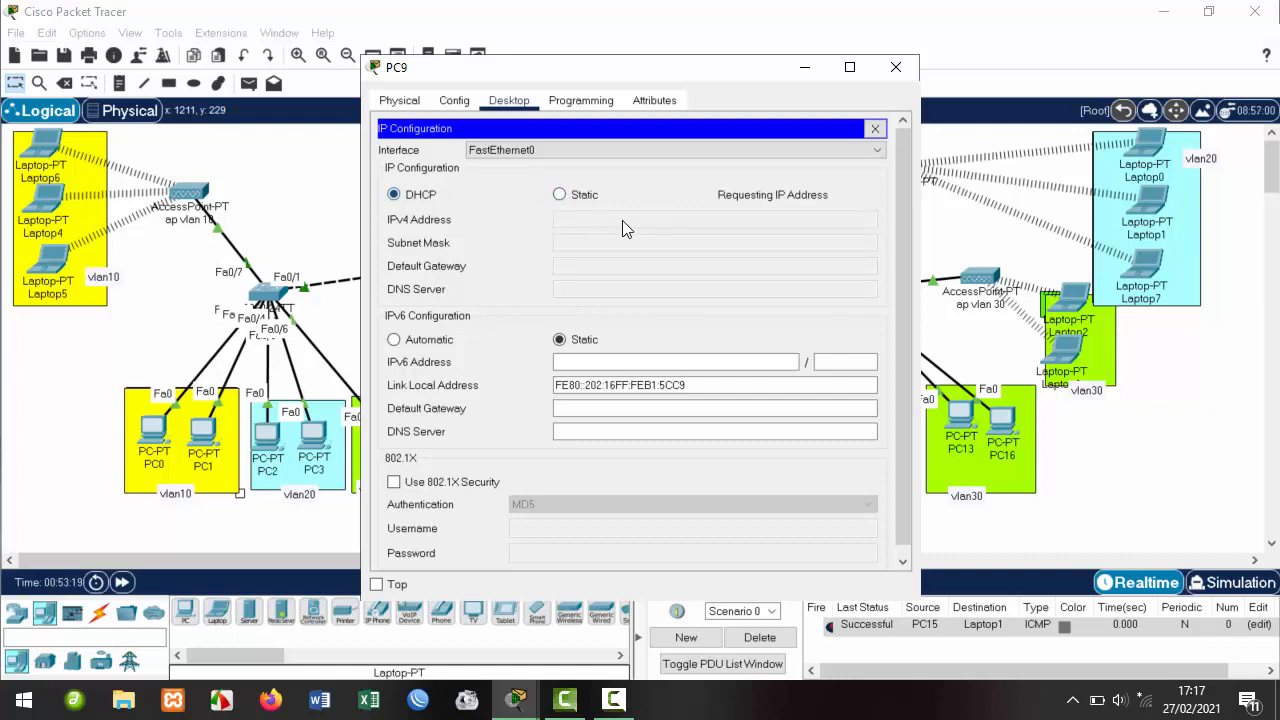
click(559, 195)
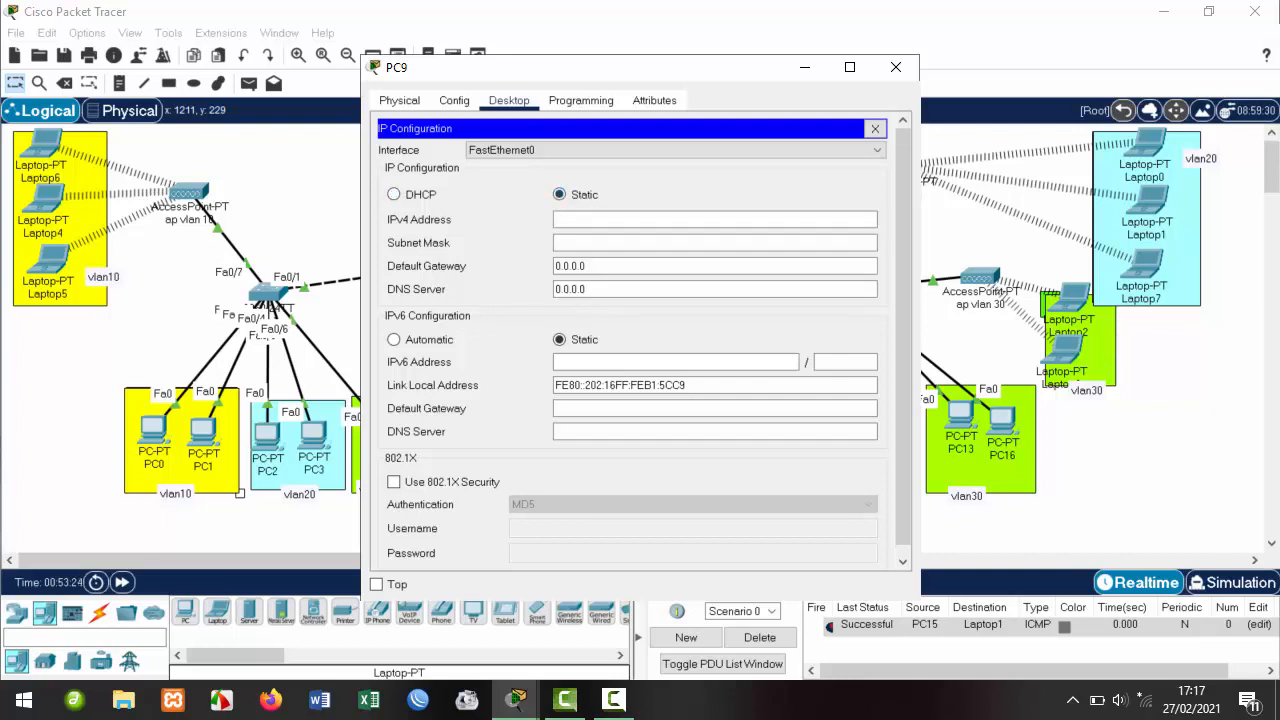
click(400, 194)
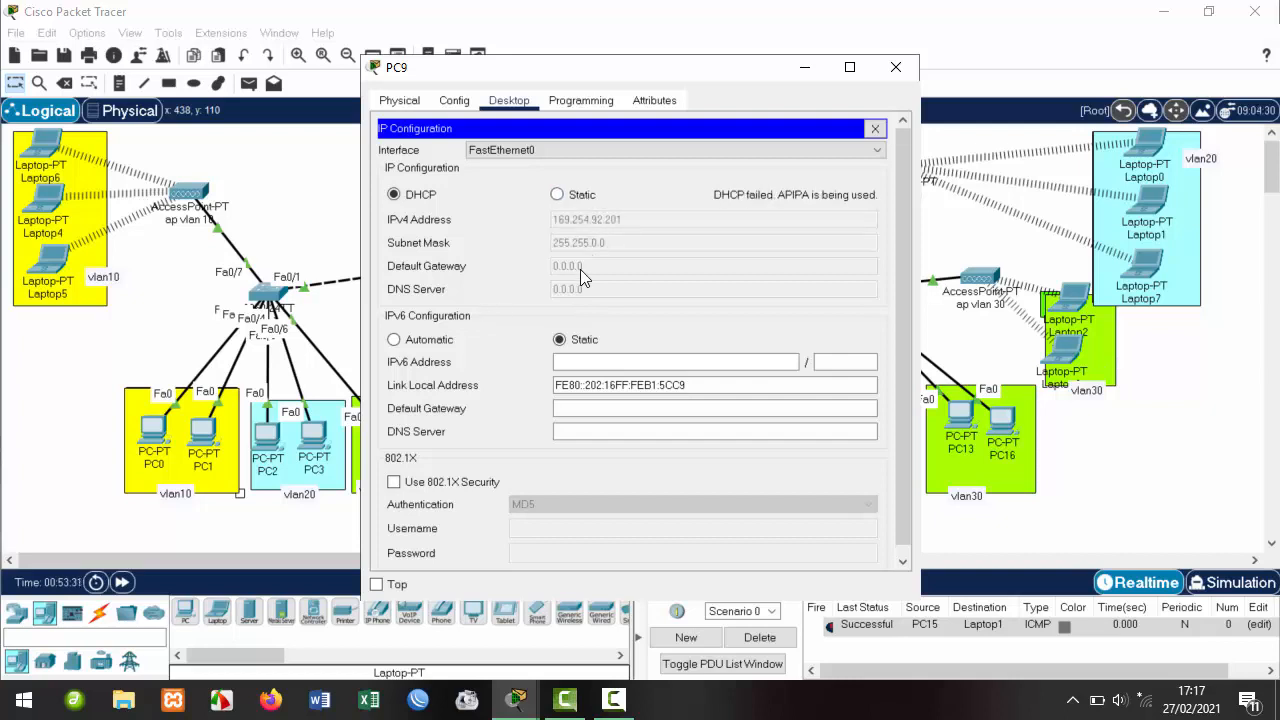
click(875, 129)
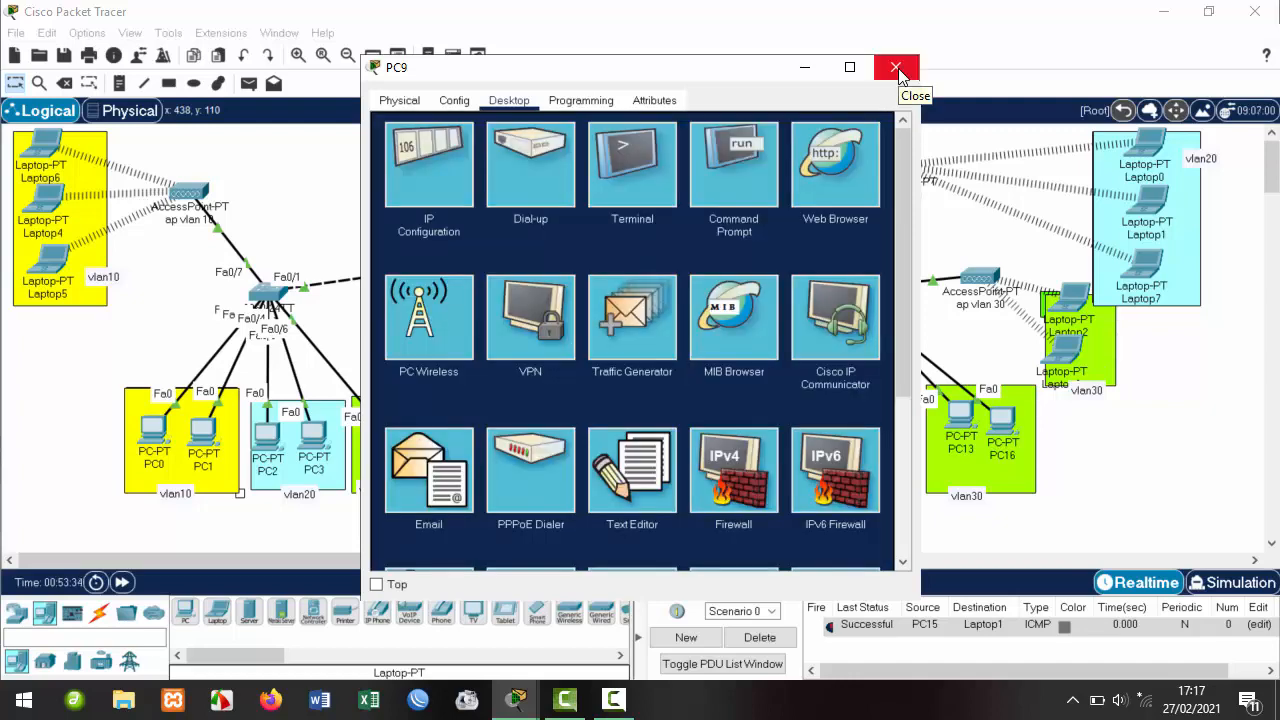
click(896, 70)
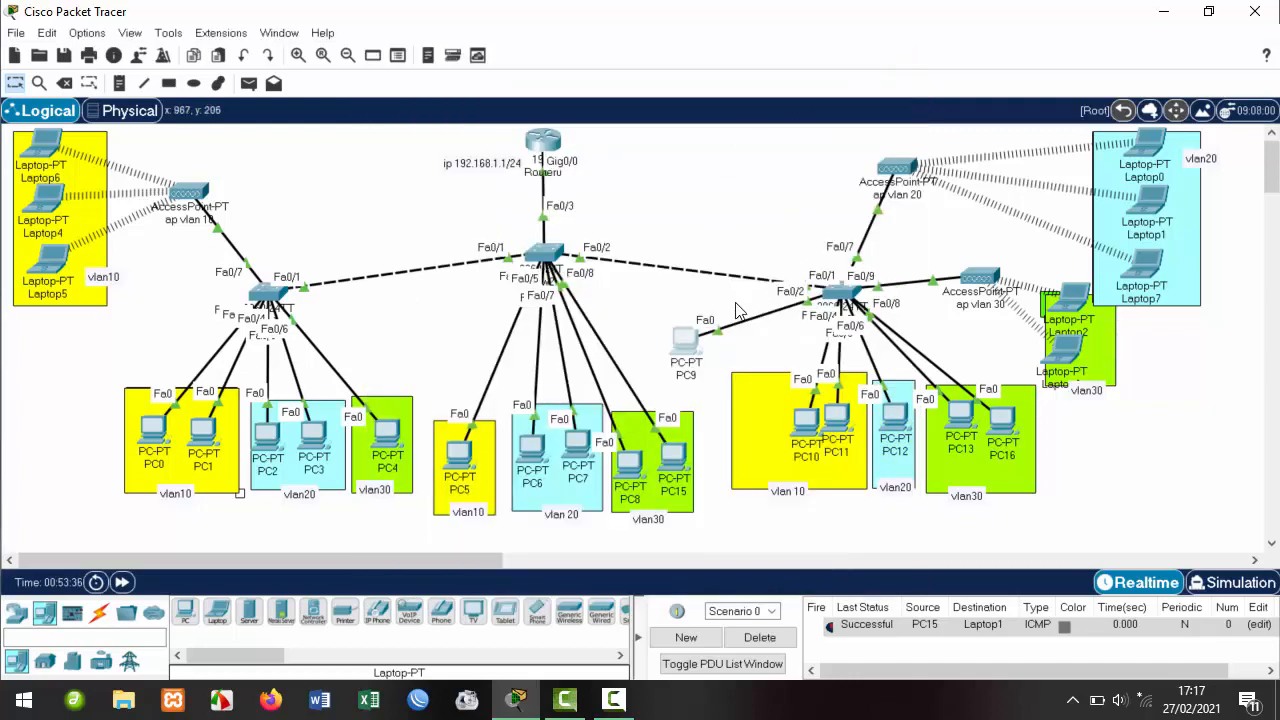
Renew PC9's DHCP lease to get 192.168.20.11 with gateway 192.168.20.1, then drag PC9 toward vlan20.
click(842, 300)
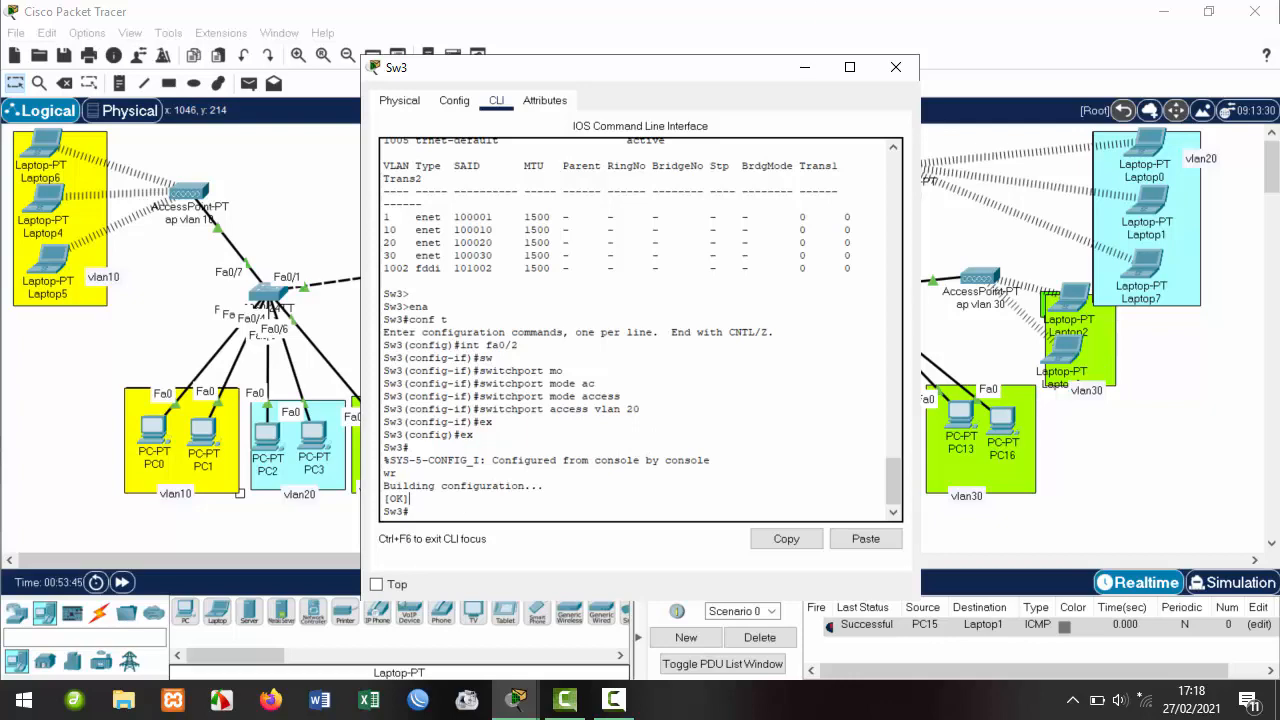
click(896, 67)
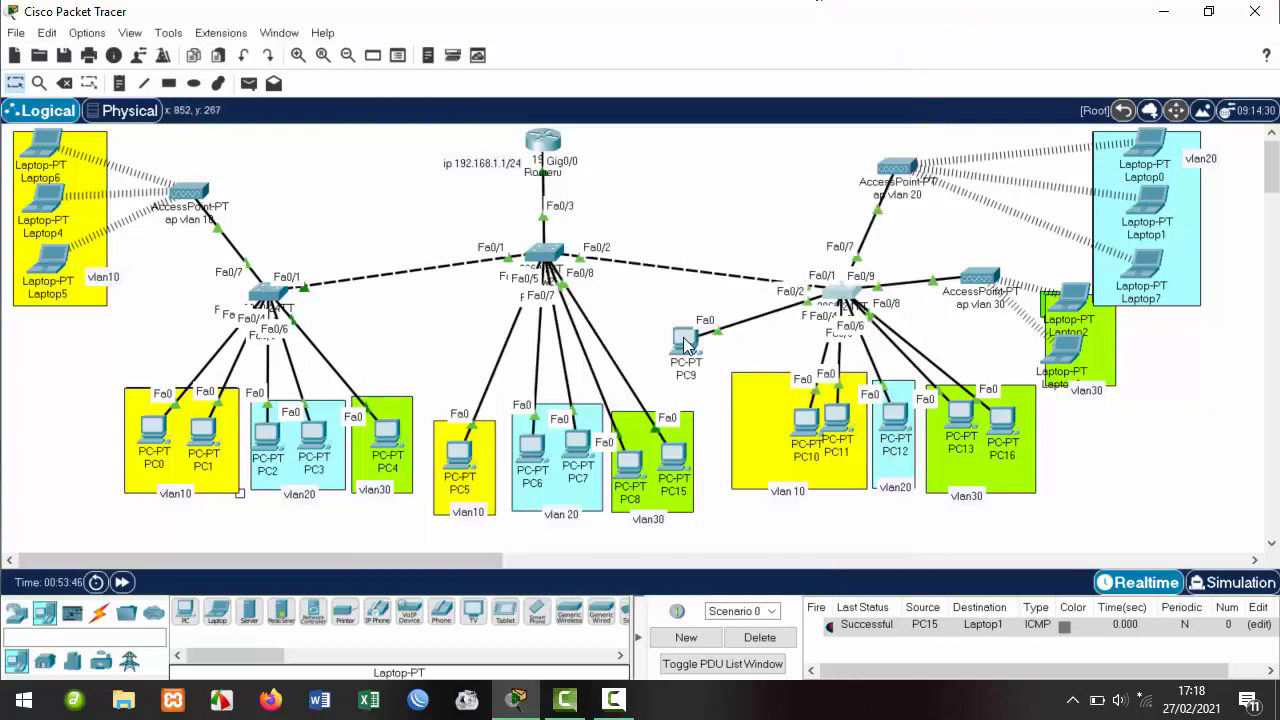
click(686, 343)
click(435, 165)
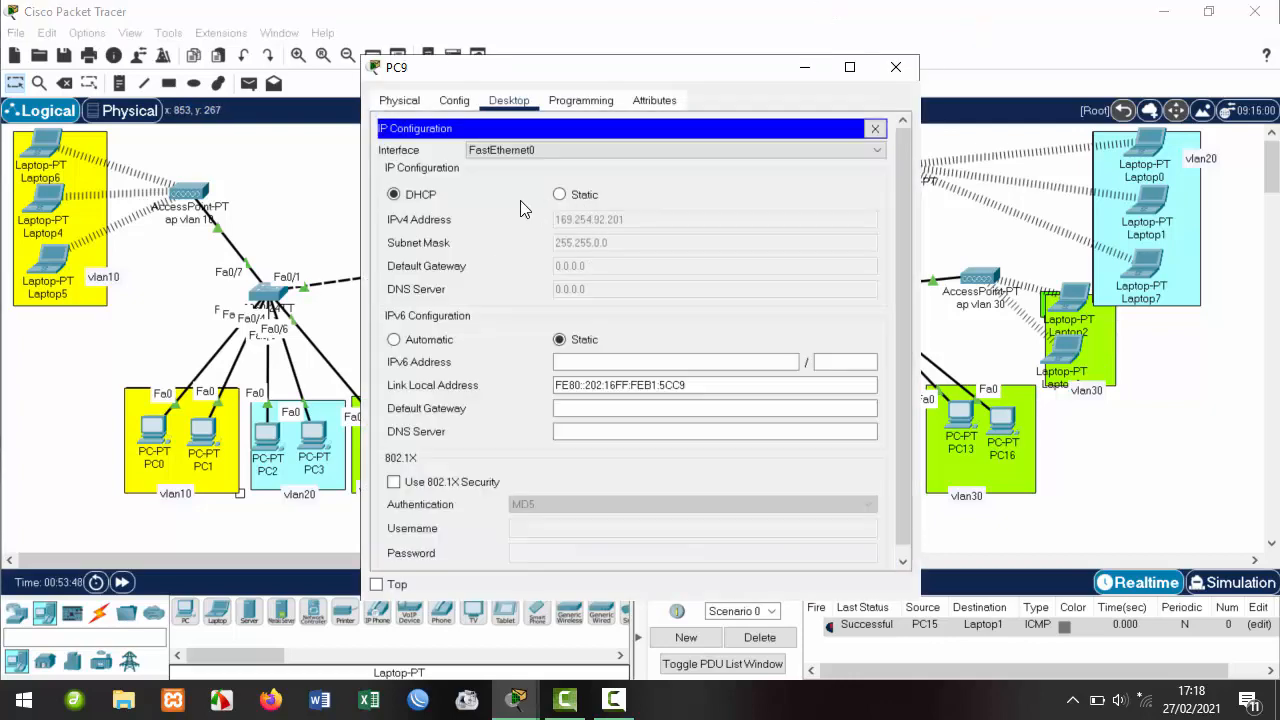
click(585, 196)
click(412, 196)
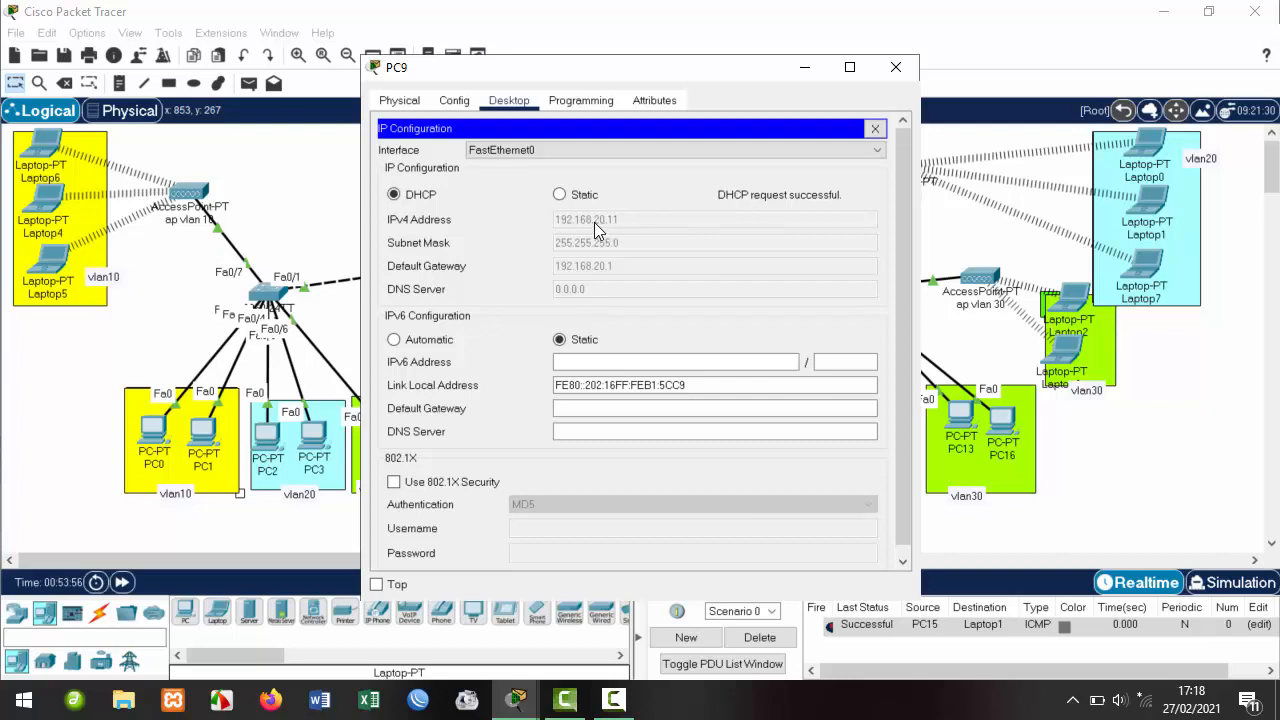
click(896, 68)
drag(691, 338, 920, 483)
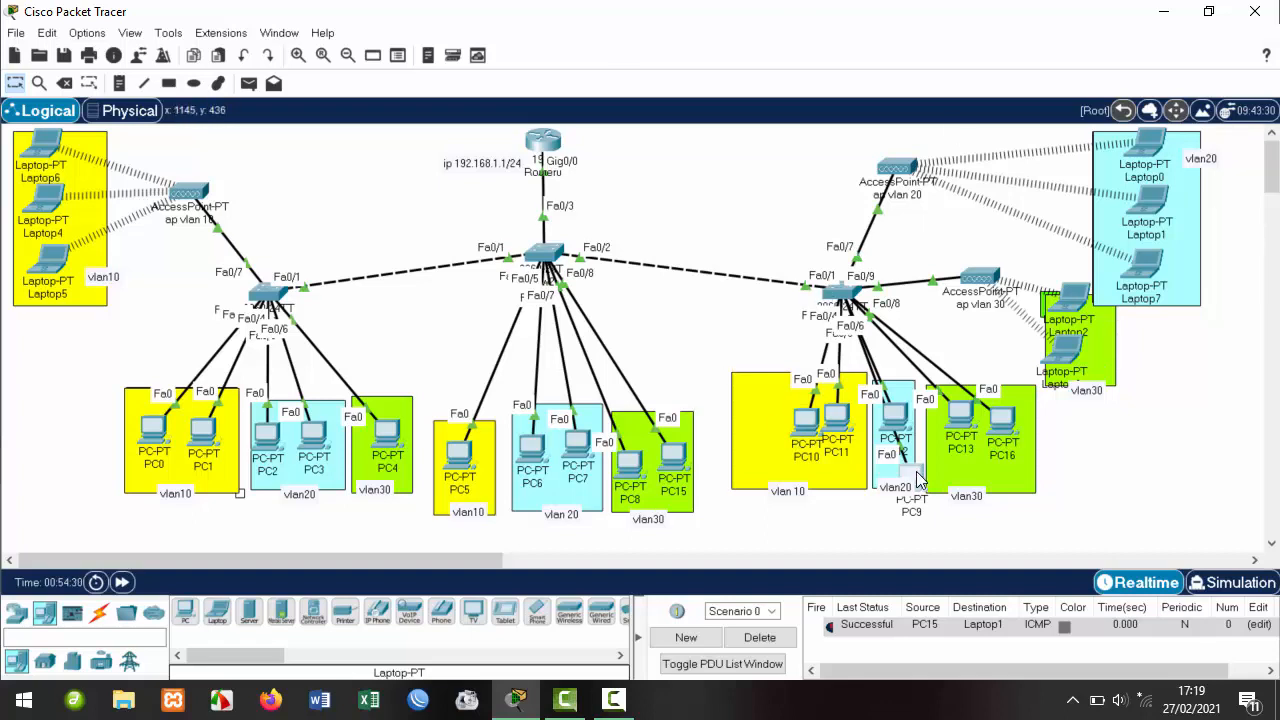
Settle PC9 below PC12 in vlan20, then box-select the upper-right devices and clear the selection.
mouse_move(918, 480)
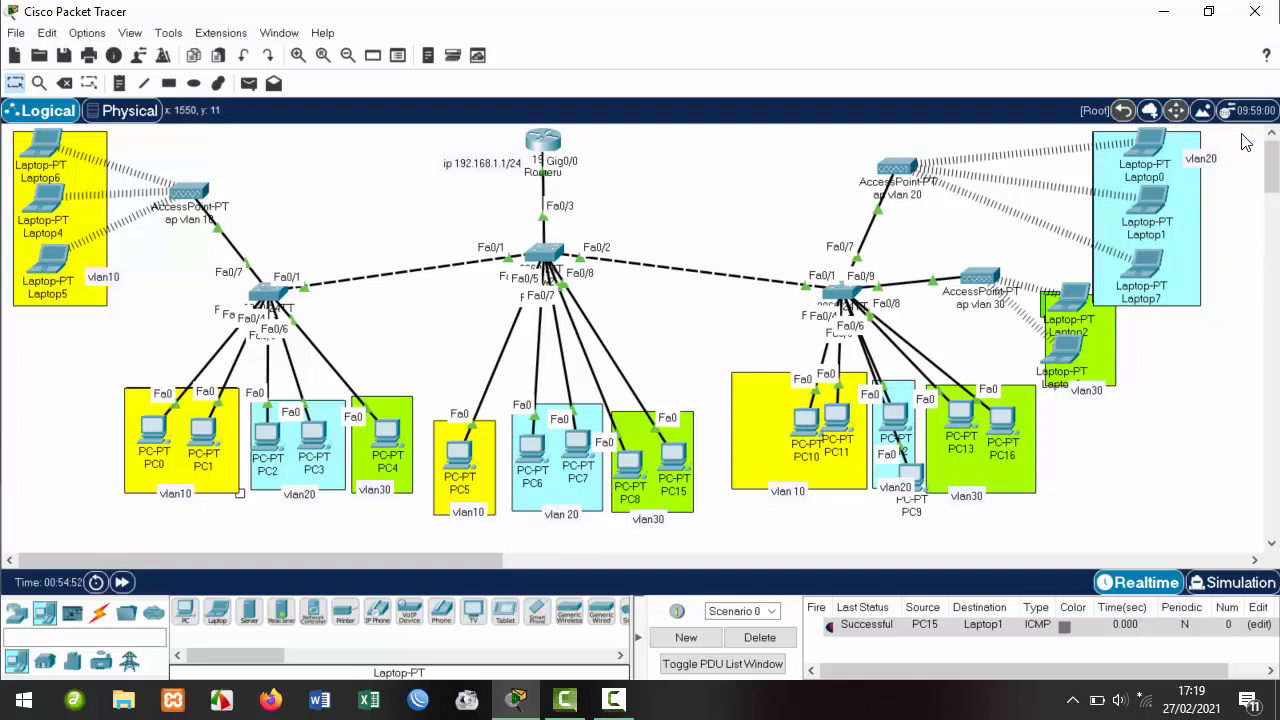
drag(1243, 133, 4, 516)
click(1123, 451)
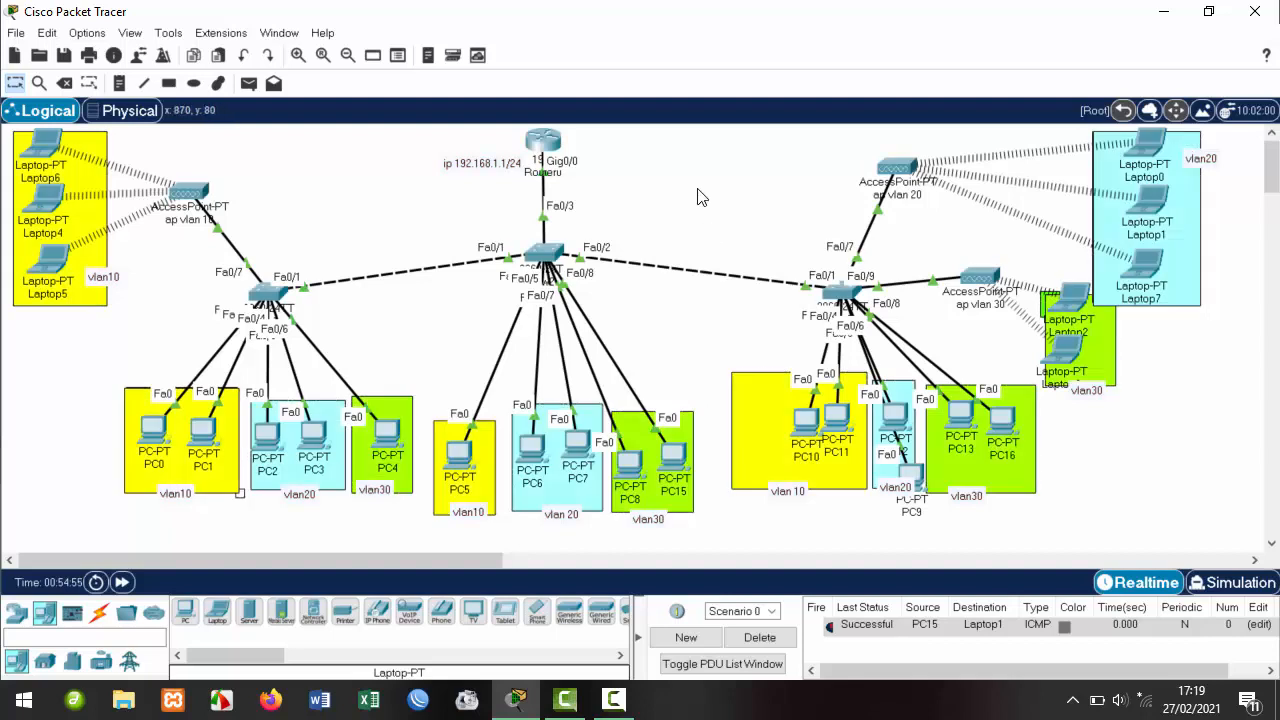